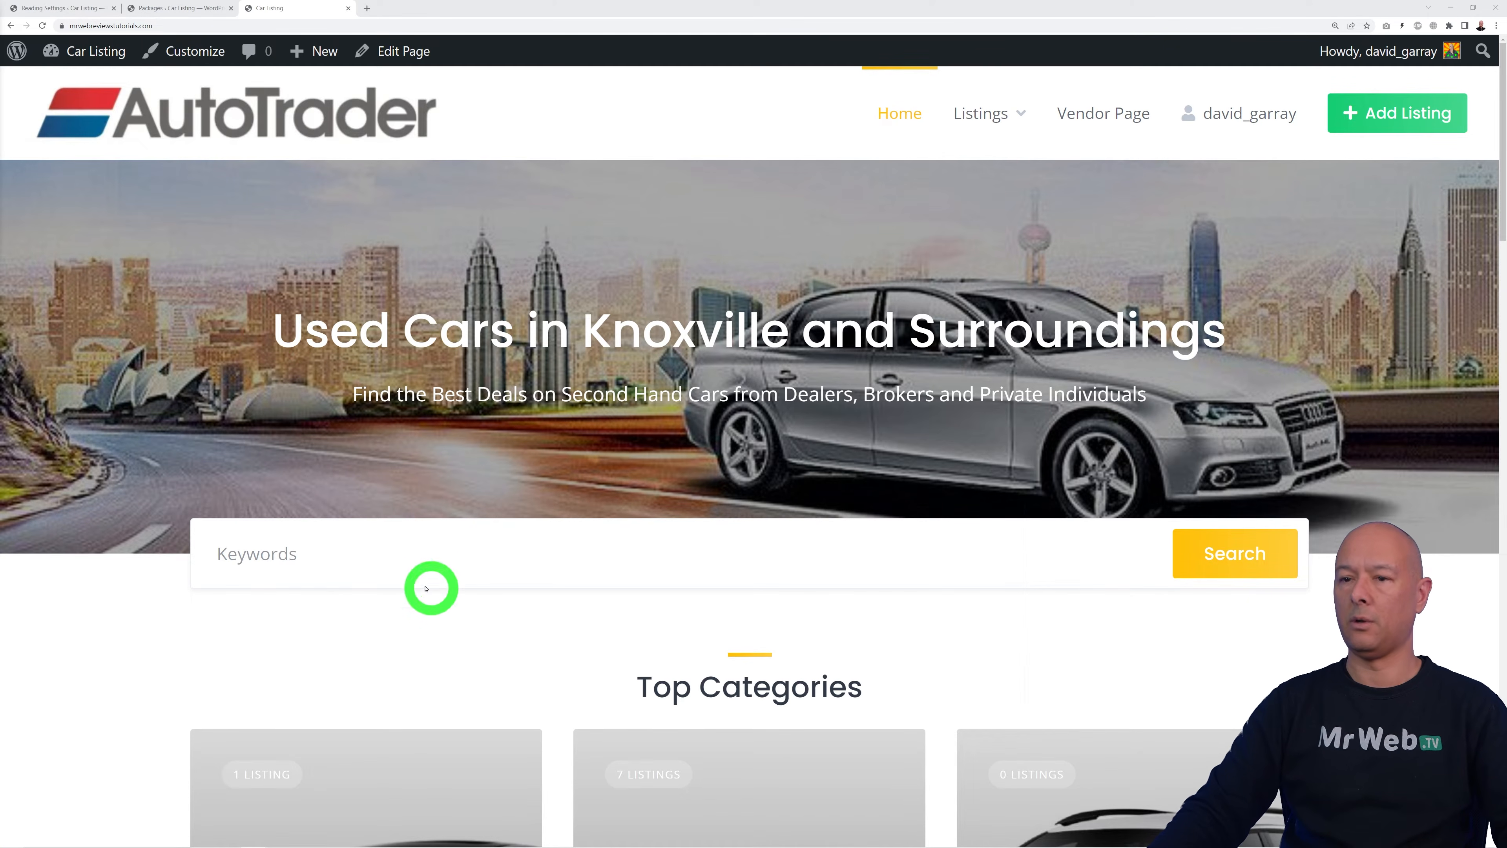
Step: Scroll through the site and open the Add Listing form for a new car listing
scroll(1368, 473, "down", 10)
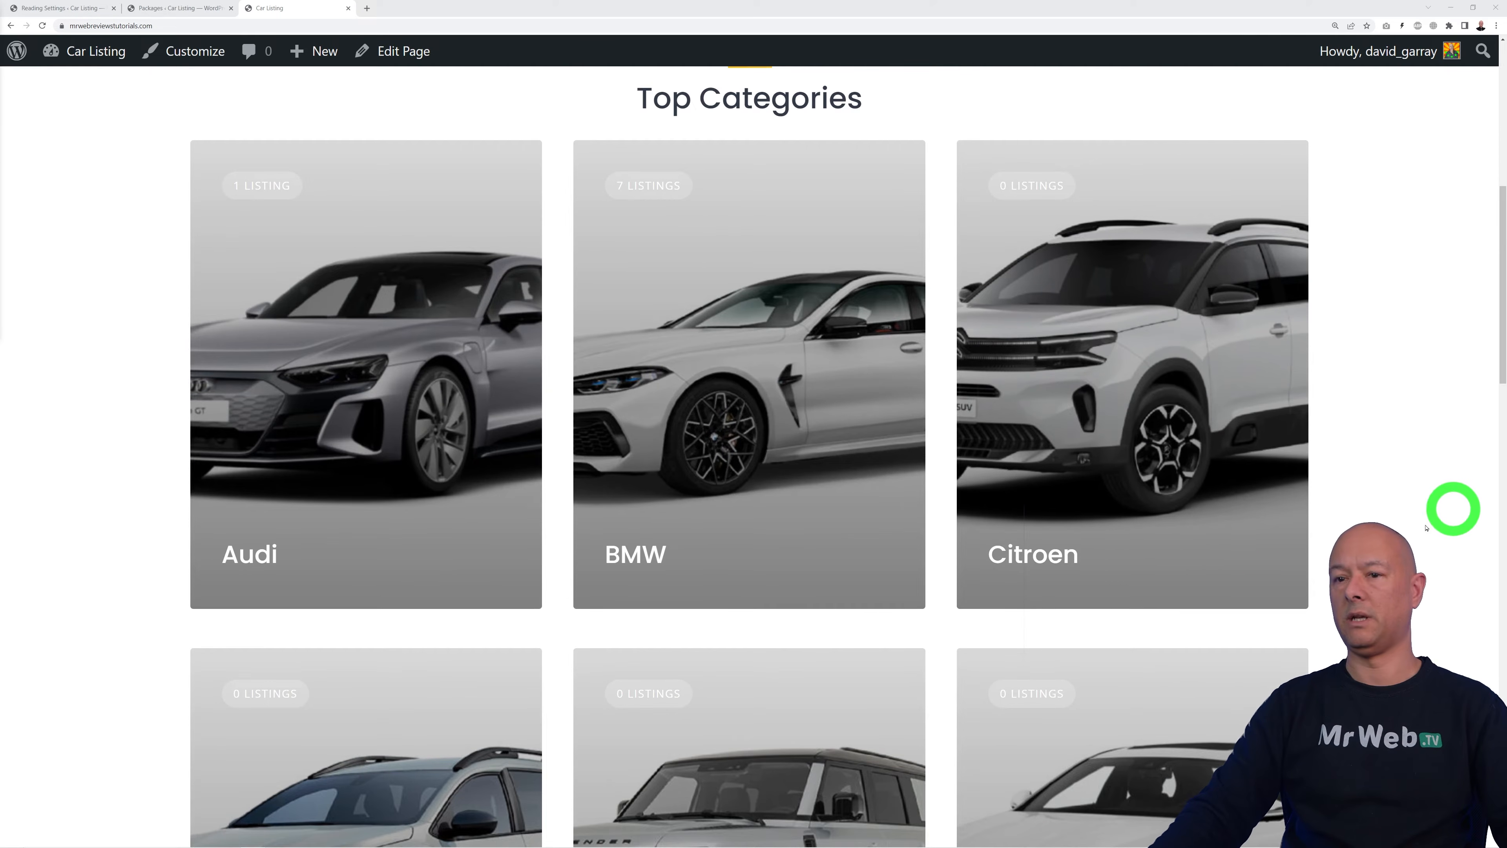
scroll(1360, 506, "down", 17)
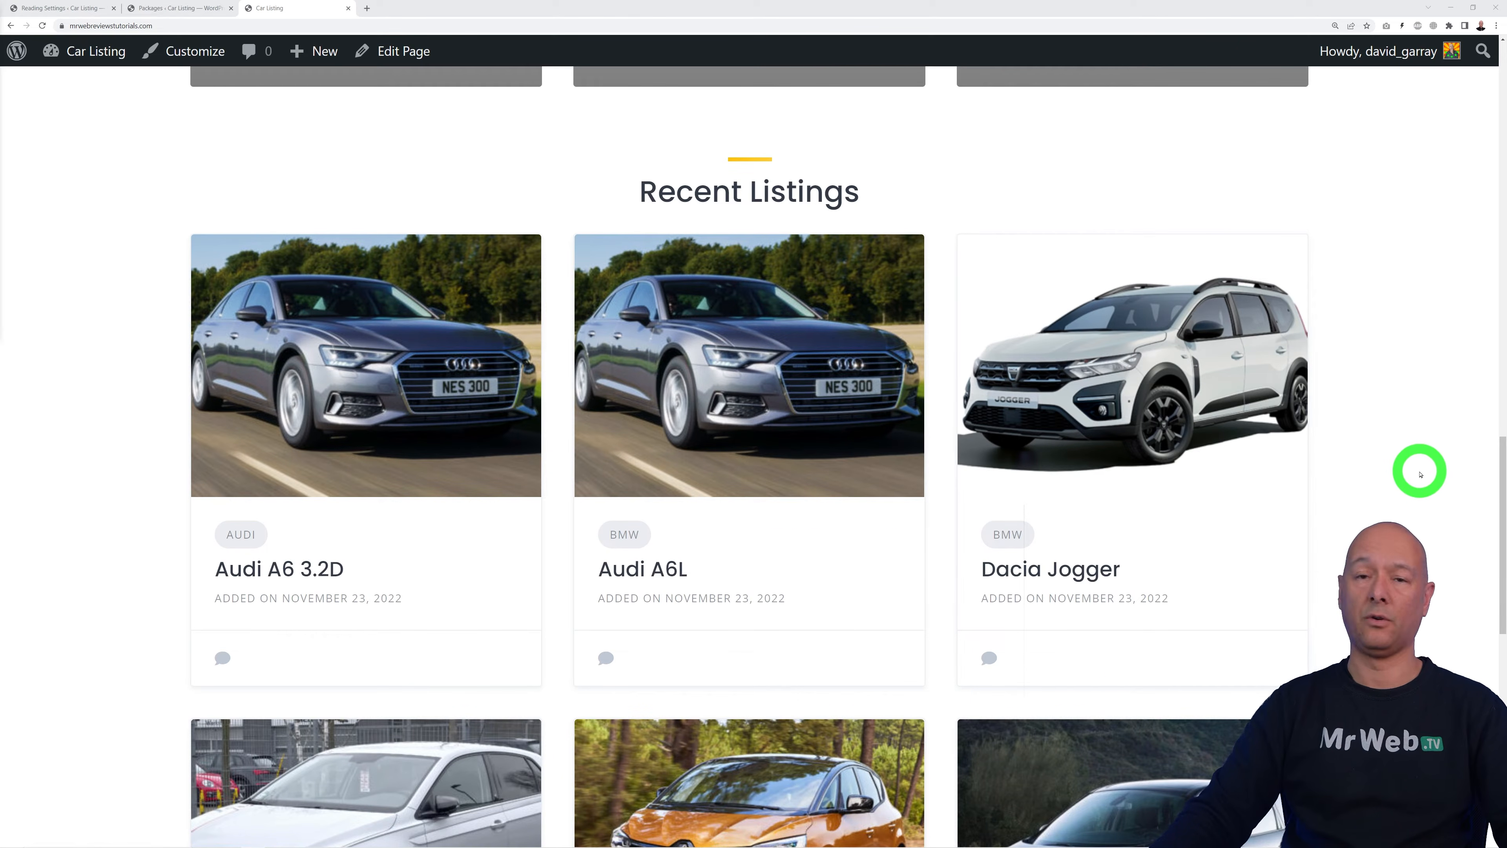
scroll(1422, 474, "down", 14)
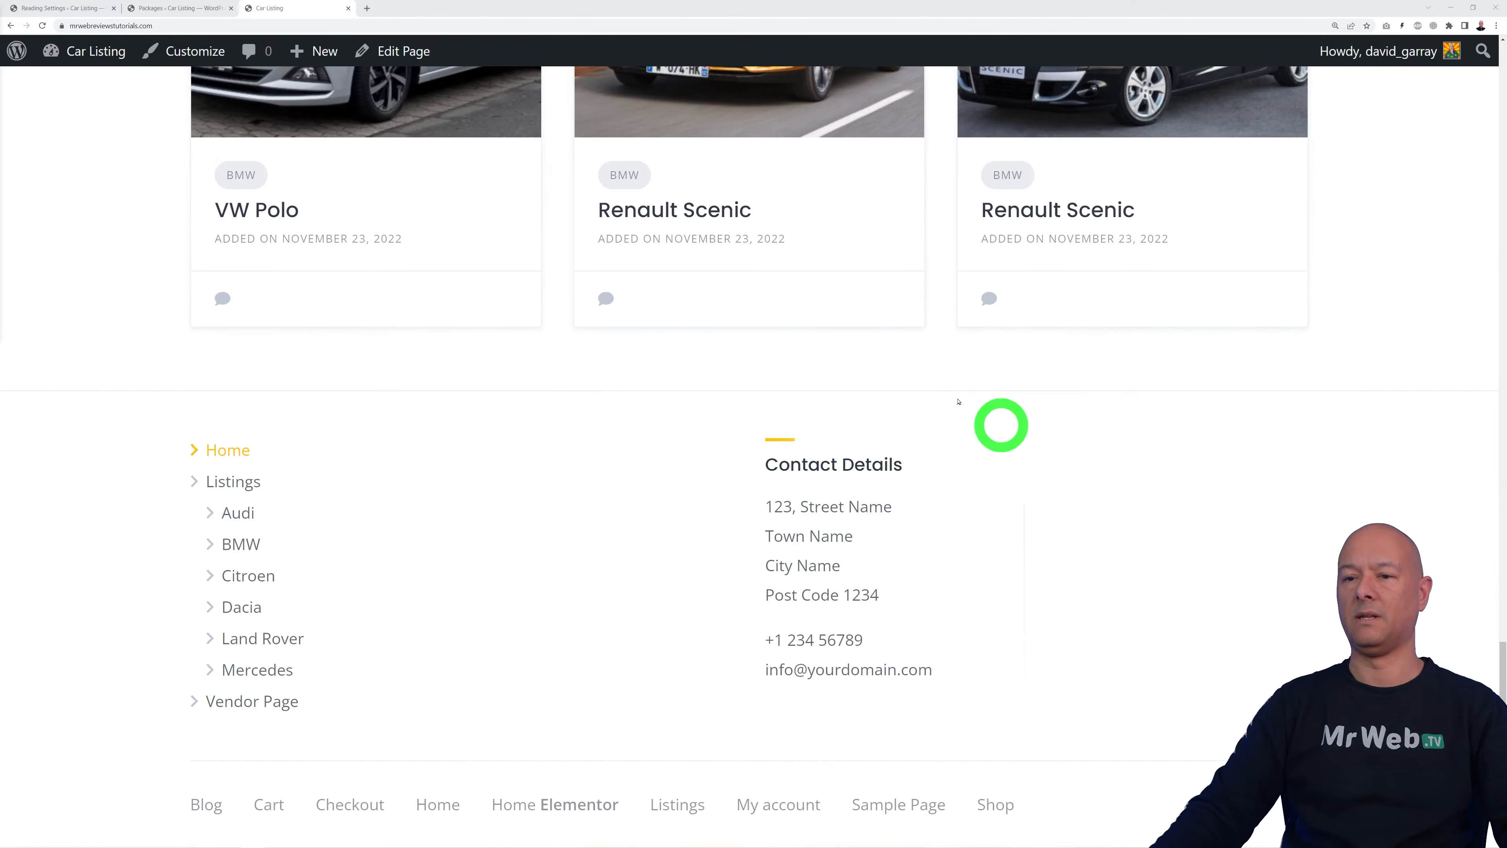
left_click_drag(1503, 771, 1498, 152)
left_click(1382, 119)
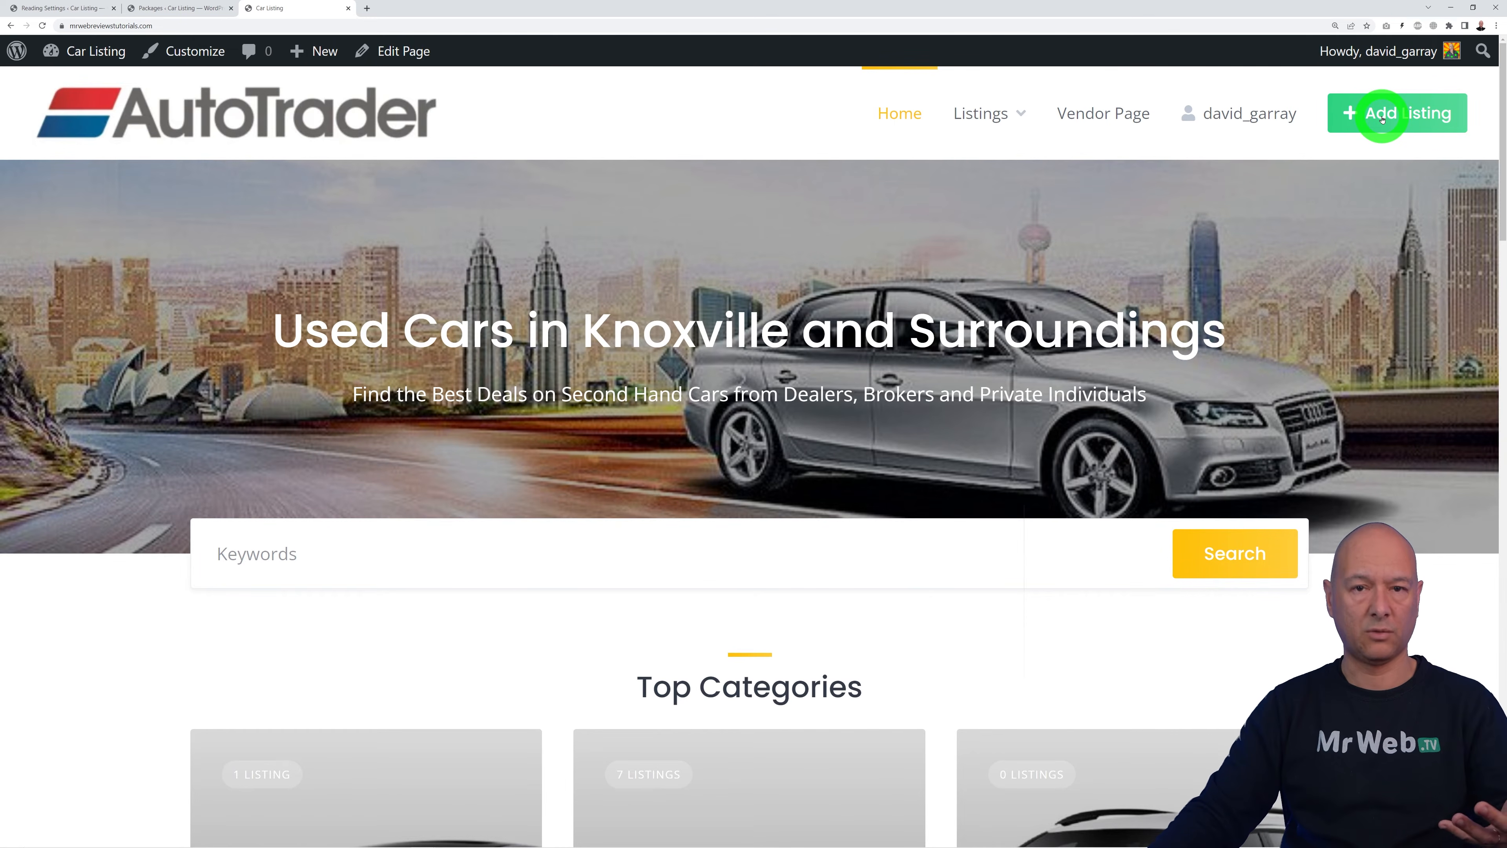
left_click(1388, 116)
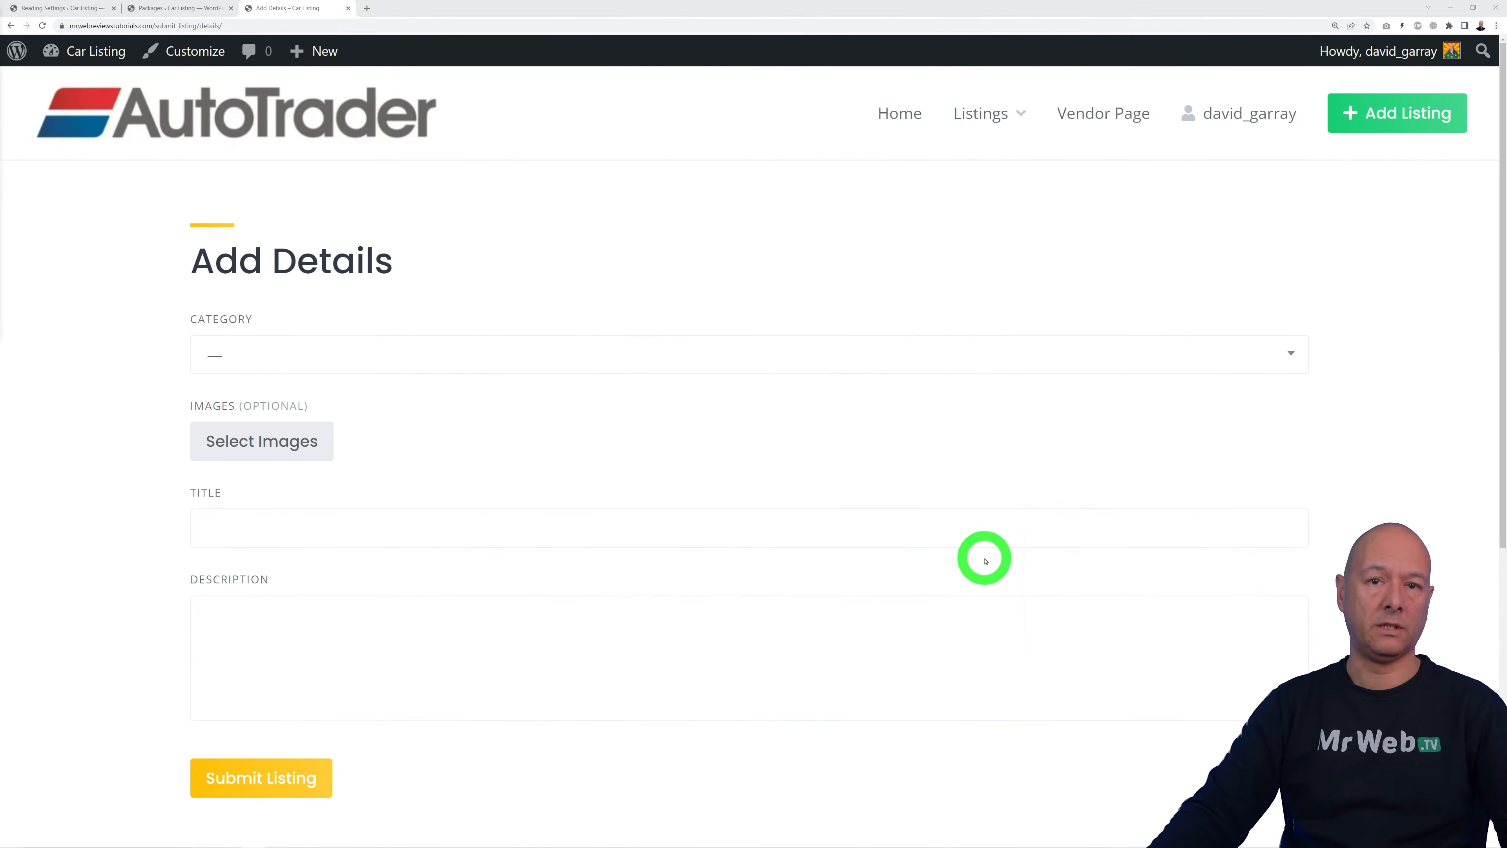
Step: Set the category to Audi, submit the Audi A6 listing, and return to the home page
left_click(652, 359)
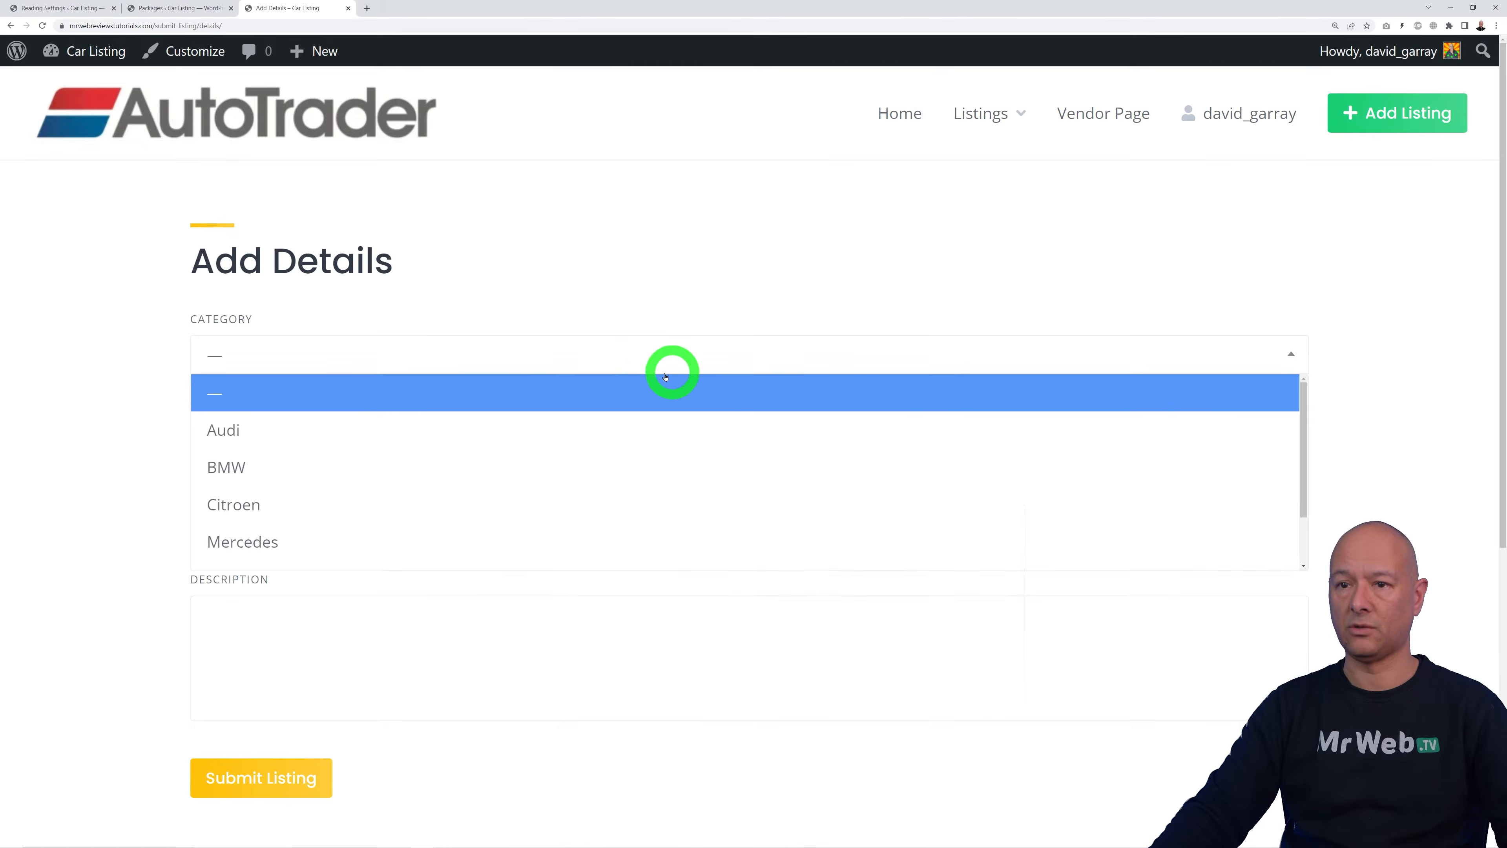
left_click(476, 429)
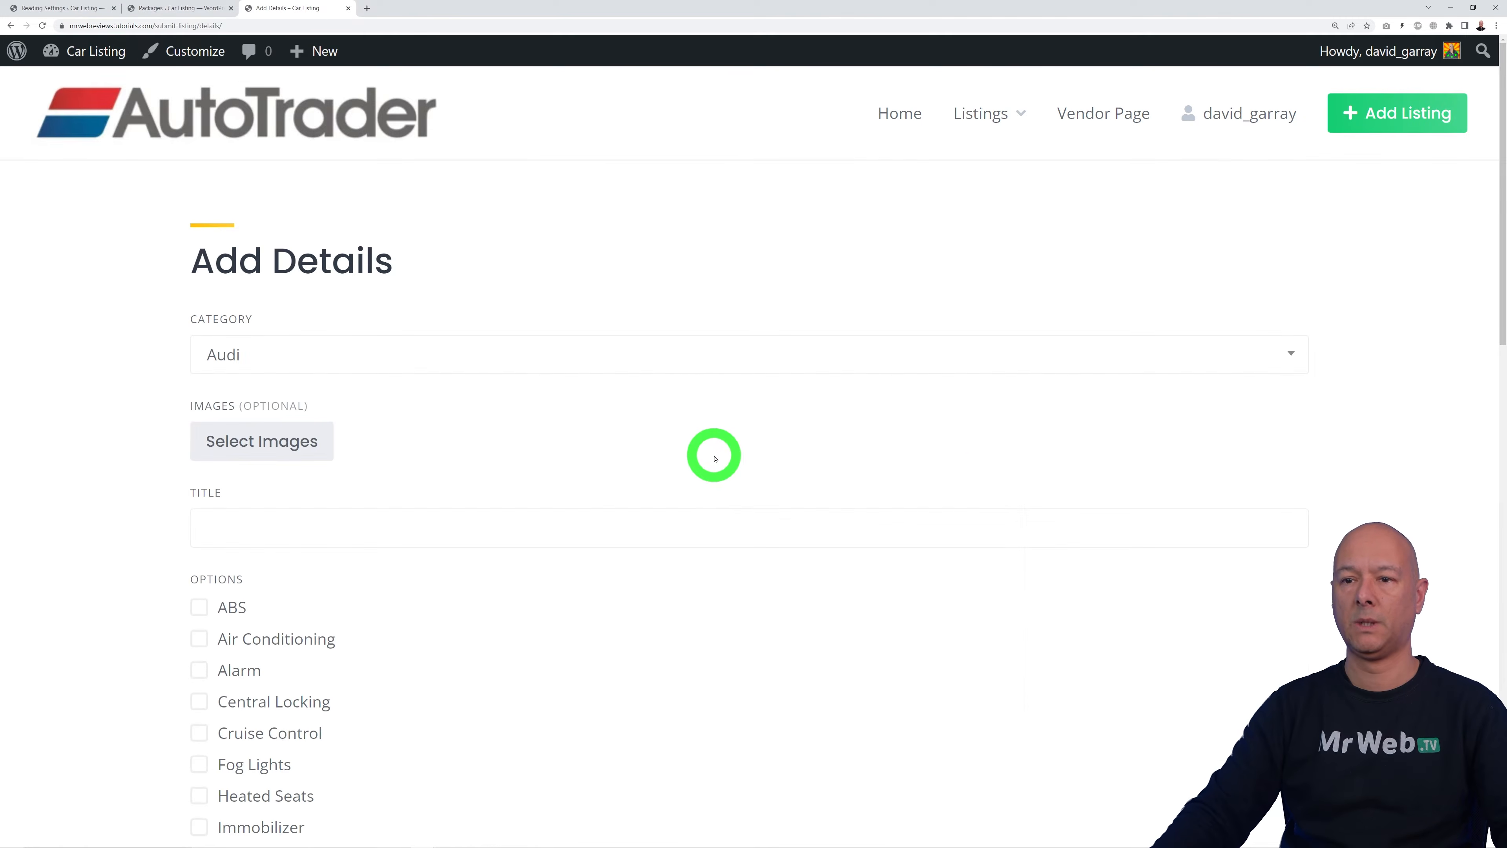
scroll(715, 457, "down", 10)
scroll(715, 455, "down", 5)
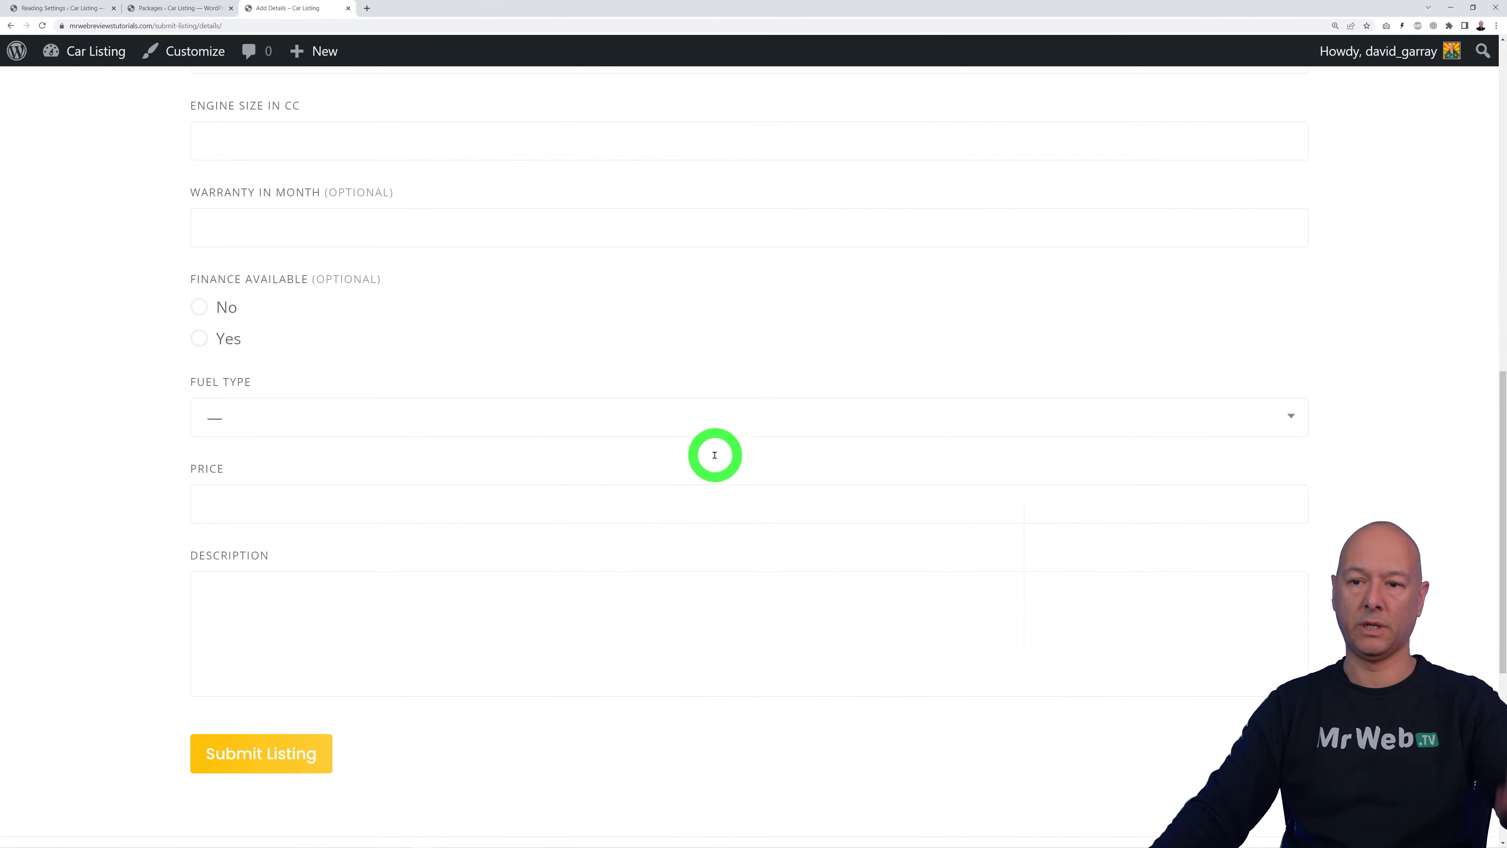
scroll(715, 459, "up", 15)
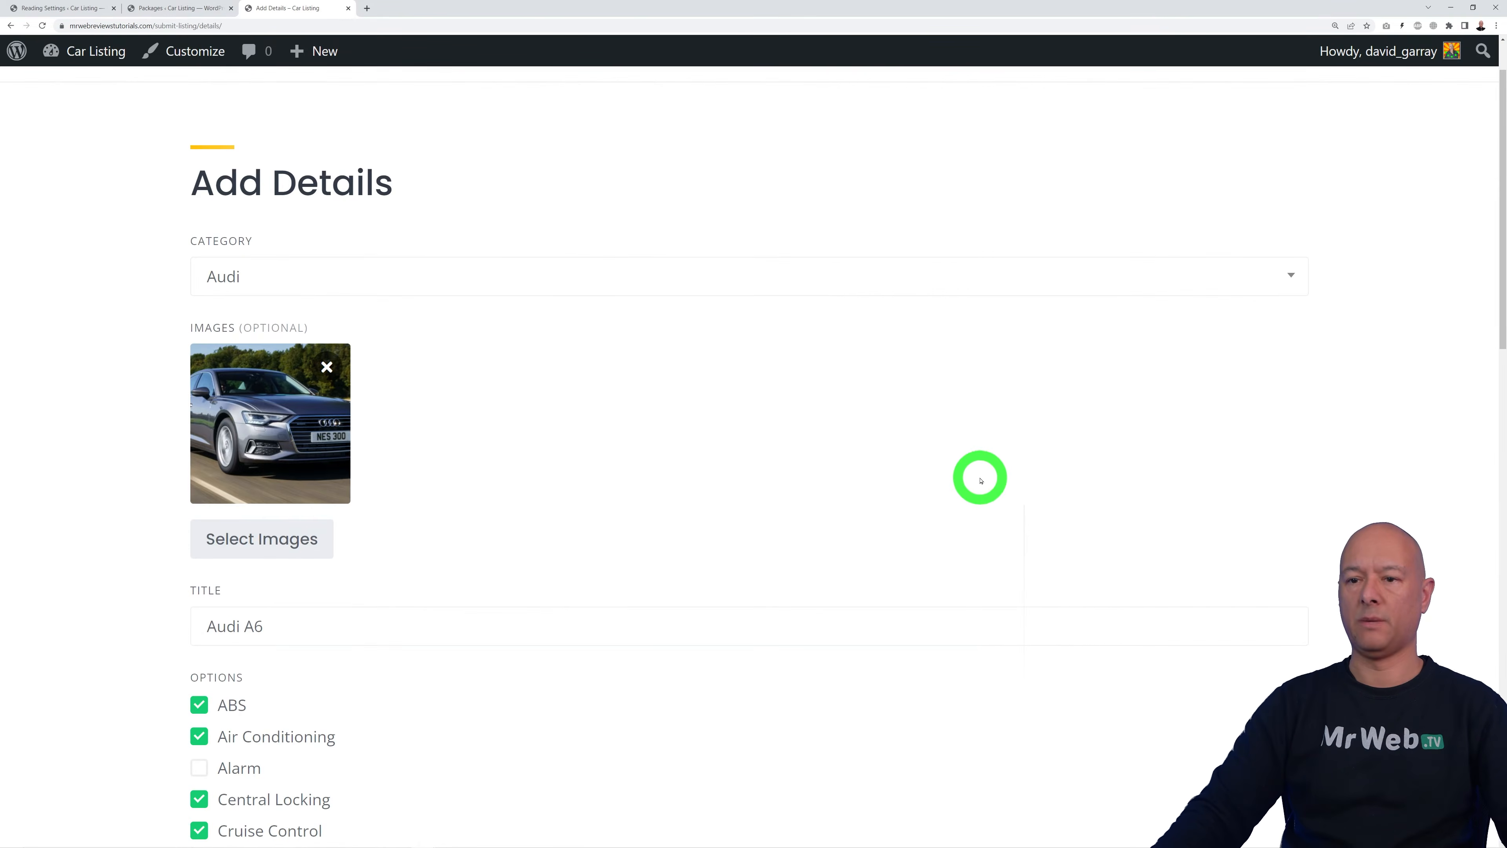
scroll(961, 478, "down", 8)
scroll(241, 570, "down", 14)
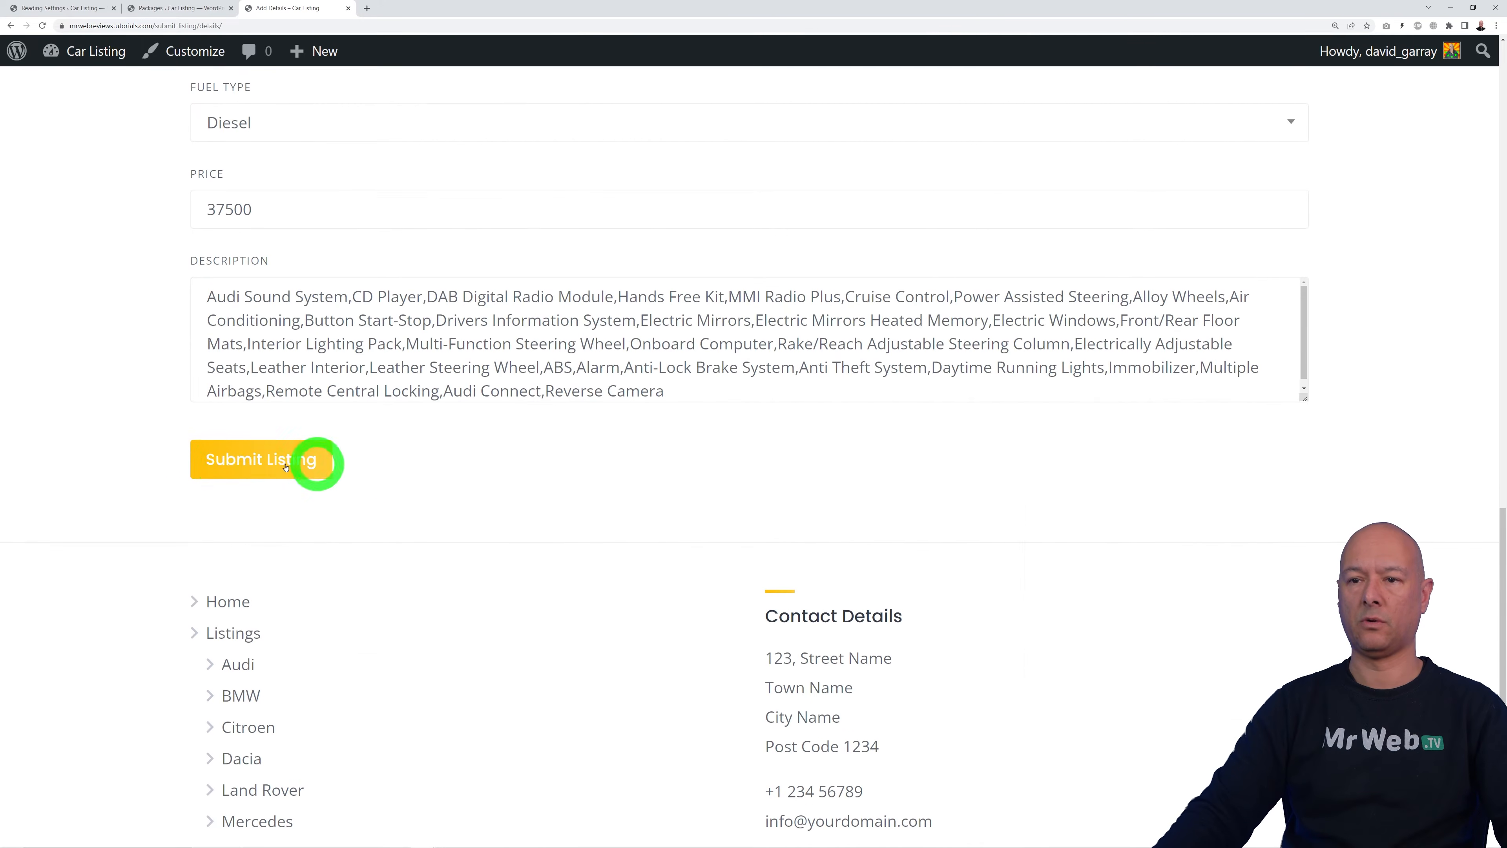
left_click(218, 460)
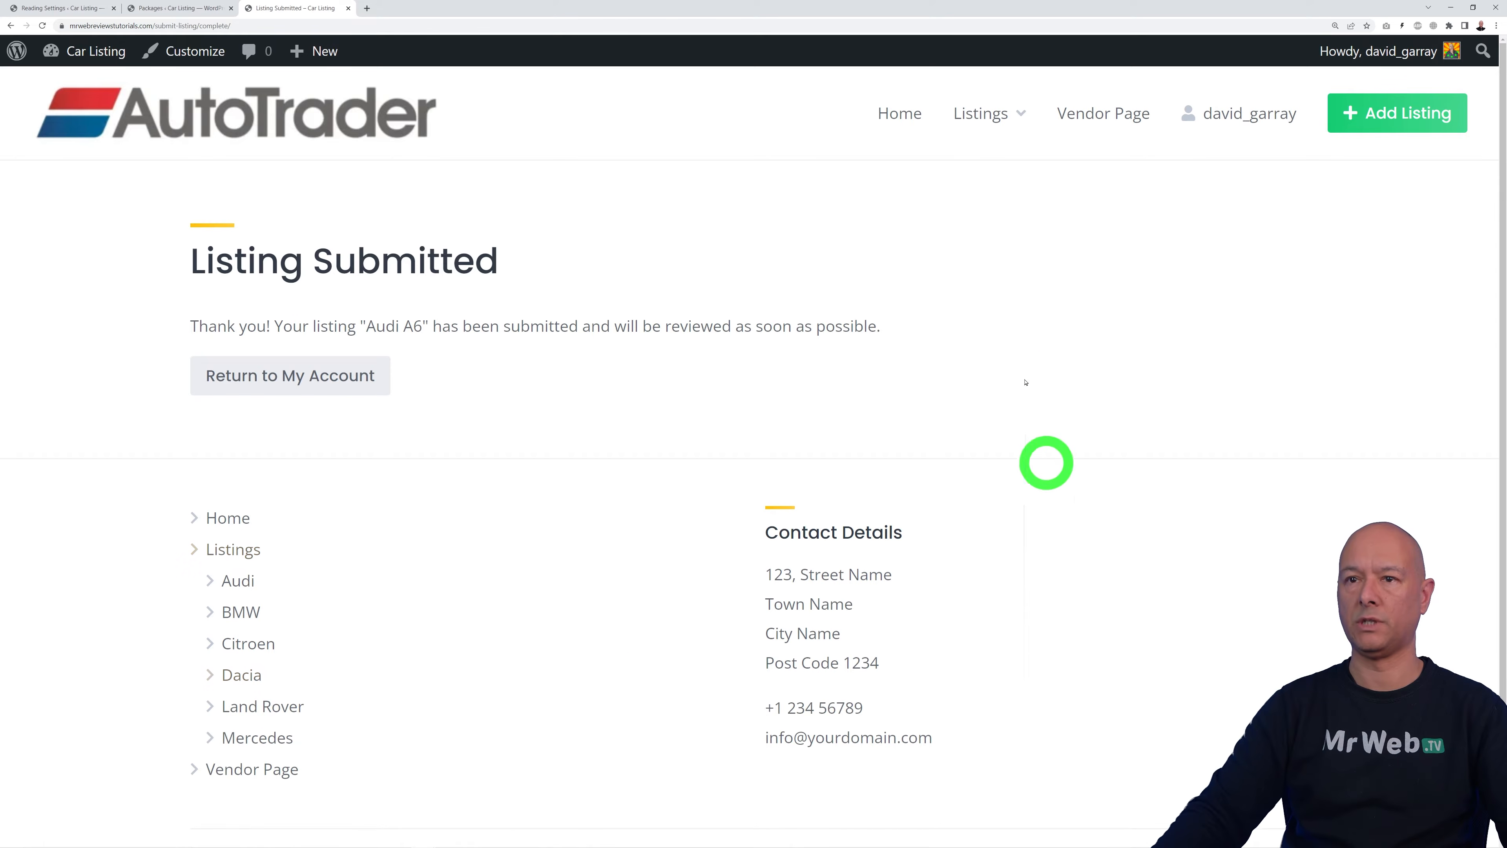
left_click(906, 131)
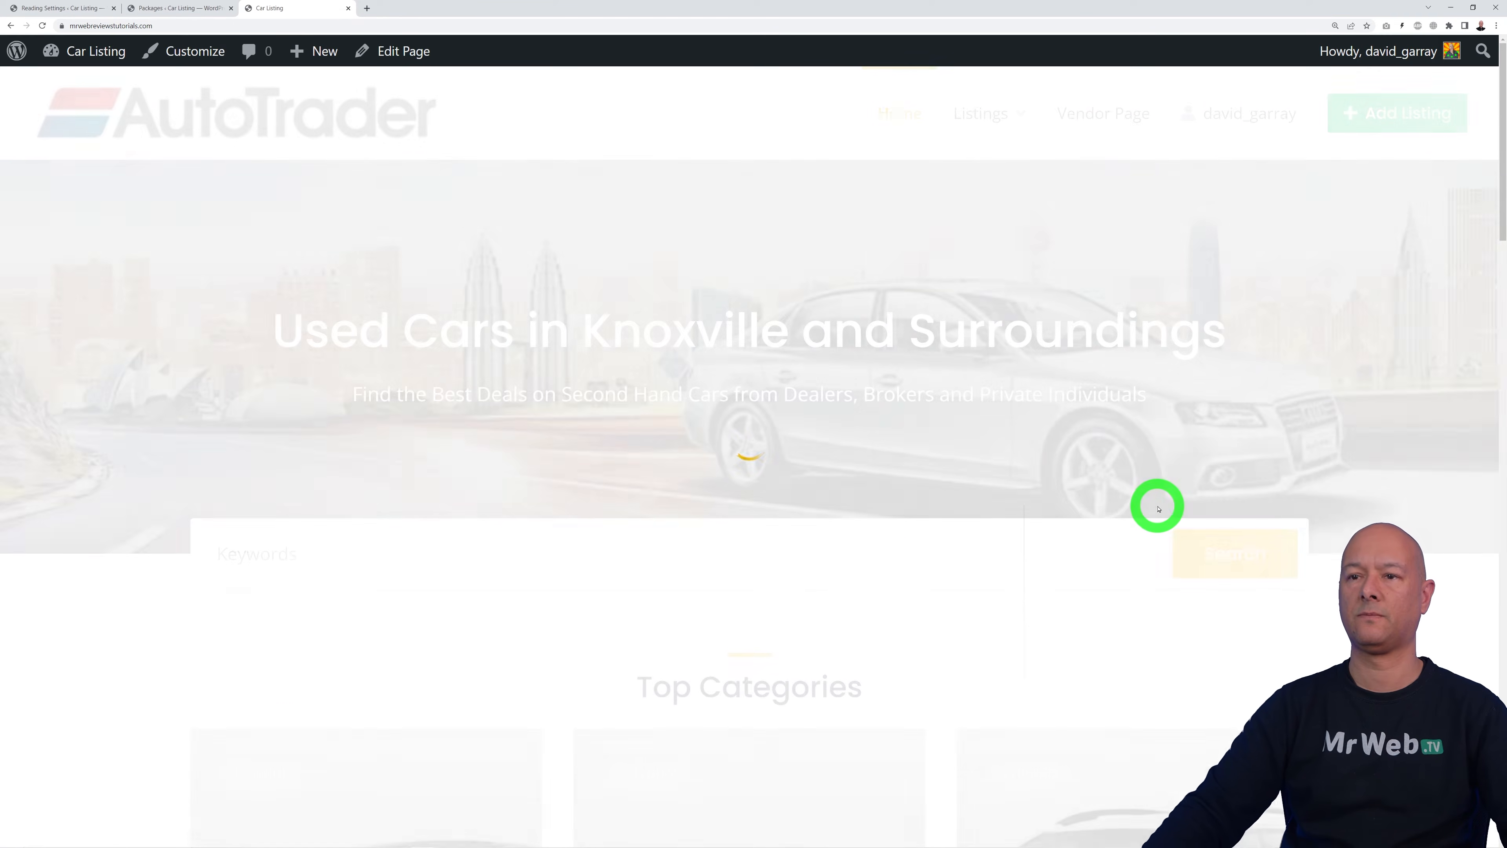
Step: Scroll down the home page to Recent Listings to reach the Audi A6 3.2D card
scroll(1323, 491, "down", 5)
scroll(1375, 494, "down", 18)
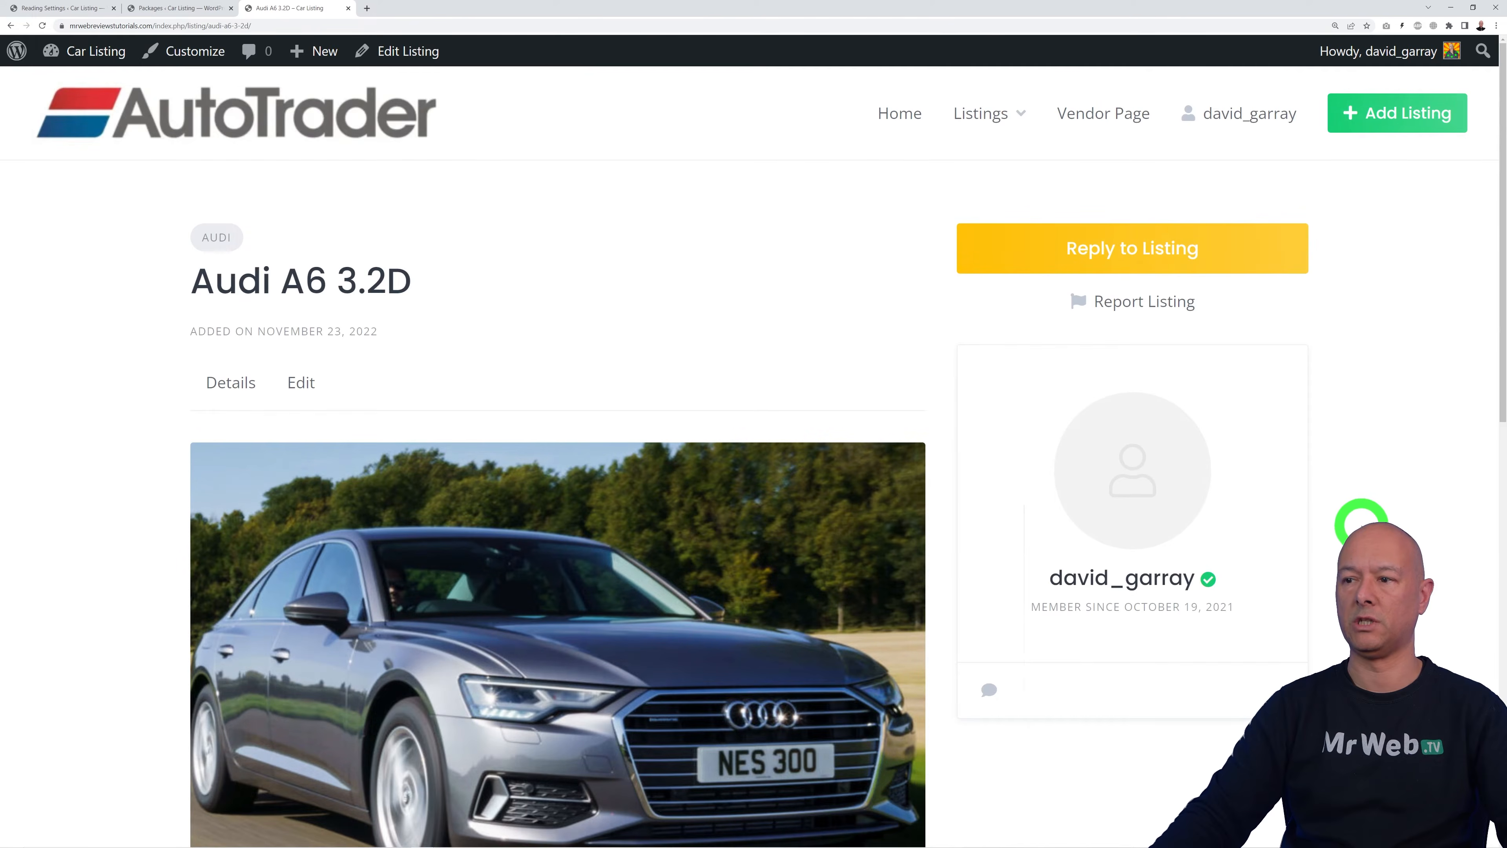
scroll(1362, 525, "down", 5)
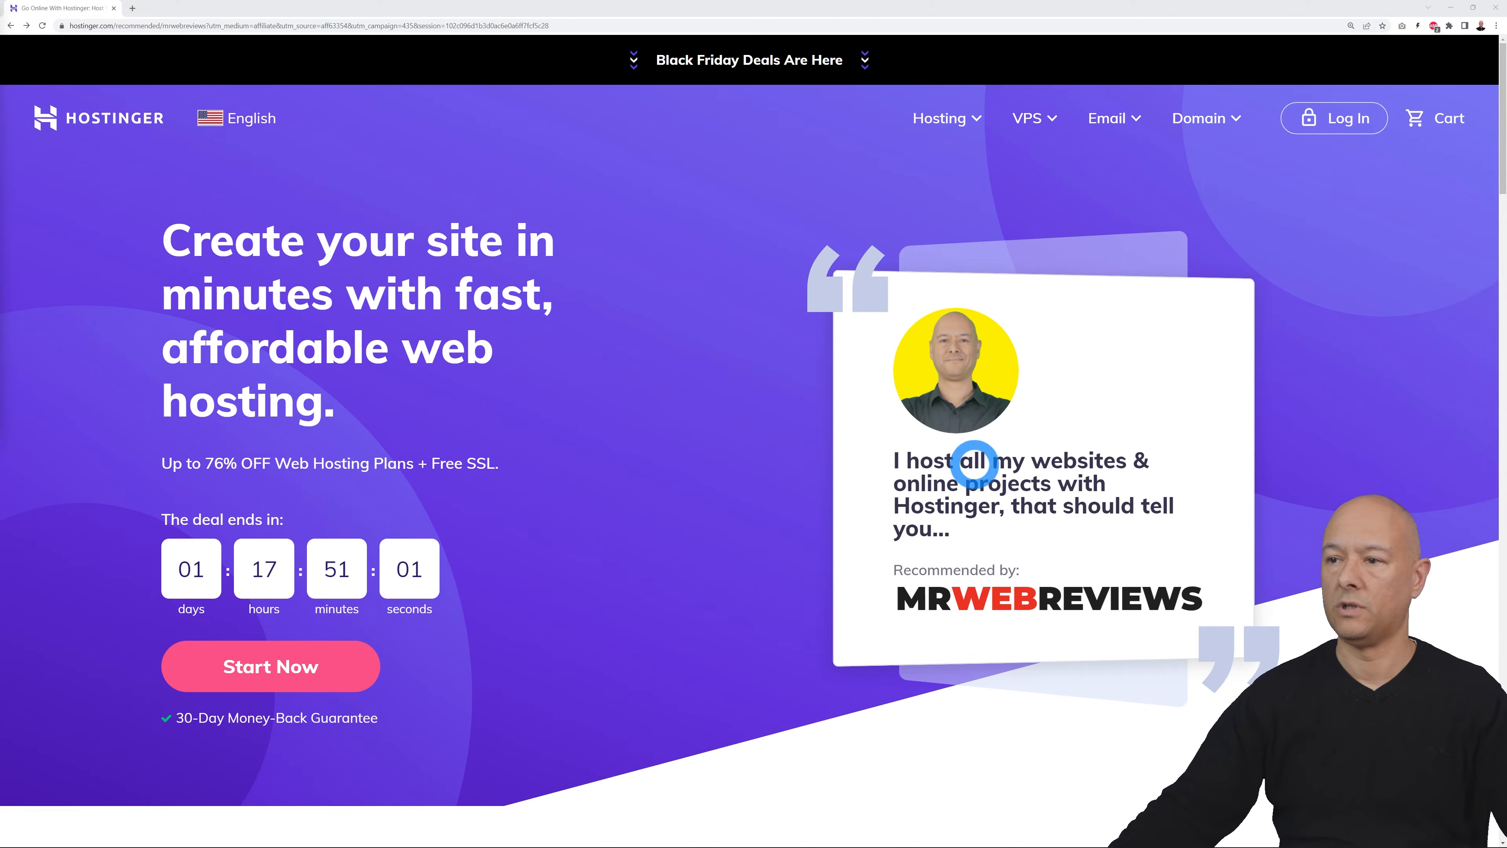
Step: Select the Premium Shared Hosting plan under Web Hosting to open its checkout page
scroll(673, 579, "down", 6)
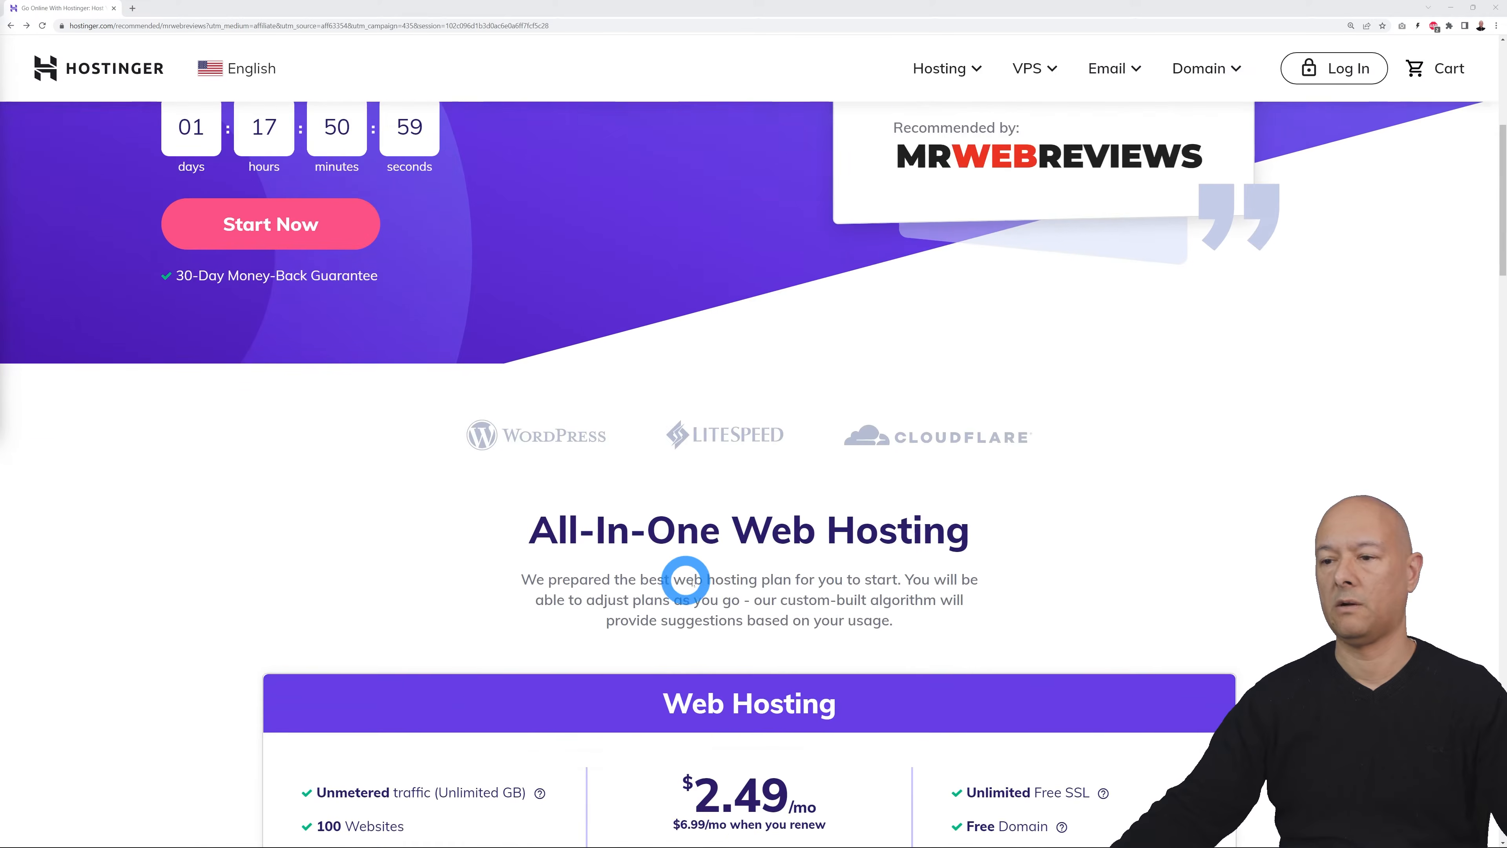
scroll(679, 579, "down", 5)
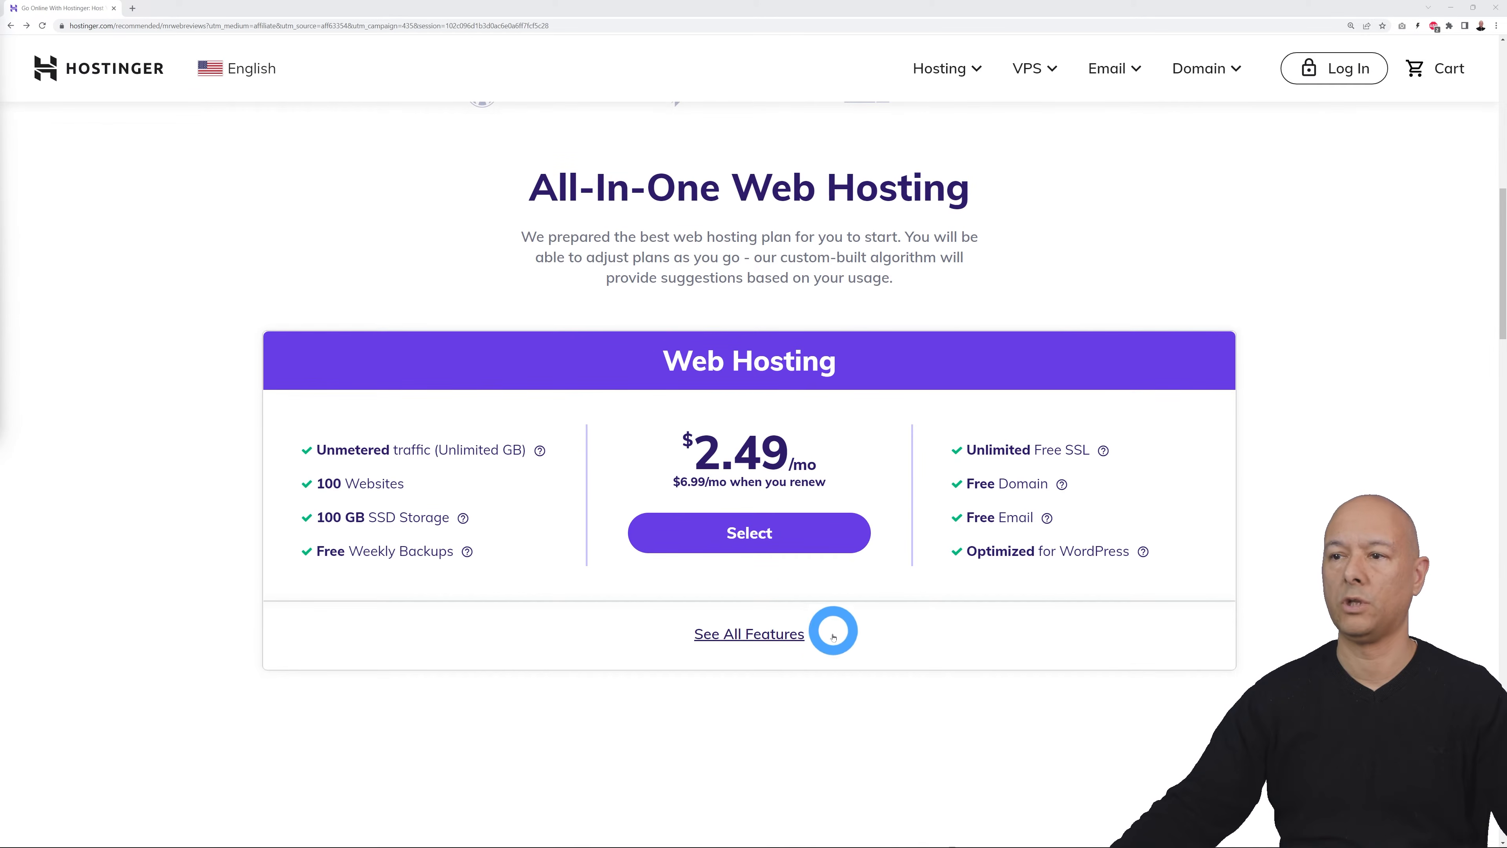
left_click(771, 531)
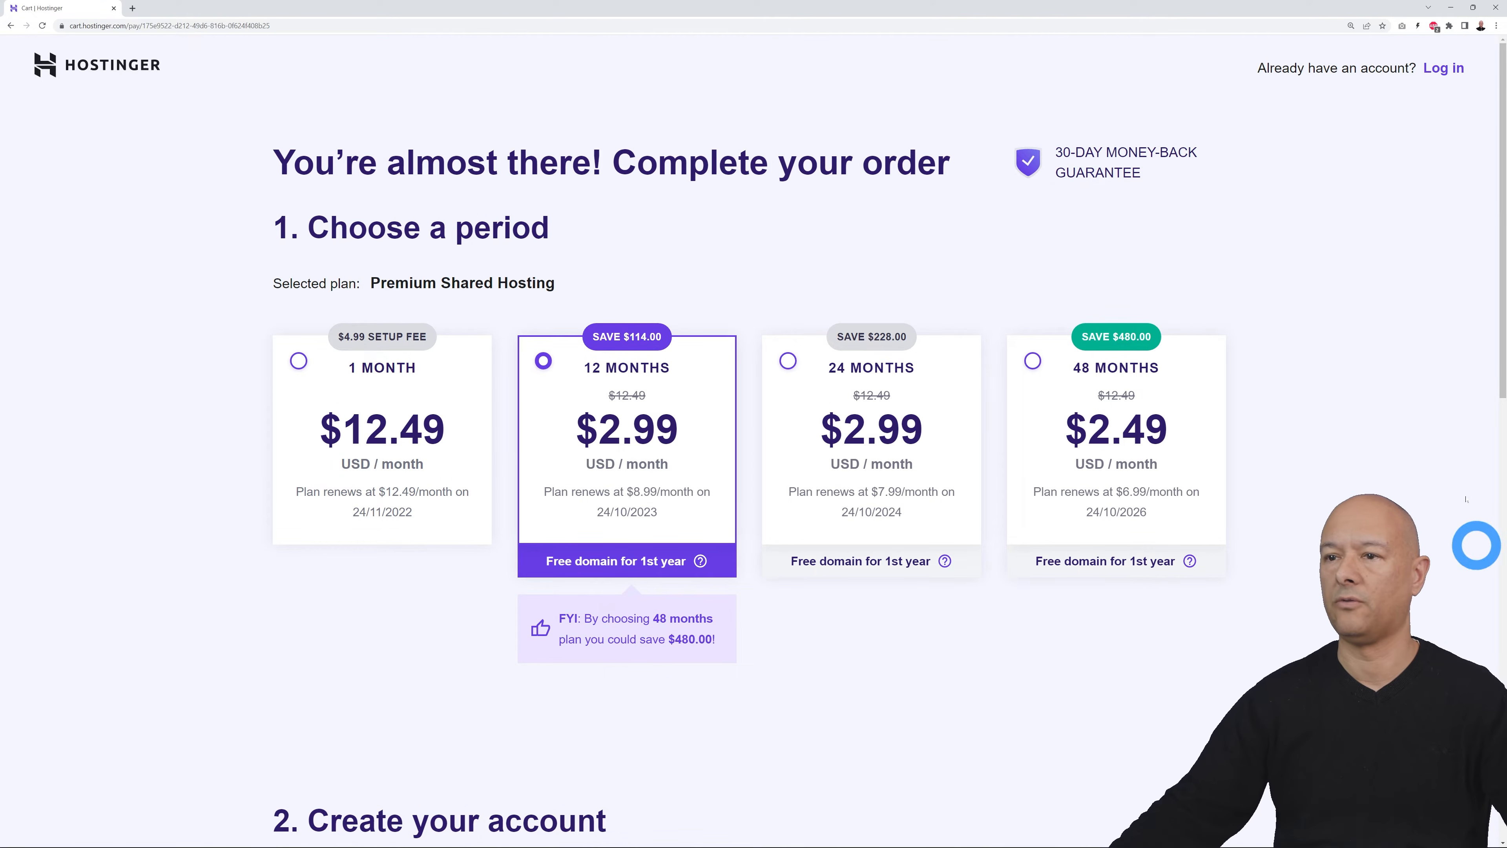
scroll(1195, 511, "down", 5)
scroll(1206, 525, "down", 4)
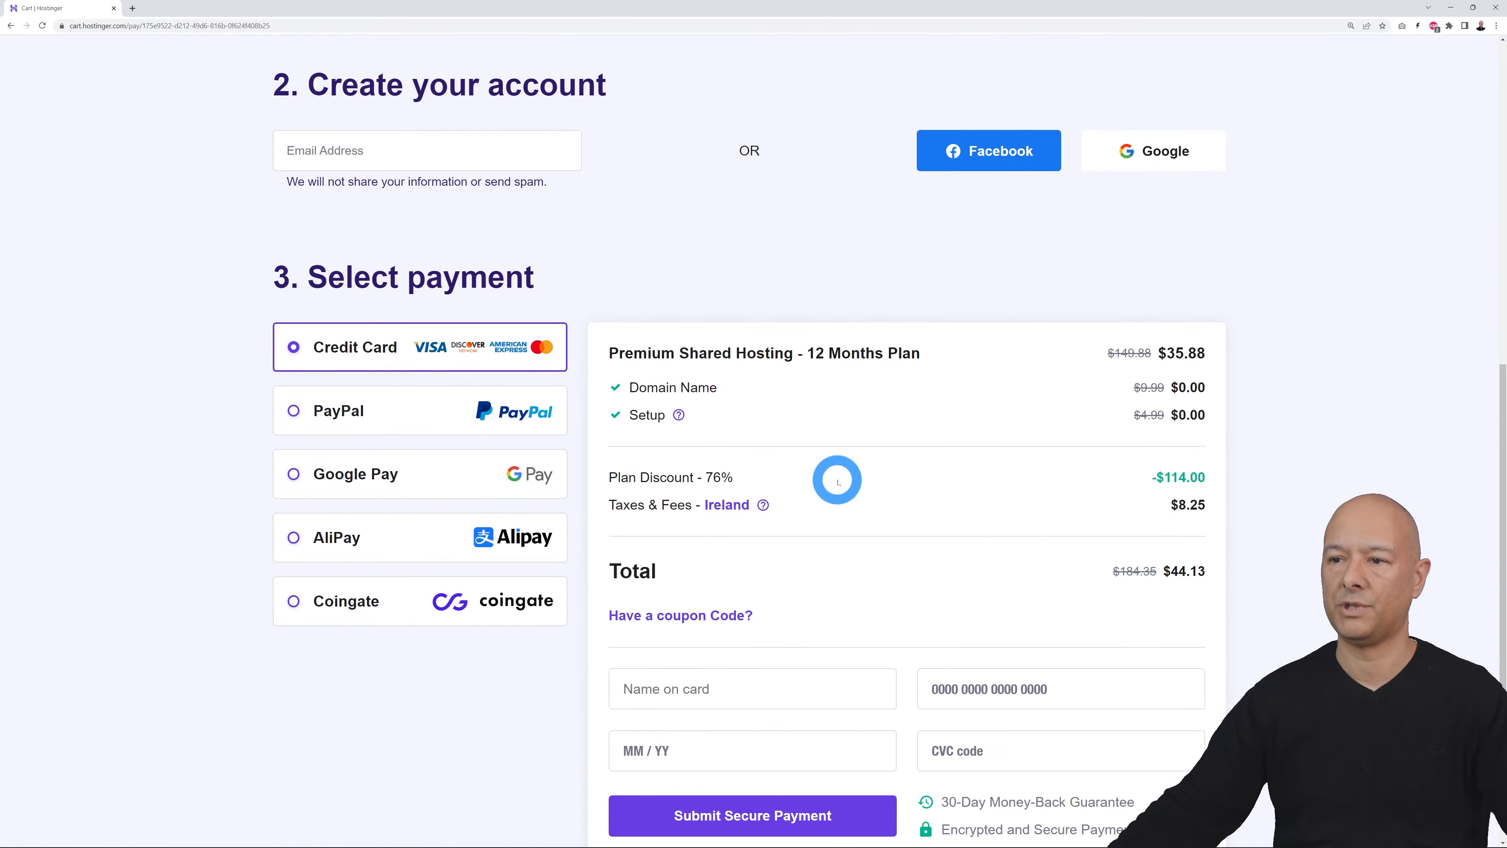
scroll(1342, 510, "up", 12)
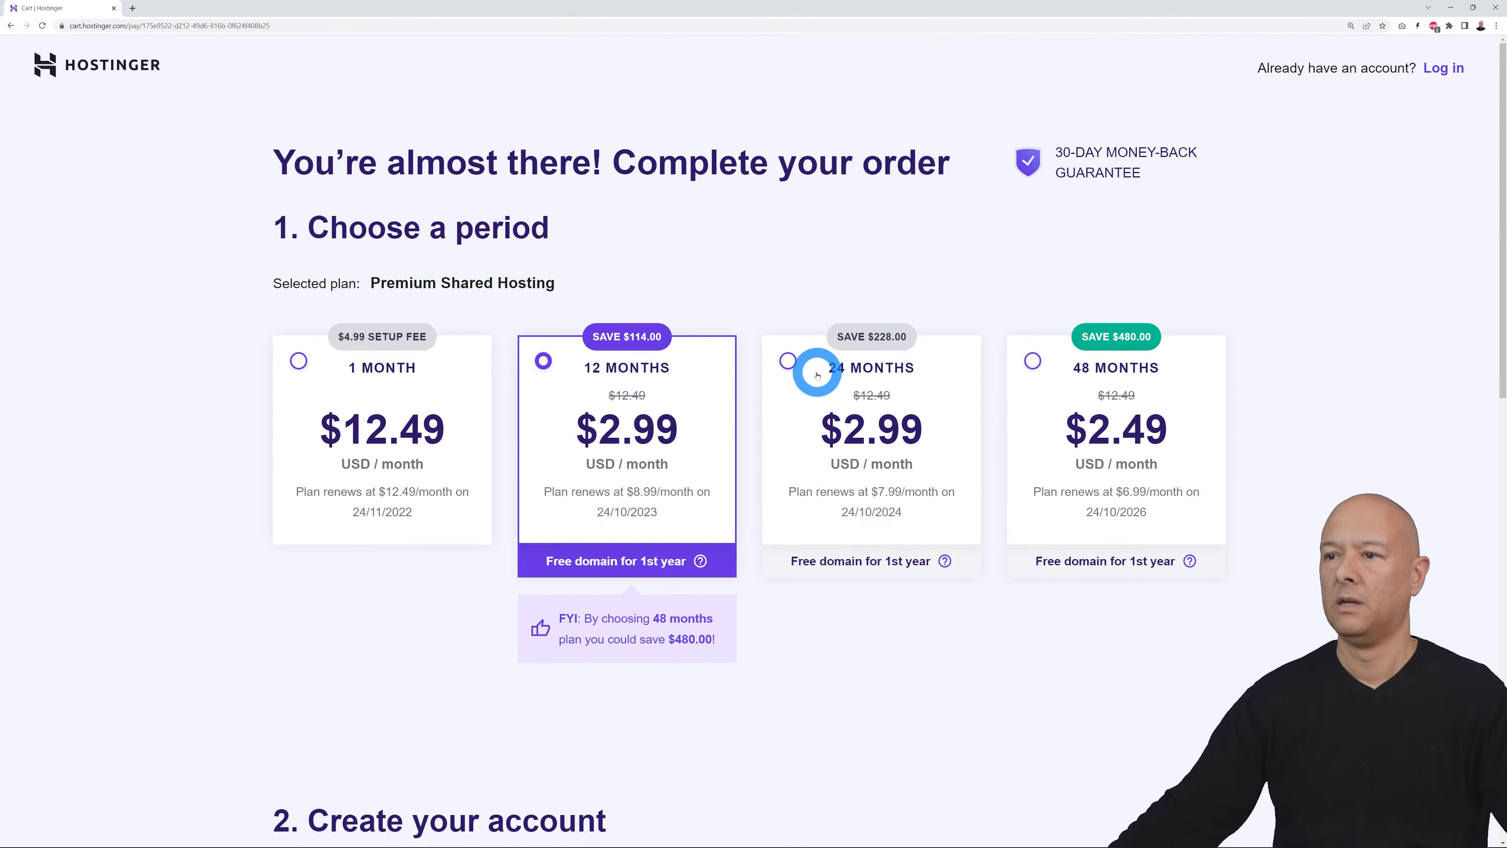
Step: Change the billing period to 24, then 48 months, for a $147.01 total
left_click(807, 366)
scroll(1255, 529, "down", 12)
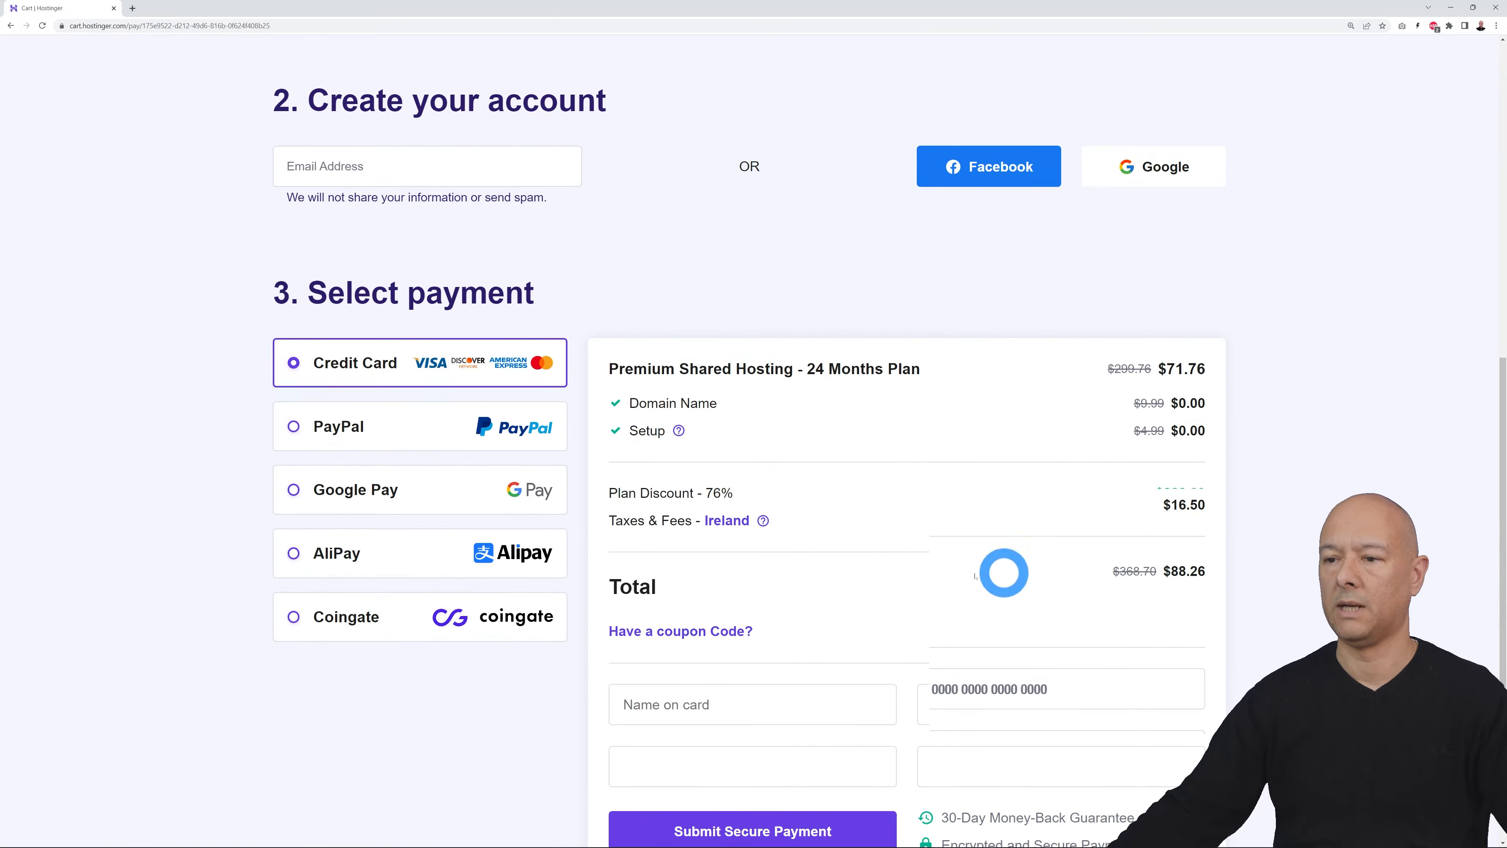
scroll(1454, 599, "up", 12)
left_click(1043, 359)
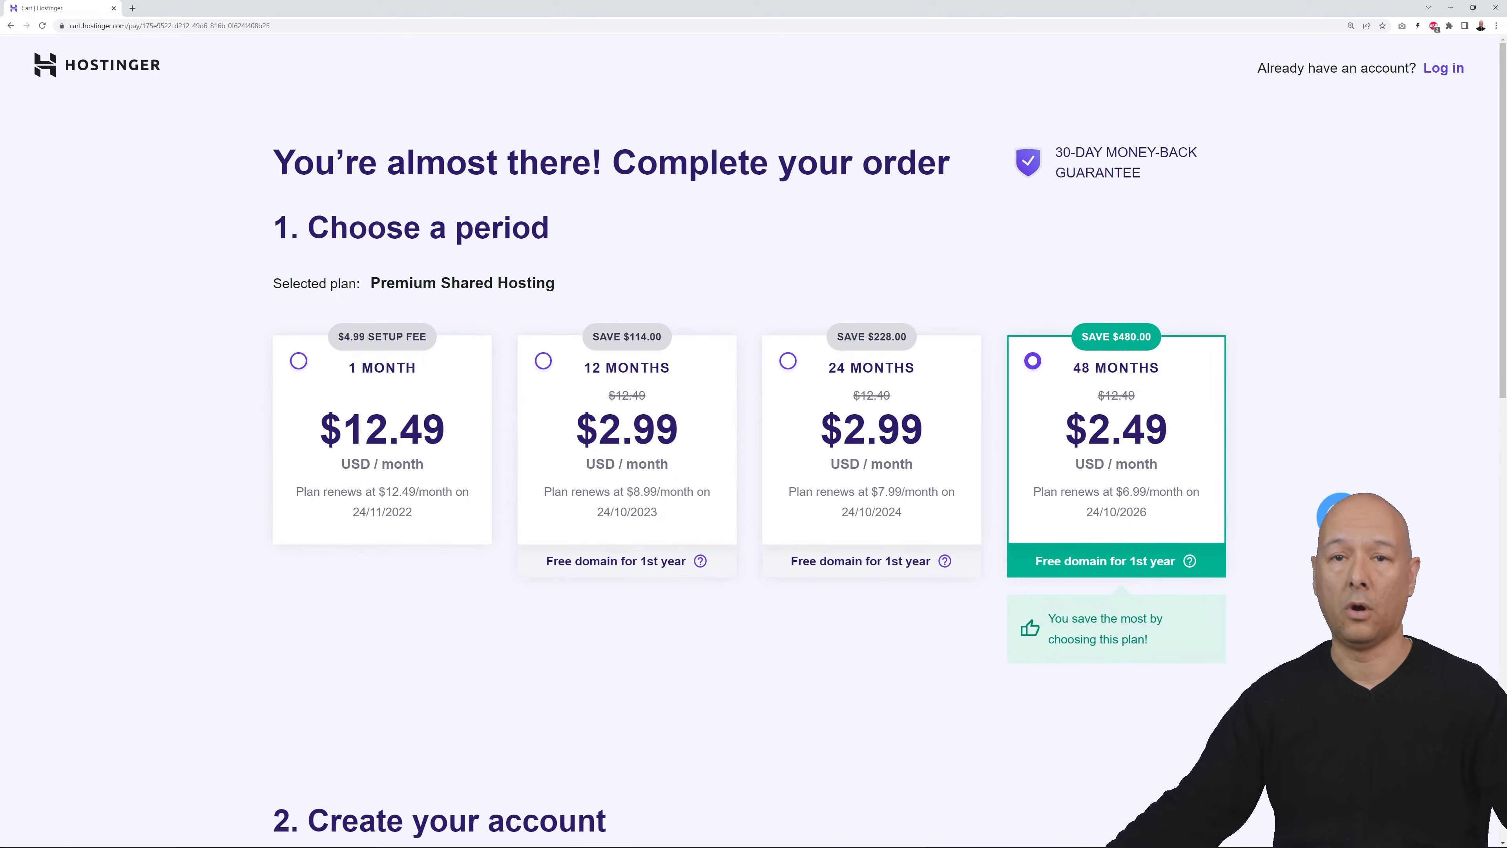
scroll(1338, 515, "down", 10)
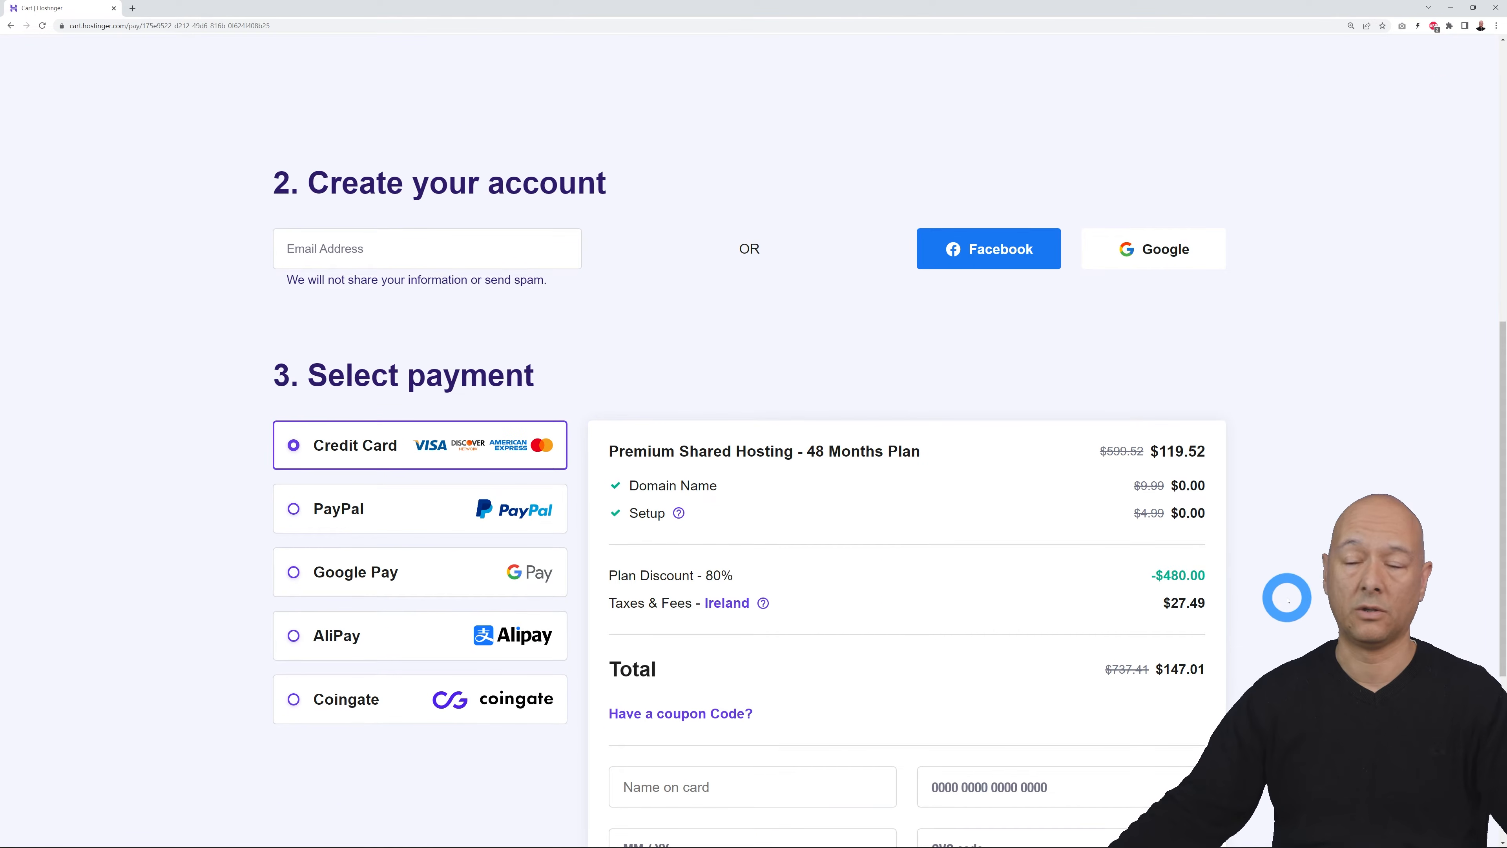
scroll(1287, 600, "down", 1)
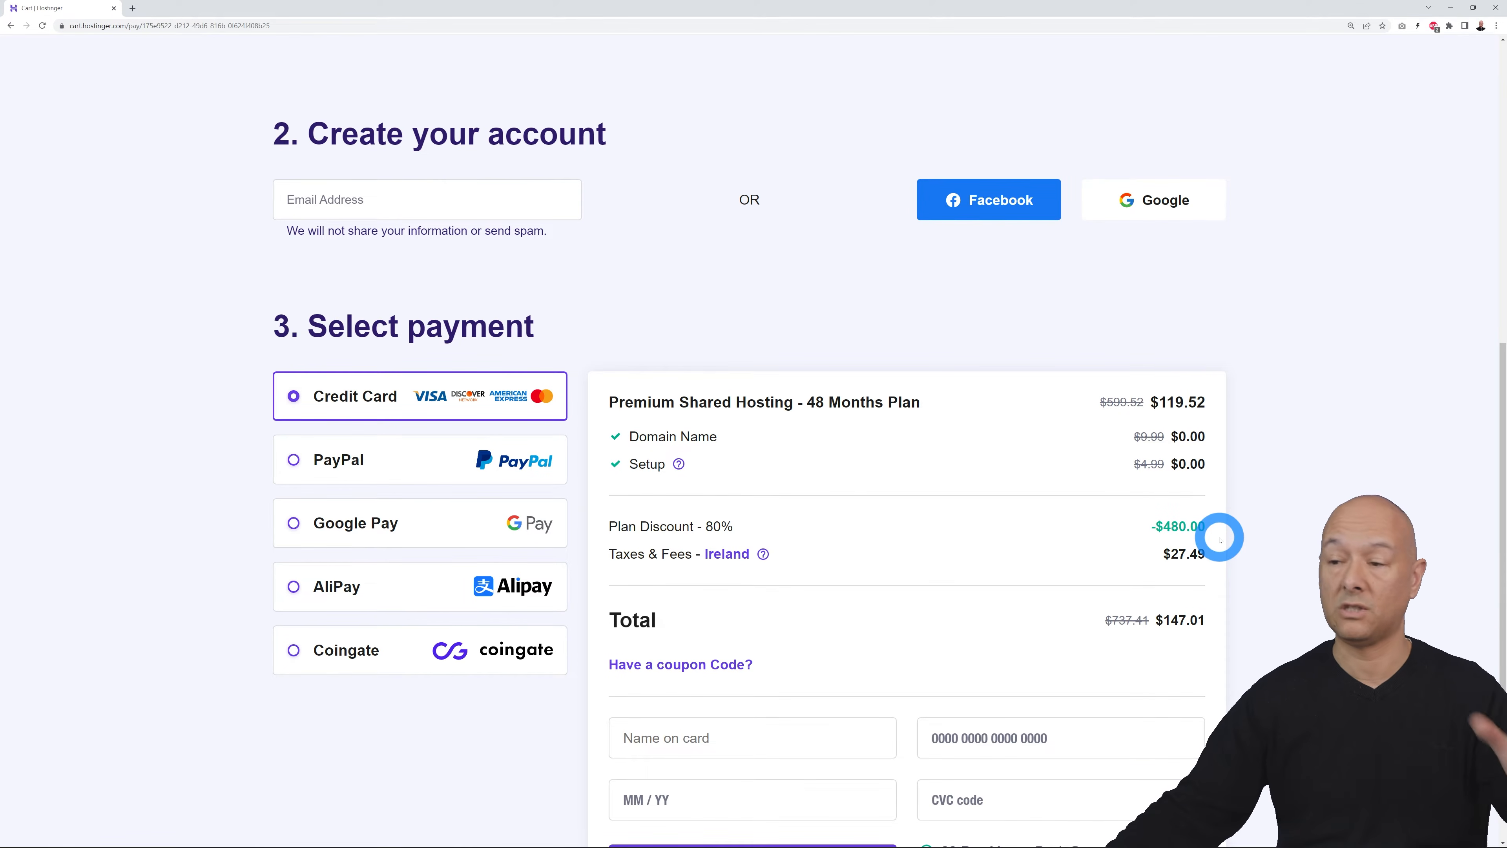
scroll(1305, 568, "down", 2)
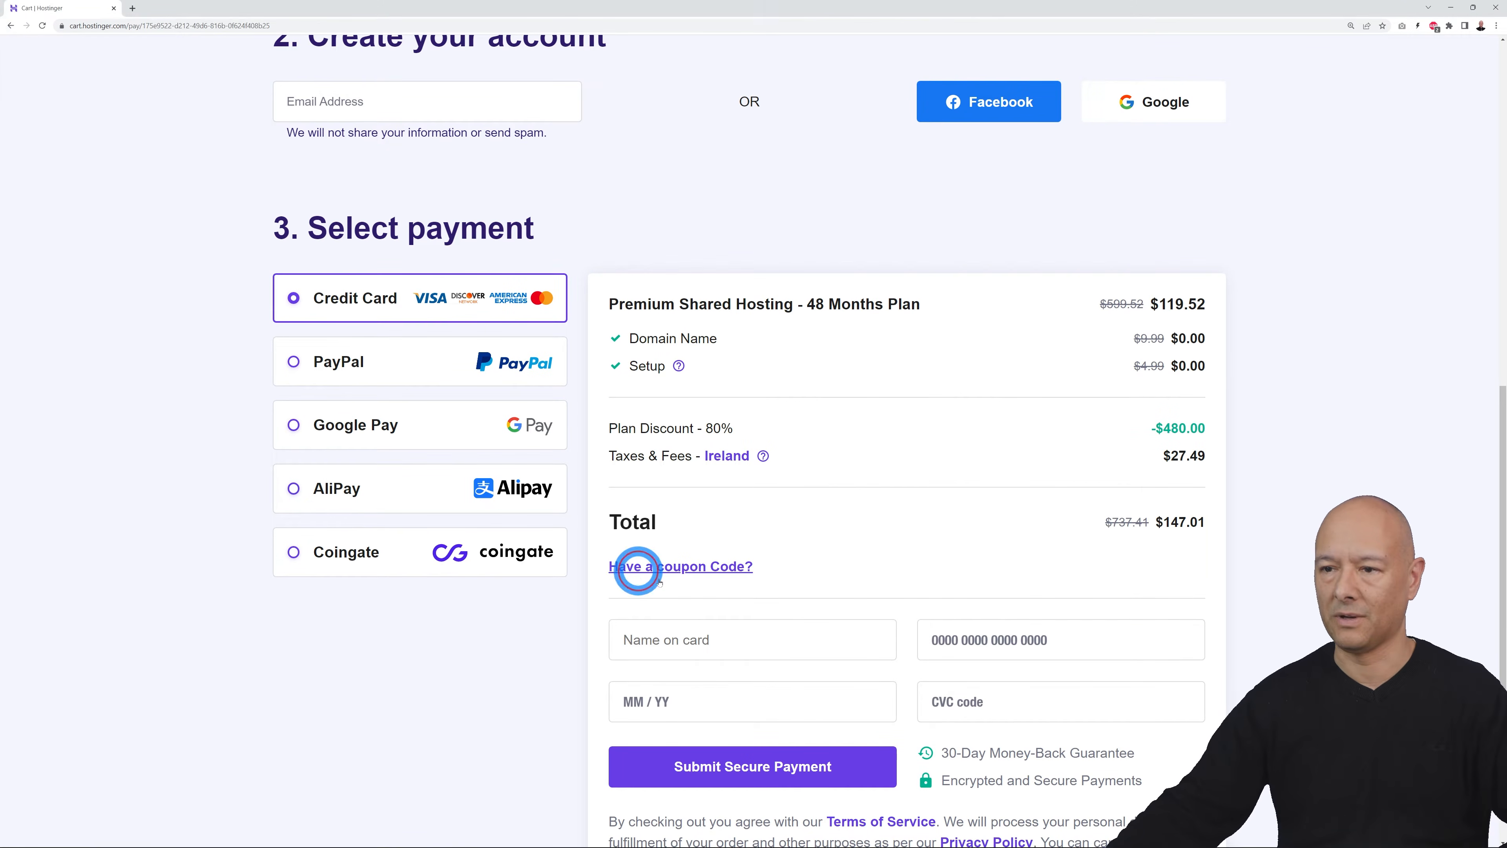
Step: Paste and apply the MRWEBREVIEWS coupon, lowering the order total to $136.71
left_click(632, 565)
left_click(732, 617)
type("MRWEBREVIEWS")
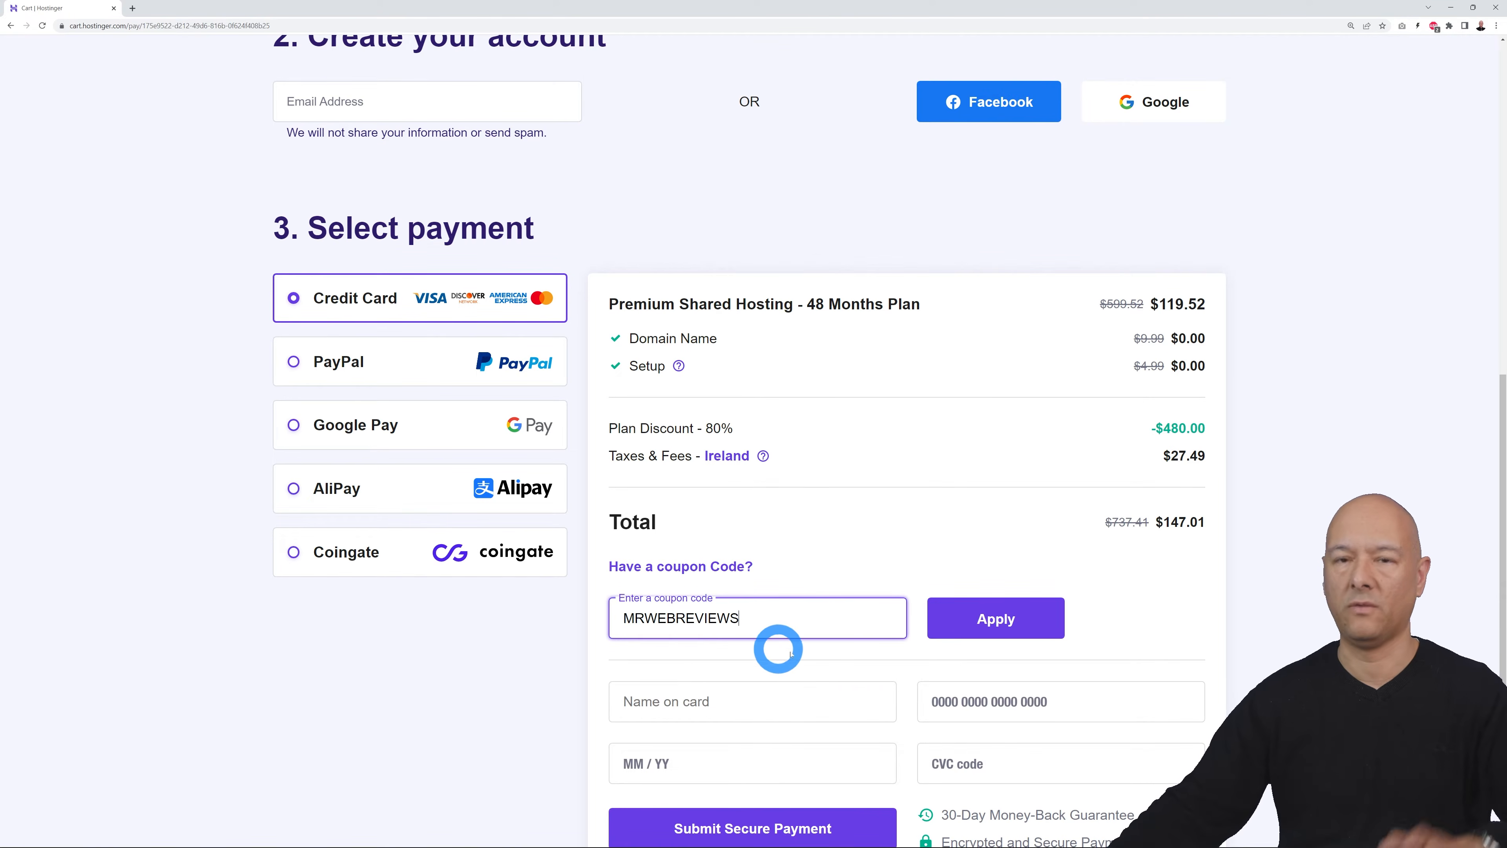
left_click(997, 623)
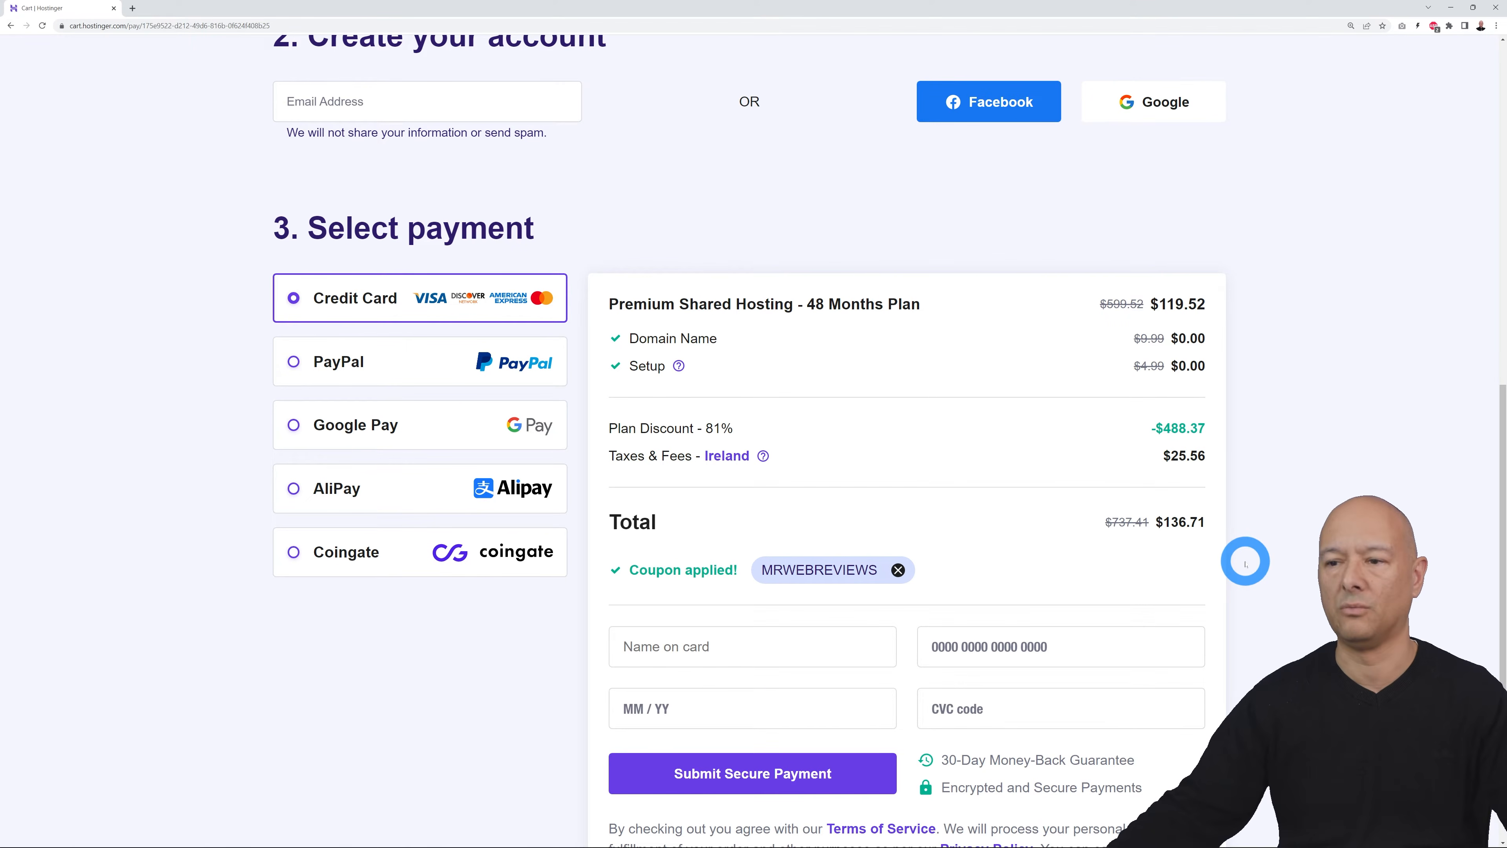
scroll(1246, 563, "down", 2)
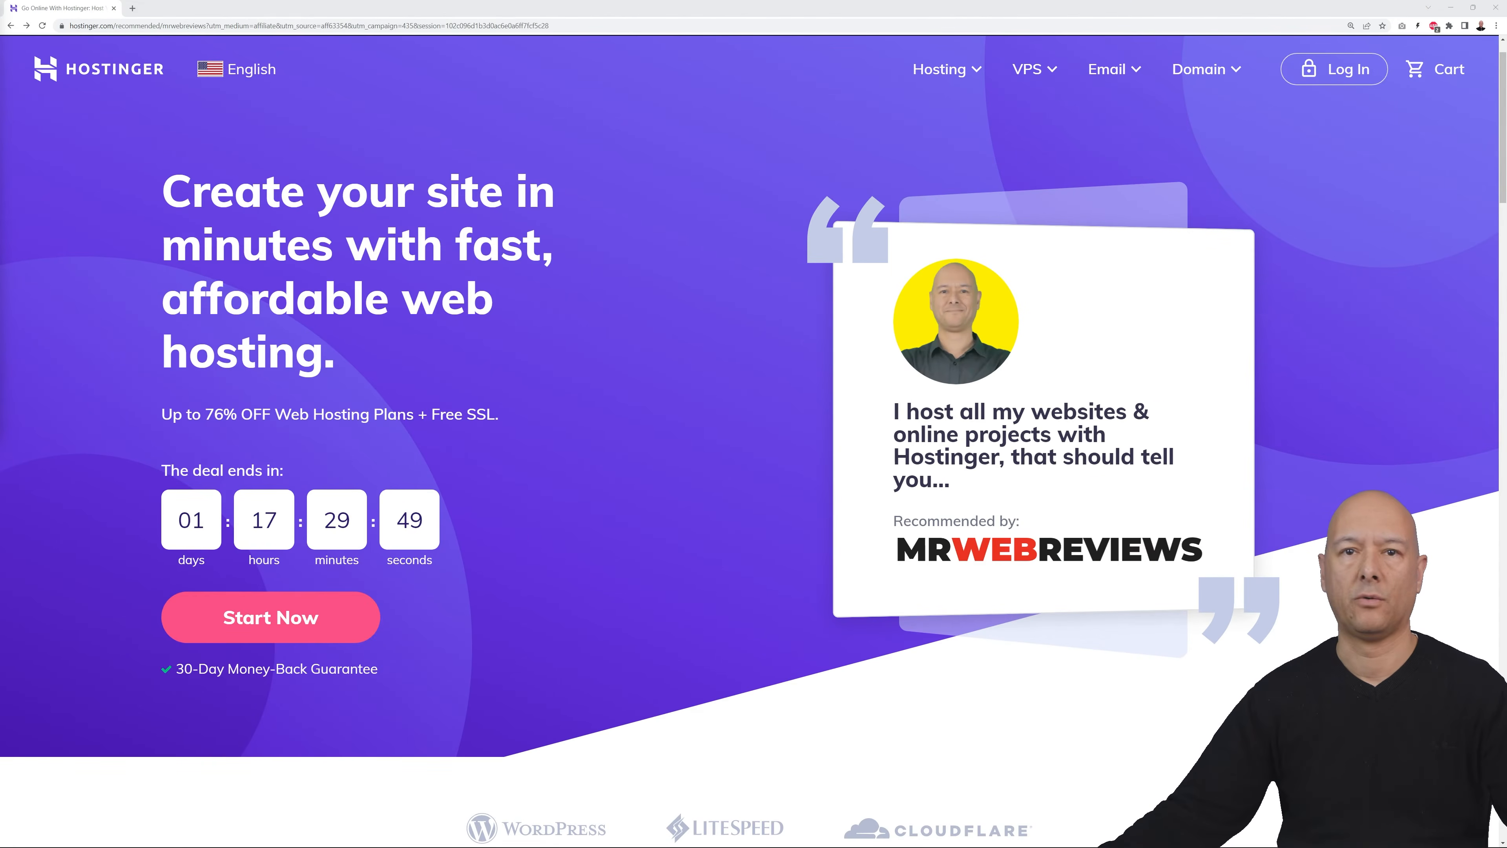
Step: Log in to hPanel, resend the activation email, and reload the home dashboard
left_click(1312, 67)
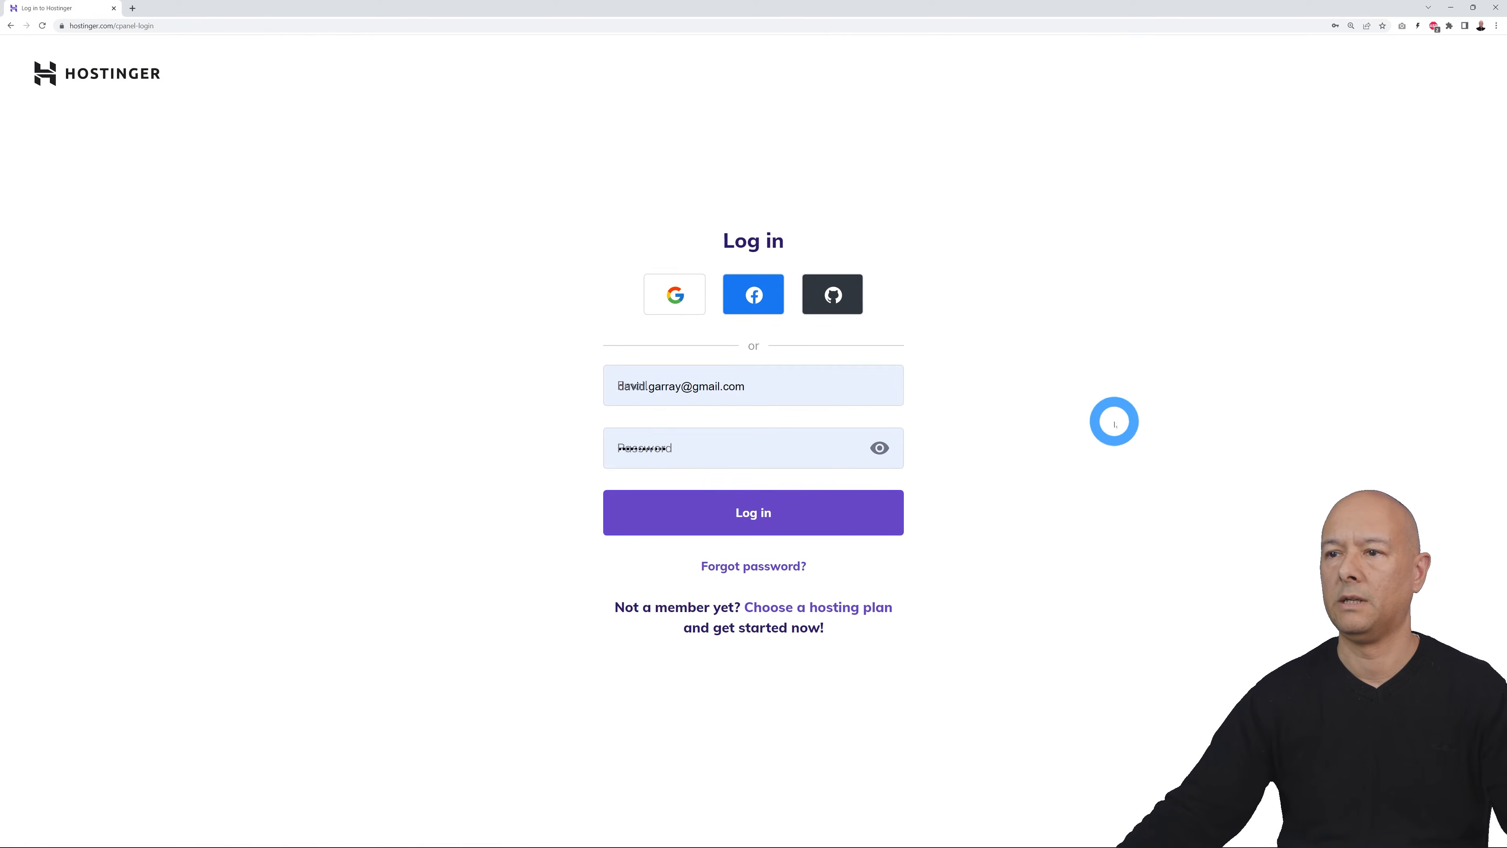
left_click(769, 515)
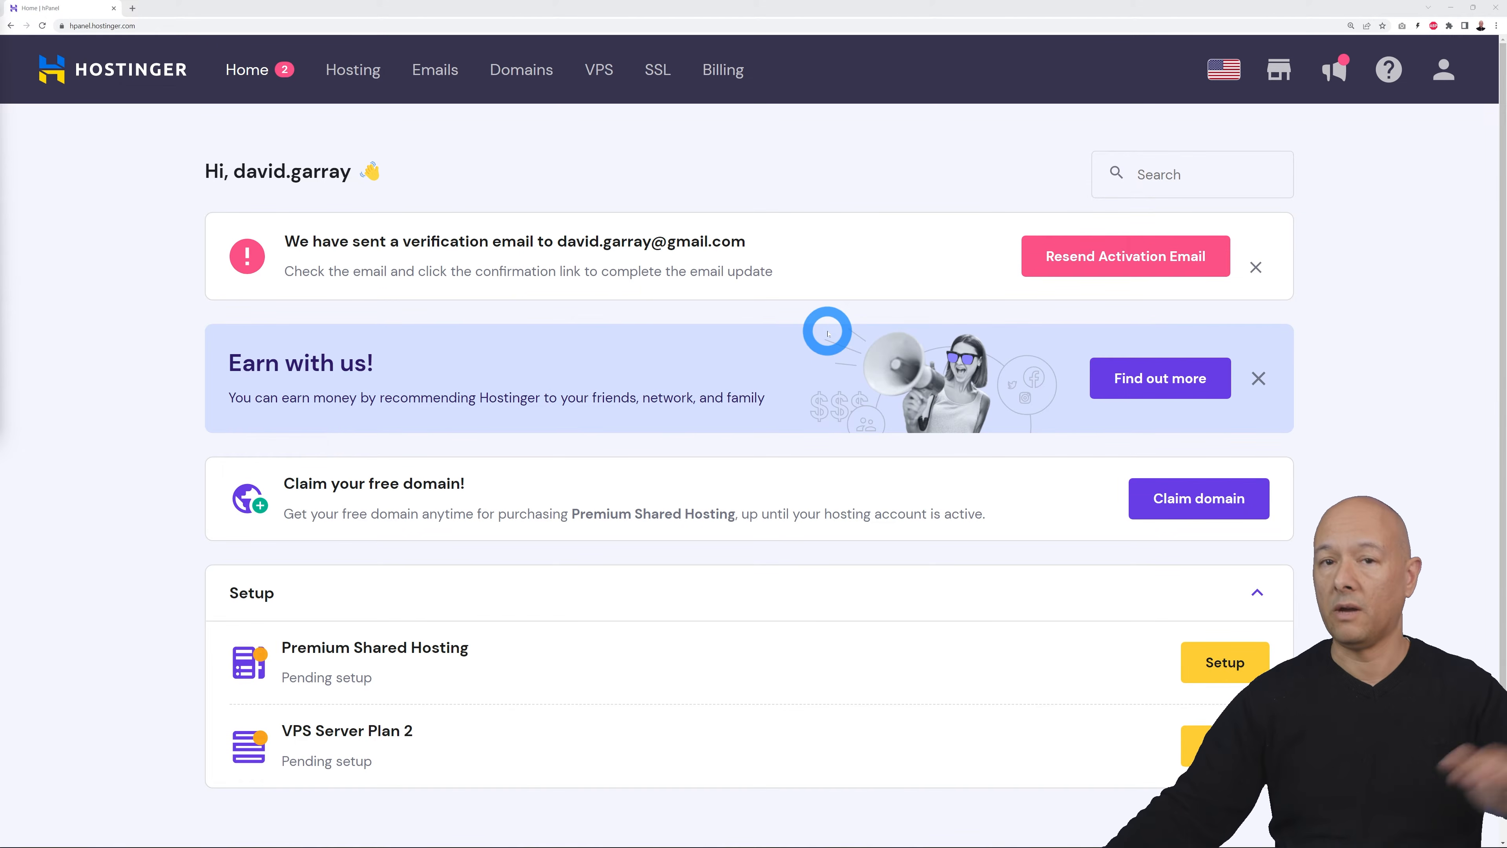
left_click(1099, 260)
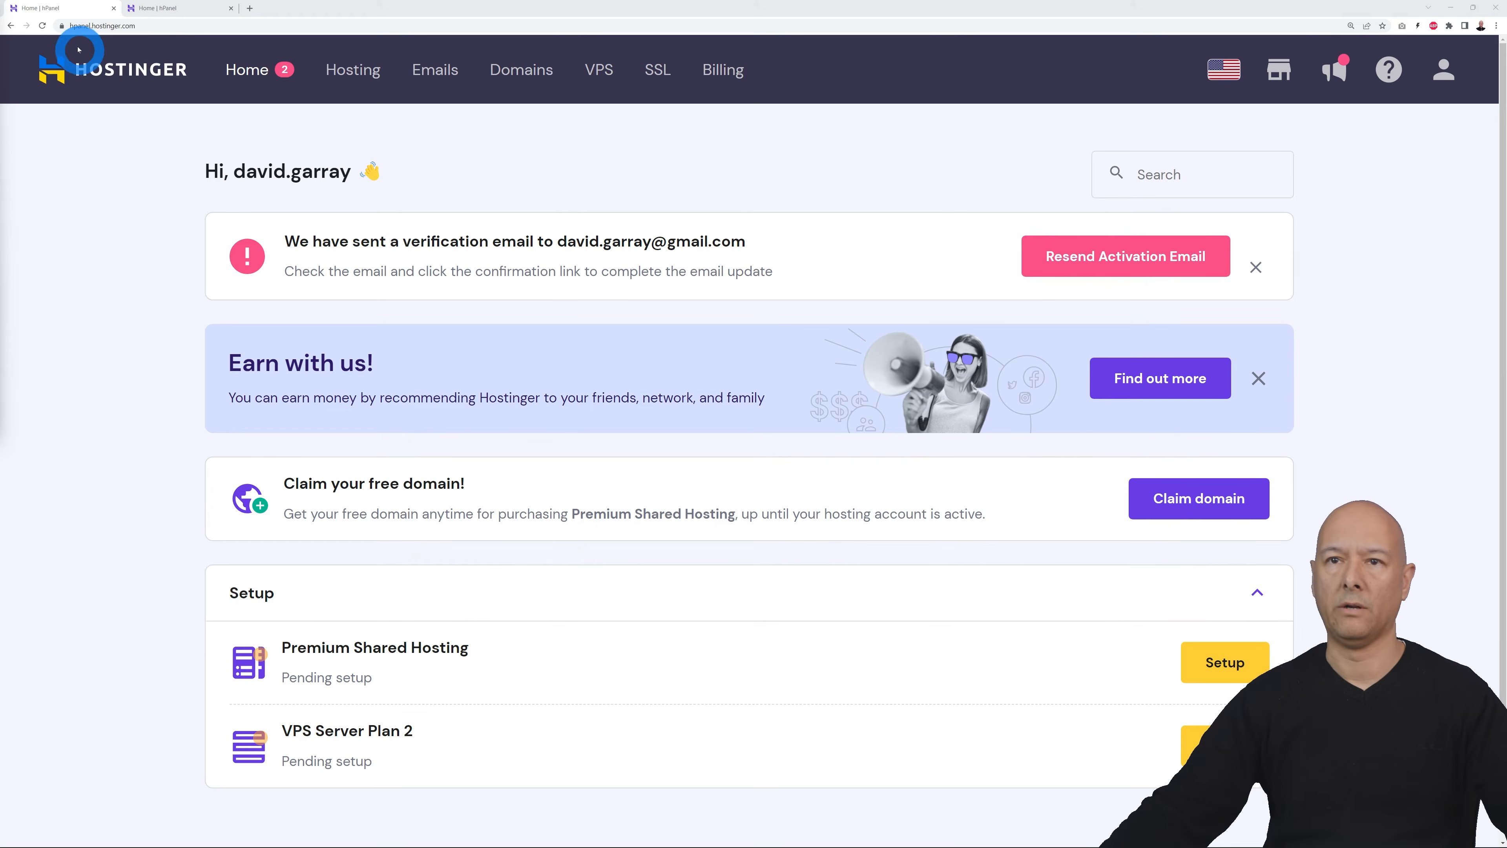
left_click(42, 25)
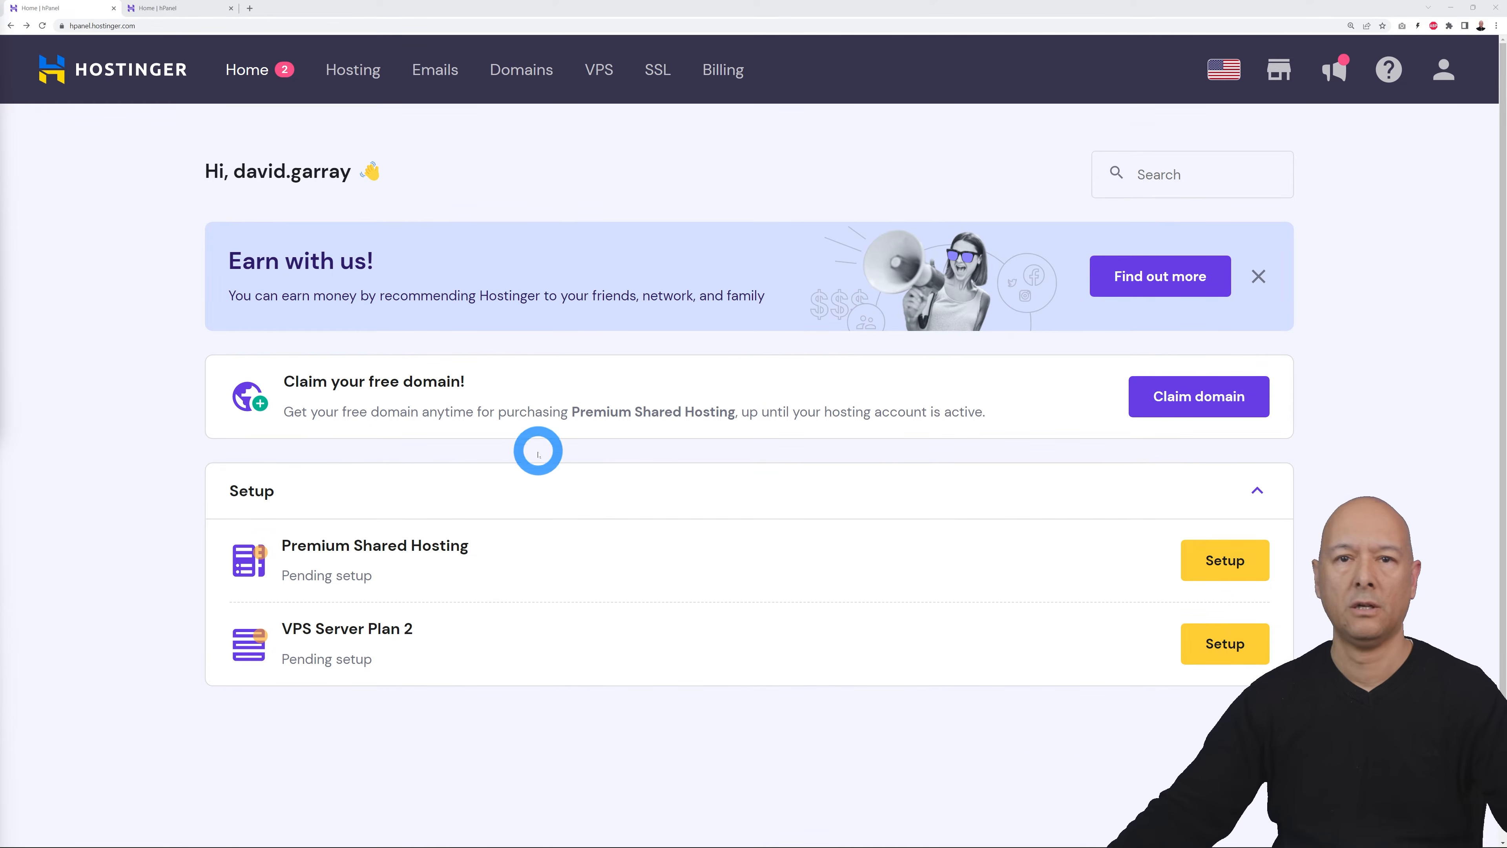
Step: Open the free domain claim form and paste in the name mrwebbookstore
left_click(1171, 397)
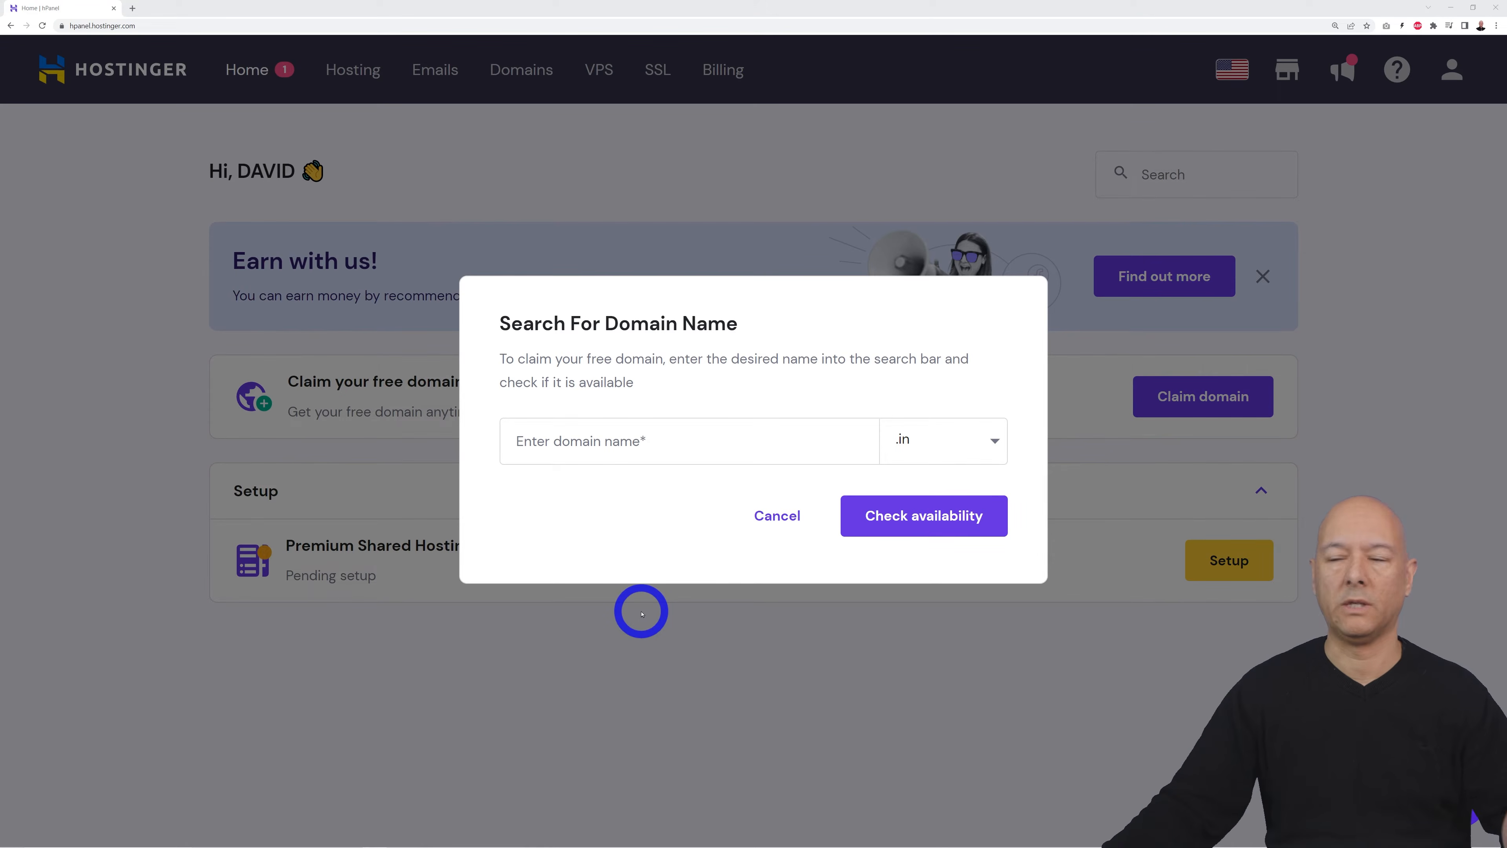
left_click(685, 446)
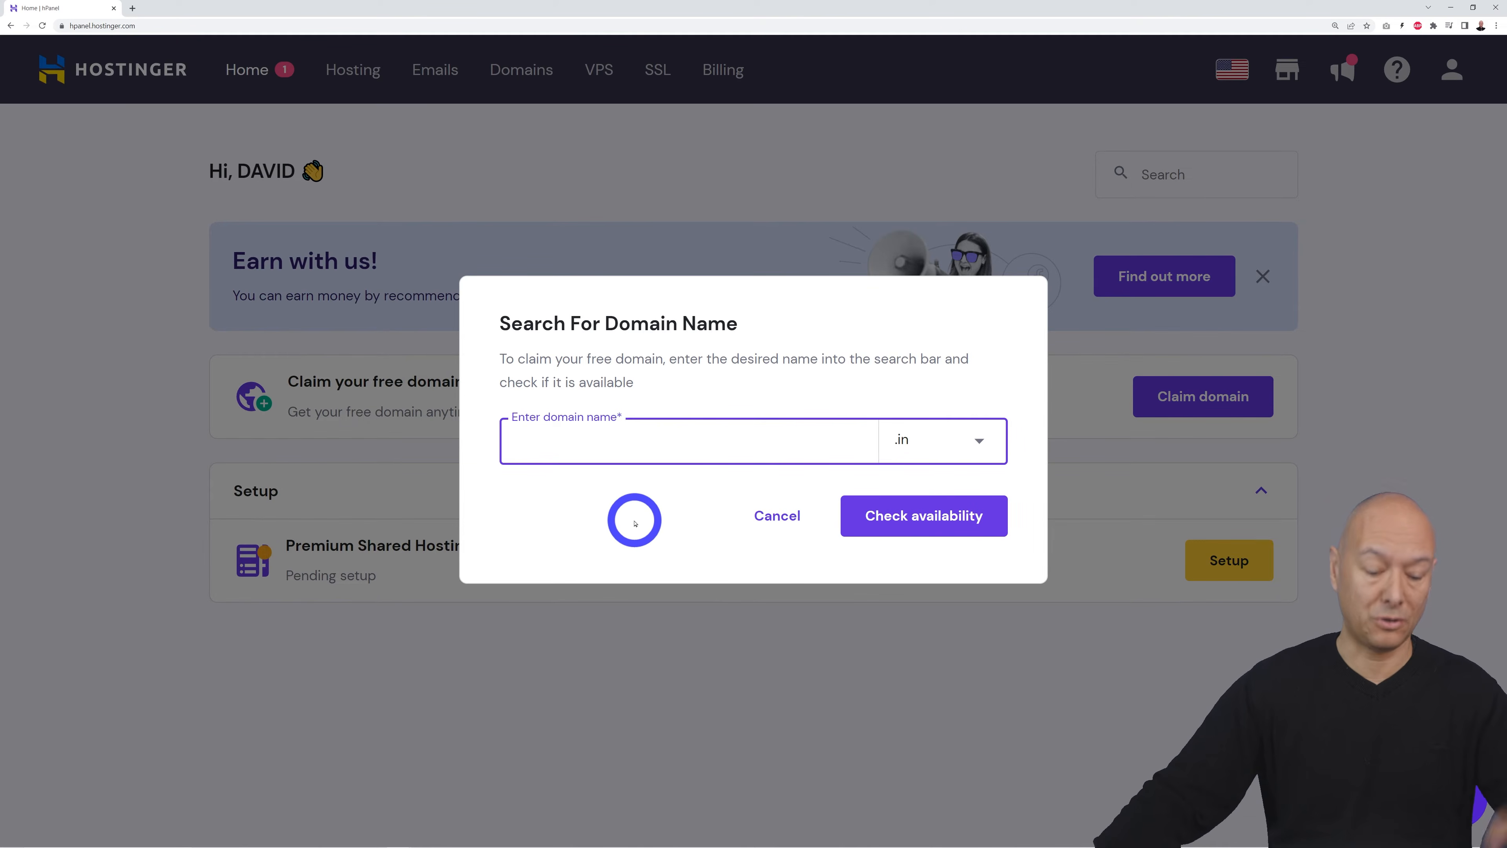
type("mrwebbookstore")
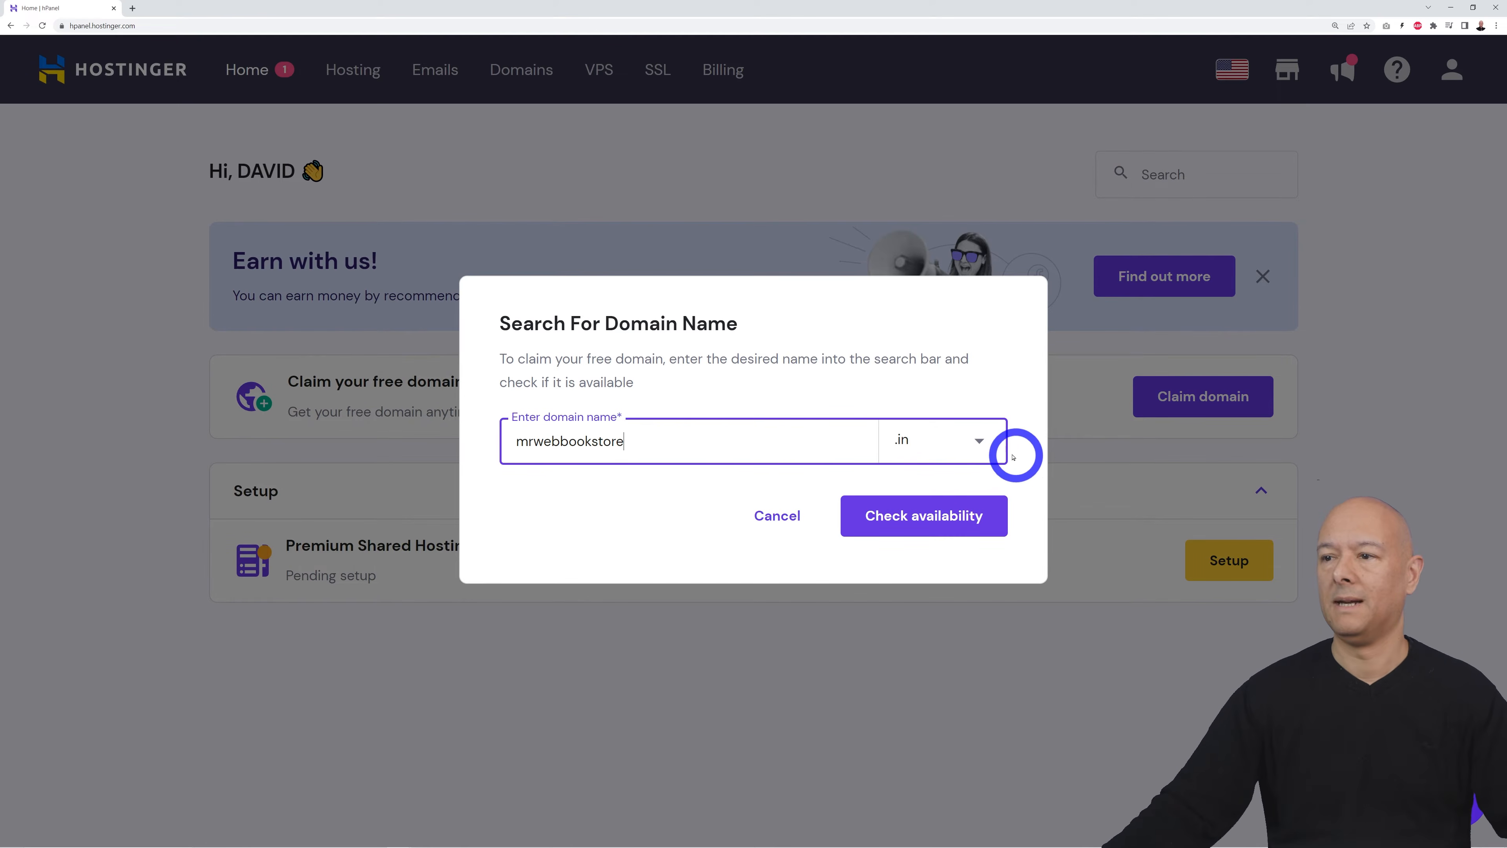
Step: Choose the .com ending and confirm mrwebbookstore.com is available at $0.00/yr
left_click(979, 443)
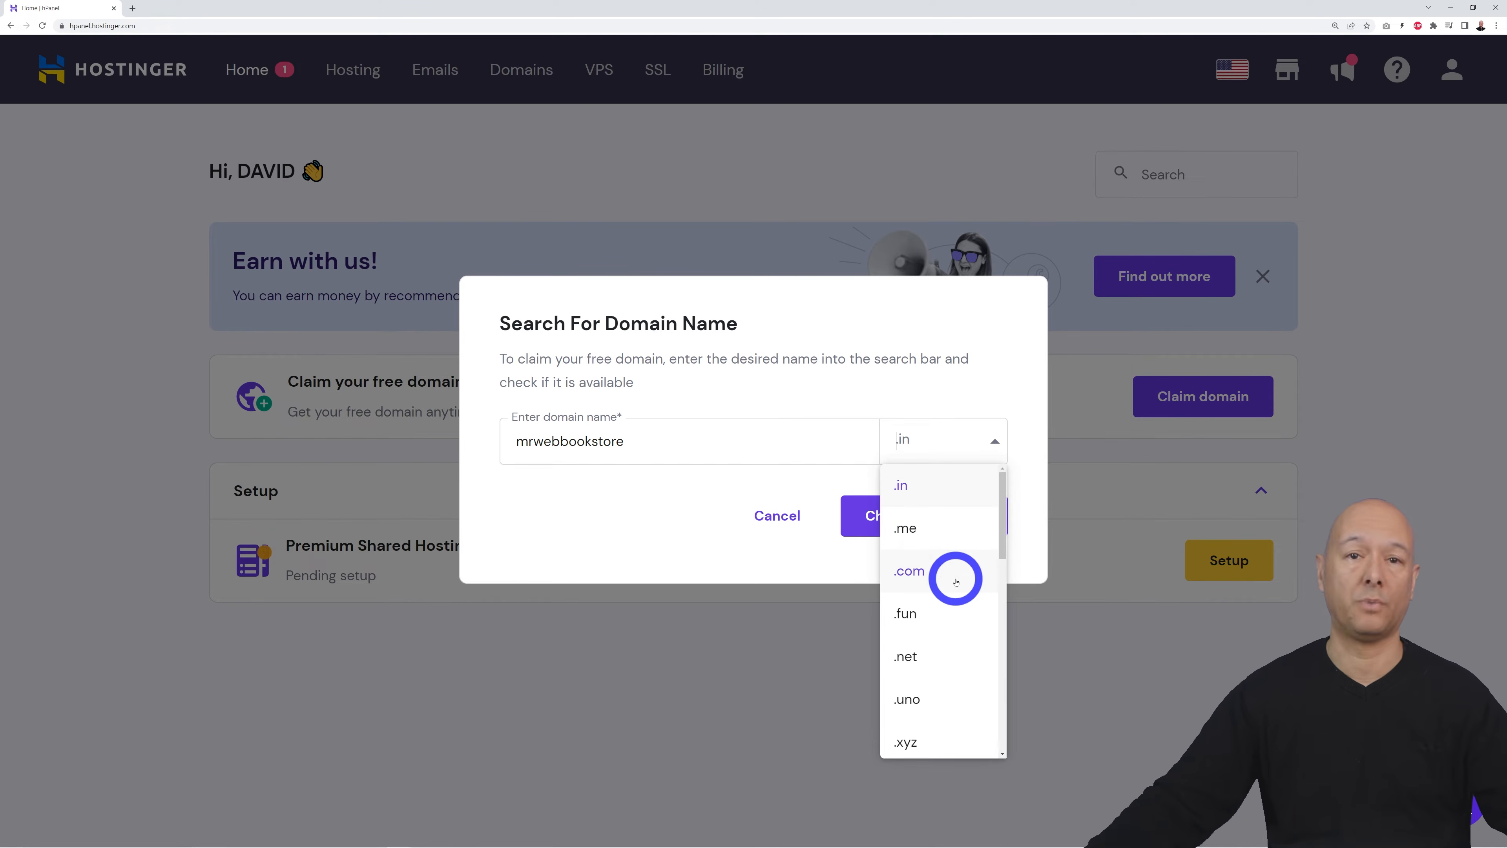
scroll(961, 594, "down", 10)
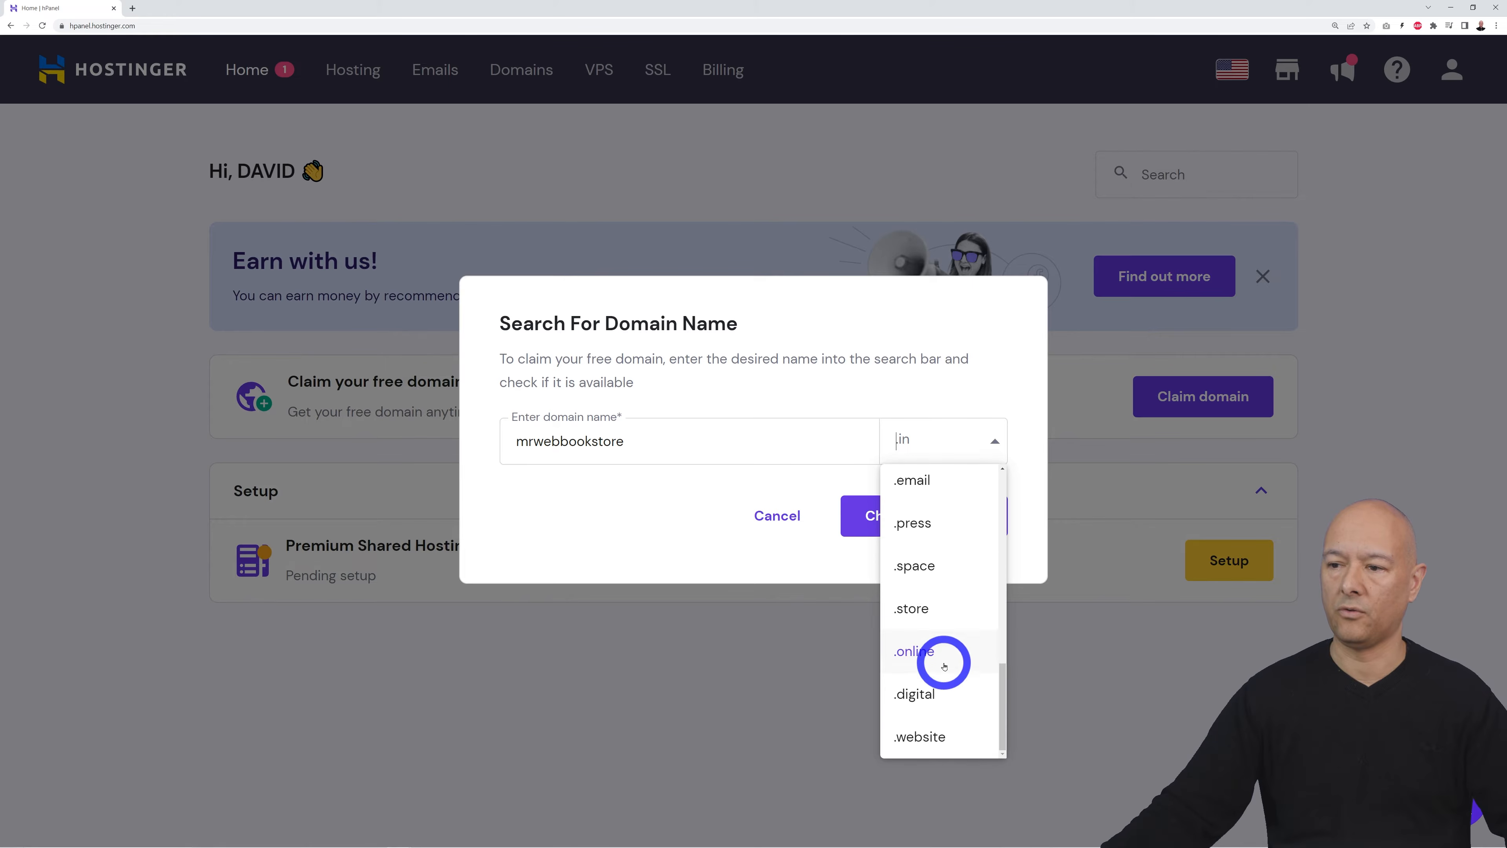
scroll(945, 661, "up", 10)
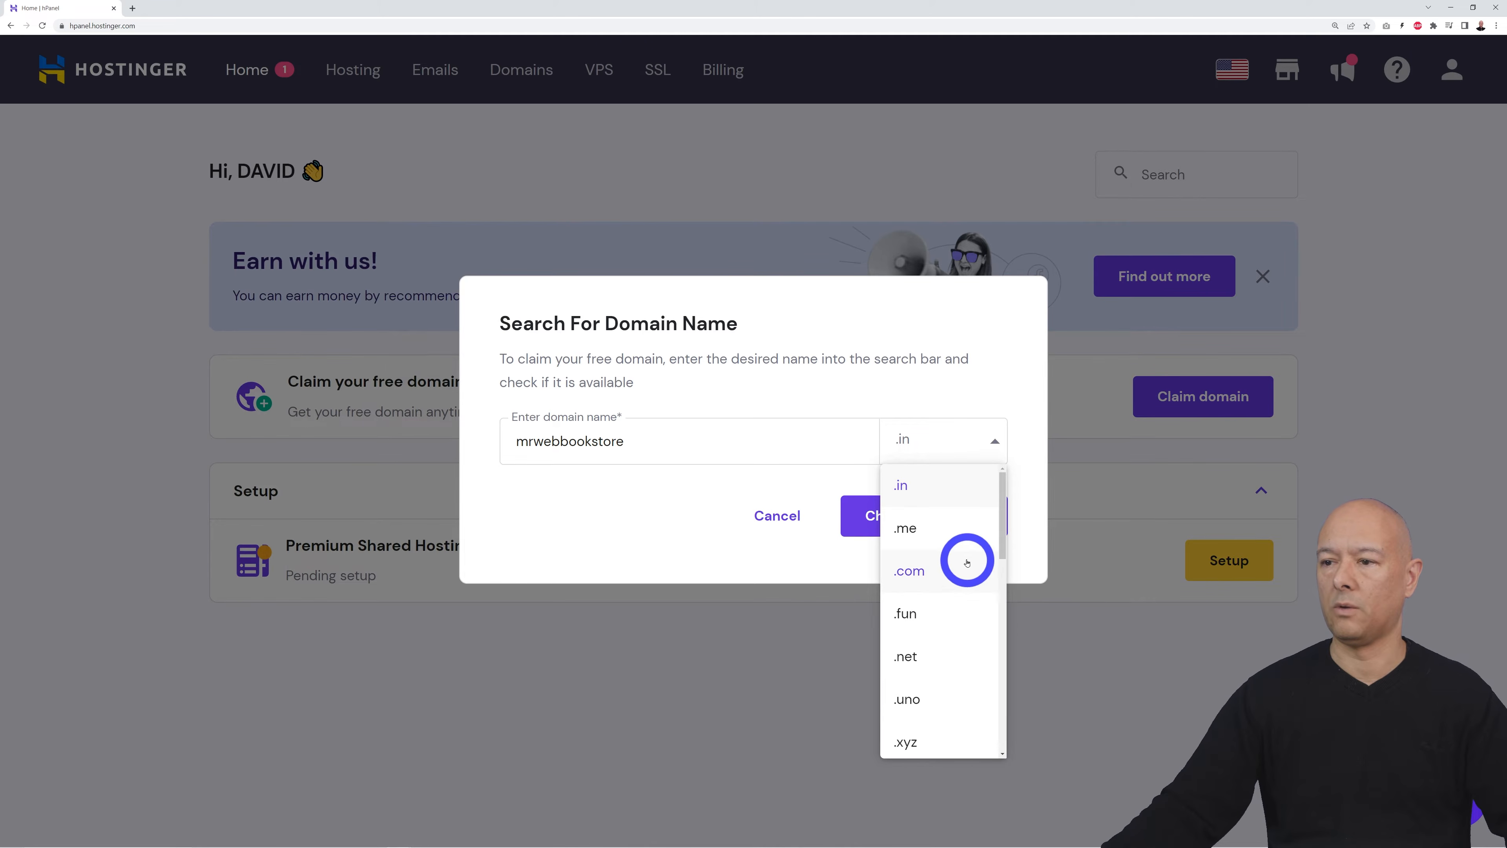
left_click(958, 567)
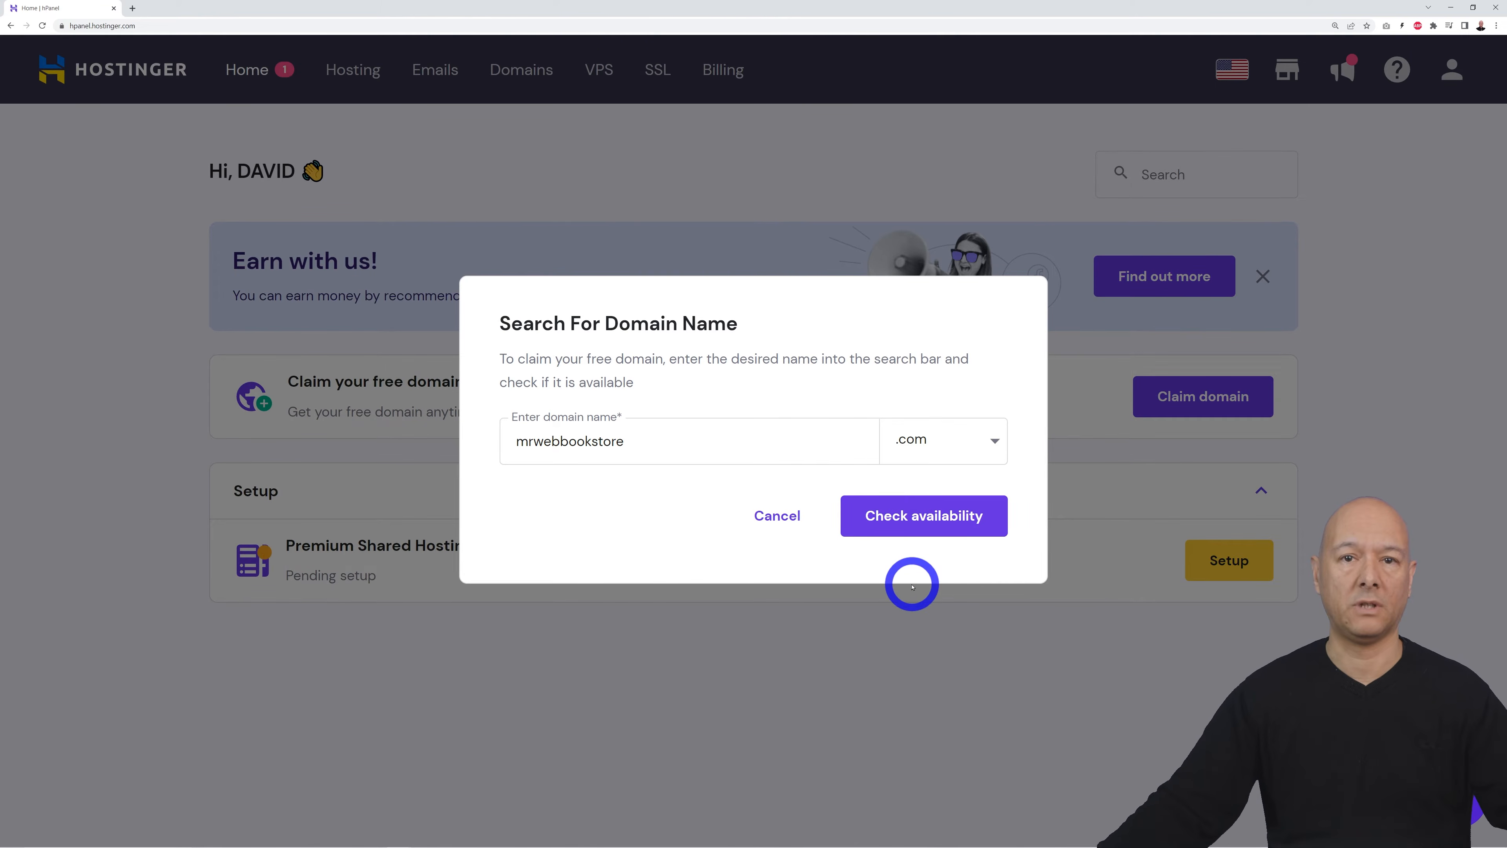
left_click(909, 530)
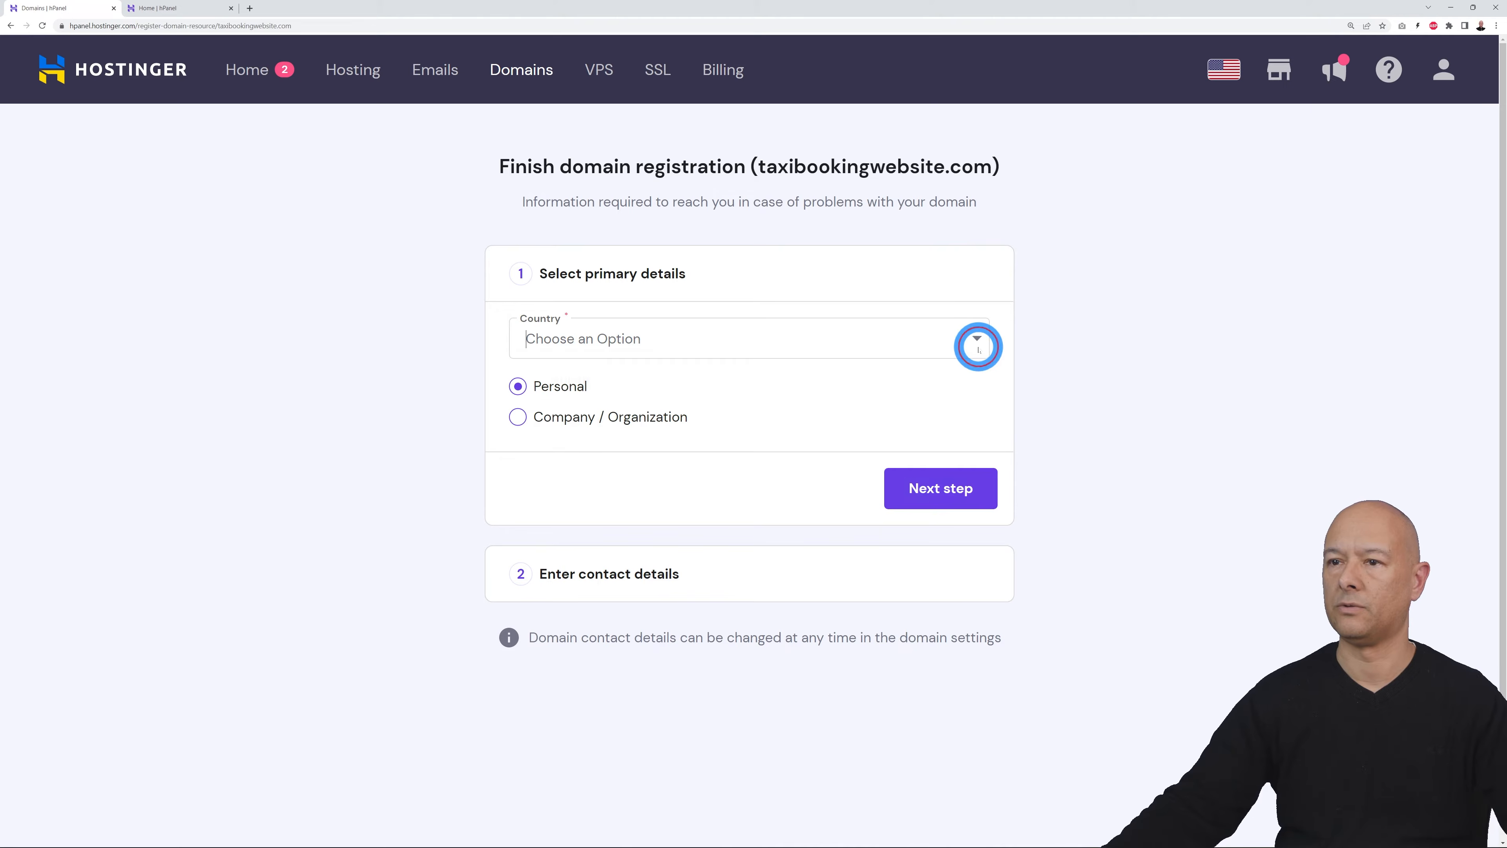
left_click(978, 347)
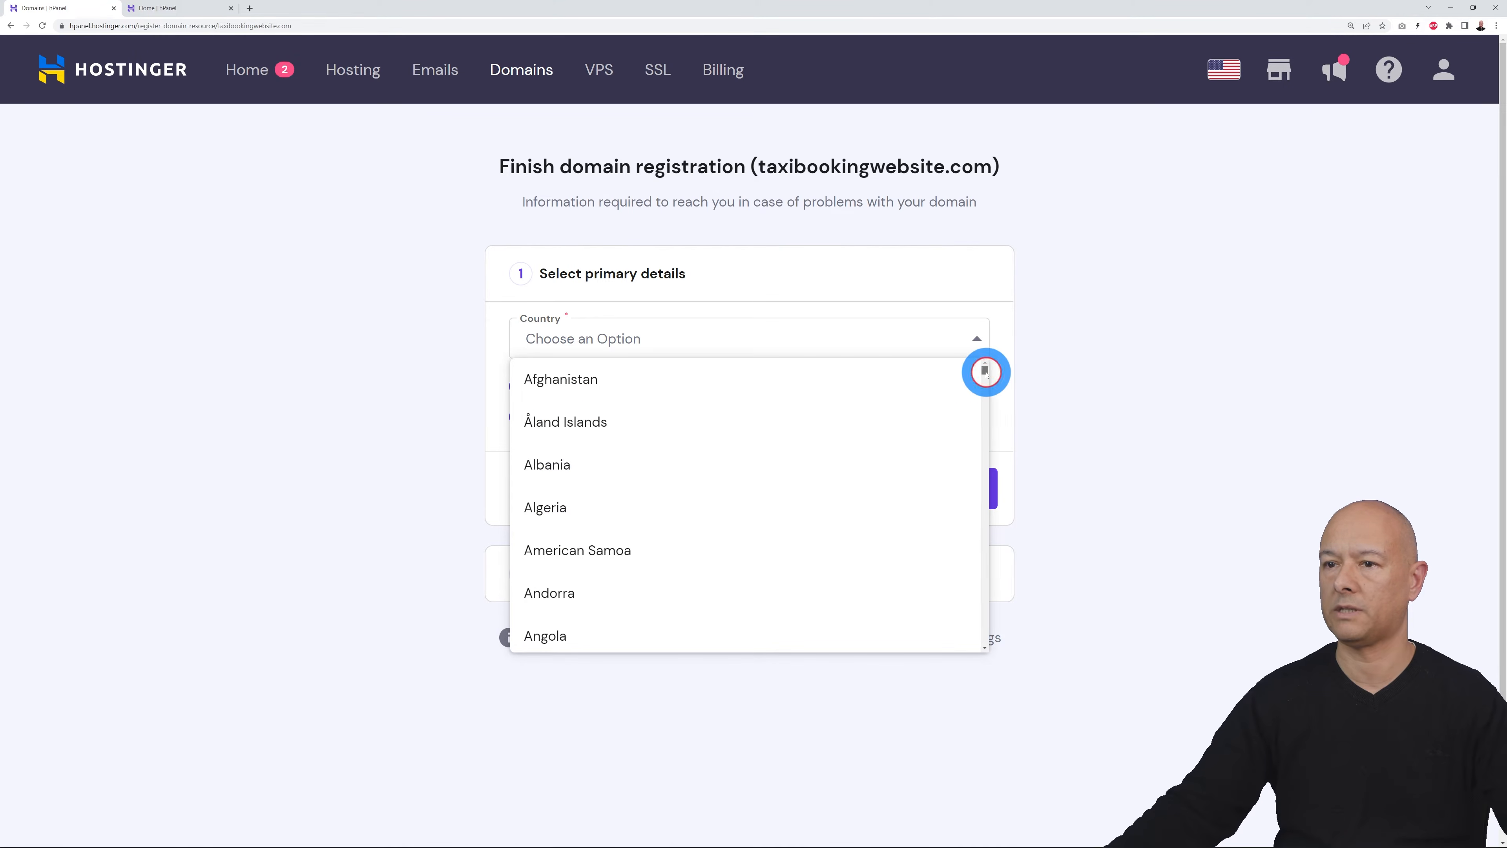
Step: Register taxibookingwebsite.com as a personal domain in Ireland and submit the contact details
scroll(985, 372, "down", 5)
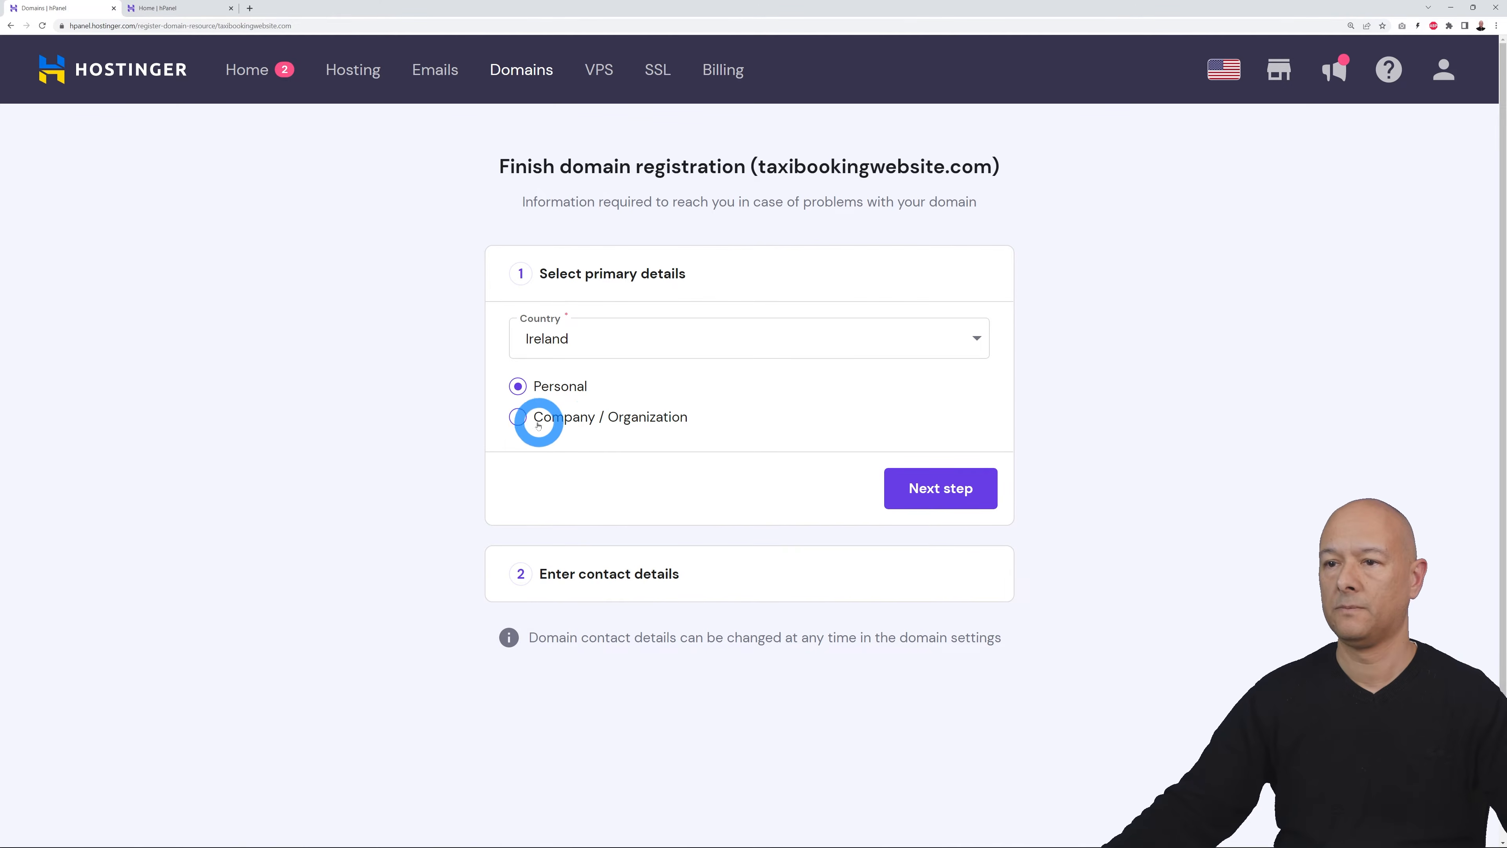
left_click(976, 502)
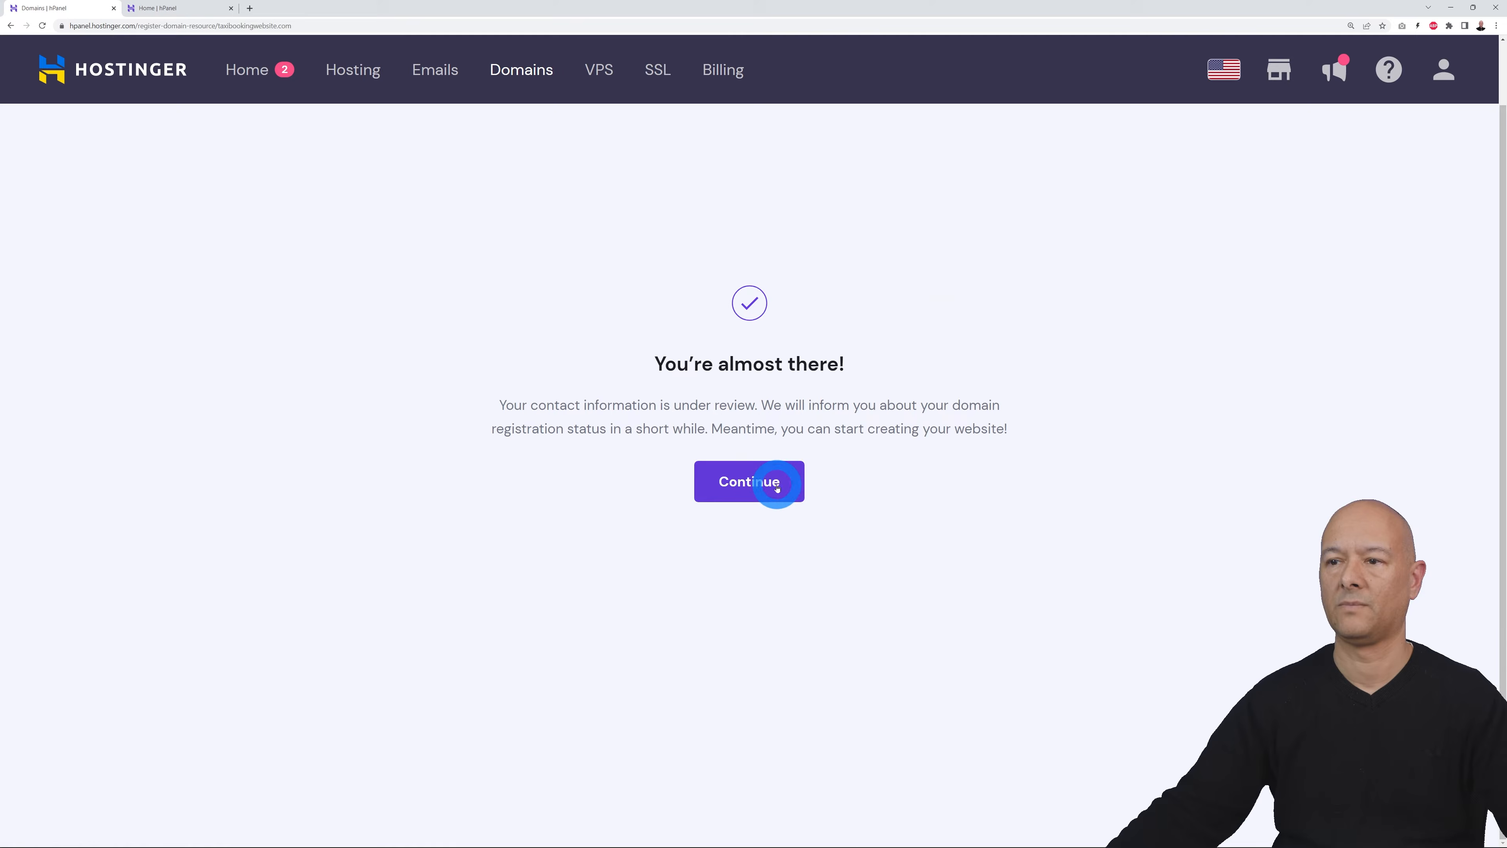
left_click(769, 483)
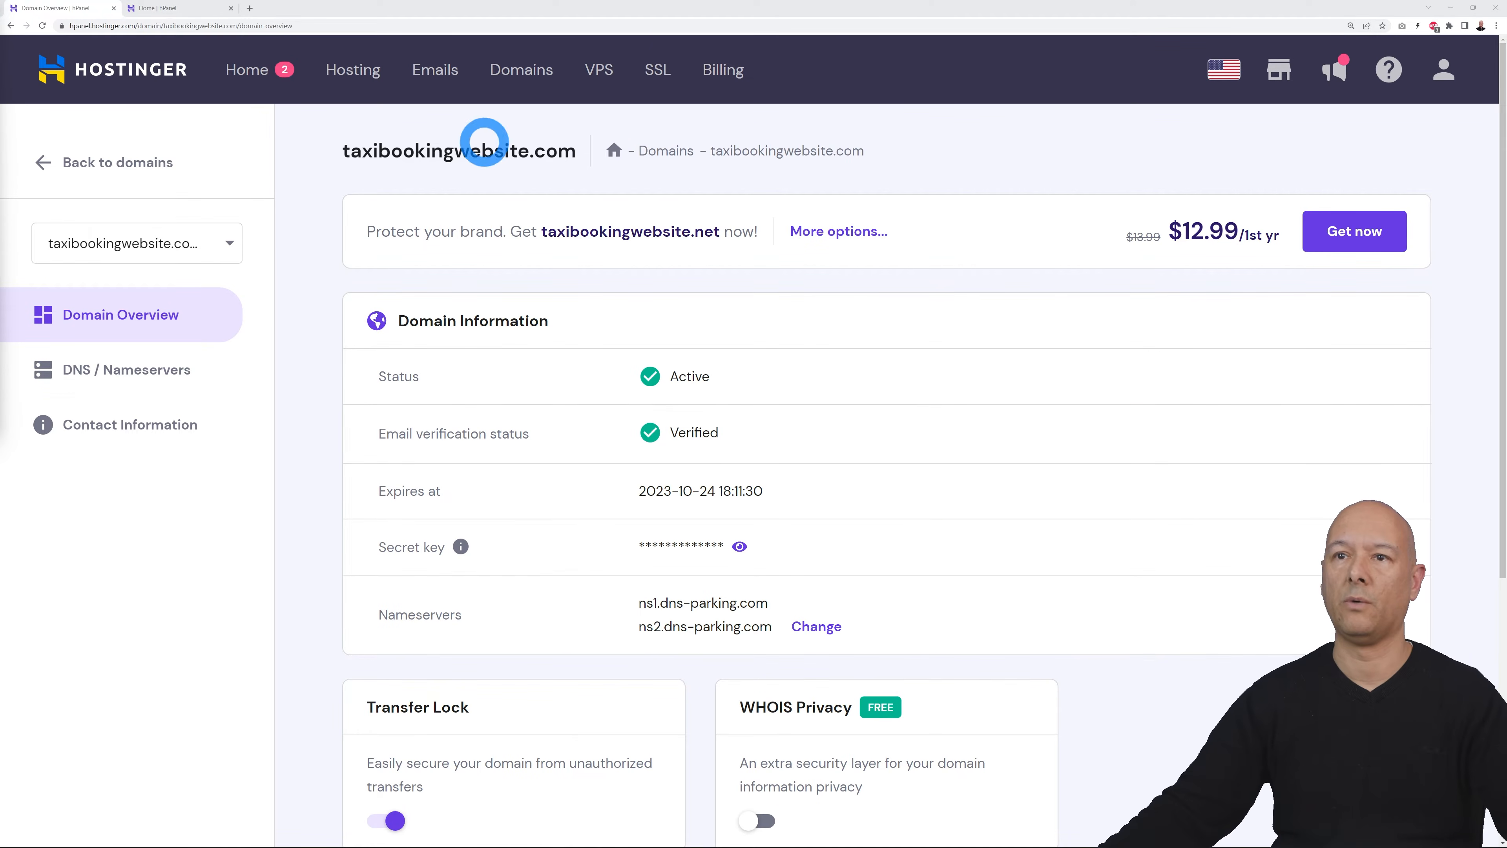
Step: Launch the Premium Shared Hosting setup from Home and skip the who-is-it-for survey
left_click(253, 69)
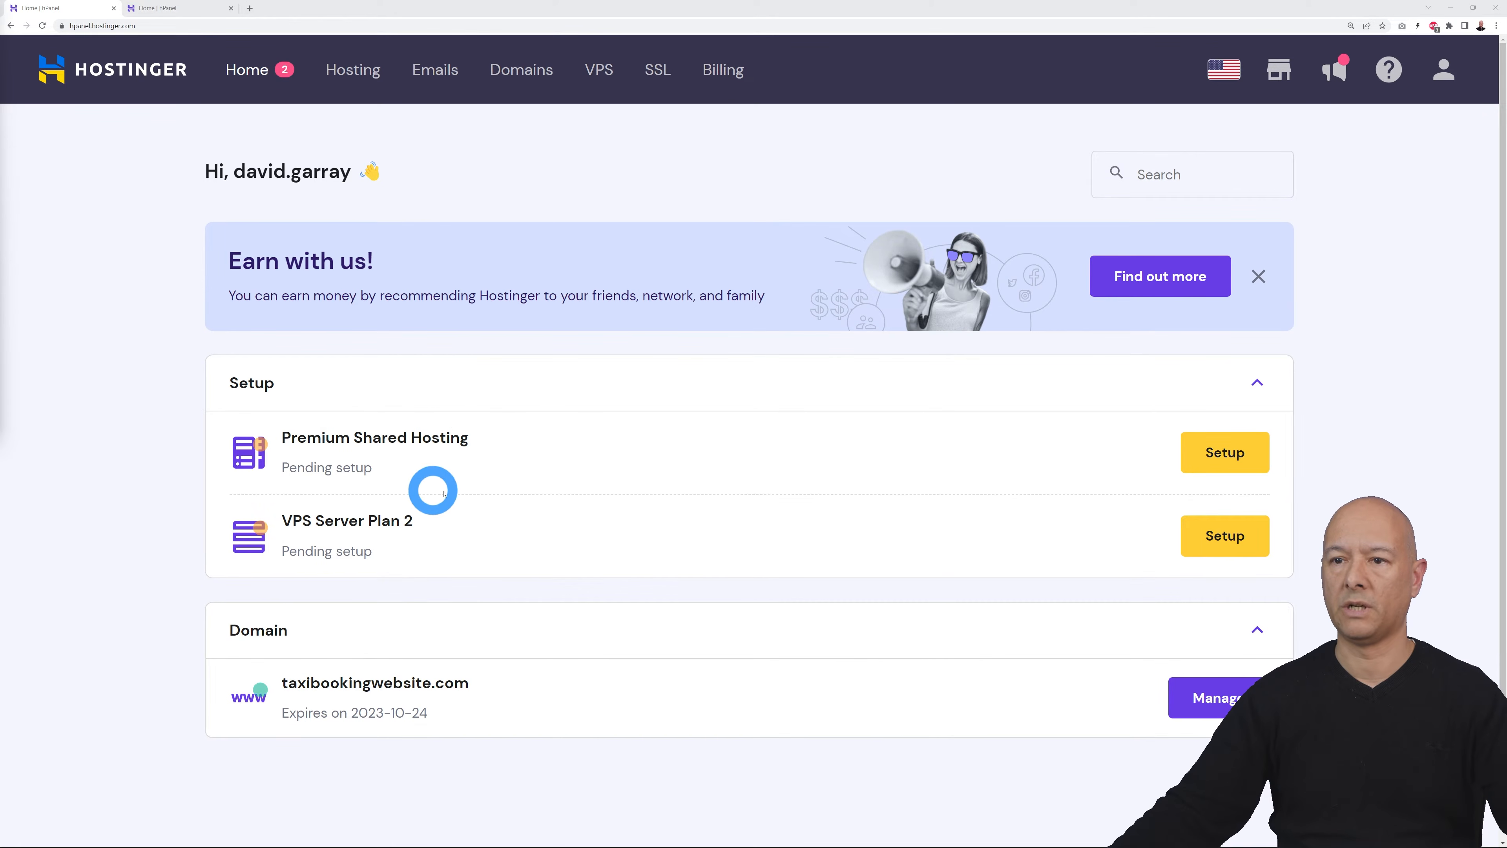
left_click(1196, 450)
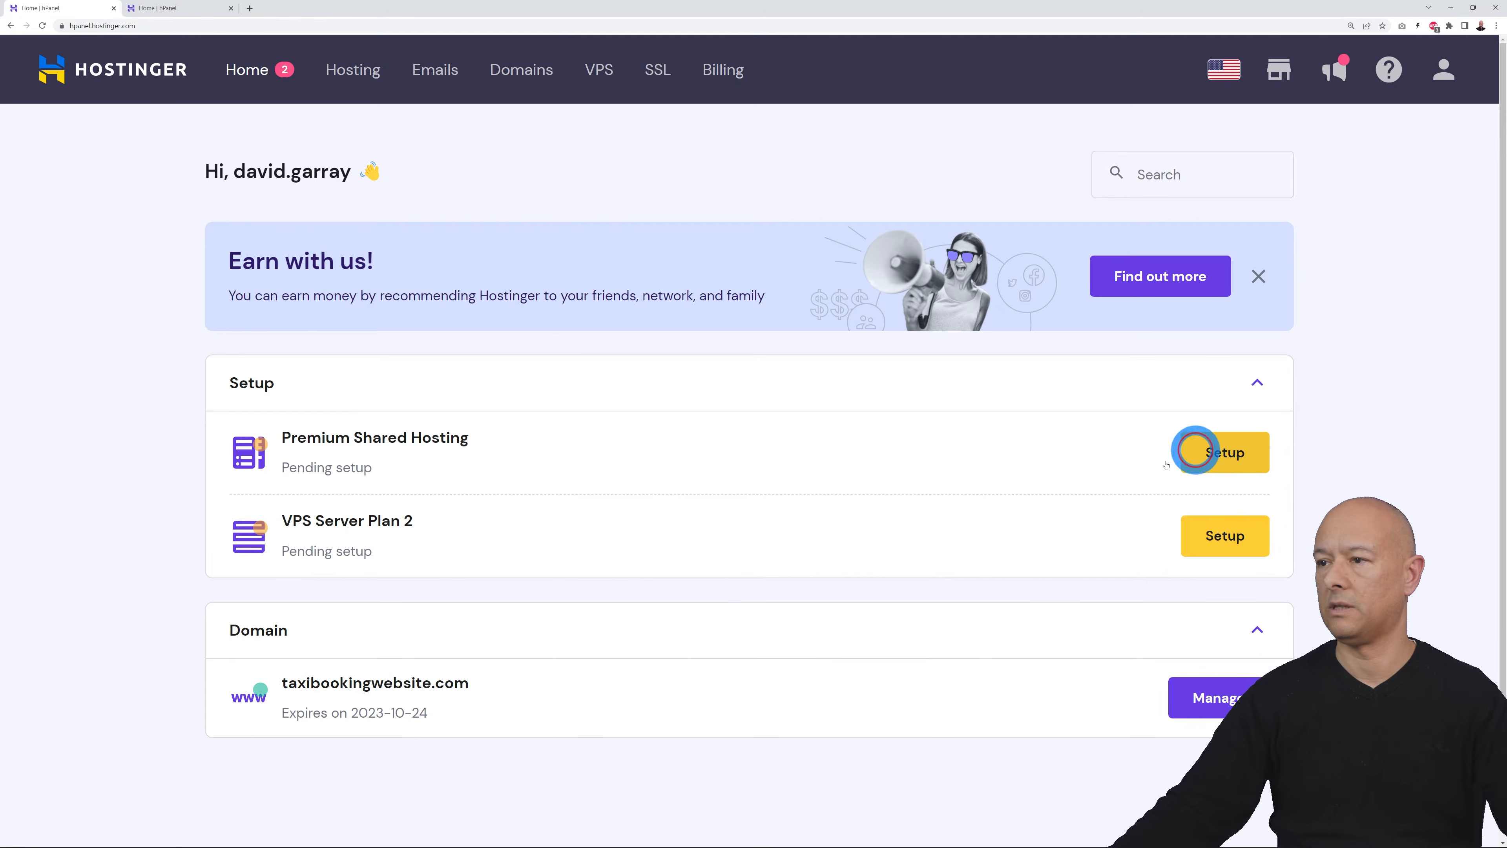
left_click(789, 574)
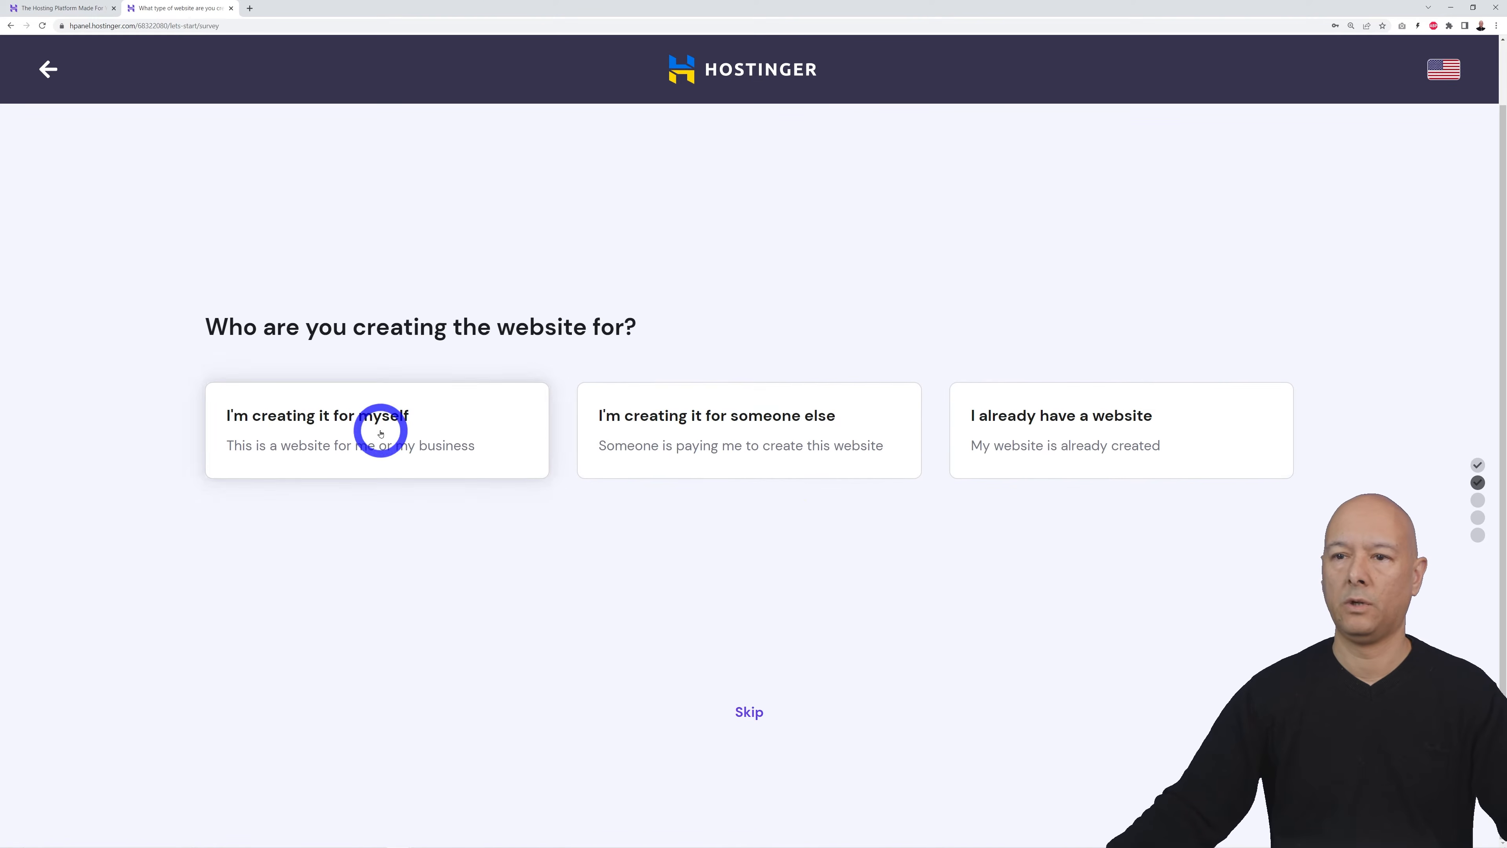
left_click(751, 712)
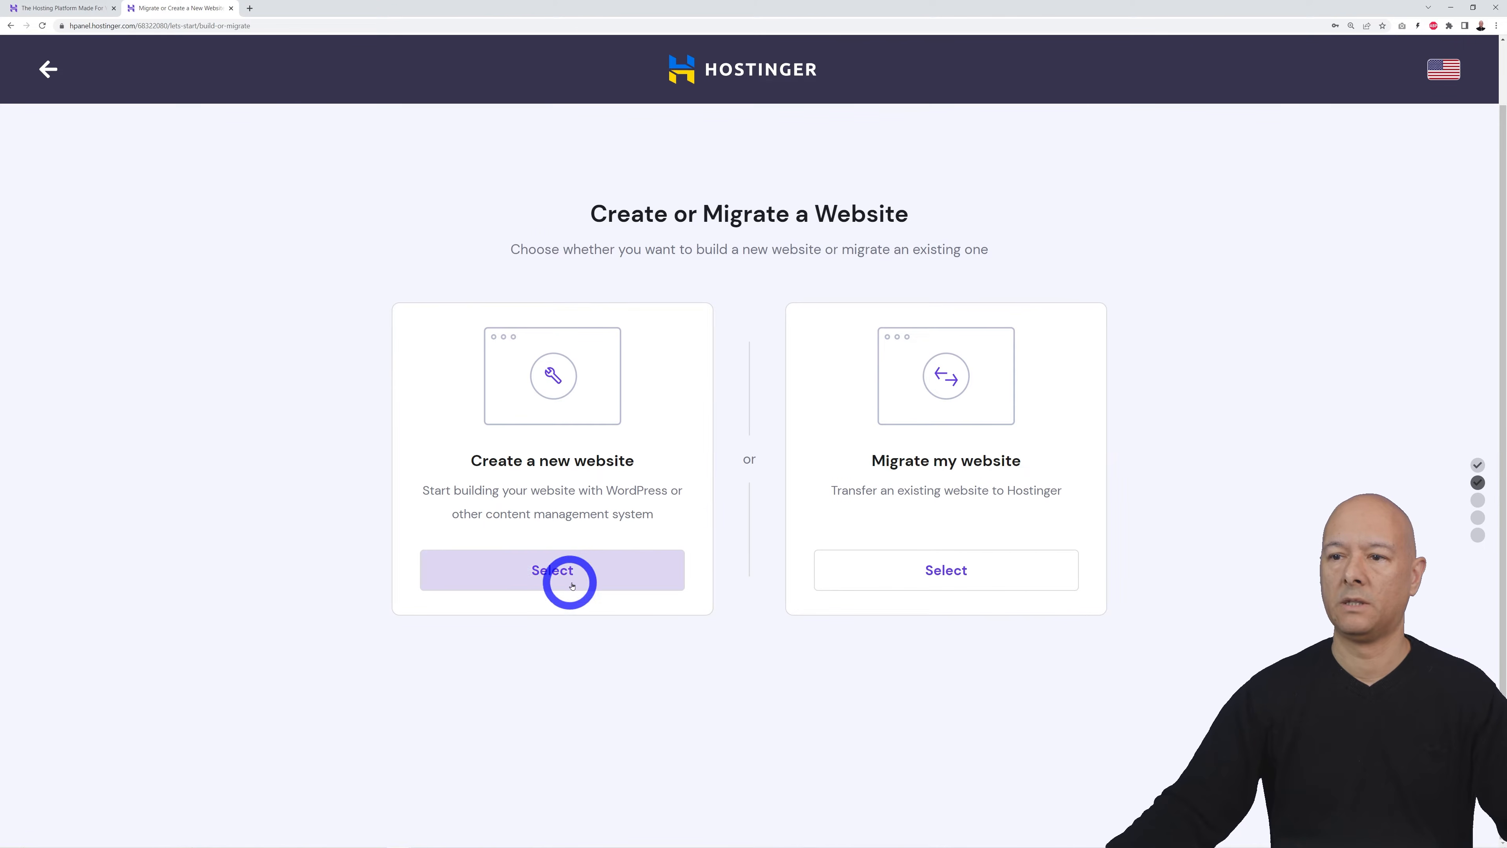
Step: Create a new WordPress website with WooCommerce added and confirm the account details
left_click(556, 571)
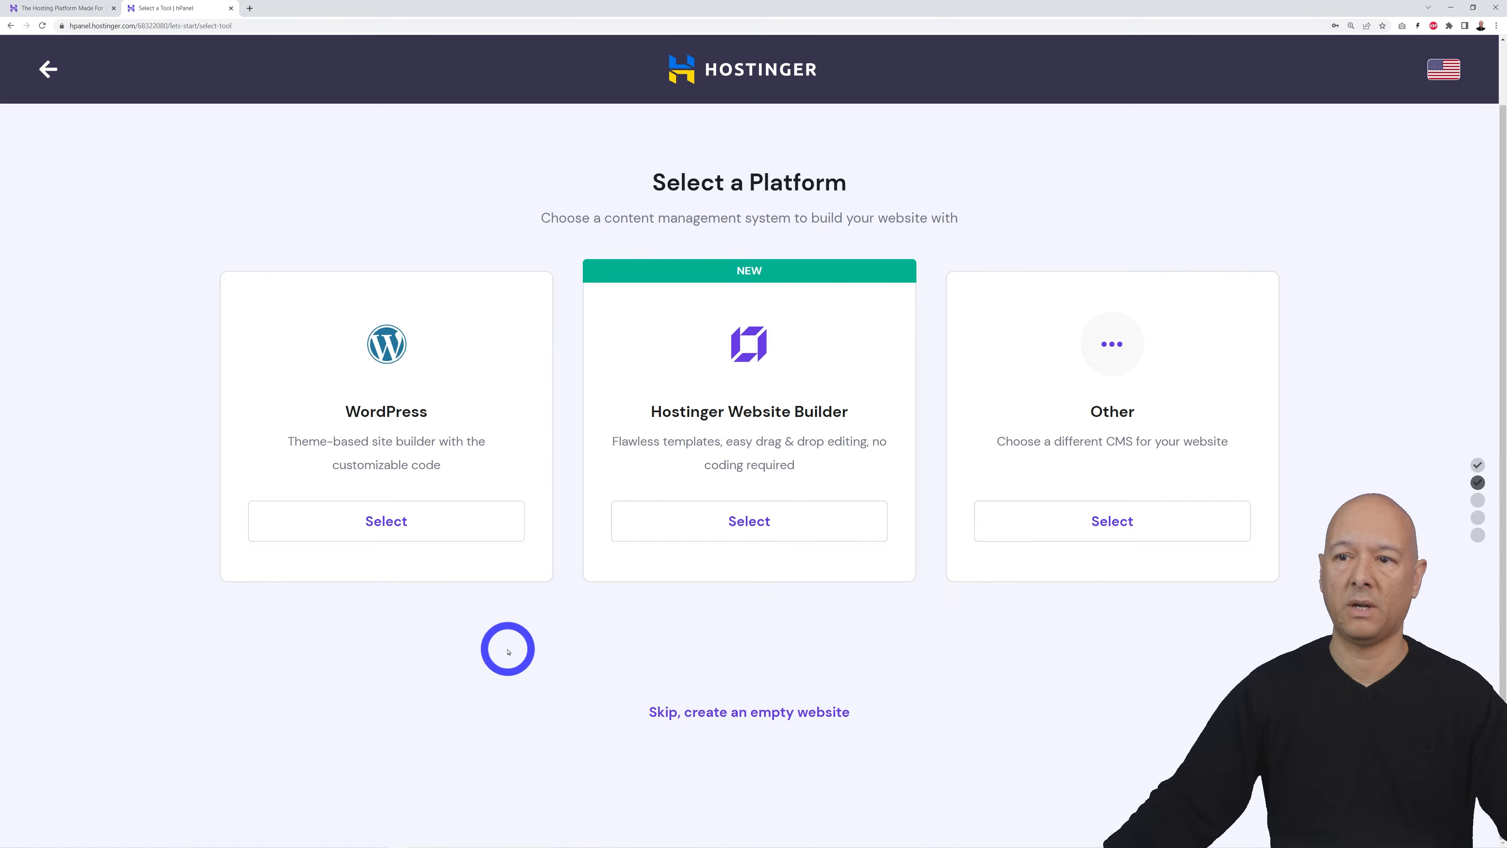
left_click(401, 526)
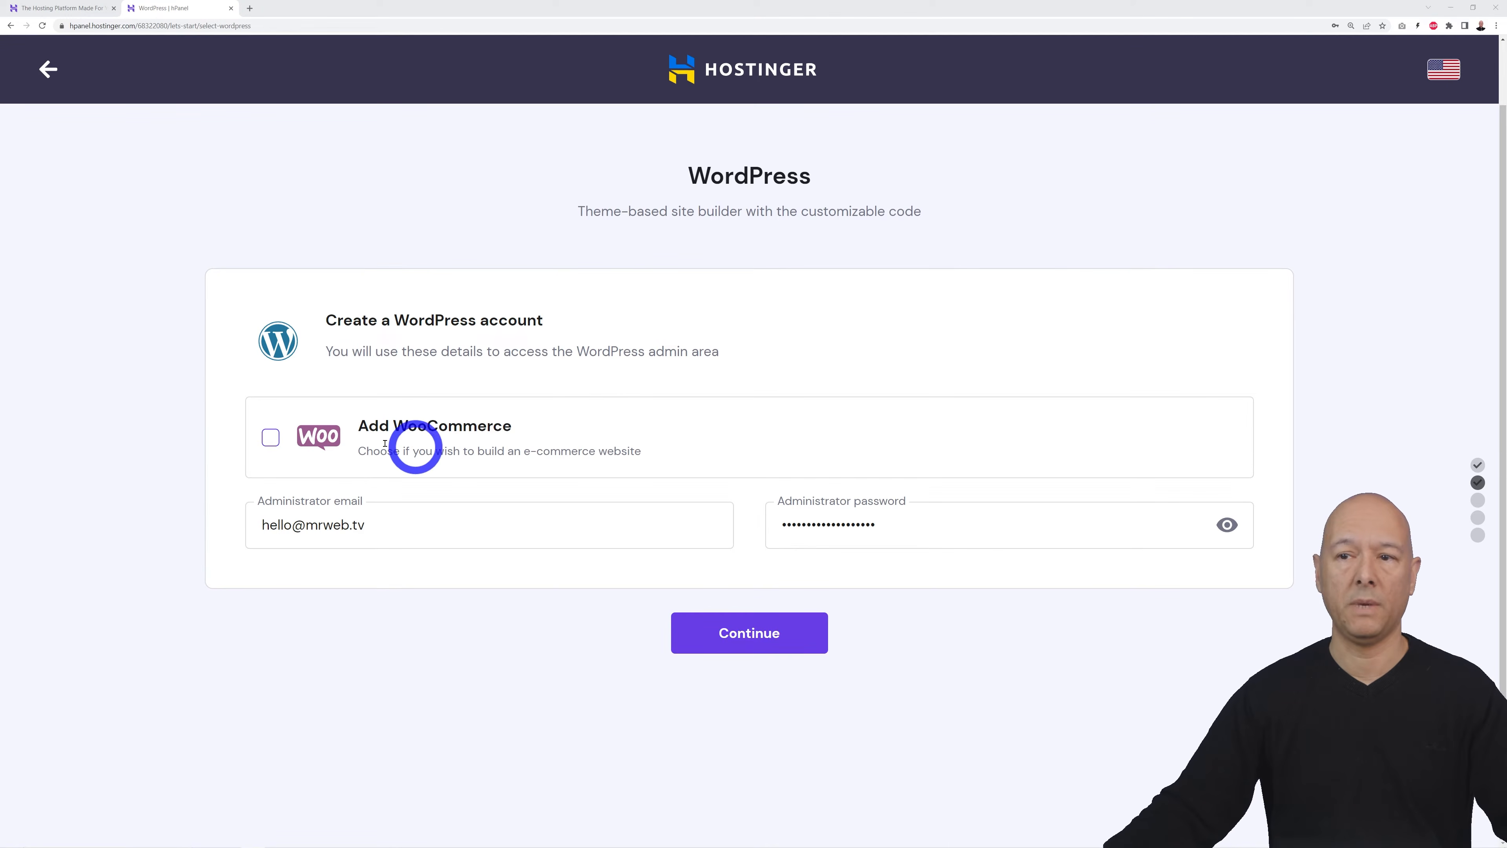
left_click(272, 440)
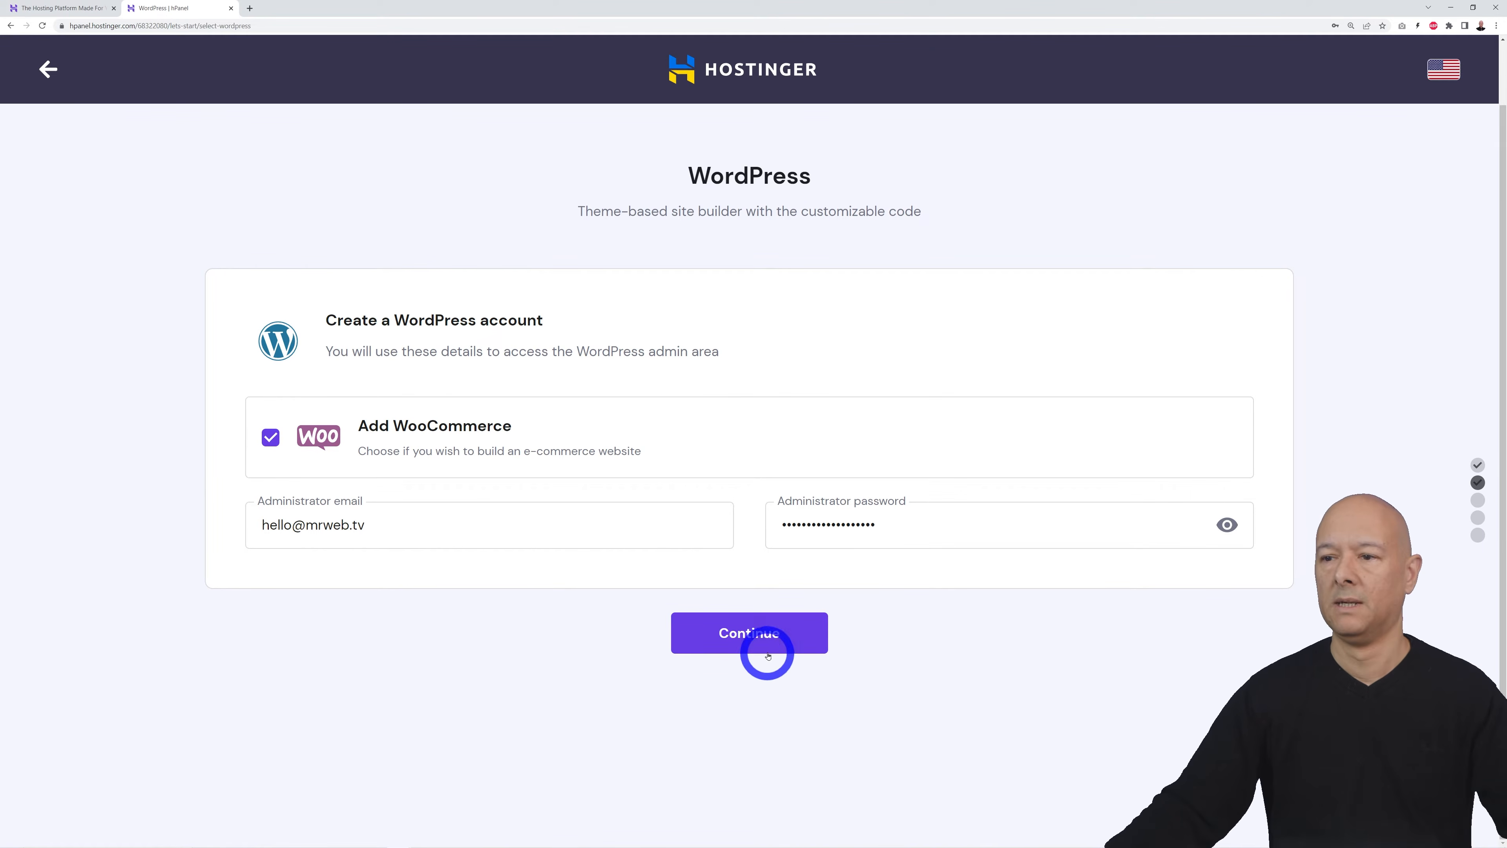
left_click(766, 633)
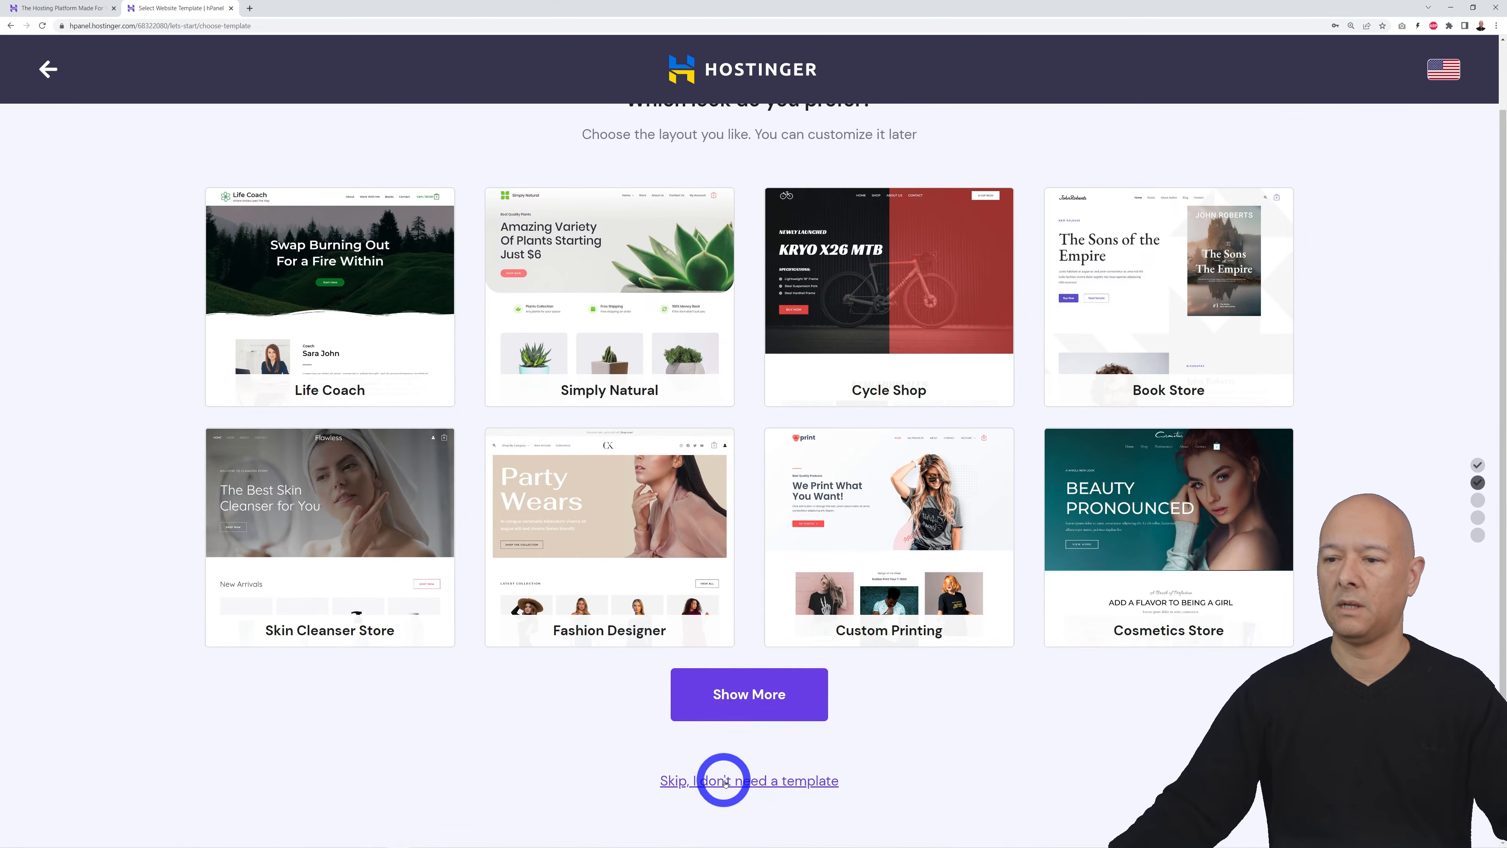
Step: Skip the design template and use taxibookingwebsite.com as the site's domain
left_click(684, 780)
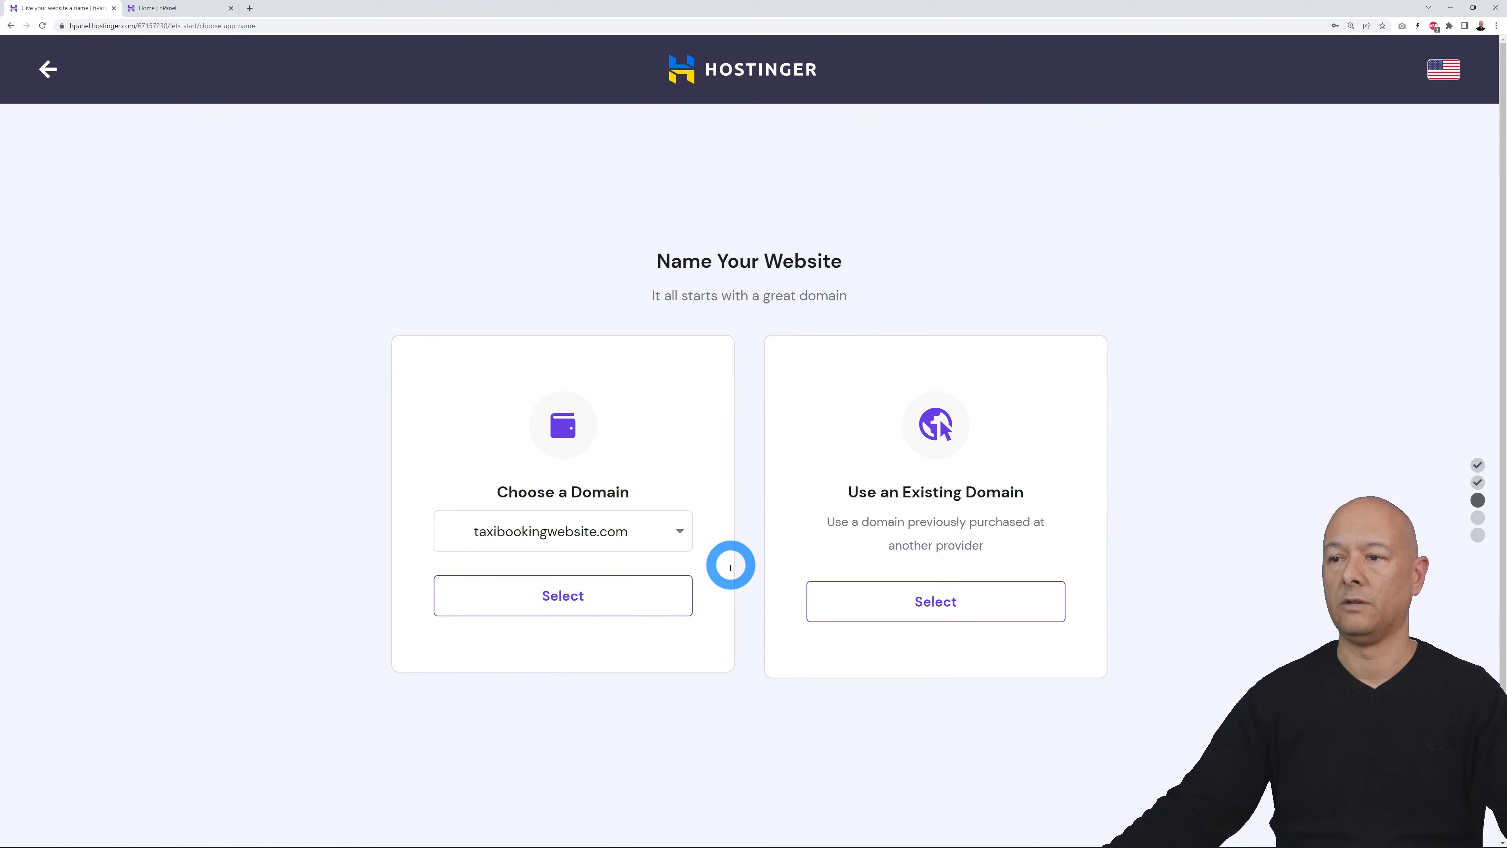
left_click(677, 534)
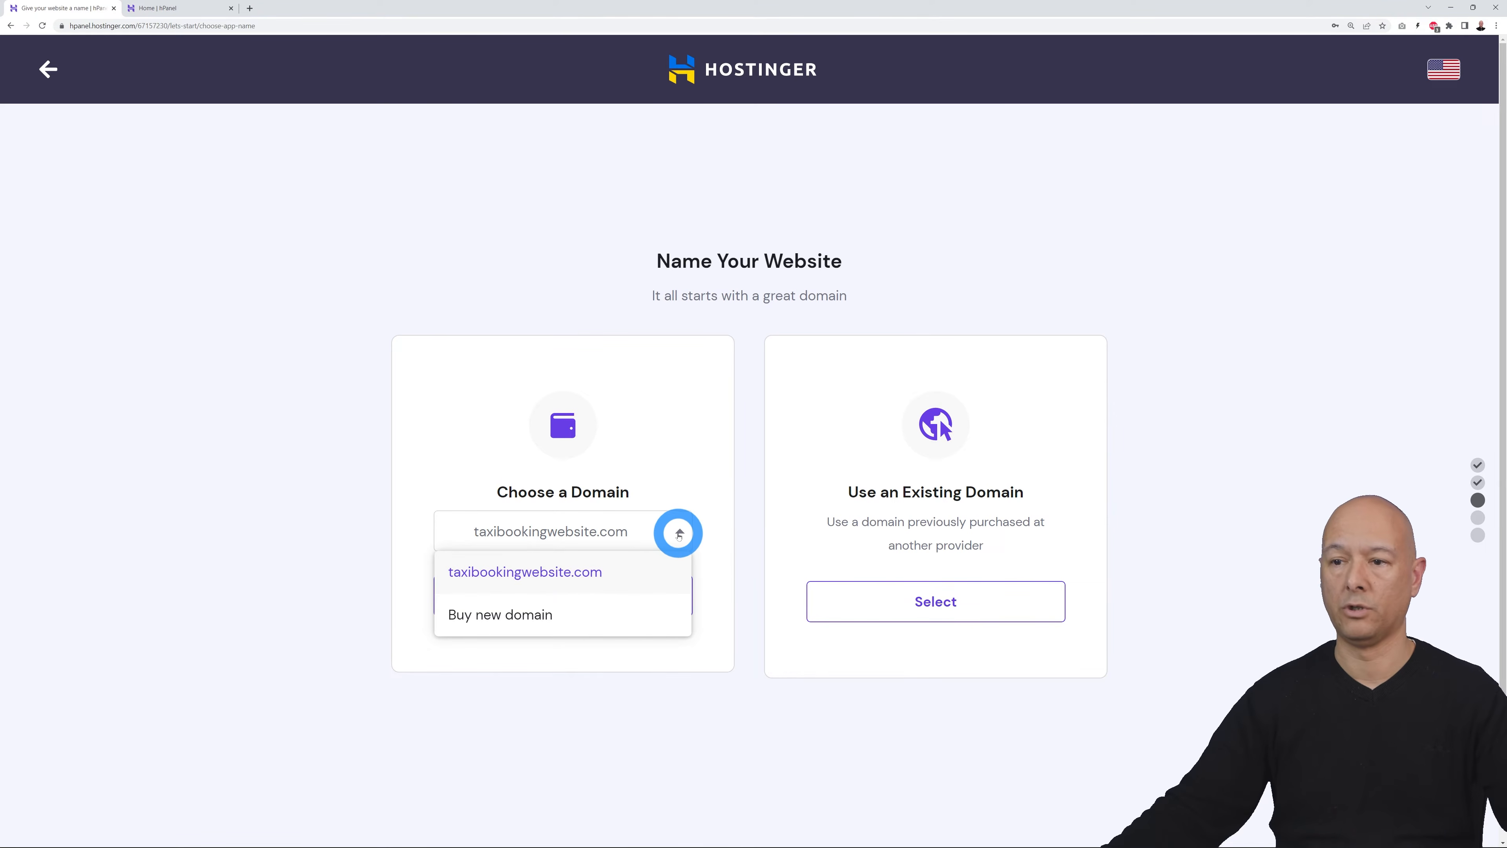
left_click(614, 575)
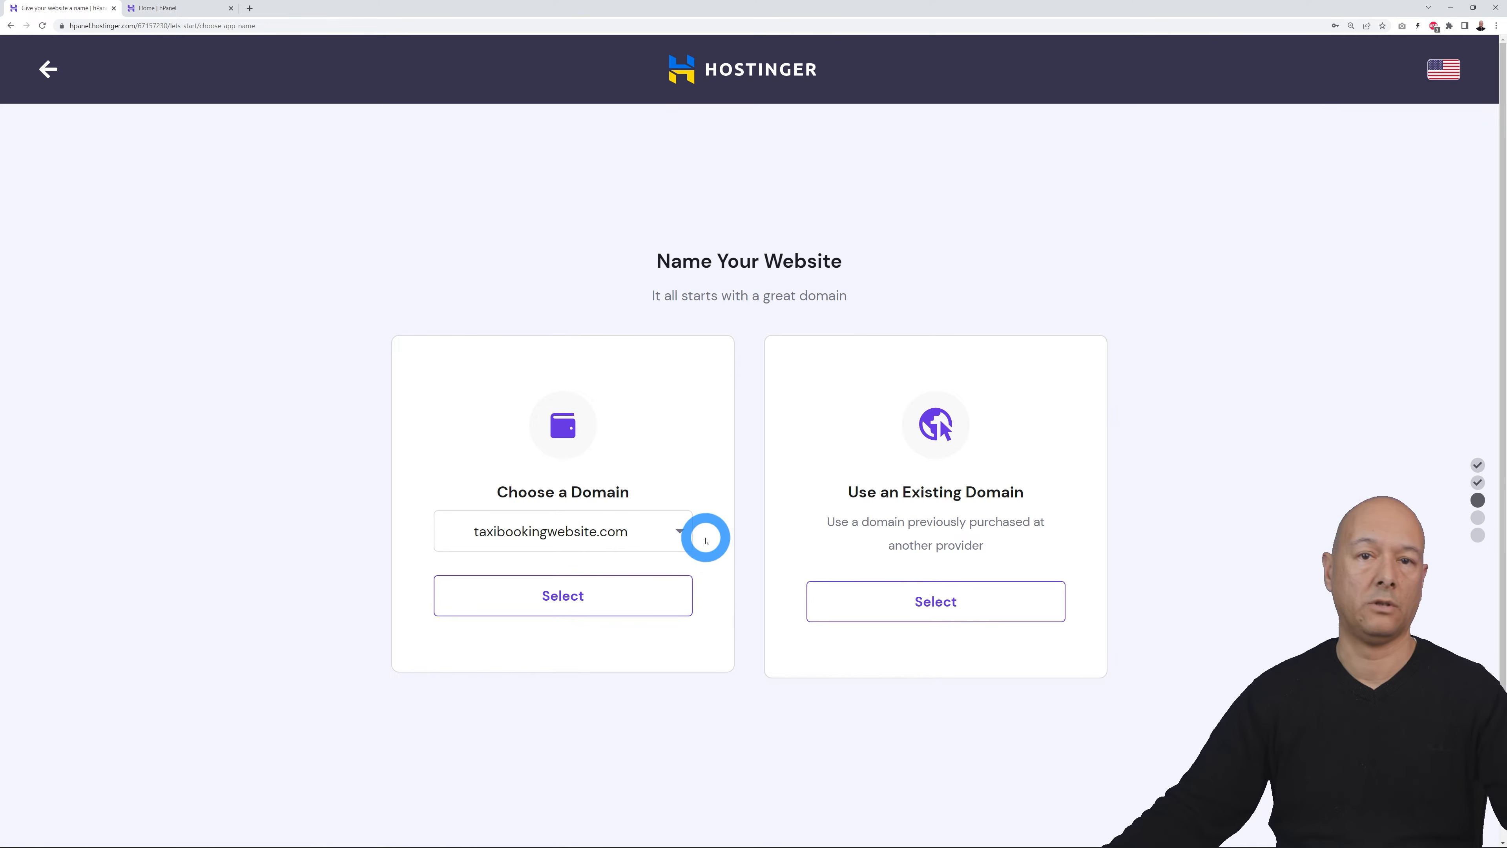
left_click(572, 606)
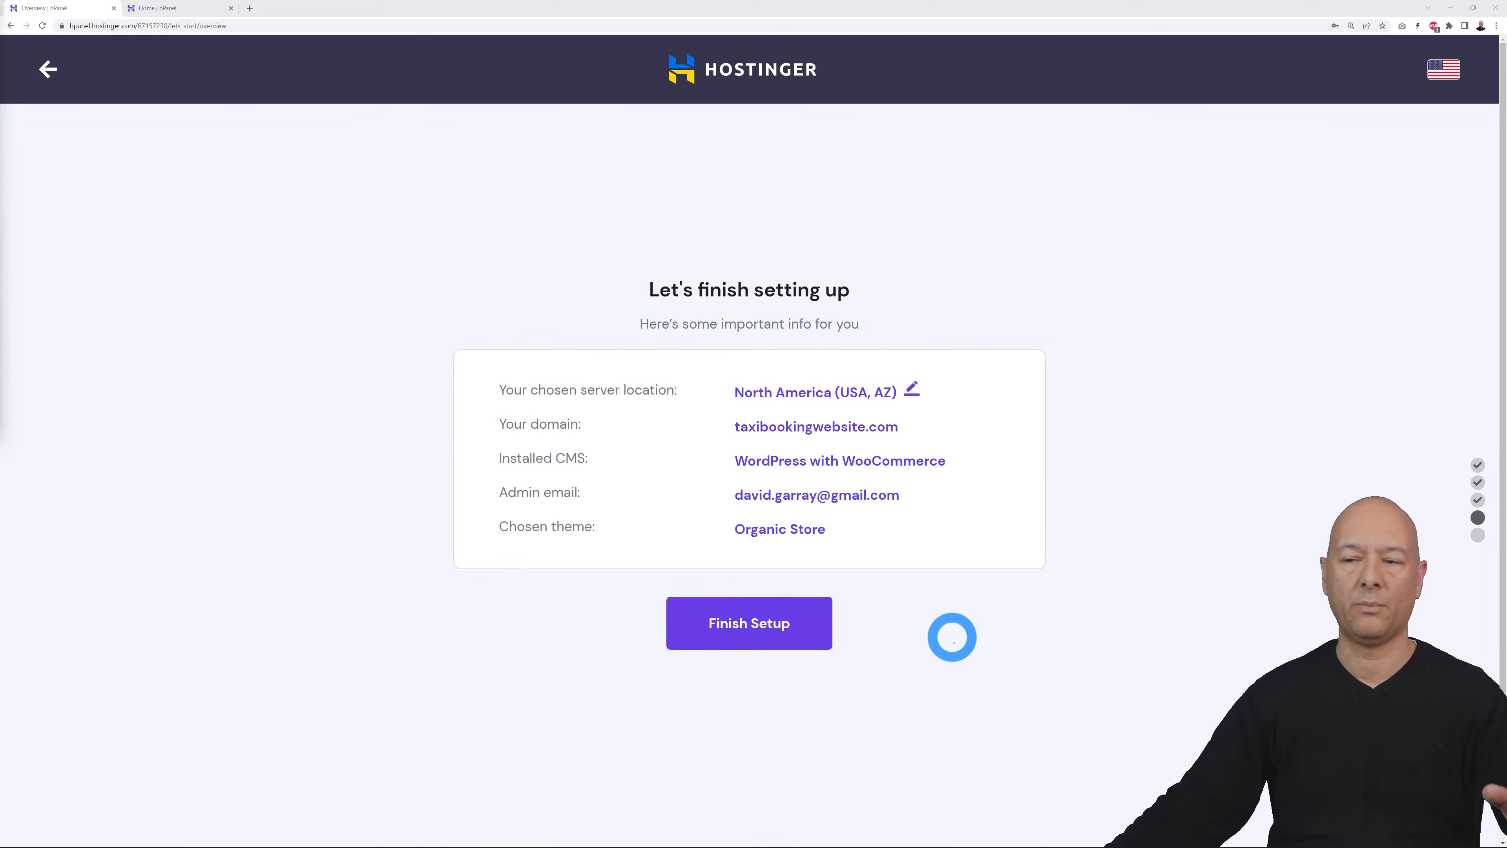
Step: Change the server location to Europe (Lithuania) in the server location dialog
left_click(913, 391)
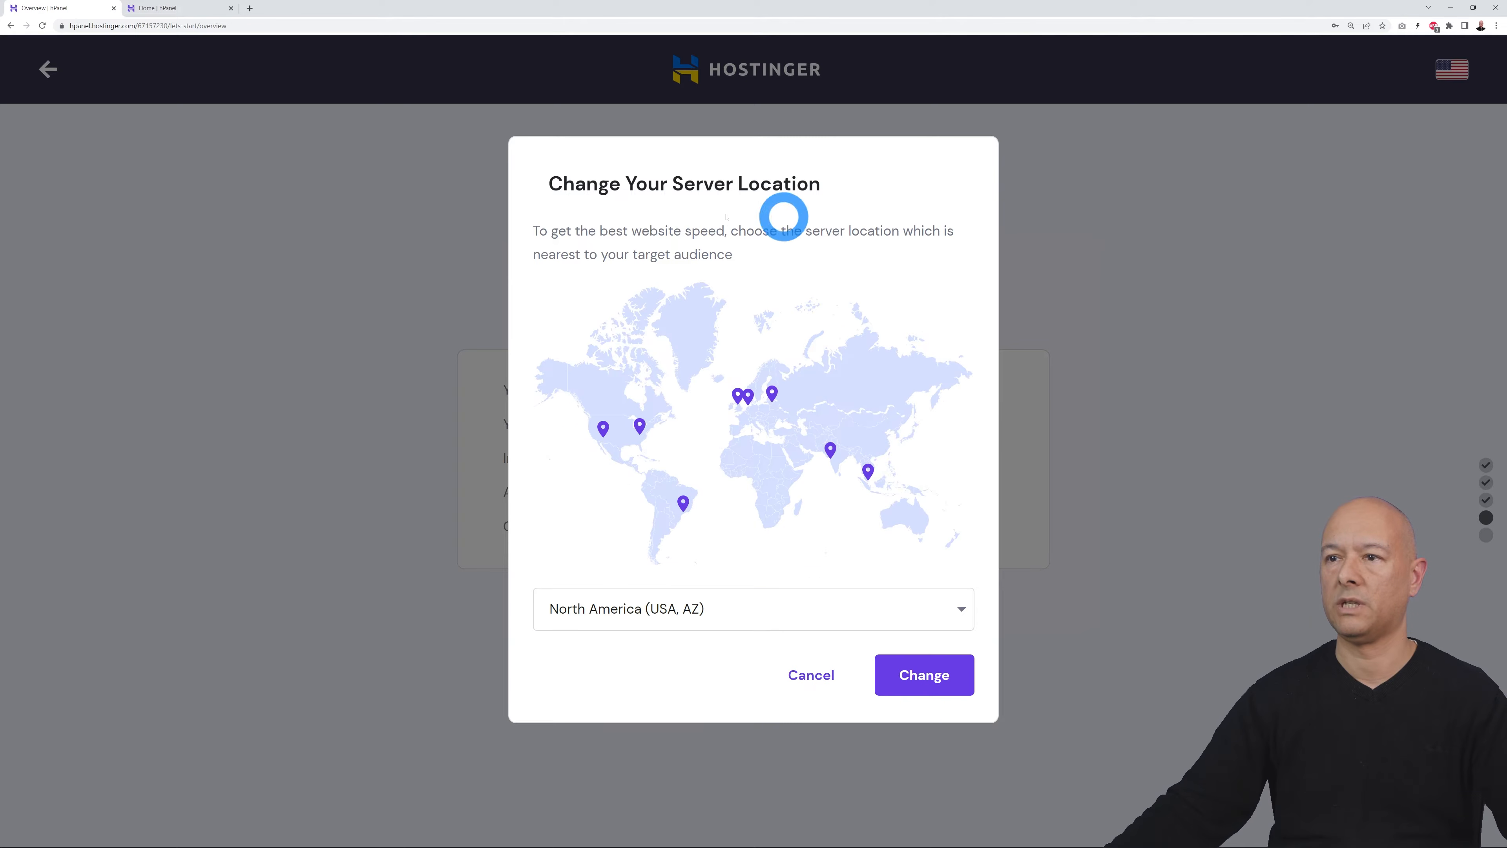
mouse_move(638, 425)
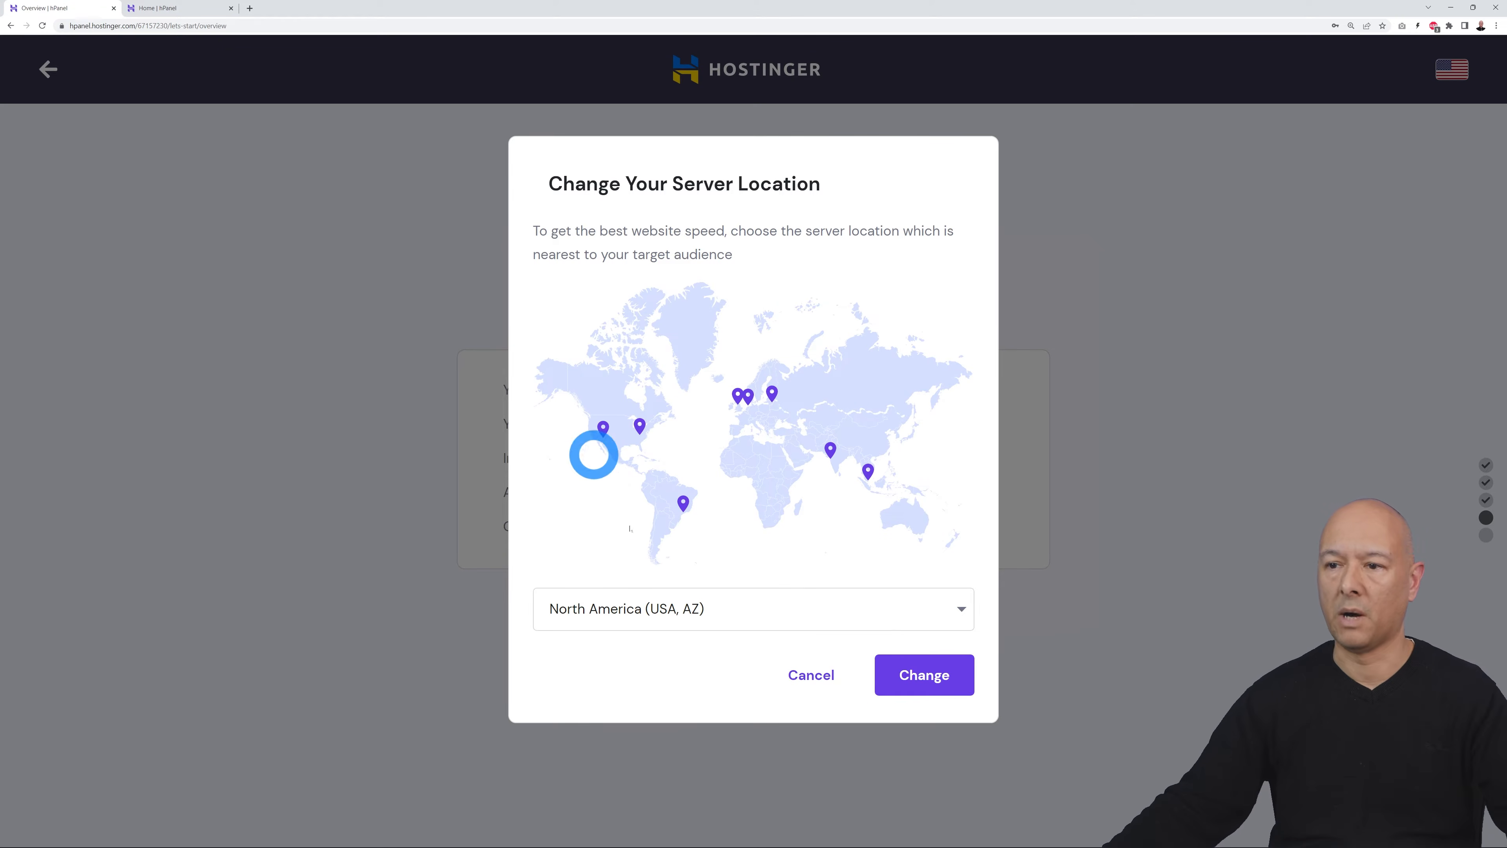
left_click(959, 616)
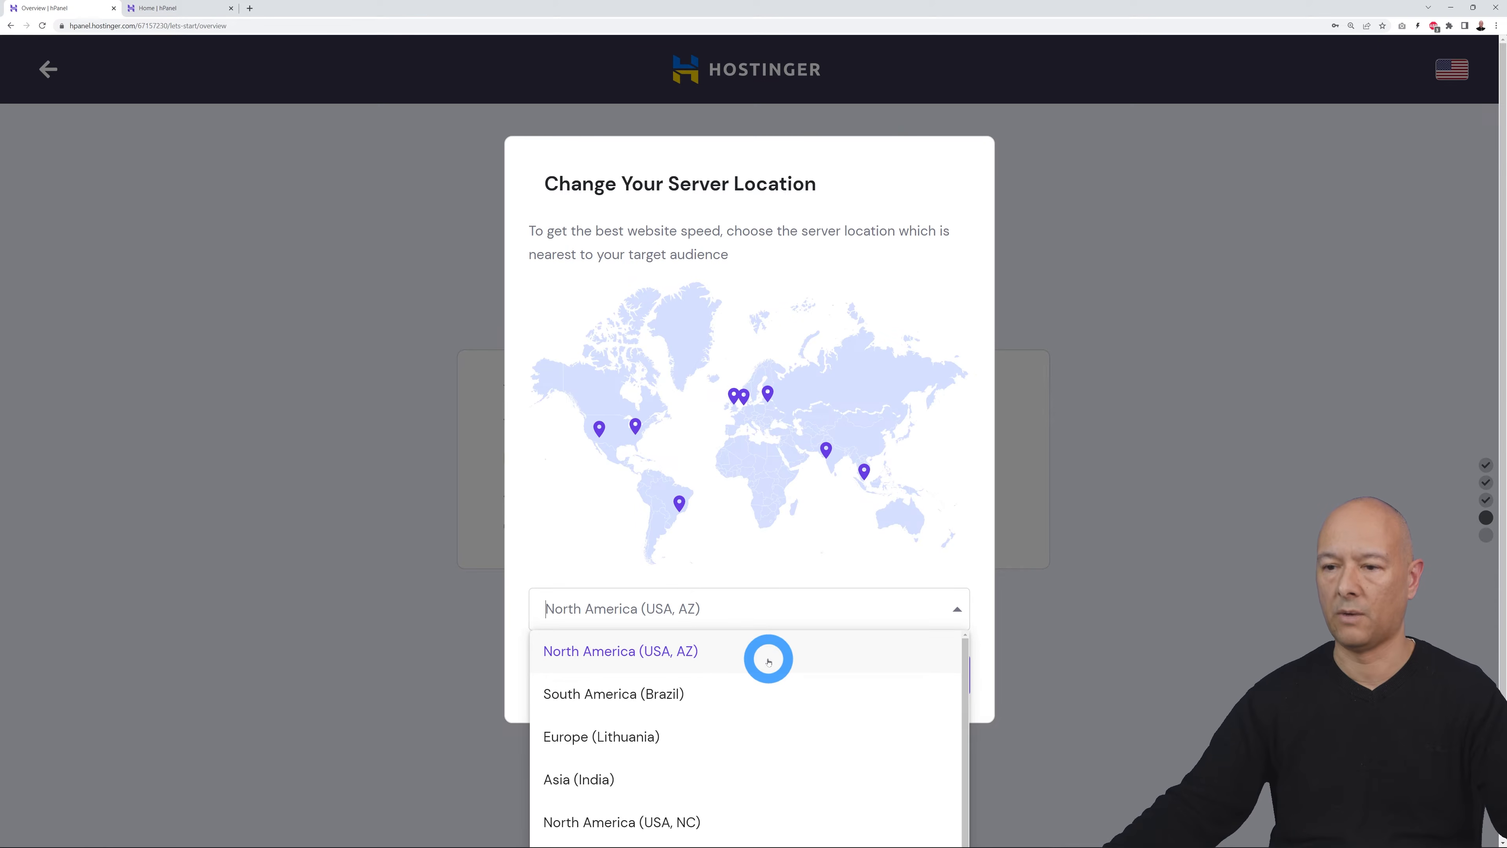
scroll(768, 661, "down", 1)
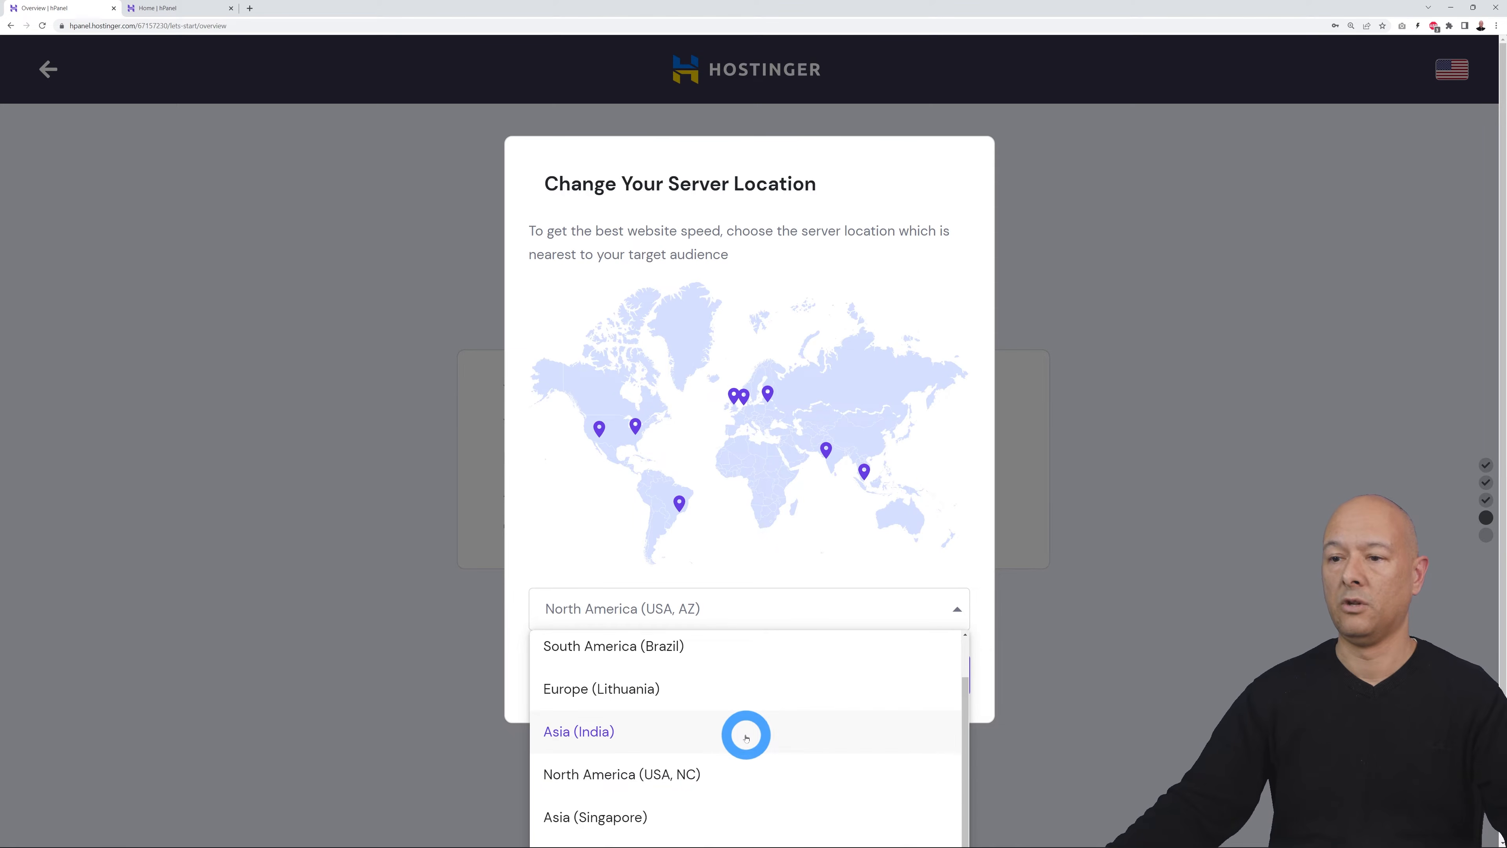
scroll(760, 732, "up", 1)
scroll(772, 733, "down", 1)
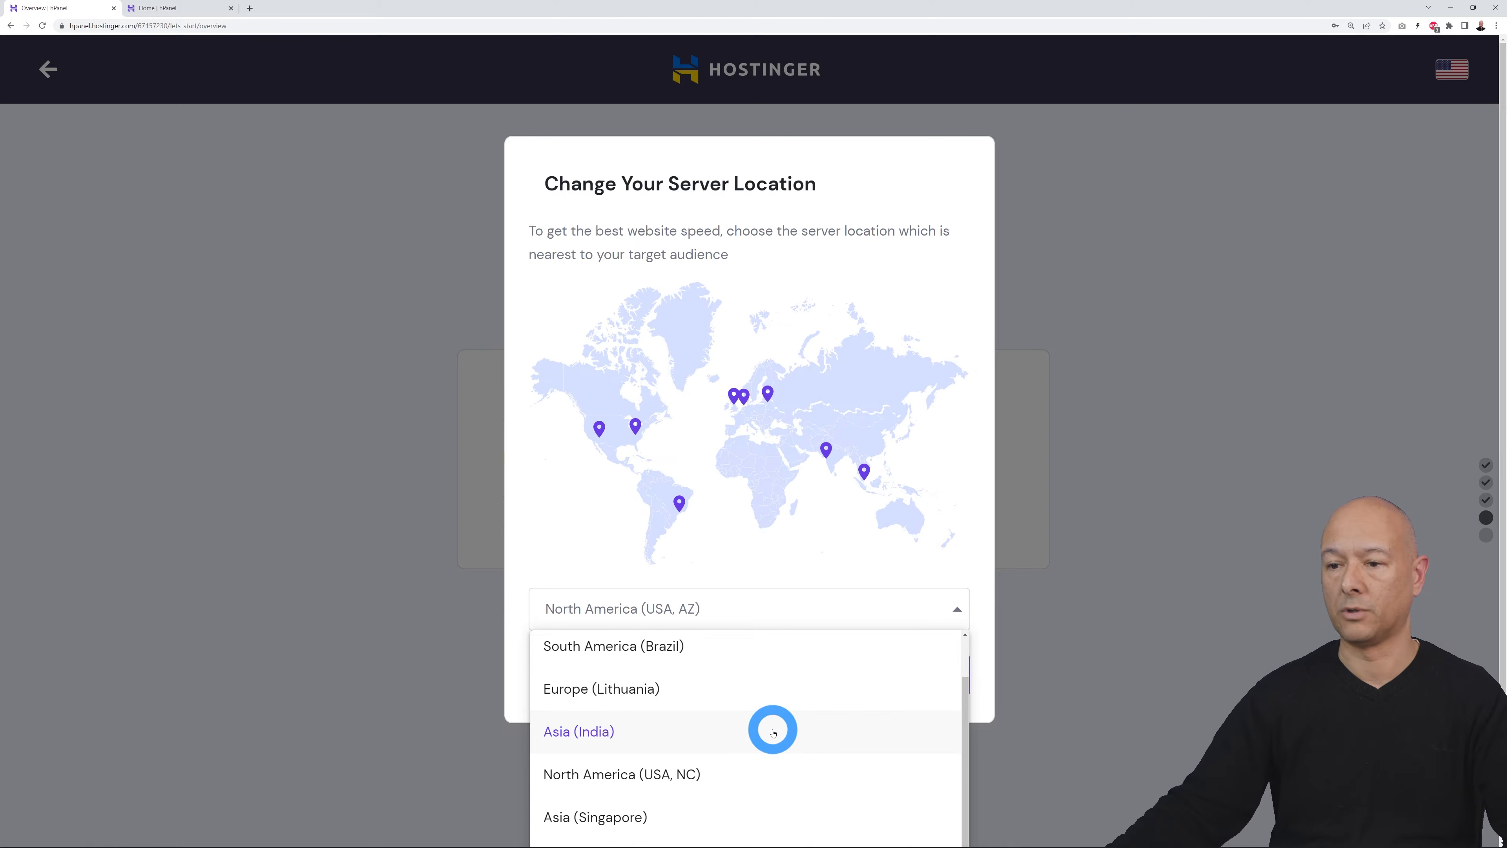
scroll(876, 723, "up", 1)
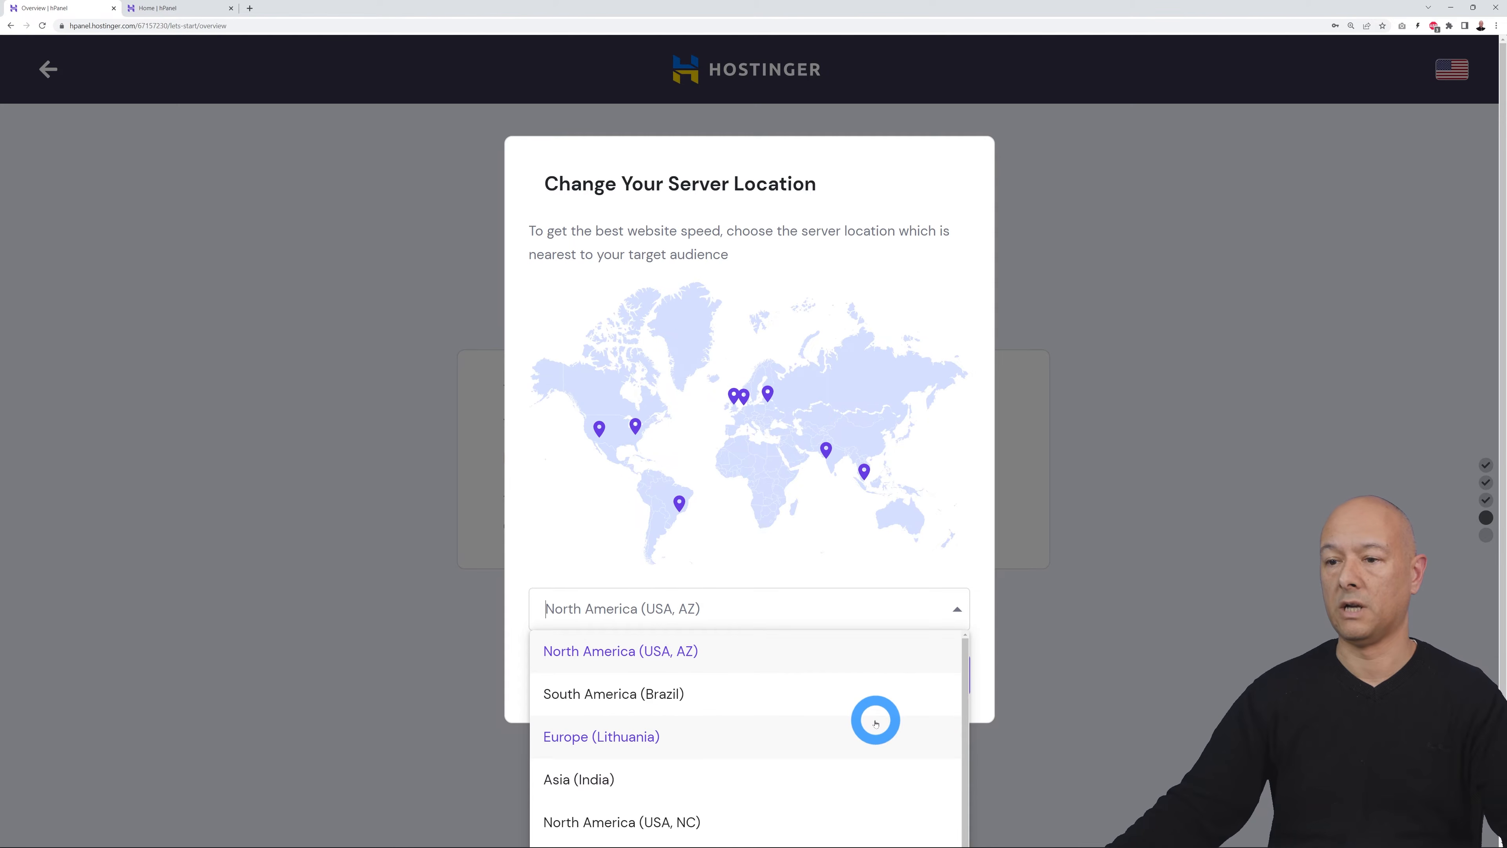
left_click(618, 737)
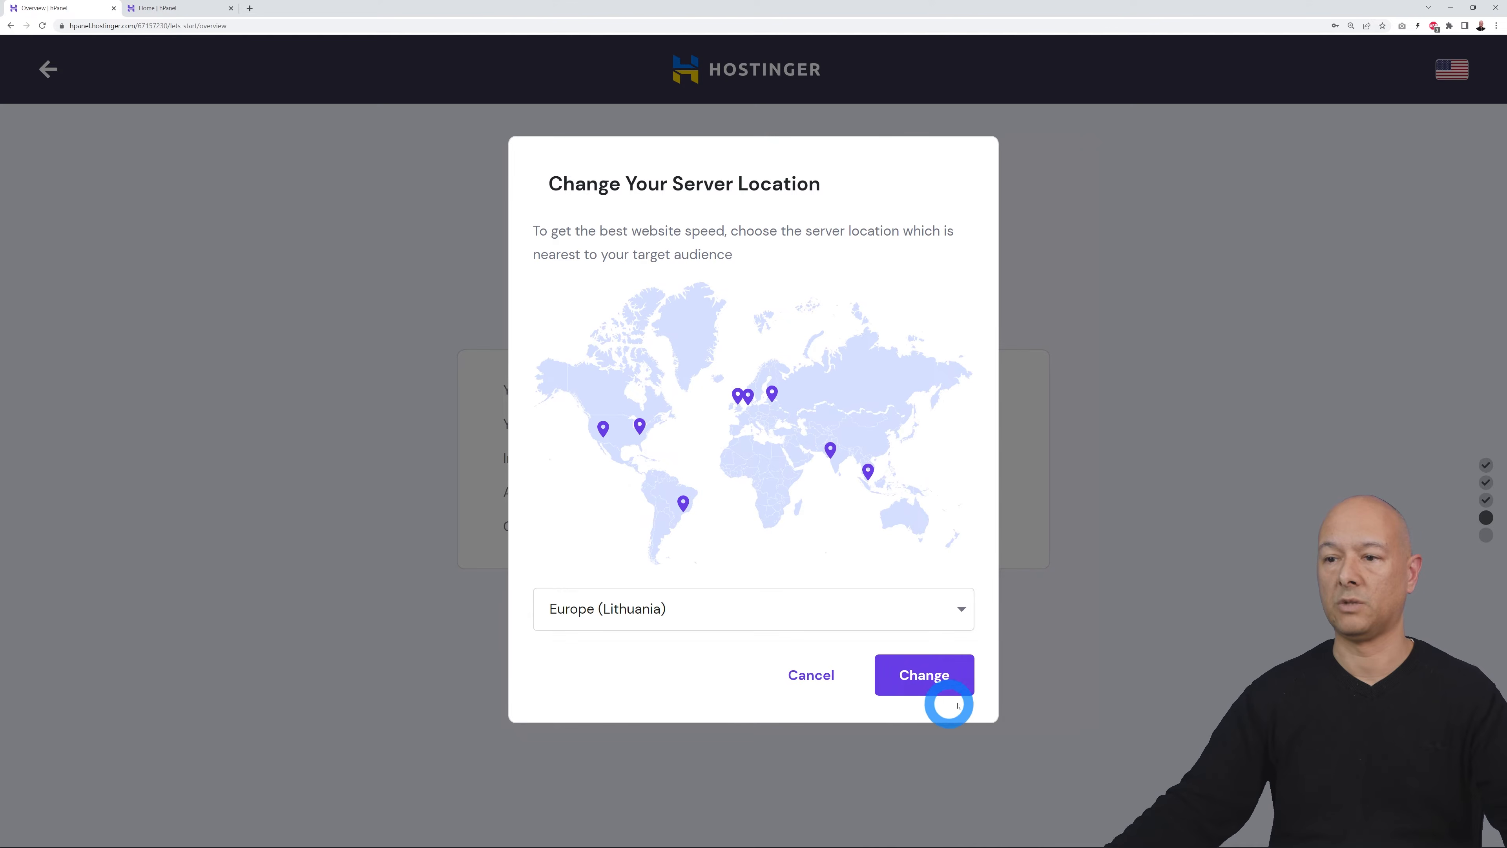
left_click(922, 686)
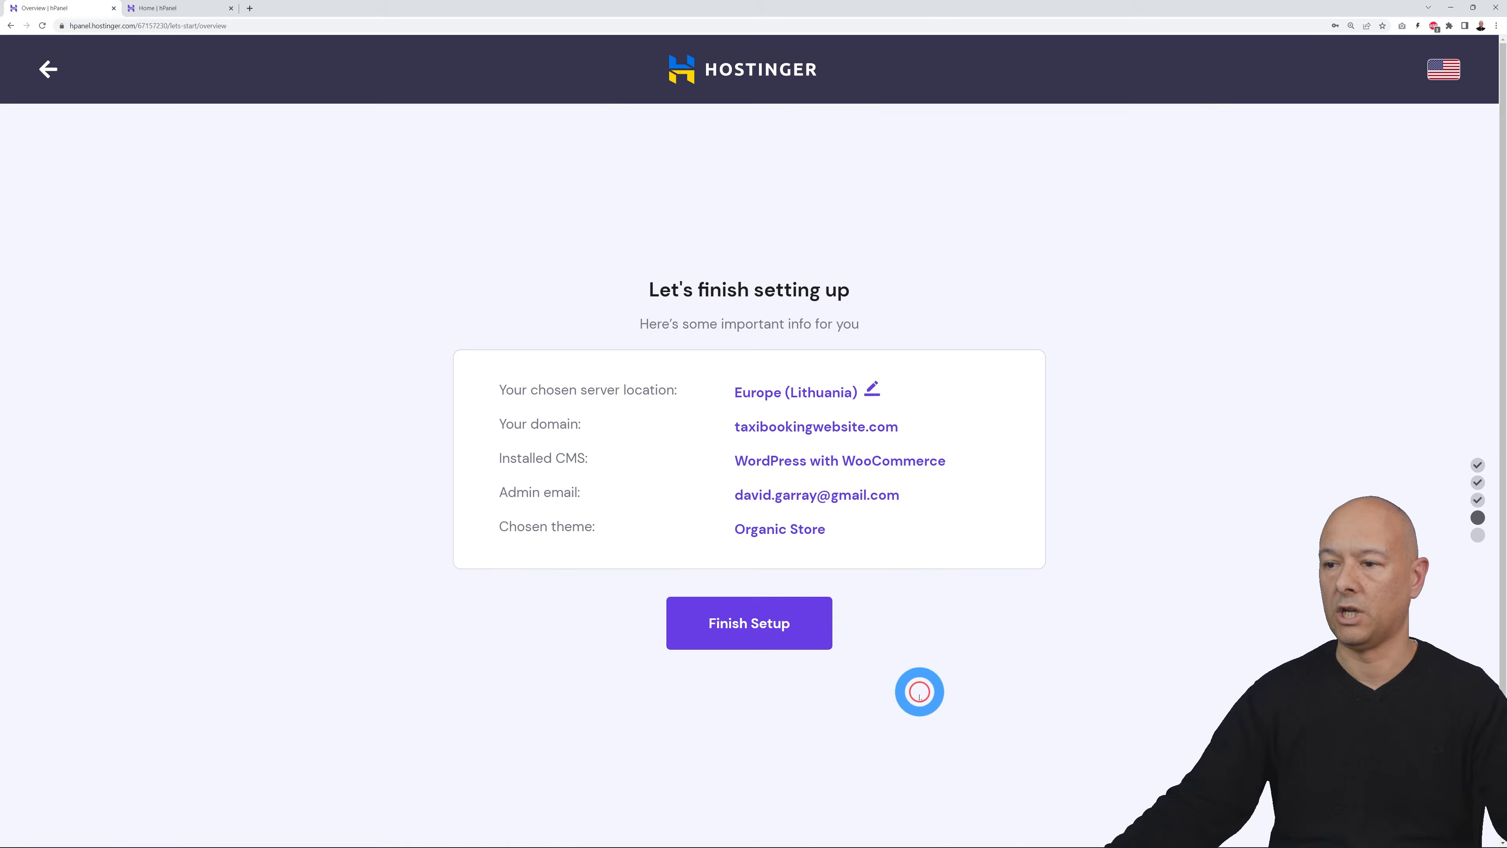
Step: Finish the taxibookingwebsite.com setup and open its hPanel hosting dashboard via Manage Site
left_click(752, 627)
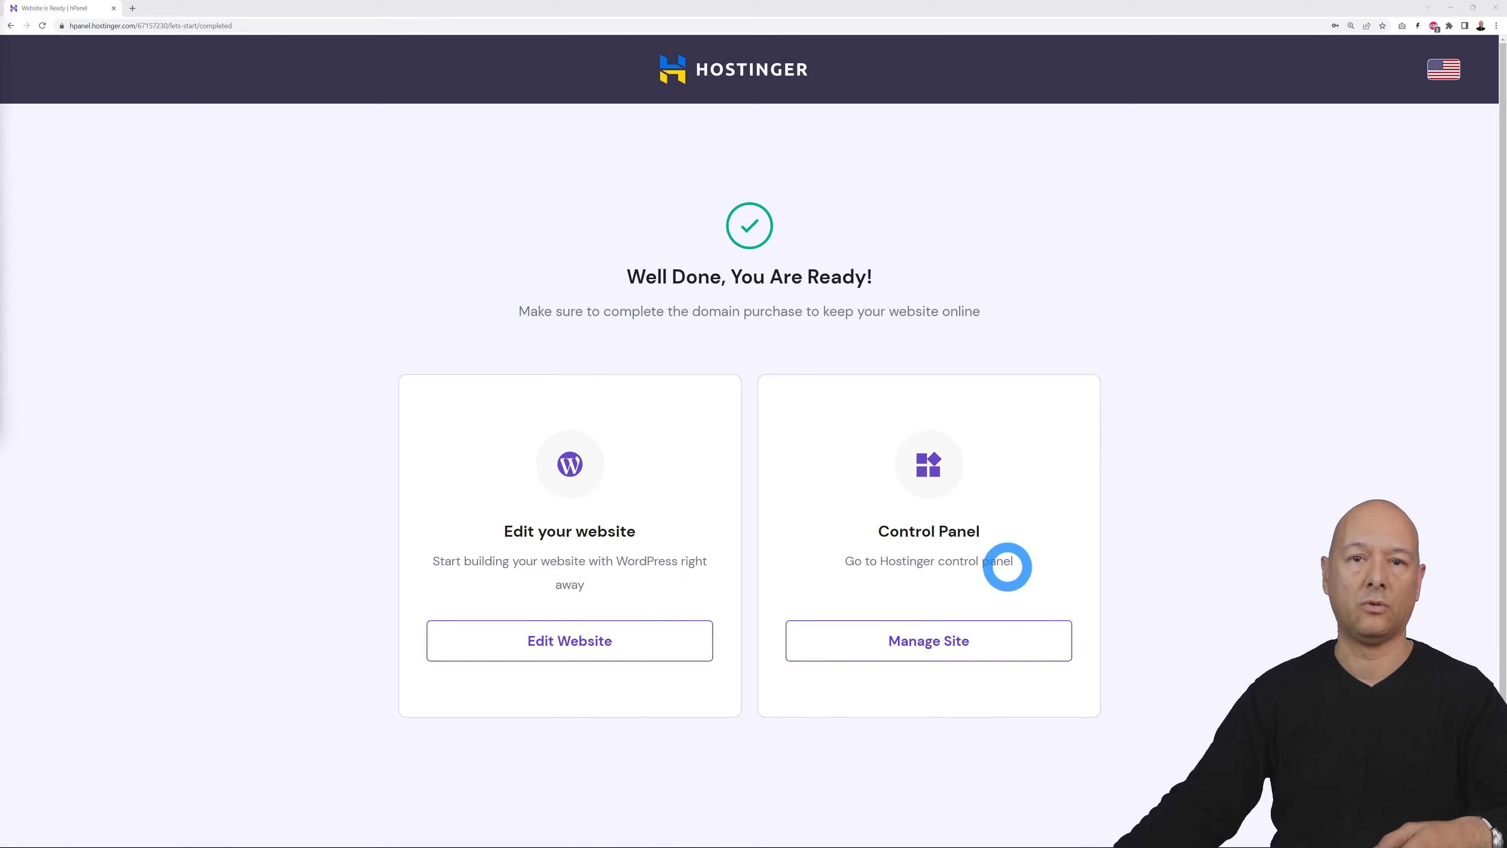
left_click(972, 644)
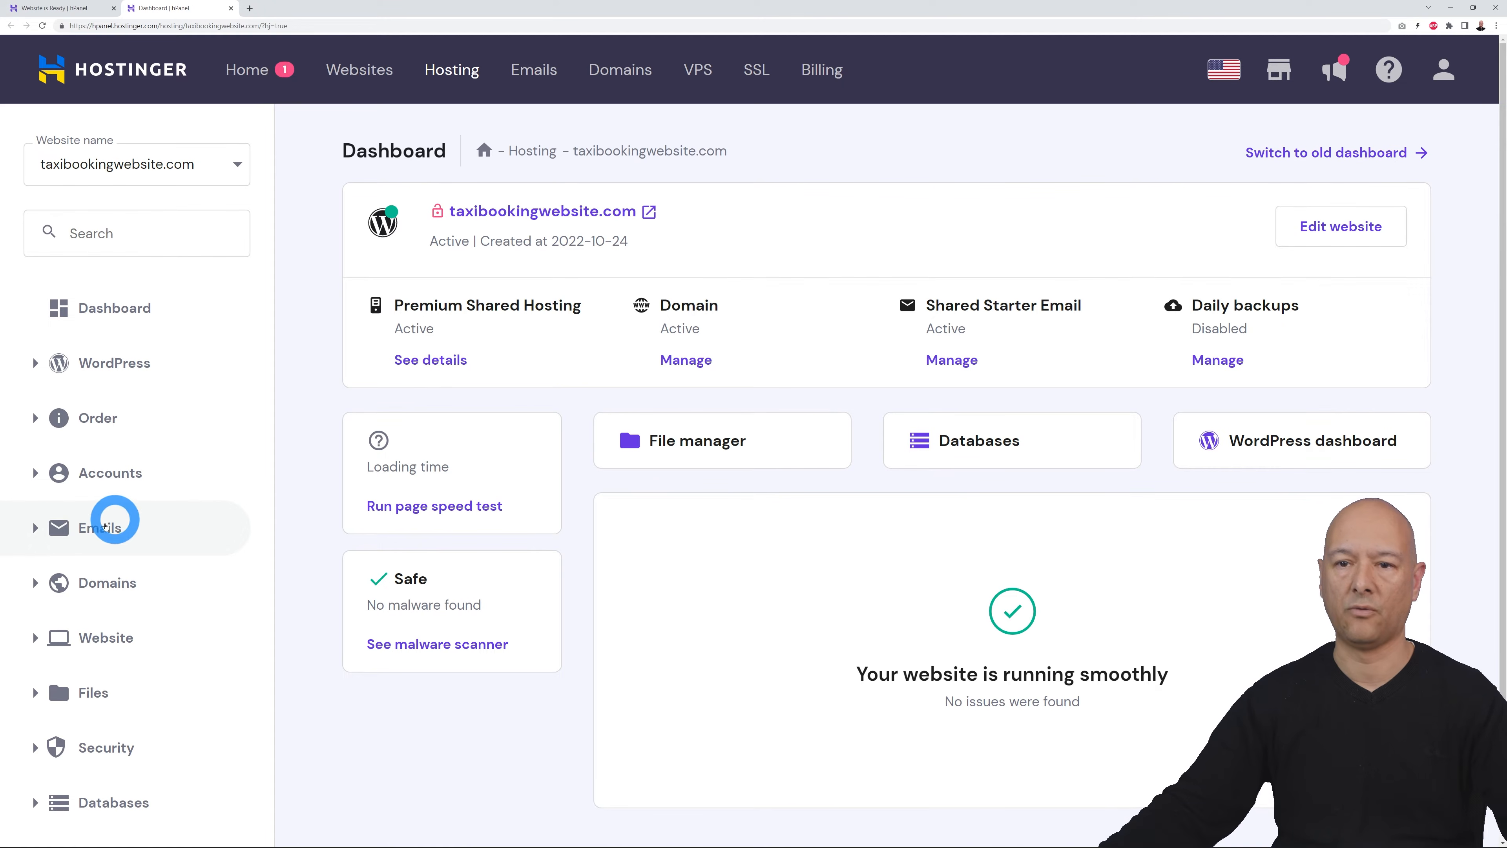
left_click(39, 528)
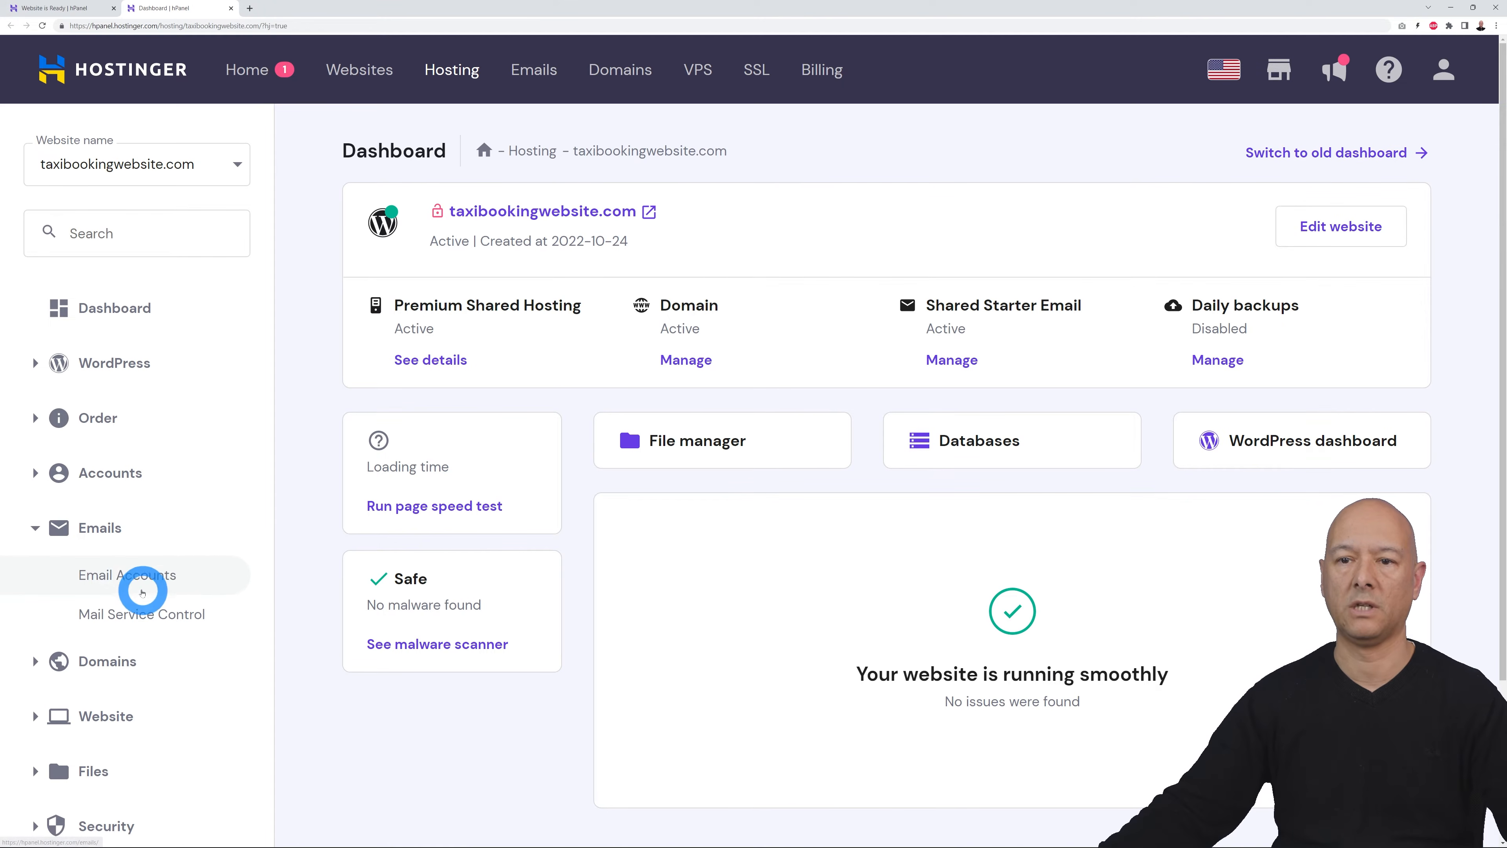
left_click(126, 575)
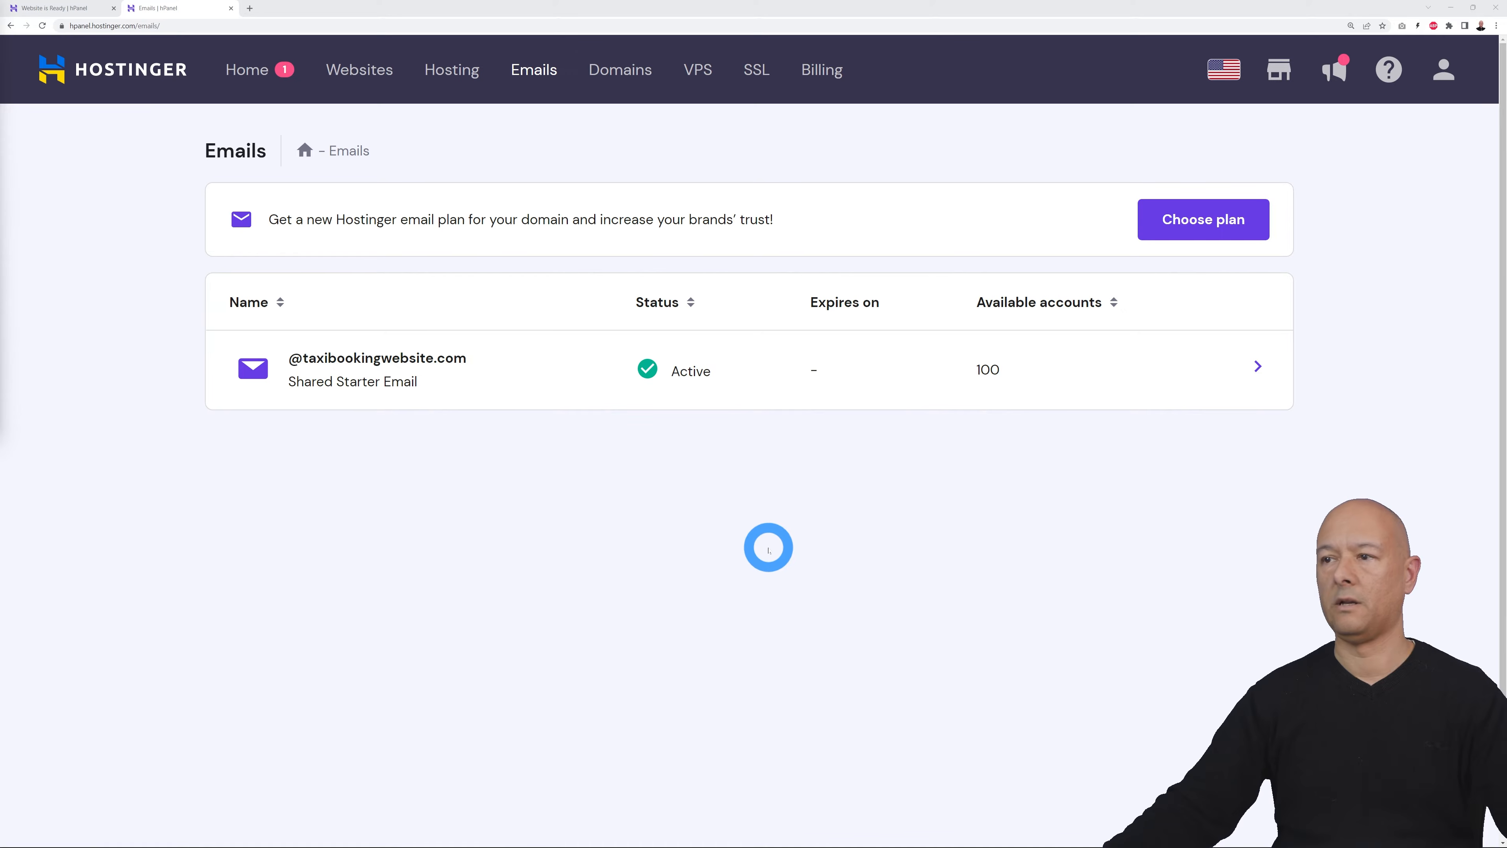
left_click(437, 381)
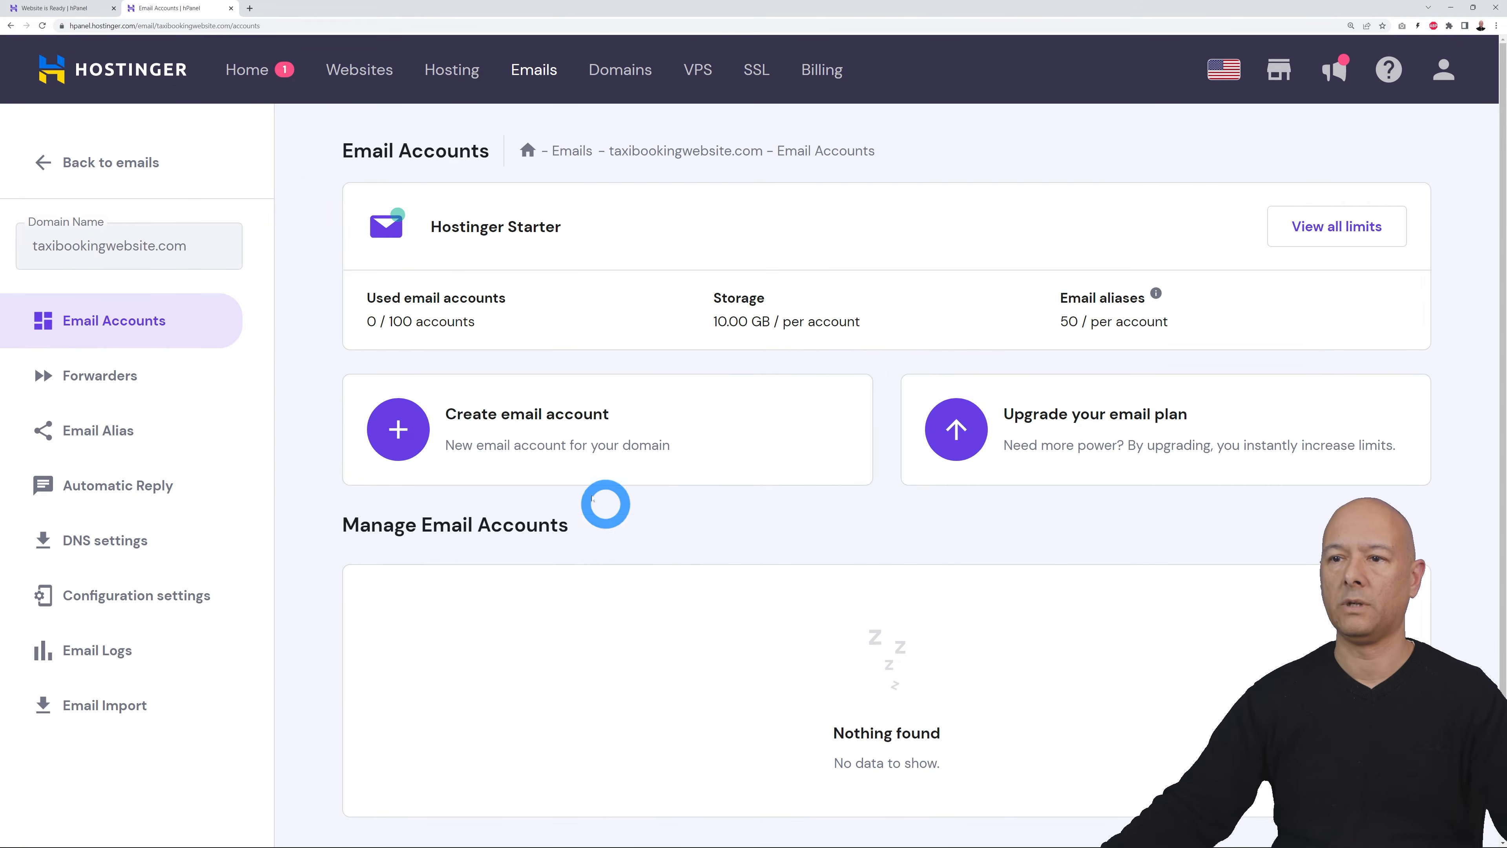
left_click(398, 429)
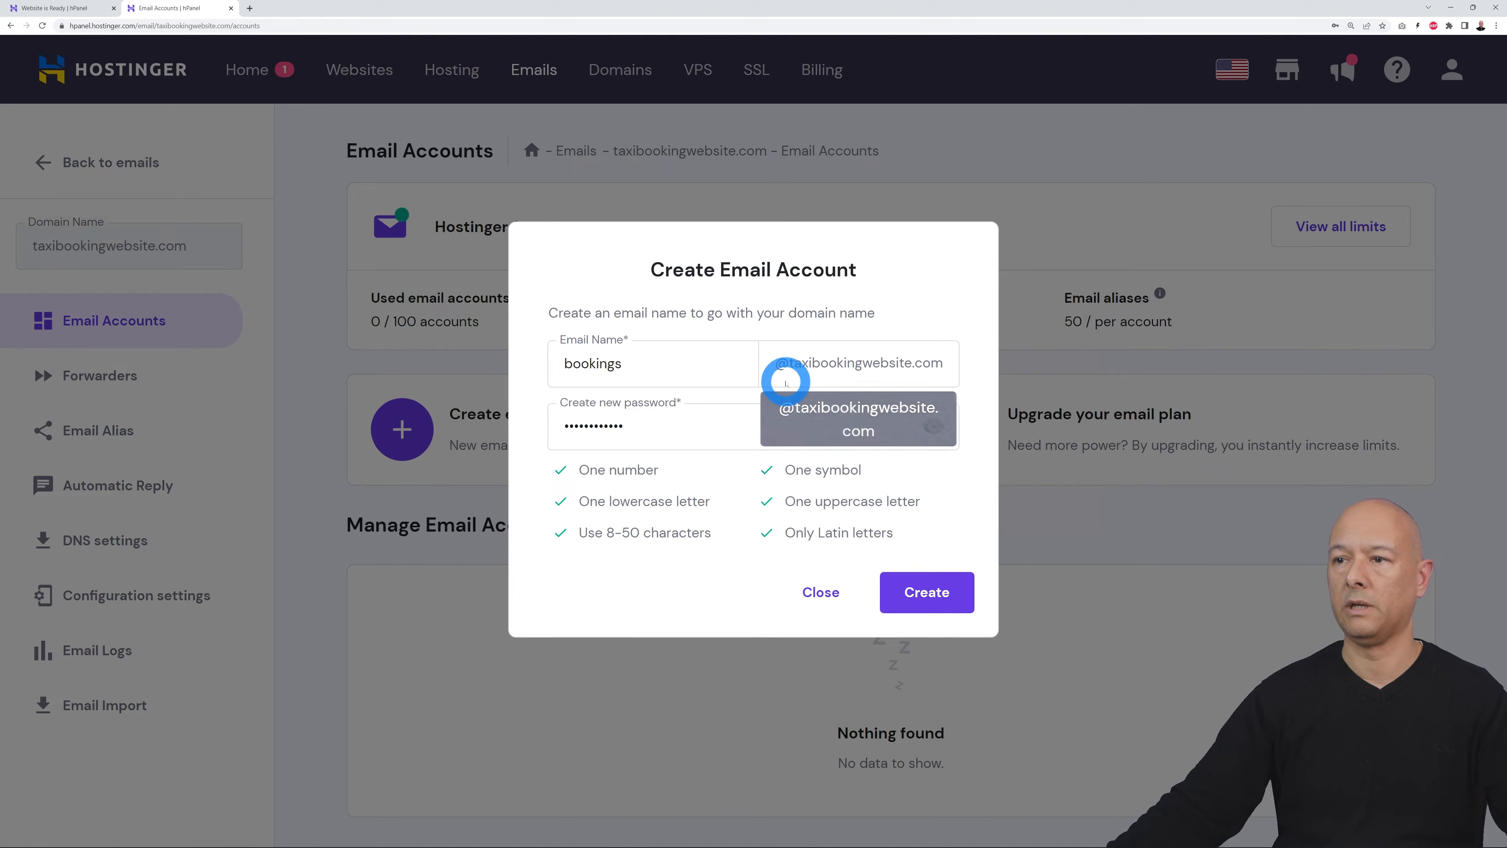
left_click_drag(675, 362, 560, 364)
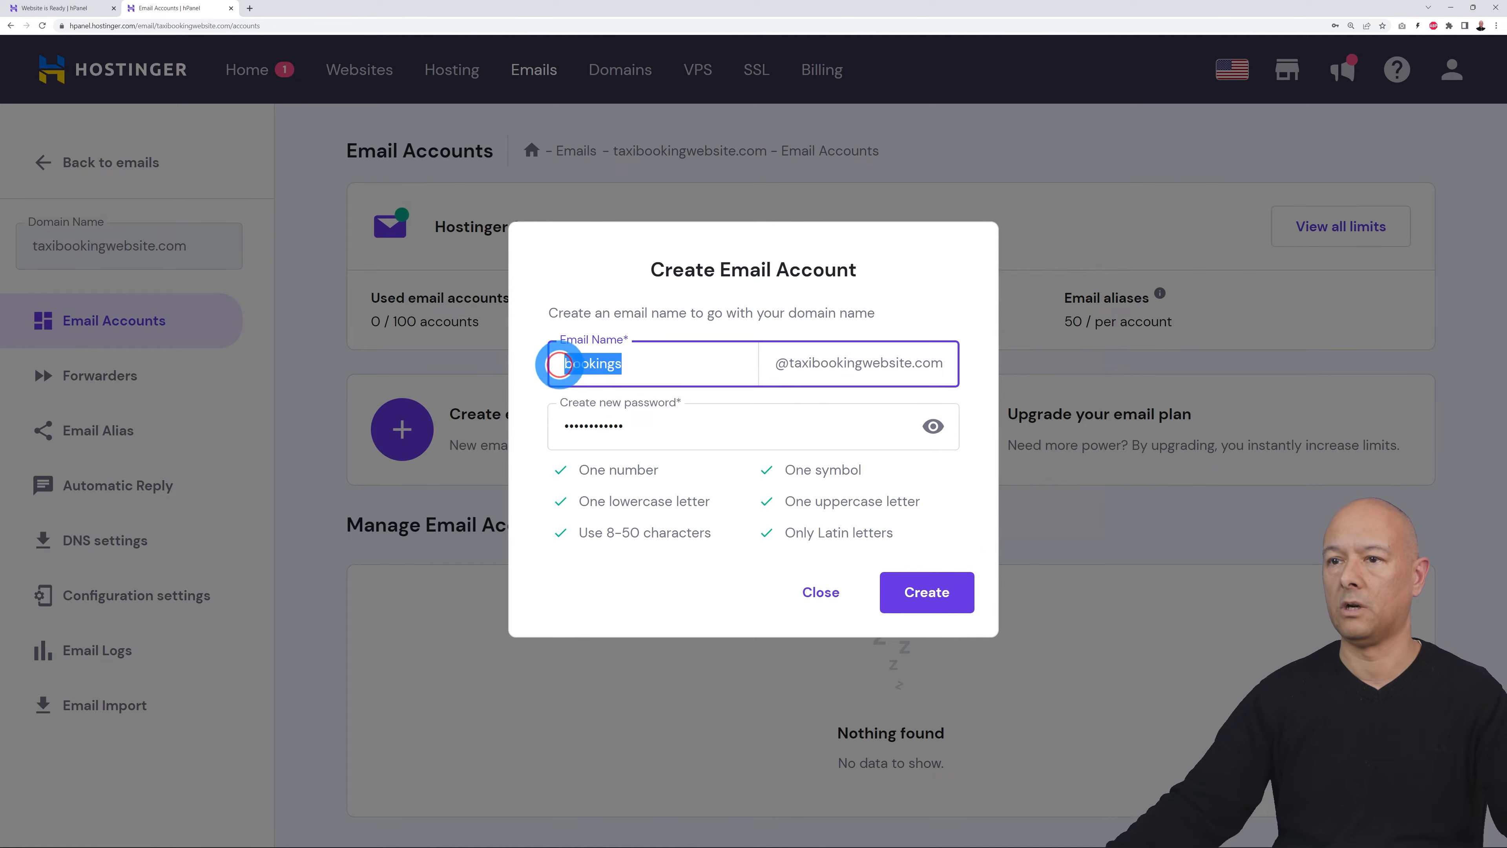
left_click(581, 270)
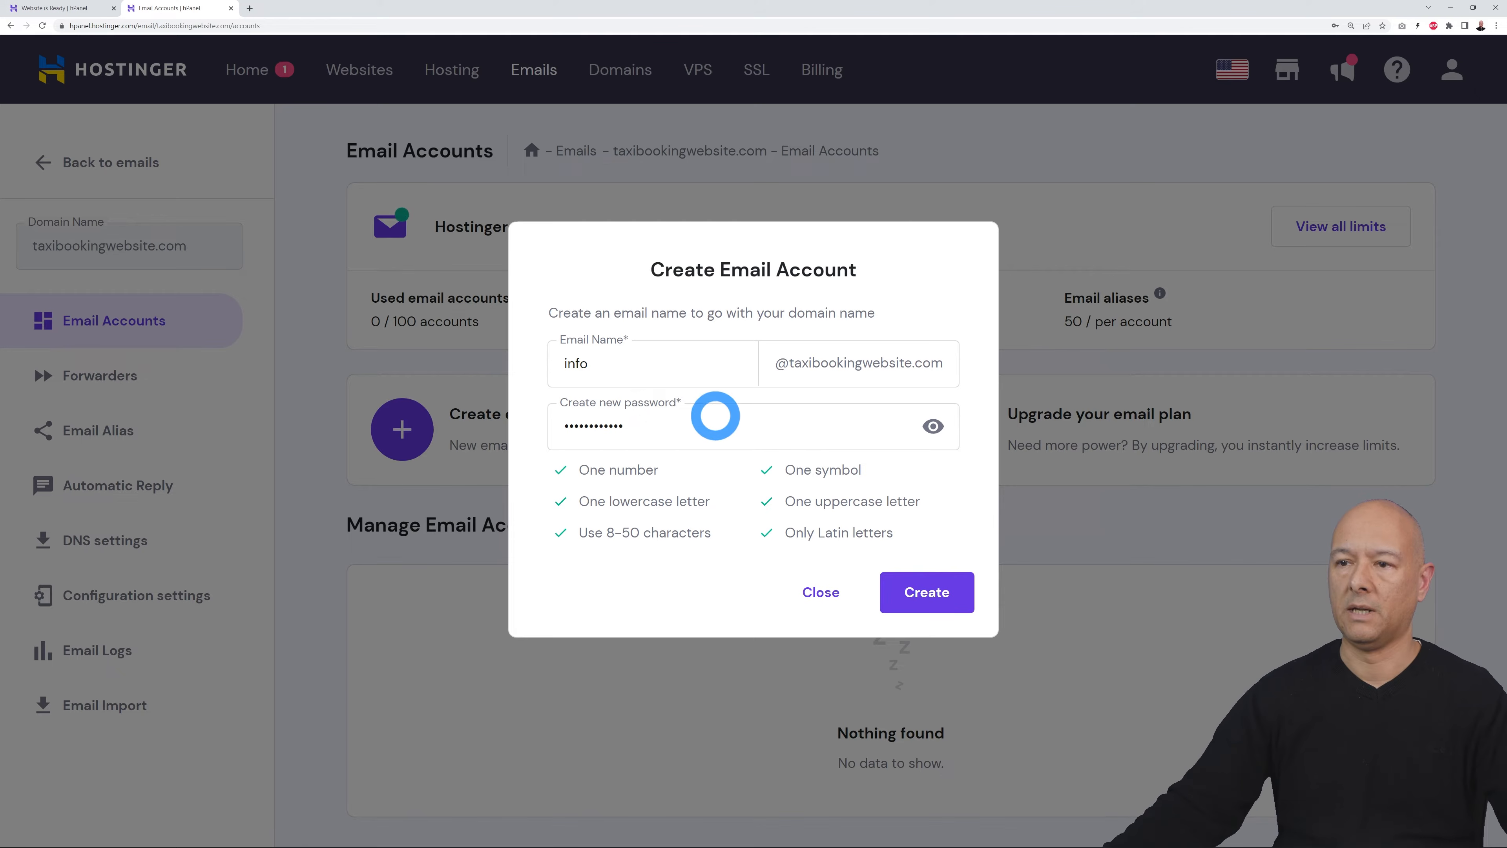
left_click(927, 602)
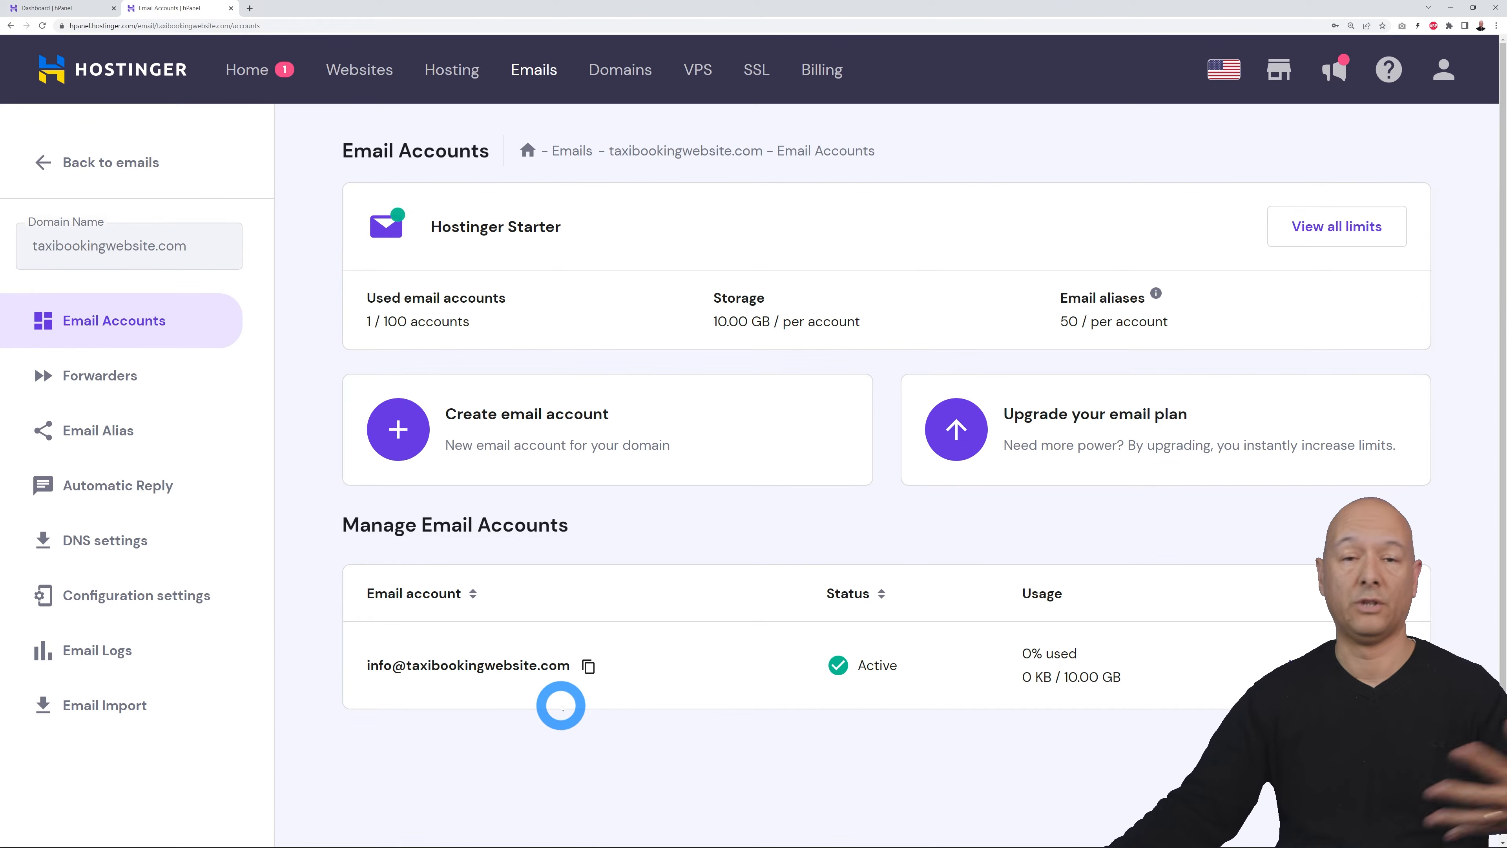
left_click(371, 76)
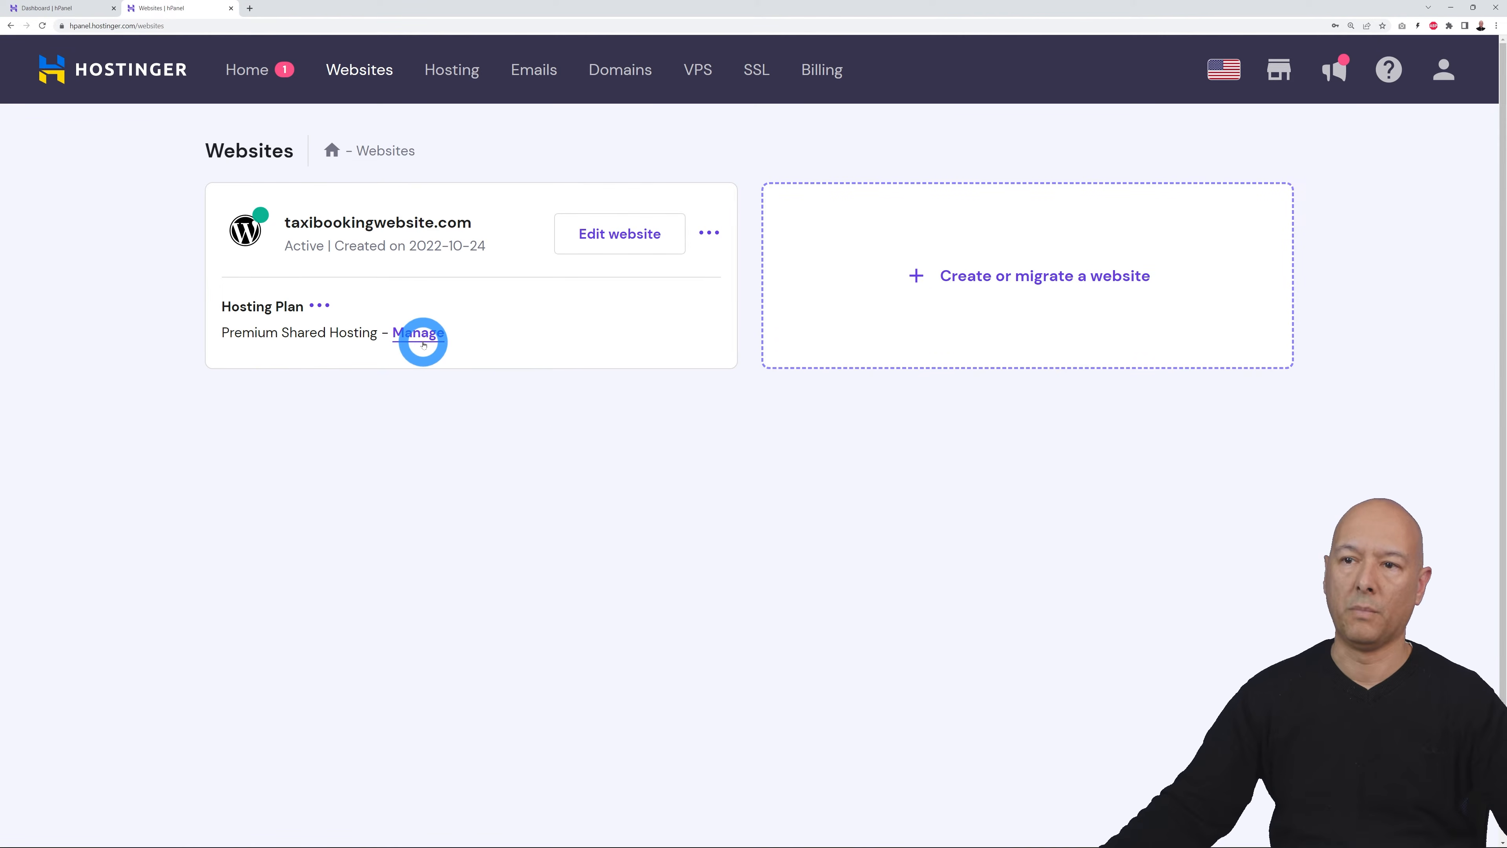
Step: Open the Car Listing site's WordPress admin via Edit website and dismiss the Welcome panel
left_click(629, 237)
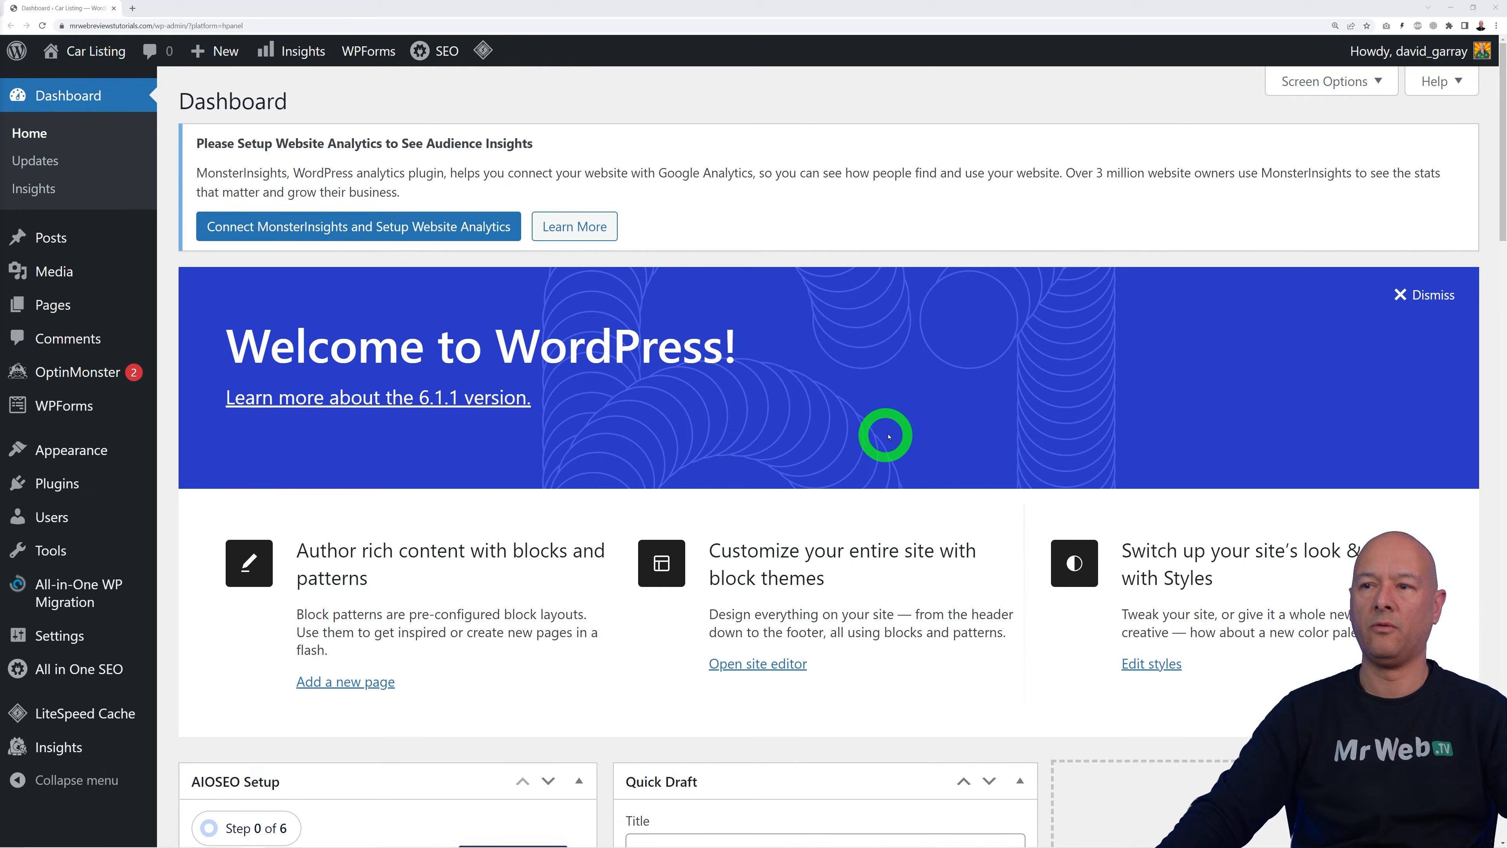
left_click(1433, 295)
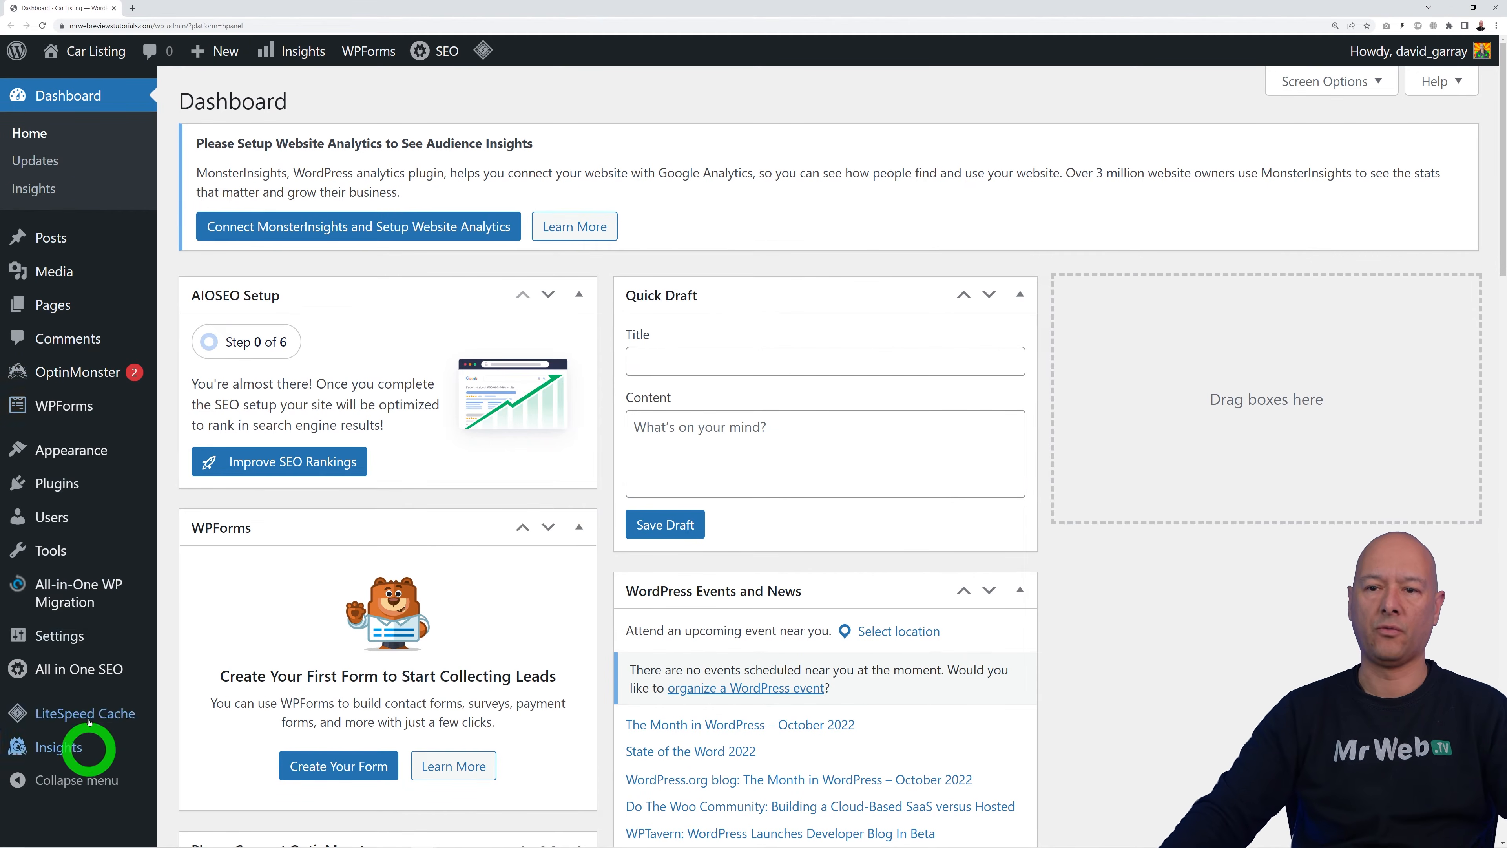
mouse_move(153, 575)
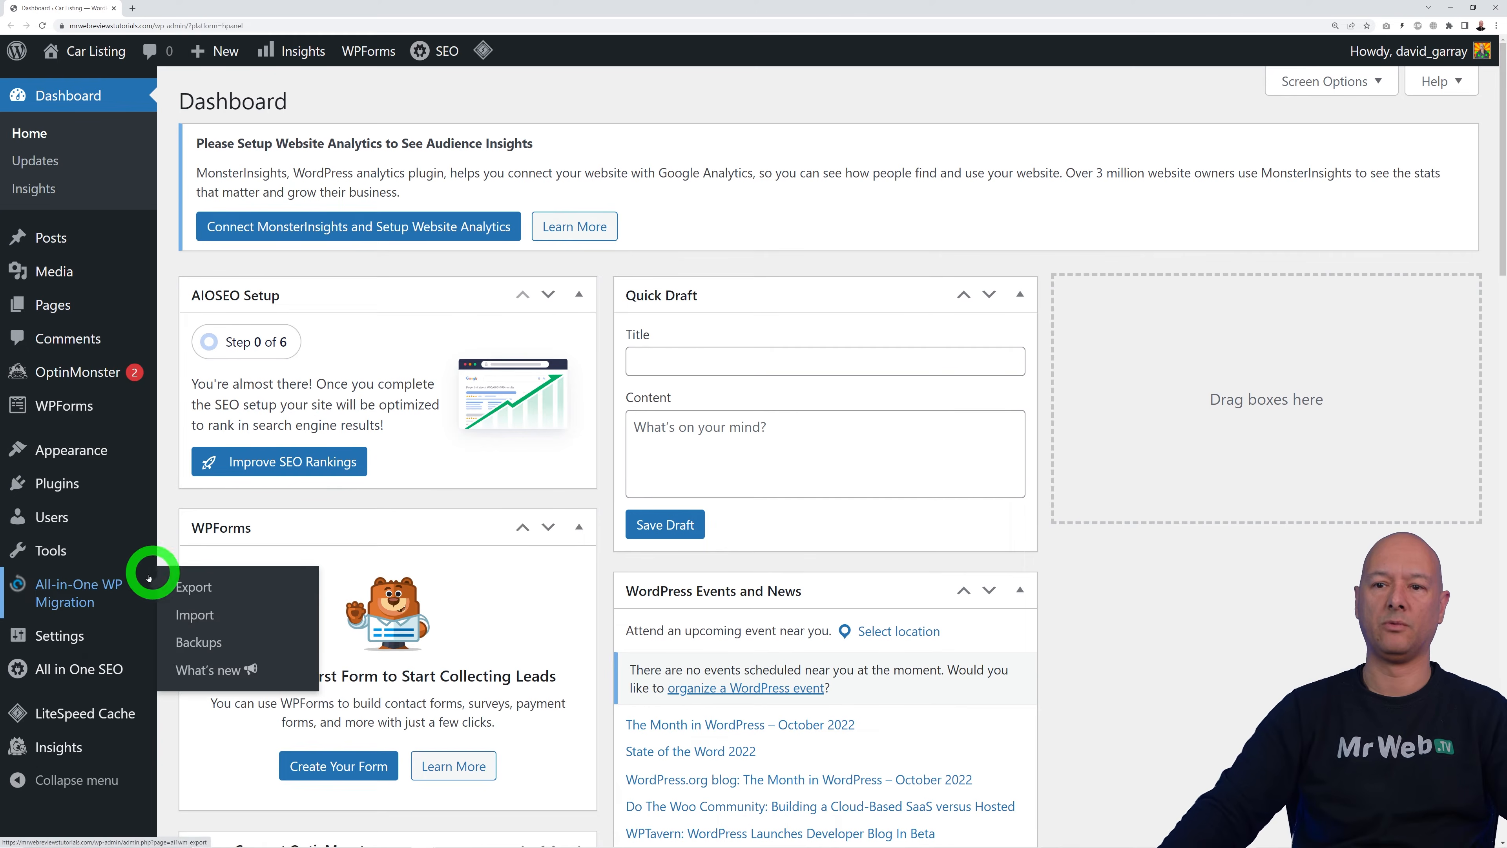
Step: Bulk-deactivate all installed plugins except LiteSpeed Cache
left_click(74, 486)
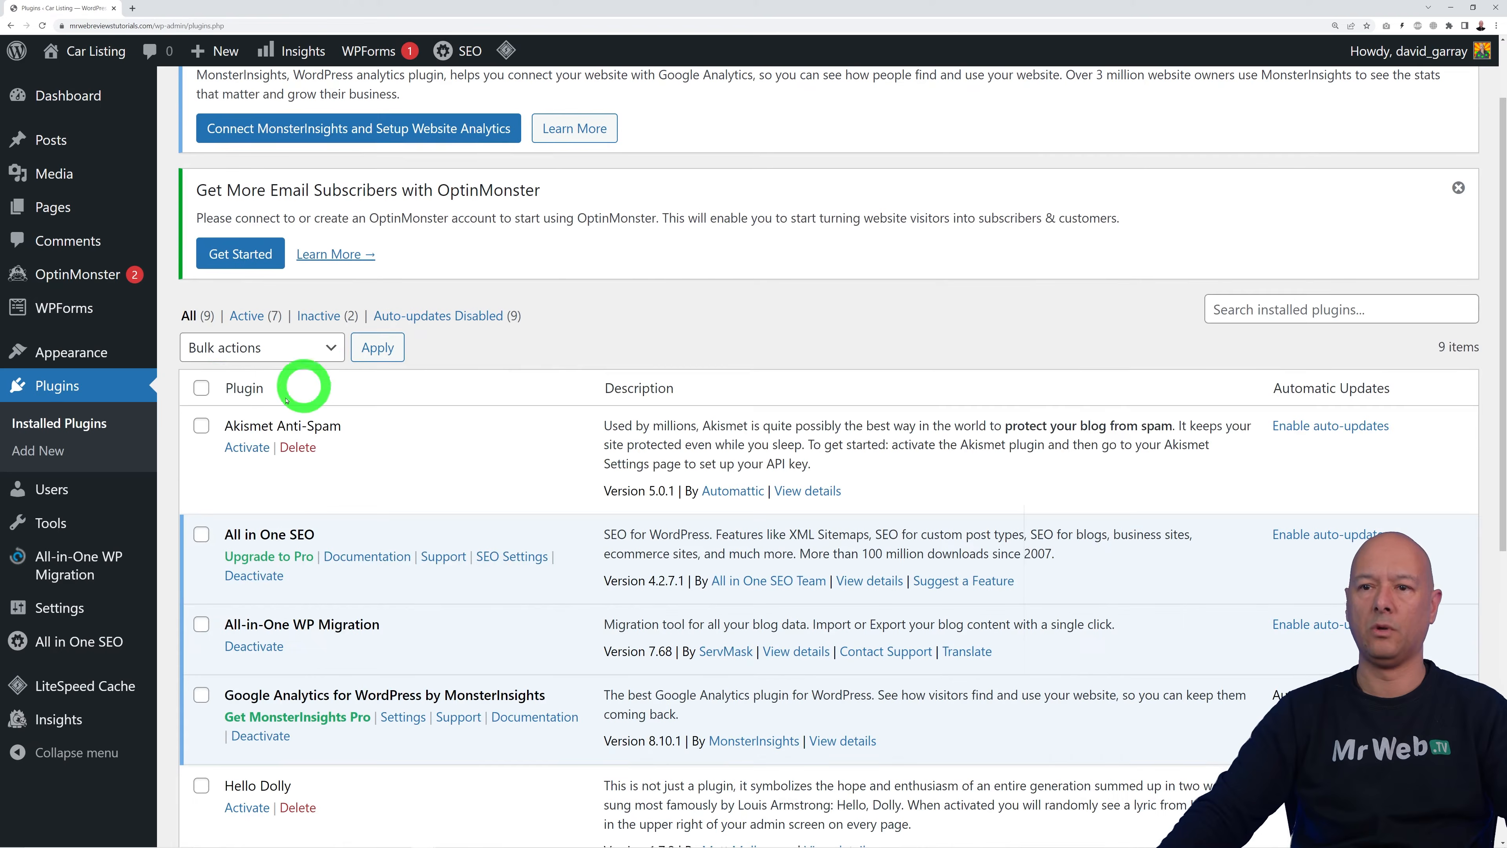
left_click(205, 384)
scroll(504, 475, "down", 5)
scroll(504, 480, "down", 2)
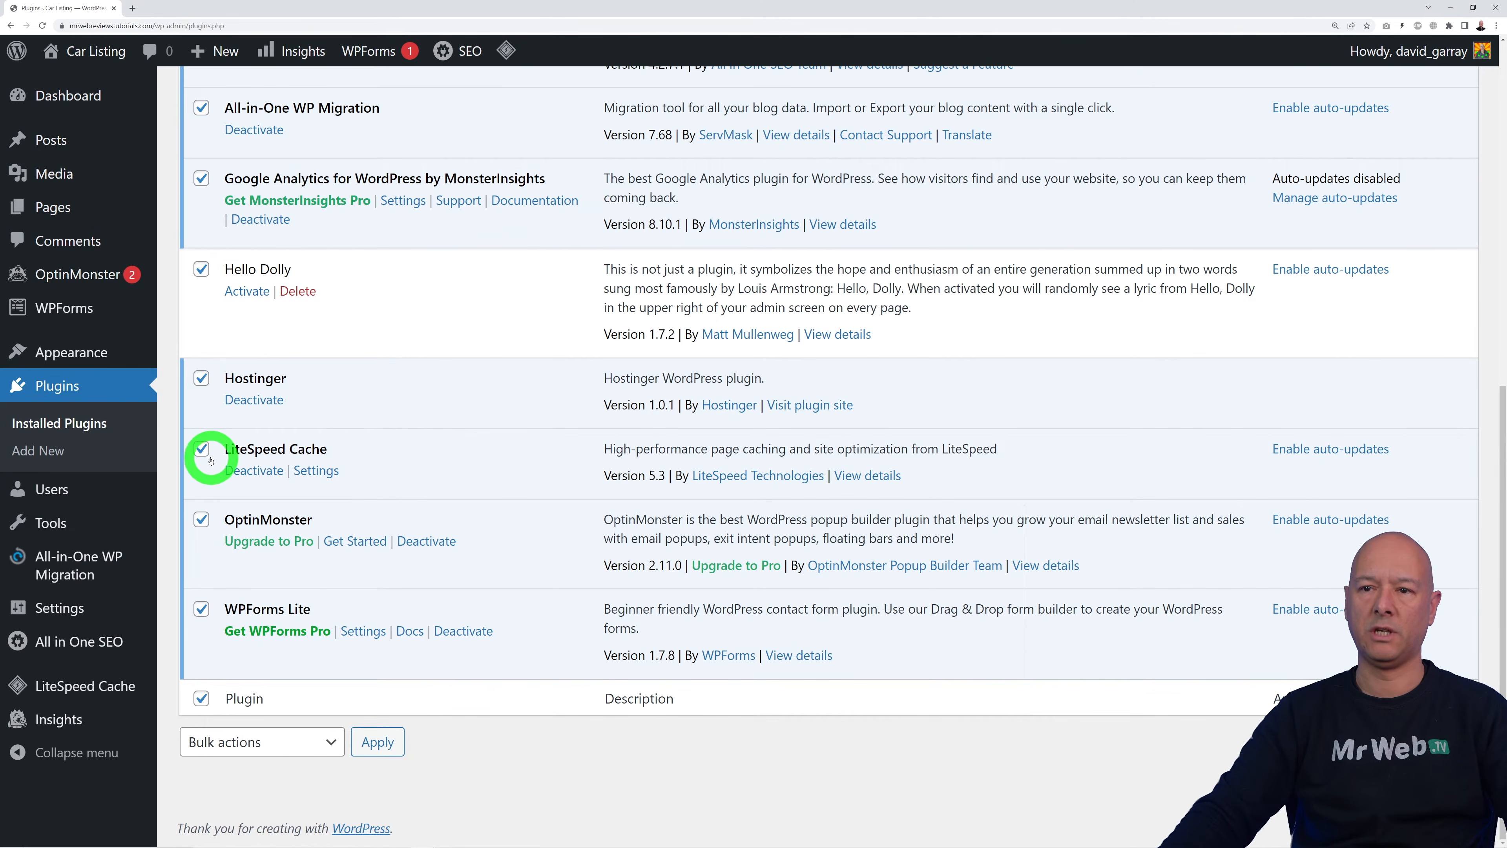
left_click(325, 742)
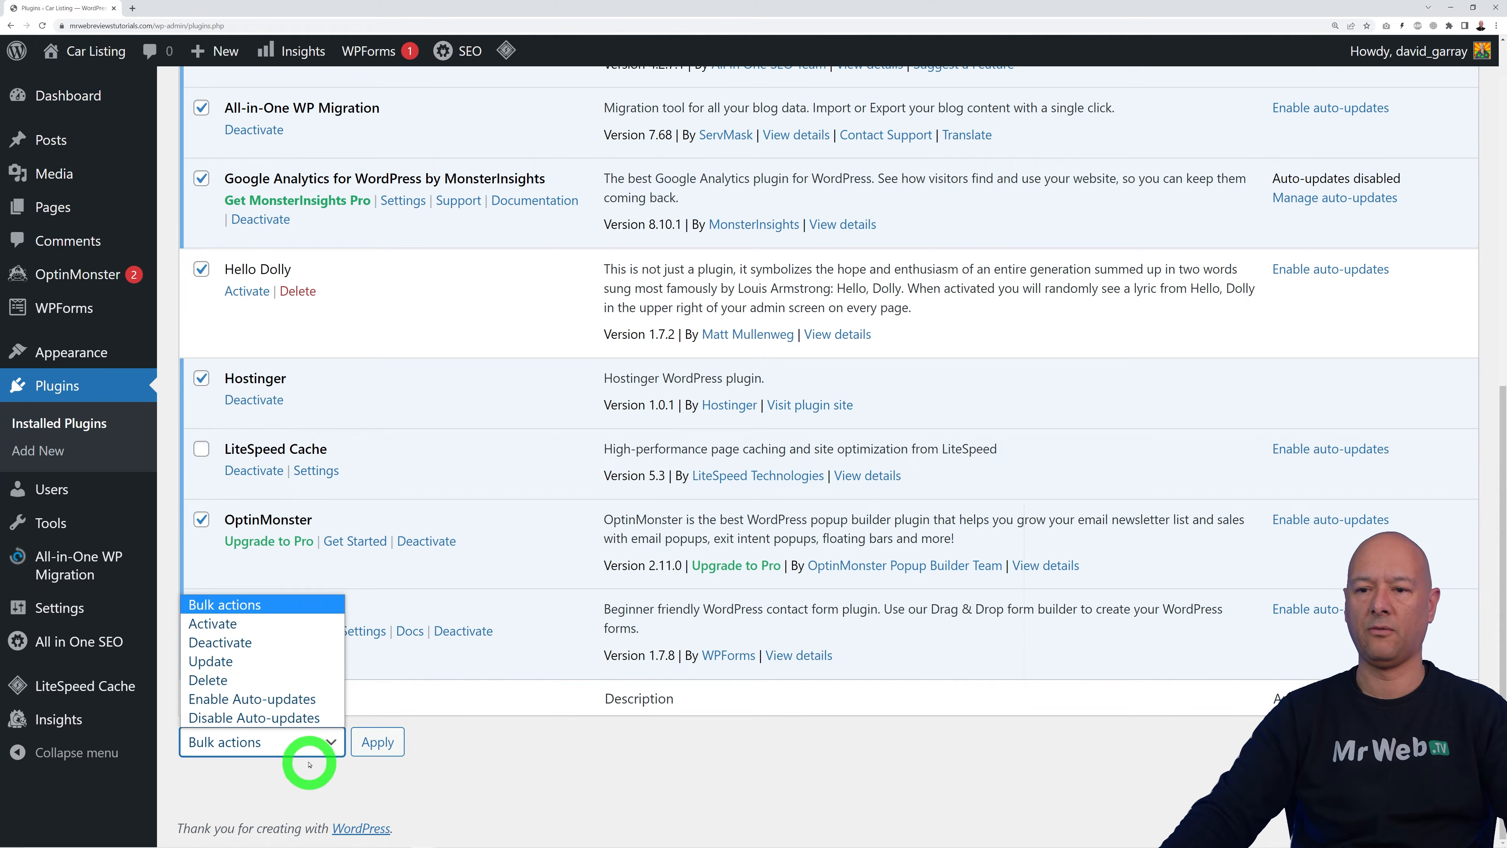
left_click(285, 641)
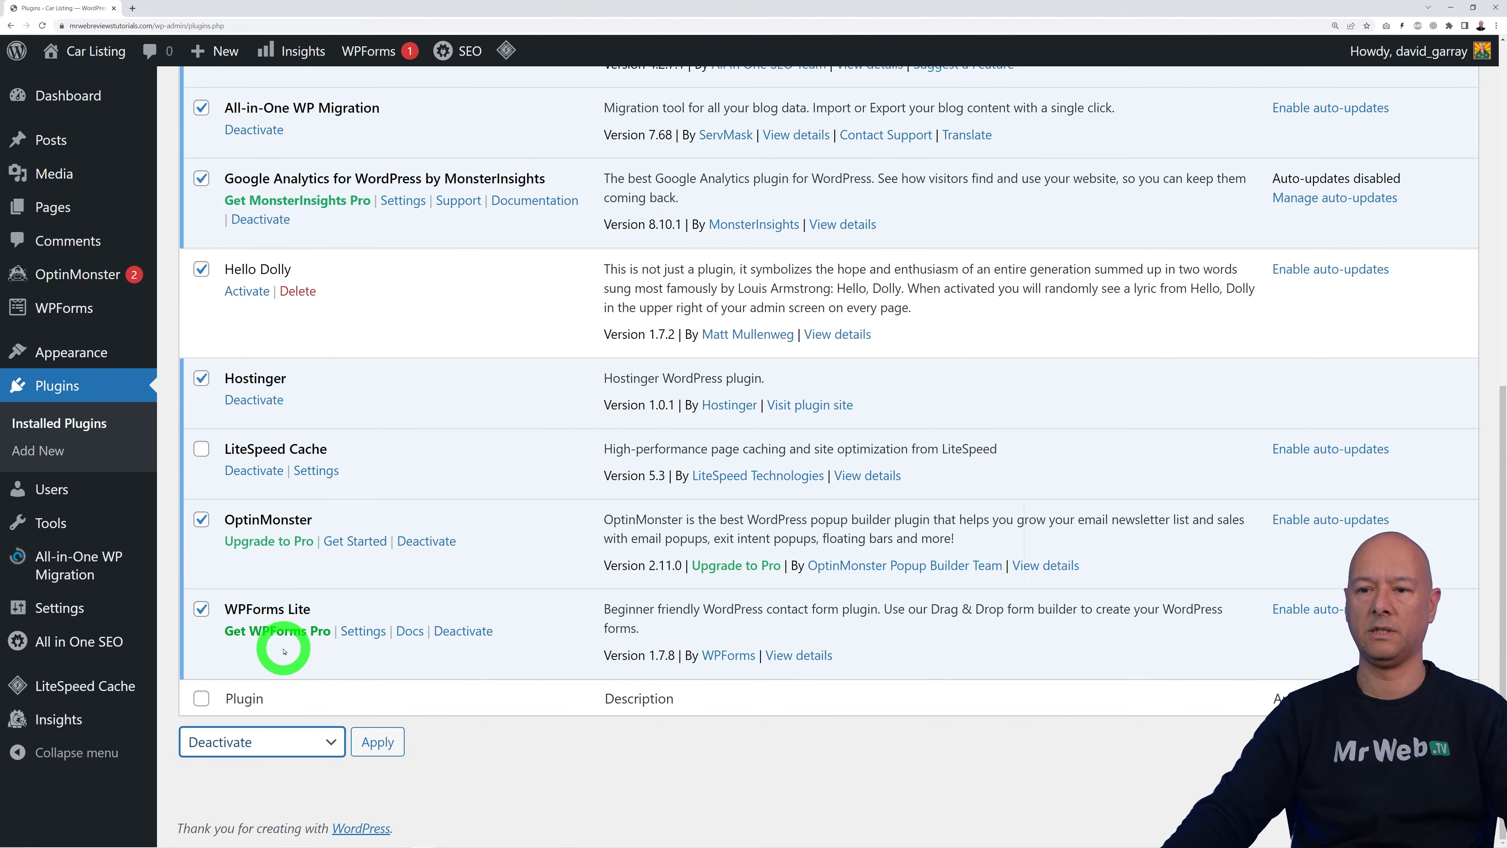
left_click(373, 741)
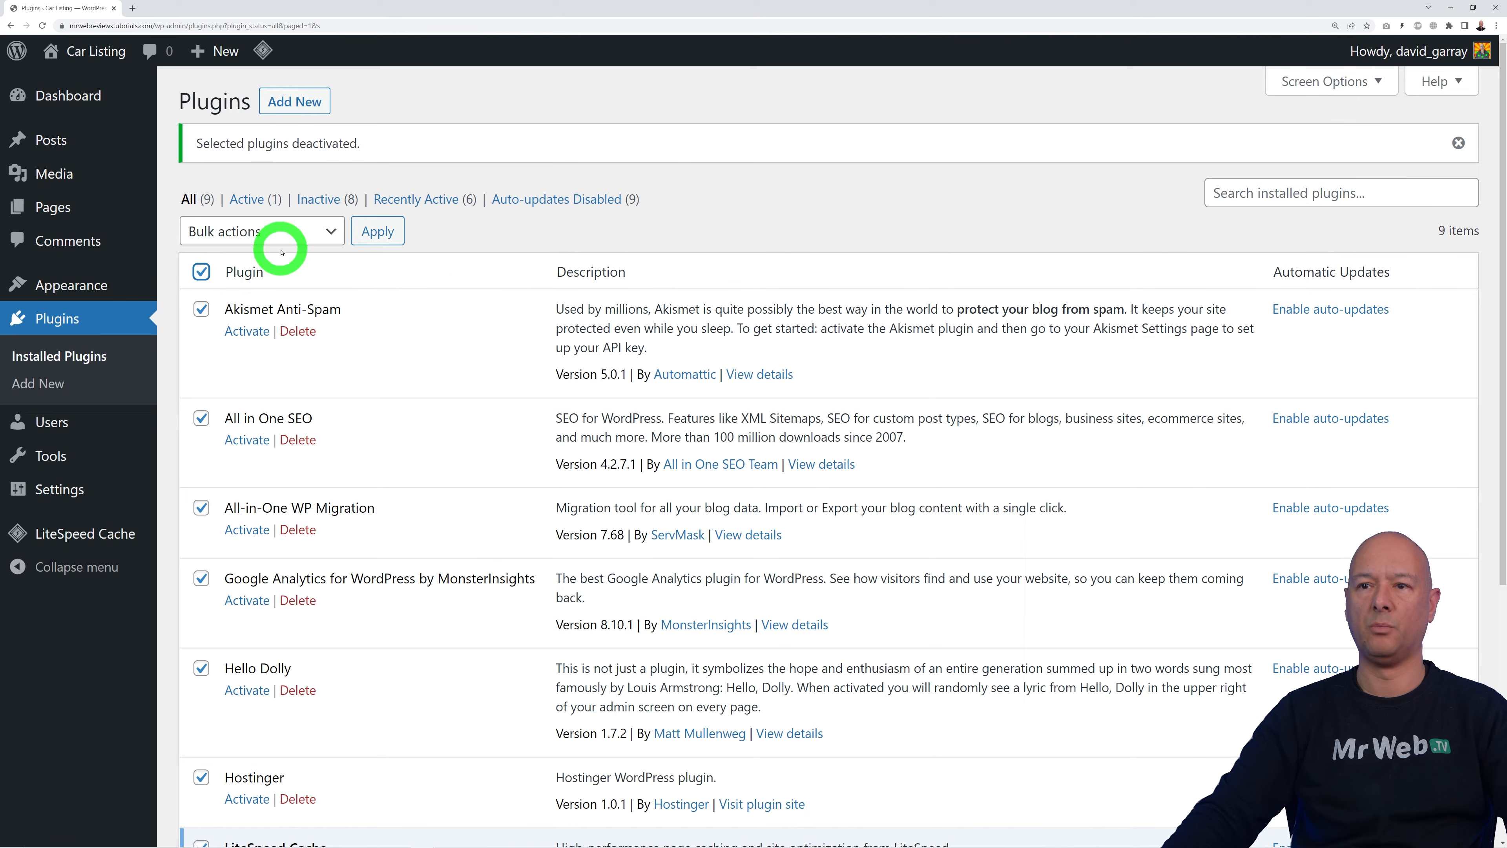
Step: Bulk-delete the deactivated plugins, confirm the deletion, and return to the Dashboard
scroll(467, 515, "down", 5)
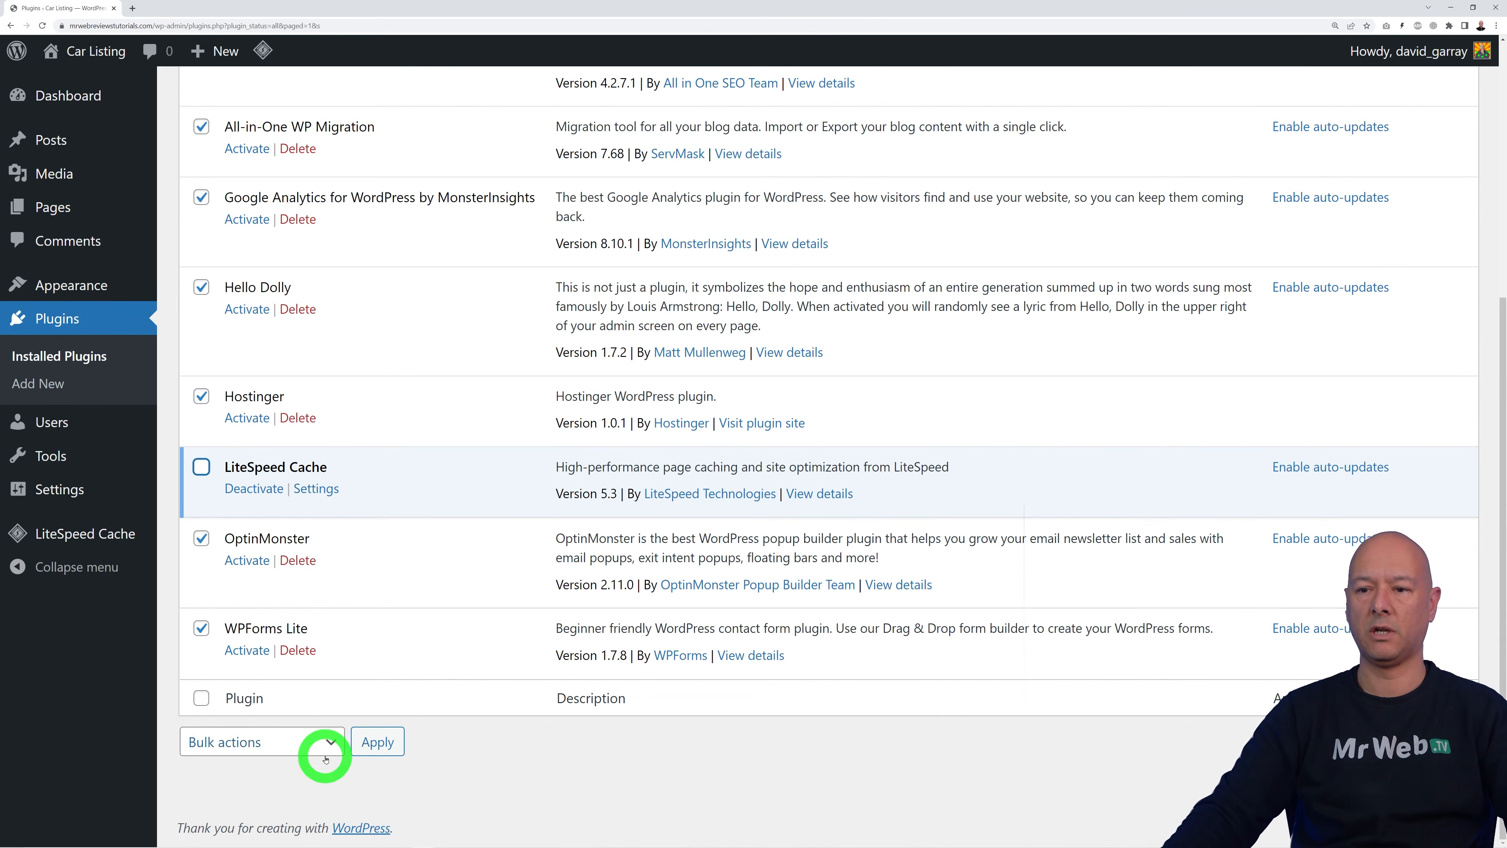
left_click(320, 743)
left_click(291, 677)
left_click(373, 740)
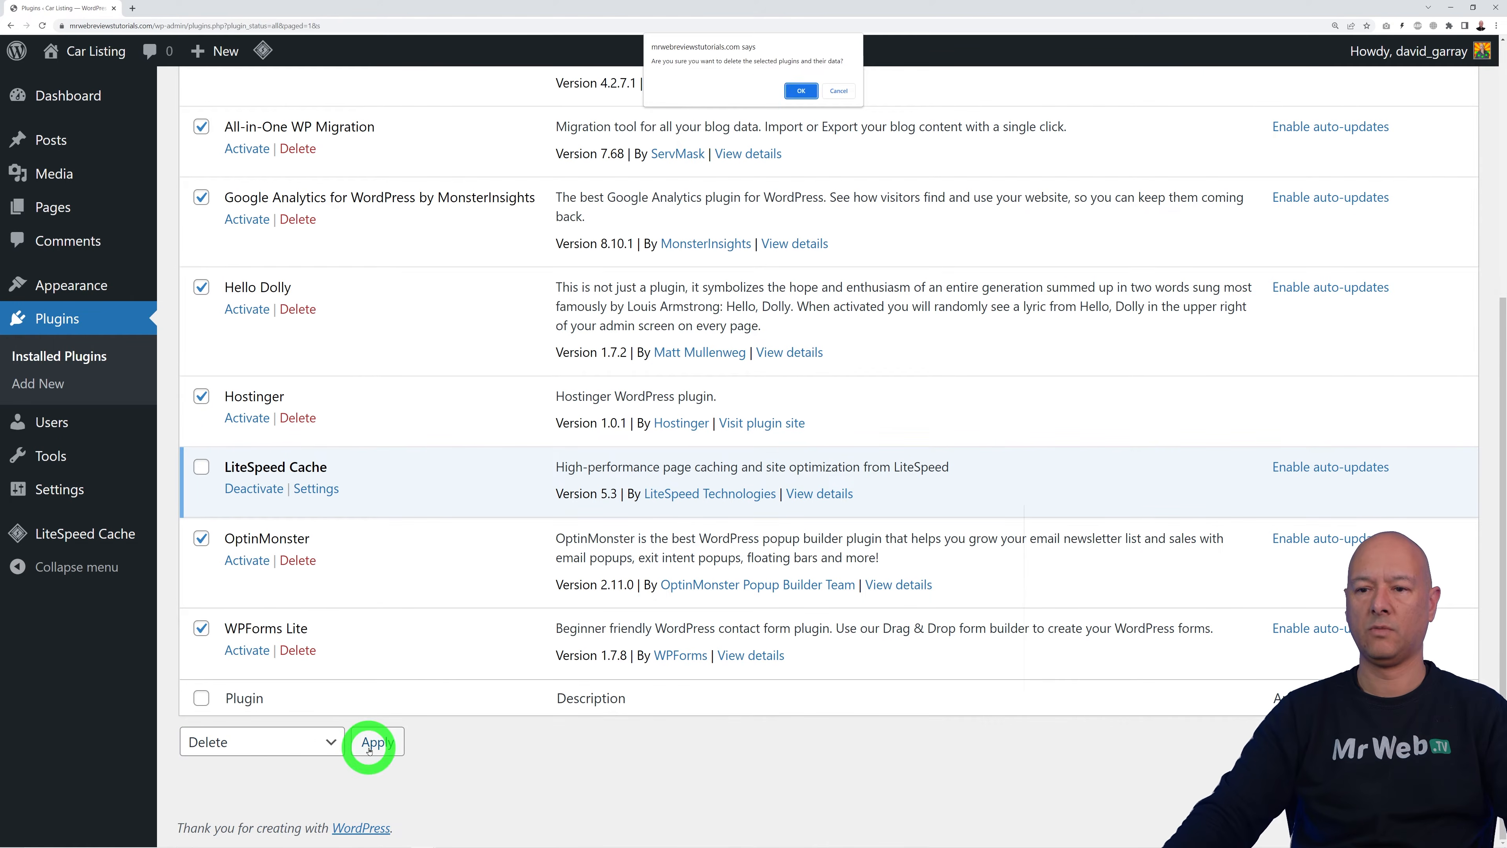
left_click(801, 92)
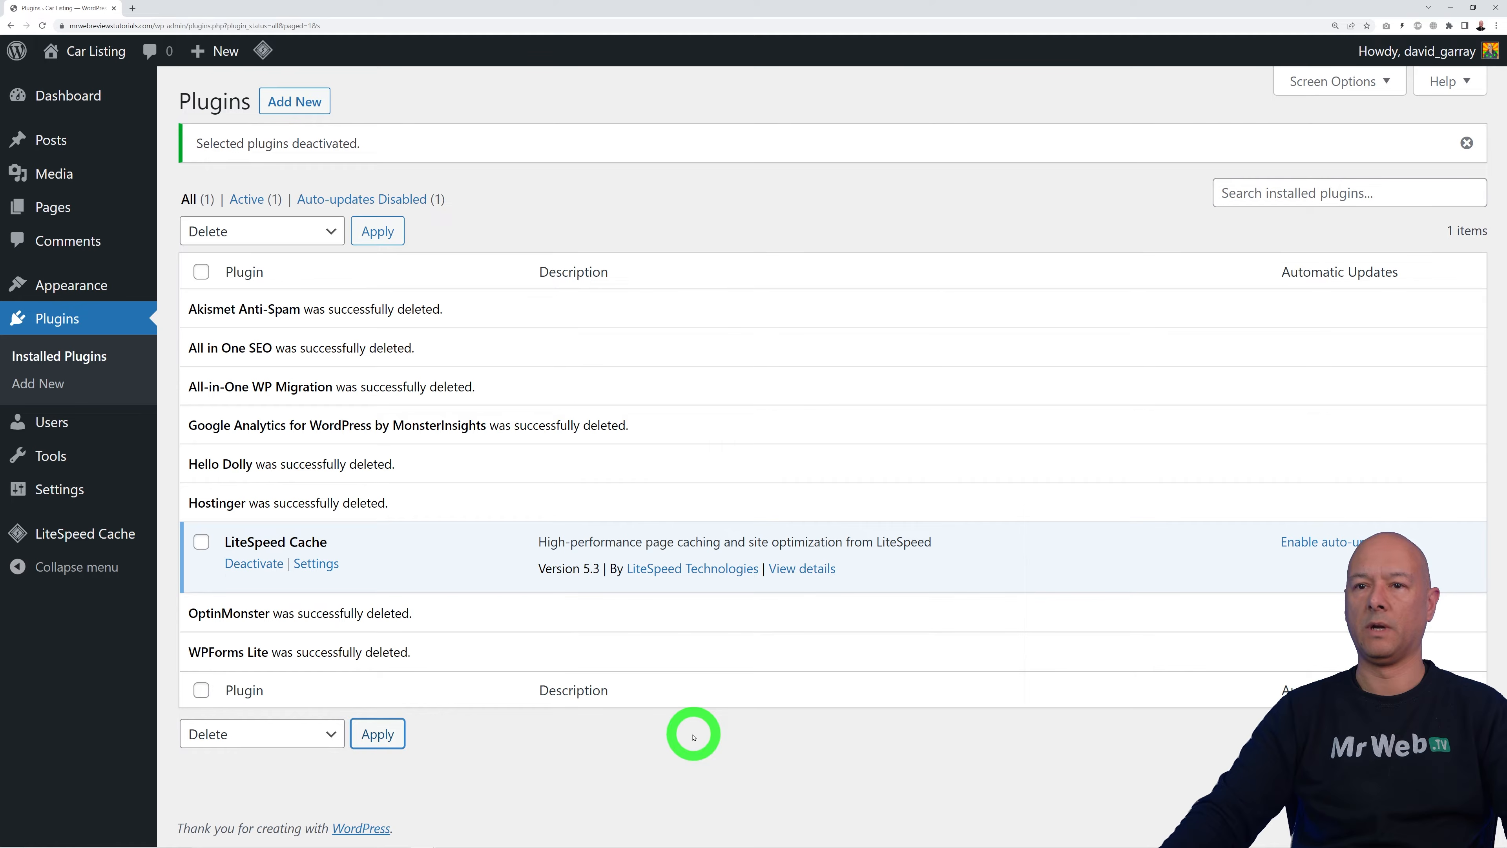
left_click(89, 95)
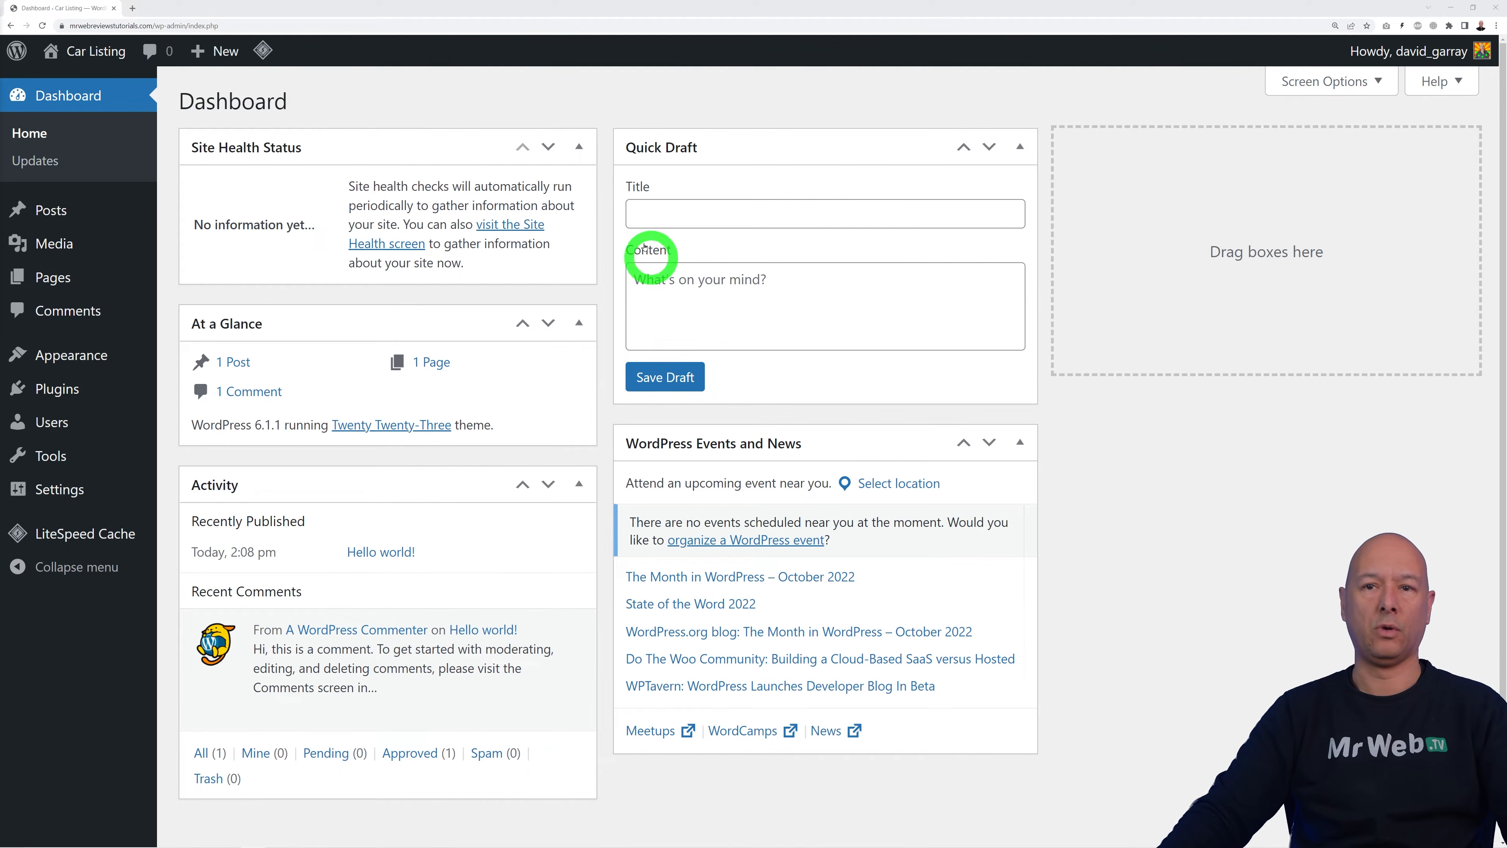
Step: Open the live Car Listing site in a new tab, look through it, then return to the Dashboard tab
mouse_move(108, 52)
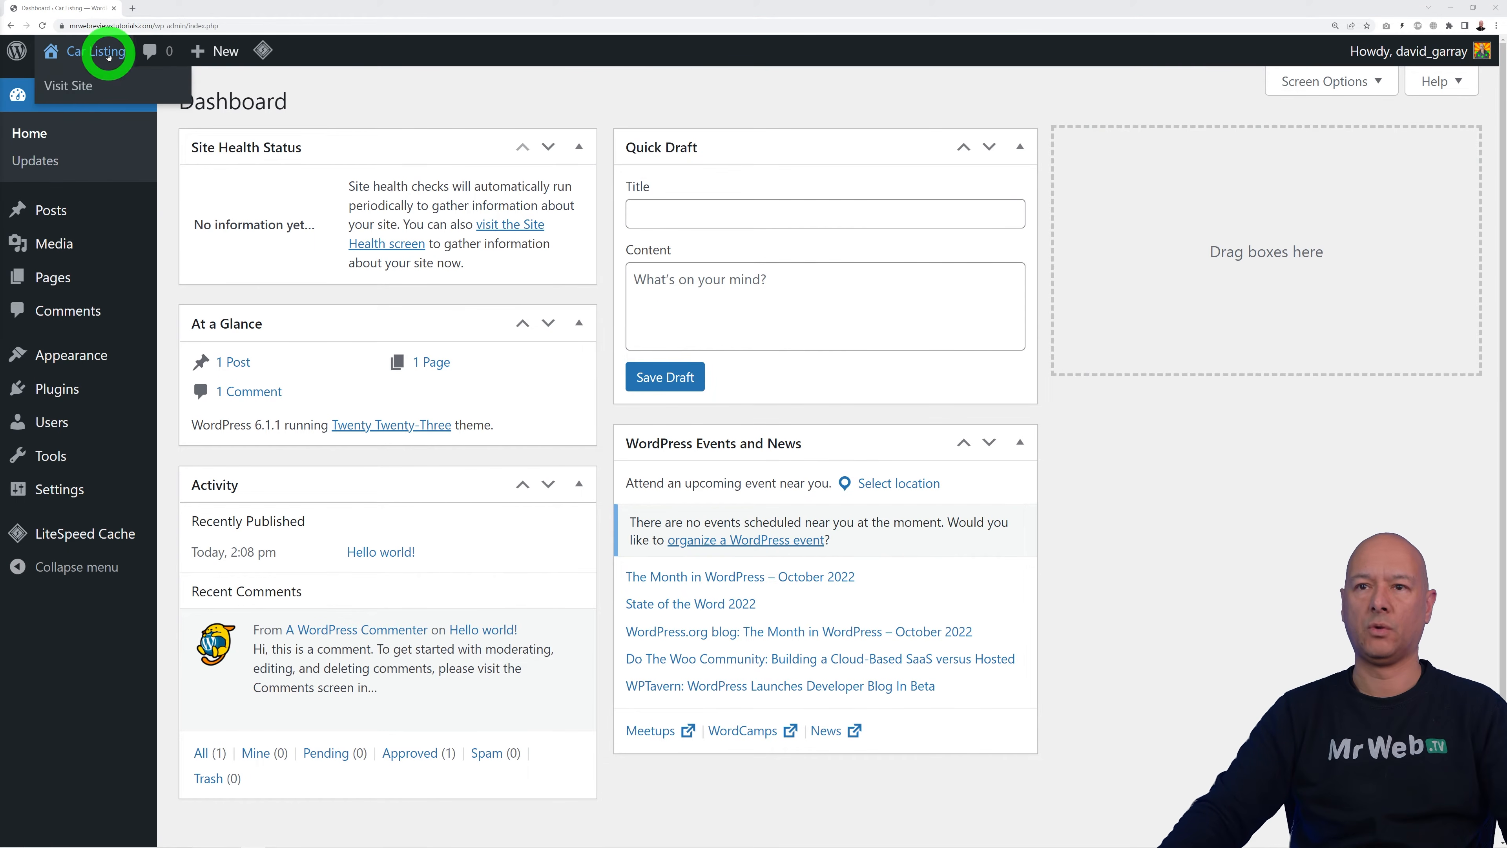
right_click(82, 90)
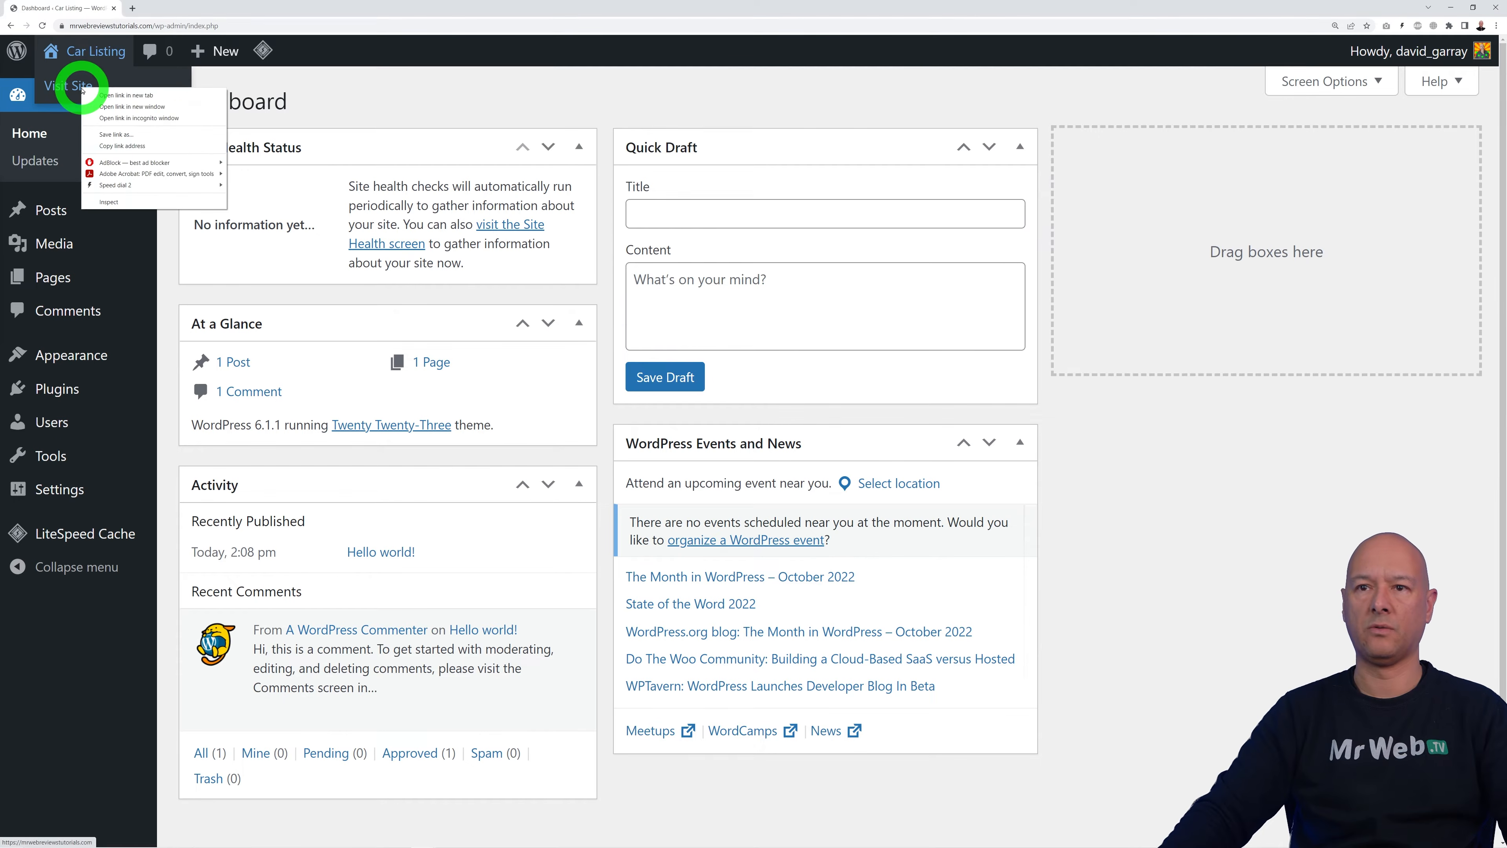
left_click(119, 96)
left_click(172, 8)
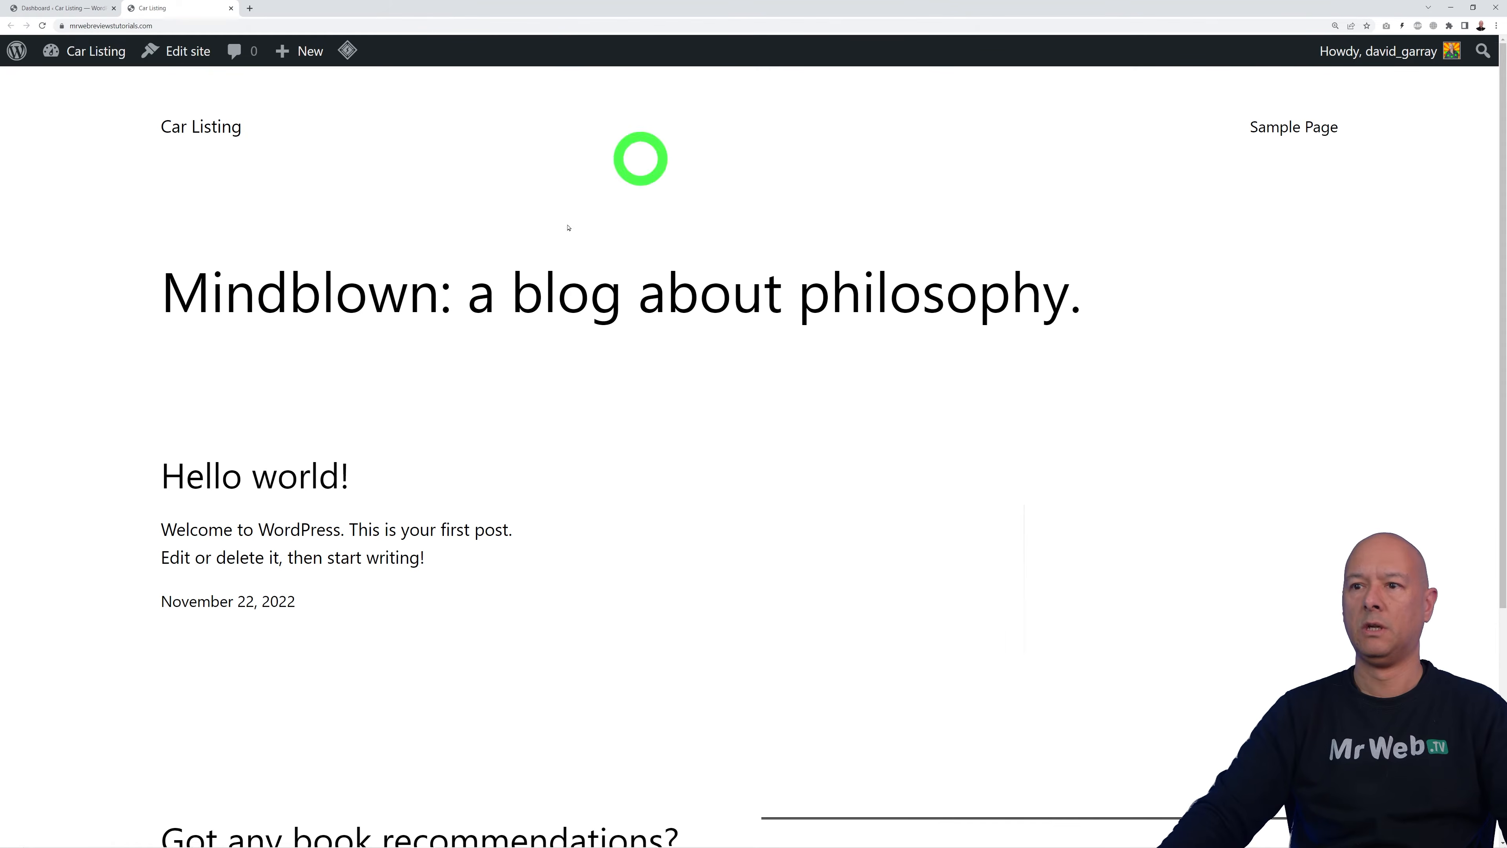
scroll(1041, 415, "down", 5)
scroll(1070, 407, "up", 6)
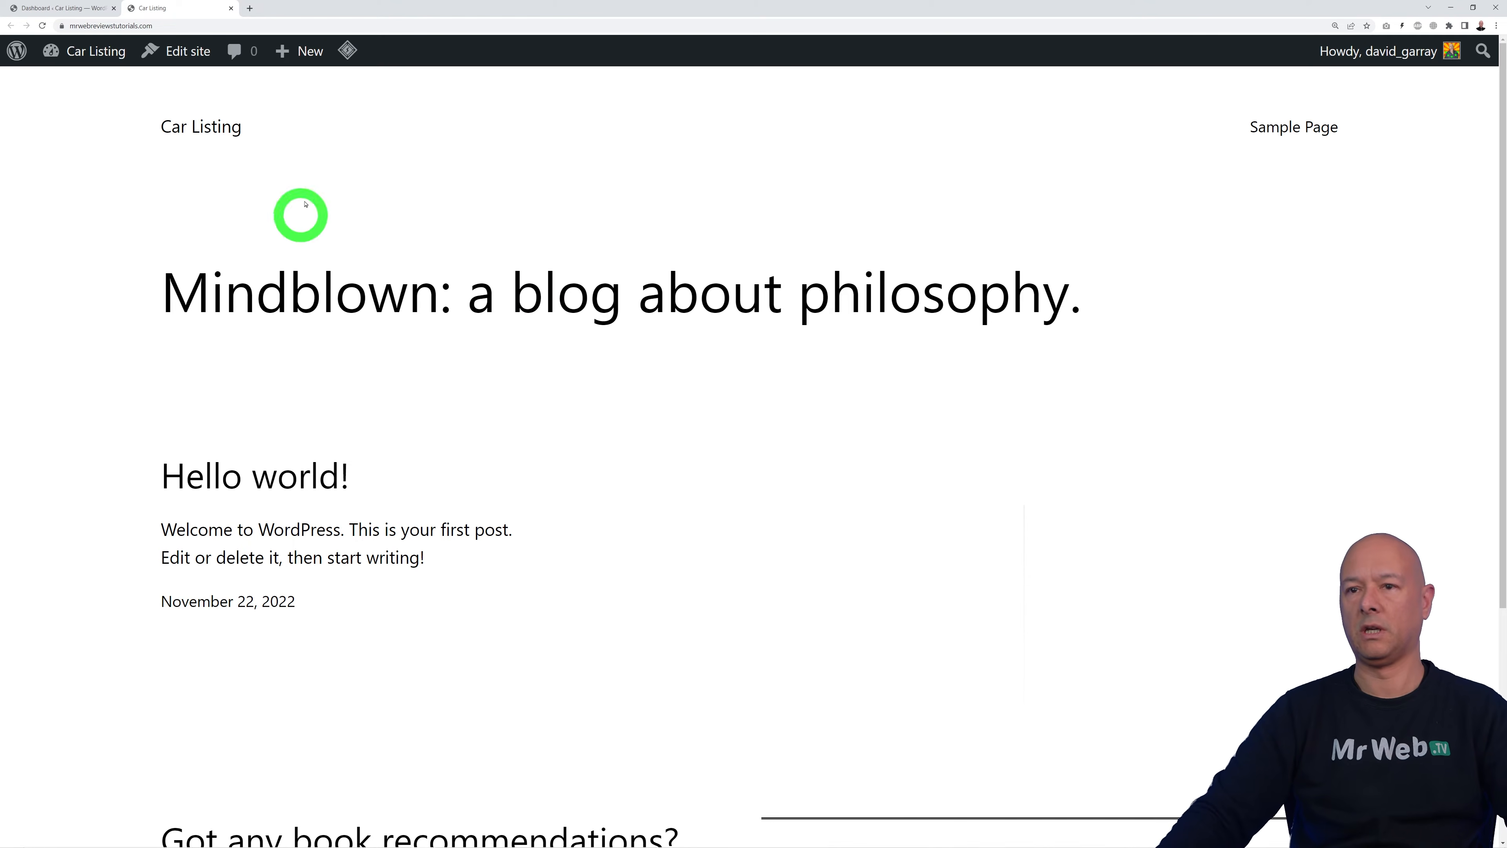
left_click(70, 10)
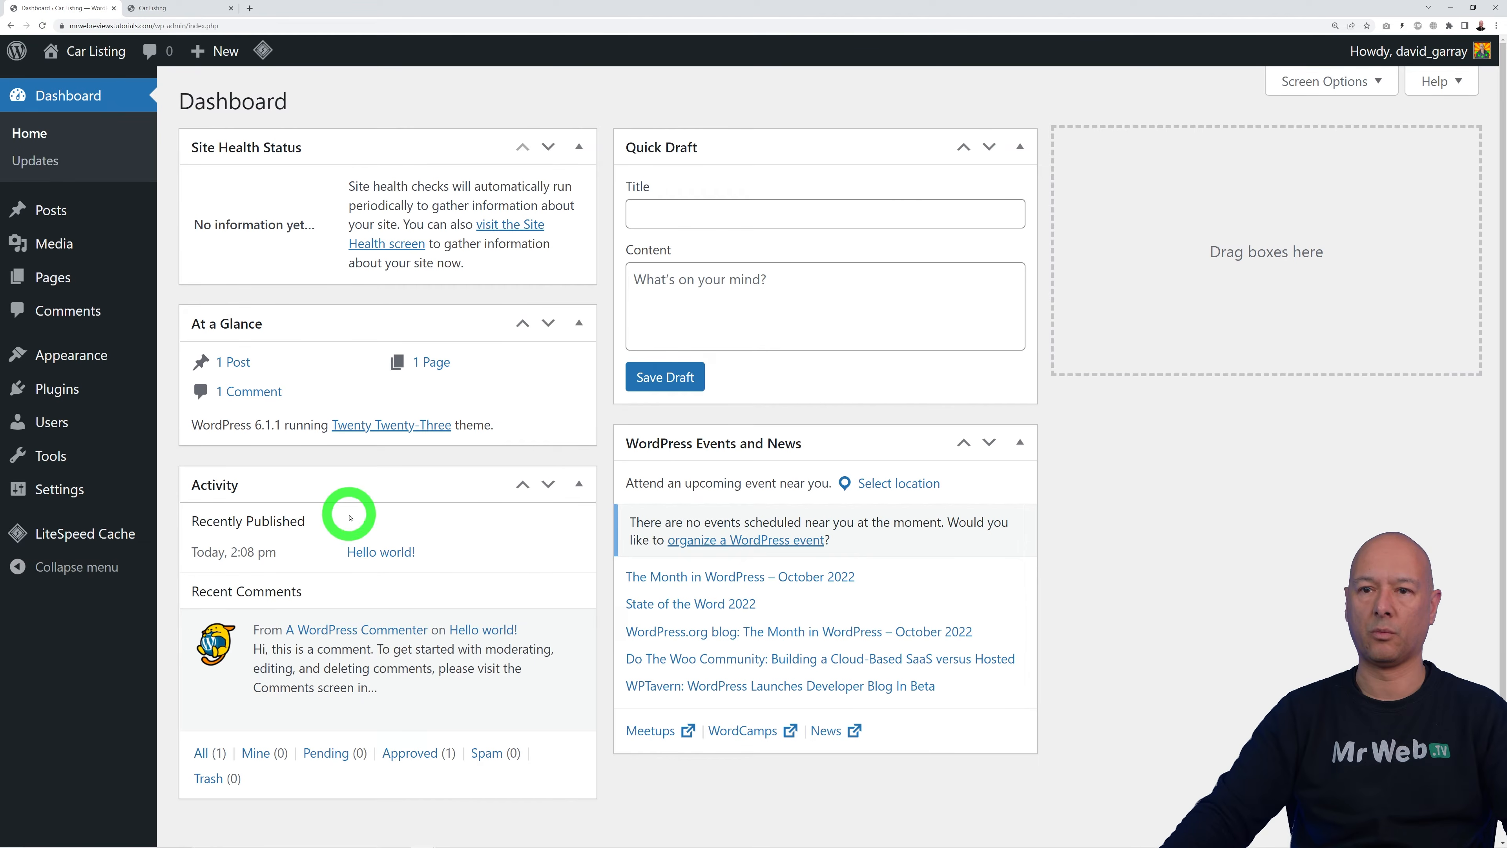
Step: Install and activate the ListingHive theme, then begin installing the recommended HivePress plugin
mouse_move(79, 368)
left_click(196, 354)
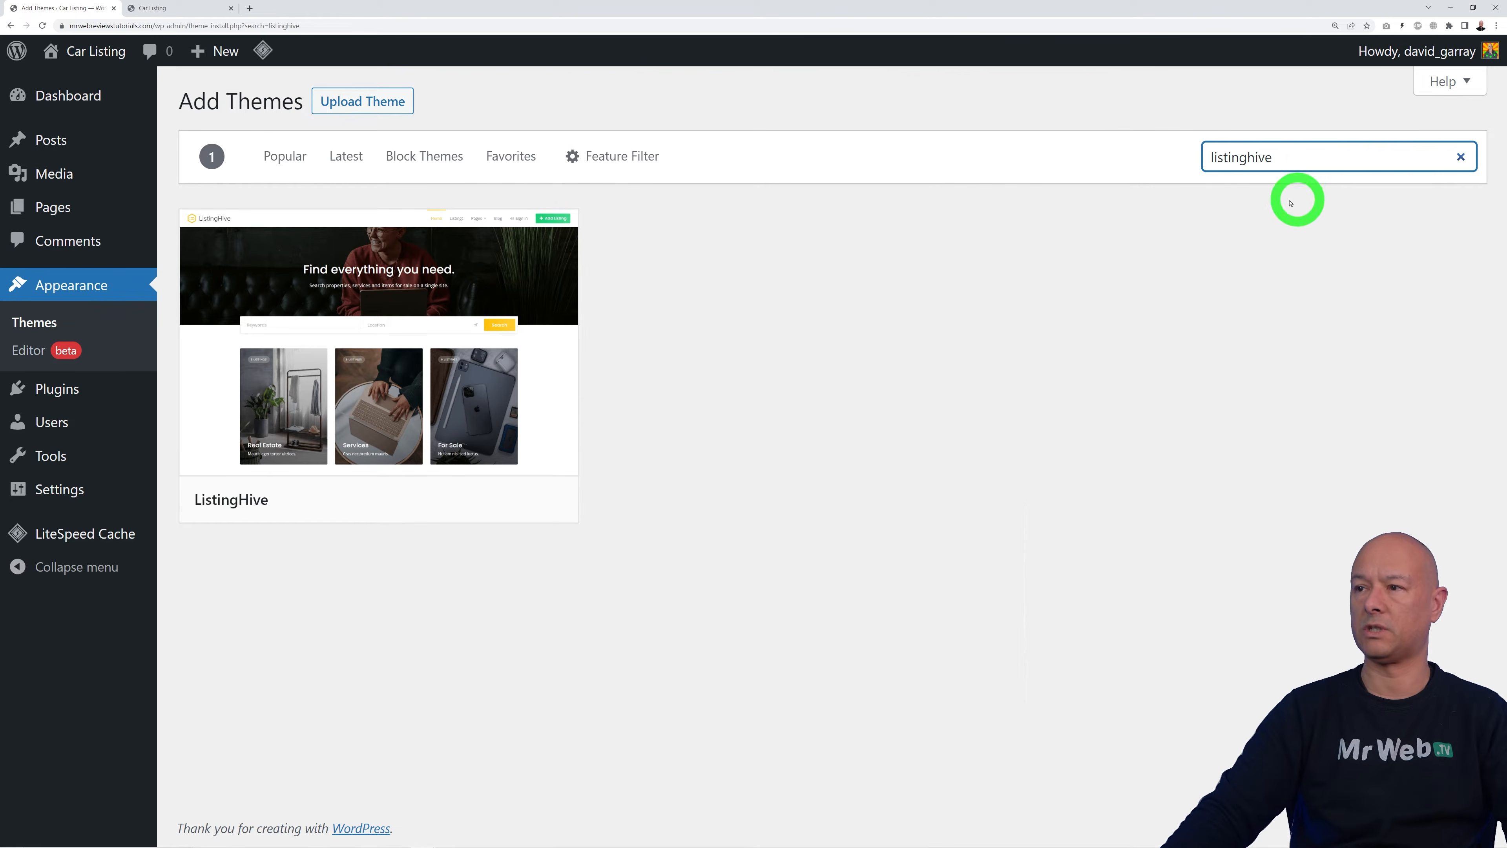
mouse_move(495, 407)
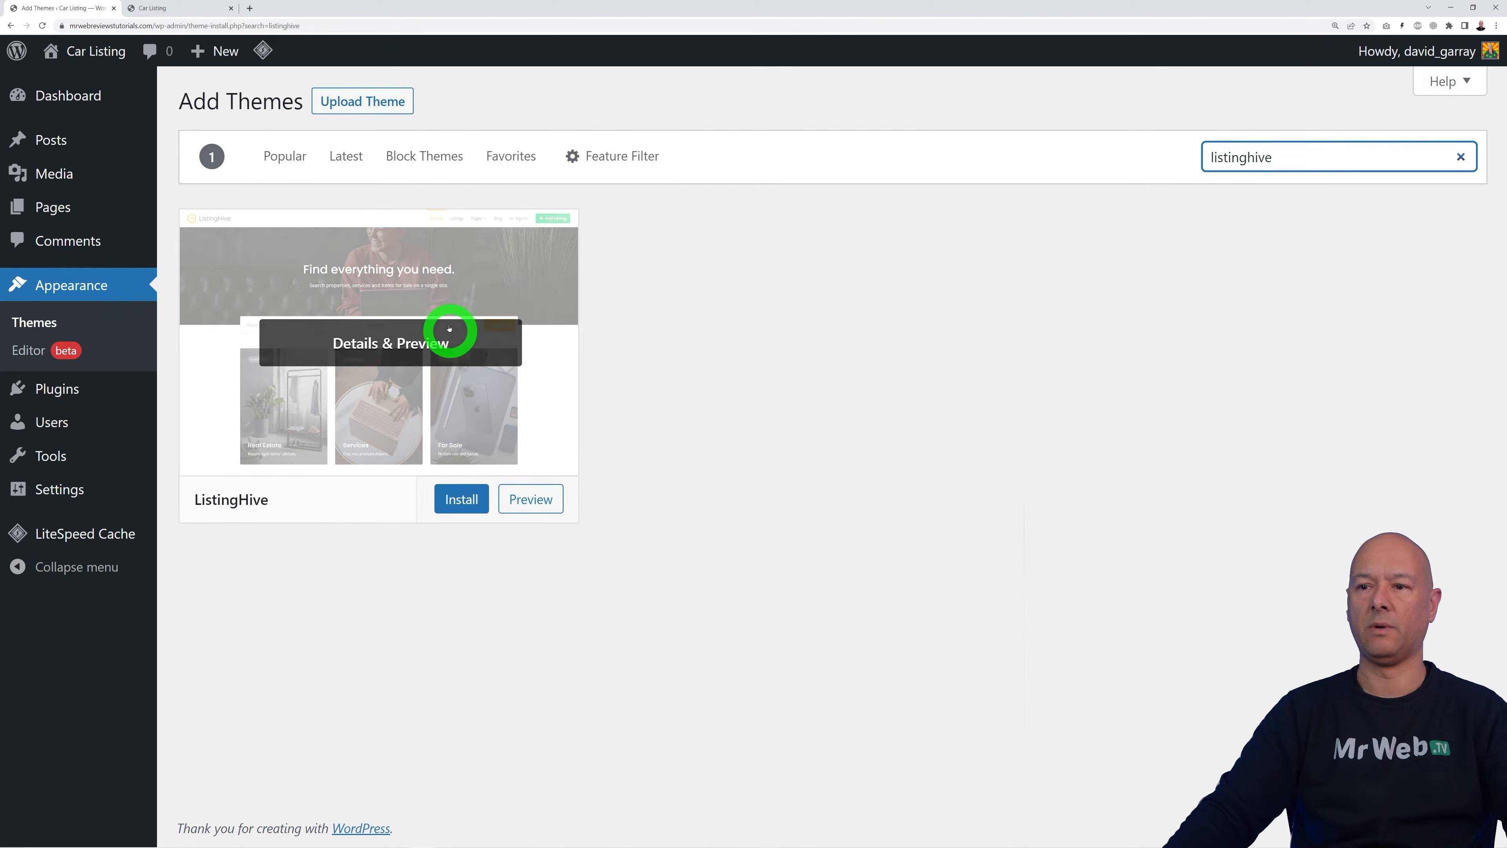
left_click(462, 499)
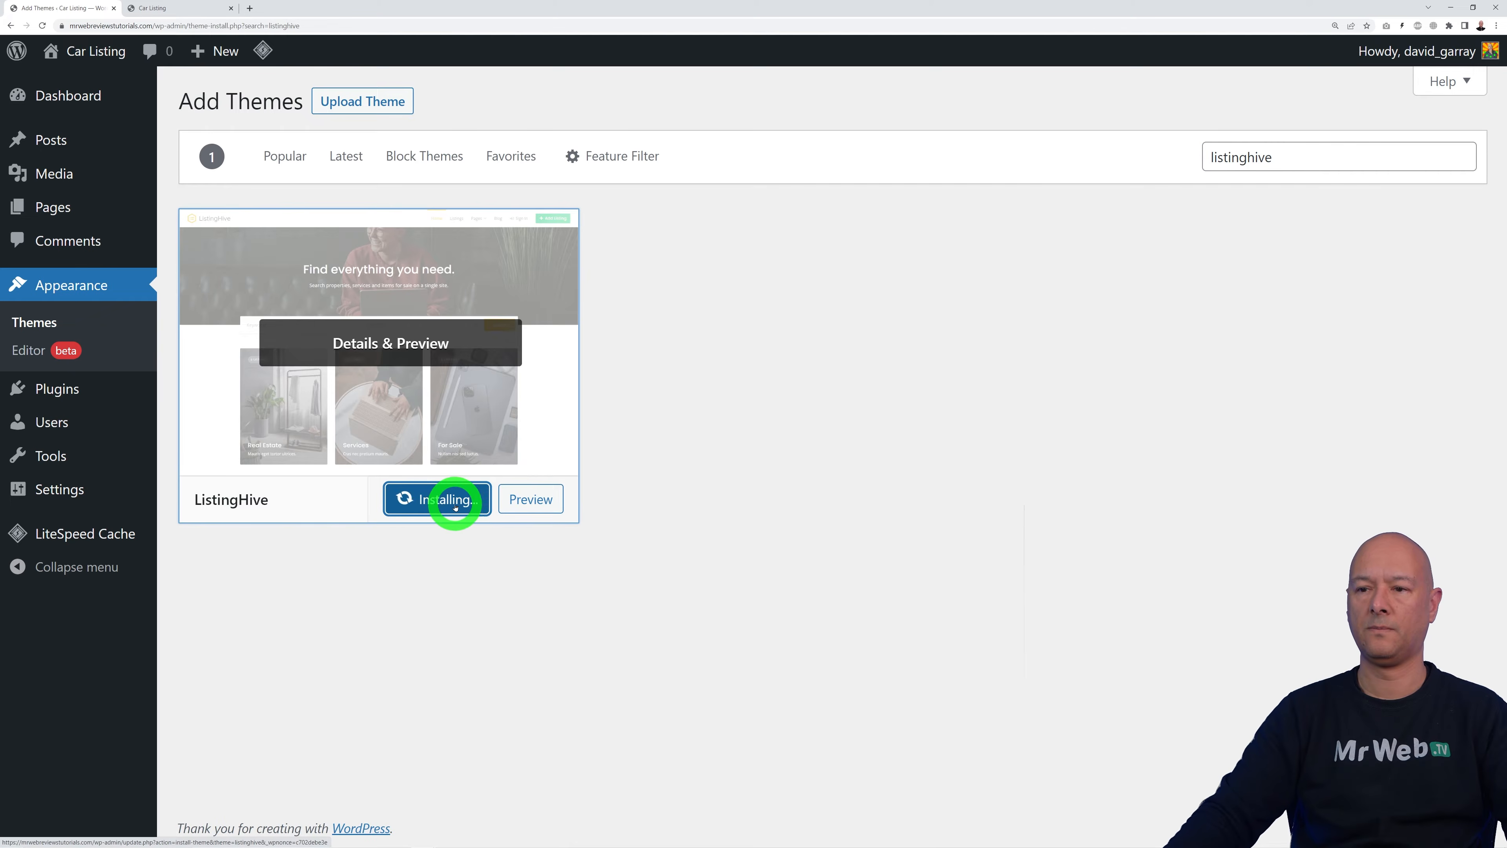
left_click(426, 499)
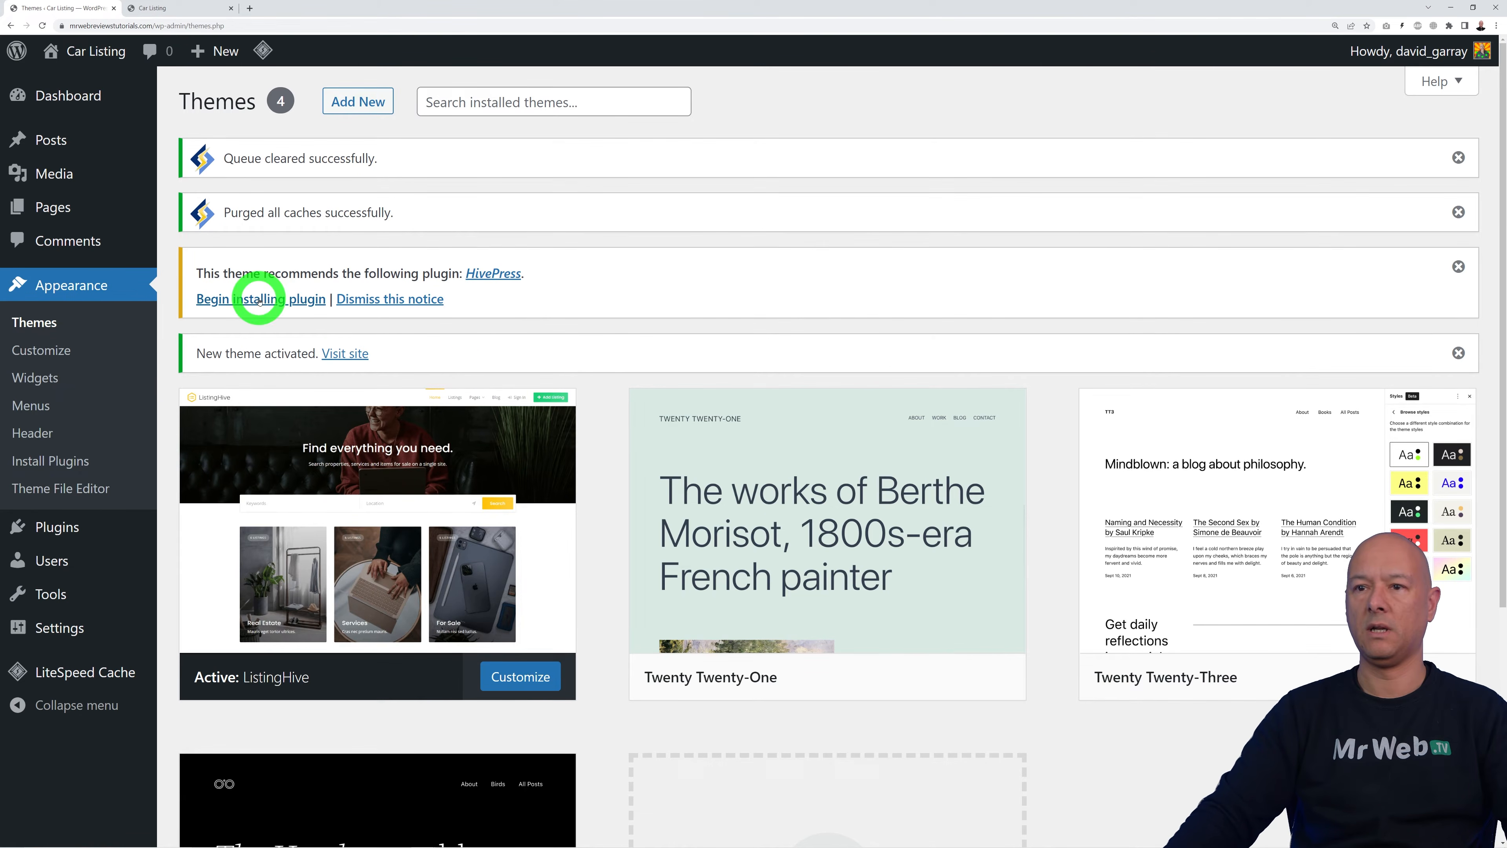
left_click(223, 297)
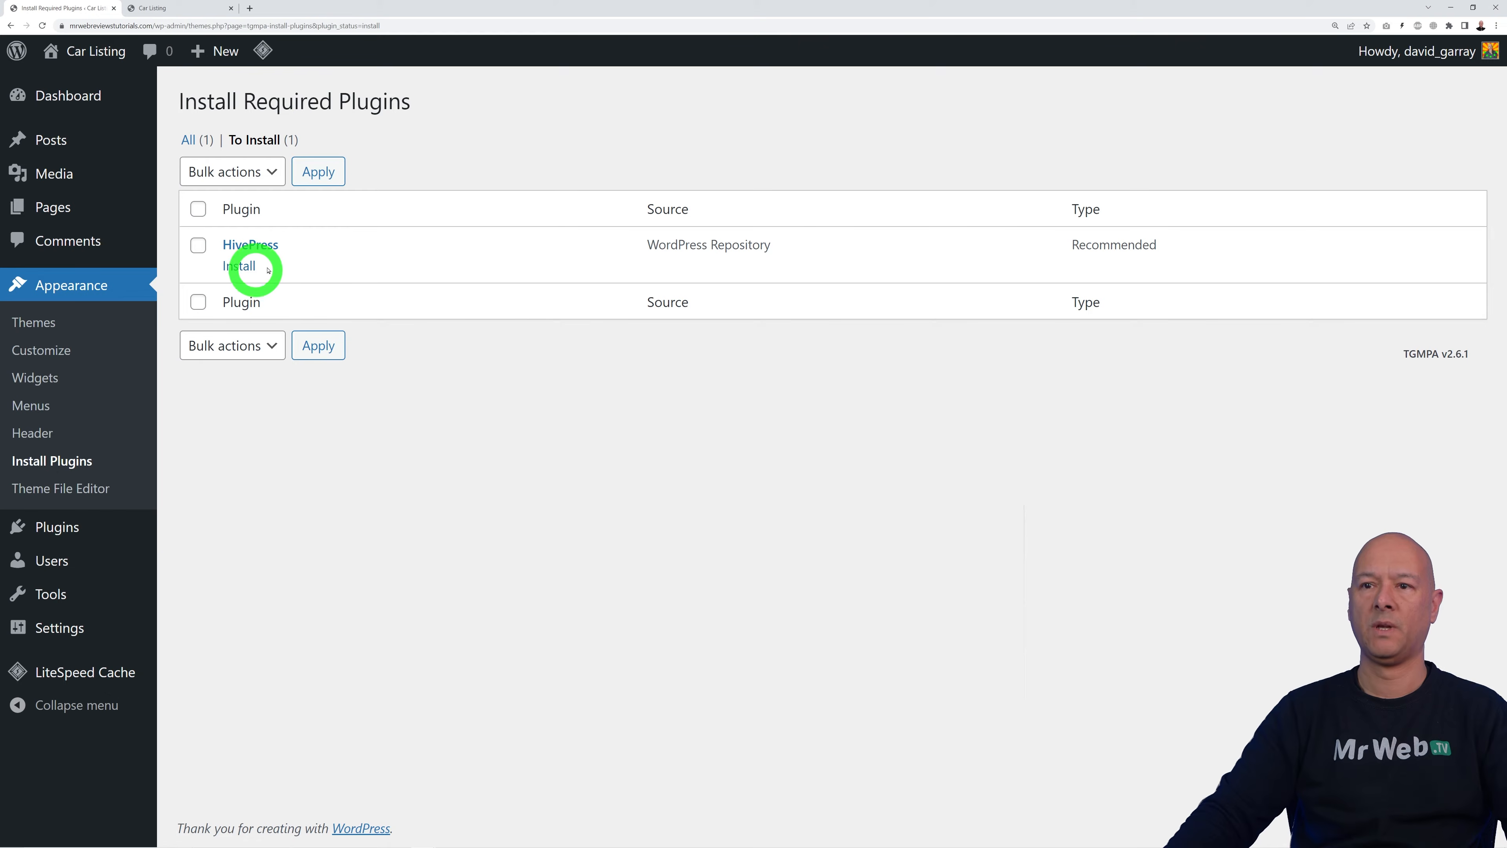
Step: Install and activate HivePress 1.6.14 from the required plugins installer, then go to the Dashboard
left_click(257, 274)
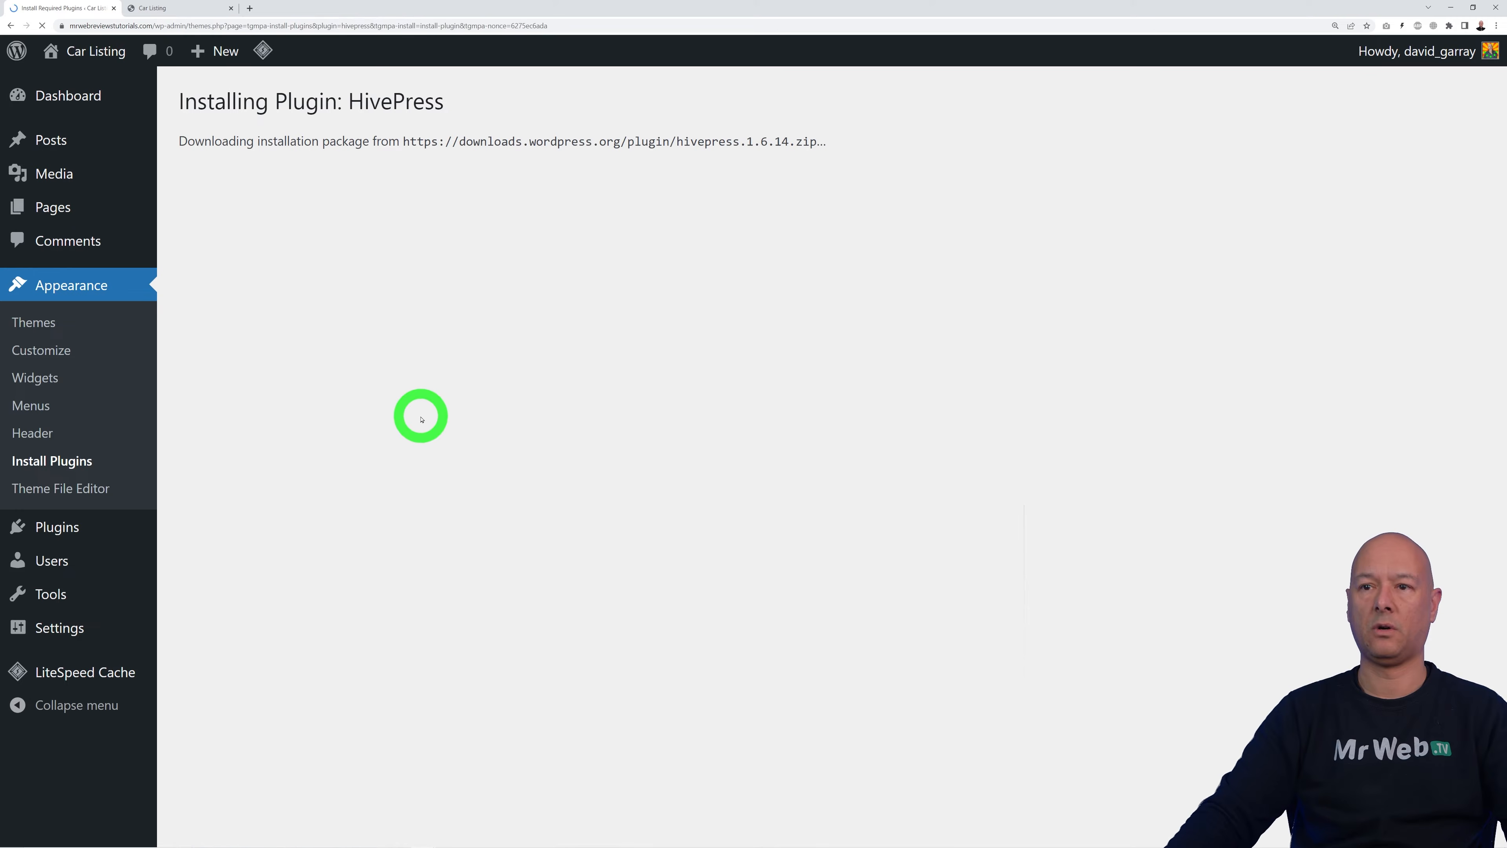
left_click(320, 274)
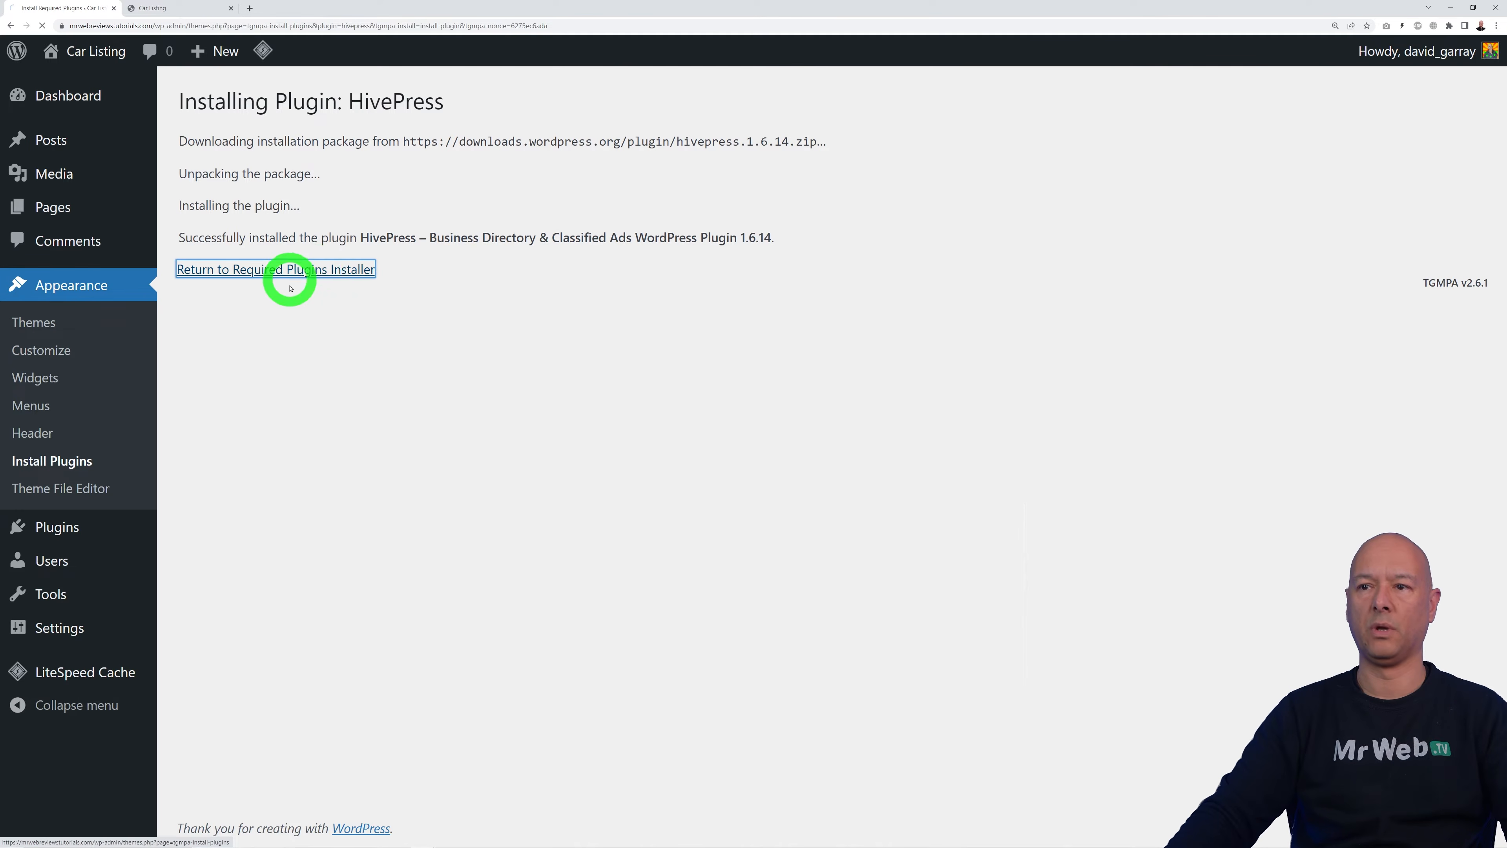
left_click(236, 325)
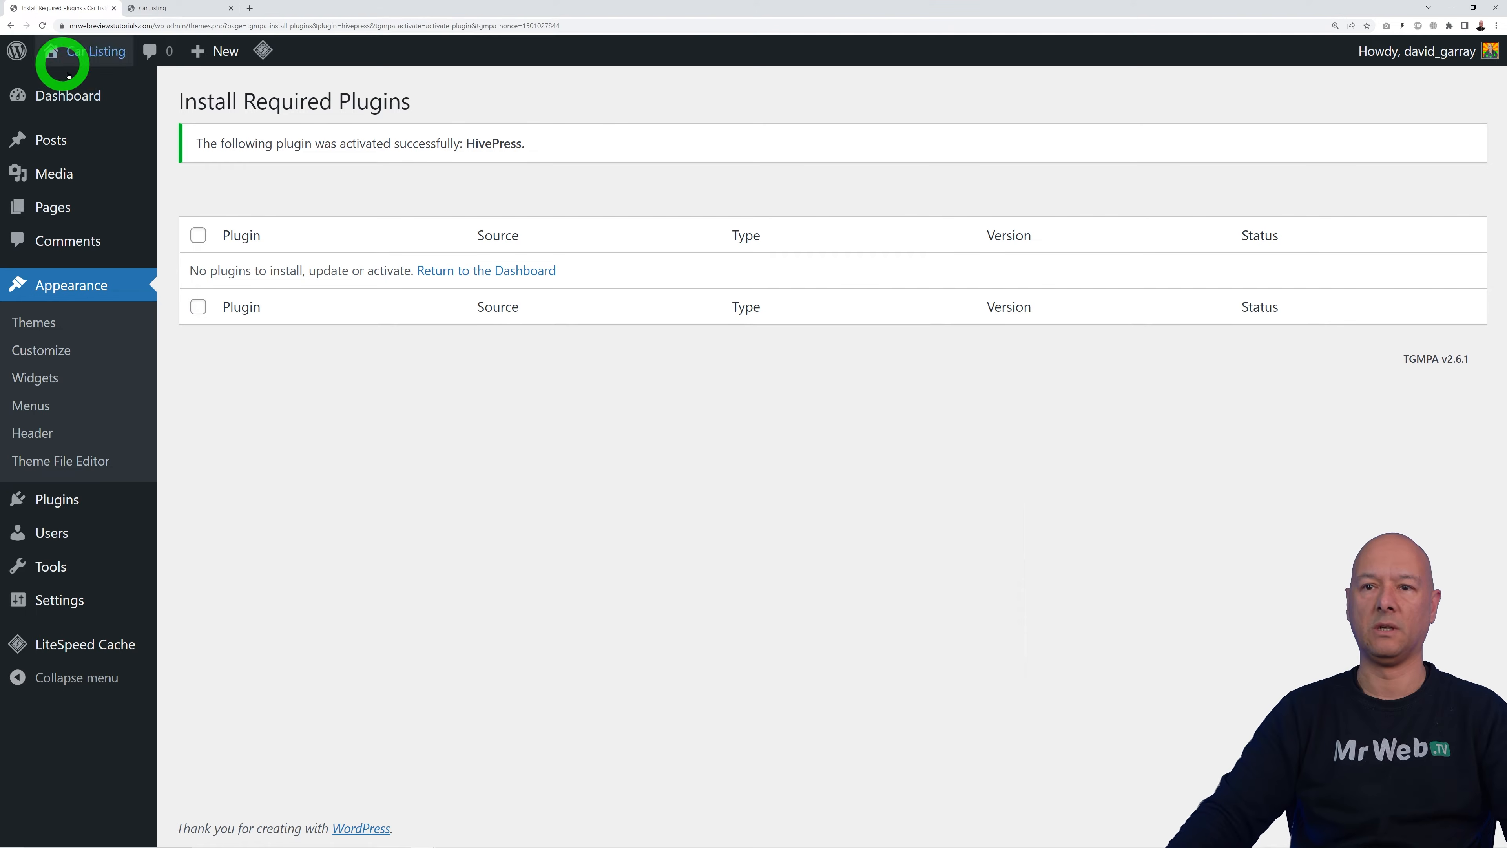
left_click(66, 95)
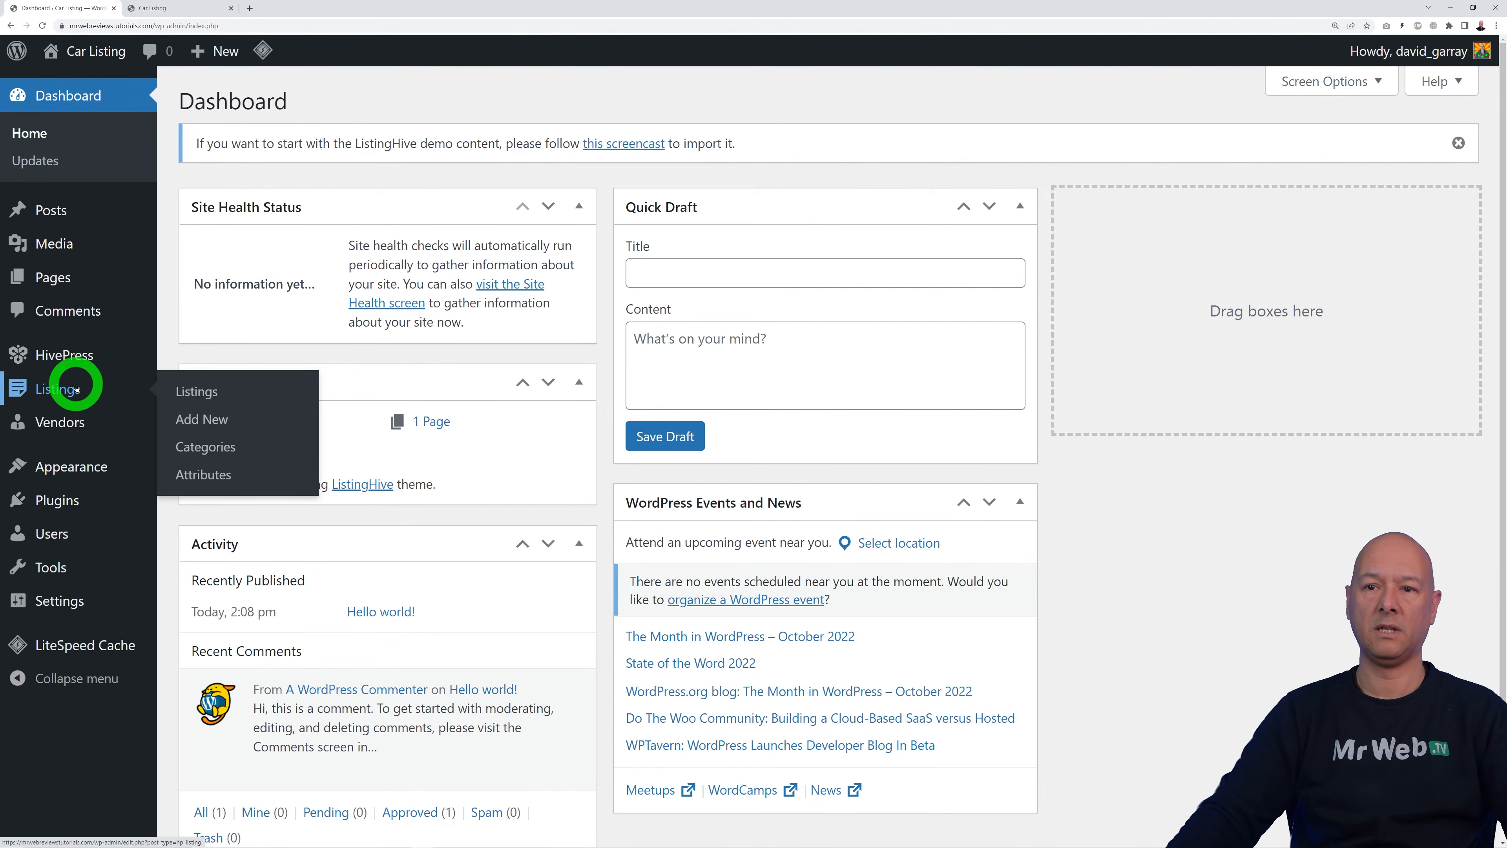
mouse_move(67, 416)
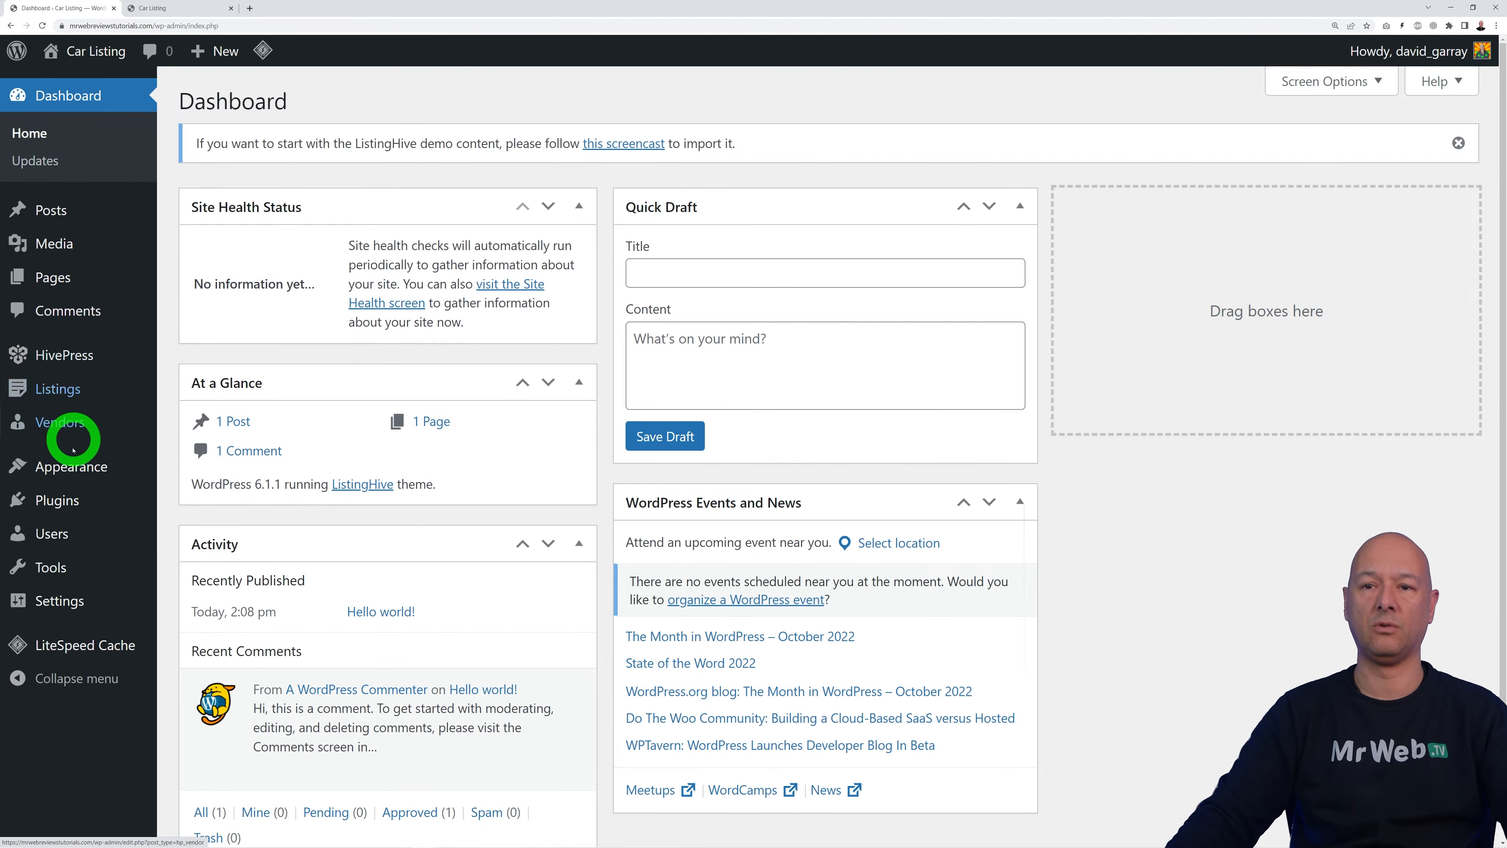
left_click(186, 7)
left_click(42, 26)
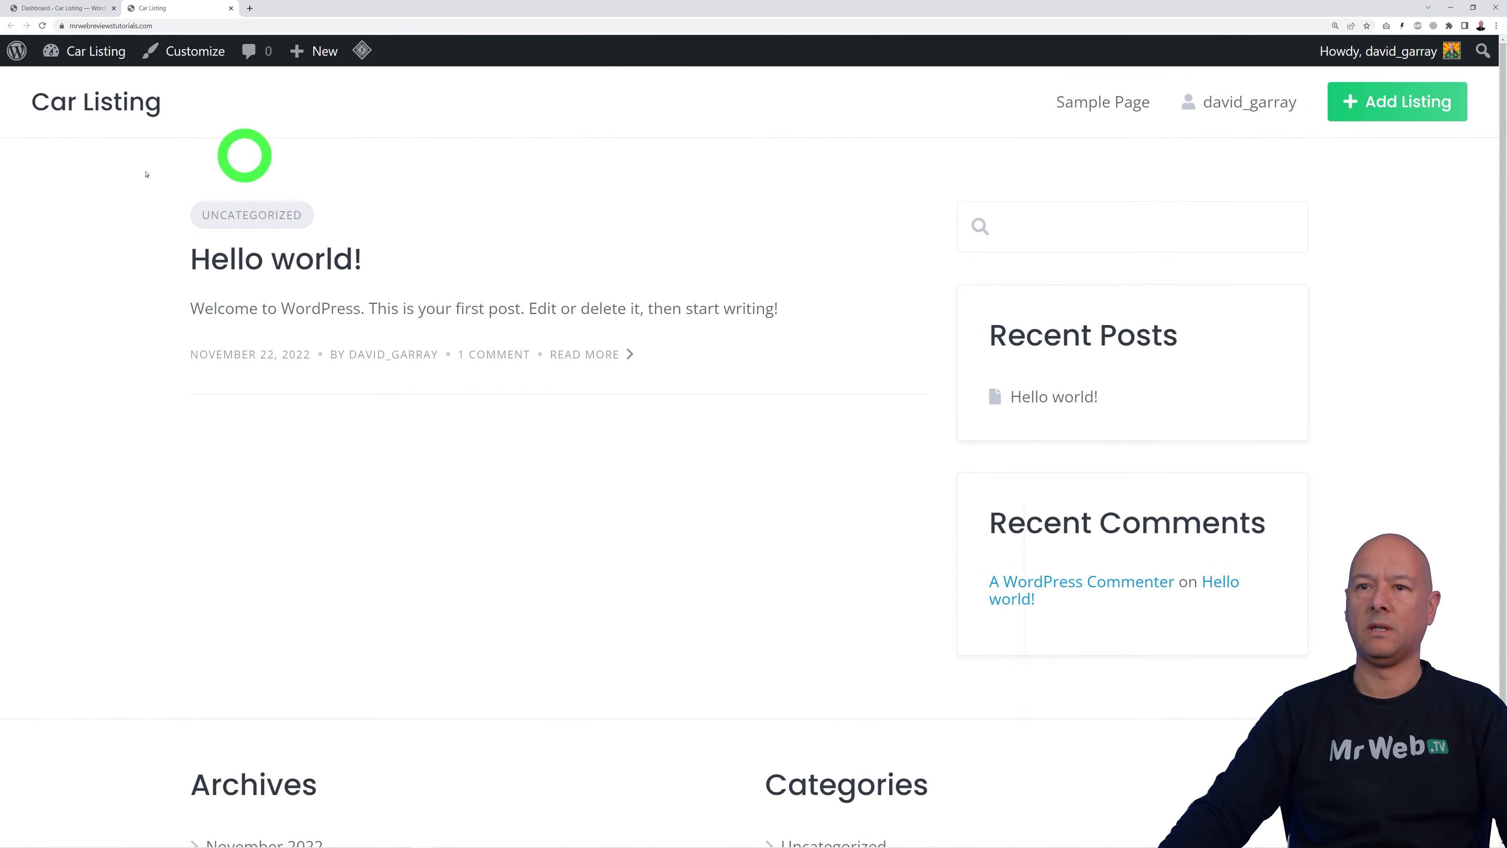
scroll(764, 578, "down", 2)
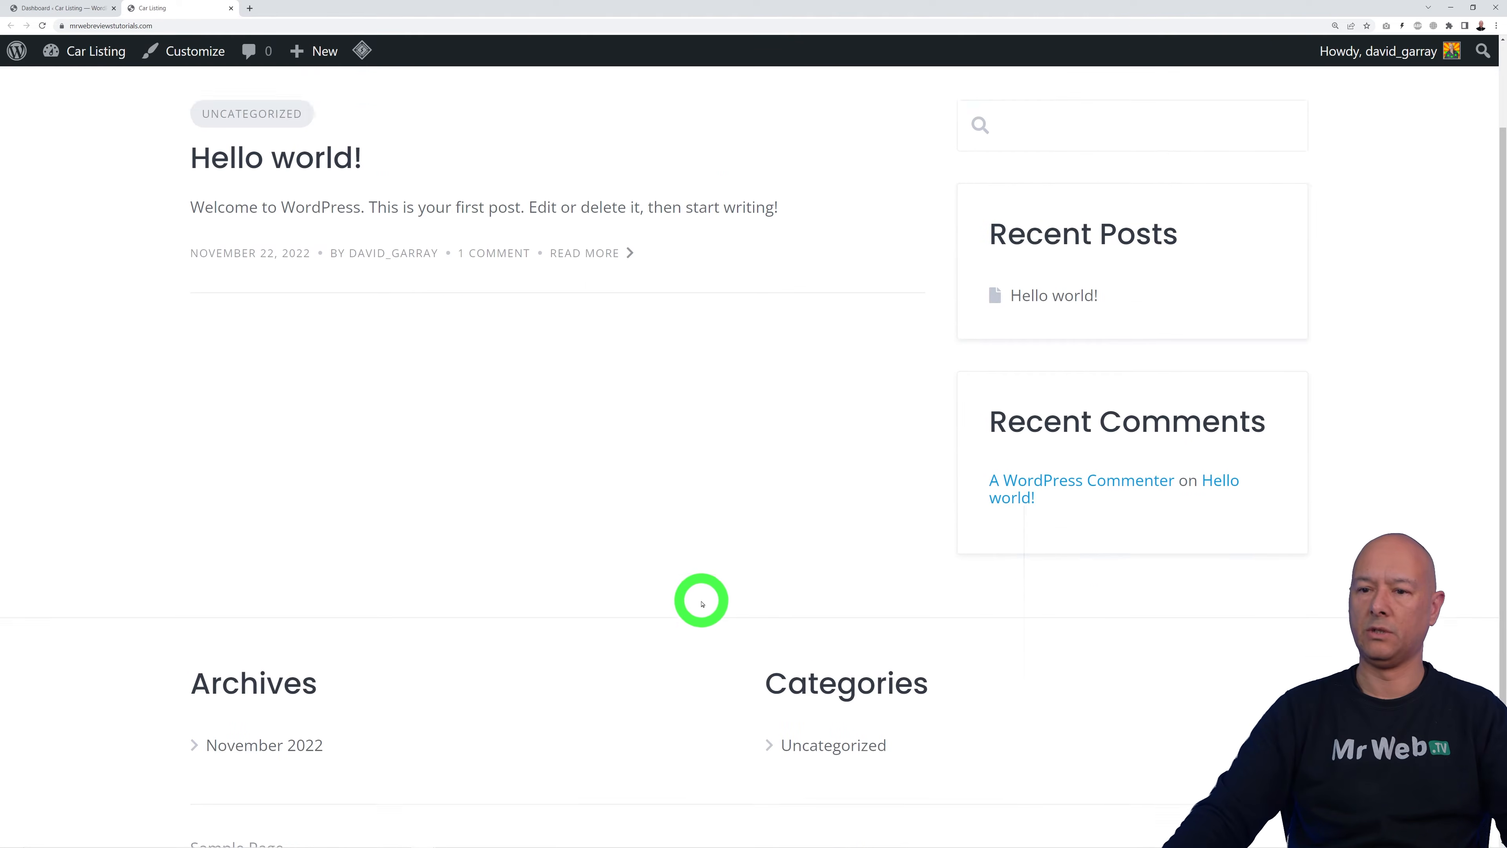
scroll(702, 603, "up", 2)
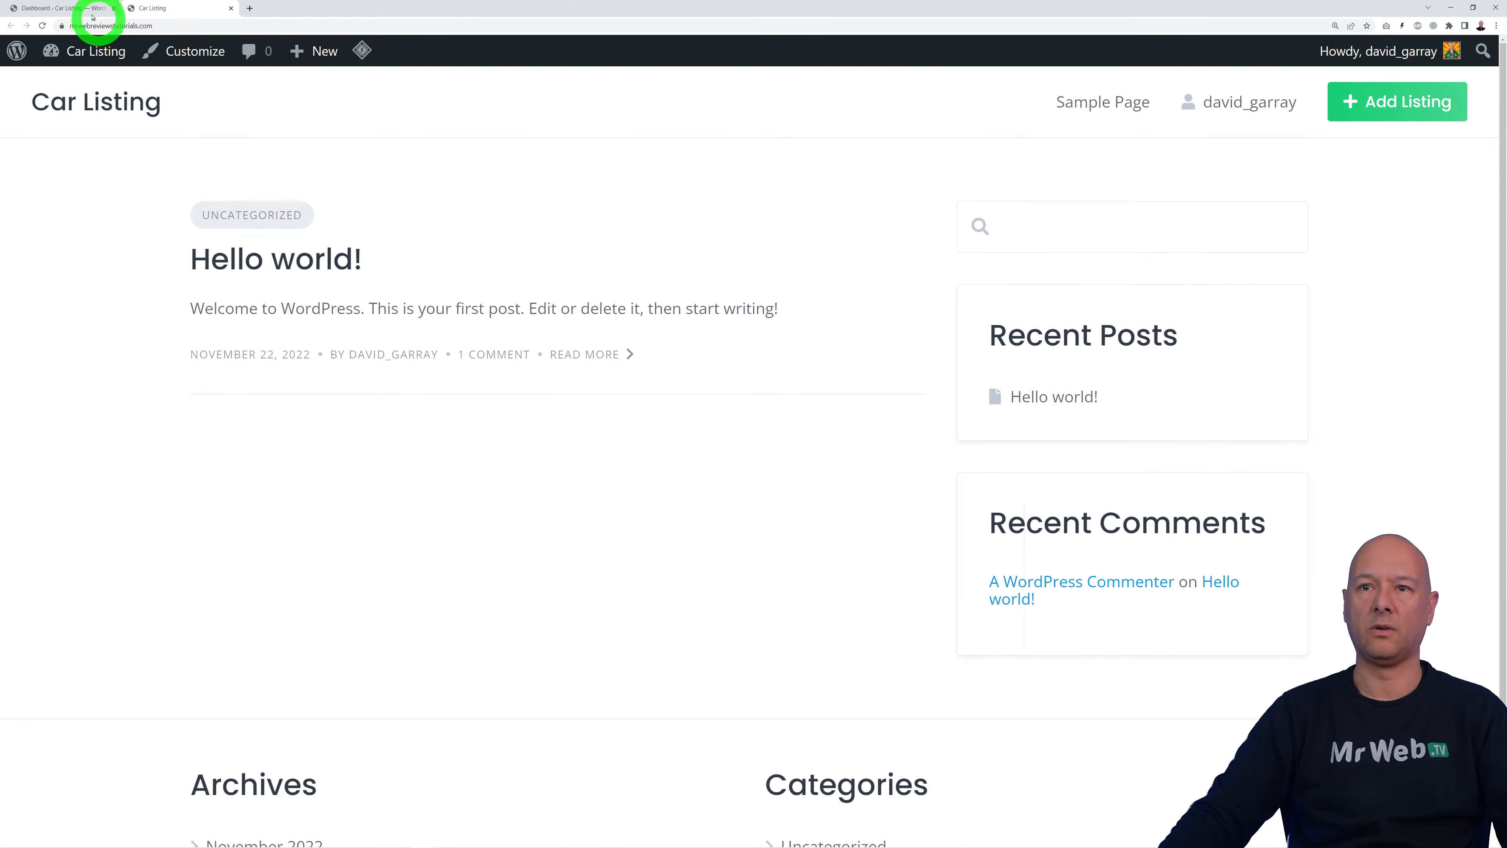
left_click(69, 10)
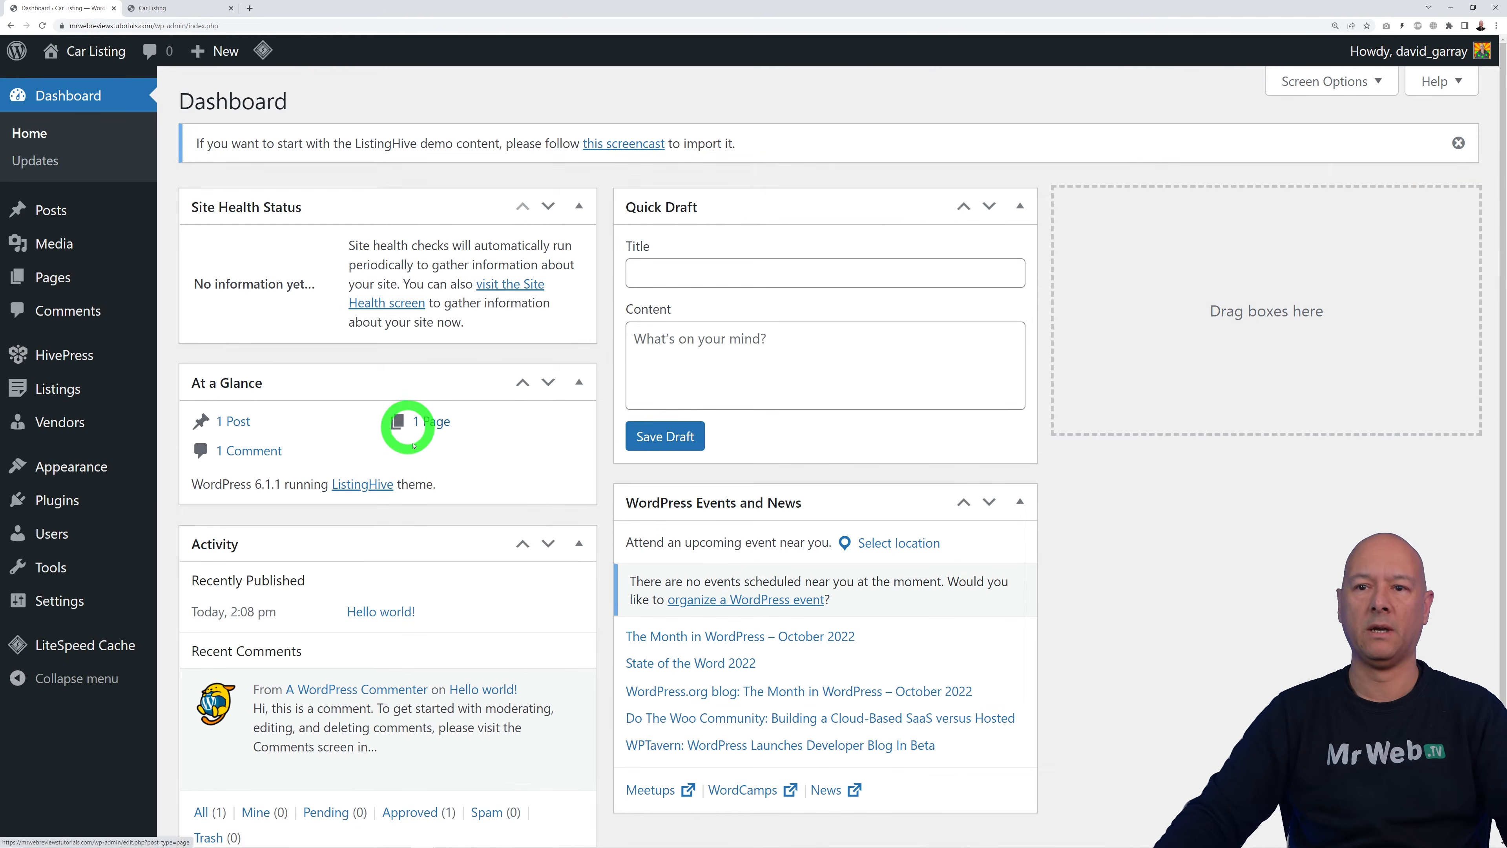
mouse_move(61, 504)
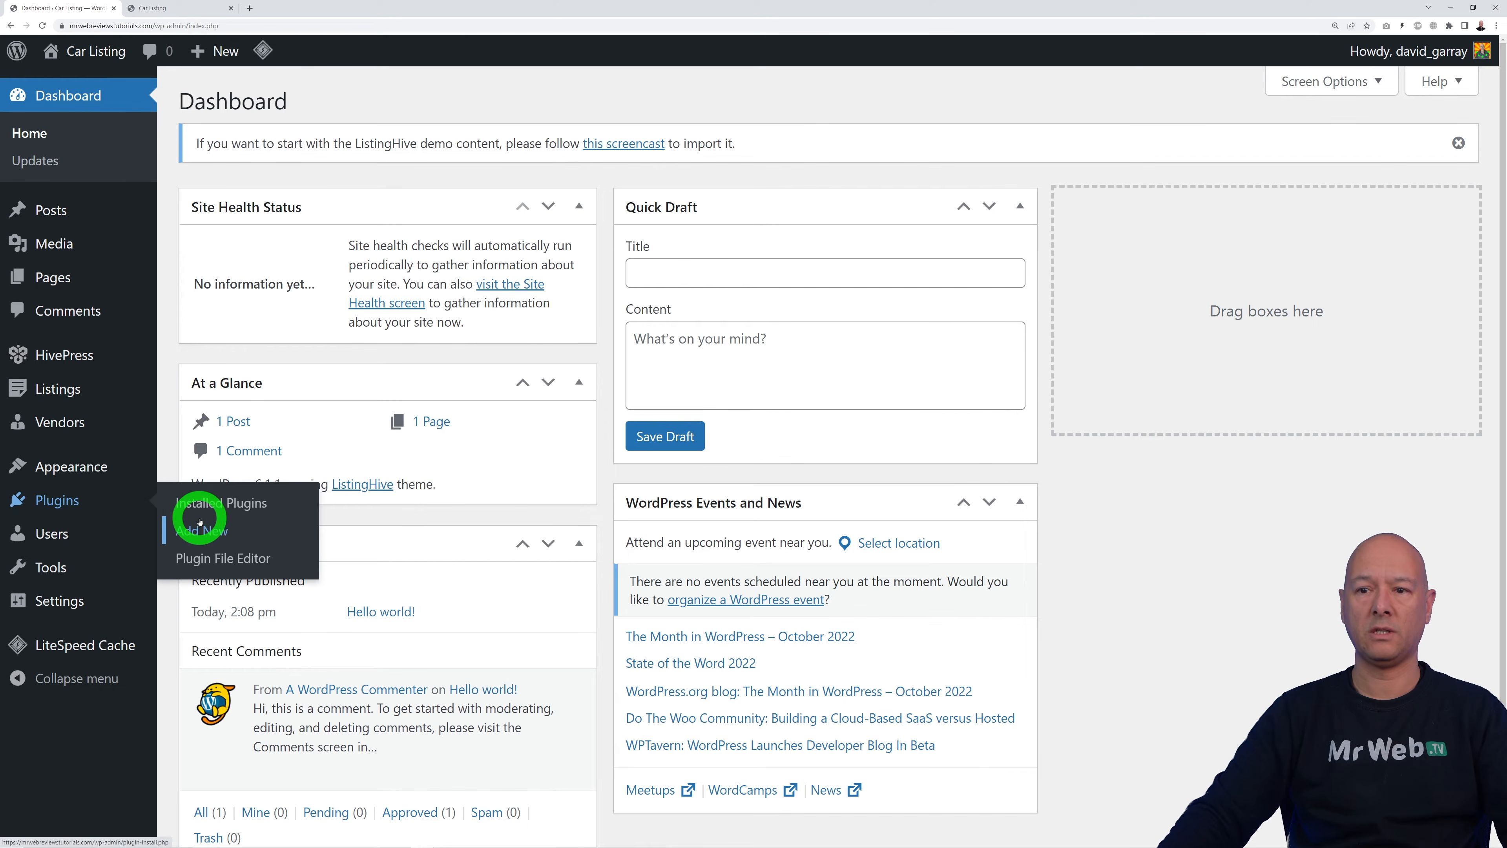
Step: Search the plugin directory for 'one click' and install and activate One Click Demo Import
left_click(203, 530)
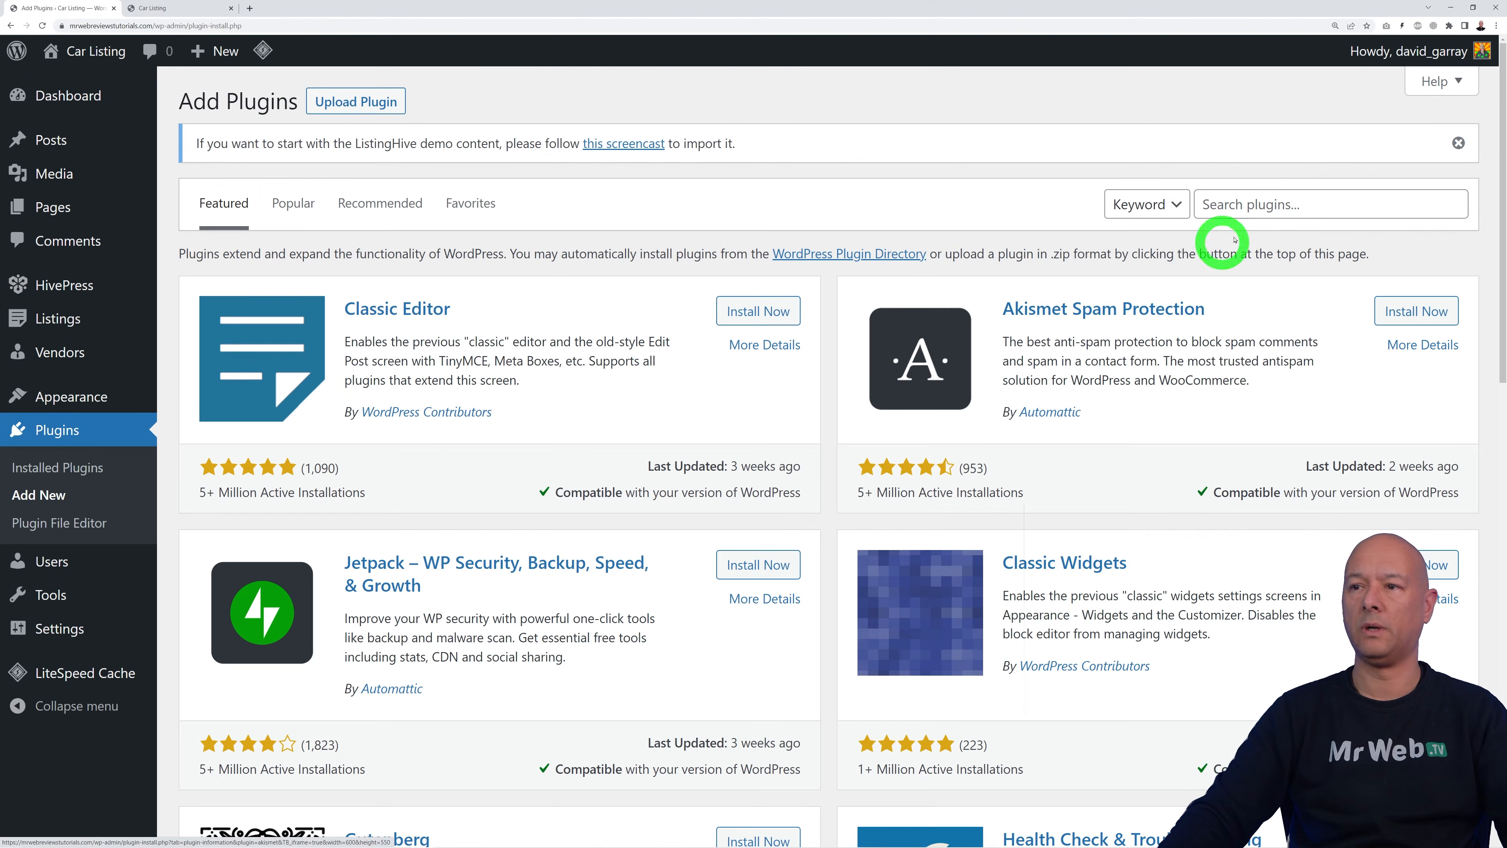
left_click(1257, 204)
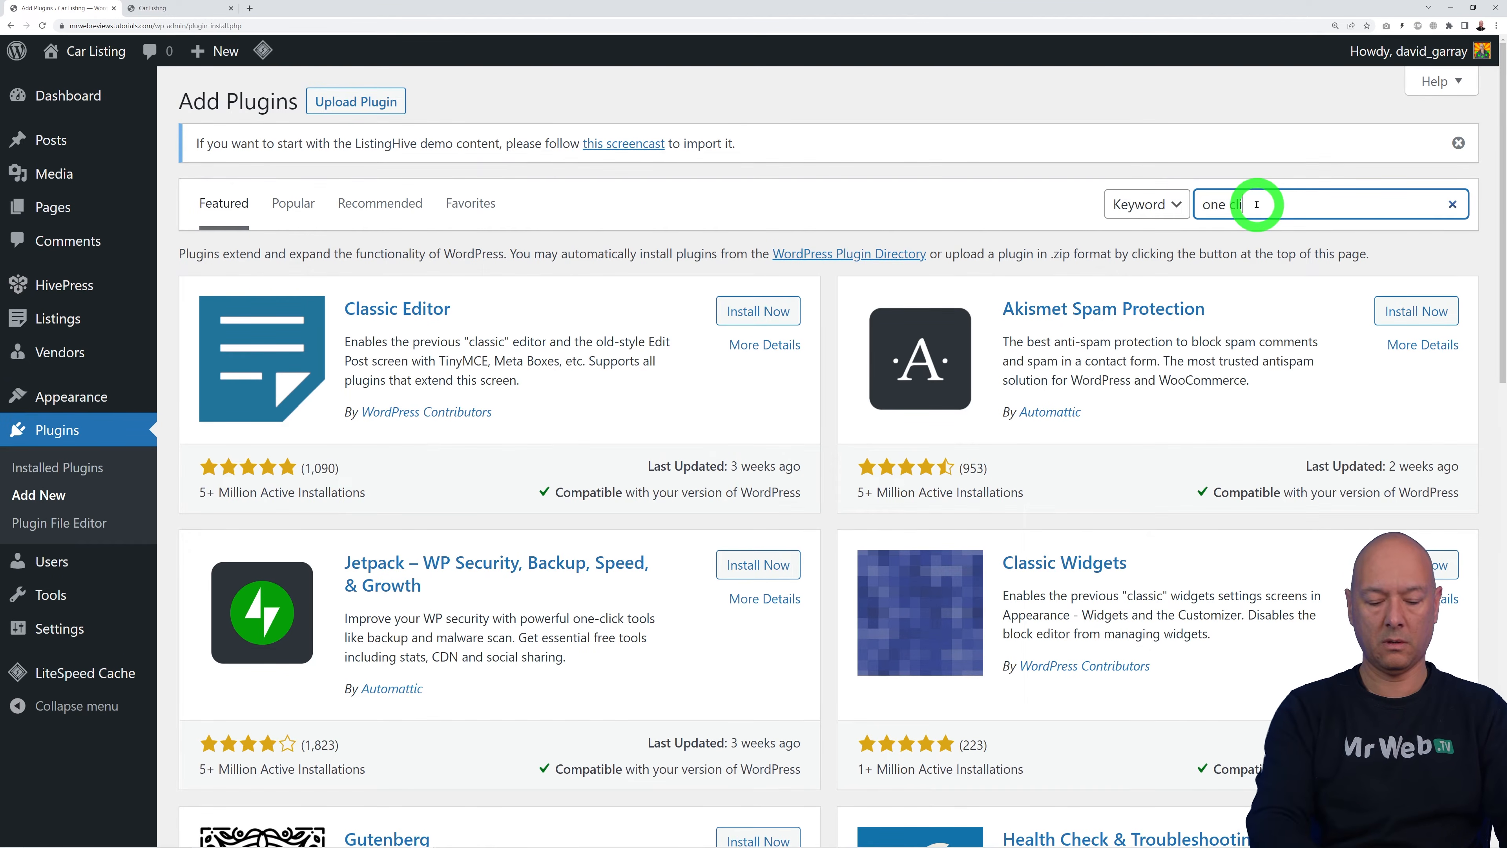
type("one click")
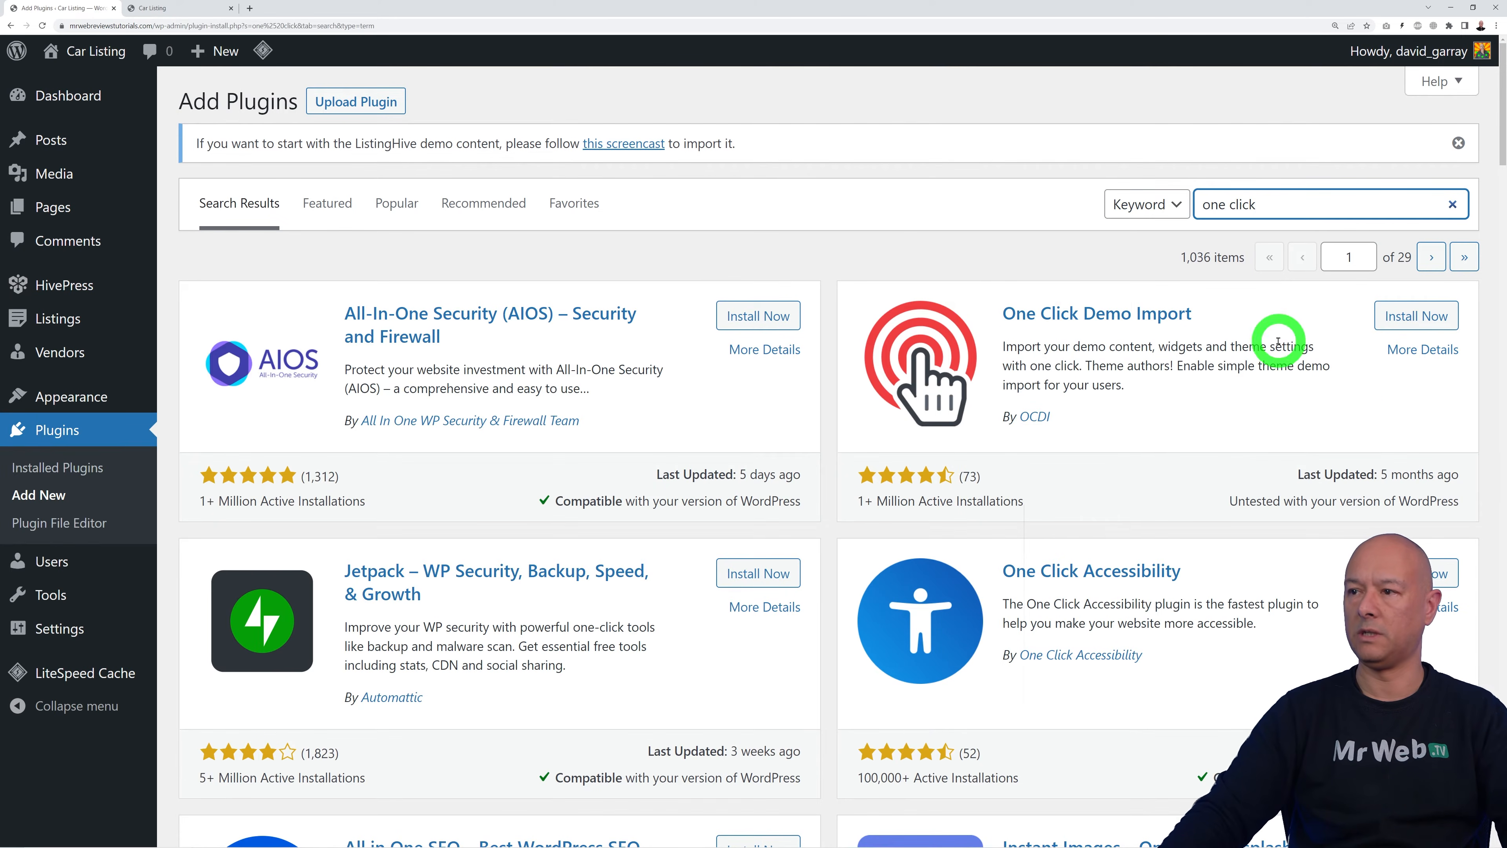
left_click(1442, 319)
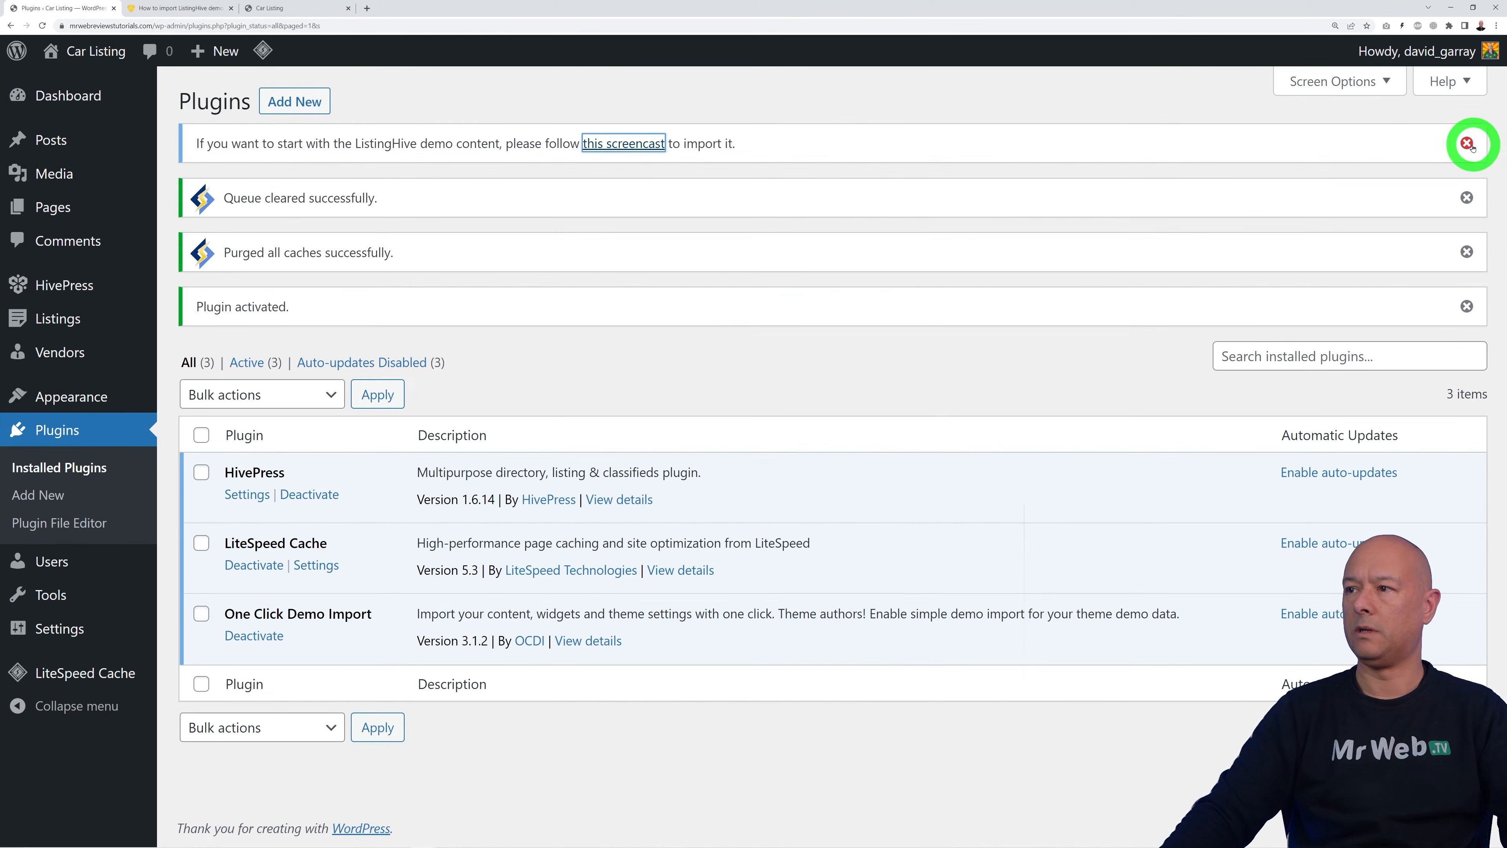
Step: Dismiss the ListingHive demo, queue-cleared, caches-purged and plugin-activated notices
left_click(1467, 142)
left_click(1468, 145)
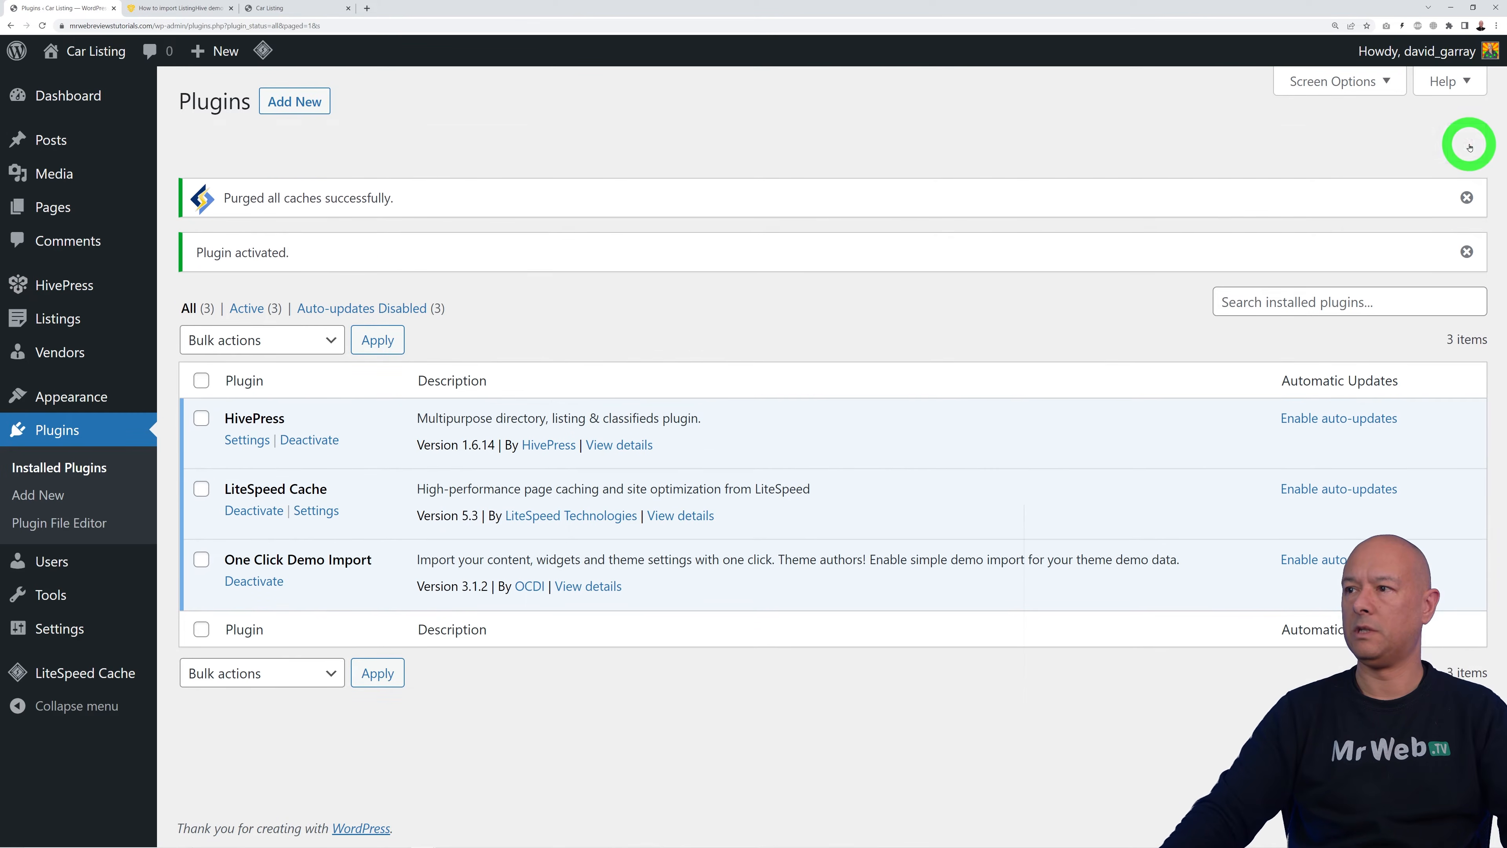
left_click(1467, 142)
left_click(1467, 143)
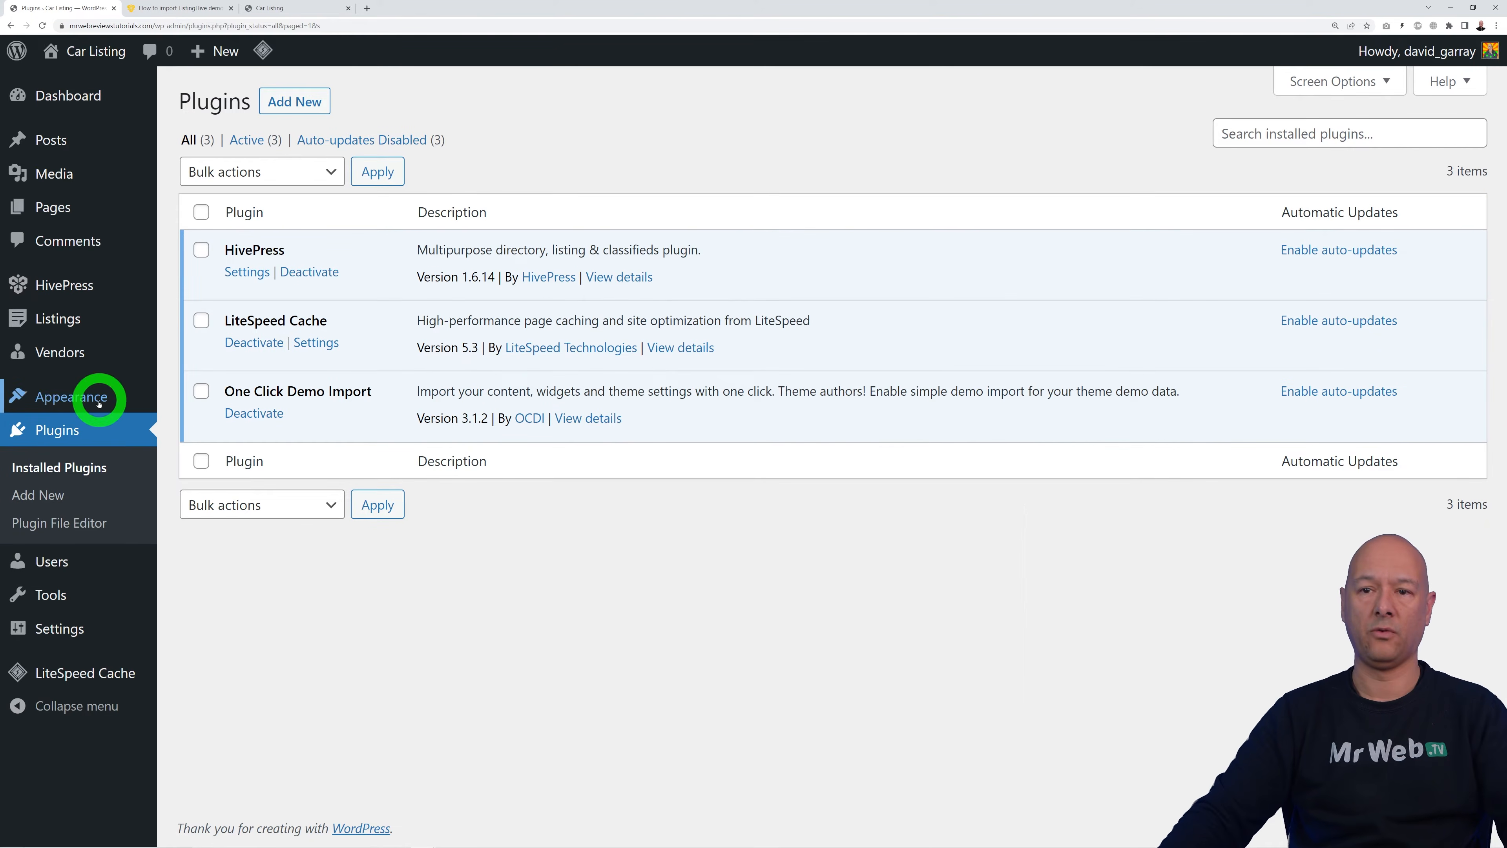
mouse_move(98, 396)
Step: Open Import Demo Data and save the ListingHive demo content zip to Downloads from the HivePress help article
left_click(249, 538)
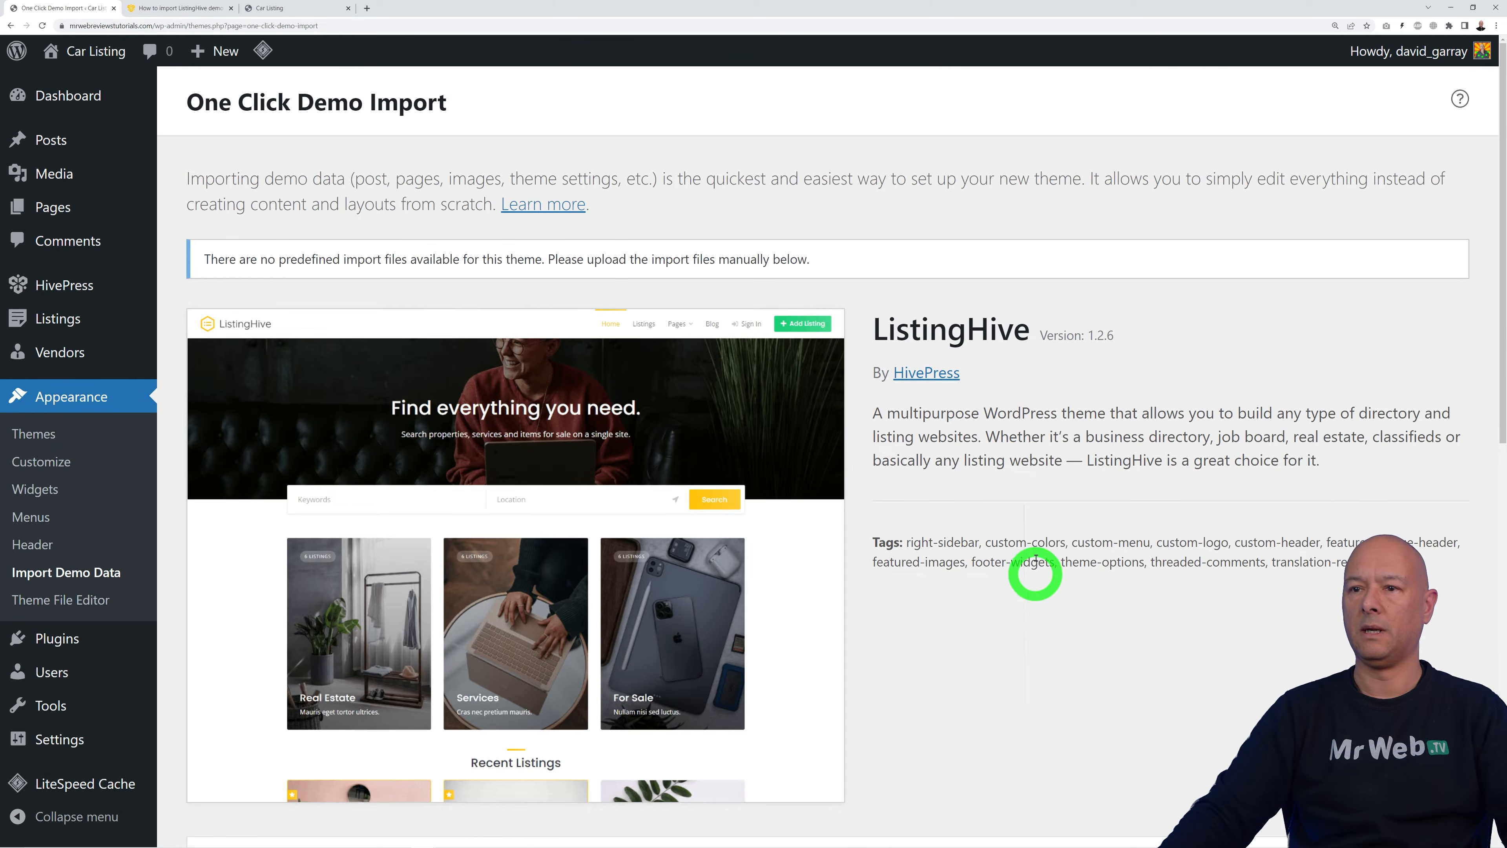
scroll(652, 535, "down", 10)
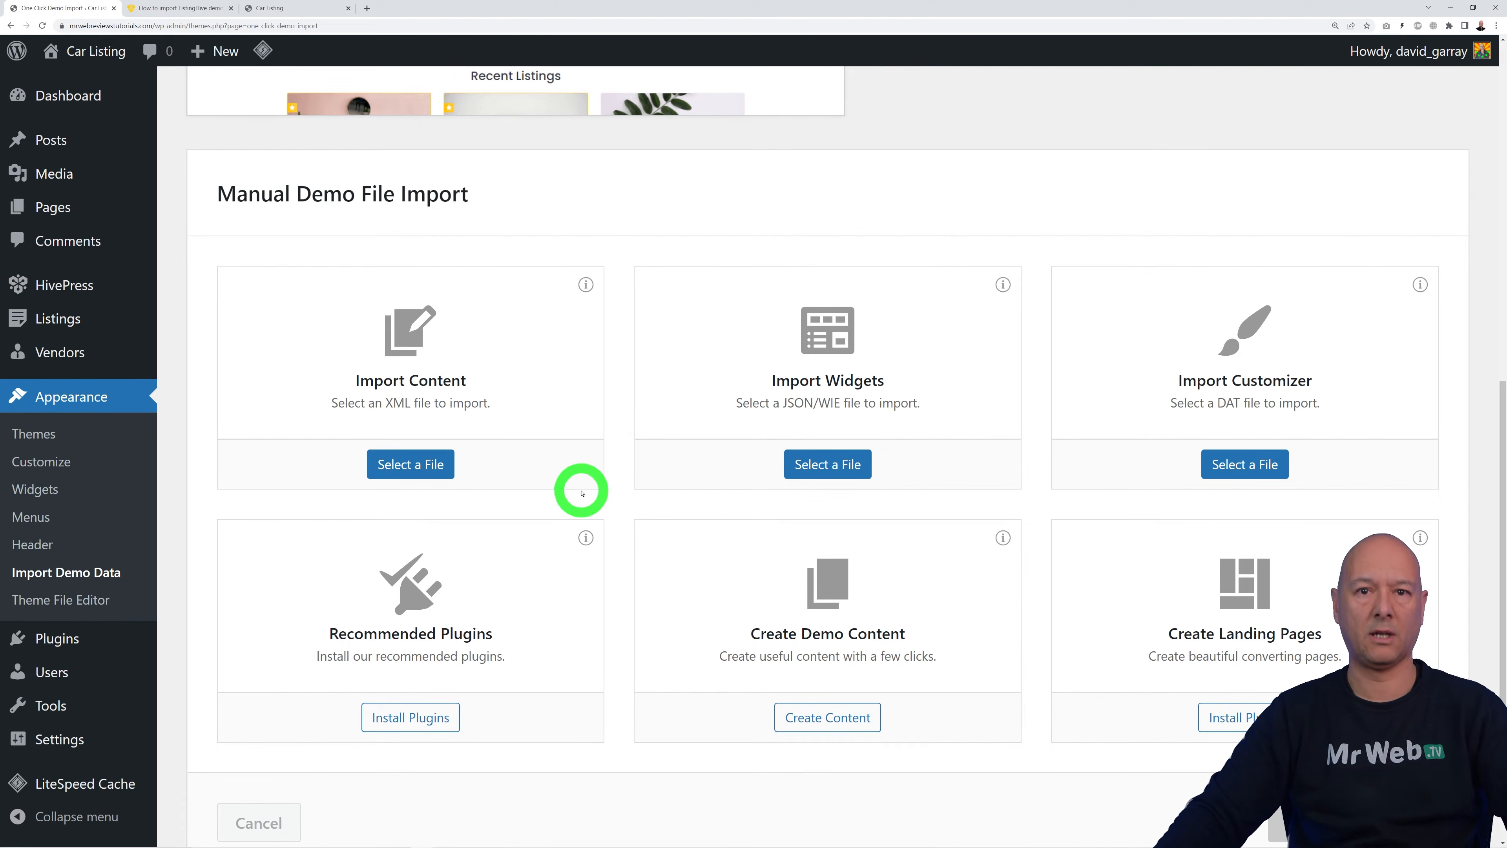
left_click(180, 9)
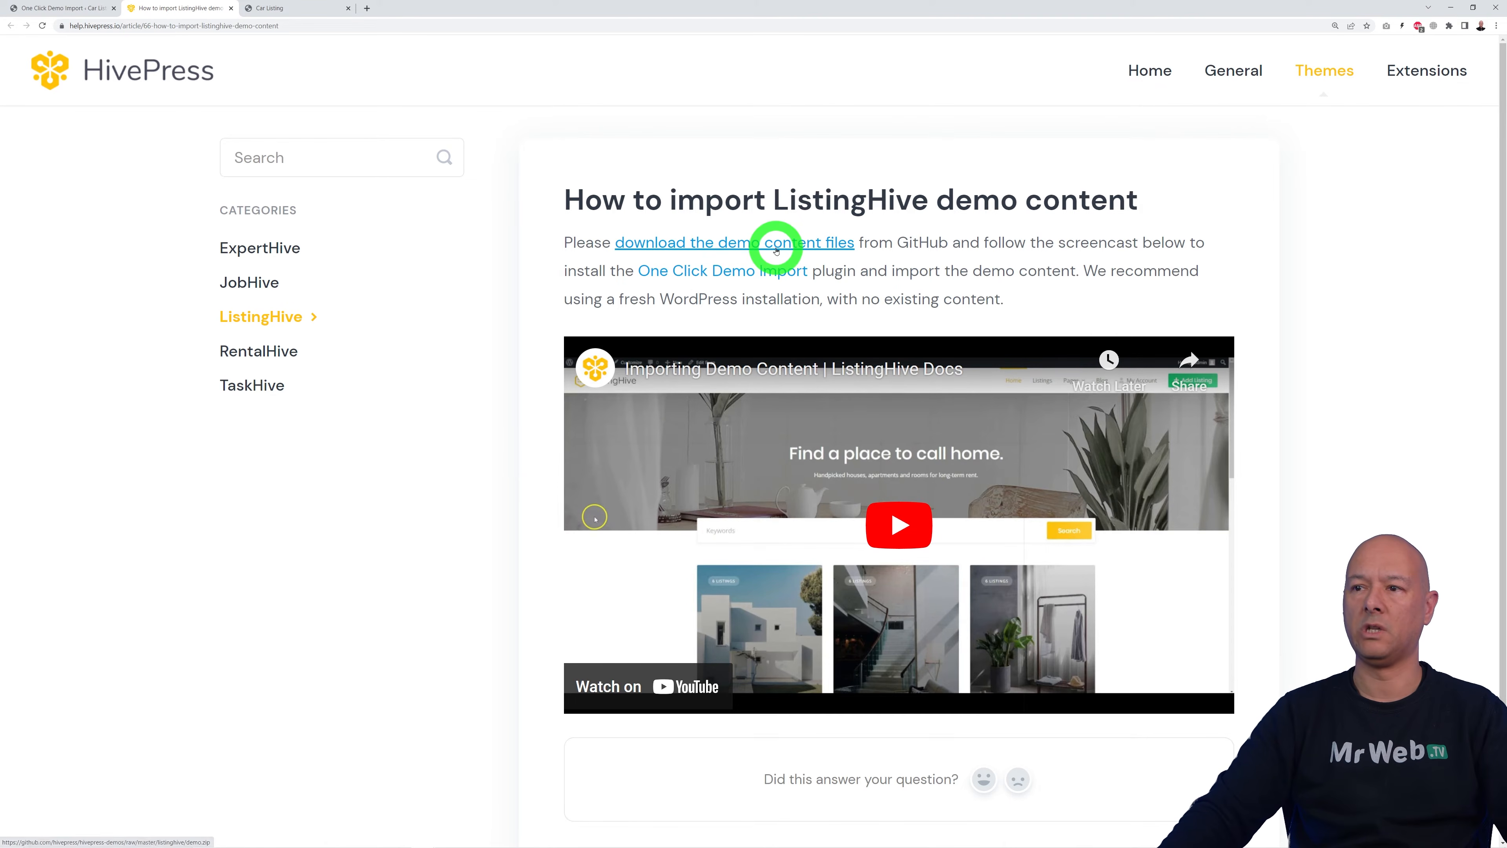
left_click(764, 249)
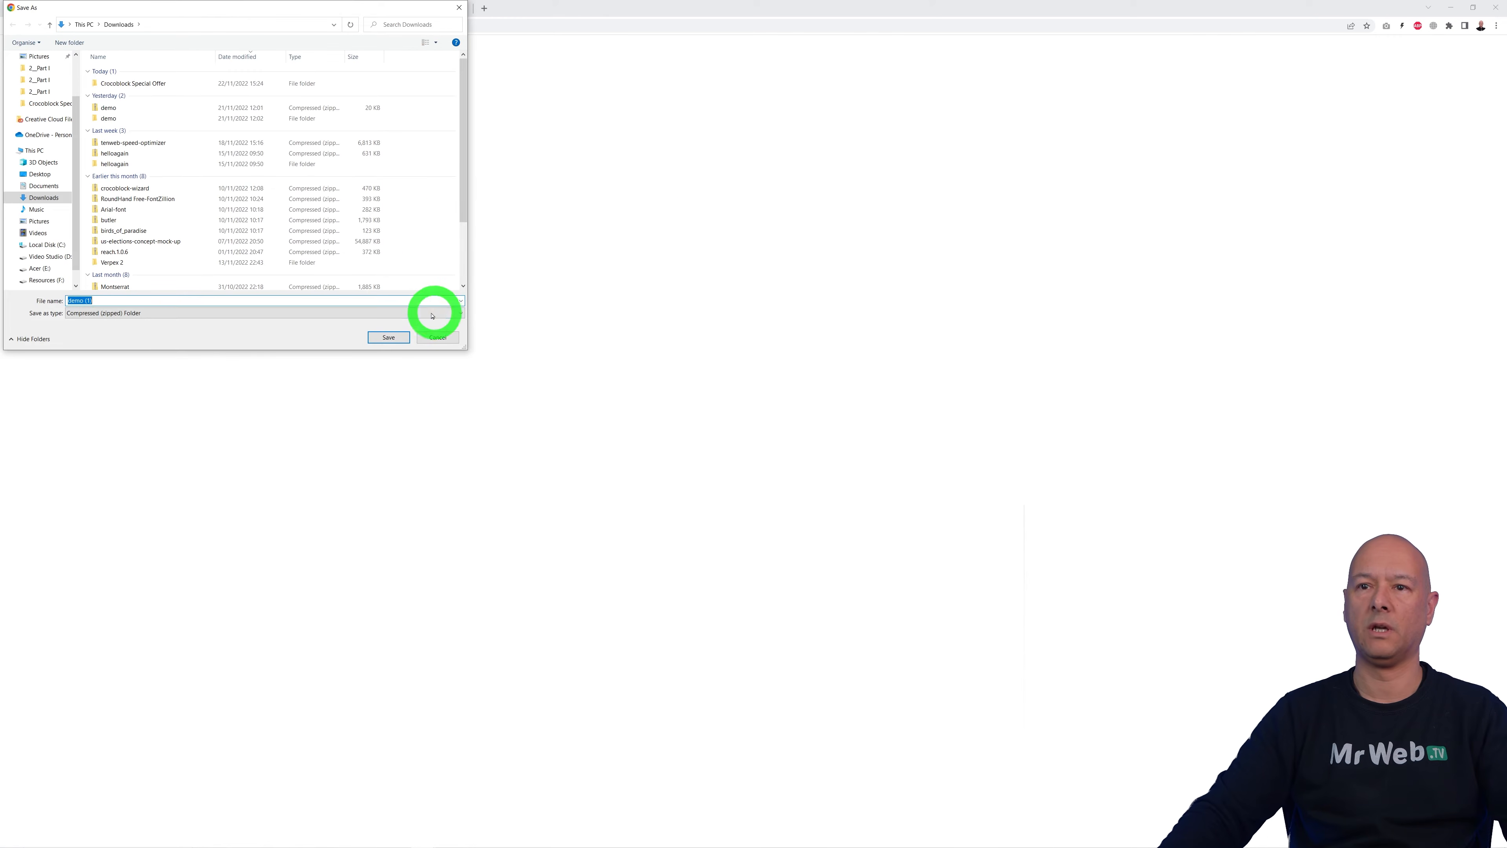
left_click(388, 337)
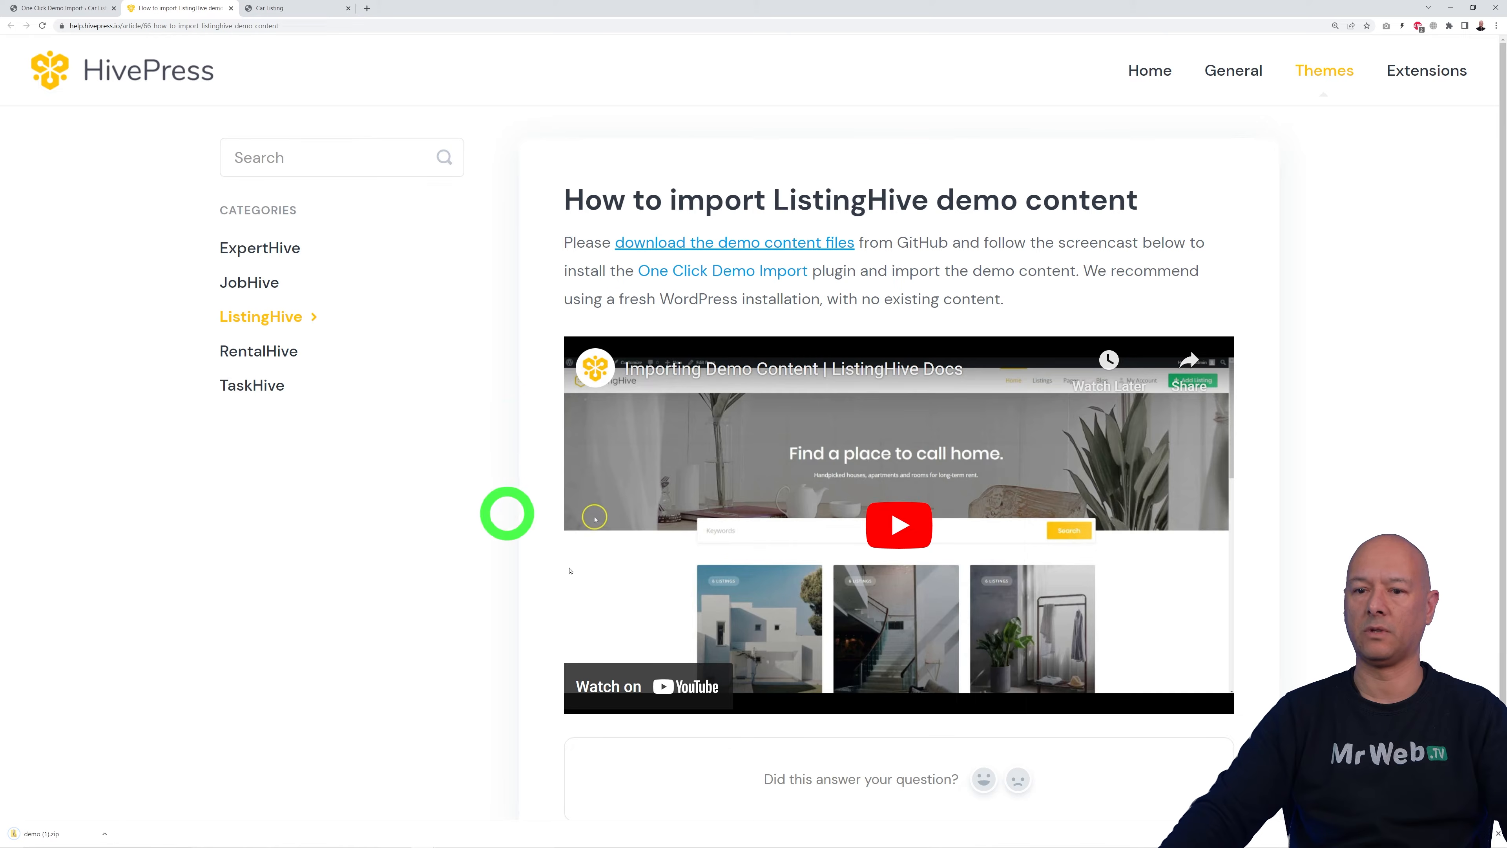
left_click(231, 8)
left_click(57, 9)
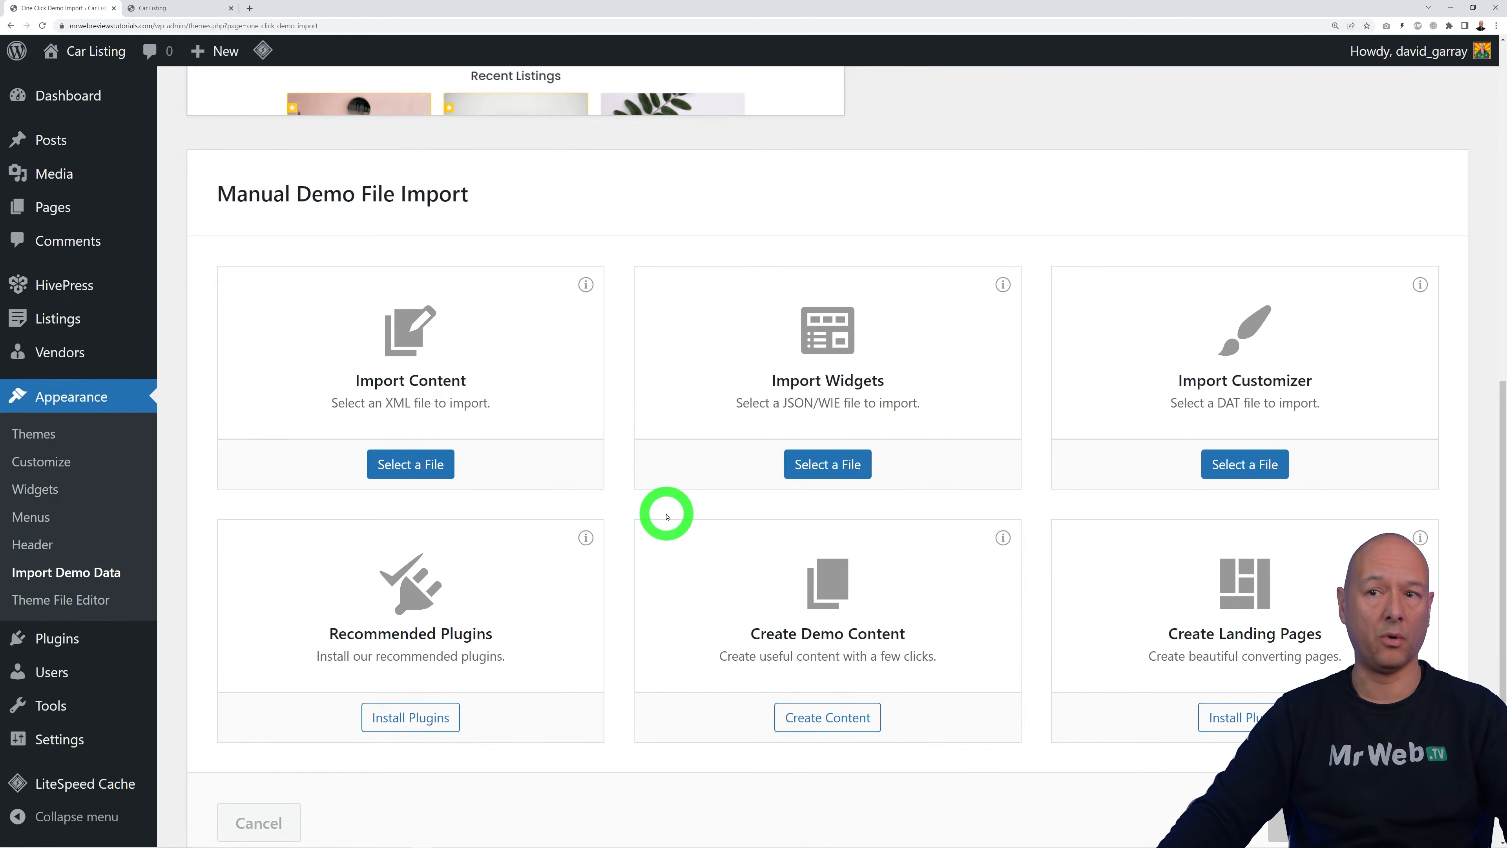
Step: Select Downloads > demo > content.xml as the import content file and run Continue & Import
left_click(414, 466)
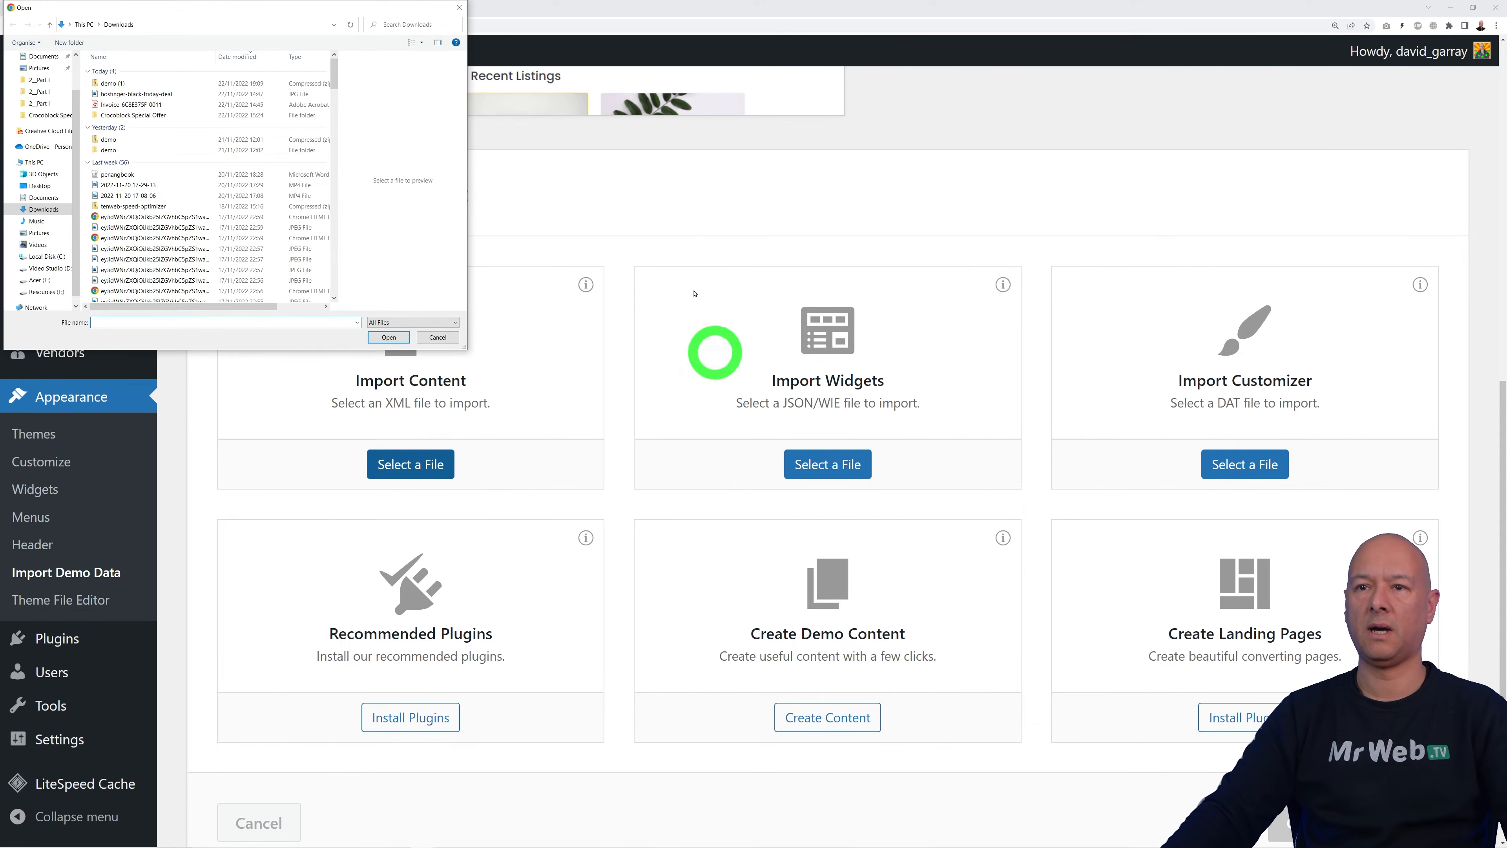
double_click(108, 150)
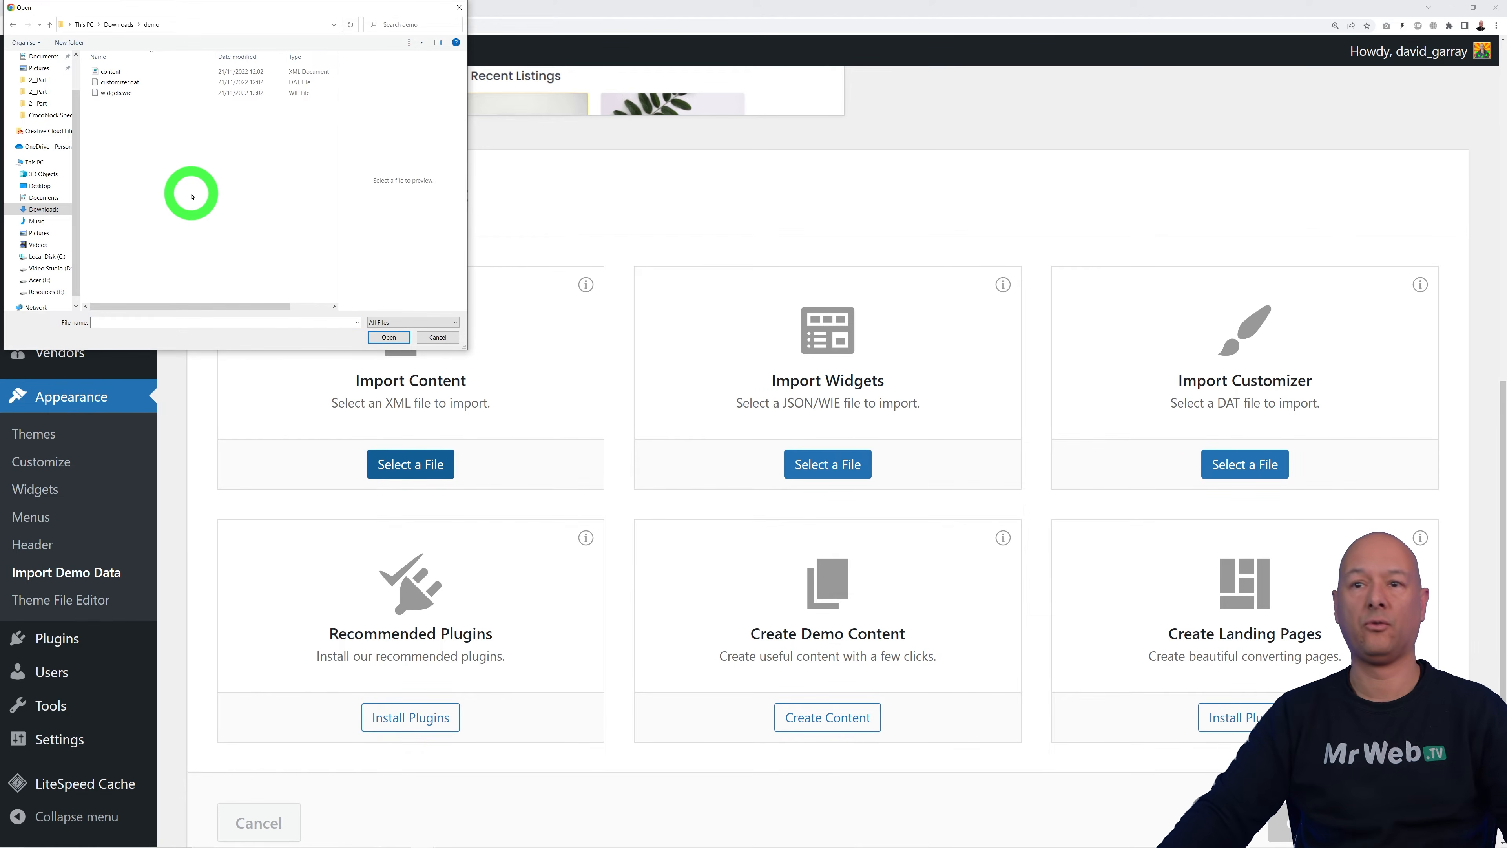
left_click(112, 71)
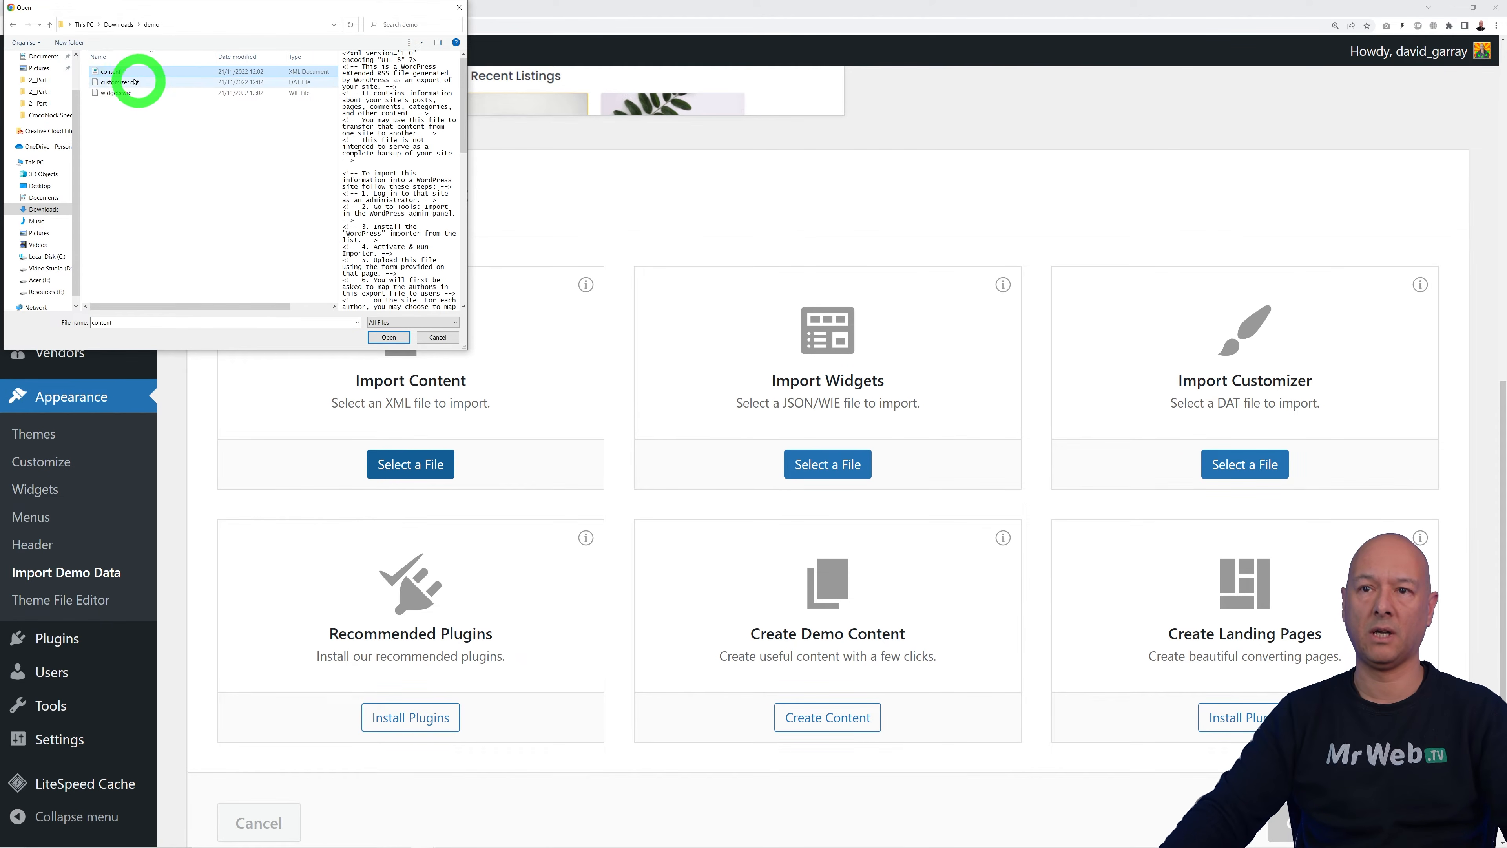
left_click(390, 336)
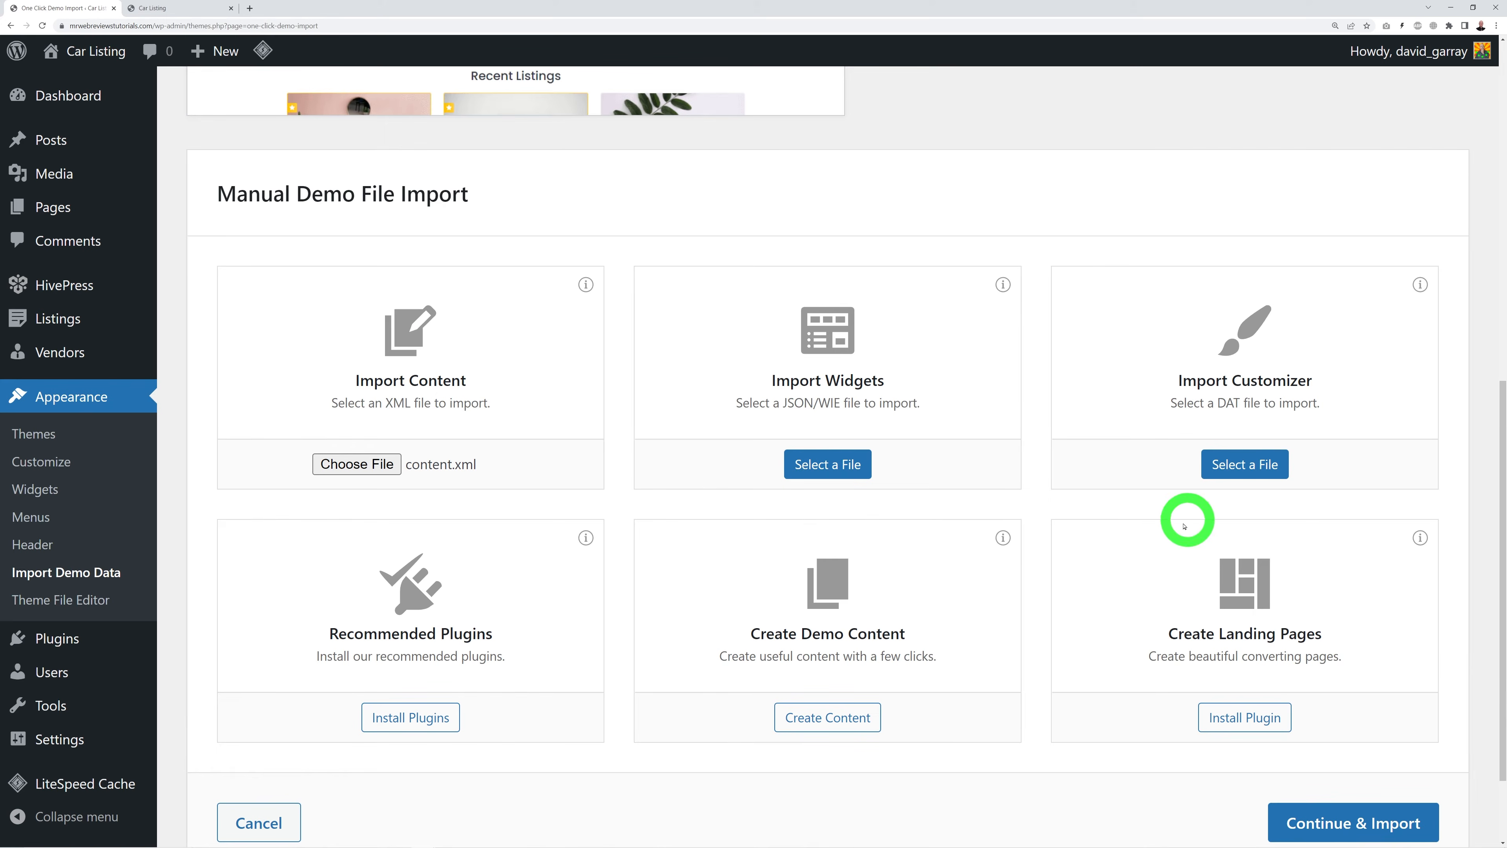
scroll(1391, 683, "down", 2)
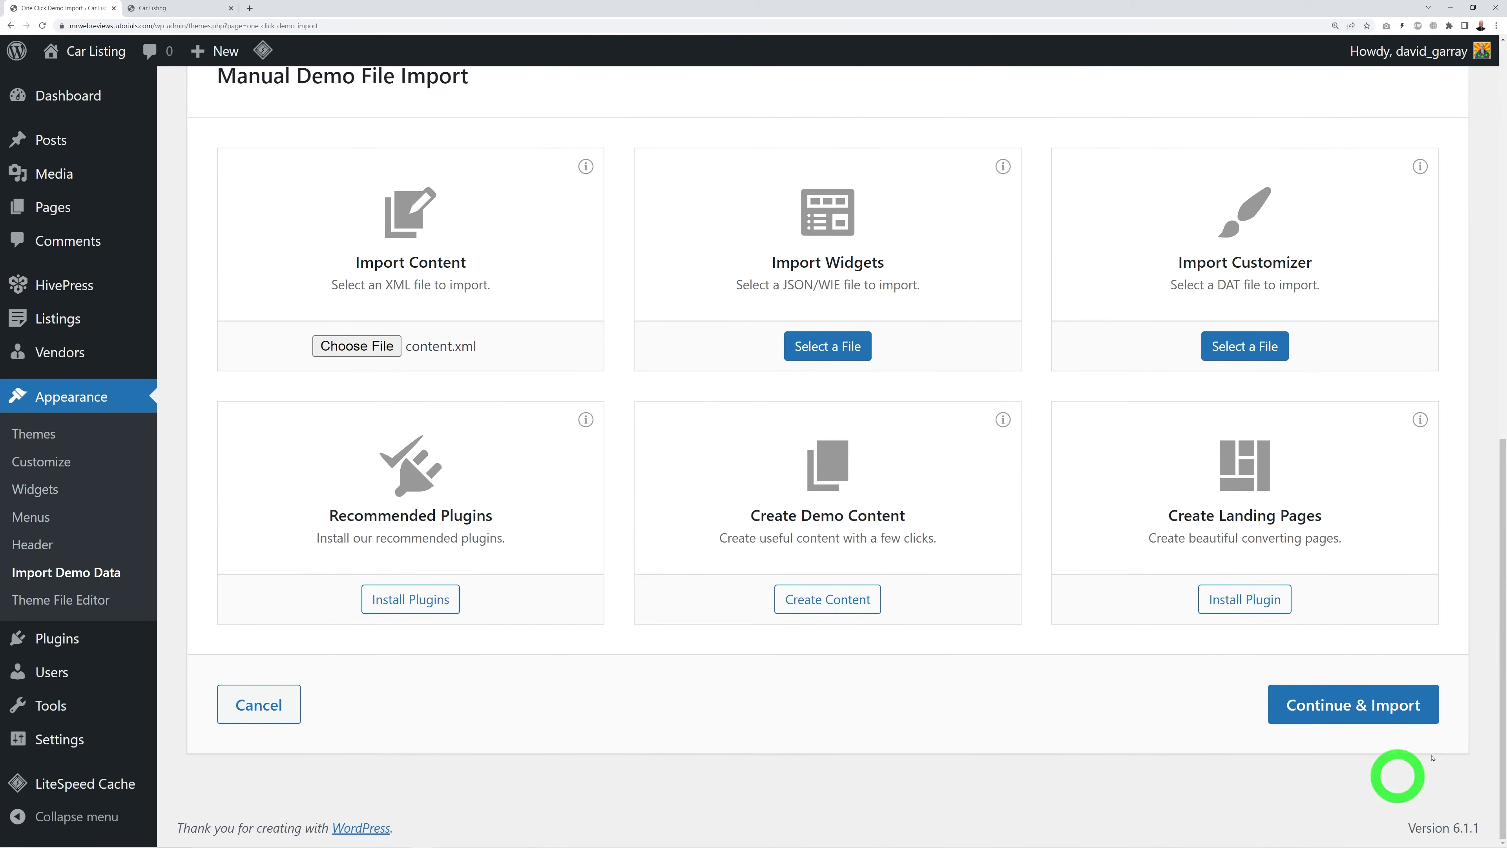
left_click(1349, 712)
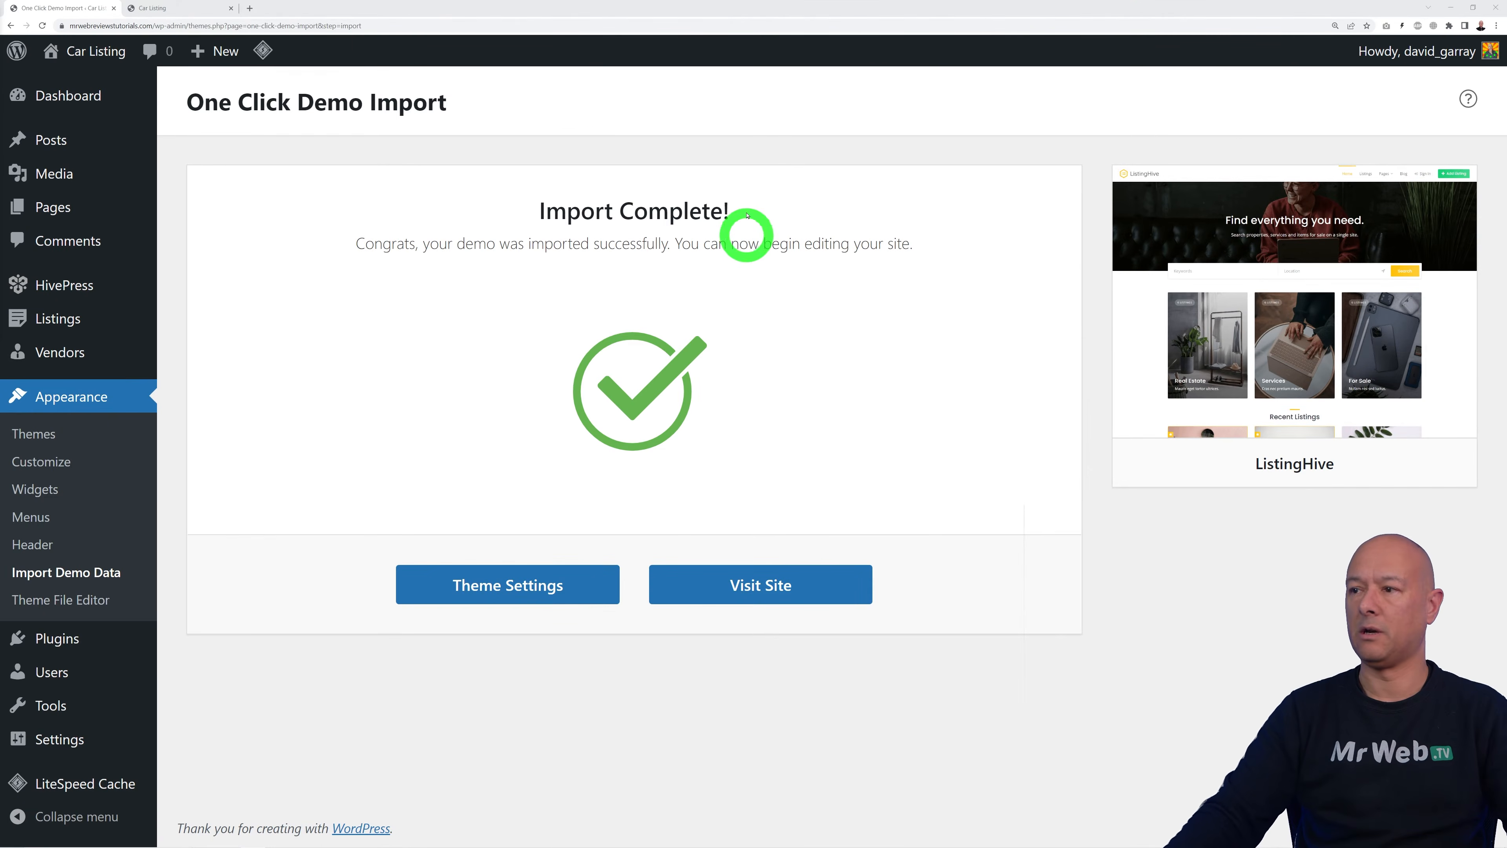
Step: Reload the site's front page to see the imported demo content
left_click(177, 8)
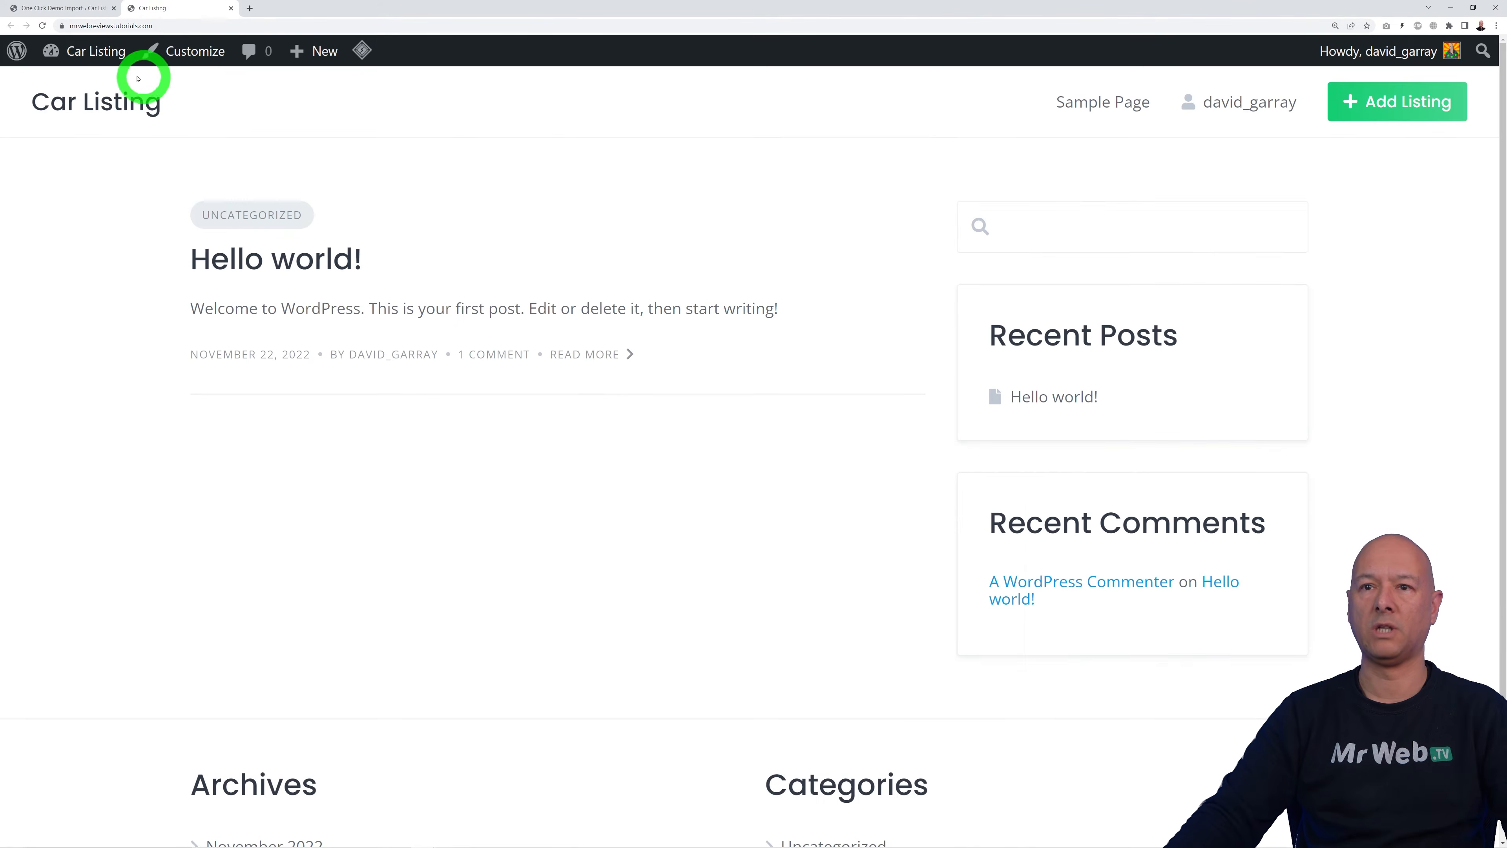
left_click(42, 26)
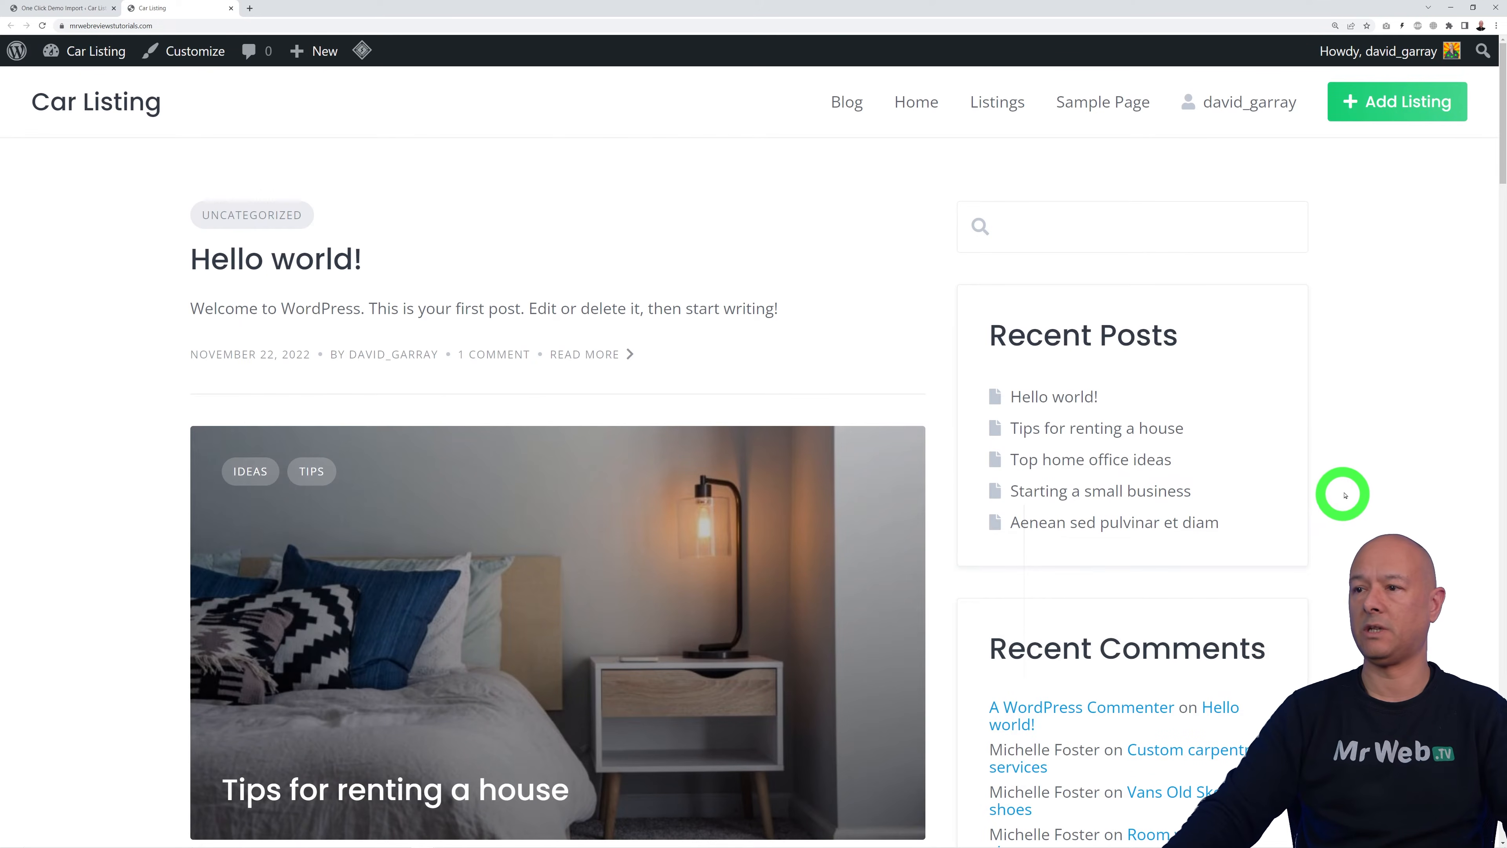
scroll(1343, 497, "down", 15)
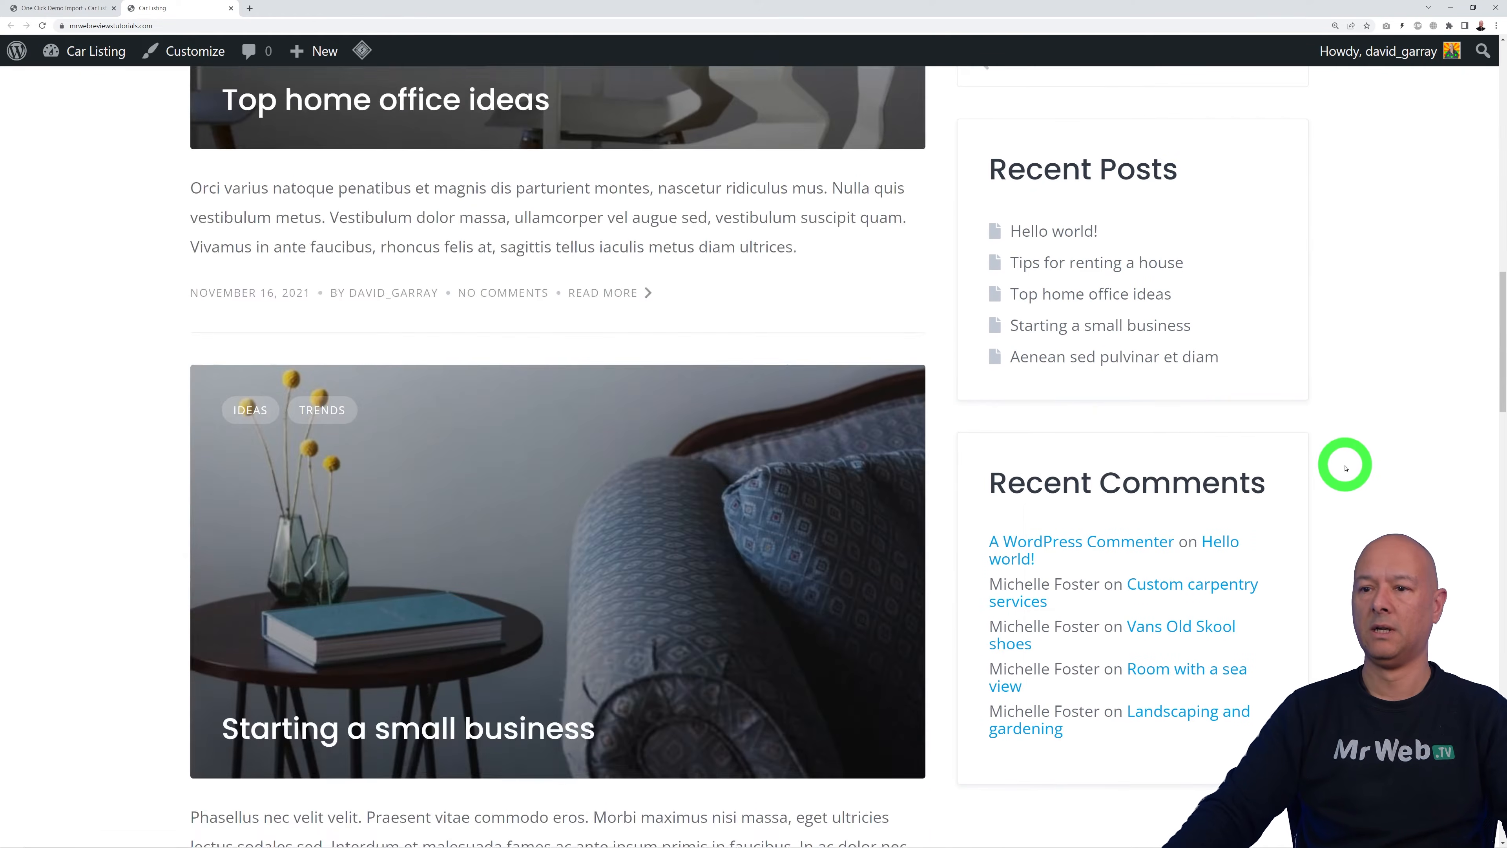
scroll(1345, 468, "up", 15)
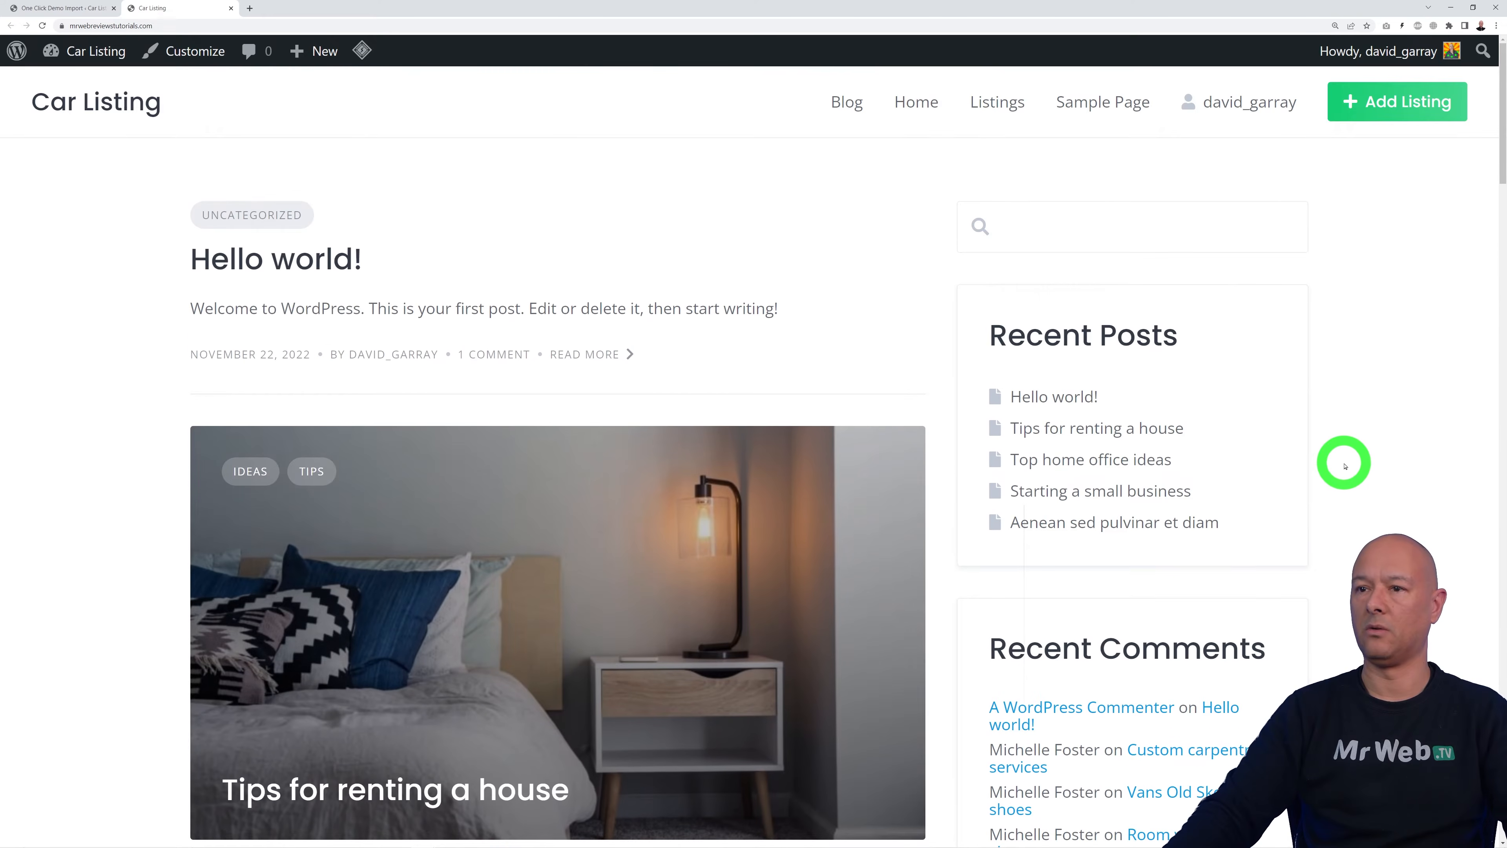
Step: Browse the home page's demo listings, then return to the demo import's Import Complete screen
left_click(916, 105)
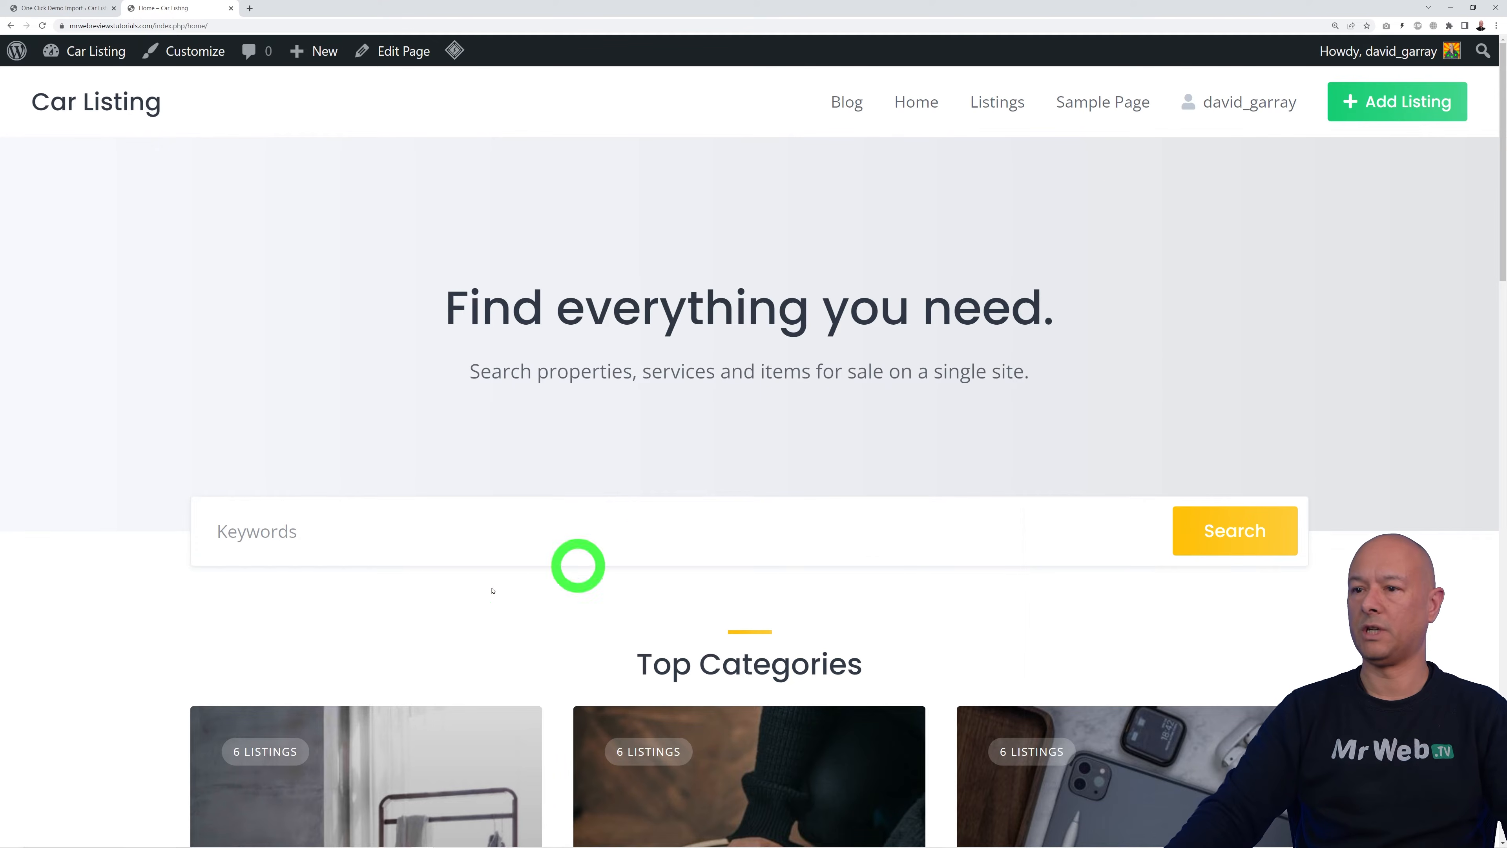
scroll(962, 538, "down", 10)
scroll(1217, 474, "down", 15)
scroll(1410, 438, "up", 11)
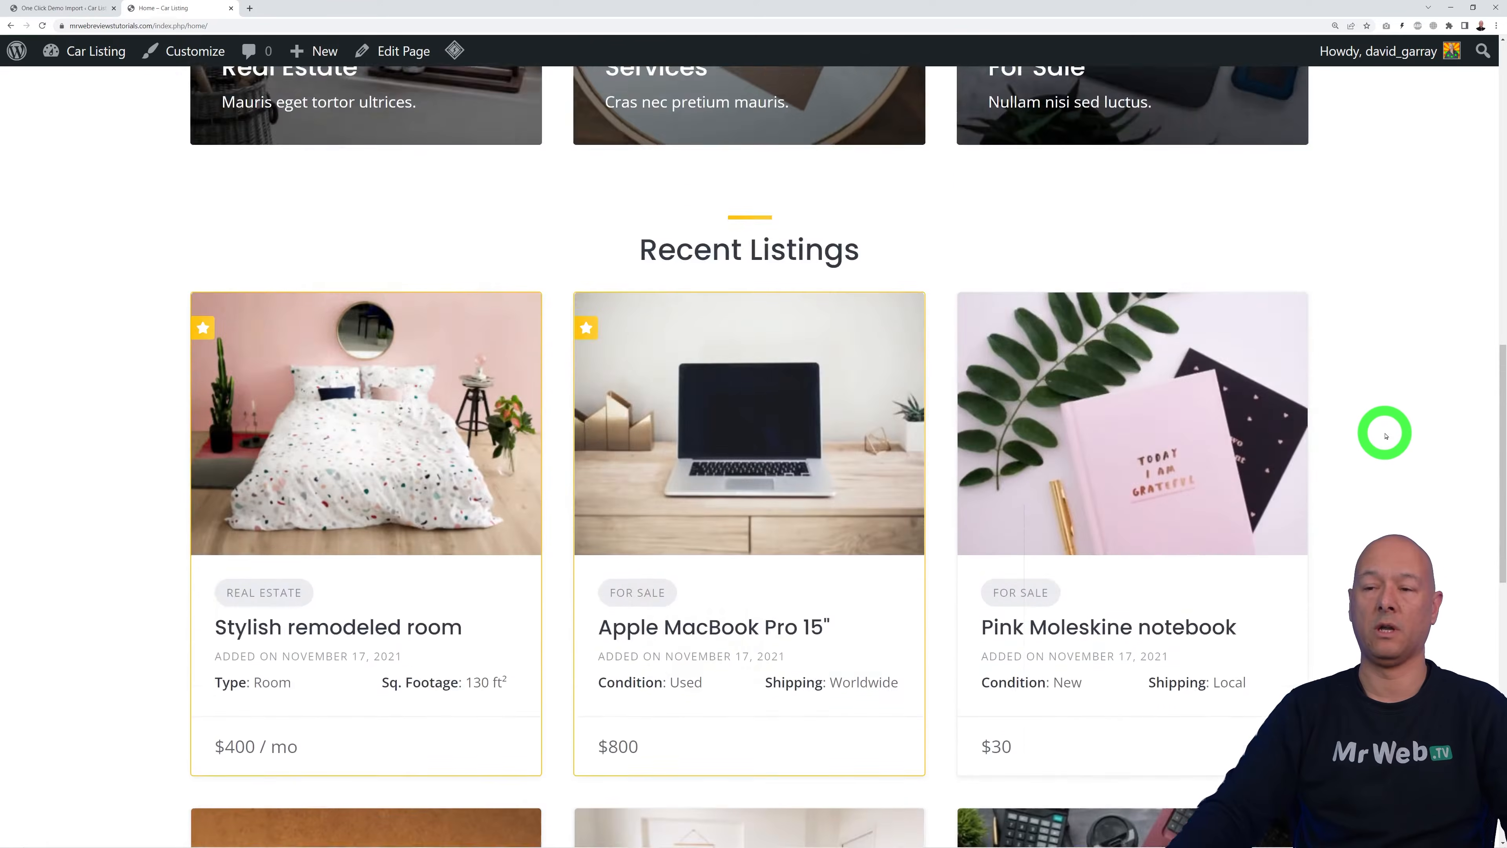
scroll(1386, 437, "up", 10)
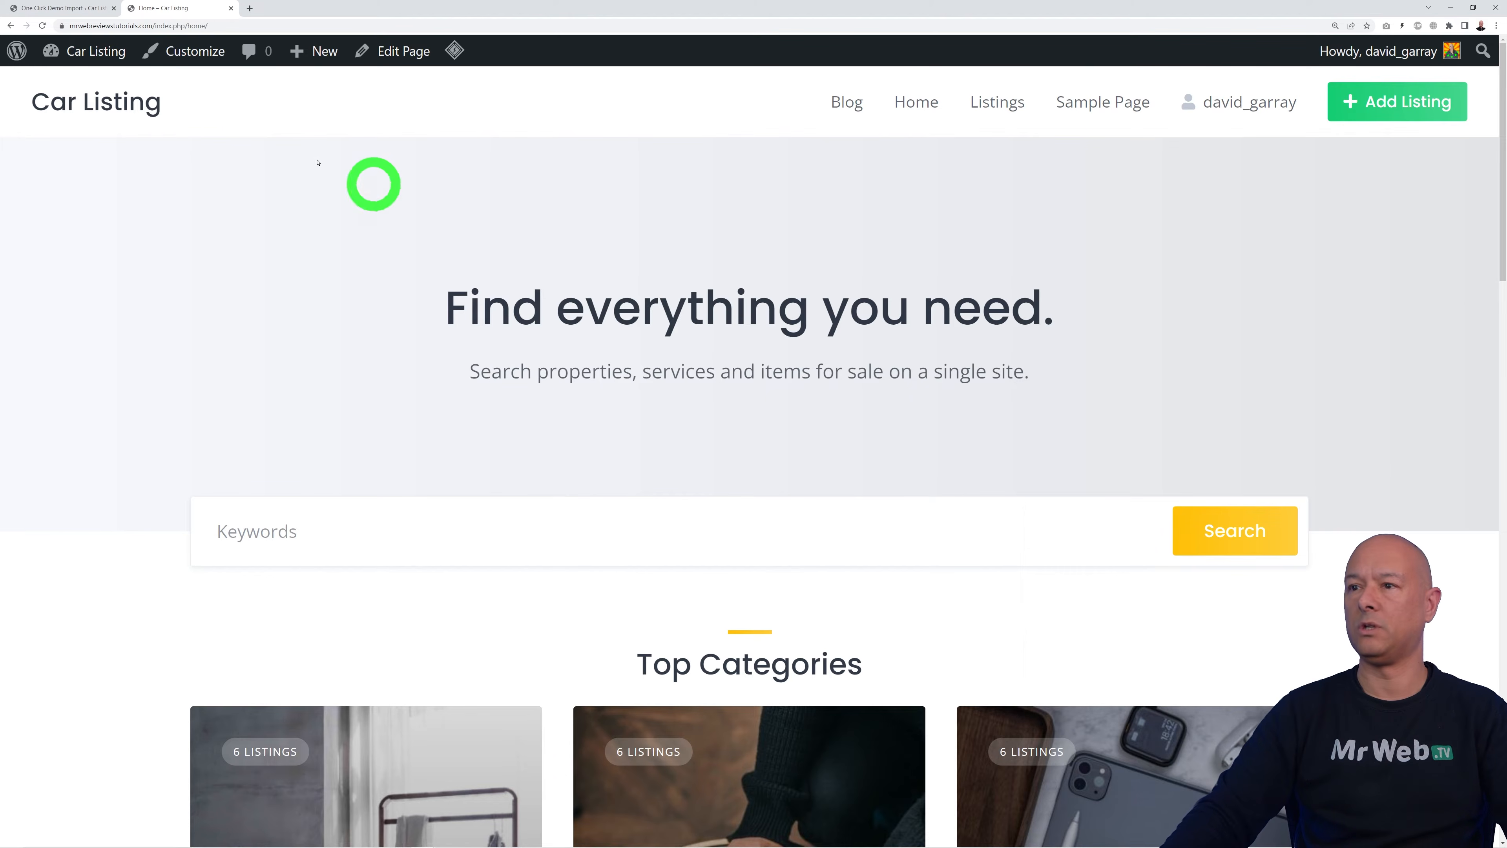
left_click(50, 8)
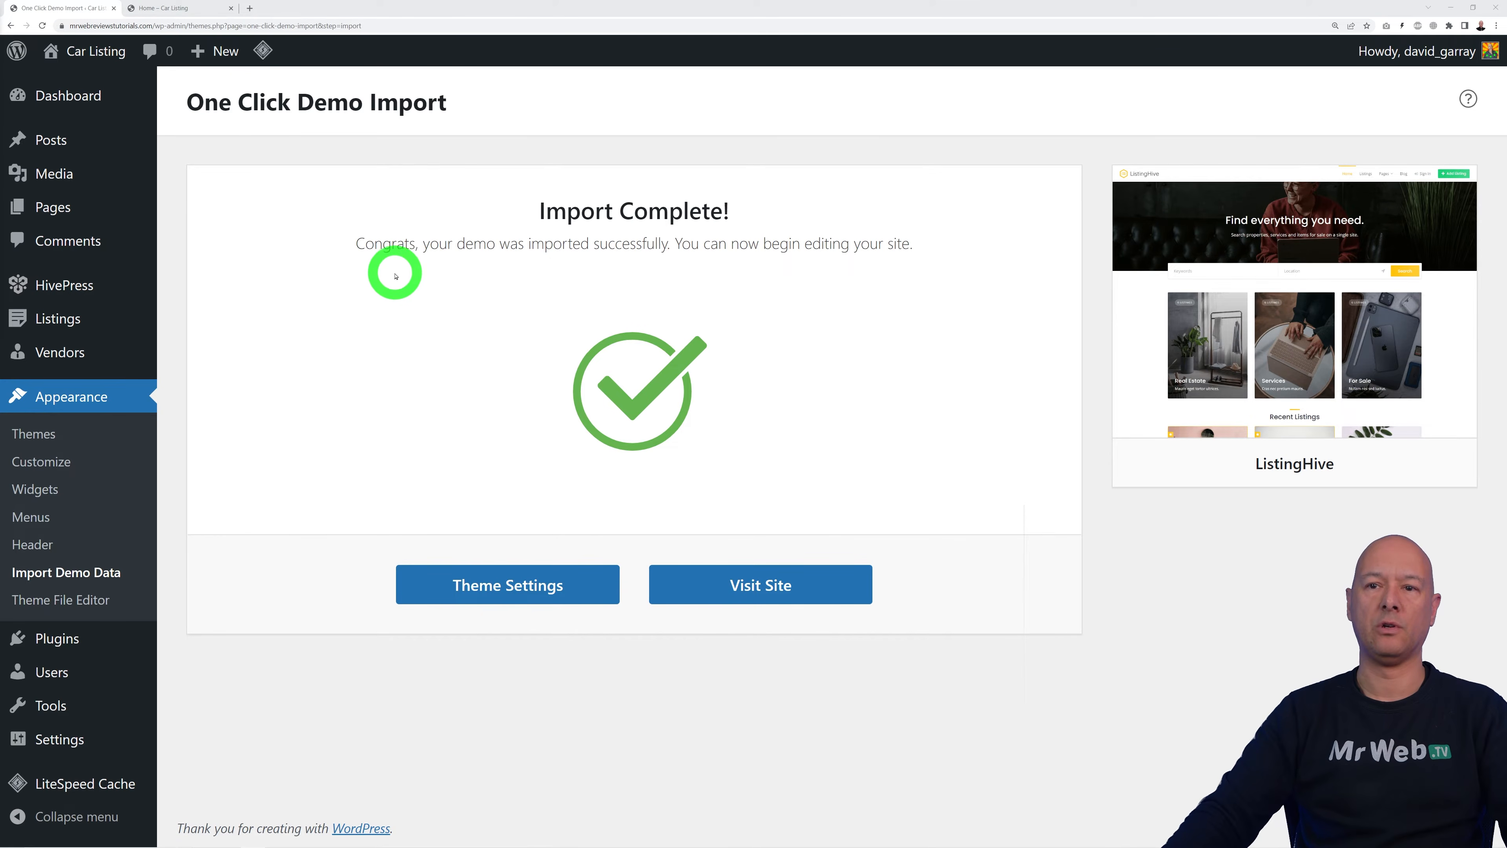
Step: Open the Listings admin page showing the 18 published demo listings
mouse_move(124, 286)
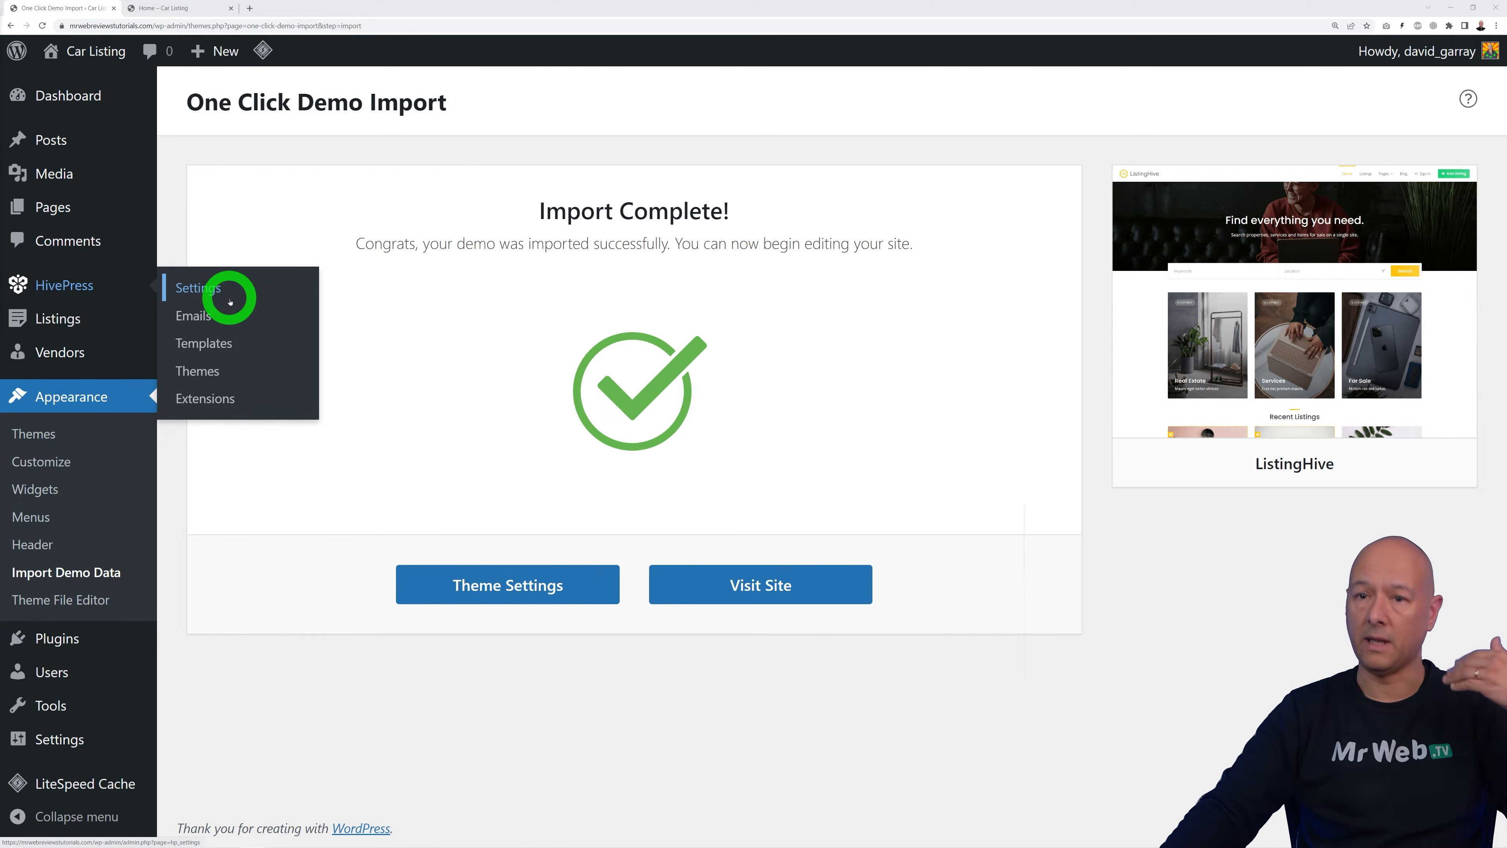
mouse_move(136, 316)
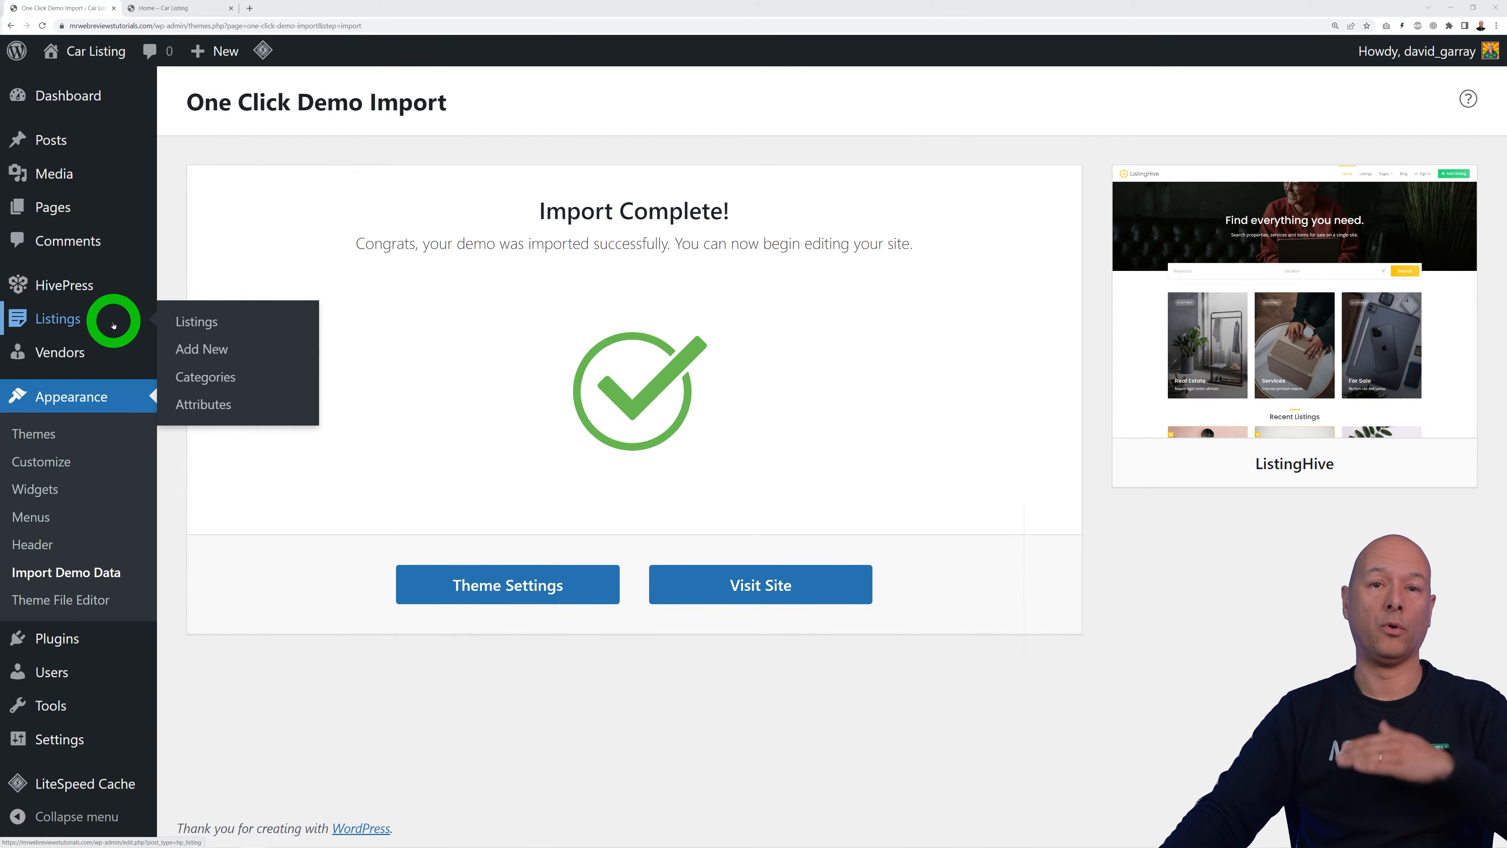
mouse_move(89, 356)
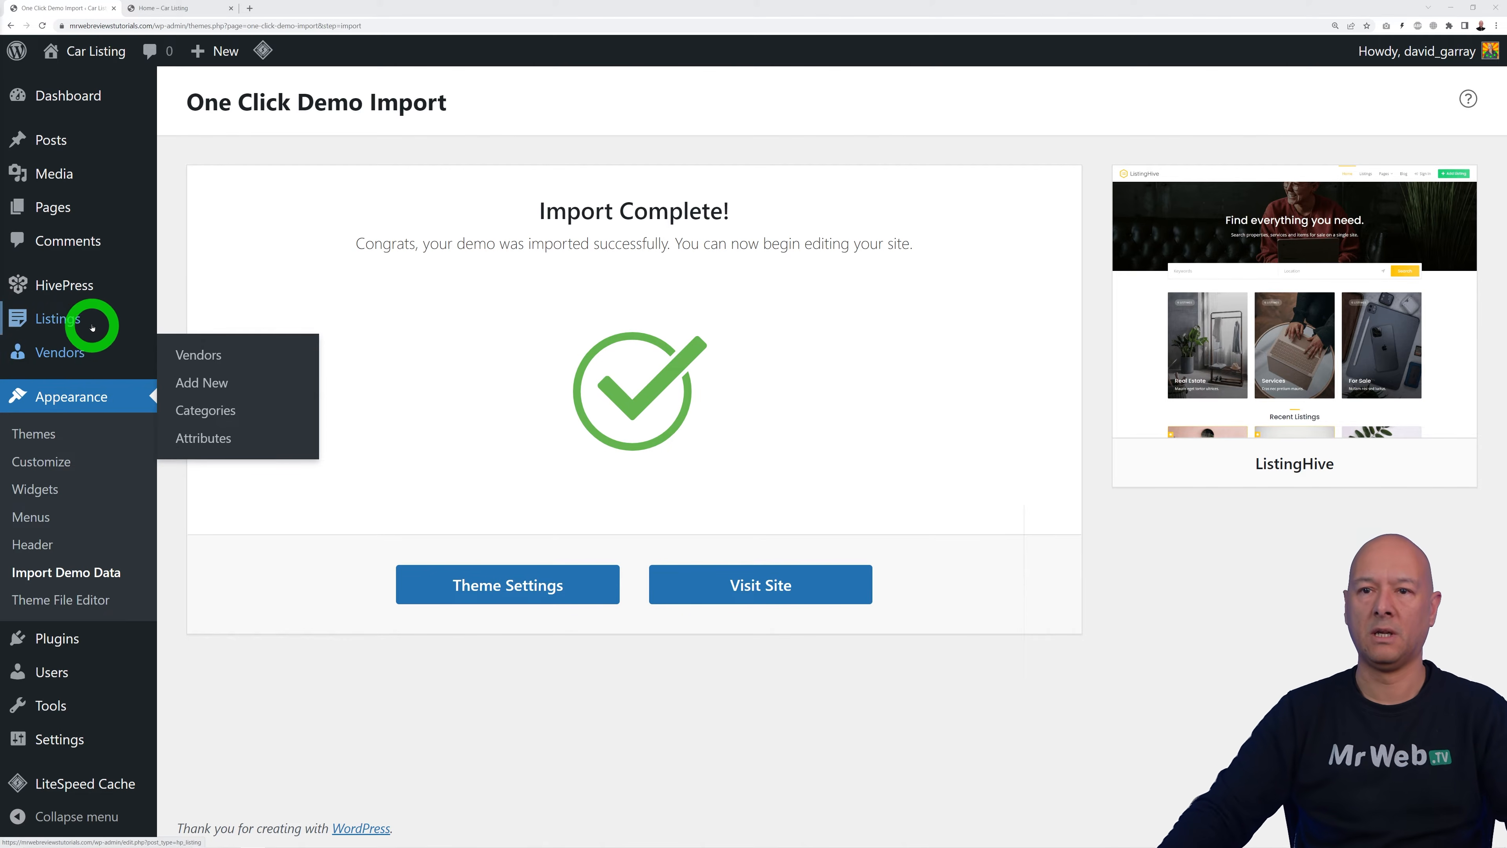
left_click(79, 321)
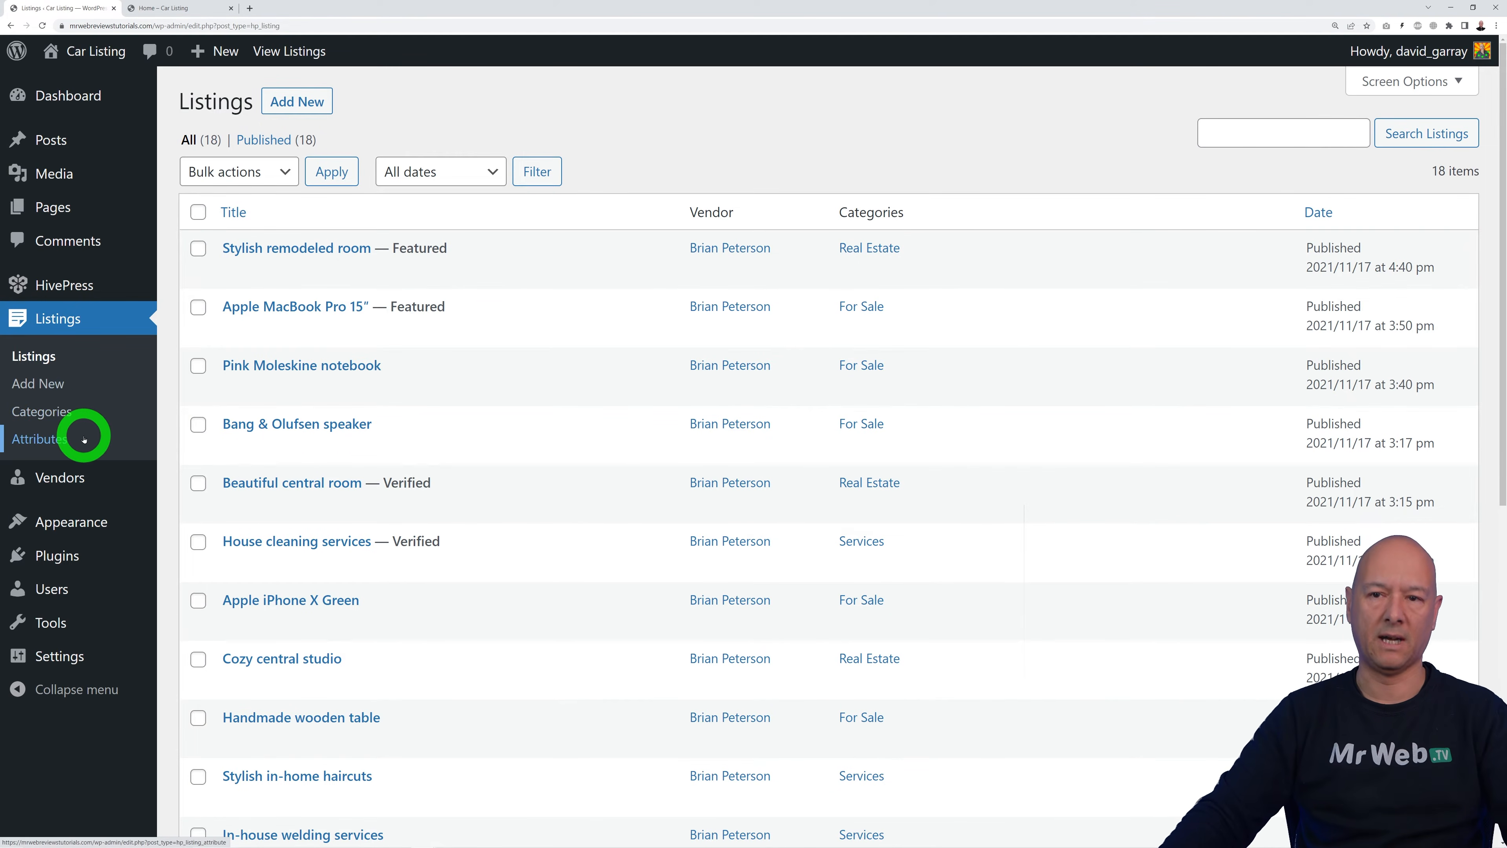
Step: Bulk-delete the For Sale, Real Estate and Services listing categories
left_click(81, 418)
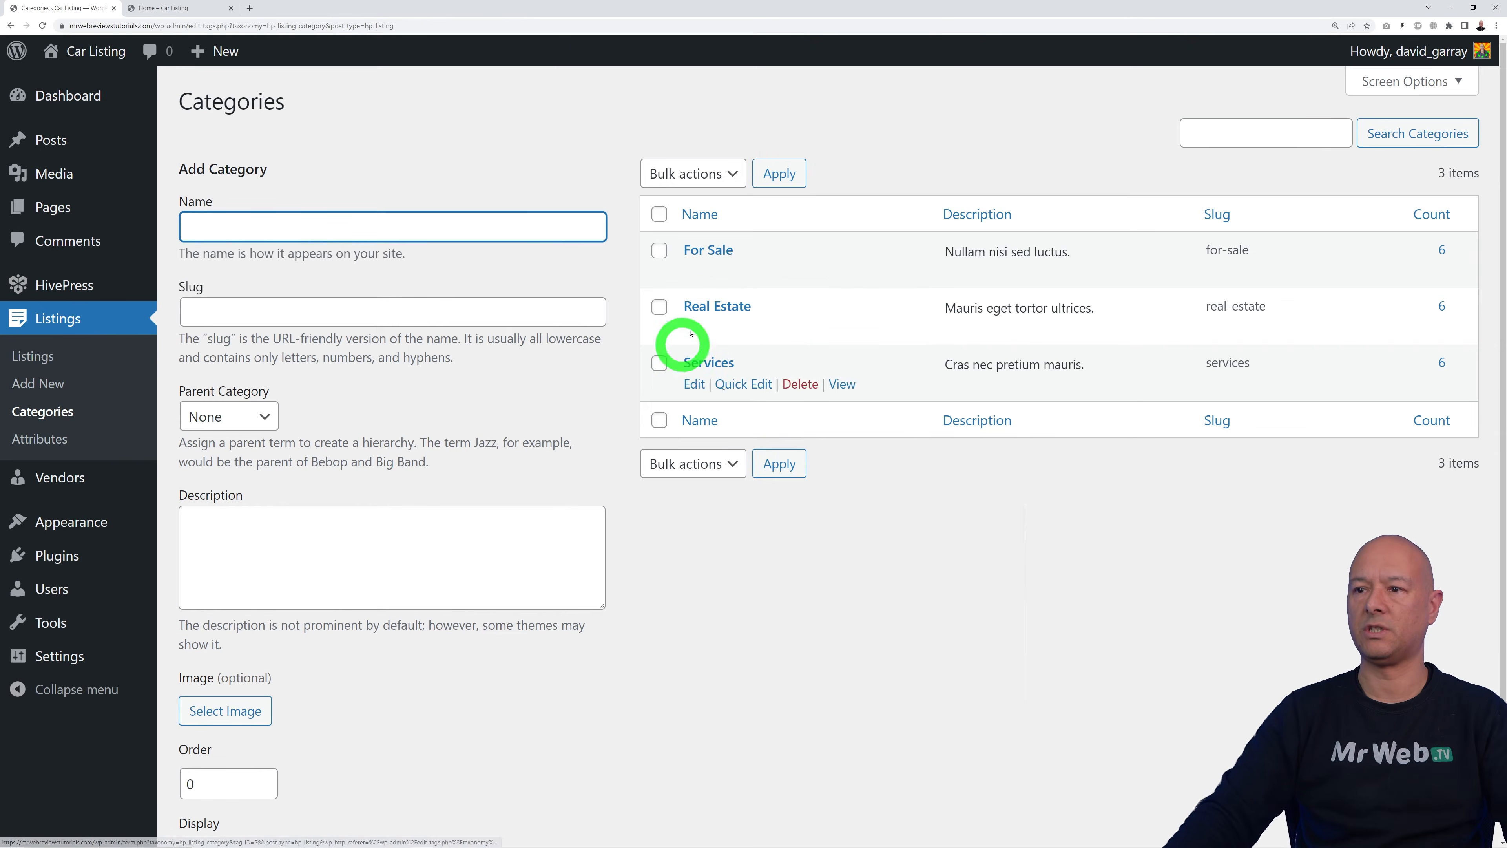
left_click(659, 215)
left_click(691, 174)
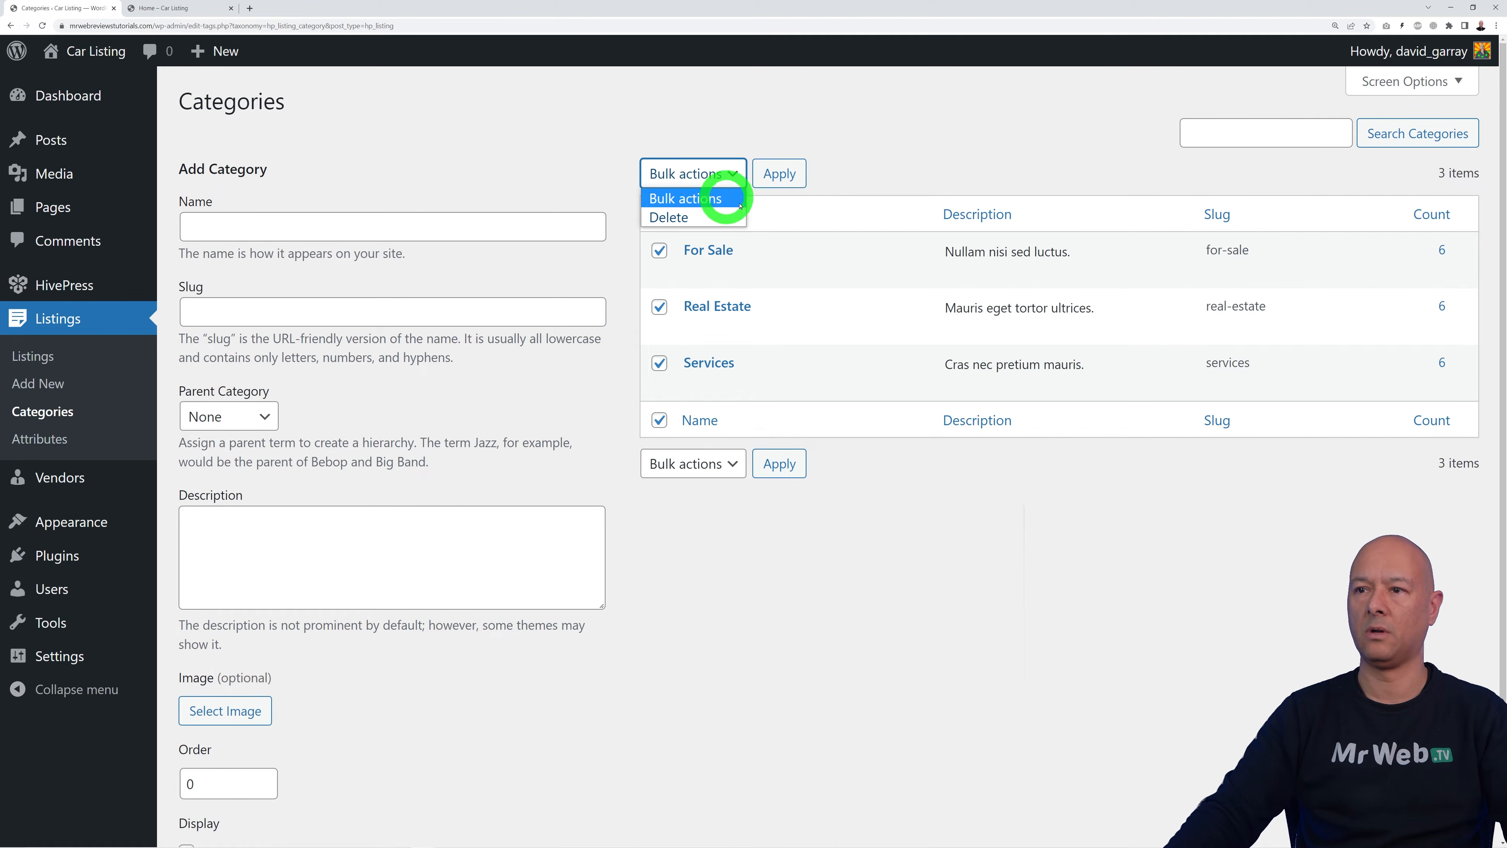
left_click(697, 216)
left_click(780, 174)
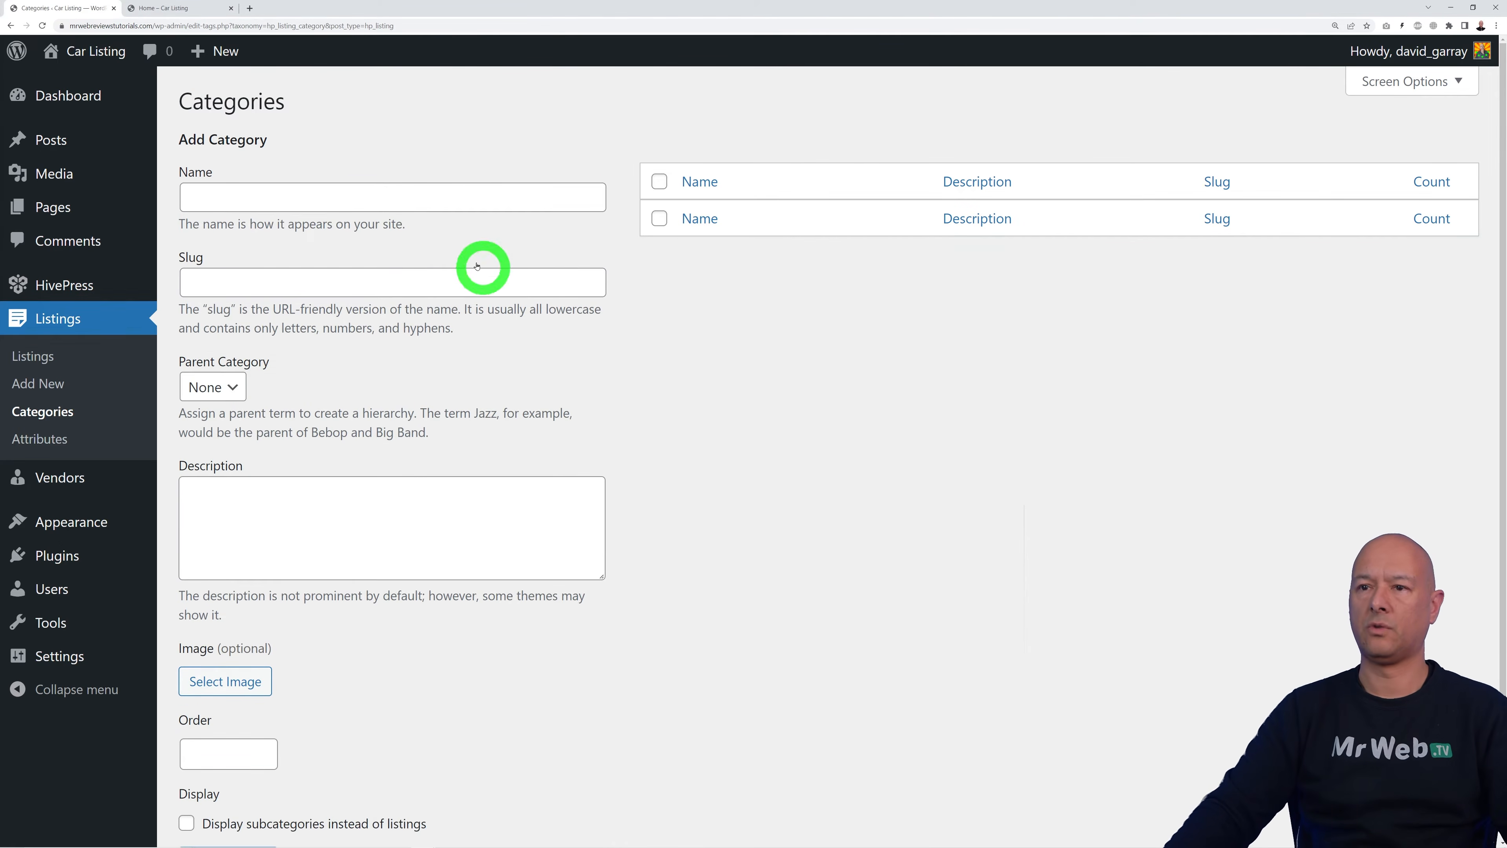
Step: Enter the name Audi and slug audi-secondhand-cars for a new listing category
left_click(451, 197)
type("Audi")
left_click(819, 525)
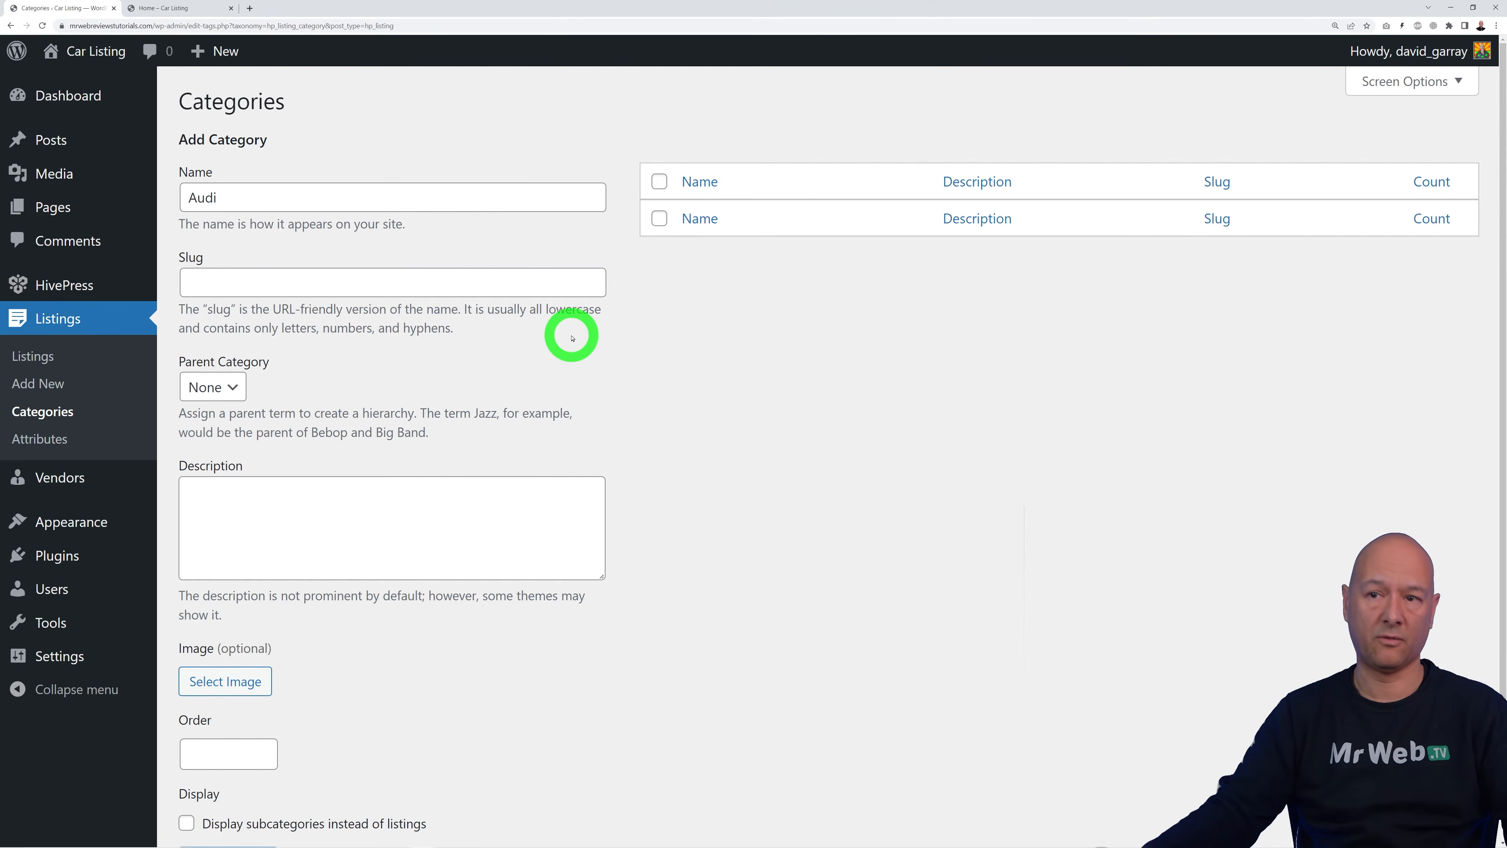
left_click(520, 292)
type("audi-secondhand-cars")
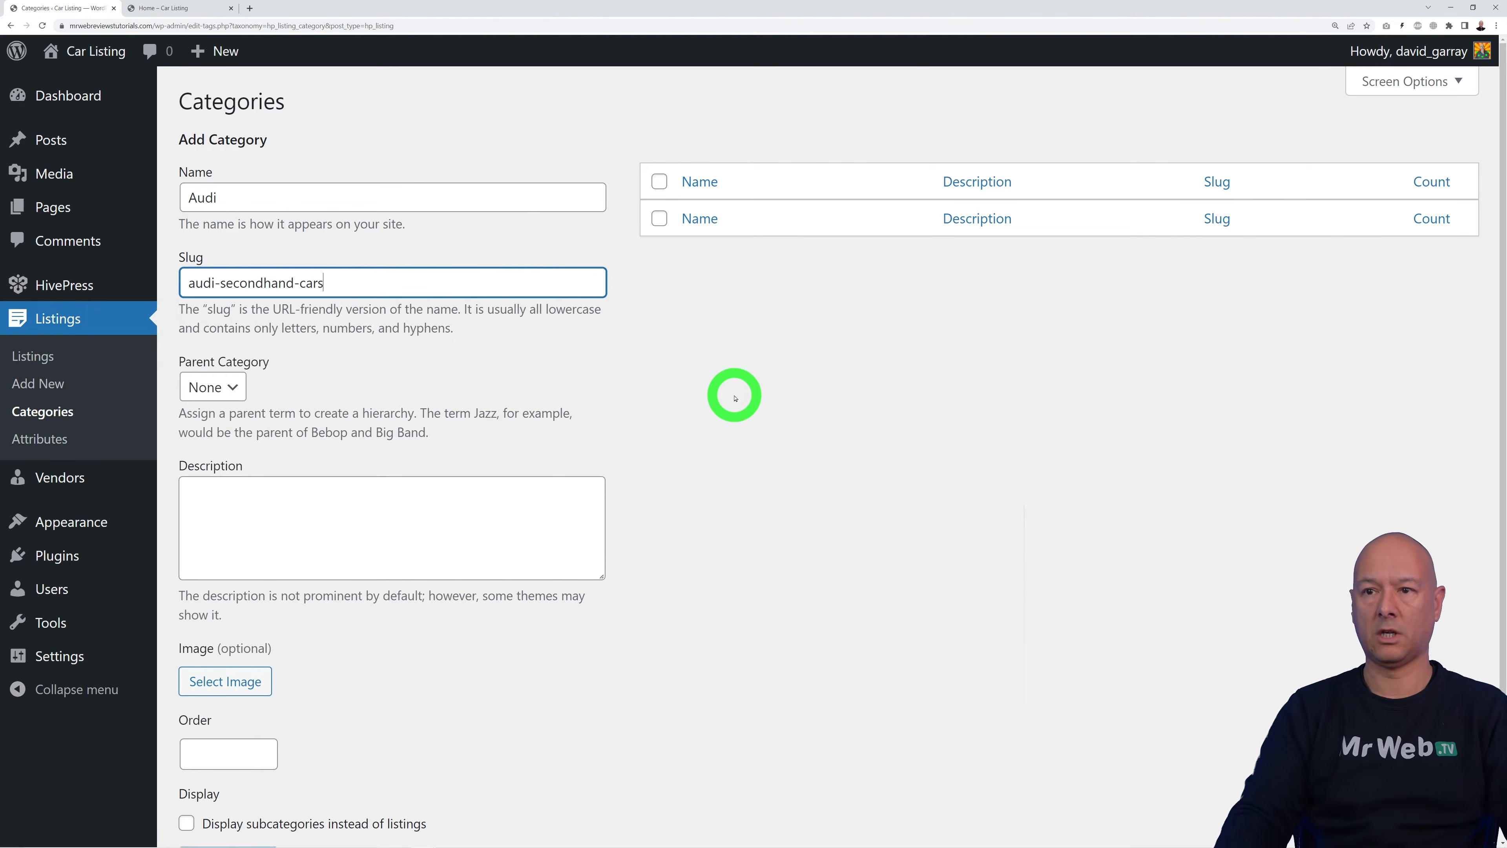
scroll(712, 448, "down", 2)
left_click(578, 448)
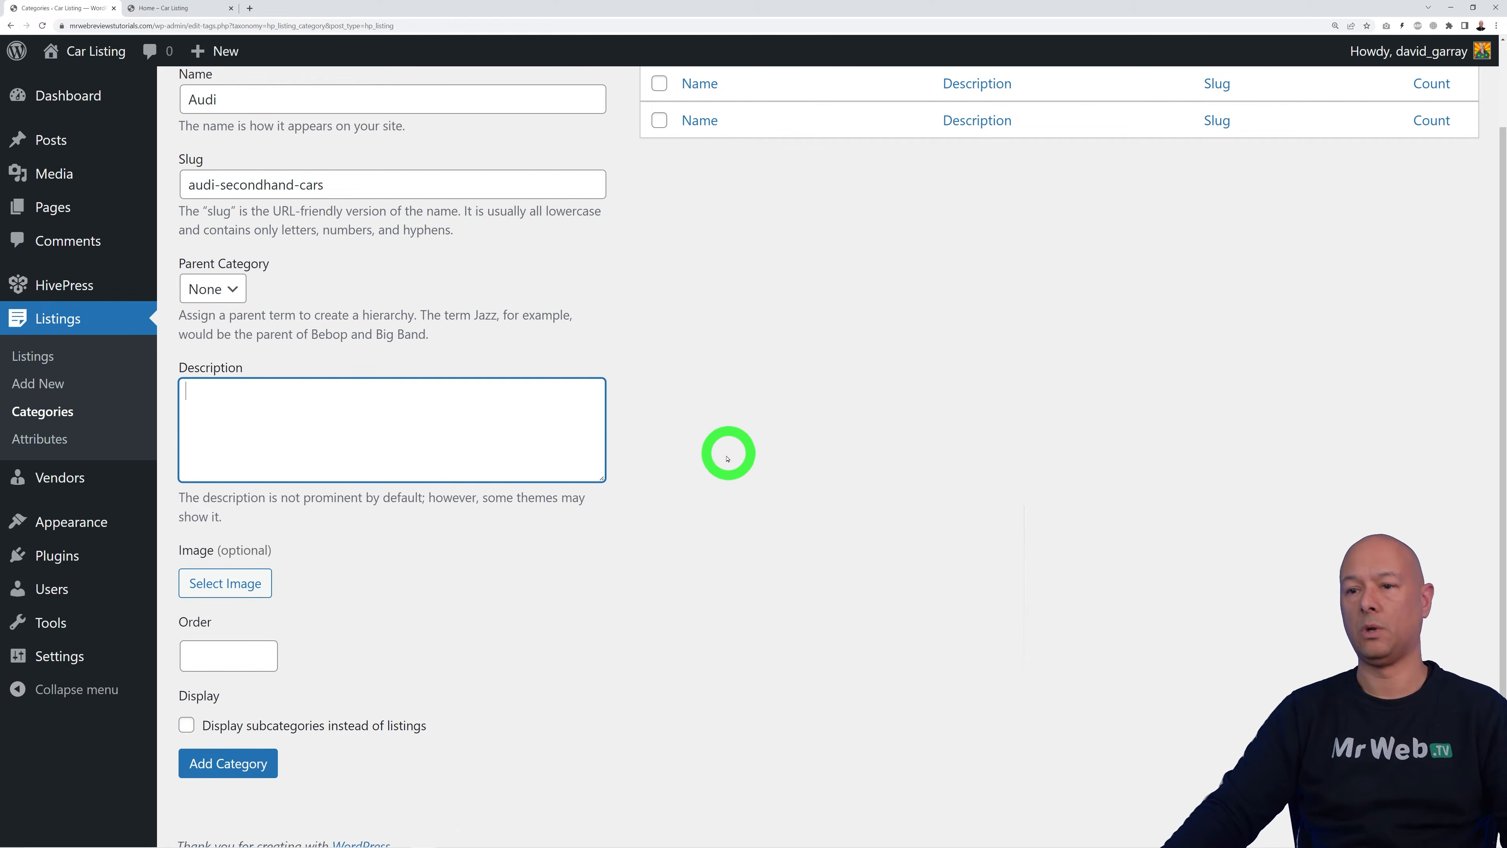
scroll(717, 466, "down", 1)
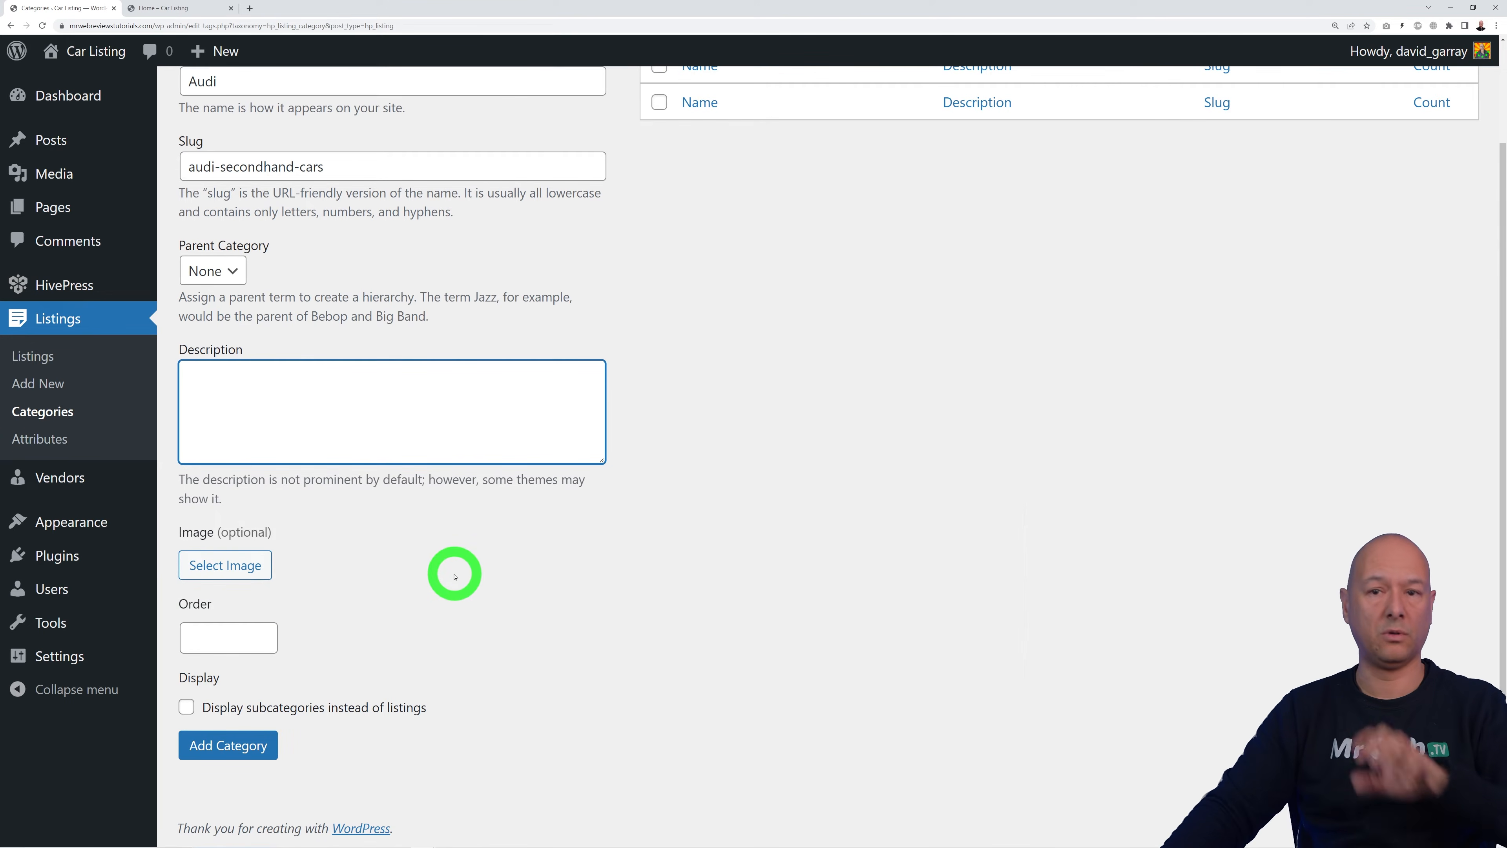
Step: Upload the five car images from the Downloads folder to the media library
left_click(224, 567)
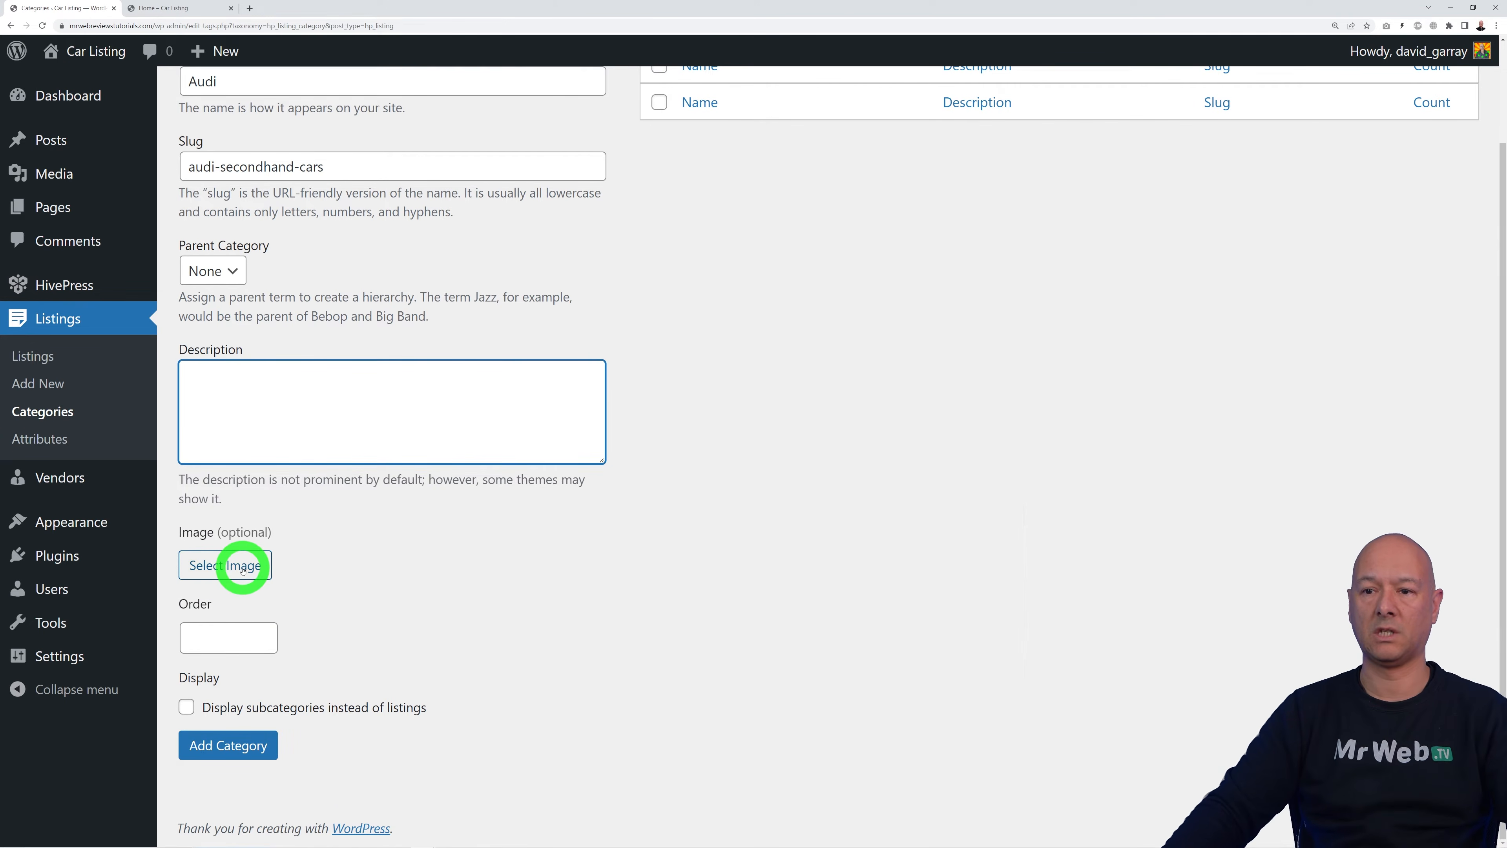
left_click(87, 133)
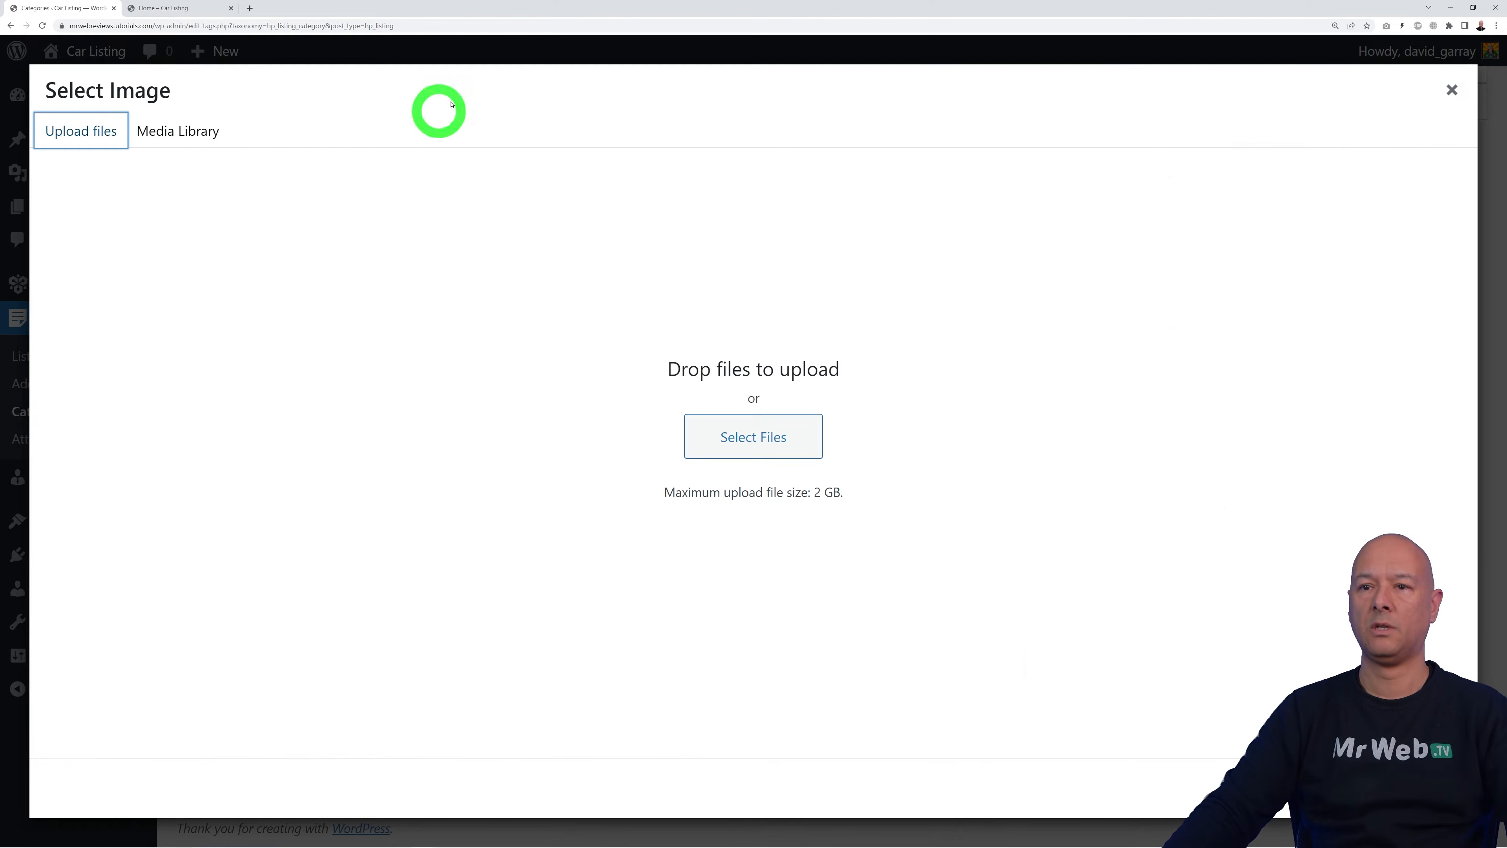
left_click(757, 431)
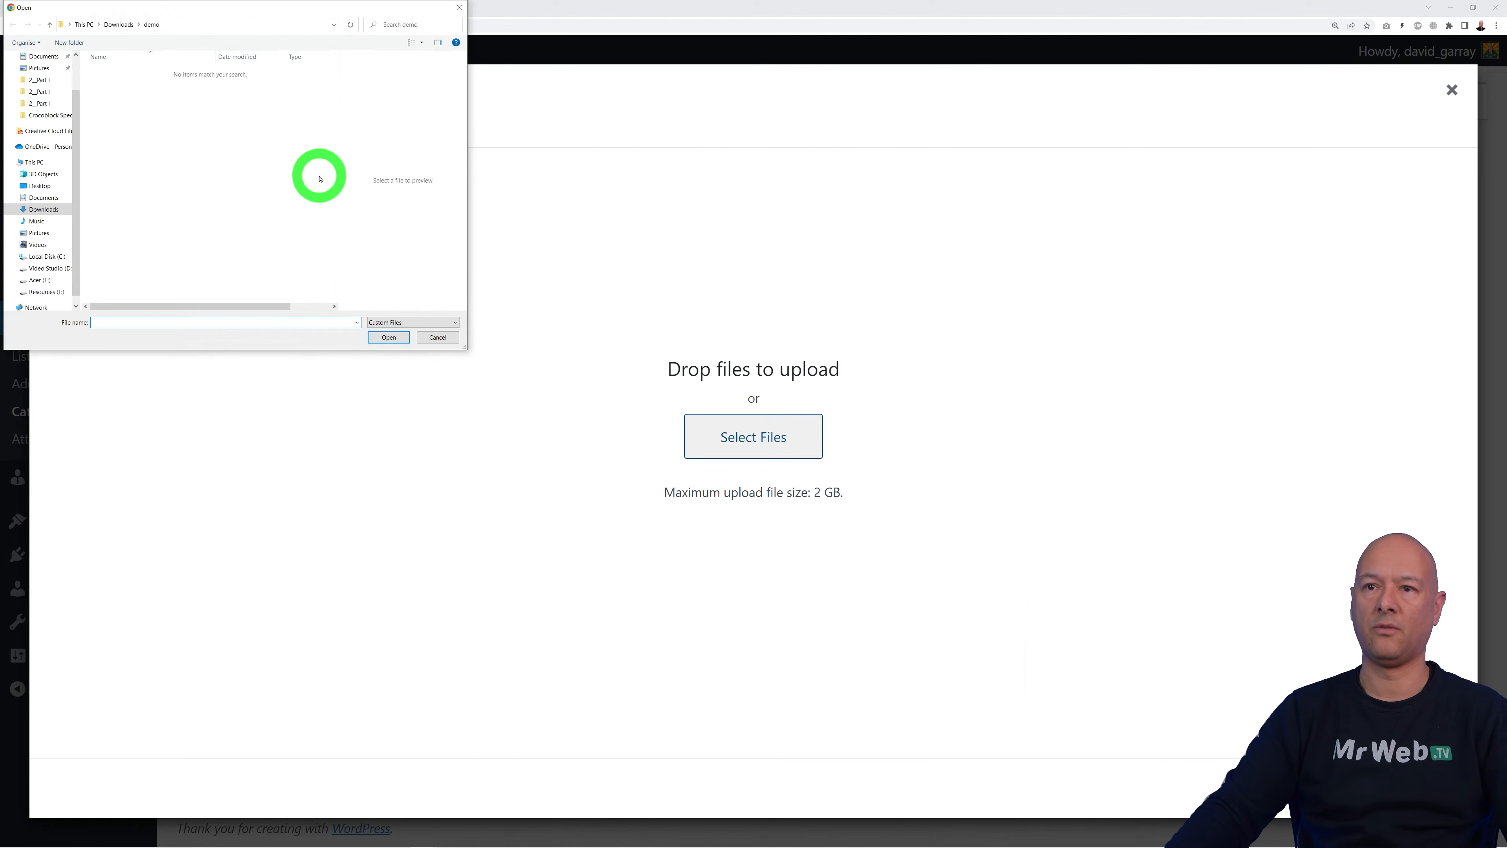
left_click(48, 209)
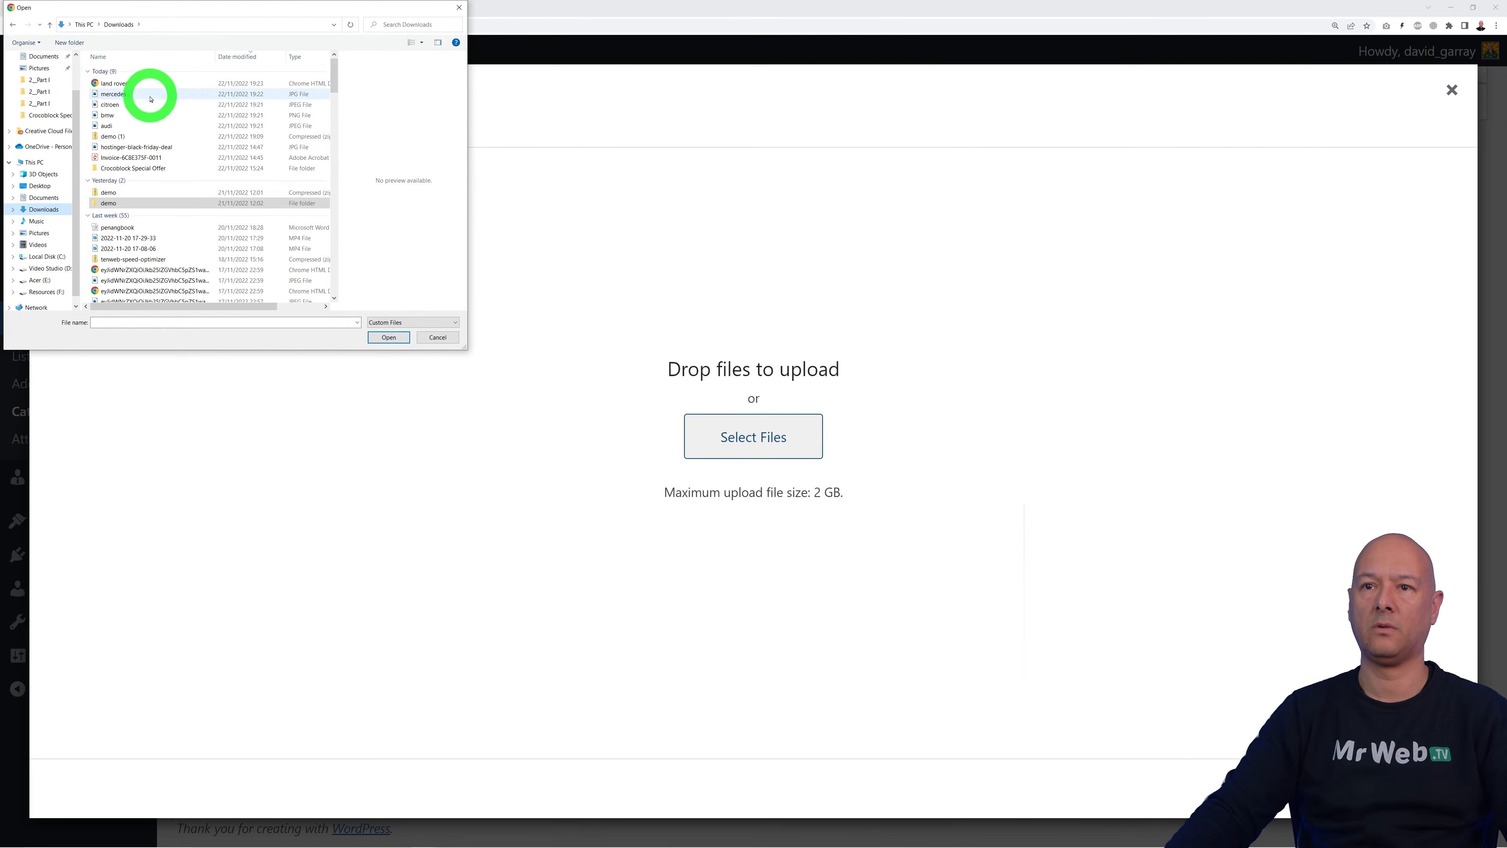
left_click(142, 83)
left_click(170, 126, "shift")
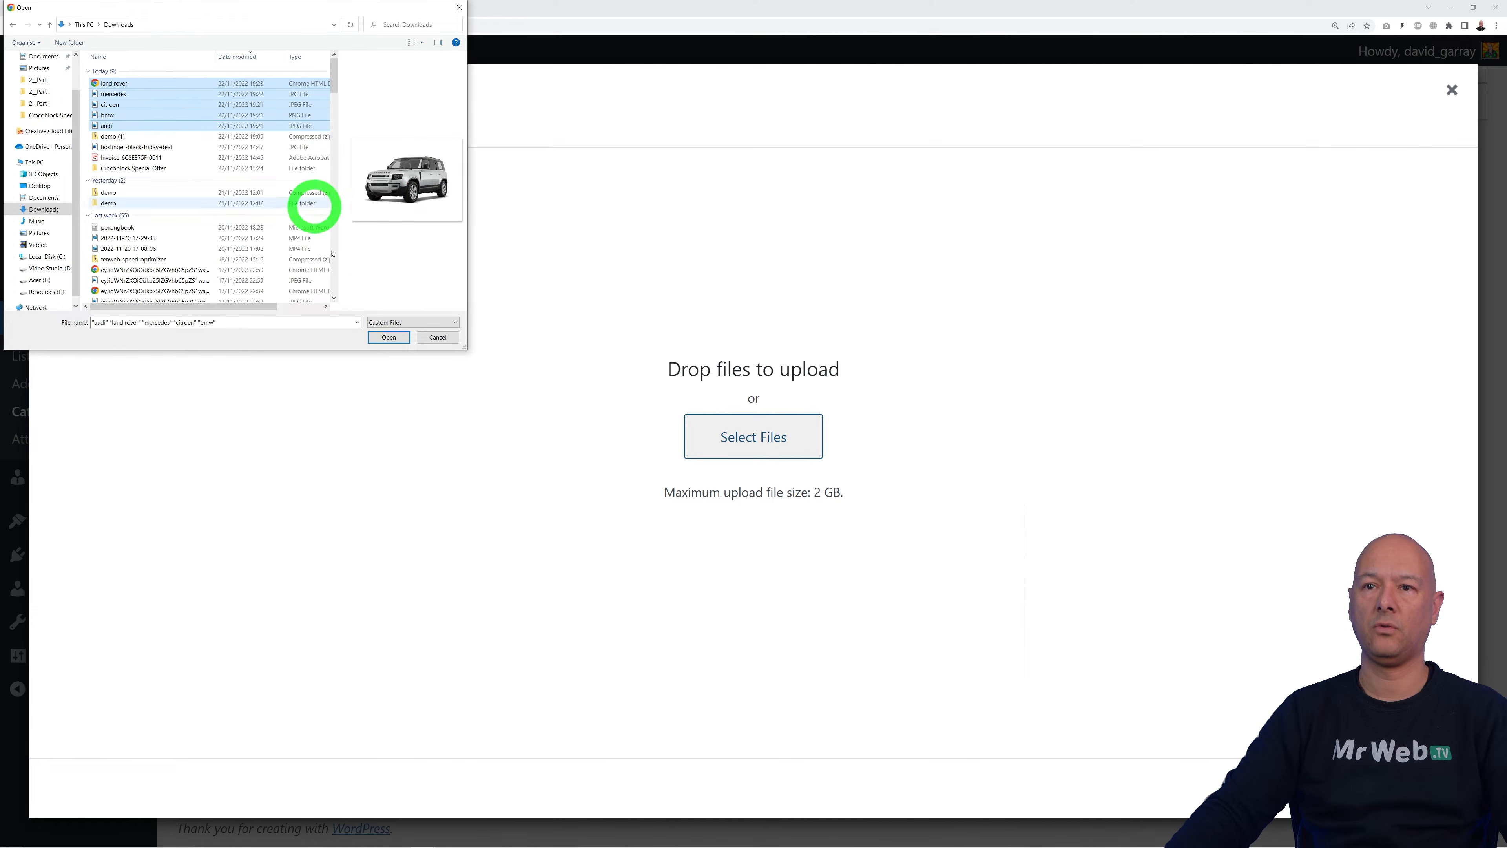
left_click(389, 337)
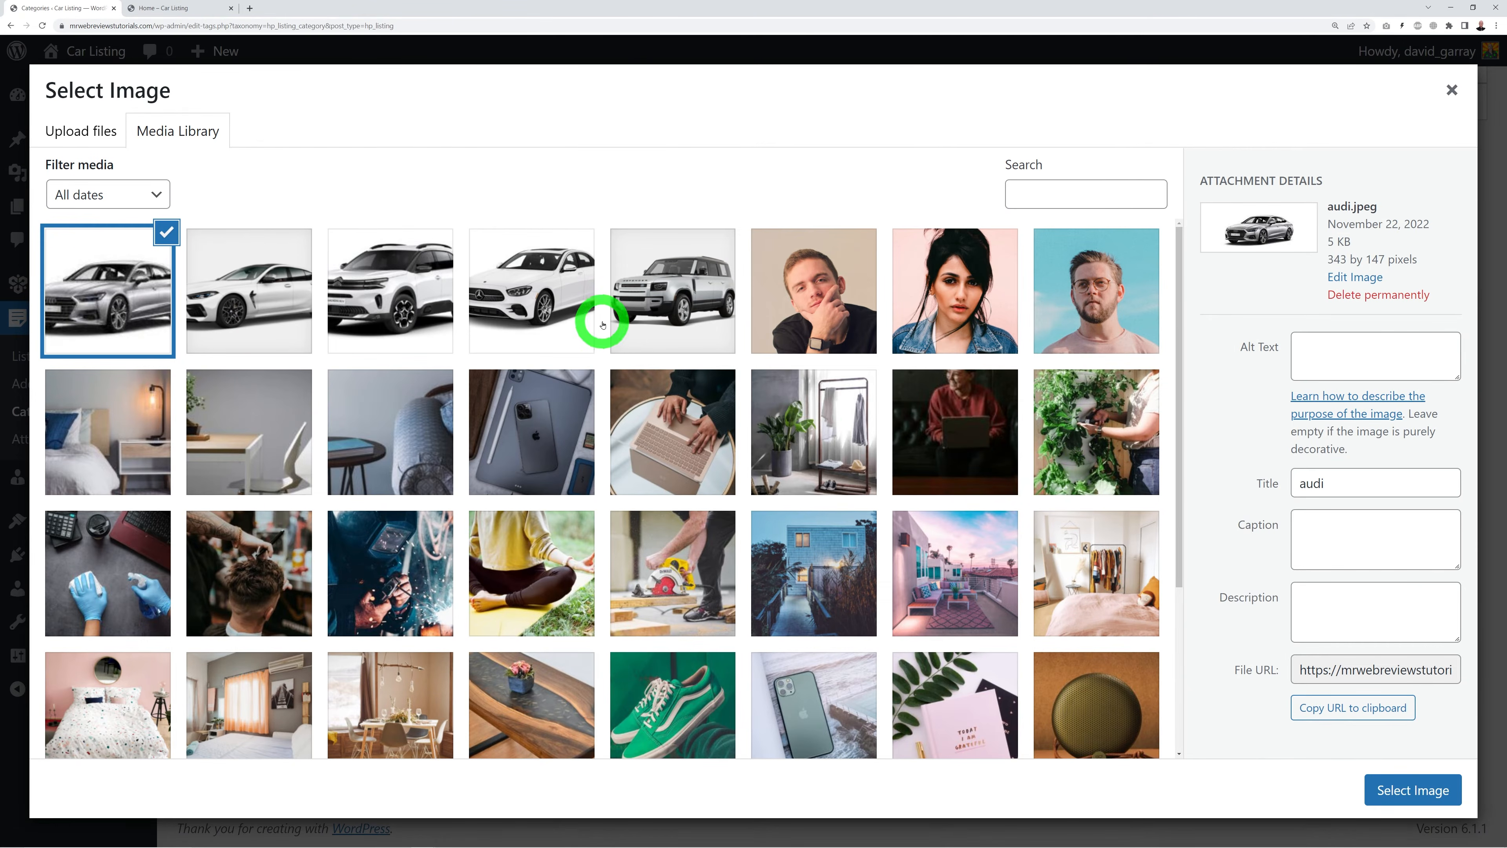
Step: Set the Audi photo as the category image and add the Audi category
left_click(1386, 795)
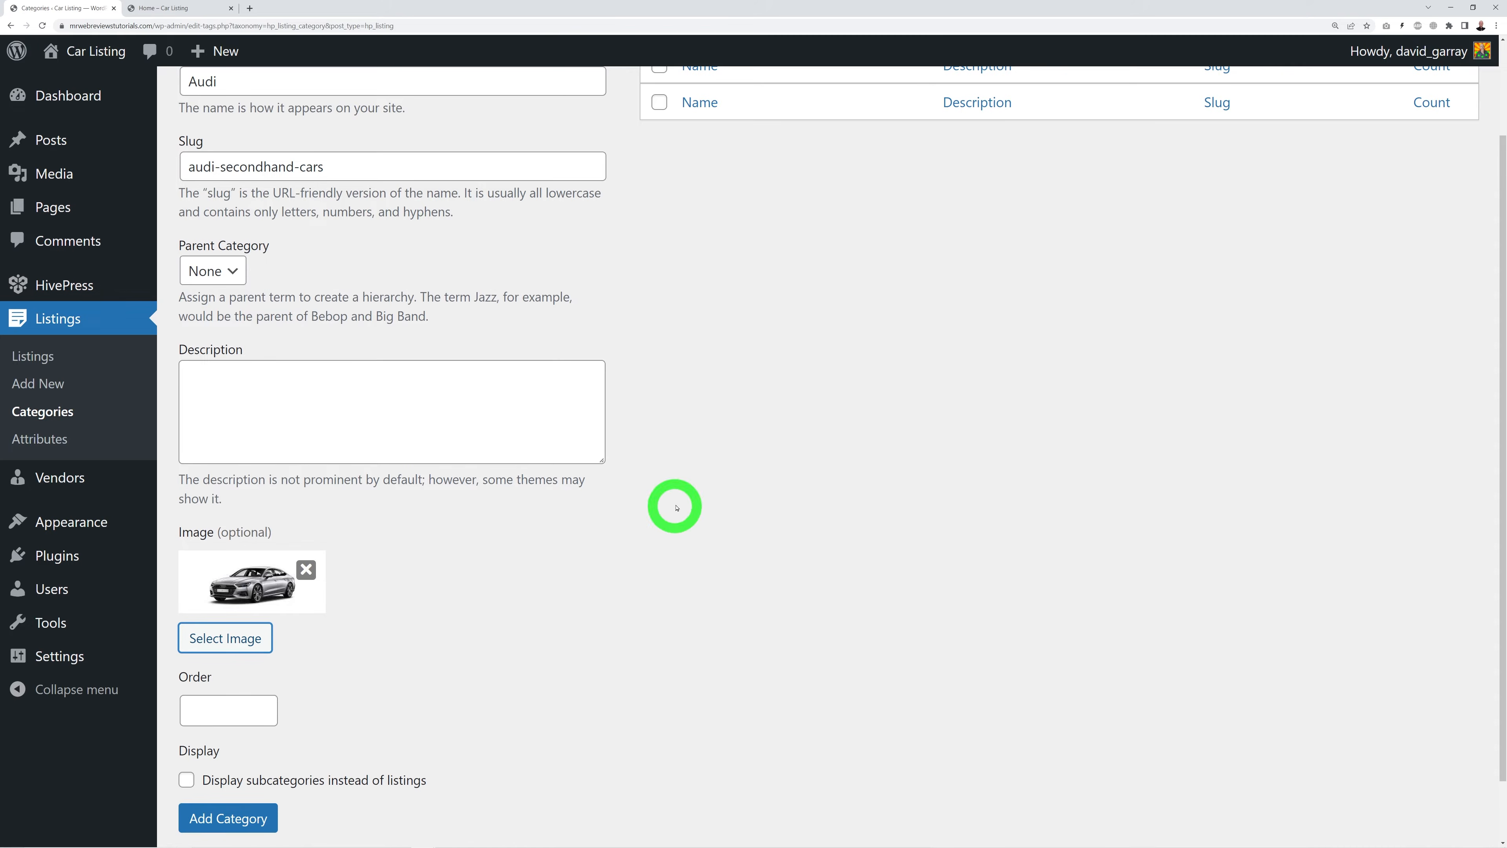
scroll(677, 629, "down", 1)
left_click(248, 752)
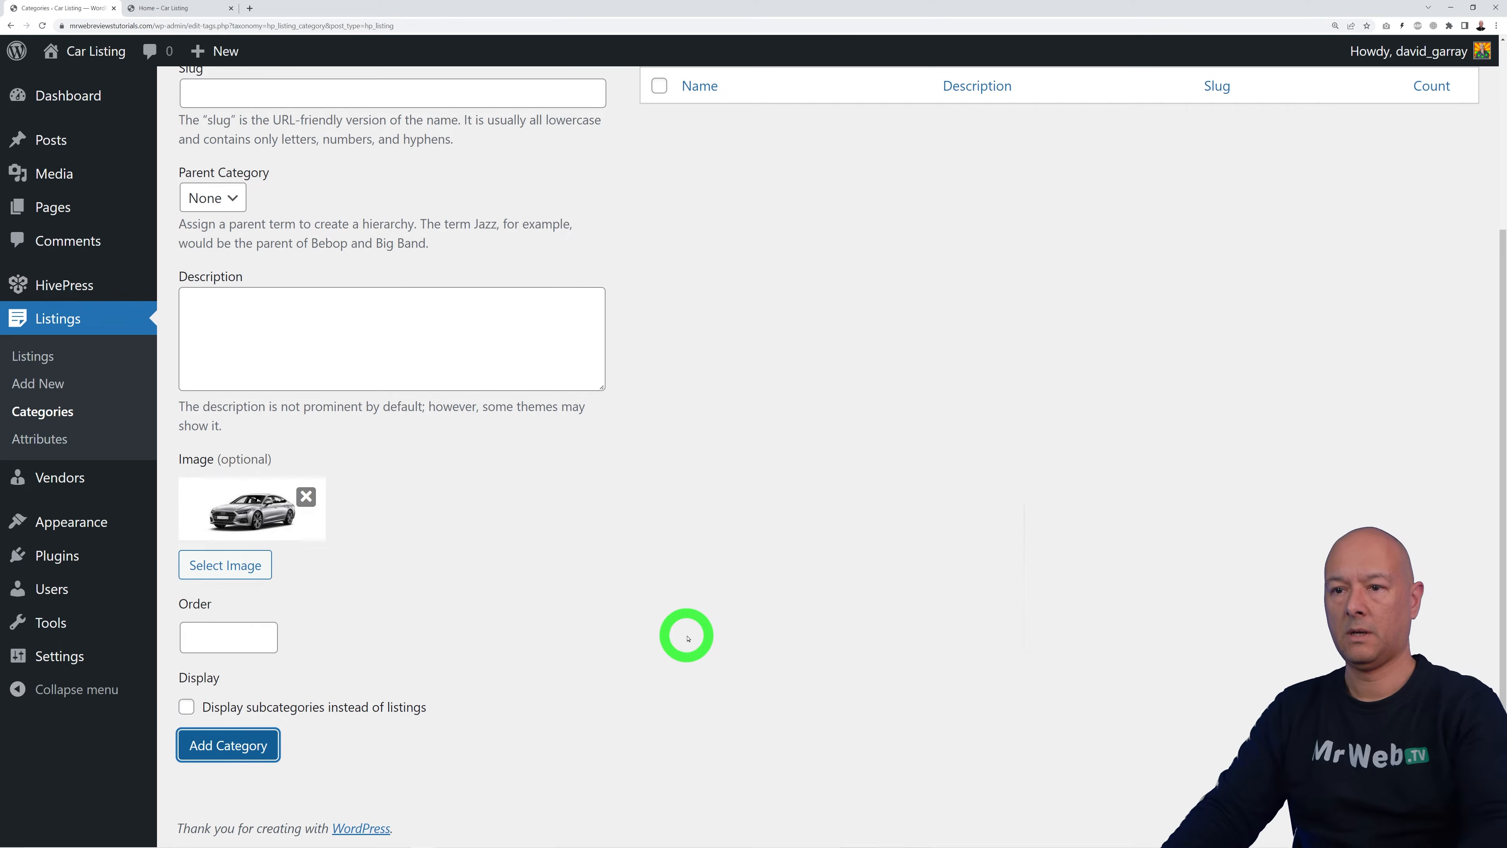
left_click(362, 253)
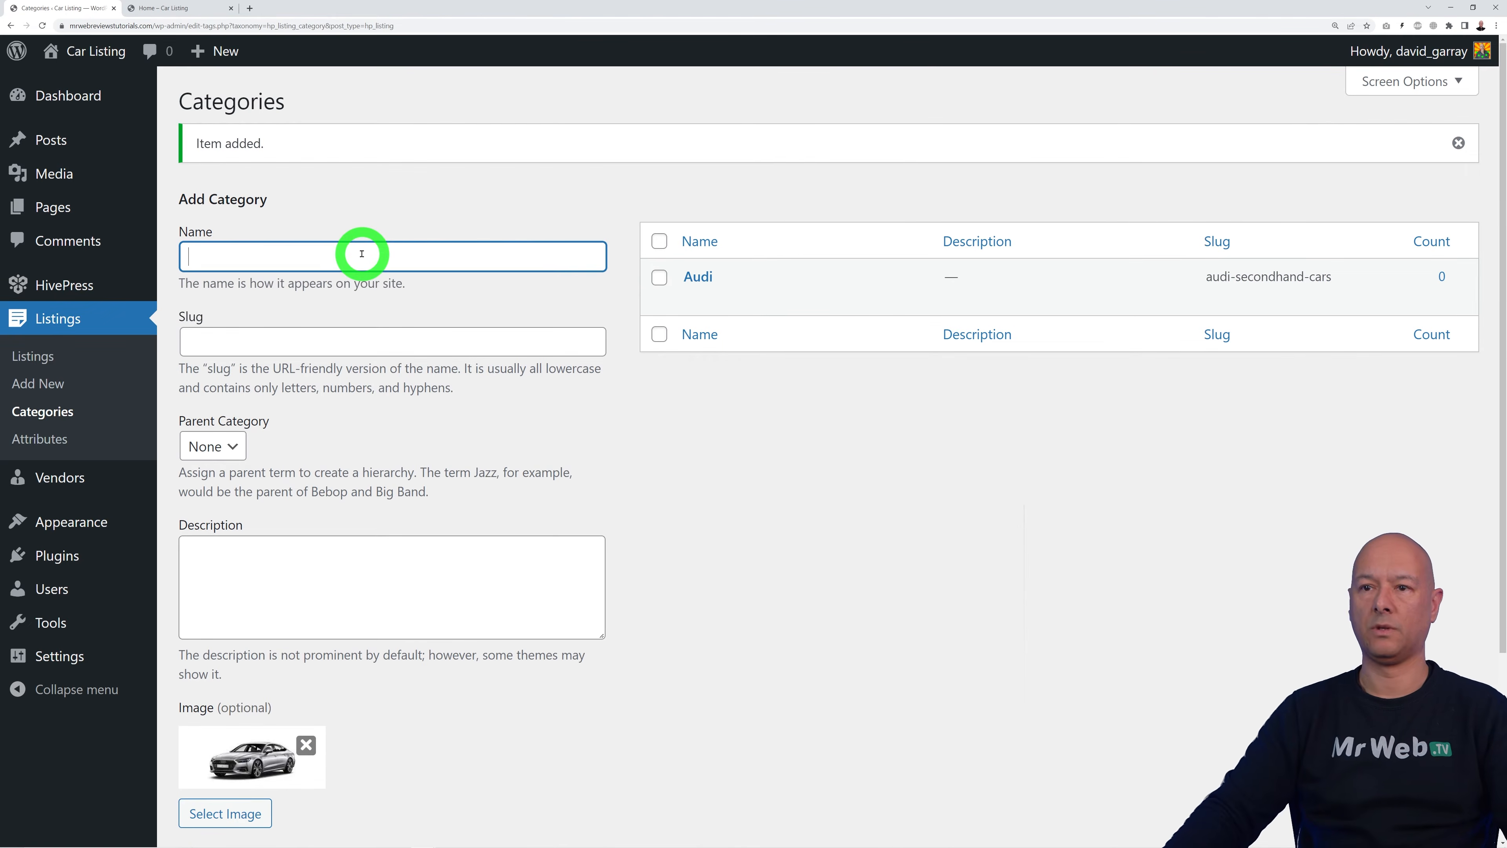
Step: Replace the leftover Audi image with the BMW car photo and save the BMW category
left_click(361, 326)
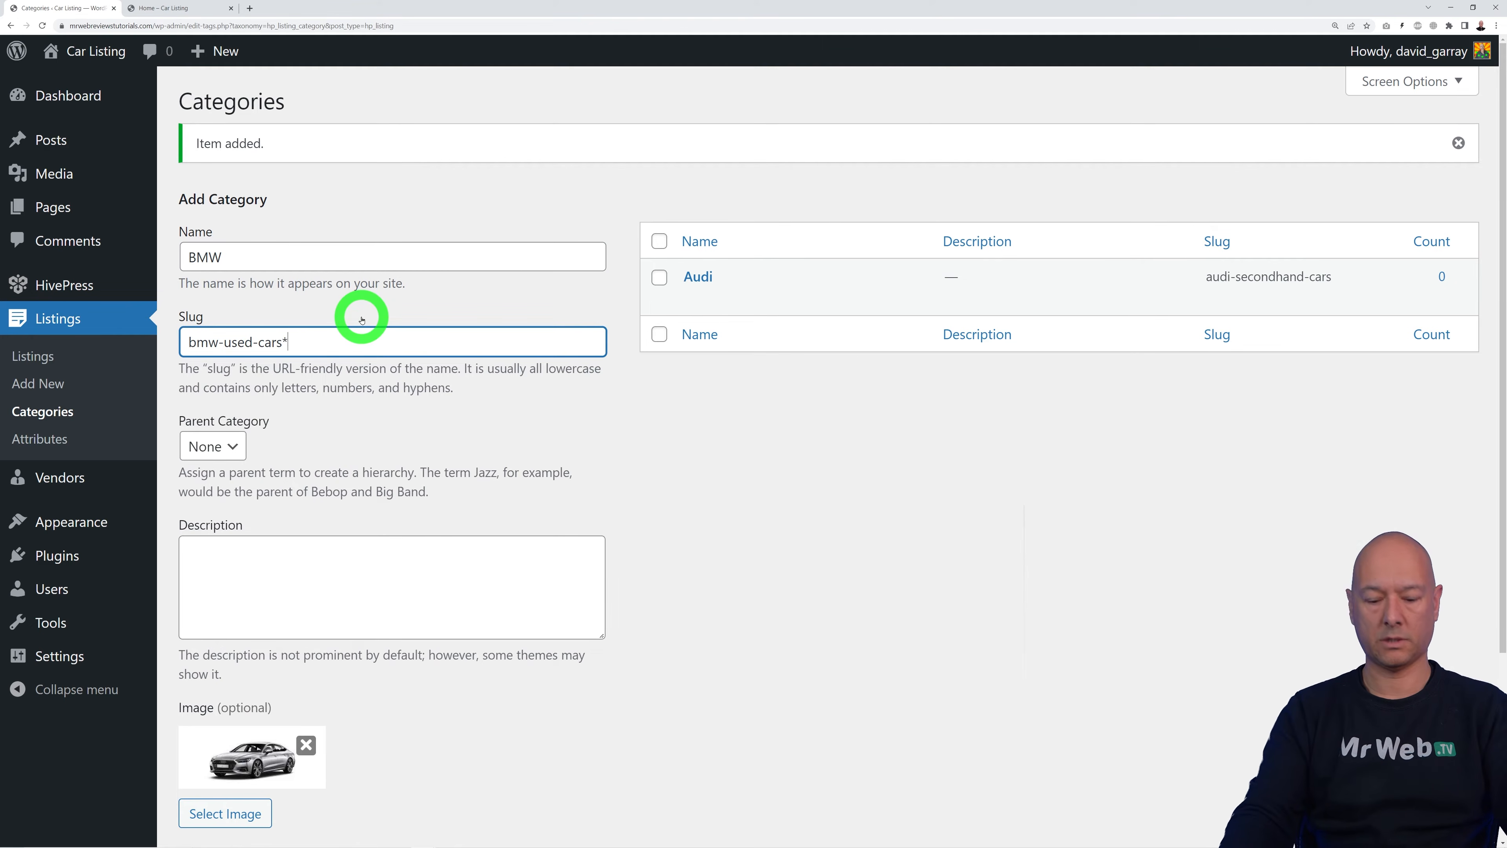
scroll(578, 471, "down", 3)
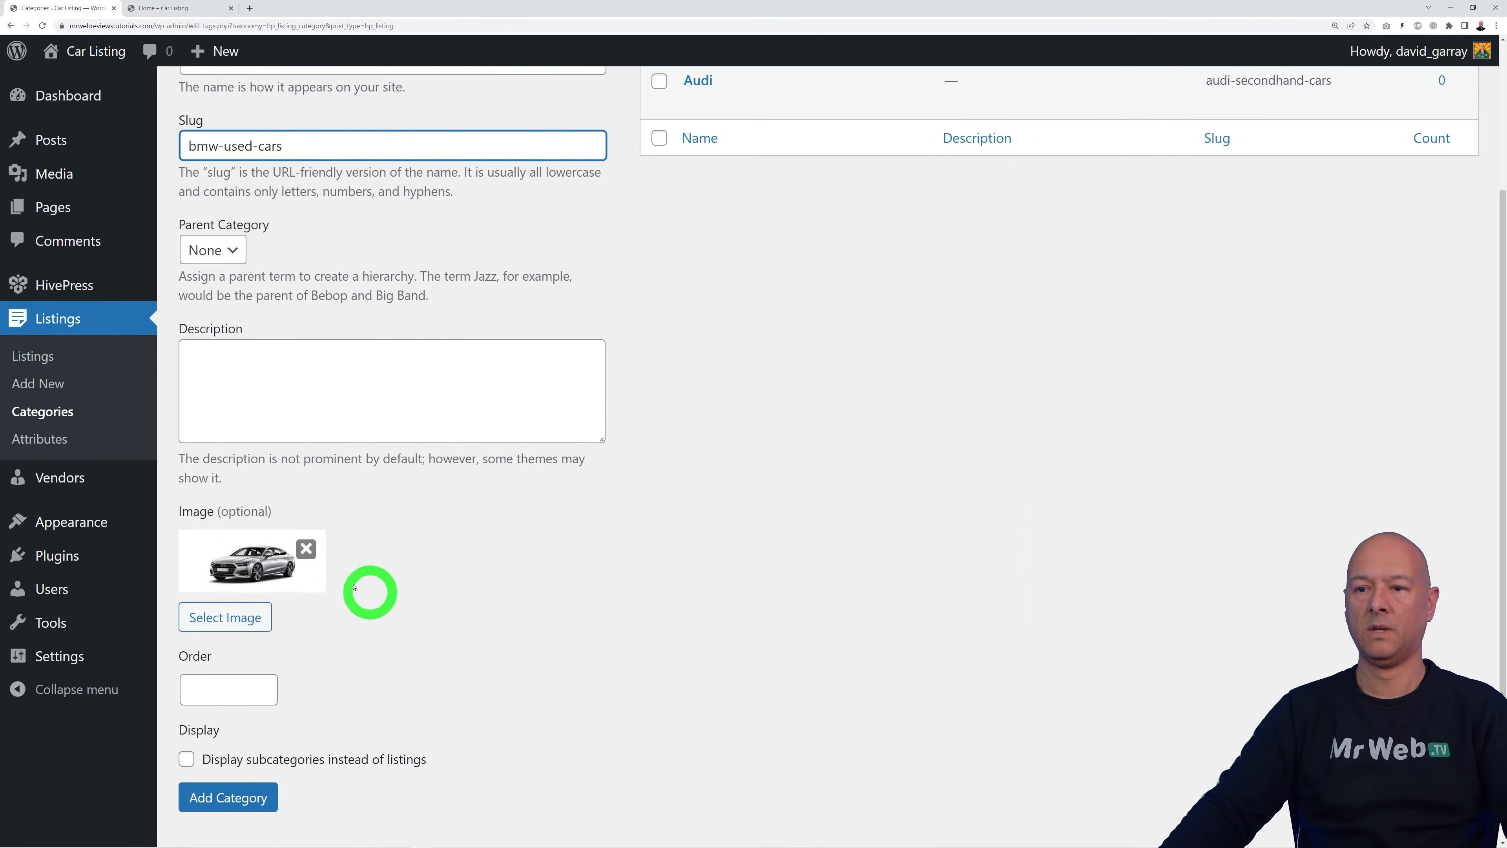
left_click(306, 549)
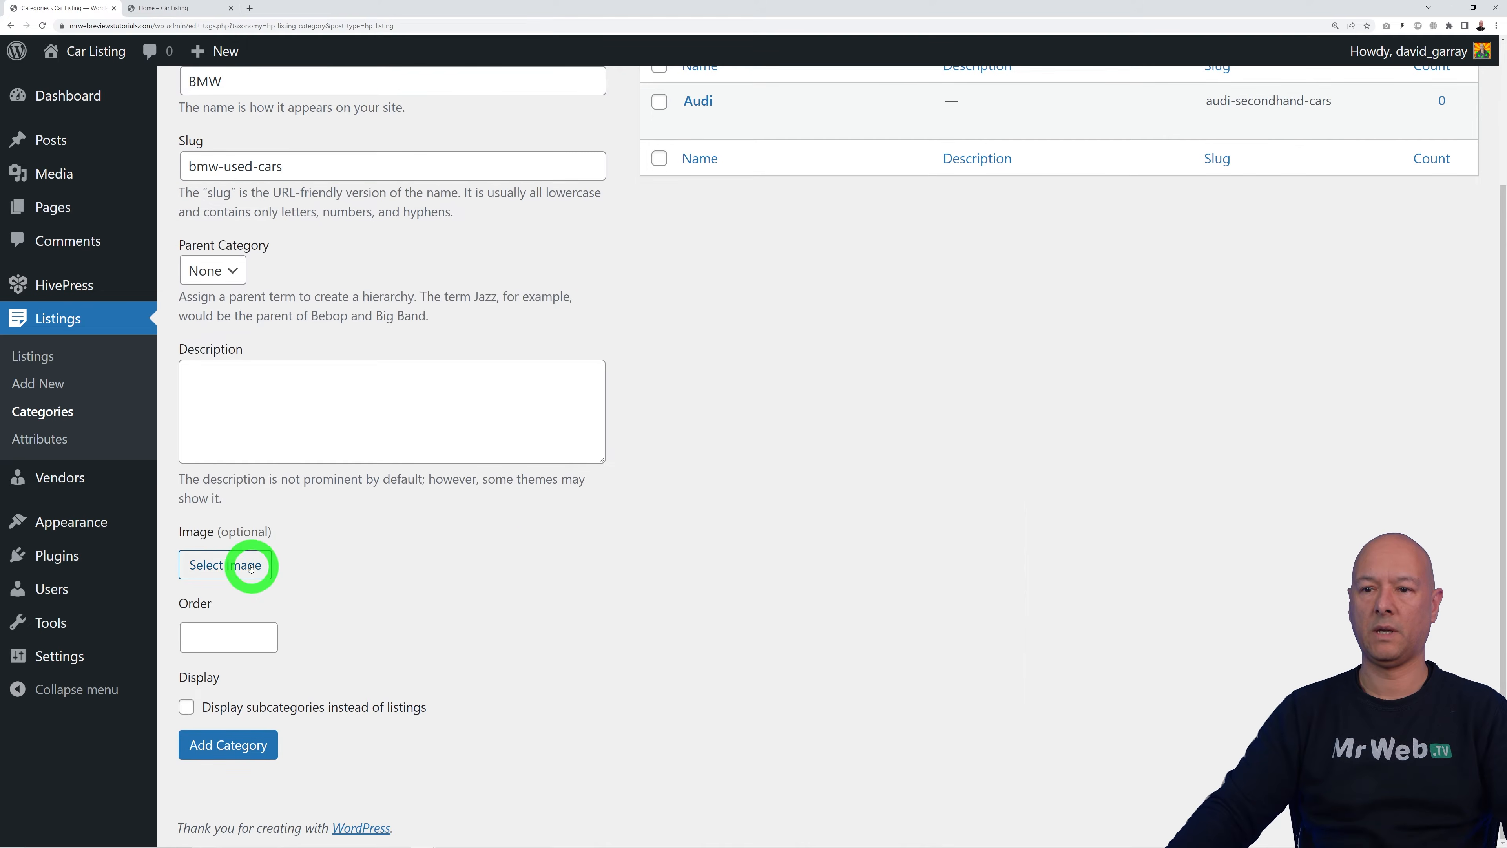
left_click(232, 562)
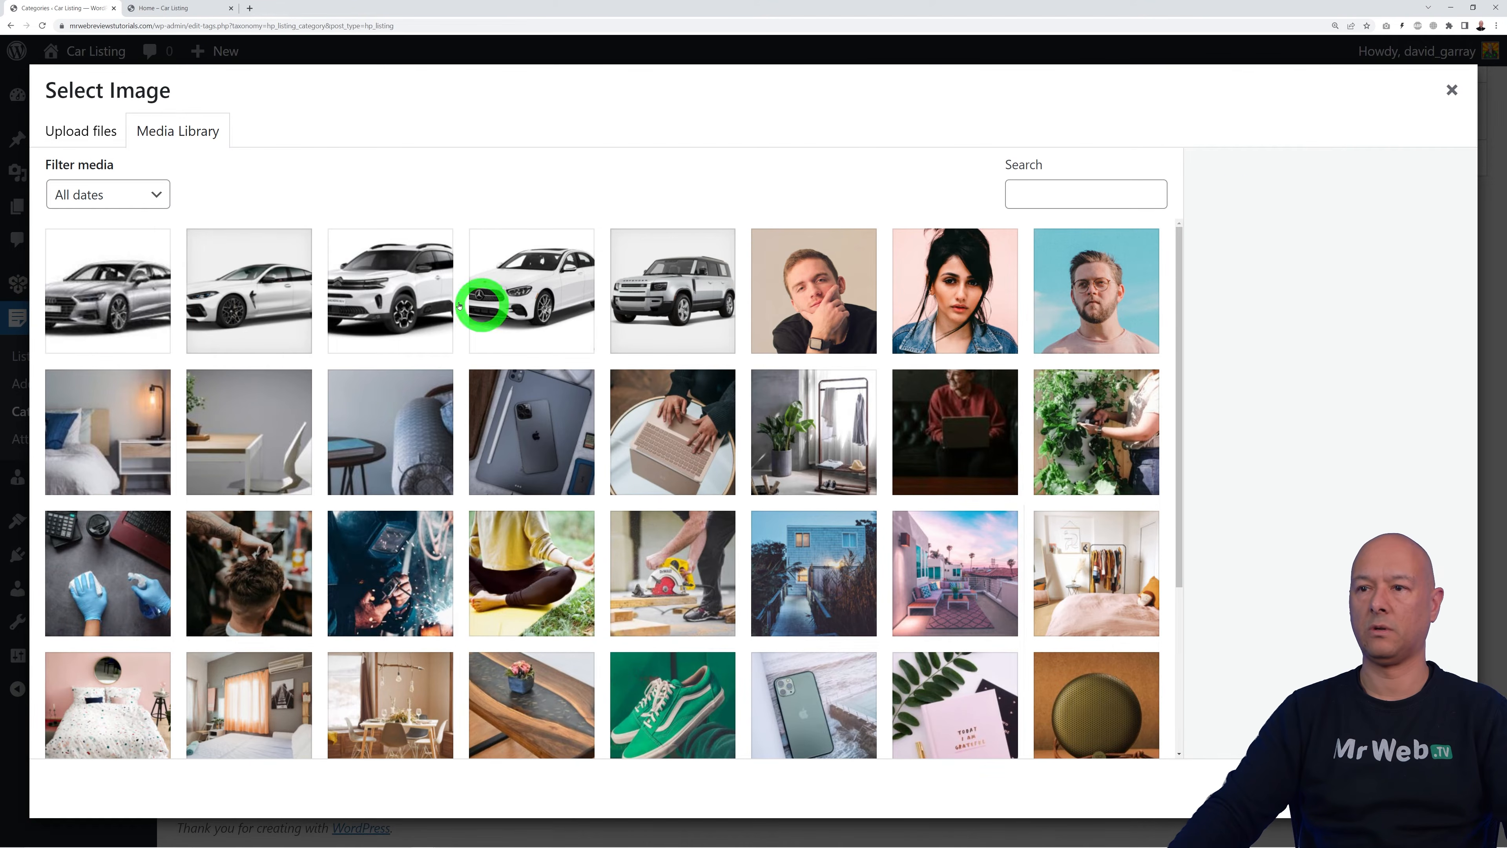
left_click(269, 303)
left_click(1430, 788)
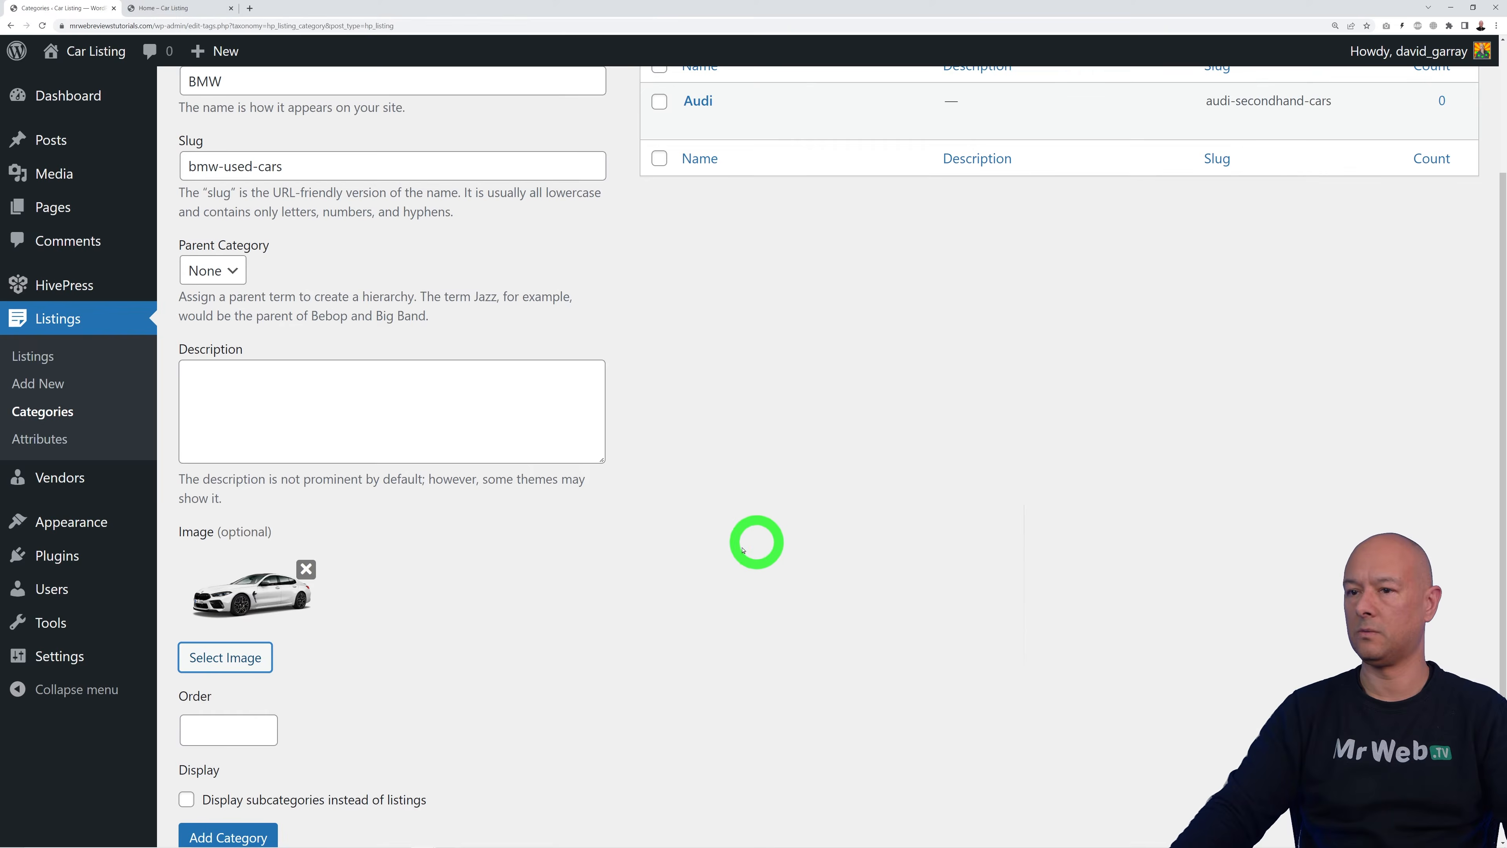
scroll(665, 596, "down", 1)
left_click(244, 749)
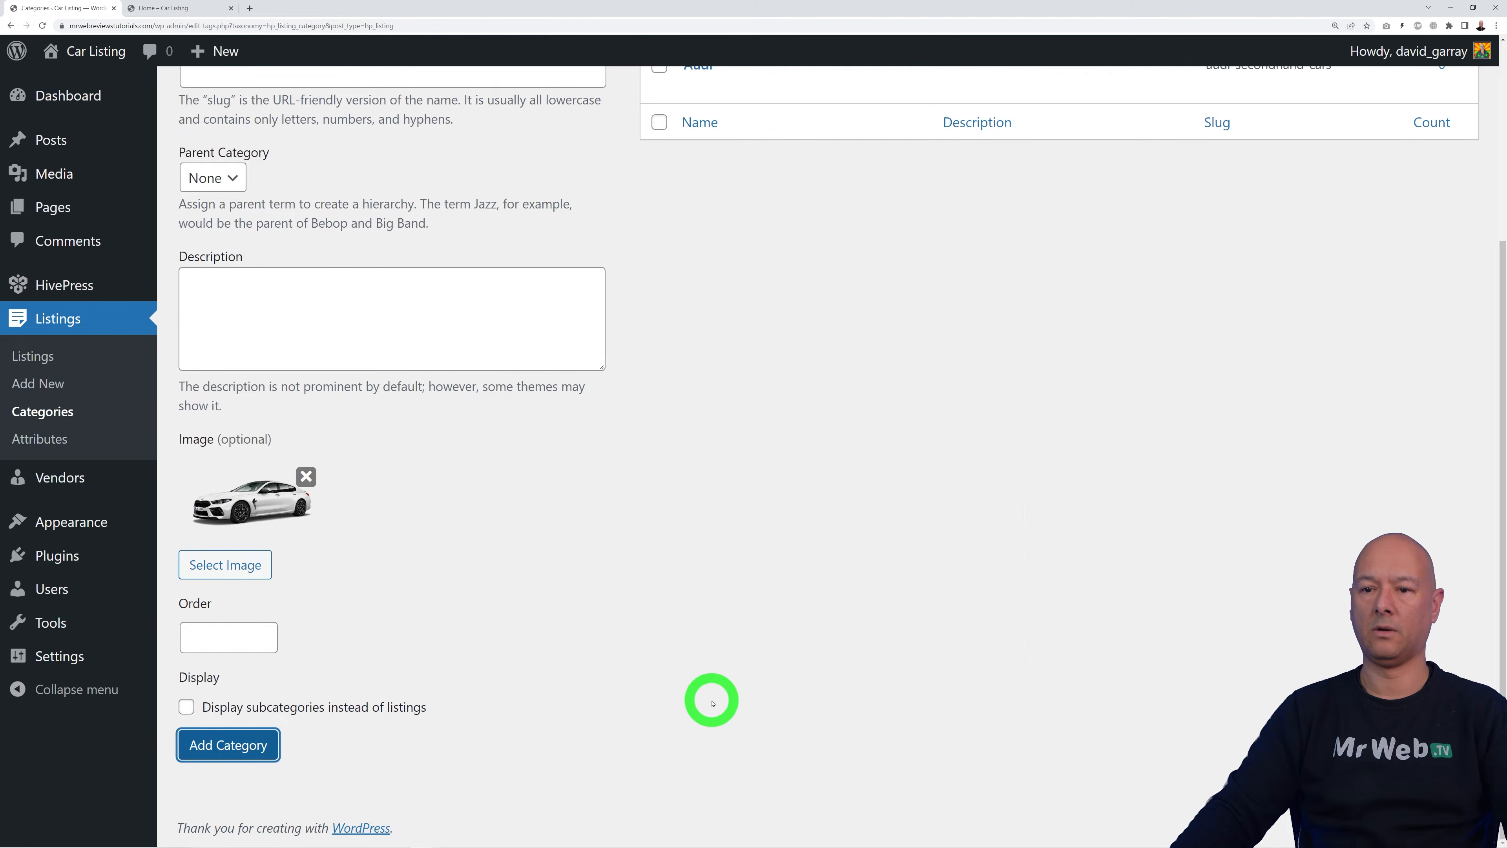
Step: Reload Categories to confirm Audi, BMW, Citroen, Land Rover and Mercedes are listed
scroll(707, 692, "up", 5)
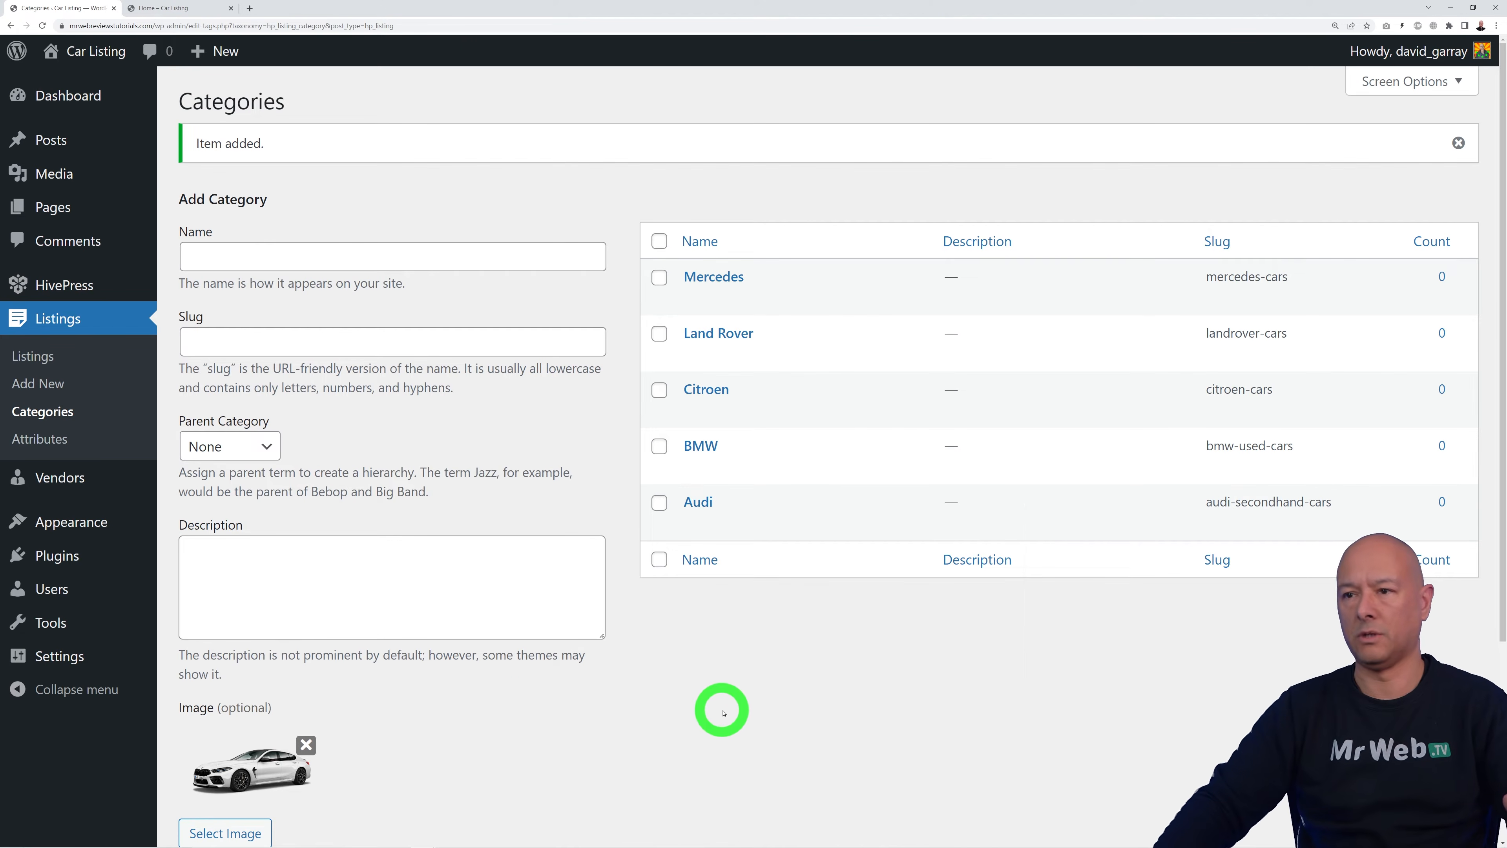
mouse_move(797, 346)
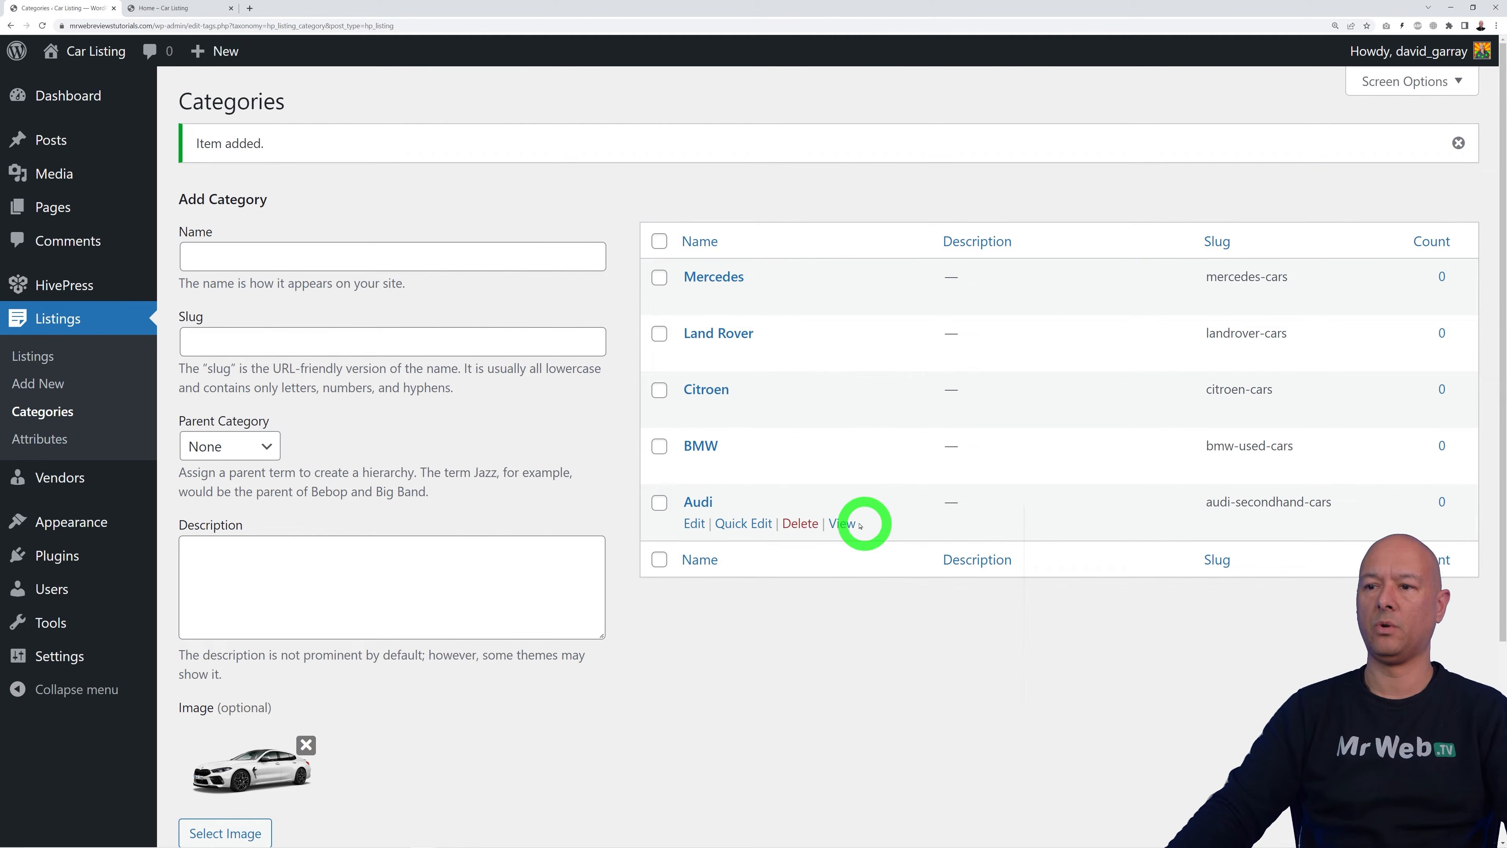
left_click(42, 26)
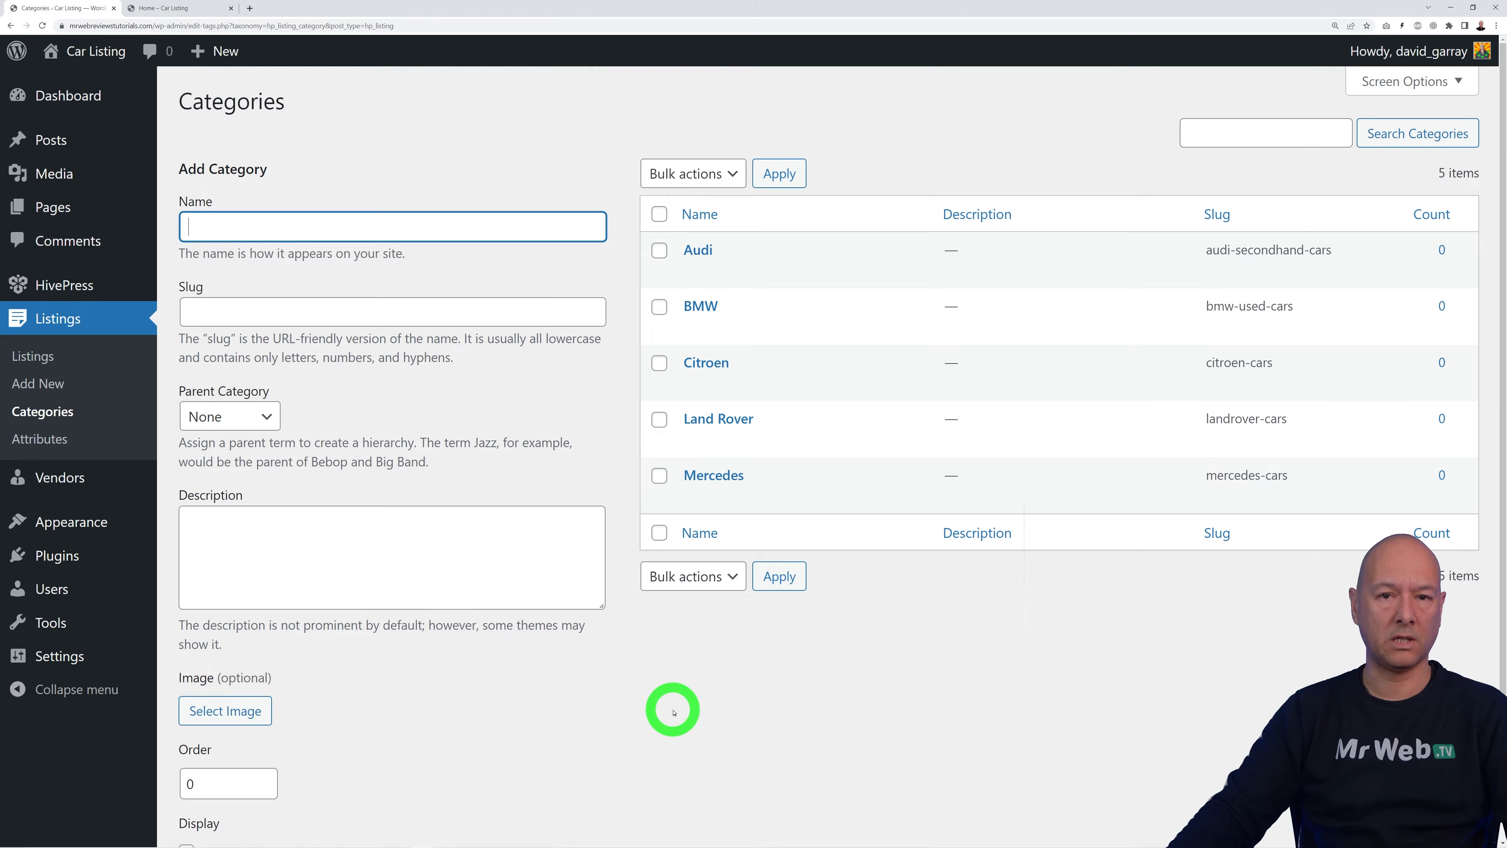
scroll(673, 713, "down", 2)
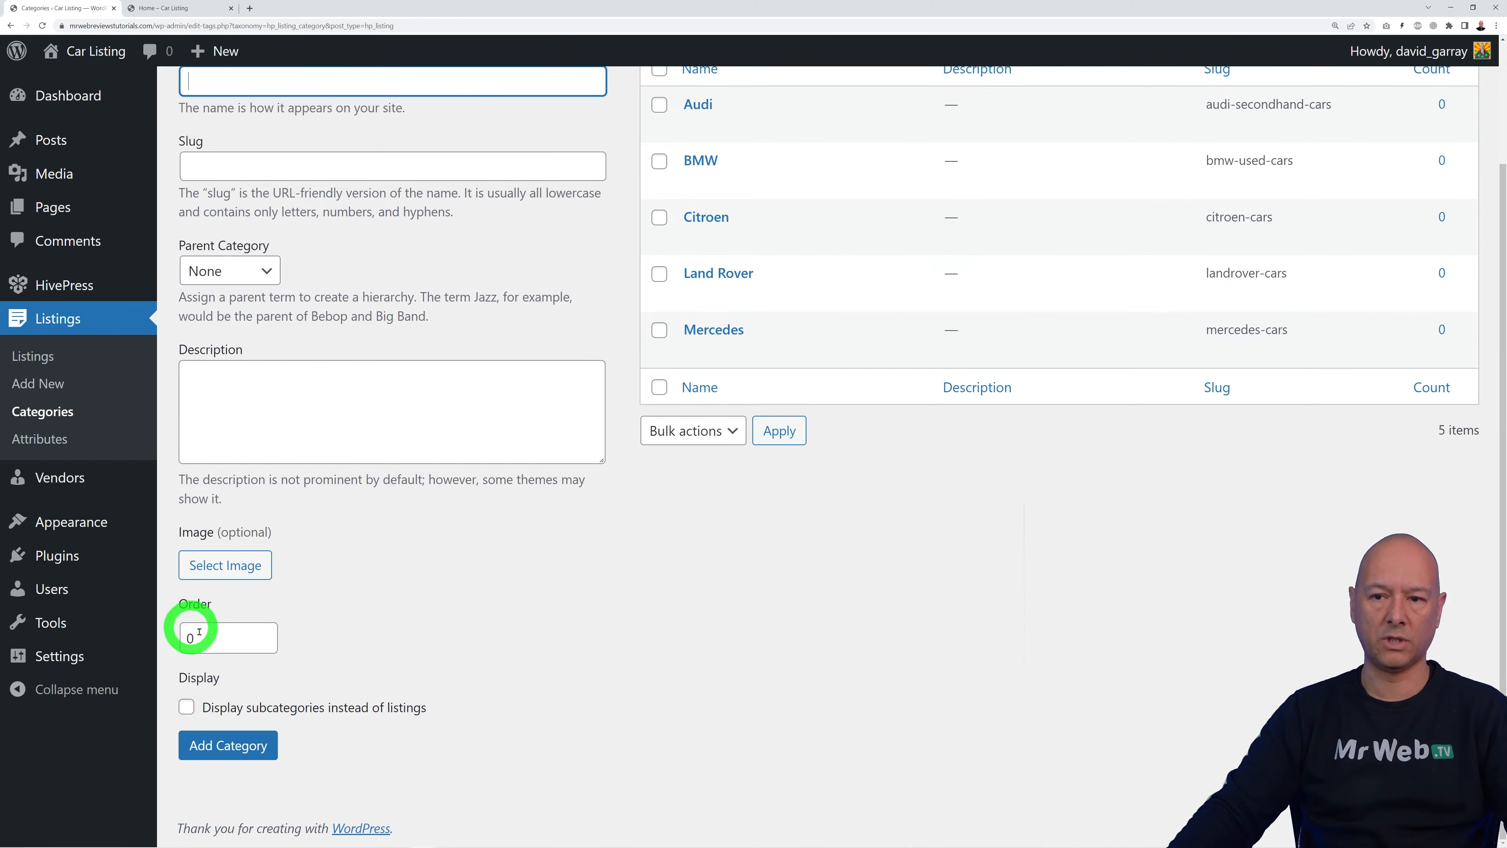
scroll(463, 665, "up", 1)
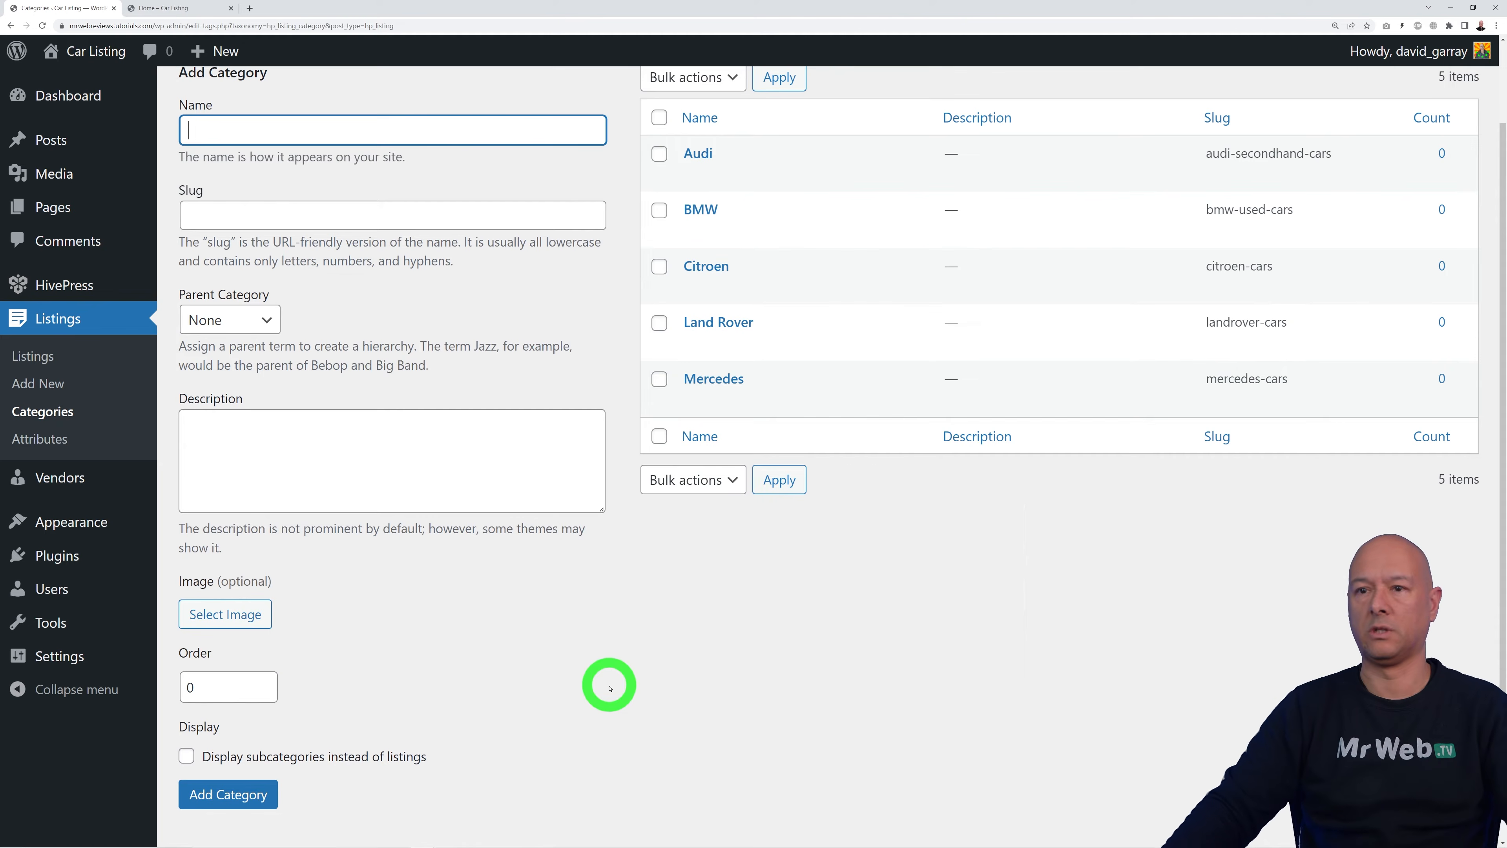
scroll(636, 692, "up", 1)
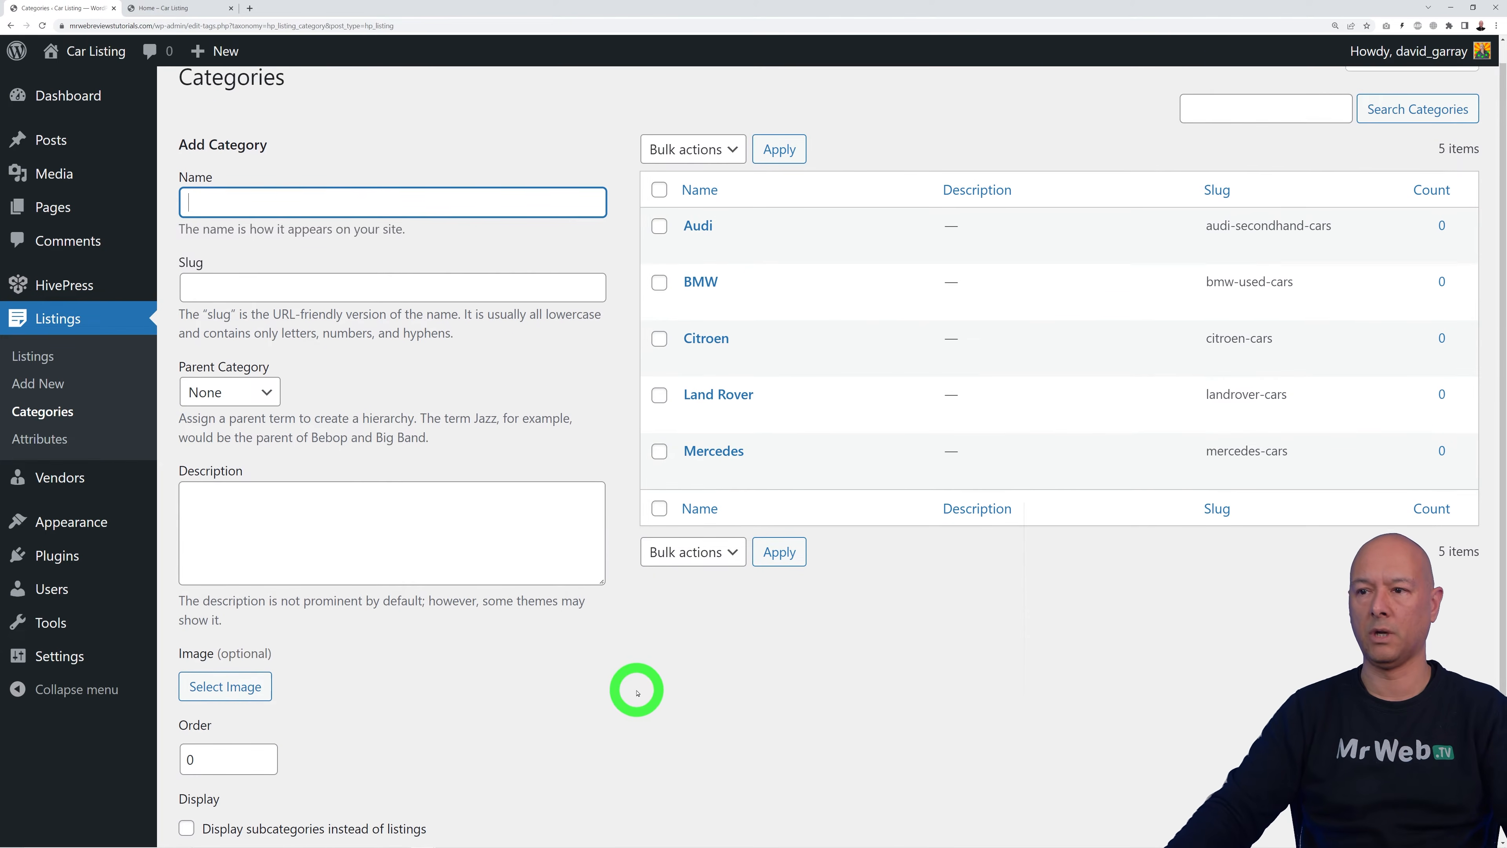
scroll(637, 692, "up", 1)
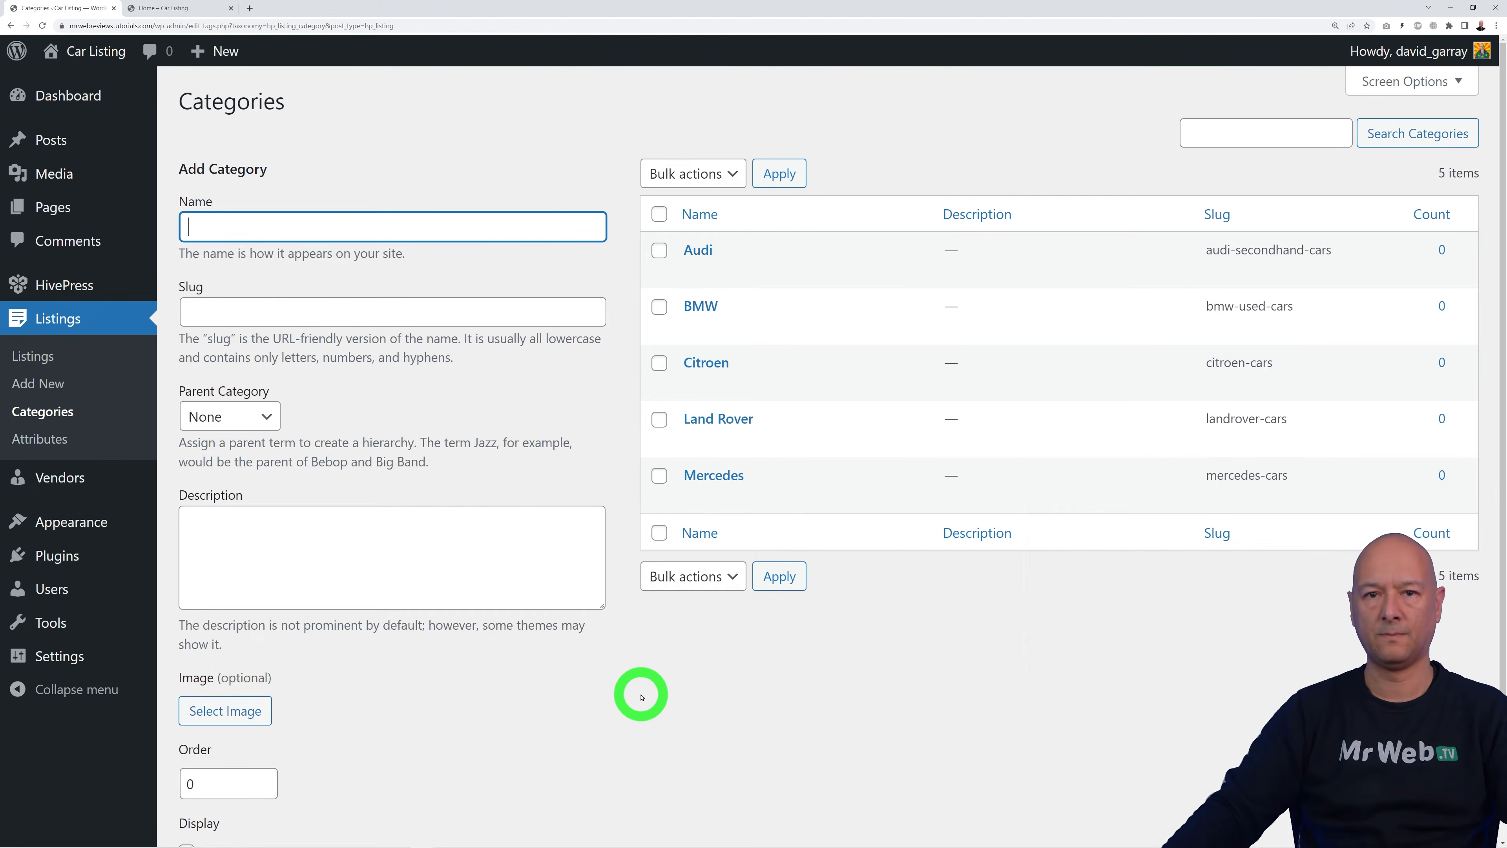
Step: Move all nine listing attributes to the Trash with a bulk action
left_click(57, 442)
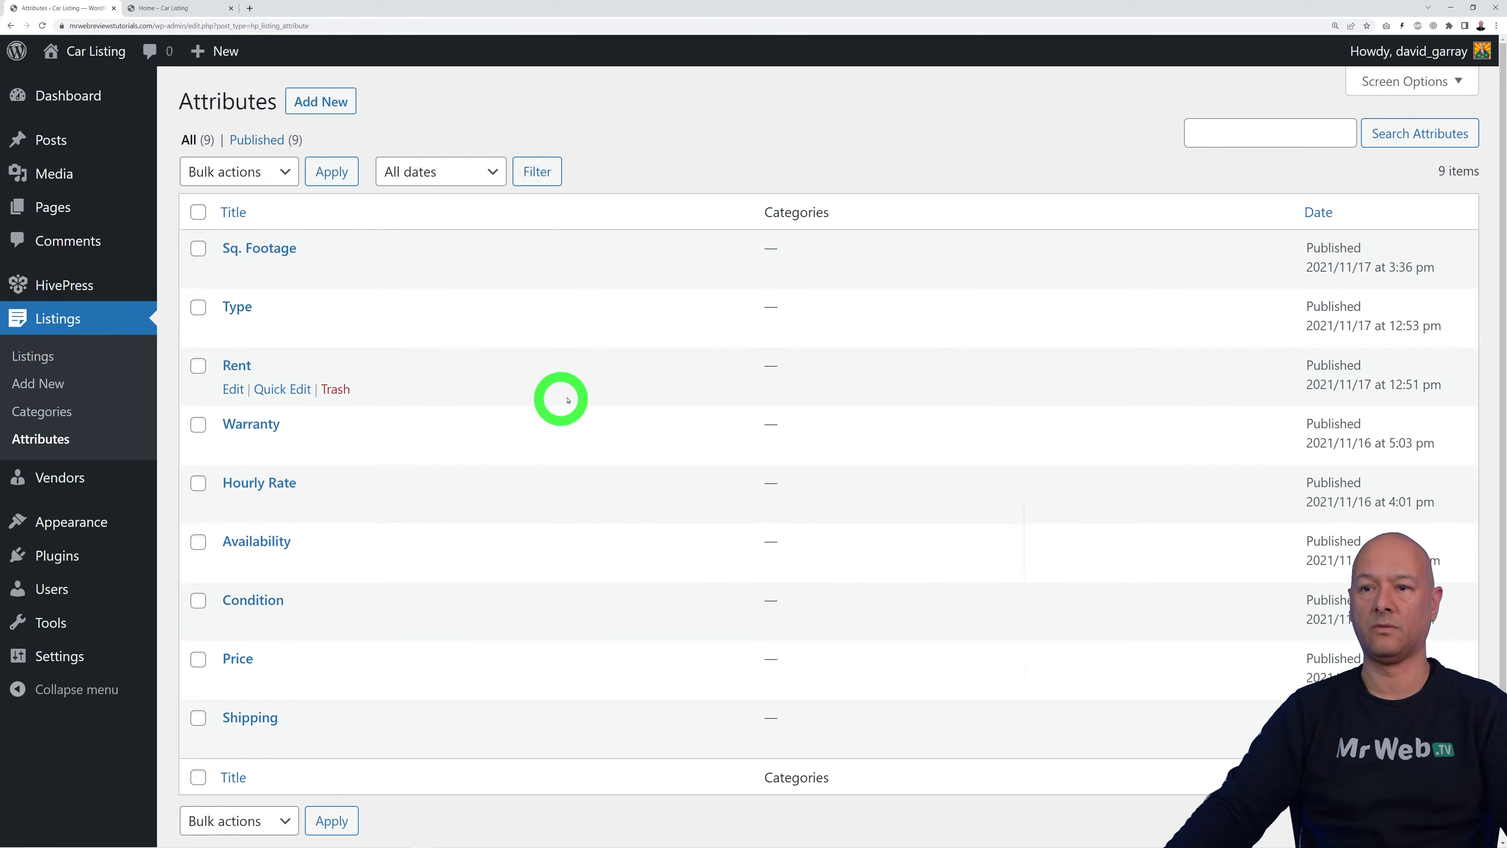
left_click(197, 212)
left_click(285, 171)
left_click(269, 237)
left_click(331, 172)
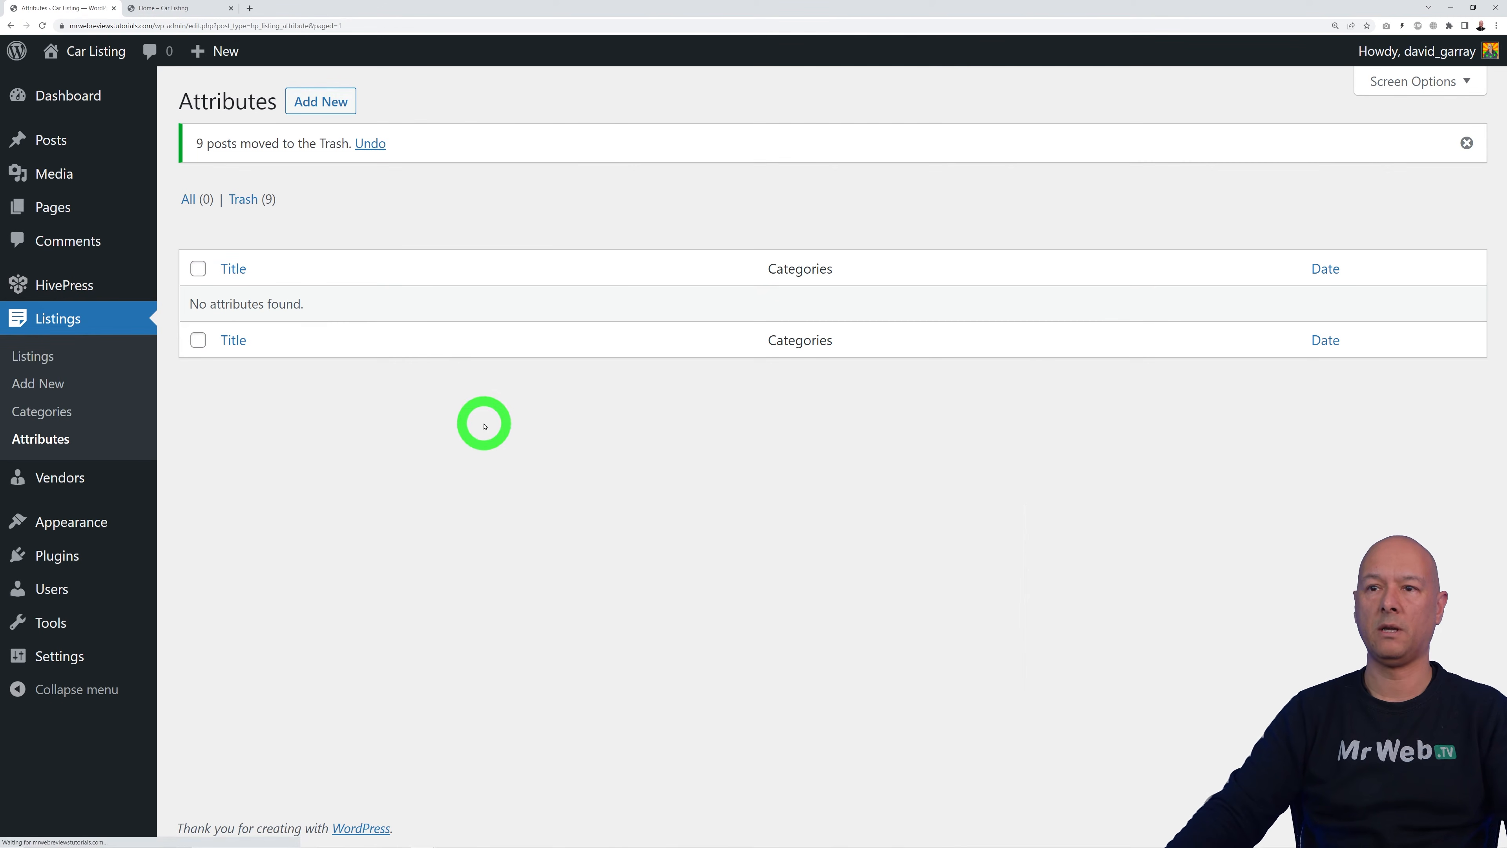
Step: Permanently delete the nine trashed attributes and start a new attribute
left_click(244, 199)
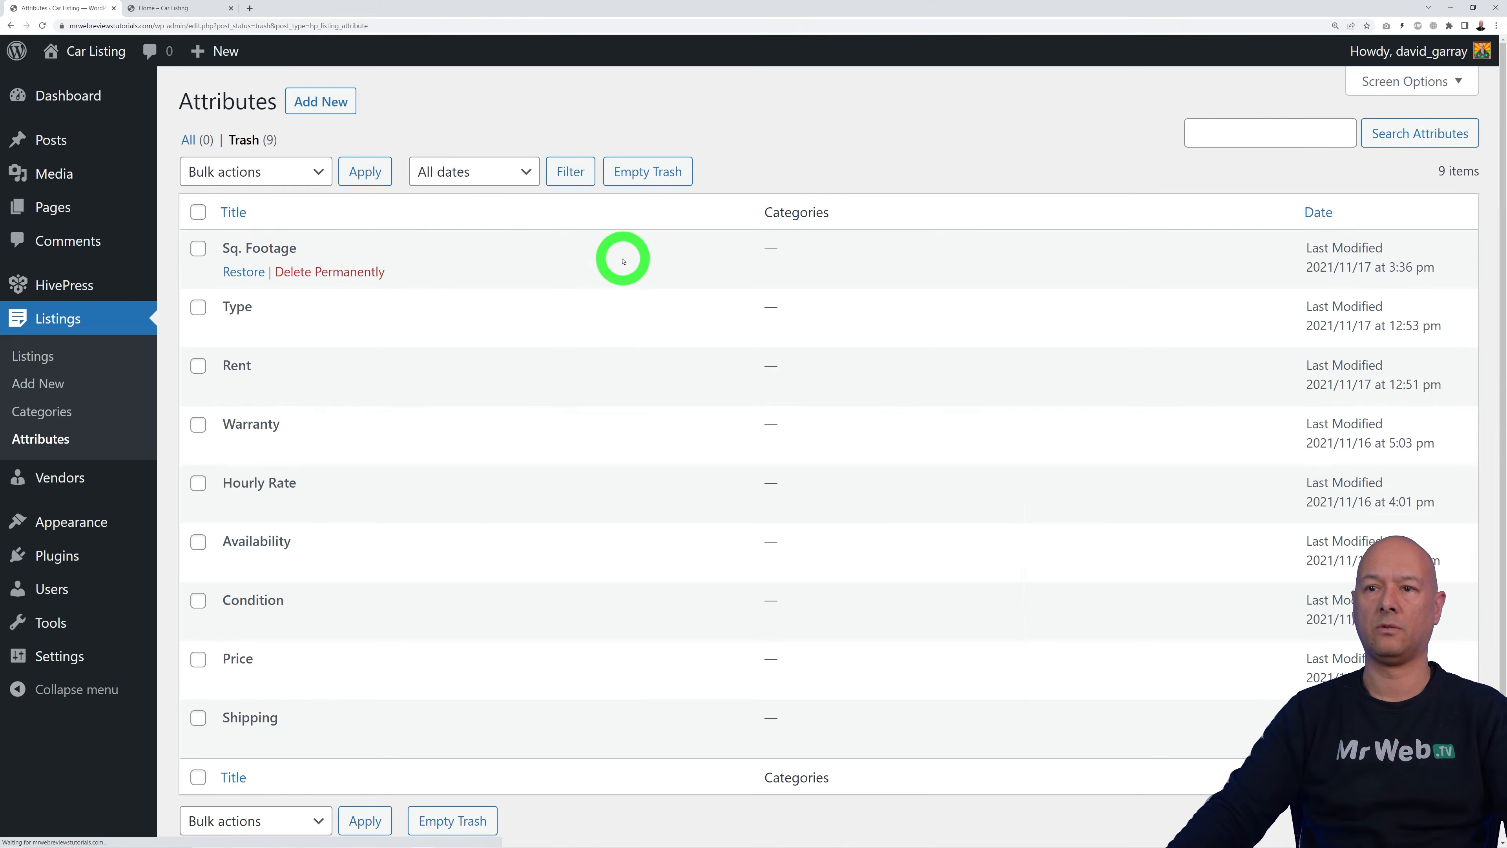
left_click(197, 211)
left_click(262, 172)
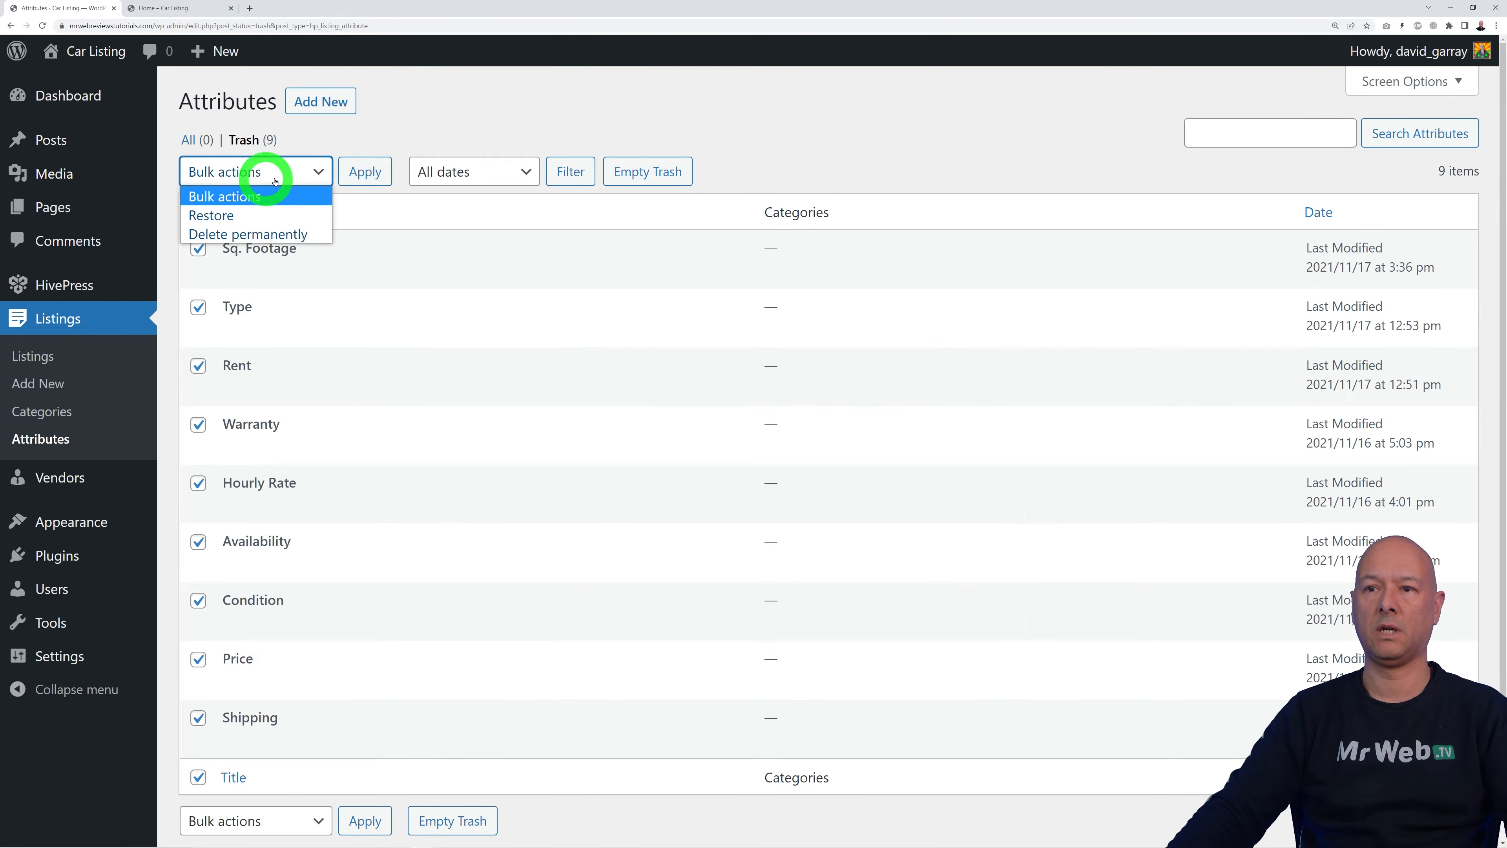
left_click(296, 235)
left_click(374, 177)
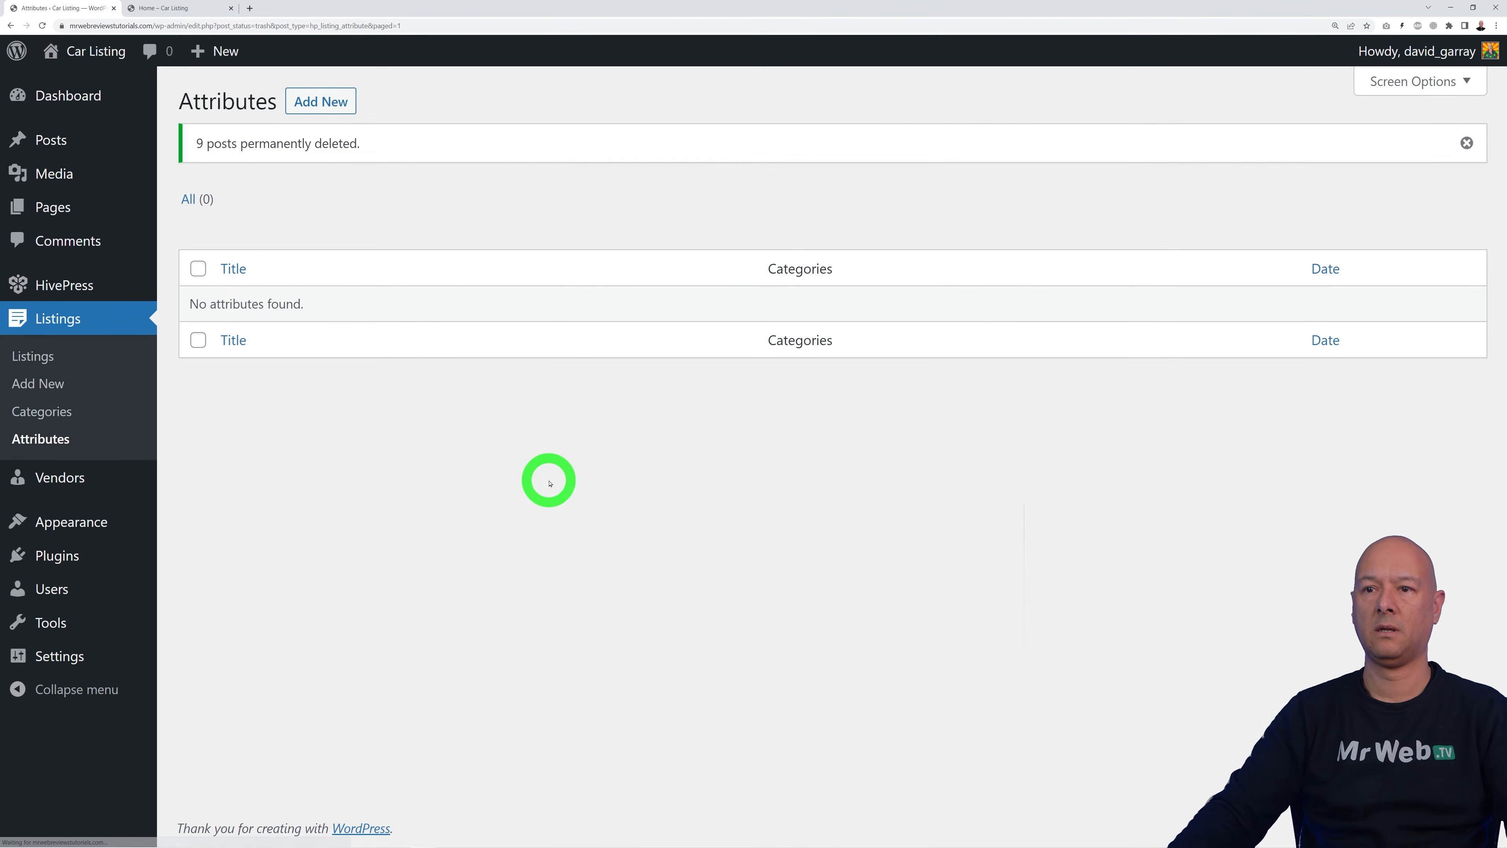
left_click(36, 438)
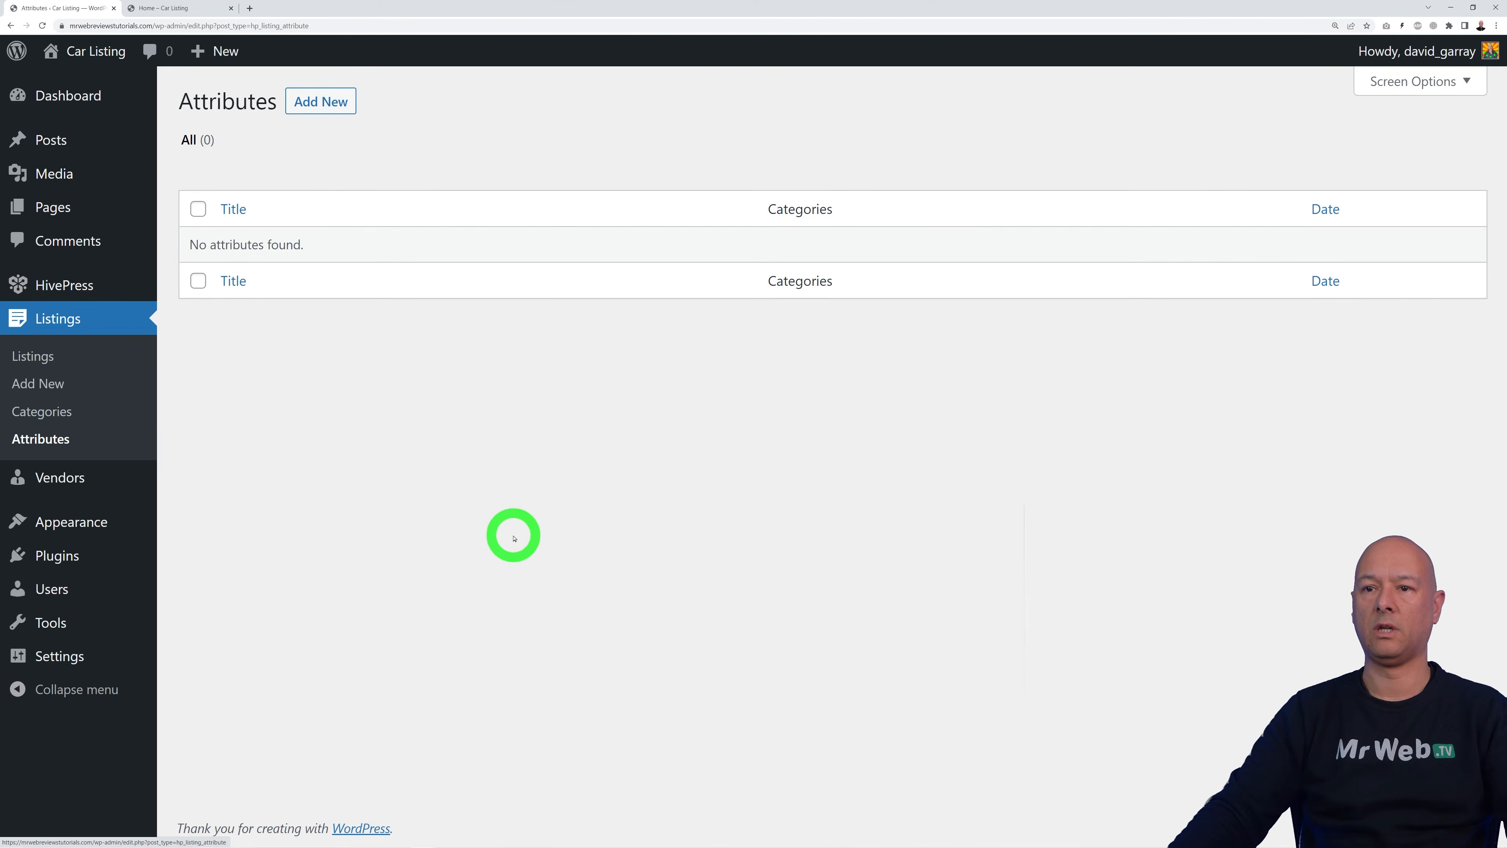
left_click(321, 105)
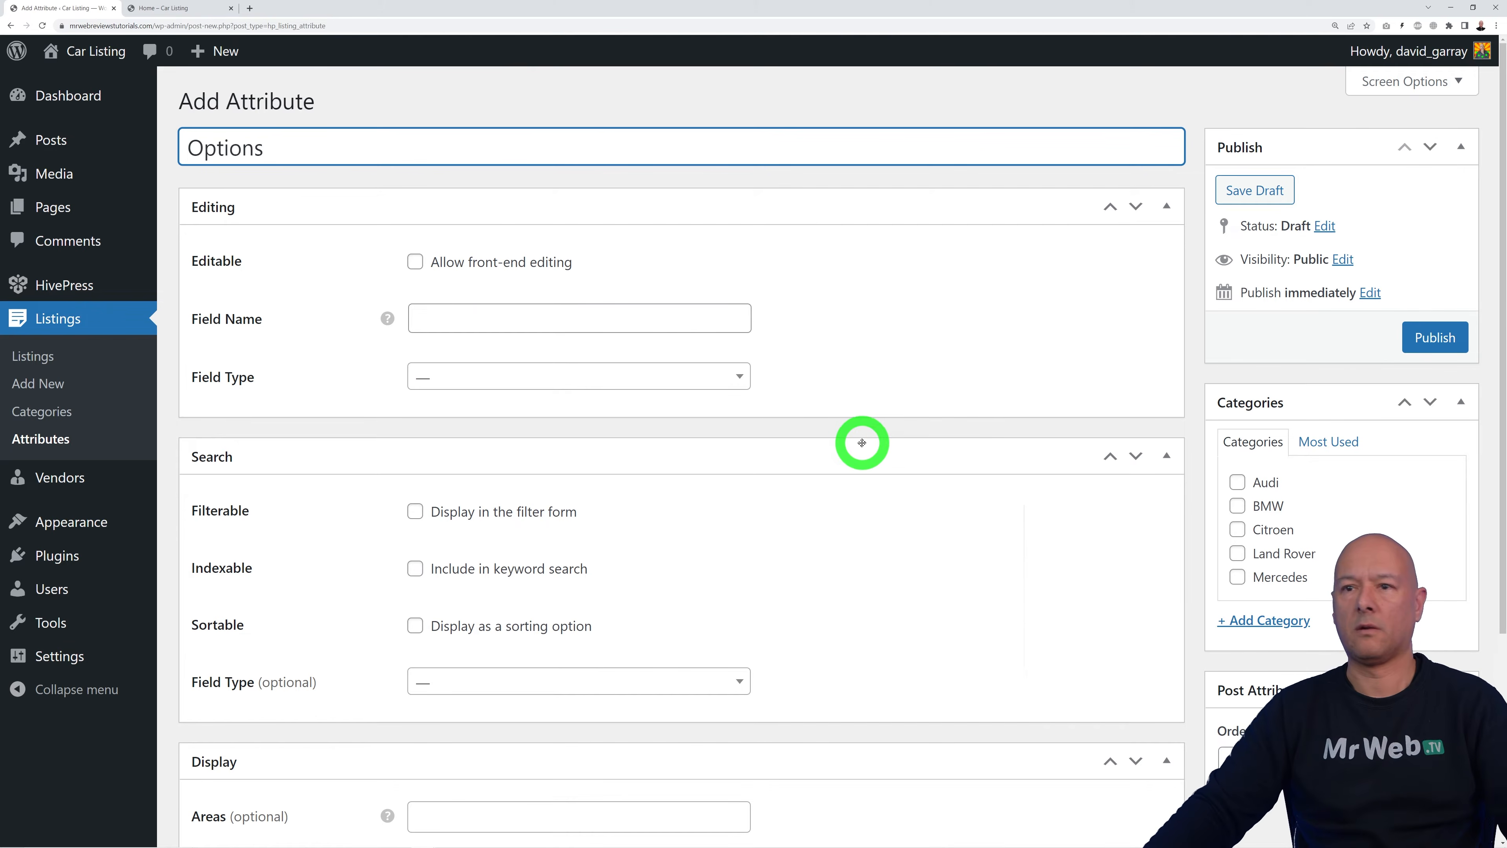
Step: Title the new attribute Options and set its field type to Checkboxes
left_click(914, 380)
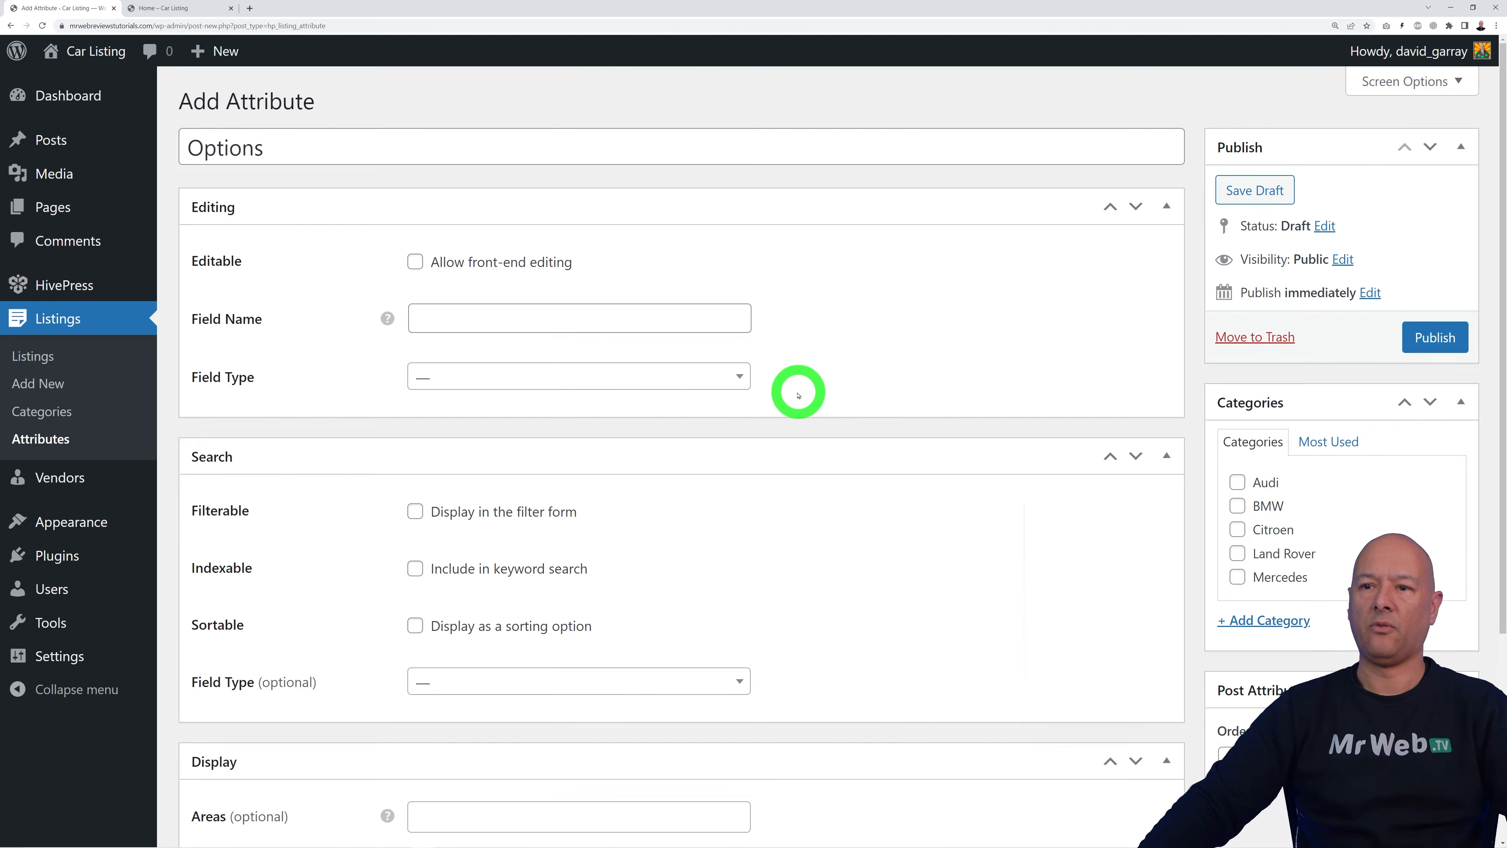
left_click(740, 377)
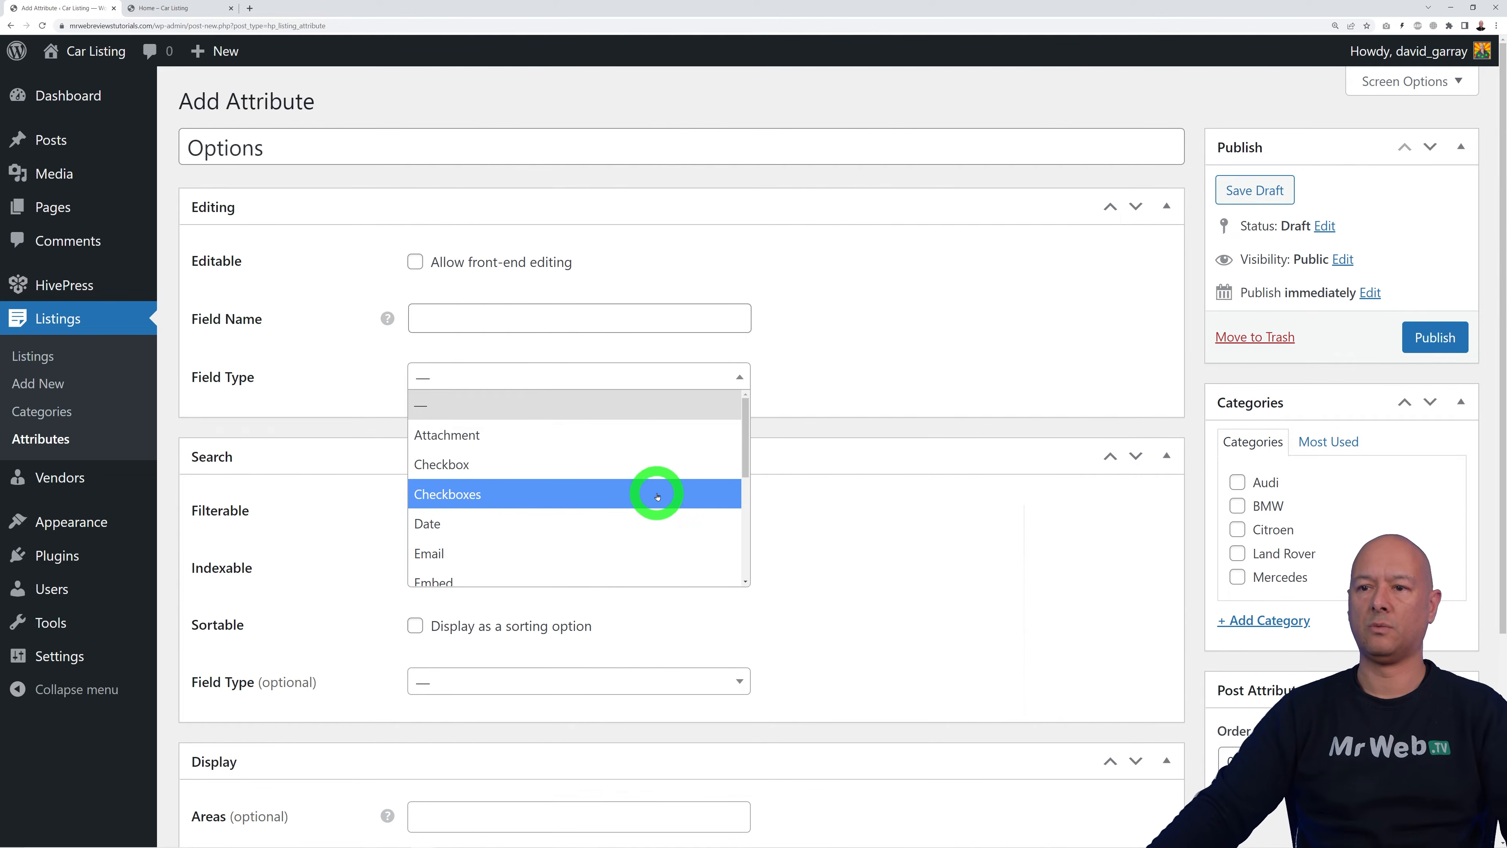
scroll(640, 498, "down", 3)
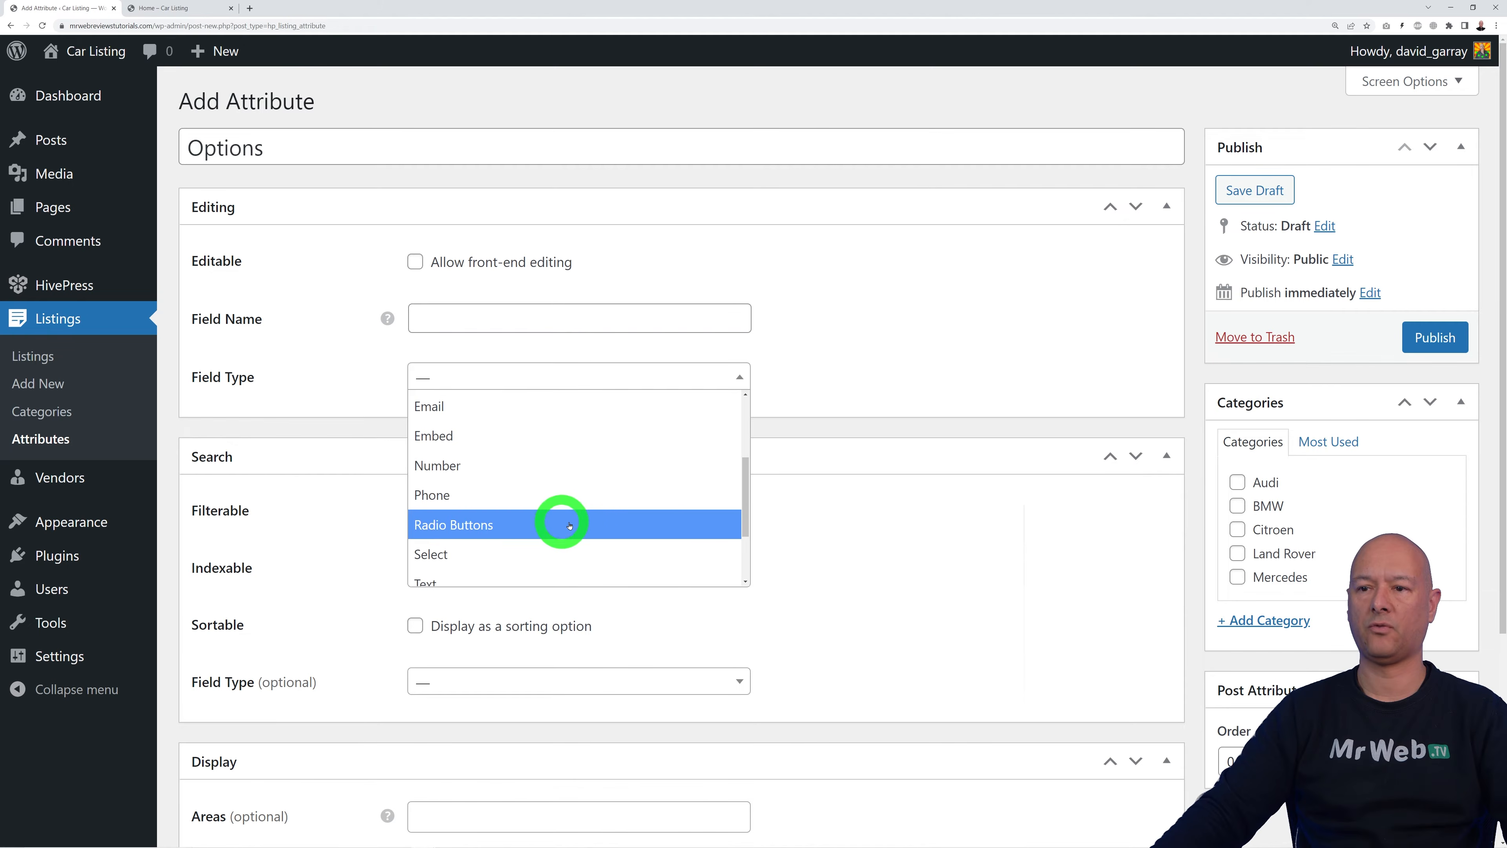
scroll(548, 530, "down", 2)
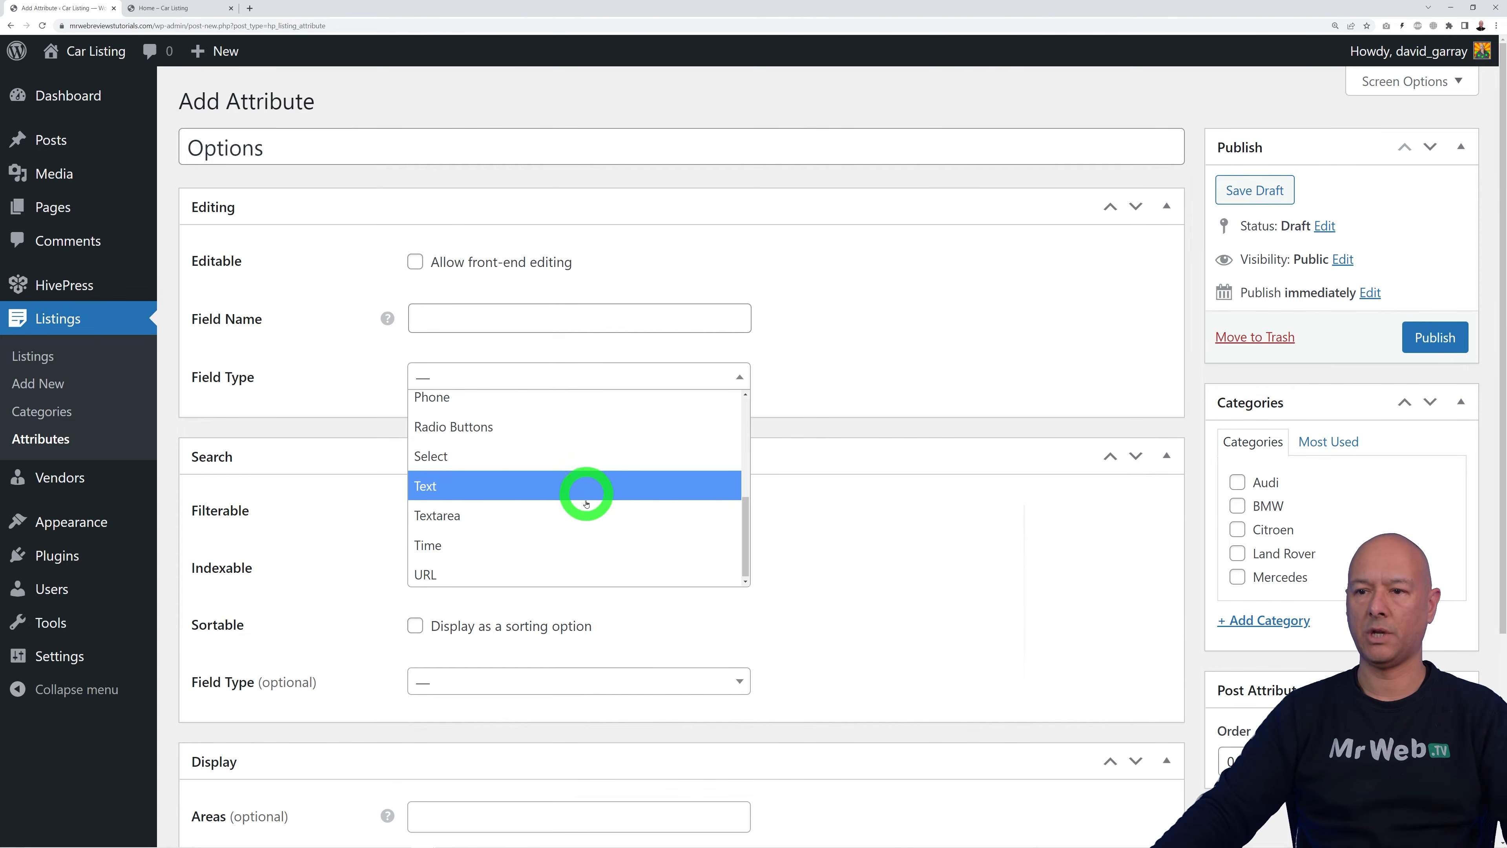
scroll(669, 538, "up", 1)
scroll(669, 539, "down", 1)
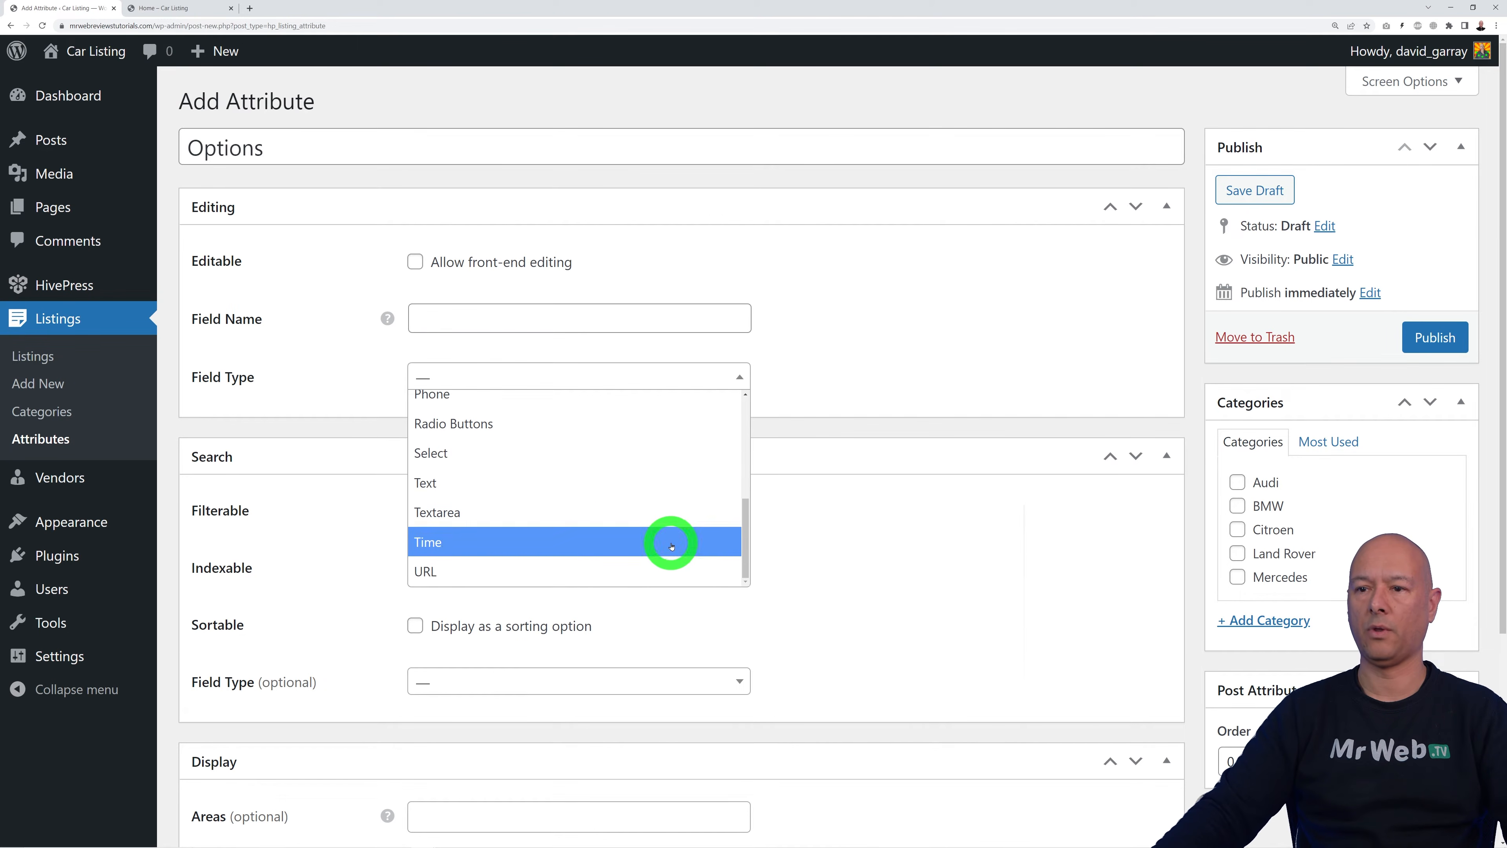
scroll(670, 542, "up", 8)
scroll(668, 537, "down", 1)
scroll(667, 541, "up", 2)
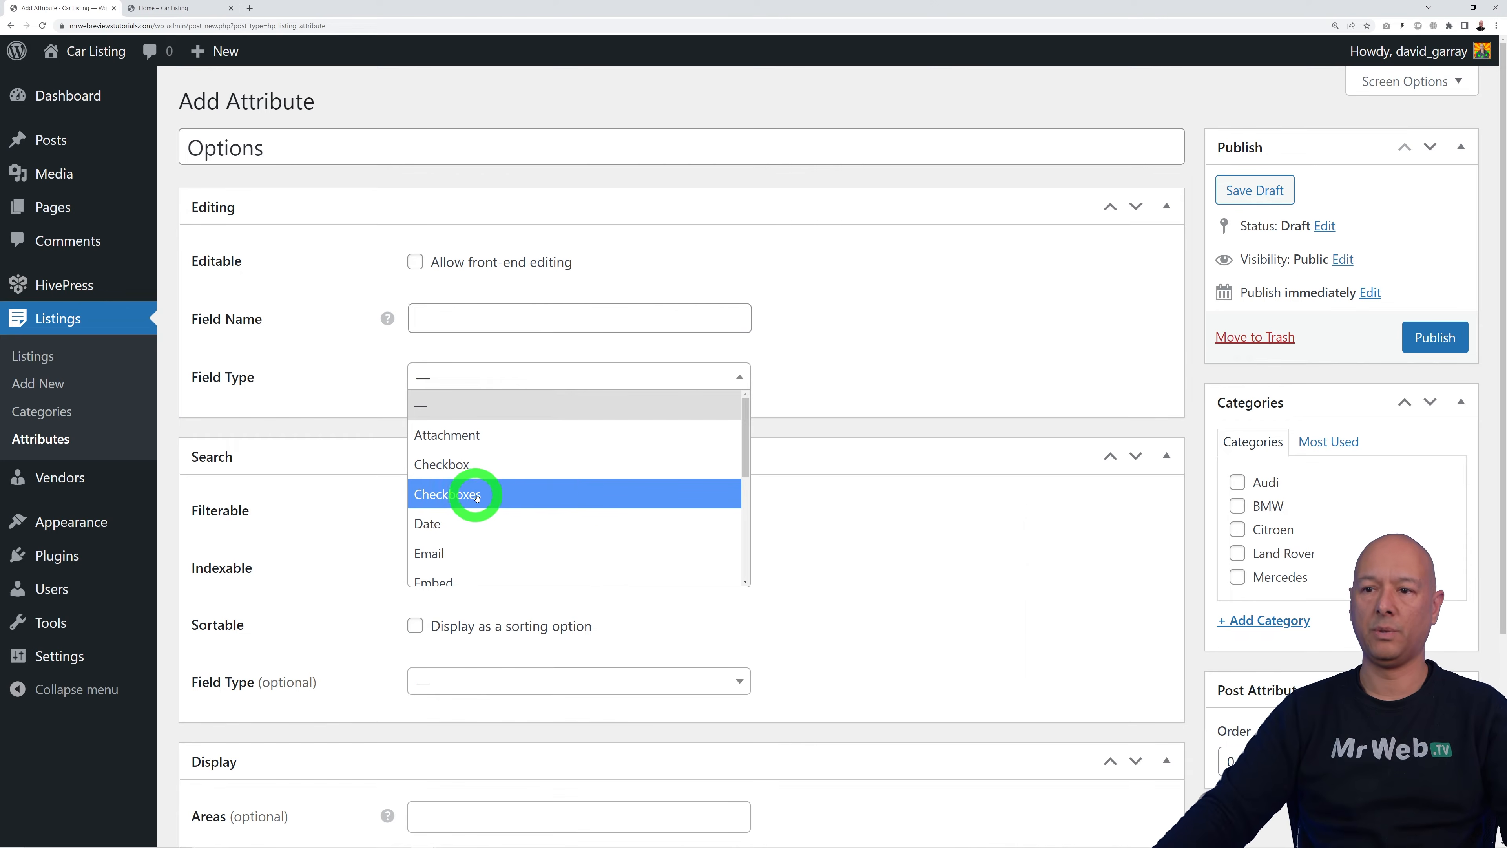
left_click(523, 494)
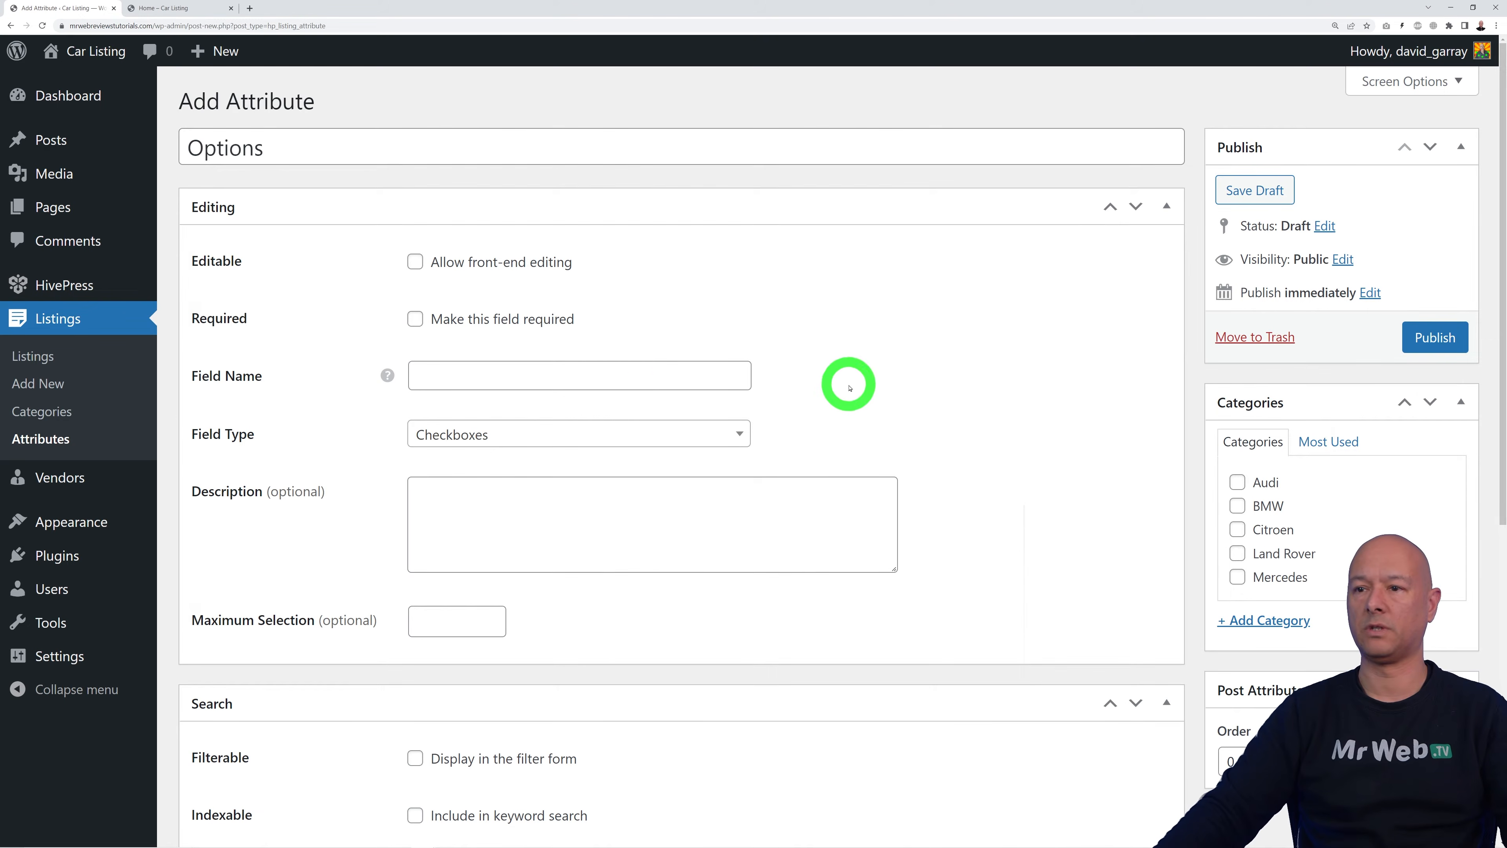
Step: Enter the field name options, correct its format, and publish the attribute
left_click(647, 371)
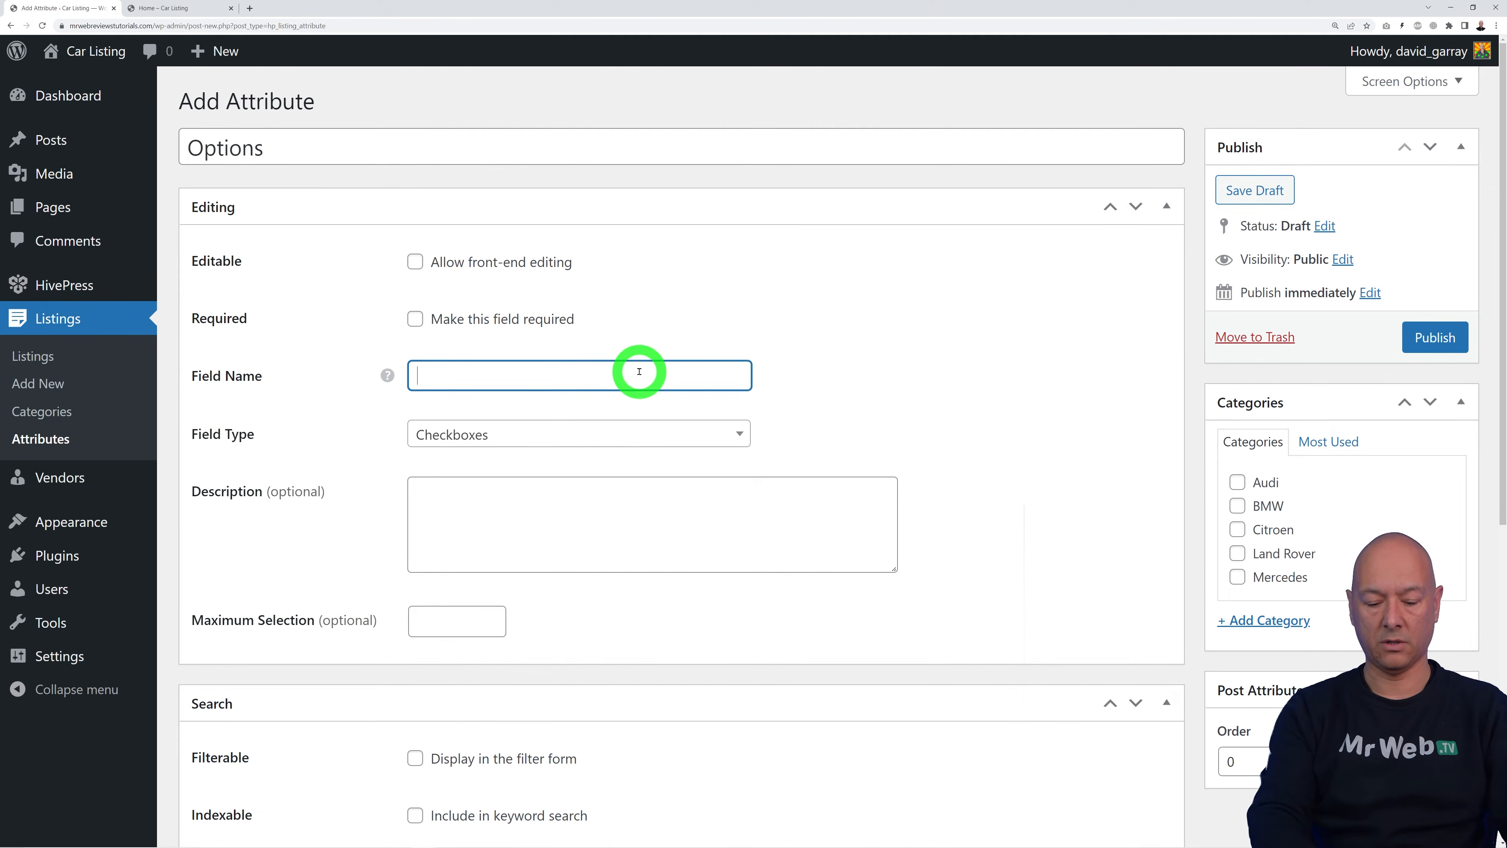
left_click(960, 424)
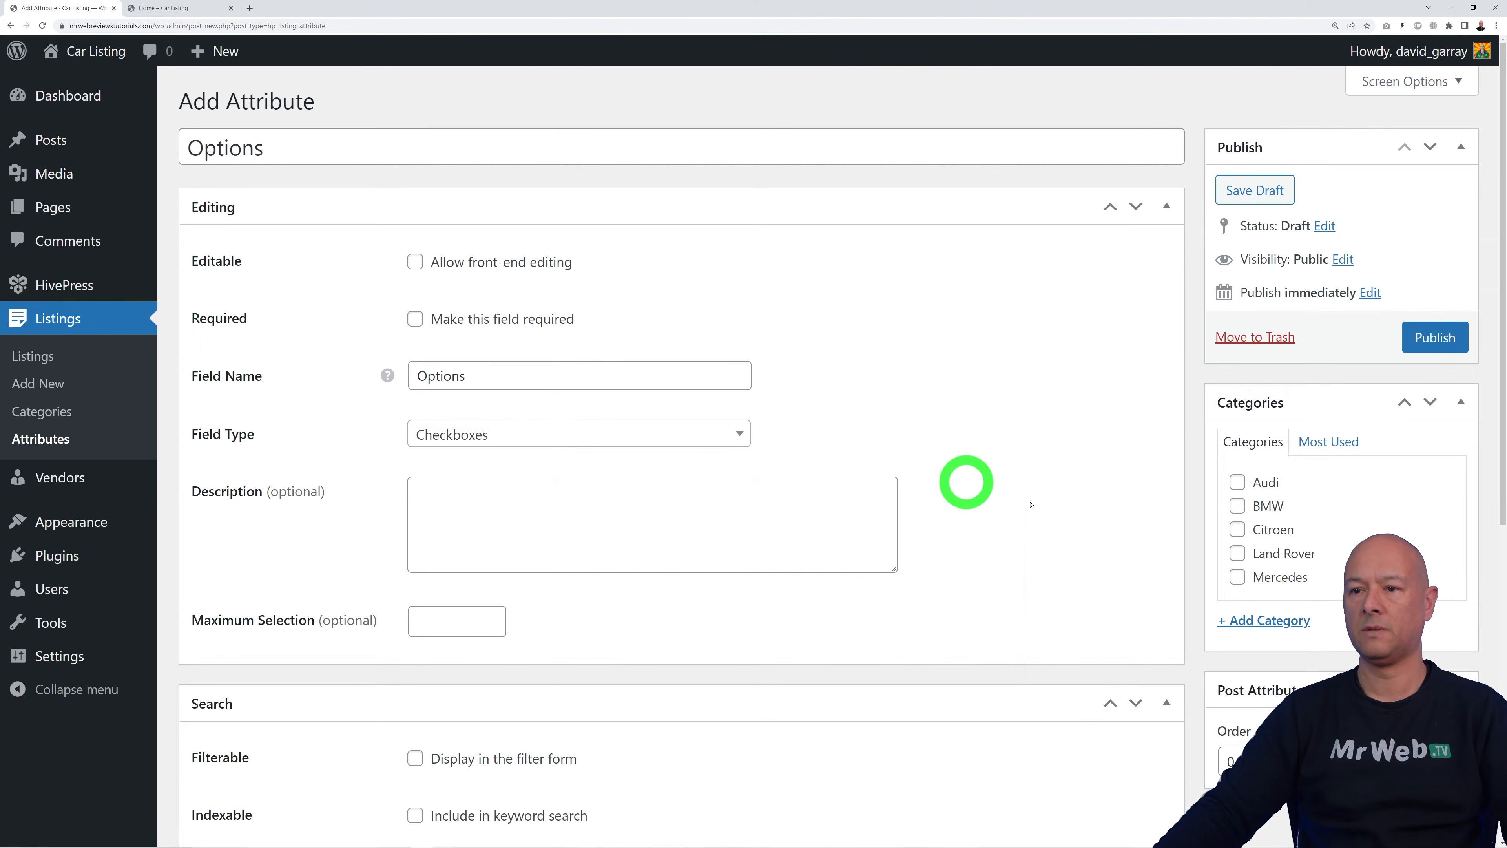
left_click(1435, 336)
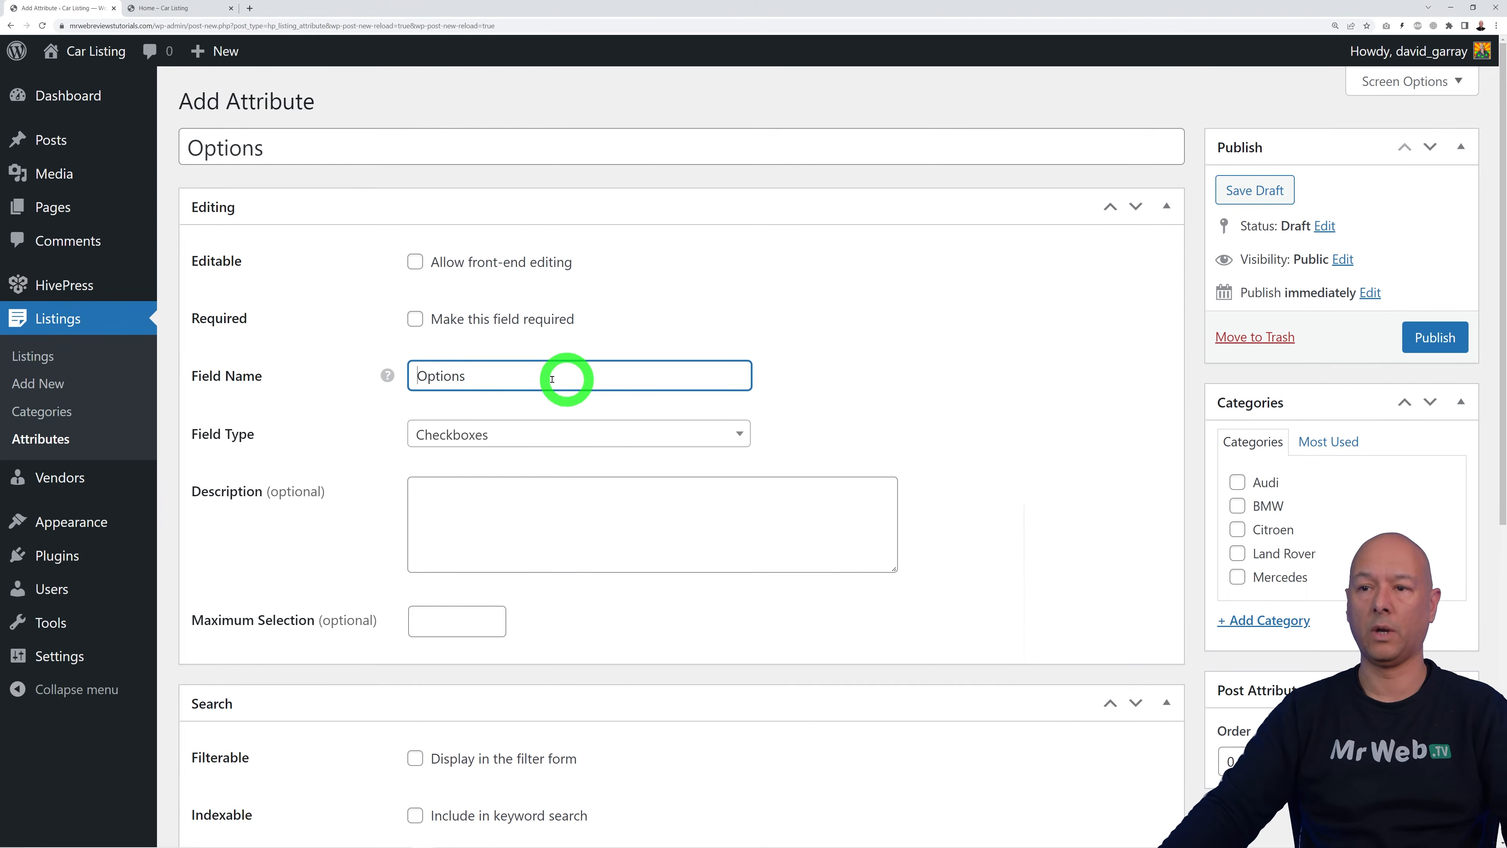
left_click(410, 365)
left_click(1019, 414)
left_click(1420, 339)
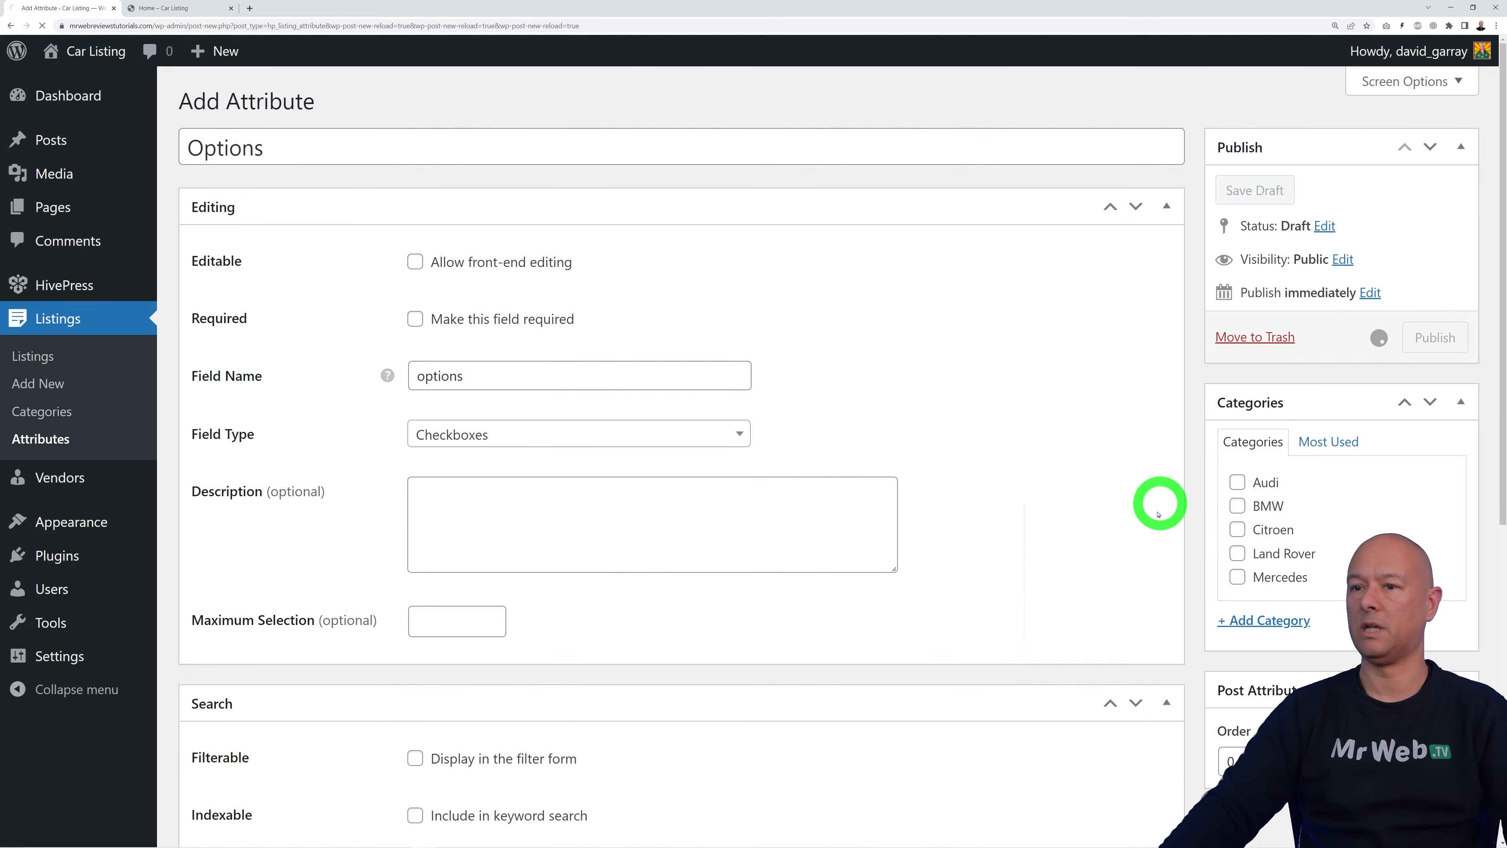
scroll(991, 481, "down", 3)
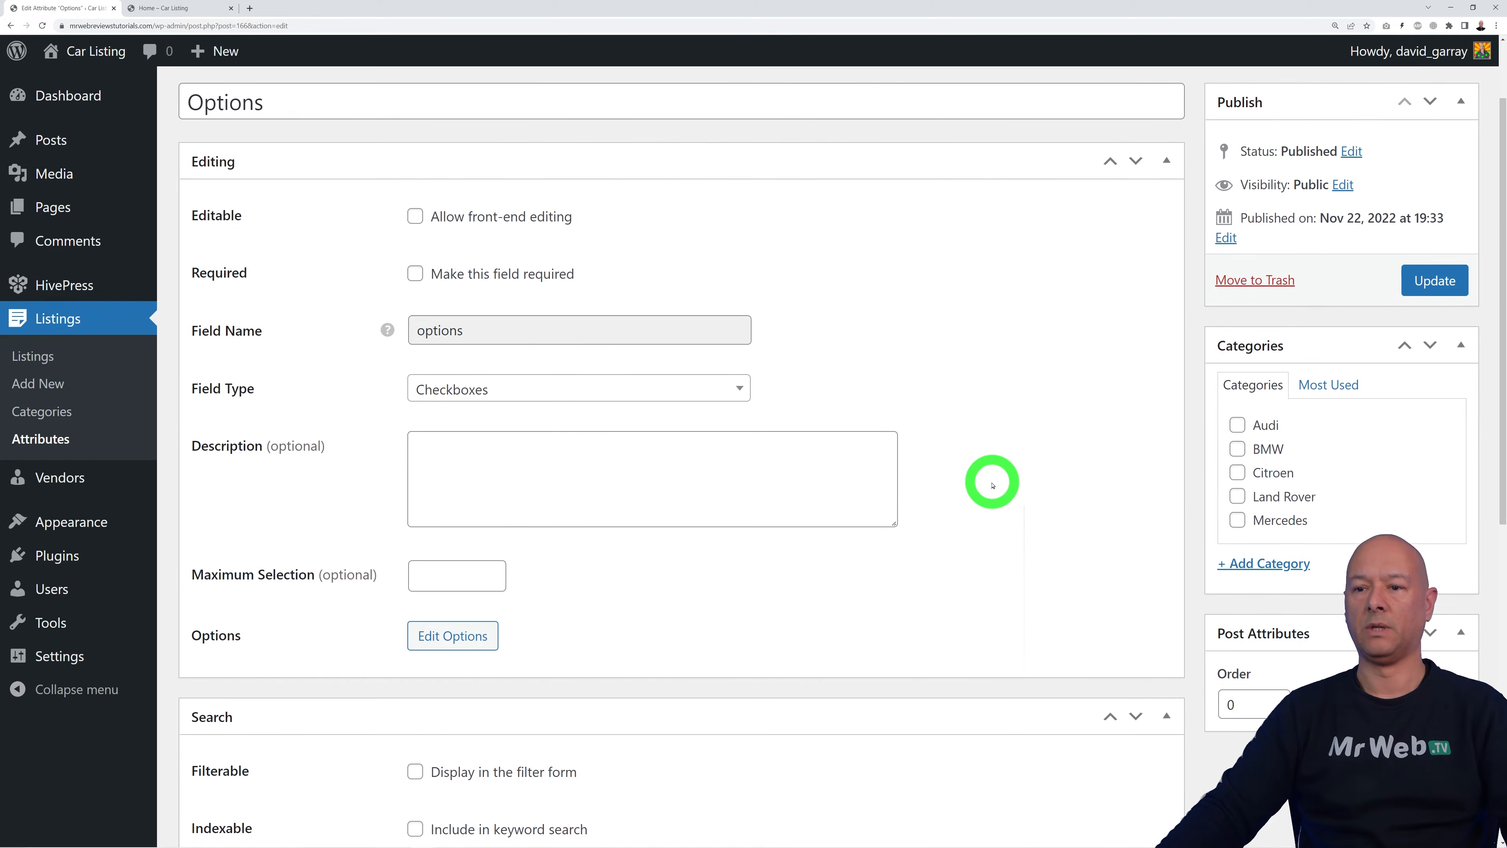
scroll(871, 540, "down", 1)
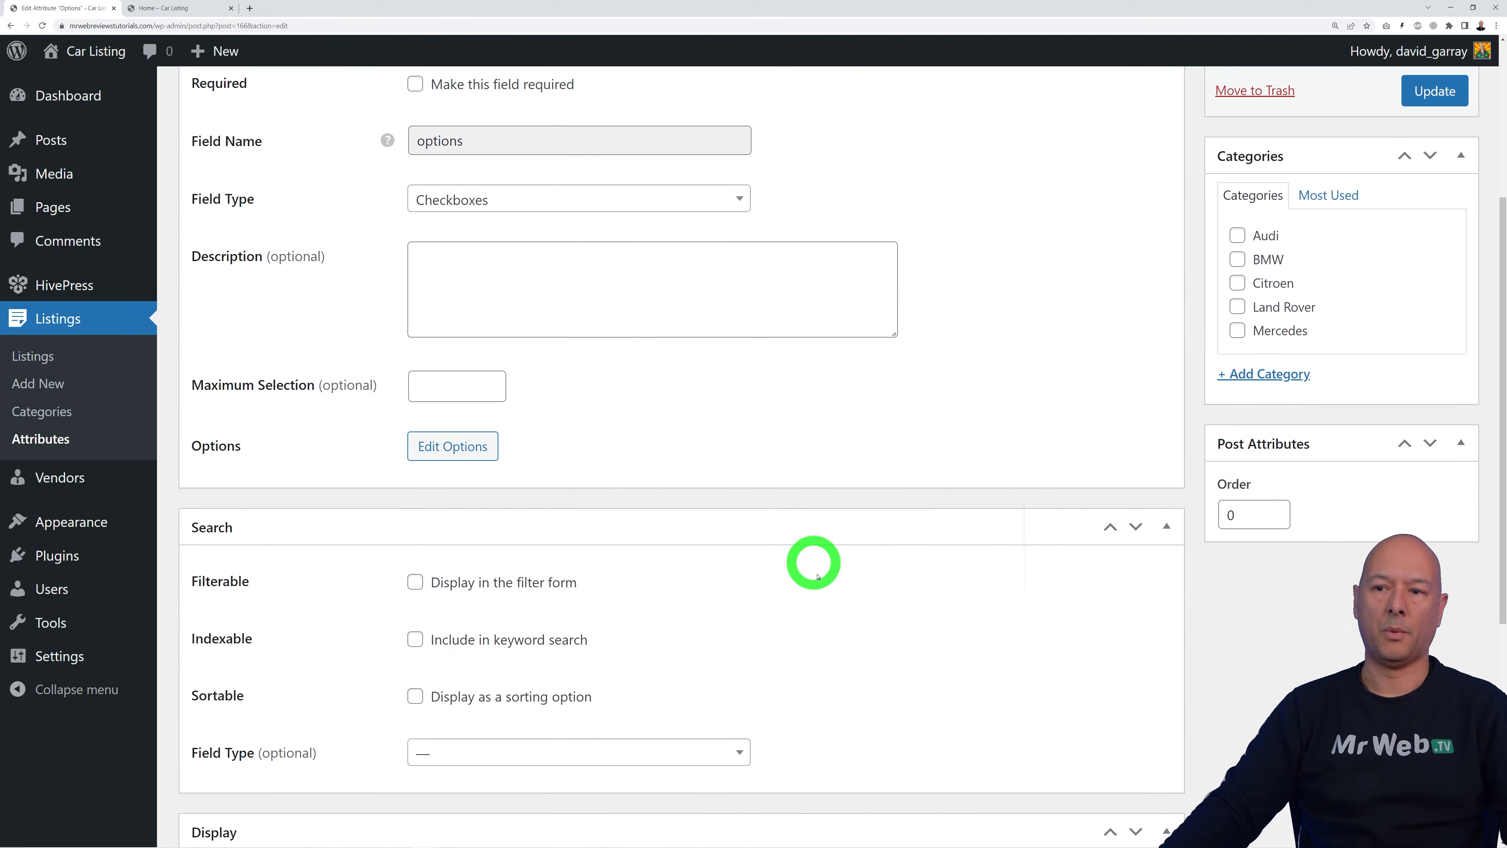
Step: Add Sat Nav Navigation, Air Conditioning and Central Locking as choices for the Options attribute
left_click(483, 548)
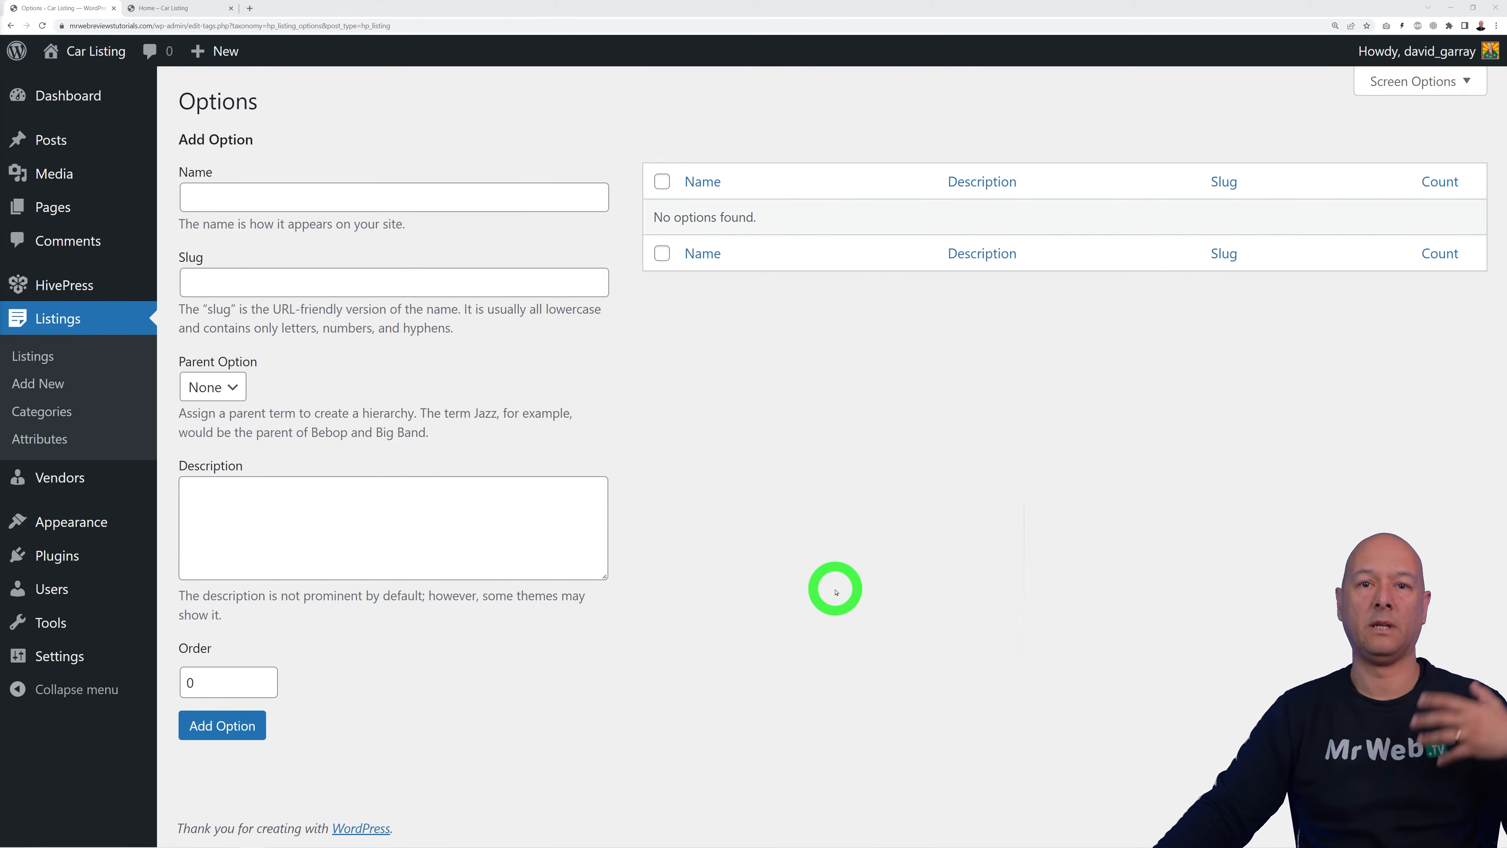
left_click(500, 200)
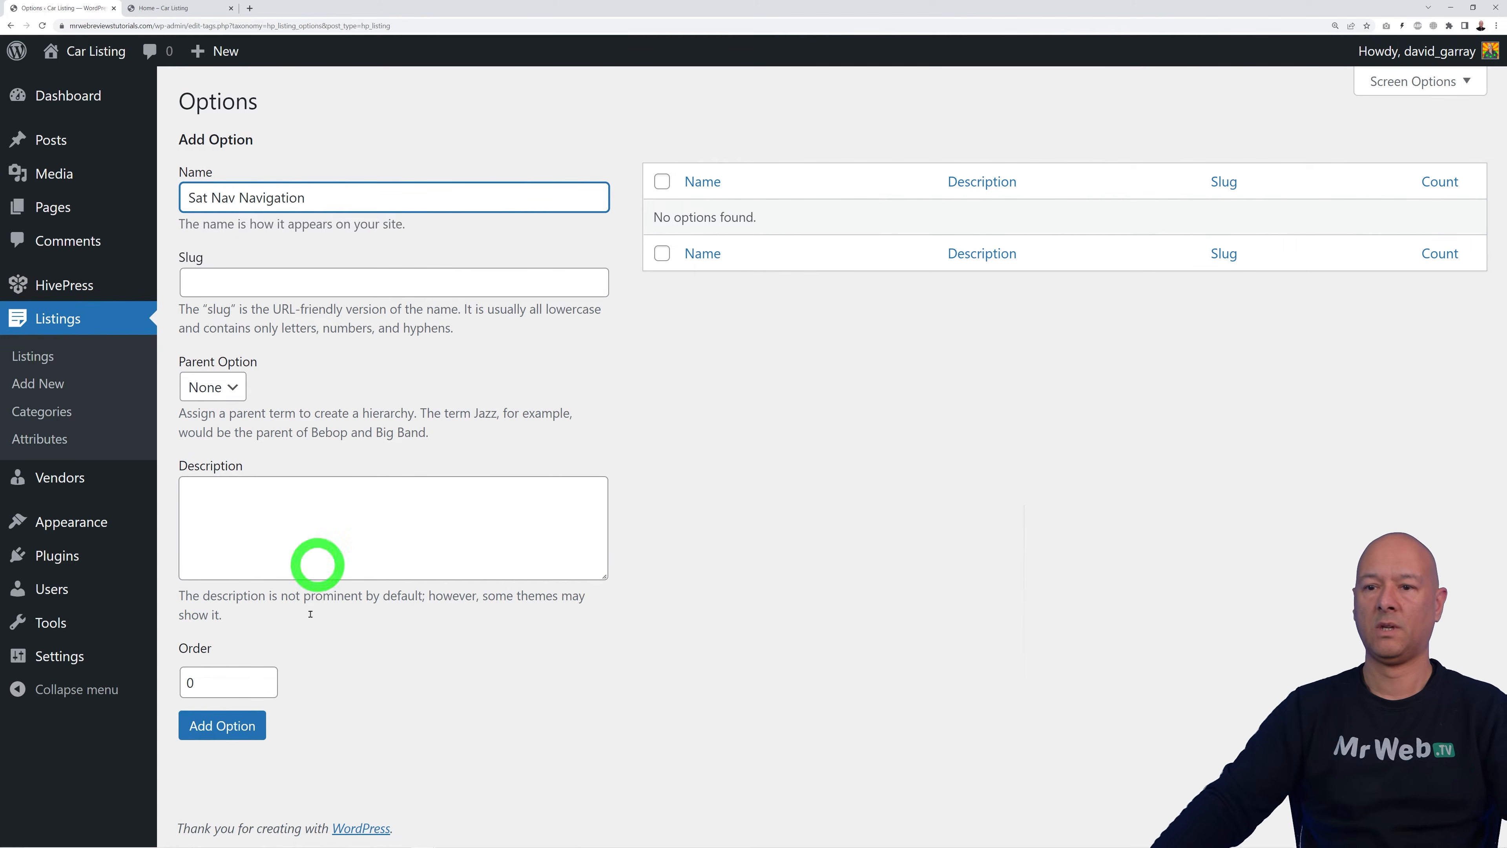
left_click(222, 726)
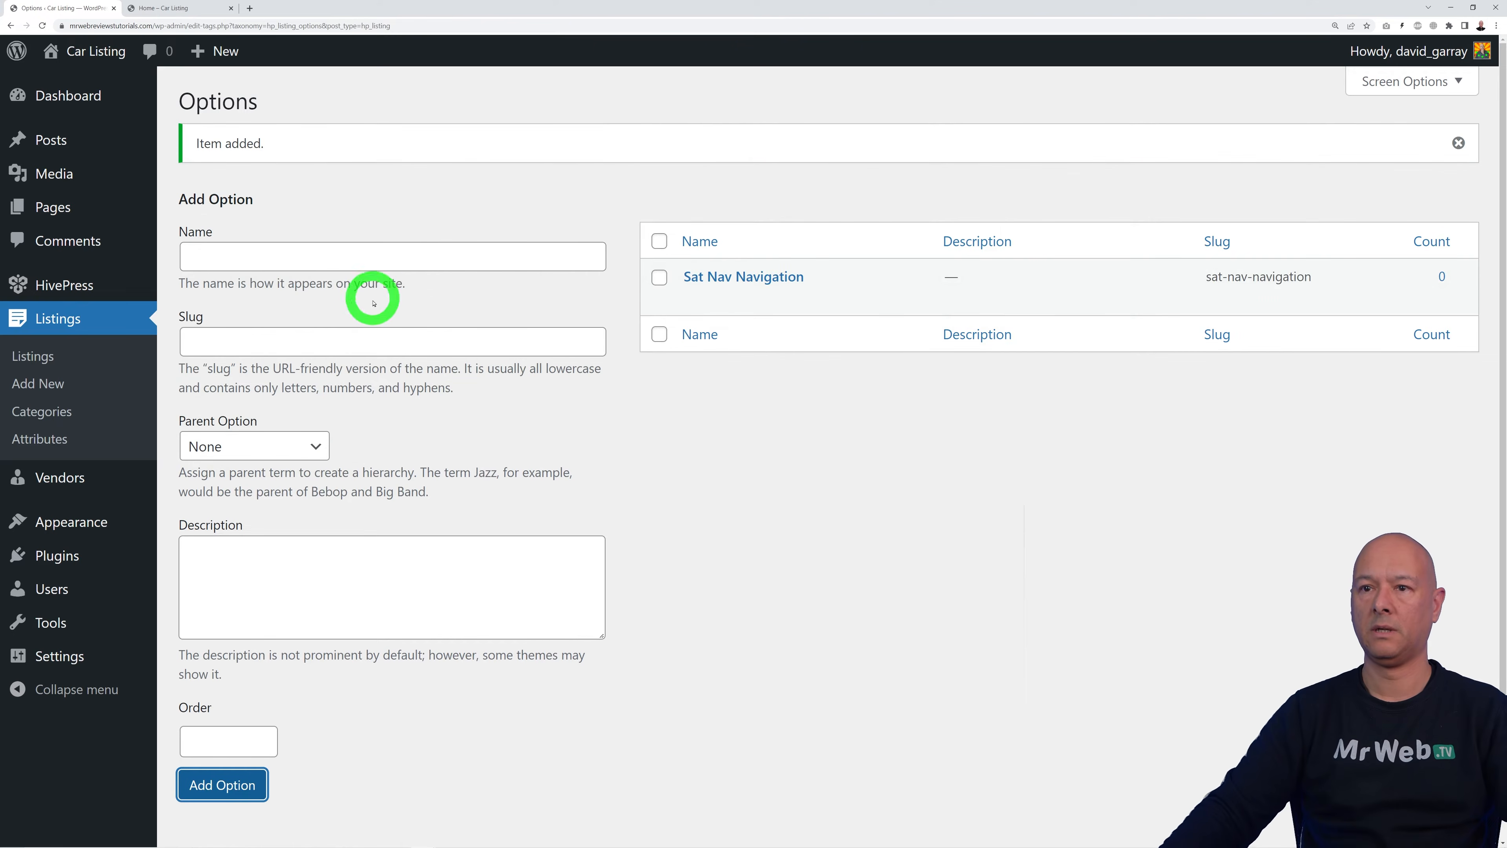
left_click(370, 256)
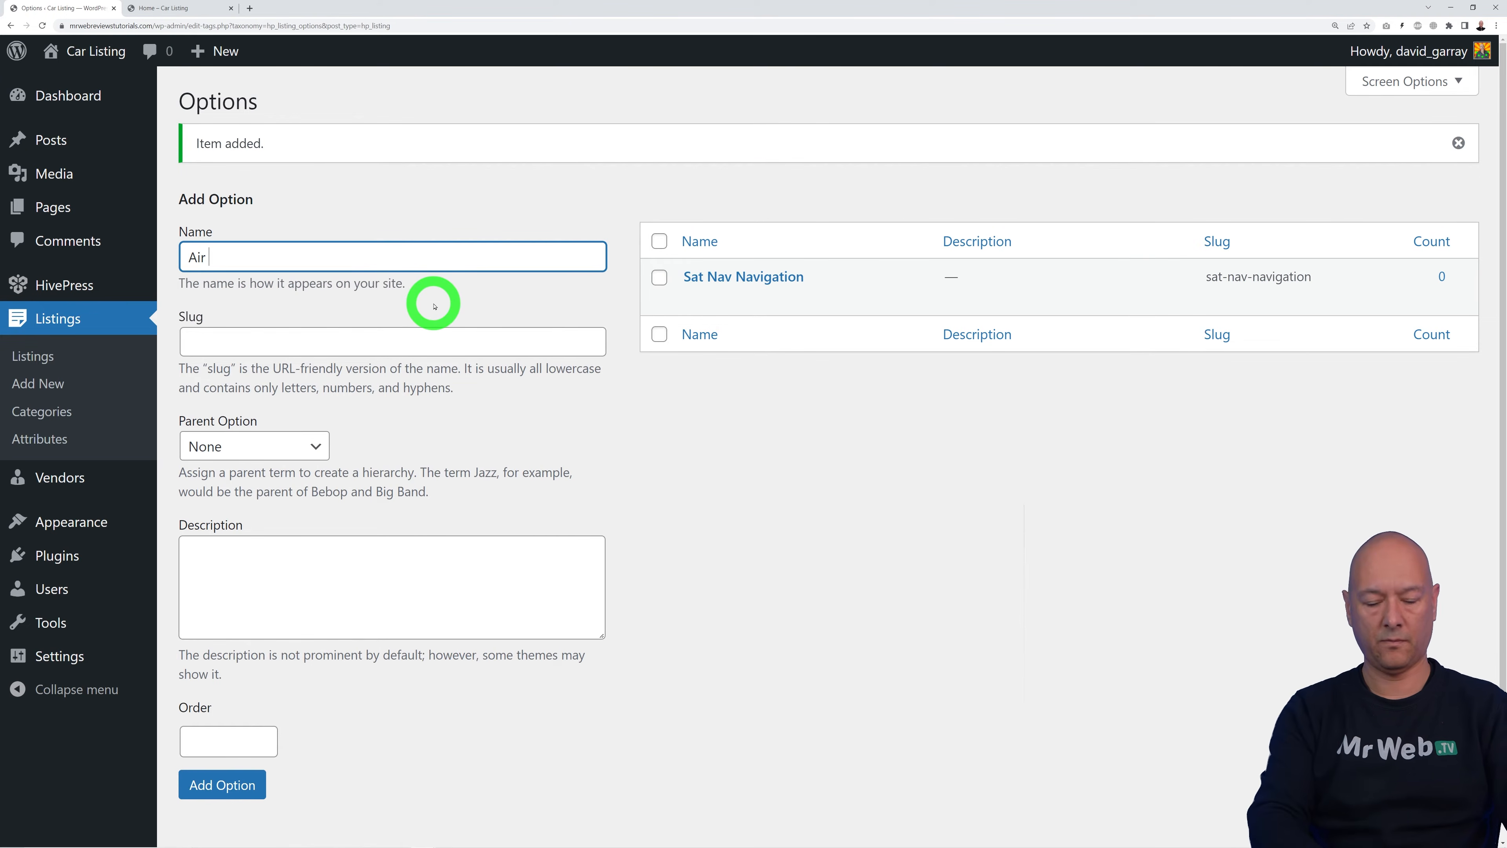
type("Air Condi")
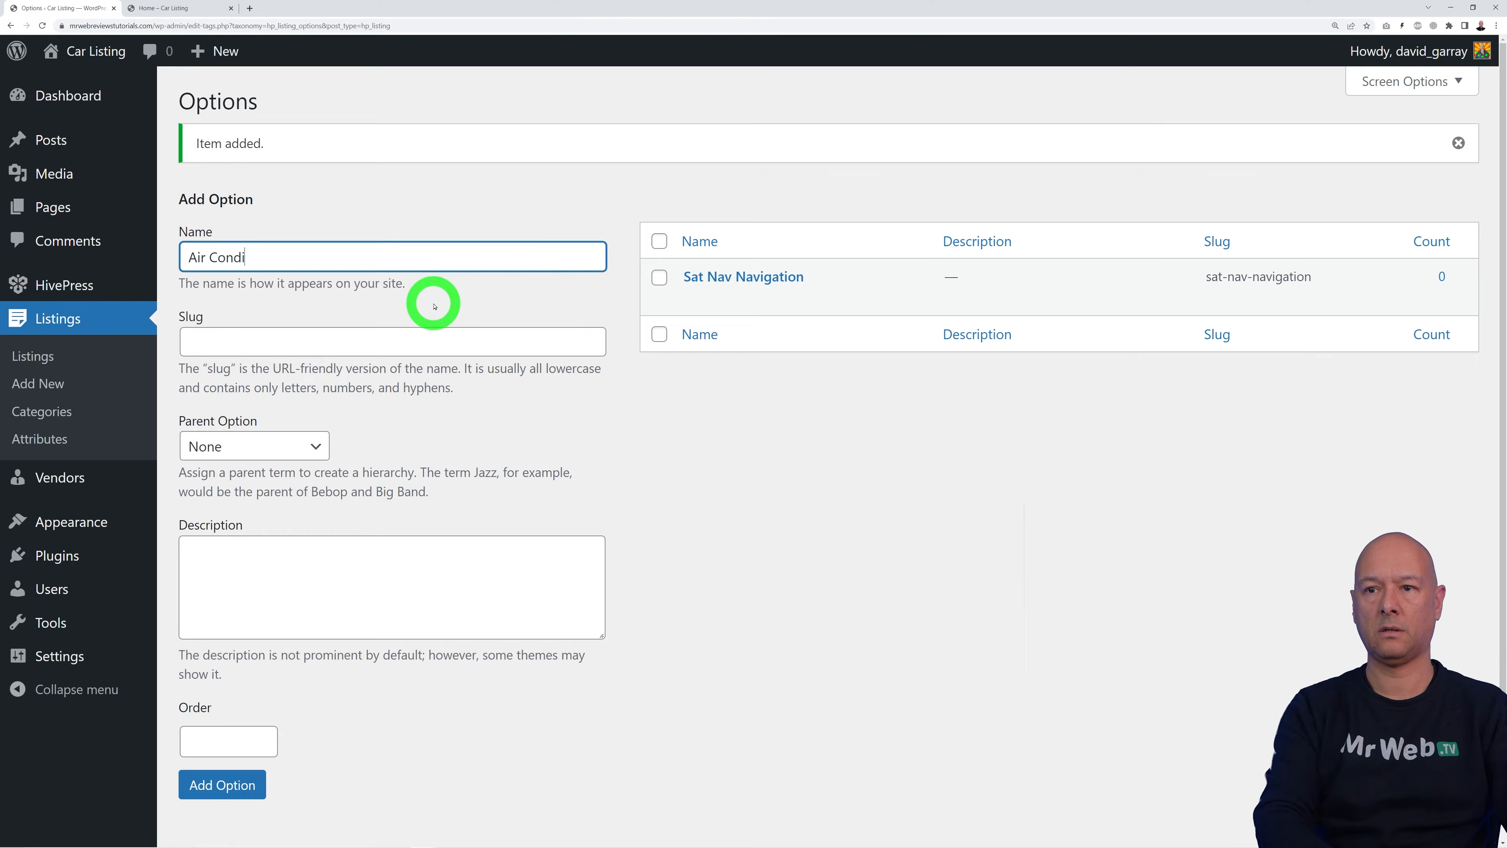
type("tioning")
left_click(237, 784)
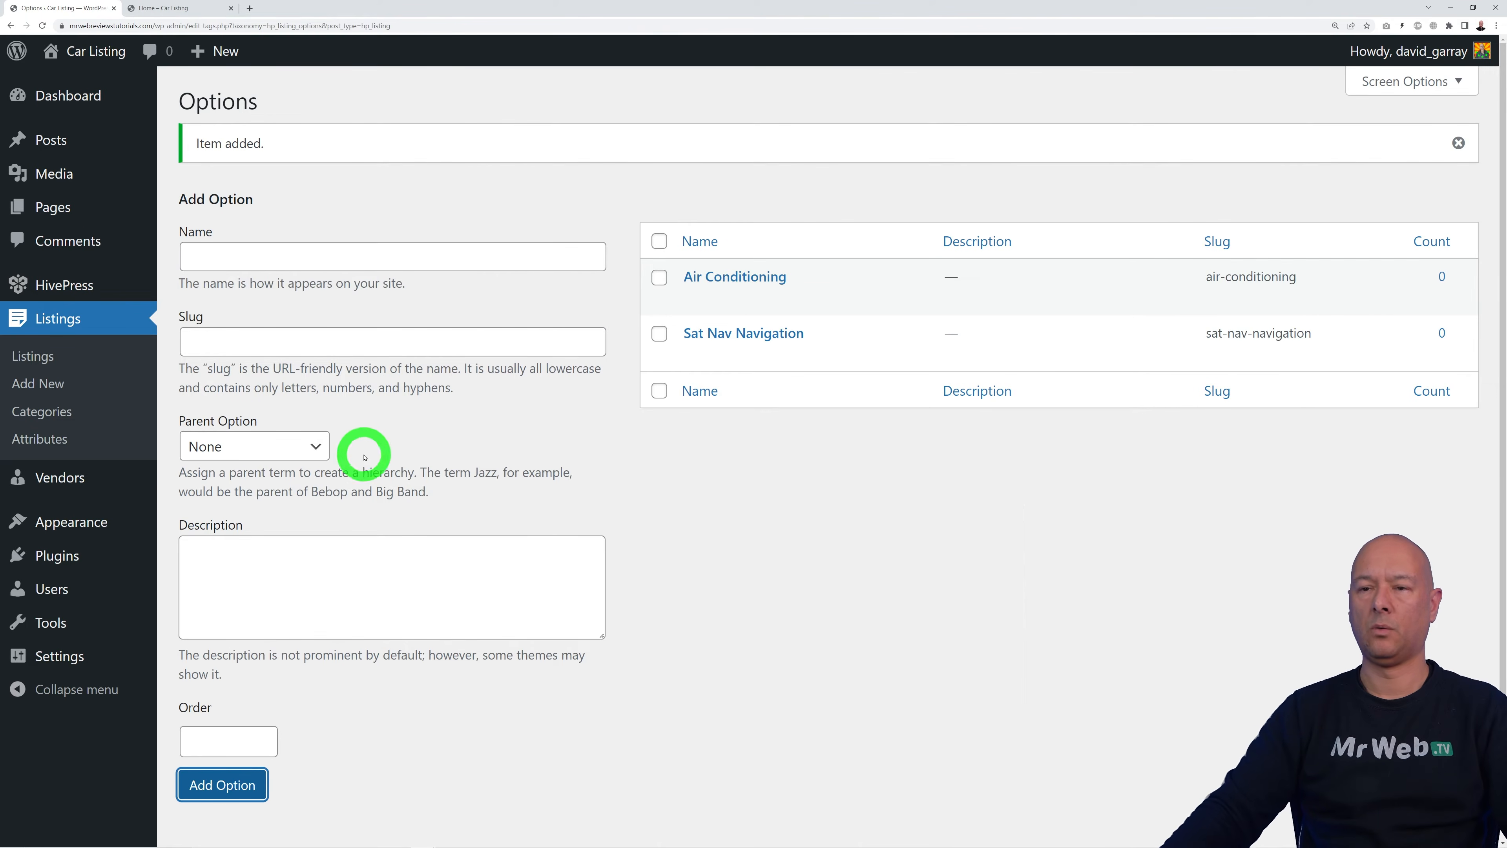
left_click(294, 261)
type("Central Locking")
left_click(260, 787)
left_click(364, 256)
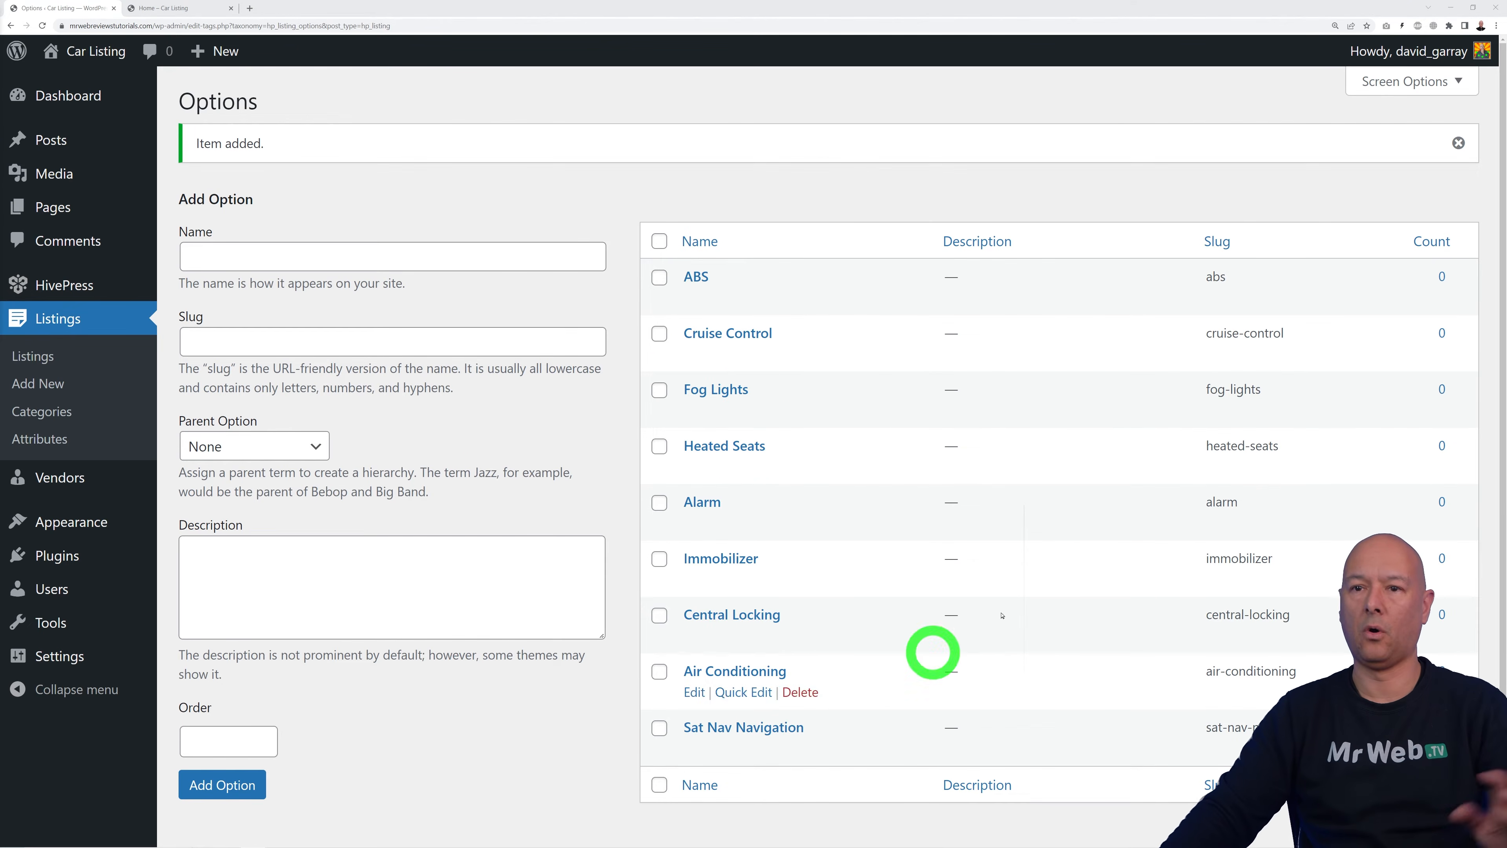
left_click(30, 438)
Step: Make Options filterable with a Checkboxes search field and the 'list' icon
left_click(265, 238)
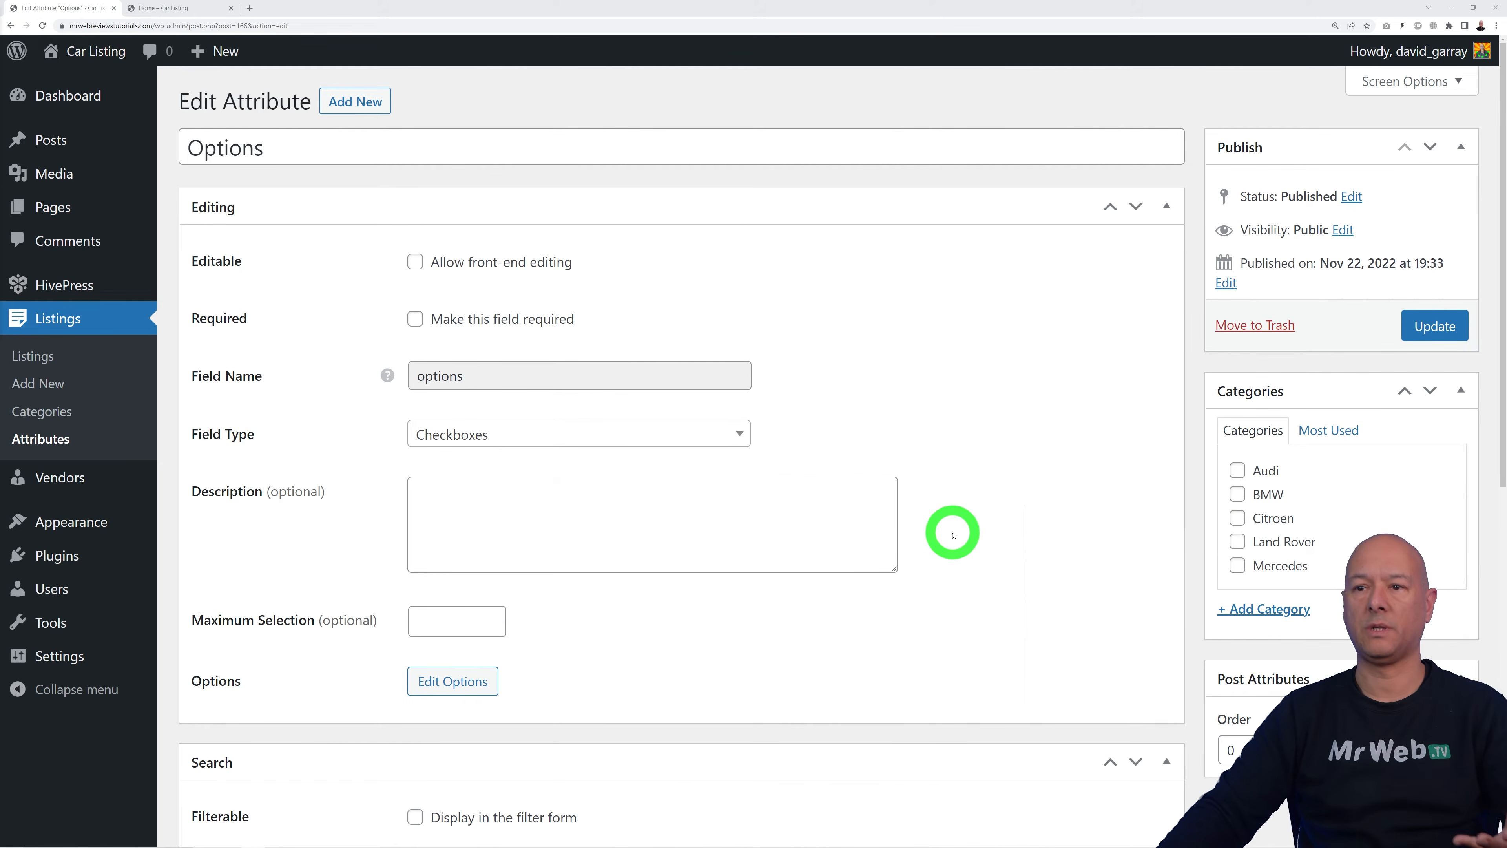
scroll(949, 521, "down", 9)
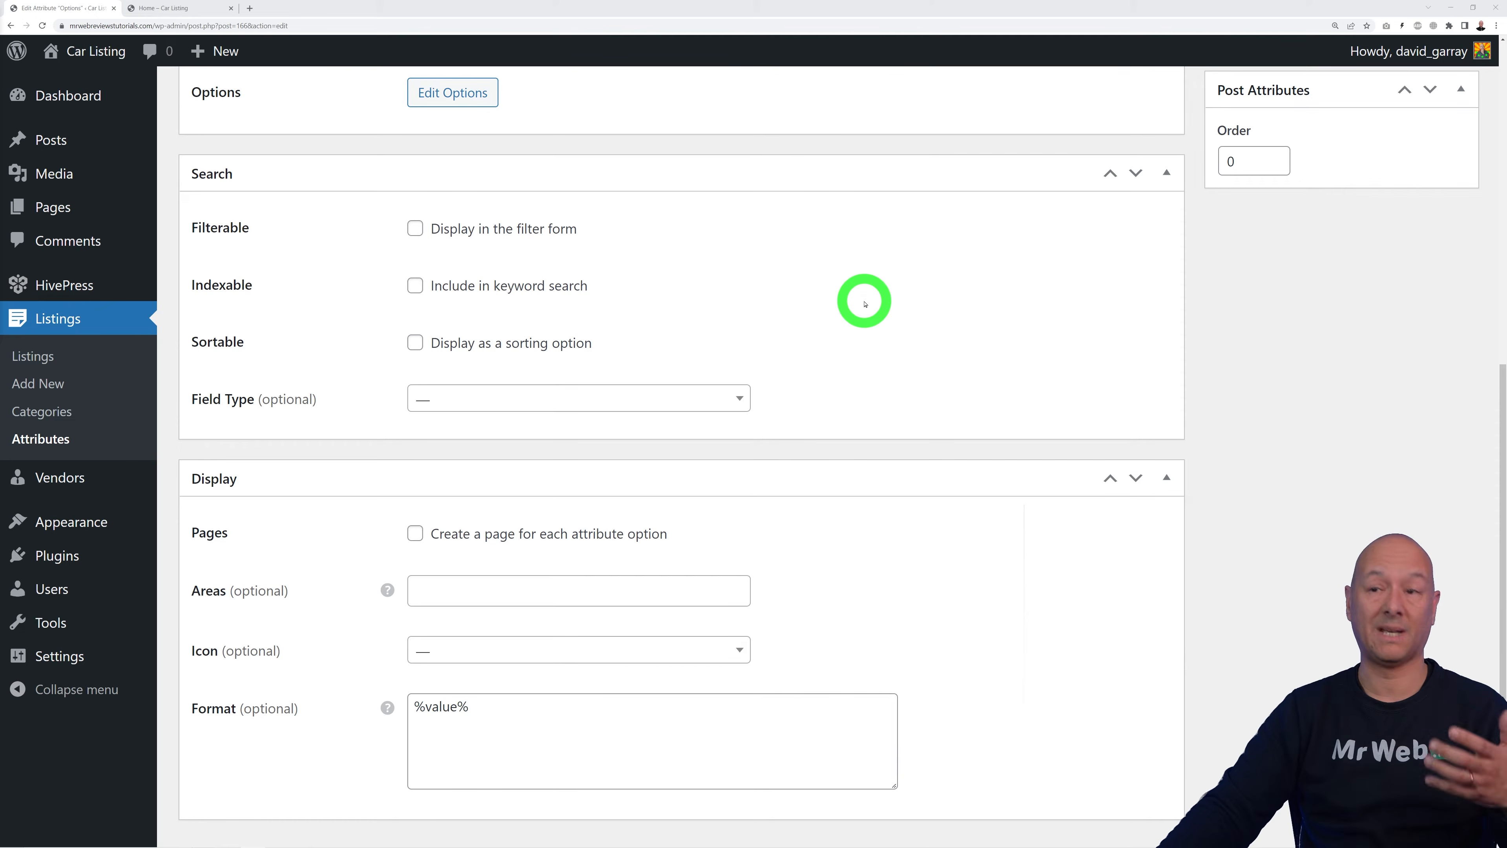
left_click(415, 229)
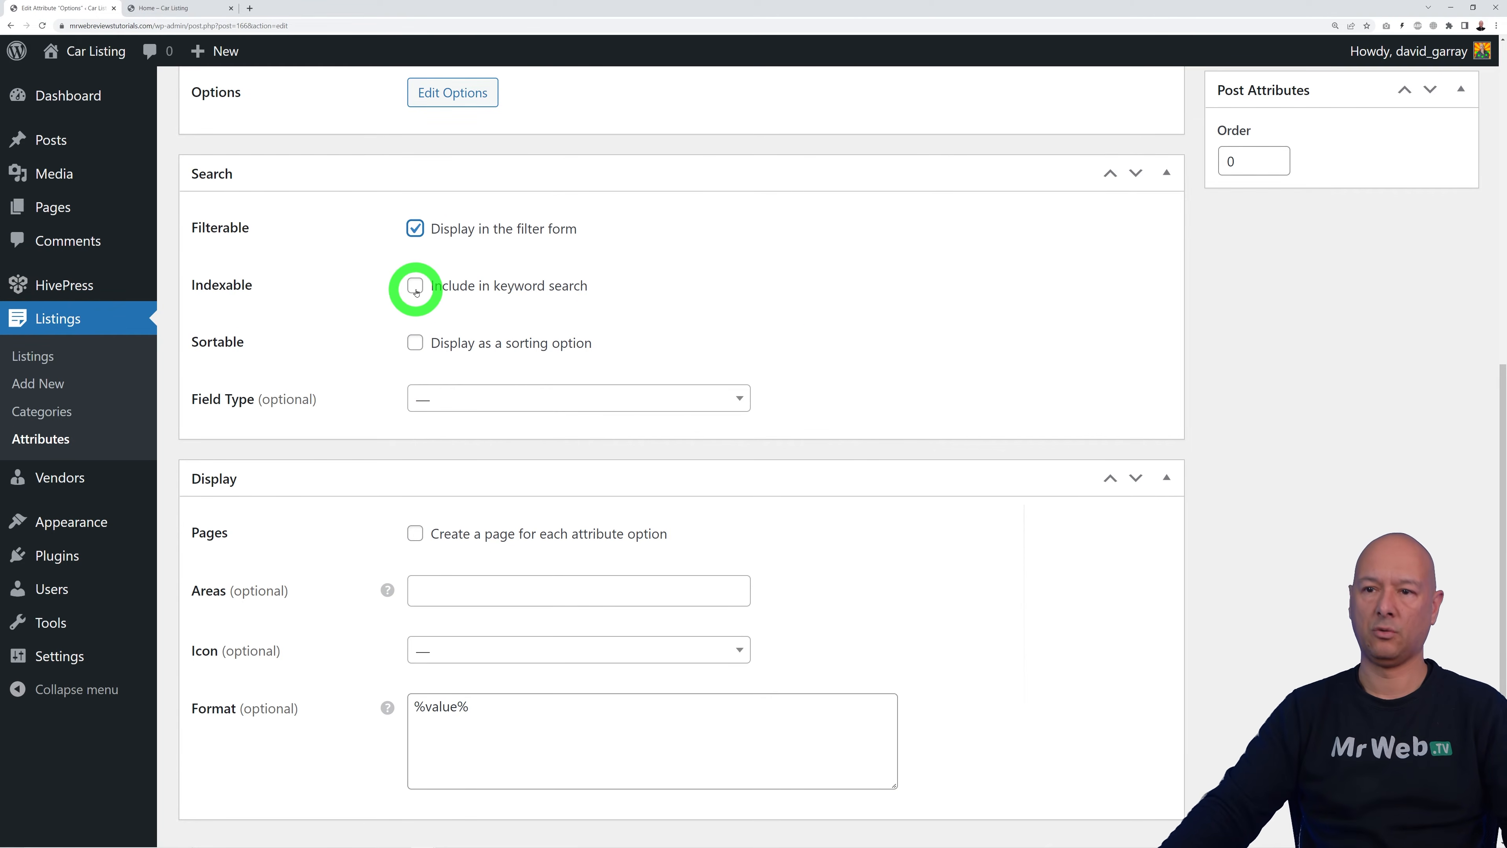
left_click(730, 401)
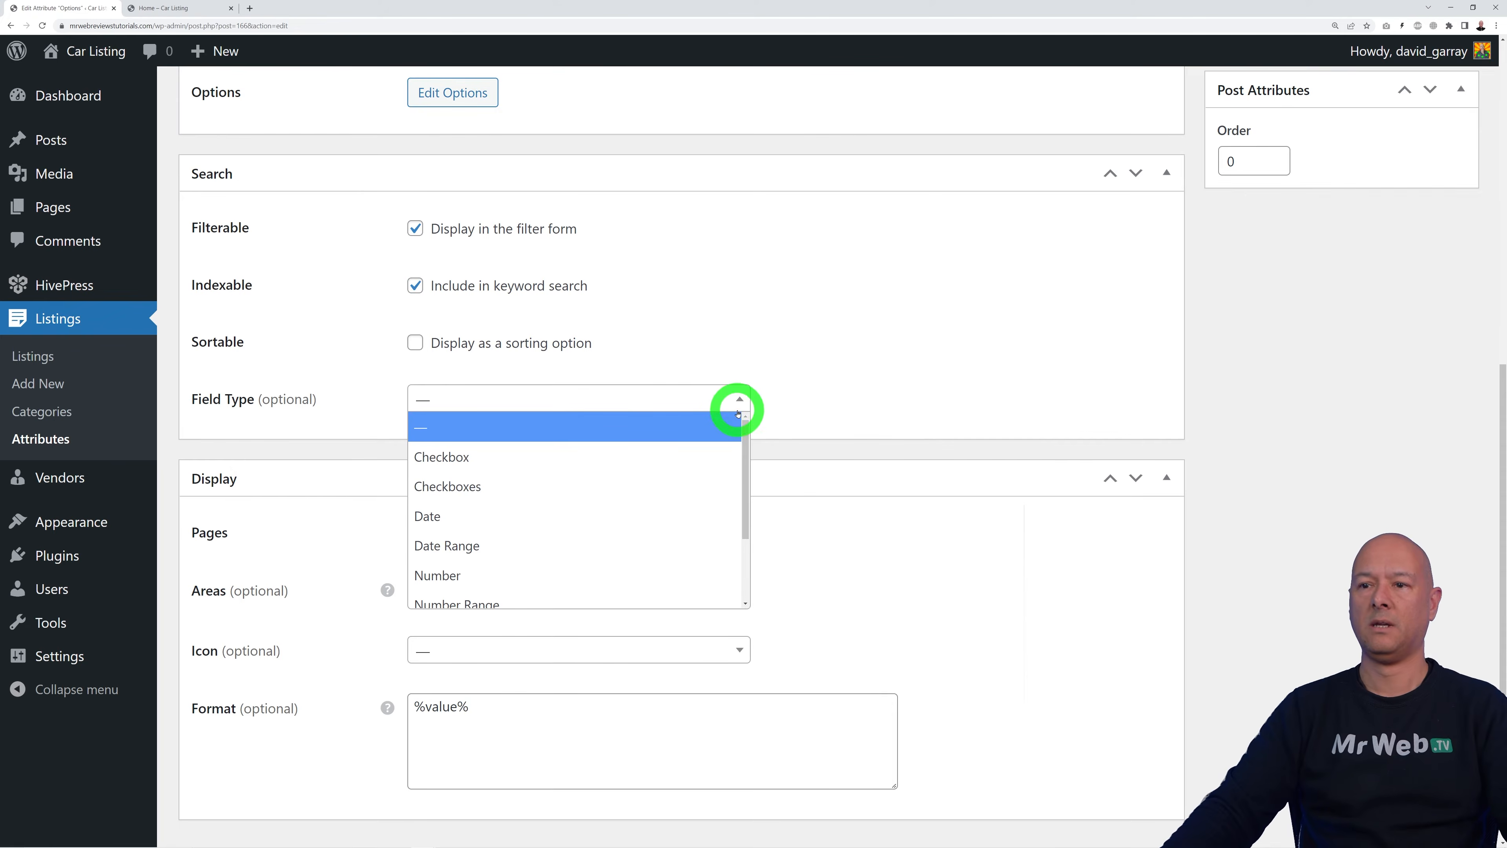
left_click(511, 494)
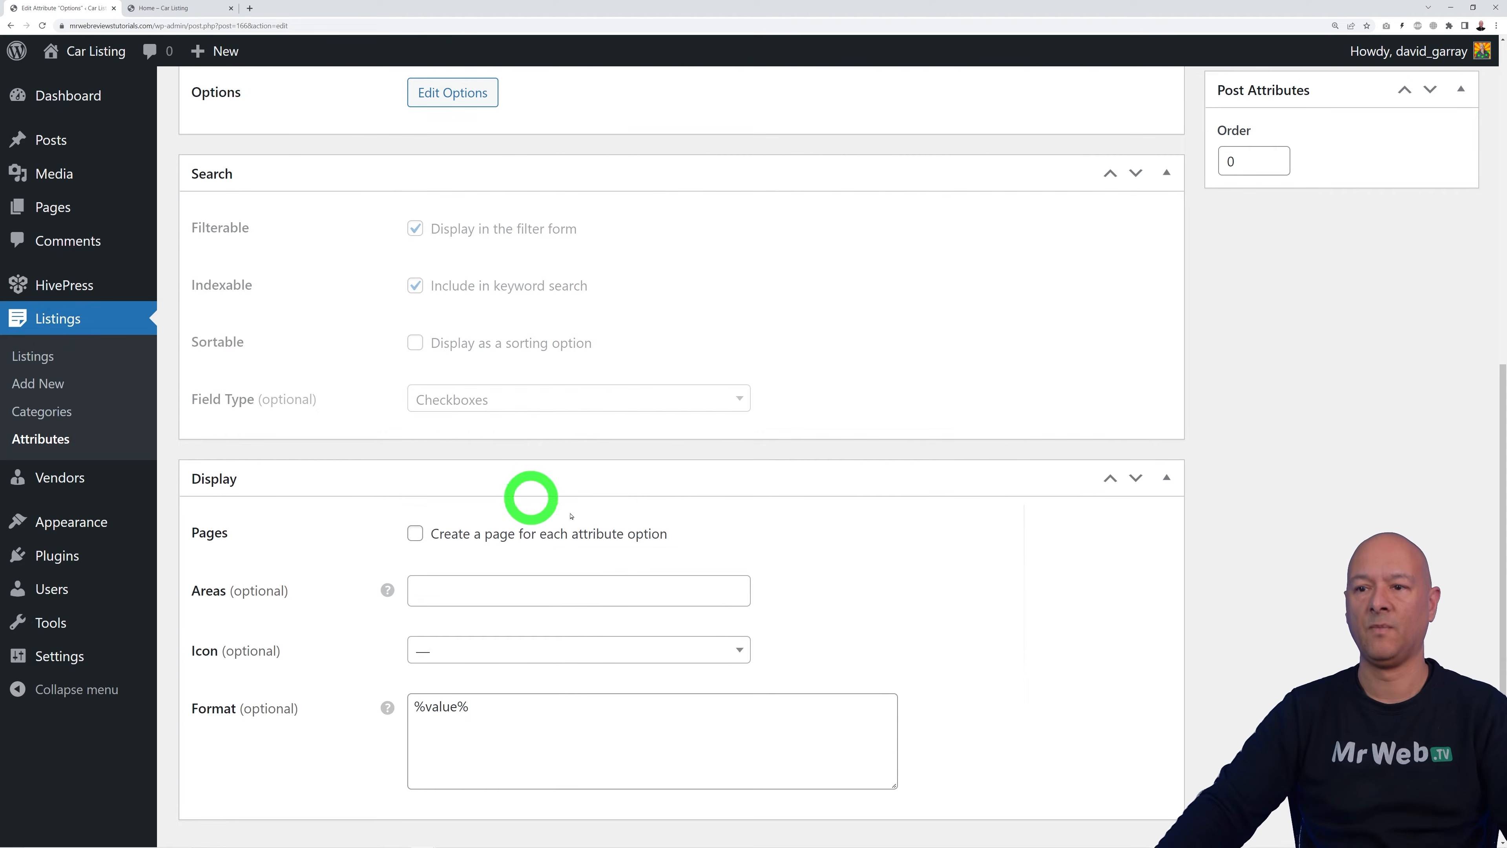
scroll(997, 646, "down", 2)
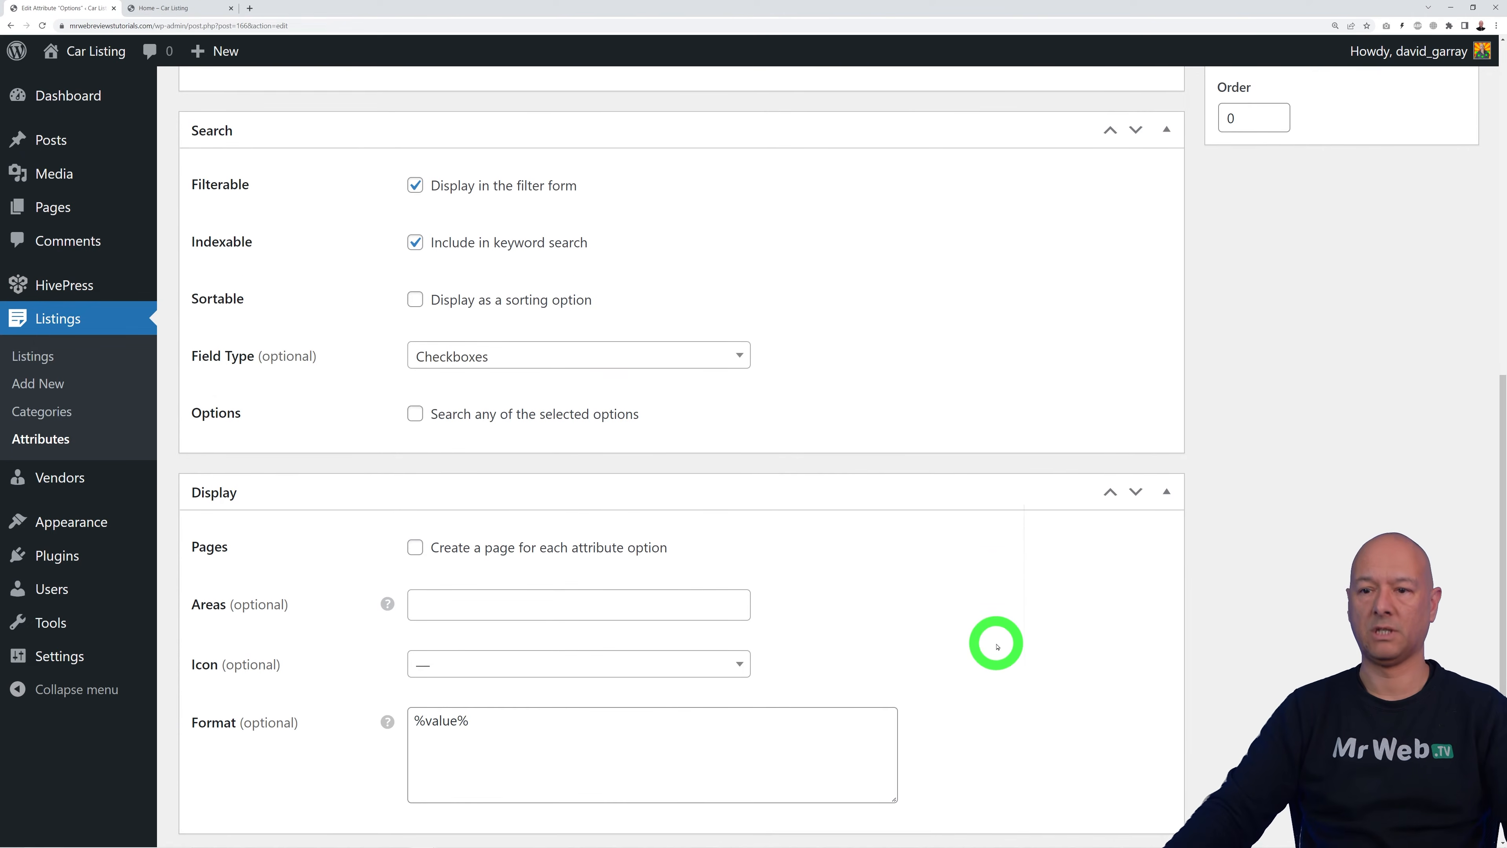
left_click(738, 595)
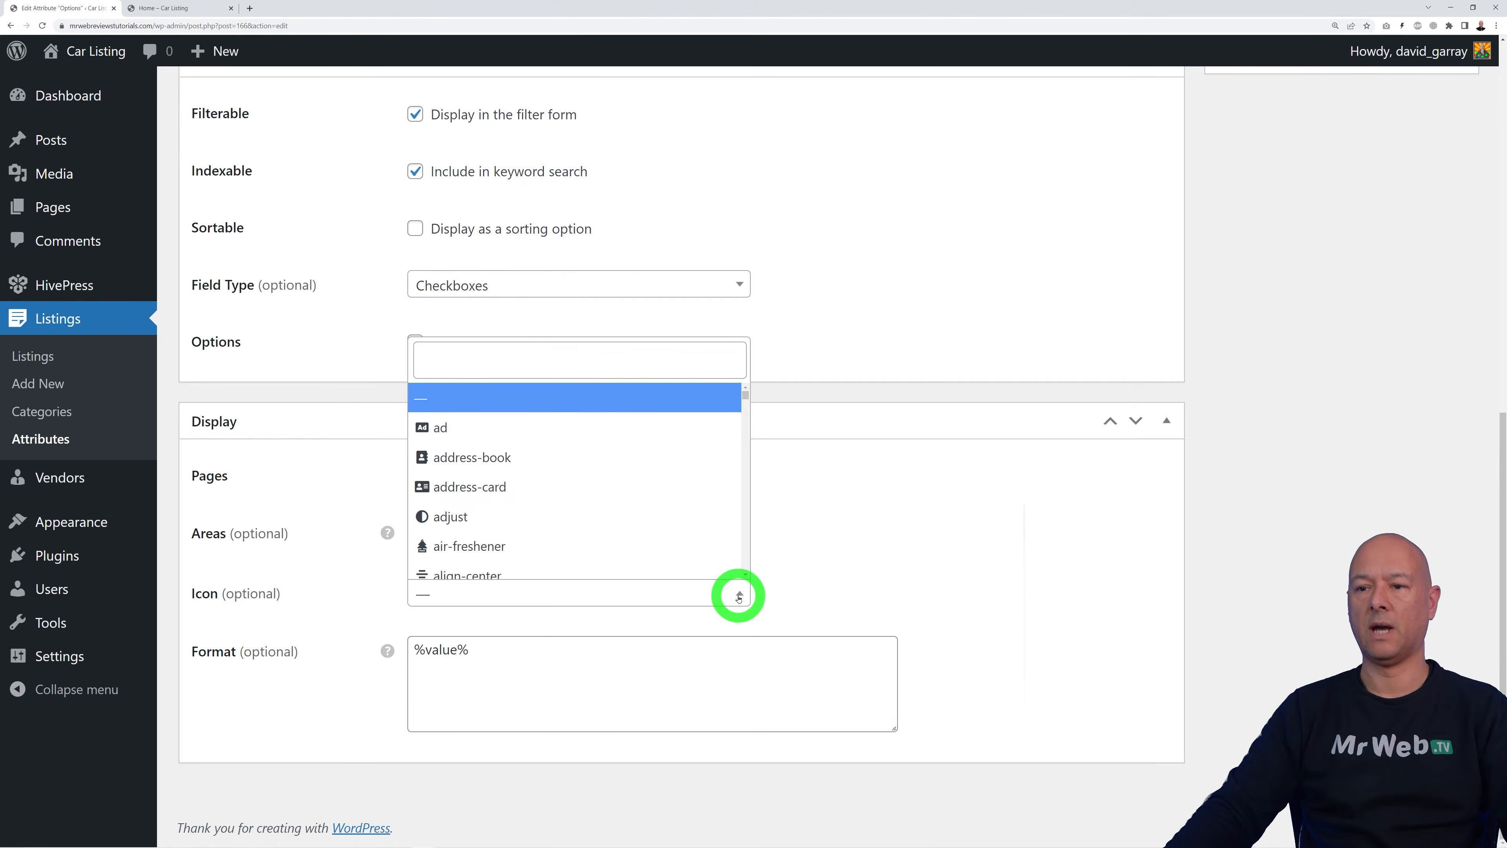
type("list")
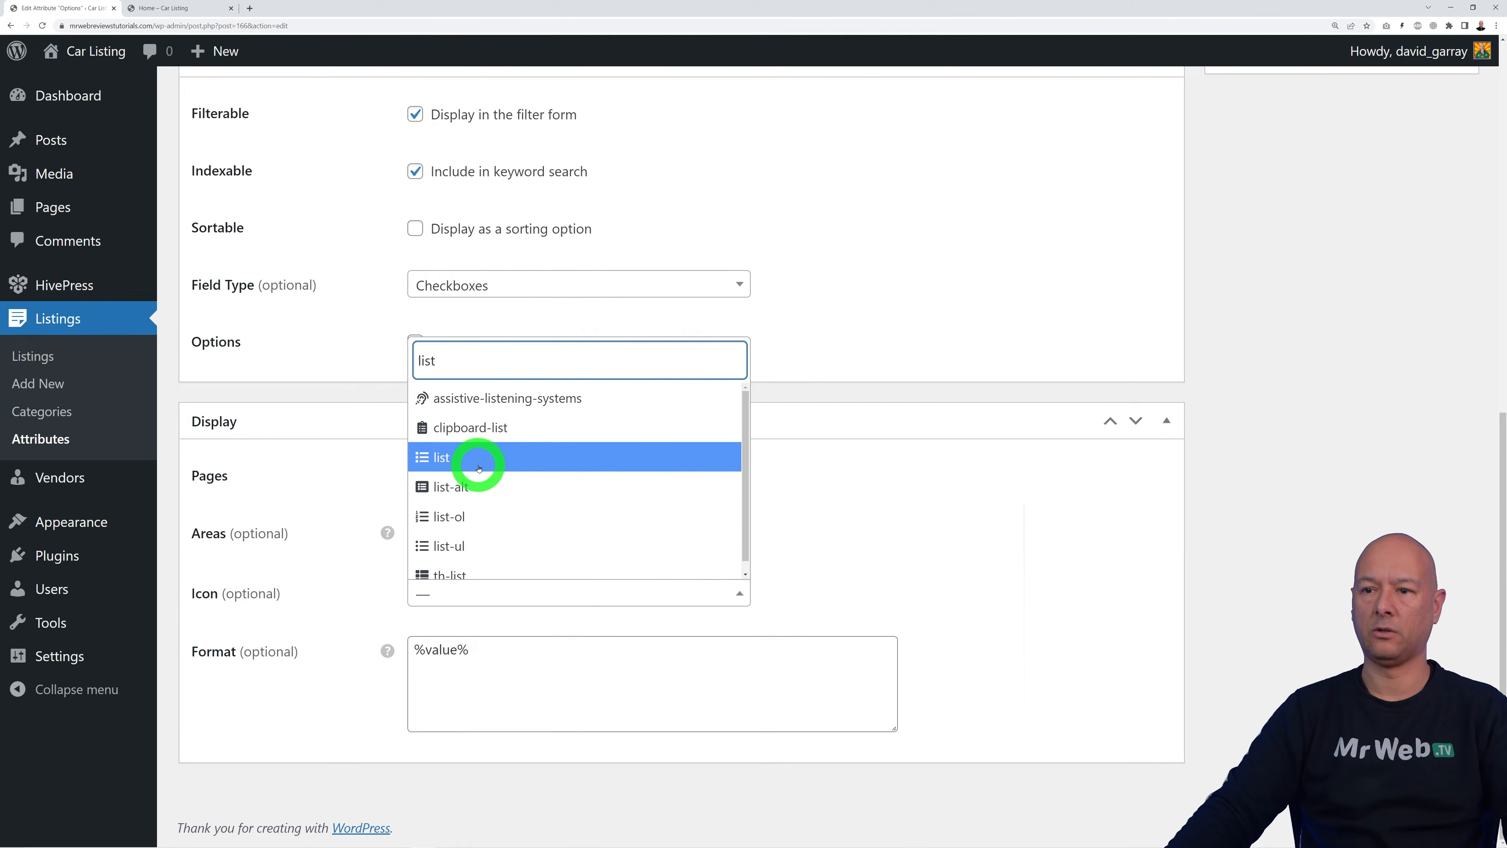
left_click(479, 469)
Step: Assign Options to the car categories, including Audi and BMW, and update the attribute
scroll(1167, 585, "up", 10)
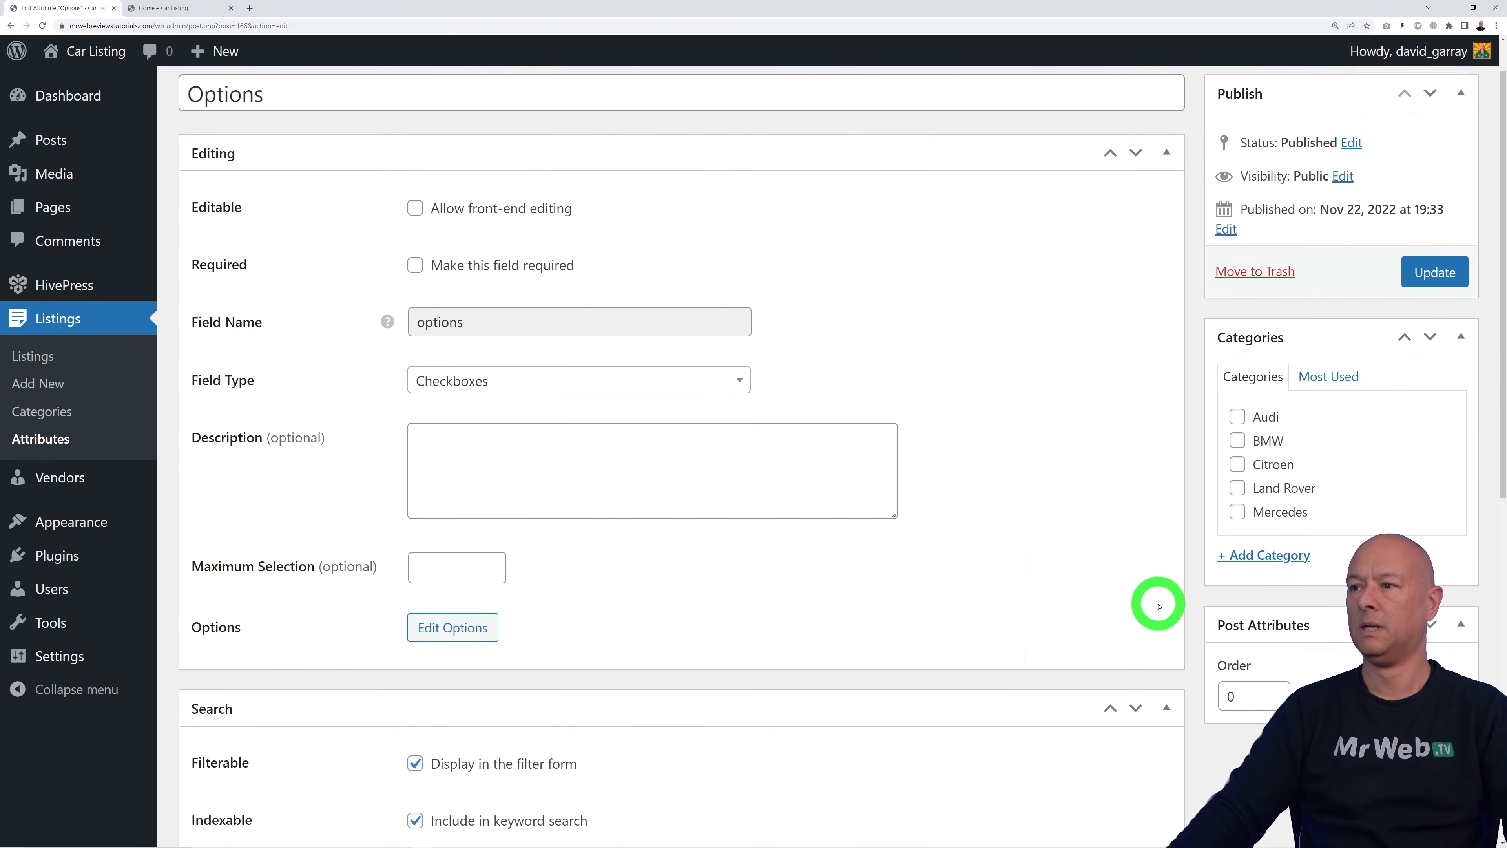
scroll(1158, 606, "up", 1)
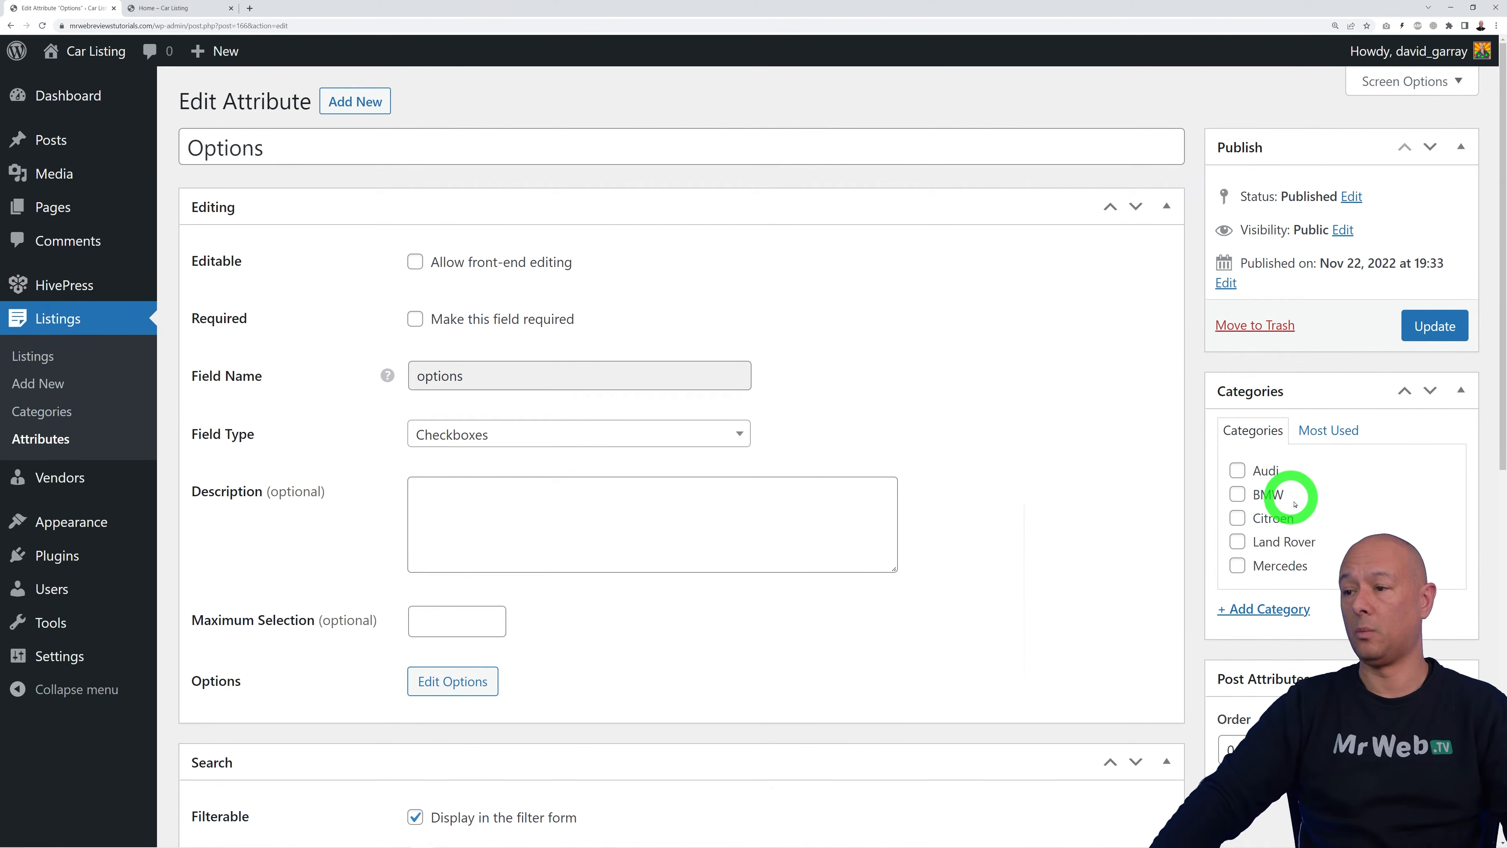
left_click(1261, 469)
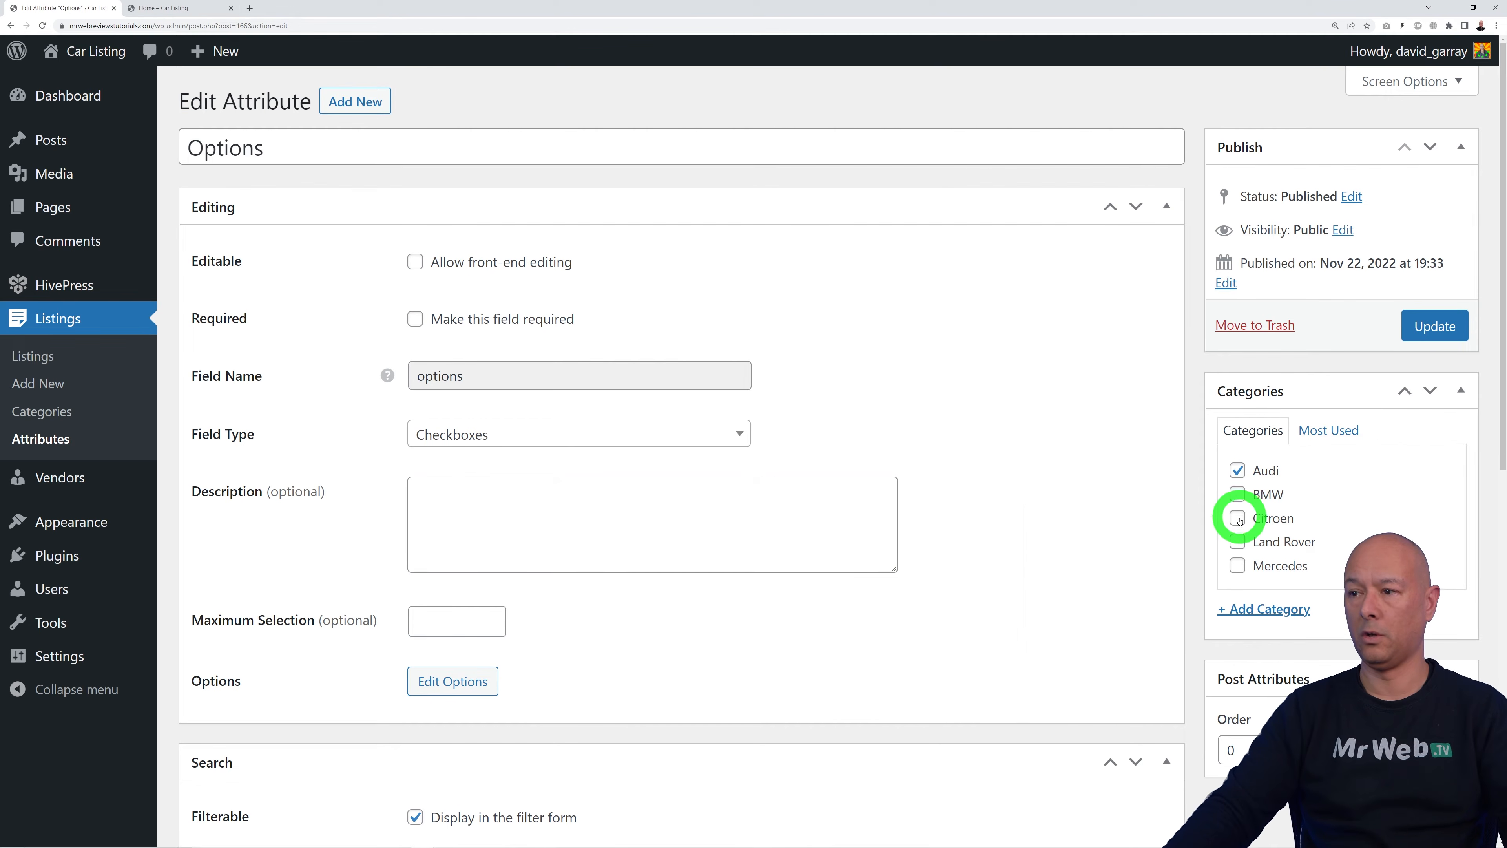
left_click(1237, 499)
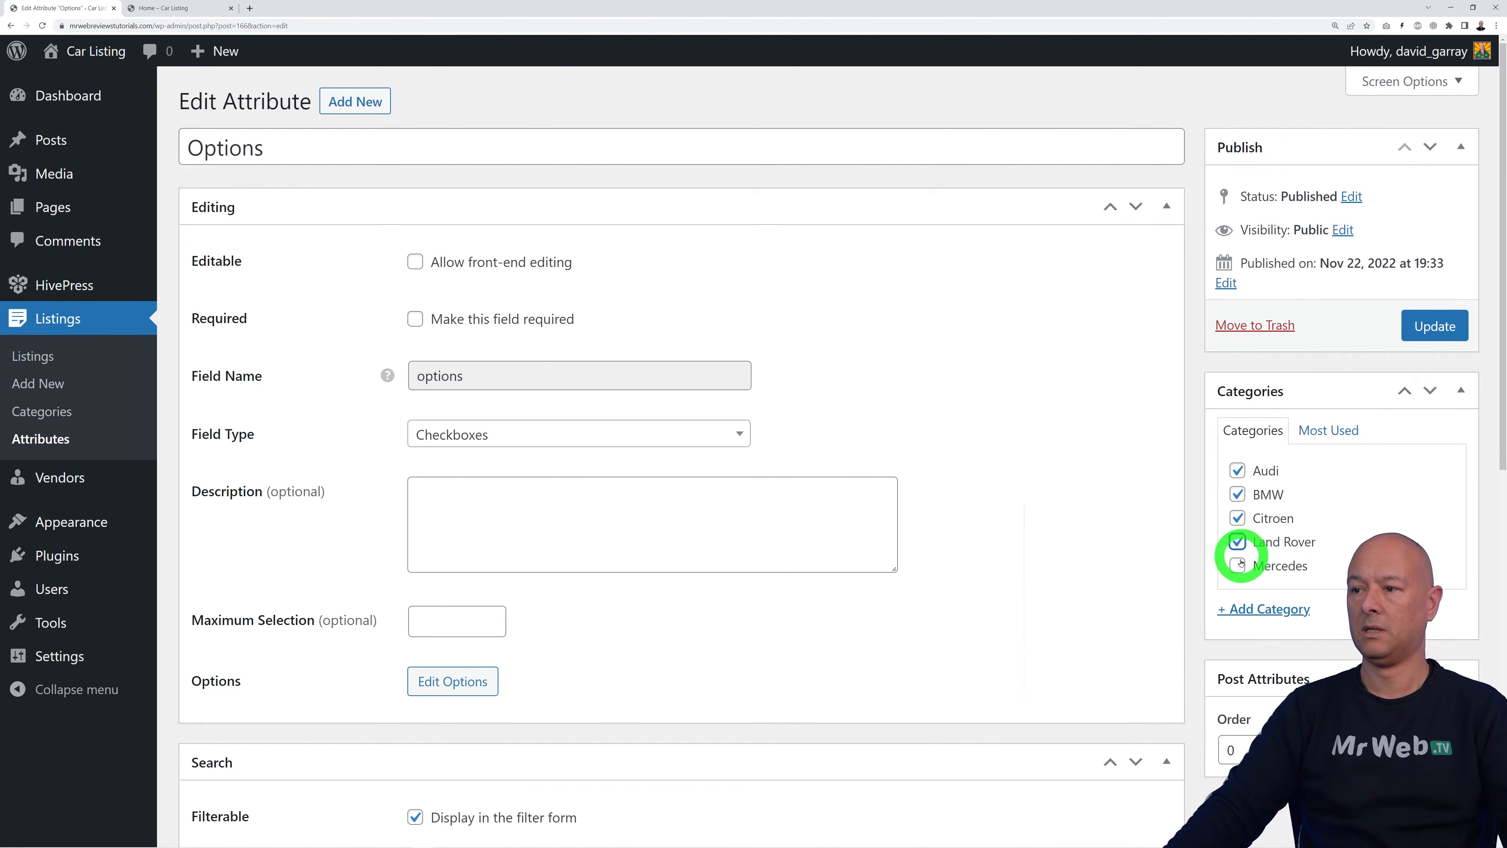
left_click(1435, 326)
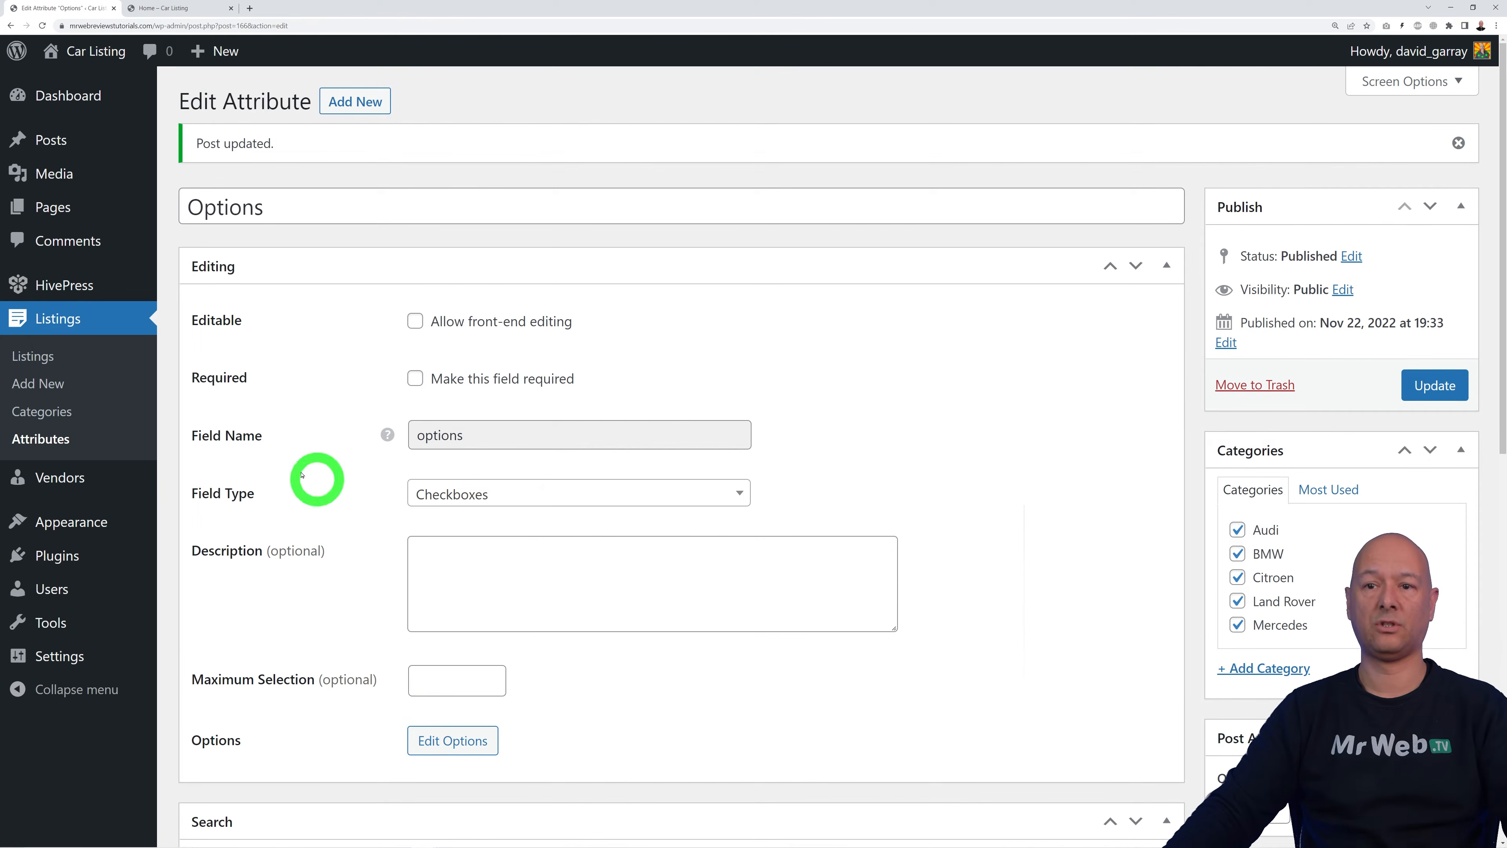
left_click(65, 446)
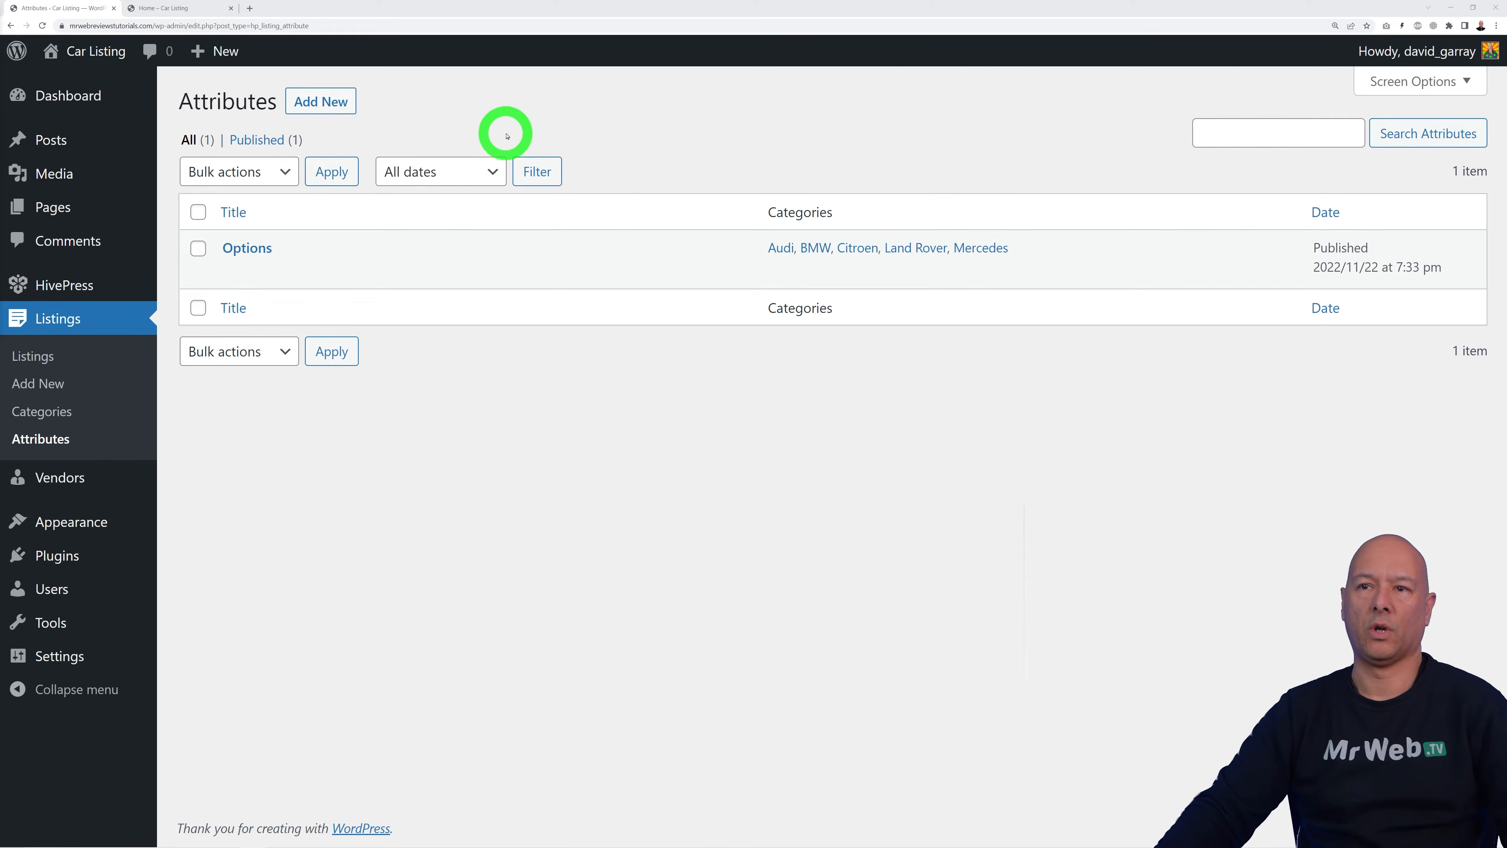
Step: Create a Mileage attribute with field name mileage and Number field type
left_click(318, 106)
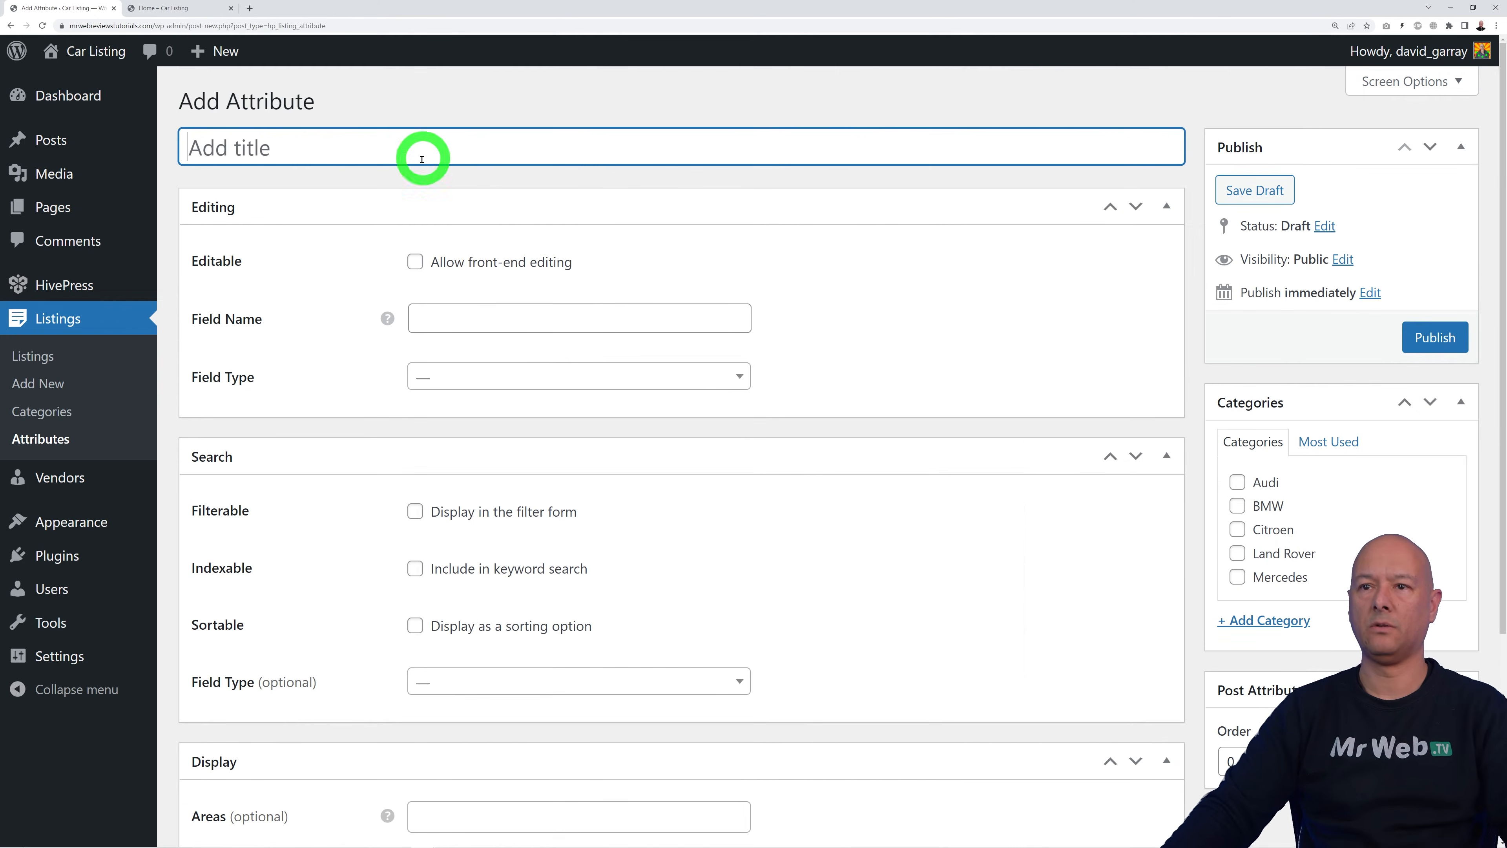
type("Mileage")
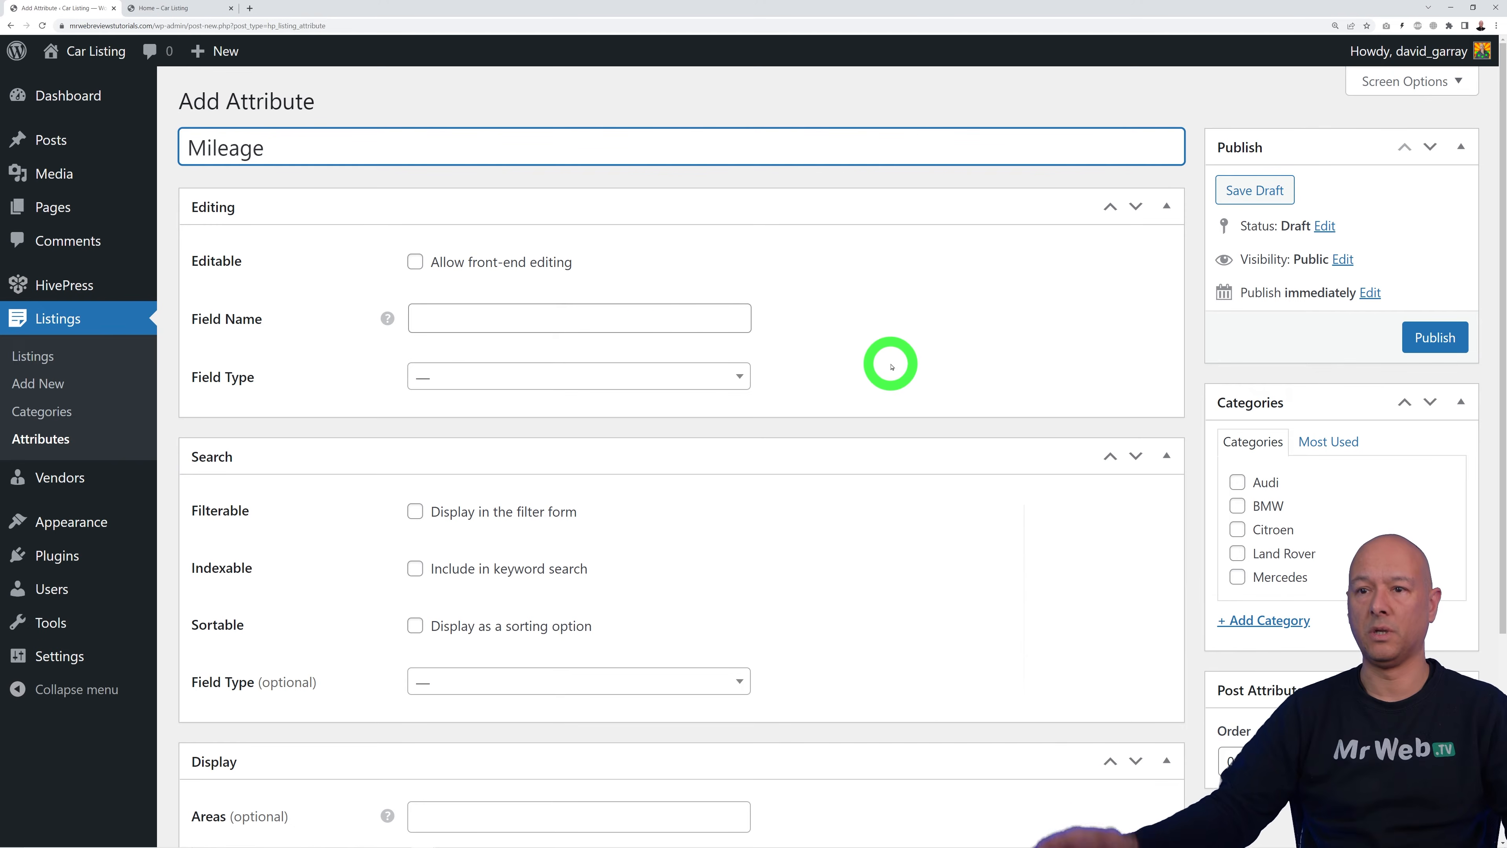
left_click(654, 318)
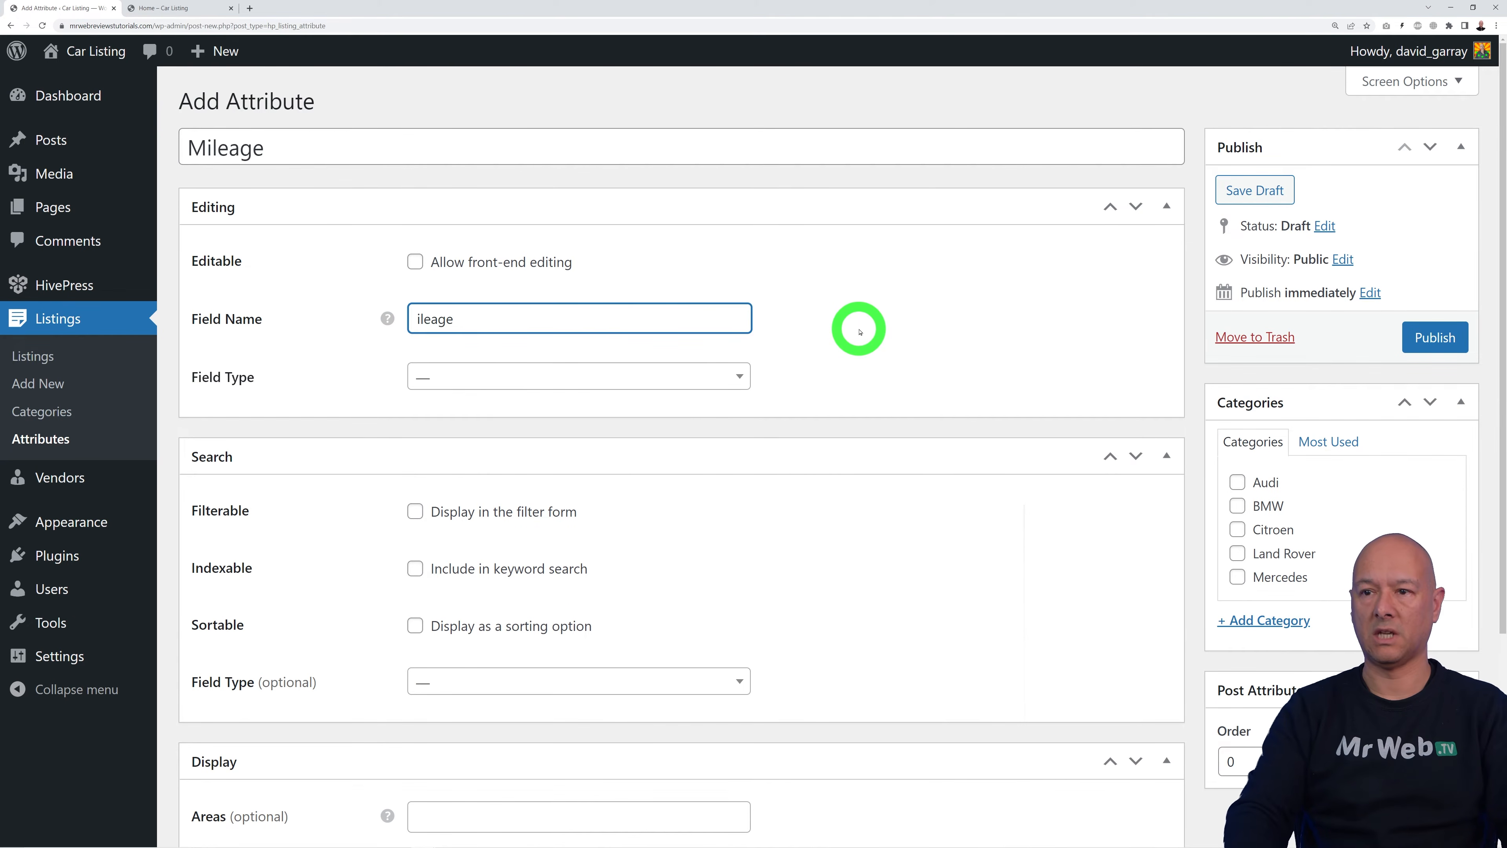
left_click(855, 326)
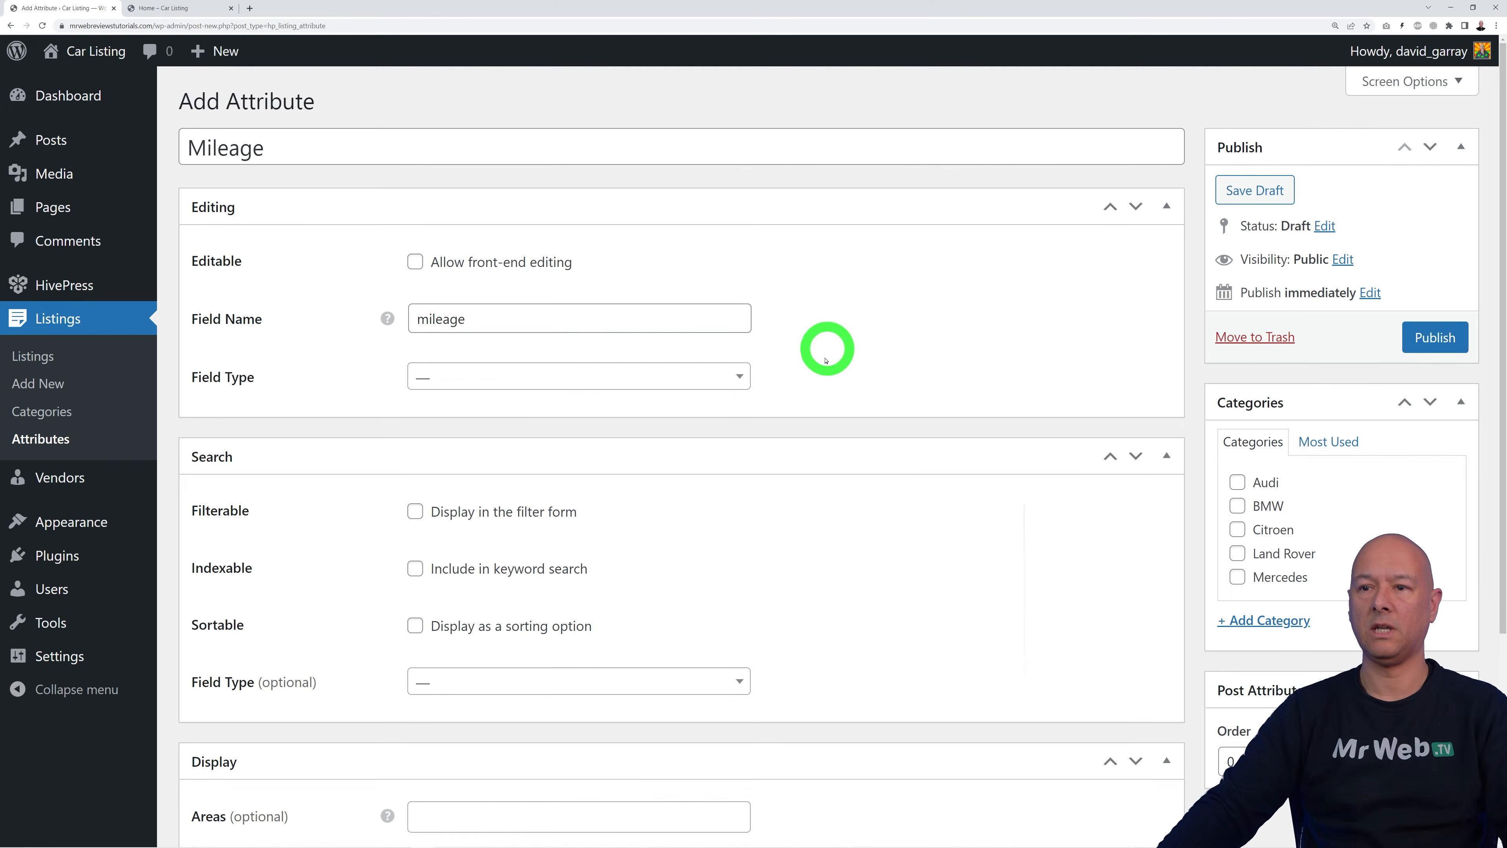
left_click(735, 377)
scroll(653, 498, "down", 3)
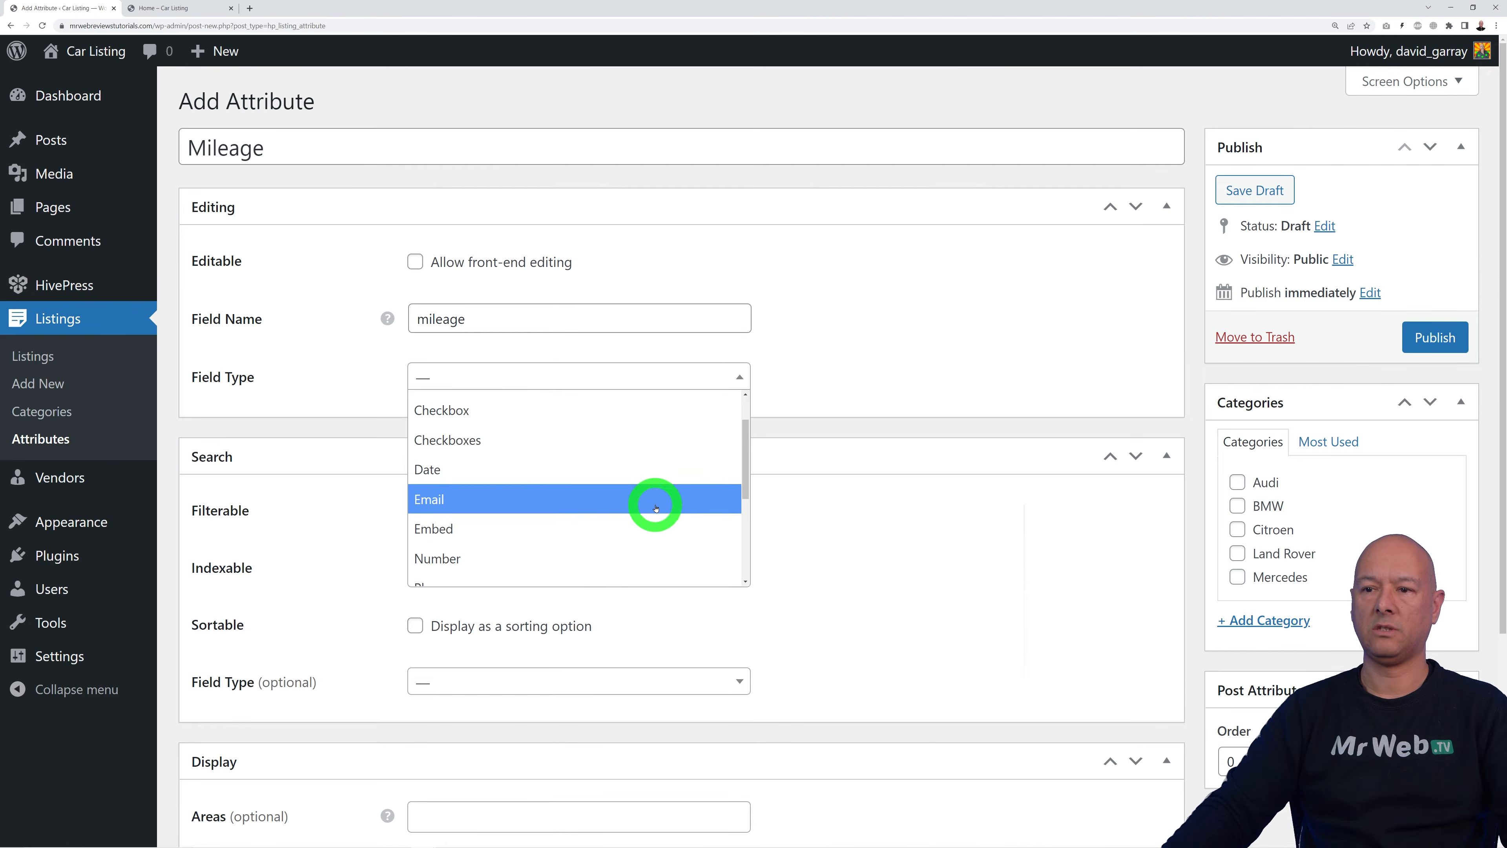
scroll(555, 511, "down", 2)
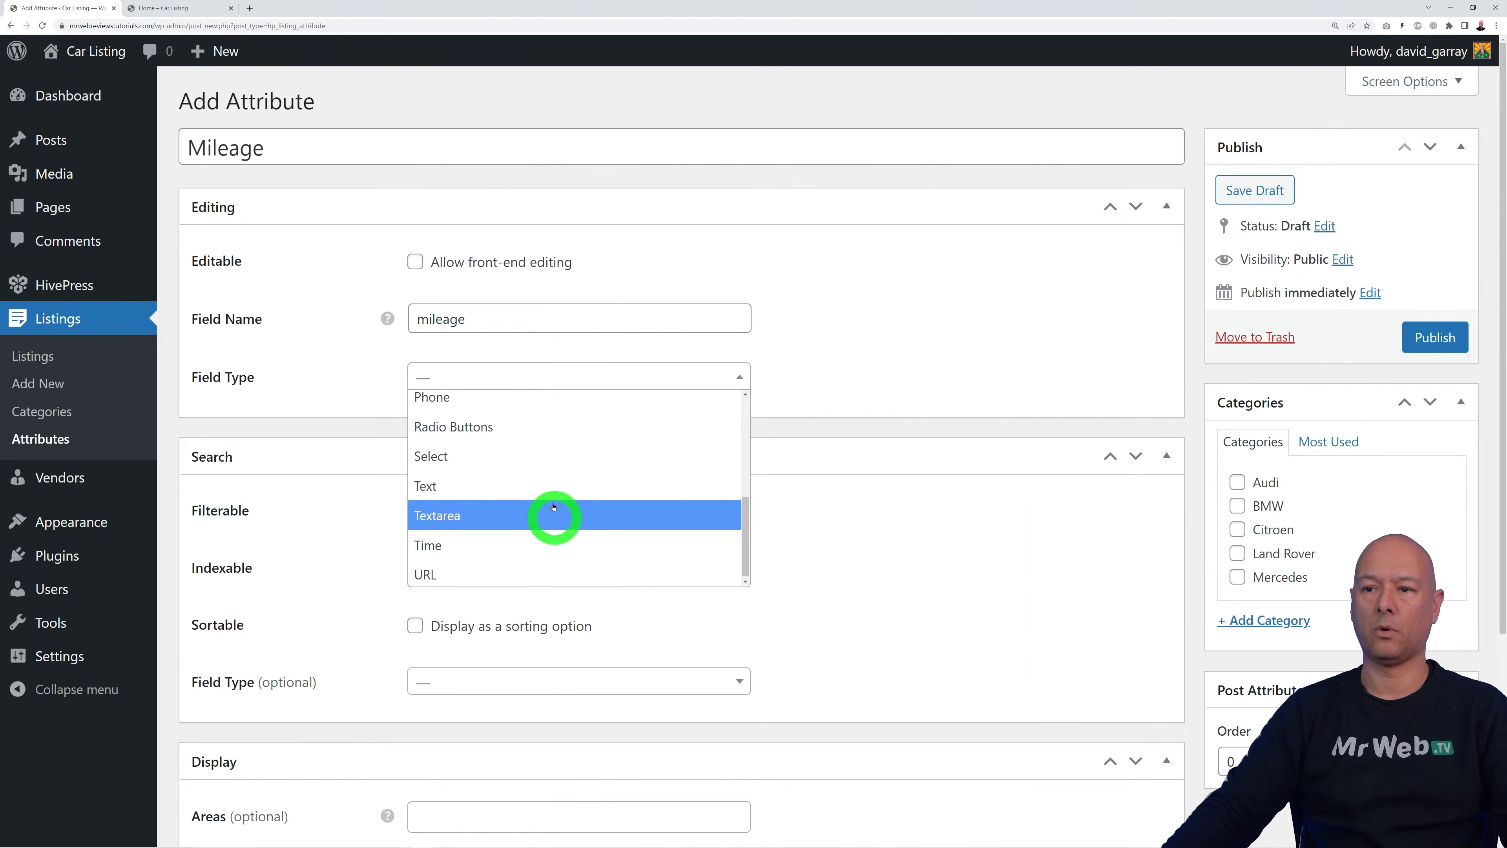
scroll(617, 508, "up", 2)
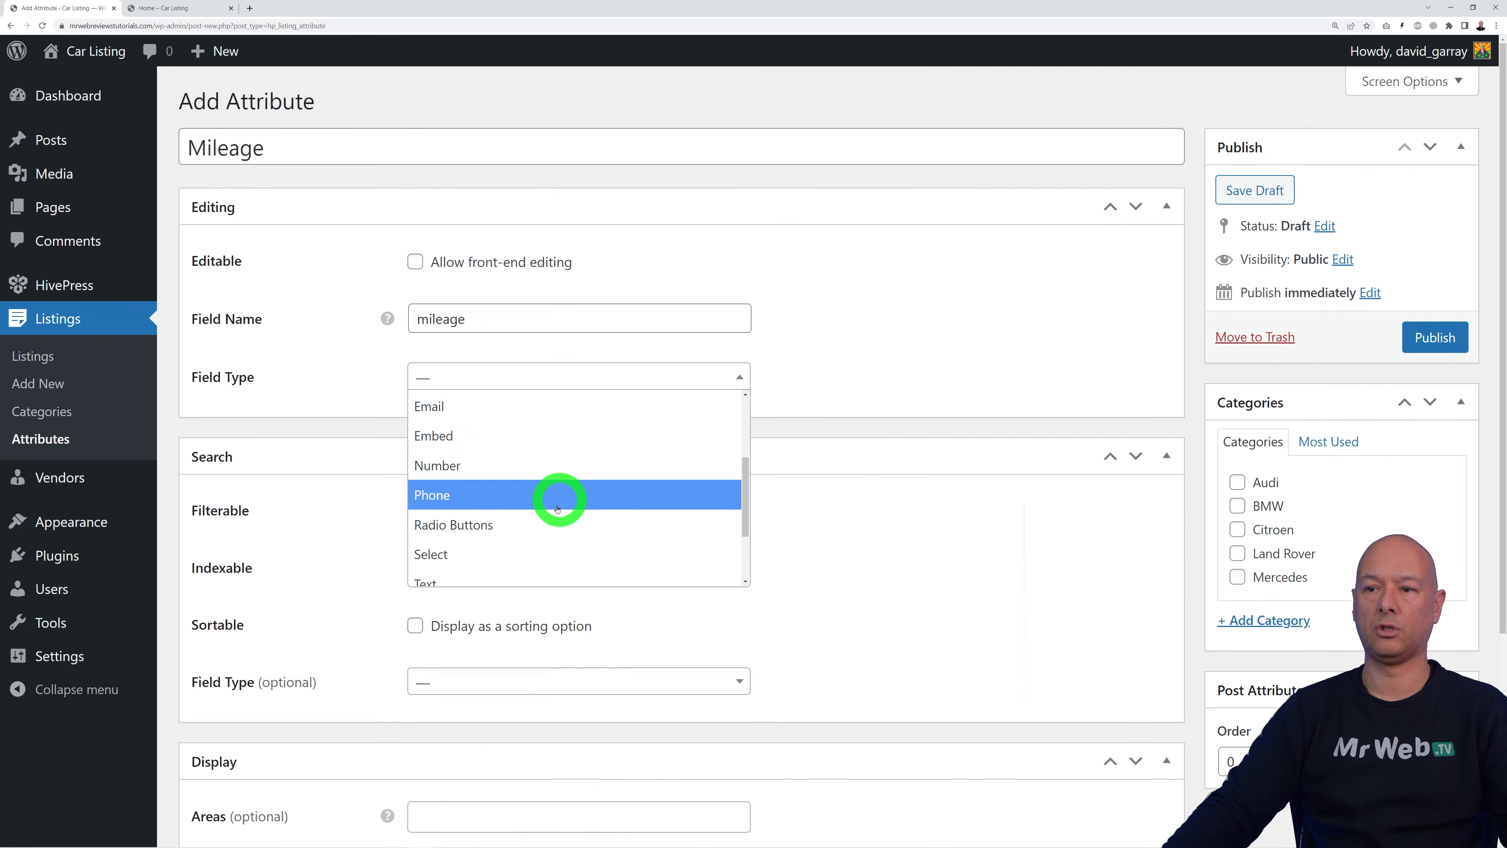
left_click(529, 465)
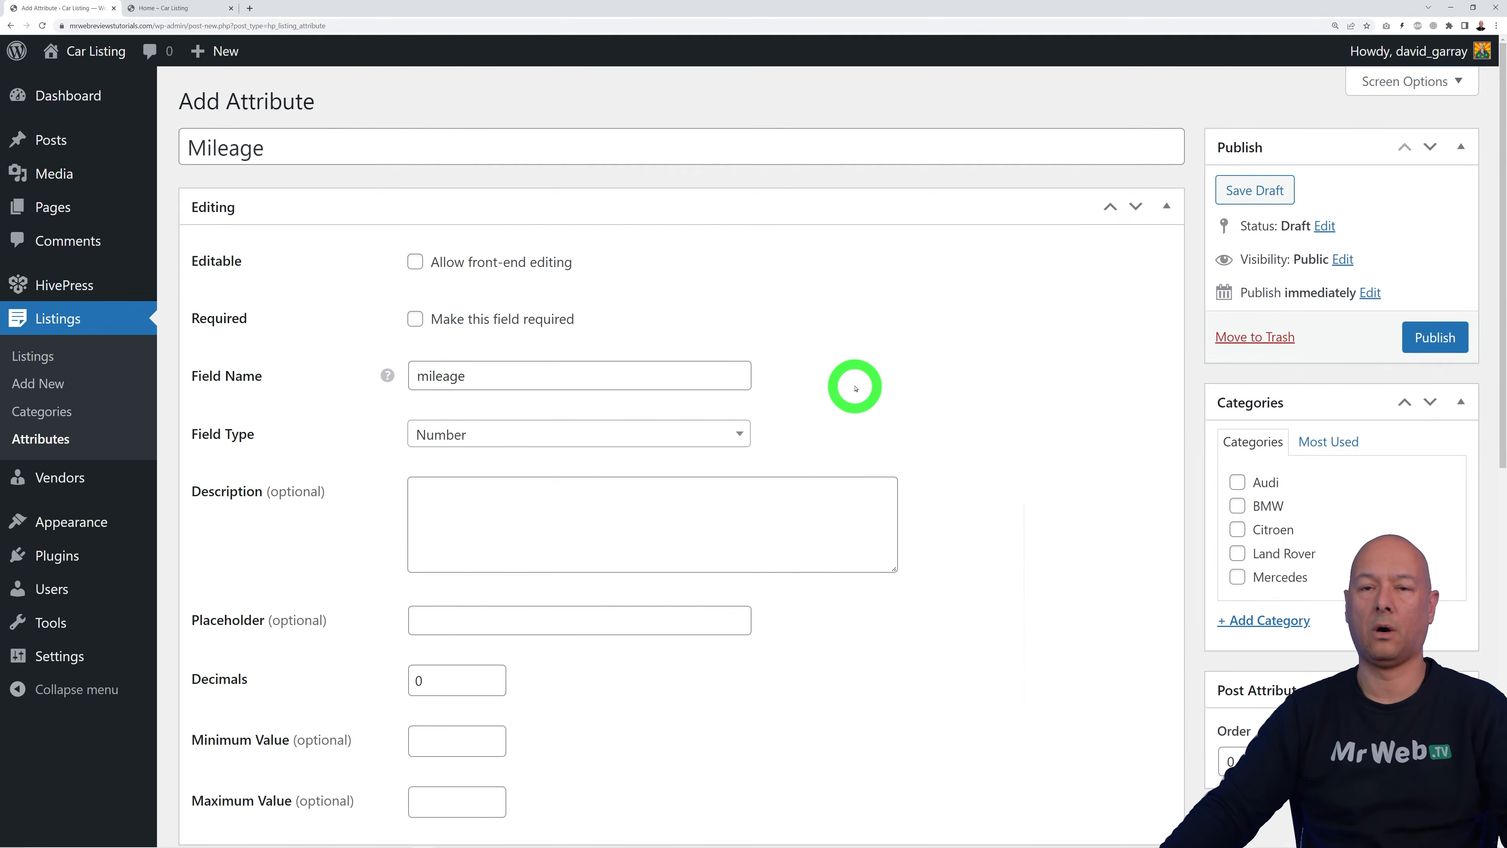
Step: Assign Mileage to the car categories, including Audi, Citroen and Mercedes, and publish it
scroll(988, 448, "down", 3)
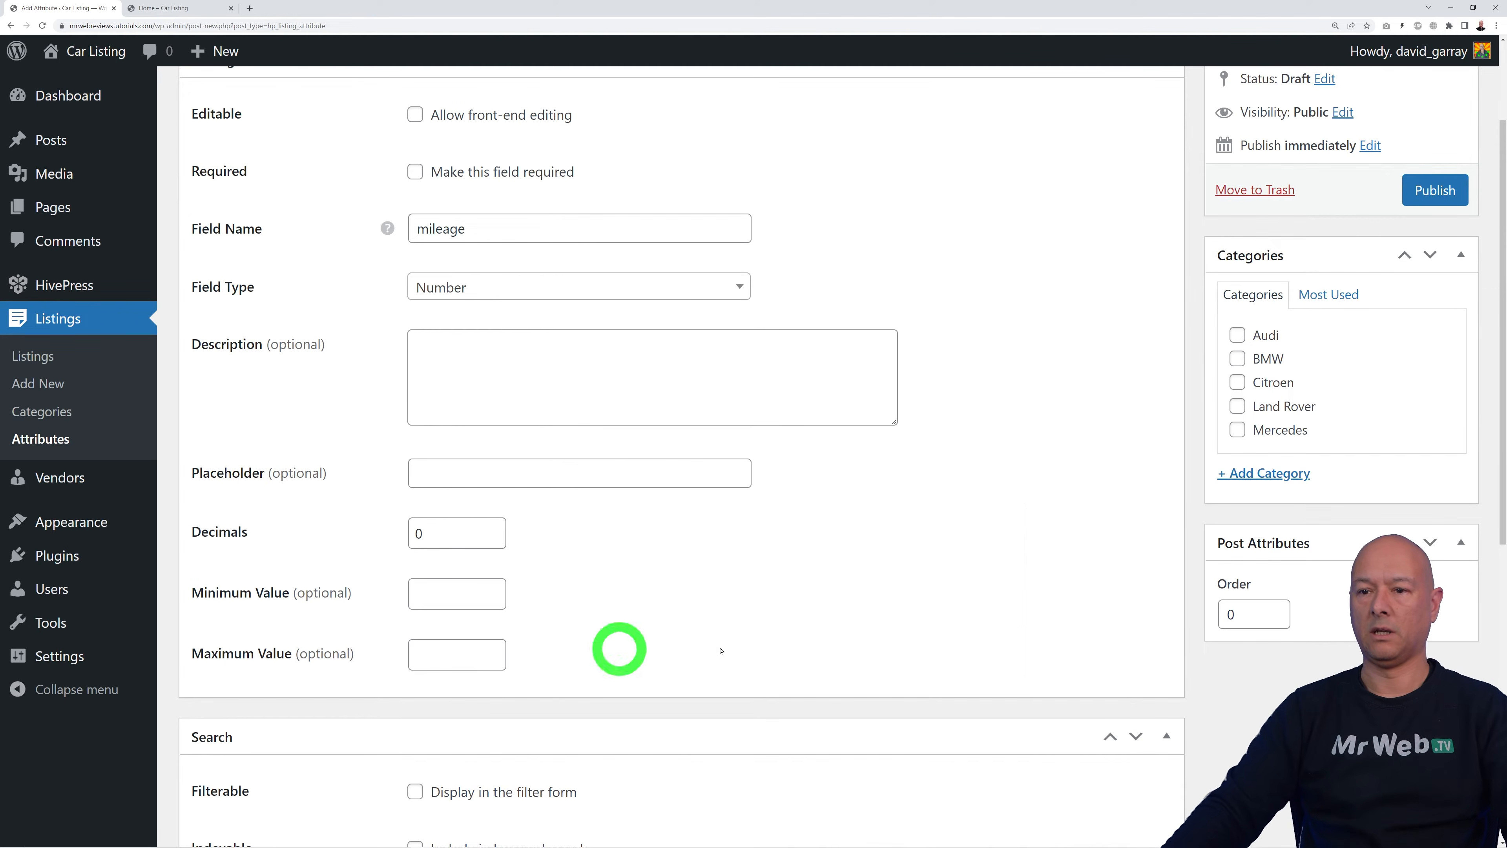
scroll(825, 611, "up", 1)
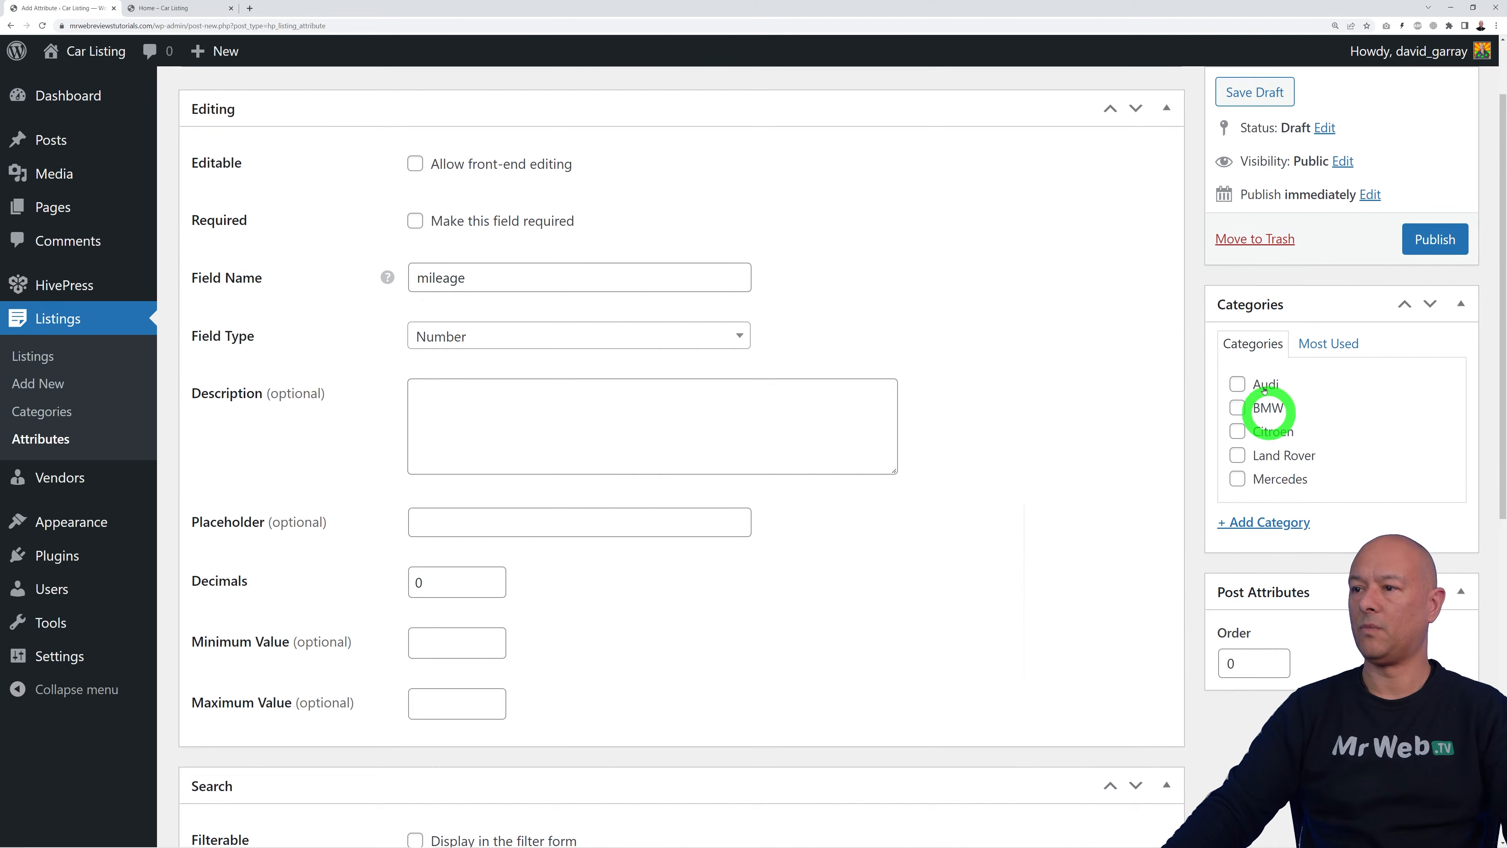
left_click(1237, 383)
left_click(1239, 431)
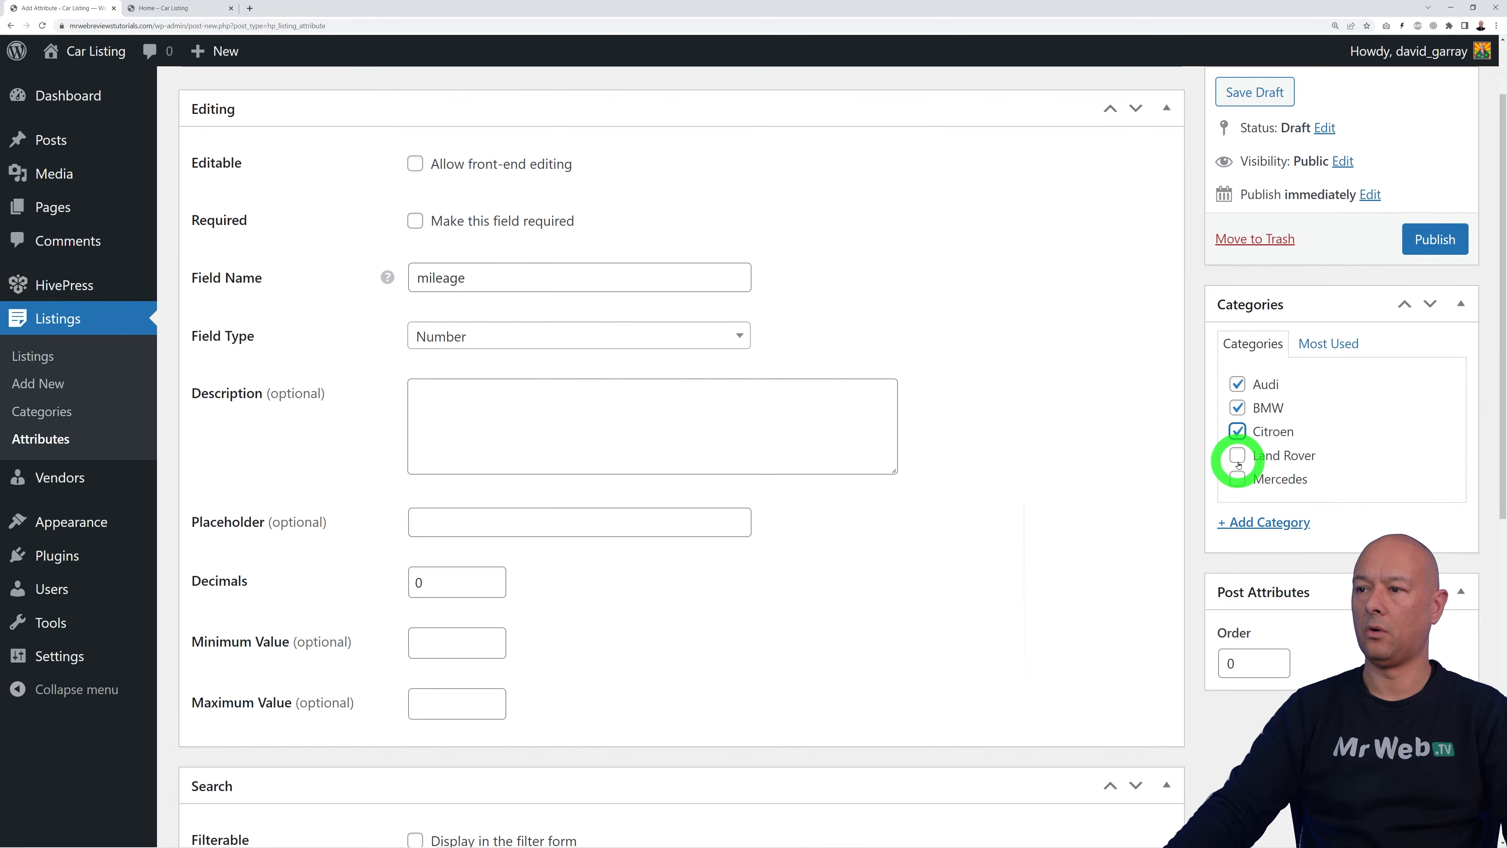
left_click(1238, 478)
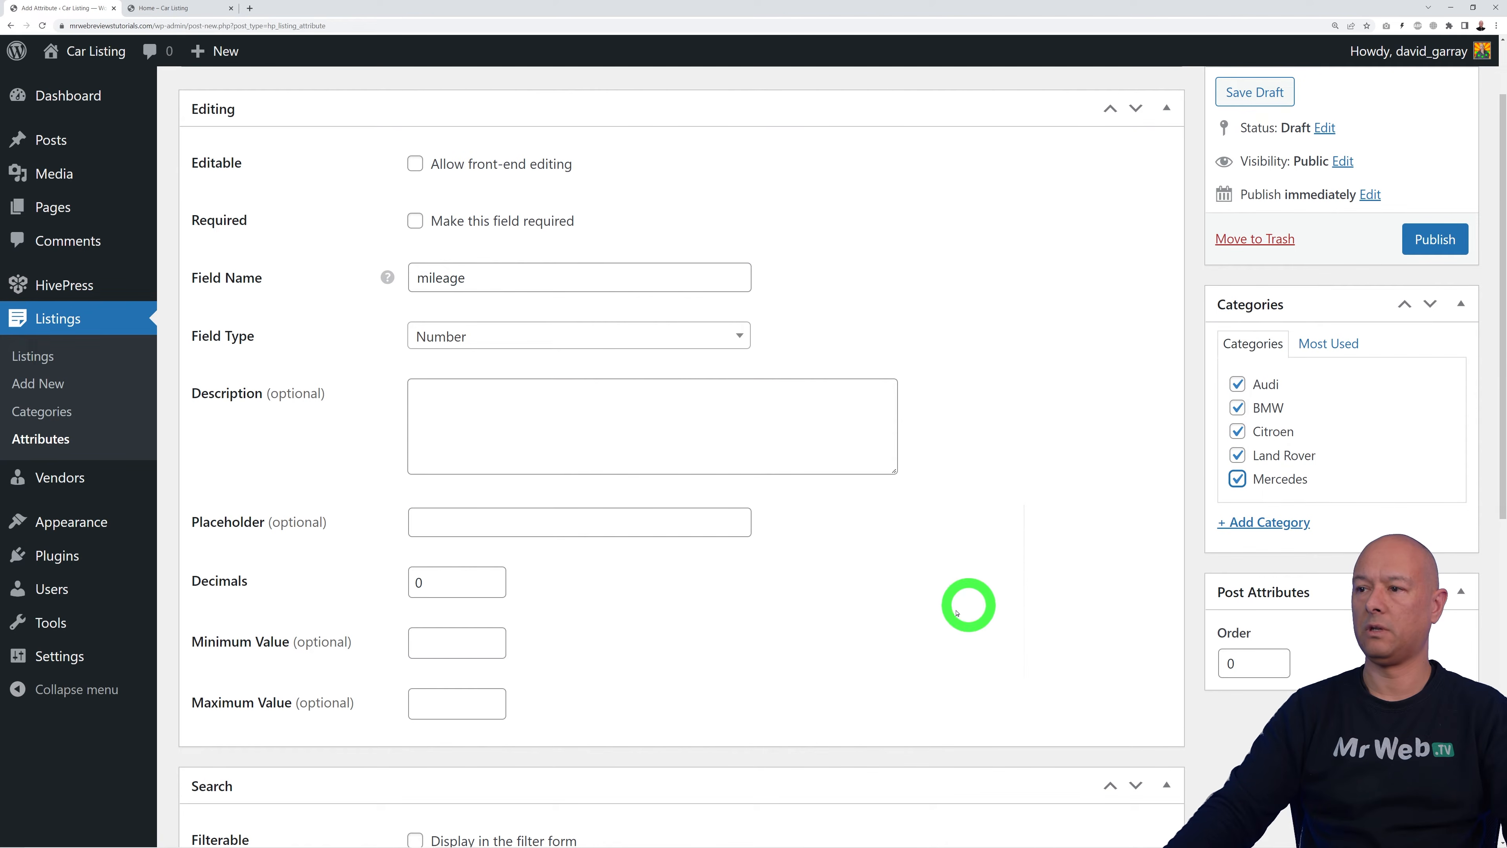
left_click(1437, 243)
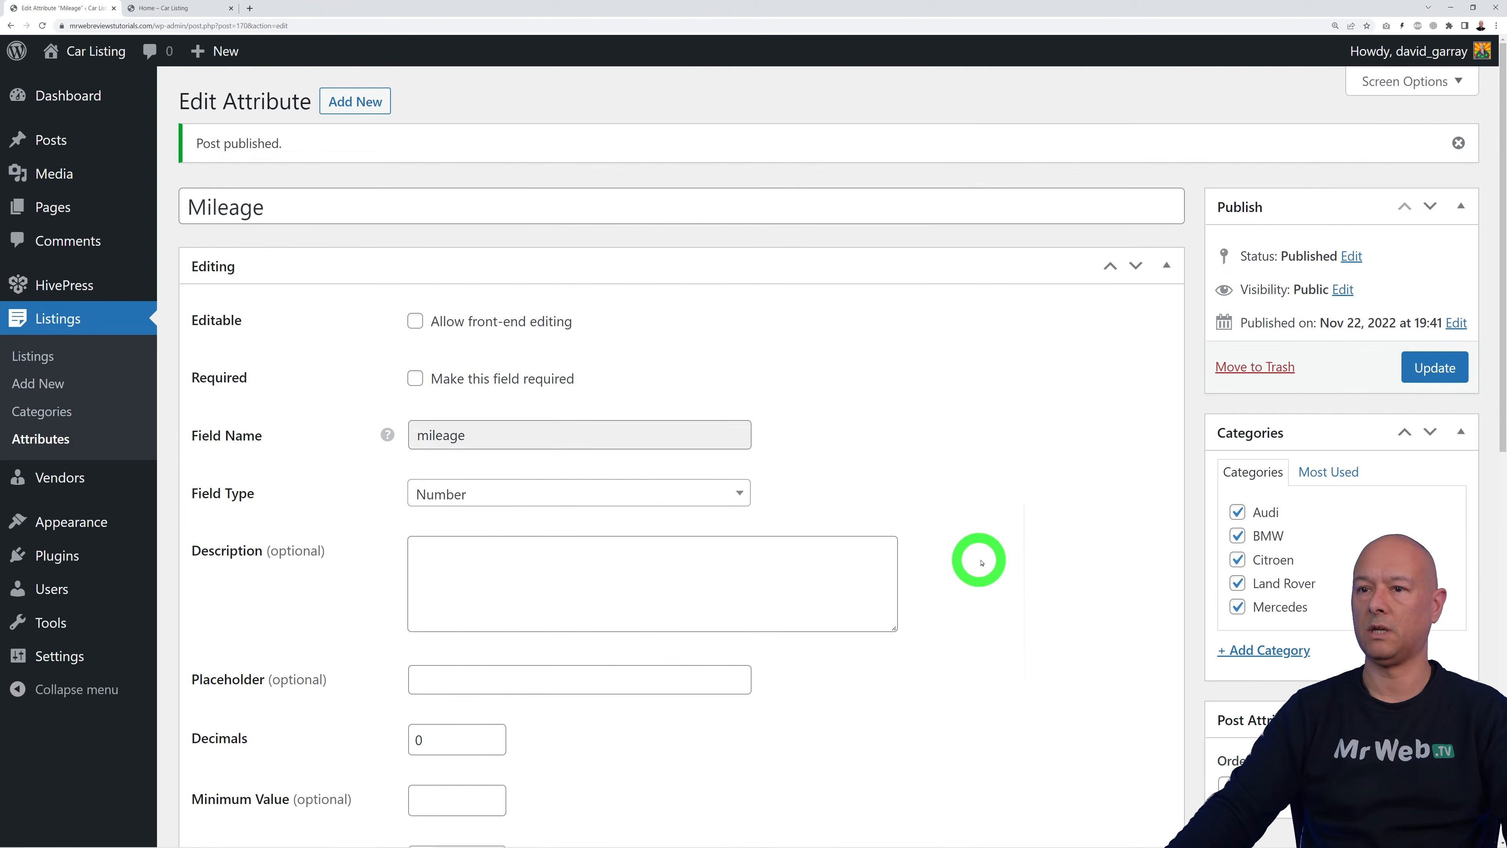
scroll(981, 562, "down", 5)
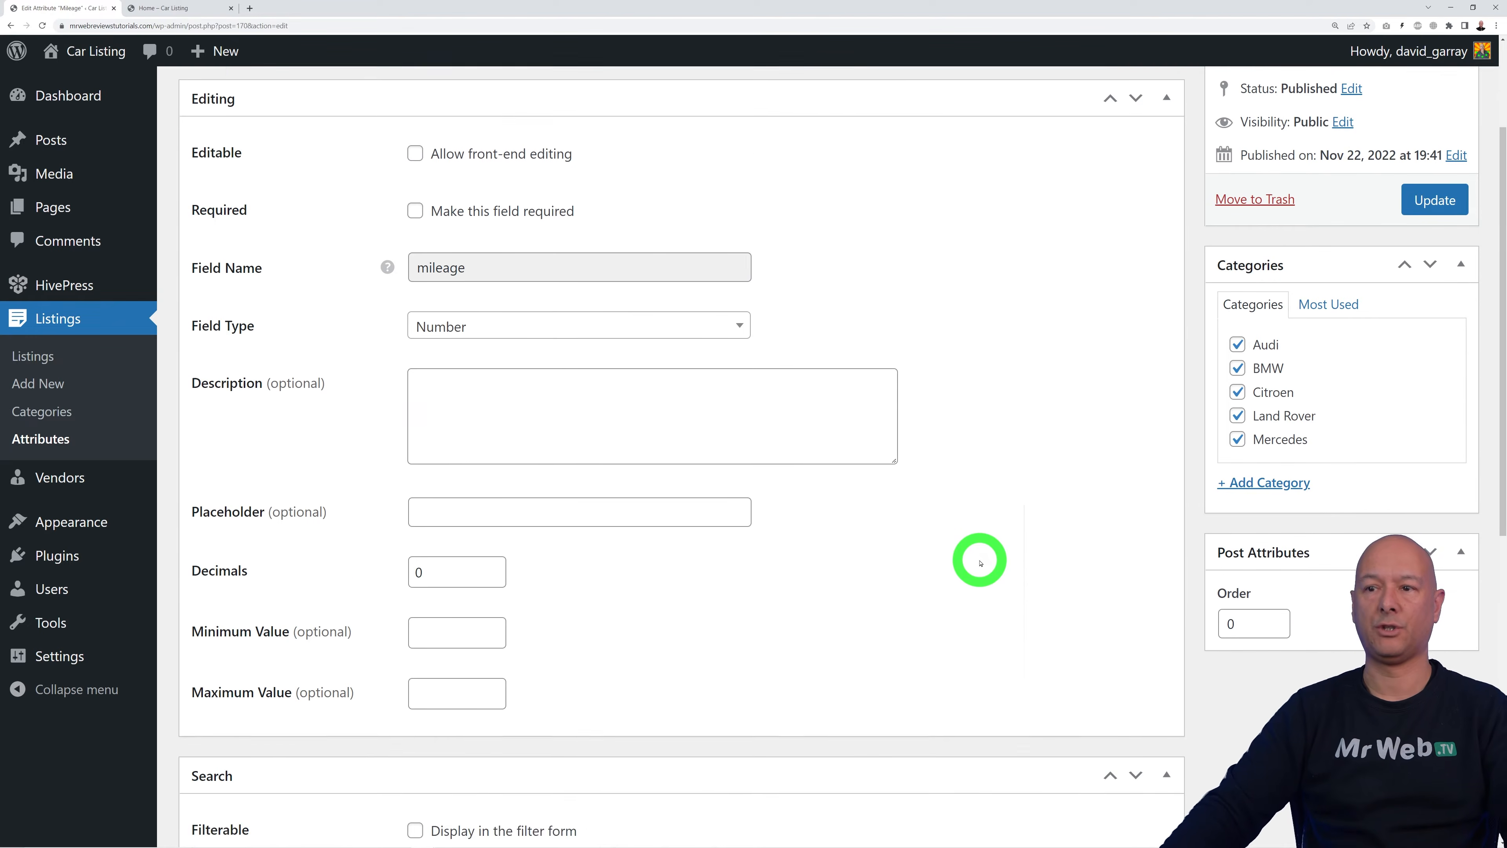
Step: Tick Filterable and Indexable for Mileage, choose a Number Range search field, and update the attribute
scroll(980, 562, "down", 3)
left_click(415, 409)
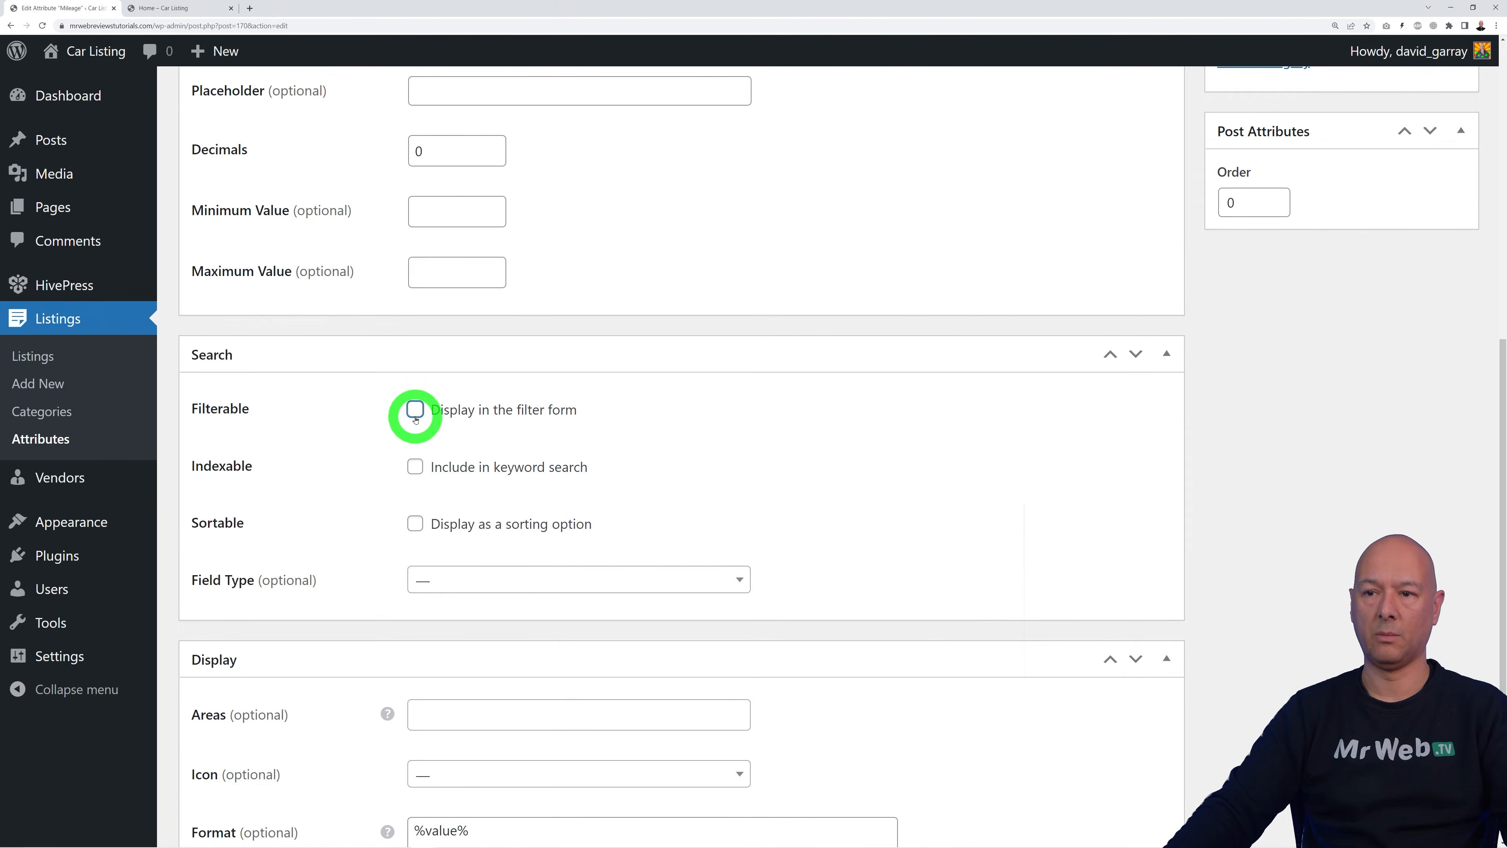
scroll(974, 491, "down", 2)
left_click(415, 321)
left_click(735, 435)
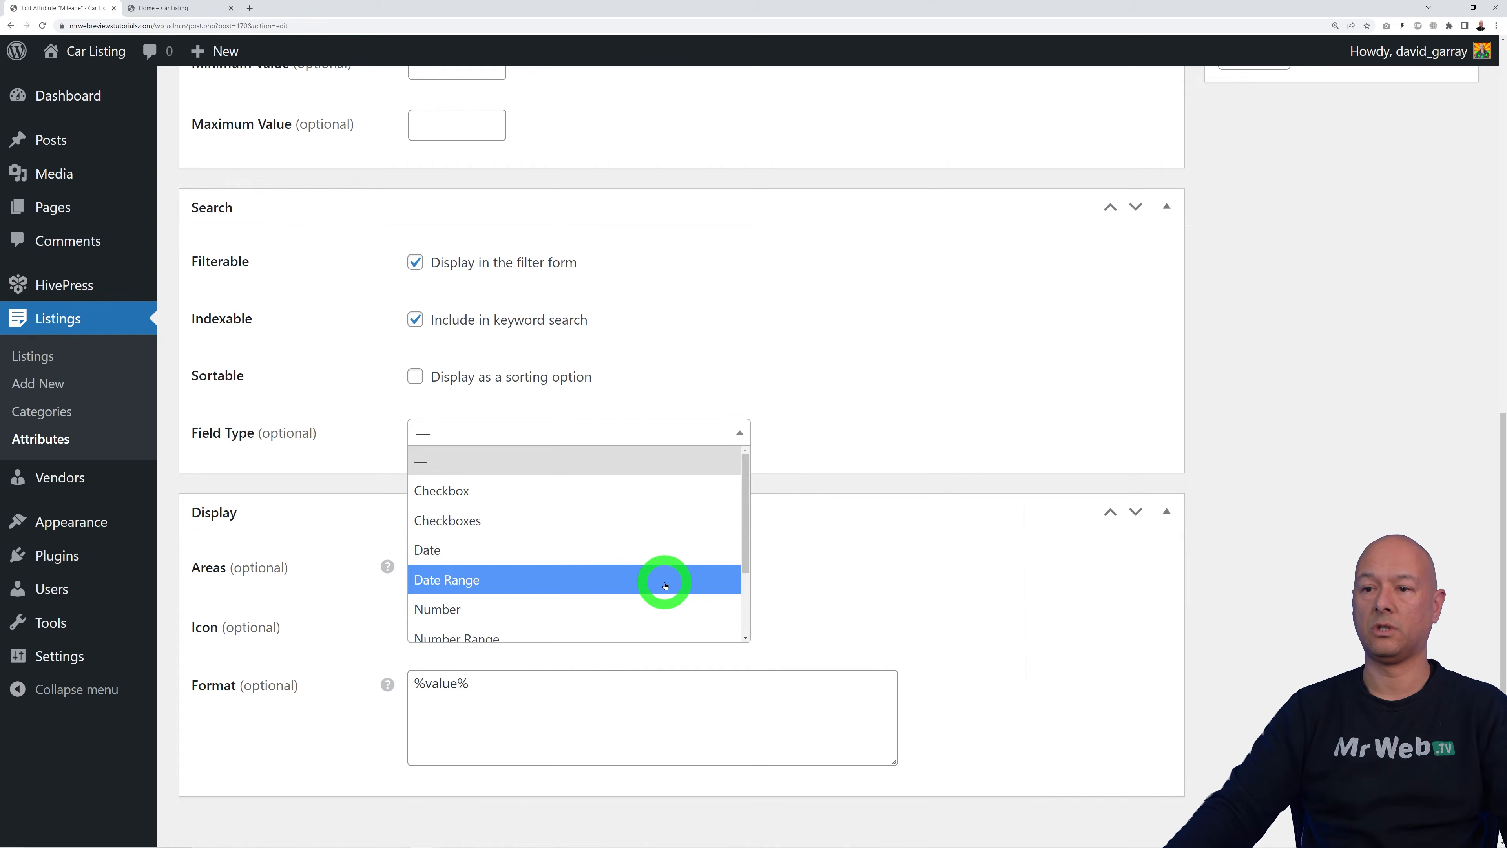
scroll(665, 585, "down", 2)
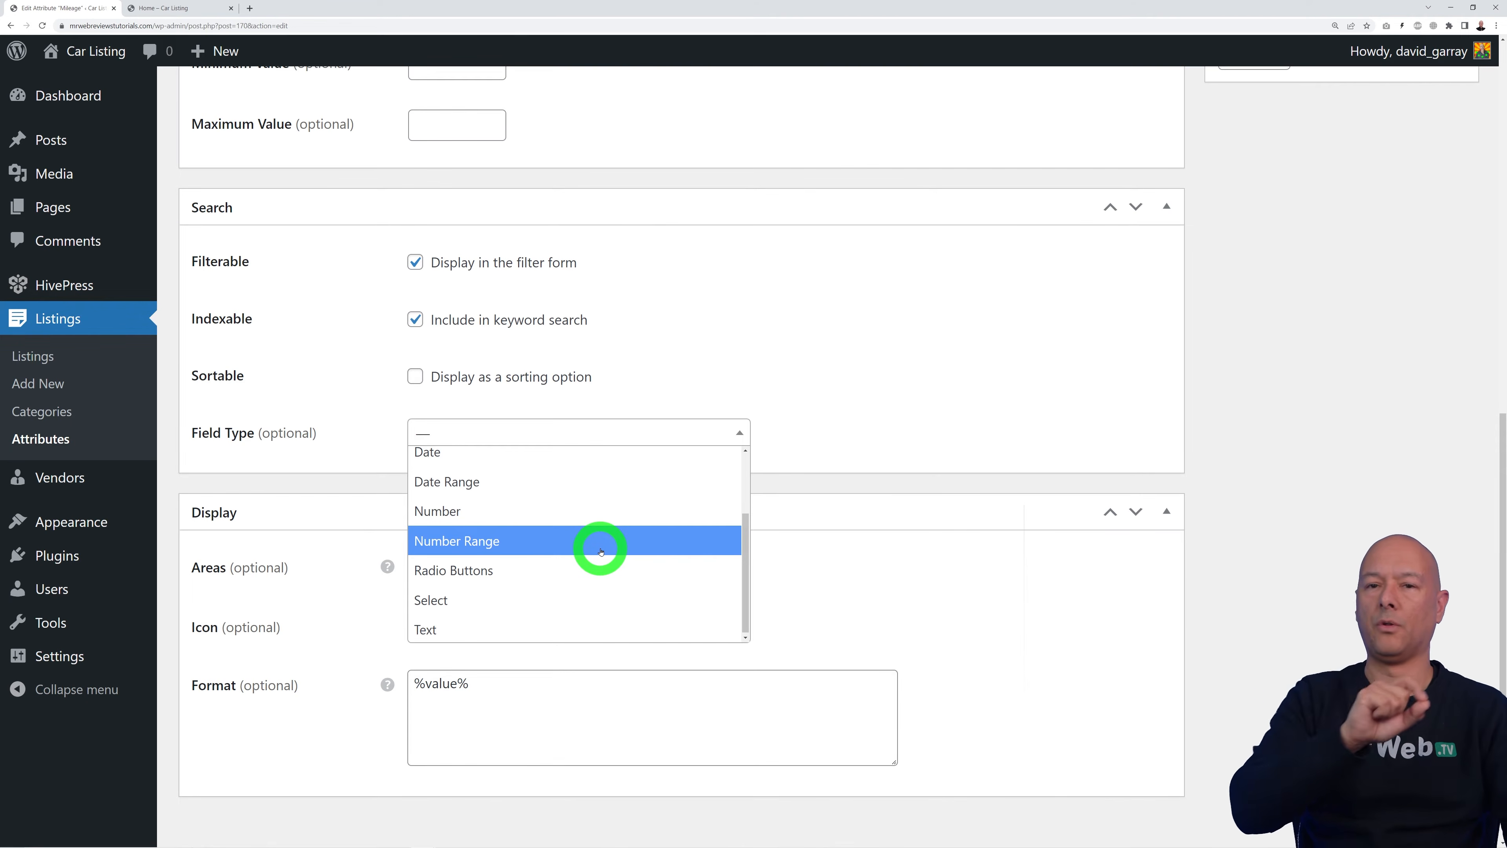
left_click(593, 532)
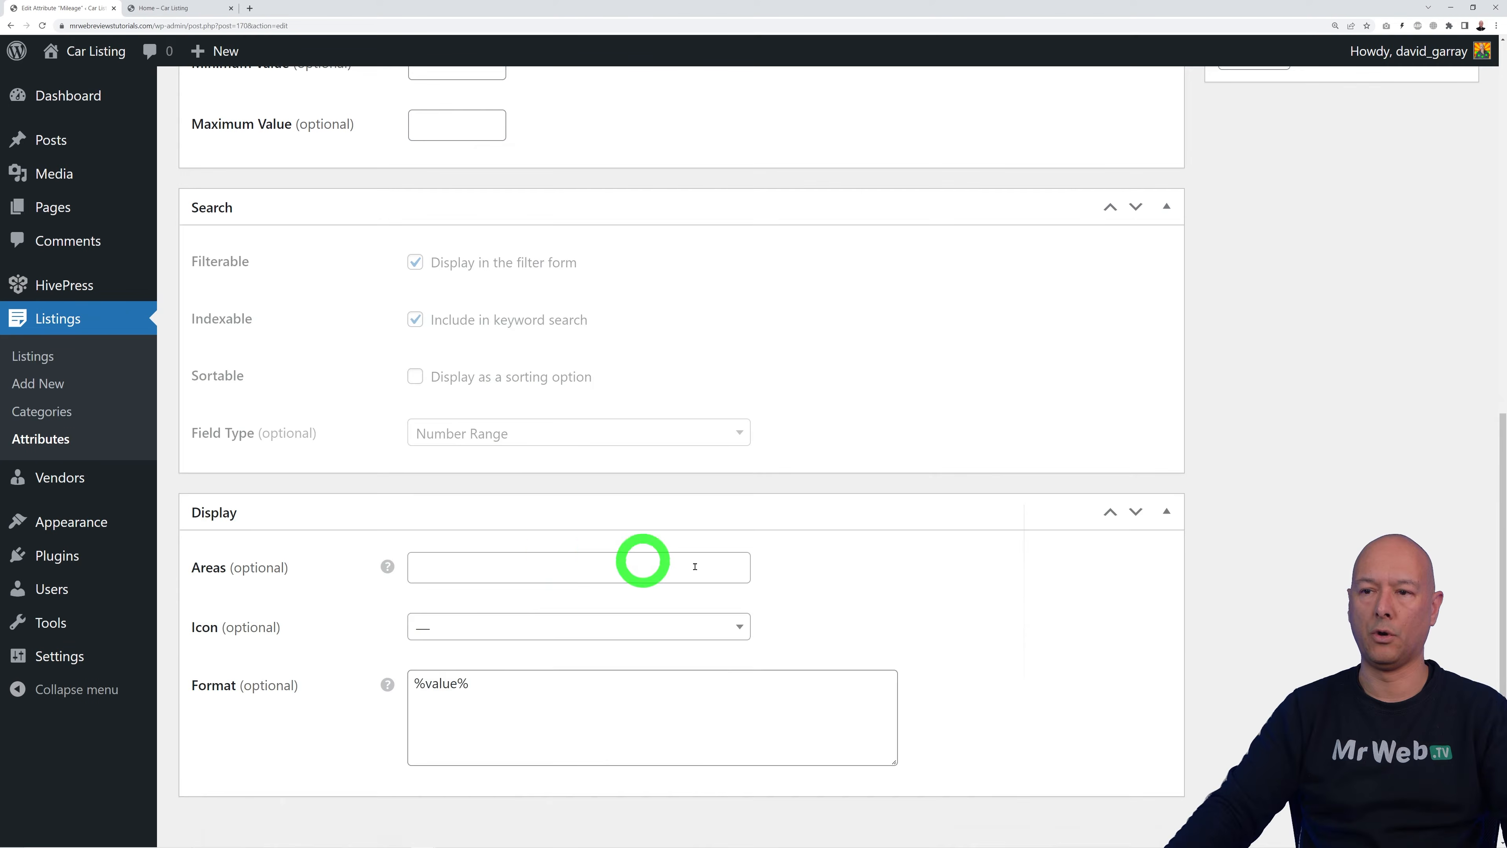
scroll(997, 602, "up", 10)
left_click(1439, 365)
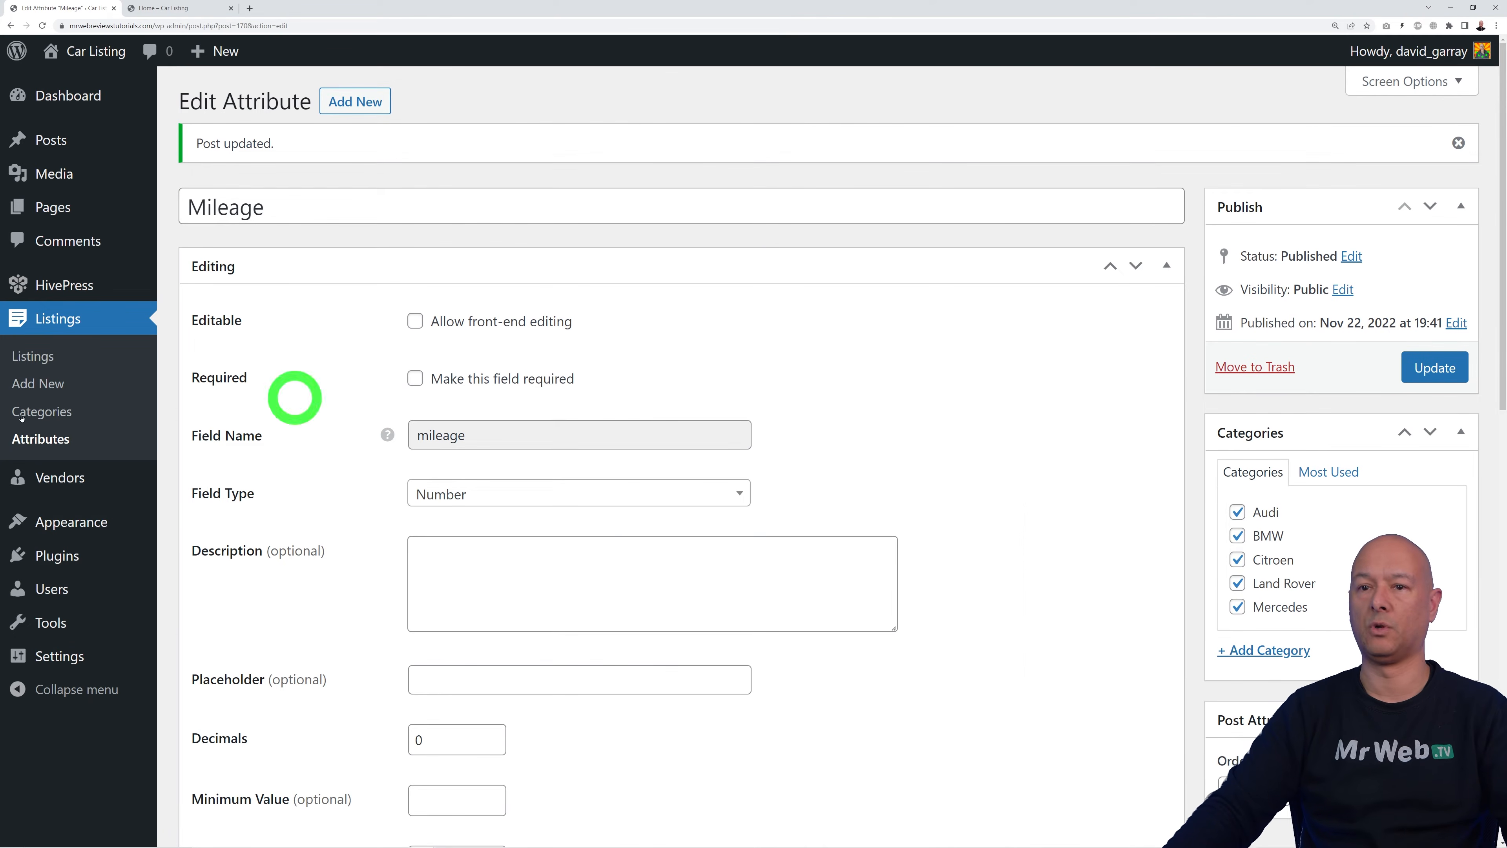
left_click(24, 452)
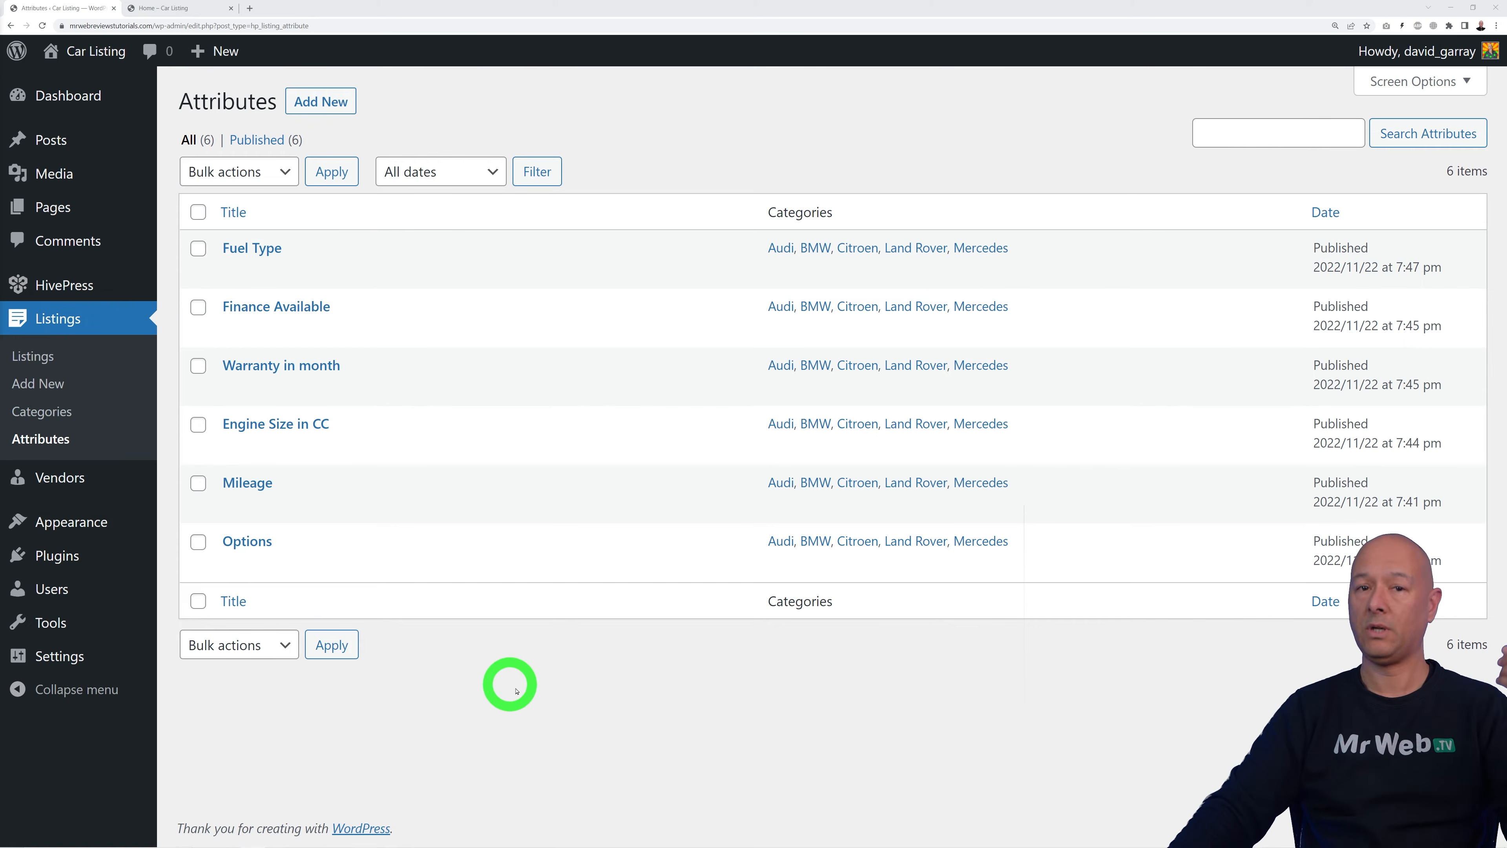
Step: Move all 18 demo listings to the Trash with the bulk action
left_click(36, 355)
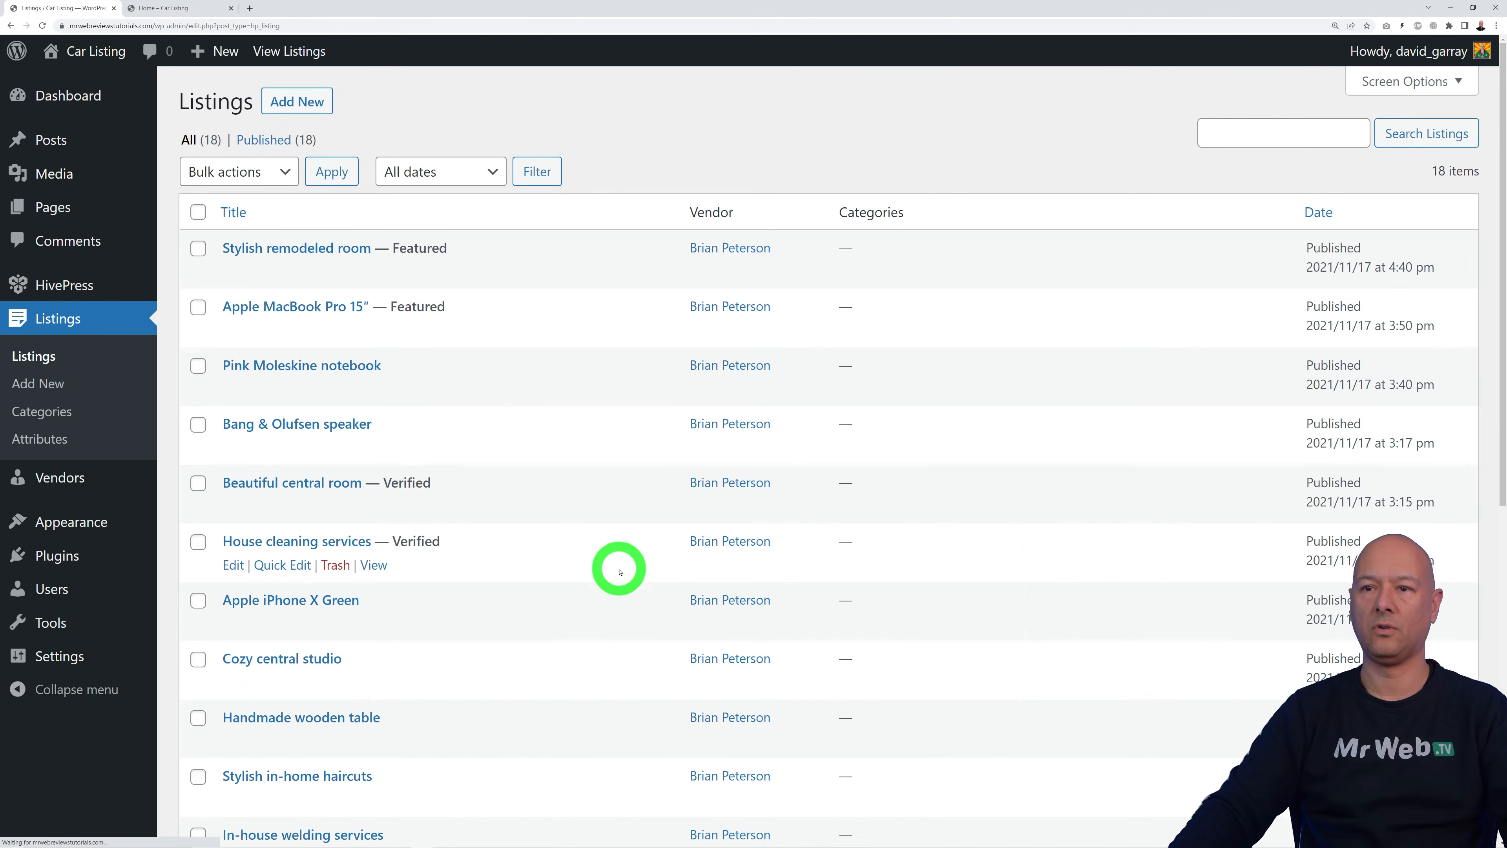
scroll(592, 563, "down", 8)
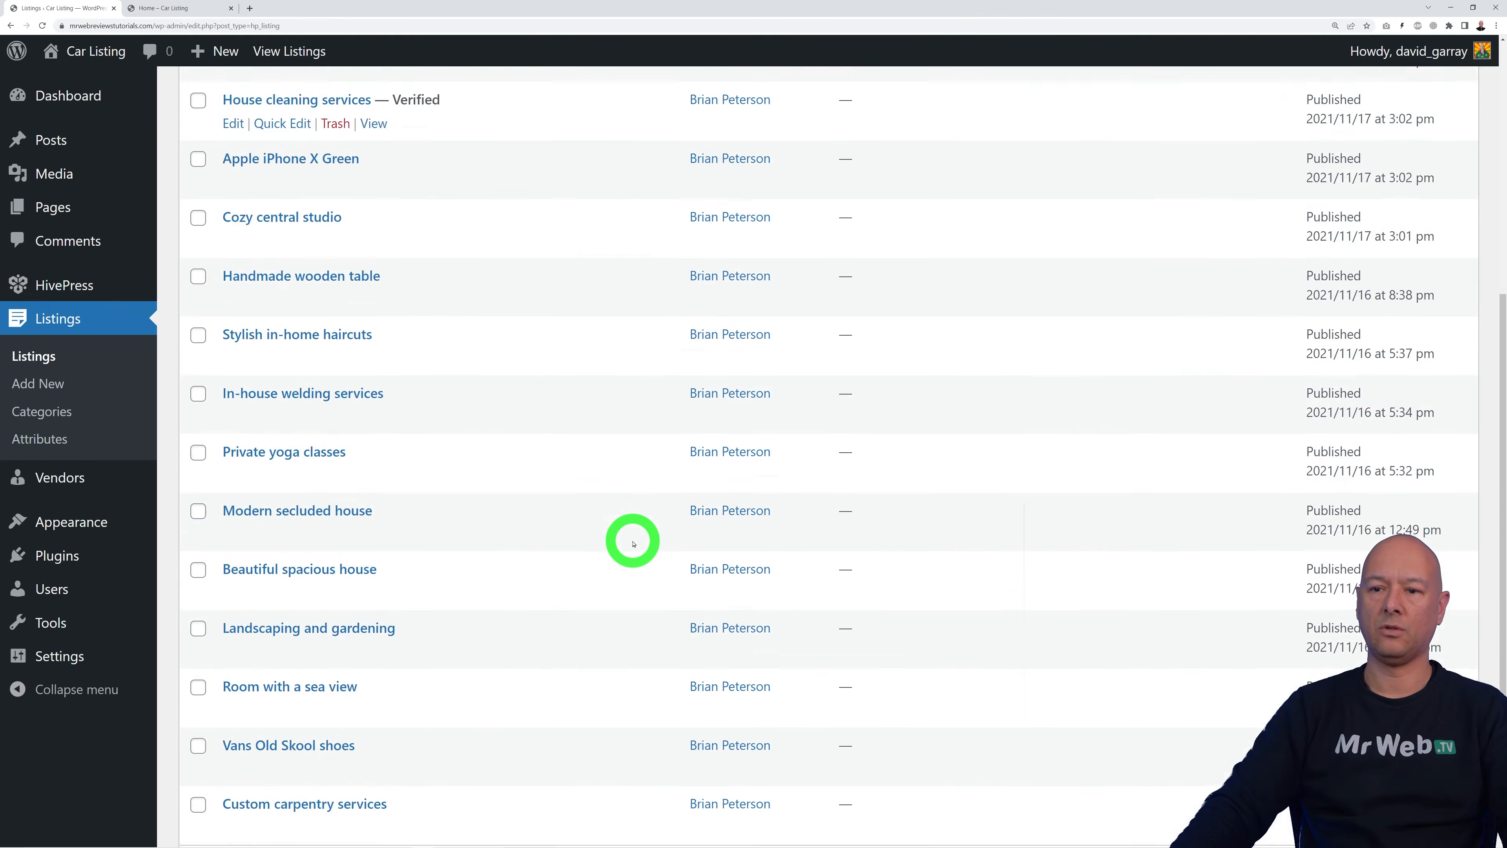
scroll(634, 543, "up", 7)
scroll(634, 542, "up", 1)
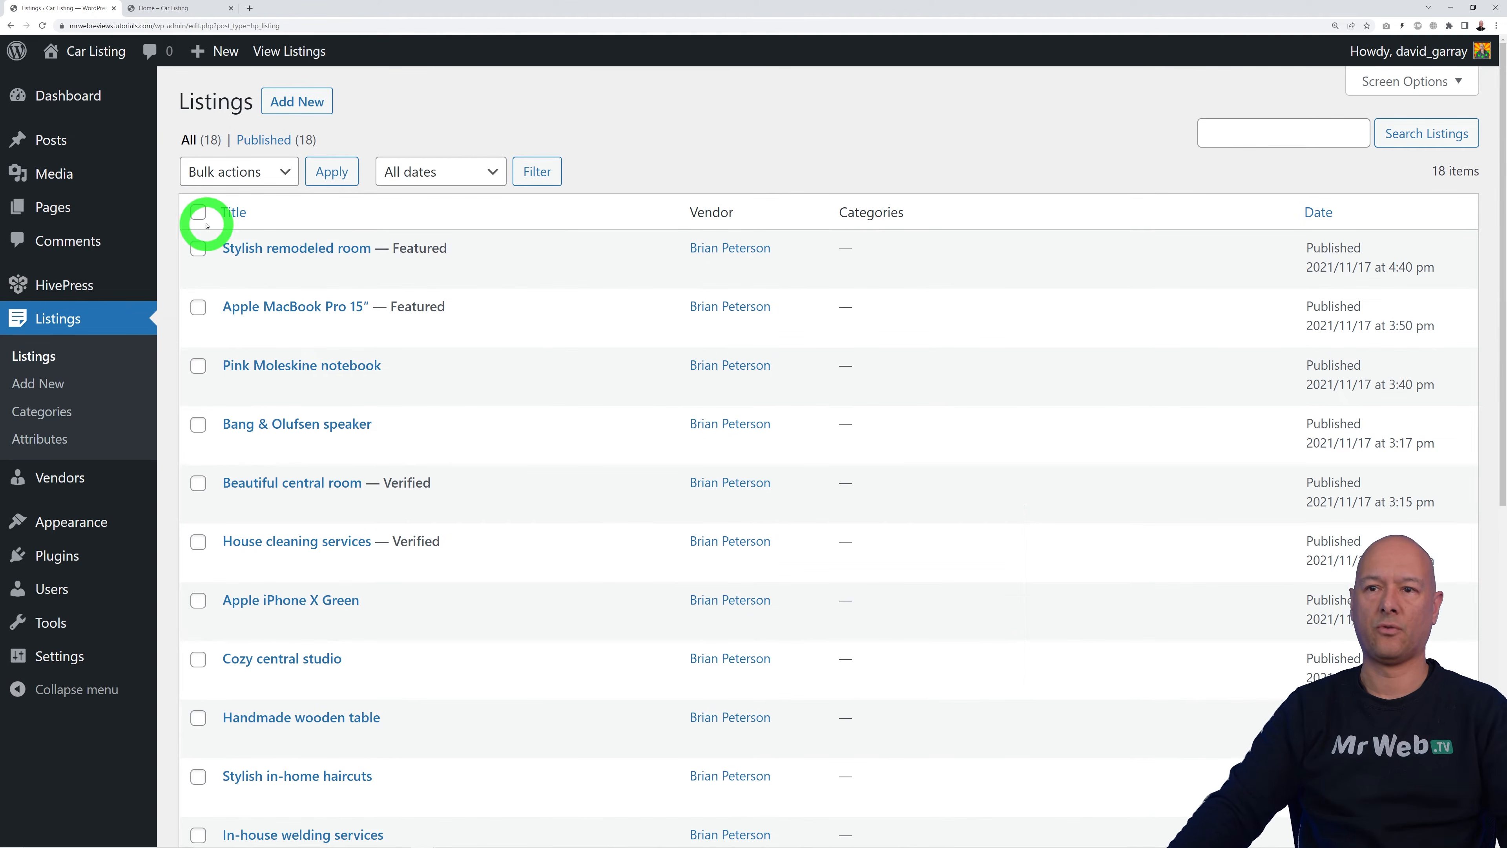
left_click(198, 214)
left_click(276, 170)
left_click(267, 231)
left_click(334, 183)
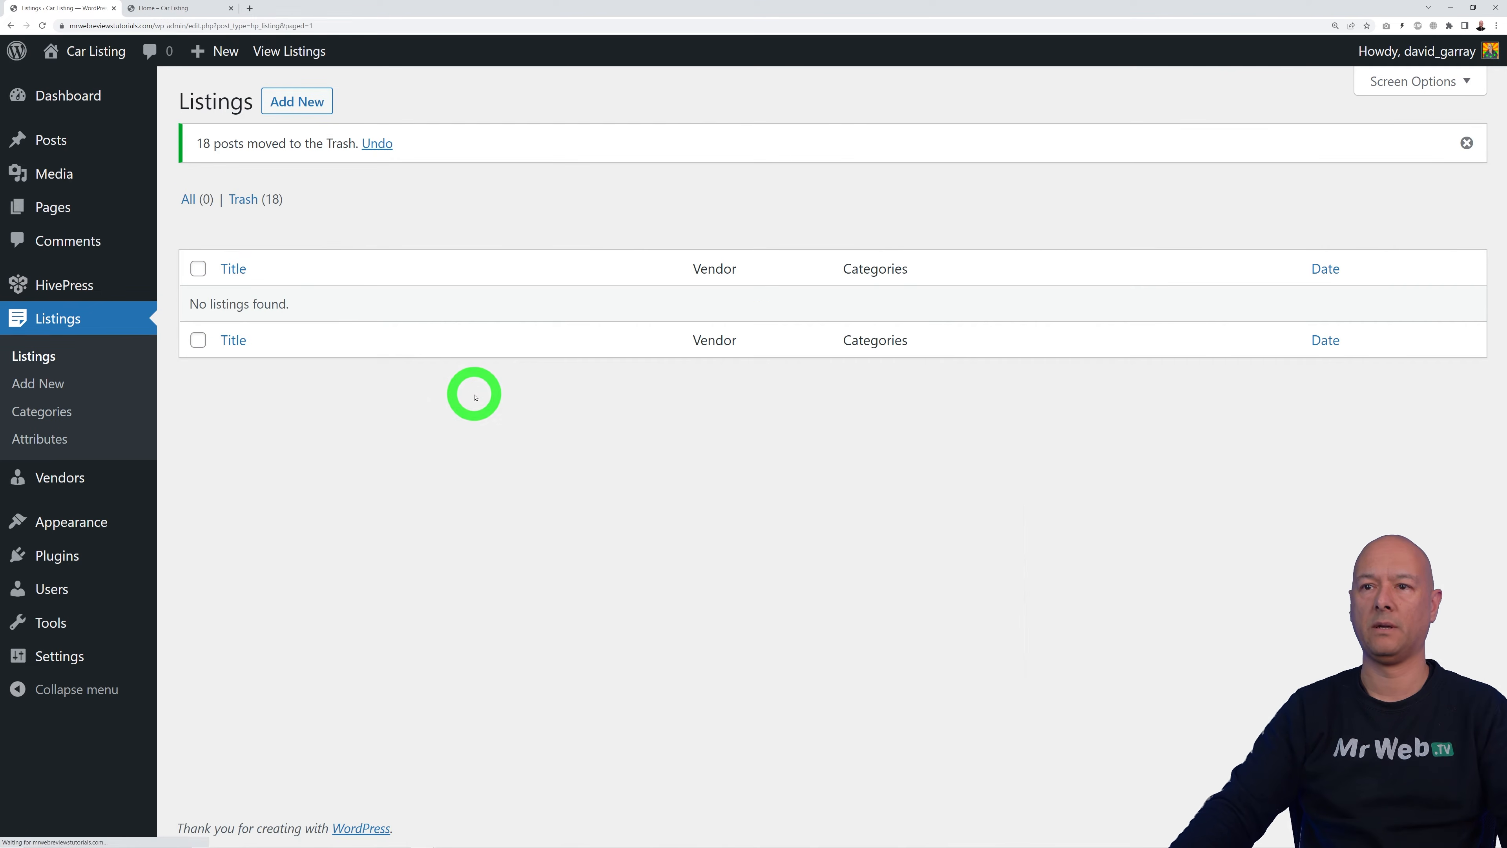
Step: Permanently delete every trashed listing so the Trash is empty
left_click(248, 199)
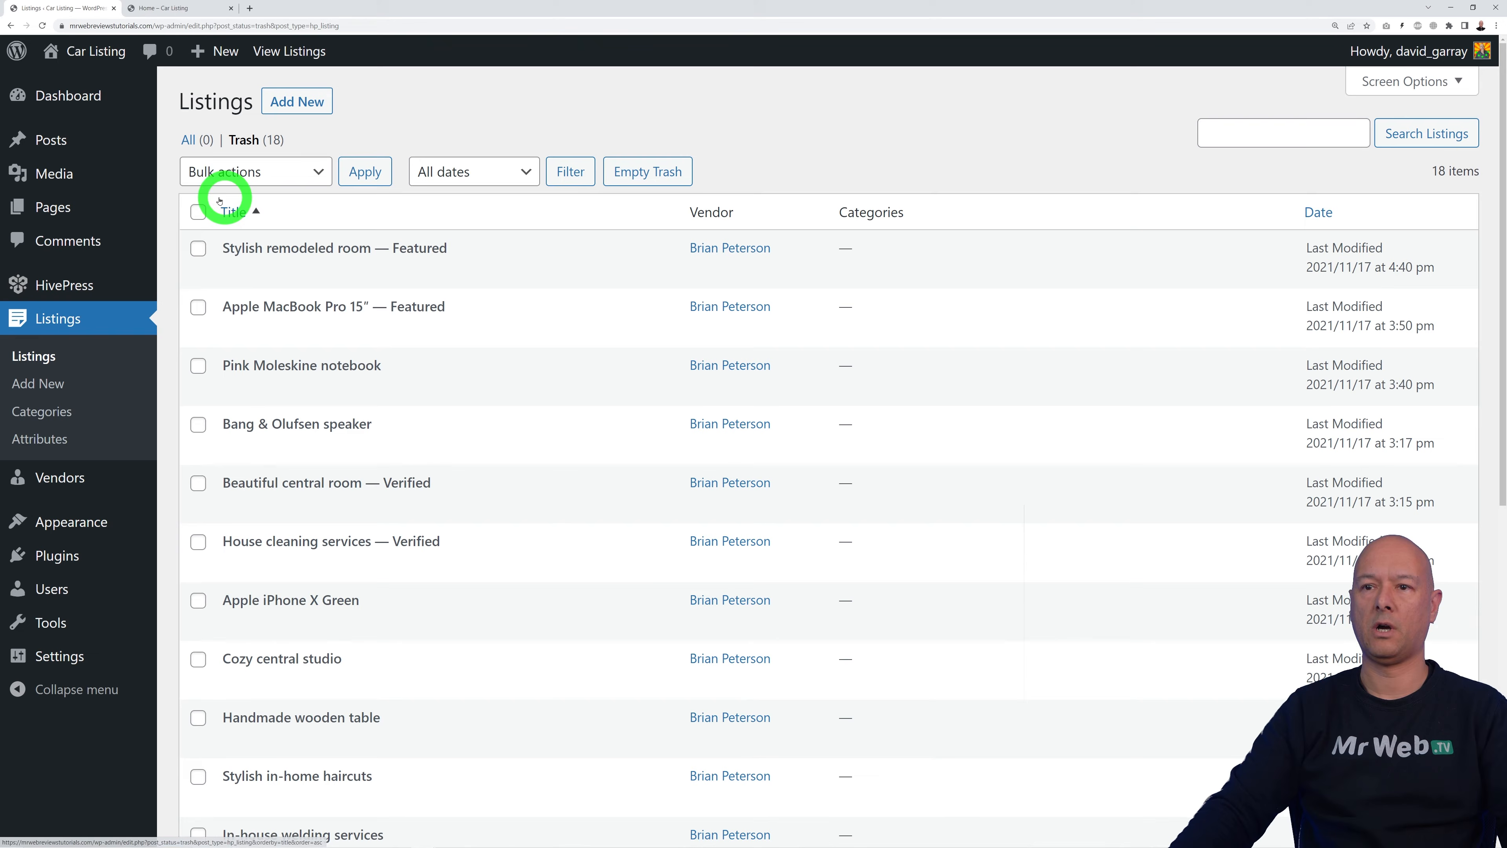
left_click(199, 212)
left_click(296, 173)
left_click(268, 229)
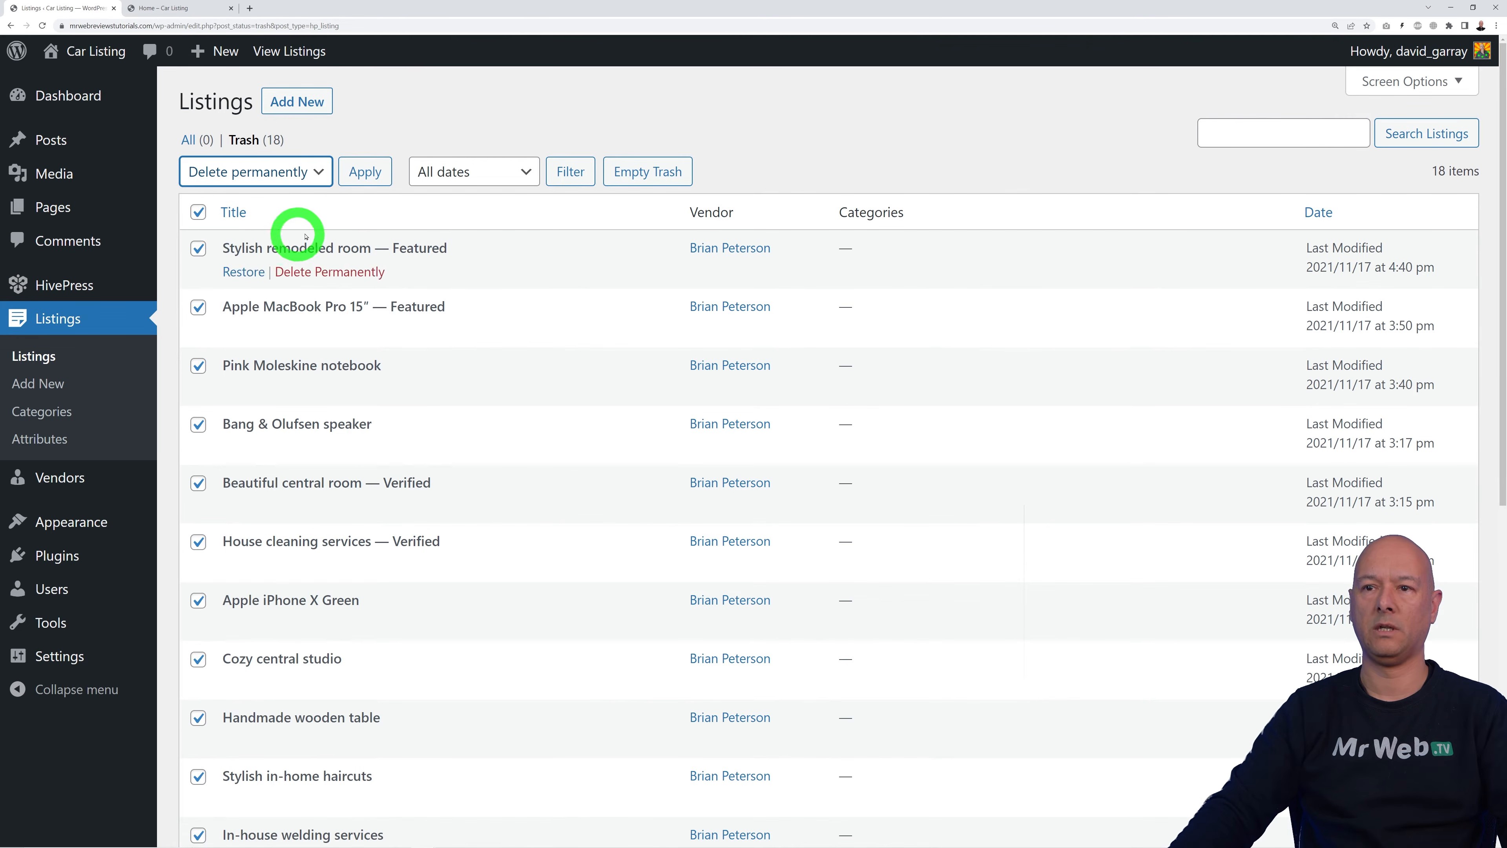
left_click(365, 173)
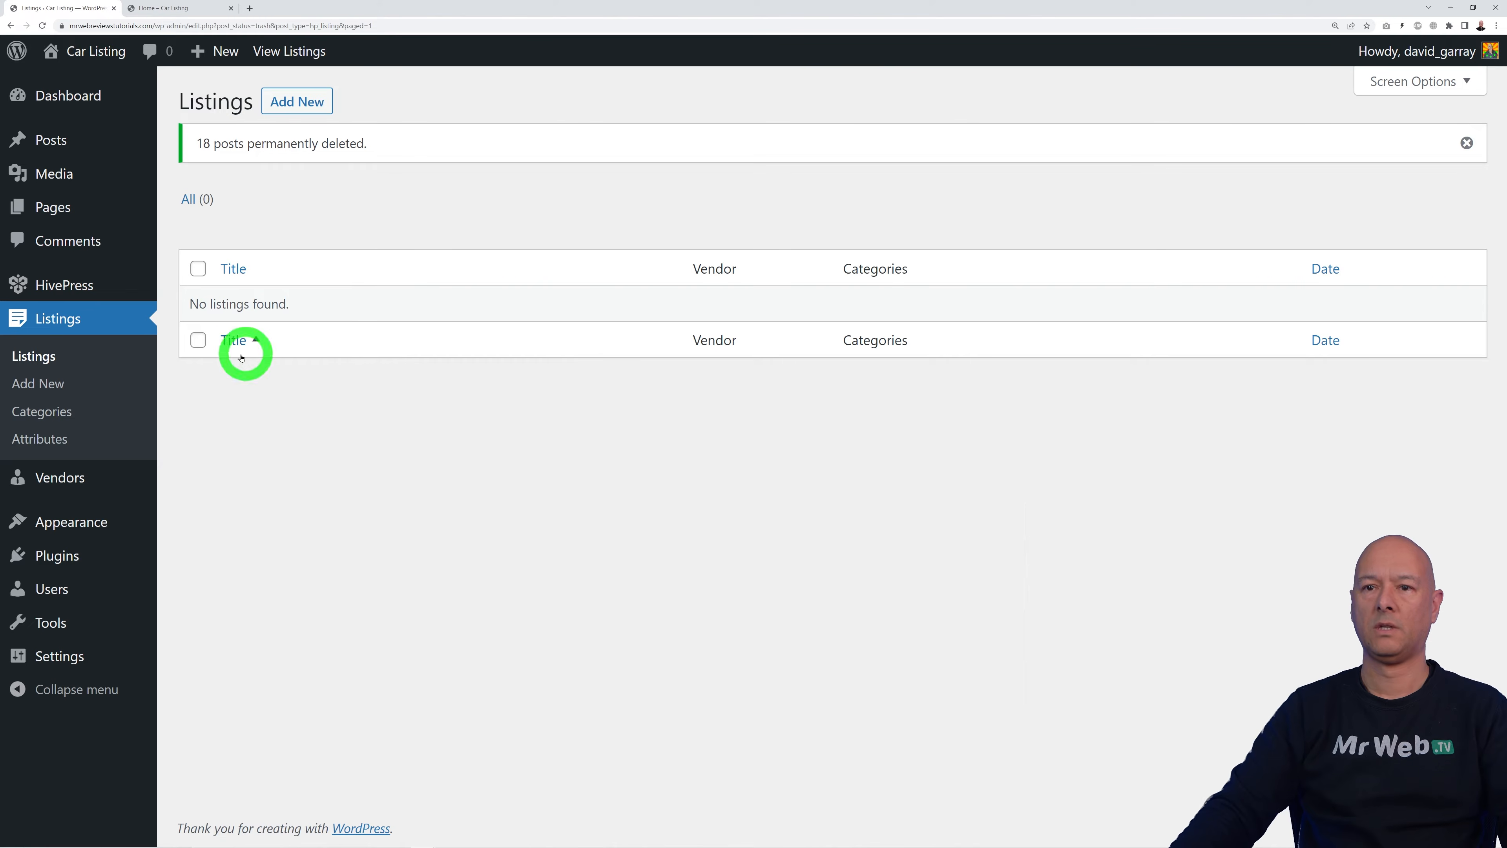
left_click(52, 359)
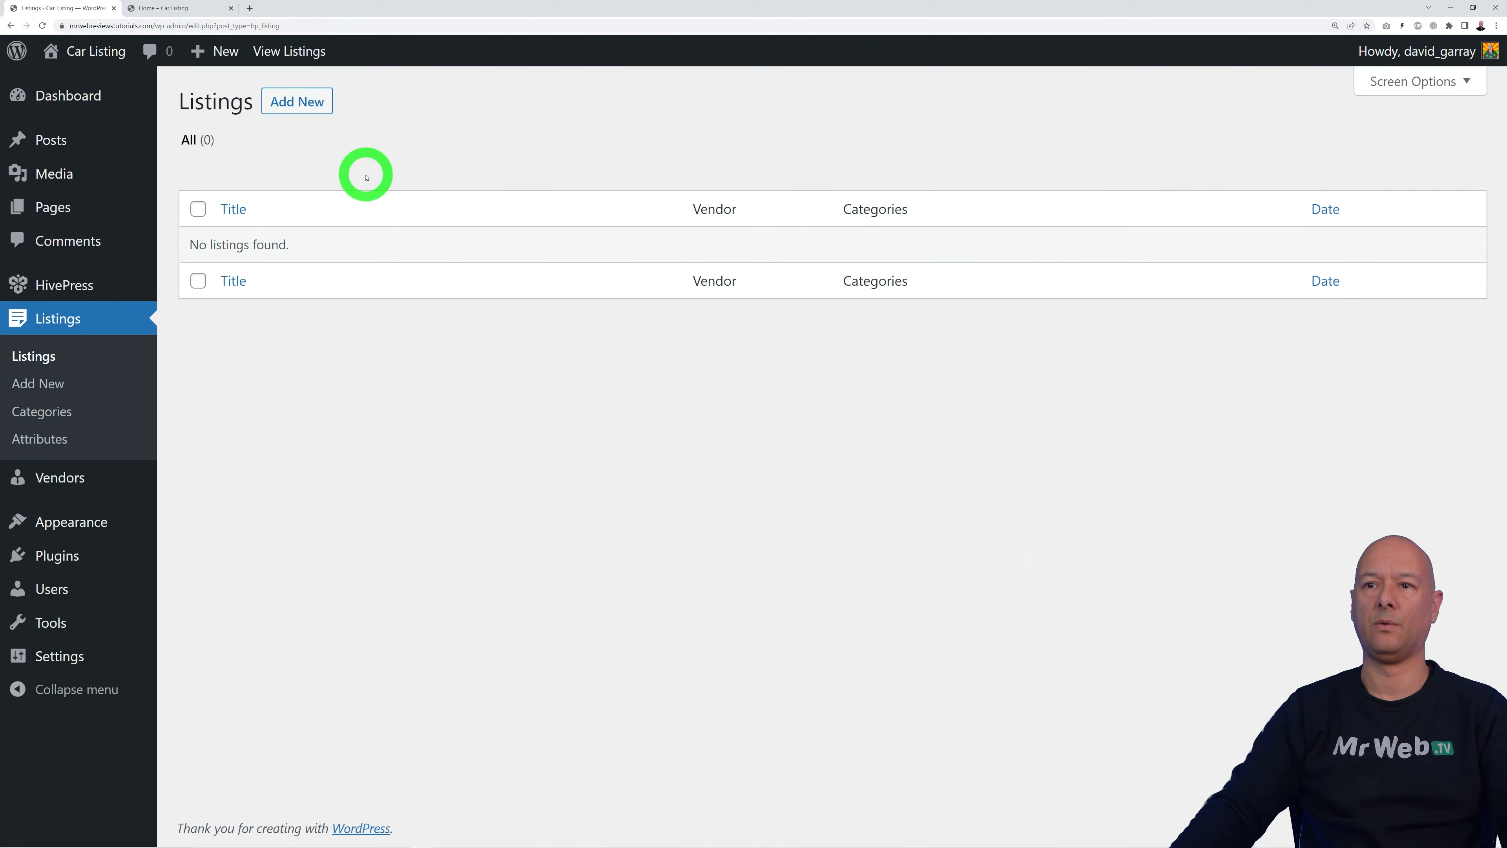
left_click(306, 102)
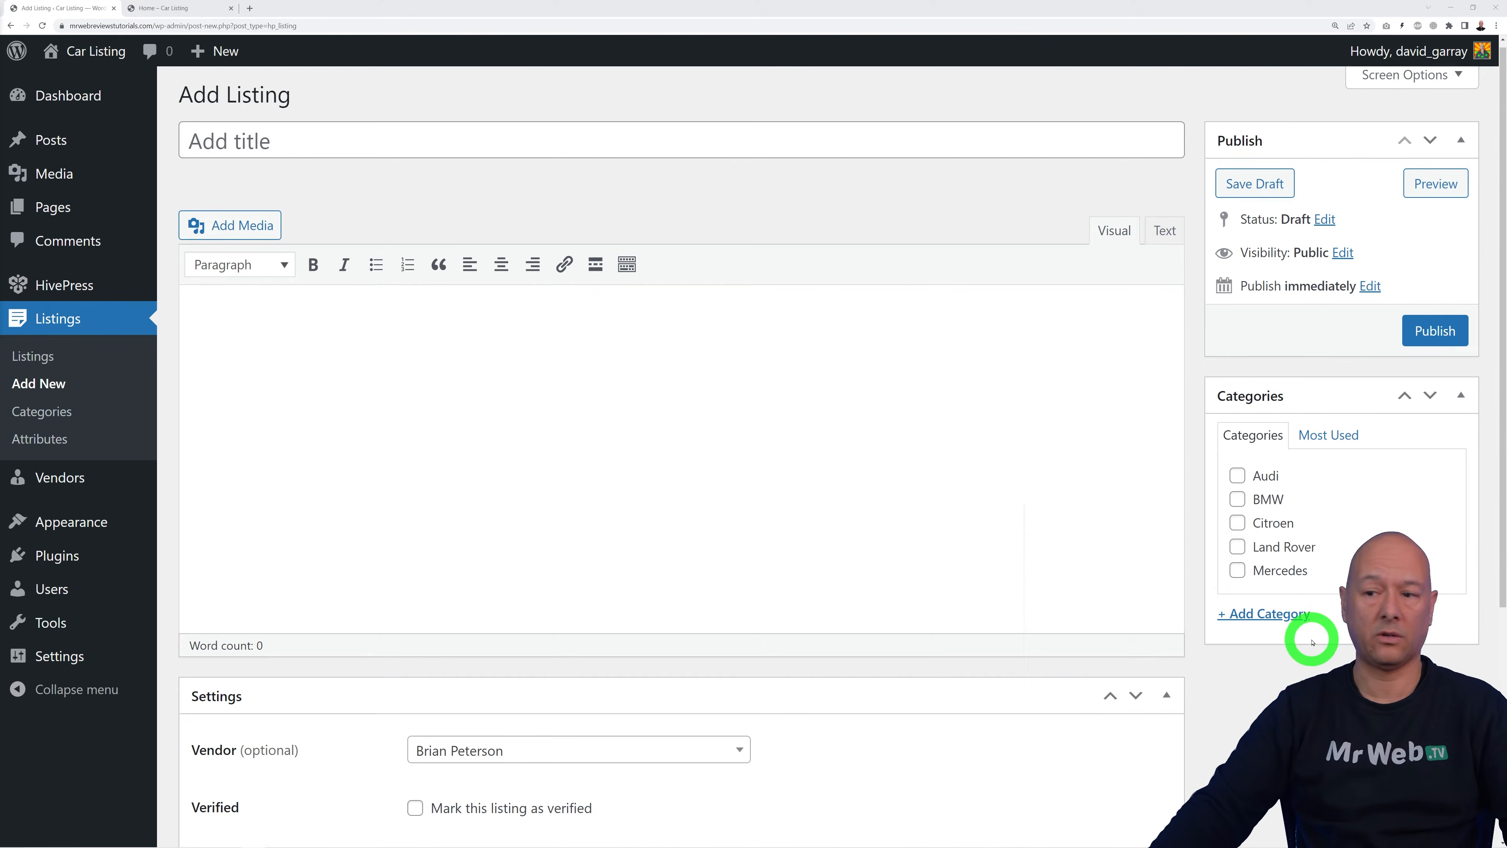
Step: From the new listing form, open the Vendors list in a separate browser tab and switch to it
scroll(1313, 634, "down", 5)
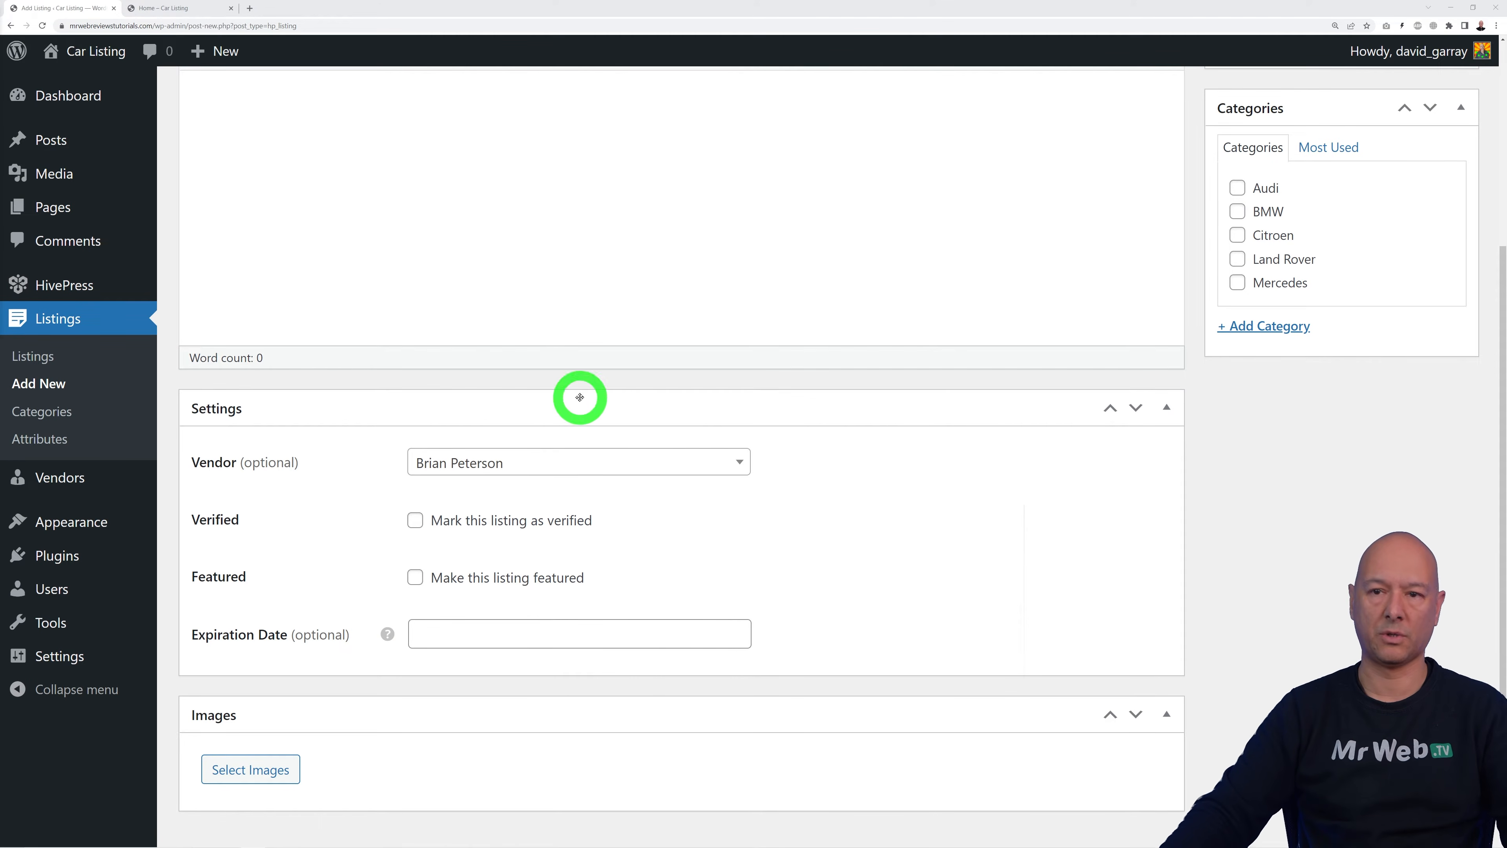
right_click(68, 482)
left_click(95, 494)
left_click(172, 8)
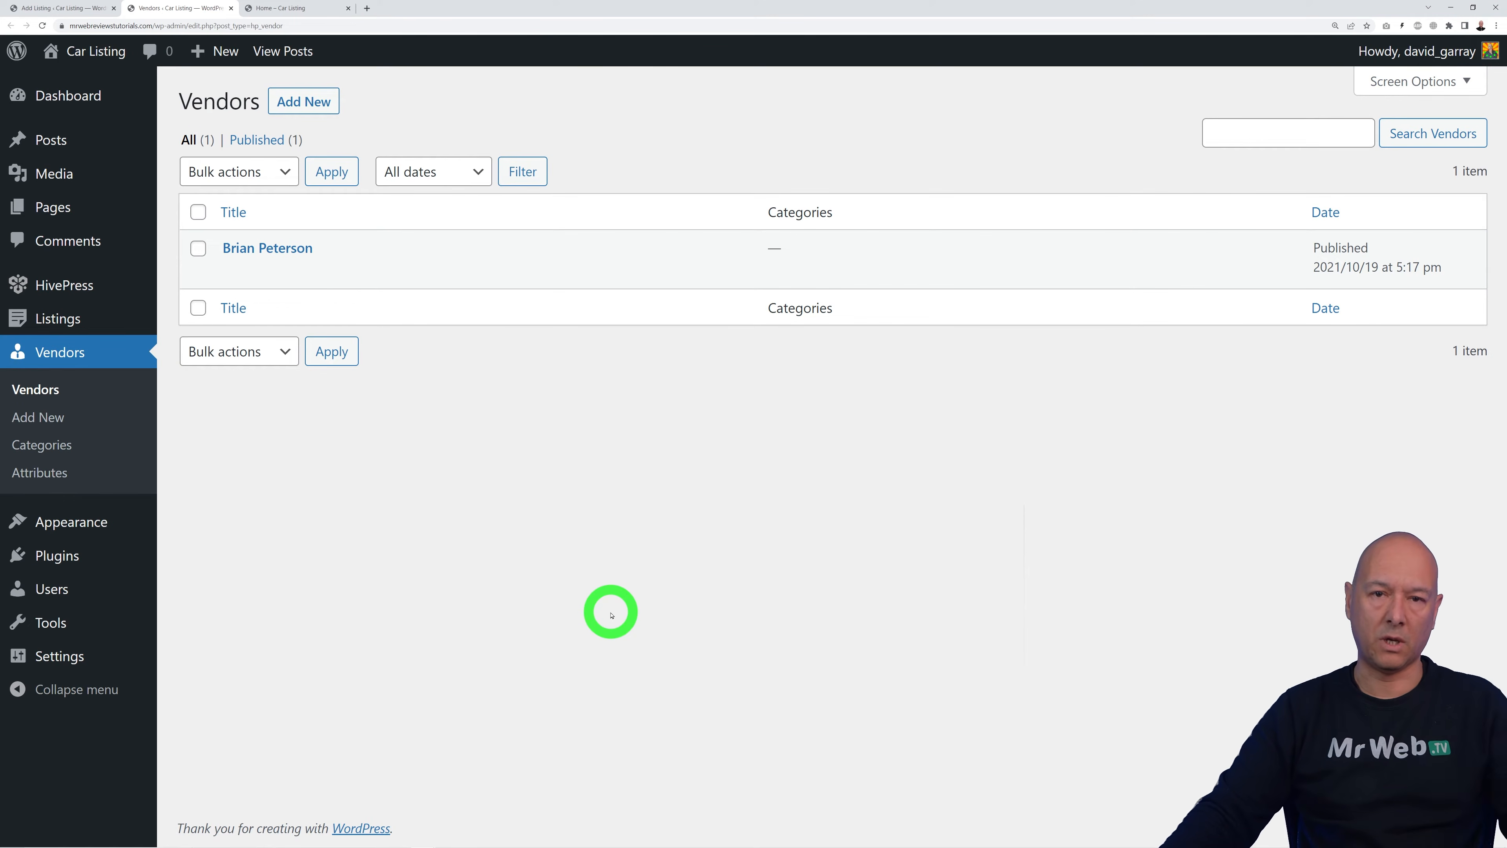
Step: Create vendor 'Mr Web' with the man's portrait as featured image and publish it
left_click(309, 101)
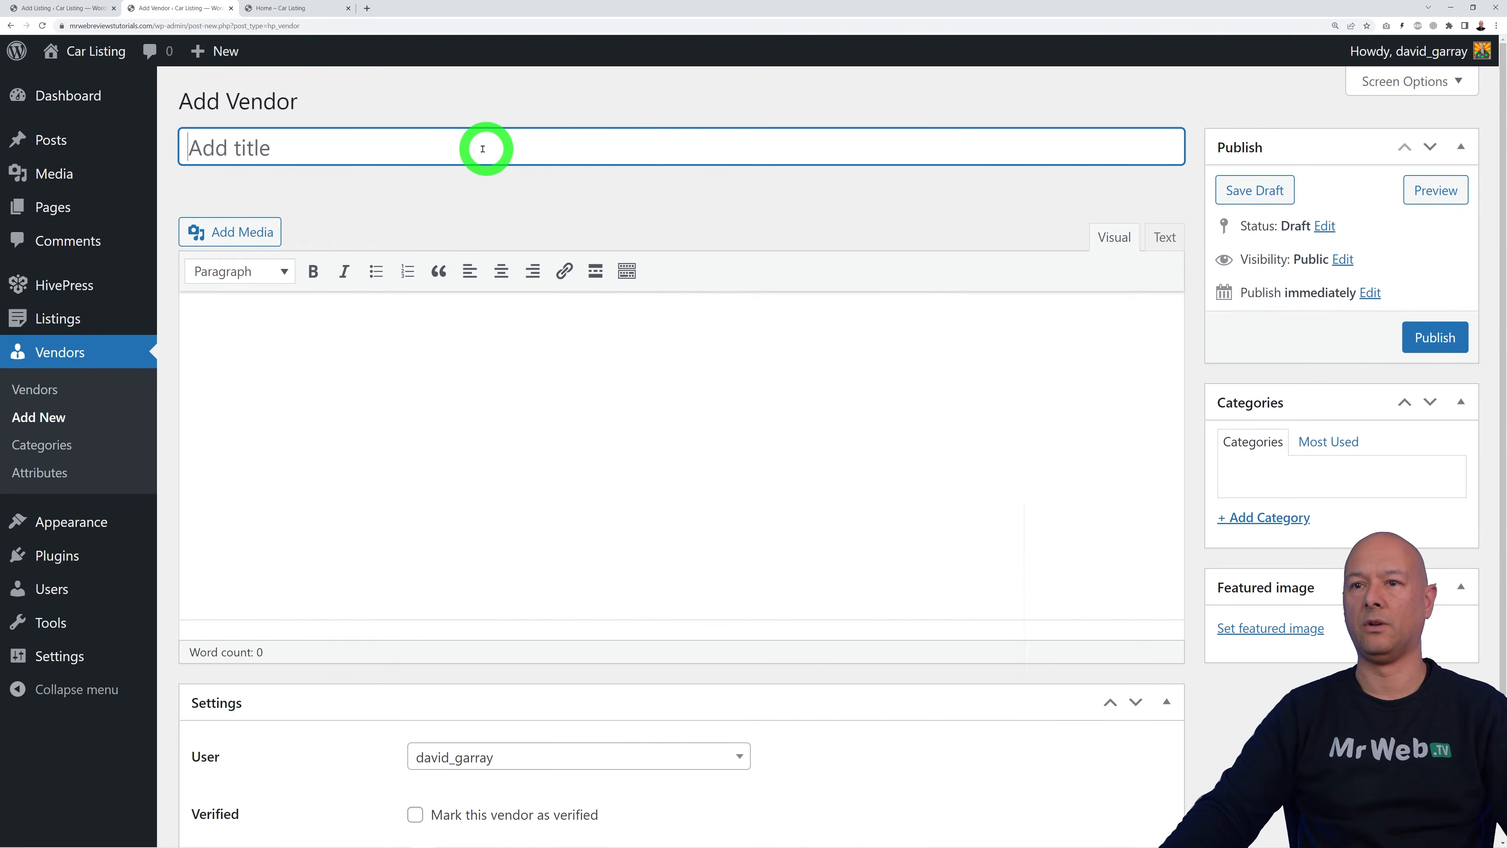
type("Mr Web")
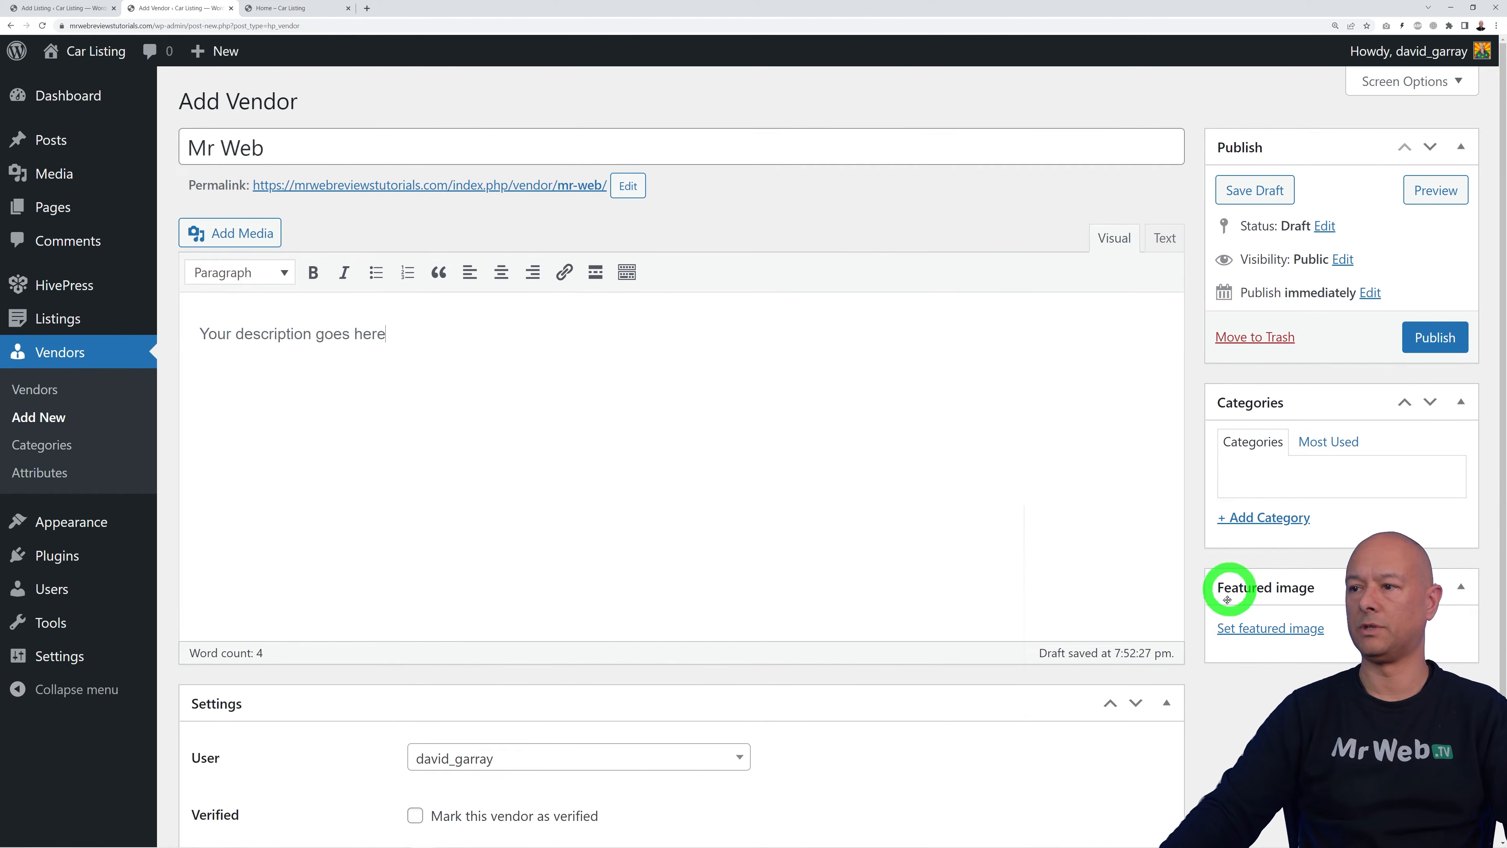
left_click(1276, 632)
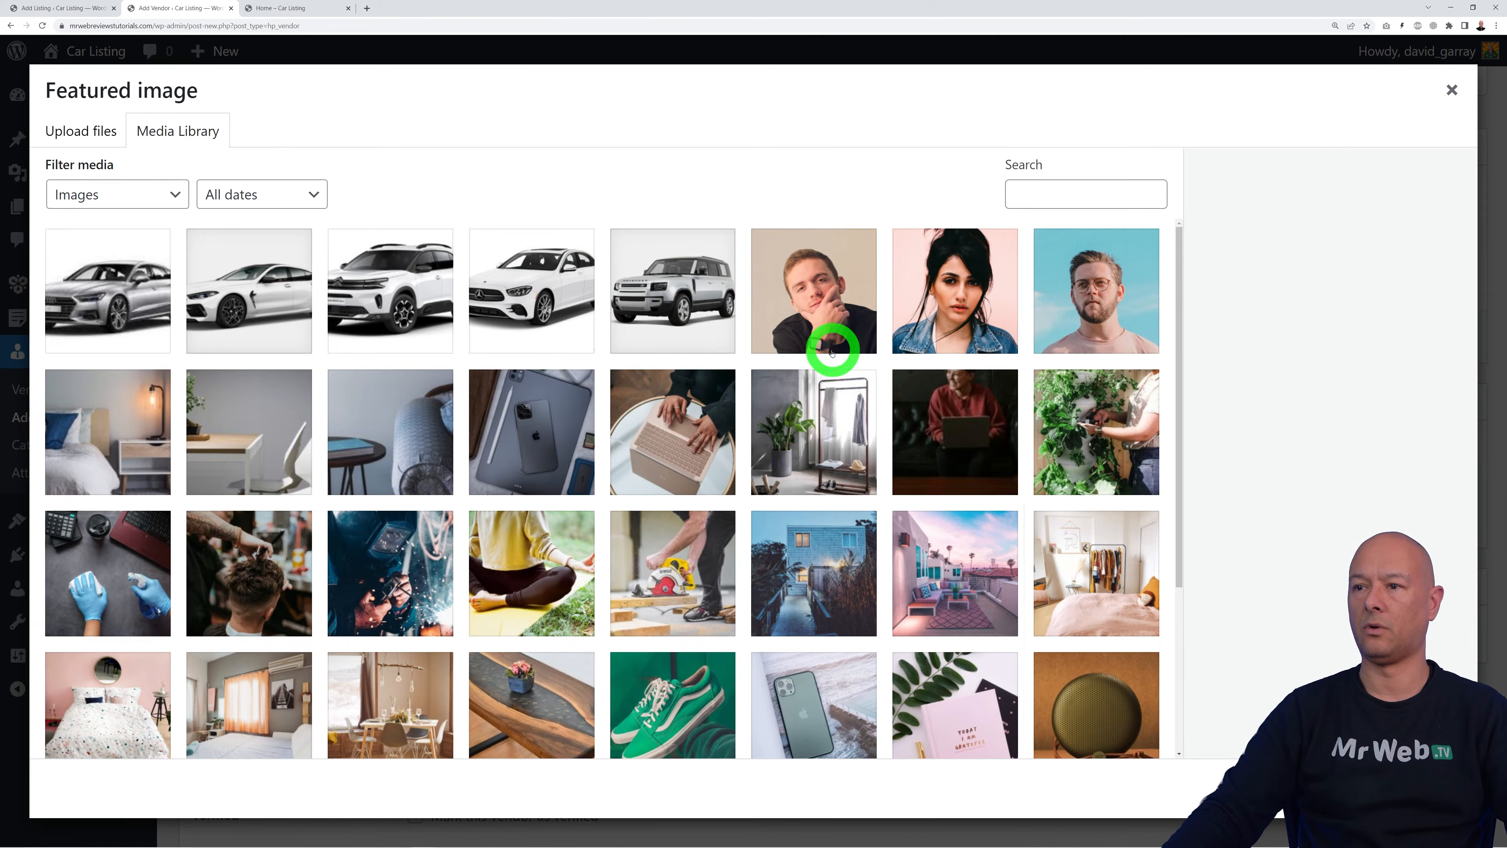
left_click(820, 303)
left_click(1418, 789)
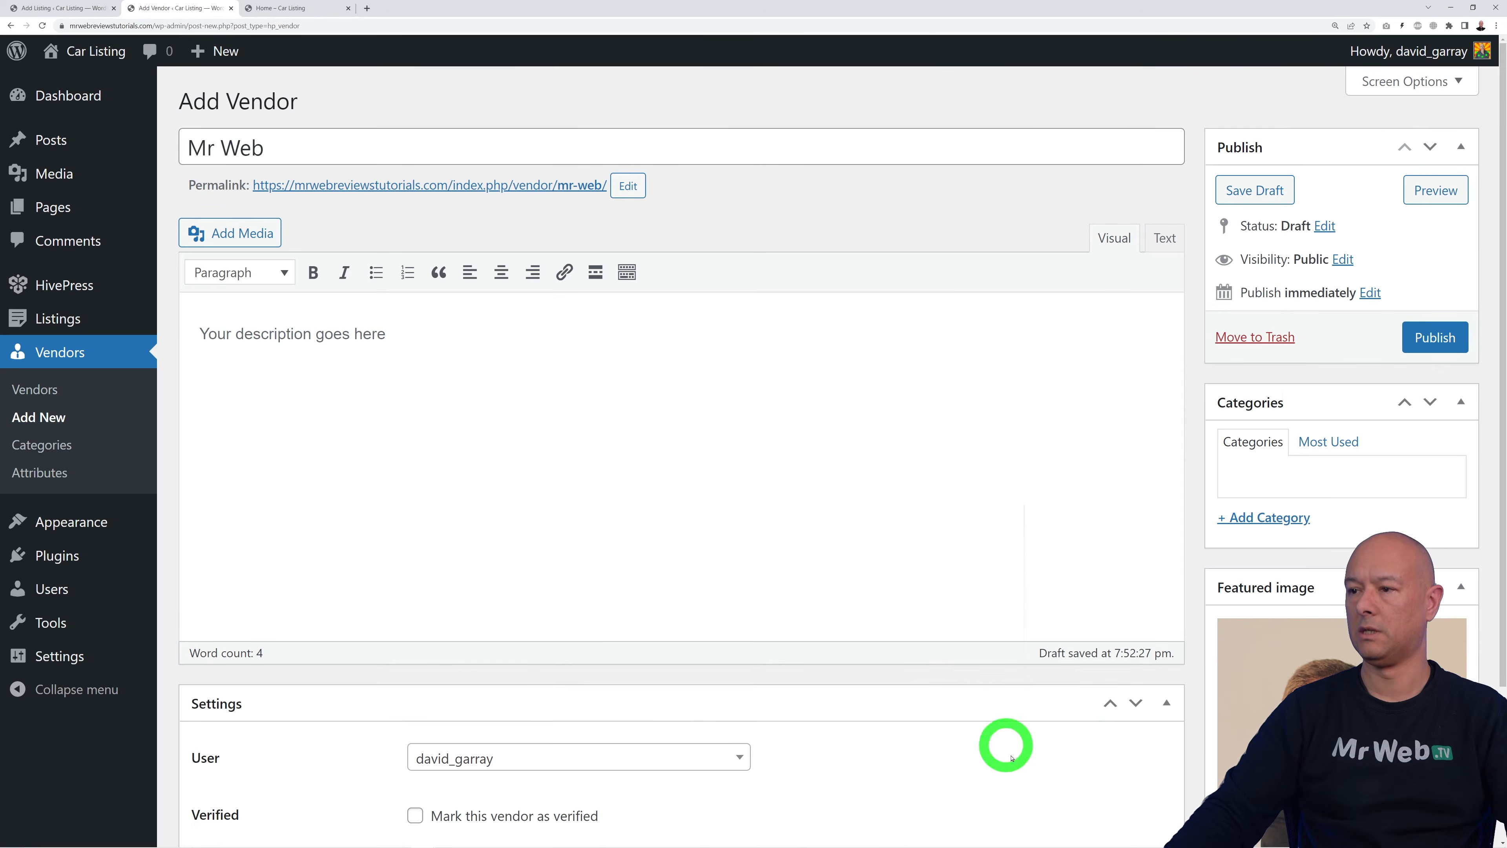
left_click(1435, 337)
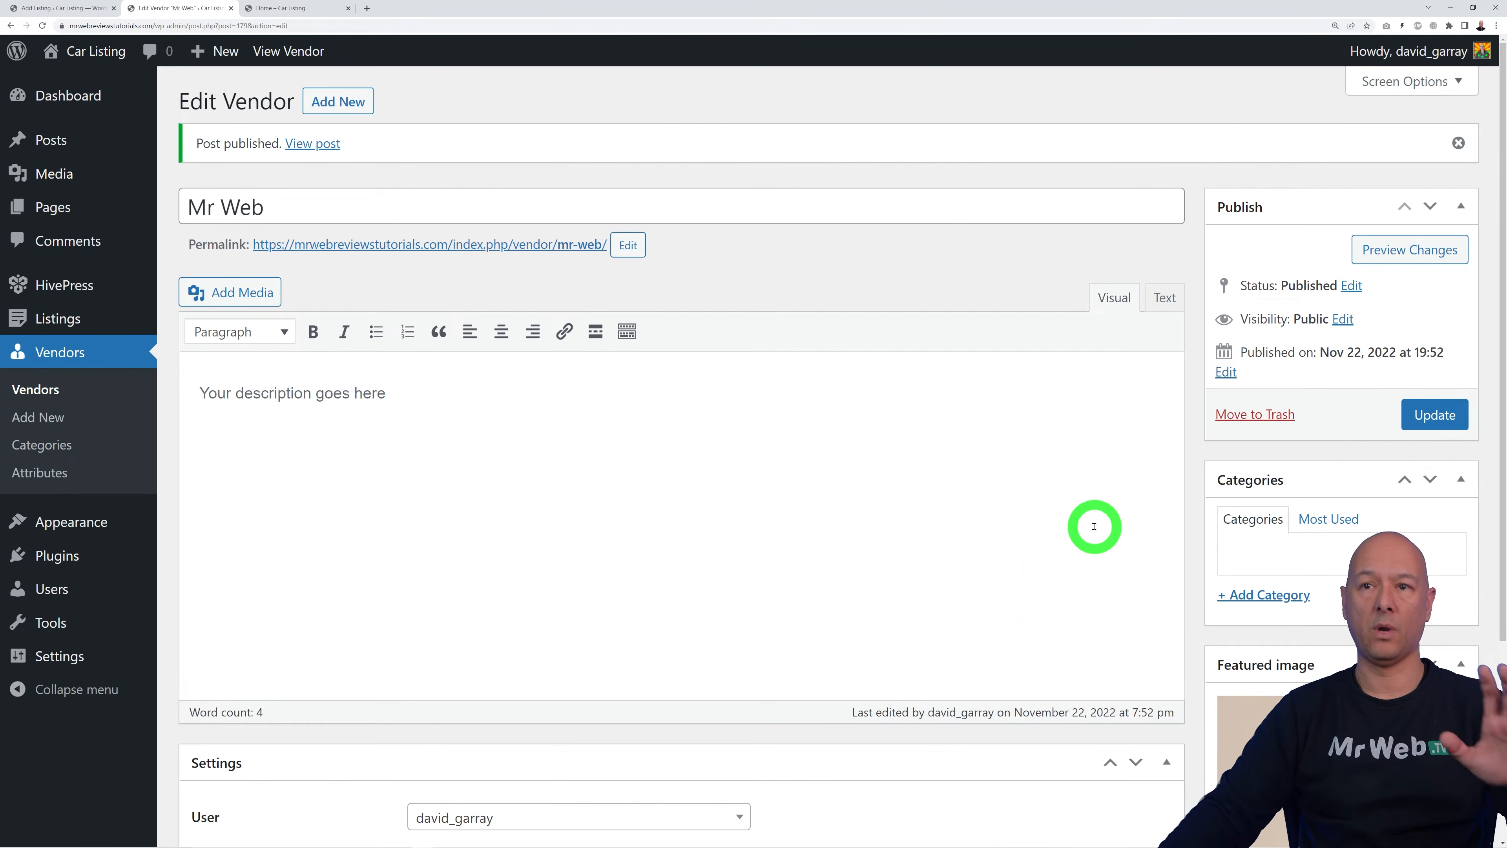
Step: Back on the reloaded listing form, assign the listing to vendor Mr Web
left_click(230, 8)
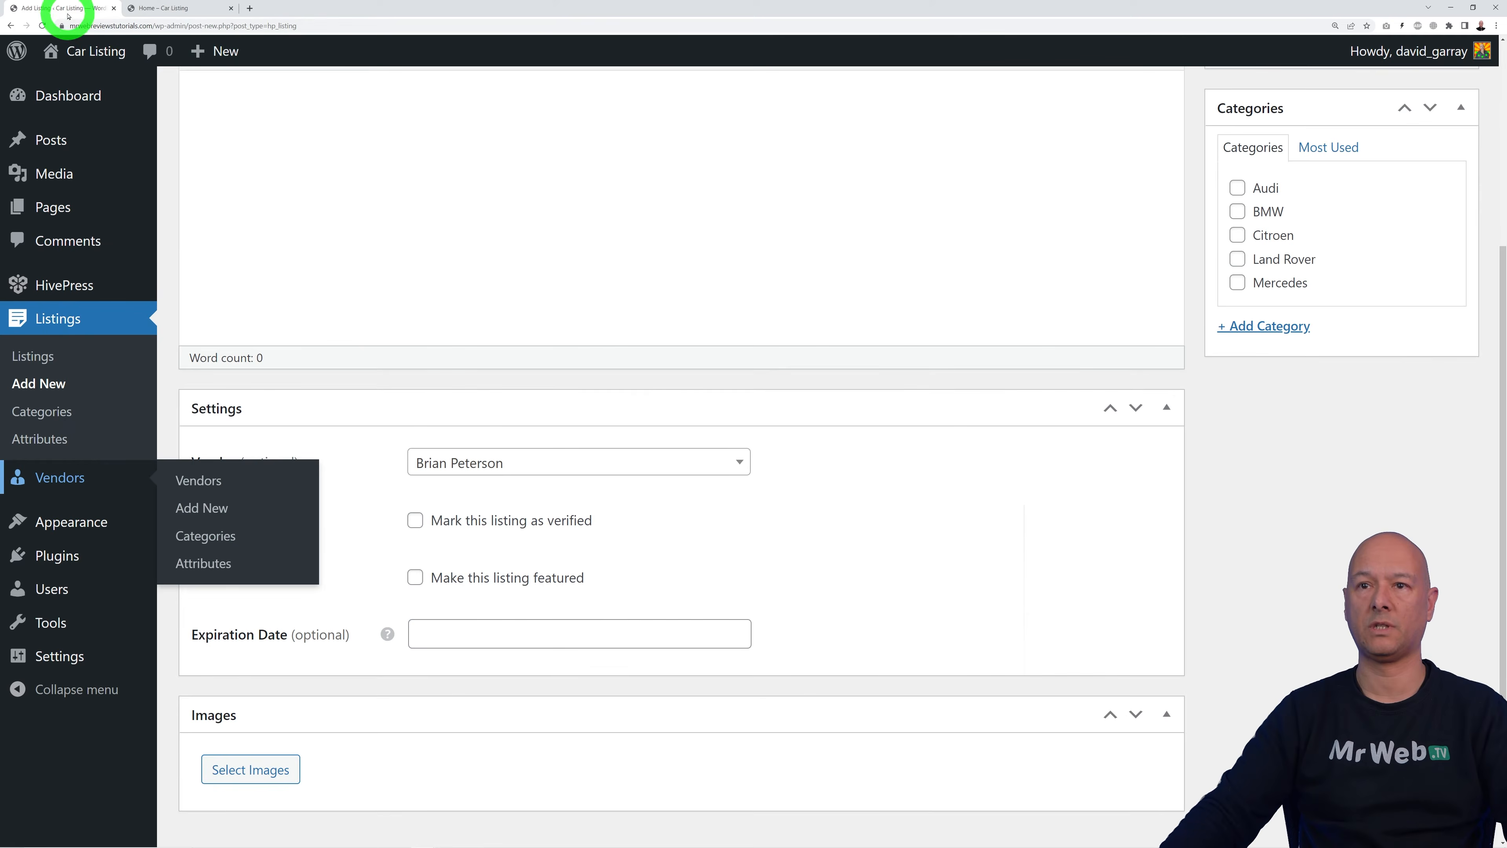
scroll(926, 486, "up", 5)
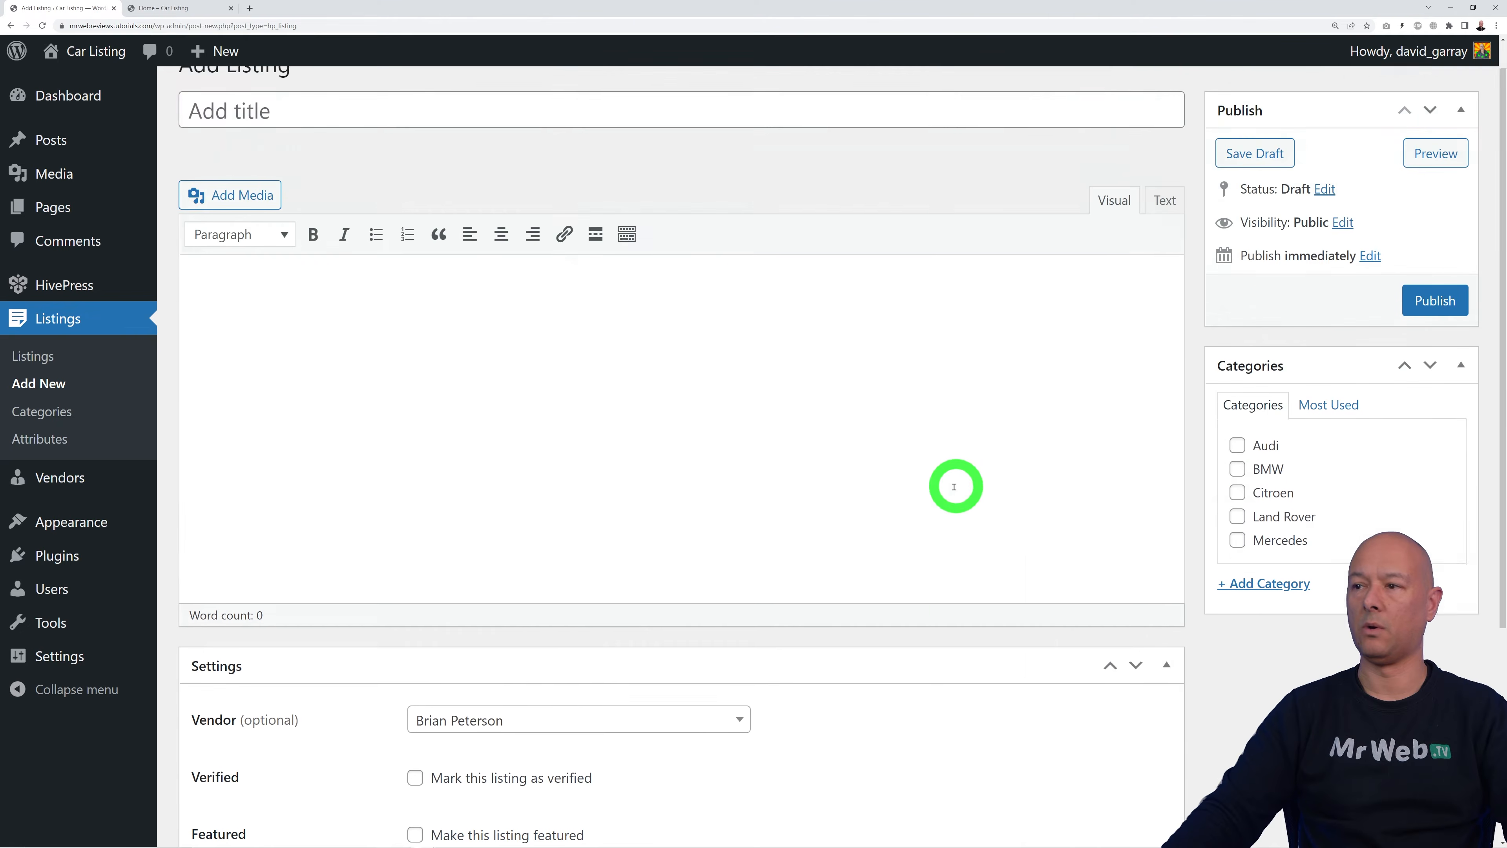
left_click(42, 26)
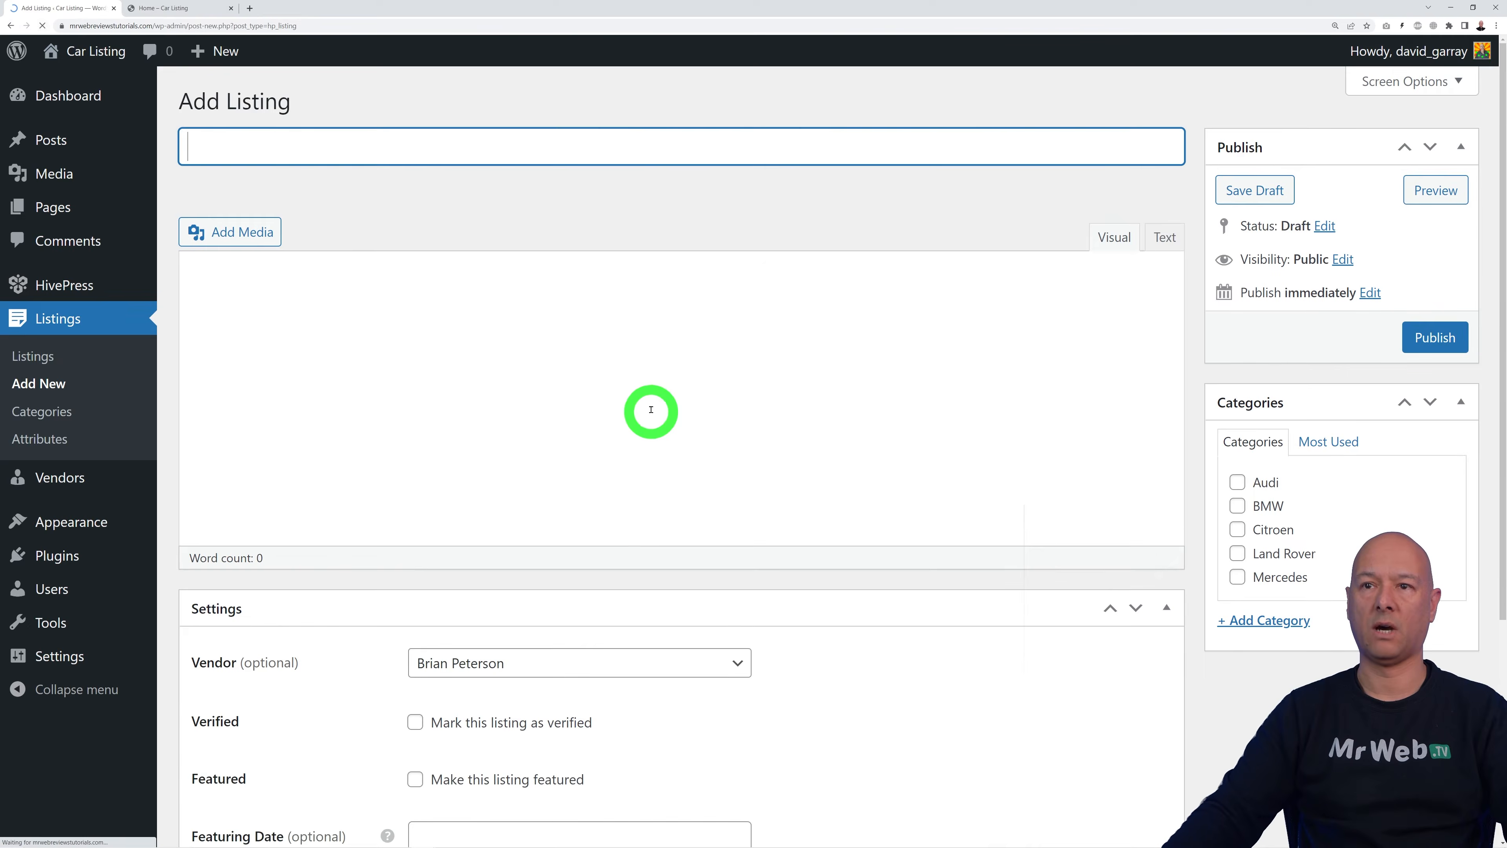
scroll(824, 687, "down", 3)
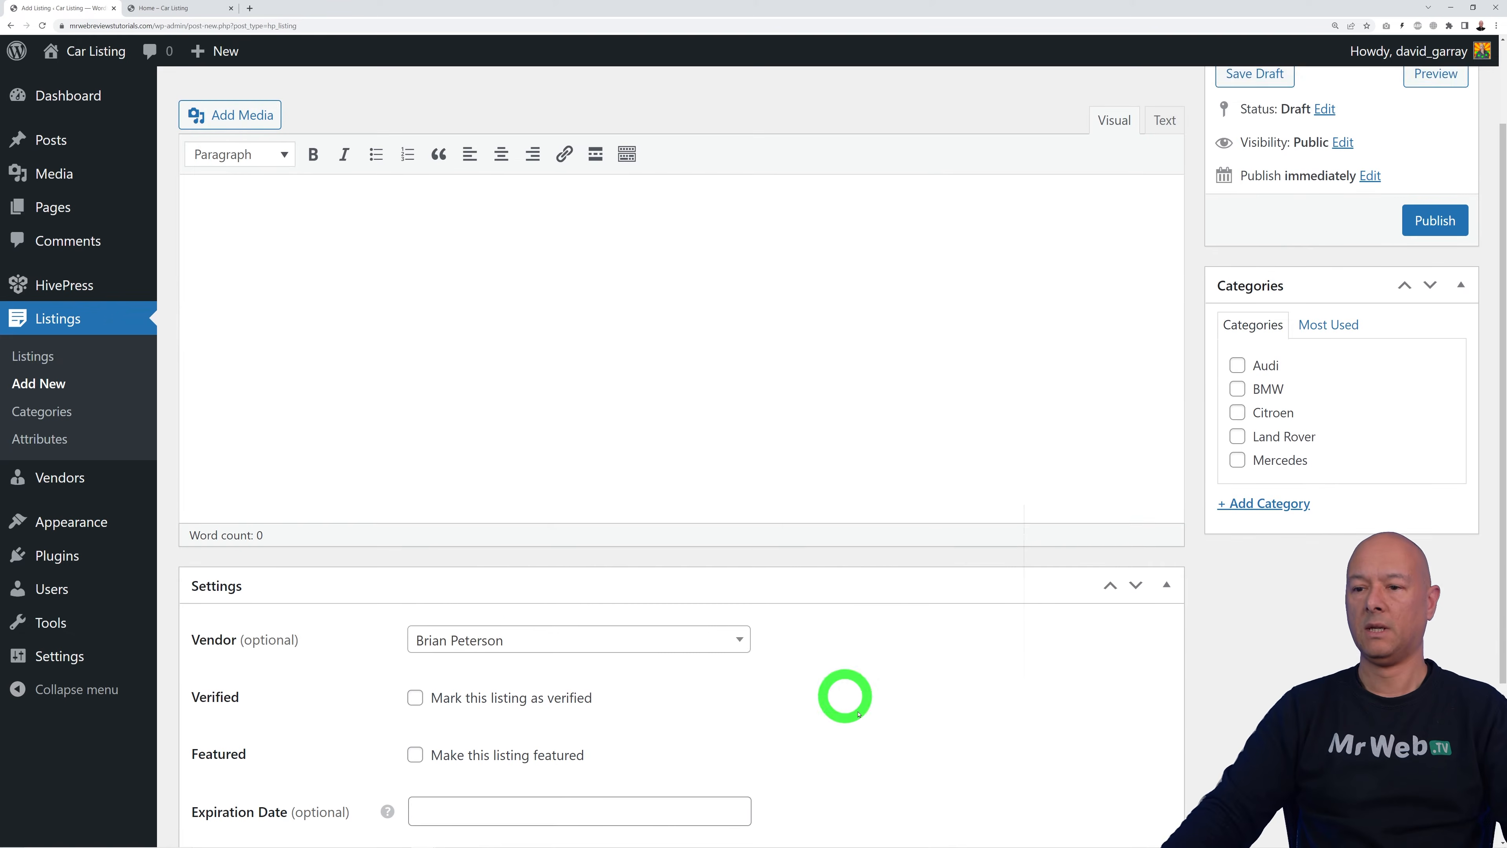
left_click(745, 616)
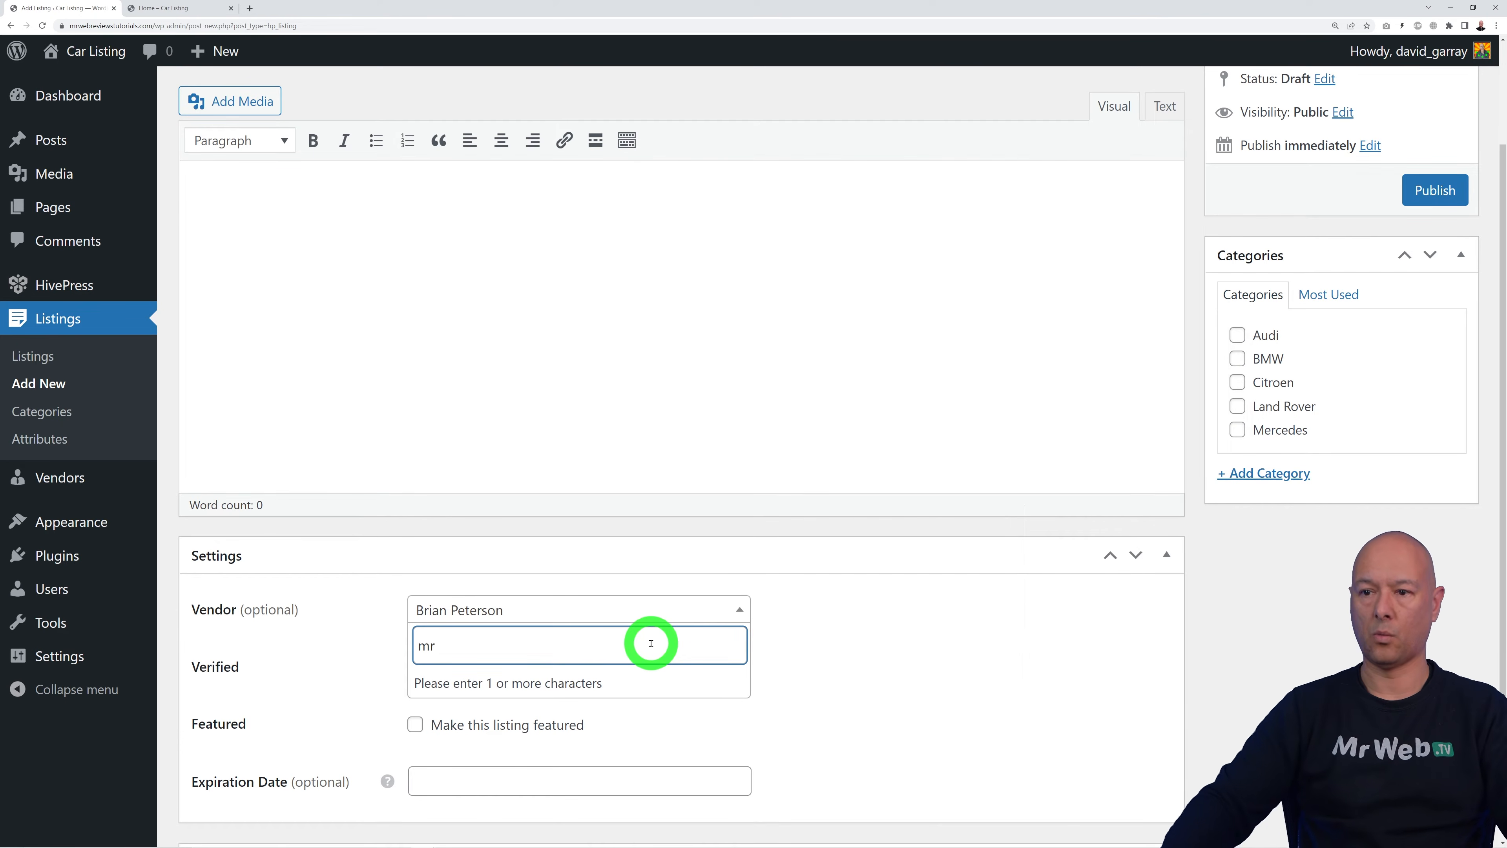
left_click(512, 690)
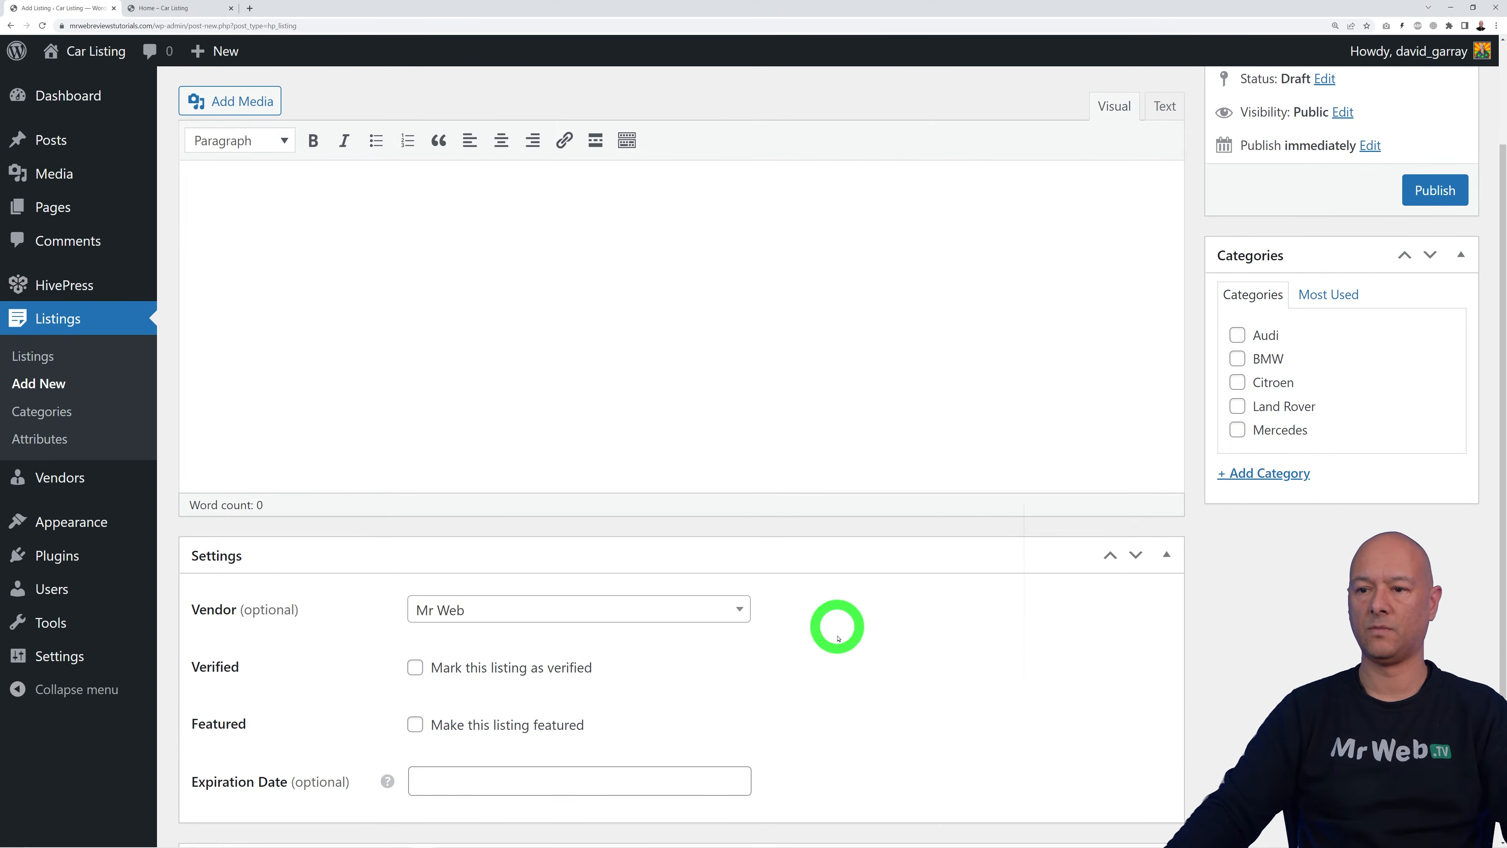
Step: Title the listing 'BMW 320D', paste the feature list as its description, and publish it
scroll(922, 685, "up", 3)
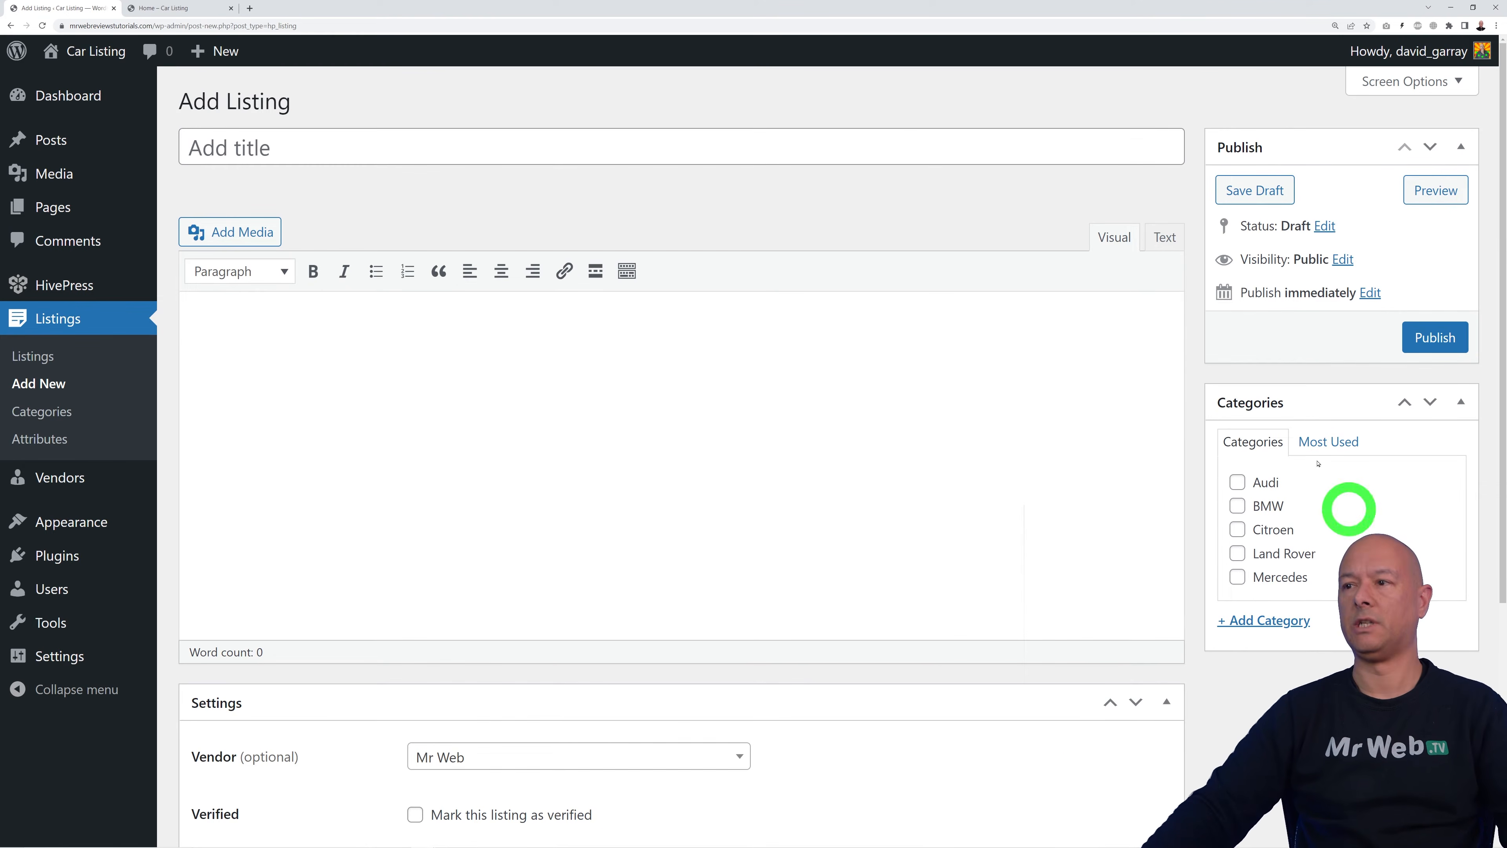
left_click(540, 155)
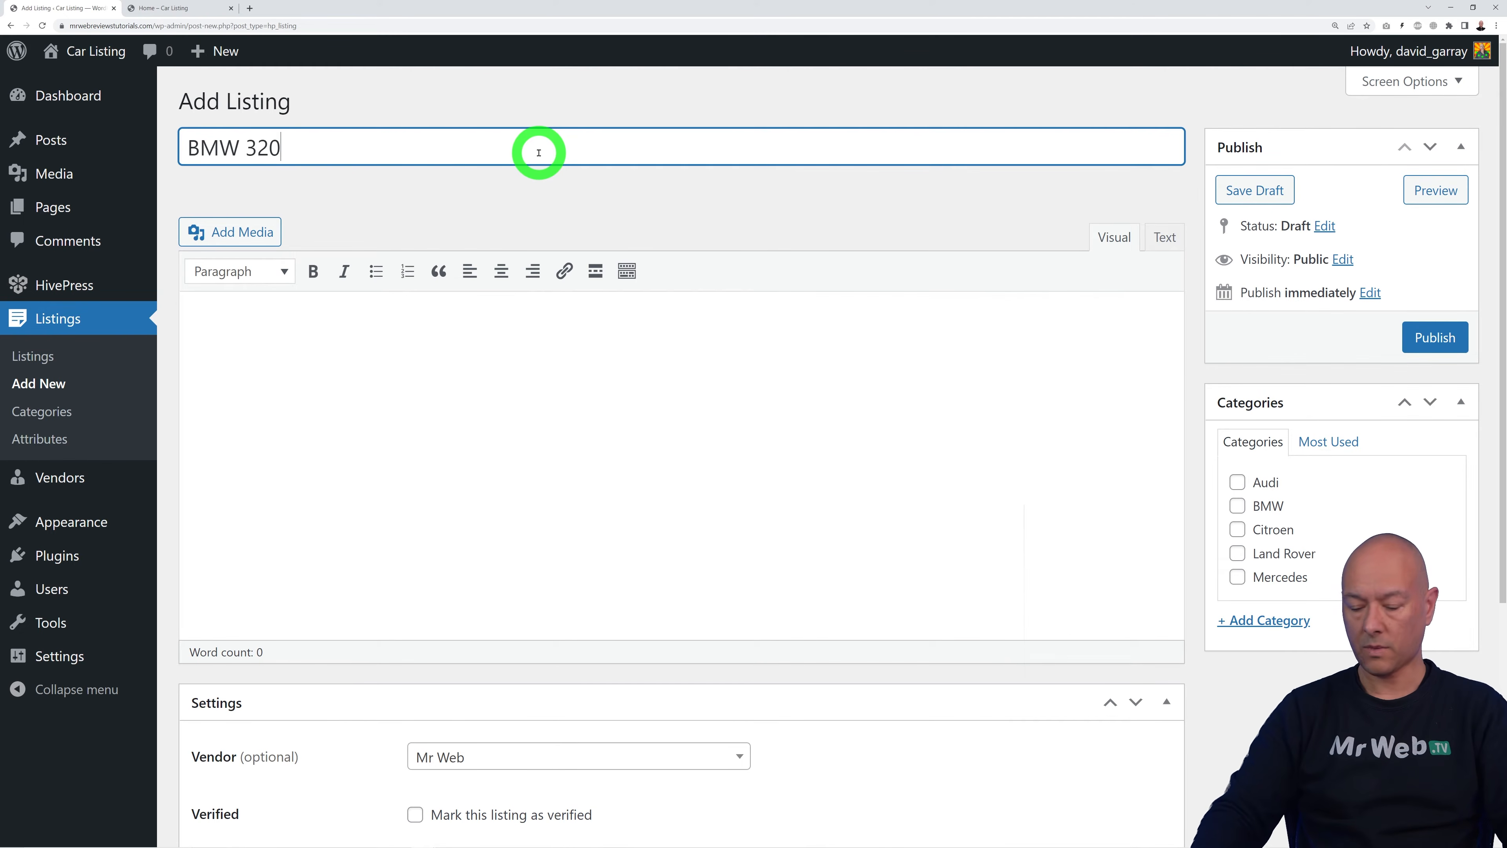
type("BMW 320D")
left_click(630, 428)
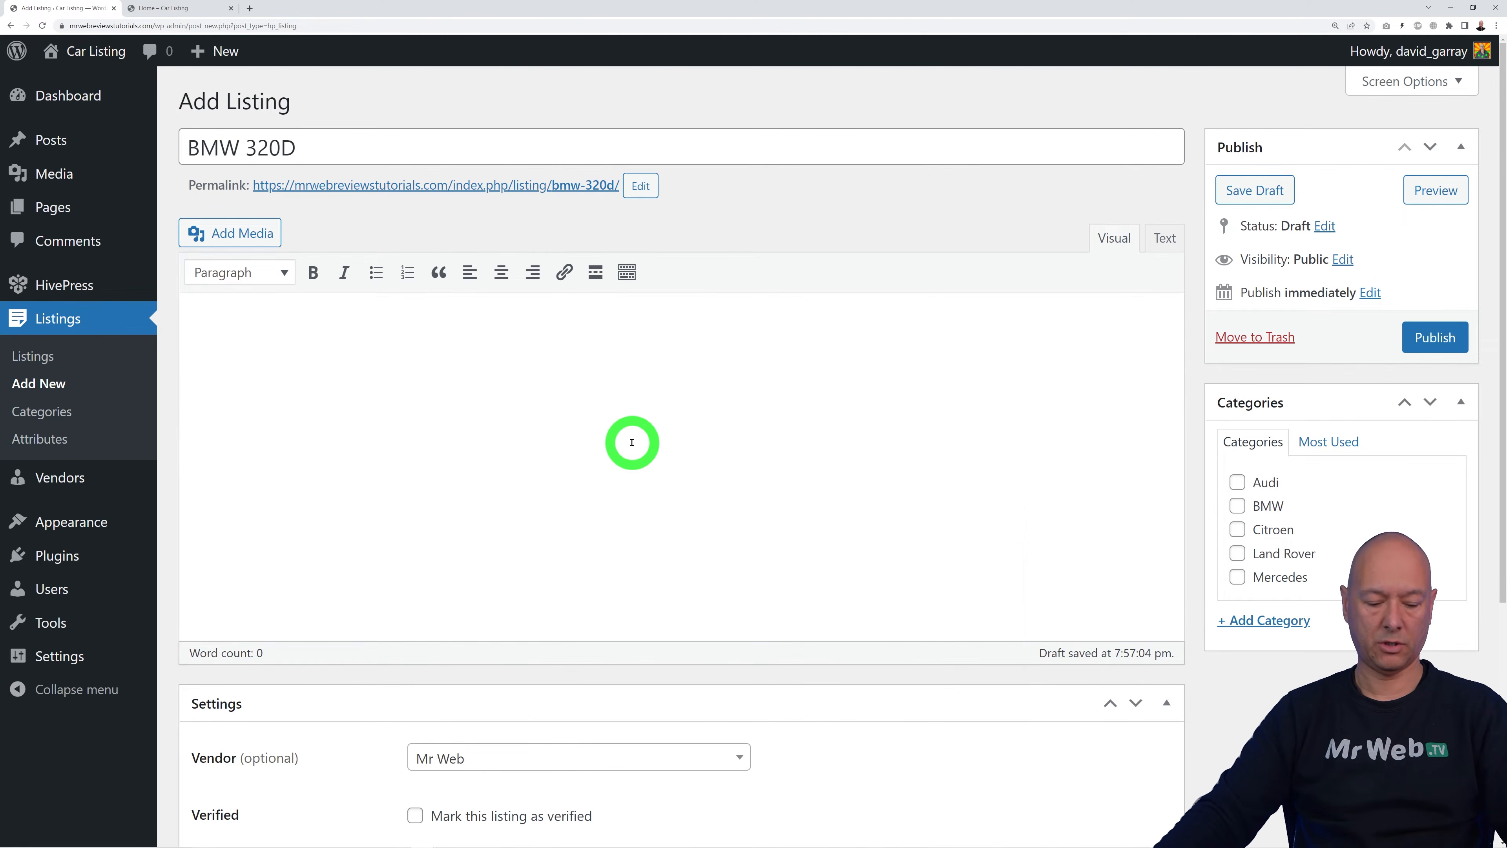
type("Bluetooth,BMW Navigation System,DAB Tuner,Cruise control,M Sport braking system,Sport automatic transmission,Variable sport steering,Elec Fold Exterior Mirrors,Exterior trim High-gloss Shadowline,M Sport Design package,Air Conditioning,Ambient lighting,BMW Apps interface,Cup holder,Extended storage,Split-folding rear seats,Sport Leather Steering Wheel,Sport seats in front,Active Guard,Alarm system,BMW Emergency call,BMW TeleServices,First Aid Kit & Triangle,Park Distance Control,Rain sensor,Tyre pressure monitoring,19\" M Double Spoke Alloys,Armrest,Floor mats. velour,Reversing Camera,Heated Seats (Front),Msport Suspension,Parking sensors,Sun protection glass,Apple CarPlay,Security Wheel Bolts,BMW Live Cockpit Professional,M-Sport Pro Pack,BMW iDrive 8,Connected Package Pro,Parking Assistant")
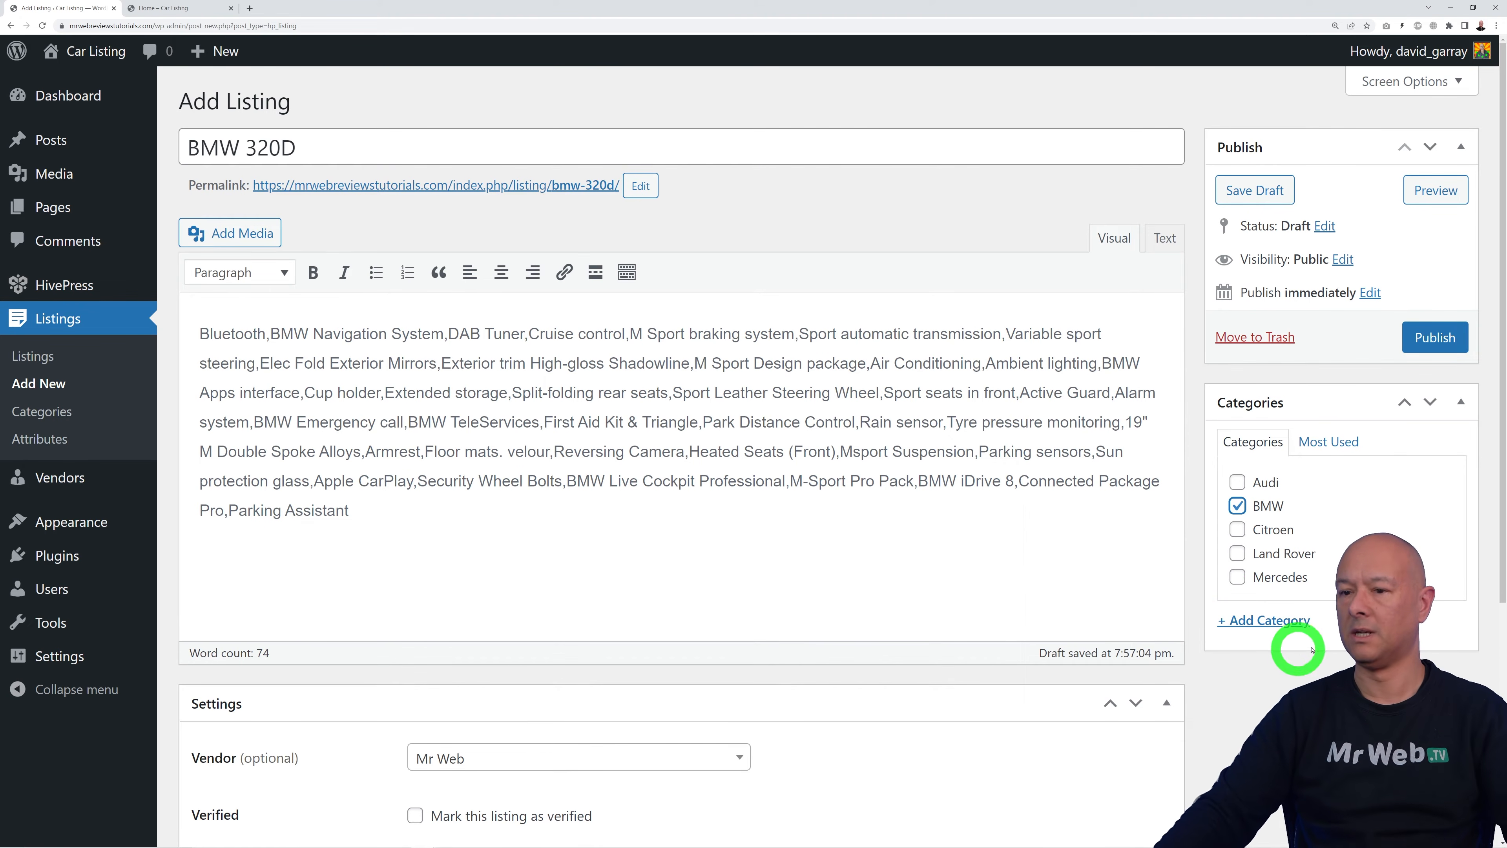
left_click(1435, 337)
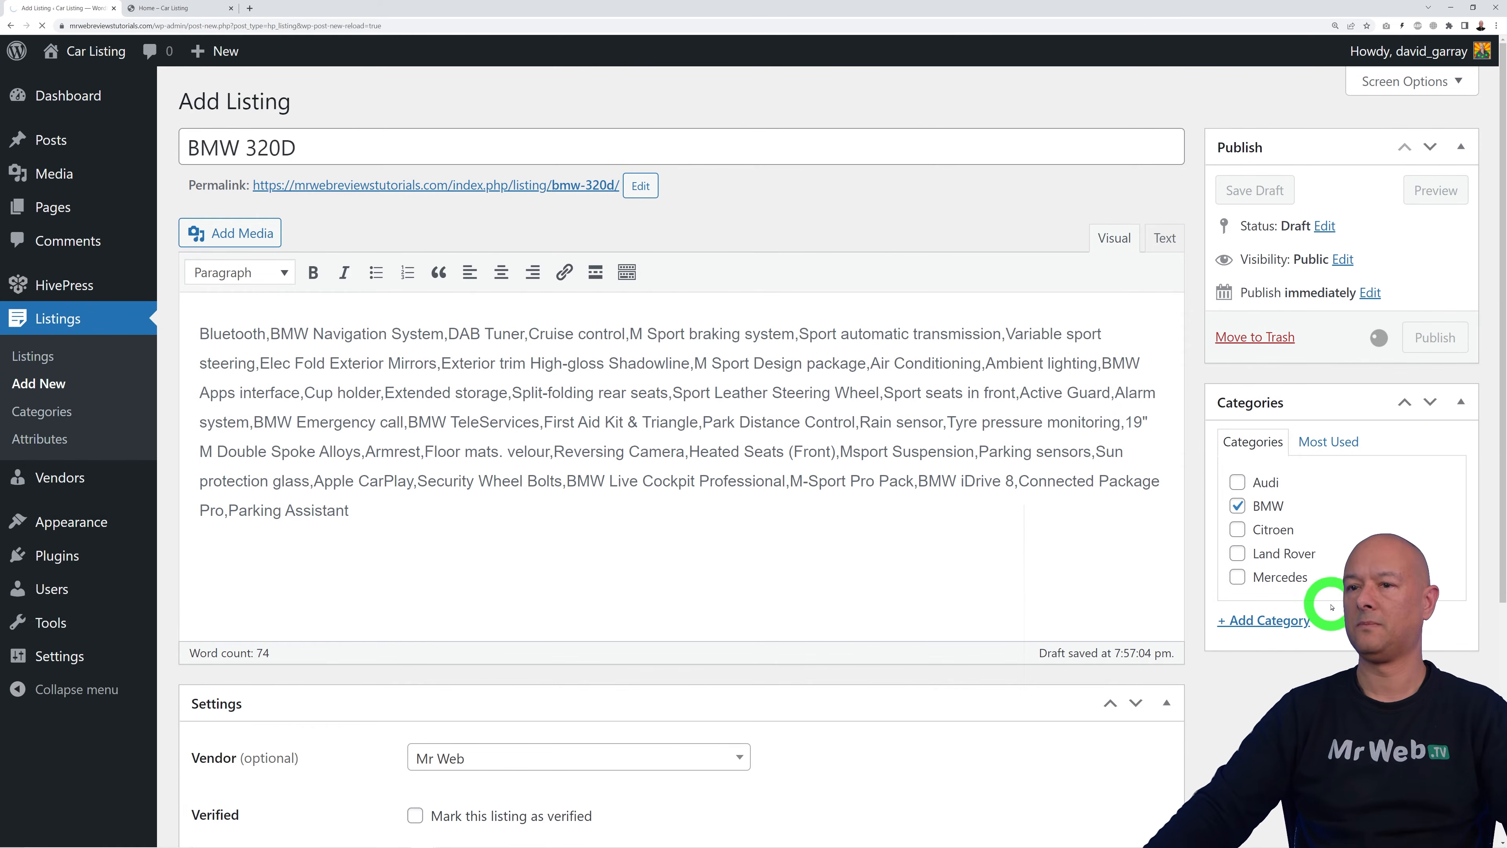
Step: Tick the ABS, Air Conditioning, Central Locking, Cruise Control, Fog Lights and Immobilizer options
scroll(1133, 408, "down", 1)
scroll(1133, 409, "down", 10)
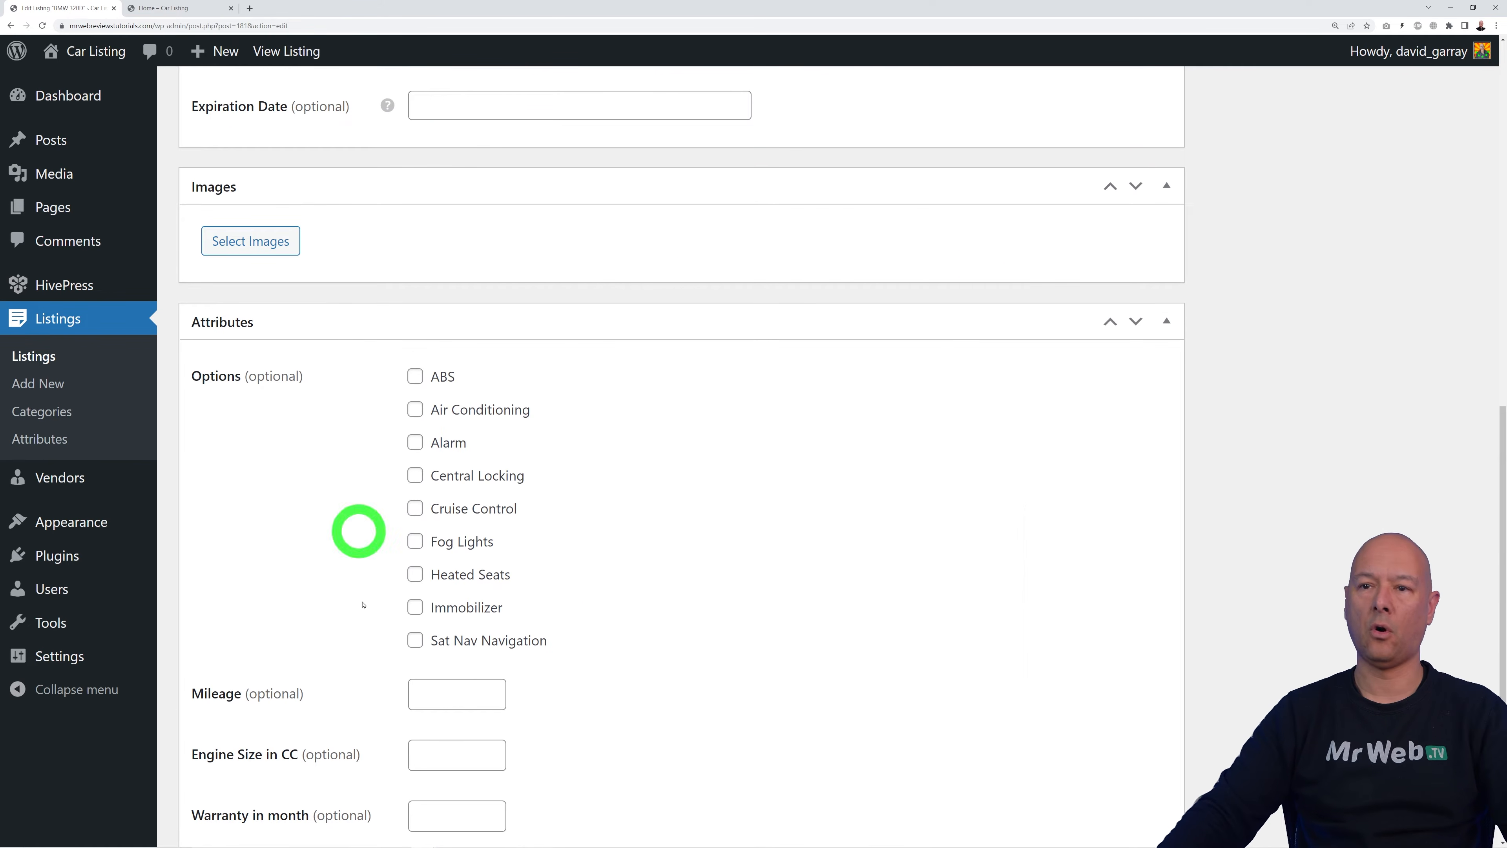
scroll(935, 561, "down", 3)
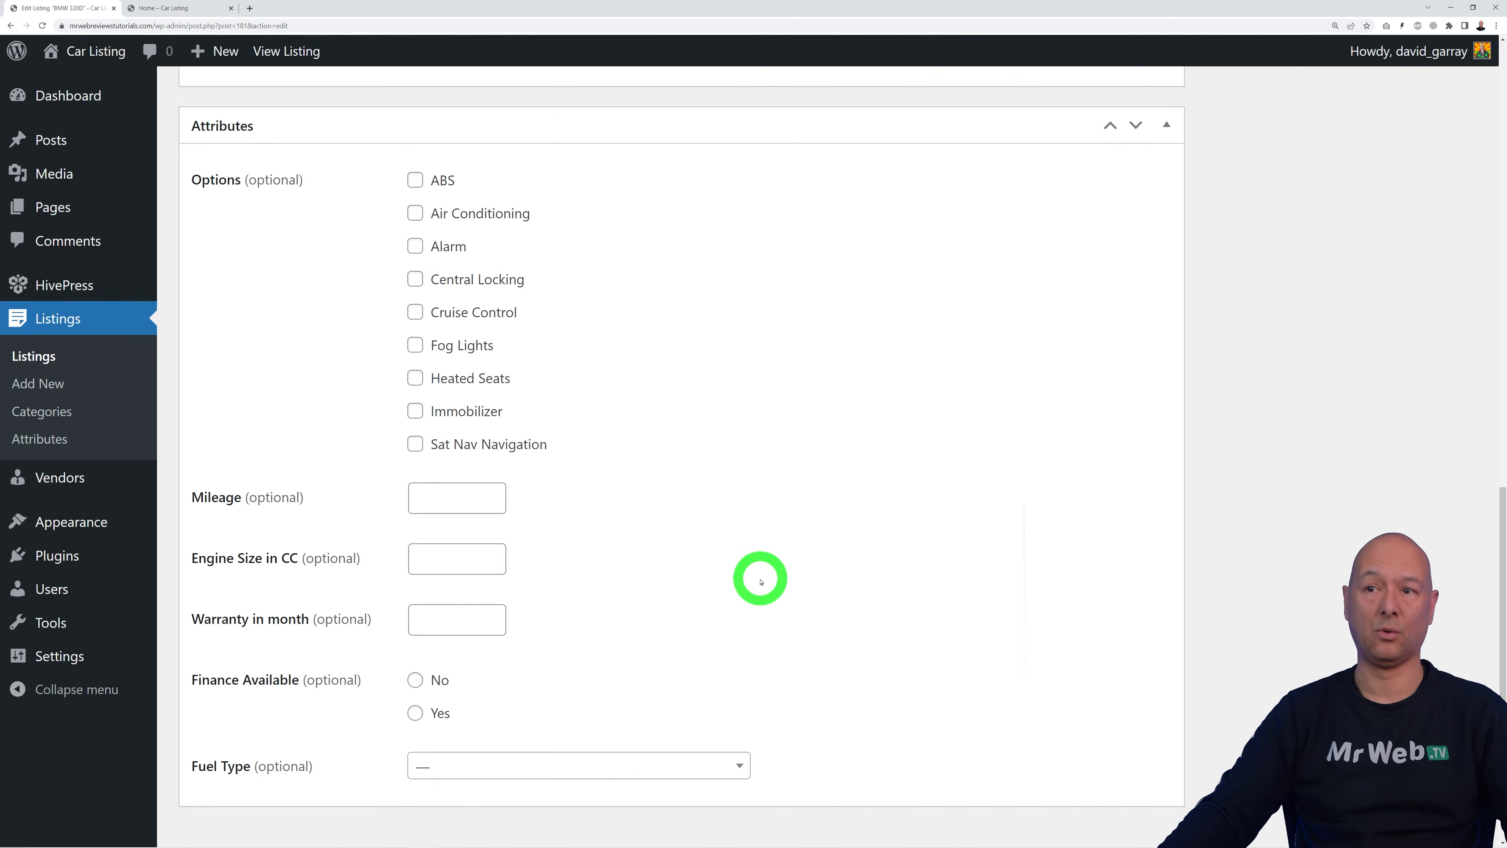
scroll(762, 581, "up", 1)
left_click(416, 231)
left_click(415, 263)
left_click(415, 329)
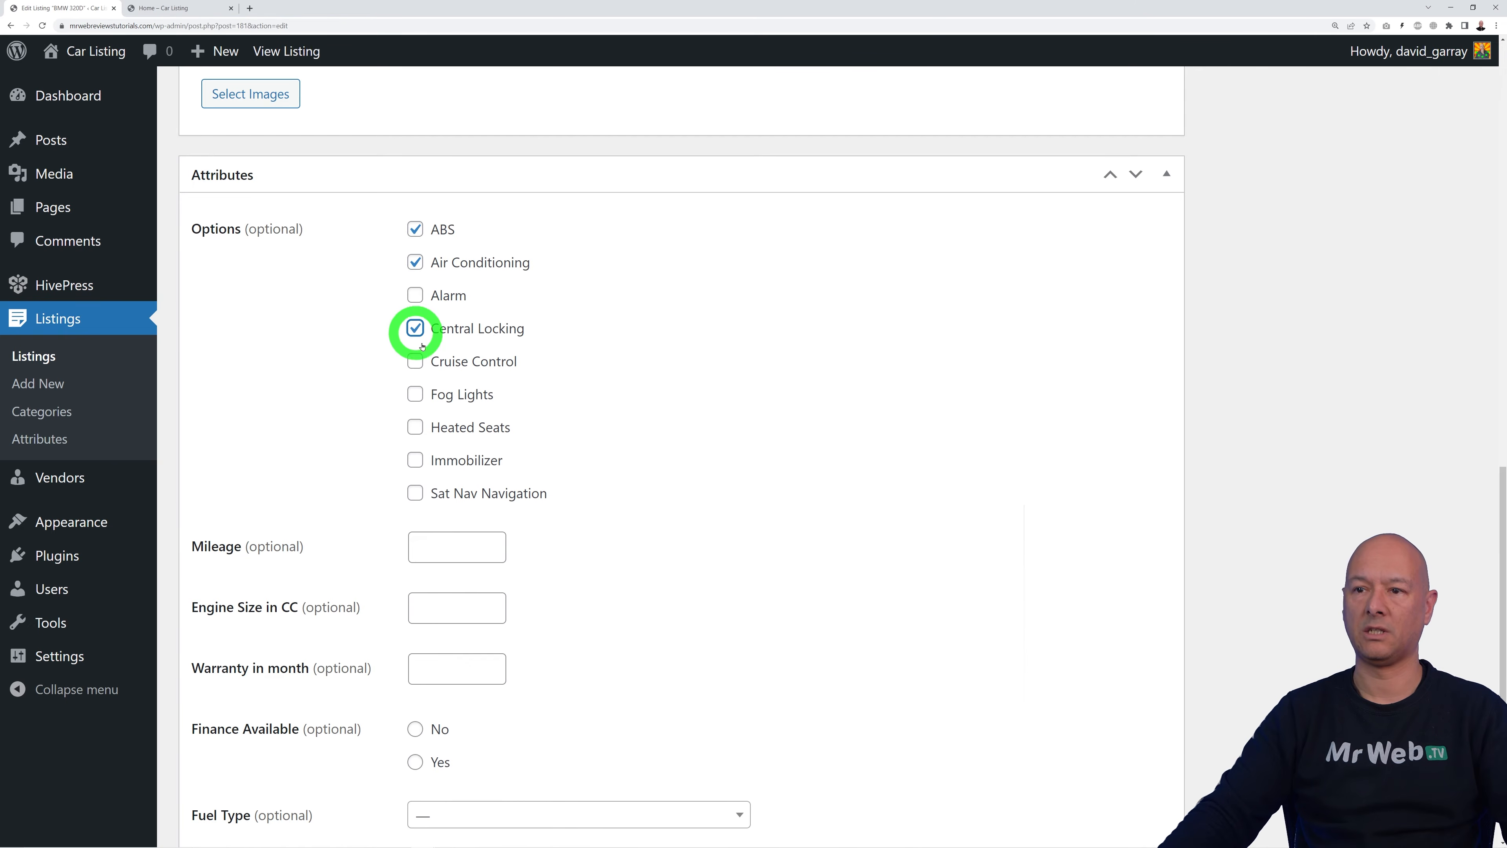
left_click(415, 361)
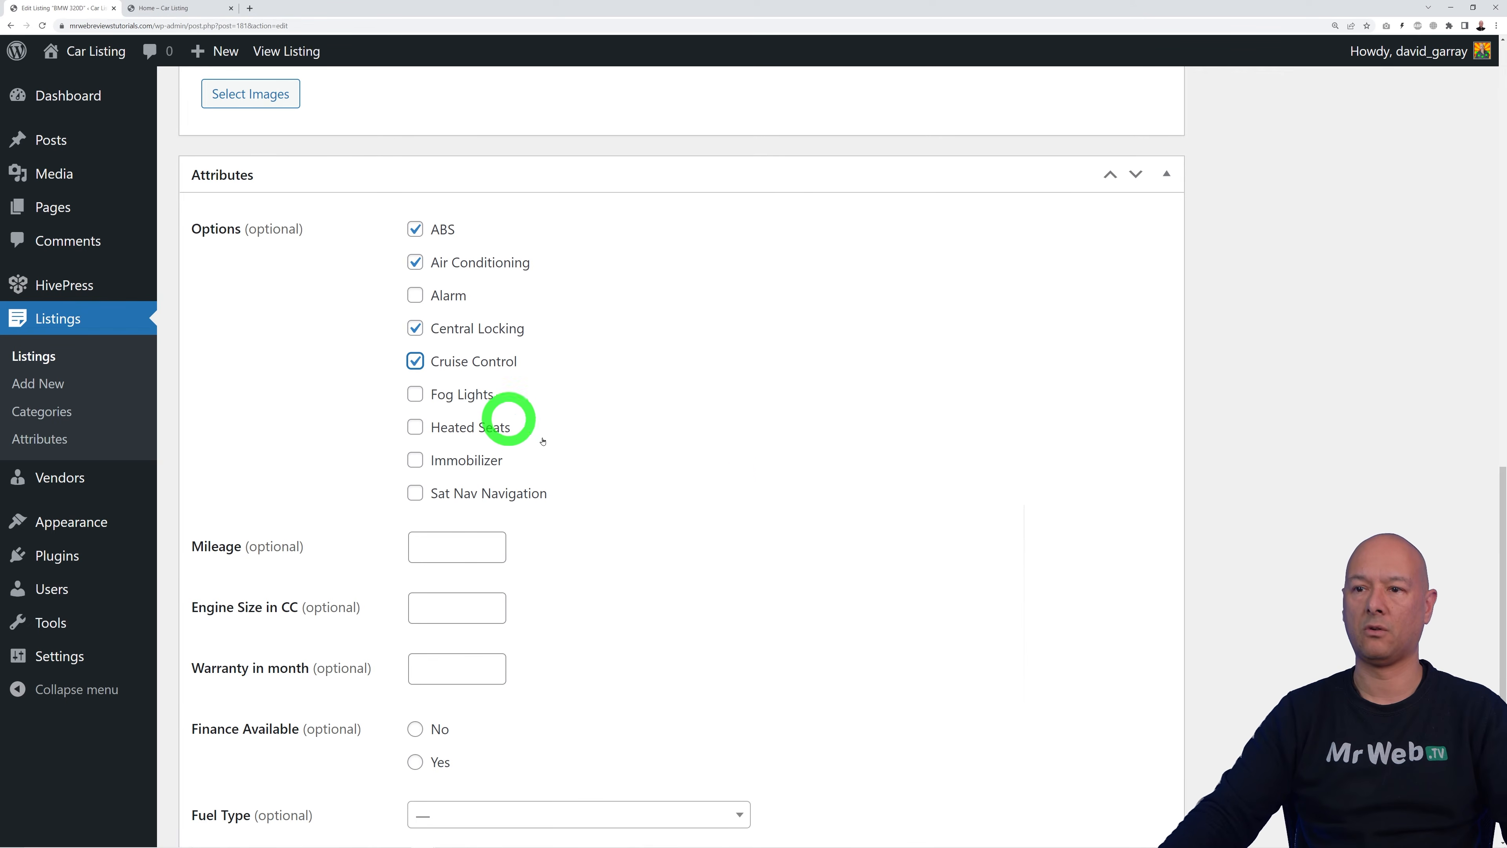
left_click(417, 395)
left_click(415, 460)
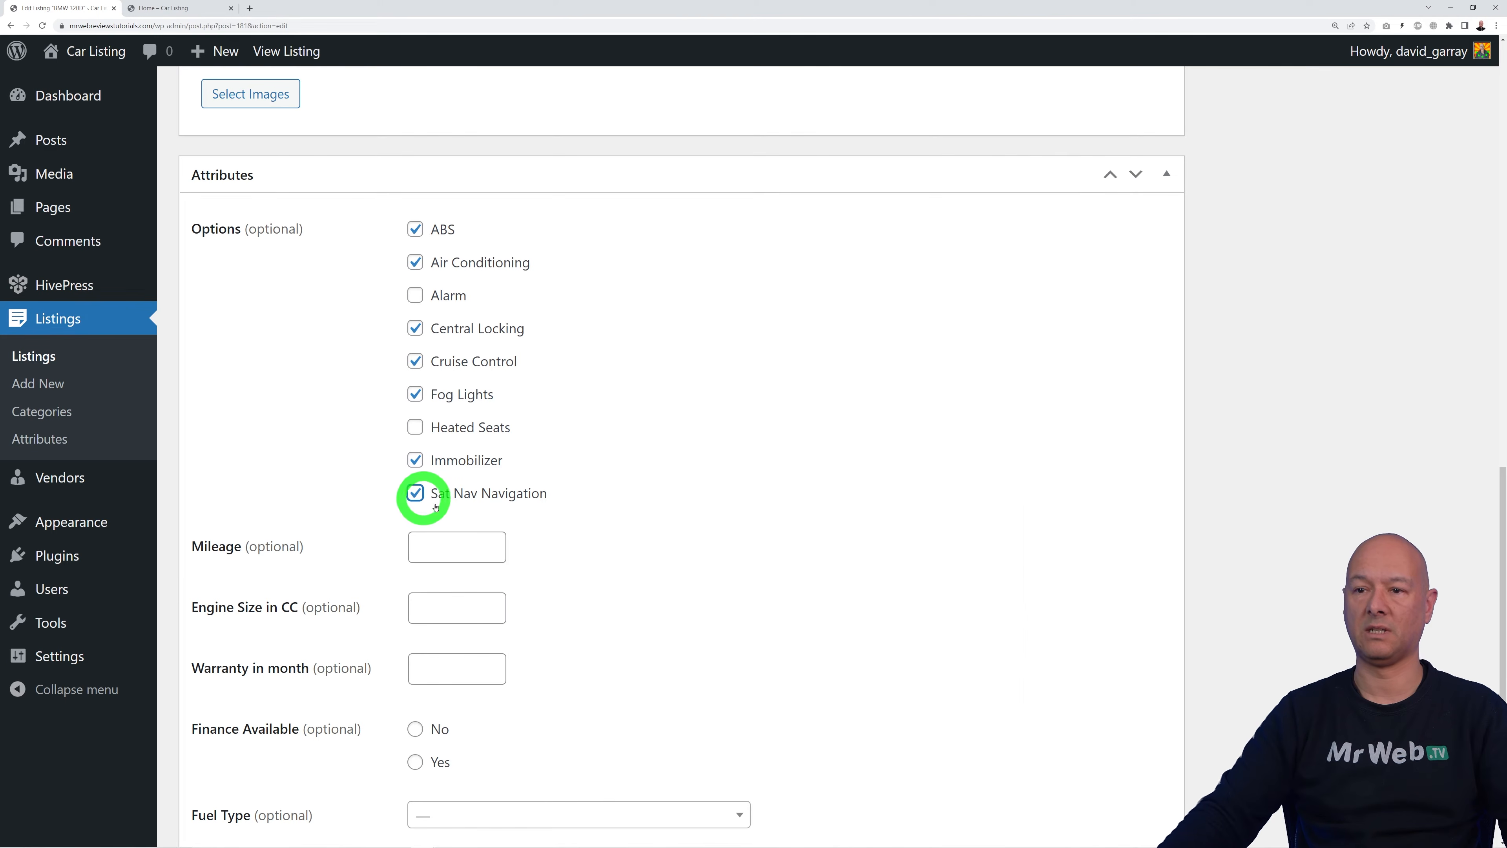
Step: Enter mileage 50000, engine 3200 cc, 12-month warranty, finance No and fuel type Diesel
left_click(439, 546)
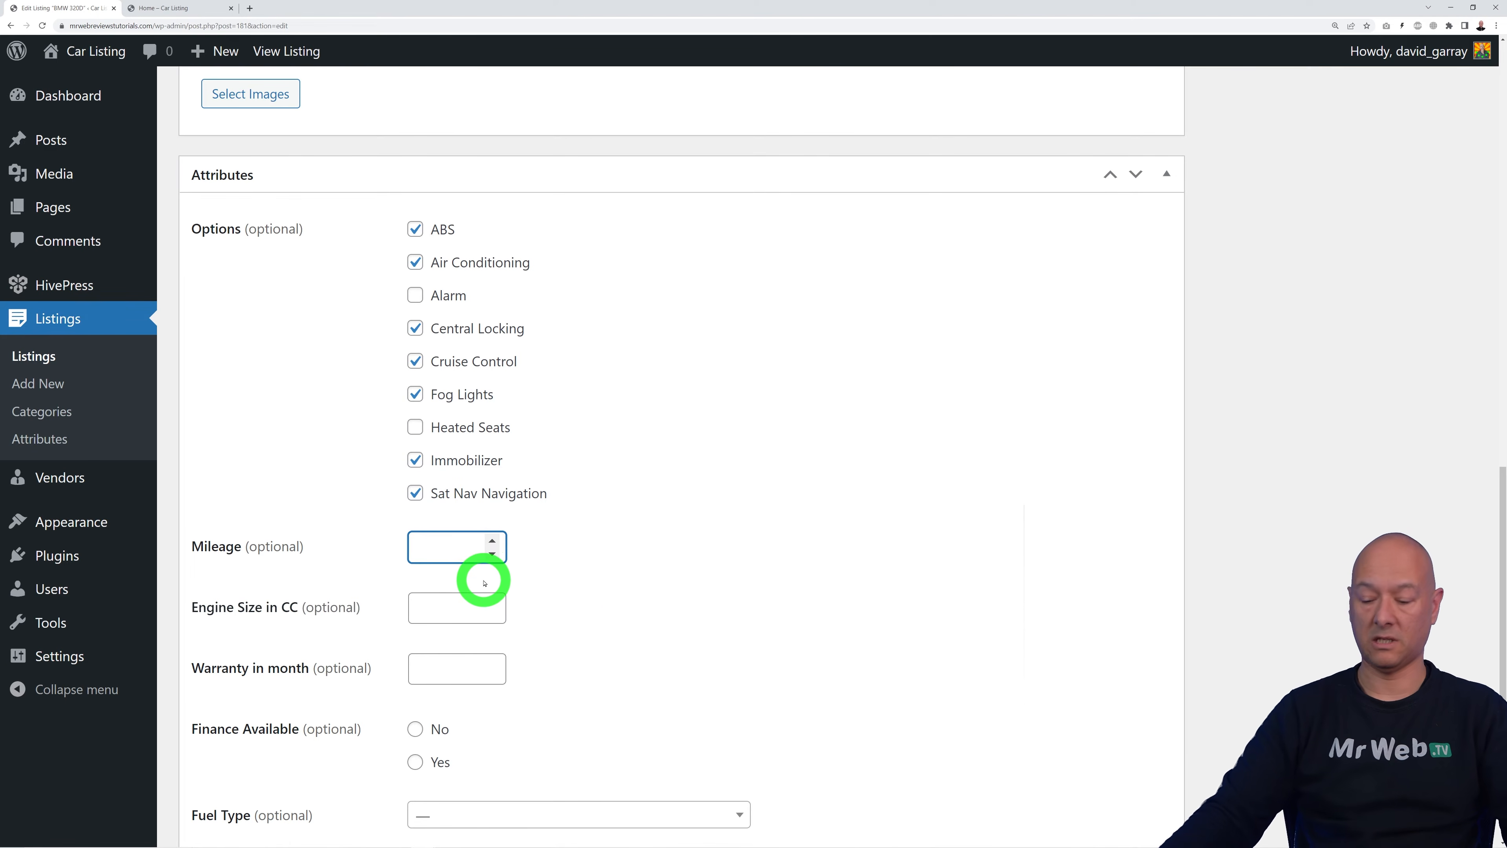
type("50000")
left_click(447, 610)
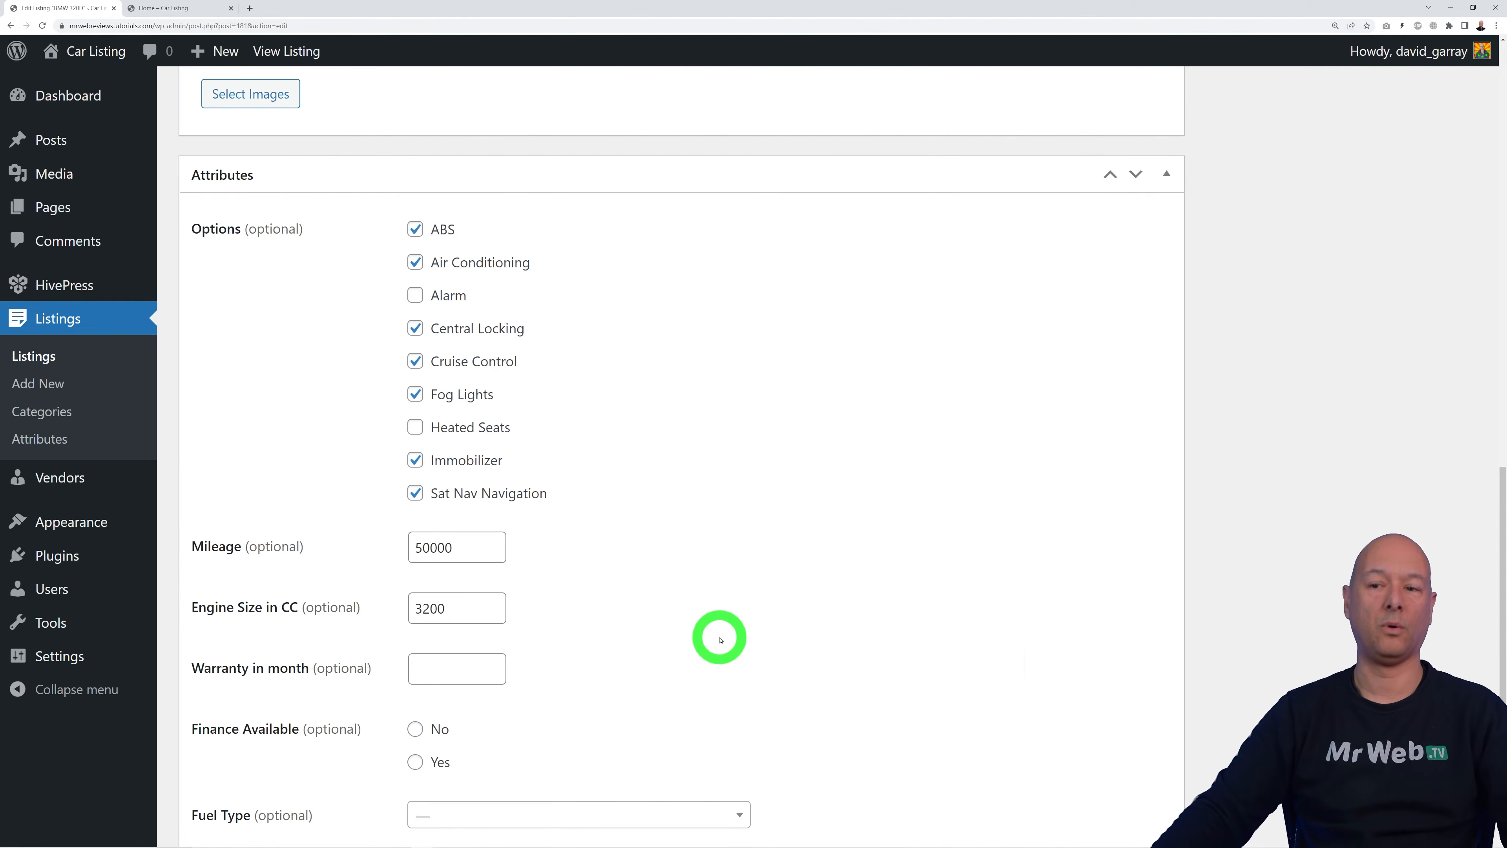
scroll(720, 640, "down", 2)
left_click(441, 577)
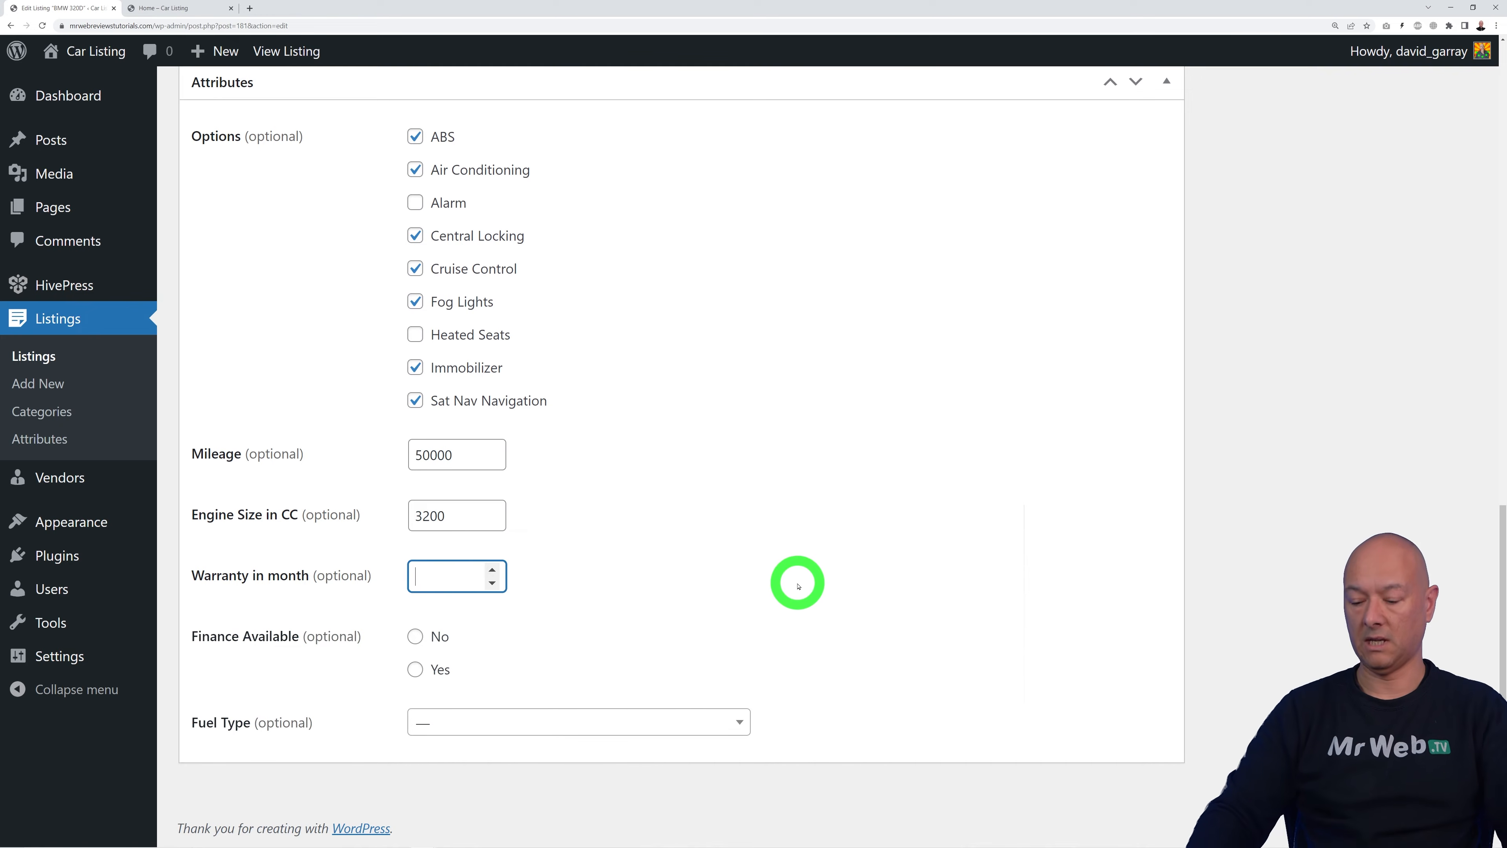
left_click(798, 586)
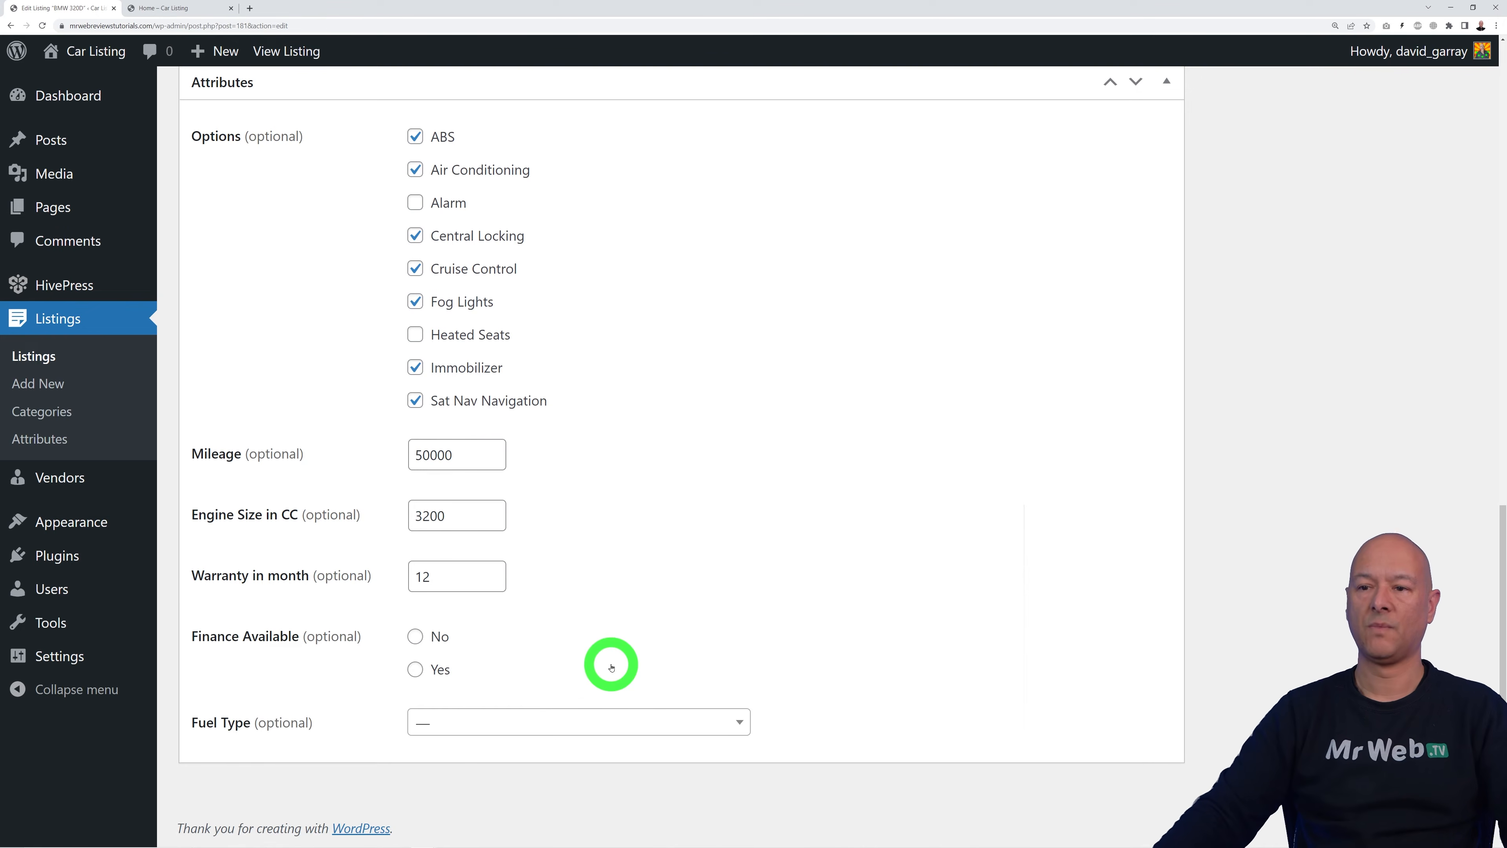
left_click(415, 637)
left_click(741, 723)
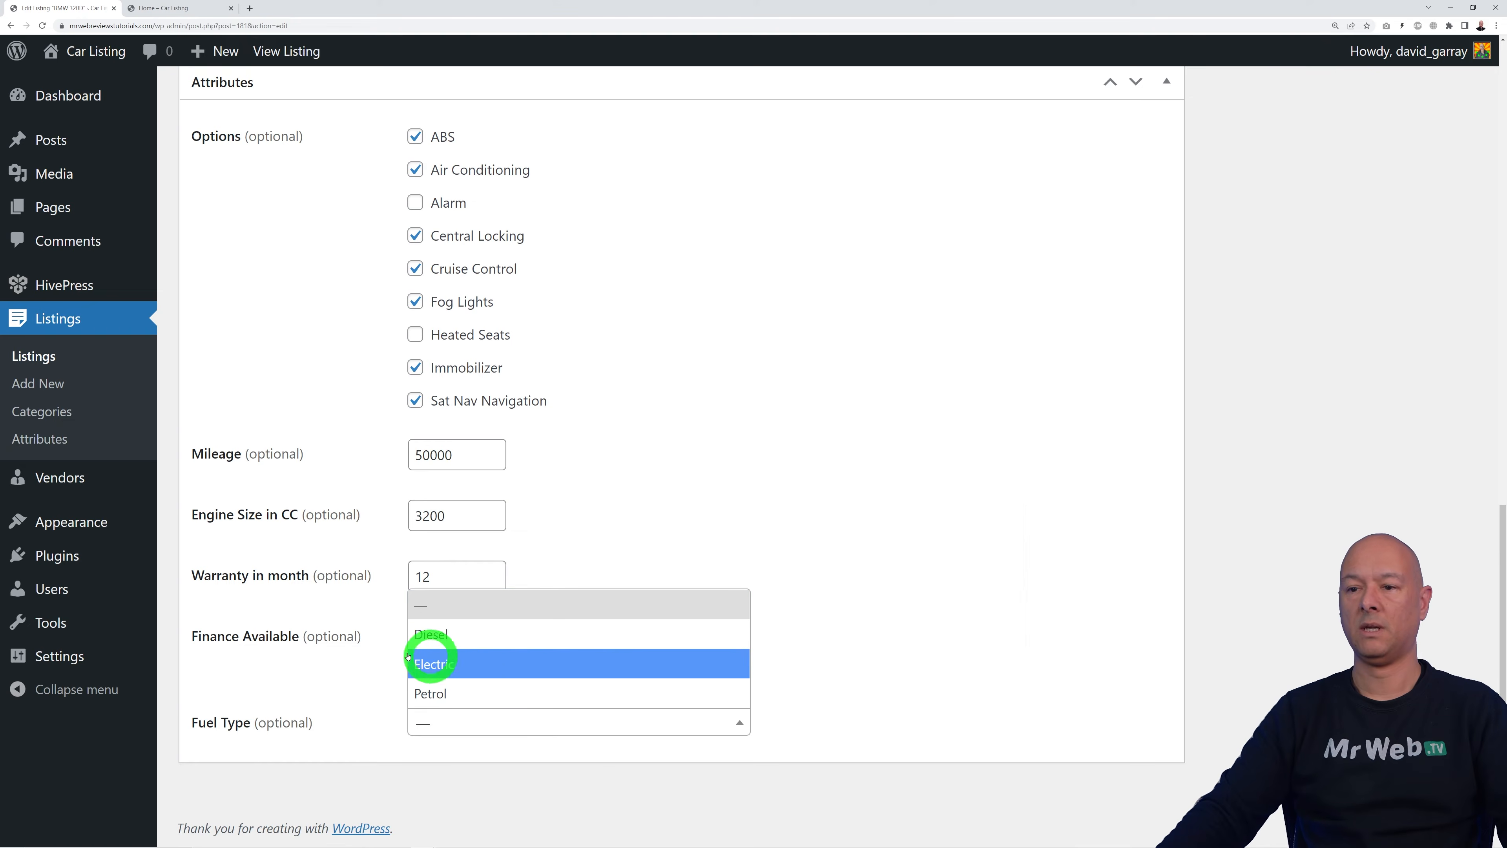
left_click(495, 636)
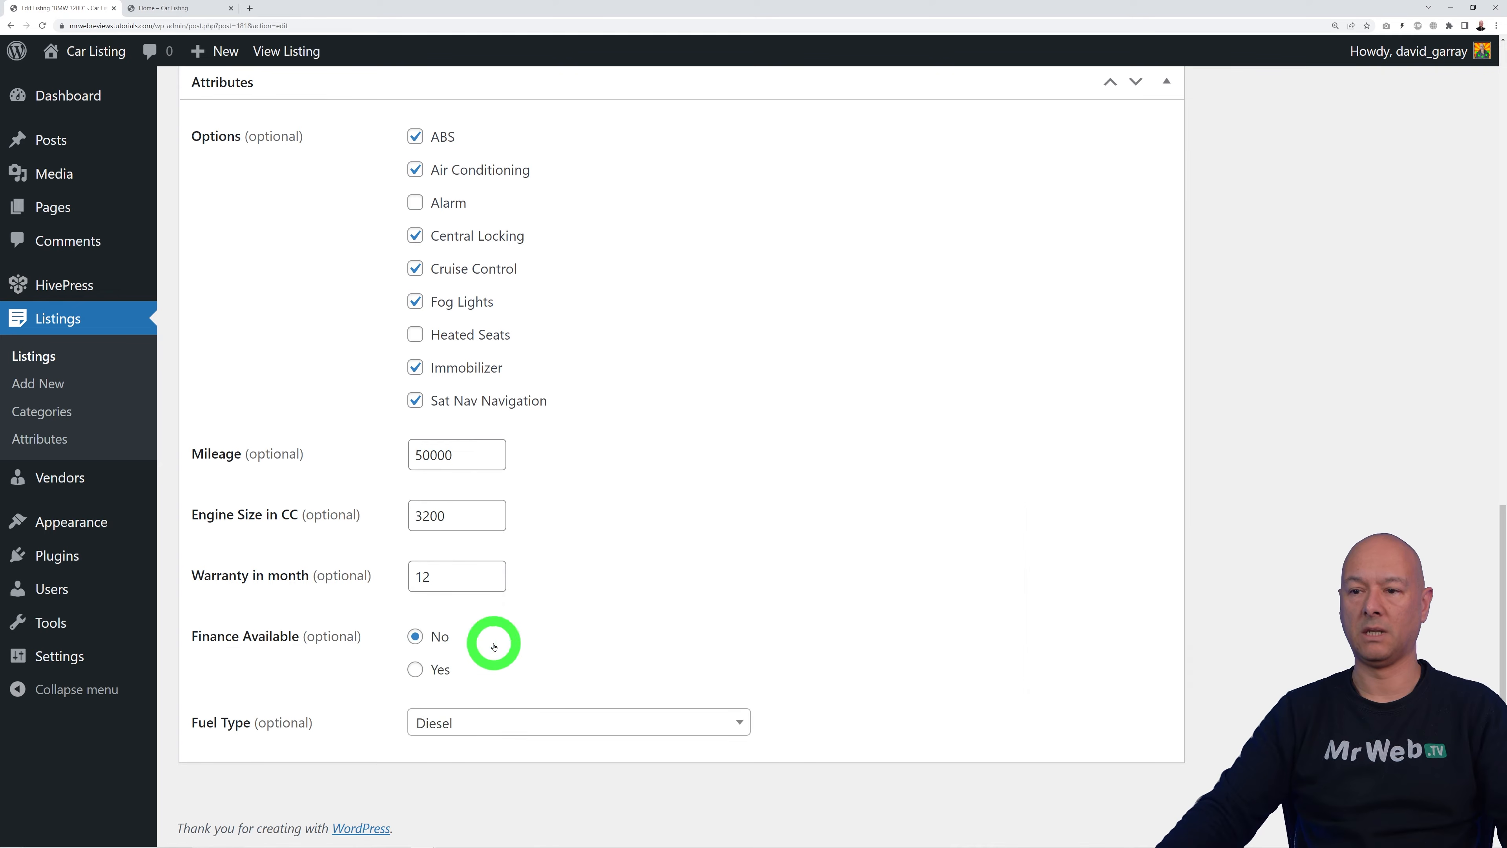
scroll(1219, 635, "up", 5)
scroll(1223, 635, "up", 4)
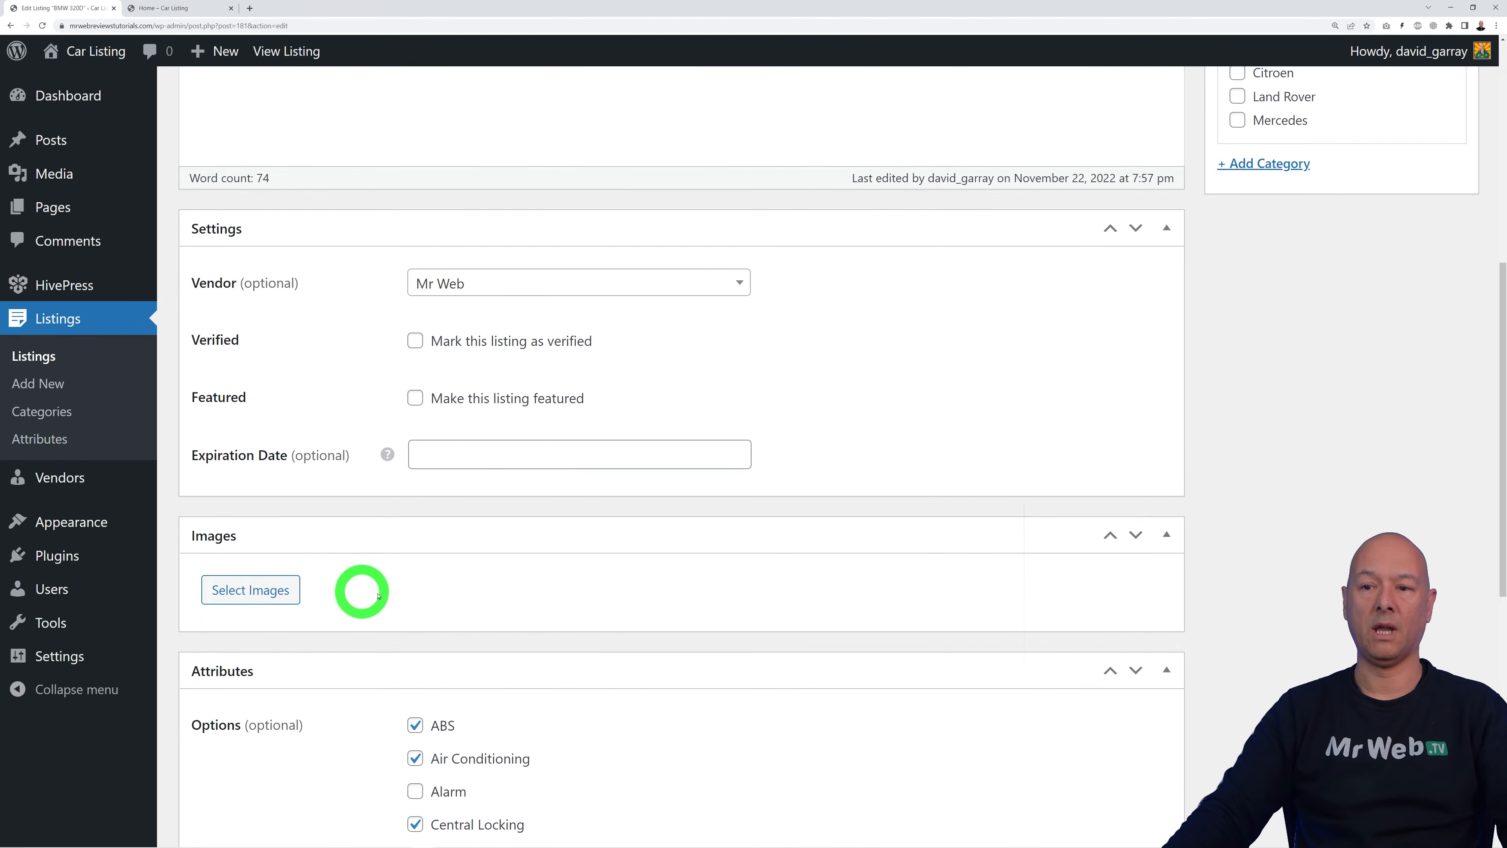
Step: Upload the car JPEG from Downloads to the listing images, update the listing and preview it
left_click(288, 590)
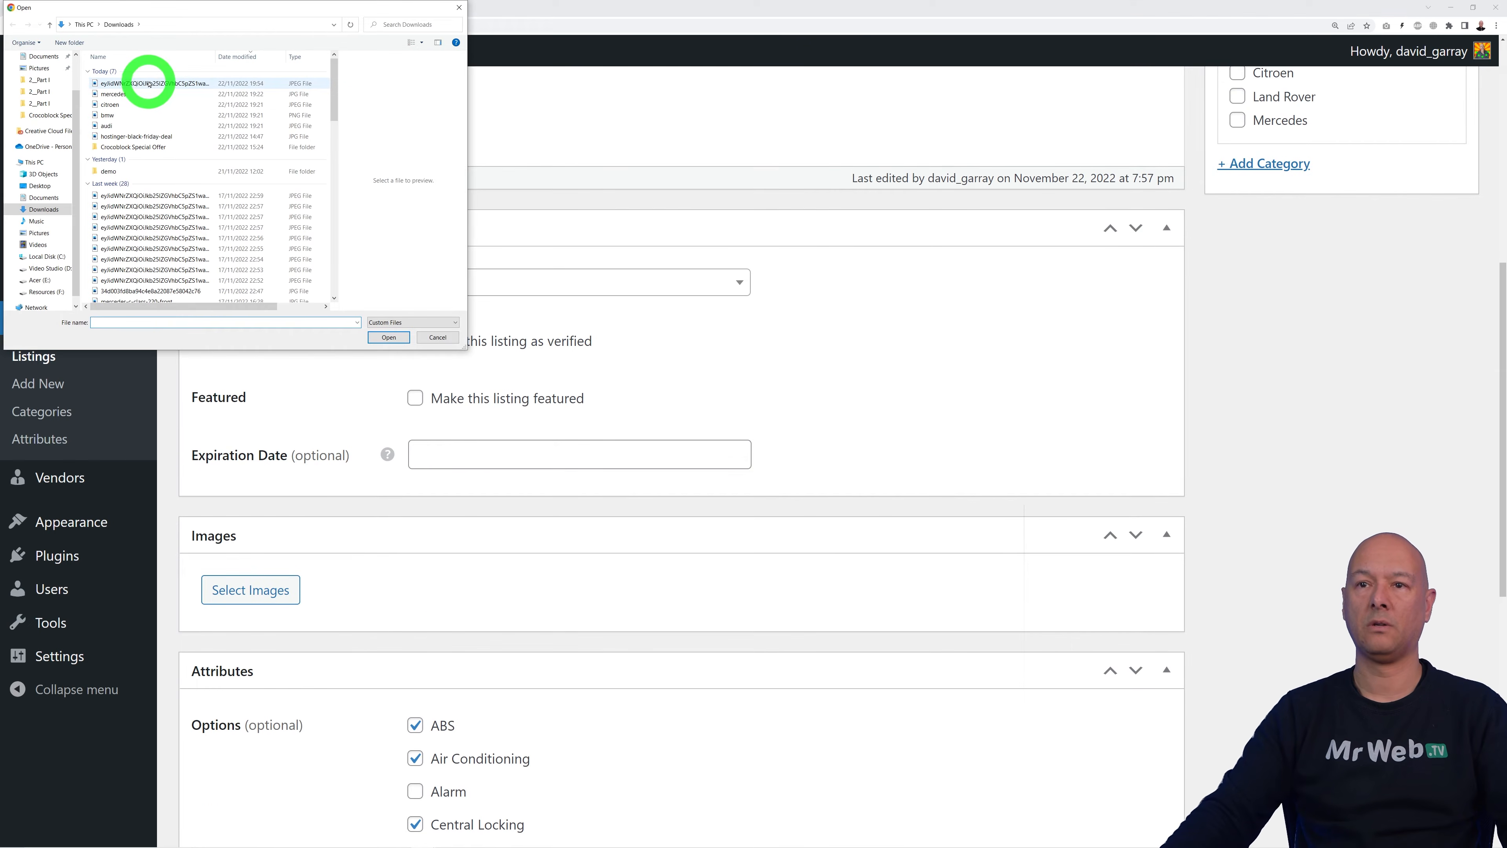
left_click(152, 83)
left_click(387, 337)
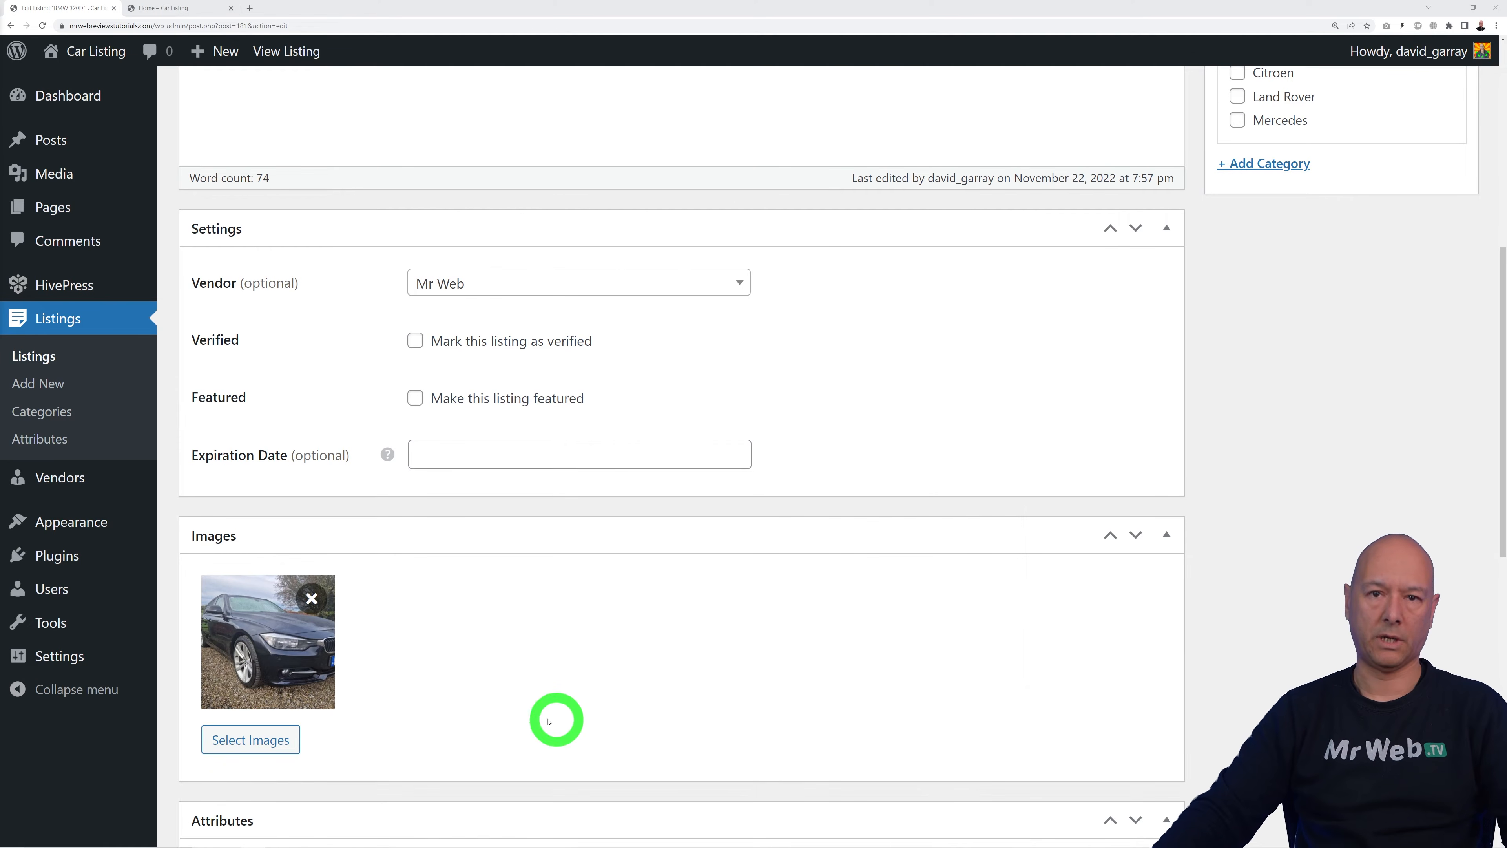
scroll(1258, 583, "up", 8)
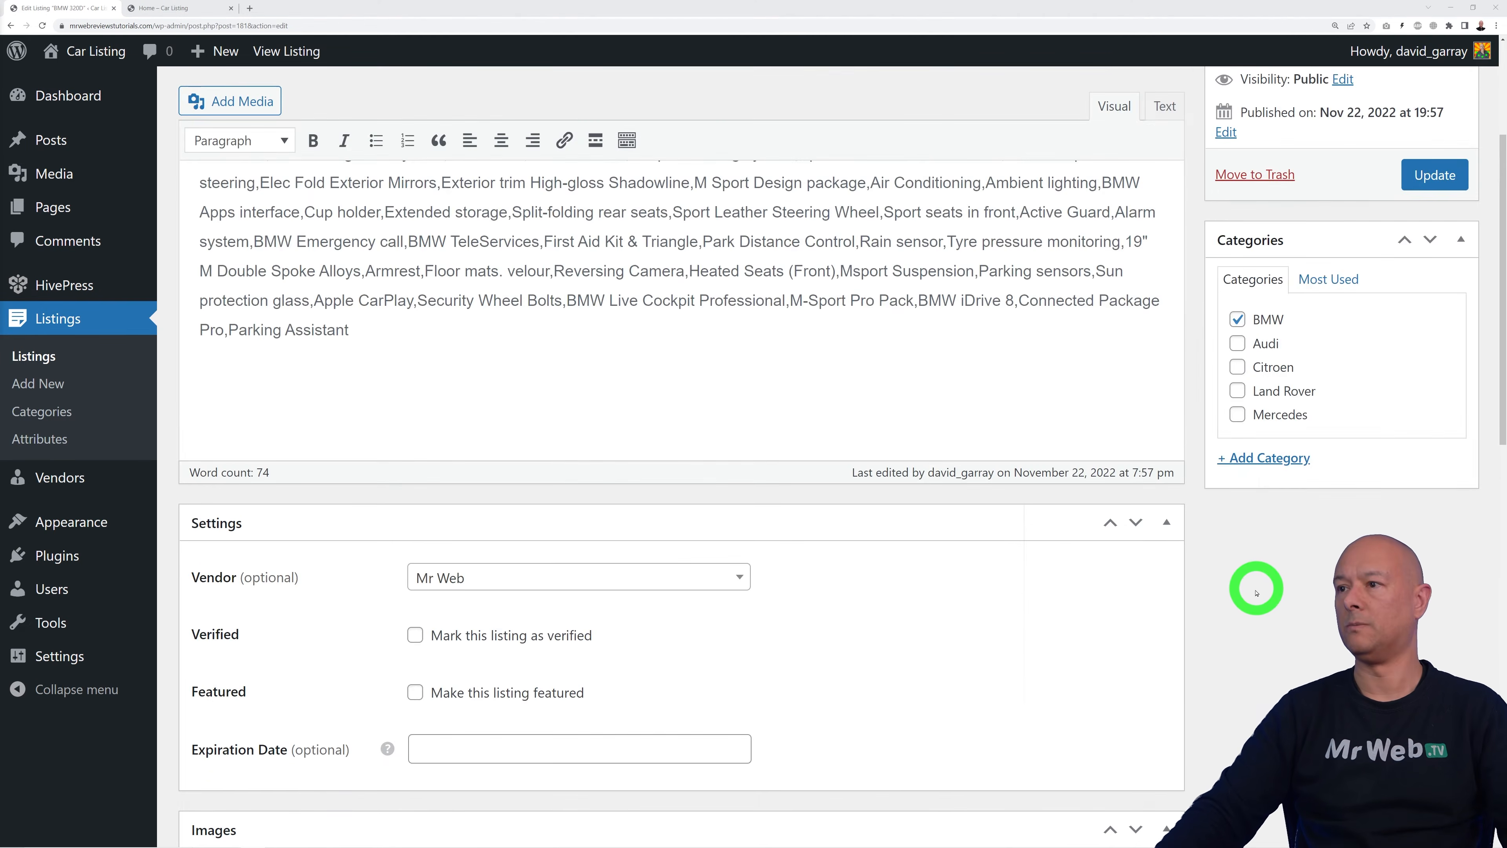
left_click(1415, 380)
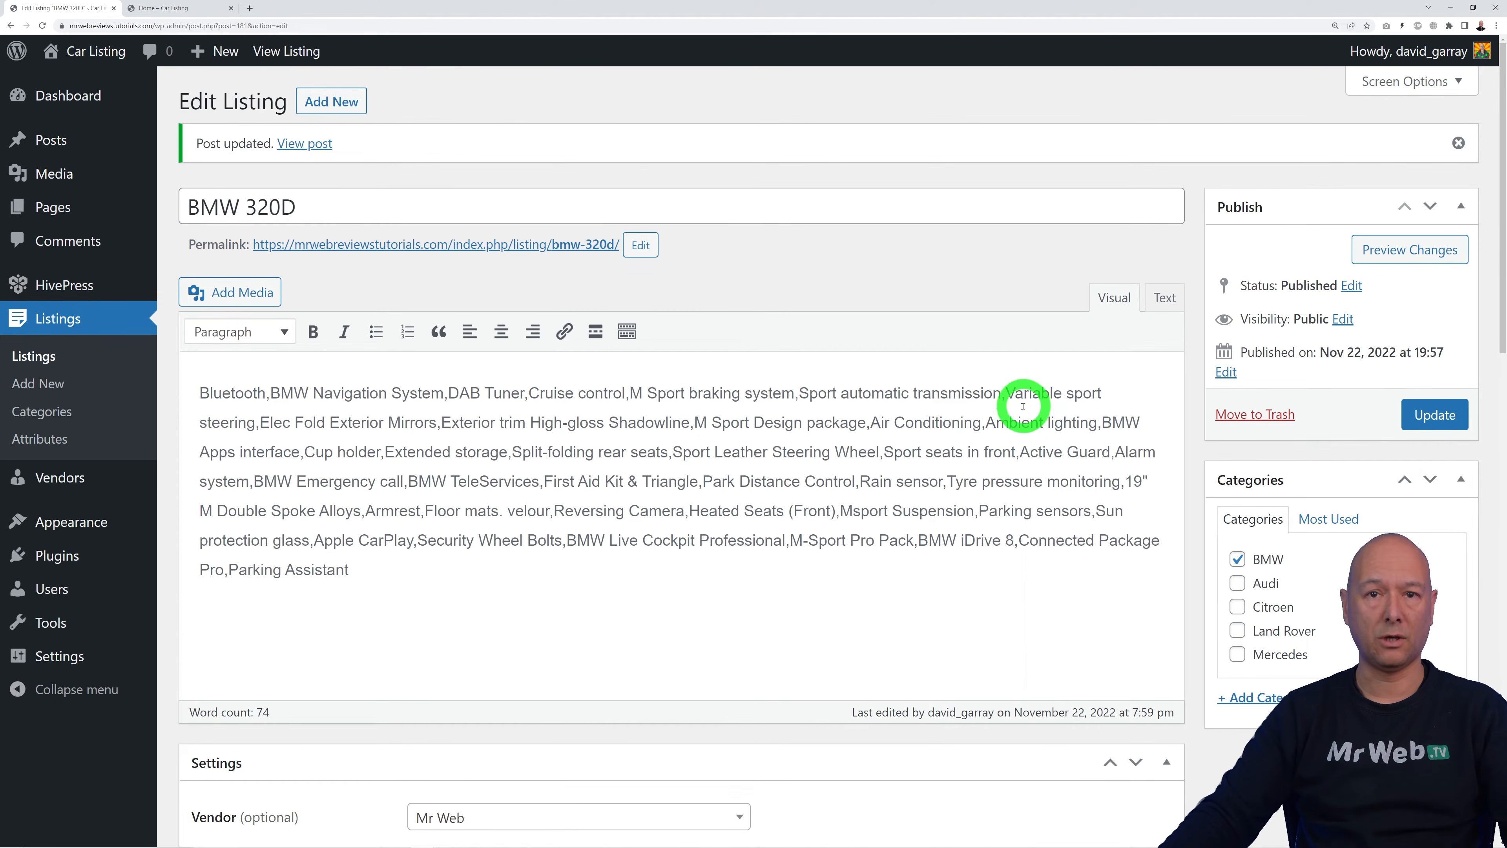
left_click(1401, 251)
Step: Scroll through the live BMW 320D listing page, then return to the Attributes admin tab
scroll(1127, 656, "down", 1)
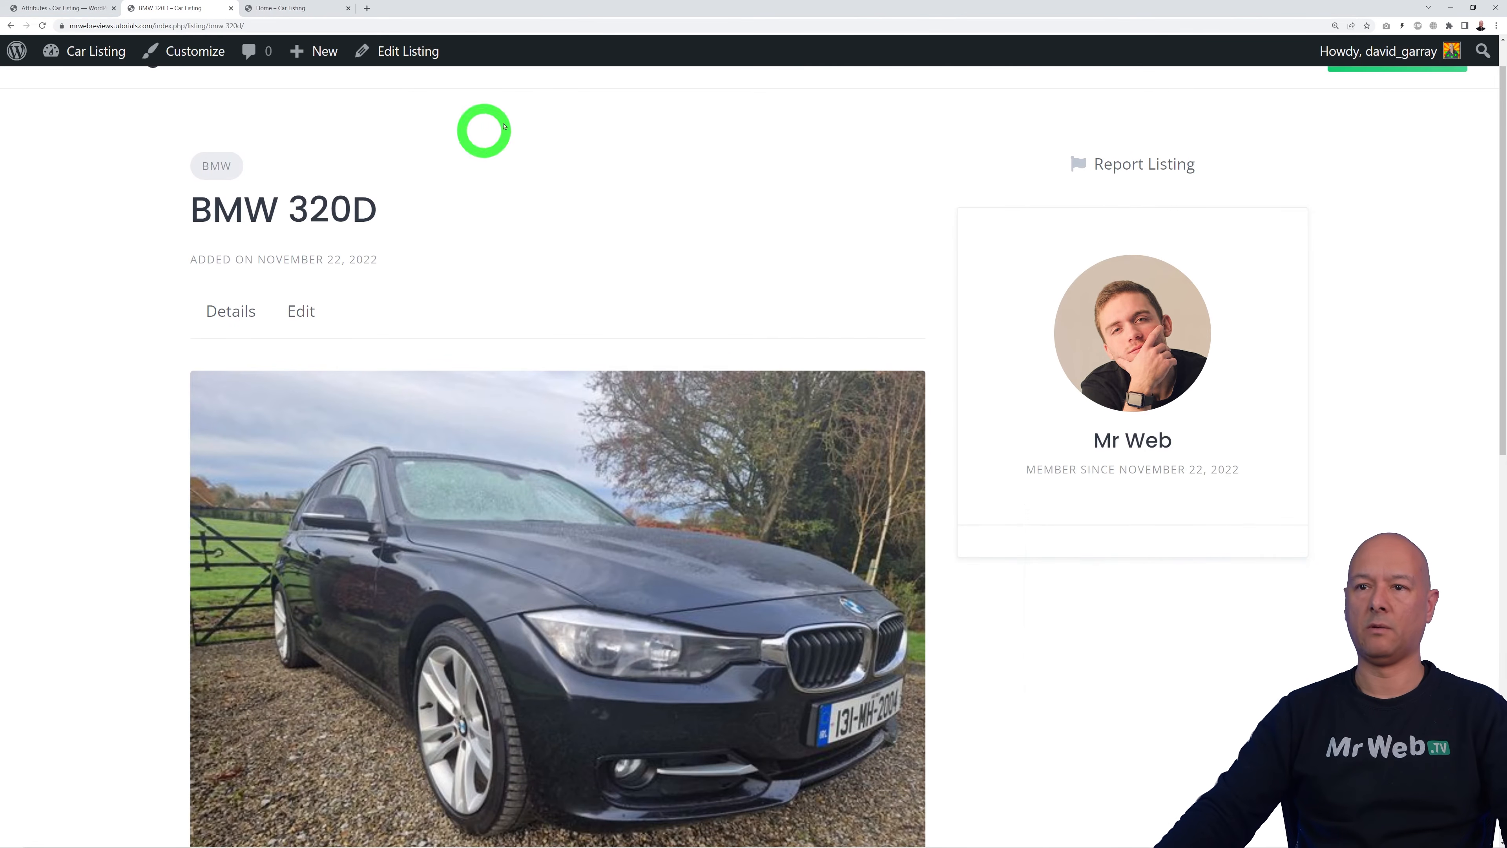
scroll(730, 300, "down", 1)
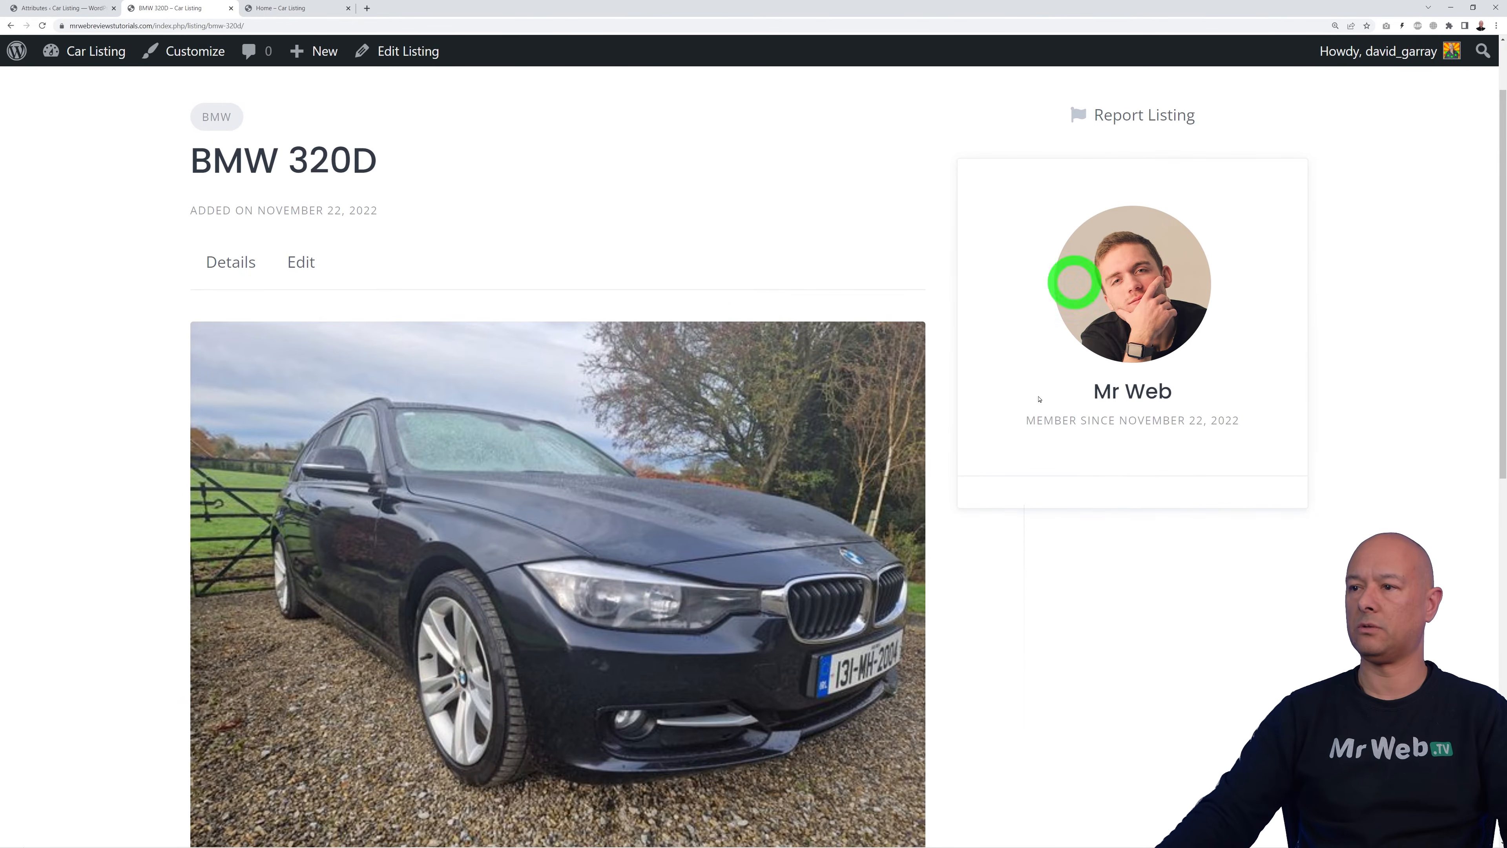
scroll(1095, 262, "down", 10)
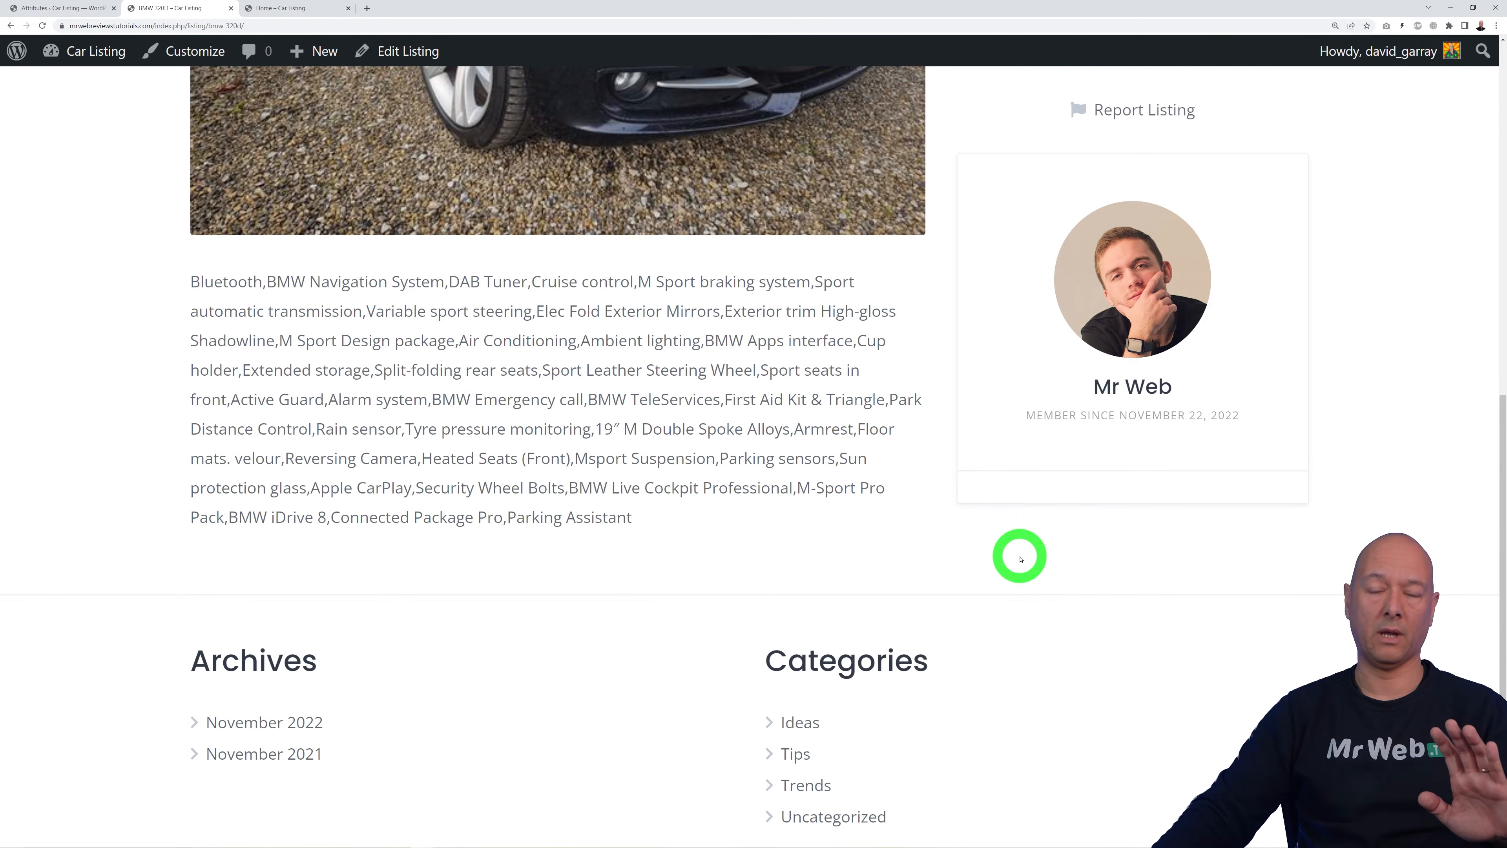
scroll(1032, 559, "up", 10)
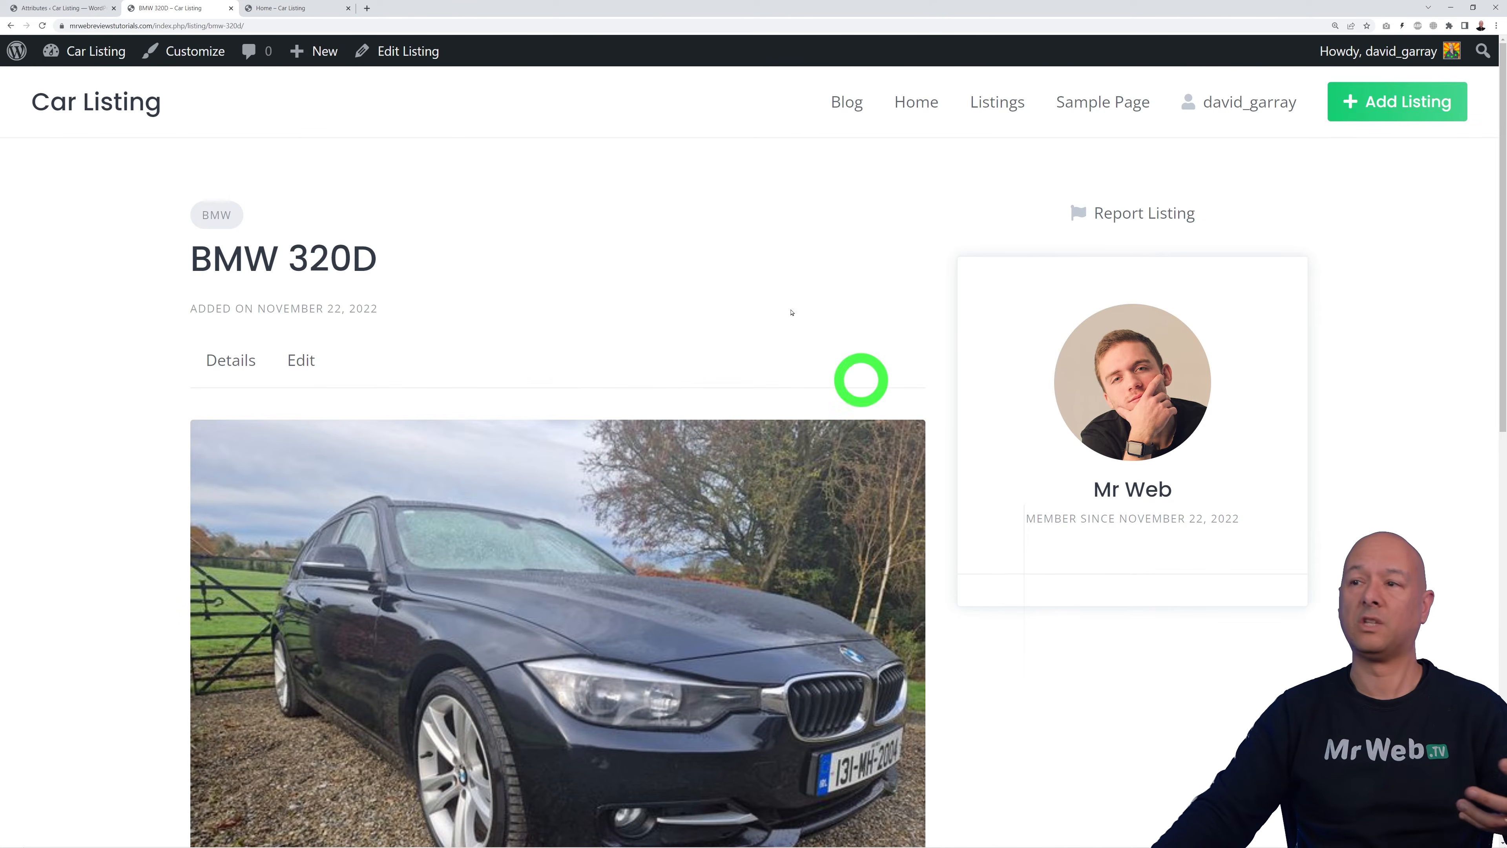
left_click(79, 14)
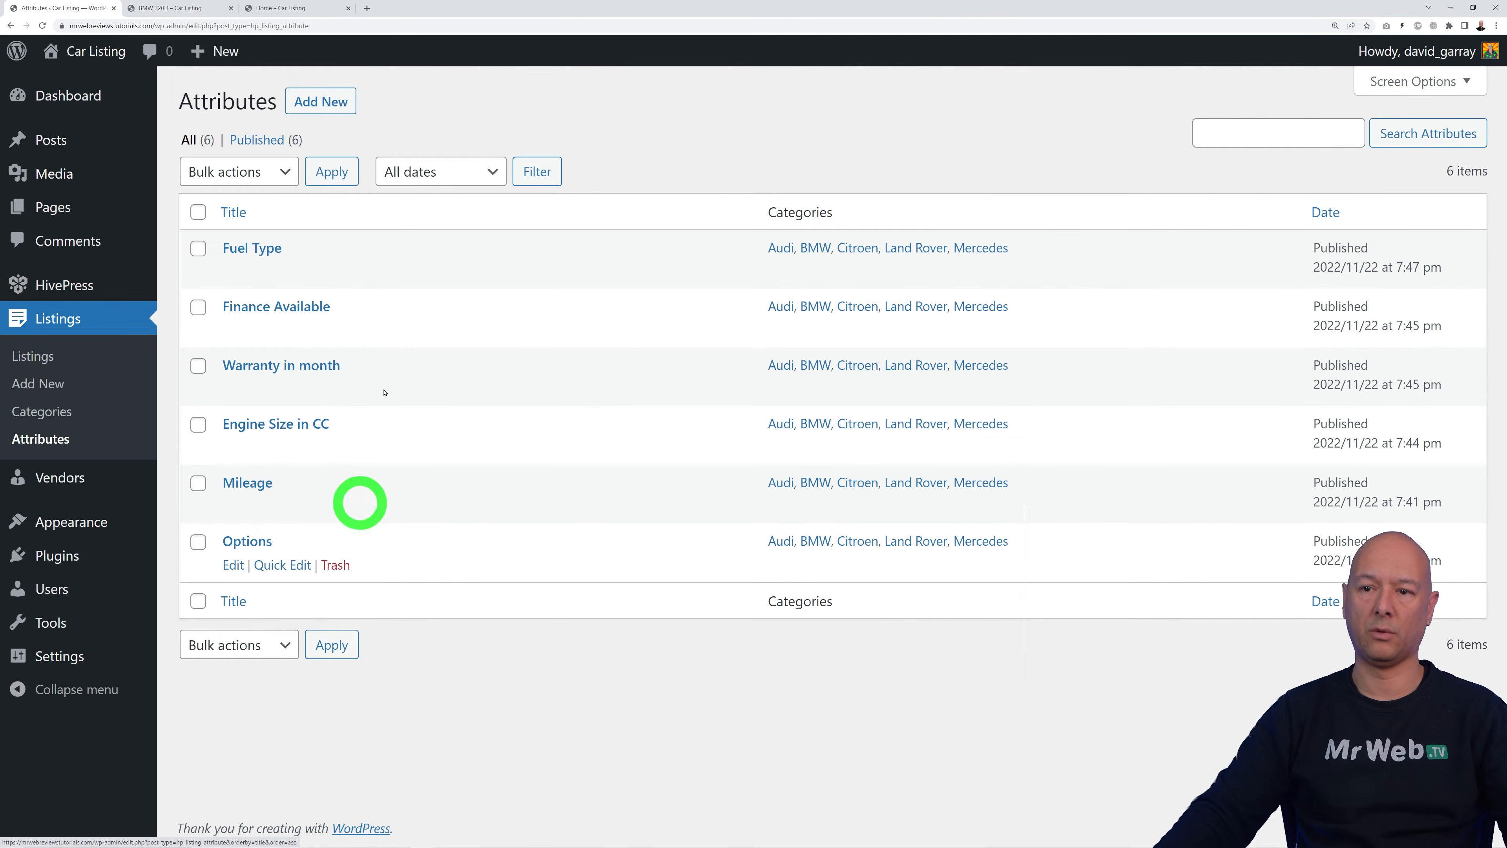
Step: Set the Options attribute's display area to Page (secondary) and begin editing its %value% format
left_click(266, 550)
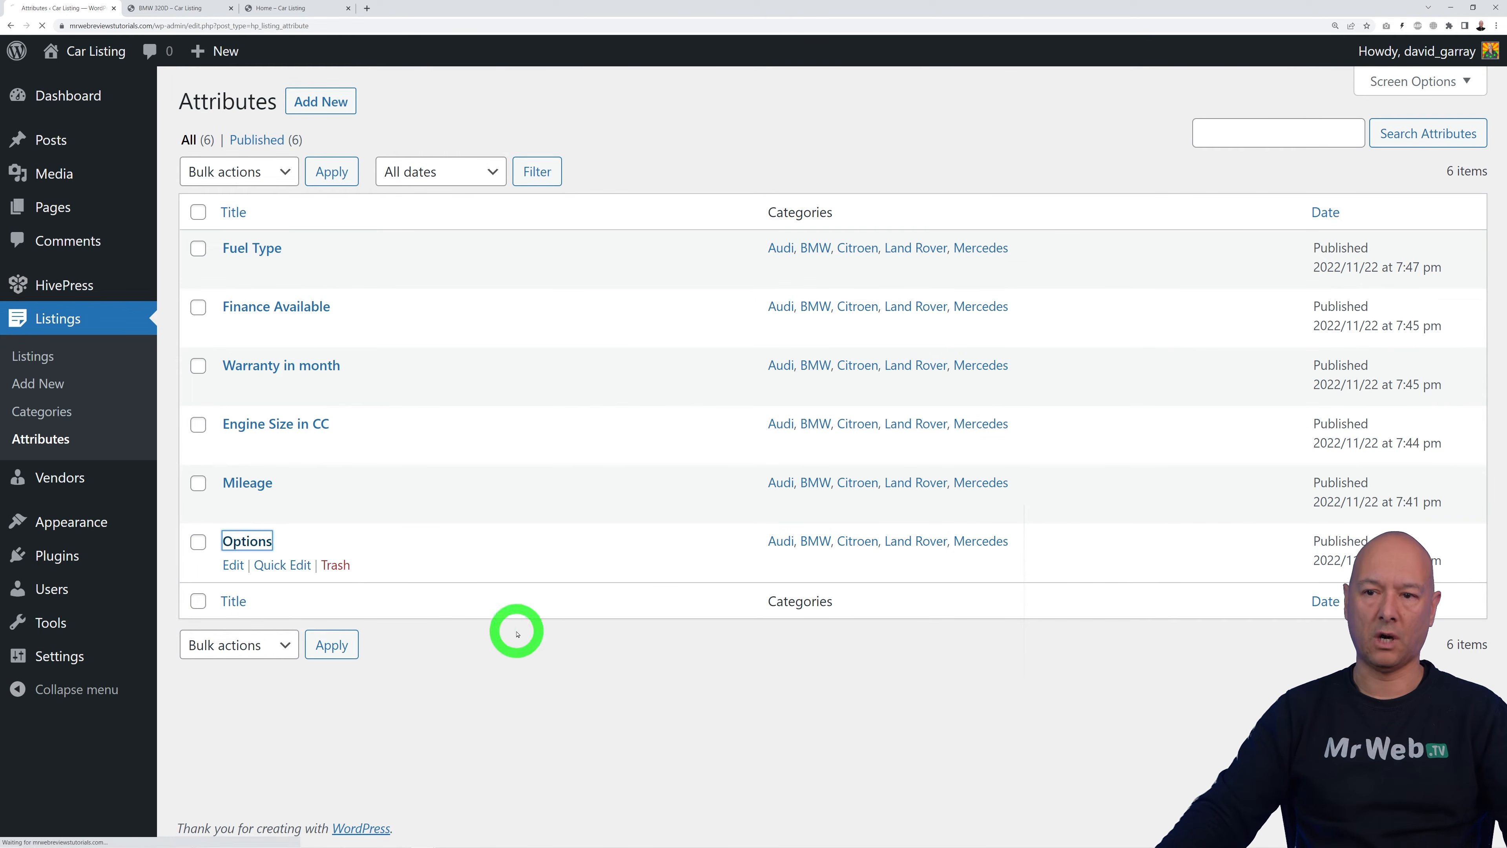
scroll(986, 454, "down", 3)
scroll(985, 455, "down", 8)
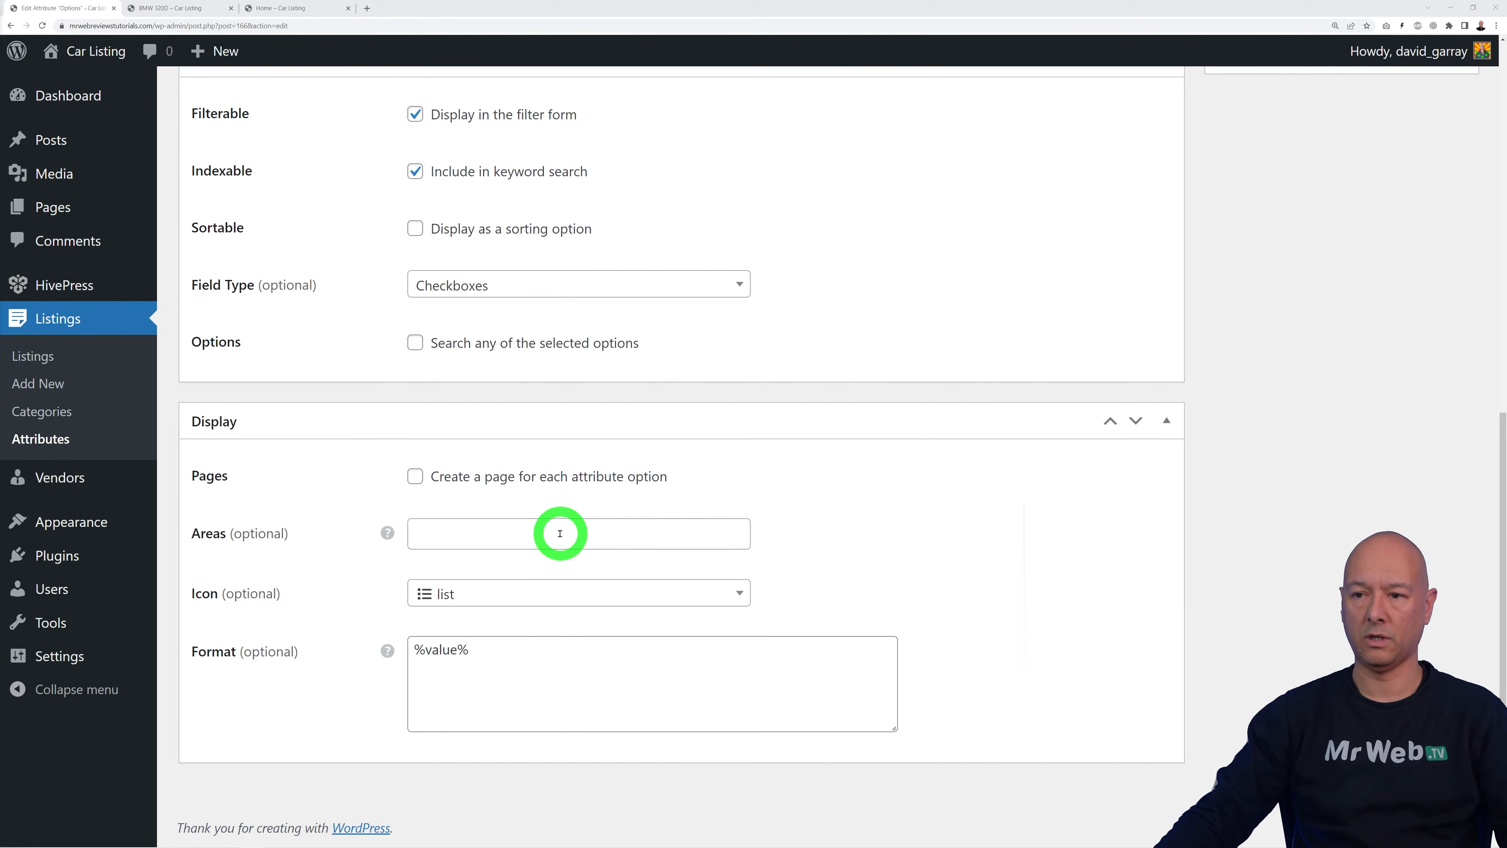
left_click(573, 533)
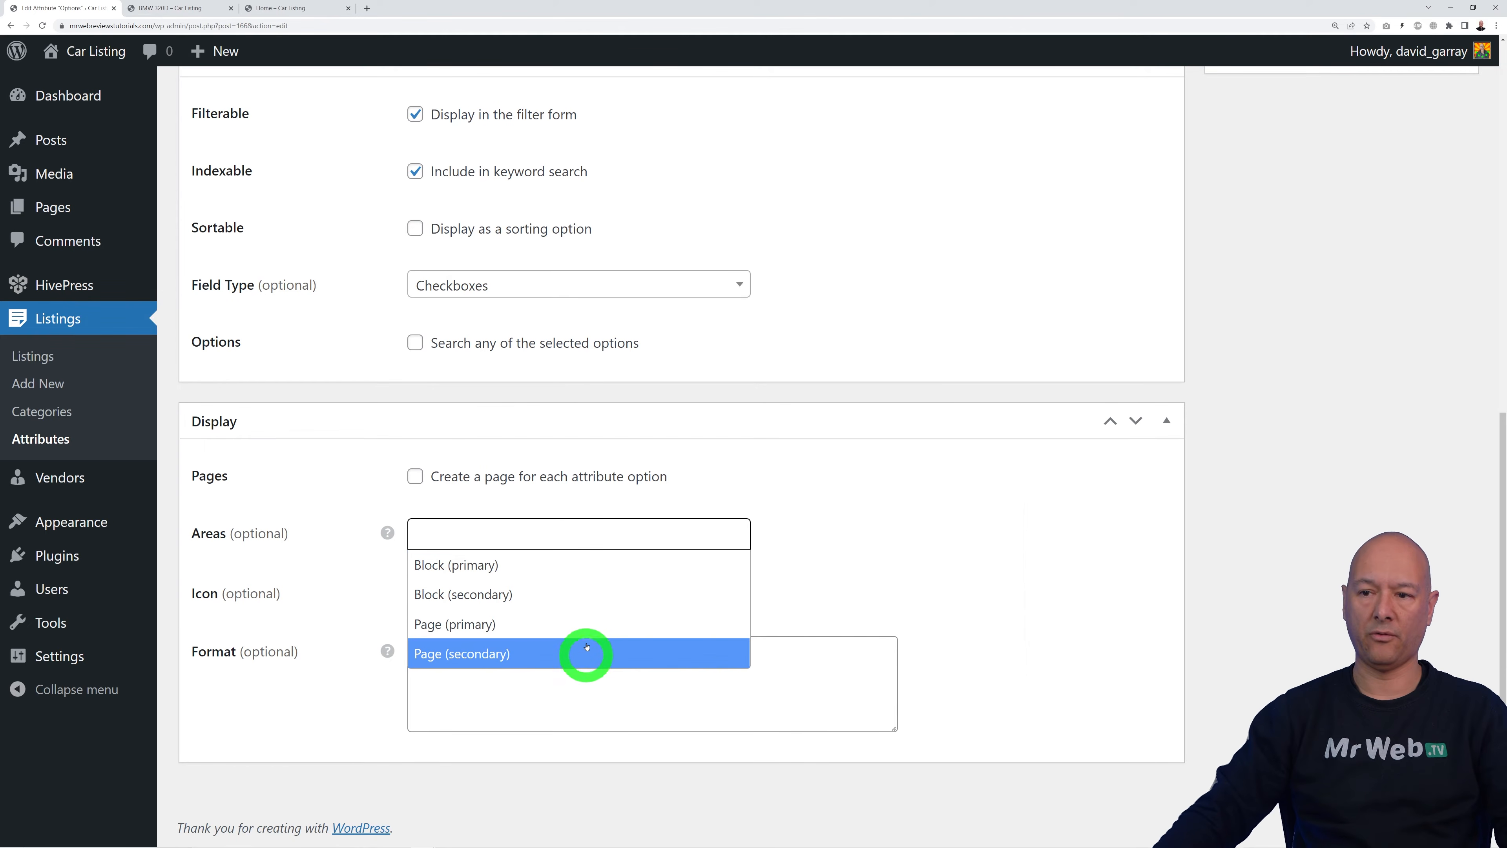
left_click(542, 658)
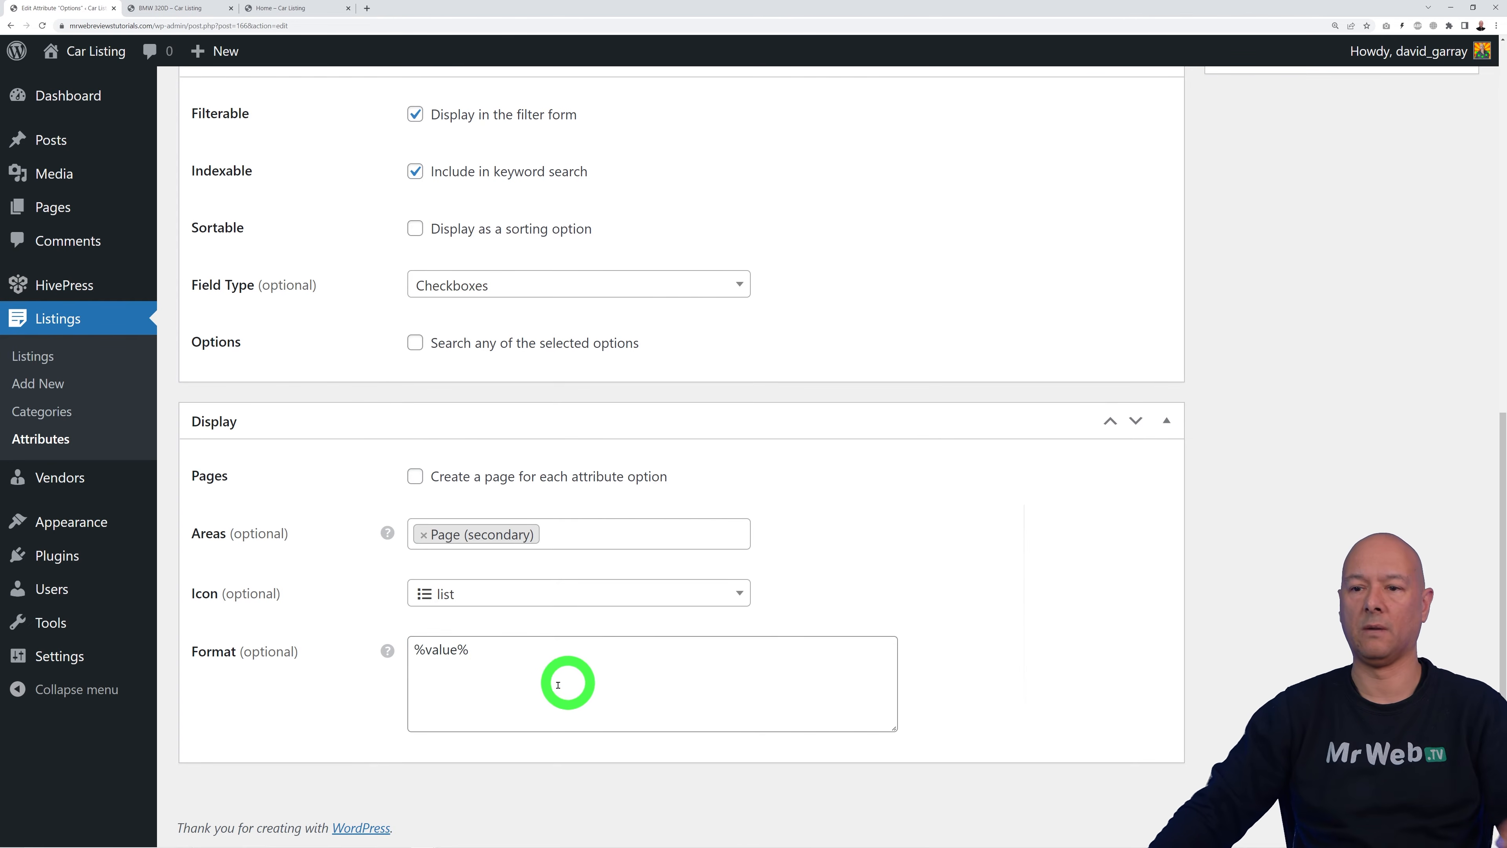
left_click(418, 654)
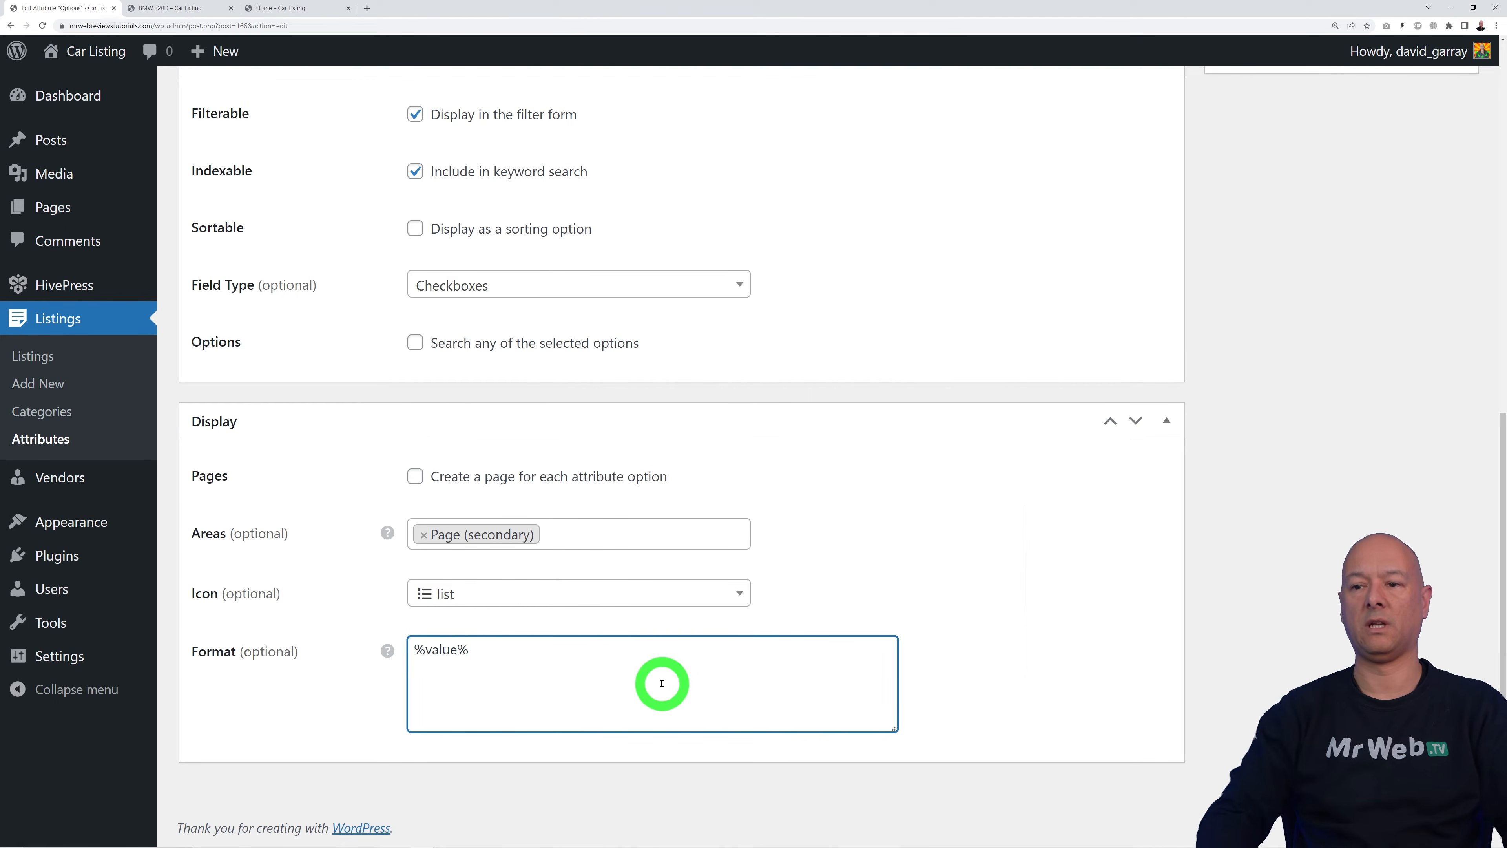
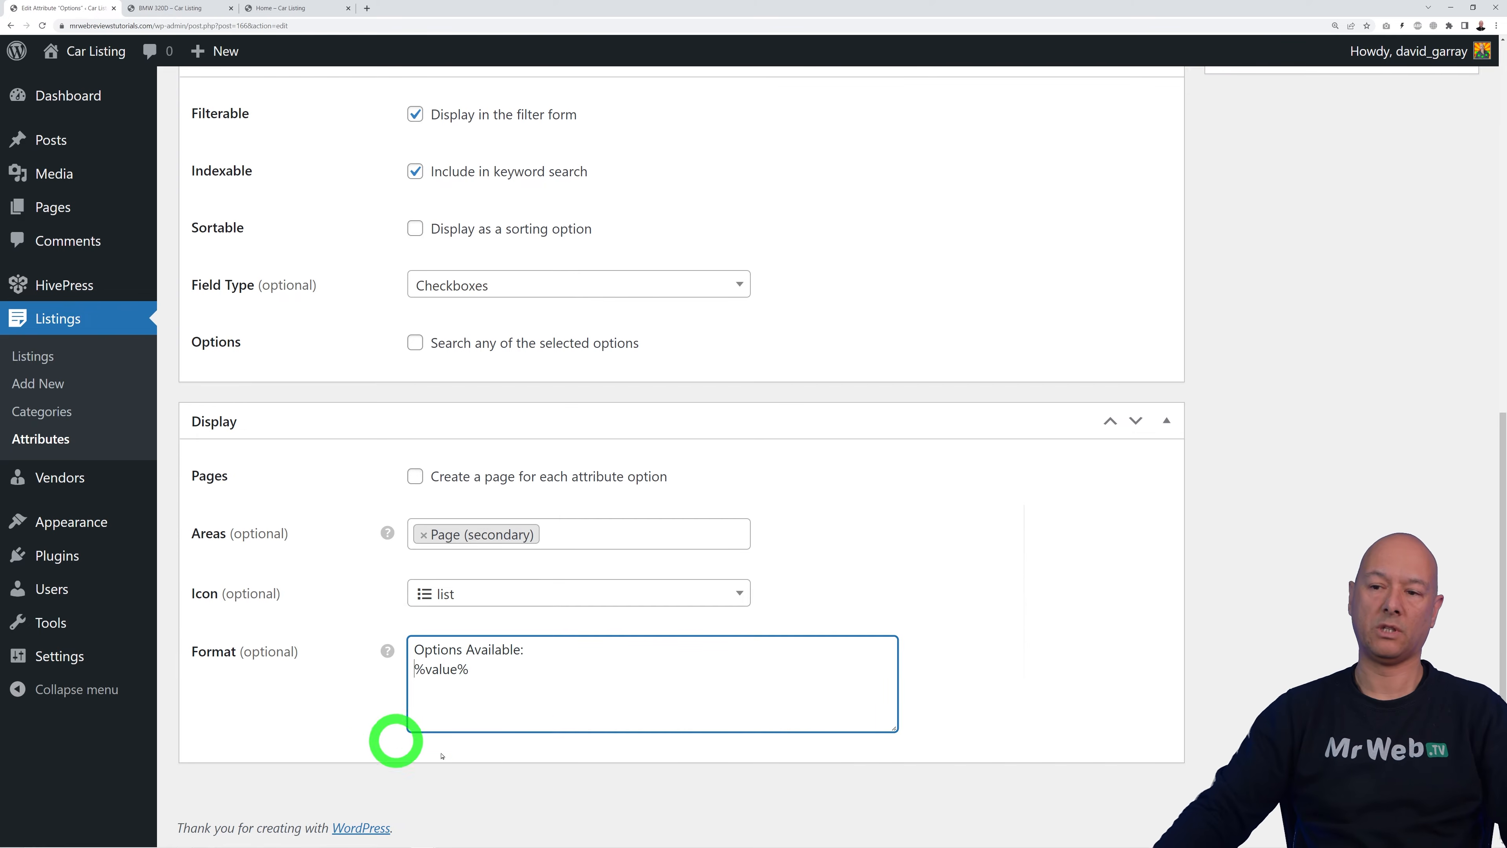
Step: Save the Options attribute and reload the BMW 320D listing page
scroll(1024, 619, "up", 10)
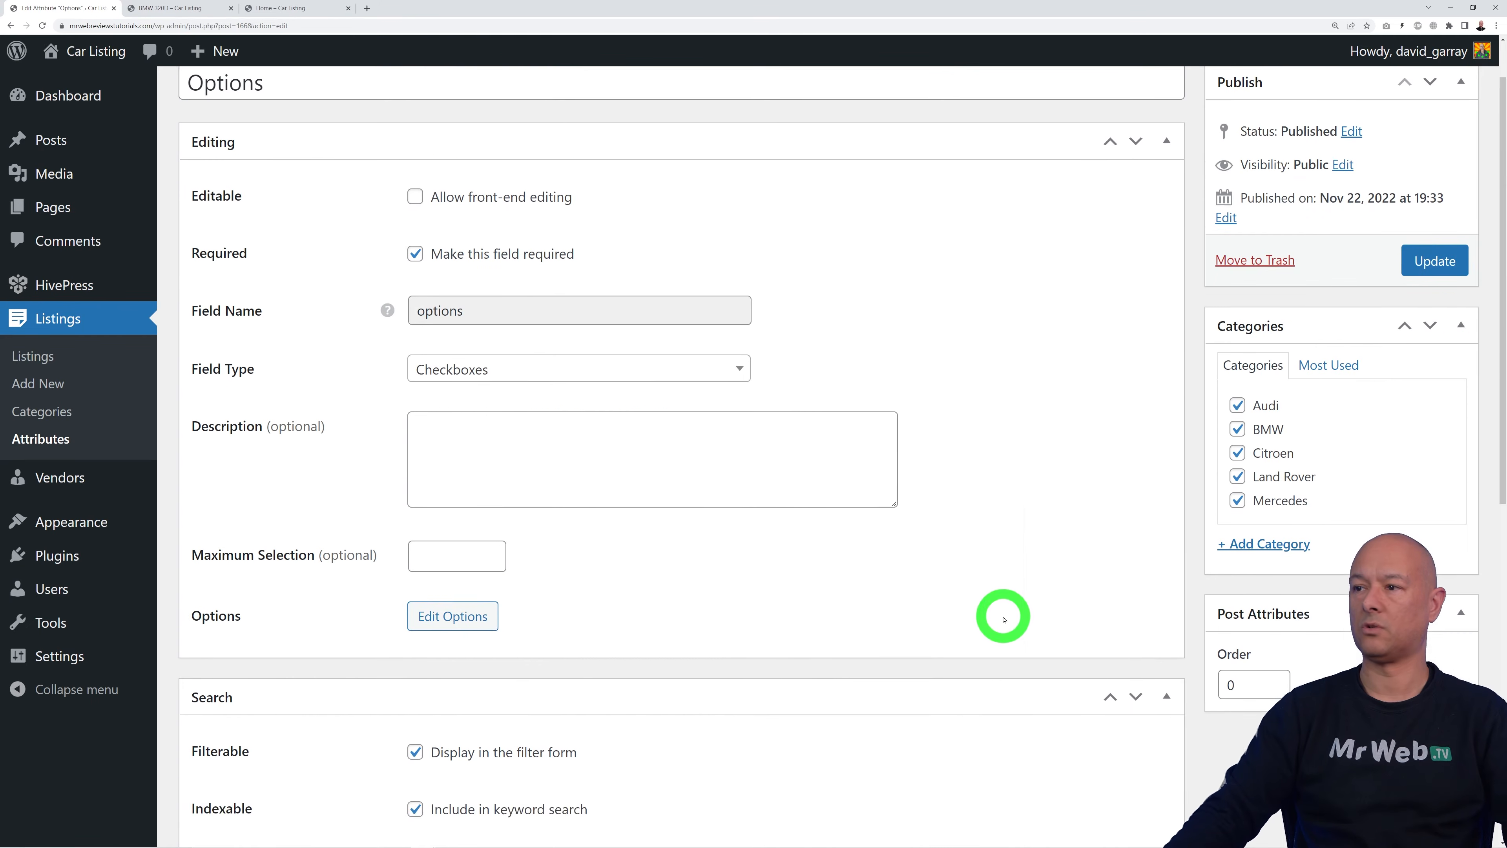
left_click(1436, 328)
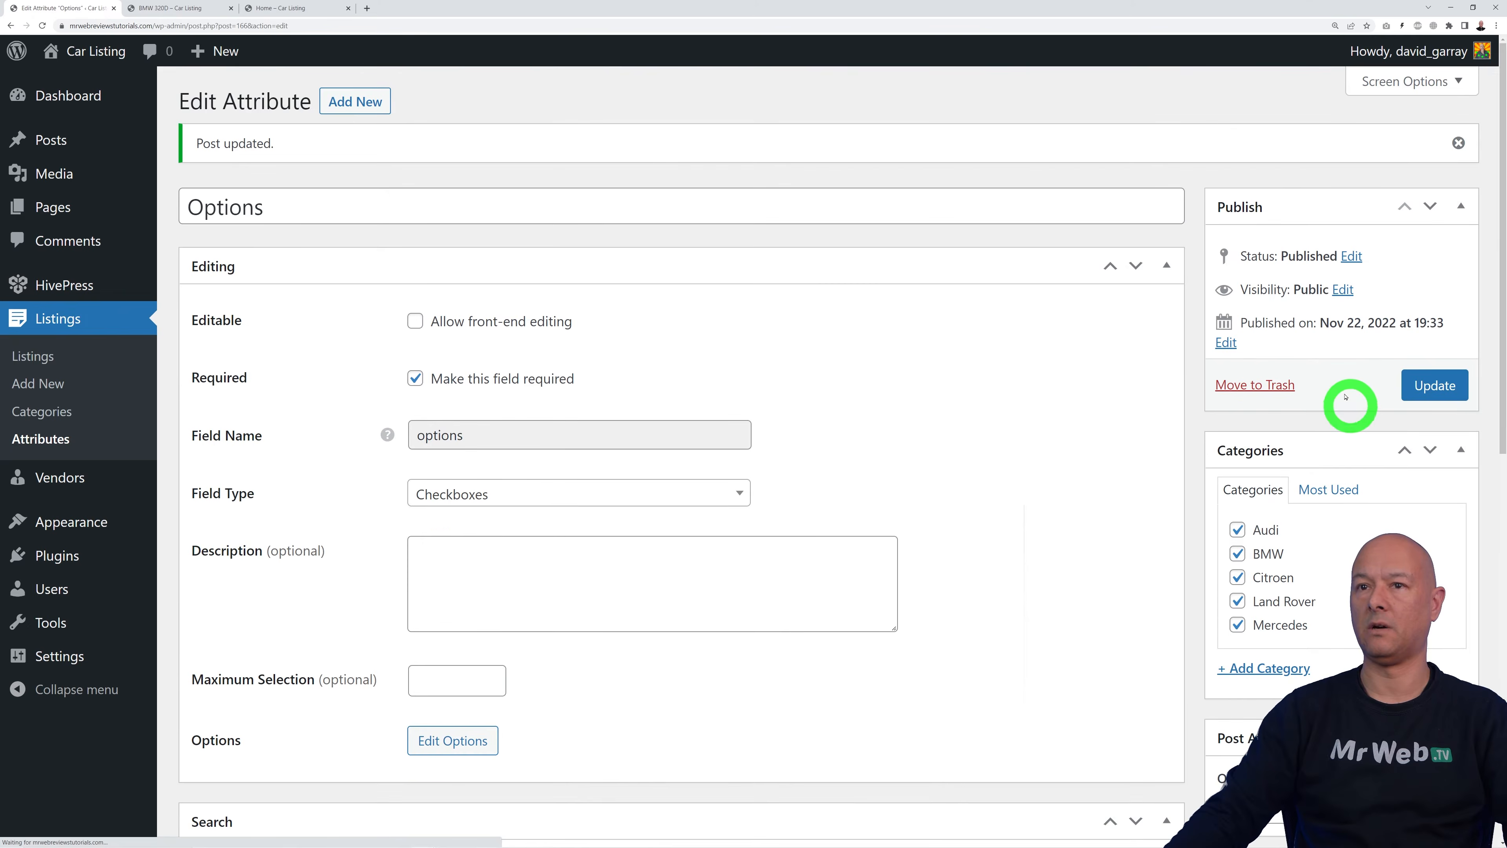
left_click(192, 9)
scroll(1050, 498, "down", 10)
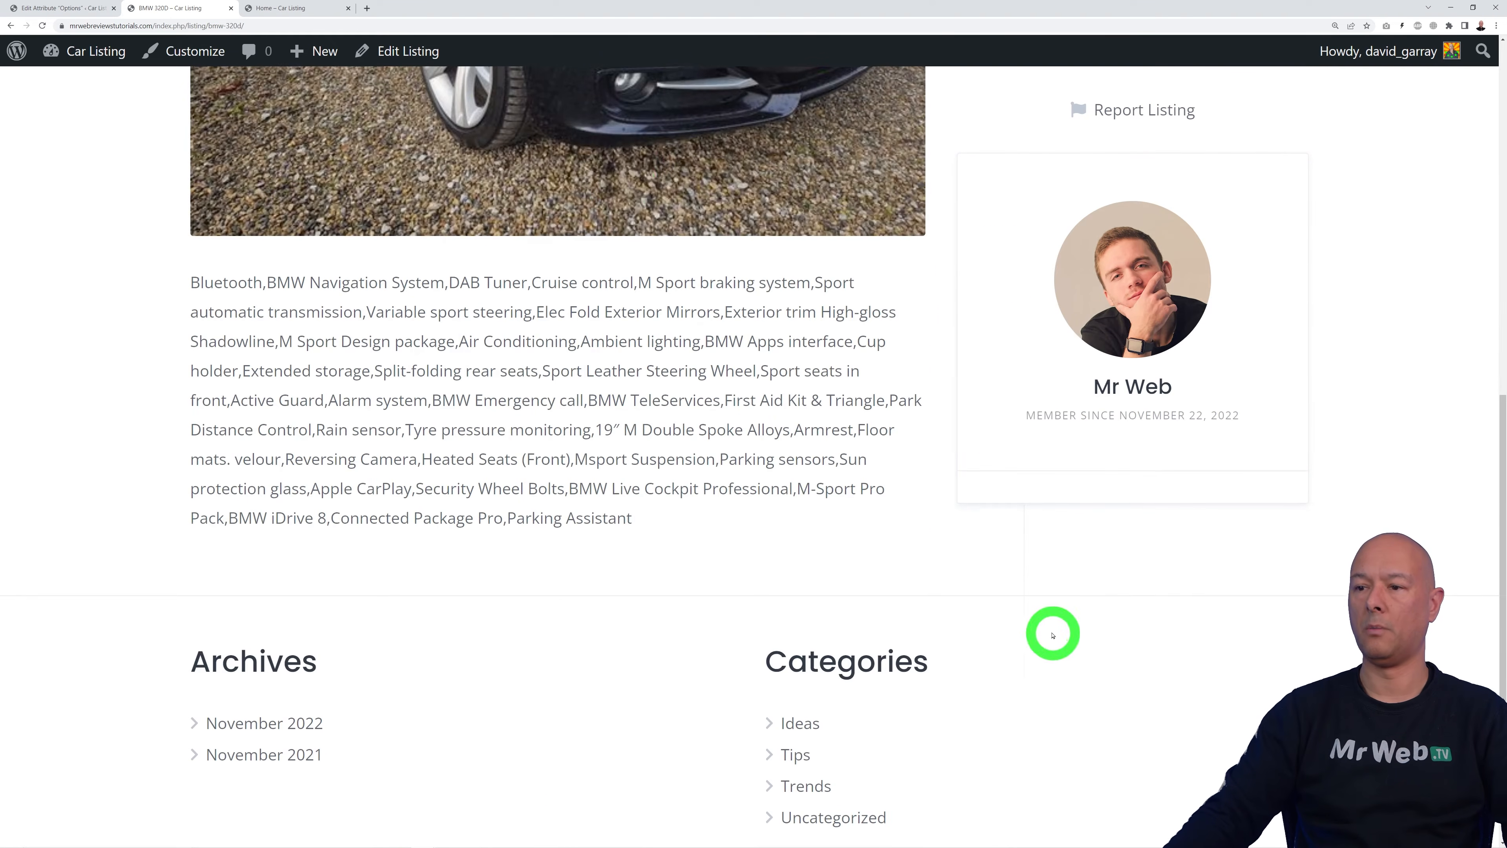
scroll(1053, 633, "up", 5)
left_click(42, 25)
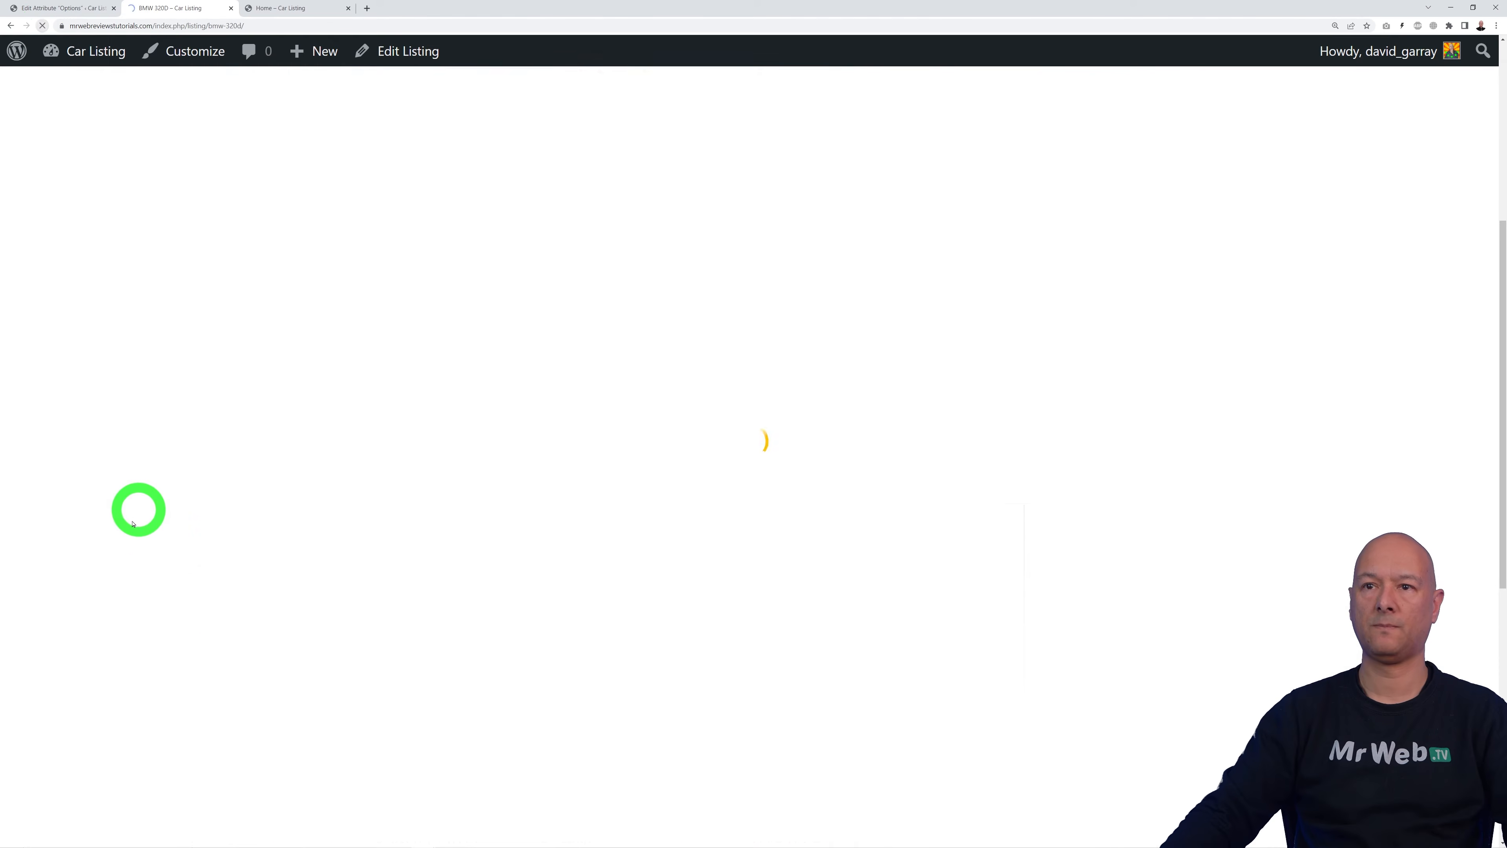
Step: Check the new 'Options Available:' line on the listing, then return to the attribute editor
scroll(119, 525, "down", 2)
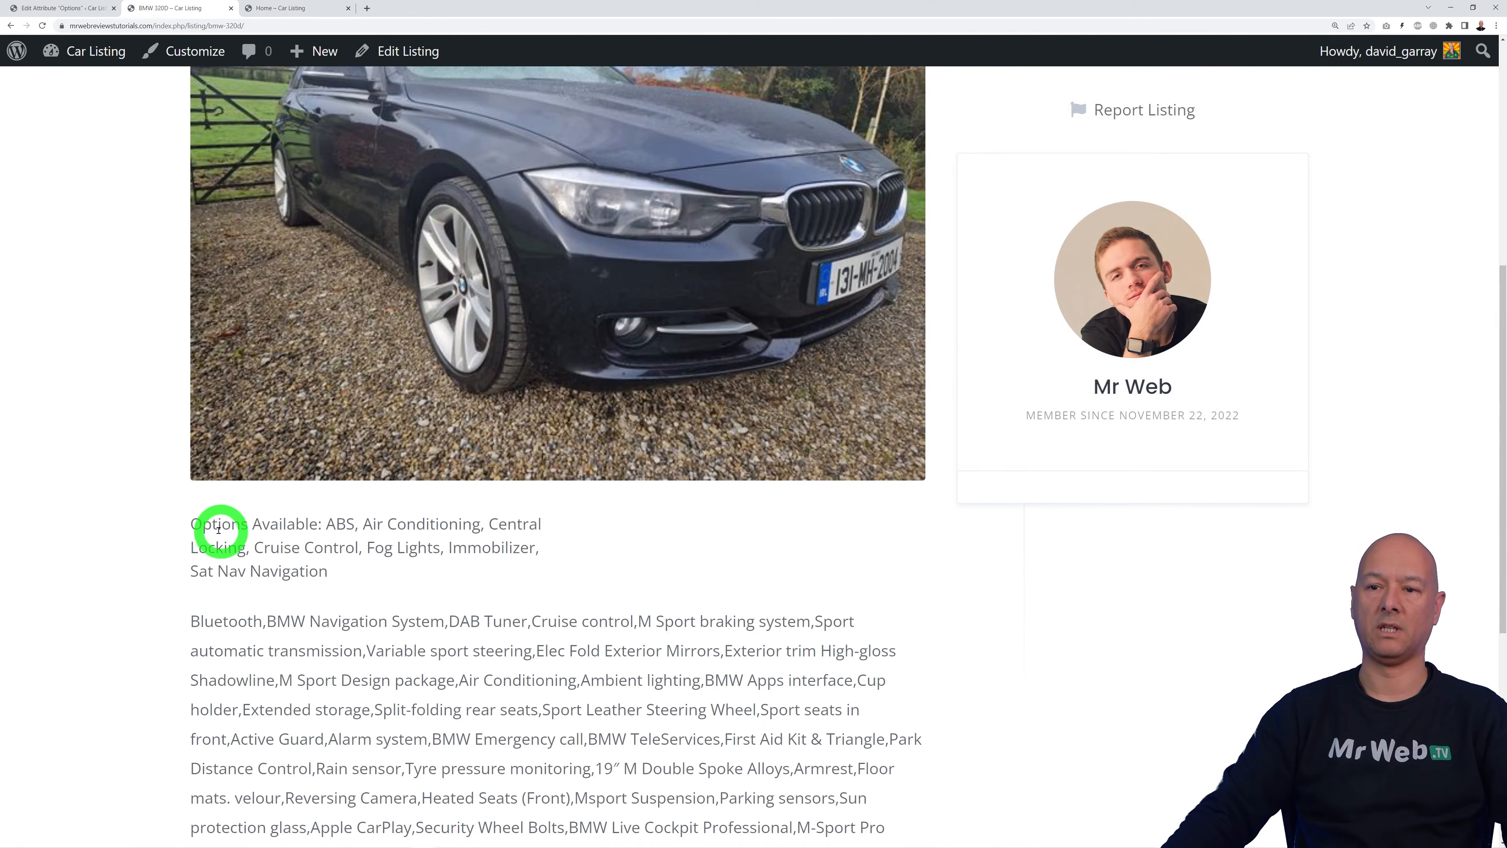
left_click_drag(194, 523, 320, 524)
left_click(562, 583)
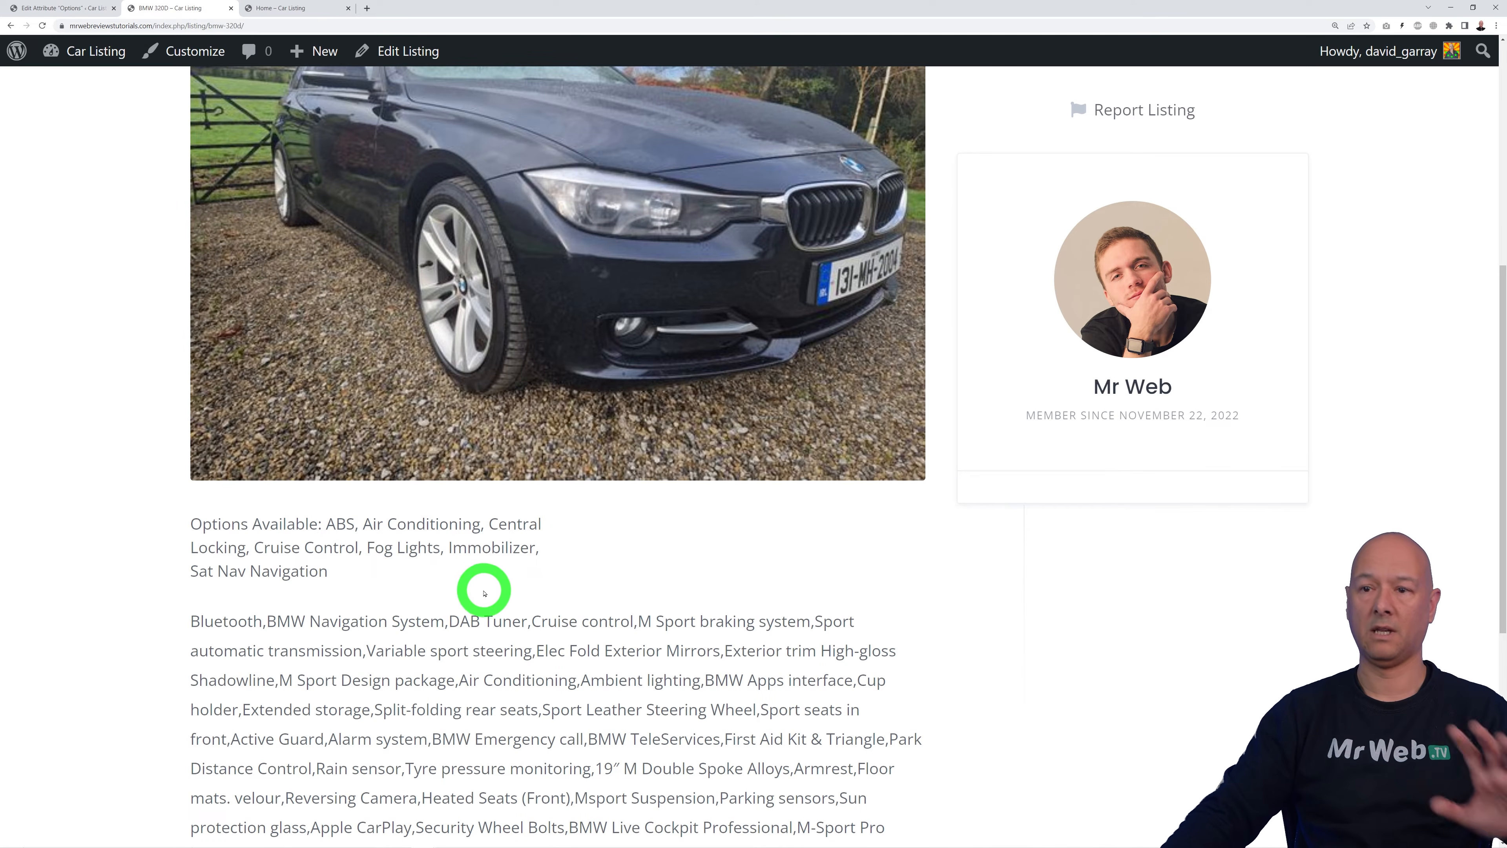
left_click(61, 9)
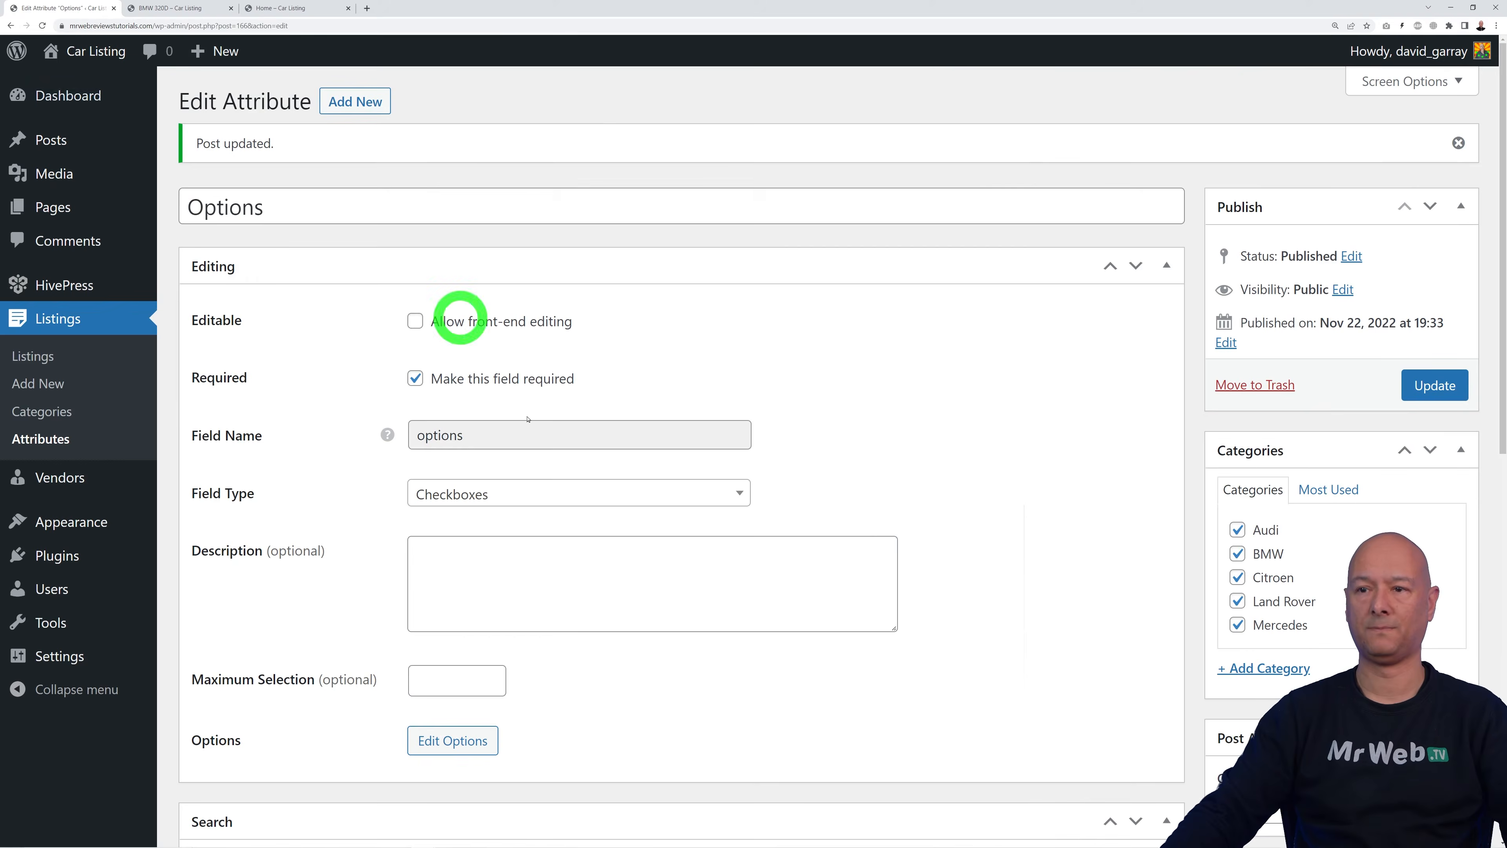
Step: Show the Mileage attribute in Page (secondary) with a Mileage-labelled format
left_click(38, 443)
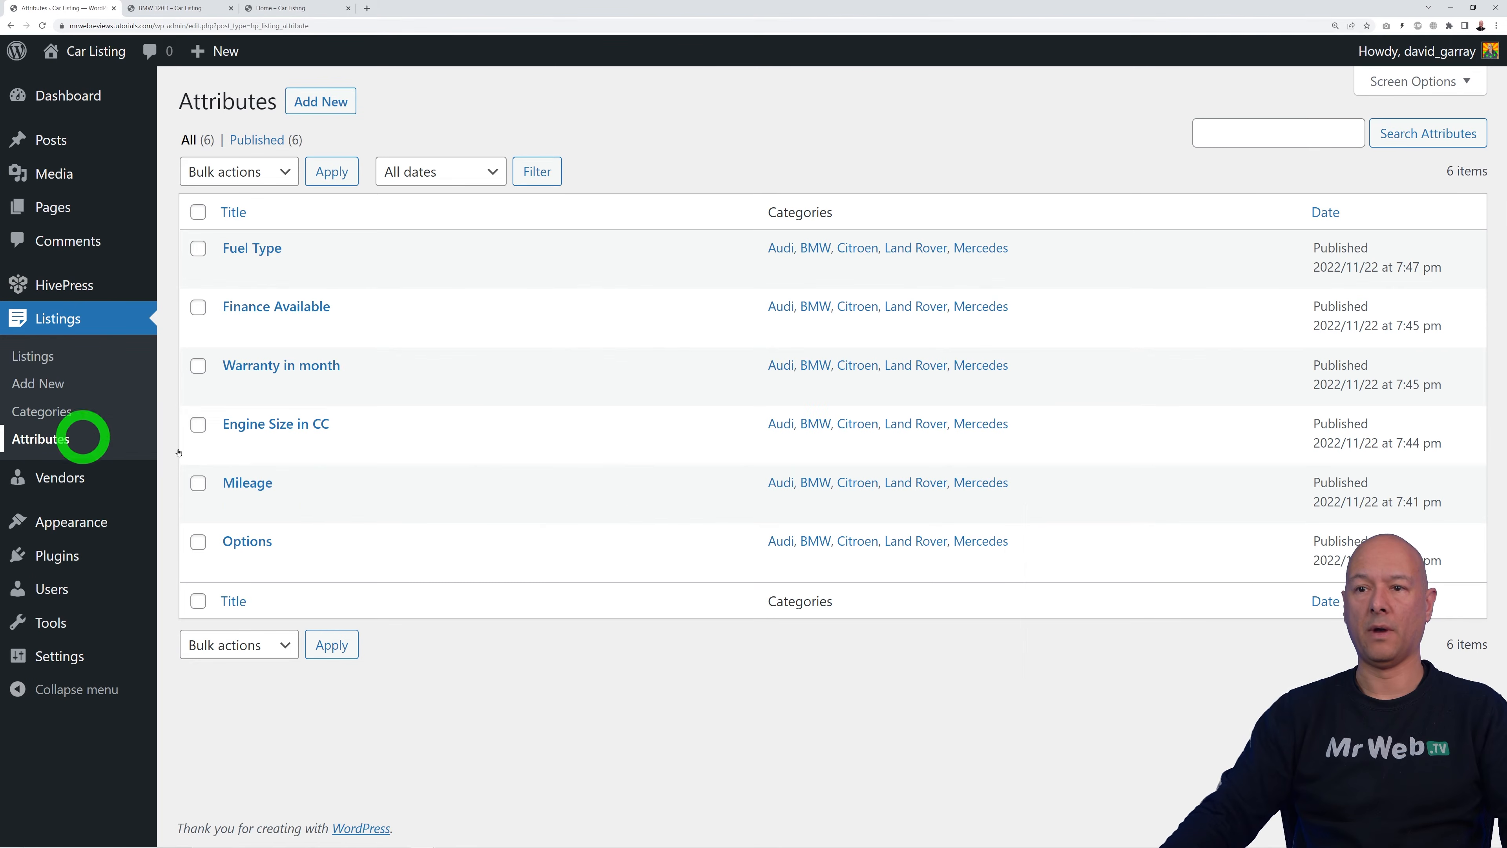
left_click(252, 479)
scroll(950, 428, "down", 15)
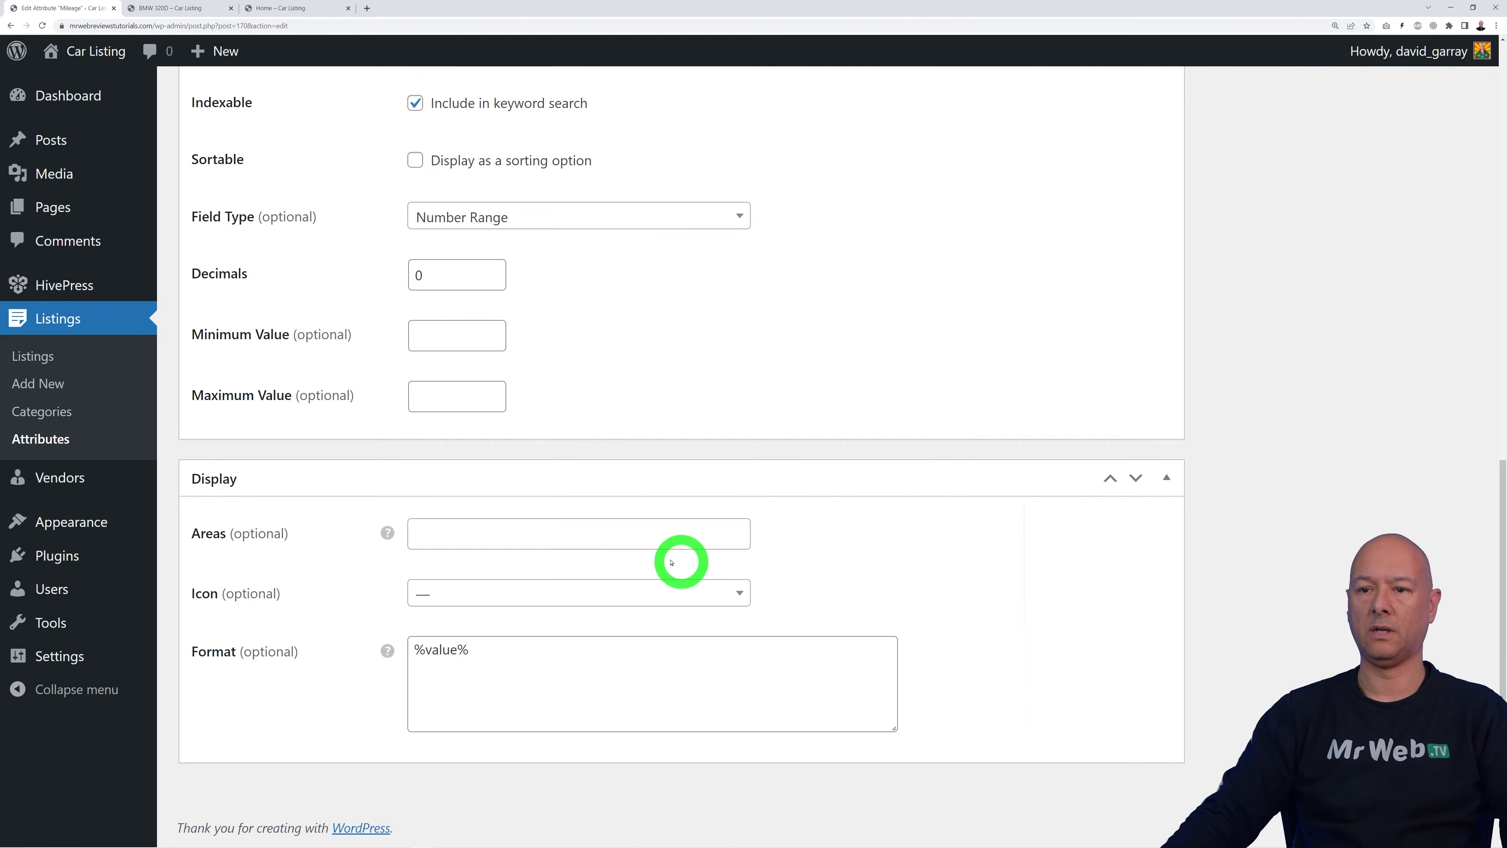
left_click(646, 537)
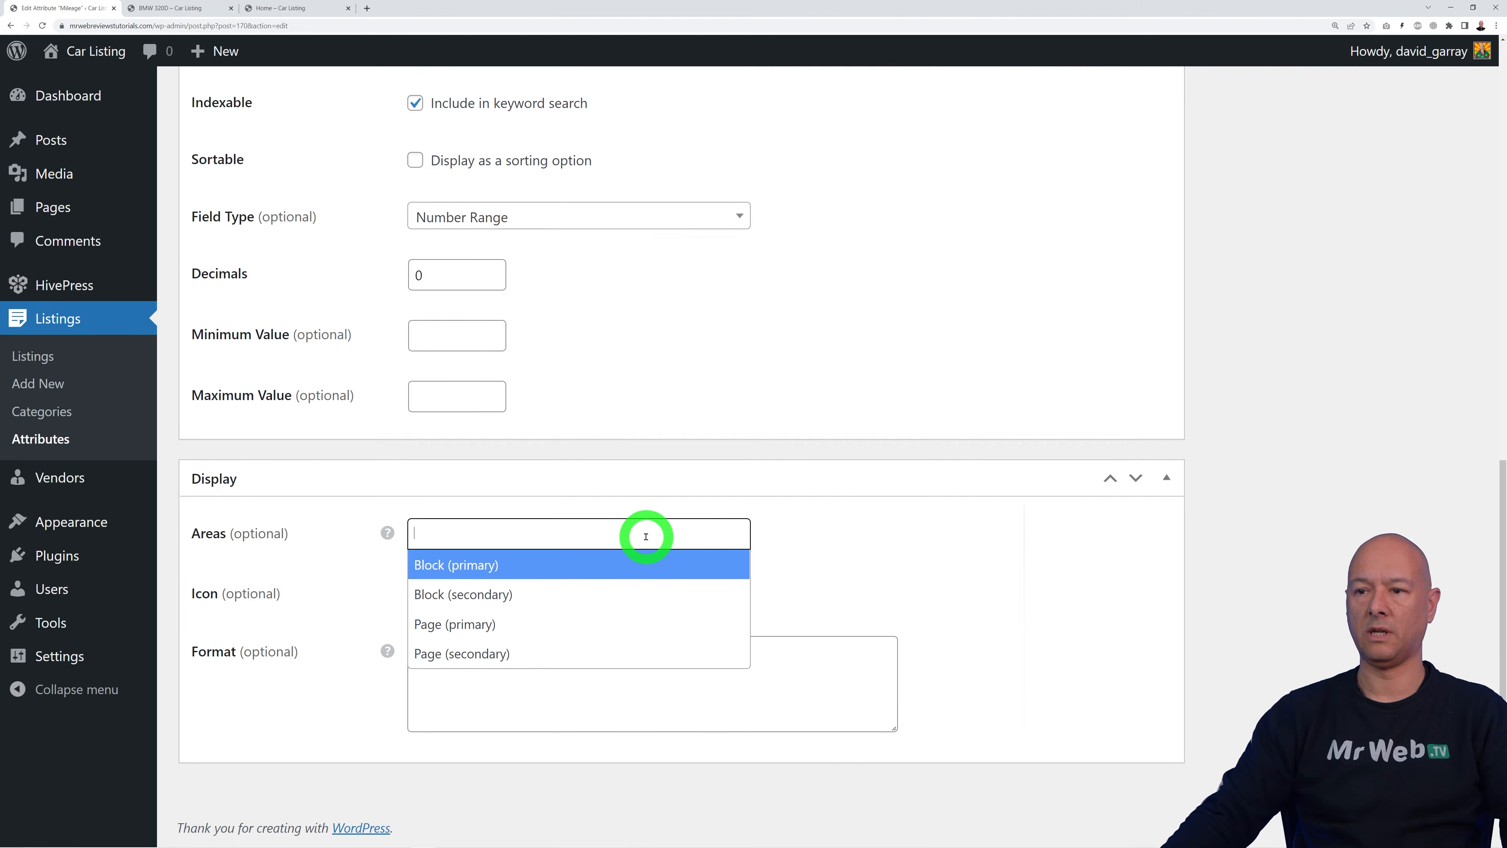
left_click(529, 653)
left_click(417, 652)
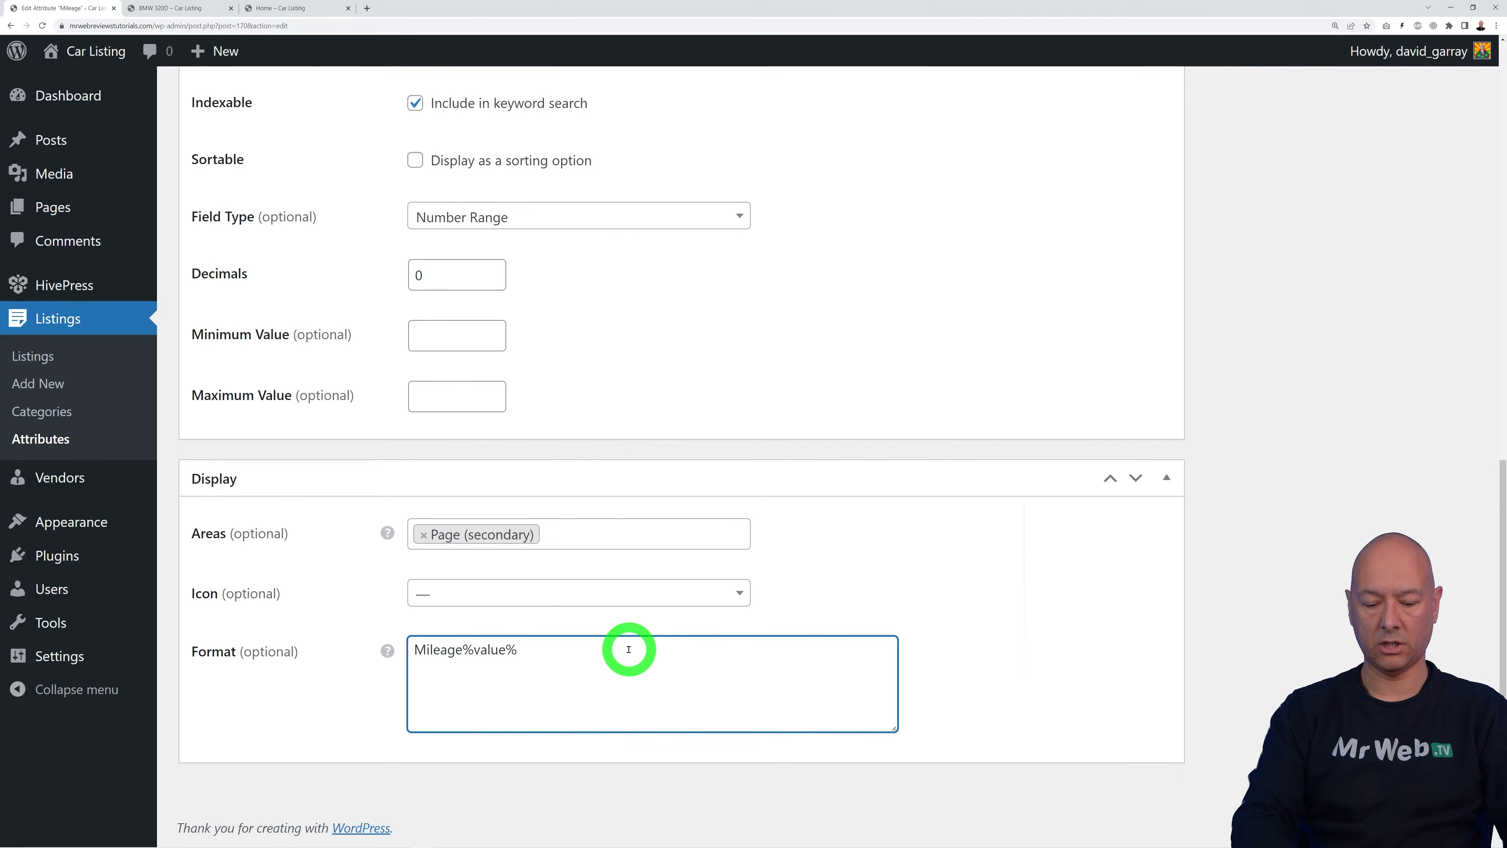
Step: Save the Mileage attribute and go back to the BMW 320D listing
scroll(1114, 630, "up", 8)
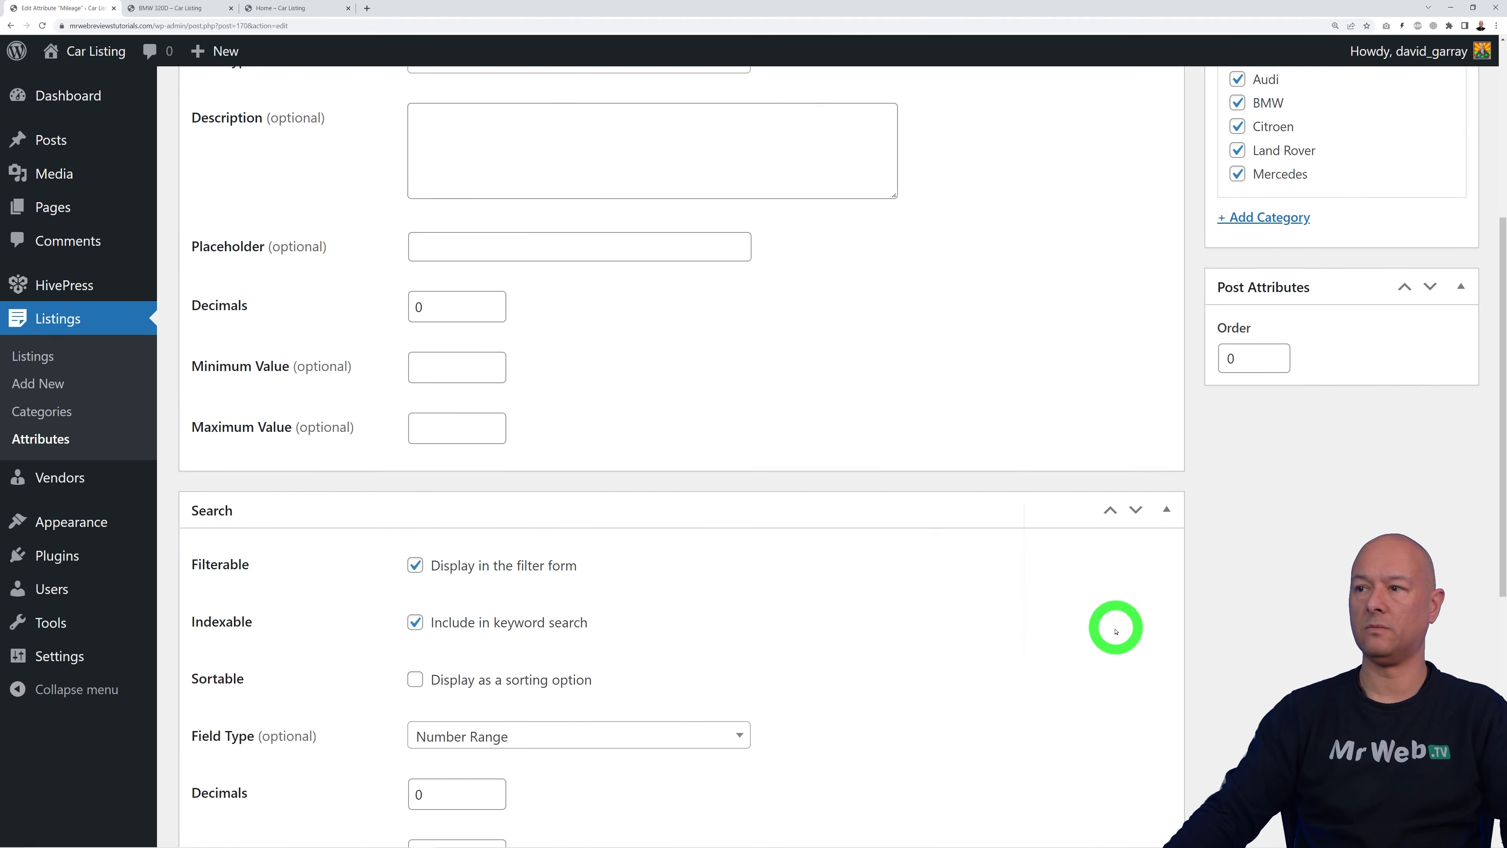
scroll(1305, 303, "up", 5)
left_click(1430, 301)
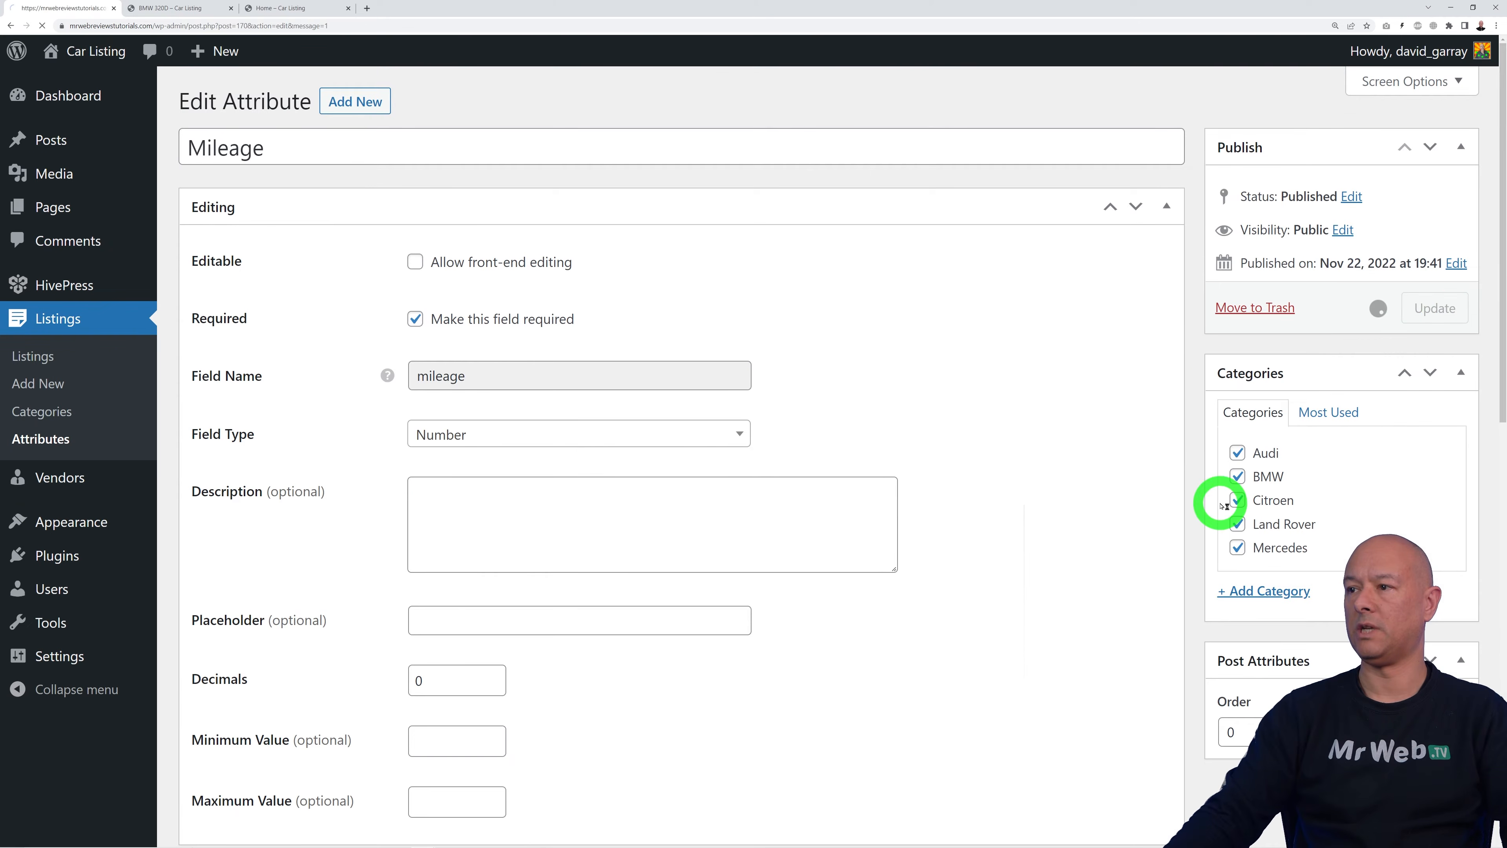
left_click(40, 439)
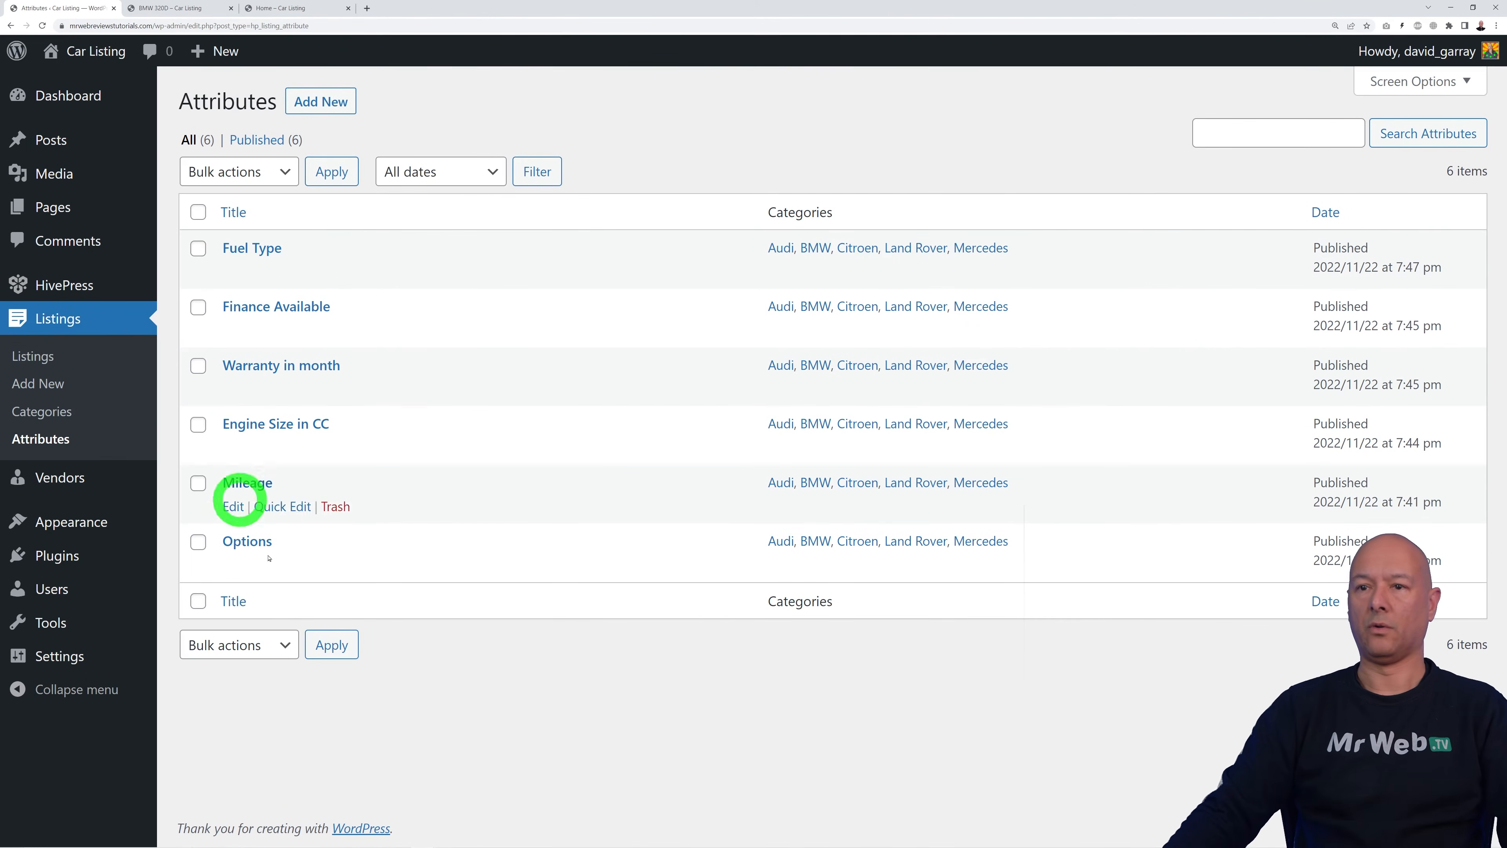
left_click(196, 8)
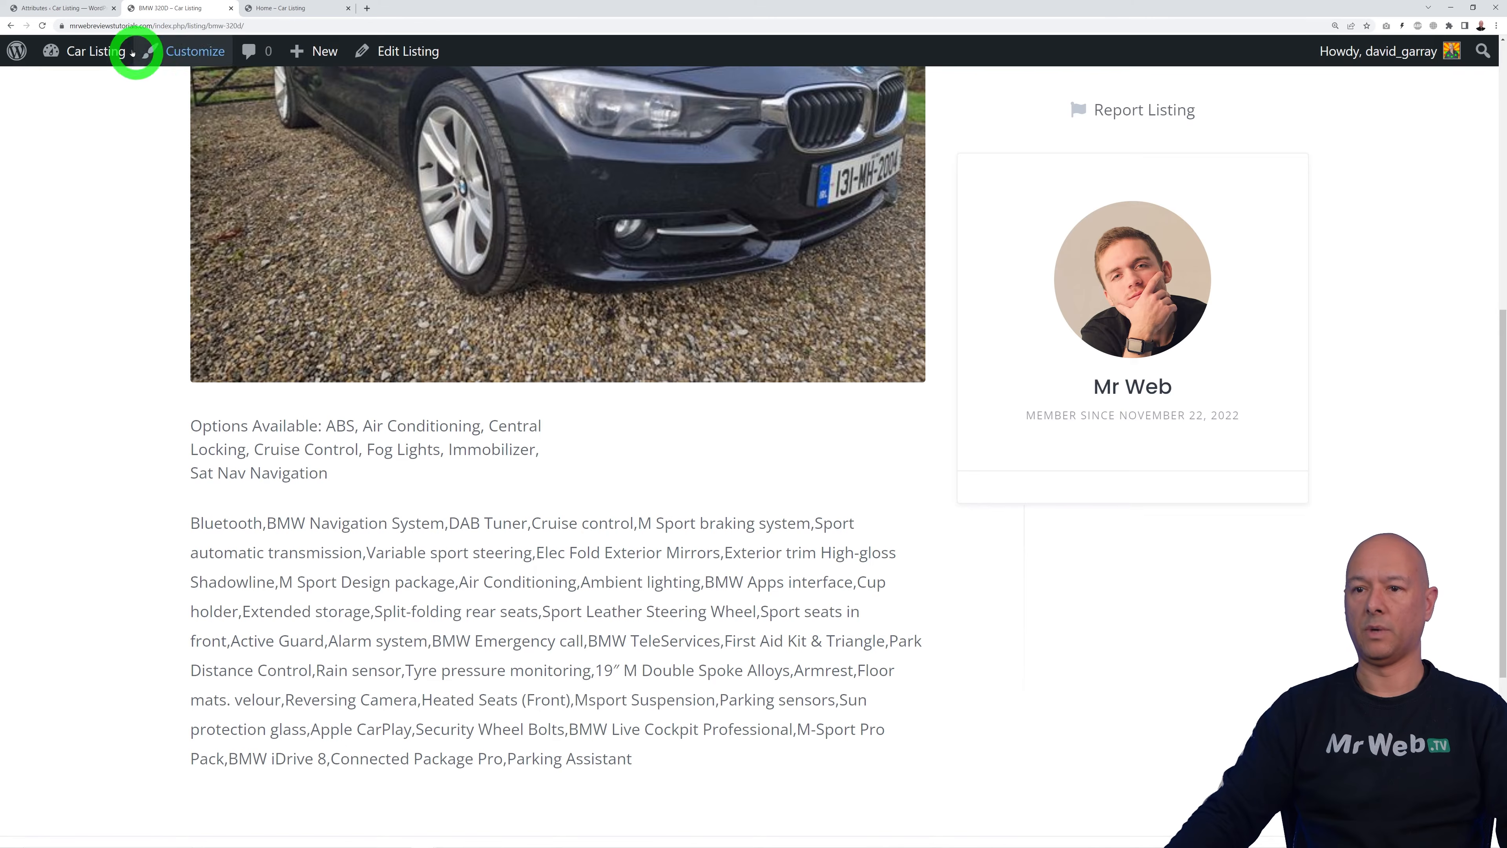
Step: Reload the BMW 320D listing, verify 'Mileage: 50,000' and the other attribute rows, and return to Attributes
left_click(47, 28)
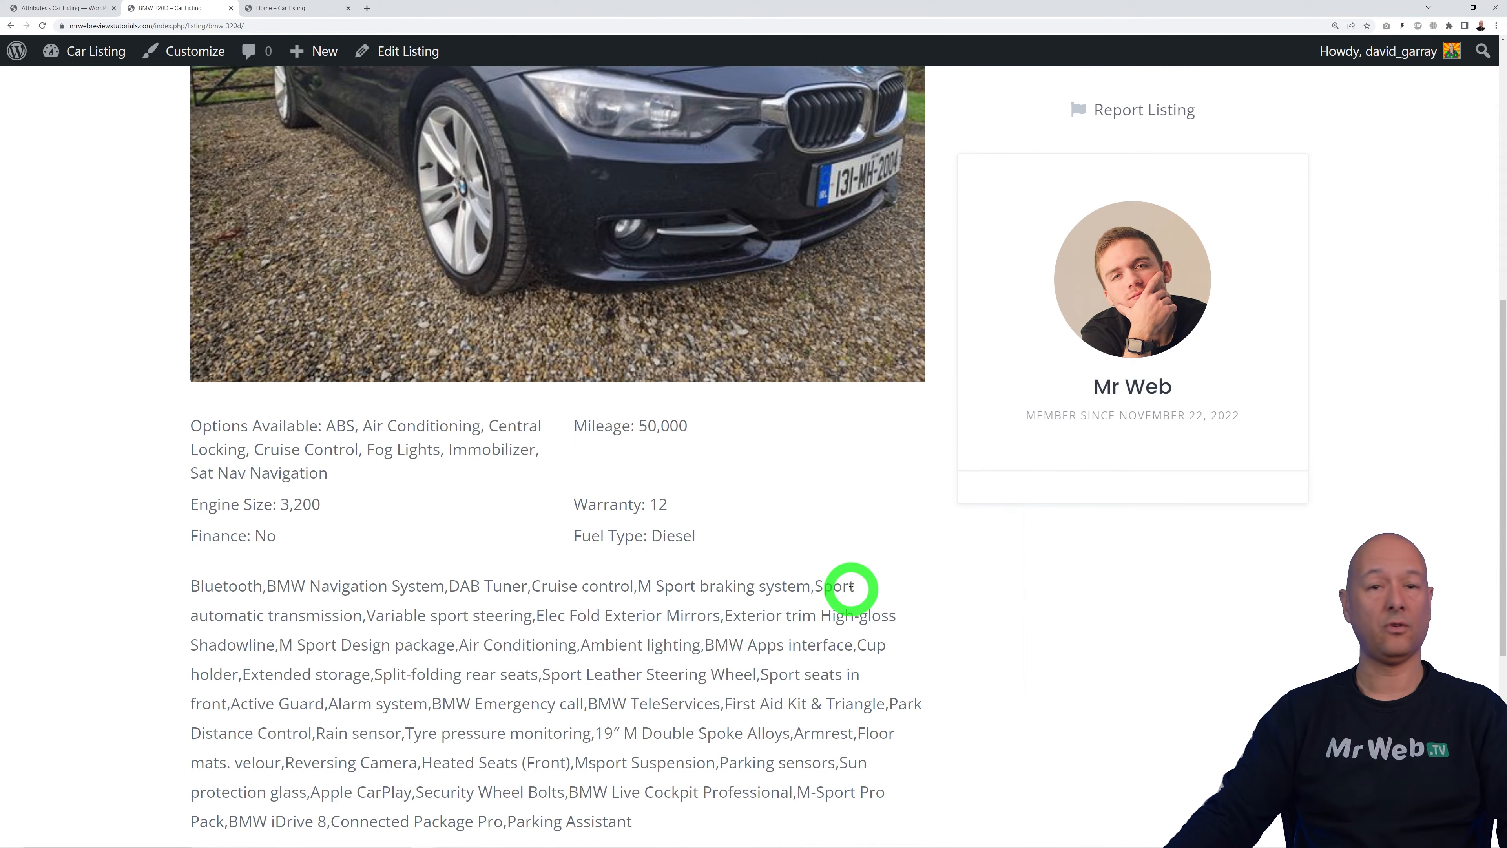
scroll(895, 596, "up", 10)
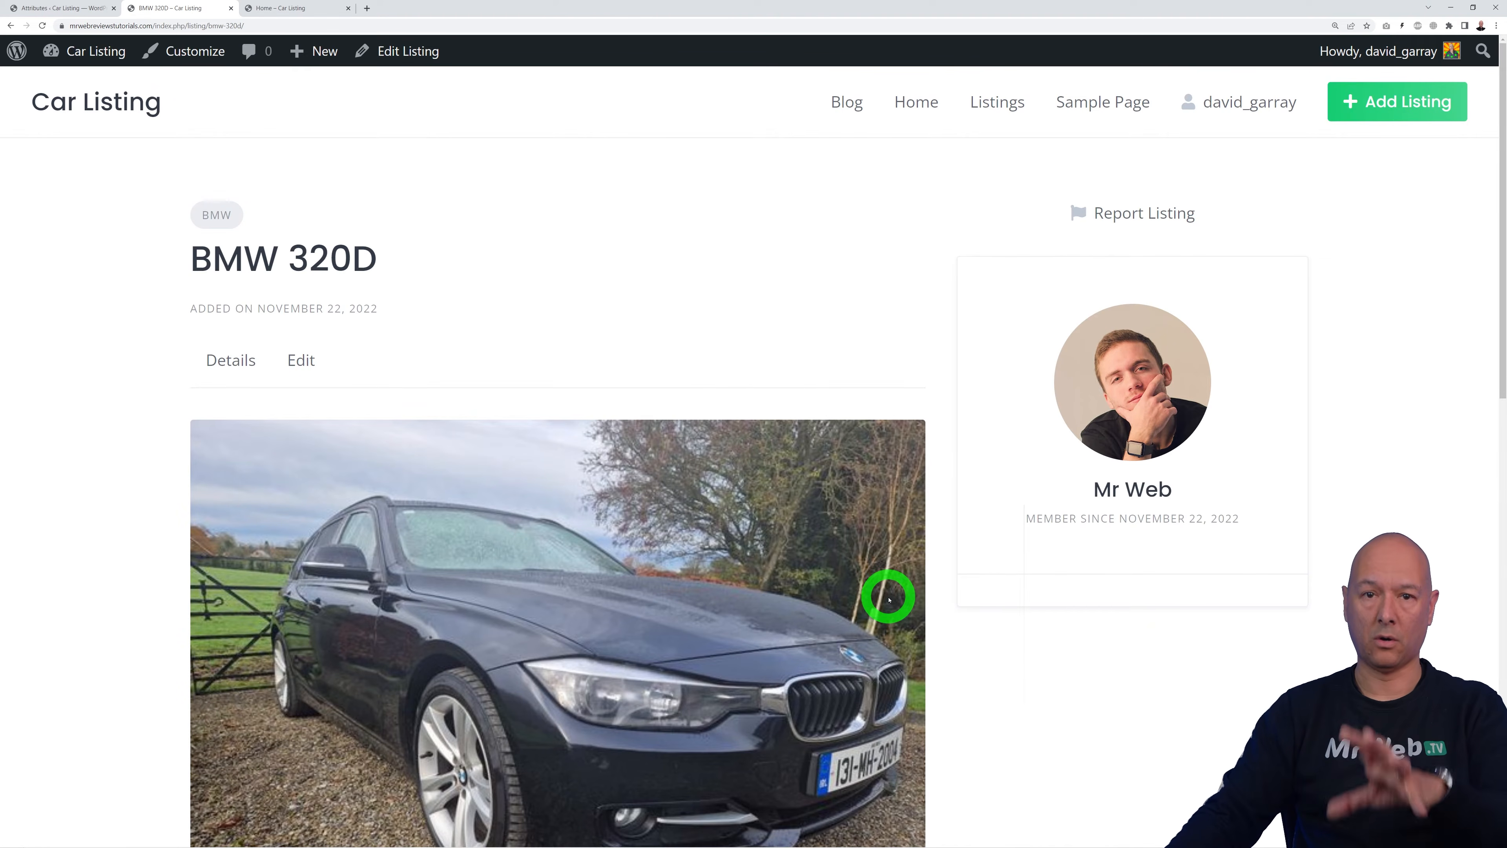
scroll(892, 588, "down", 8)
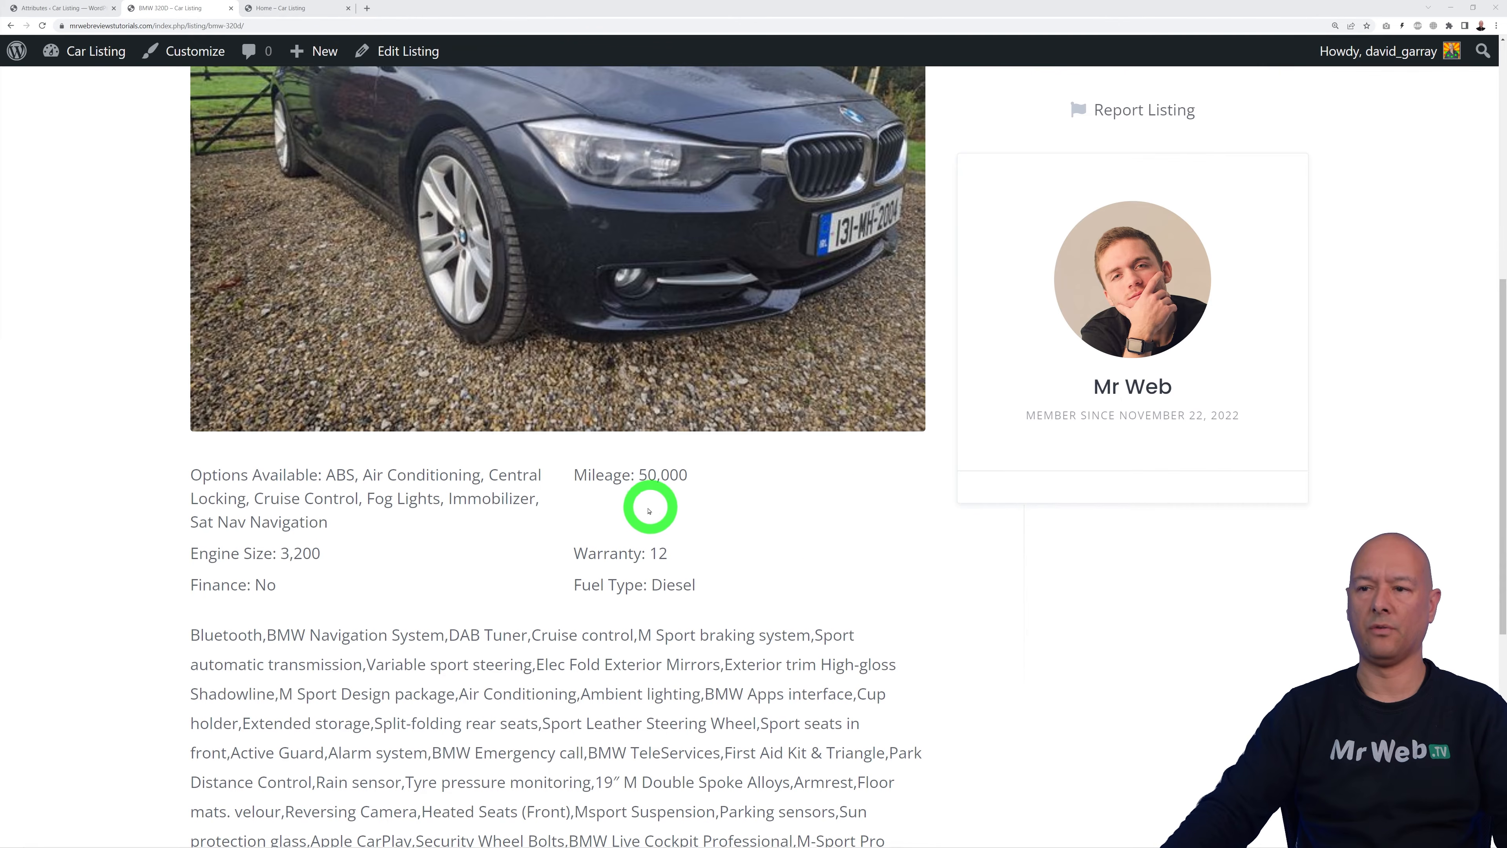
left_click_drag(581, 478, 631, 479)
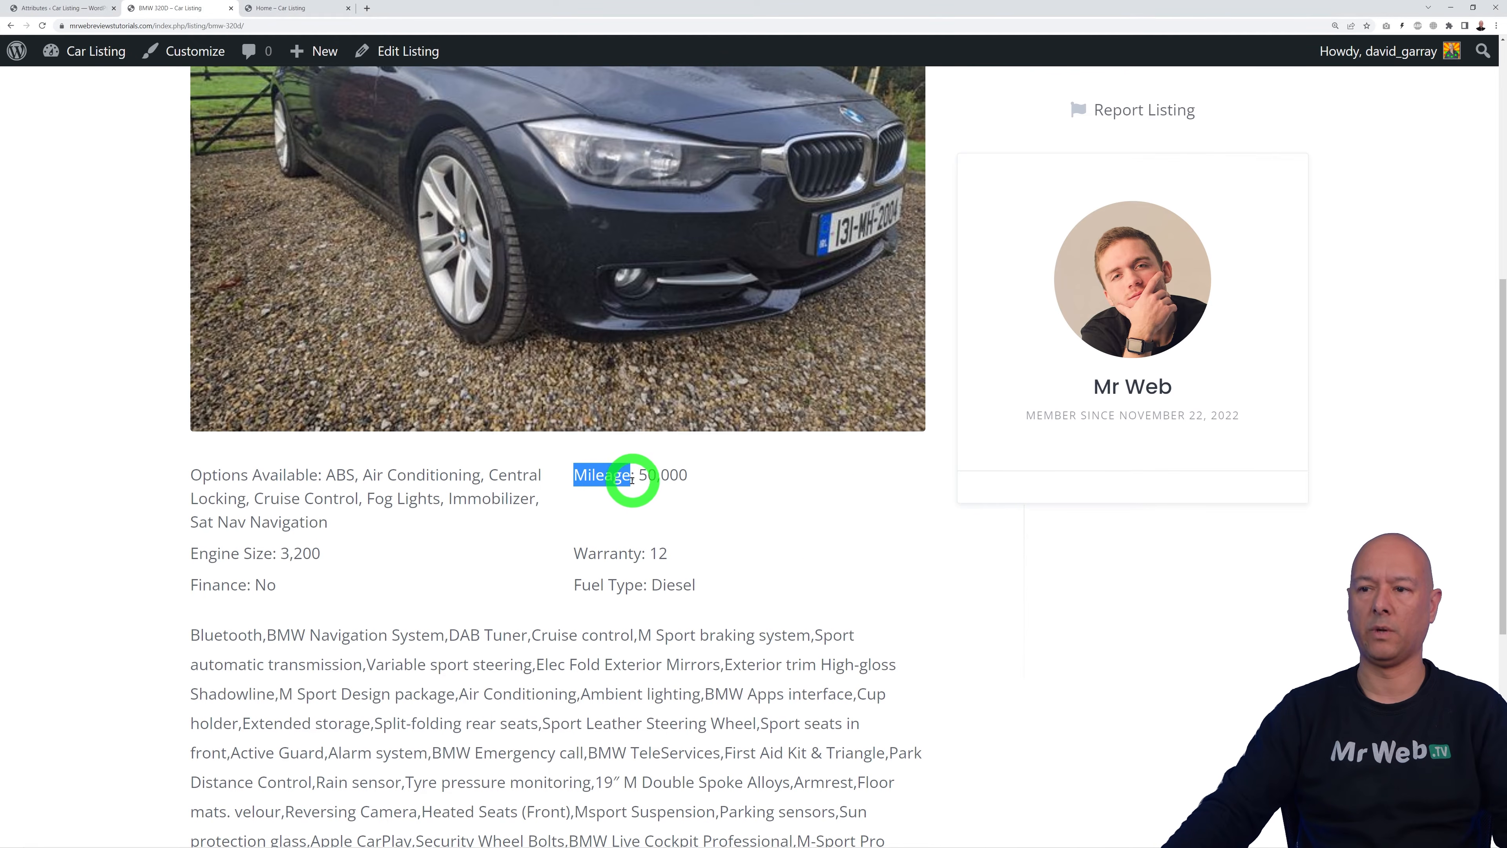
left_click(667, 513)
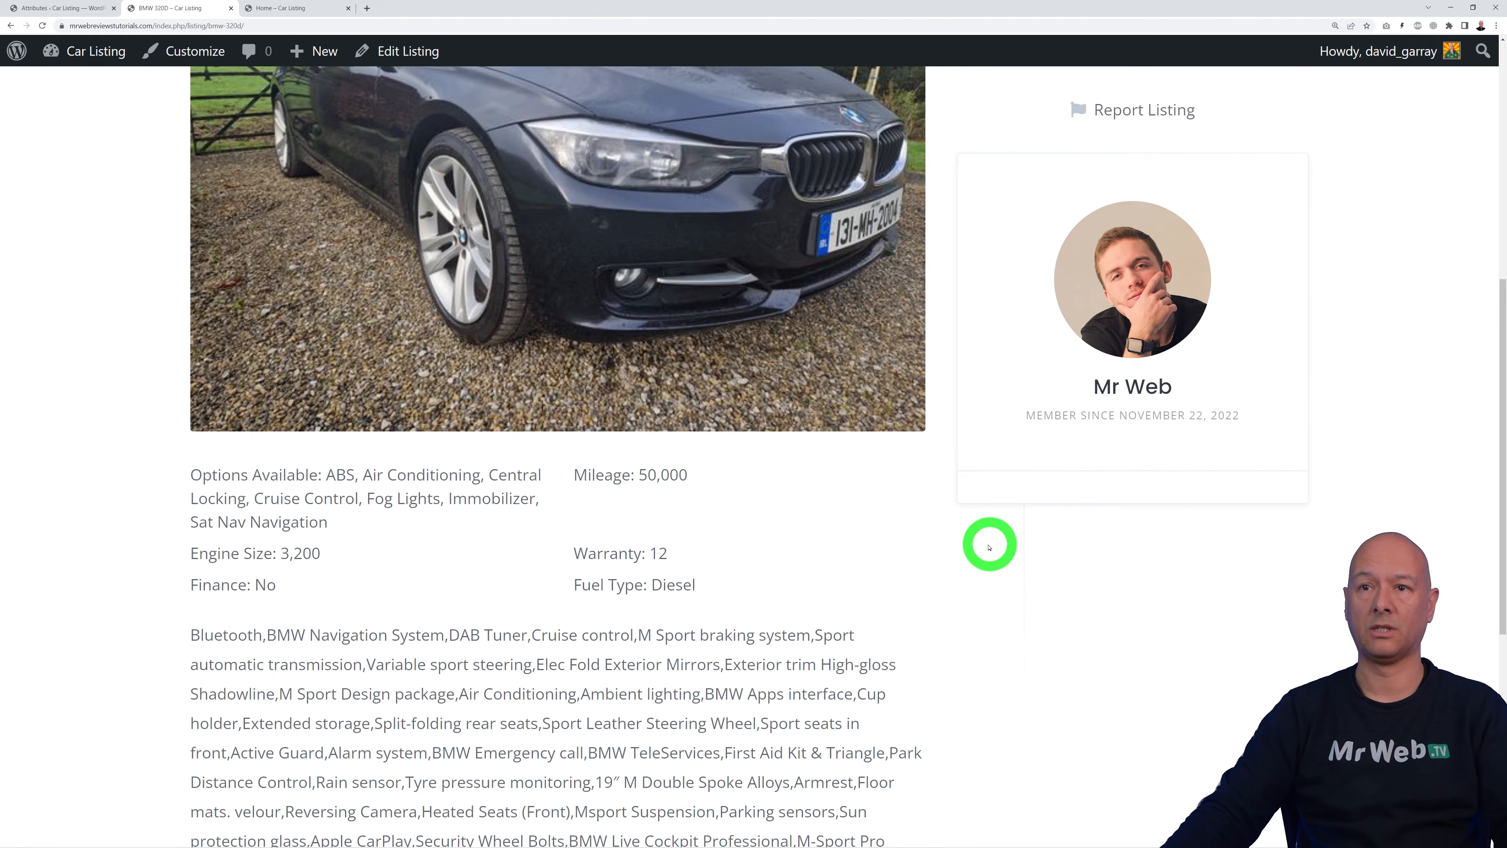
left_click(68, 8)
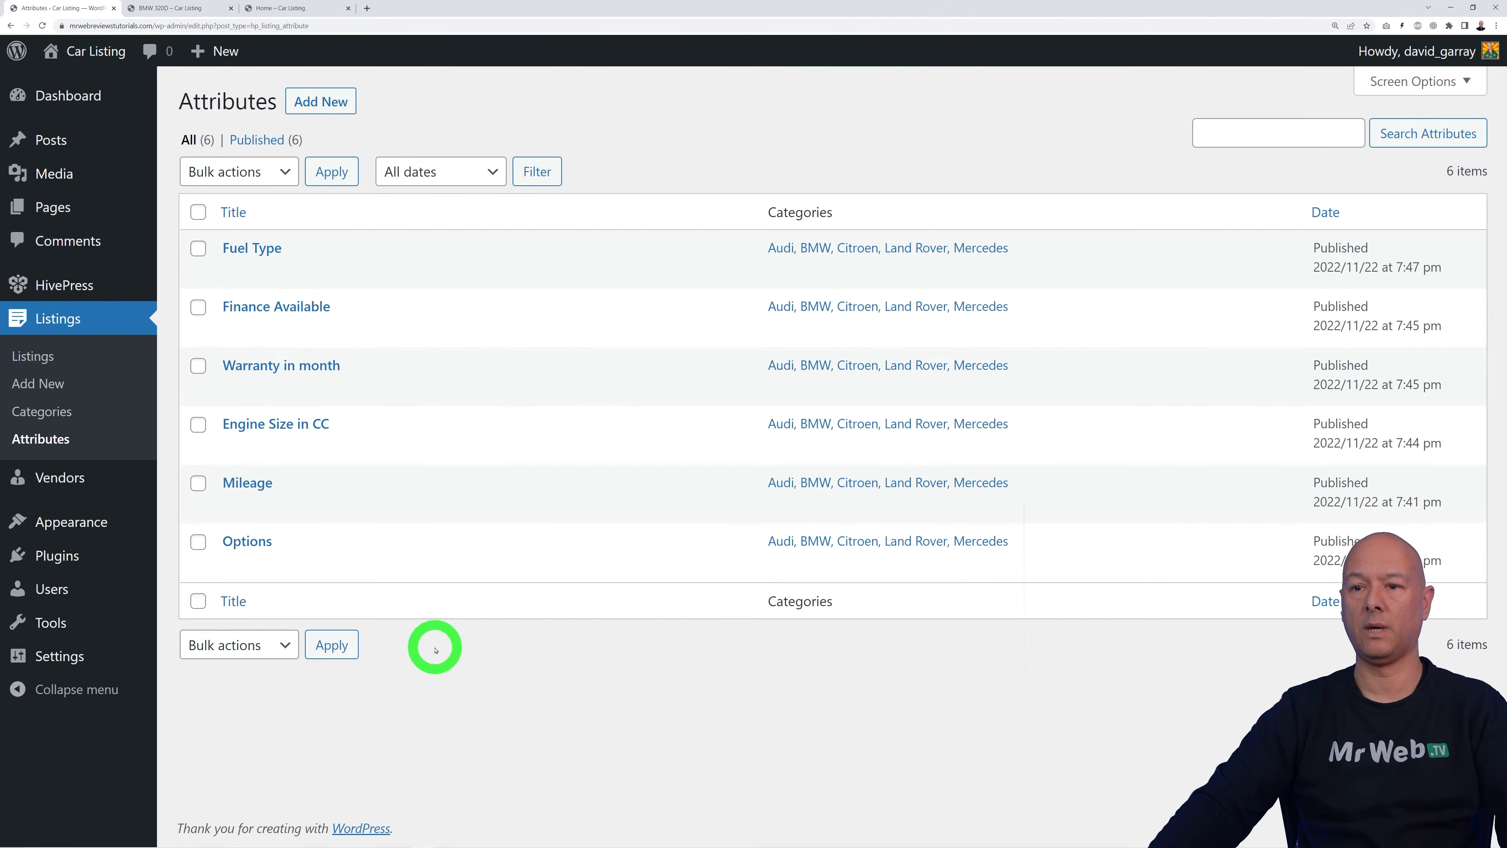
Step: Wrap the Options format label in <b><u> tags, update, and reload the BMW 320D listing
left_click(255, 540)
scroll(1032, 505, "down", 10)
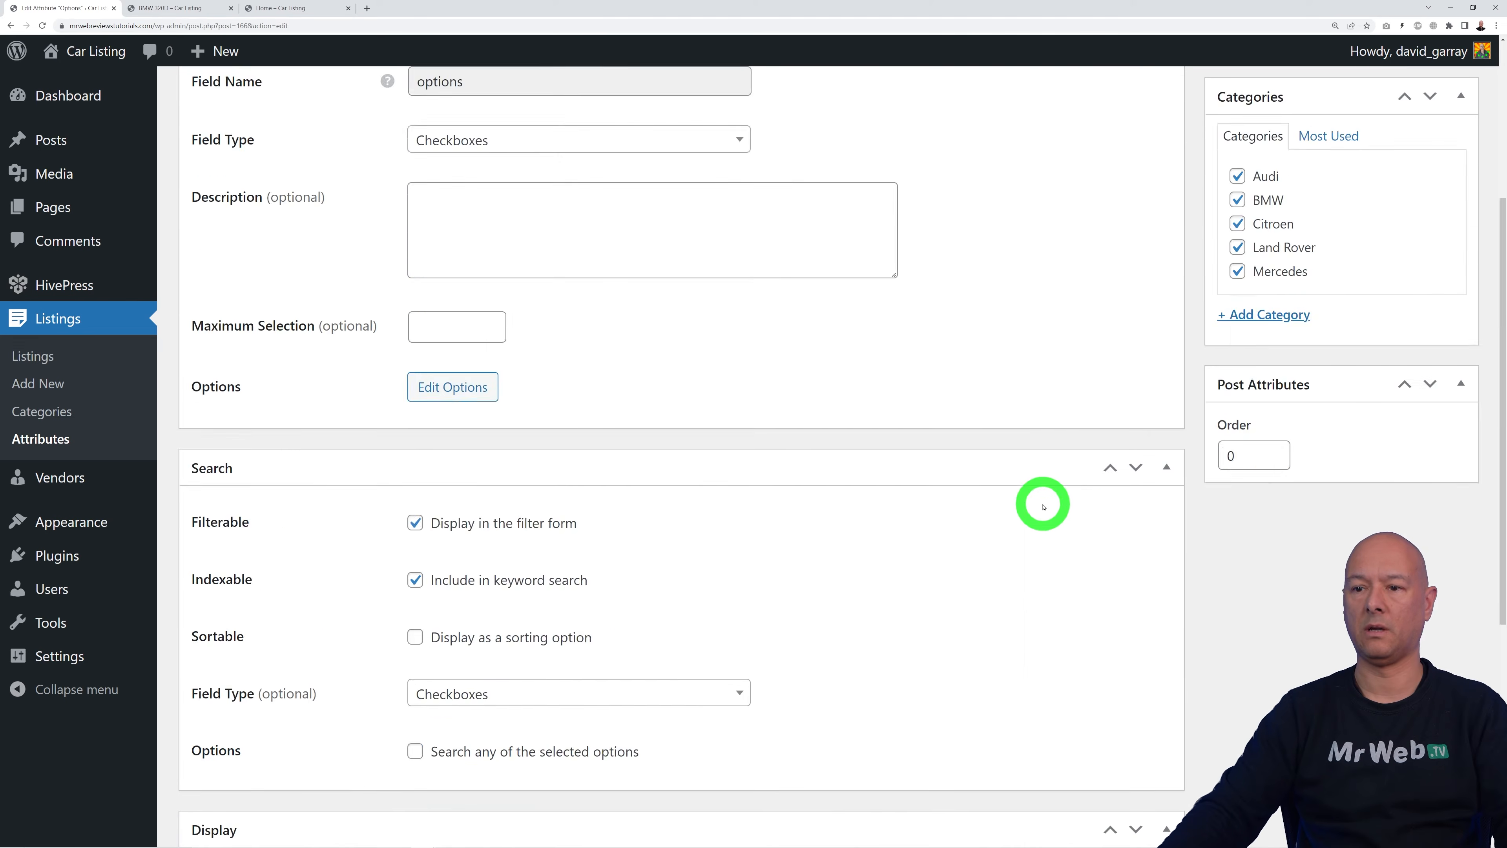
left_click(422, 652)
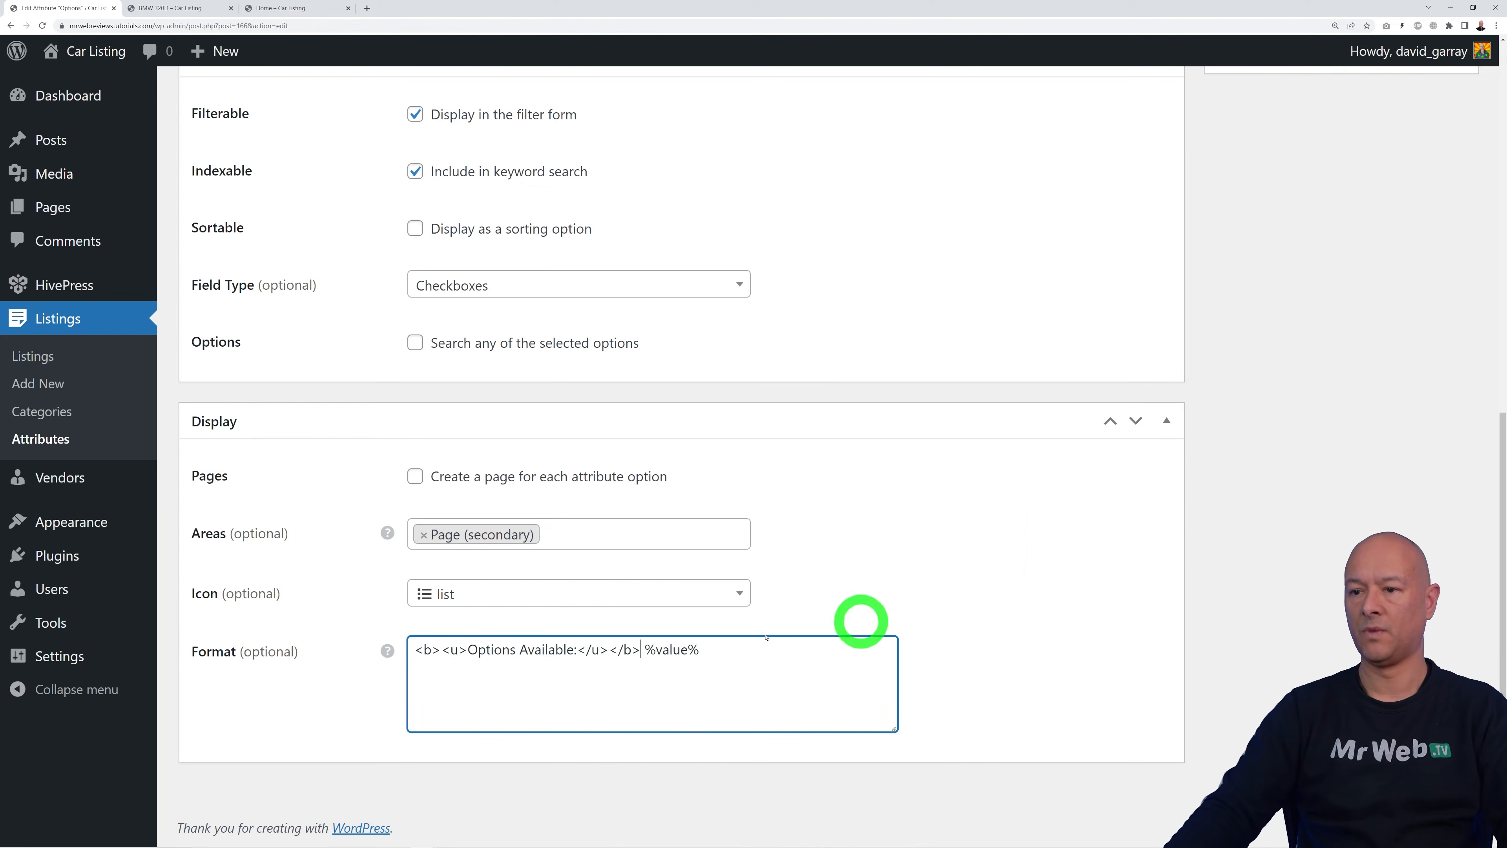
scroll(1068, 632, "up", 10)
left_click(1434, 326)
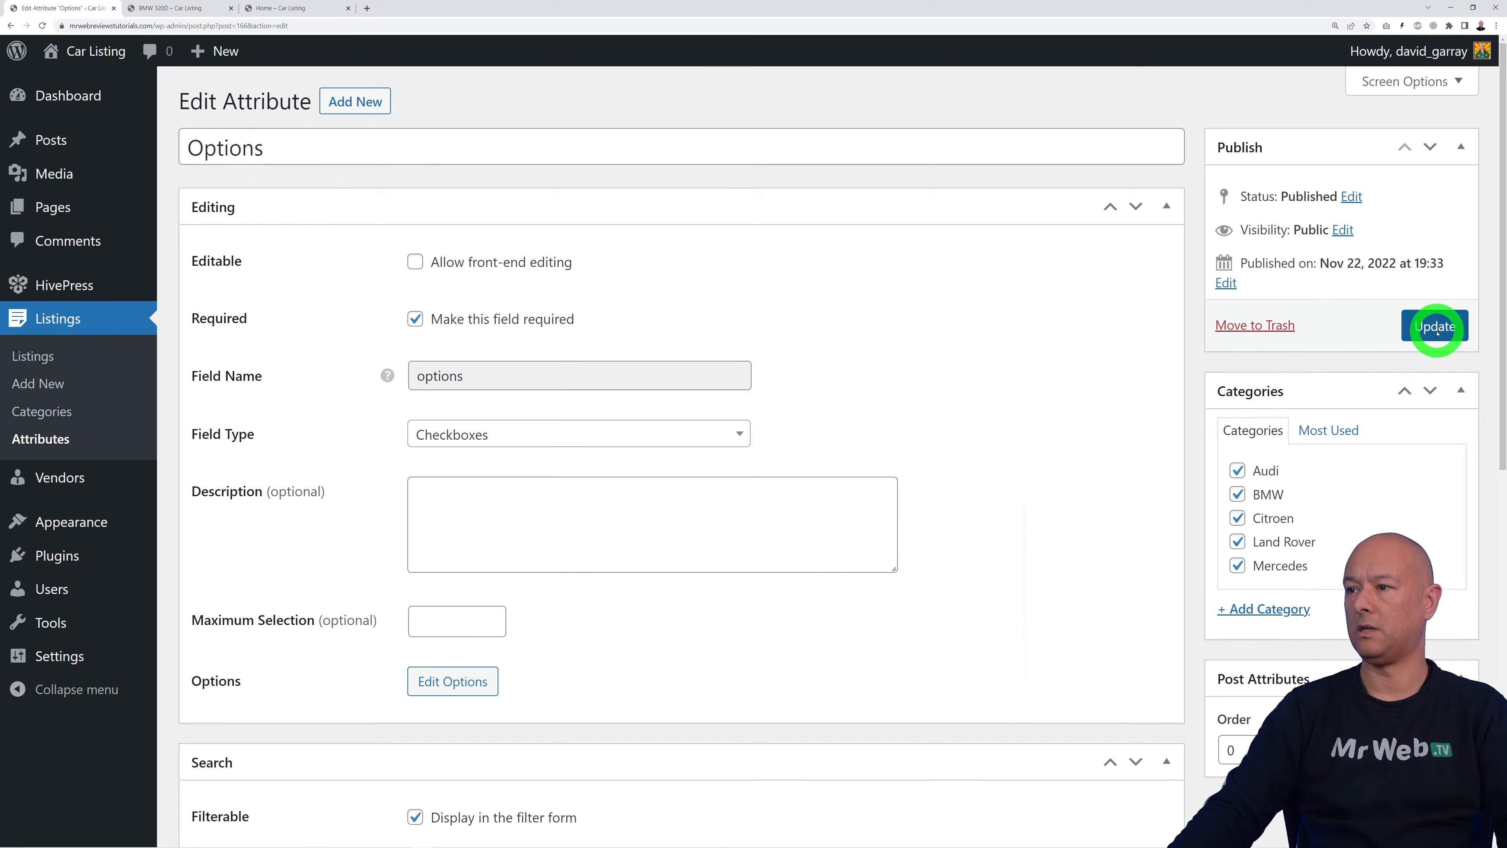
left_click(181, 8)
left_click(42, 25)
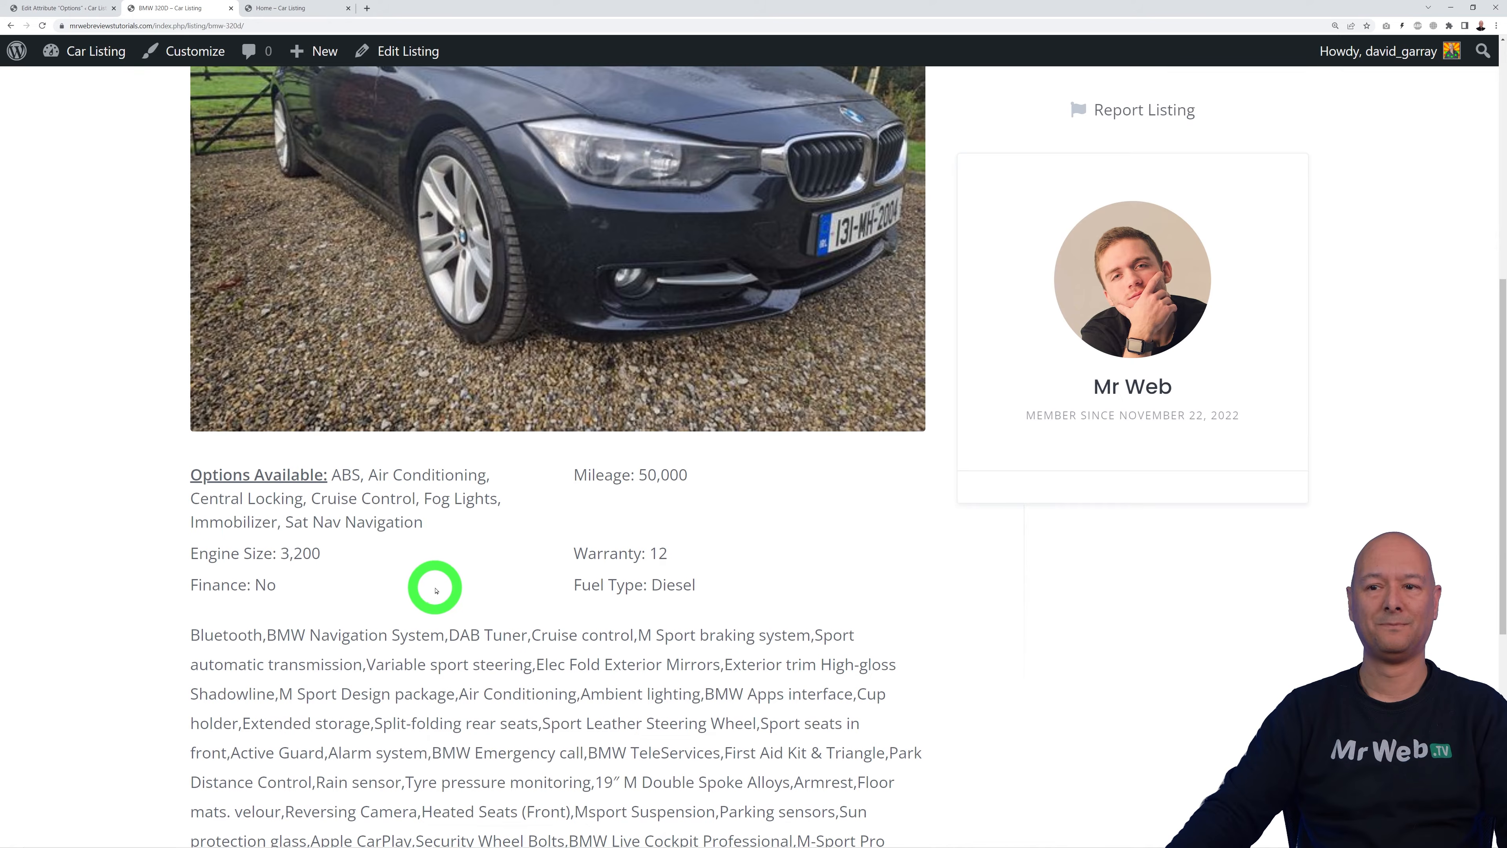
Step: Wrap the Options %value% in a 12px font-size span and update the attribute
left_click_drag(333, 475, 441, 525)
left_click(509, 565)
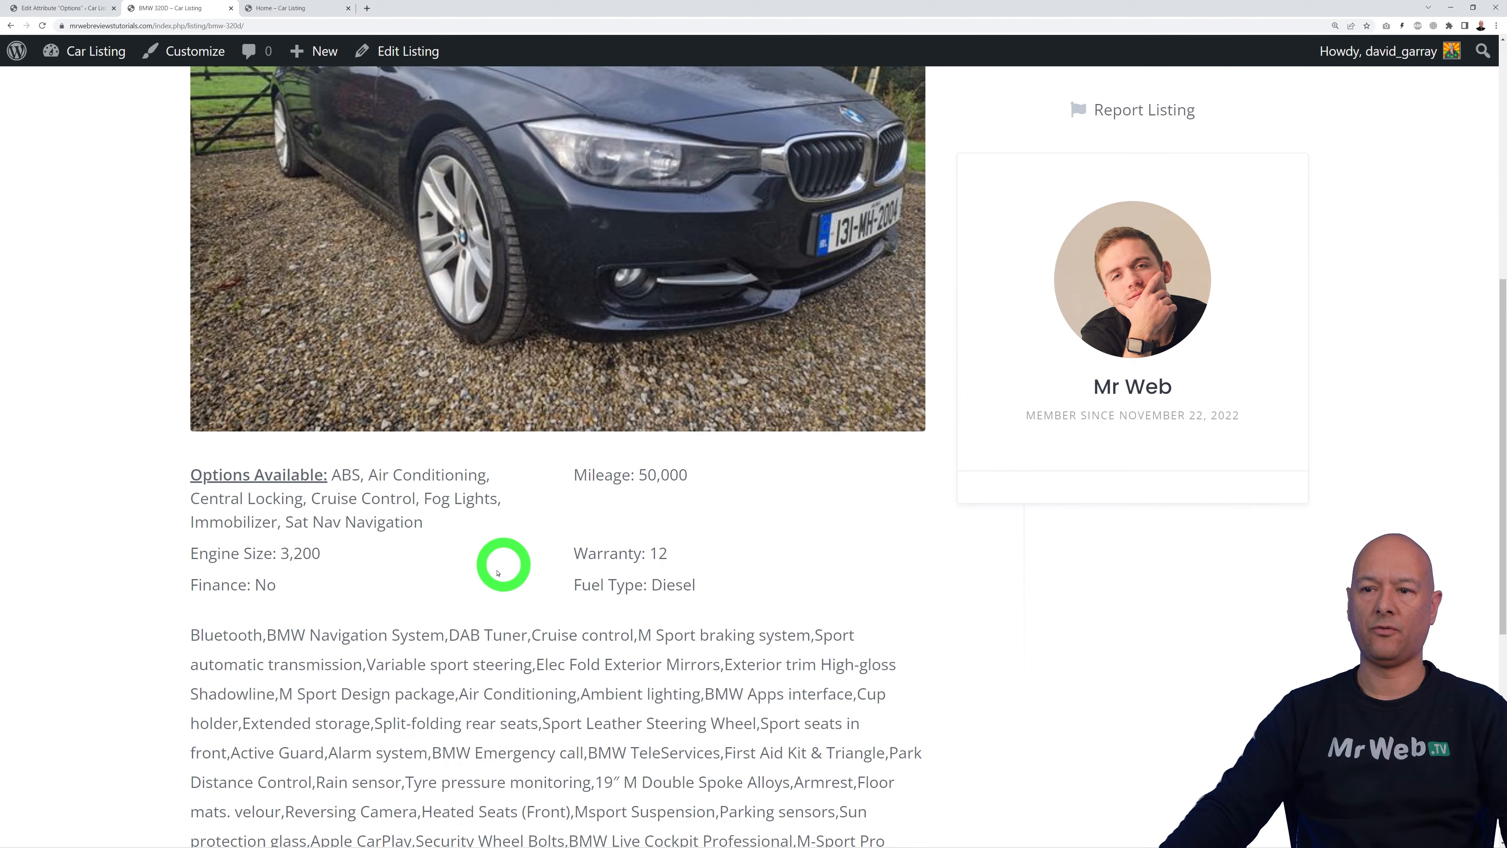
left_click(59, 8)
scroll(988, 613, "down", 5)
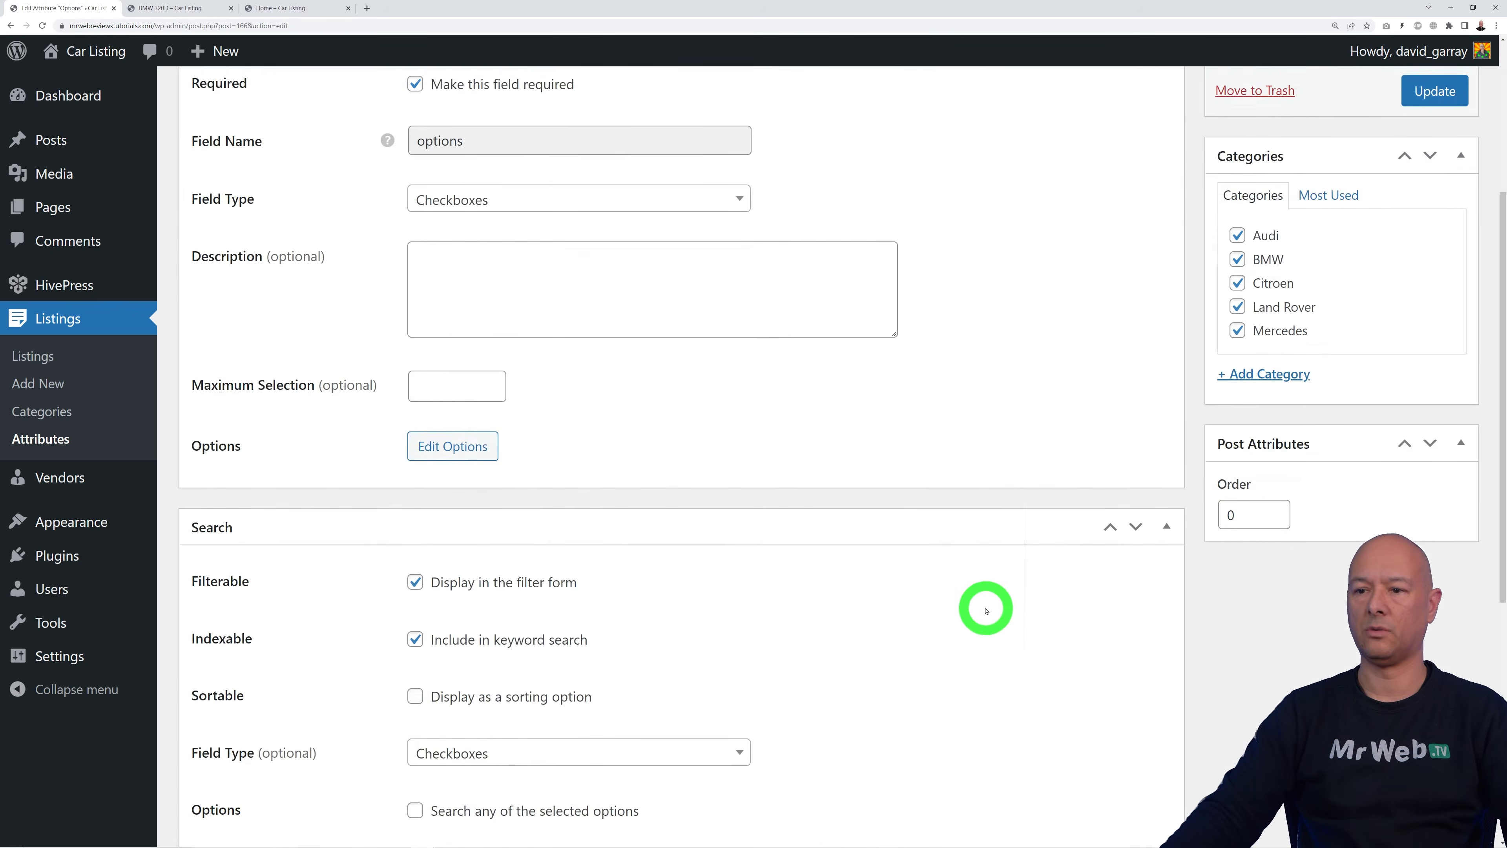
scroll(987, 613, "down", 8)
left_click(647, 650)
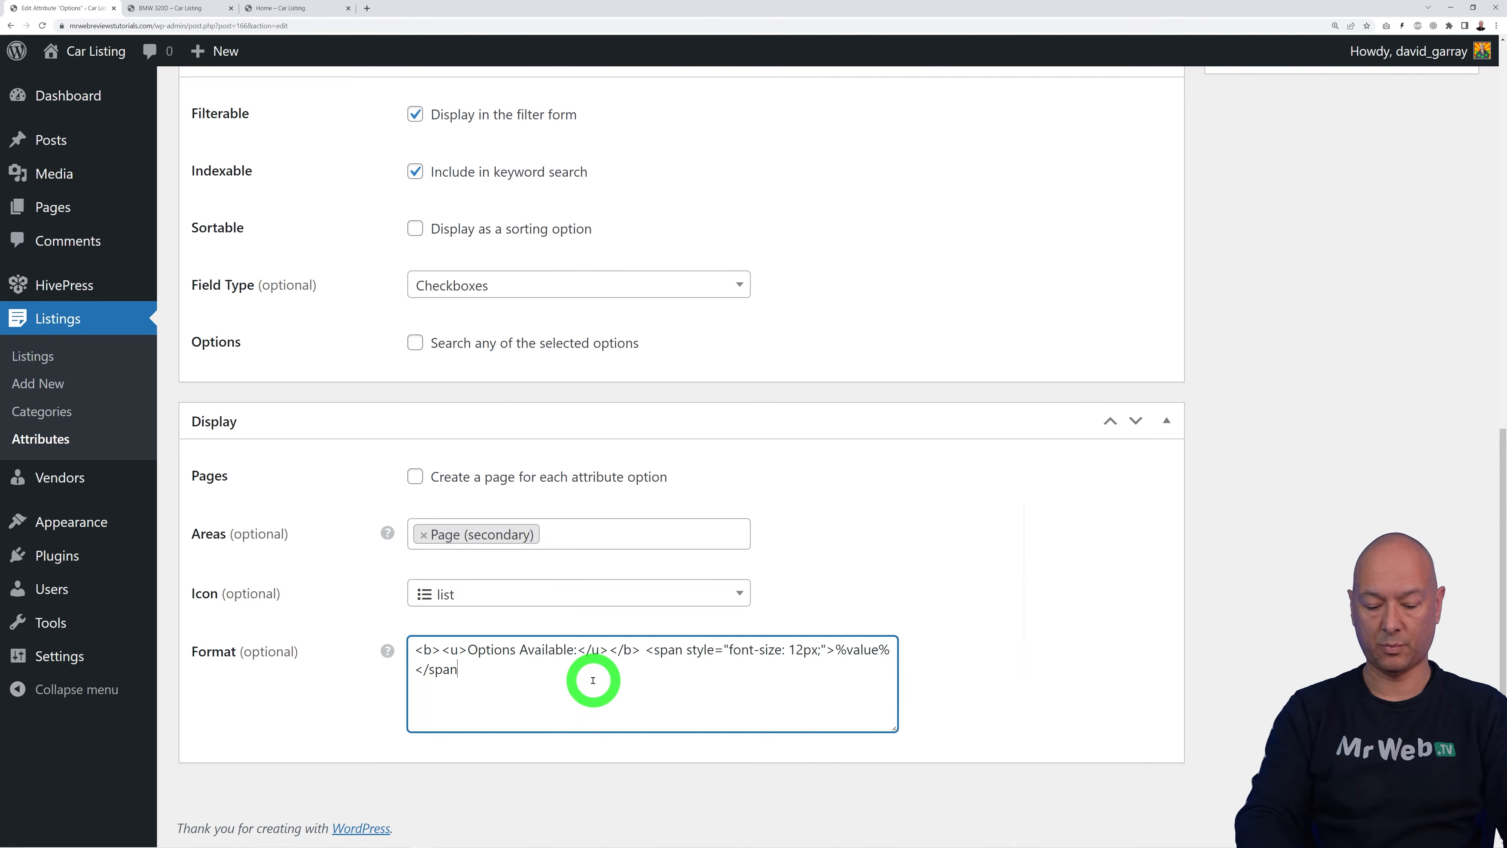
scroll(1101, 646, "up", 10)
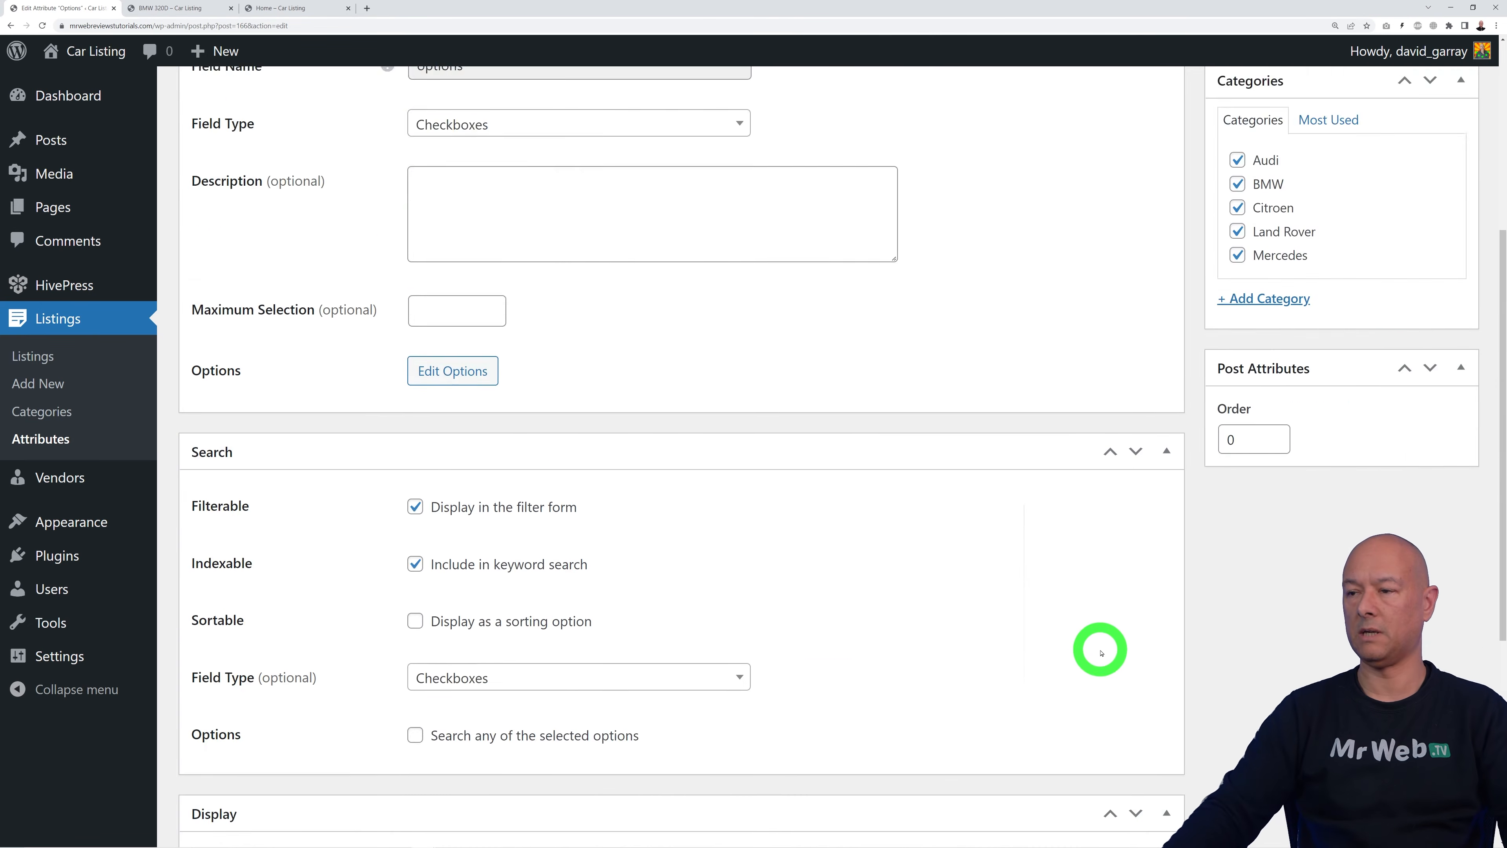
left_click(1466, 390)
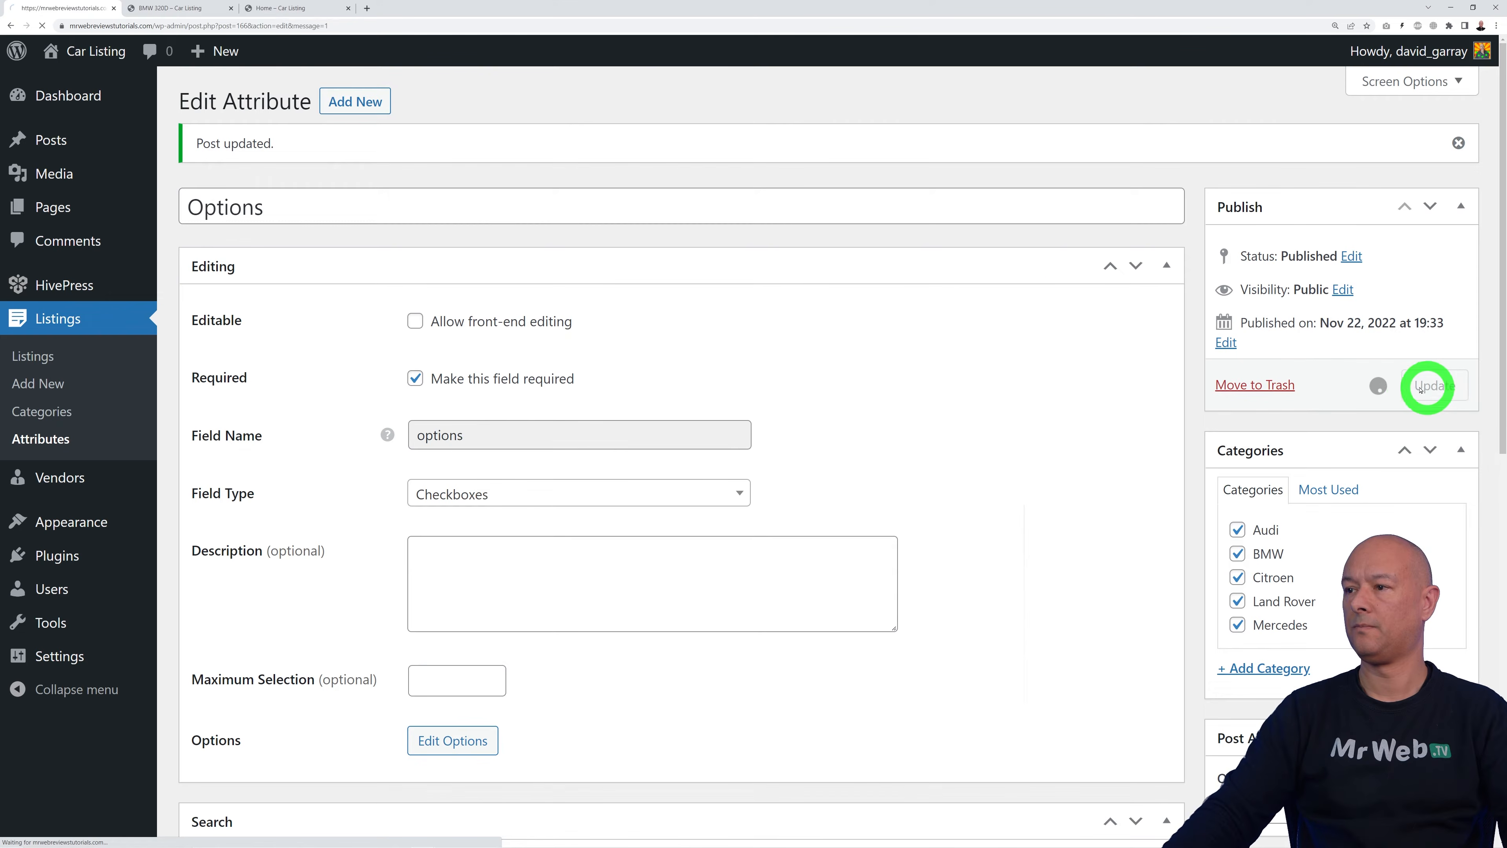
Step: Reload the BMW 320D listing and open its BMW category page
left_click(176, 9)
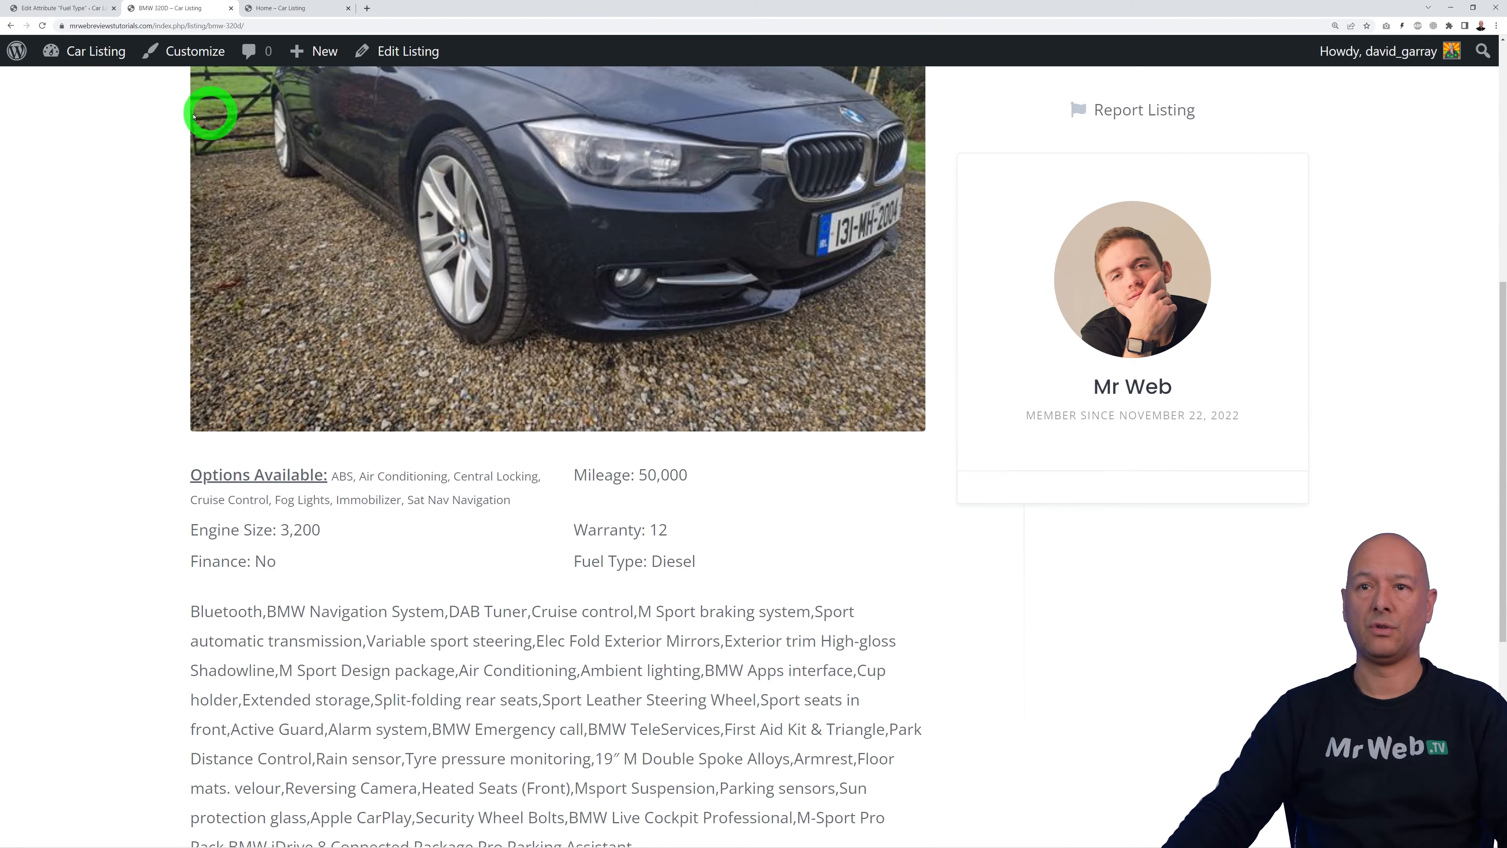
left_click(42, 26)
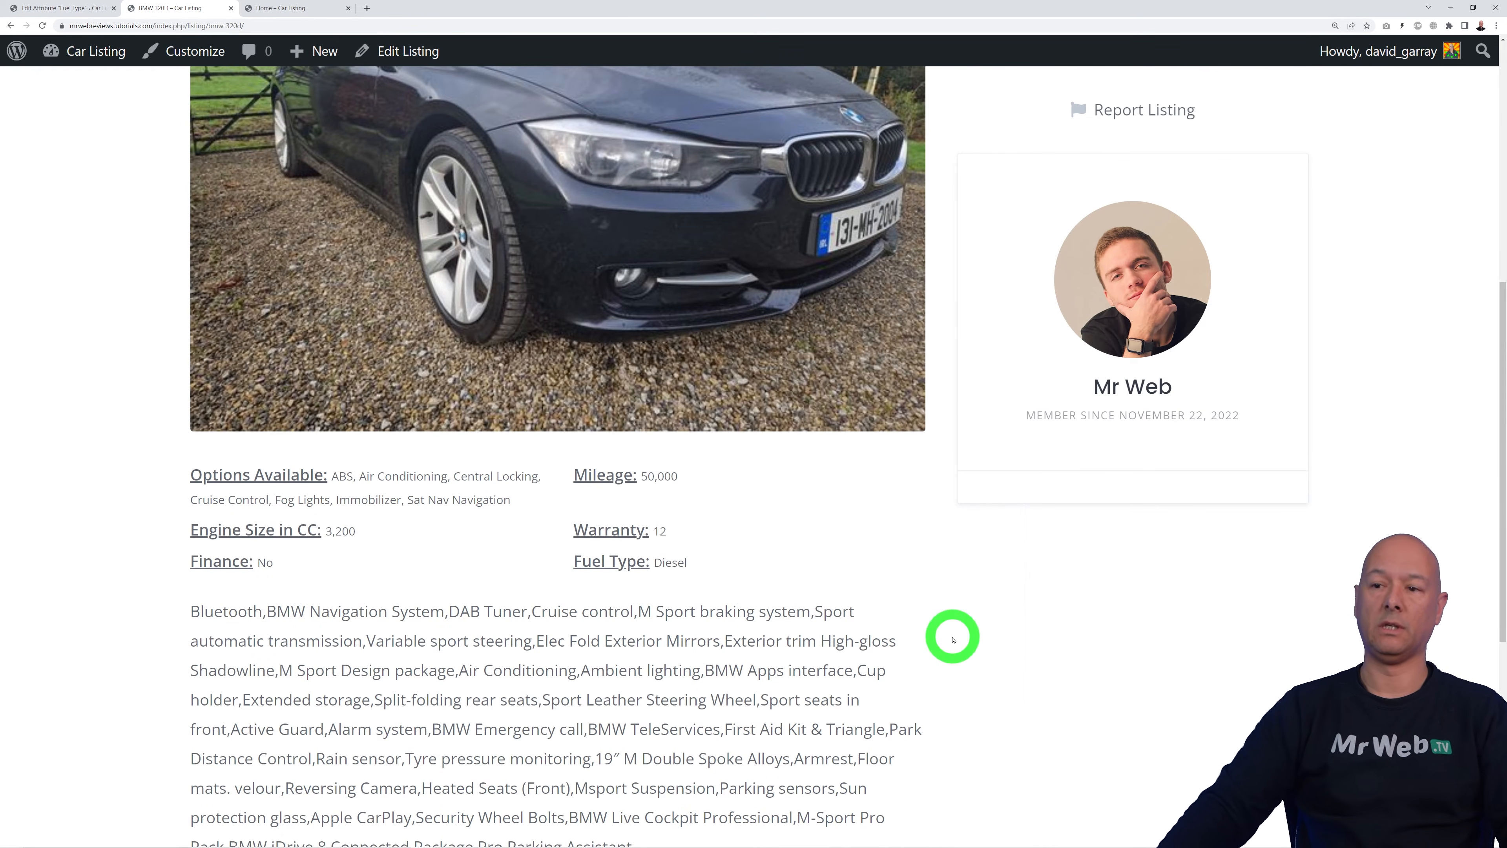
scroll(1009, 626, "up", 8)
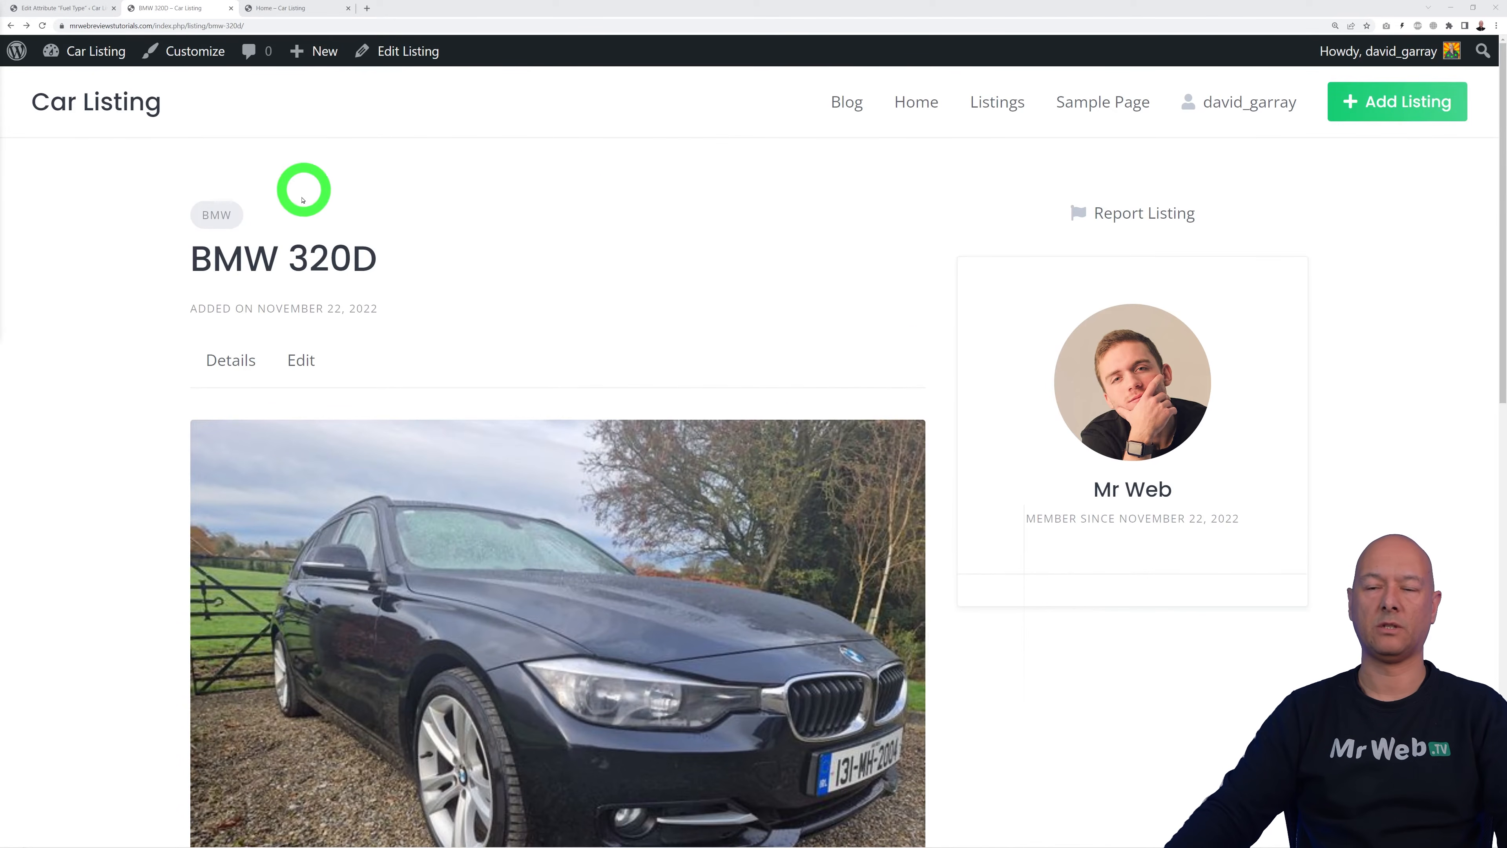
left_click(222, 220)
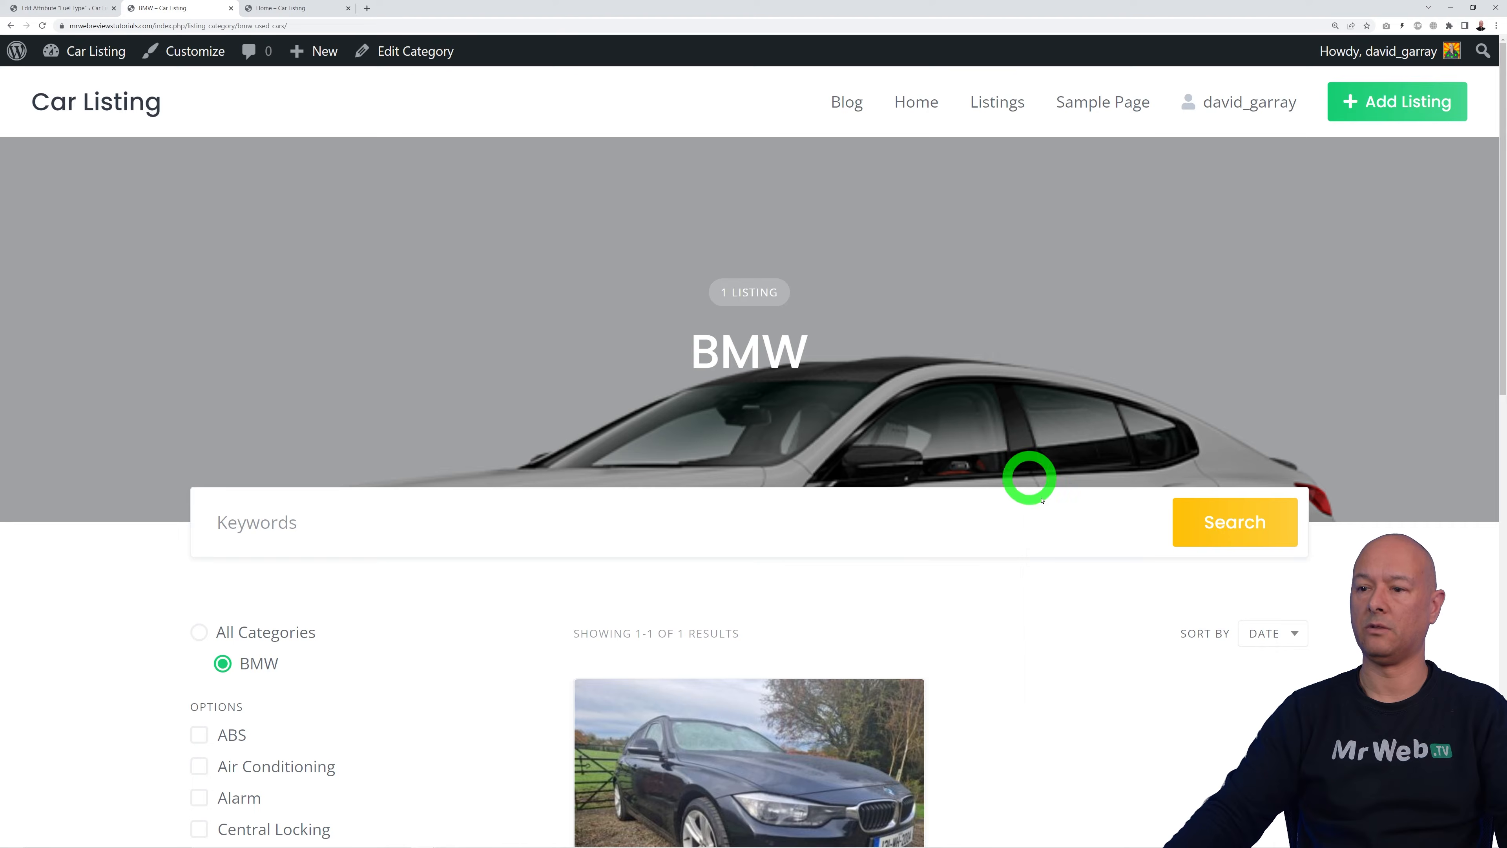
scroll(1041, 500, "down", 5)
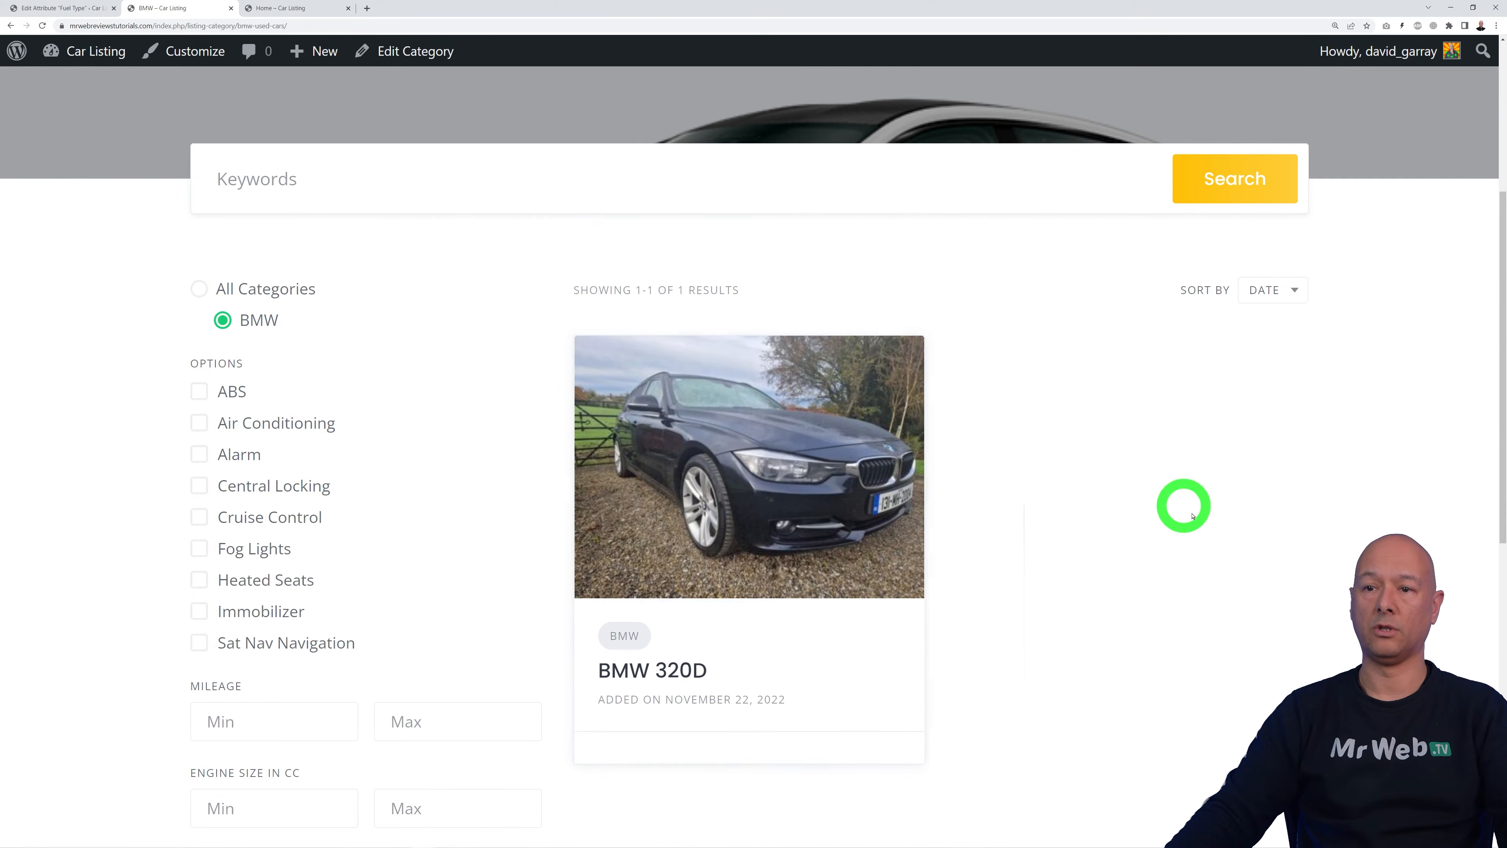
scroll(1193, 516, "down", 2)
scroll(1225, 515, "down", 1)
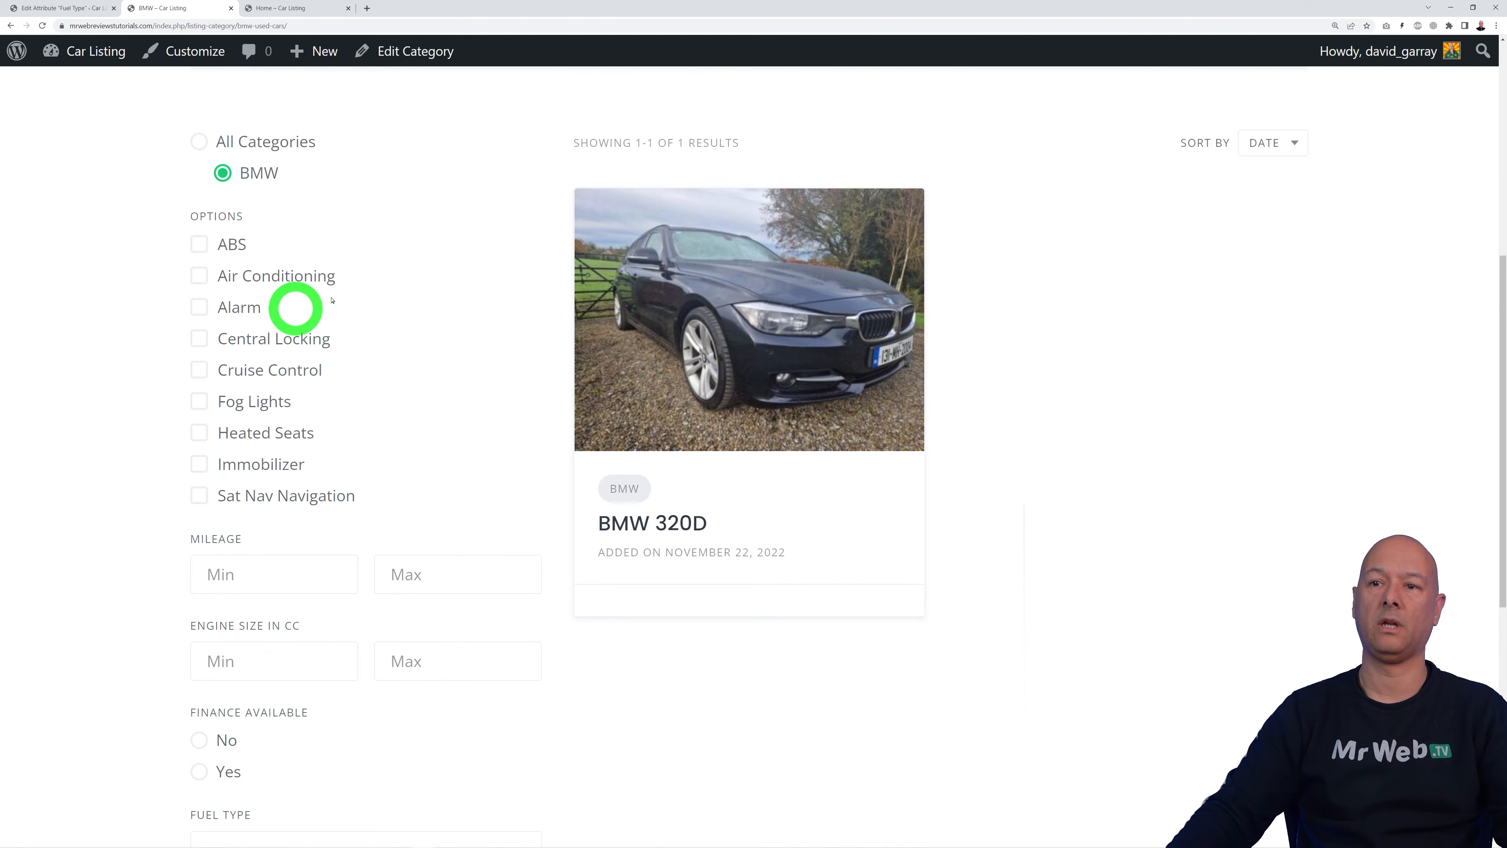
scroll(532, 458, "down", 2)
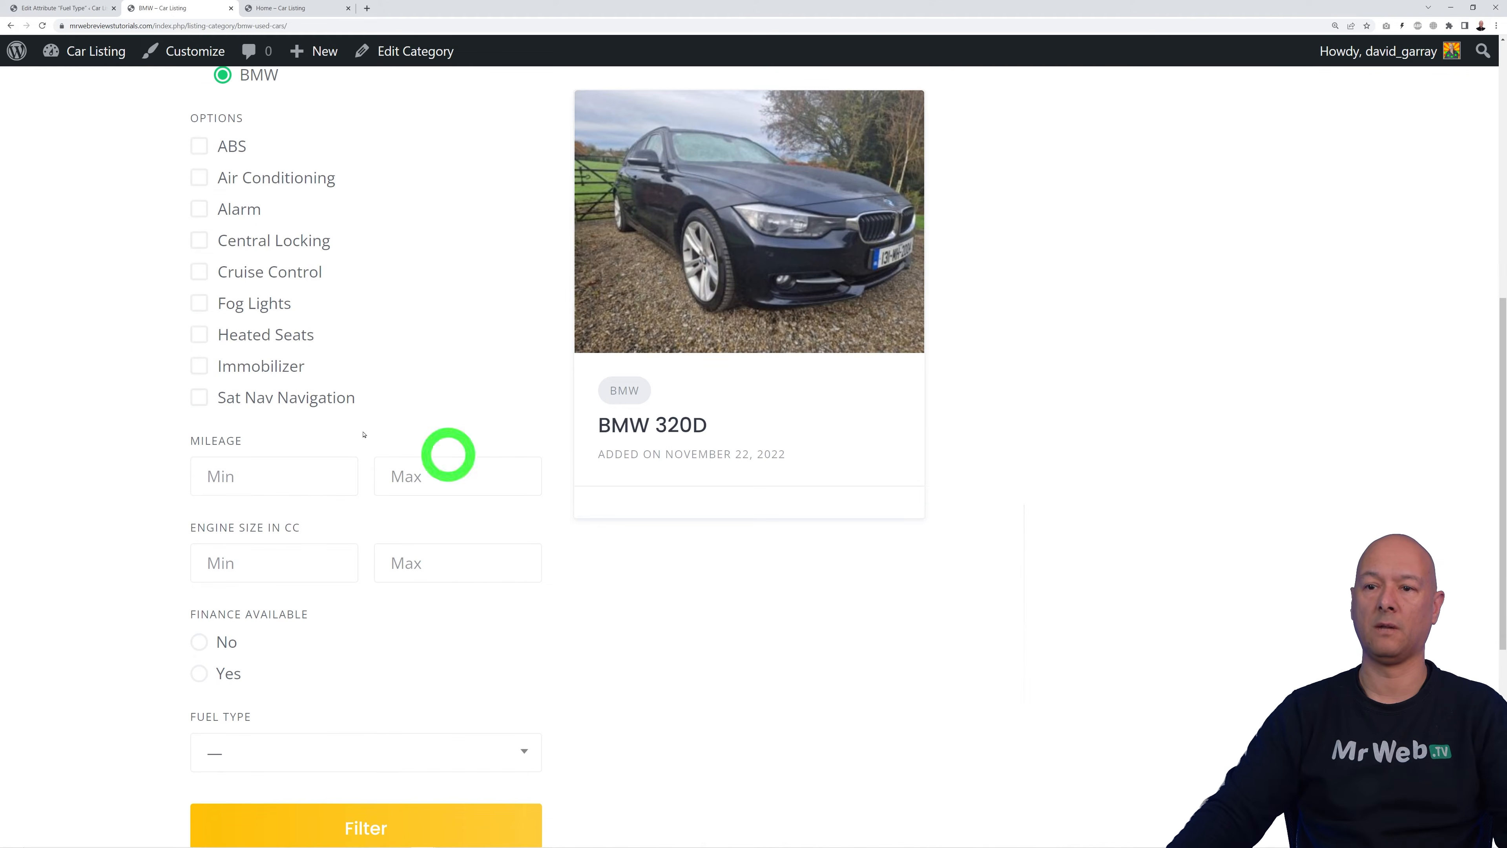
scroll(415, 481, "down", 1)
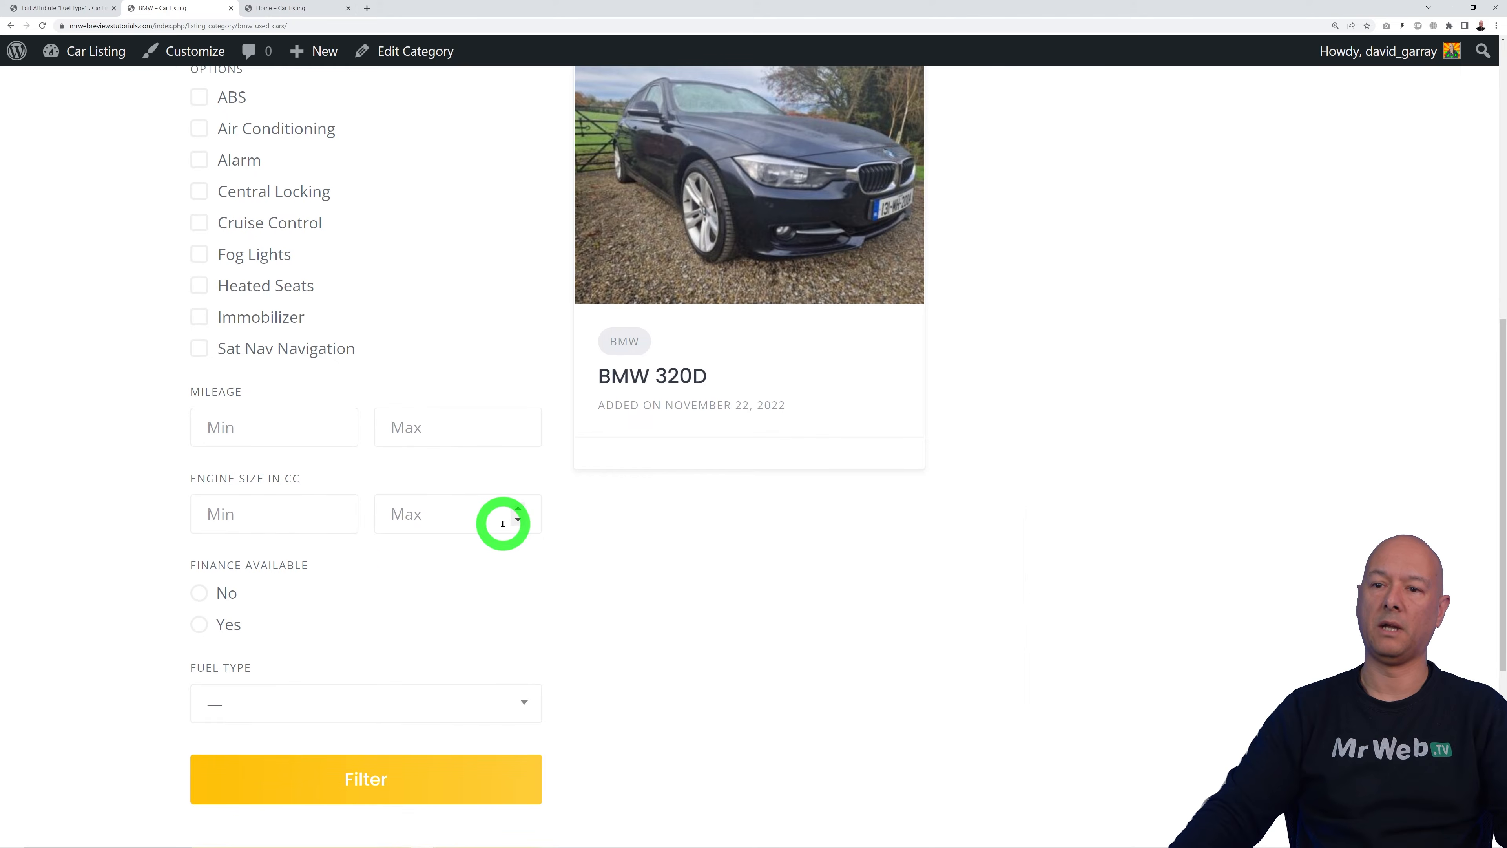
scroll(535, 526, "down", 3)
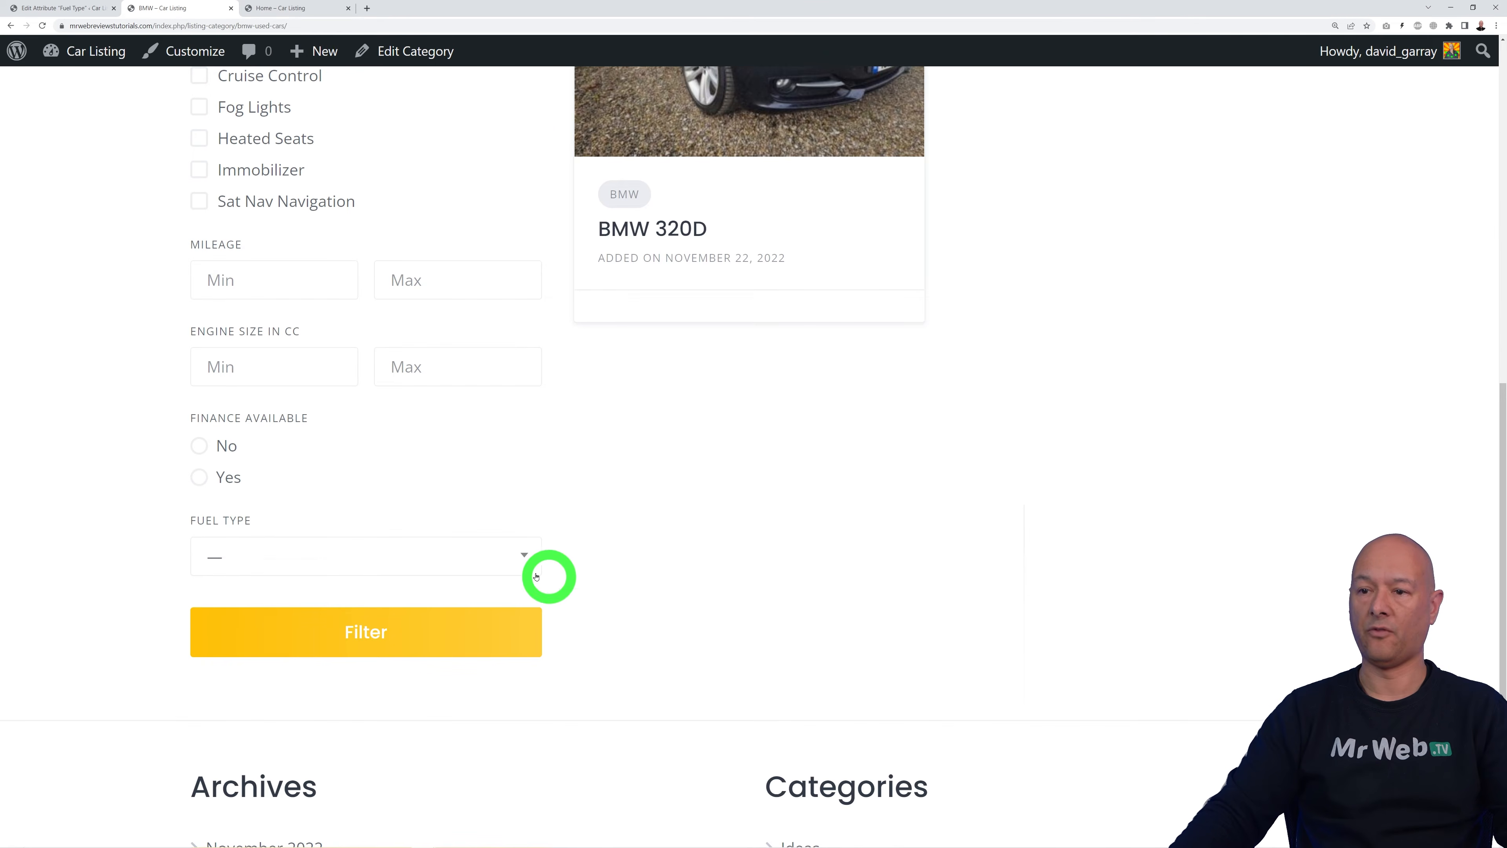
left_click(518, 567)
left_click(653, 620)
scroll(639, 625, "up", 4)
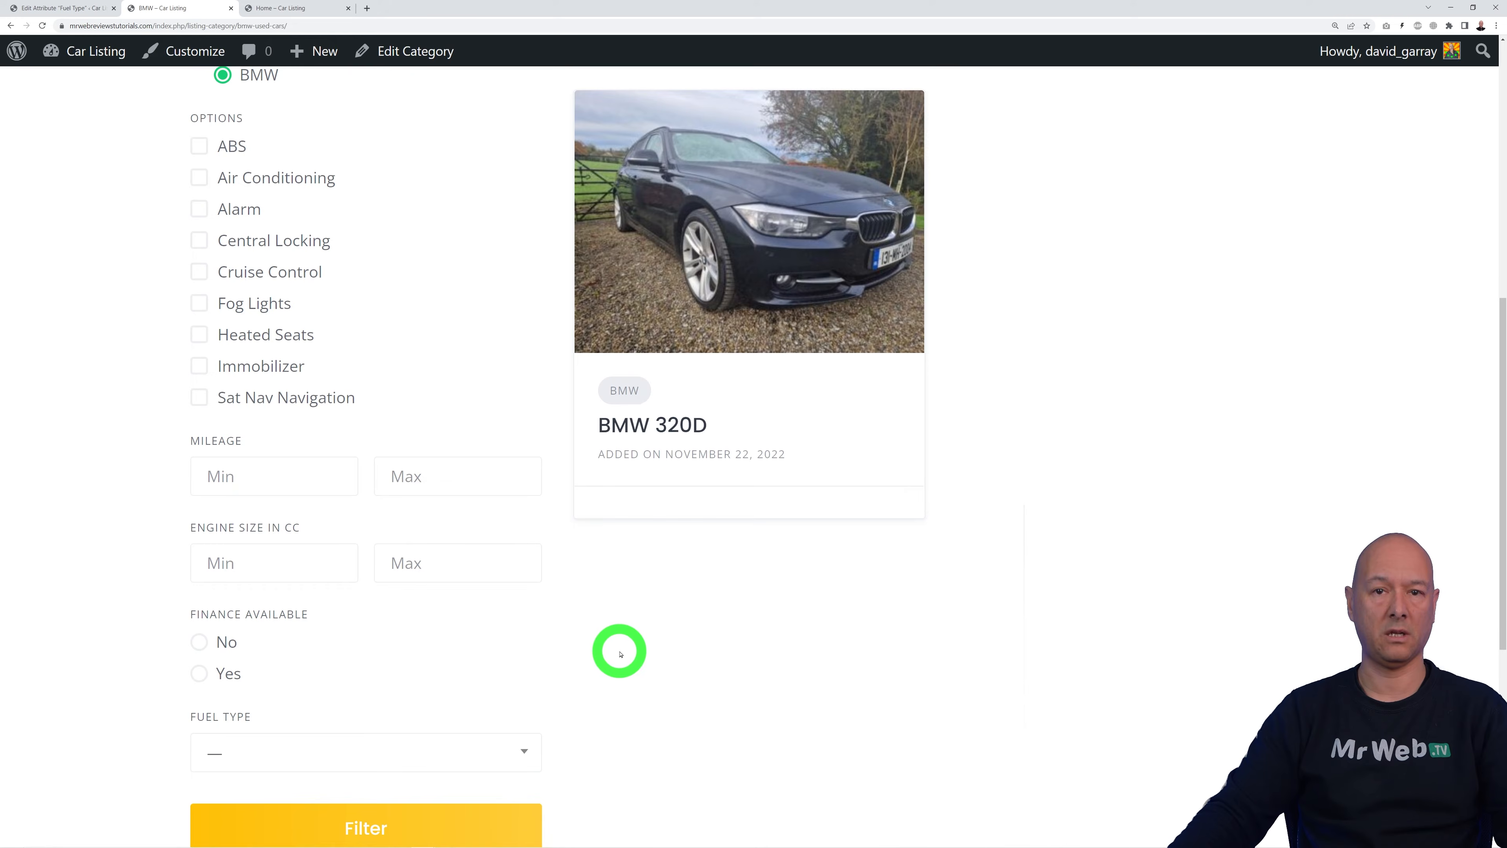
scroll(620, 653, "up", 3)
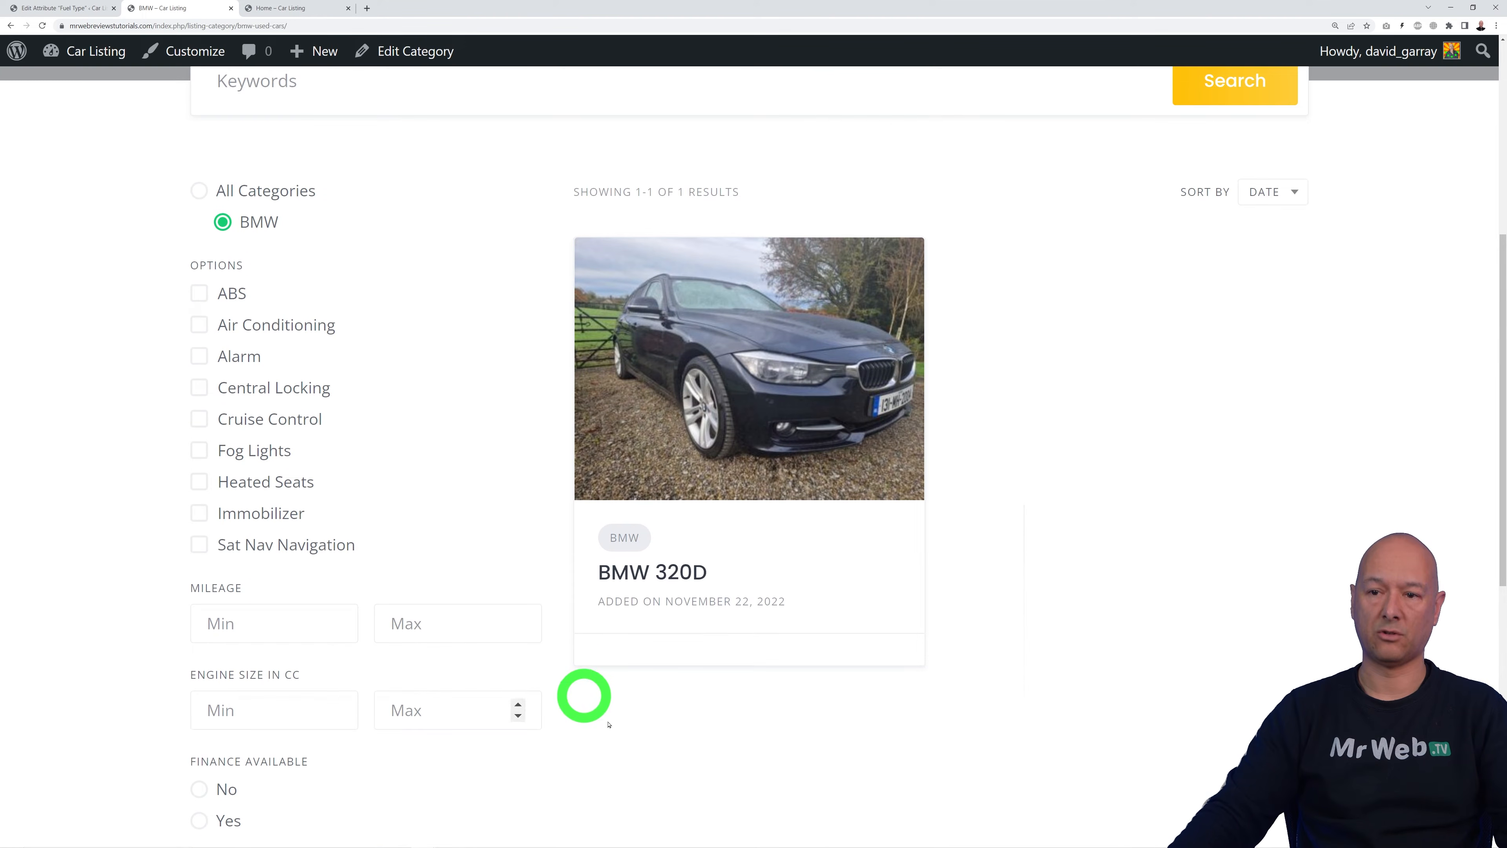
scroll(1111, 724, "up", 9)
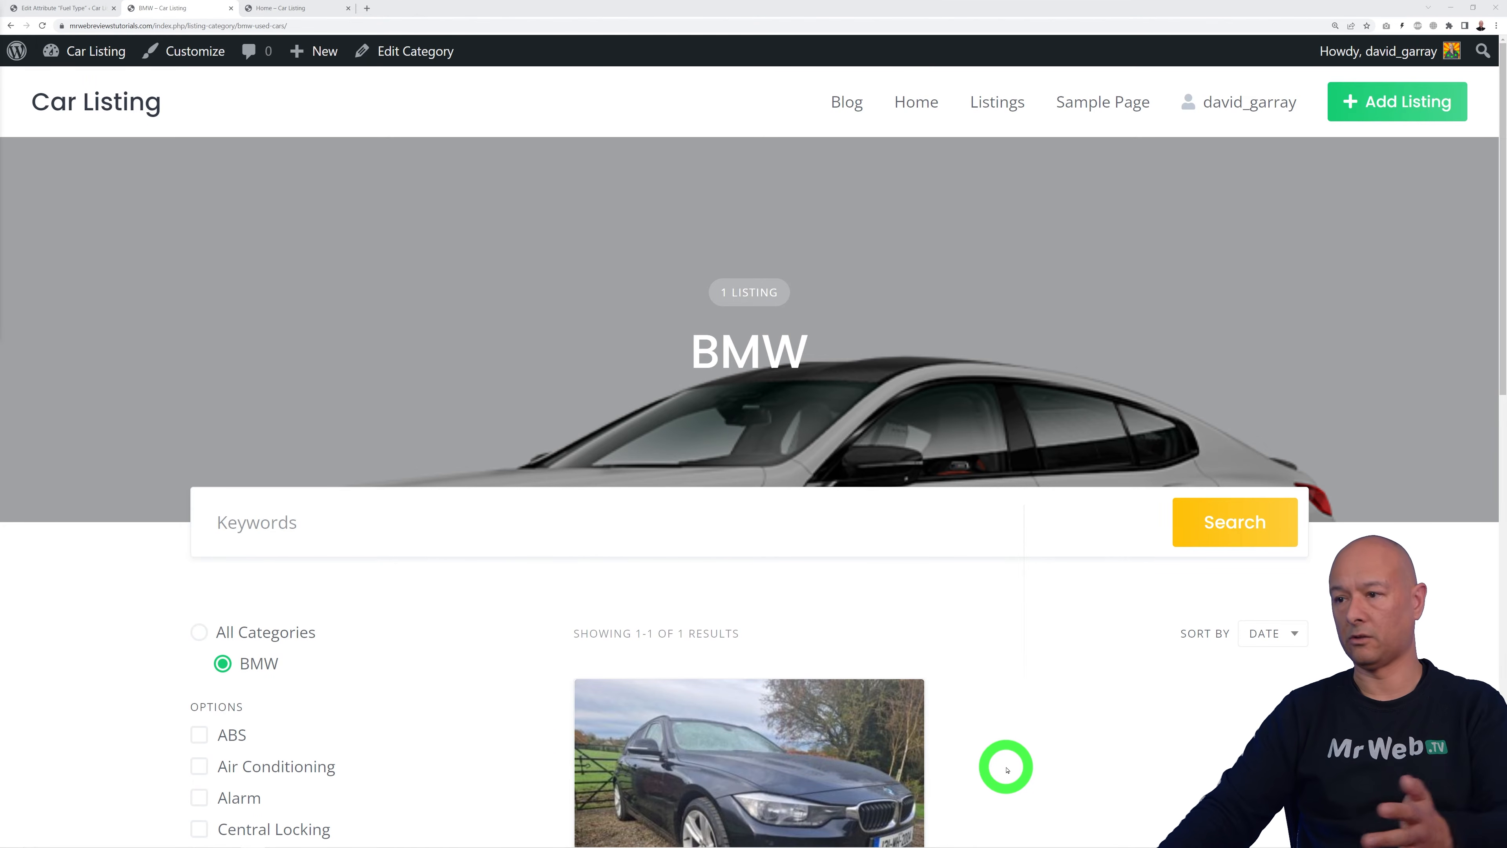
Step: View the live Home page, then open Home from Pages in the block editor
left_click(919, 106)
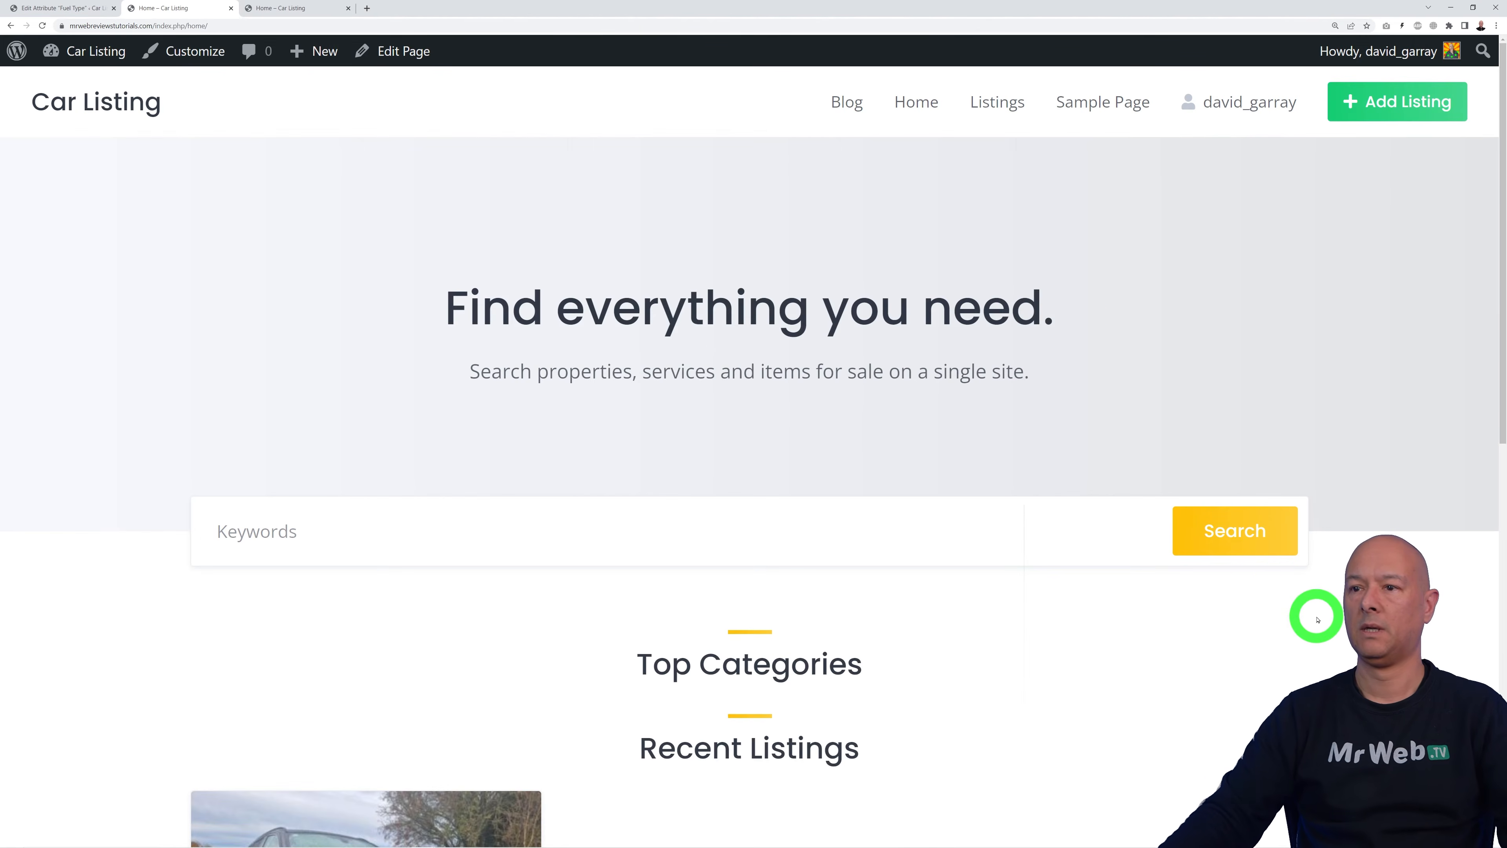
scroll(1313, 605, "down", 8)
scroll(1315, 597, "up", 10)
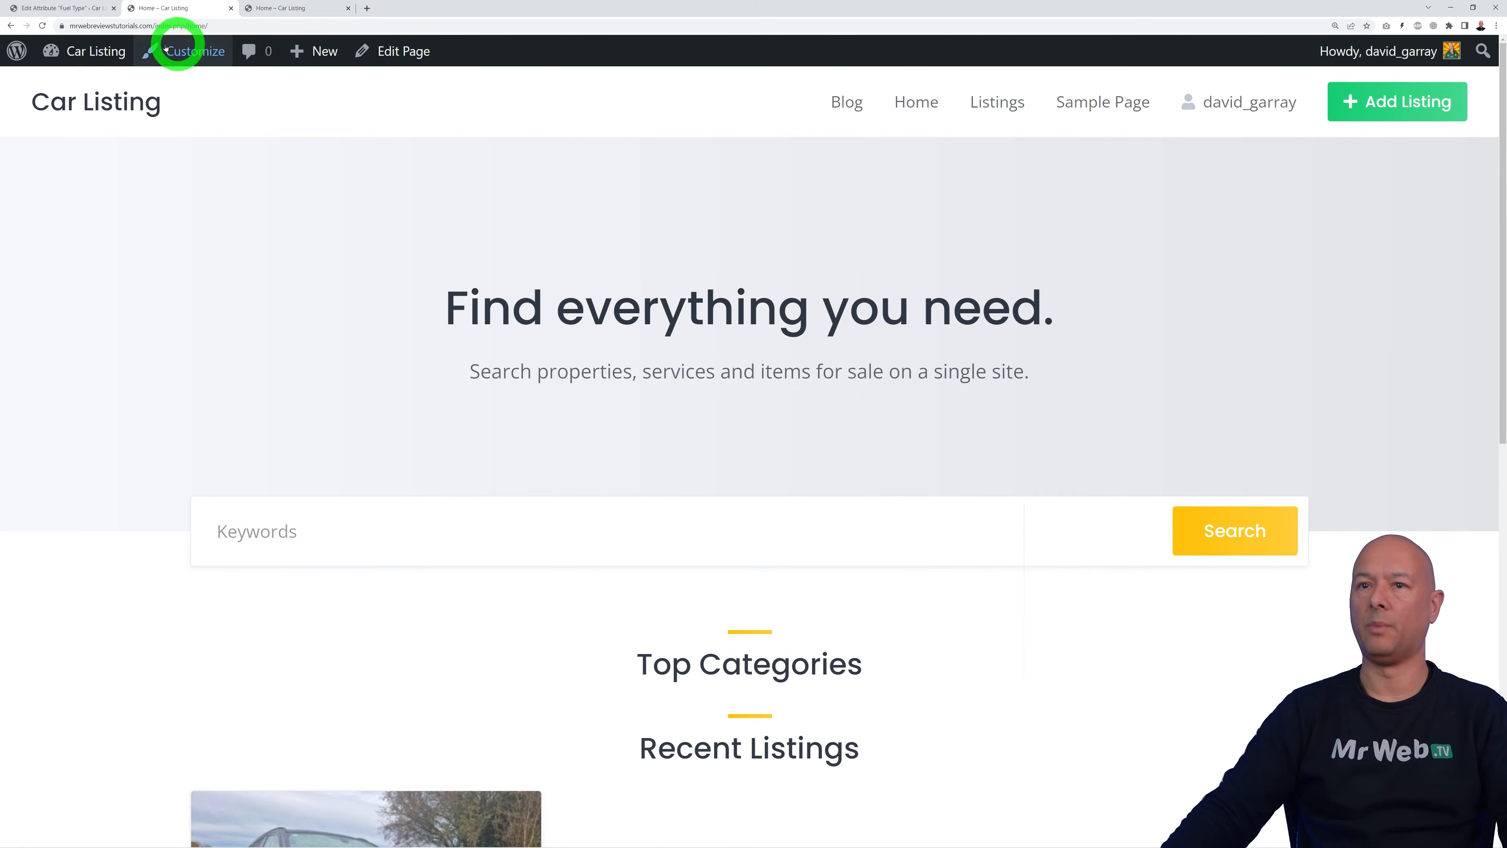
left_click(59, 9)
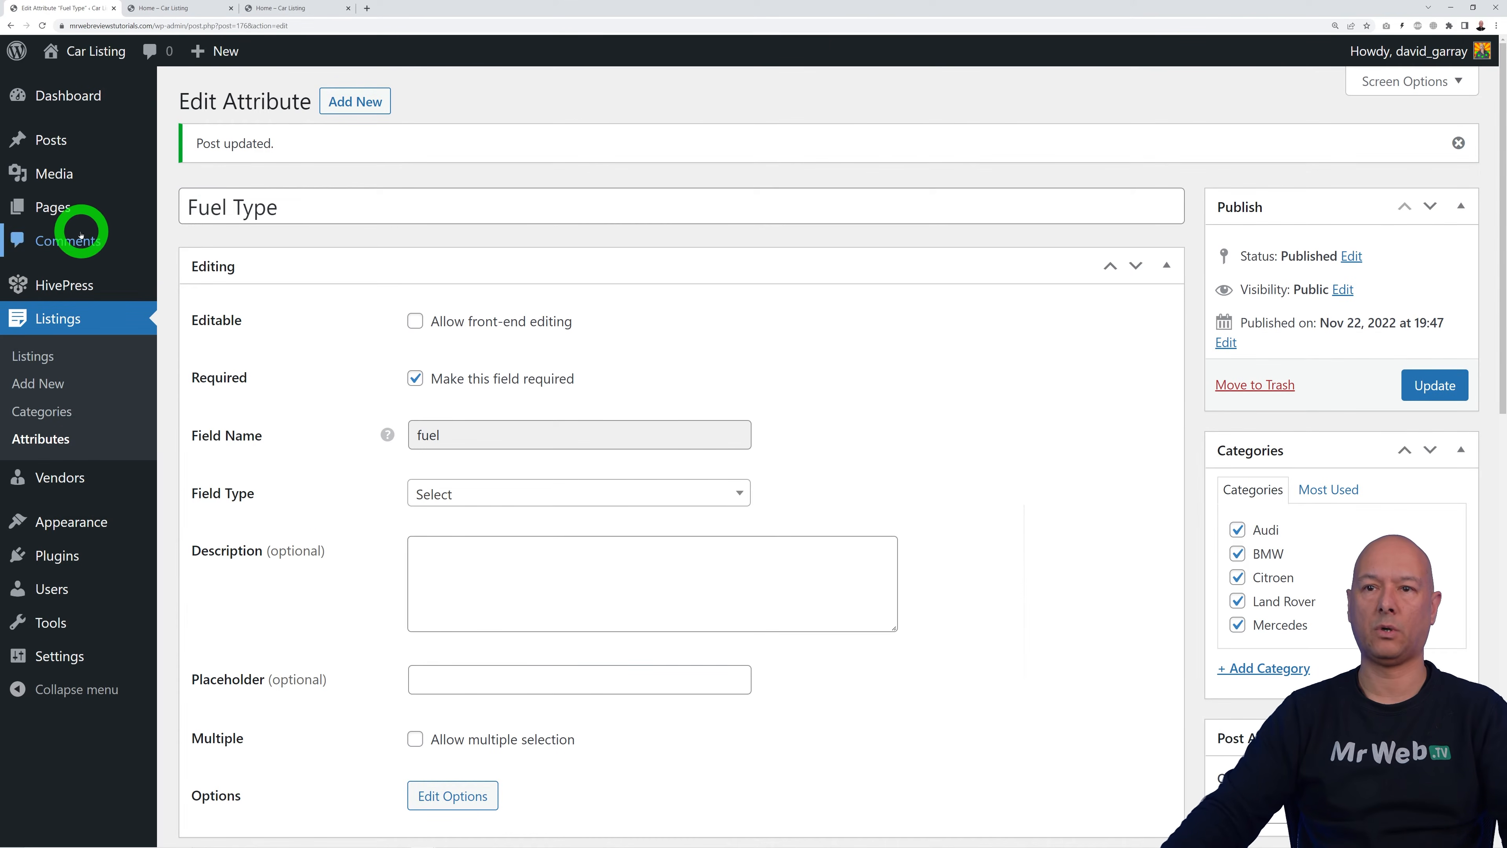
left_click(55, 208)
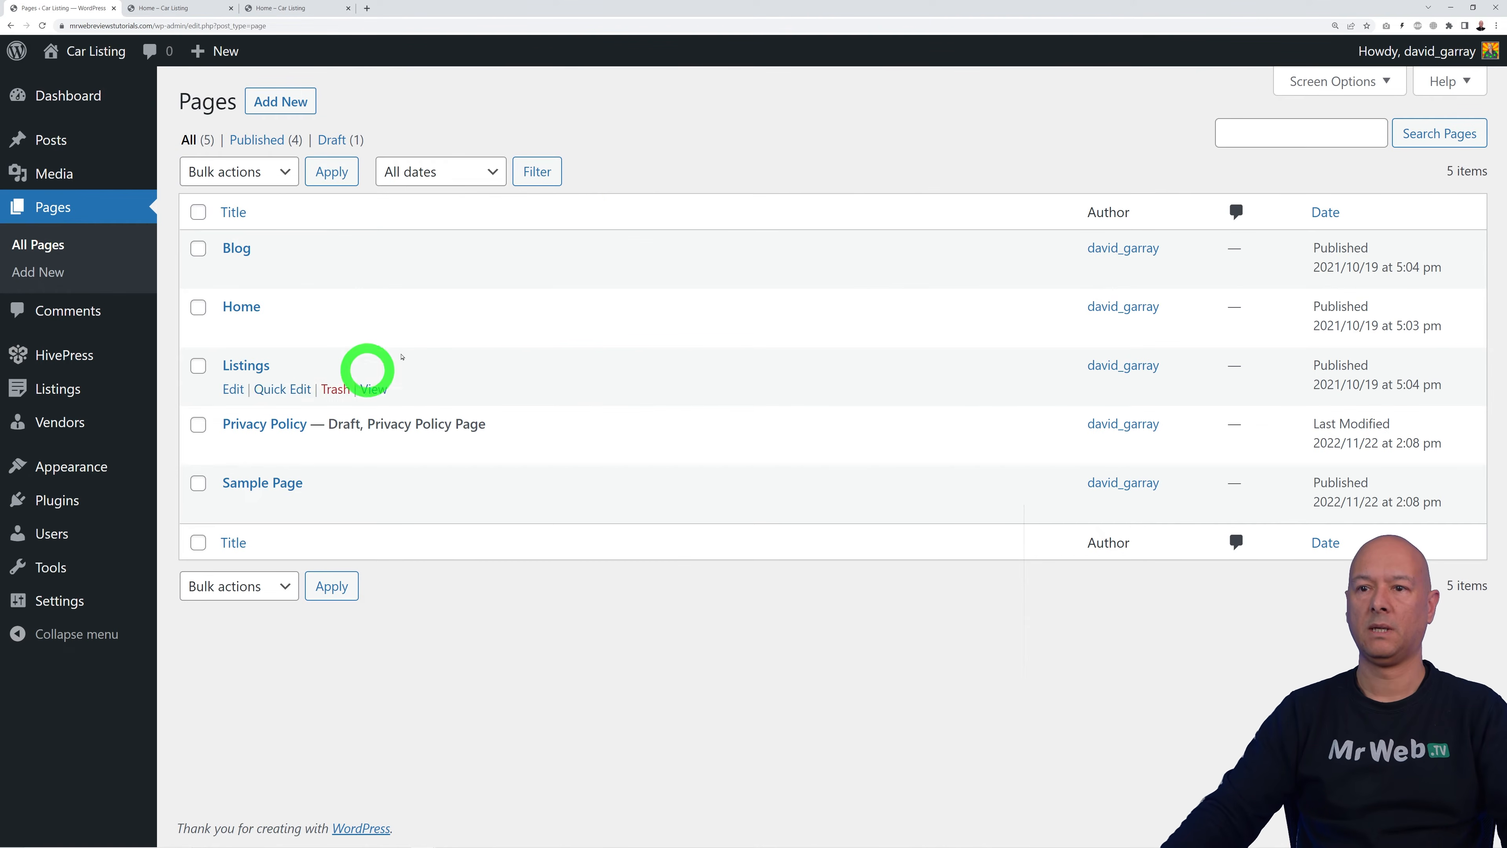
left_click(248, 313)
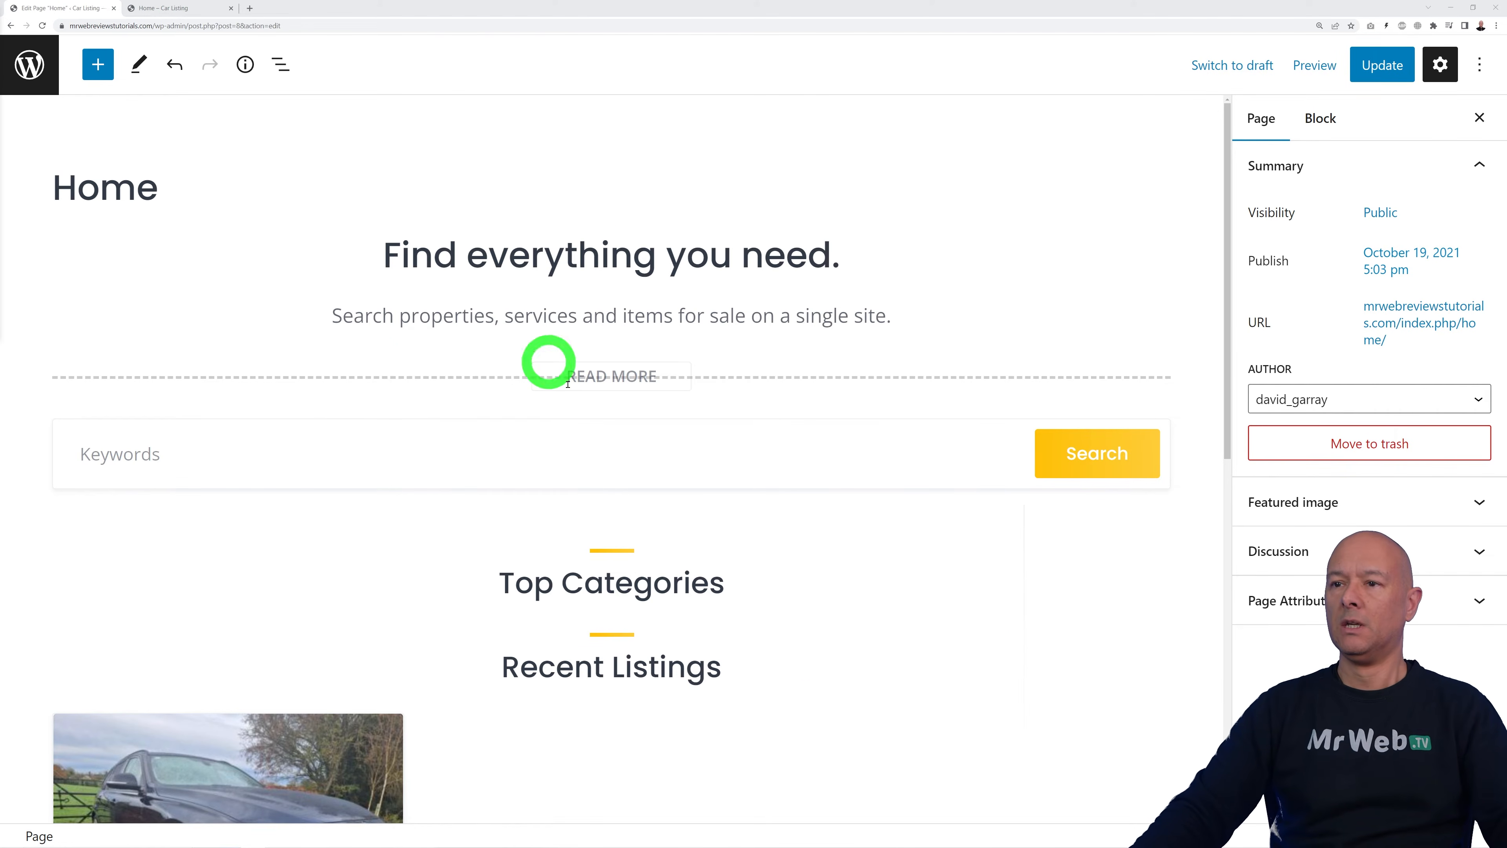
left_click(172, 9)
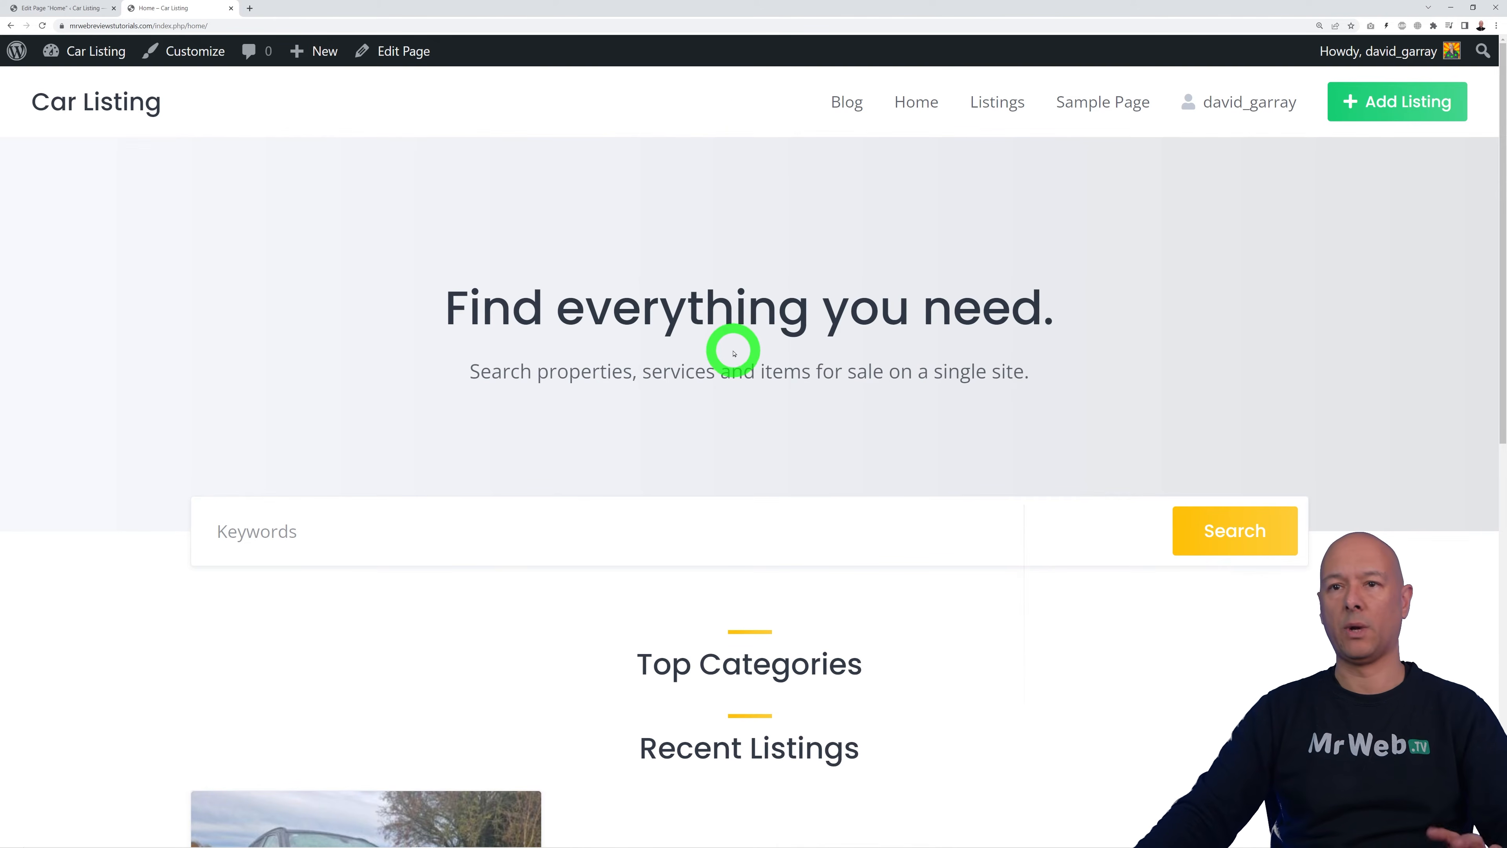
Step: Upload the city-and-car JPG from Downloads as the Home featured image and update the page
left_click(73, 8)
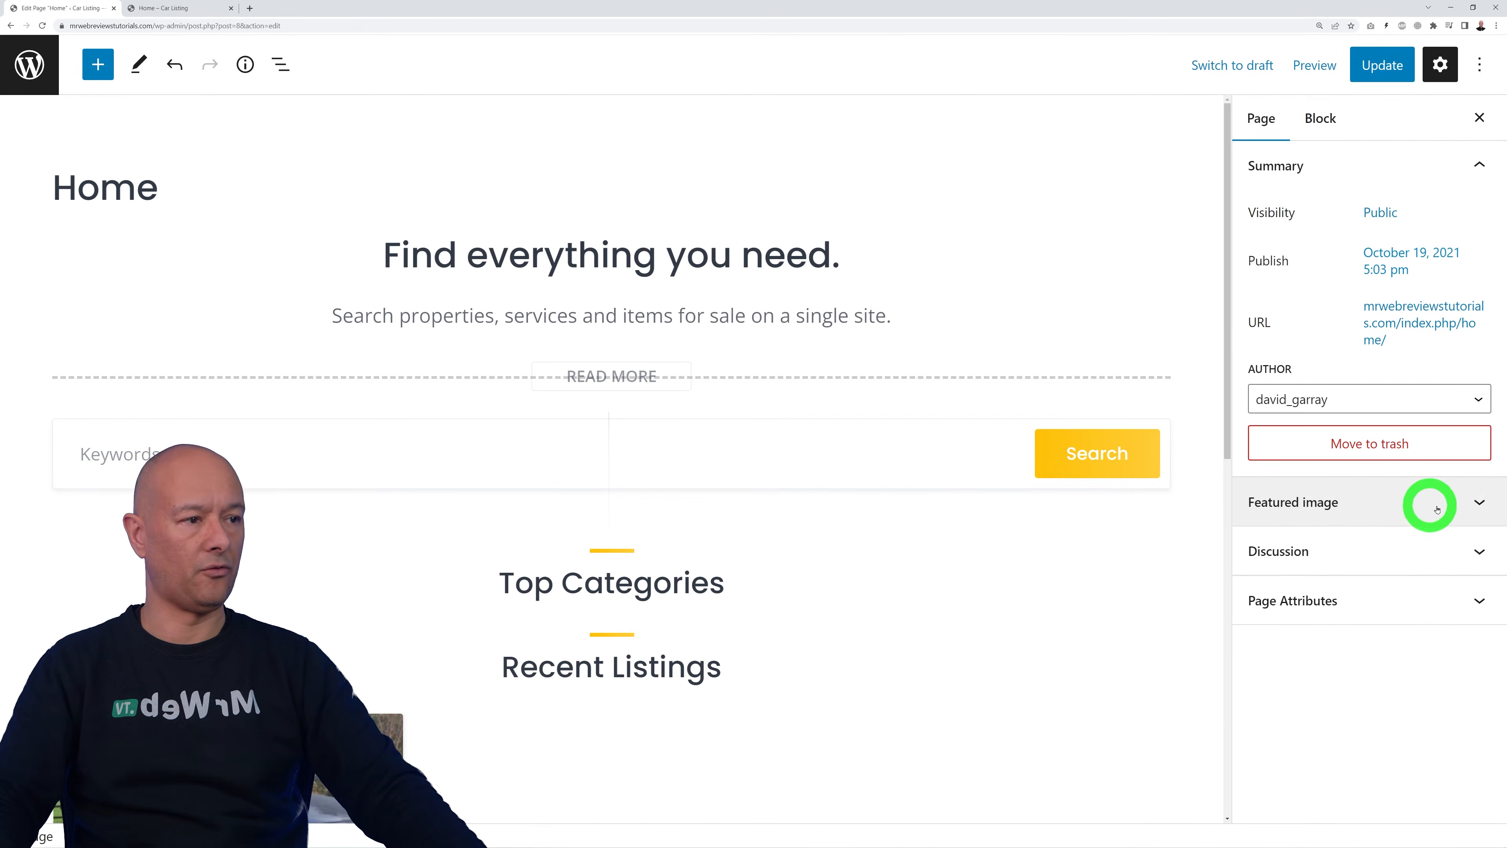
left_click(1477, 503)
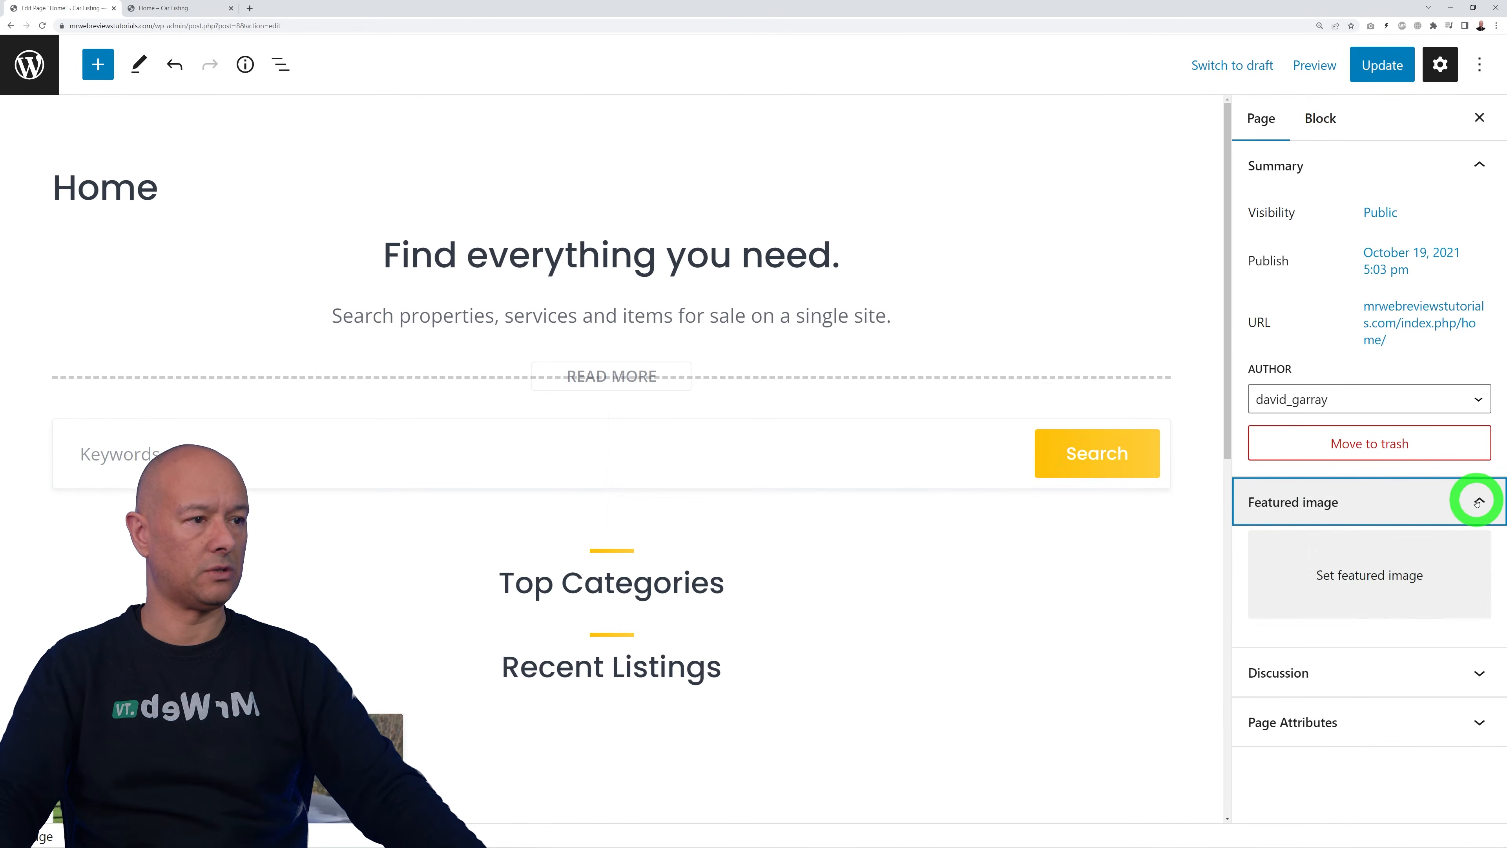
left_click(1391, 581)
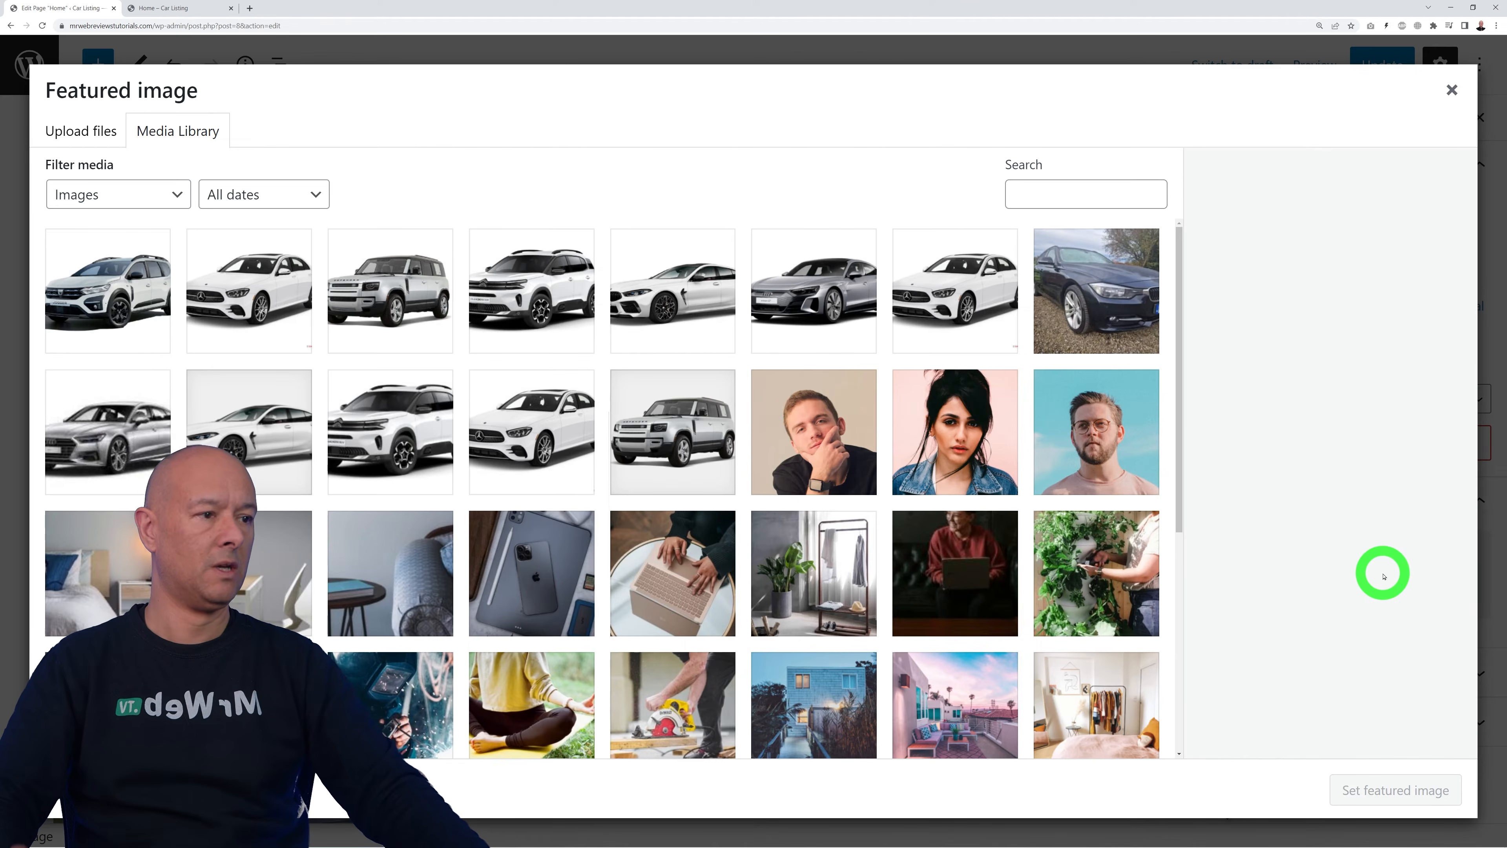
left_click(80, 128)
left_click(721, 437)
left_click(43, 209)
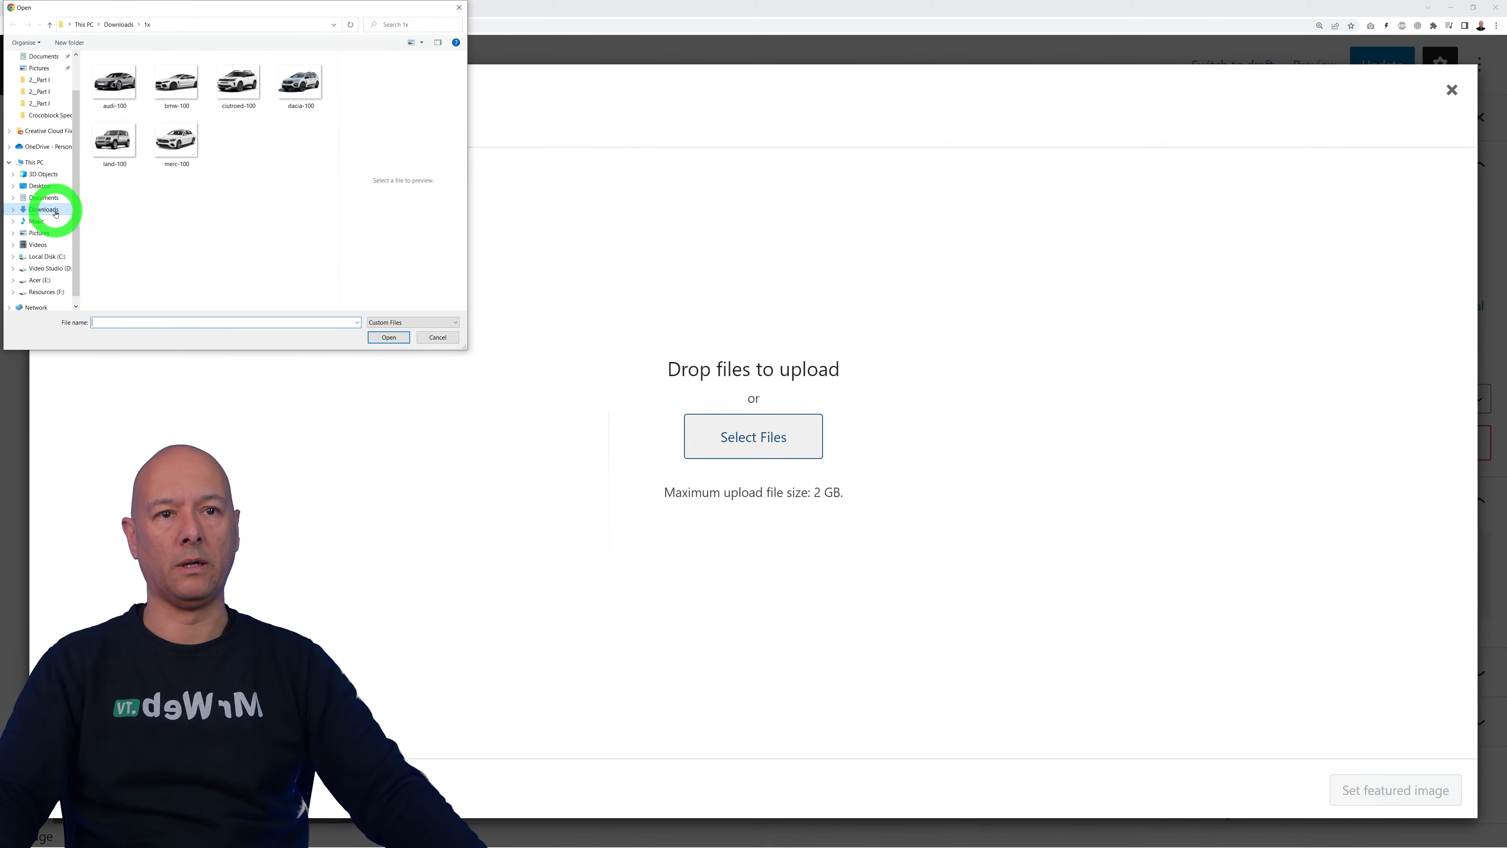
left_click(150, 83)
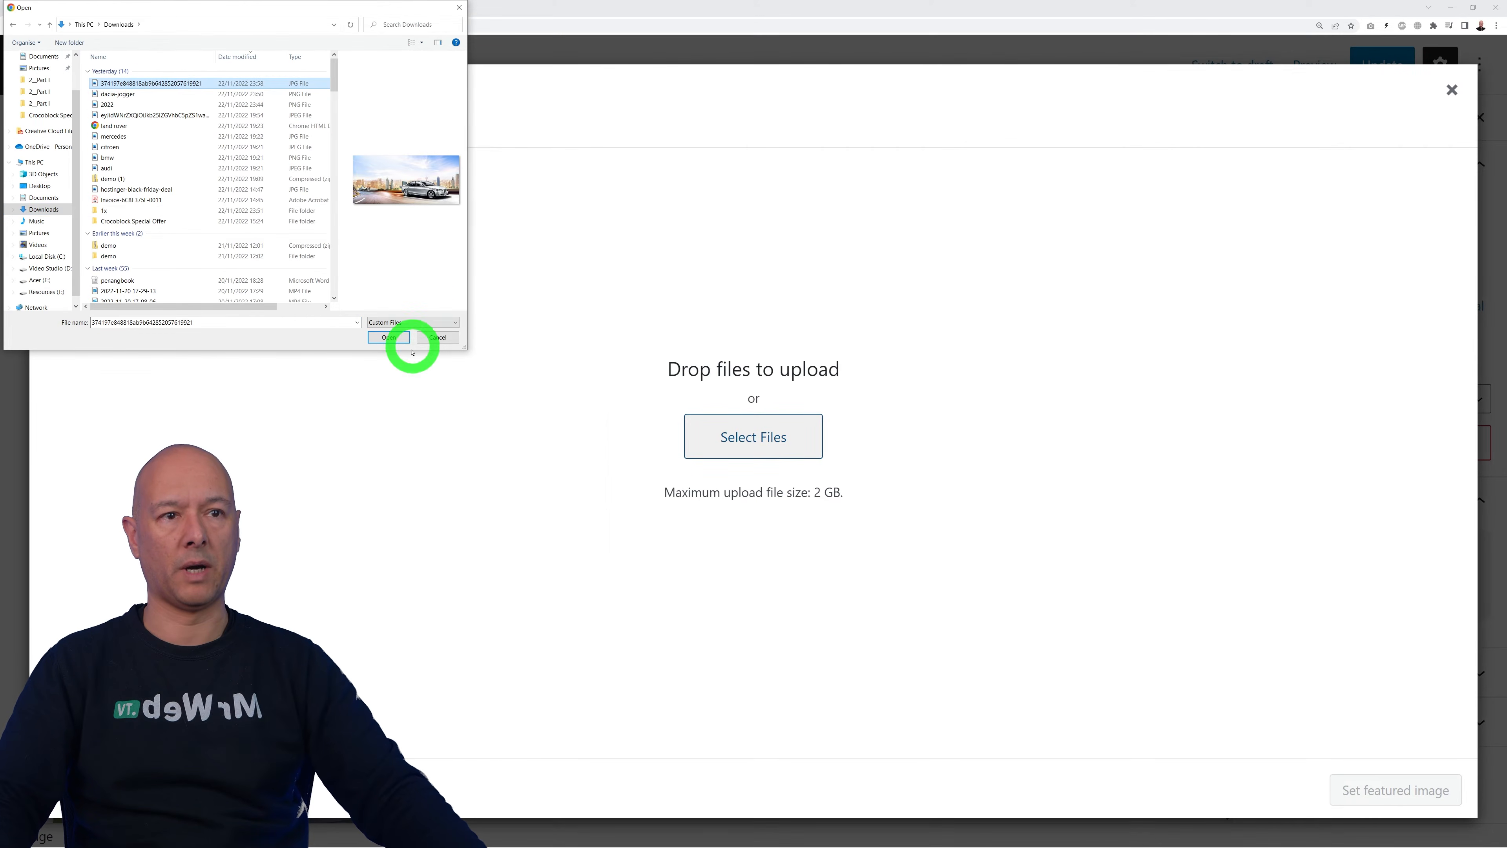
left_click(388, 337)
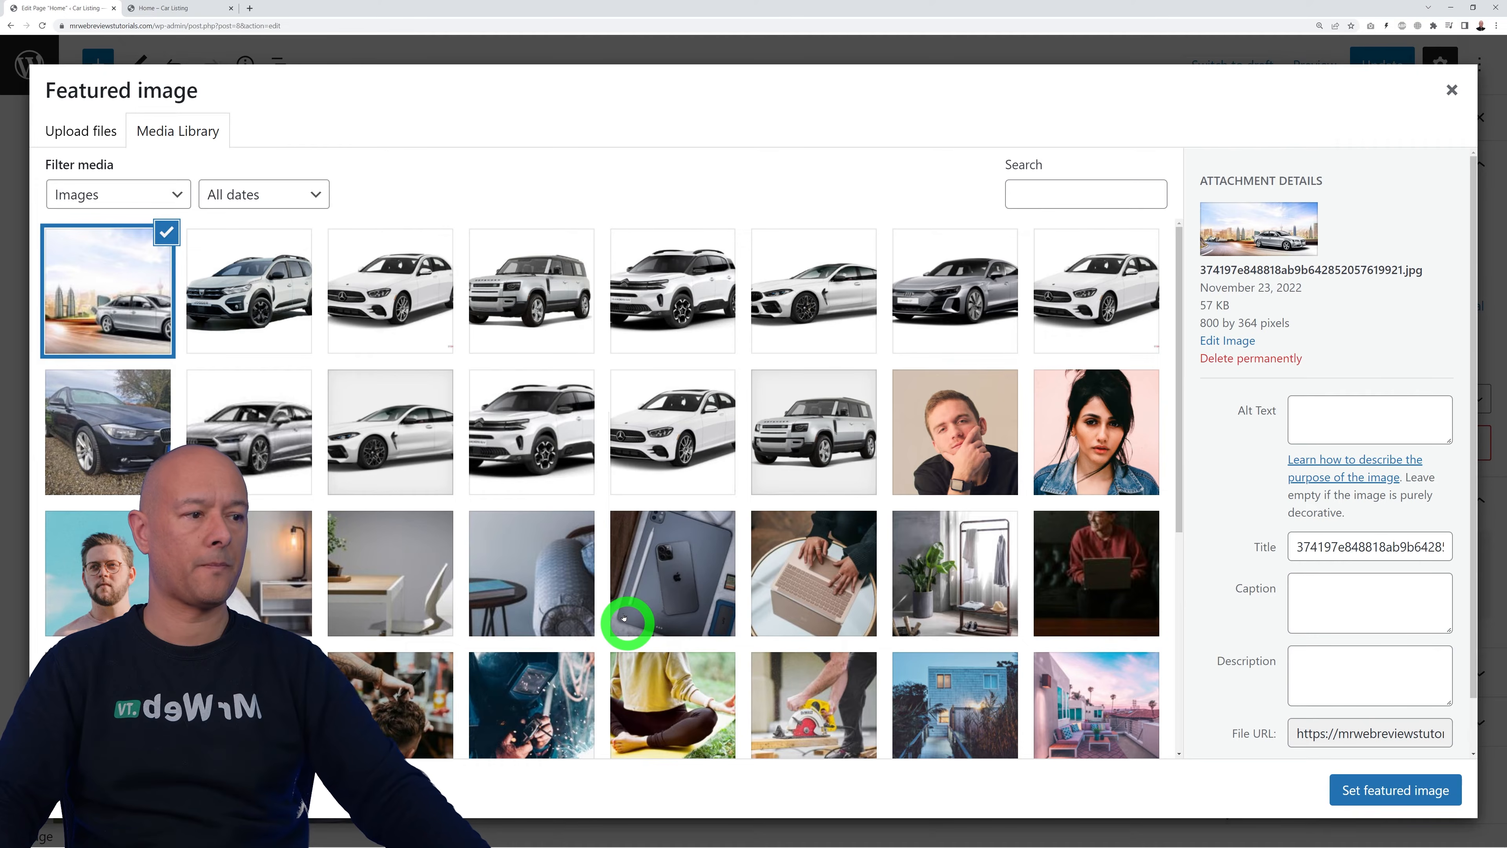
left_click(1427, 790)
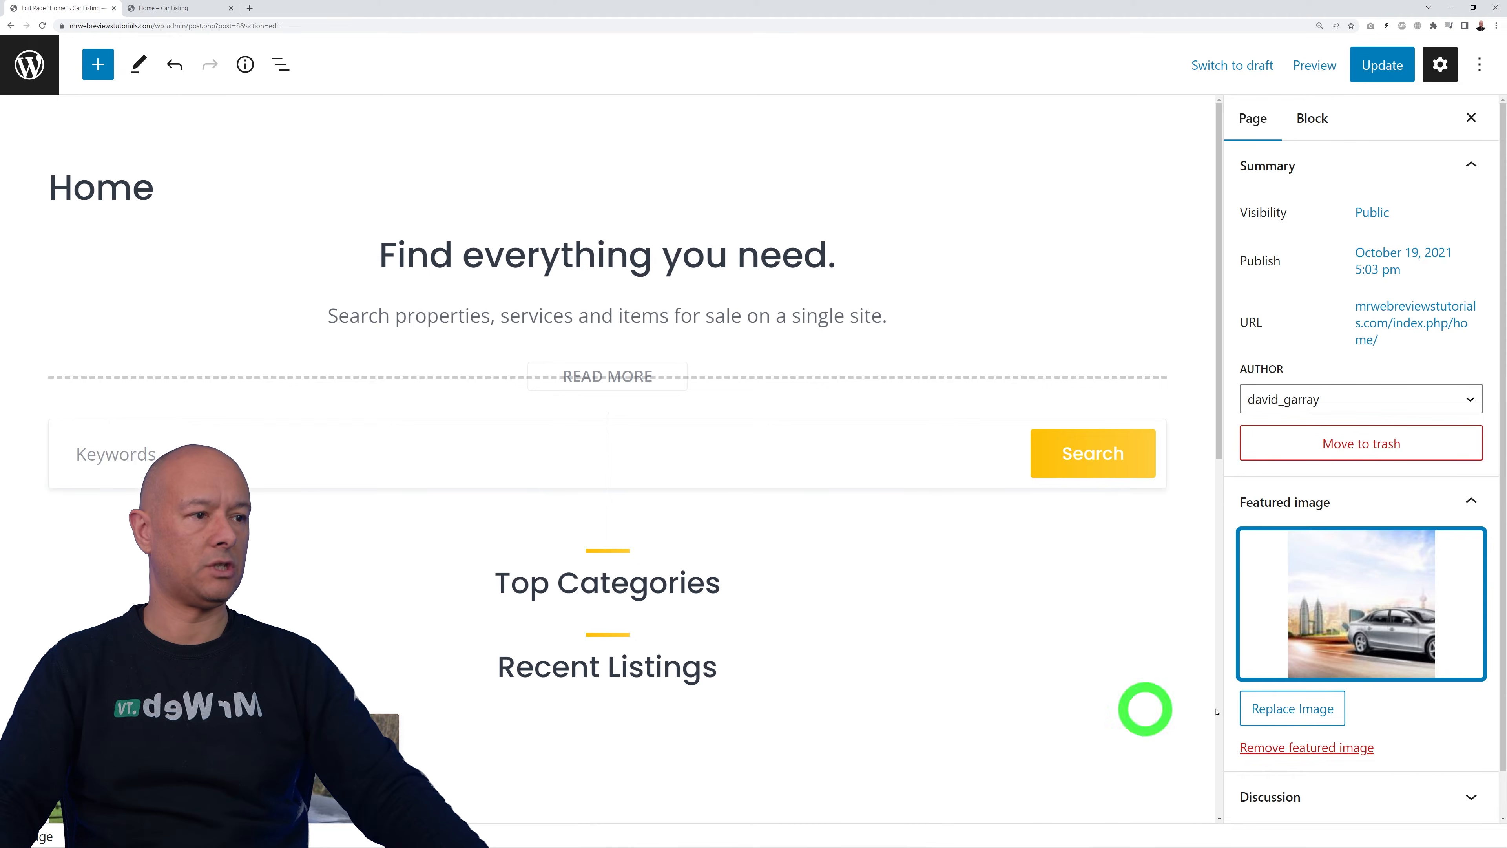
left_click(1383, 65)
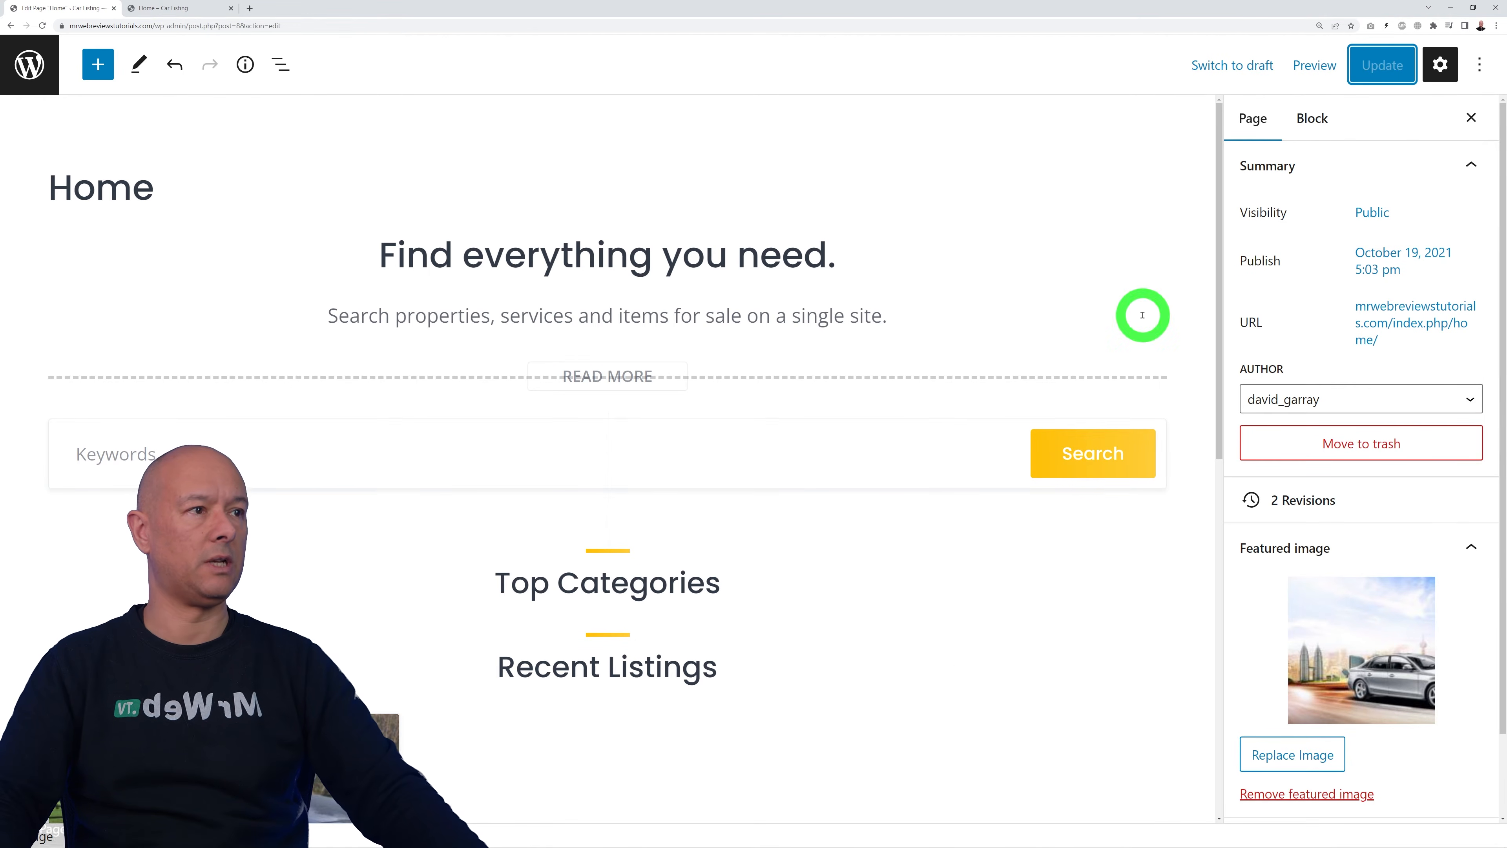
left_click(178, 8)
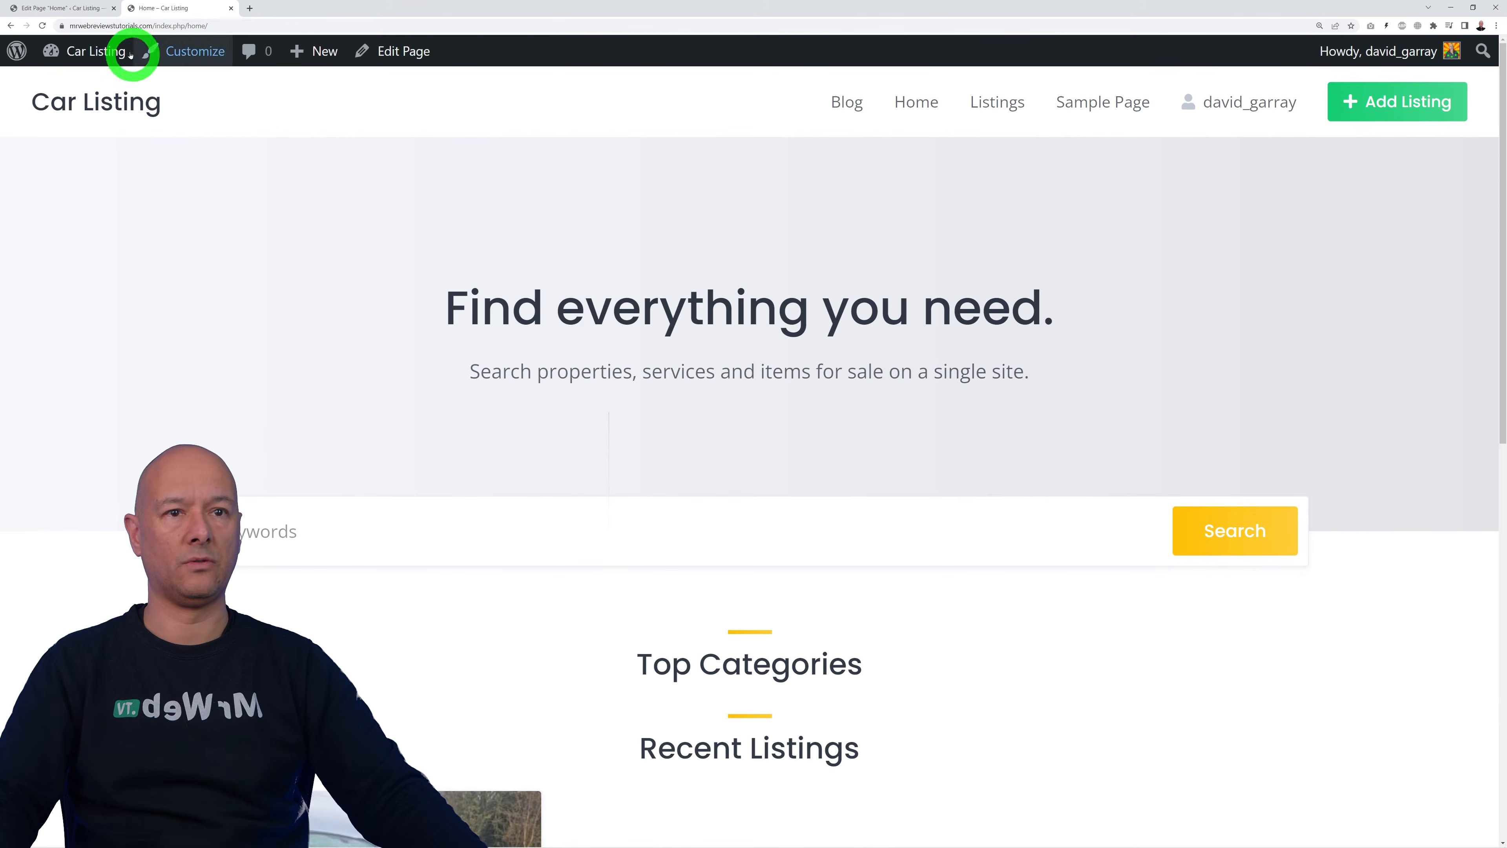
Step: Reload the live Home page to check the new featured image
left_click(42, 25)
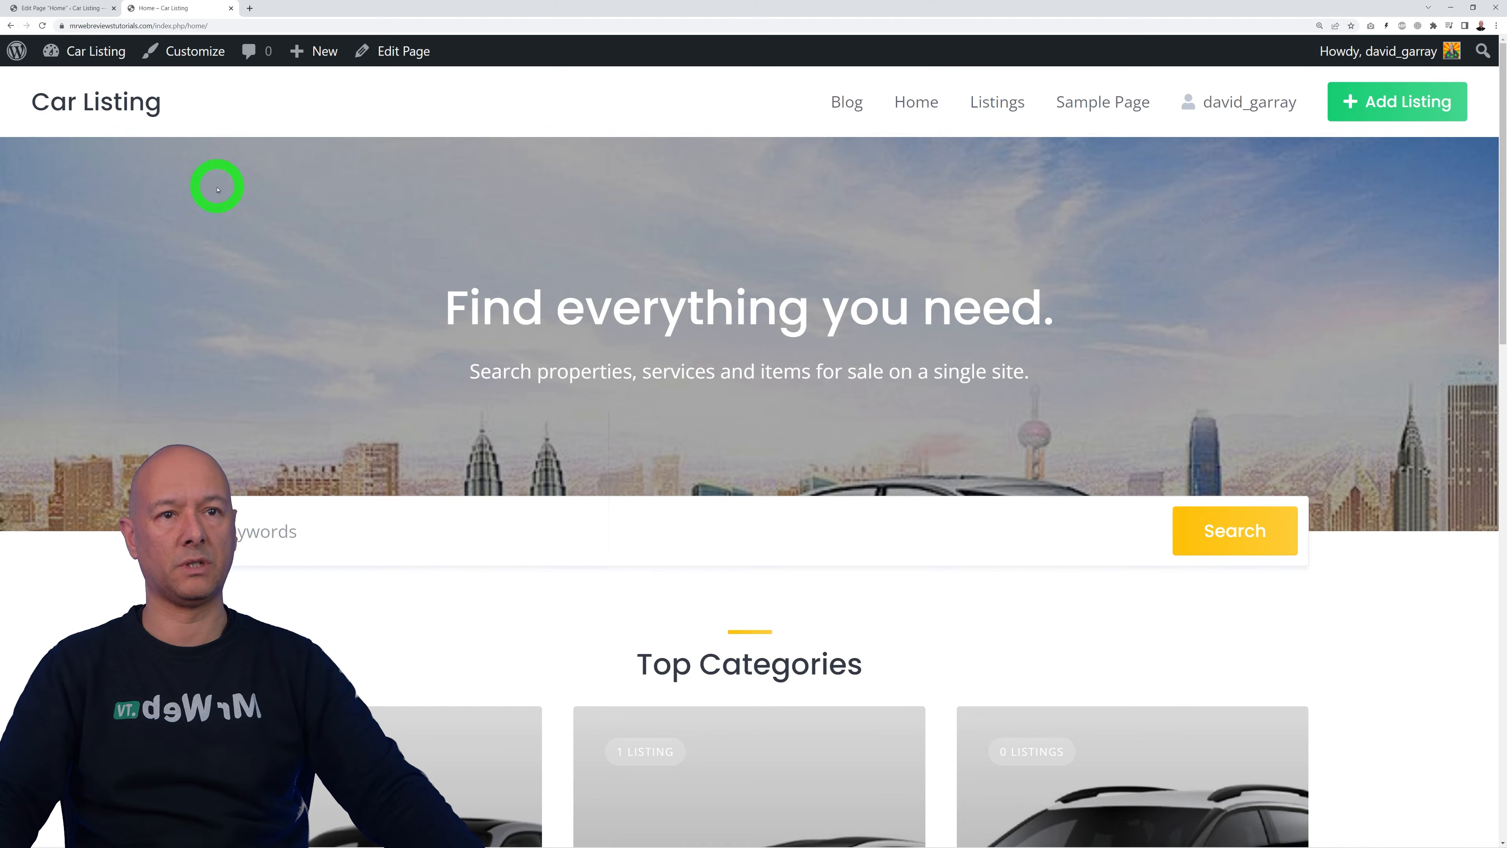
left_click(70, 7)
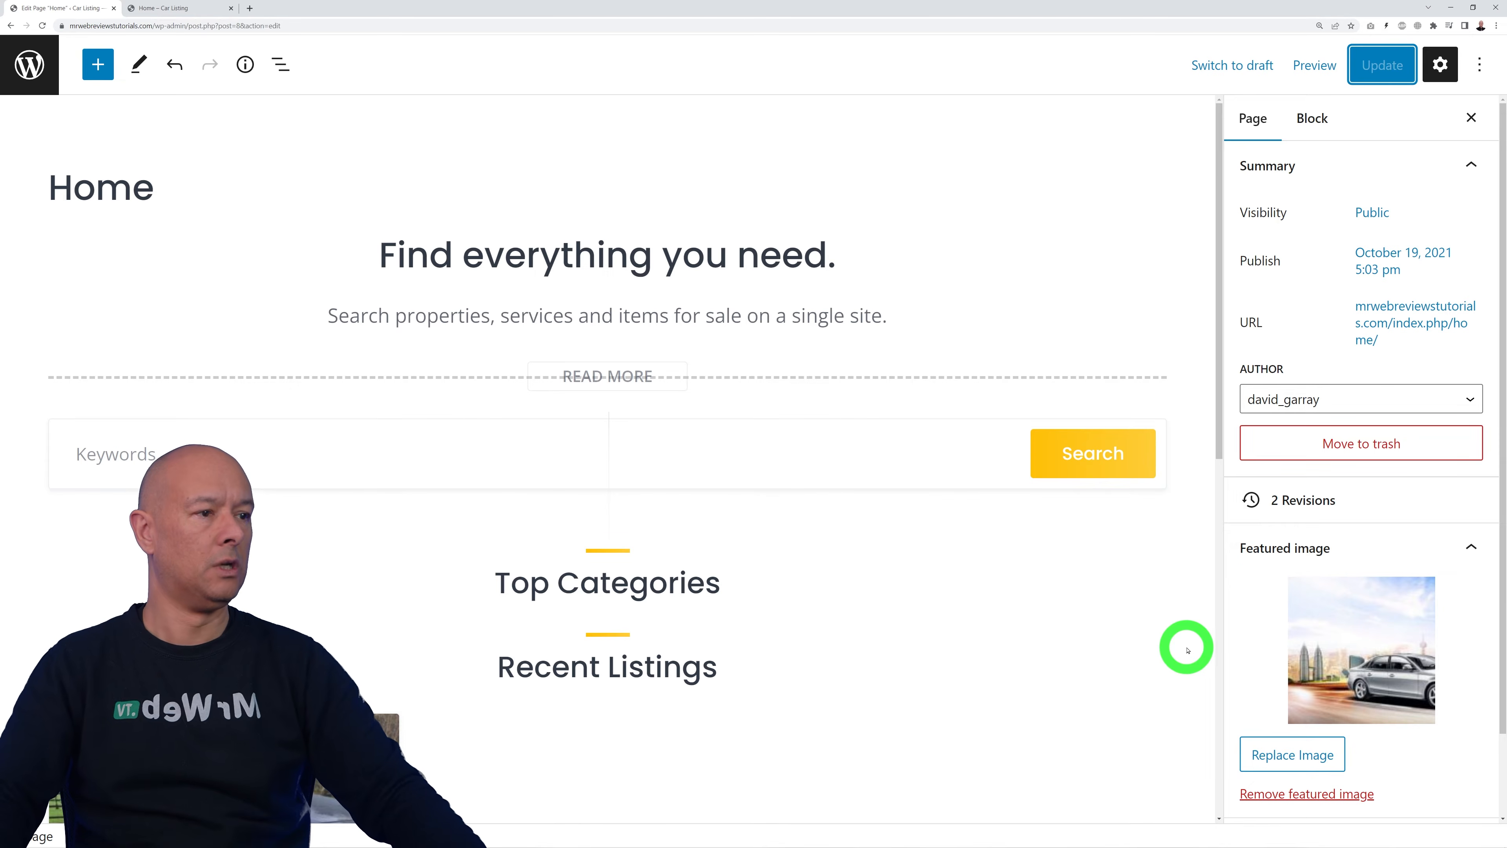
scroll(1437, 684, "down", 2)
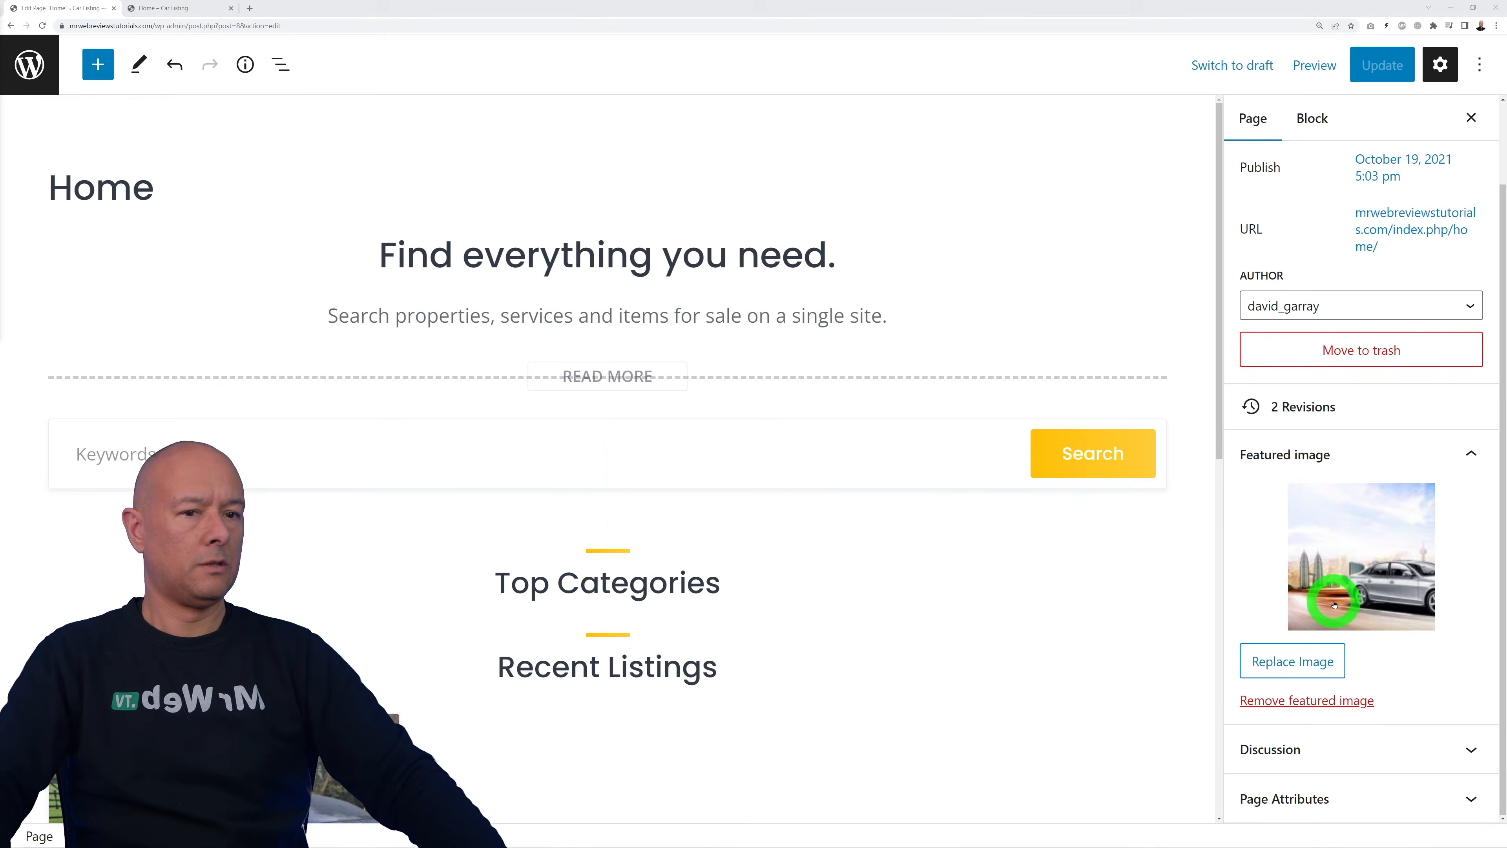
Step: Crop the featured car image to 800 × 250, set it as featured and update
left_click(1329, 595)
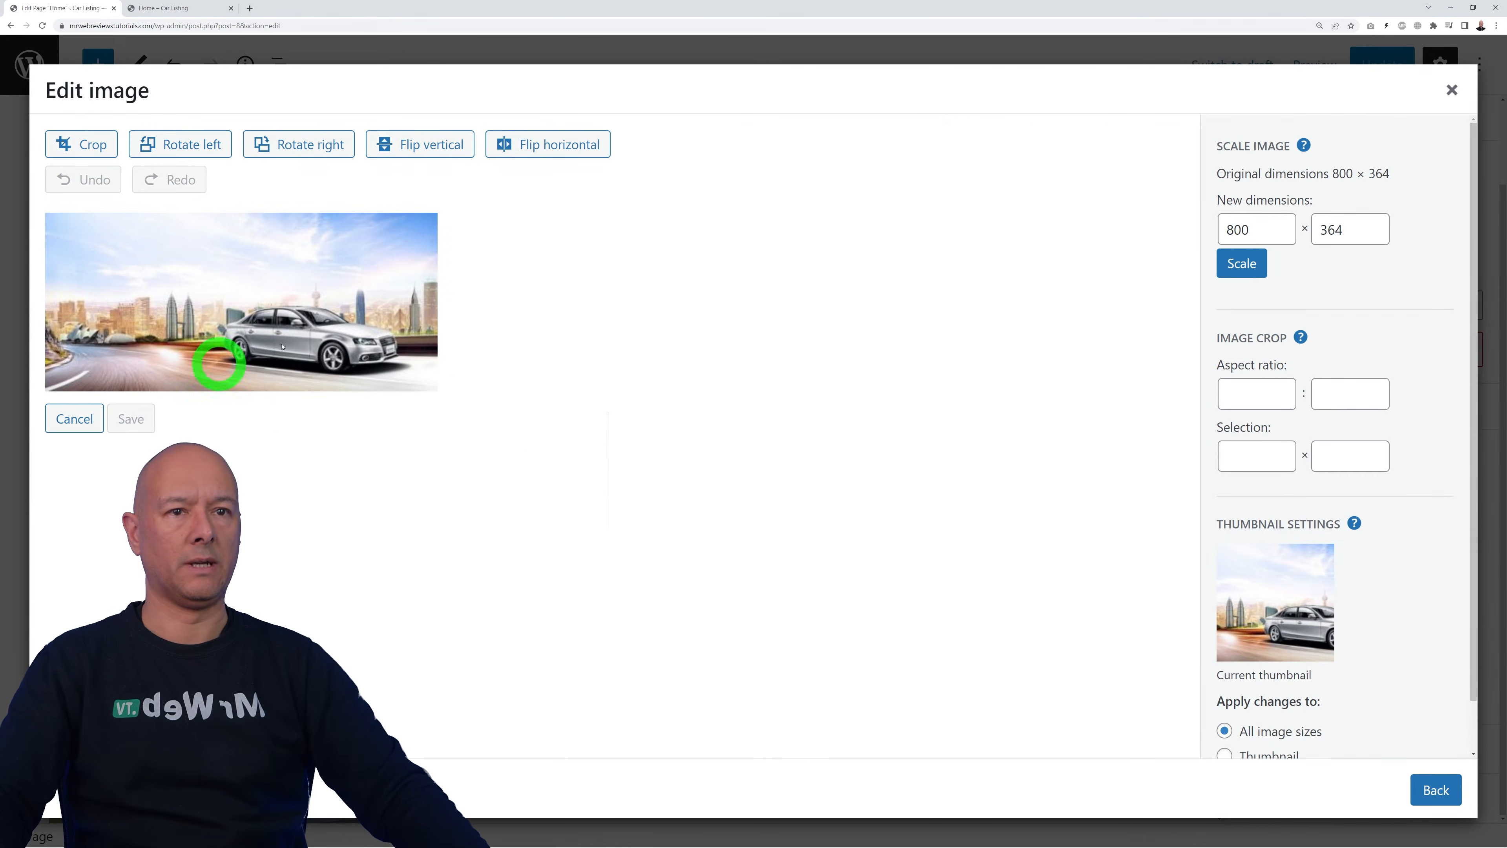
left_click(93, 153)
left_click_drag(240, 219, 228, 270)
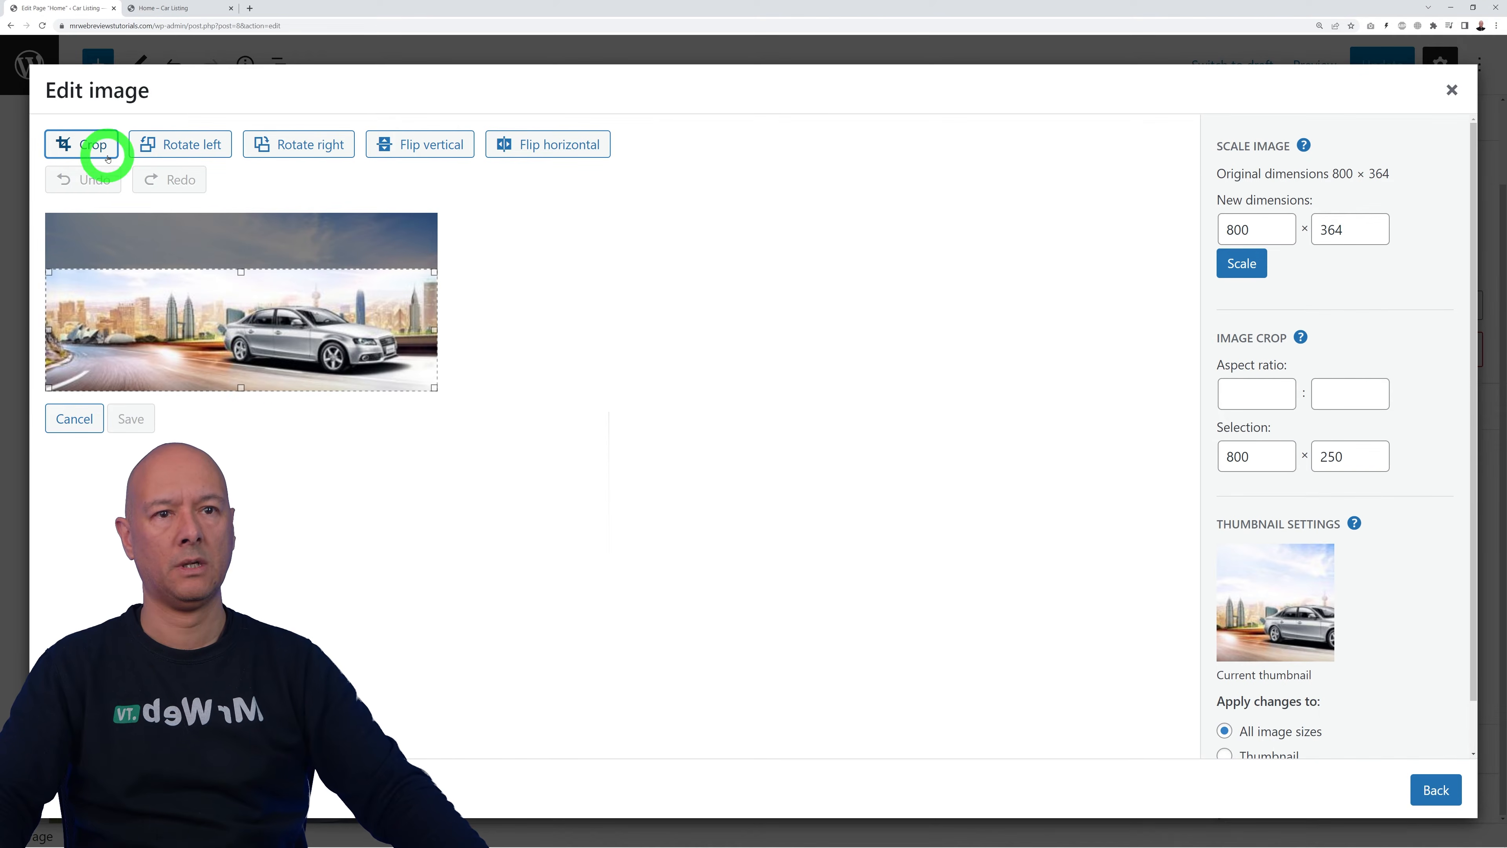
left_click(93, 144)
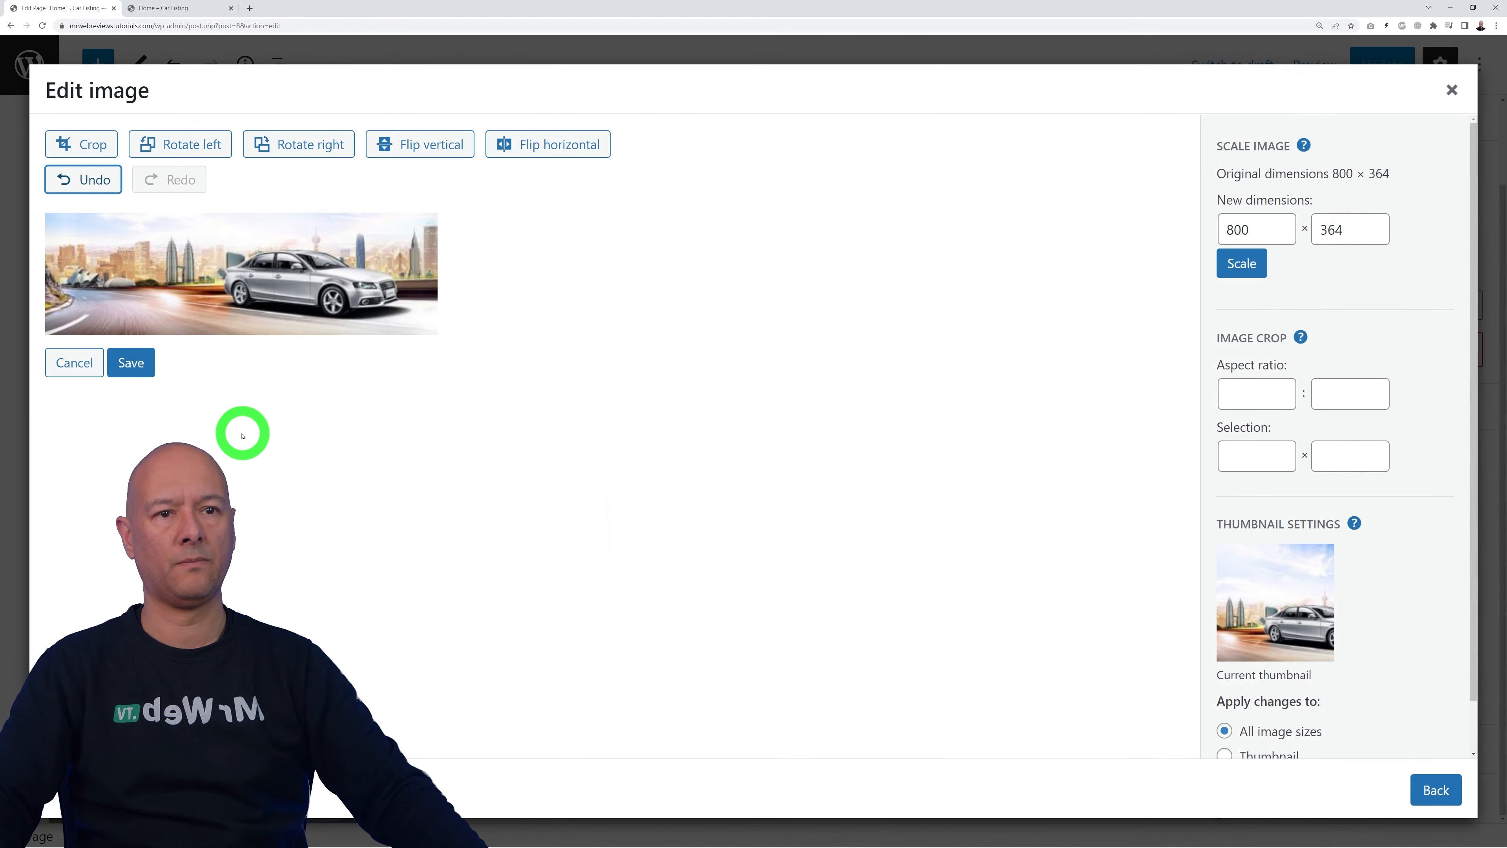
left_click(130, 363)
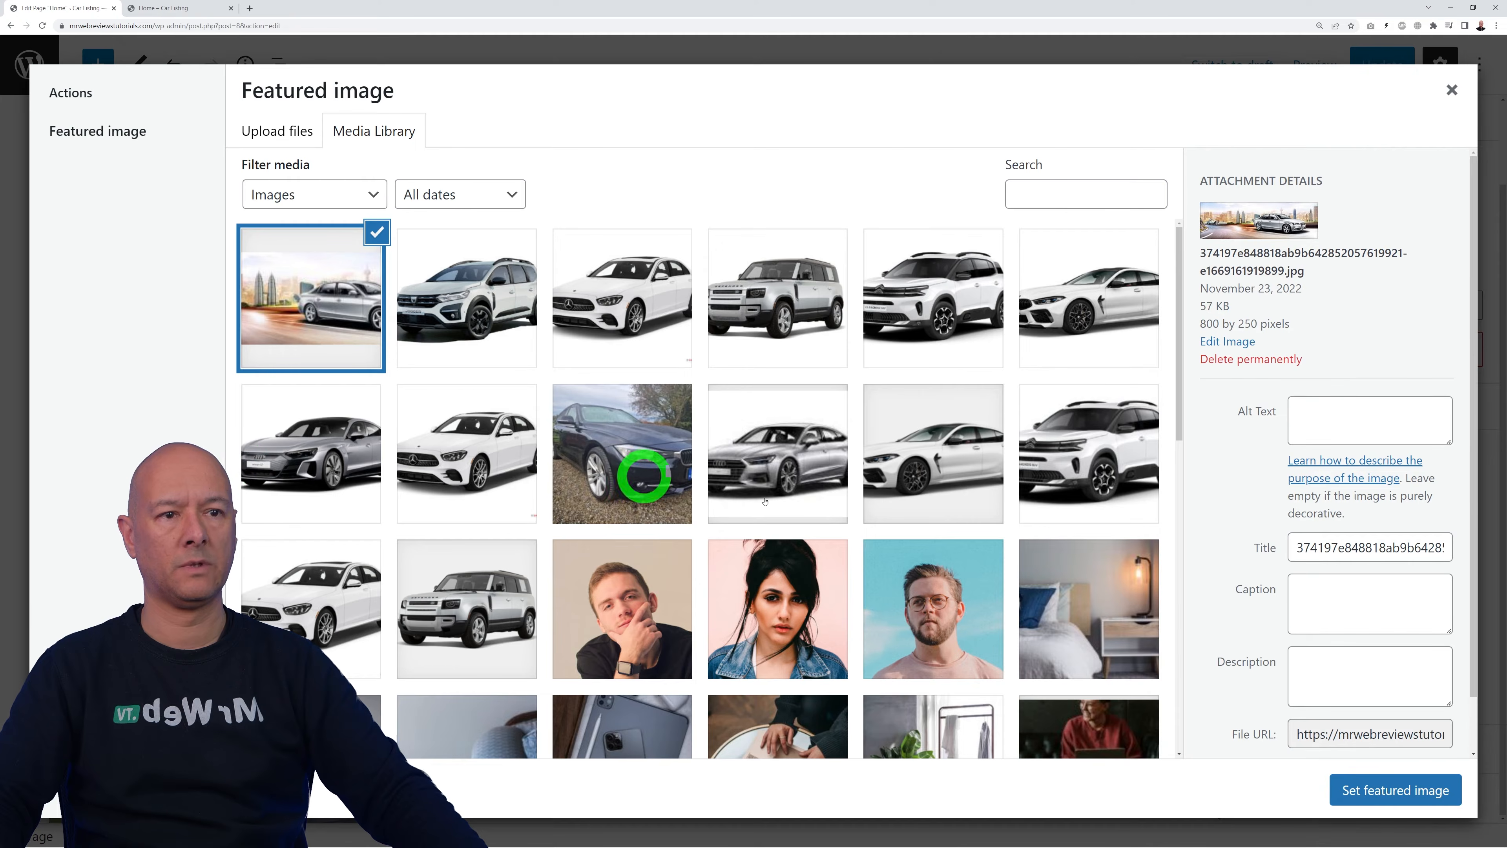
left_click(1407, 792)
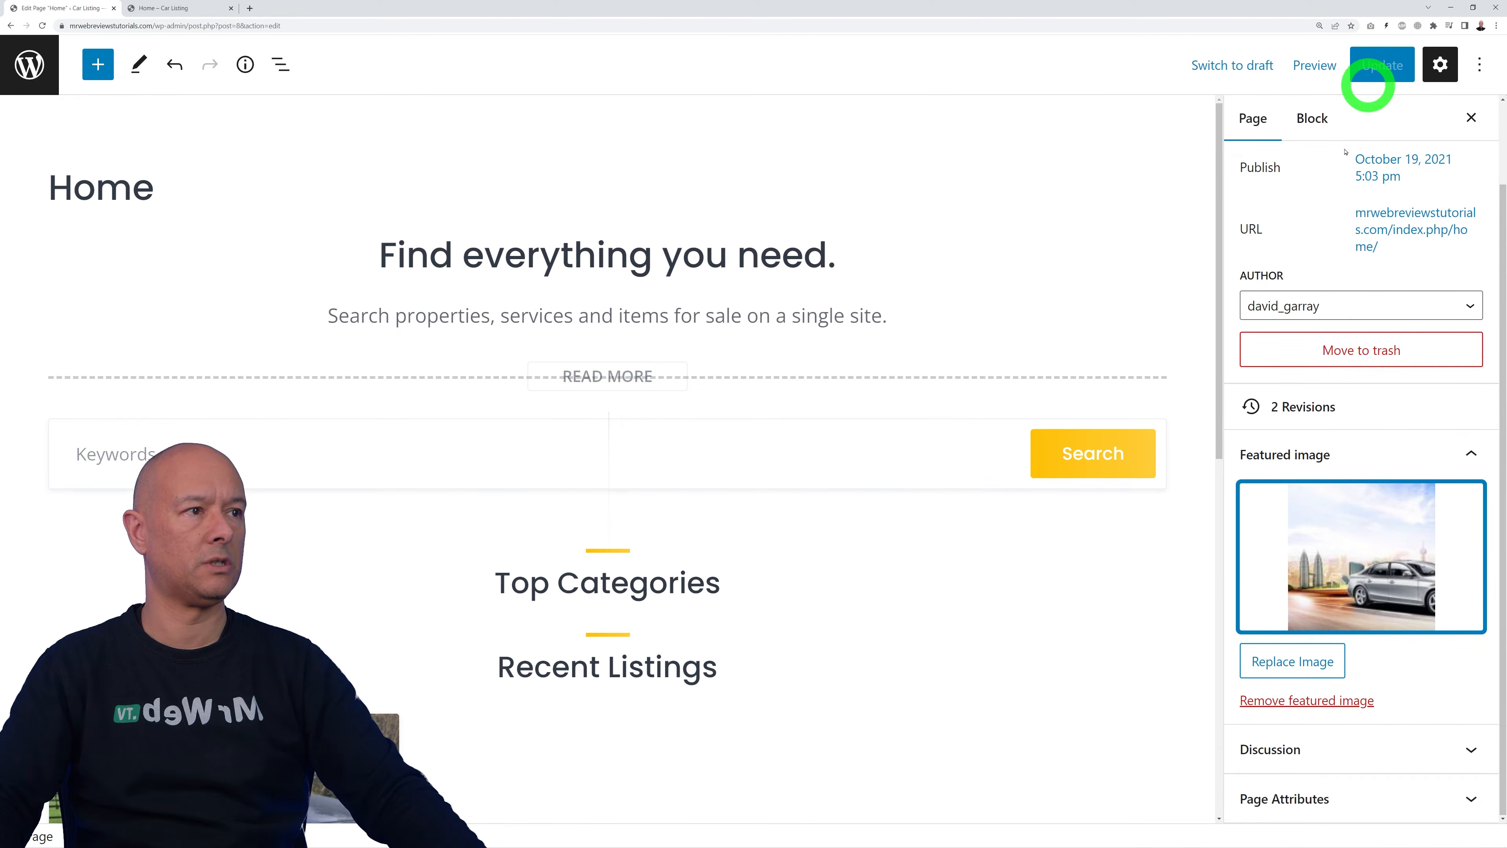
left_click(1157, 596)
left_click(188, 12)
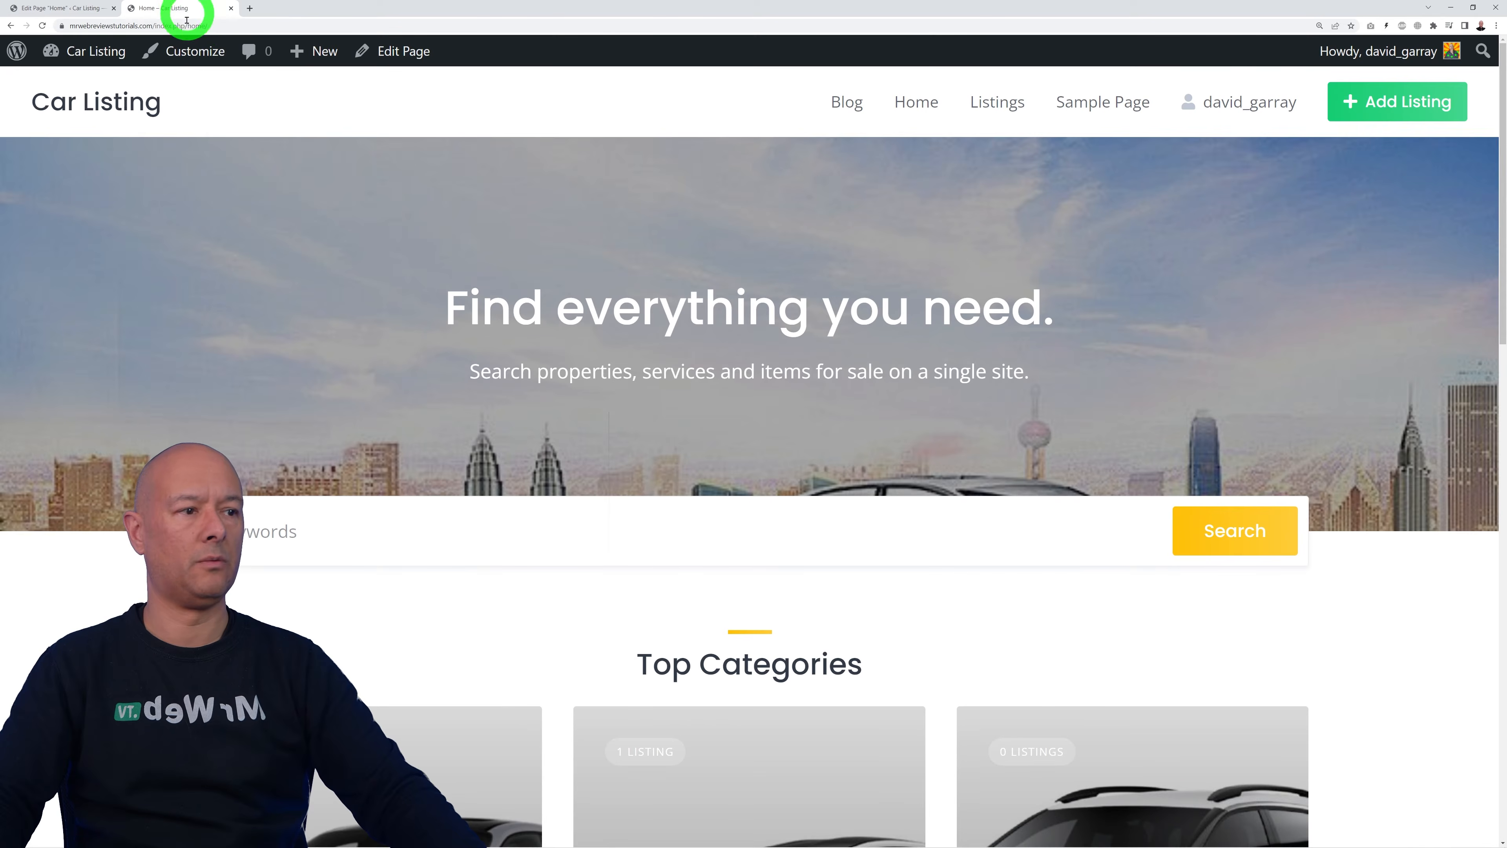
left_click(42, 25)
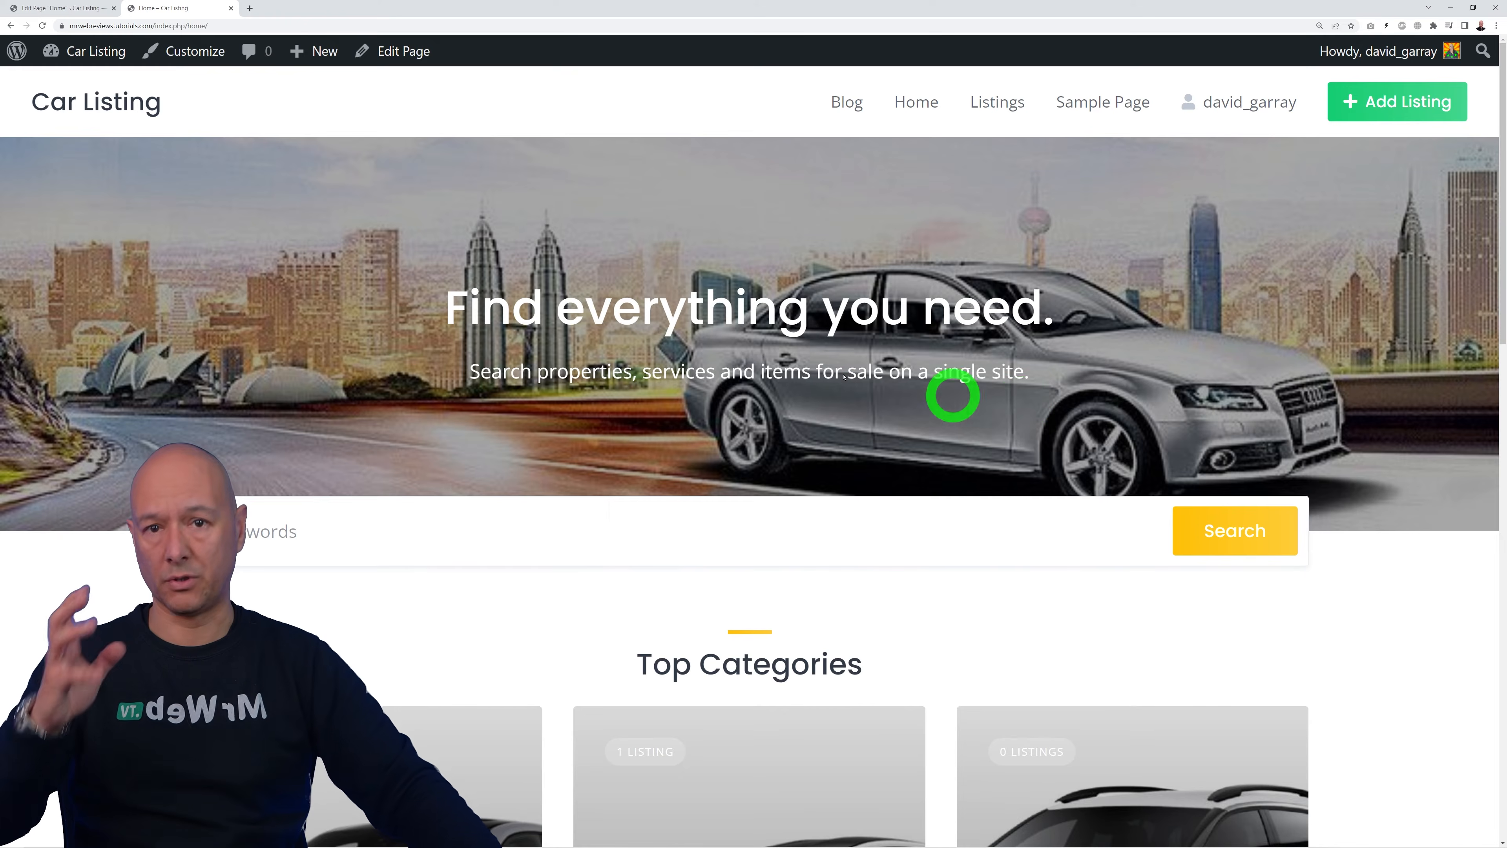
left_click(59, 8)
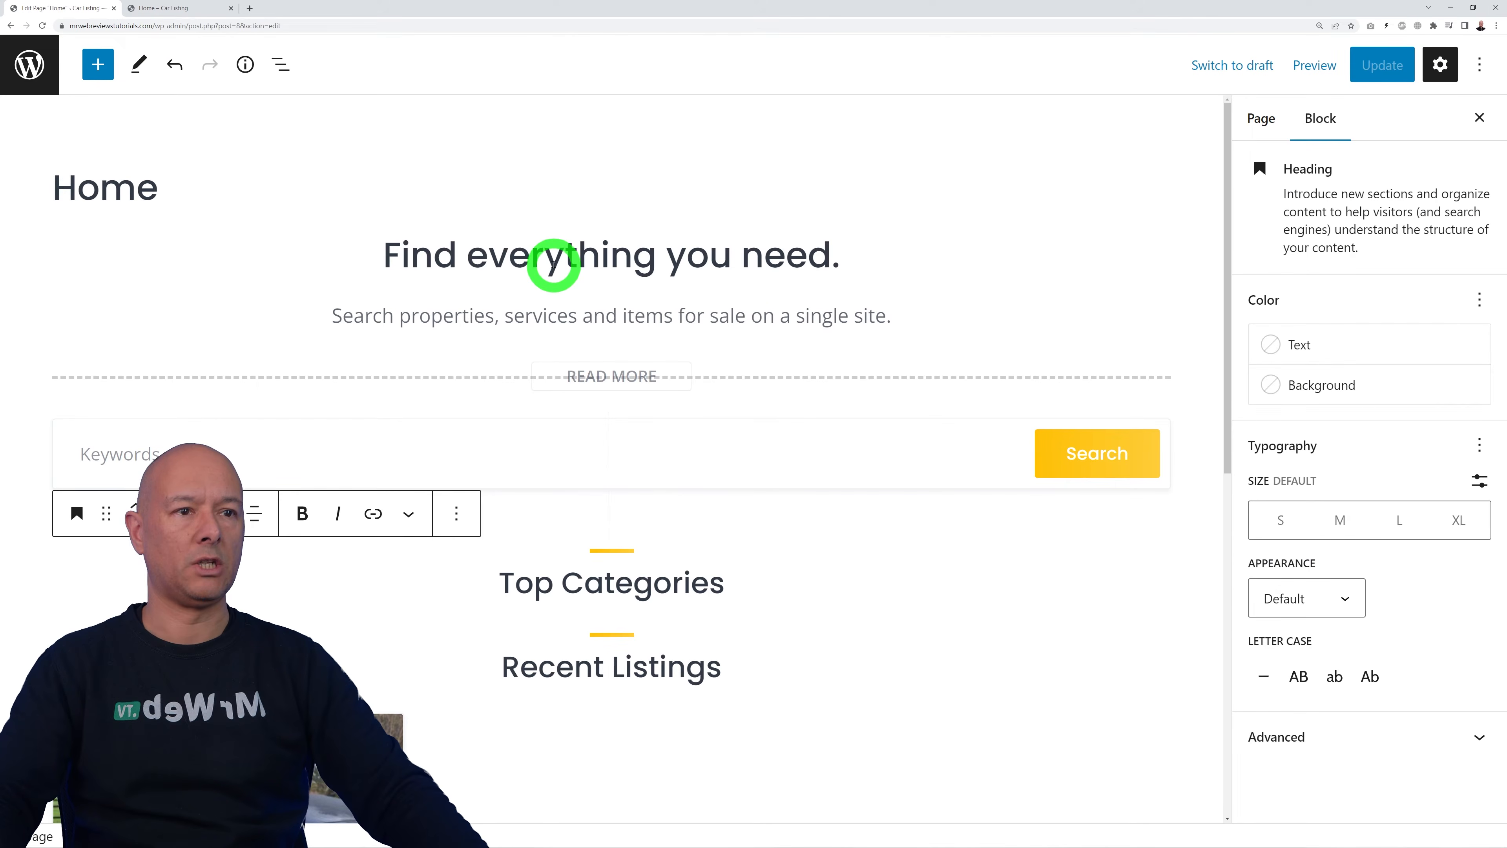
Step: Replace the Home headline with 'Used Cars in Knoxville and Surroundings'
left_click(555, 259)
triple_click(589, 259)
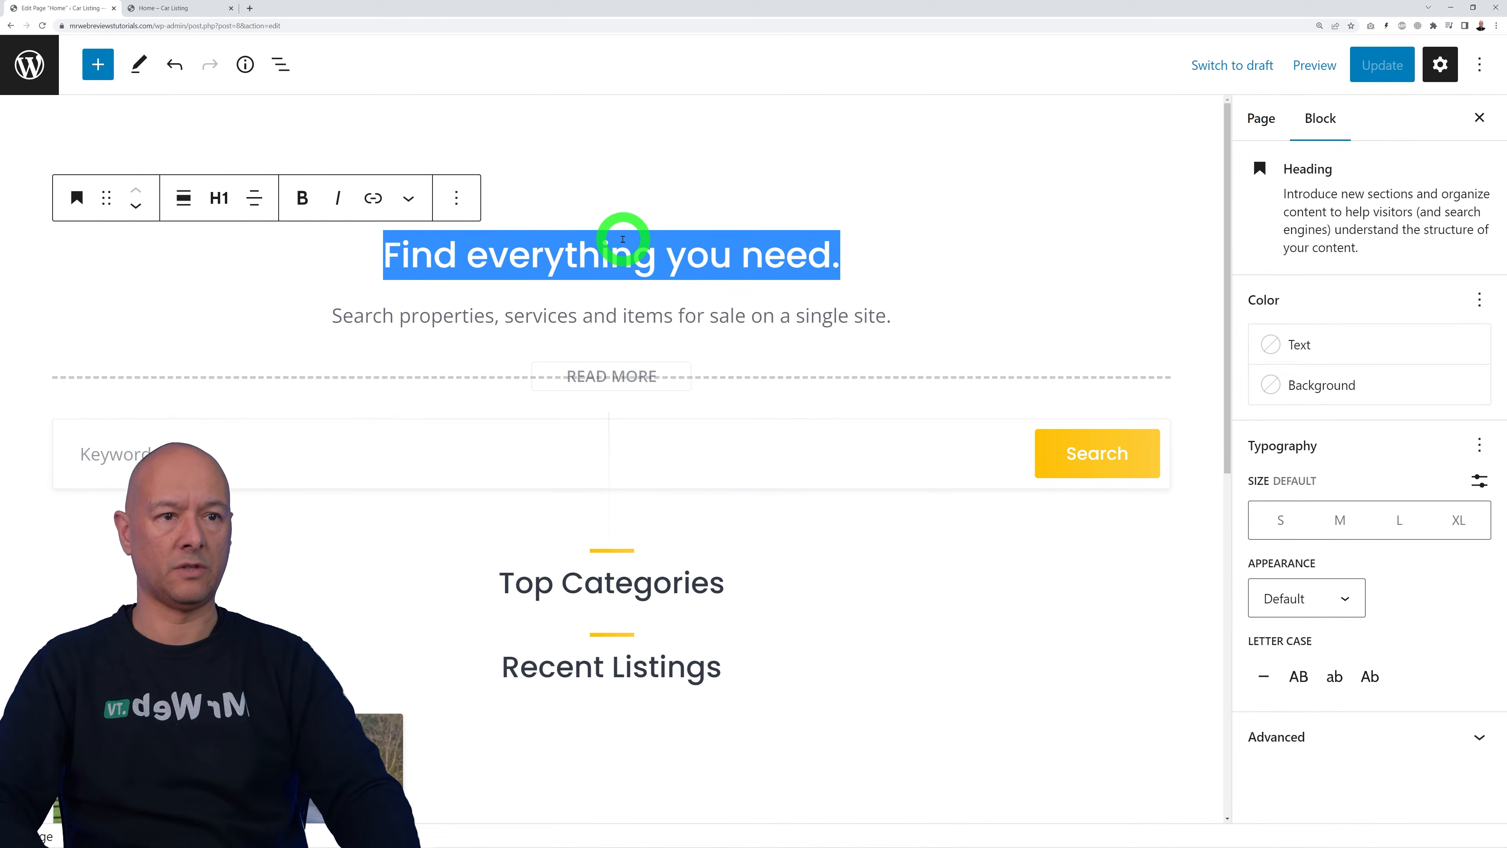
type("Used Cars in Knoxville and Surroundings")
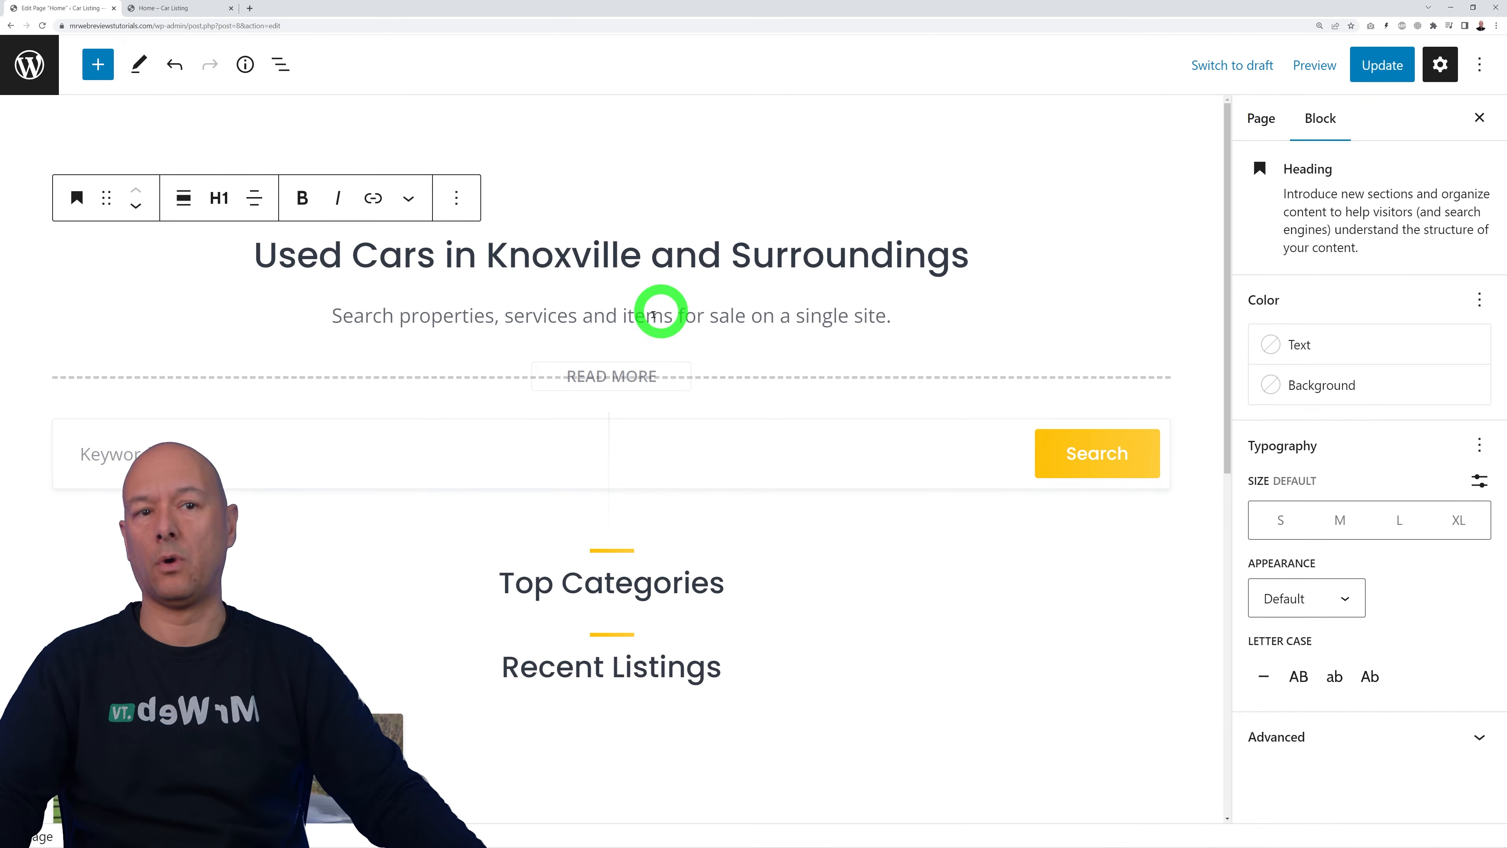
Step: Replace the subtitle paragraph with the second-hand car deals tagline
mouse_move(635, 496)
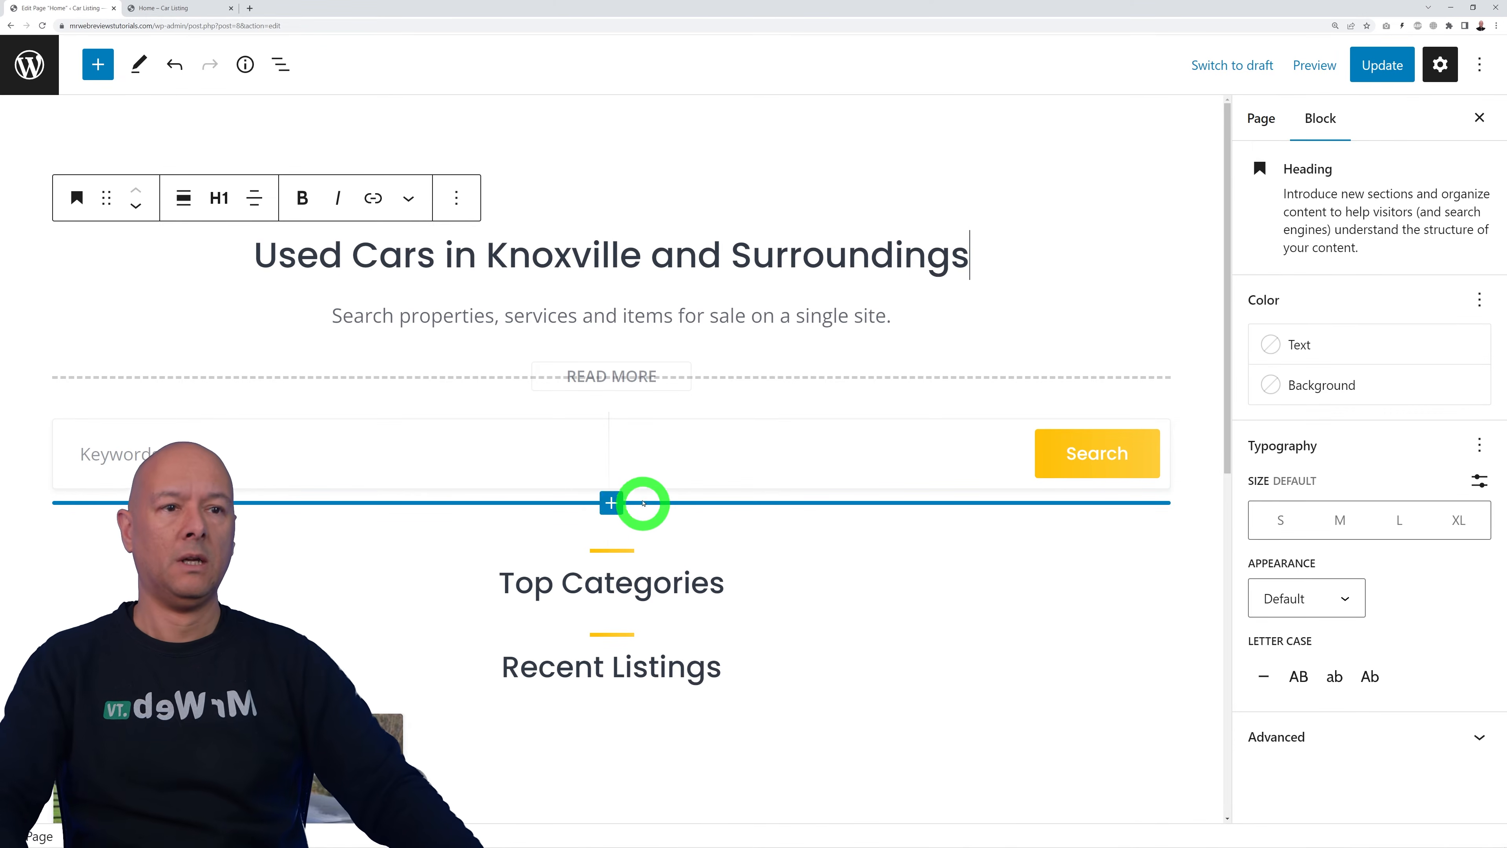
double_click(599, 315)
triple_click(599, 315)
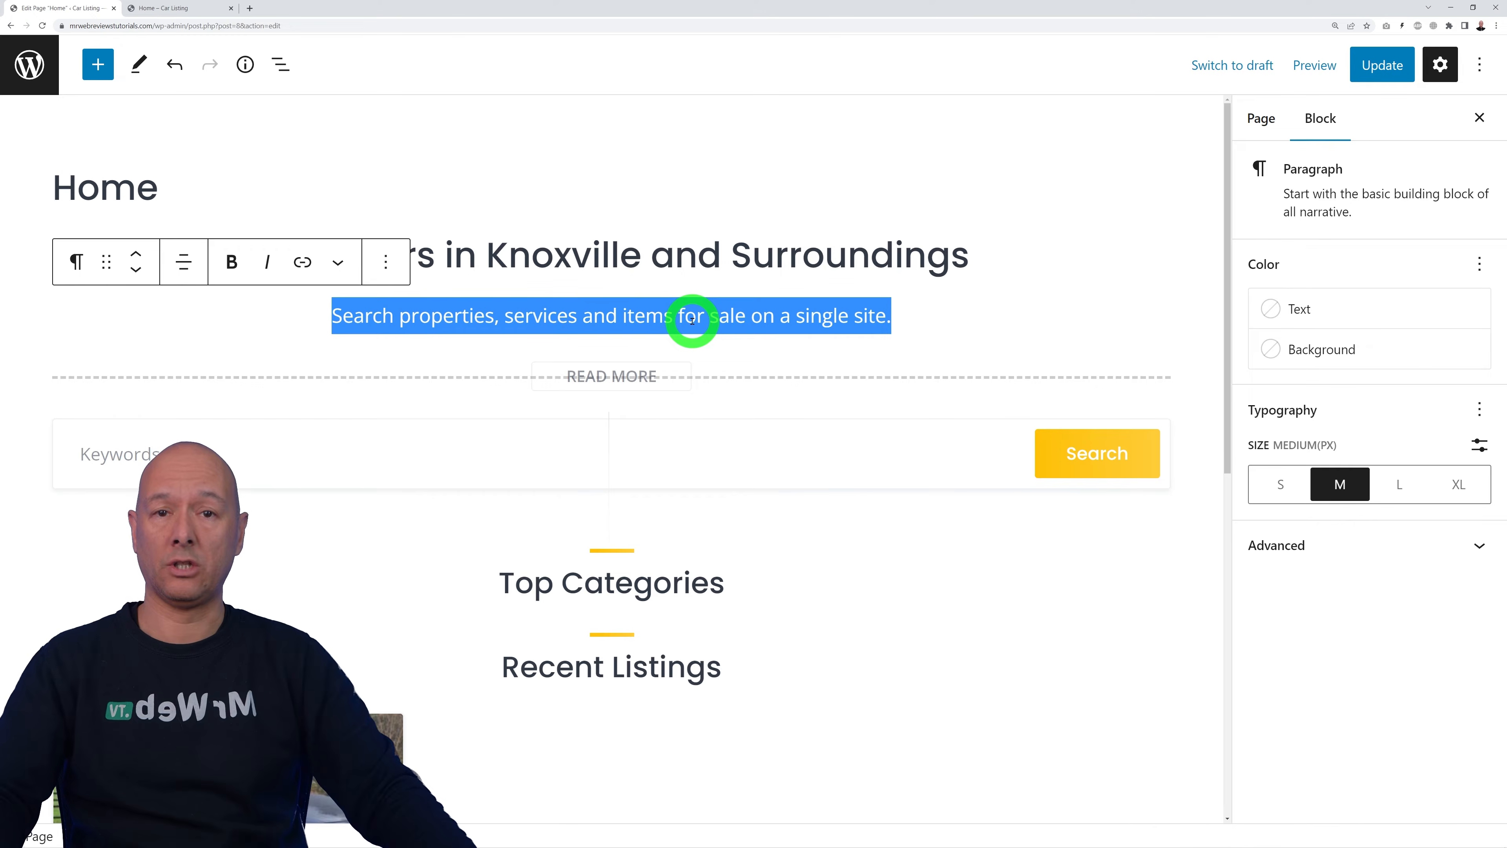
type("Find the Best Deals on Second Hand Cars from Dealers, Brokers and Private Individuals")
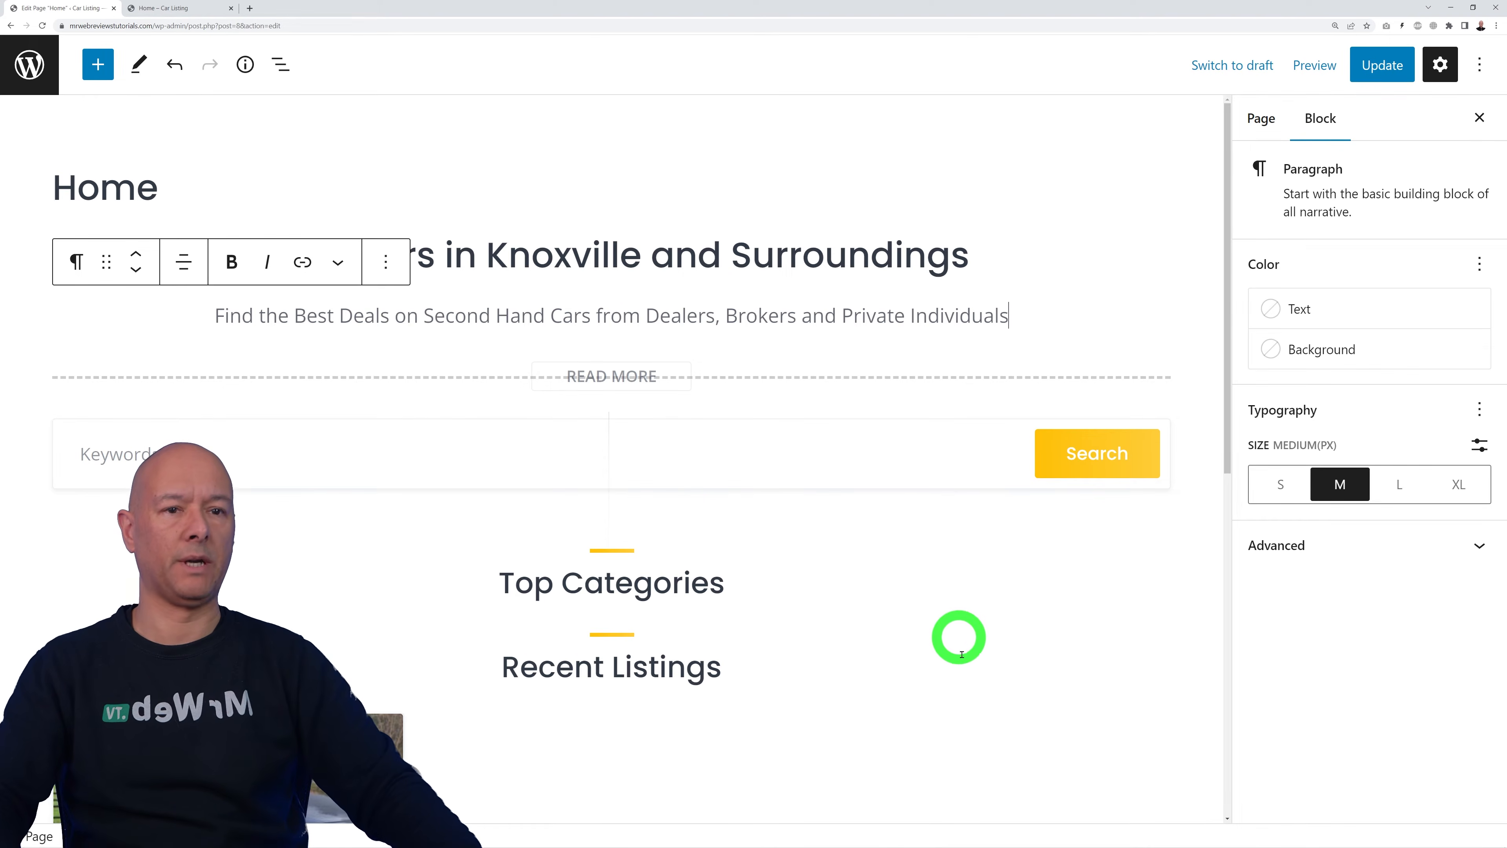
scroll(950, 588, "down", 2)
left_click(665, 371)
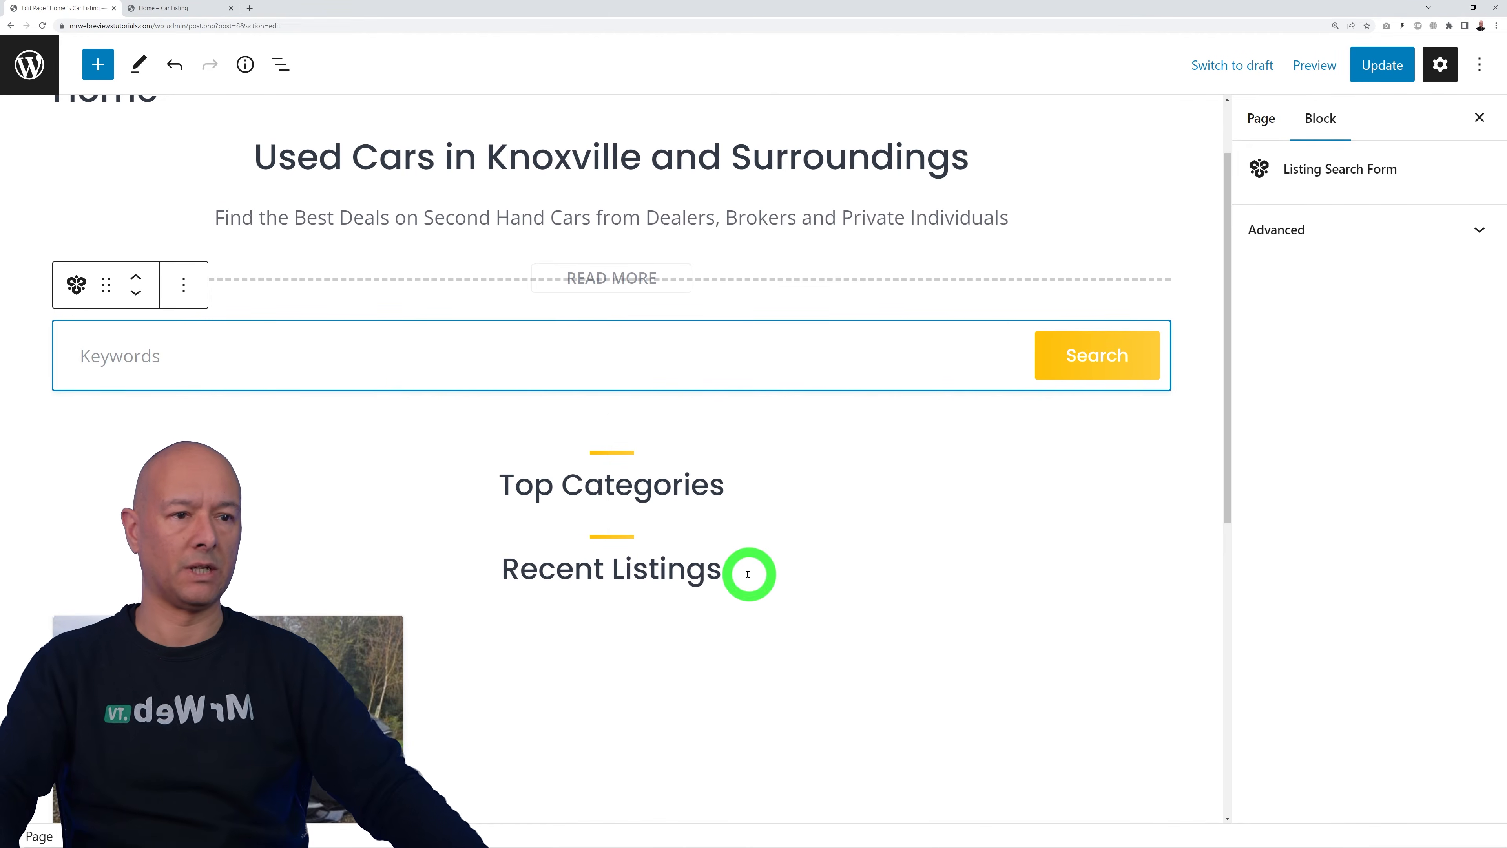
Step: Select the Listing Categories block under Top Categories, keep Parent Category empty, and order by Name
scroll(754, 573, "down", 2)
left_click(692, 389)
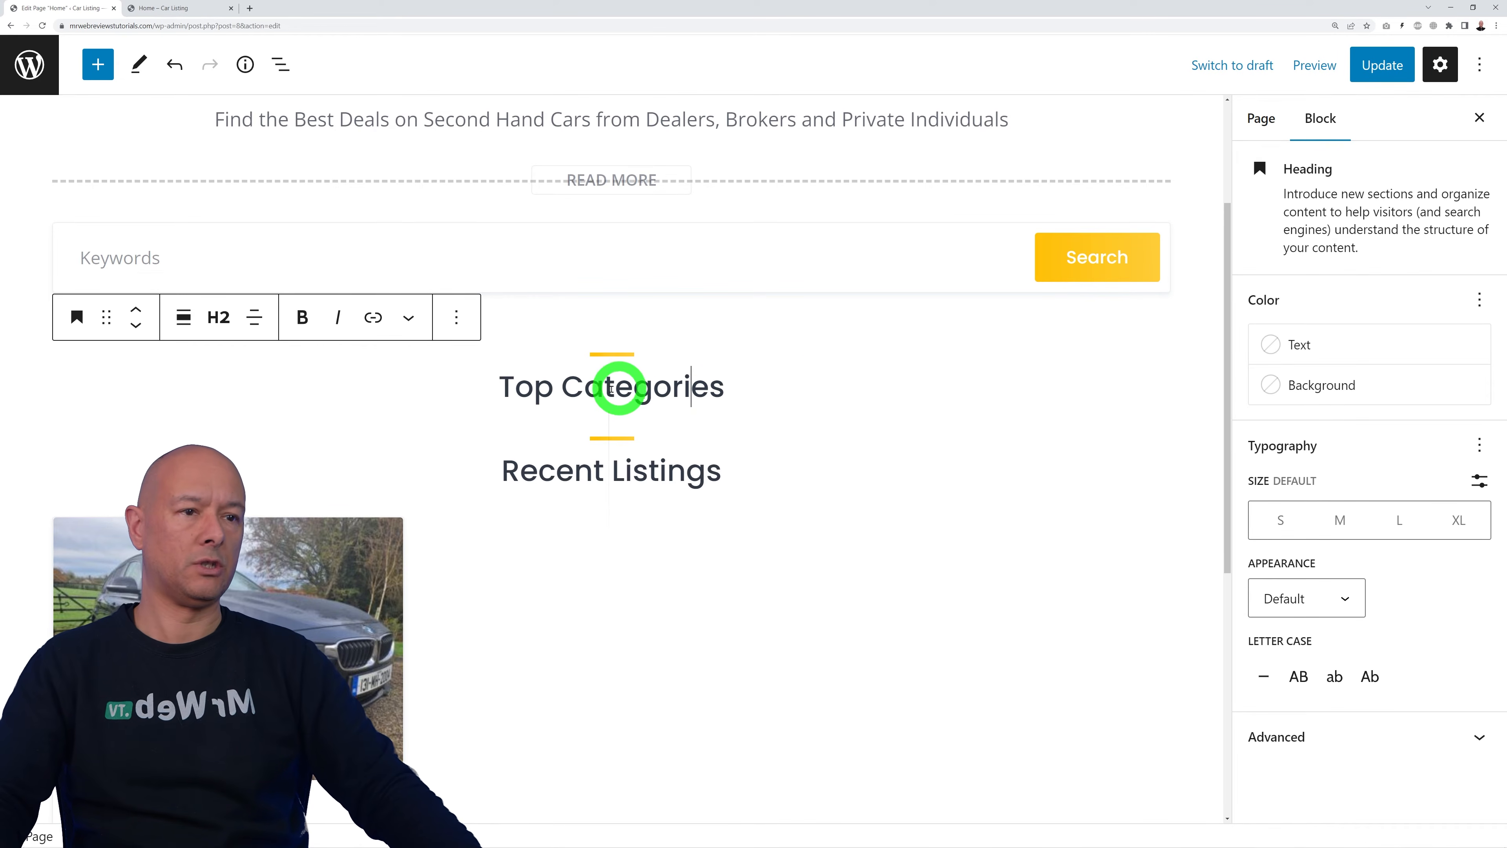
left_click_drag(566, 389, 678, 427)
left_click(679, 422)
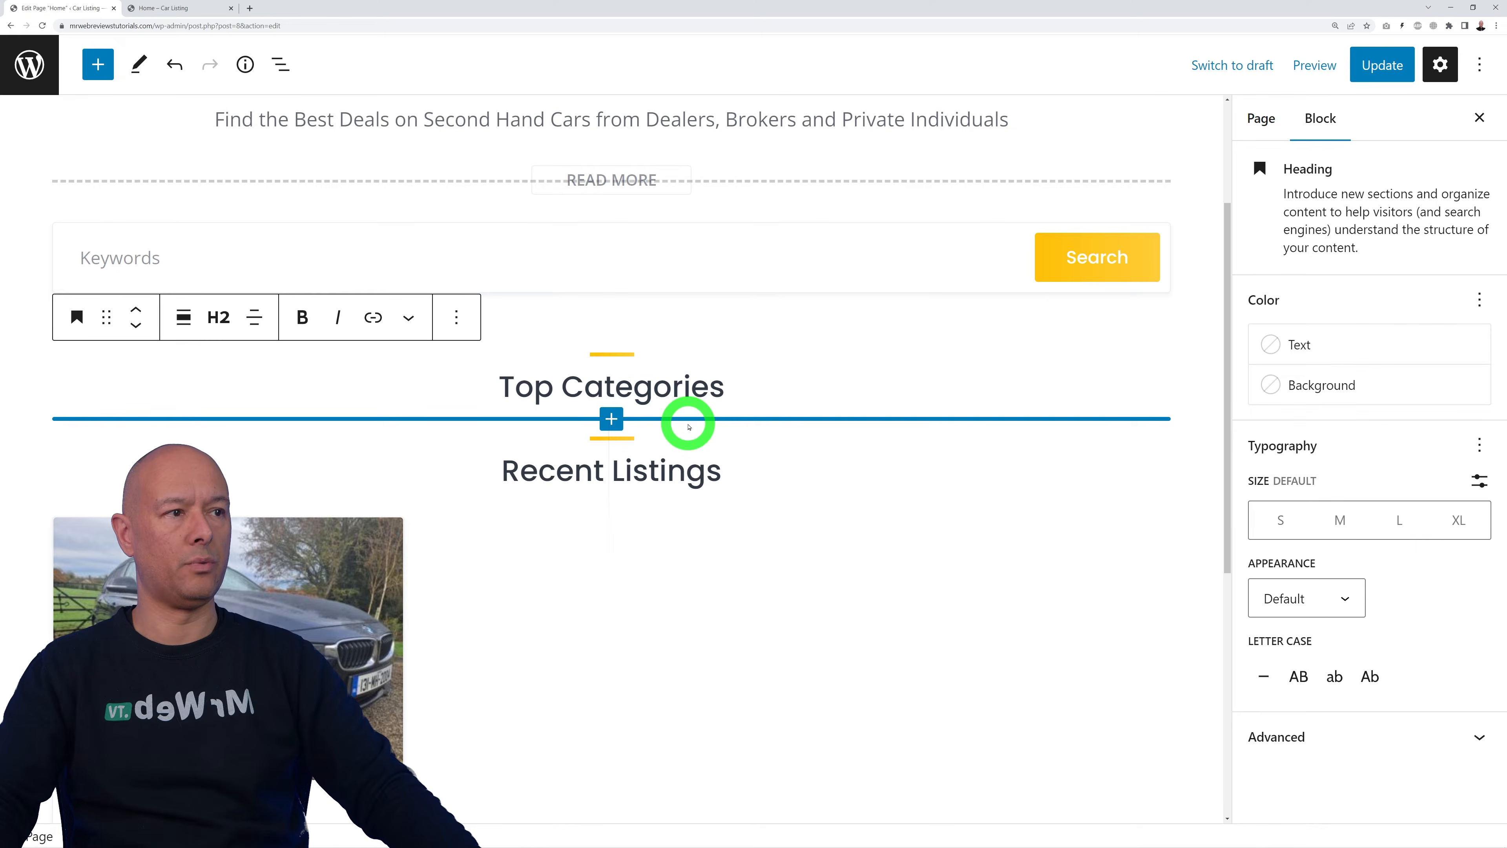
left_click(689, 426)
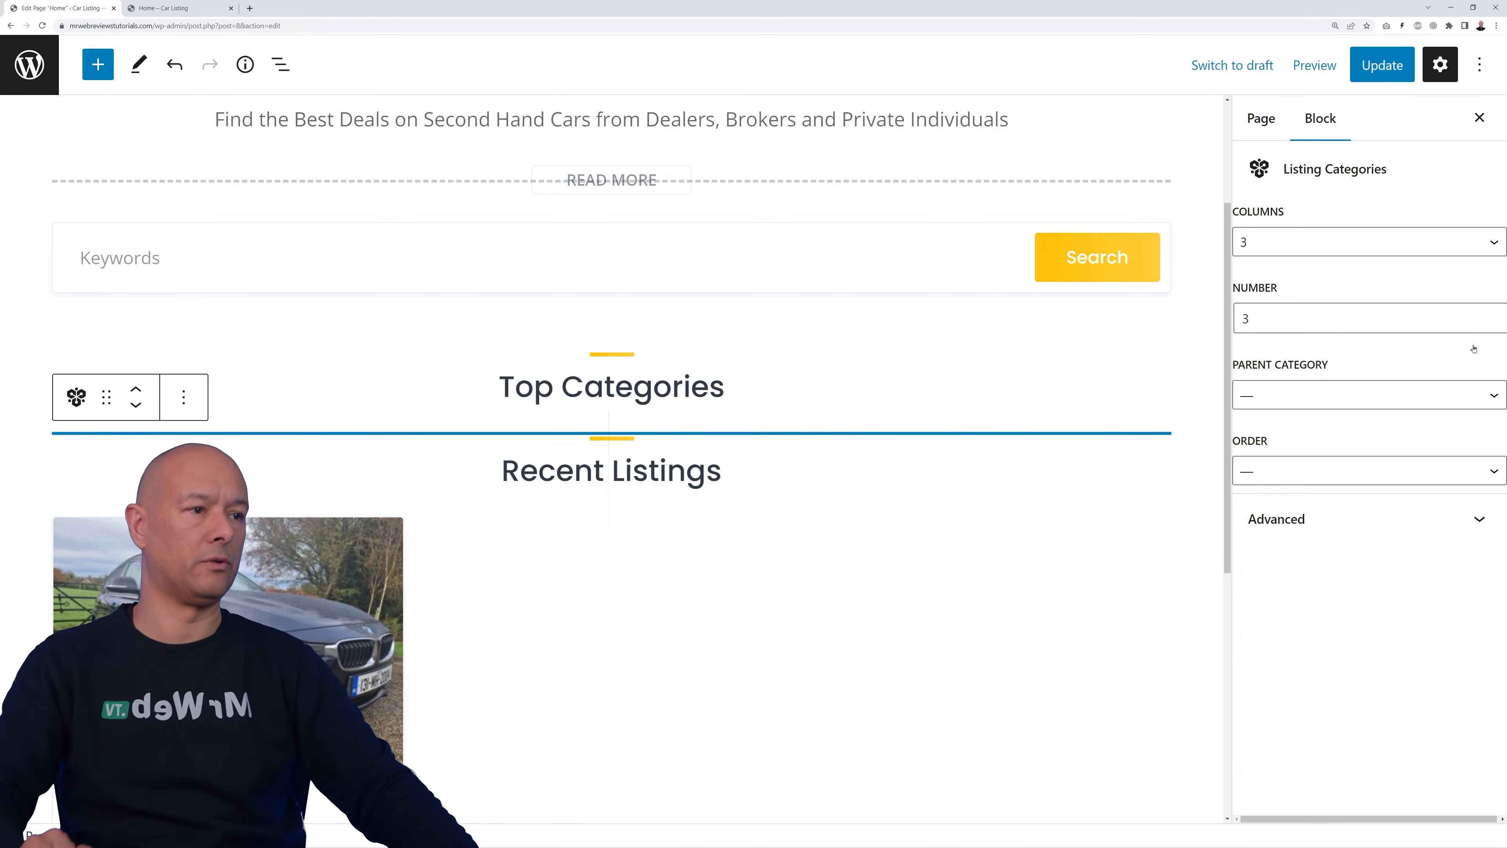
left_click(1479, 397)
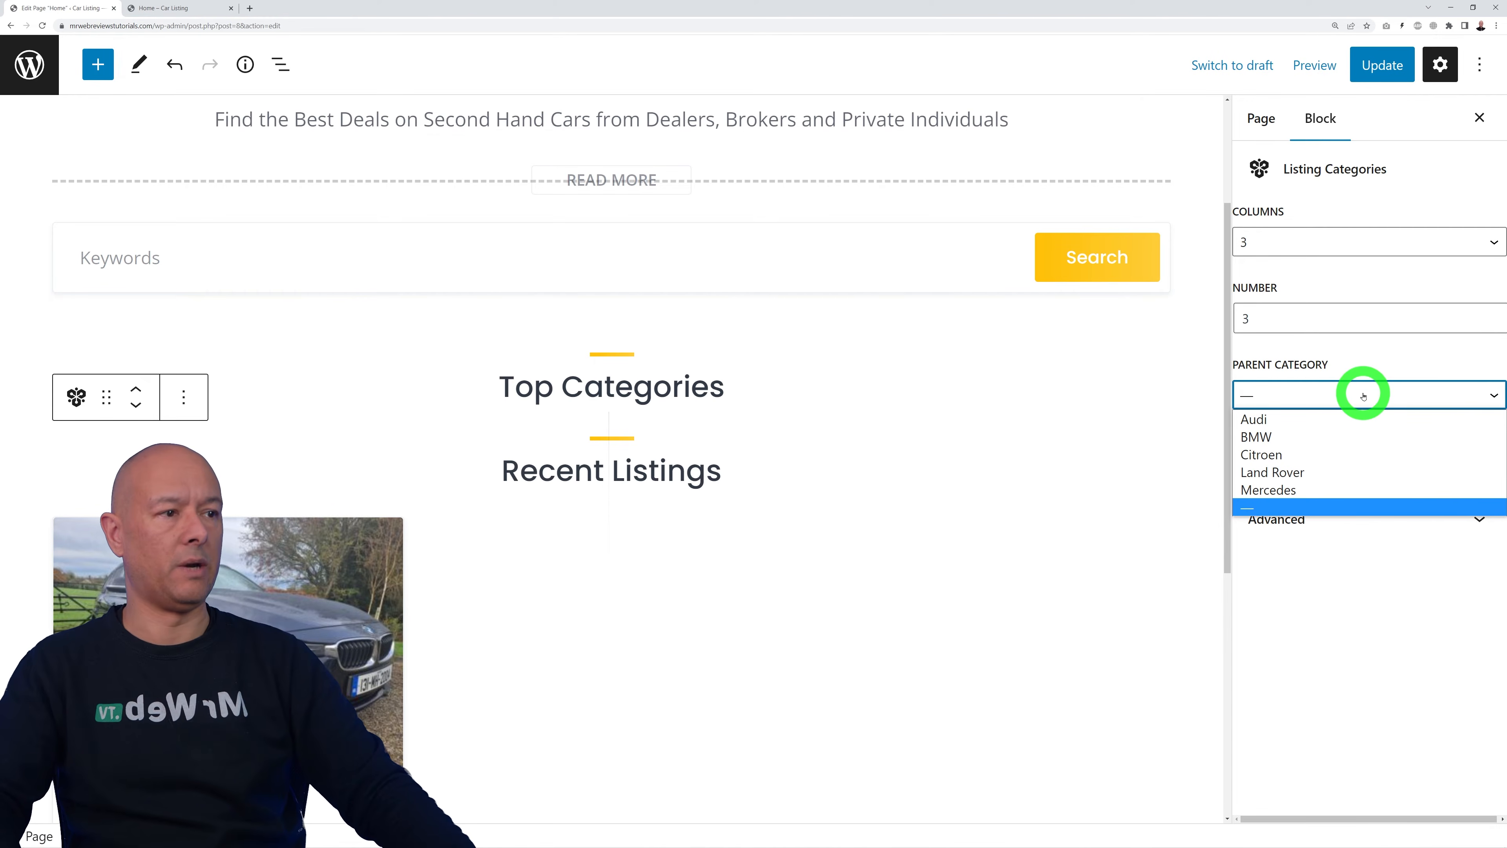
left_click(1334, 398)
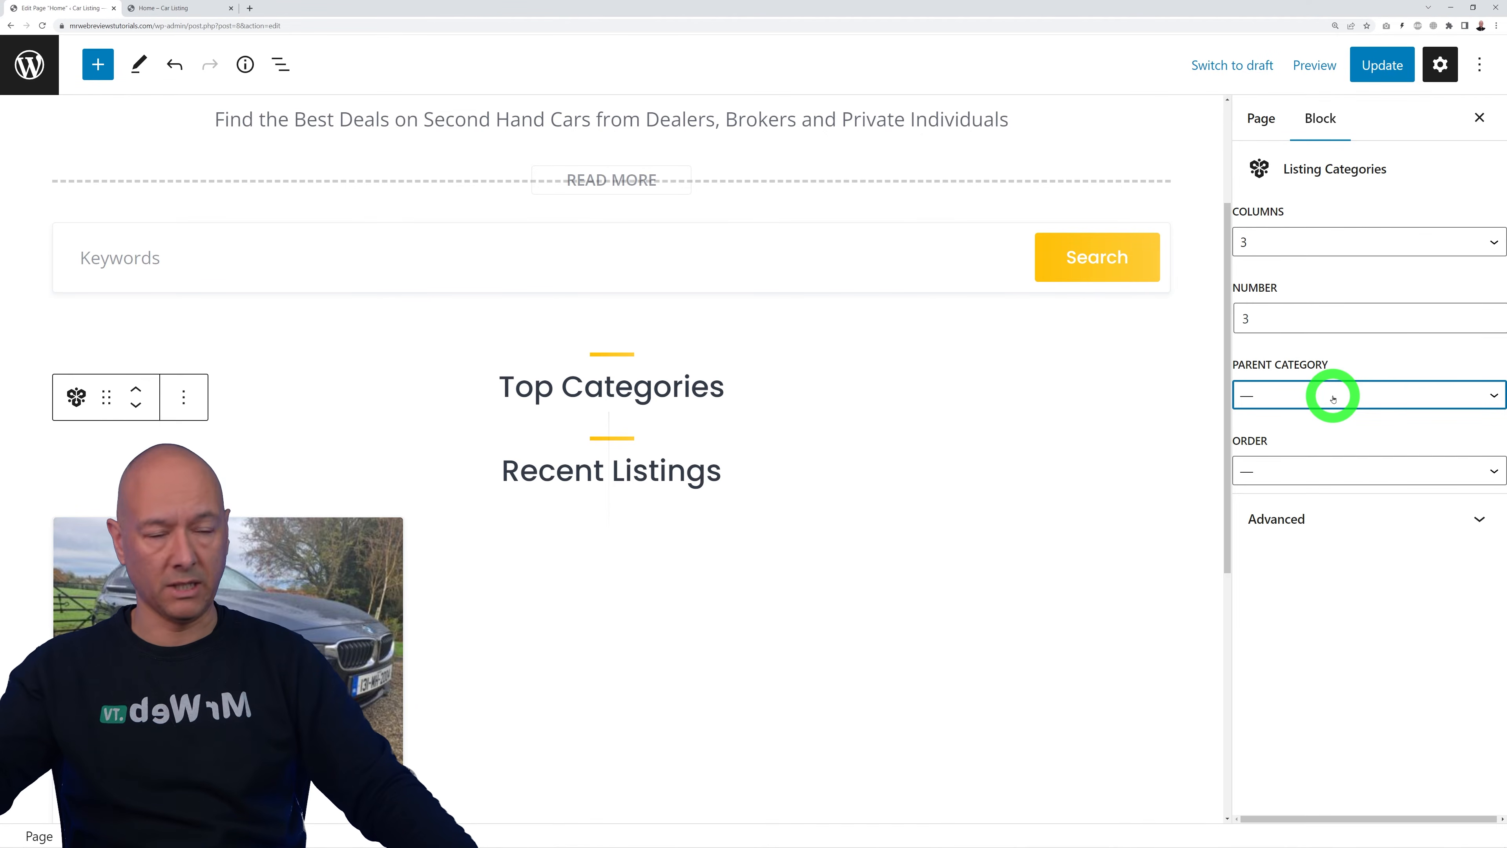
left_click(1491, 470)
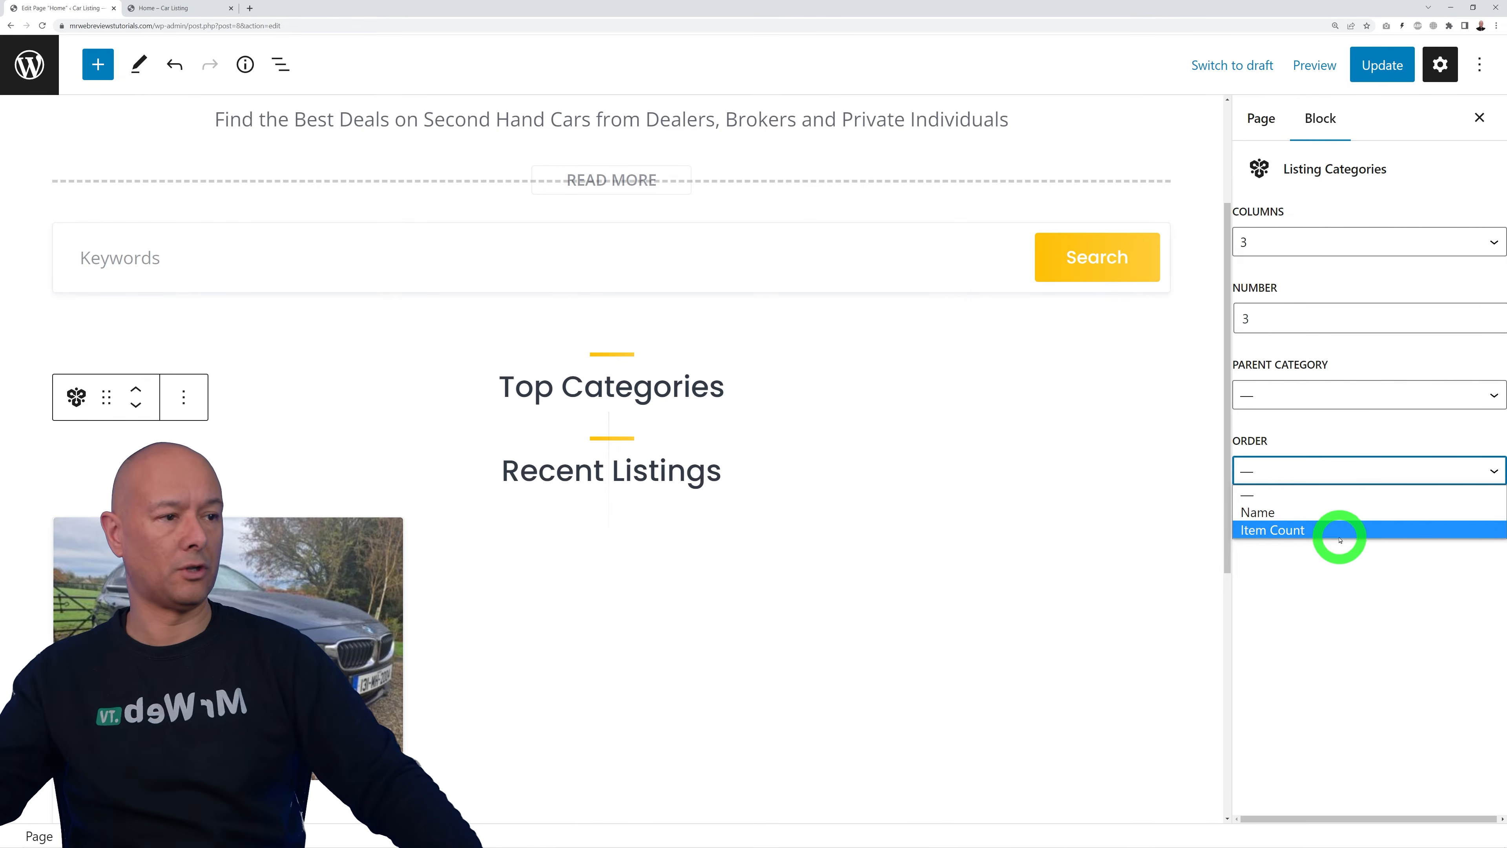
left_click(1338, 512)
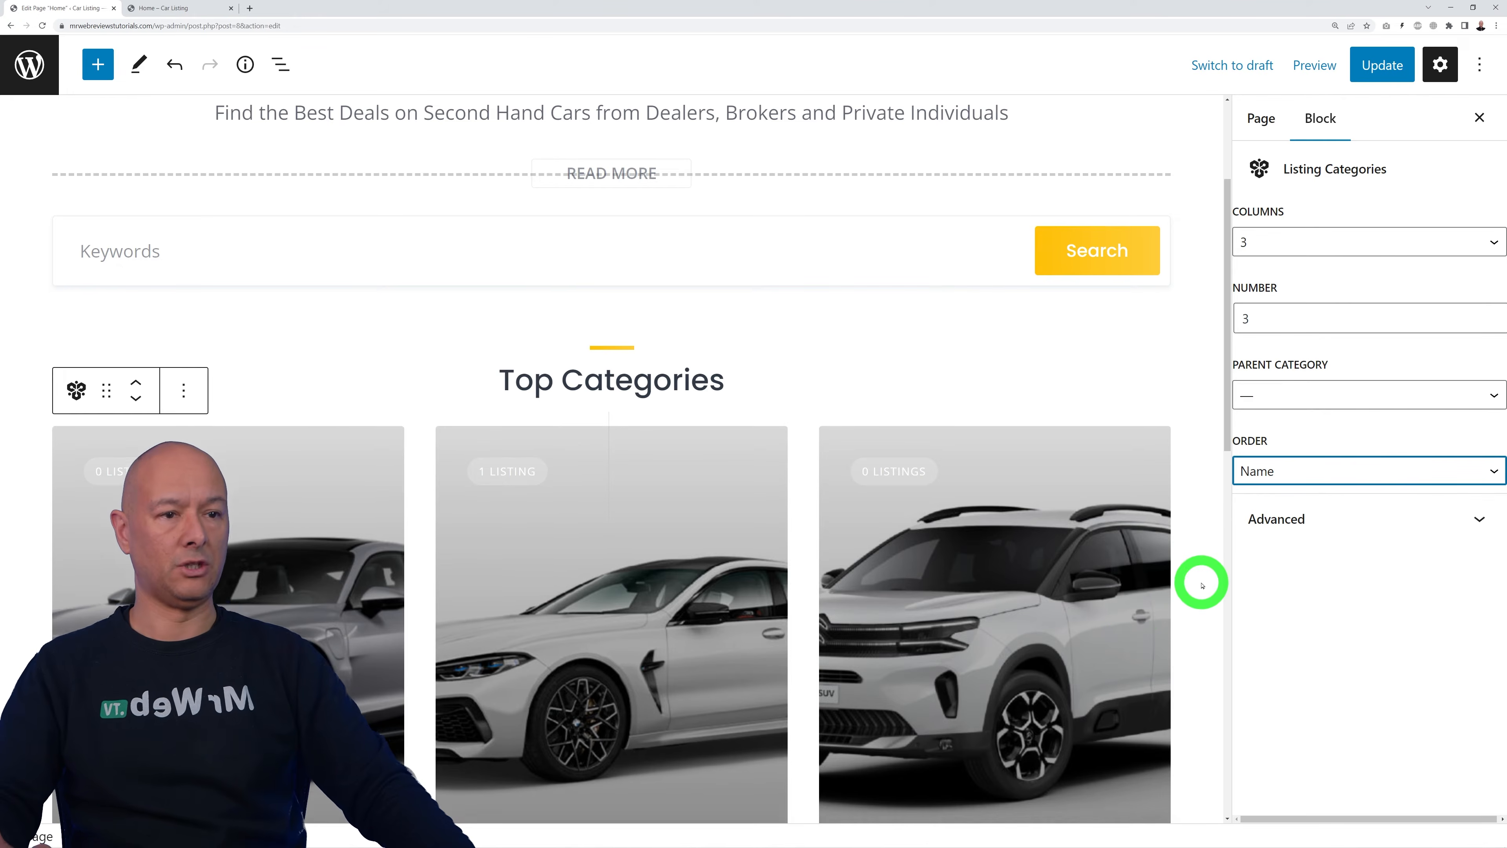
Step: Set the Listing Categories block to 3 columns and 6 categories, showing Audi through Mercedes
scroll(1201, 584, "down", 2)
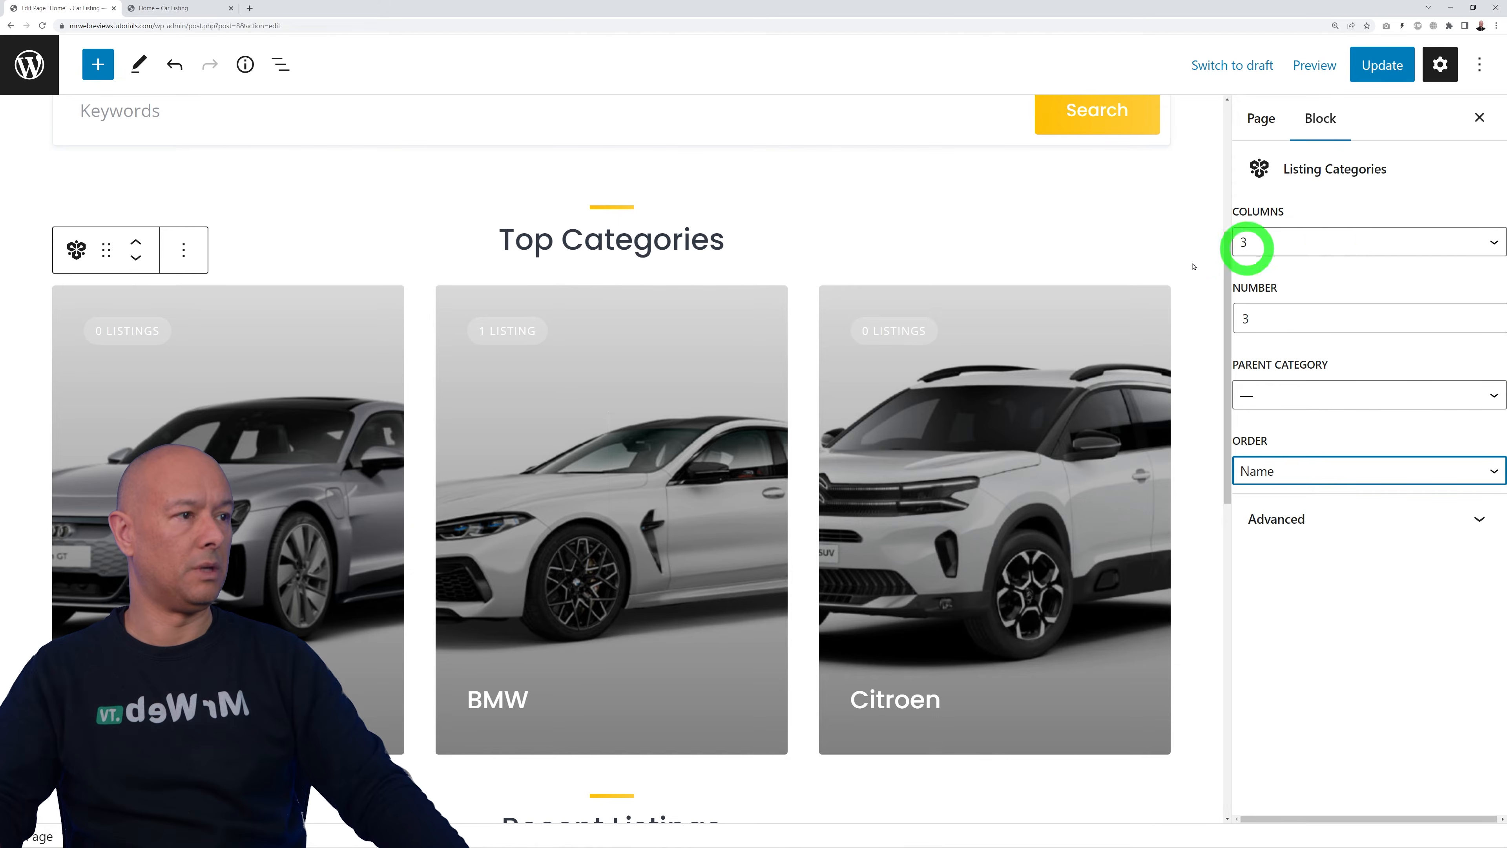
left_click(1453, 237)
left_click(1275, 300)
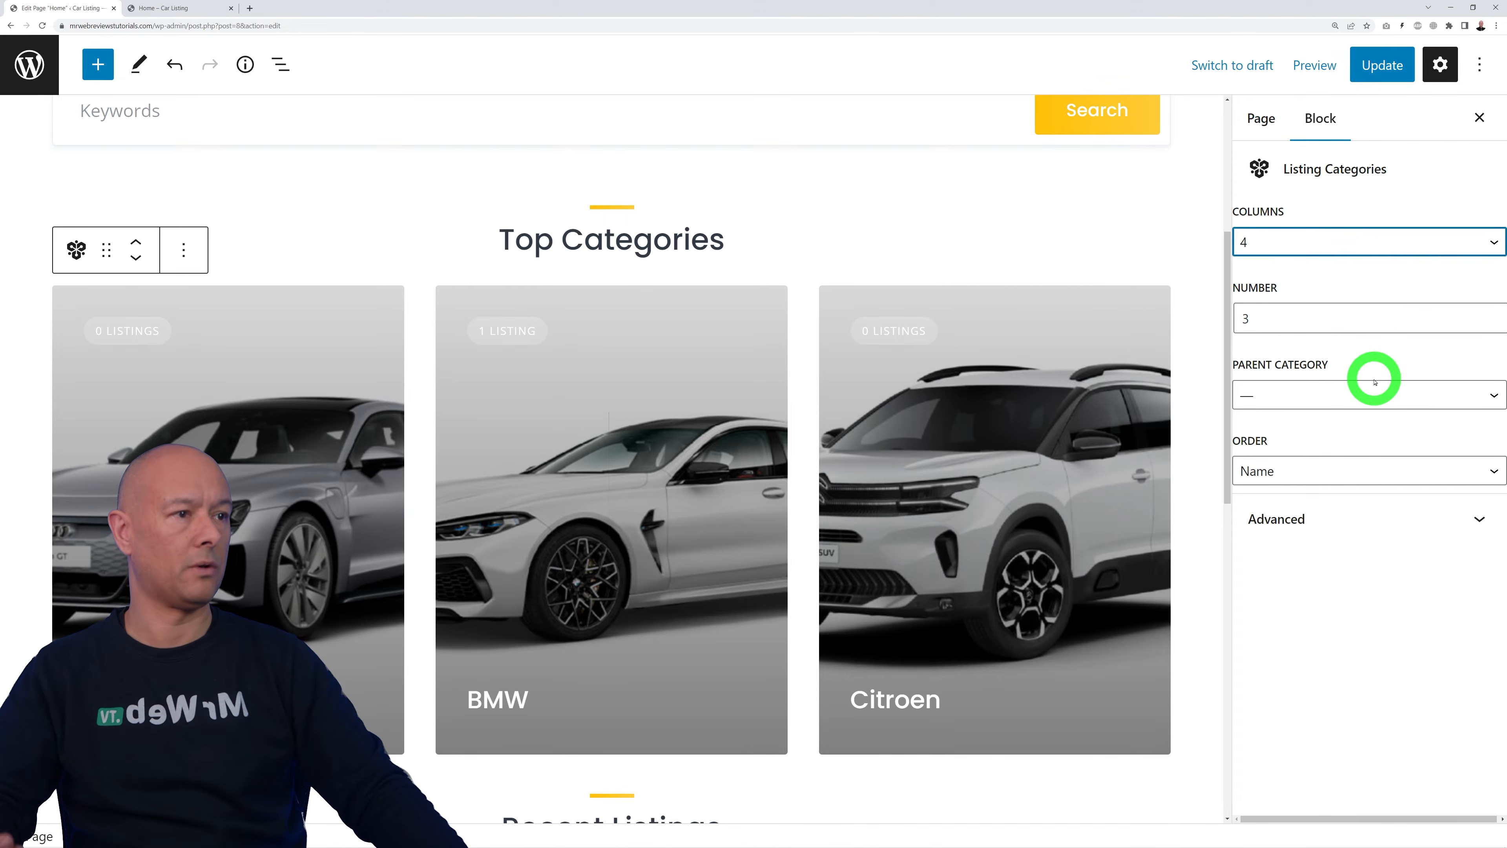
left_click(1491, 315)
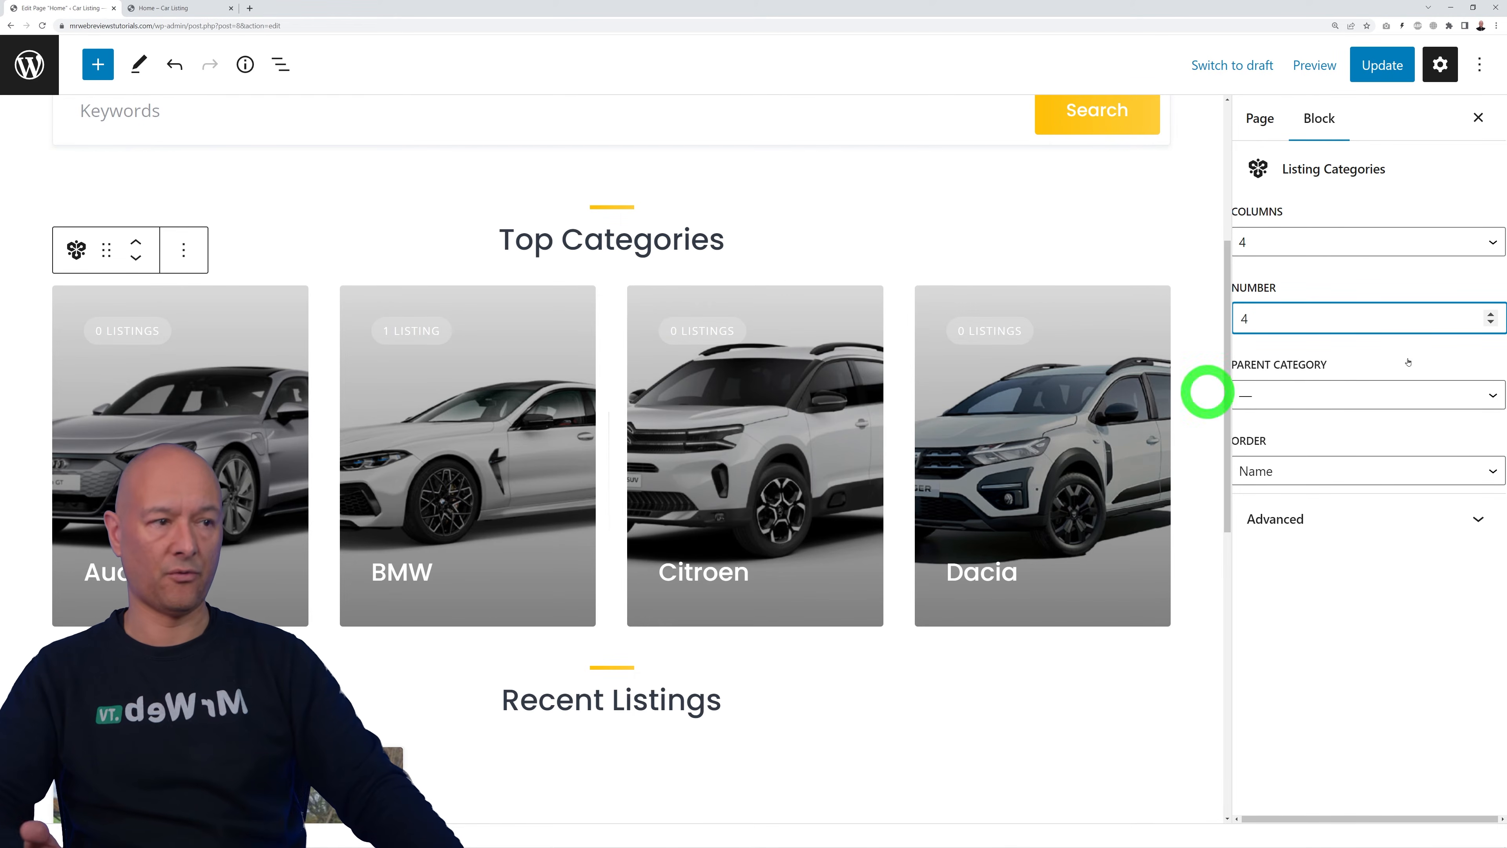
left_click(1481, 247)
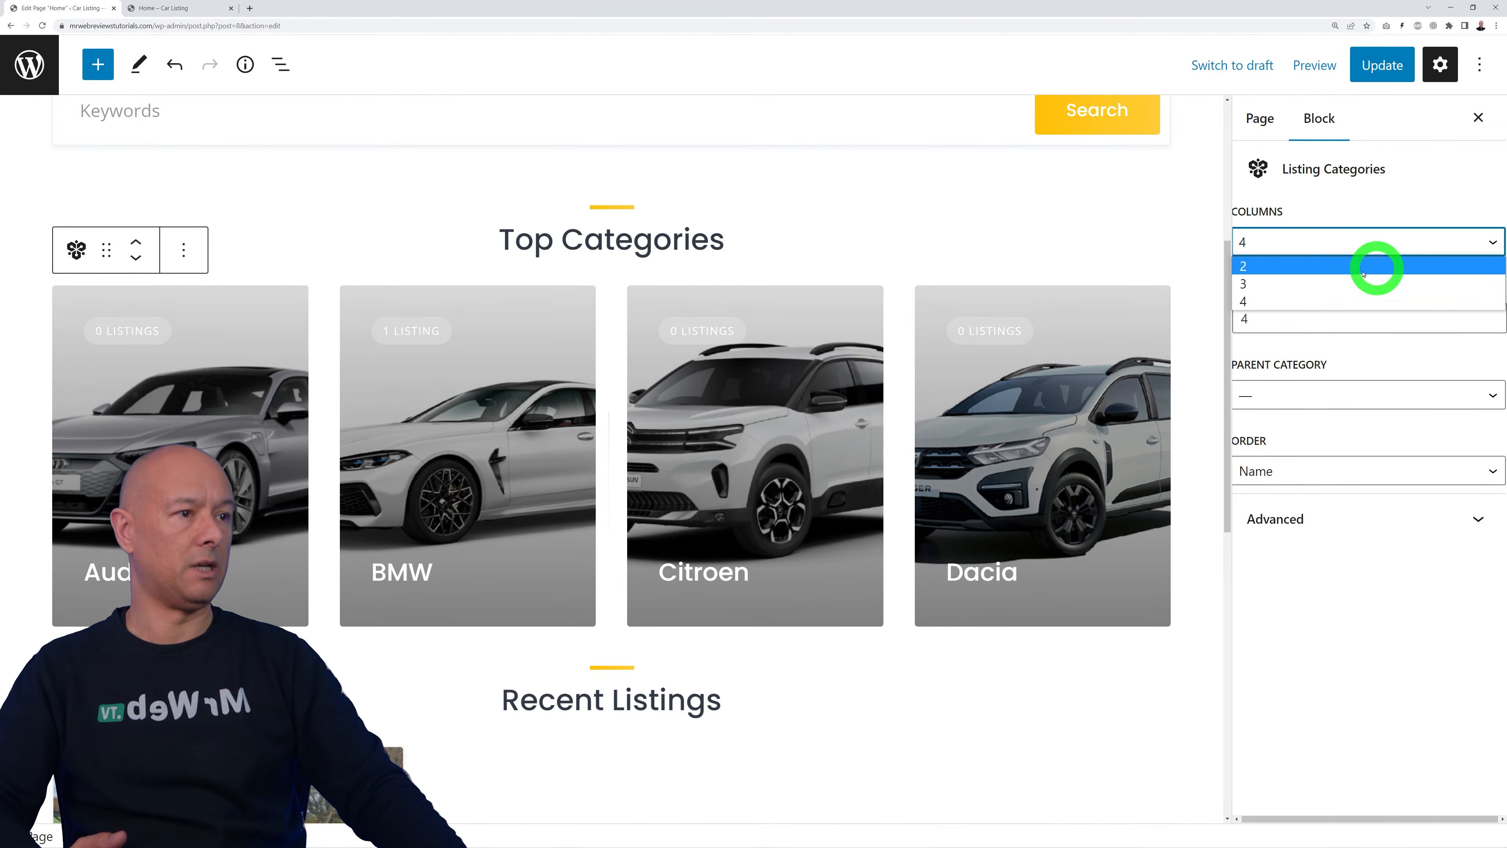
left_click(1339, 282)
double_click(1491, 313)
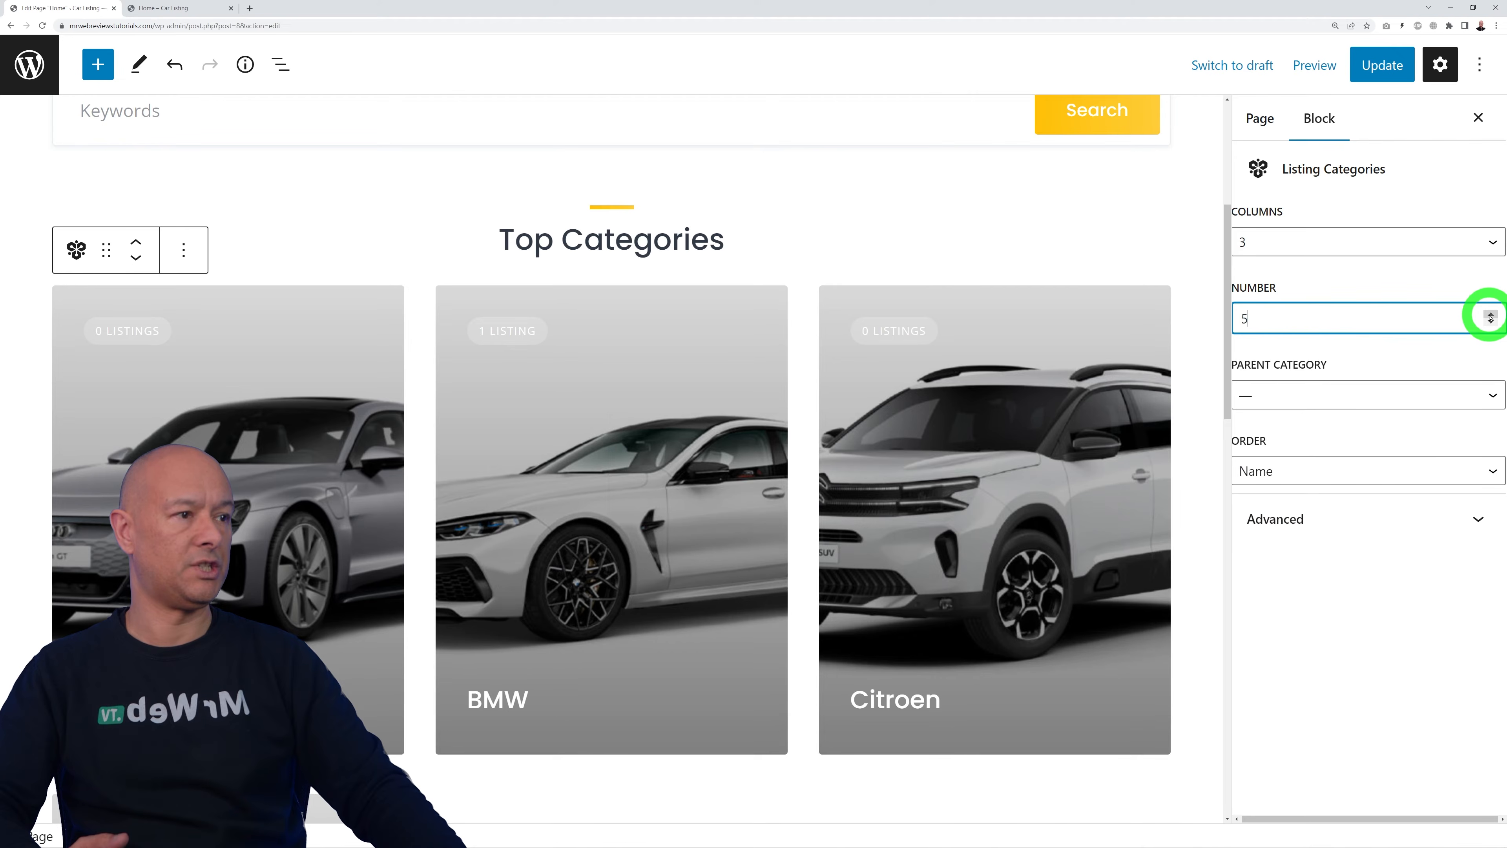
scroll(1094, 538, "down", 2)
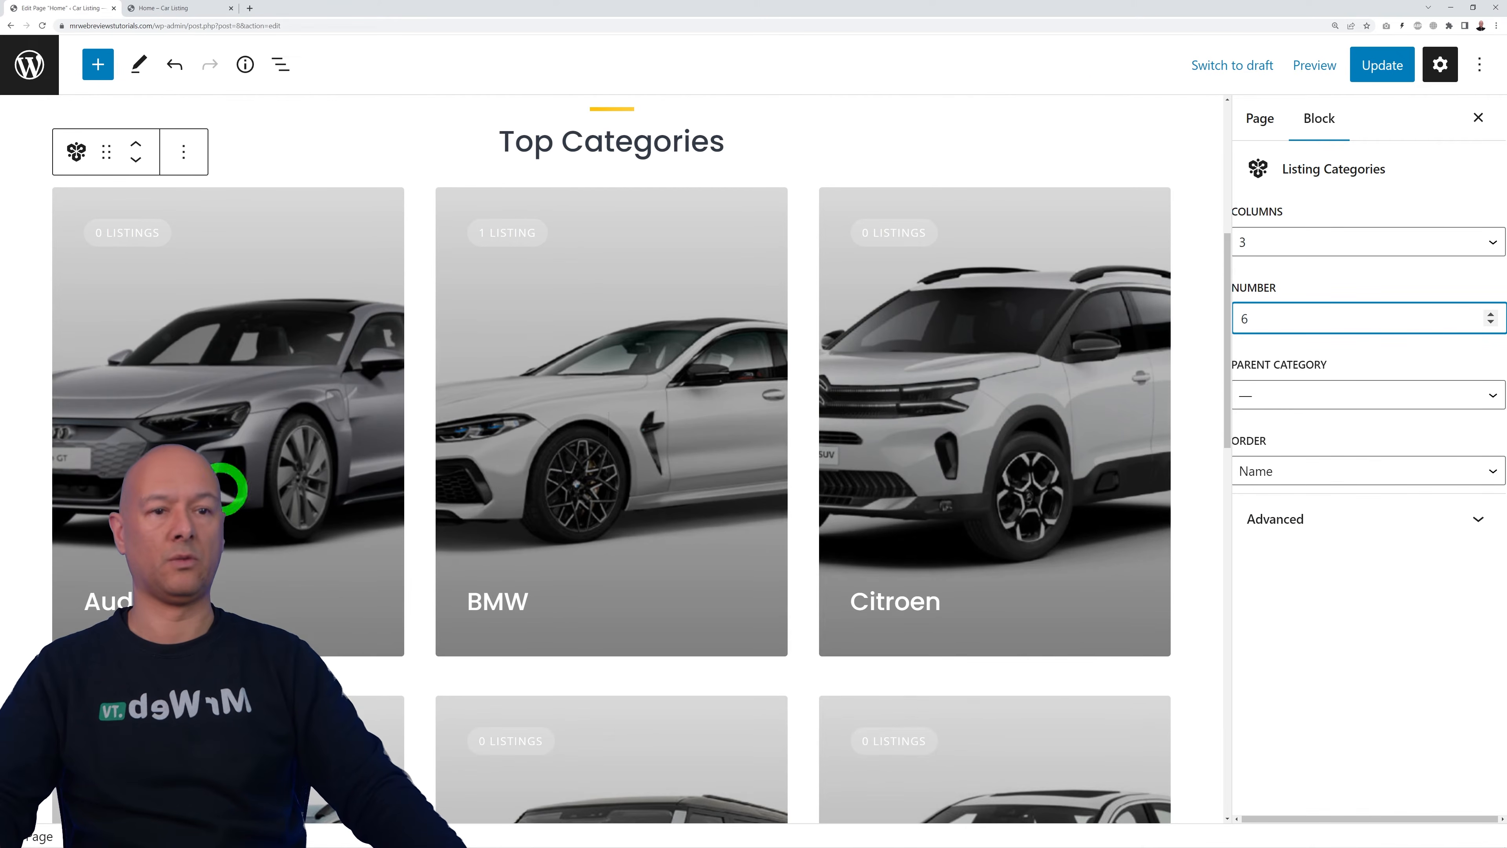
scroll(924, 535, "down", 8)
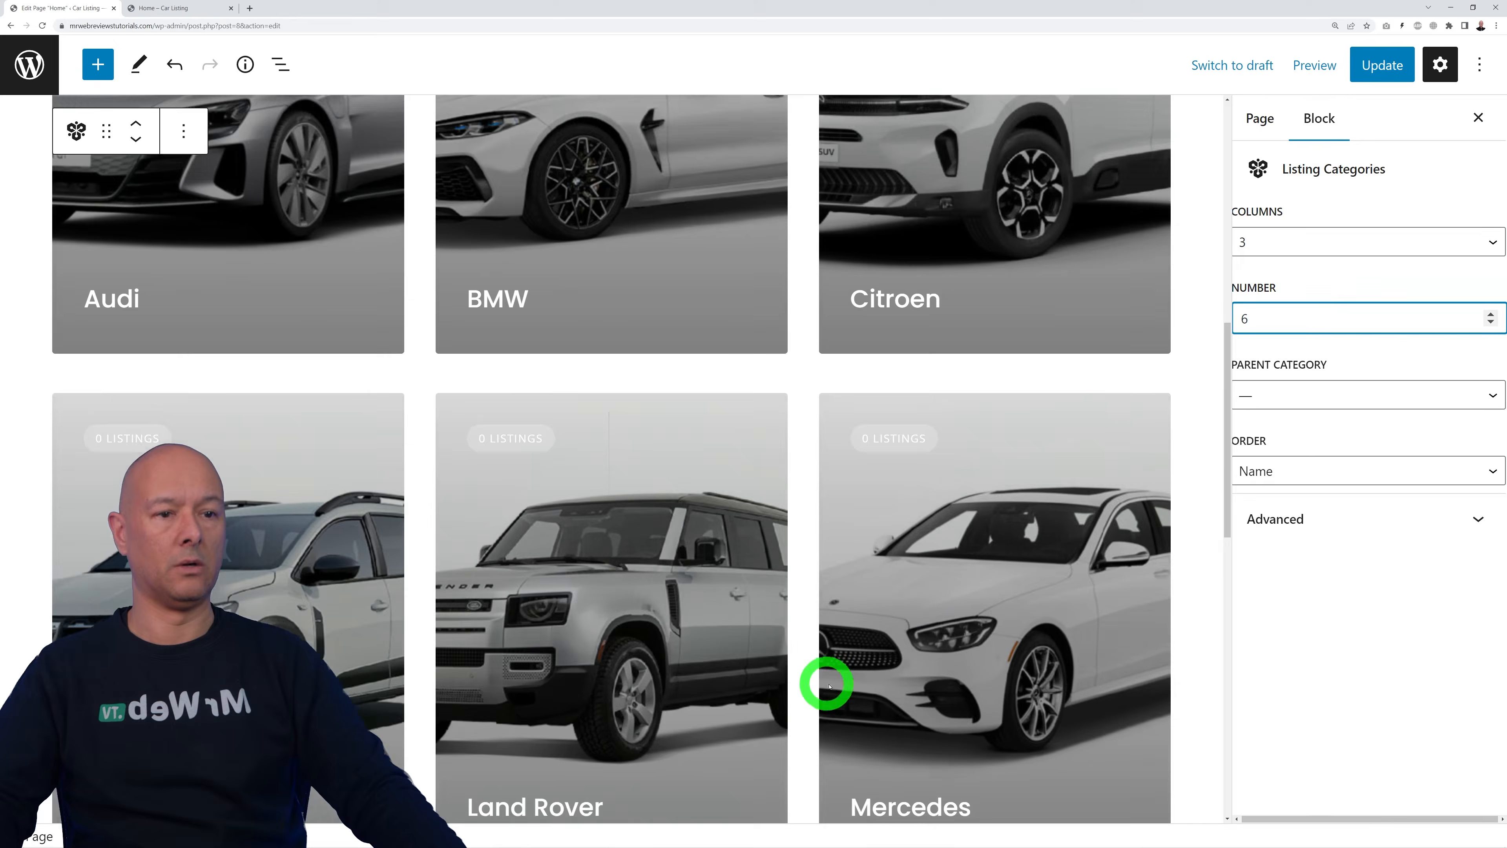
scroll(978, 687, "up", 9)
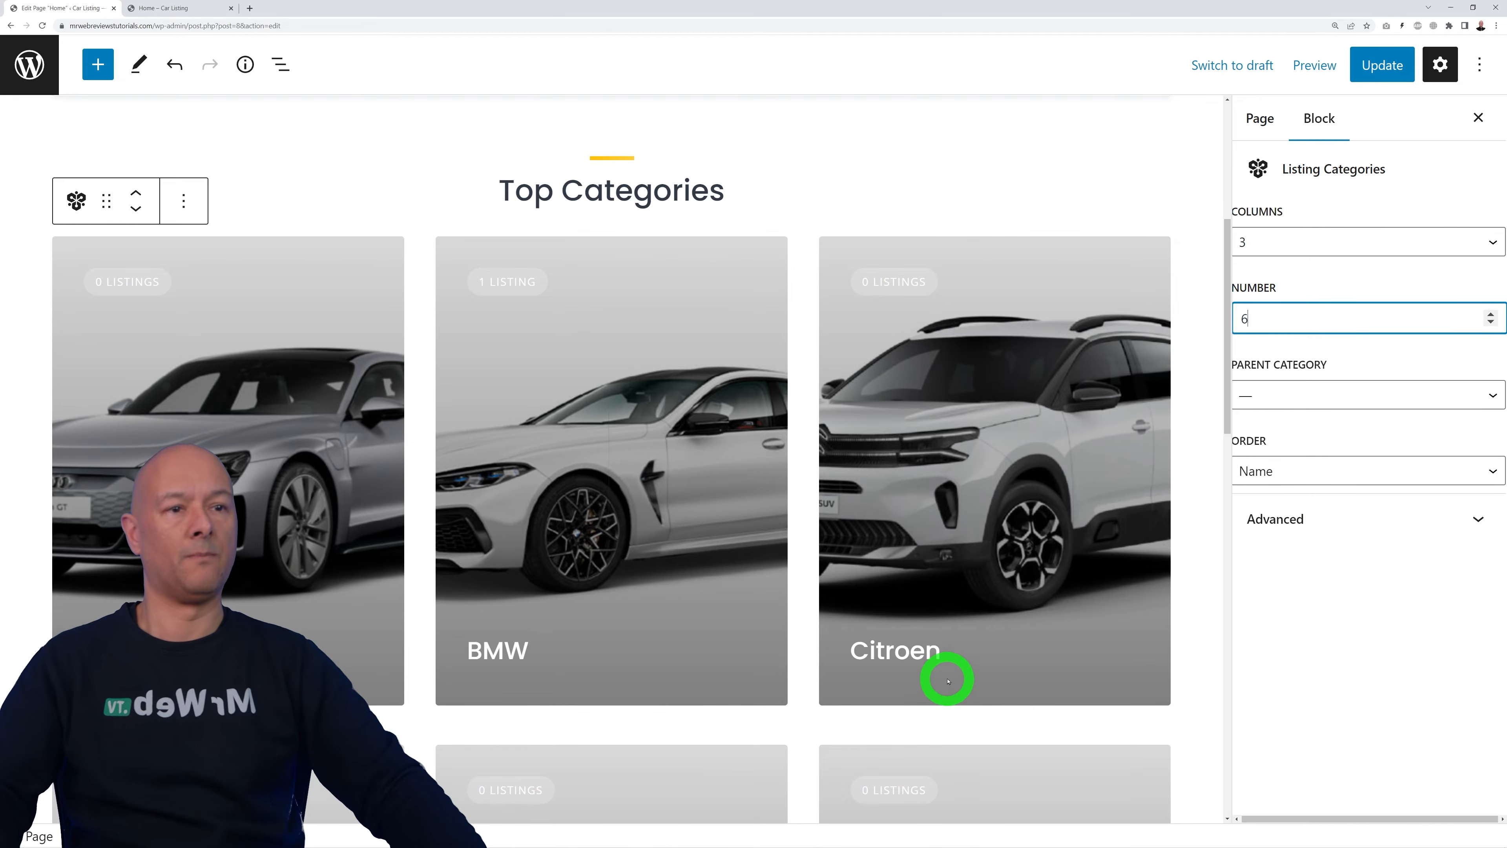
scroll(948, 680, "down", 19)
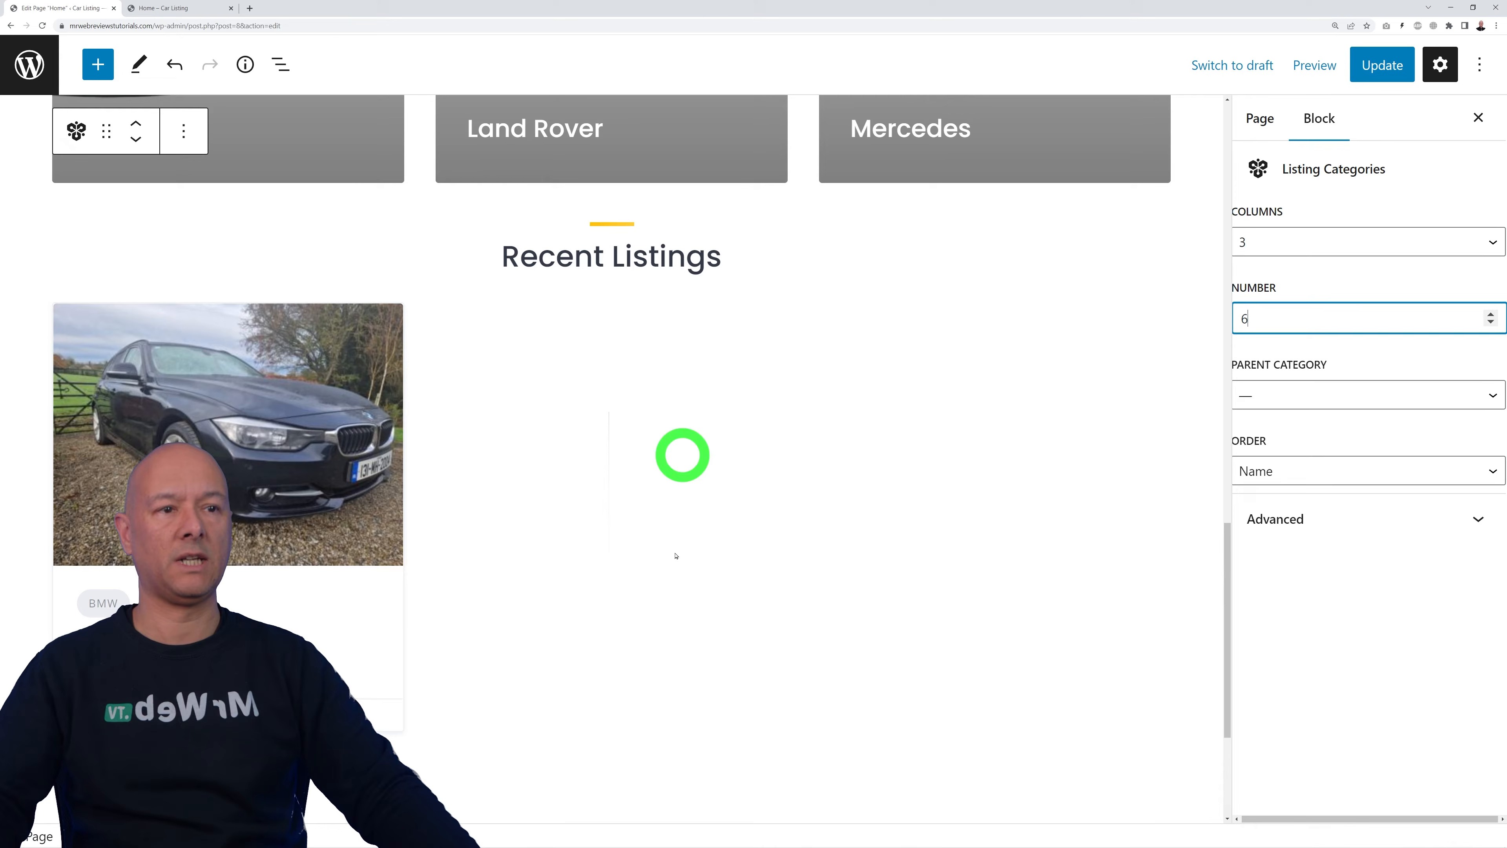
Step: Inspect the Recent Listings block and the admin listings, then save the Home page
left_click(391, 540)
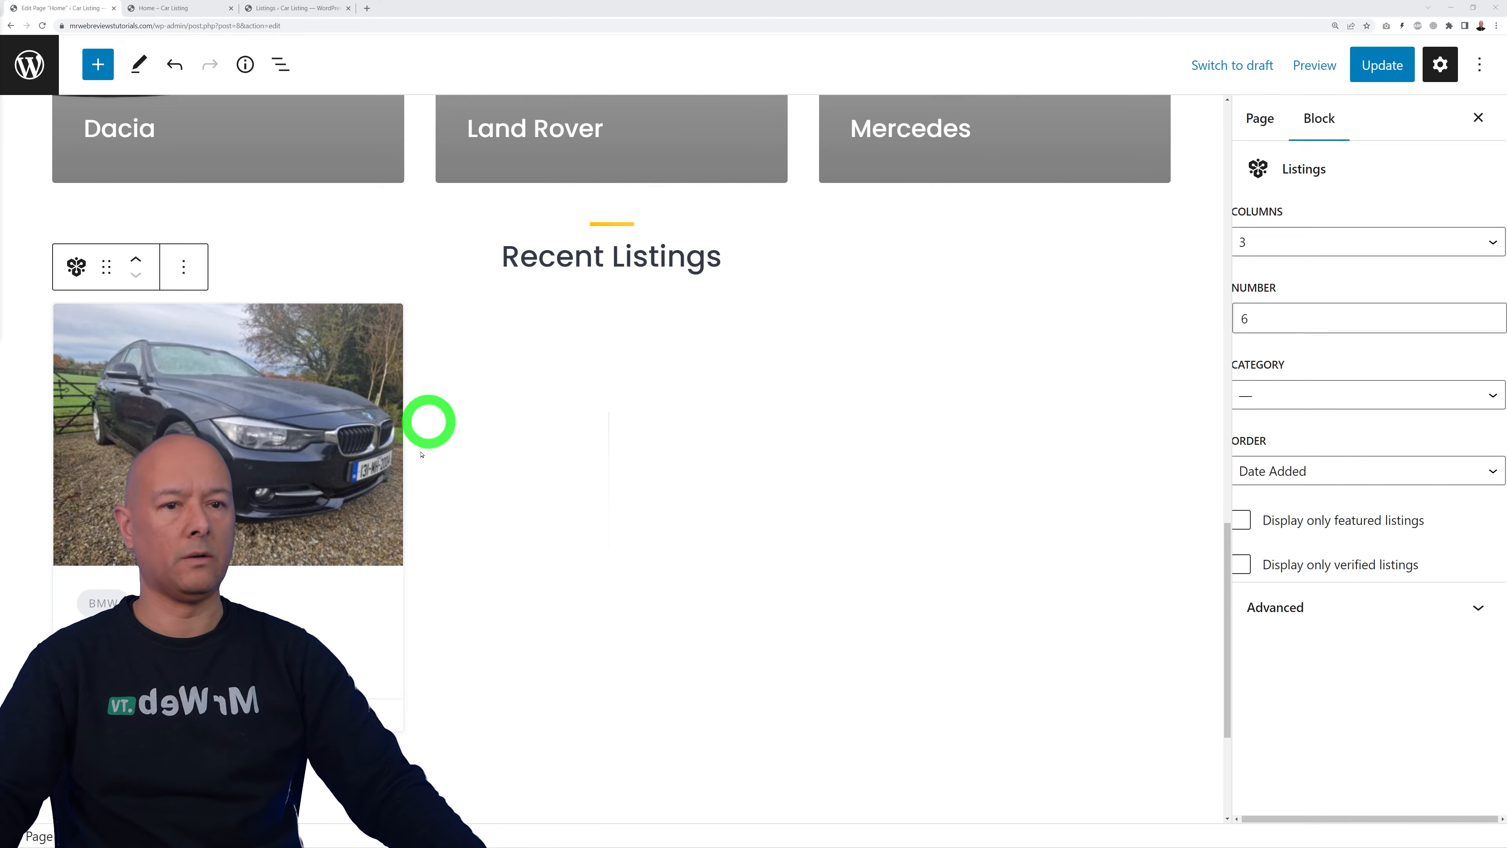
left_click(288, 9)
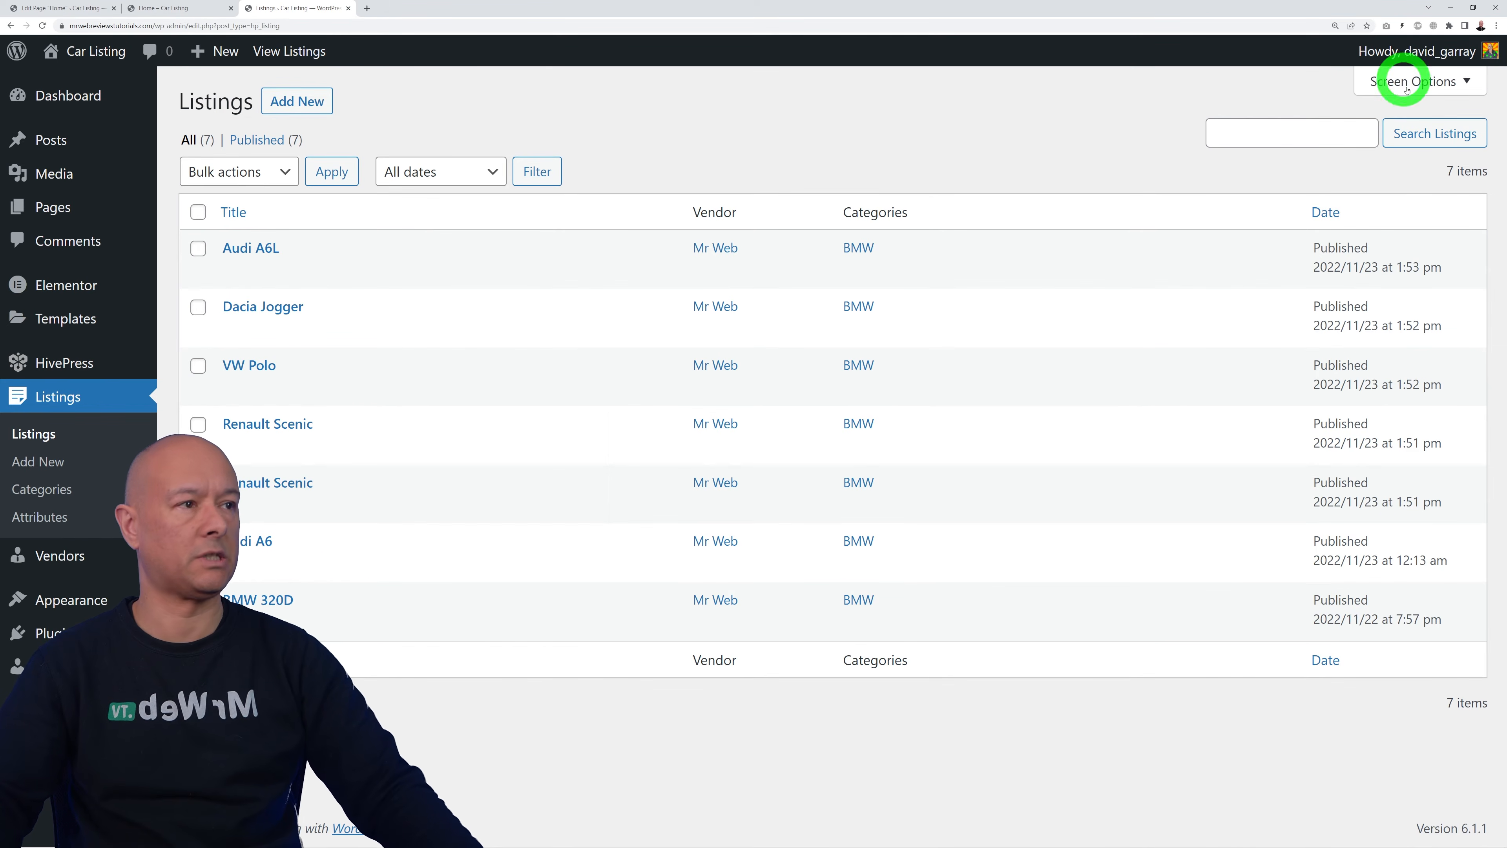
left_click(71, 7)
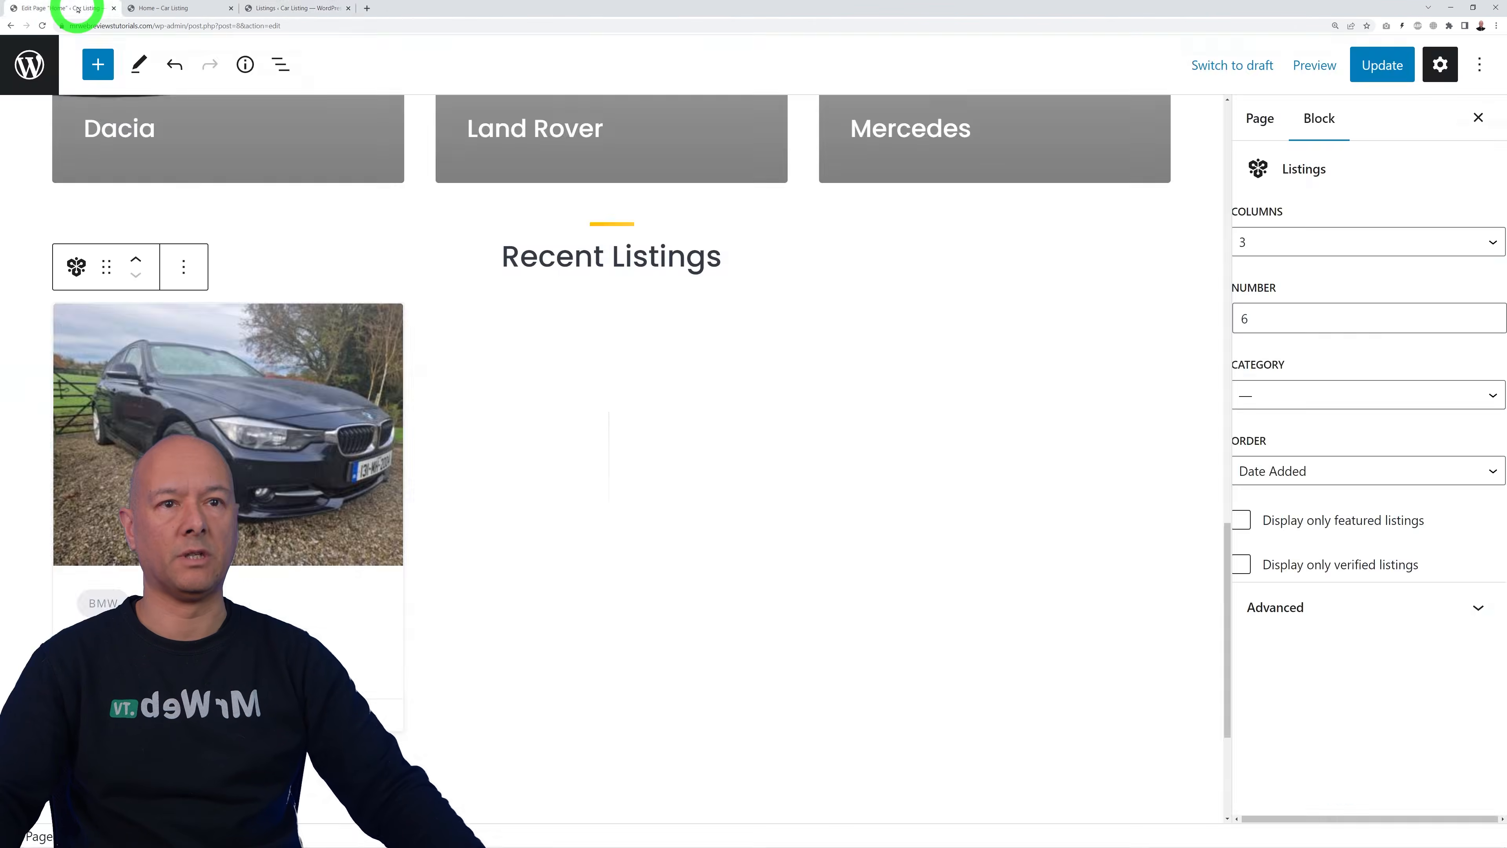
left_click(1382, 65)
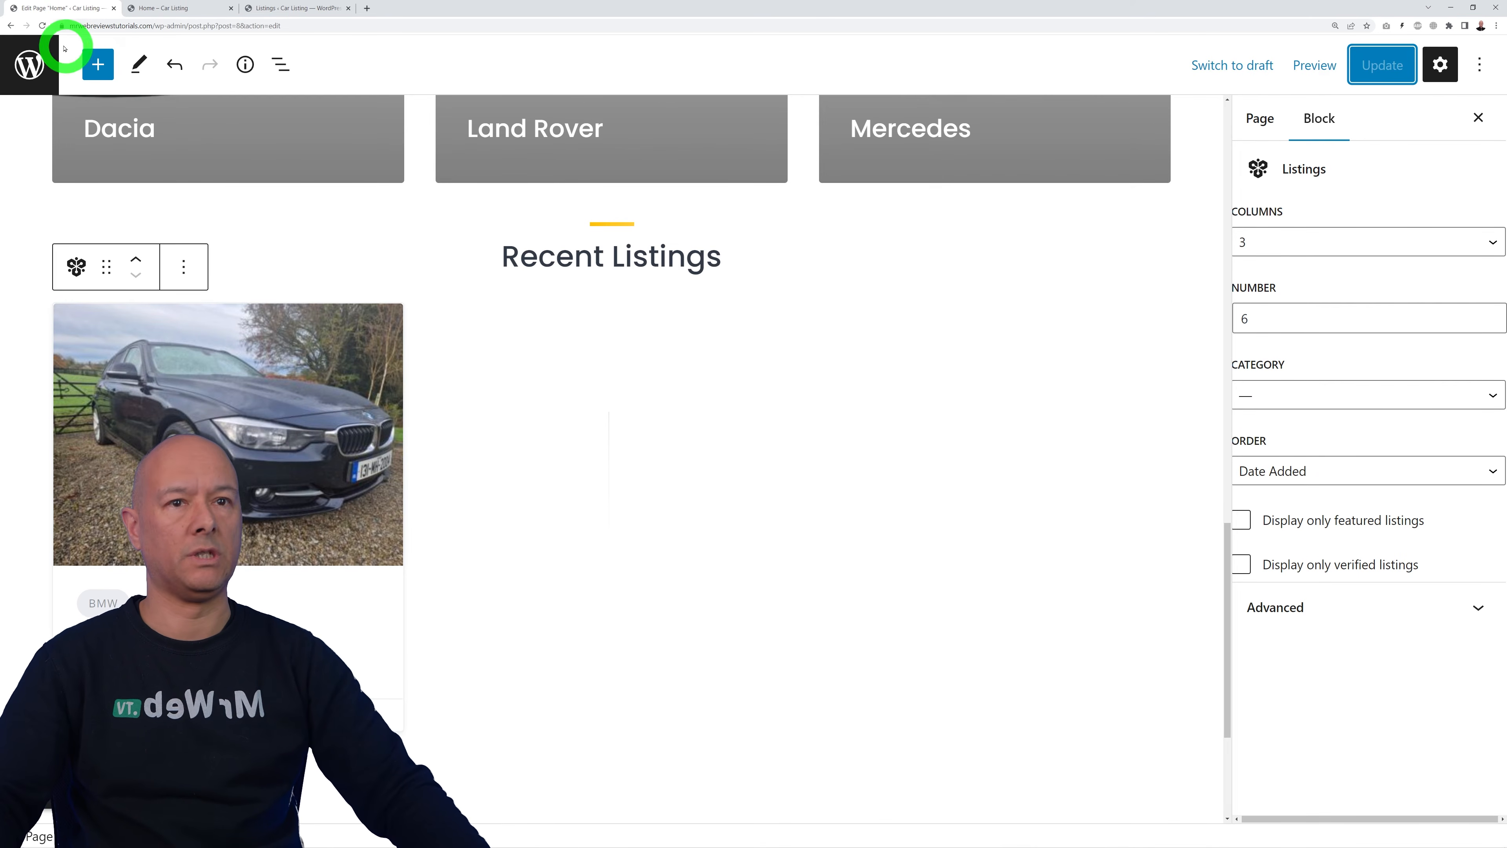
Step: Reload the editor, review the Recent Listings block settings, and return to All Pages
left_click(45, 26)
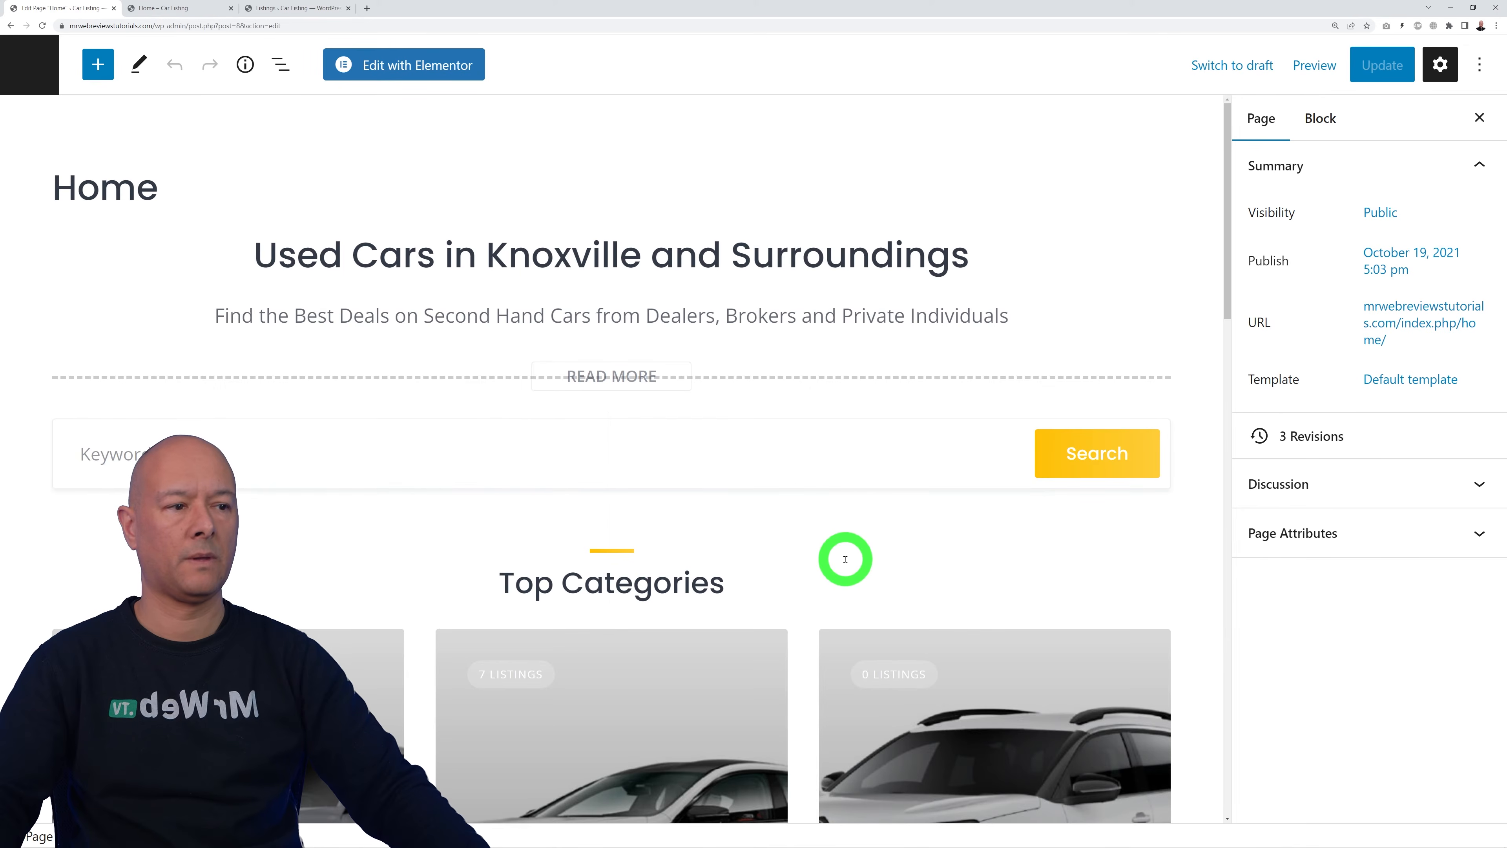
scroll(845, 559, "down", 3)
scroll(845, 559, "down", 20)
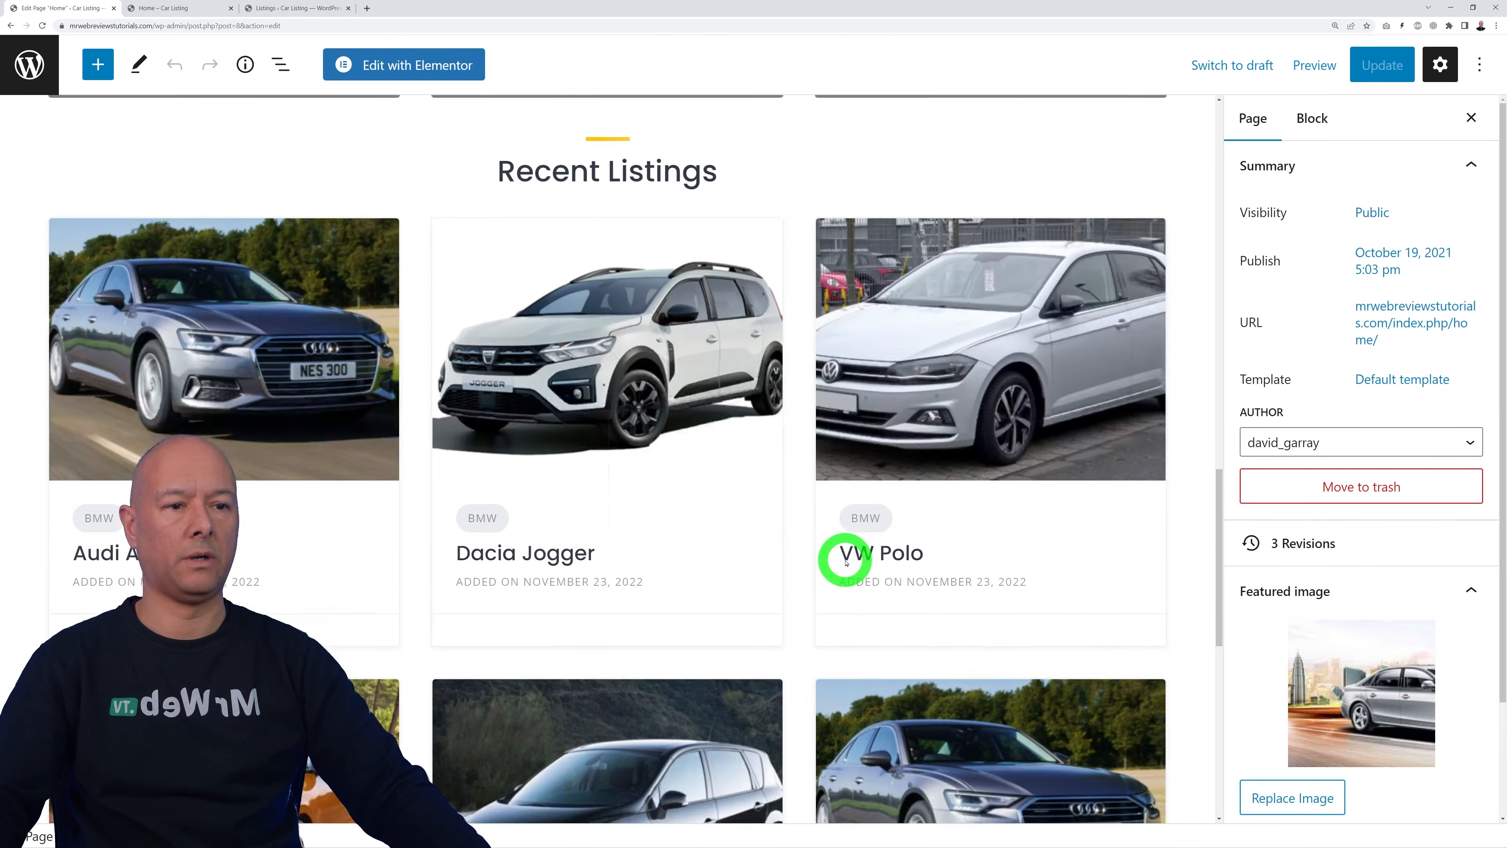
scroll(845, 563, "up", 4)
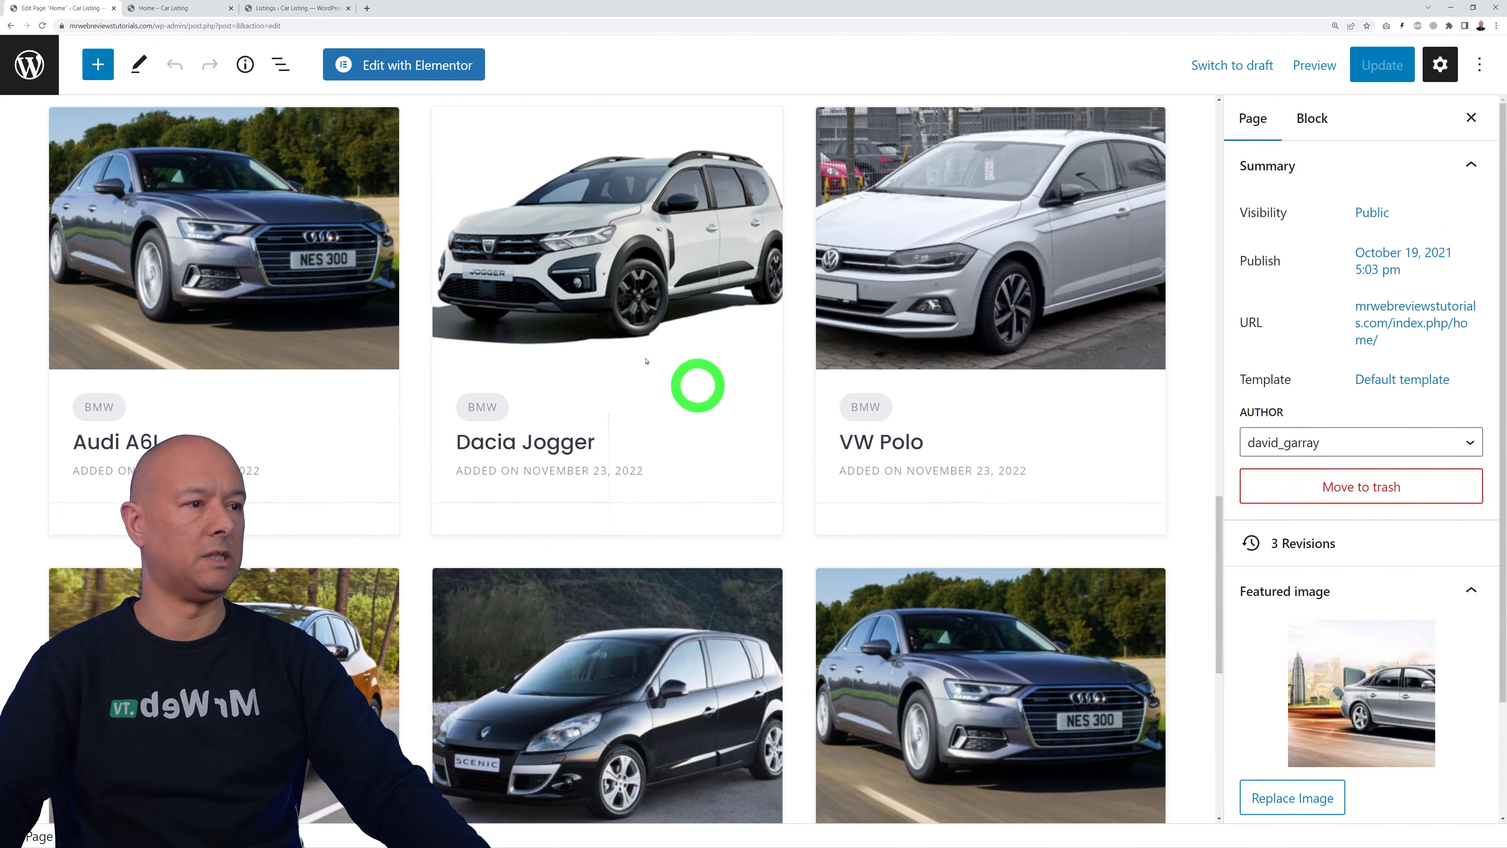
left_click(316, 306)
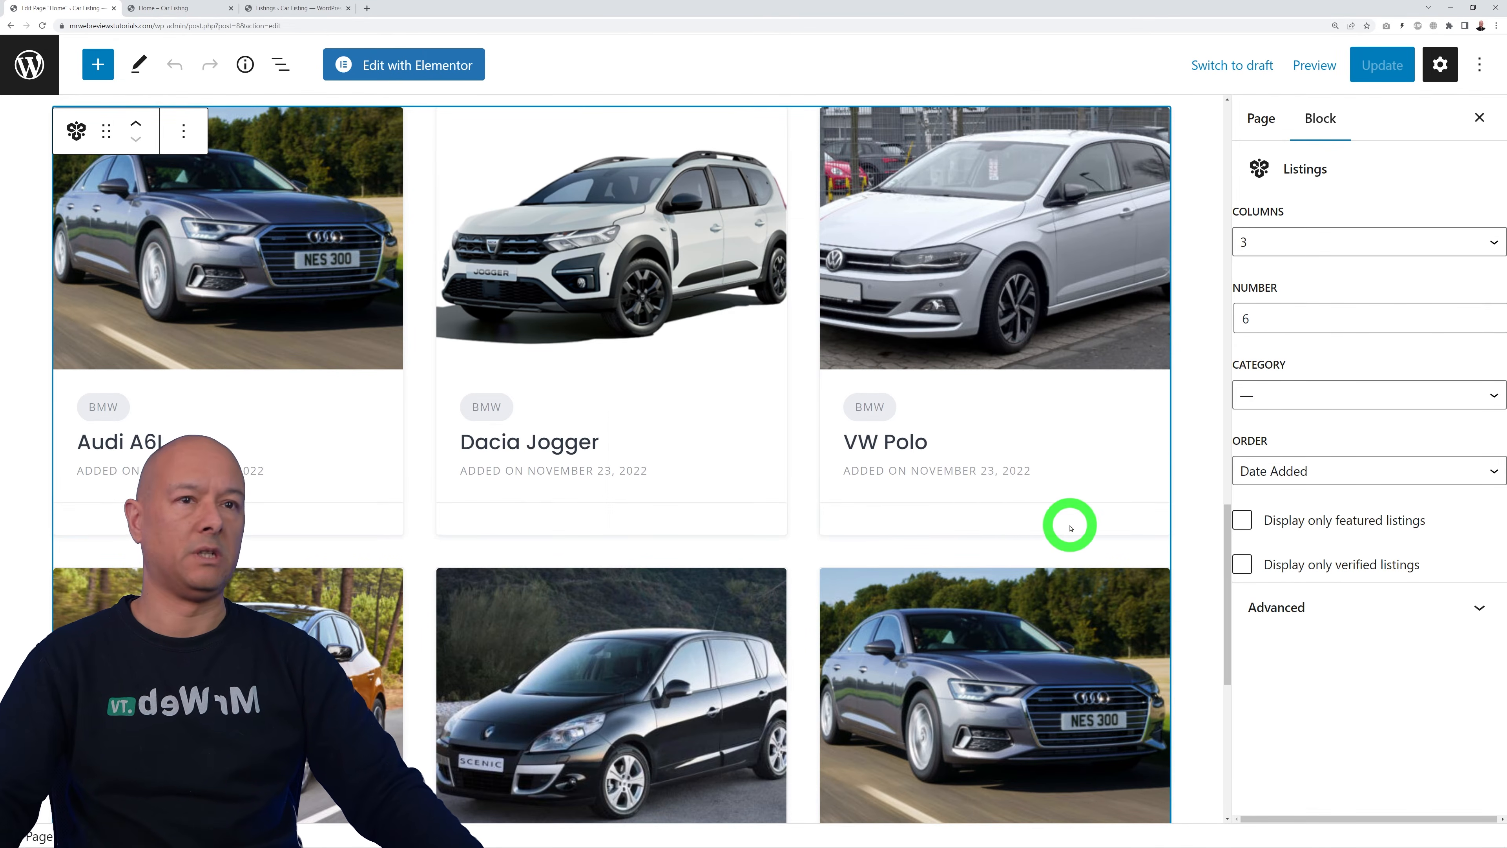
left_click(30, 64)
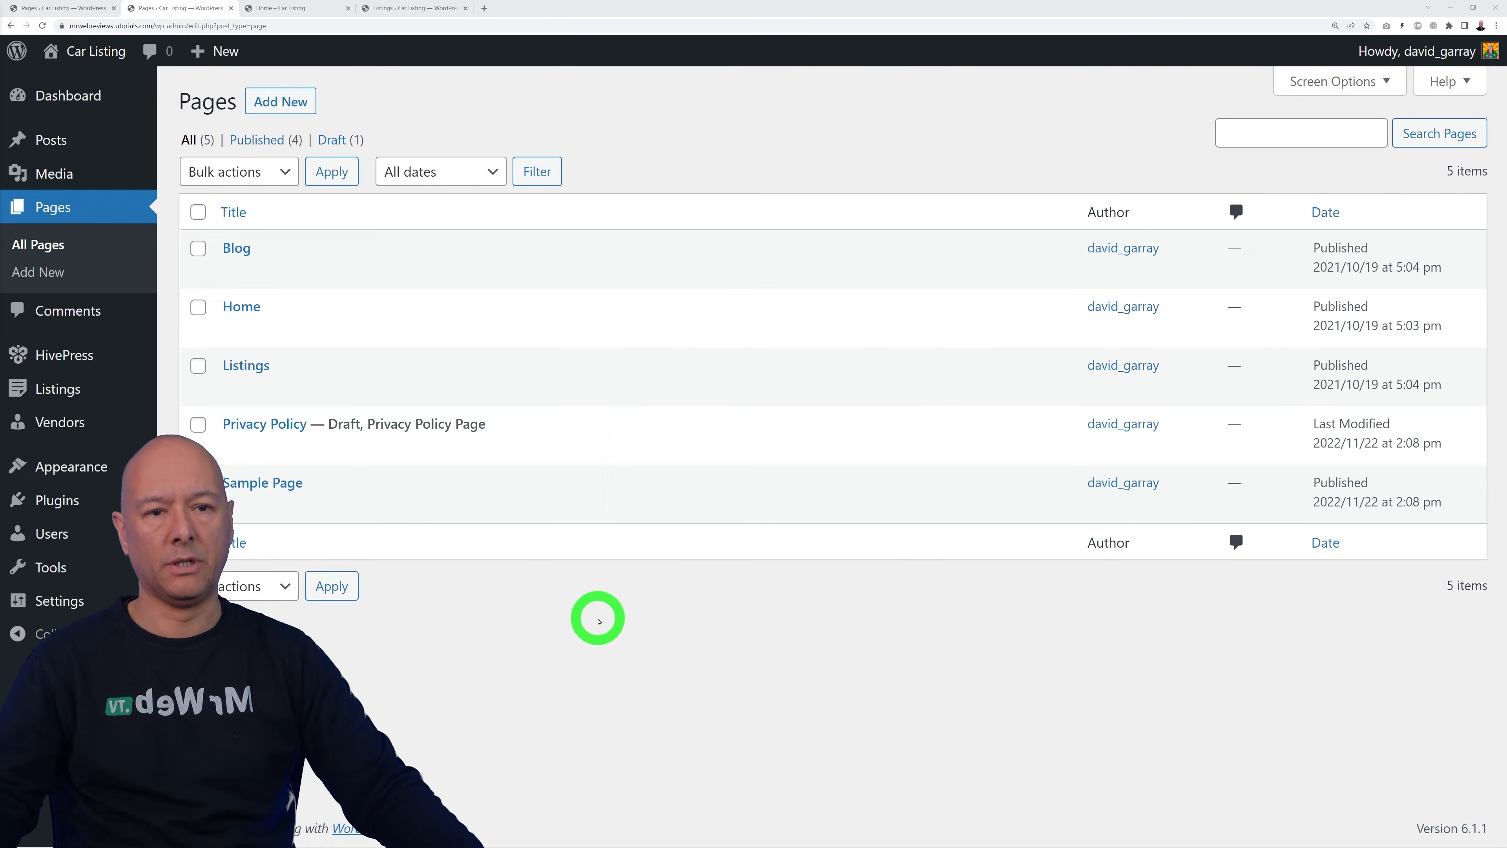
Step: Search for, install and activate the Elementor Website Builder plugin
mouse_move(125, 503)
left_click(255, 530)
left_click(1261, 156)
type("Elementor")
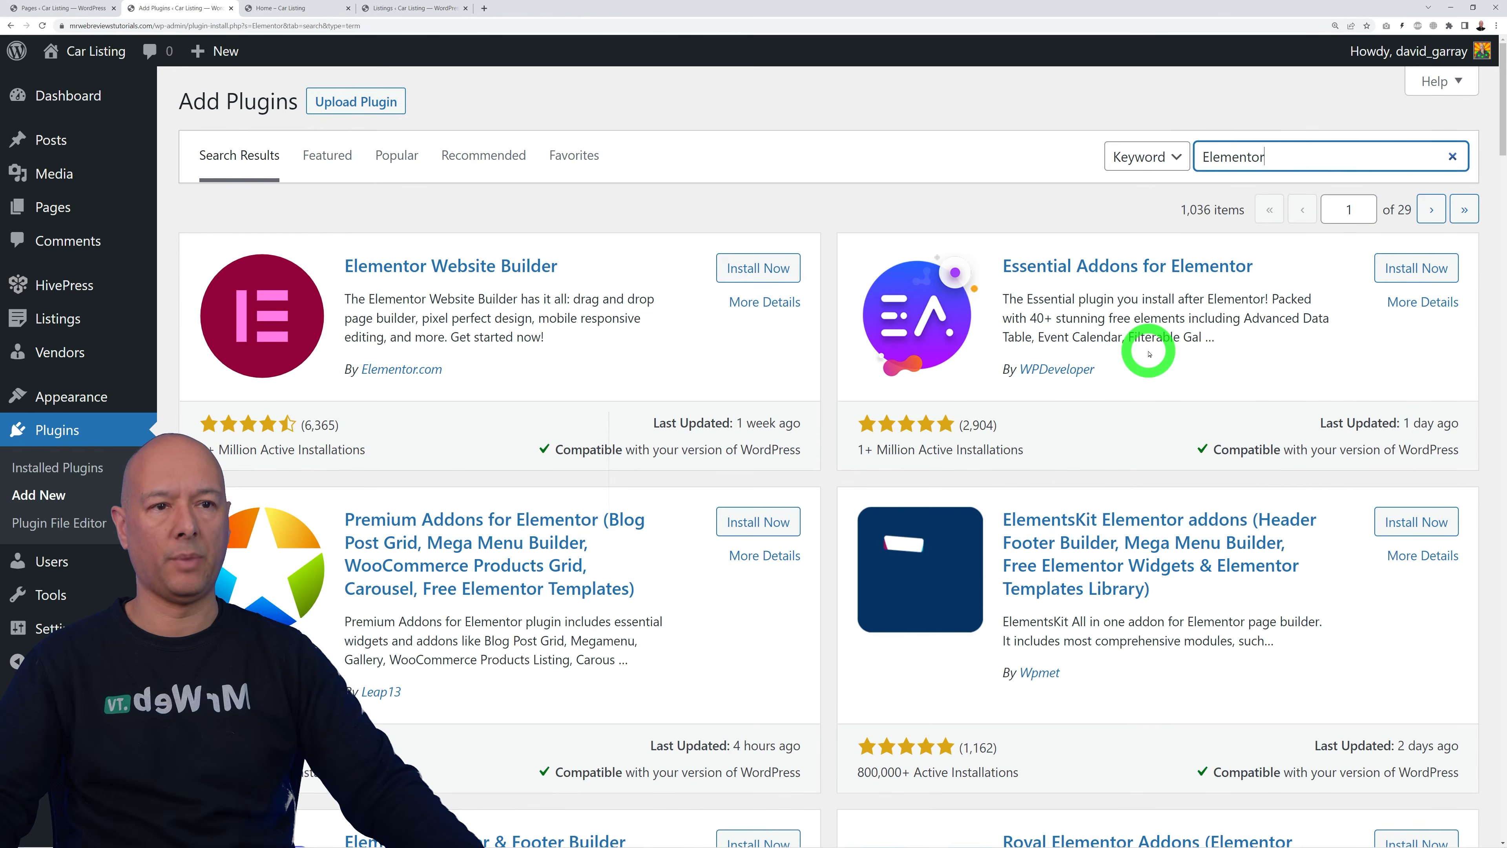
left_click(735, 266)
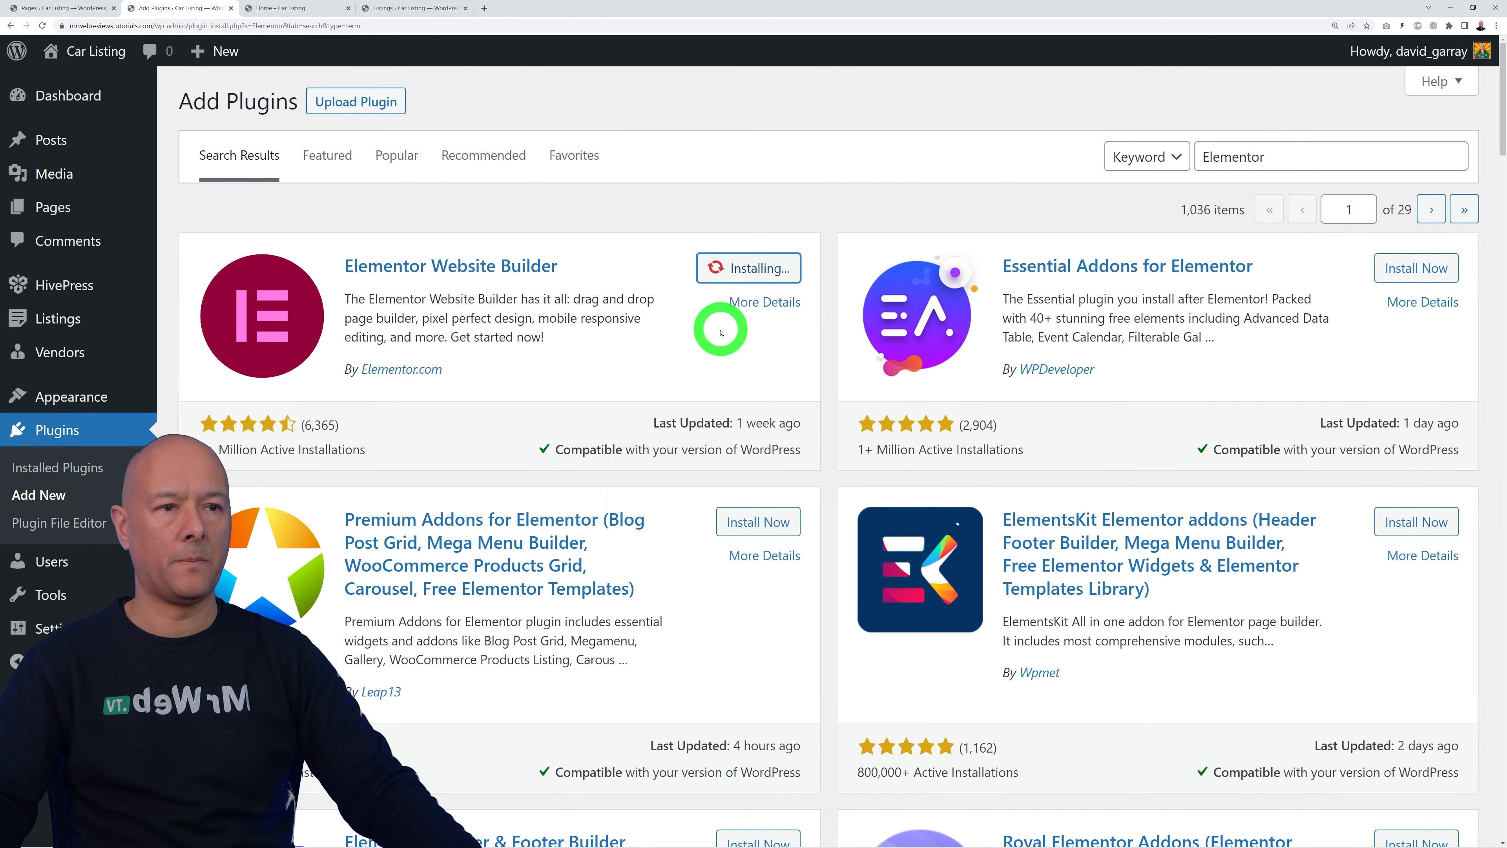
left_click(766, 268)
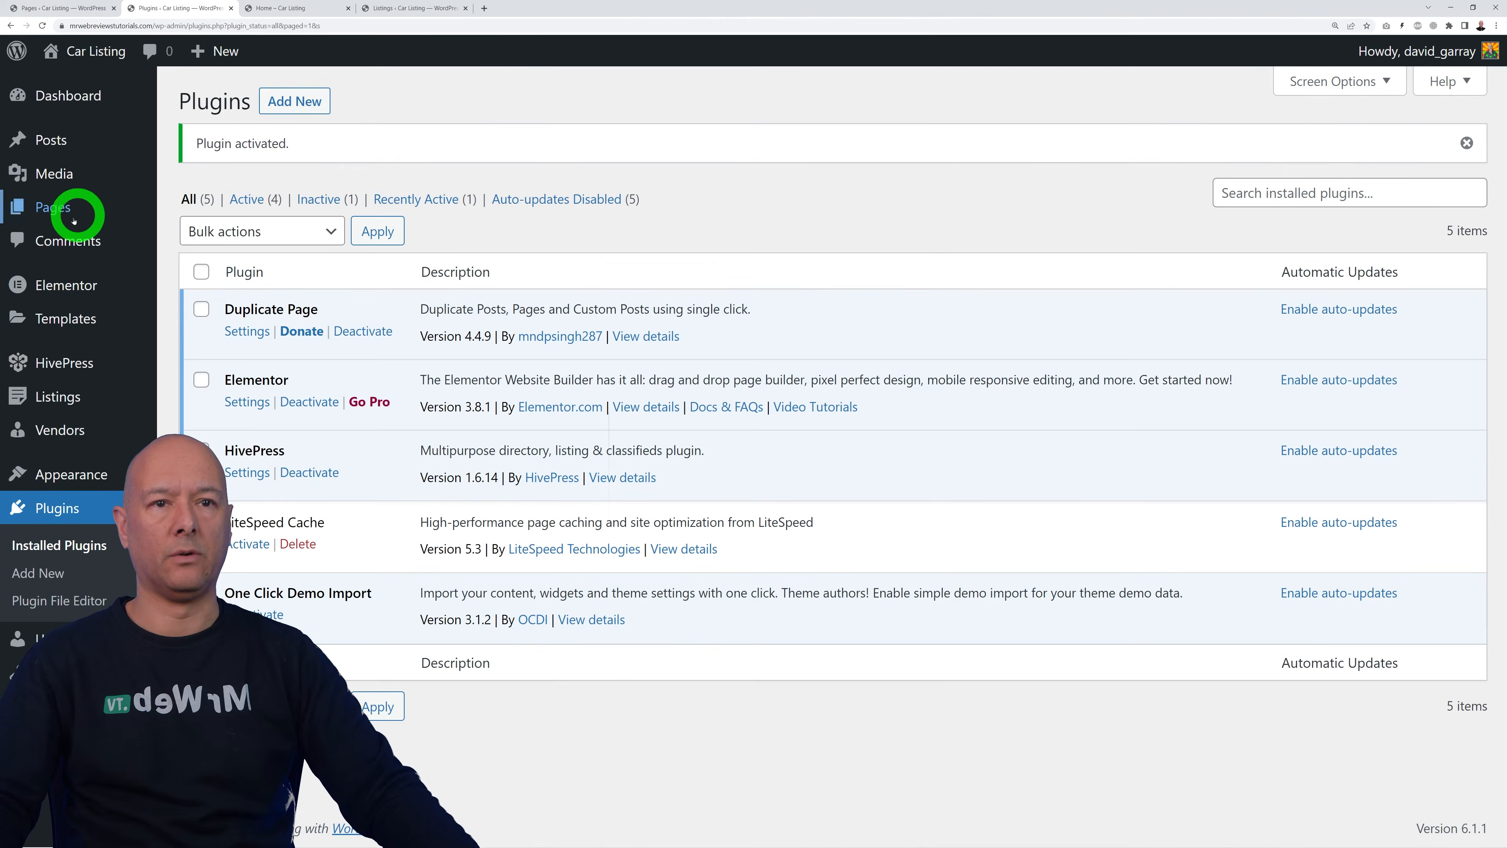
Step: Publish a new page titled 'Home Elementor' and open it in Elementor
mouse_move(69, 220)
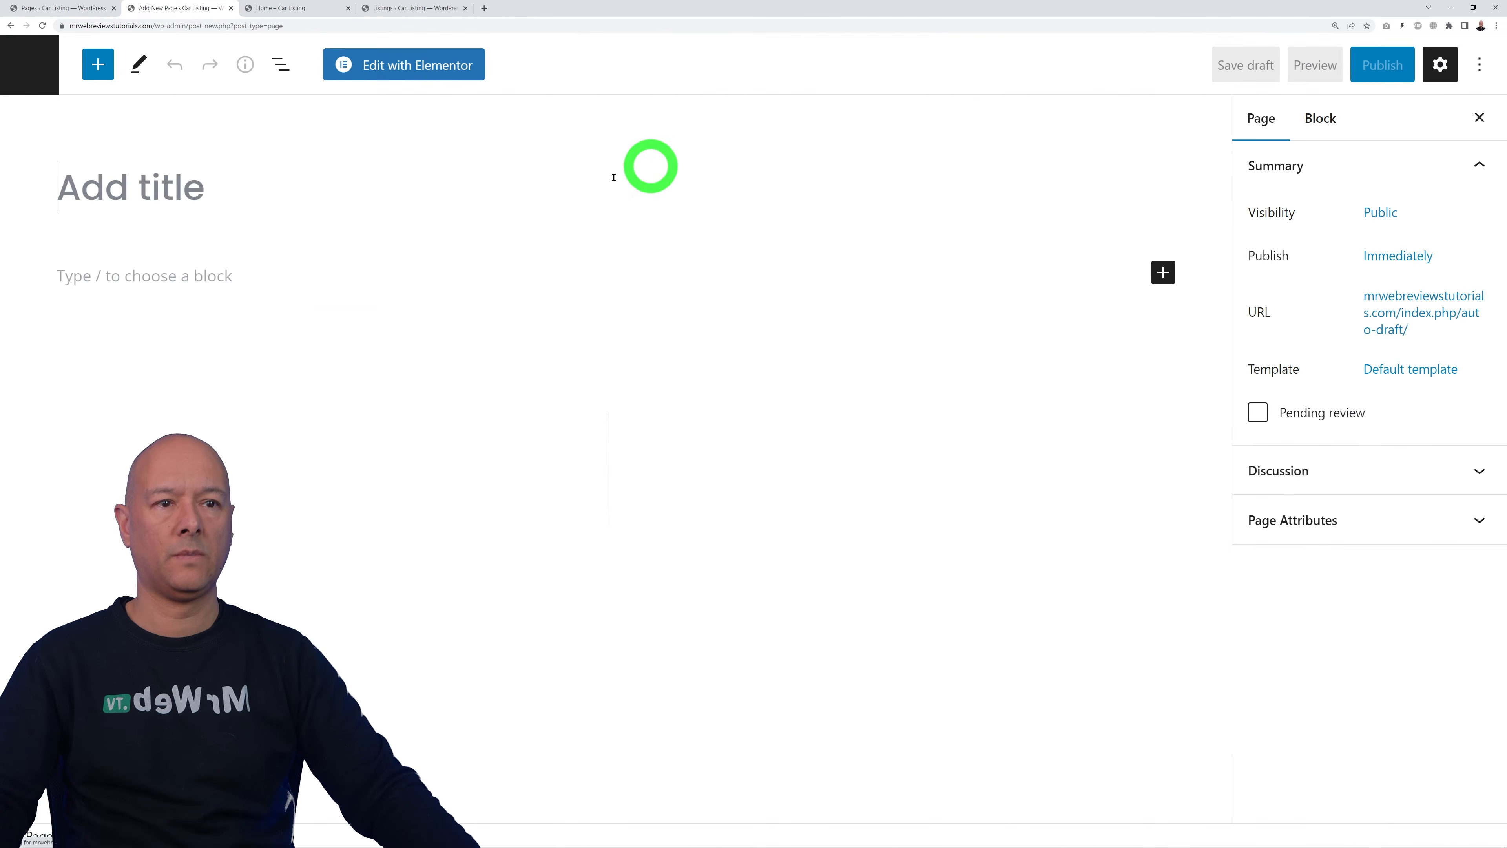
type("Home")
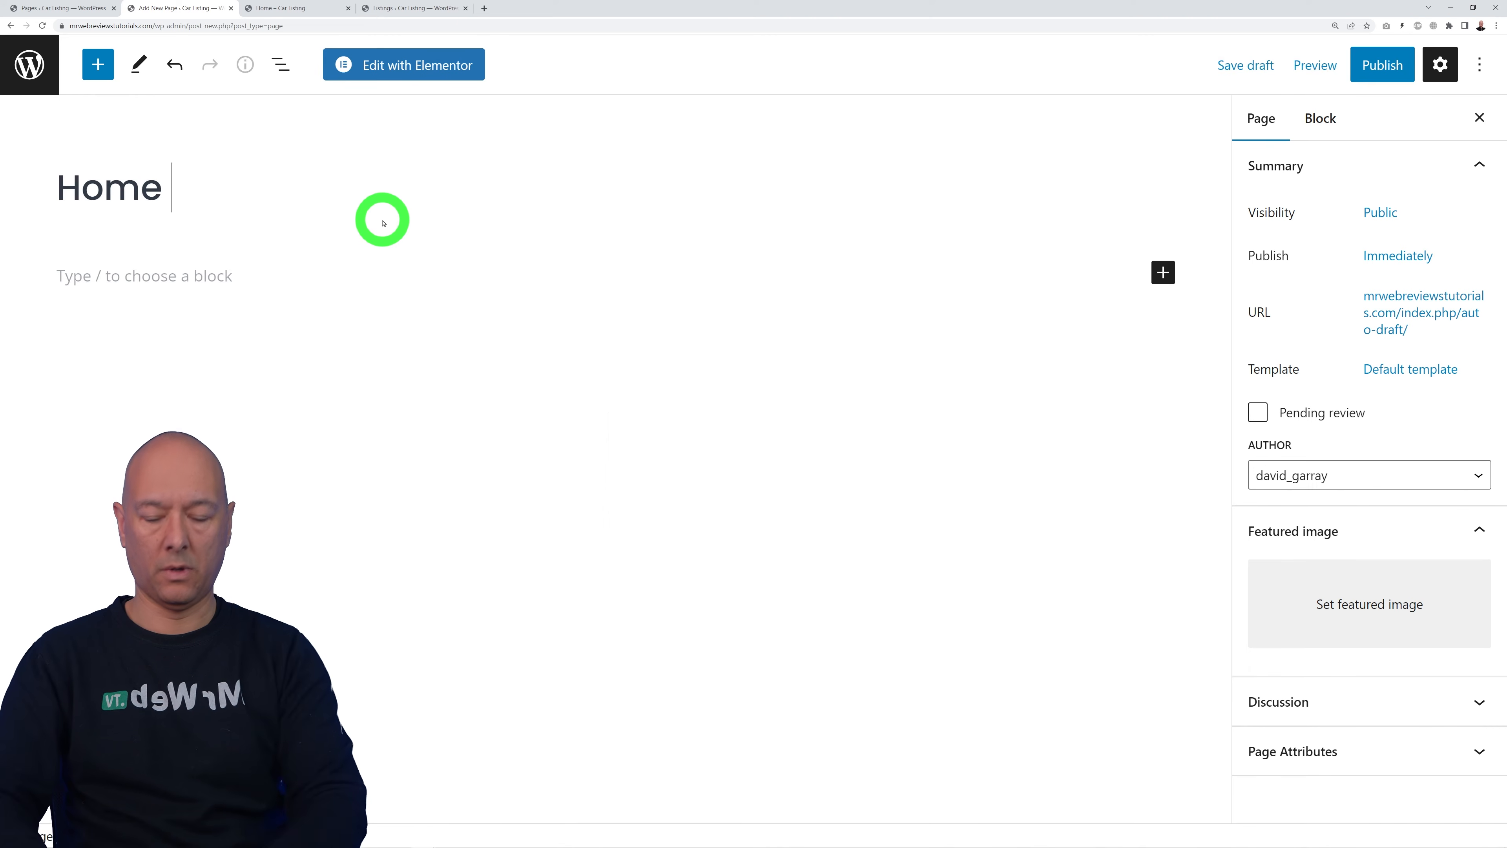
type(" Elementor")
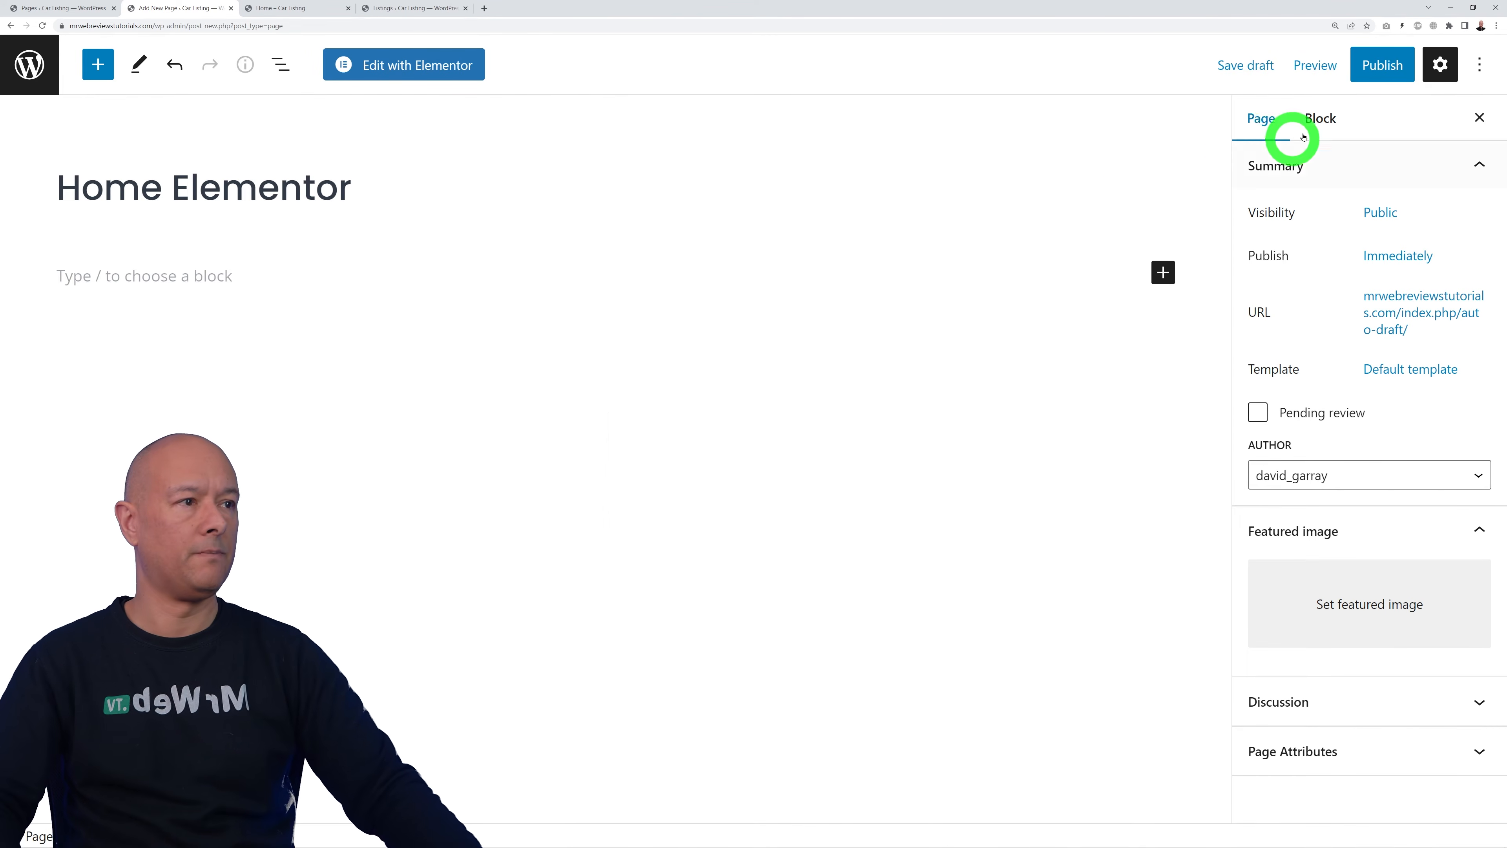
left_click(1381, 65)
left_click(1335, 65)
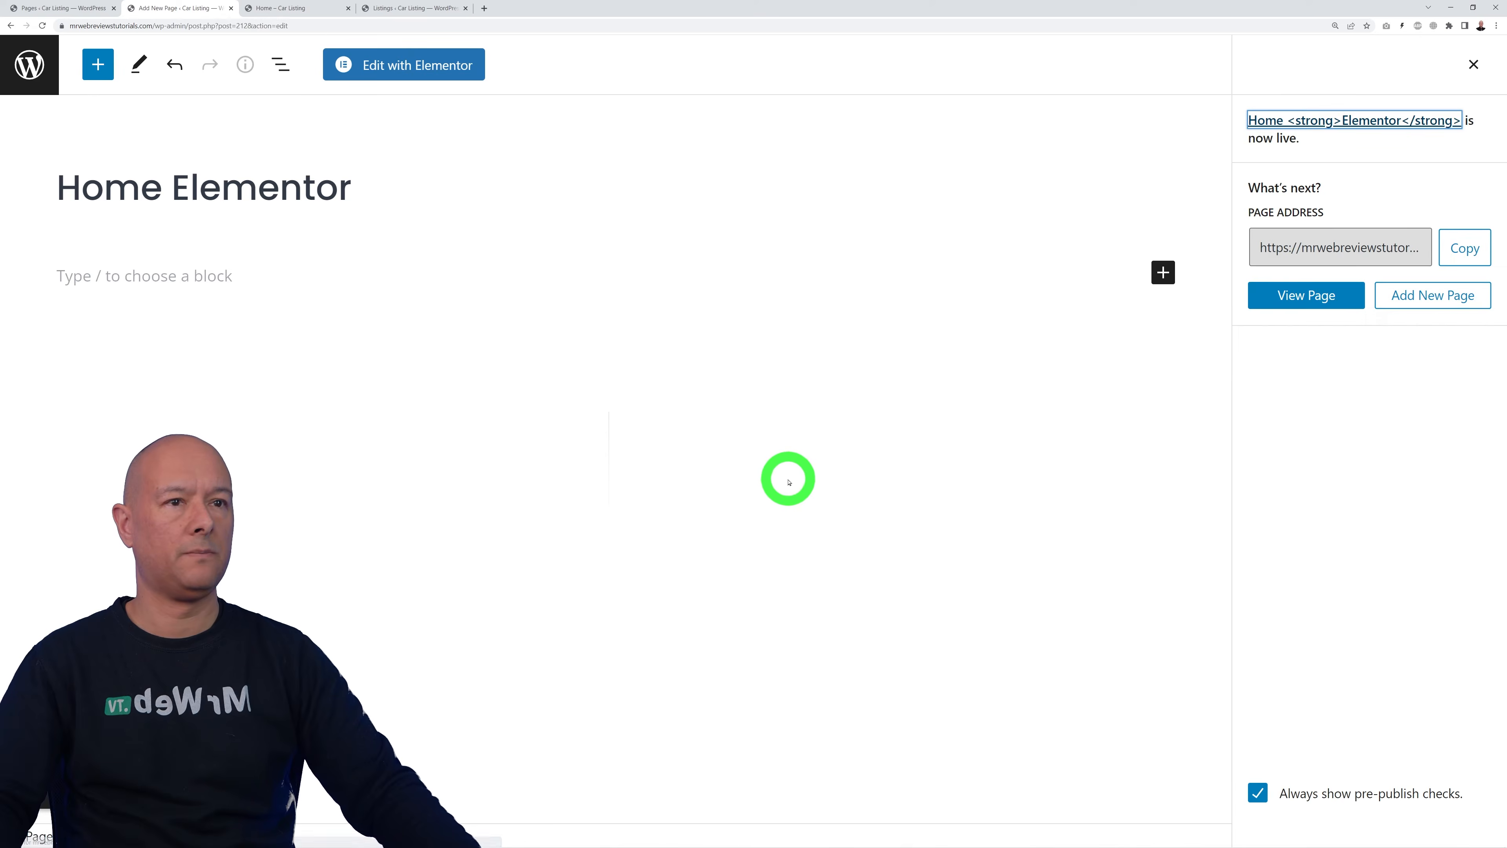
left_click(432, 77)
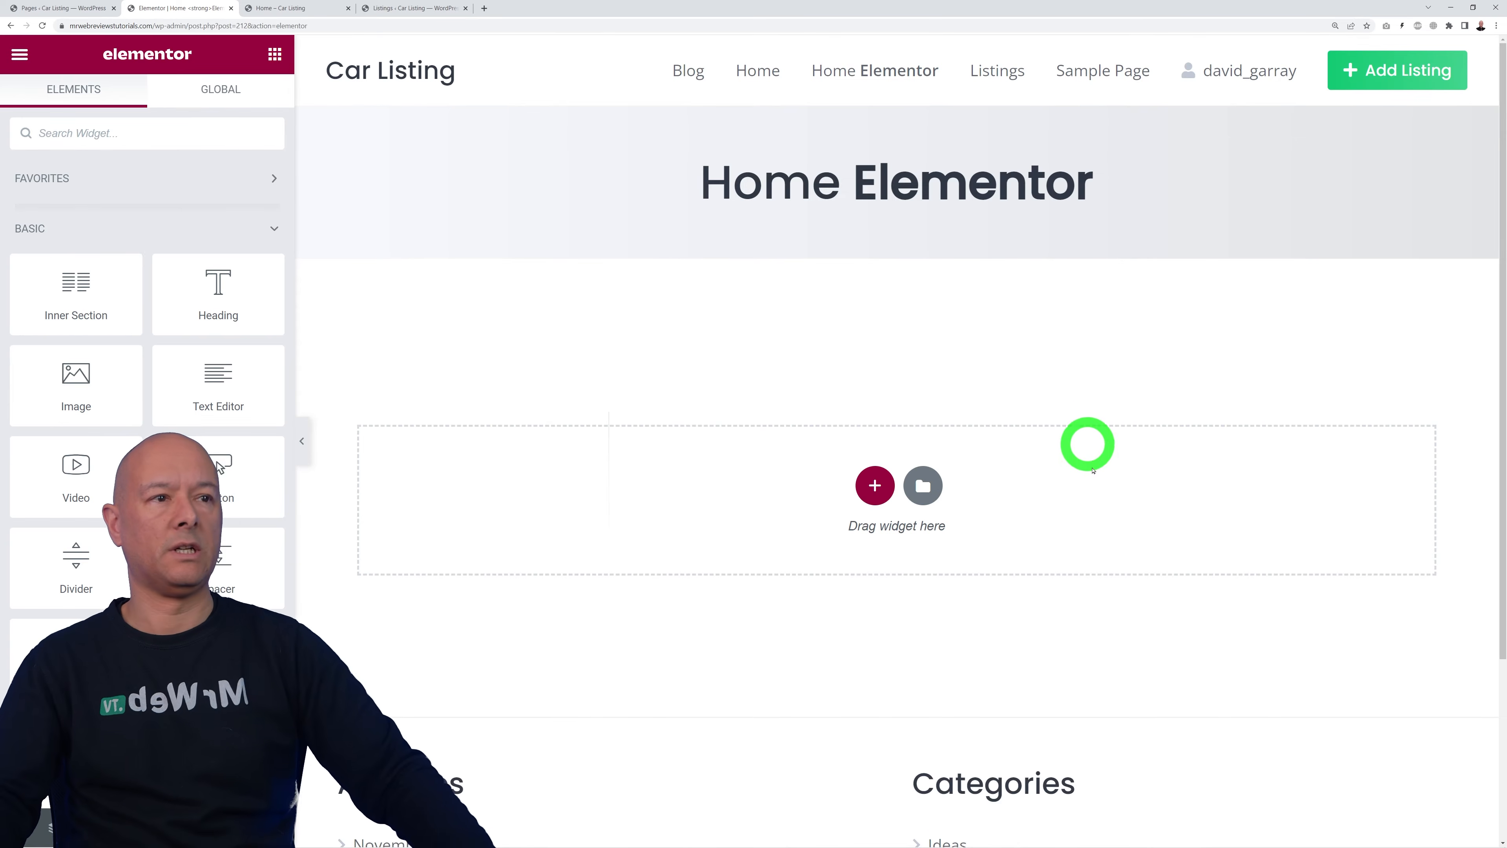
Step: Insert the saved blue car hero section with its second-hand car slogan above the empty section
scroll(1149, 761, "down", 3)
scroll(1148, 761, "up", 3)
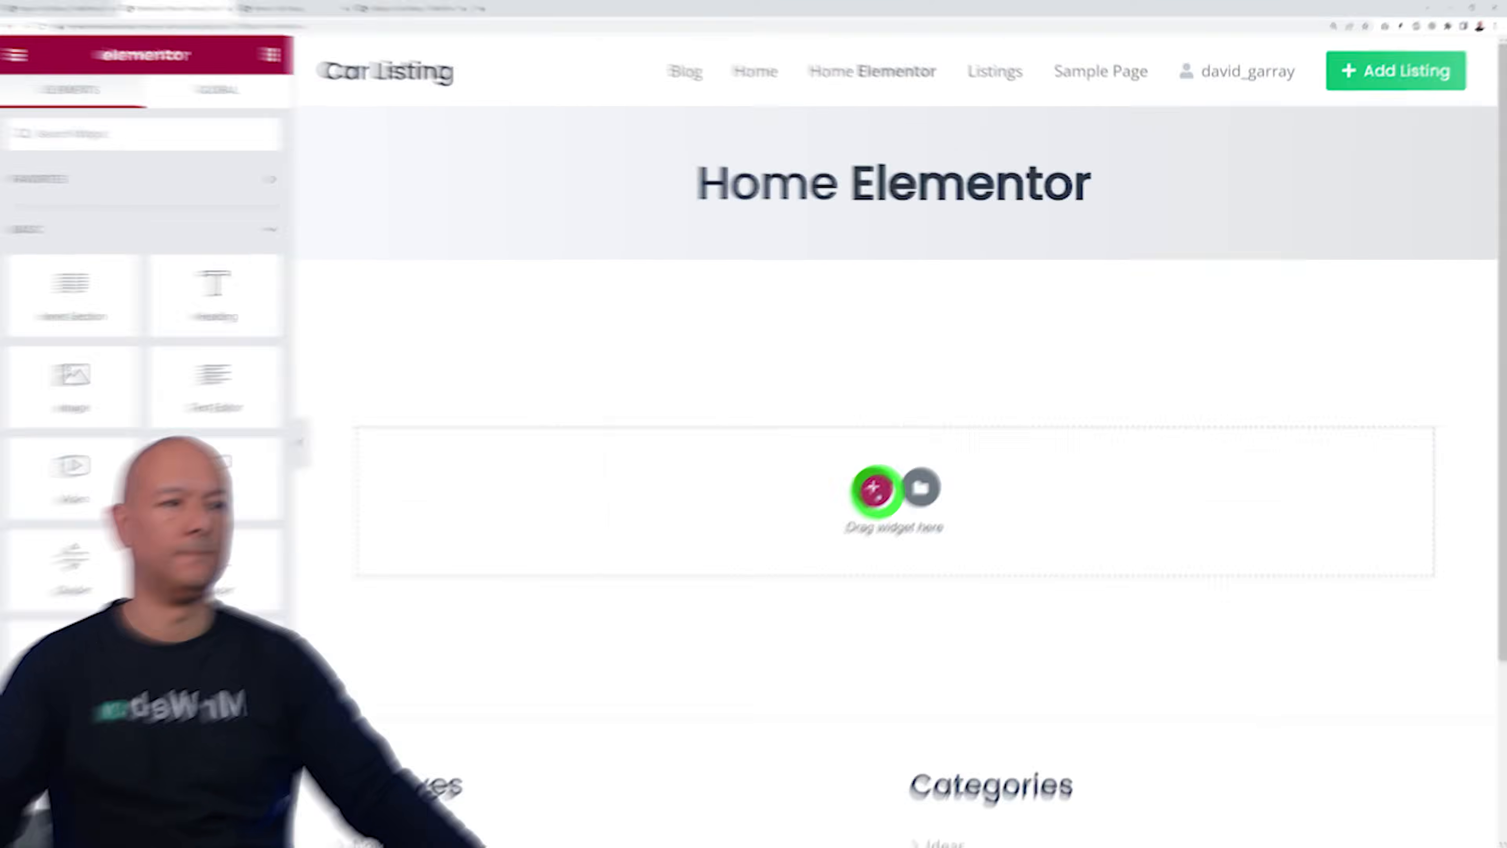
left_click(877, 488)
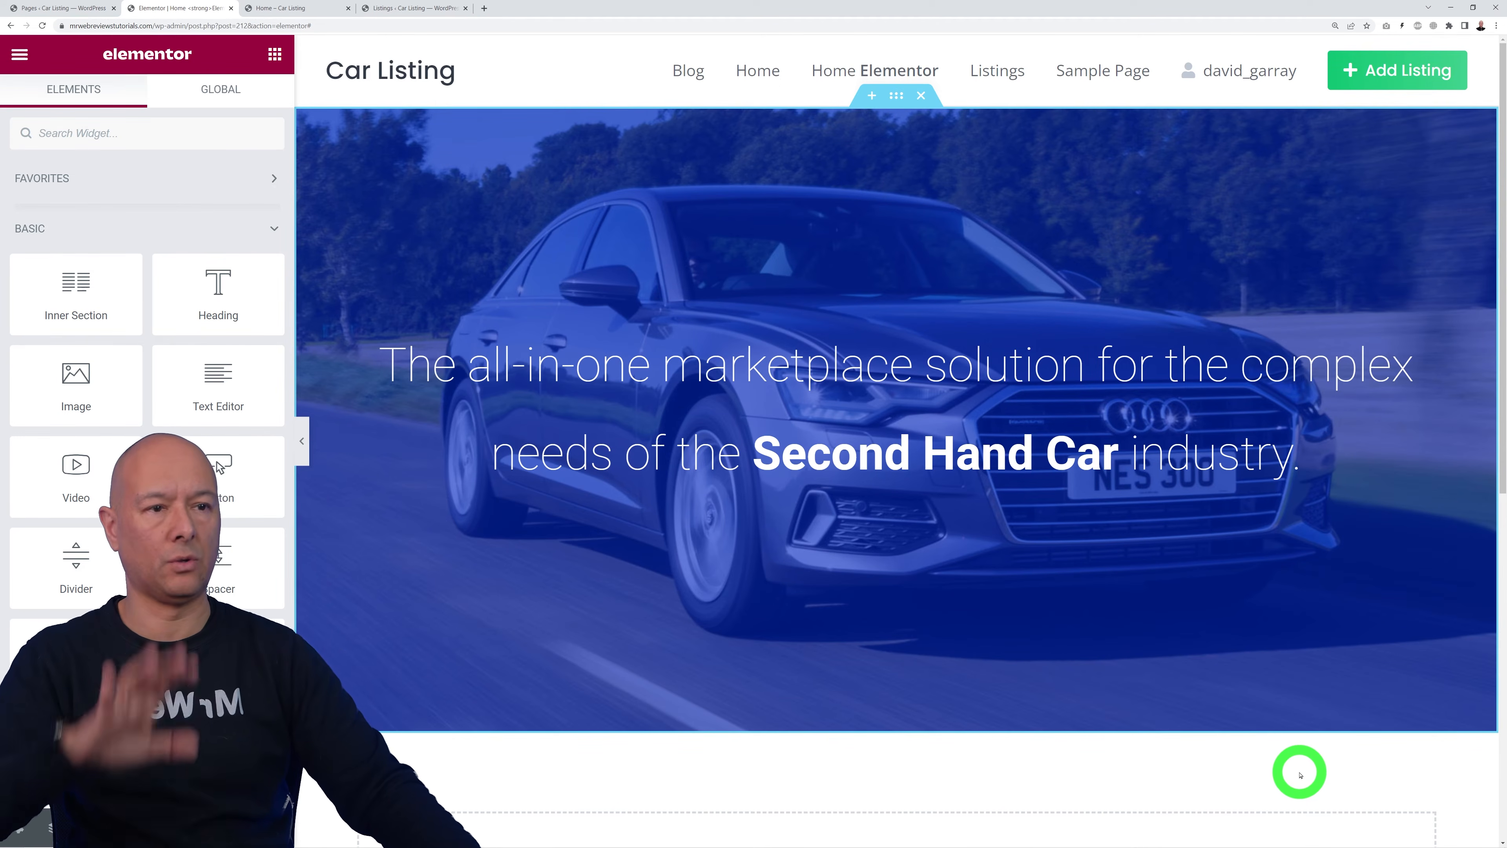
scroll(1301, 775, "down", 6)
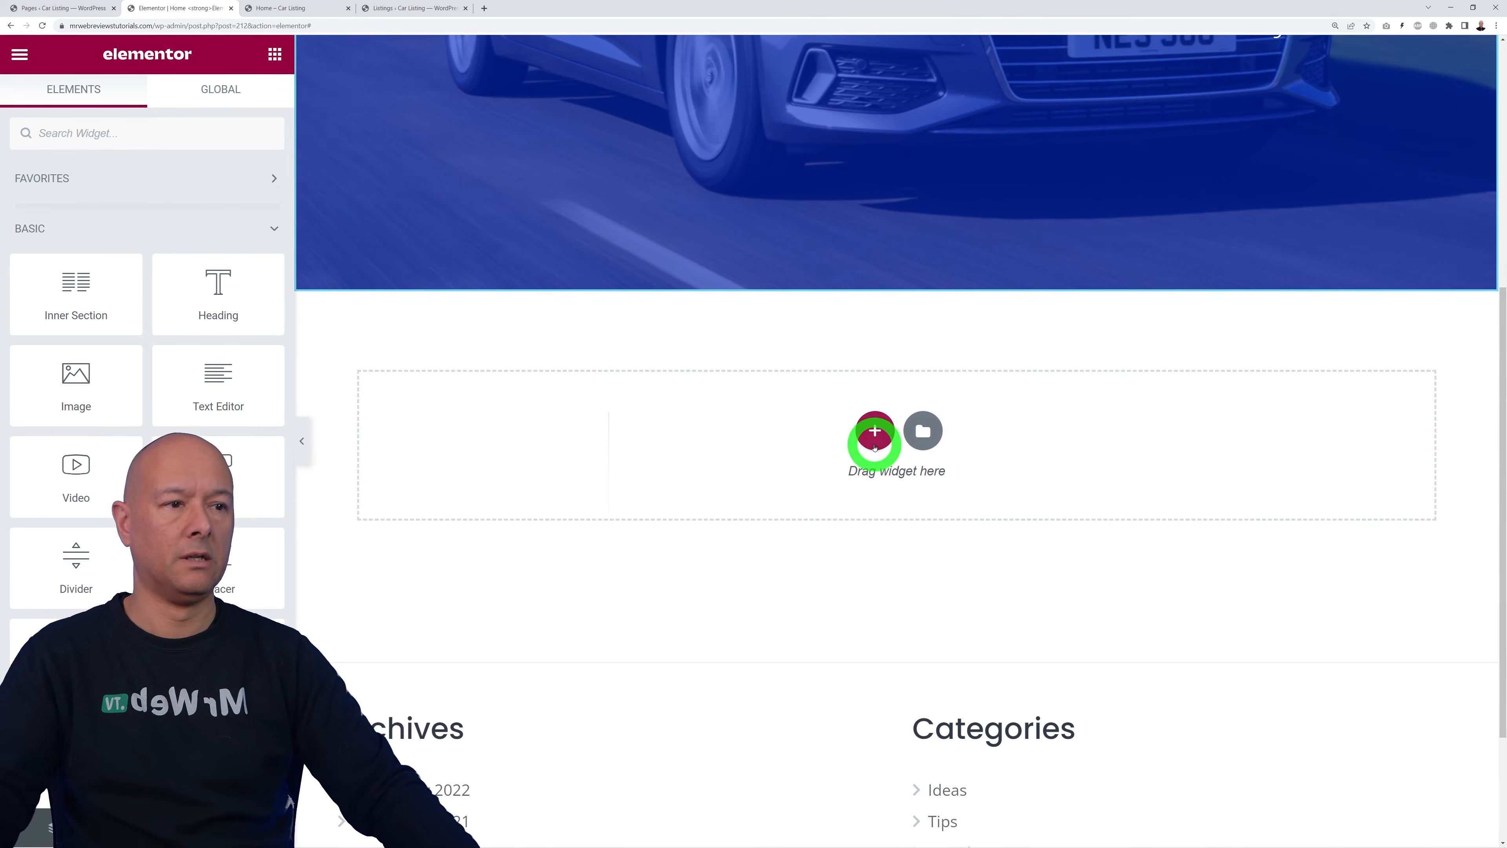
Step: Add a one-column section holding the HivePress Listing Search Form below the hero
left_click(873, 431)
left_click(646, 478)
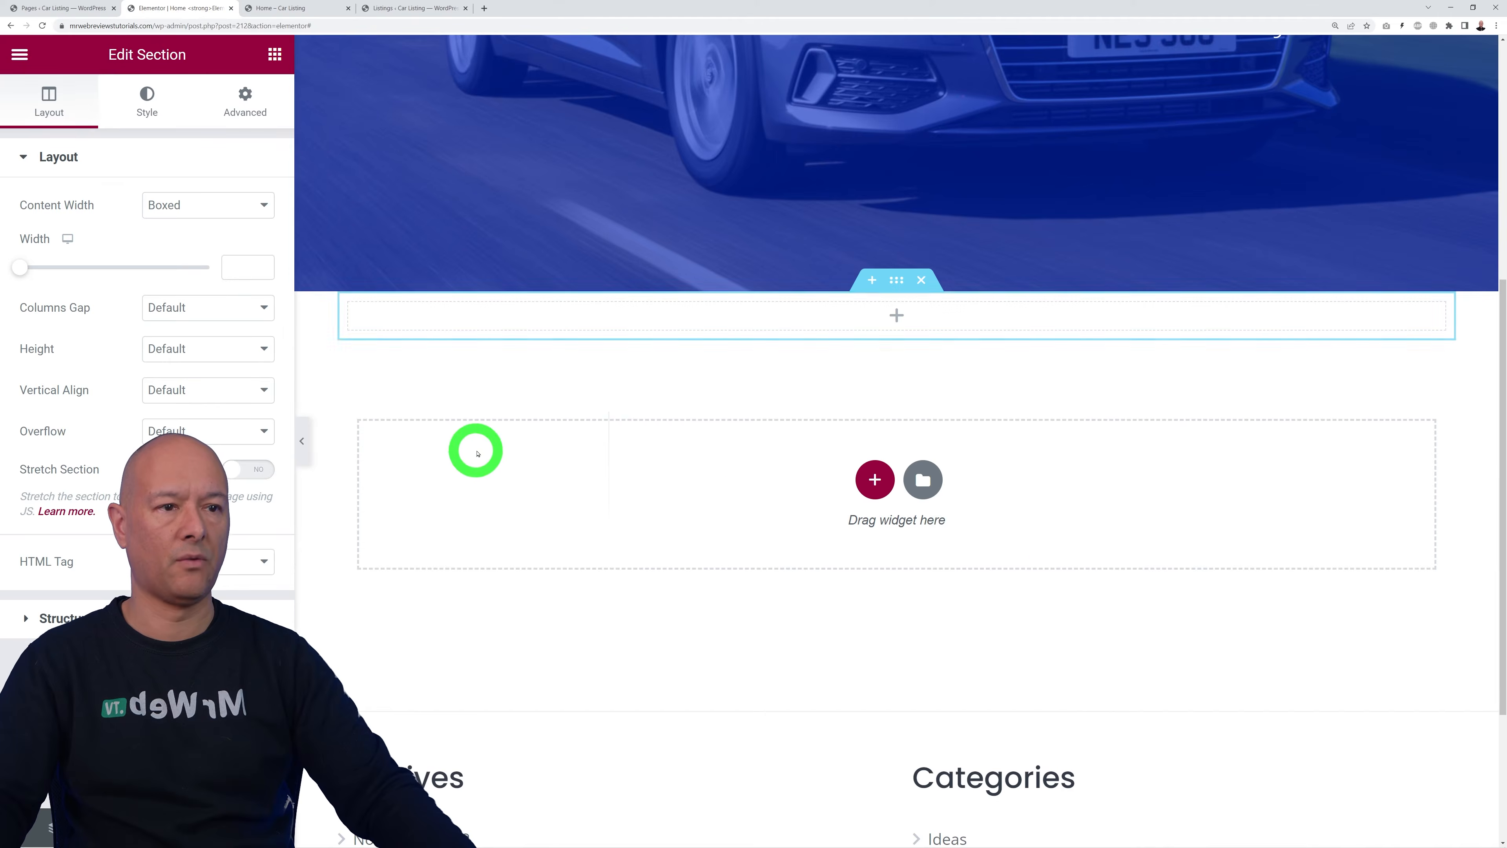
left_click(275, 54)
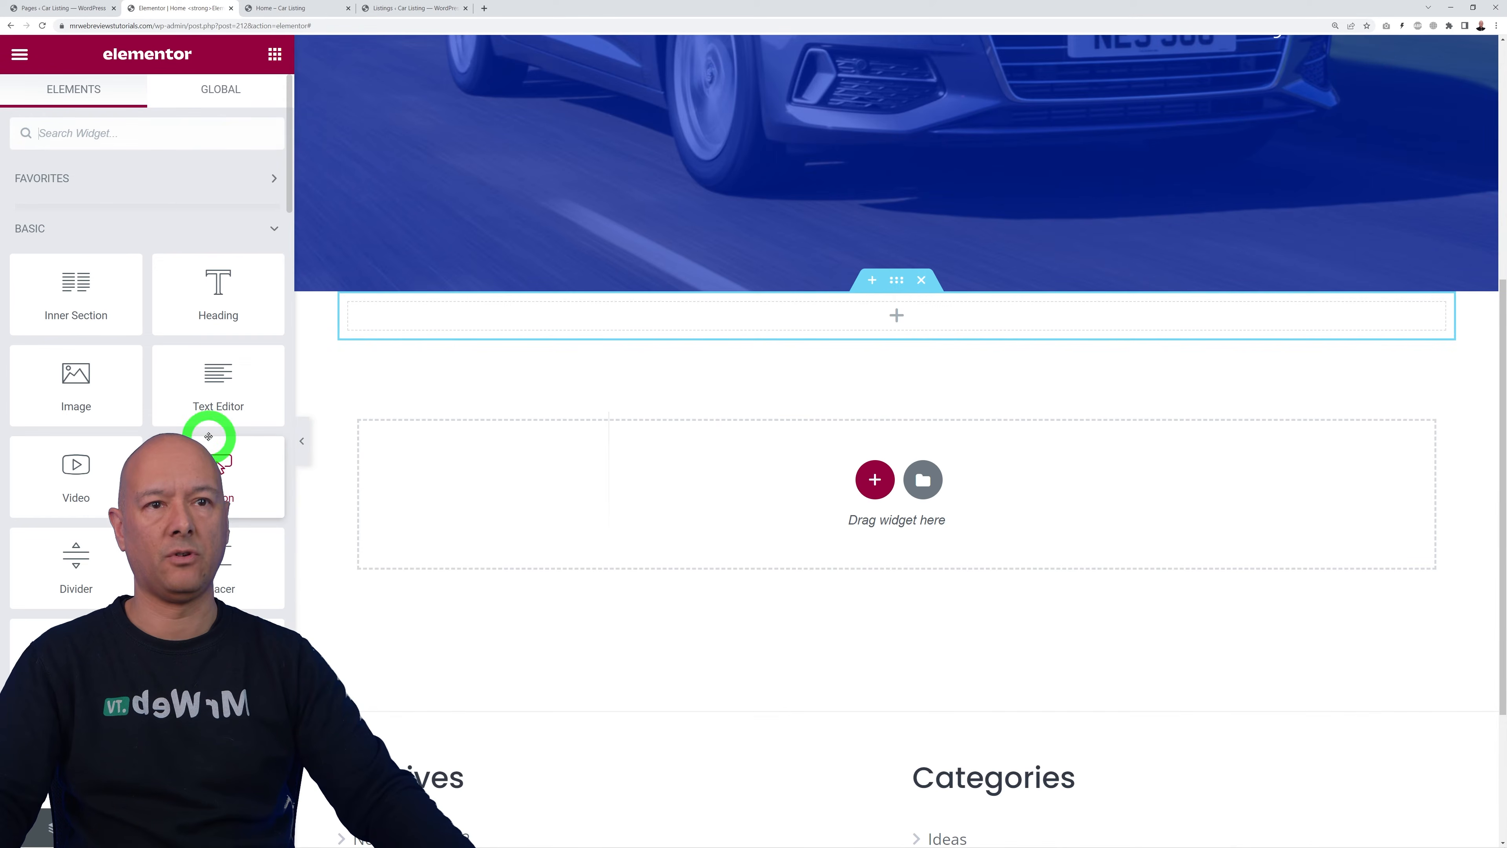
scroll(211, 433, "down", 10)
scroll(214, 427, "down", 20)
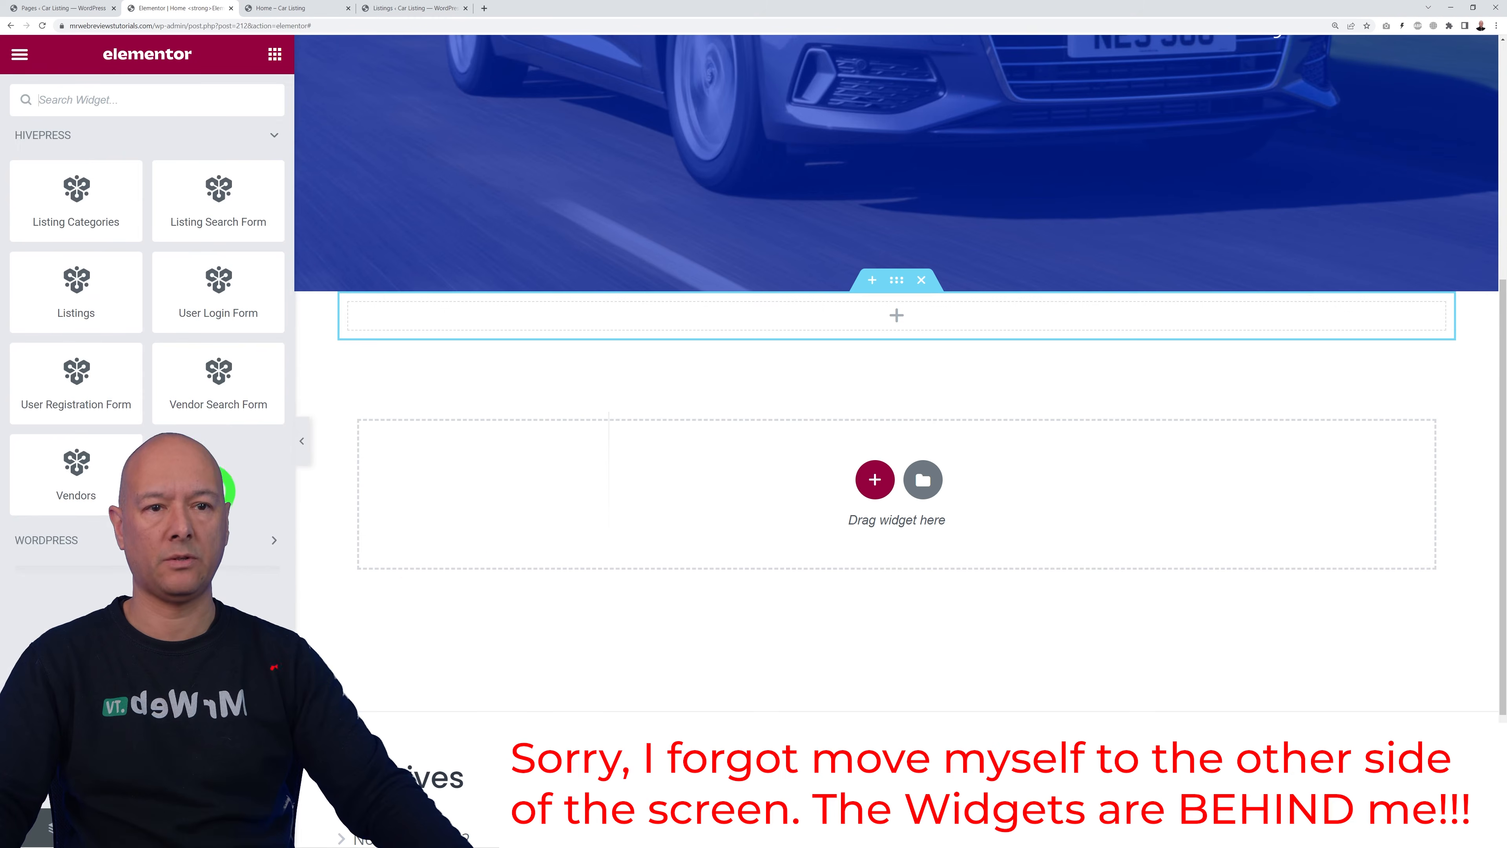
scroll(219, 465, "up", 2)
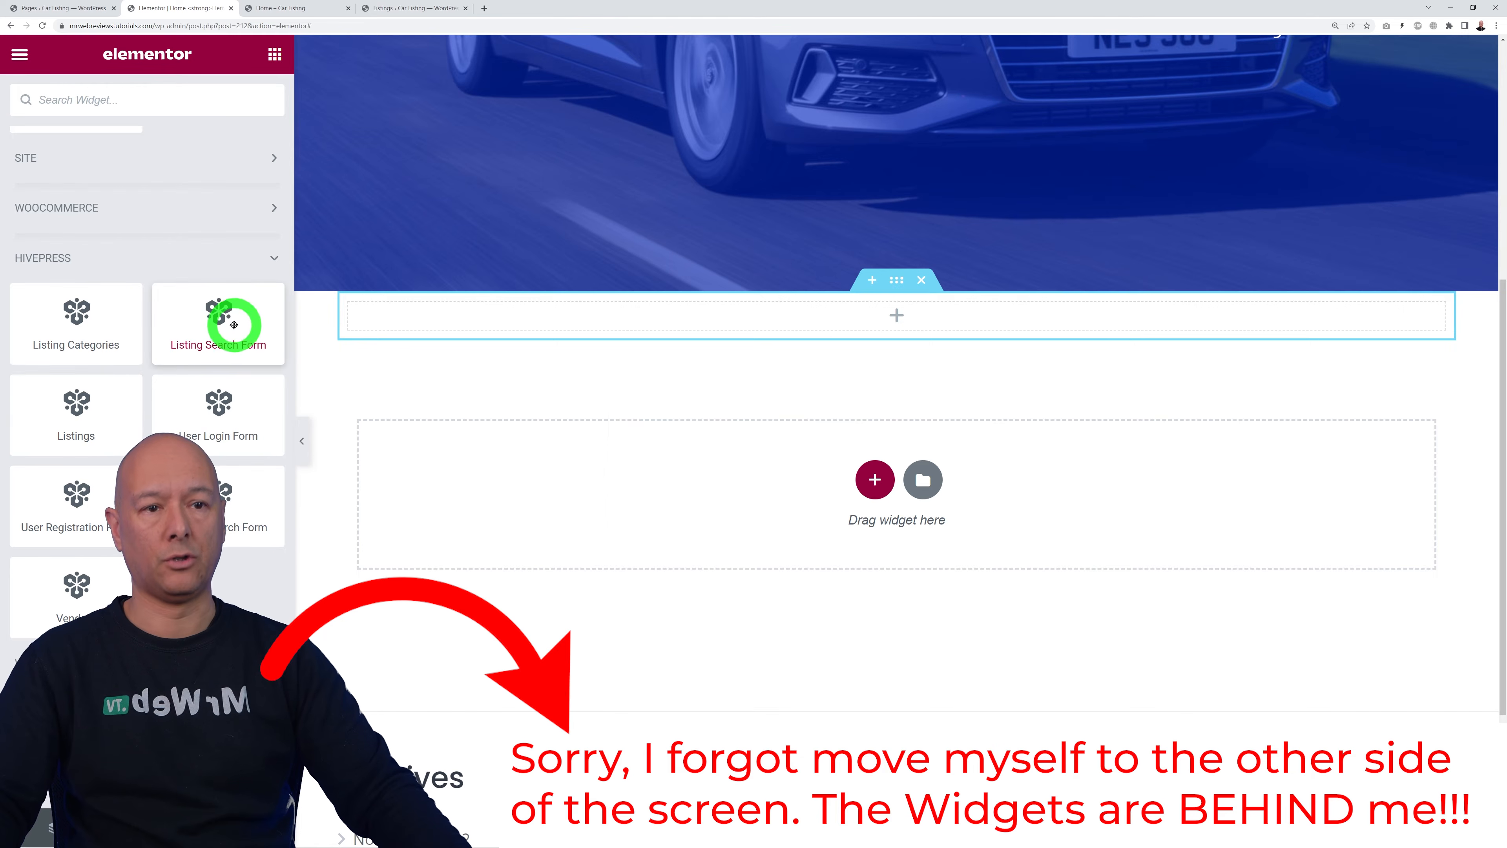
left_click_drag(242, 315, 764, 313)
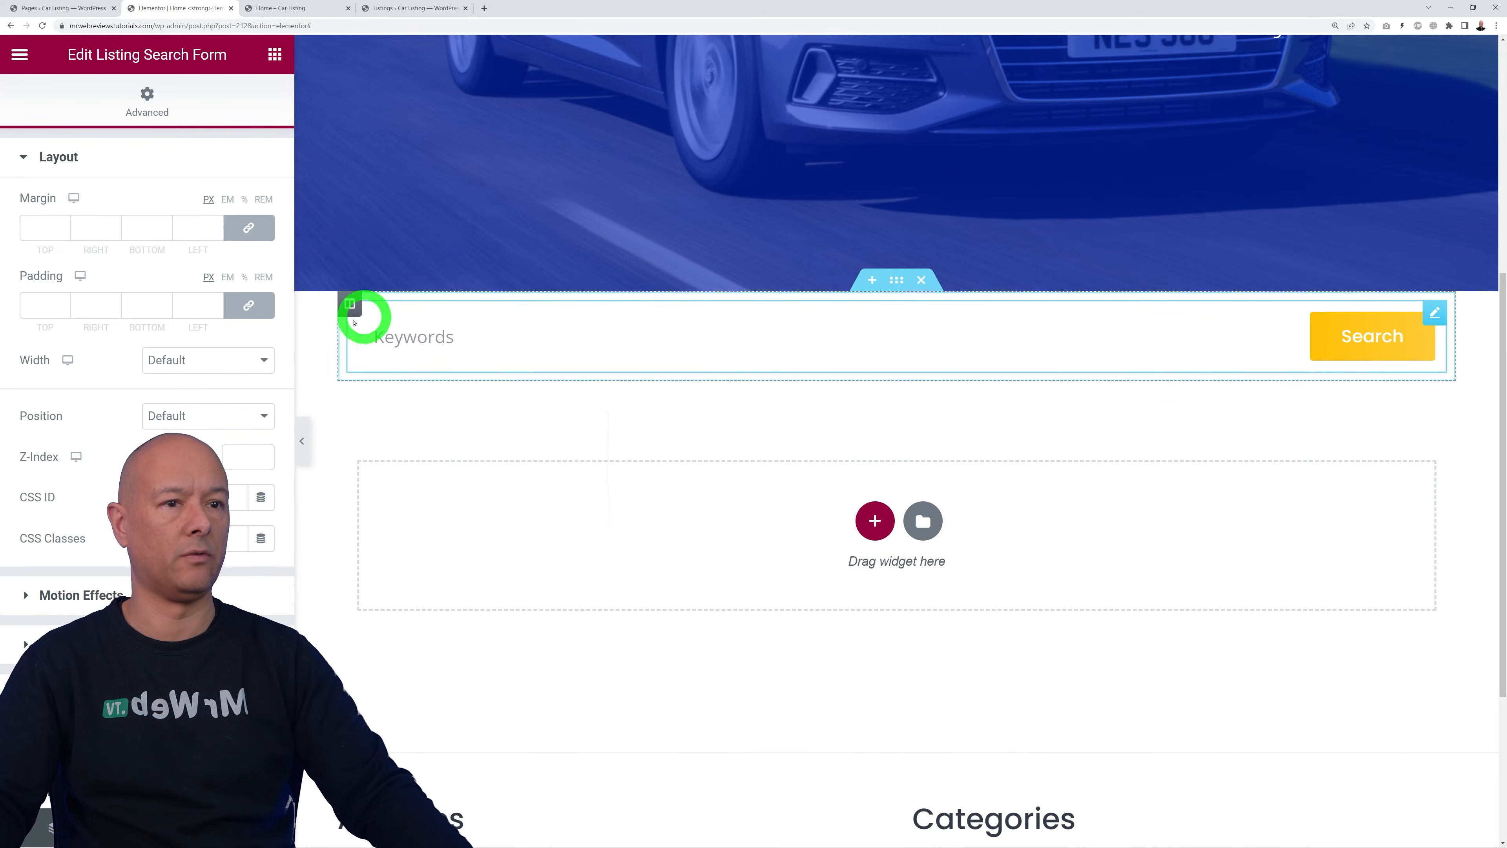
Step: Add another empty one-column section beneath the search form
left_click(873, 521)
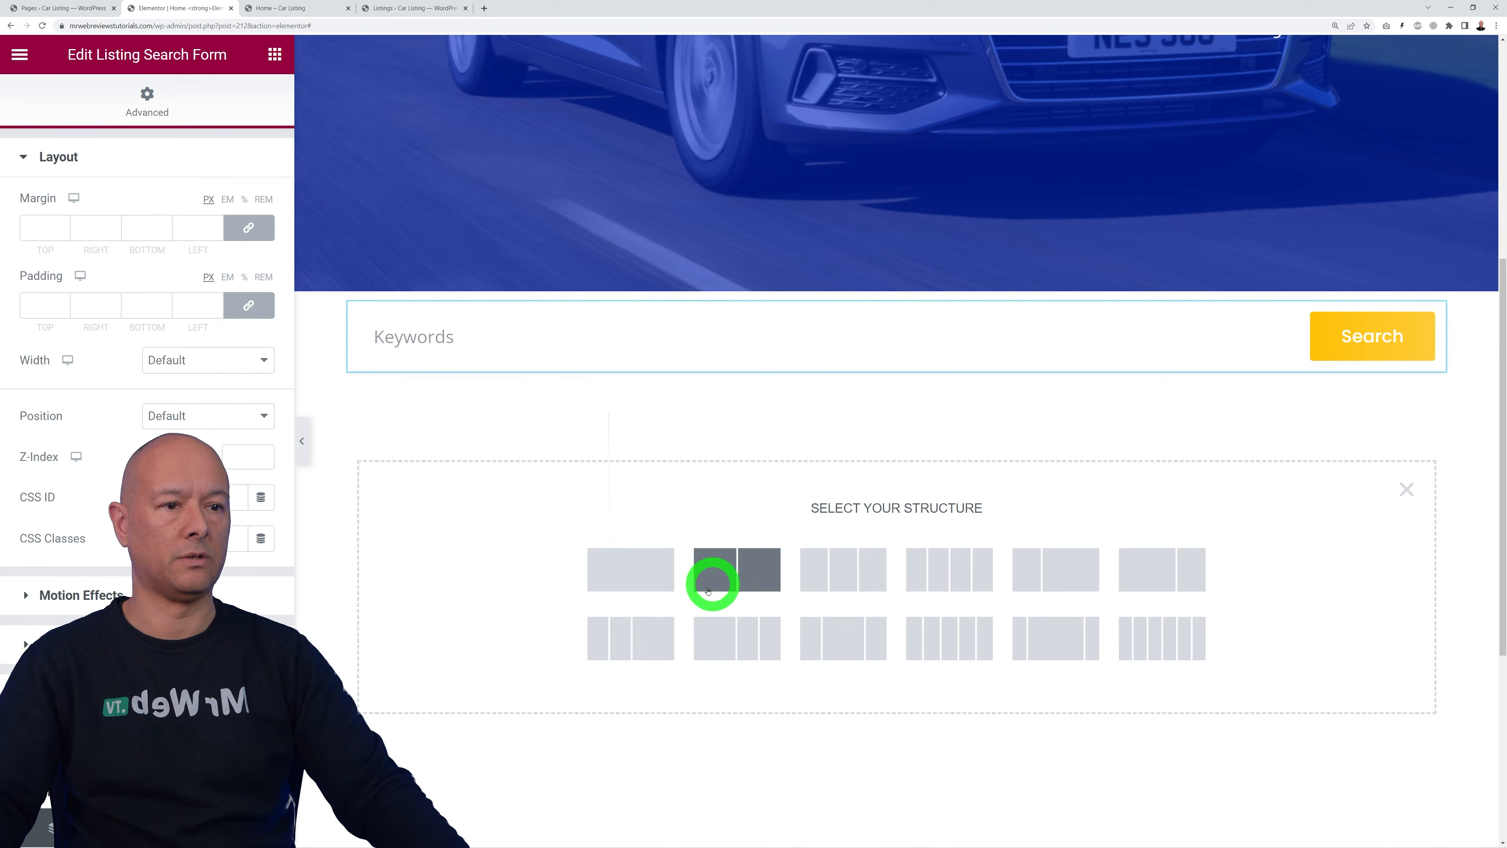
left_click(637, 573)
left_click(275, 54)
scroll(112, 523, "down", 15)
scroll(147, 416, "down", 10)
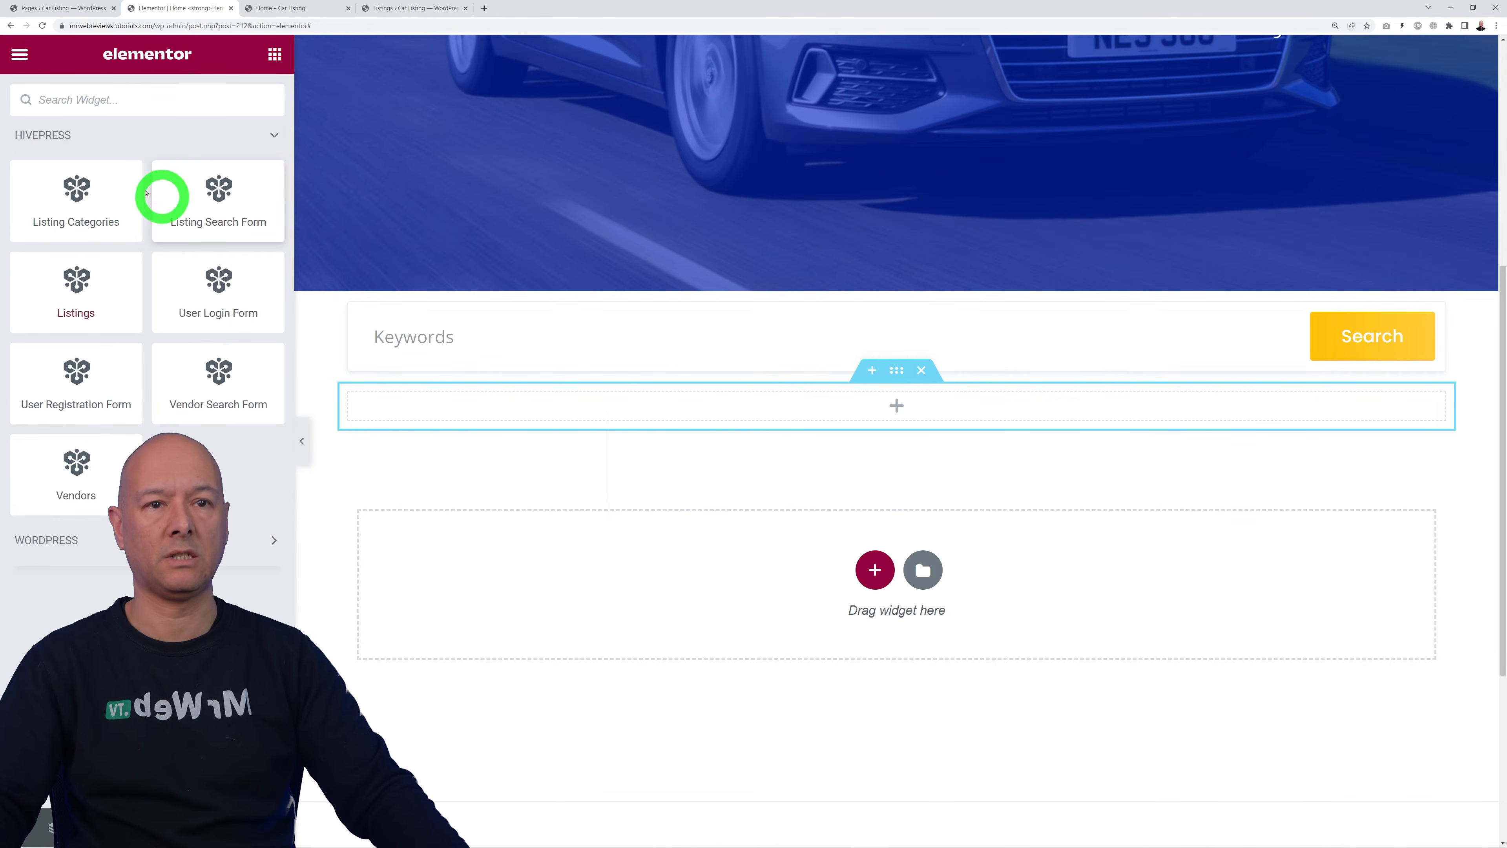
Step: Place the Listing Categories grid under the search form with padding 100 top and bottom
left_click_drag(103, 206, 794, 416)
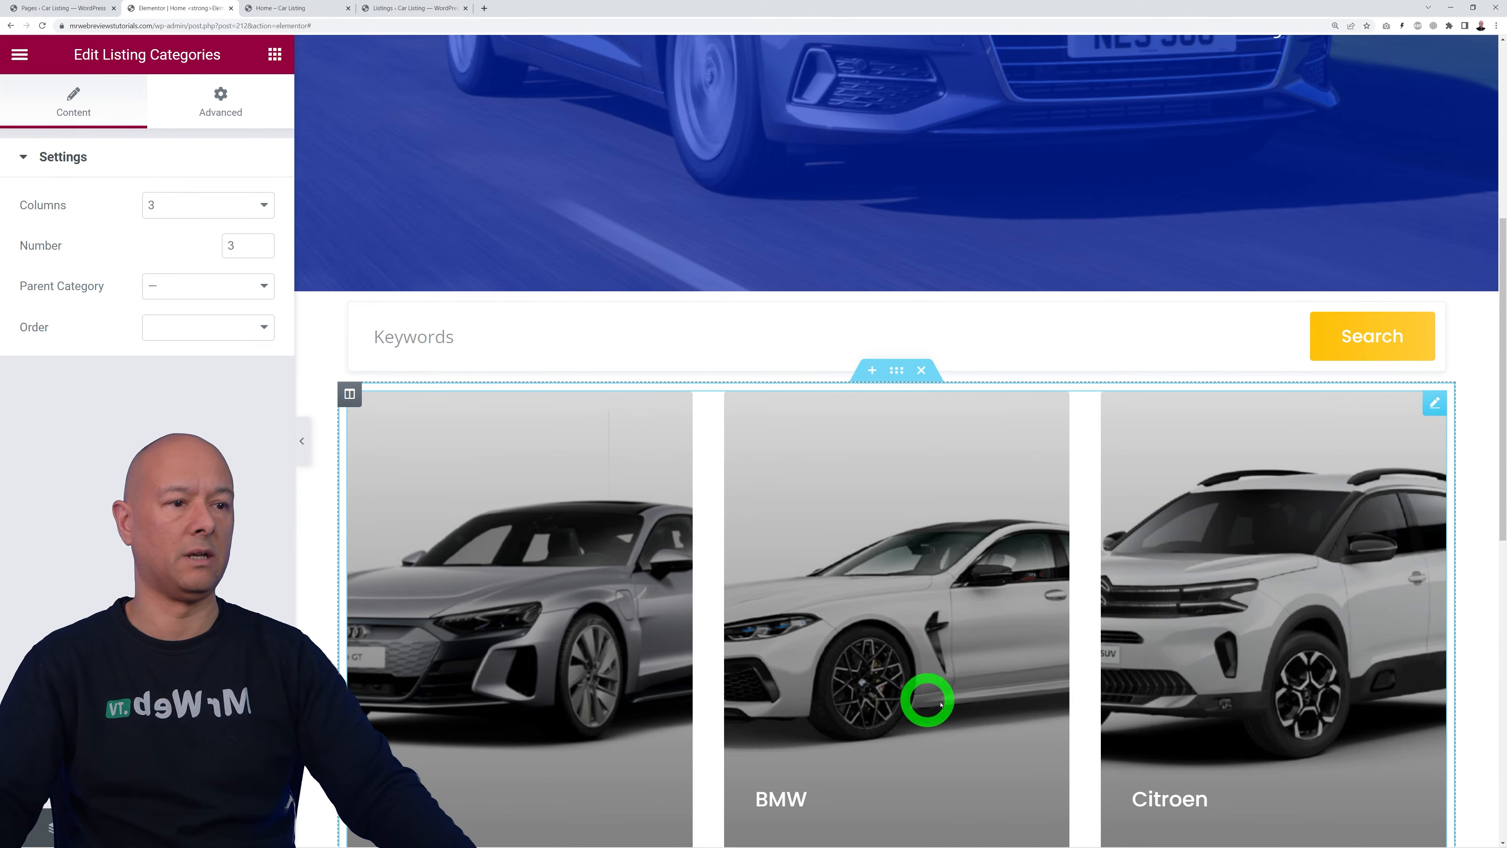
scroll(1213, 688, "down", 6)
scroll(1213, 687, "up", 5)
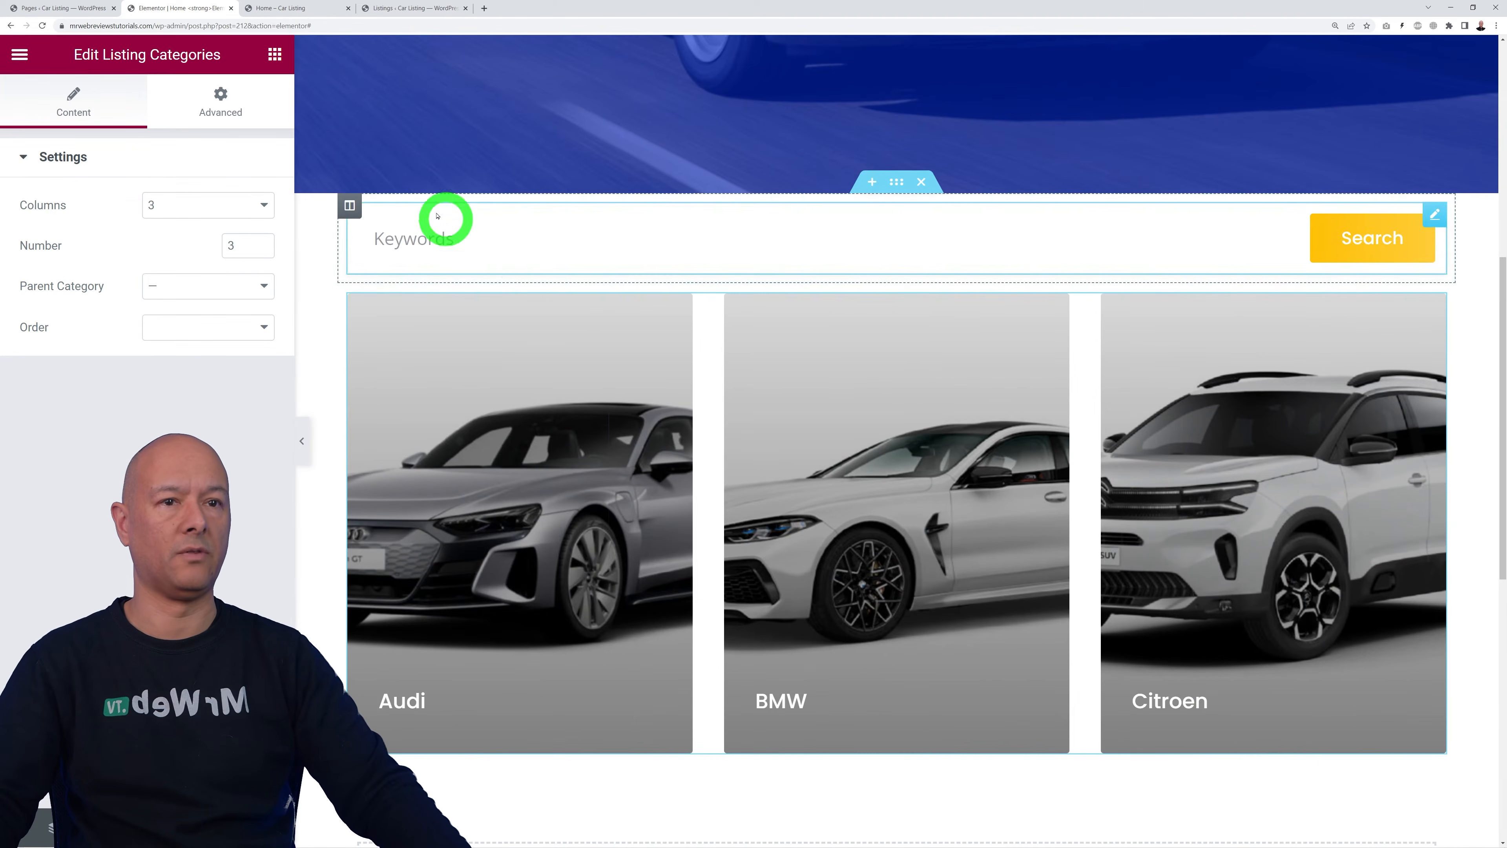
left_click(232, 116)
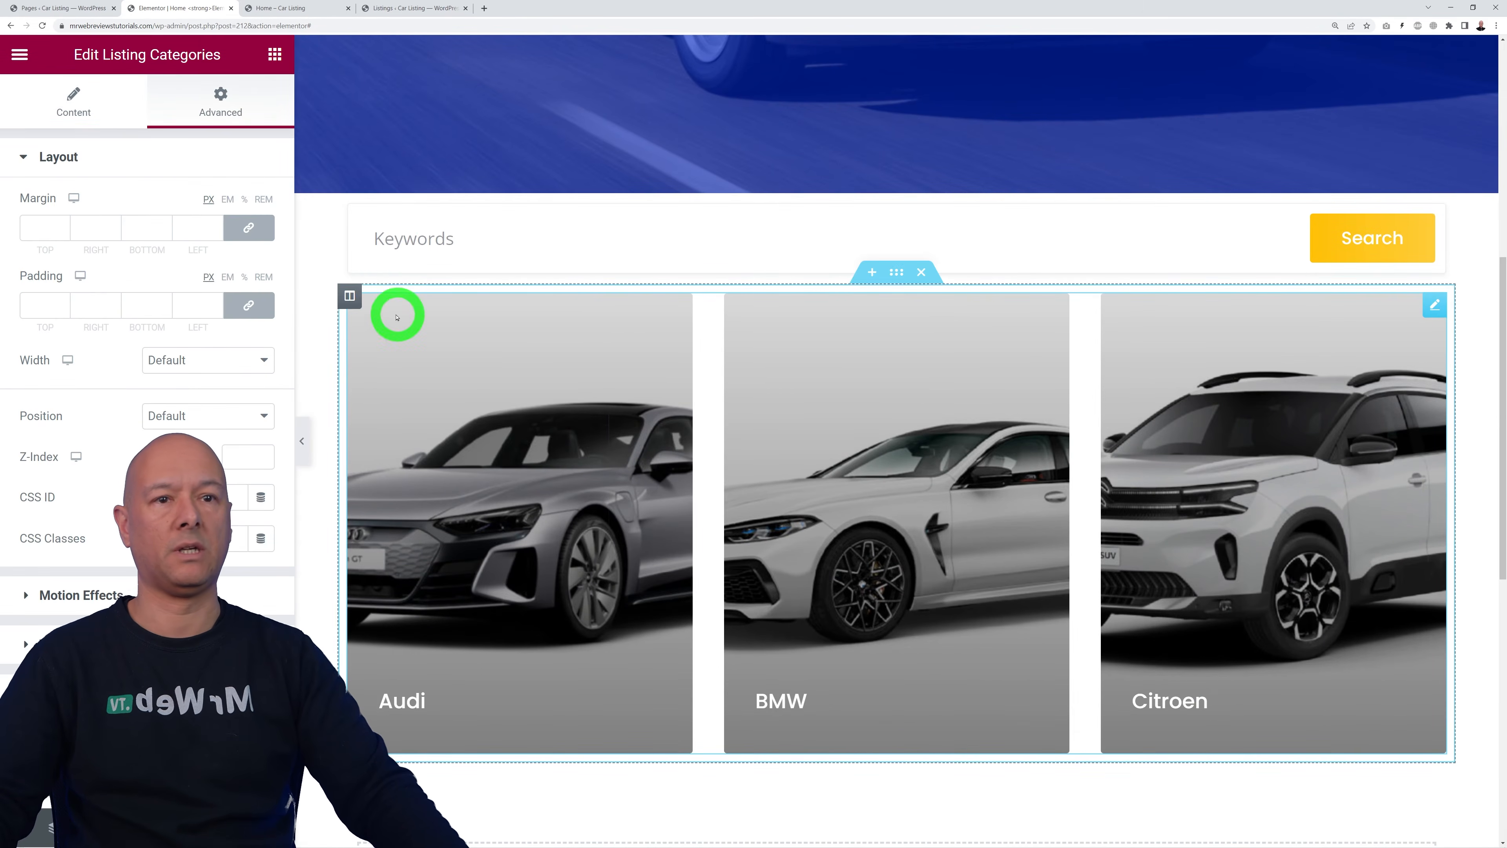
left_click(249, 304)
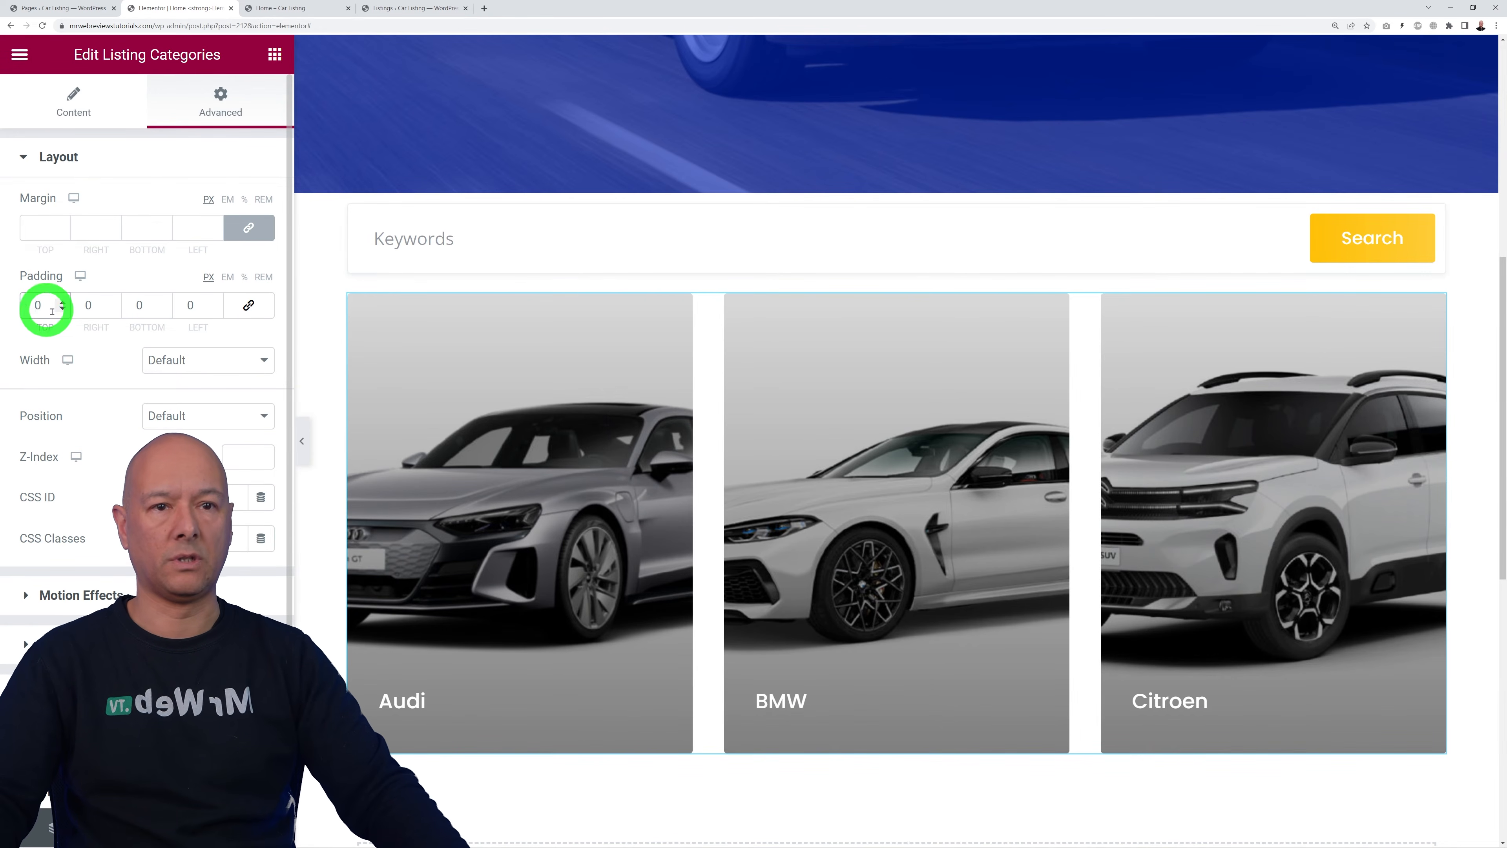
type("100")
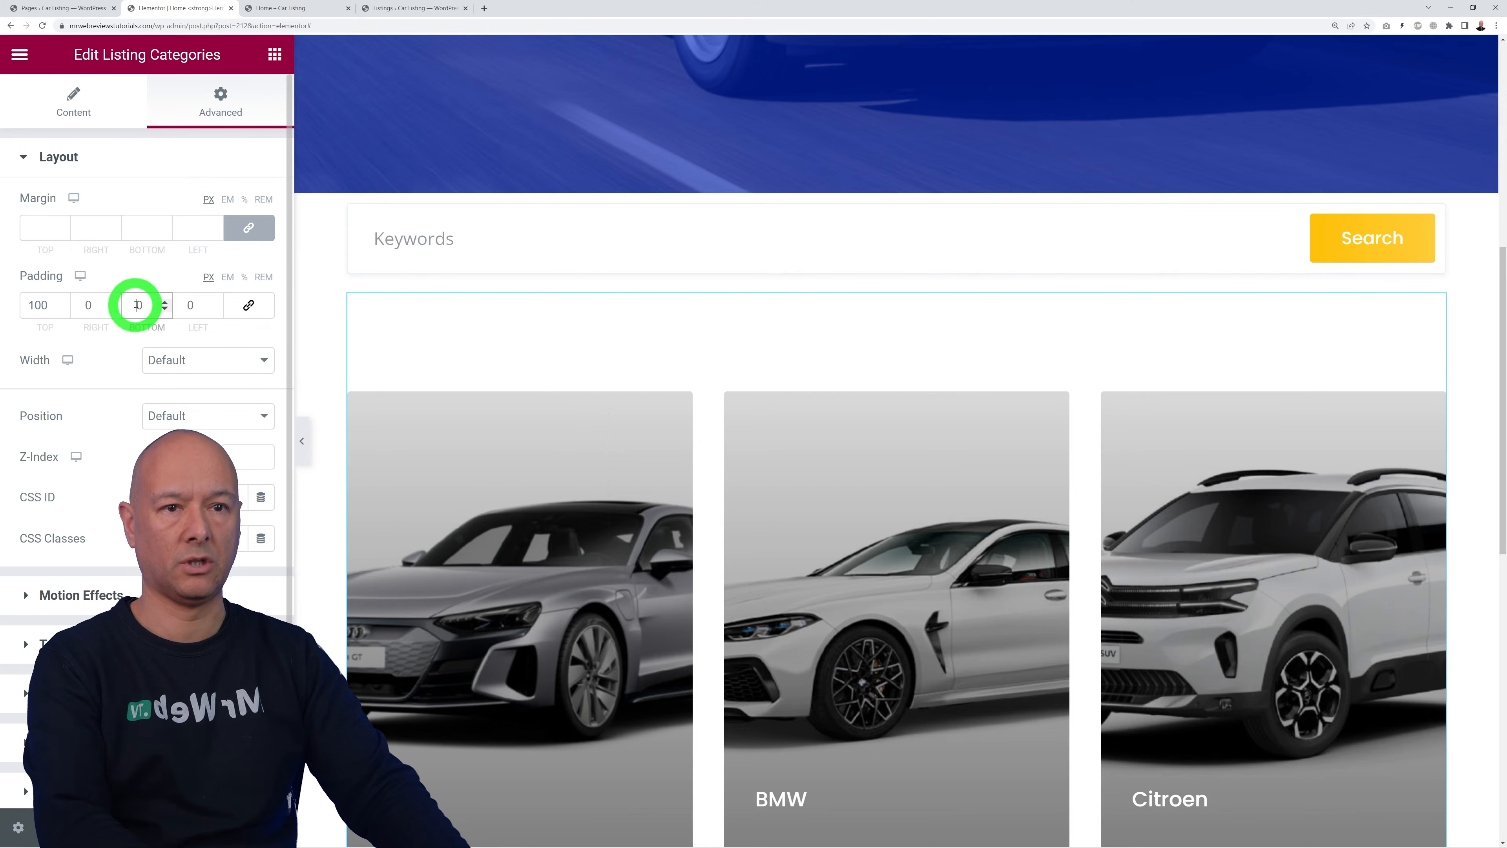
scroll(739, 622, "down", 5)
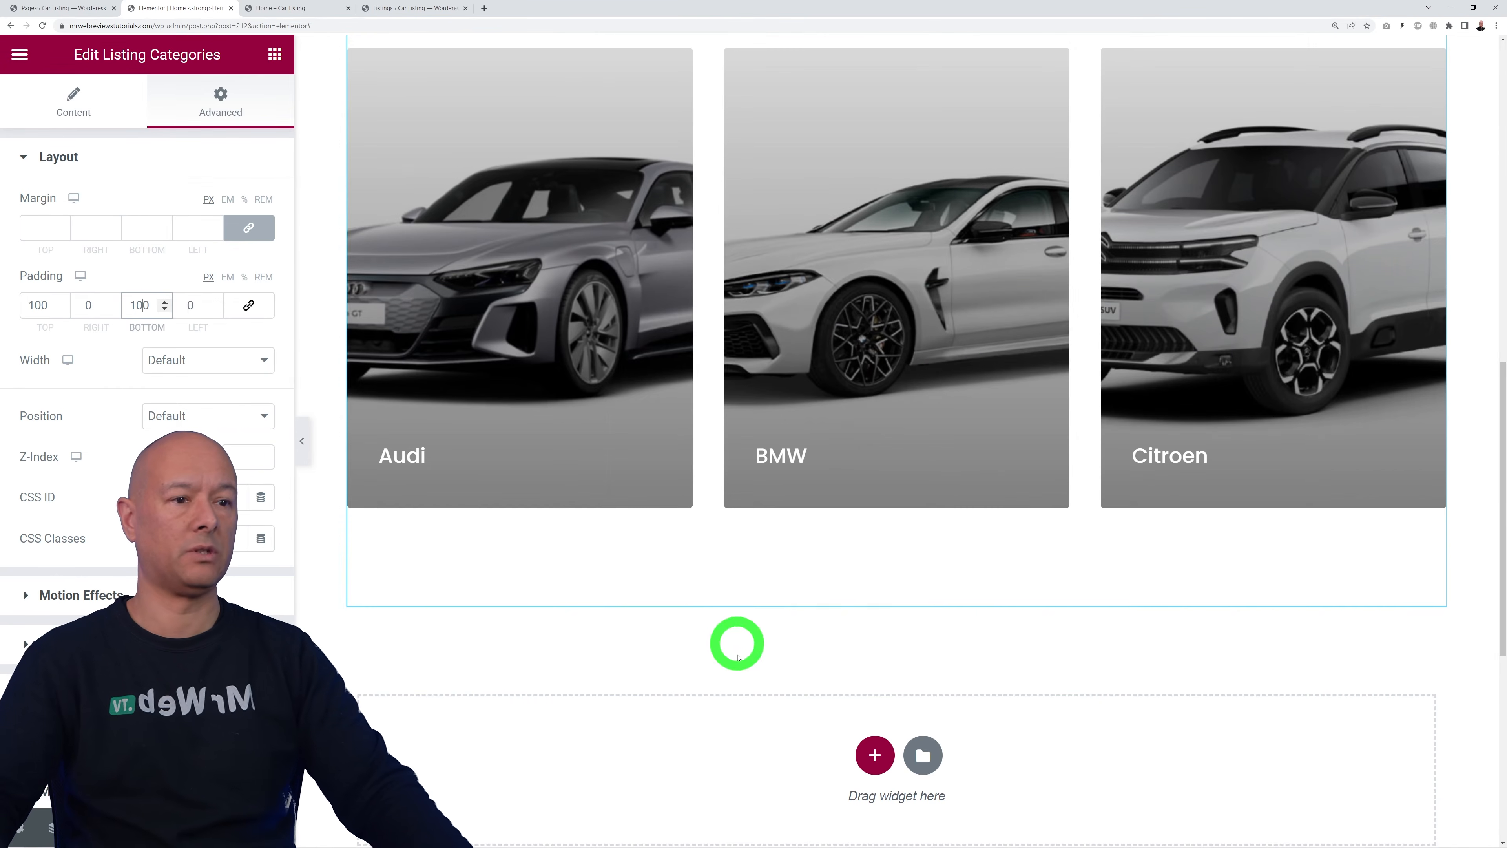
scroll(925, 481, "up", 4)
scroll(917, 484, "up", 1)
scroll(908, 490, "down", 9)
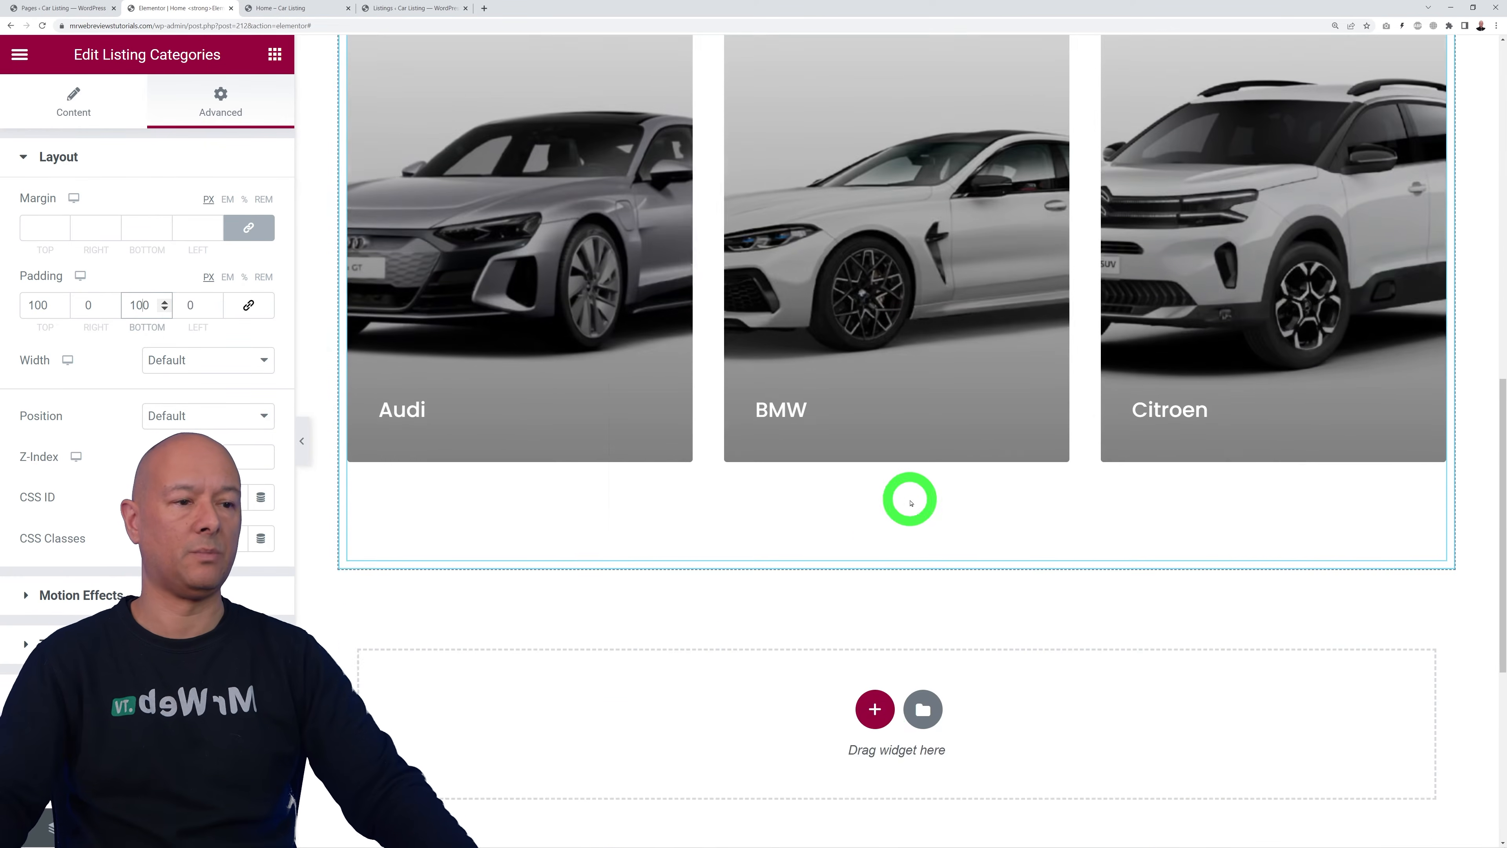
Step: Add an empty one-column section below the category cards
left_click(874, 548)
left_click(624, 555)
left_click(275, 54)
Step: Place a Listings grid in the new section and raise it to 6 listings
scroll(147, 297, "down", 15)
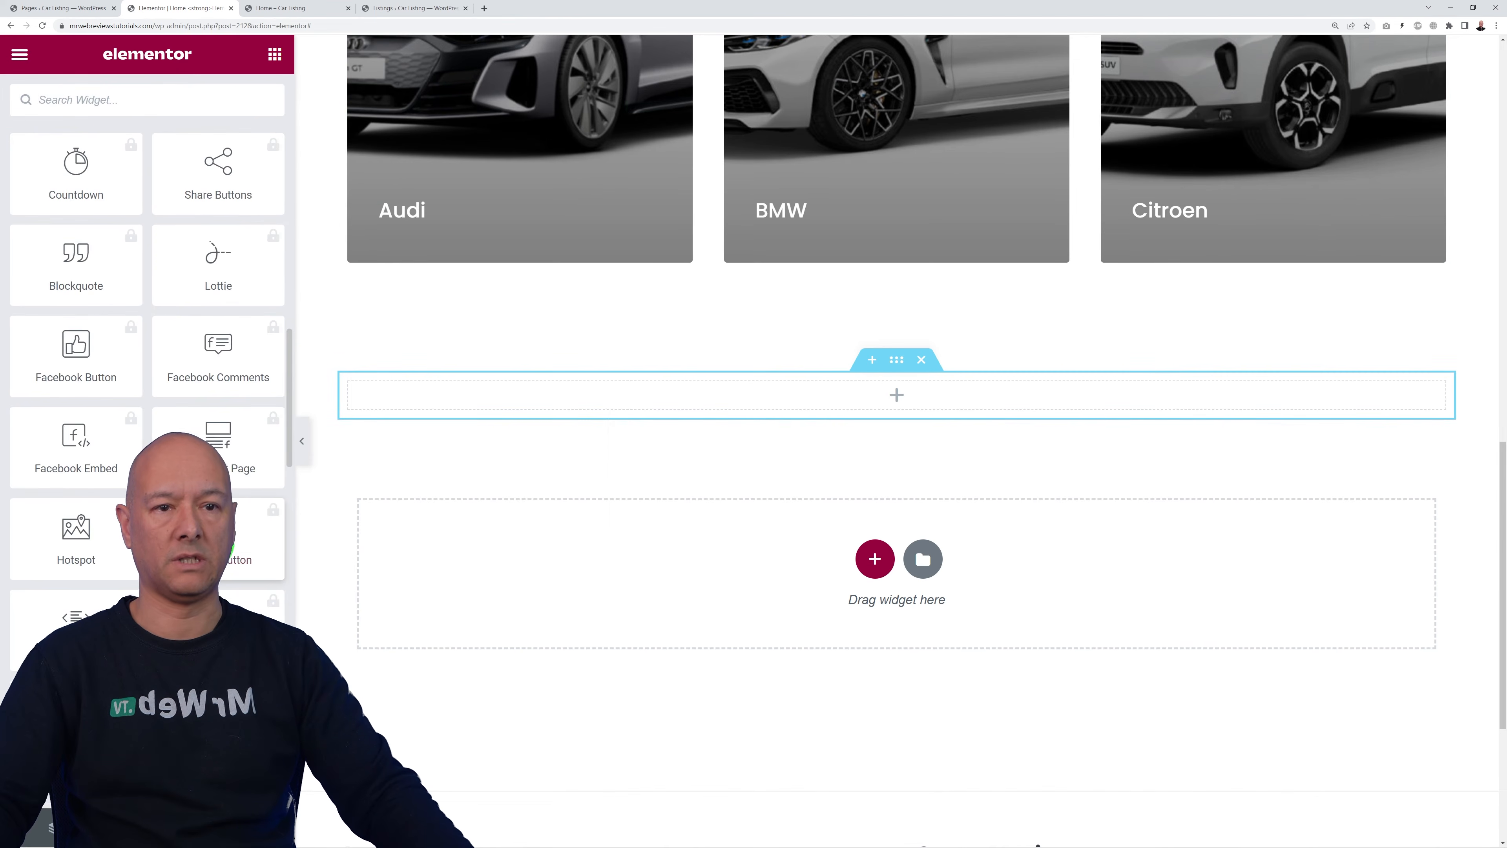
left_click_drag(114, 324, 681, 405)
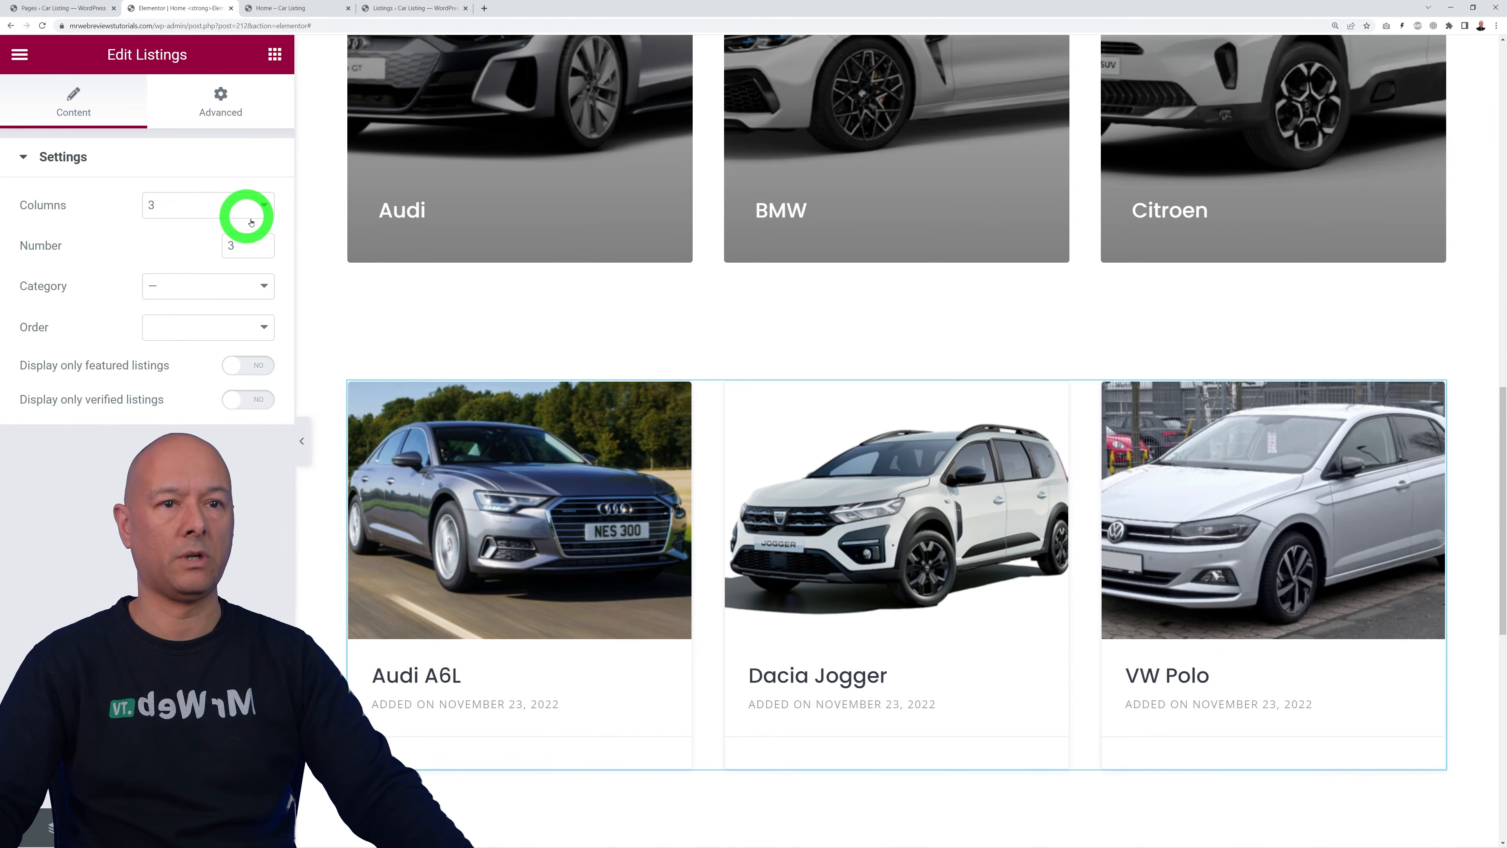
left_click(262, 244)
left_click(262, 245)
left_click(262, 244)
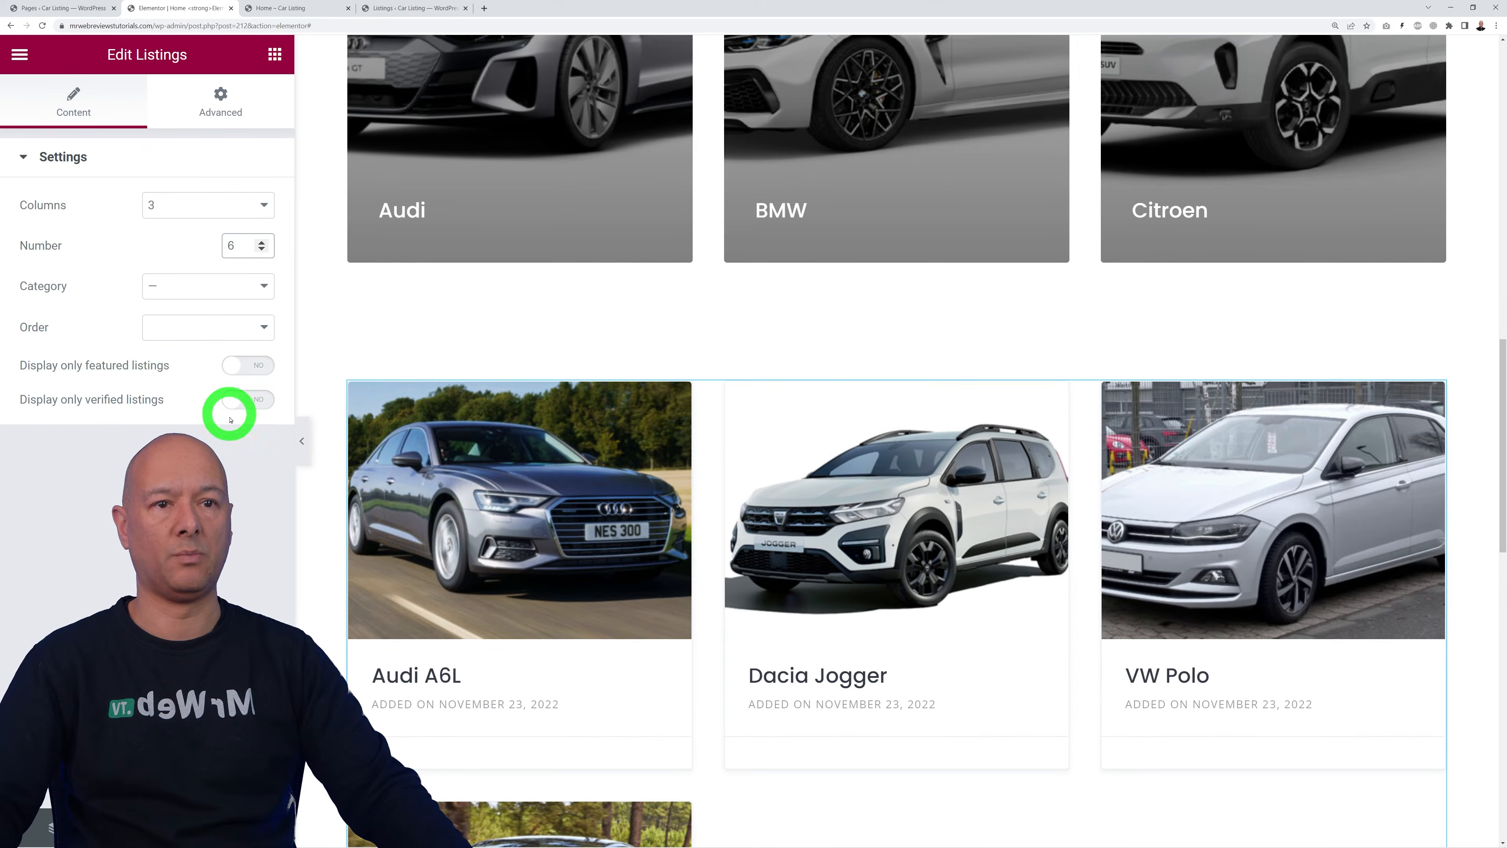
scroll(985, 640, "down", 8)
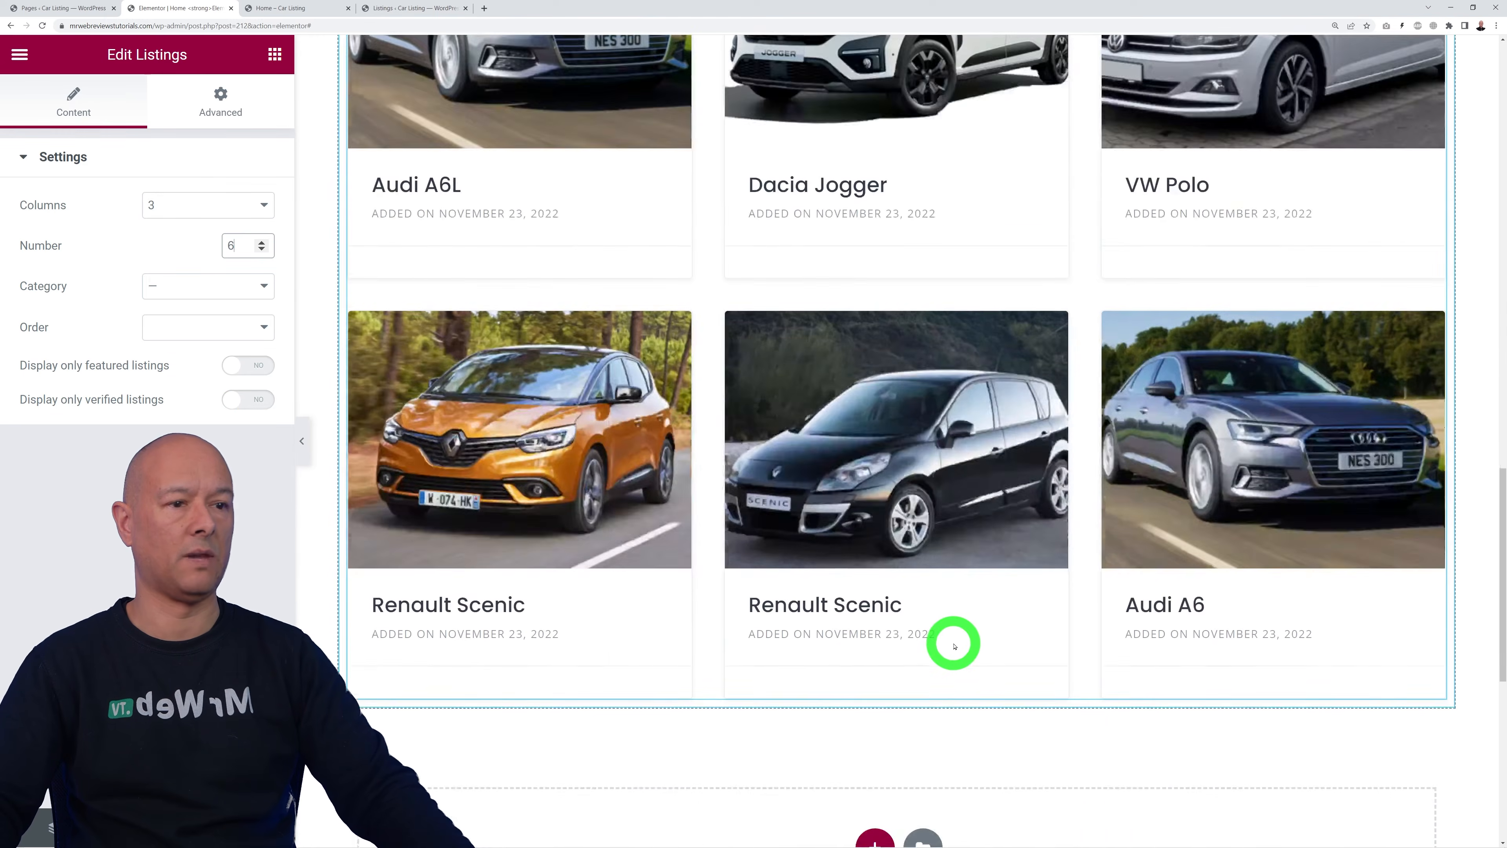
scroll(945, 643, "up", 6)
scroll(945, 648, "up", 6)
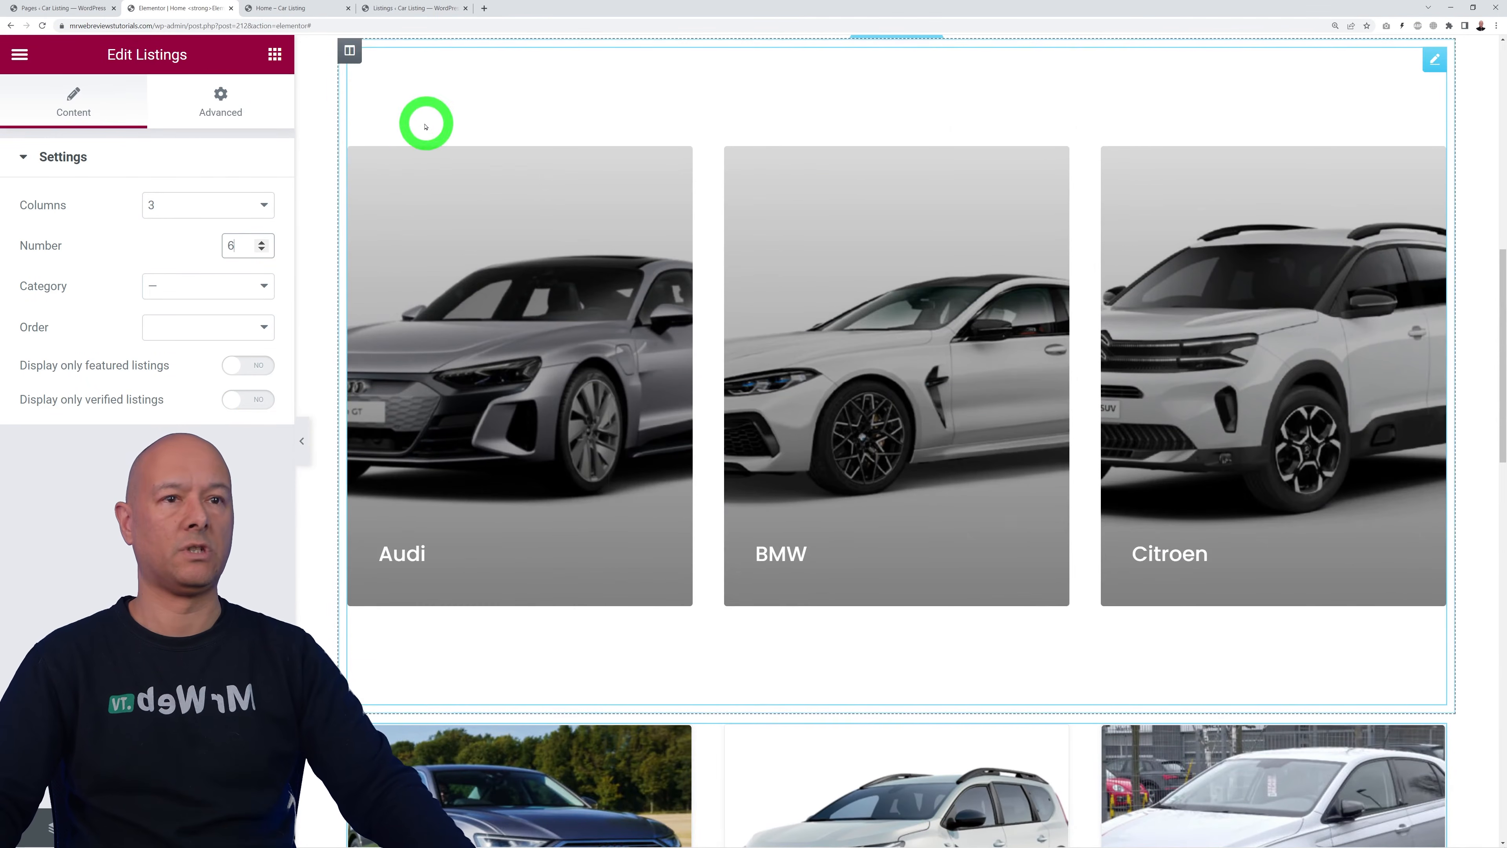
Step: Drag a Heading widget onto the page below the car brand cards
left_click(274, 53)
left_click_drag(212, 296, 782, 696)
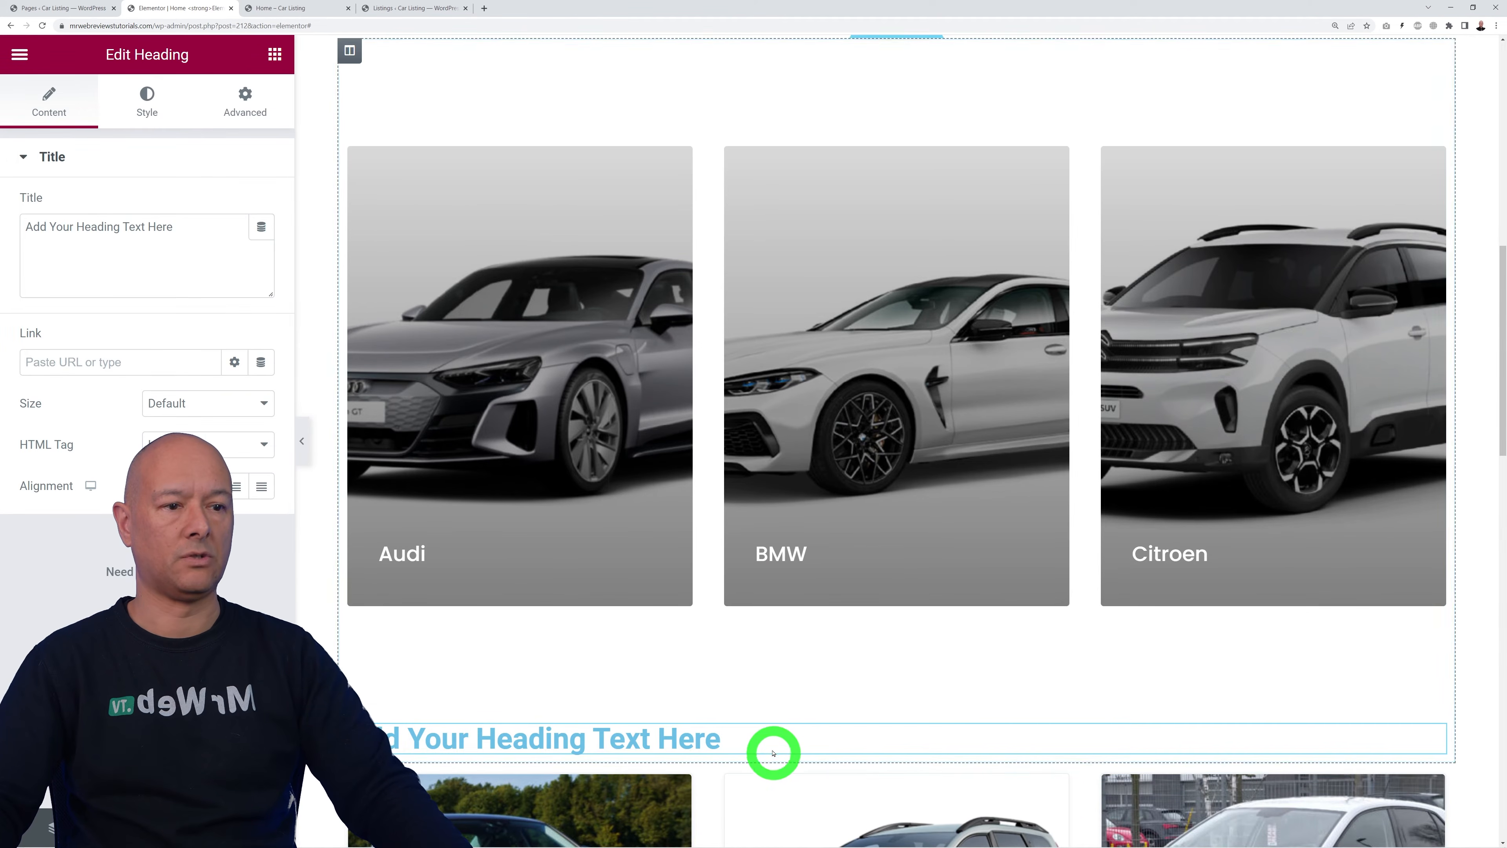
scroll(895, 736, "down", 4)
scroll(885, 738, "up", 10)
scroll(881, 705, "up", 5)
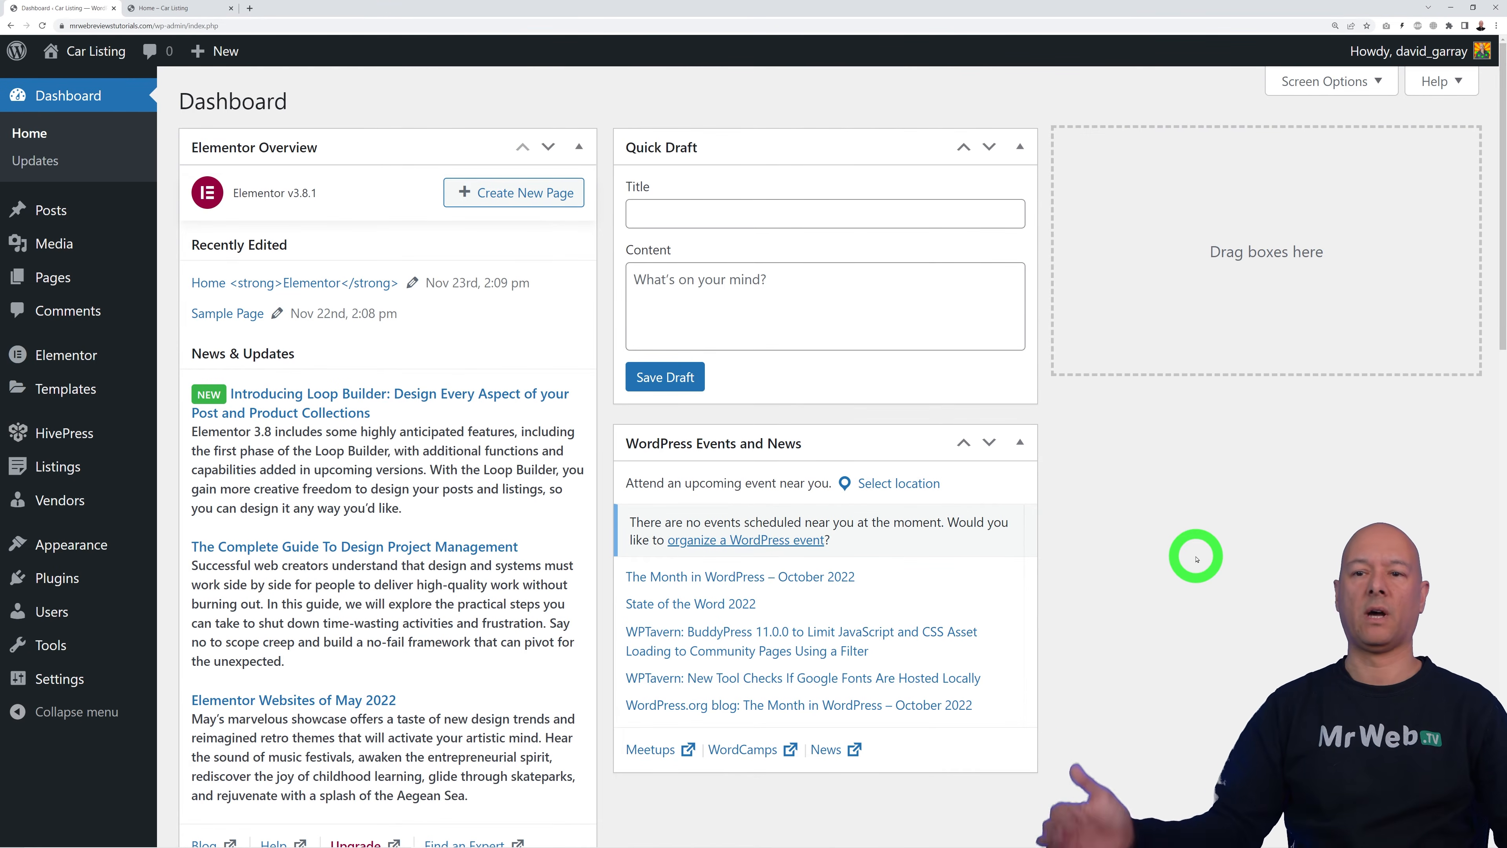
mouse_move(65, 507)
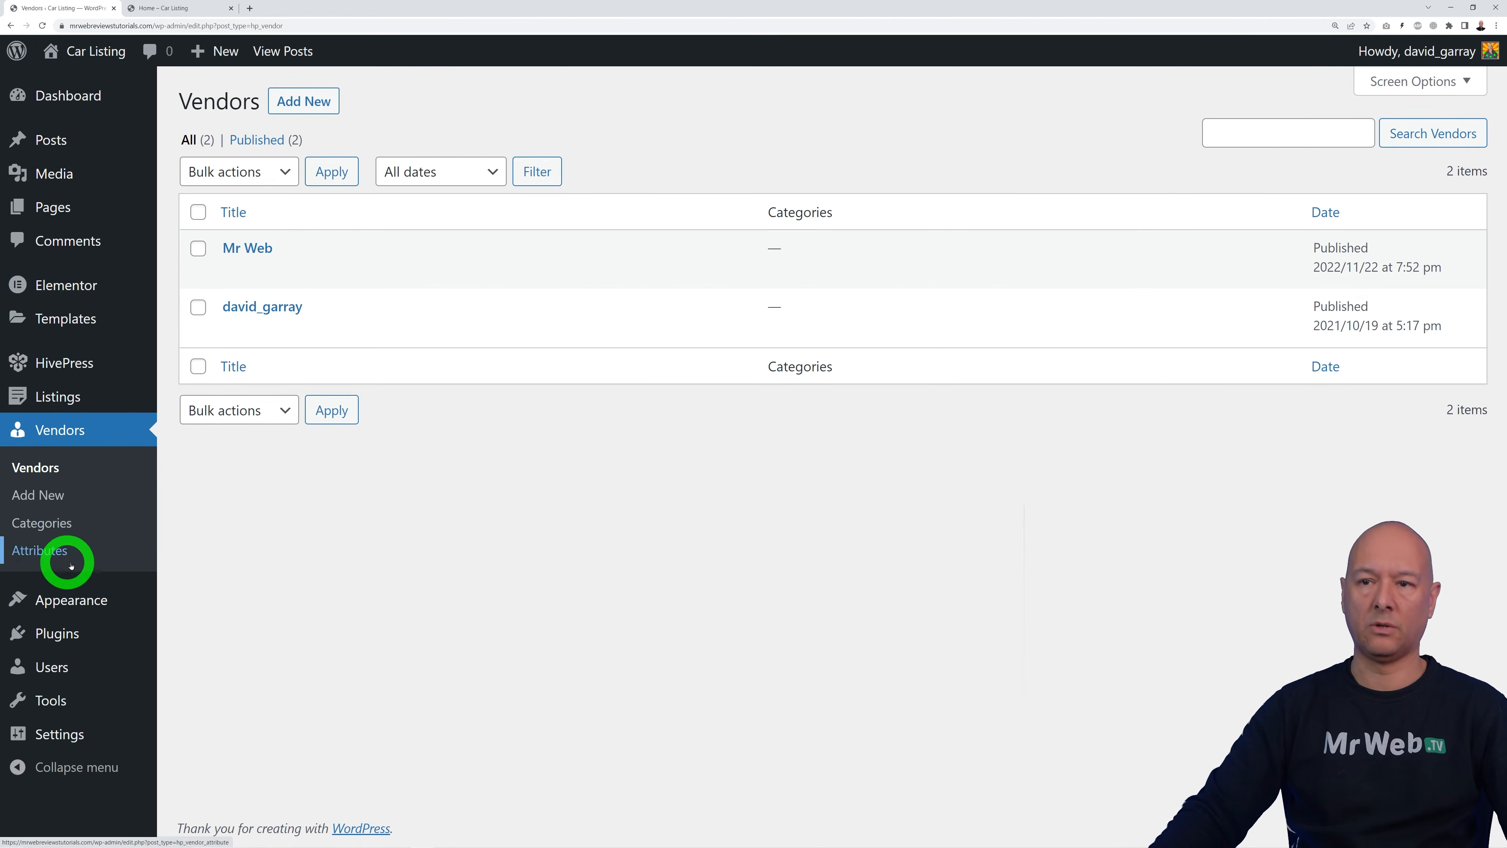
Step: Review the first vendor's Edit Vendor page, then return to the Vendors list
left_click(247, 248)
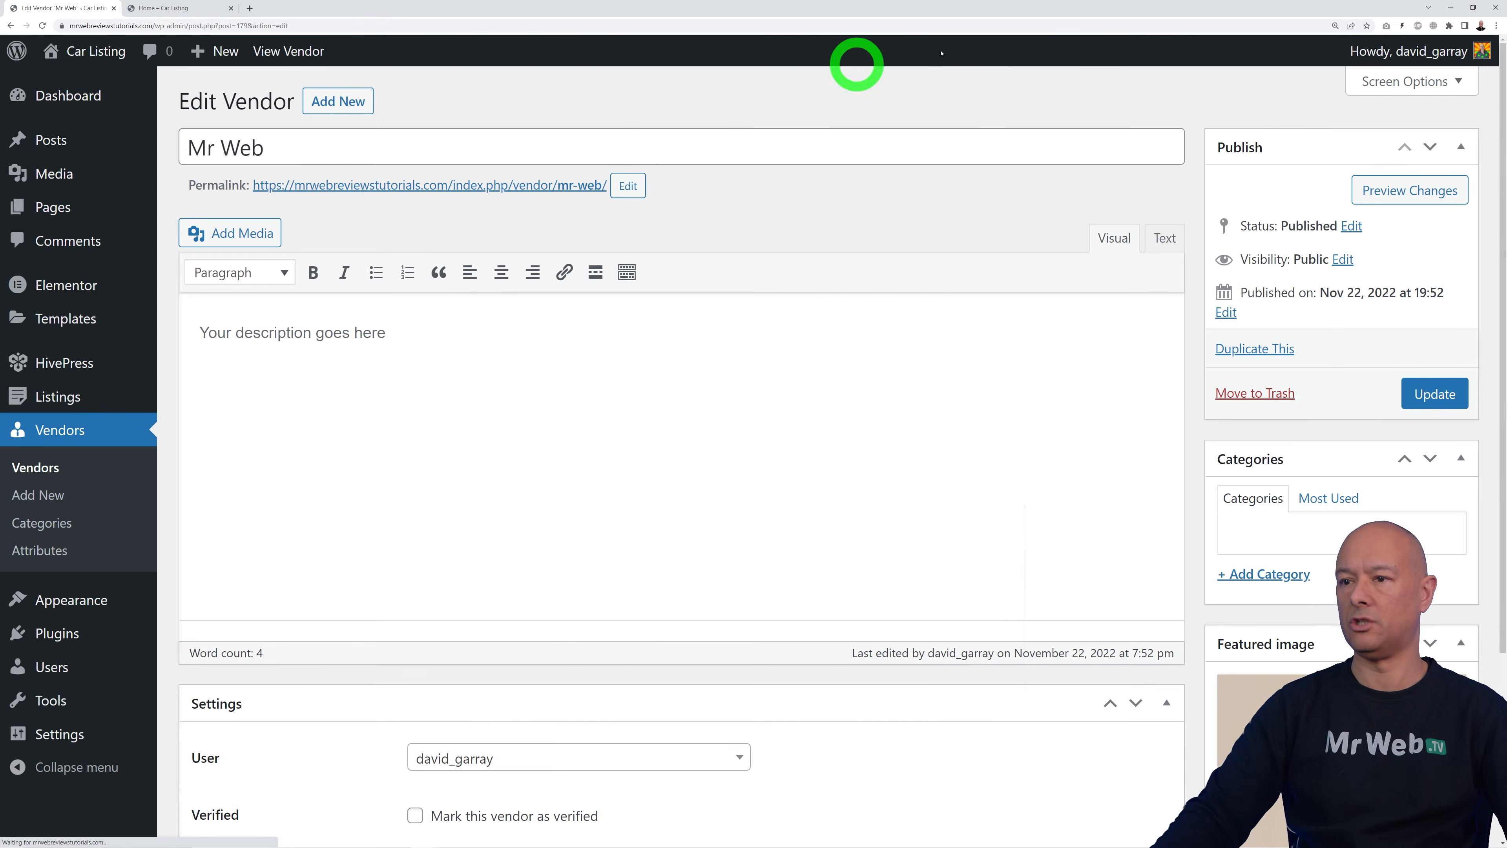
scroll(909, 516, "down", 3)
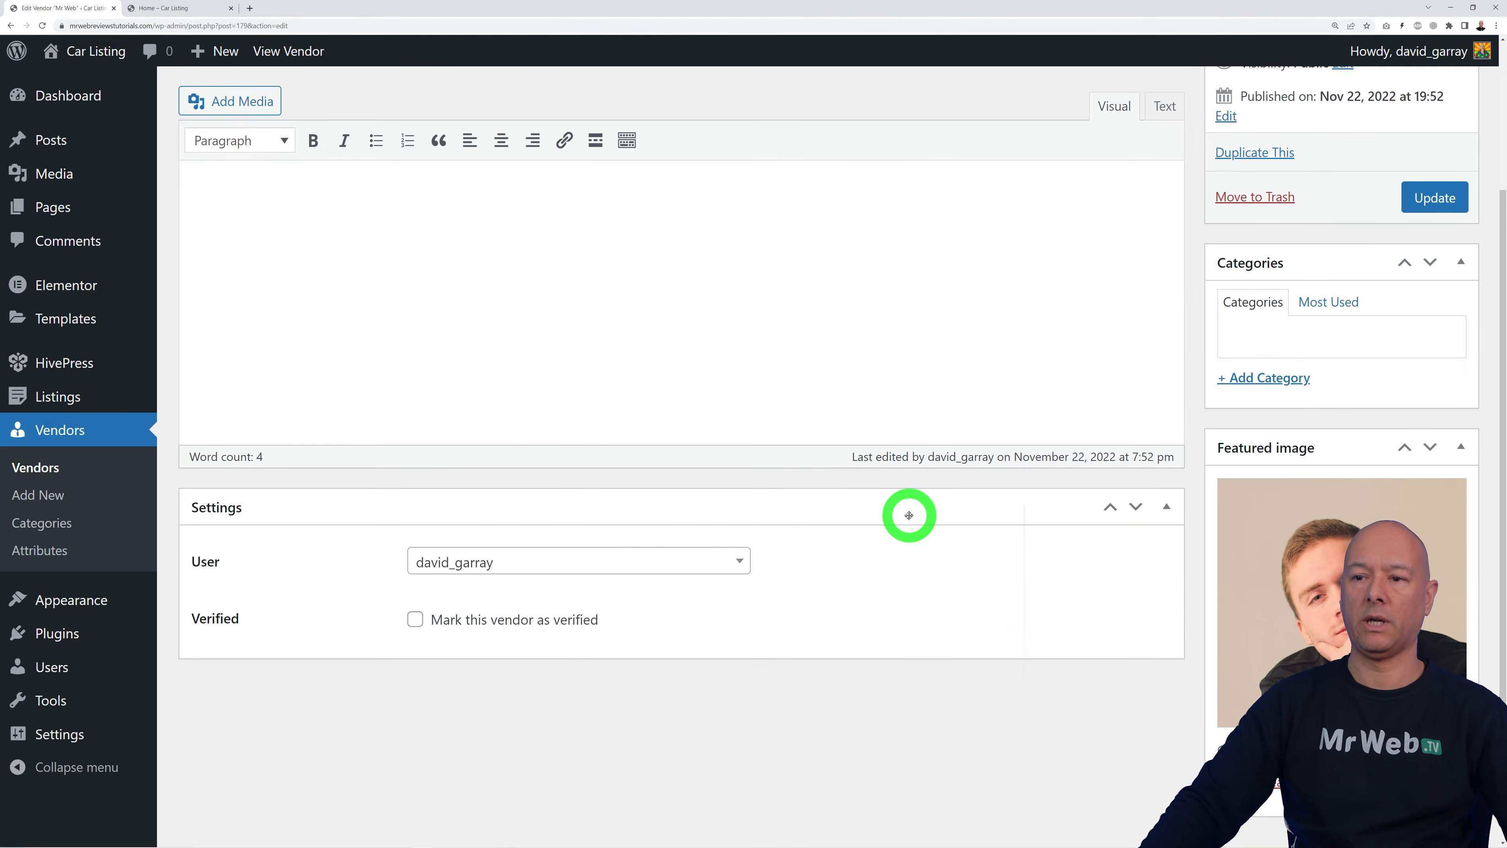
scroll(917, 555, "up", 3)
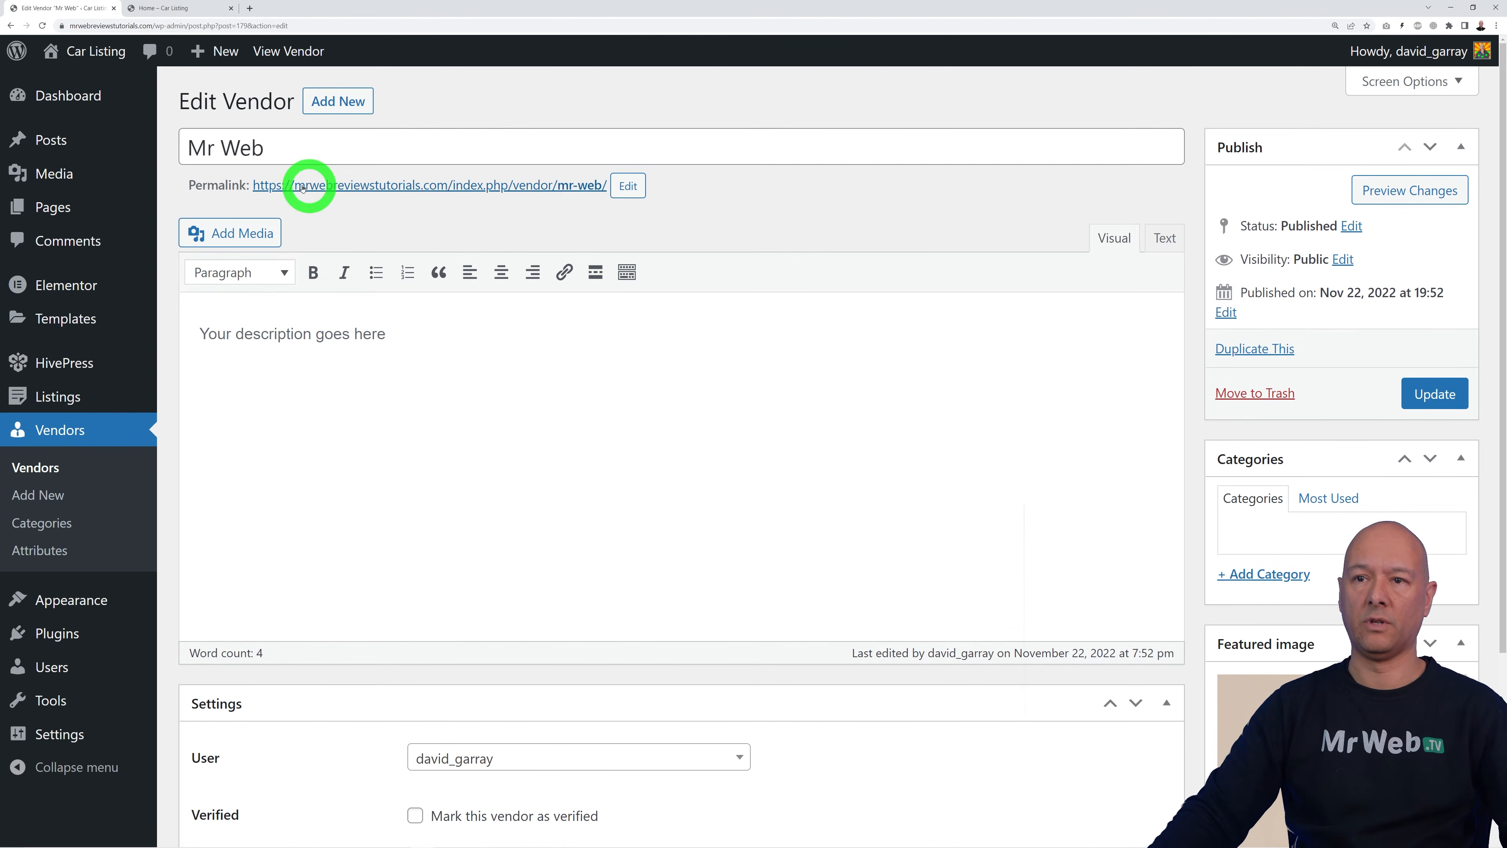
scroll(762, 653, "down", 3)
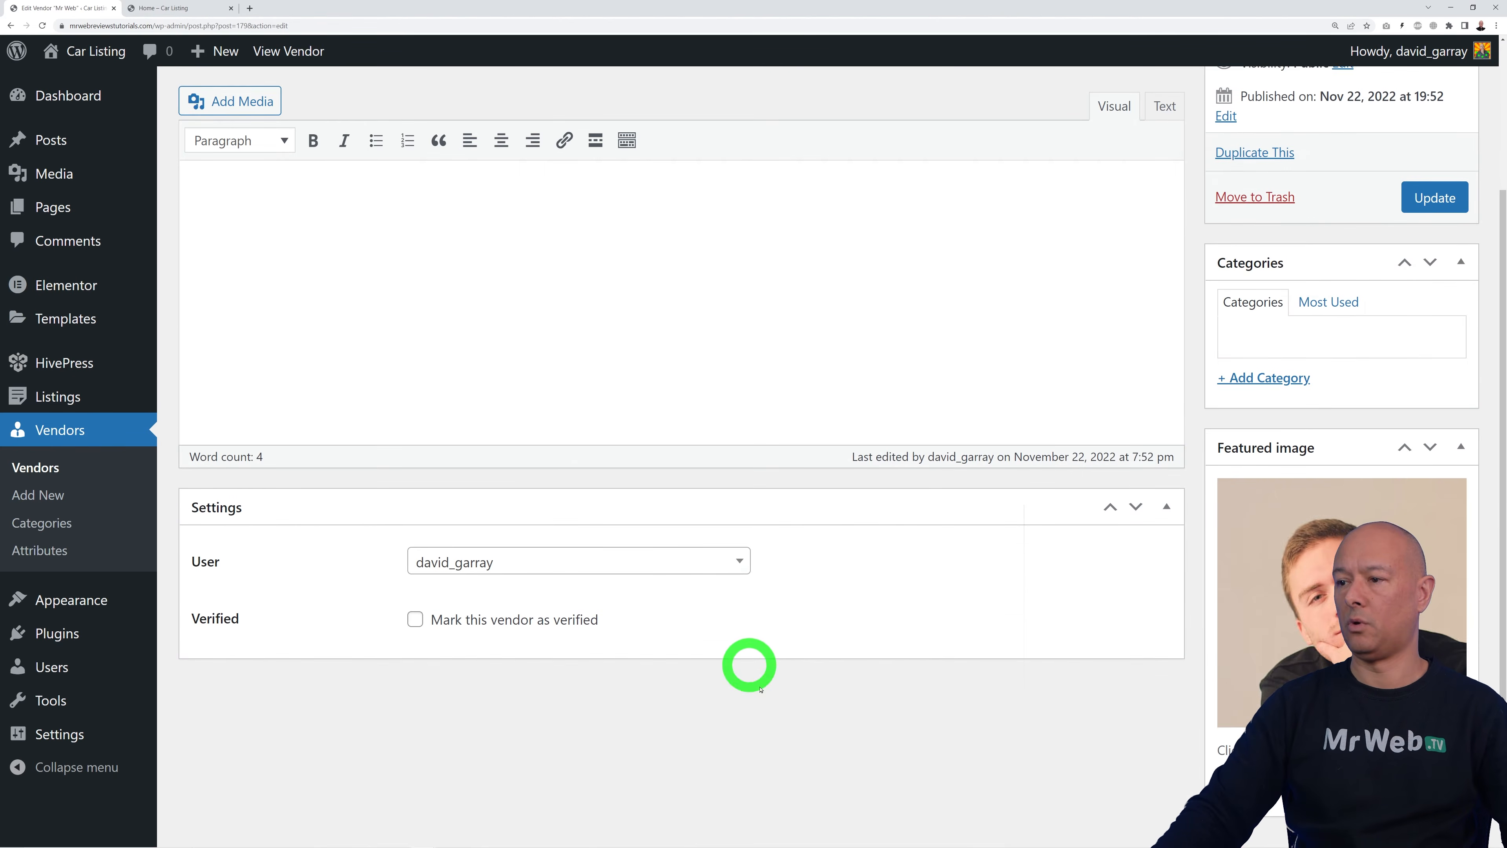
left_click(58, 465)
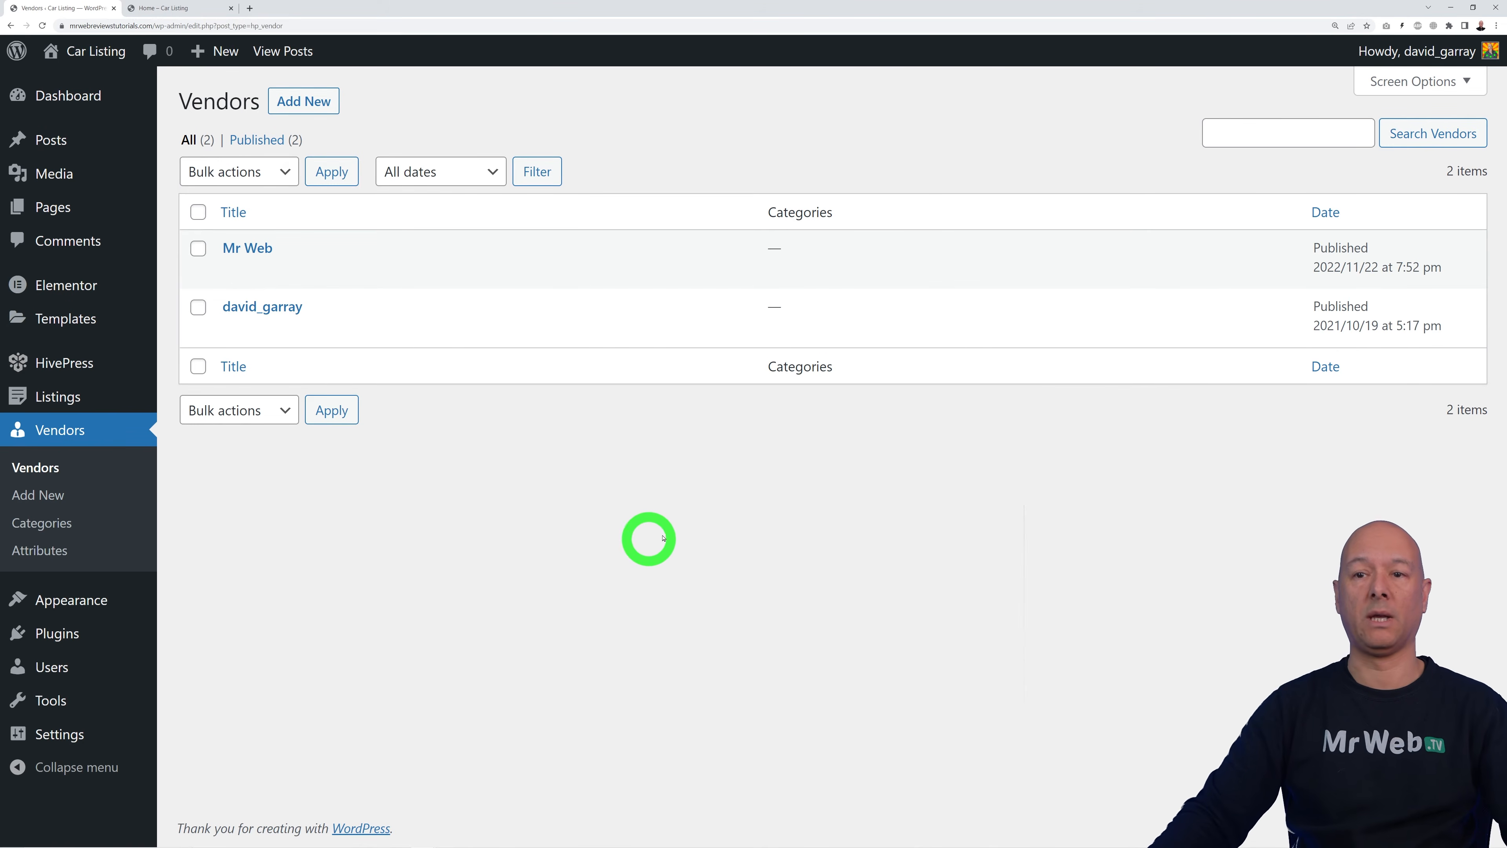
mouse_move(80, 401)
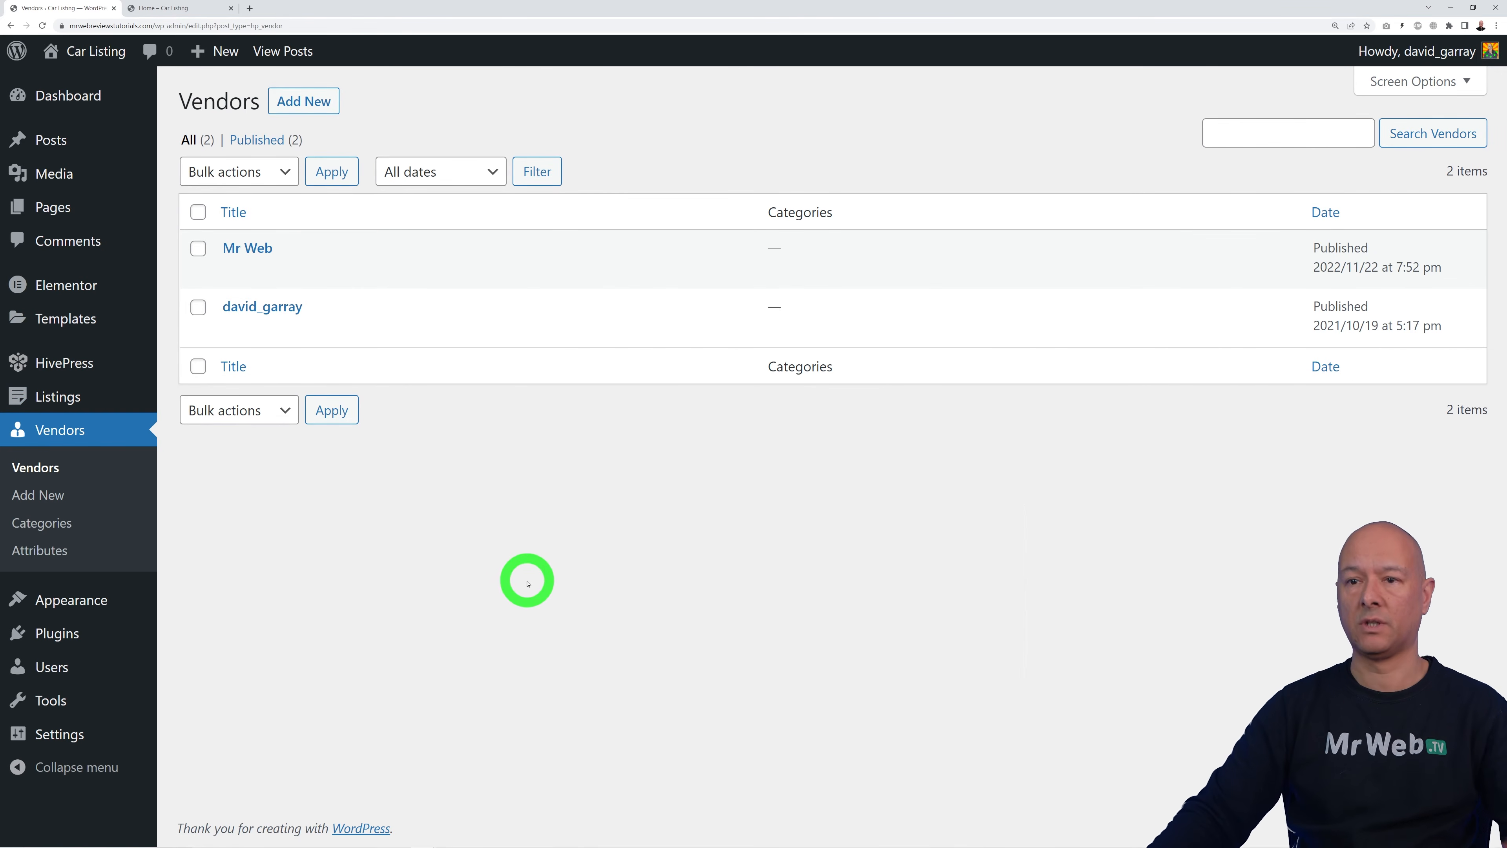
Step: Add vendor categories Dealers, Brokers and Private Individuals, then open Vendors > Attributes
left_click(43, 522)
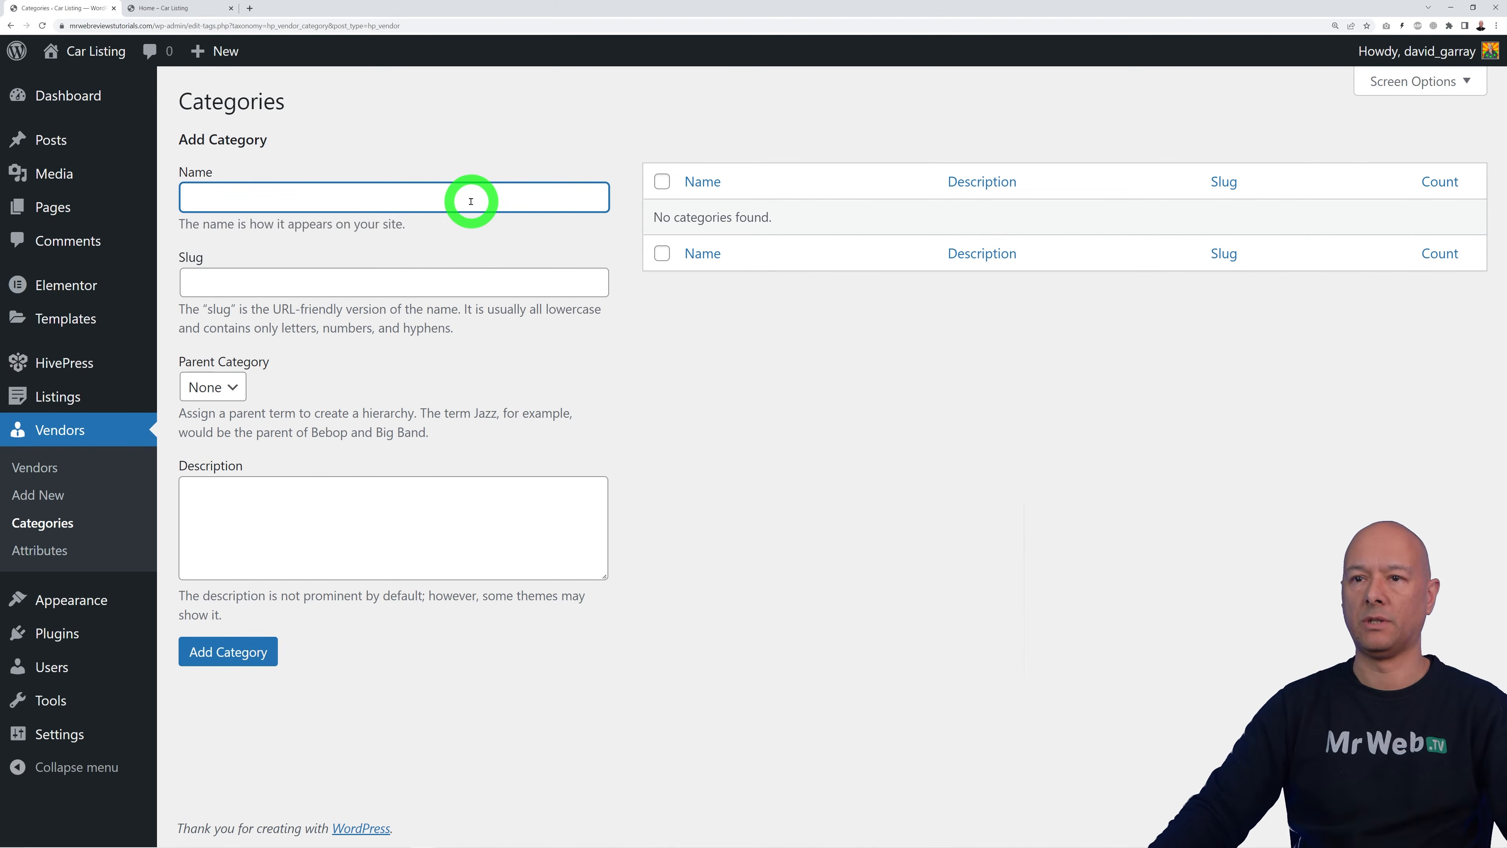
left_click(229, 651)
left_click(353, 250)
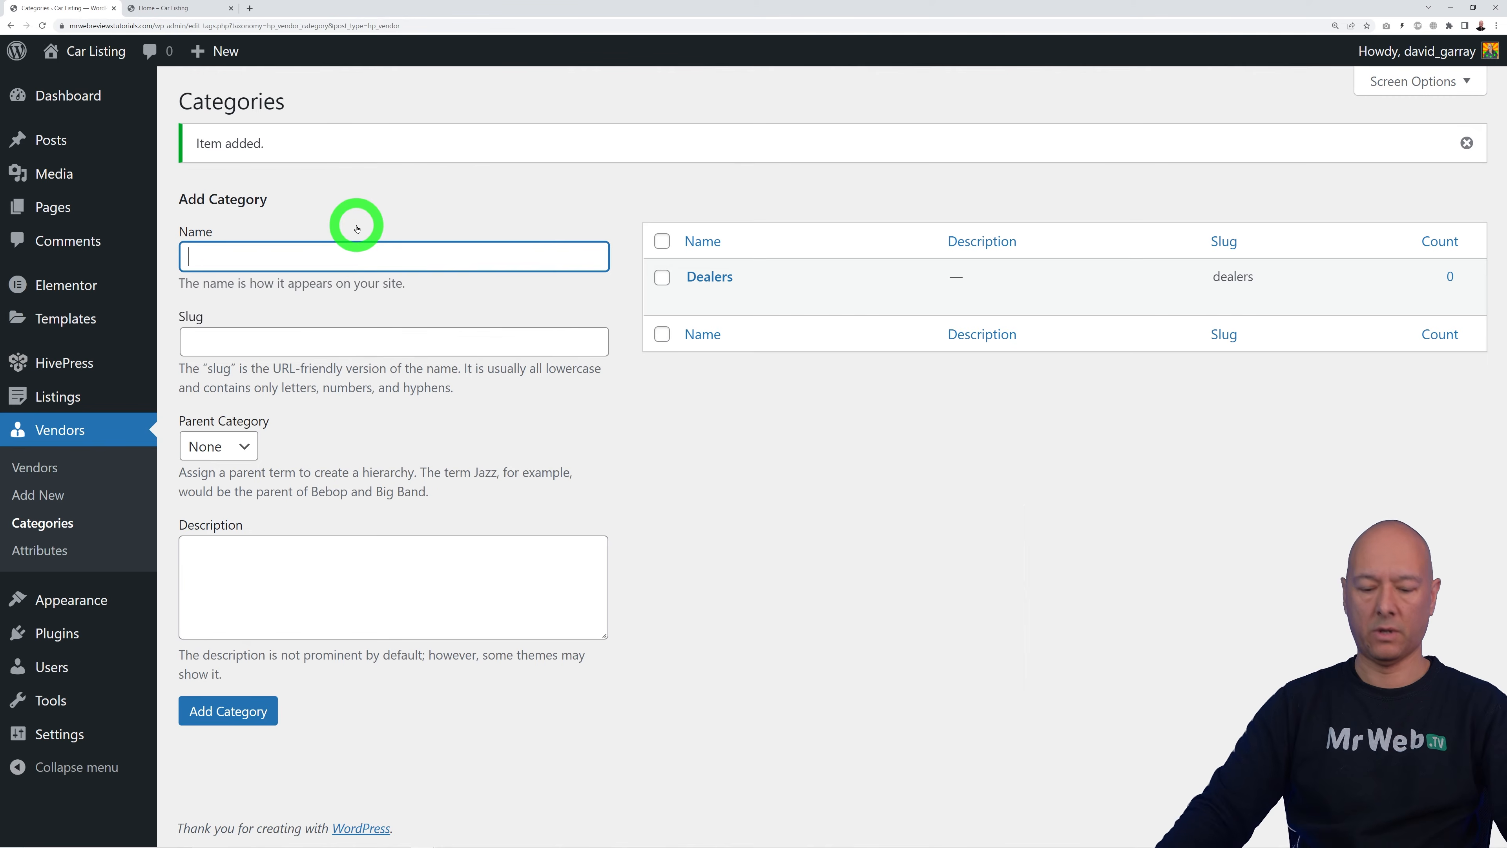
type("Brokers")
left_click(252, 711)
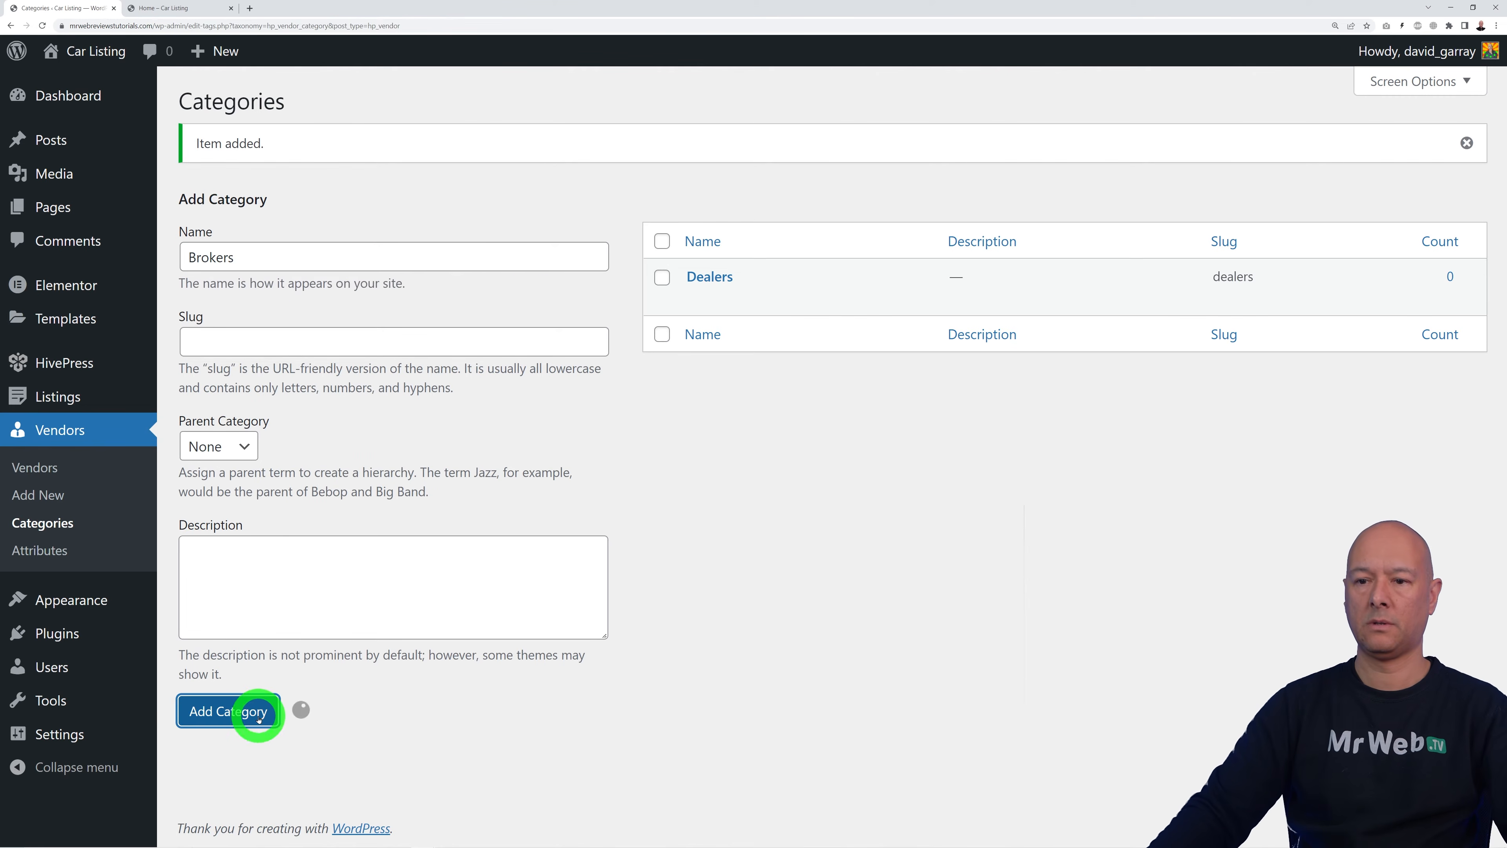
left_click(368, 263)
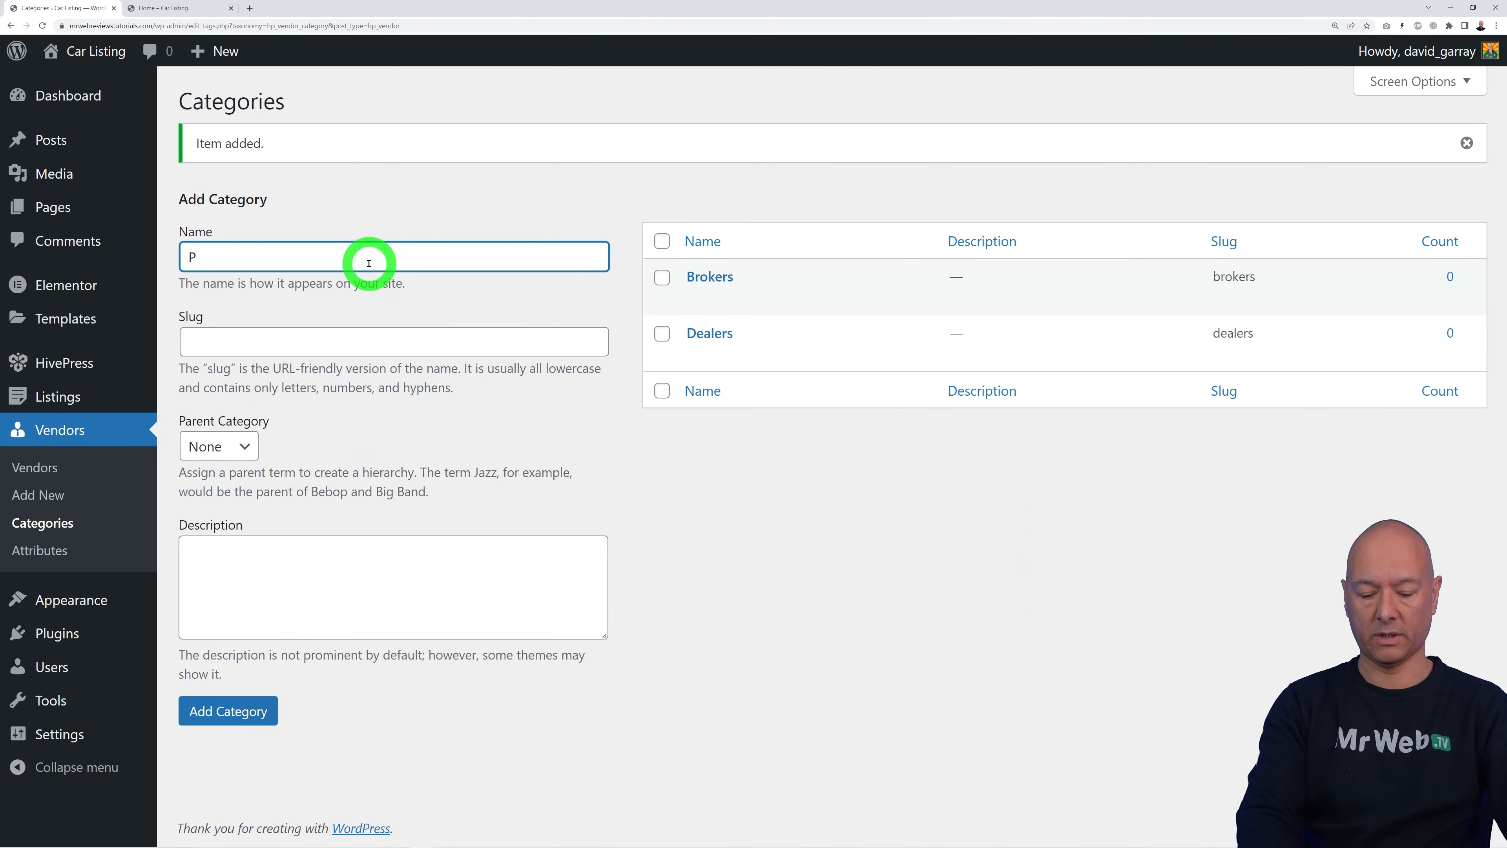
left_click(252, 711)
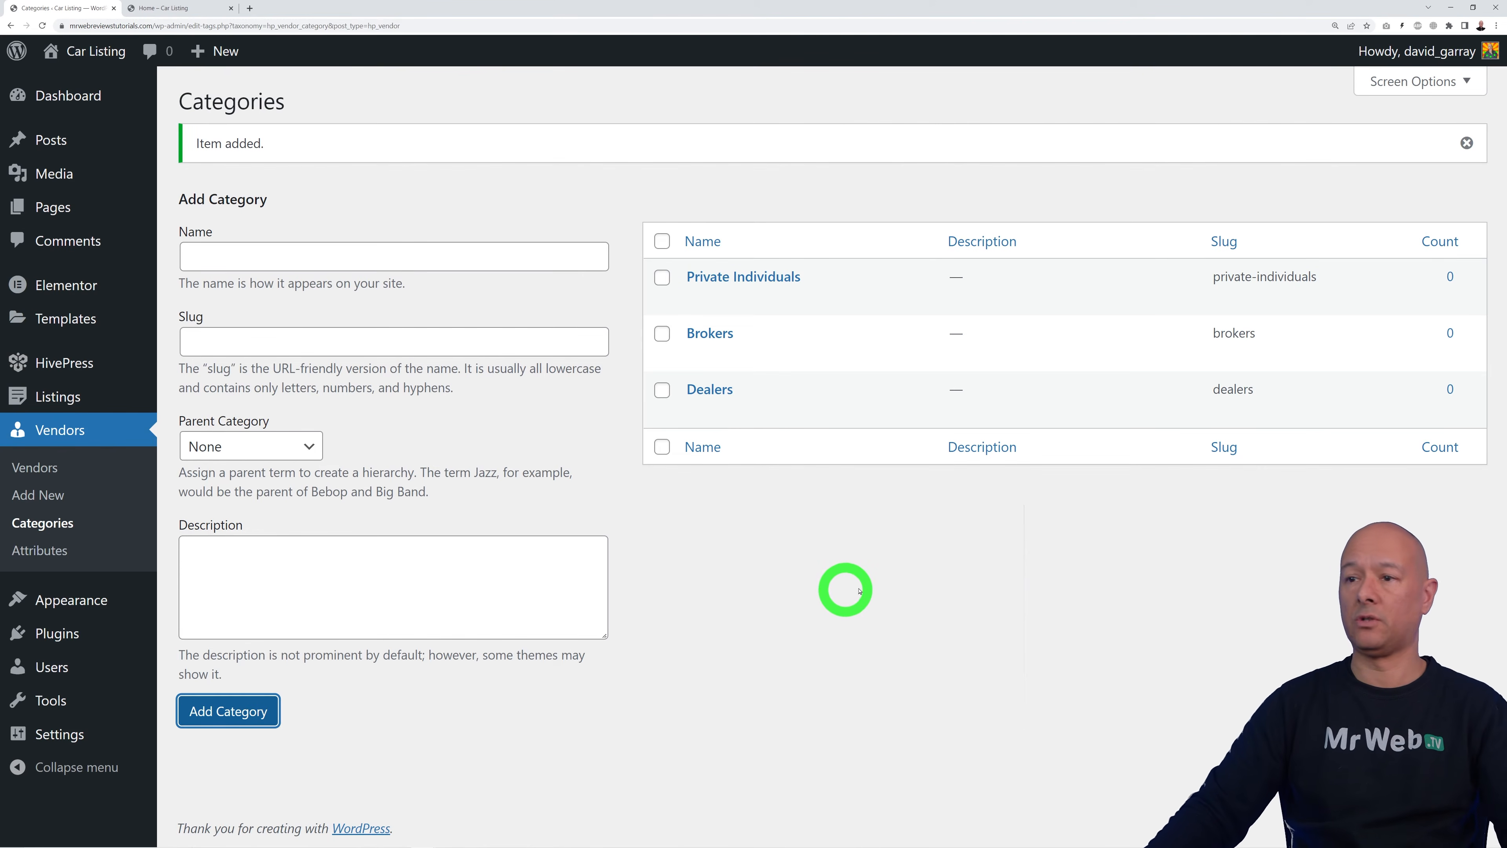
left_click(712, 598)
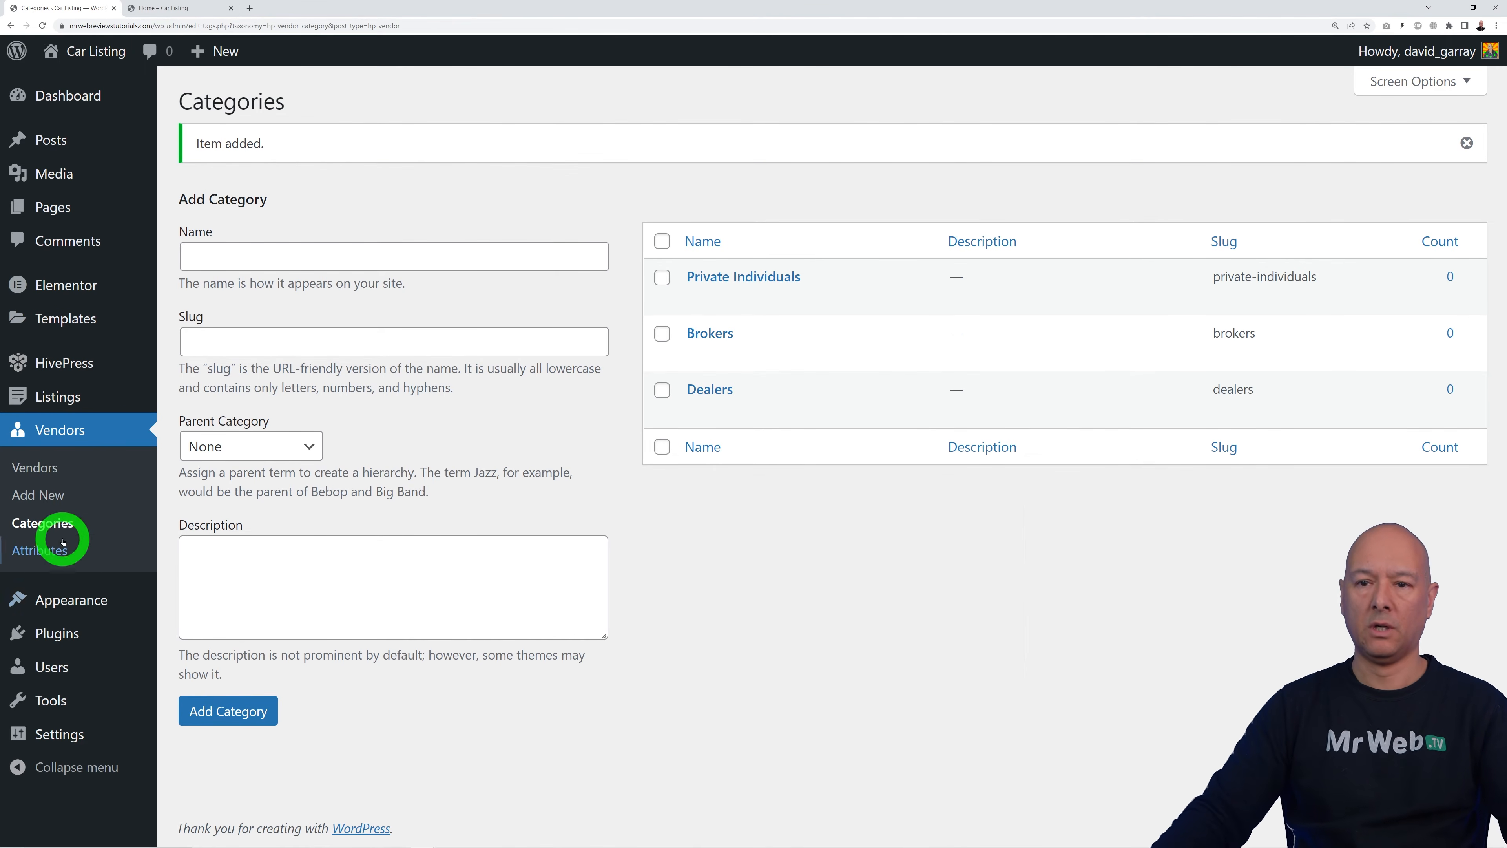
left_click(53, 550)
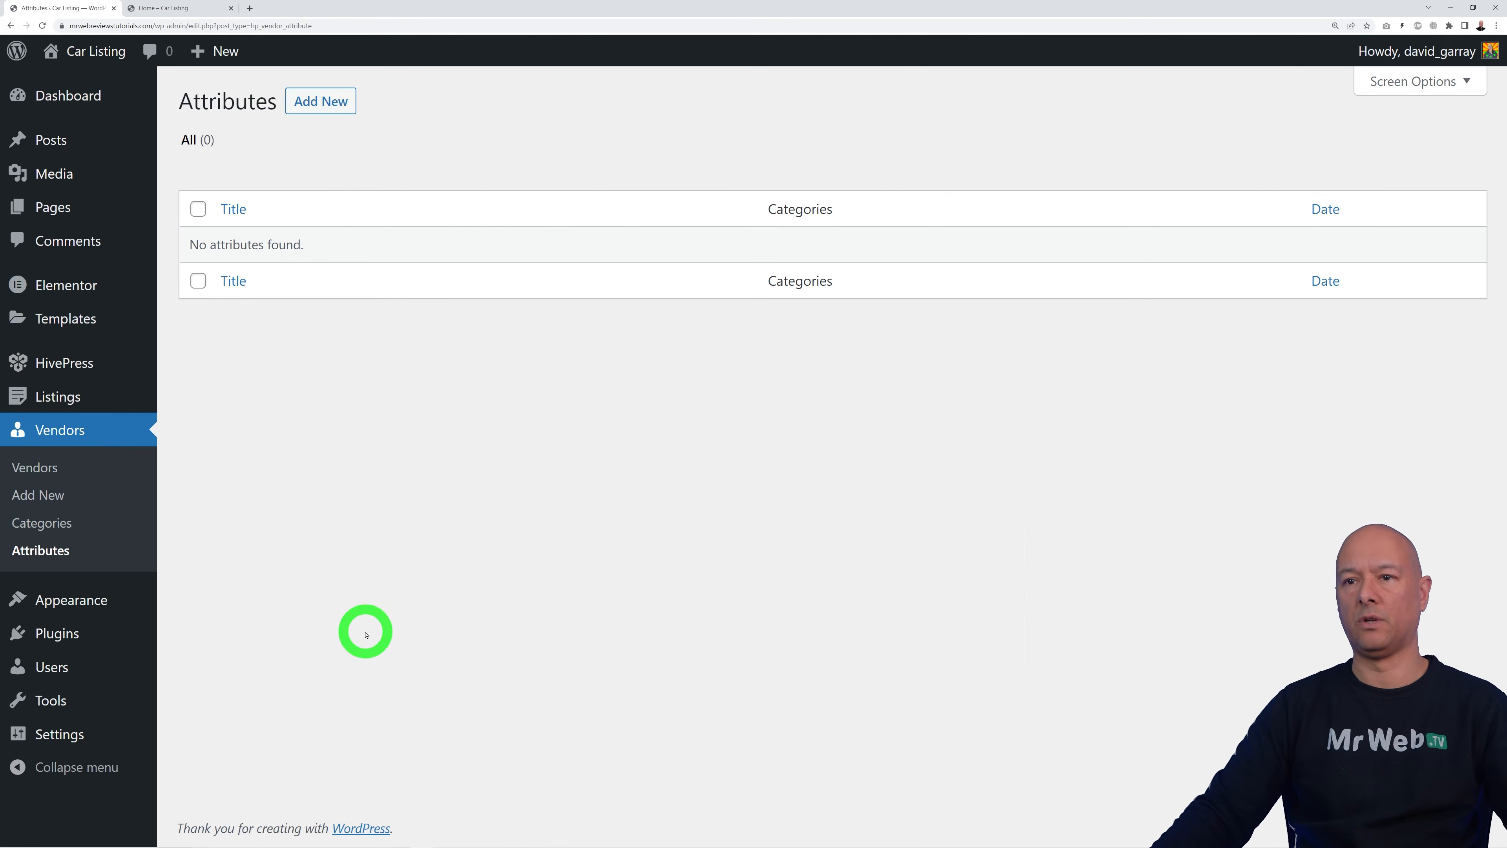
Step: Publish a Certifications checkboxes attribute for Brokers and Dealers with field name 'carfitication'
left_click(320, 101)
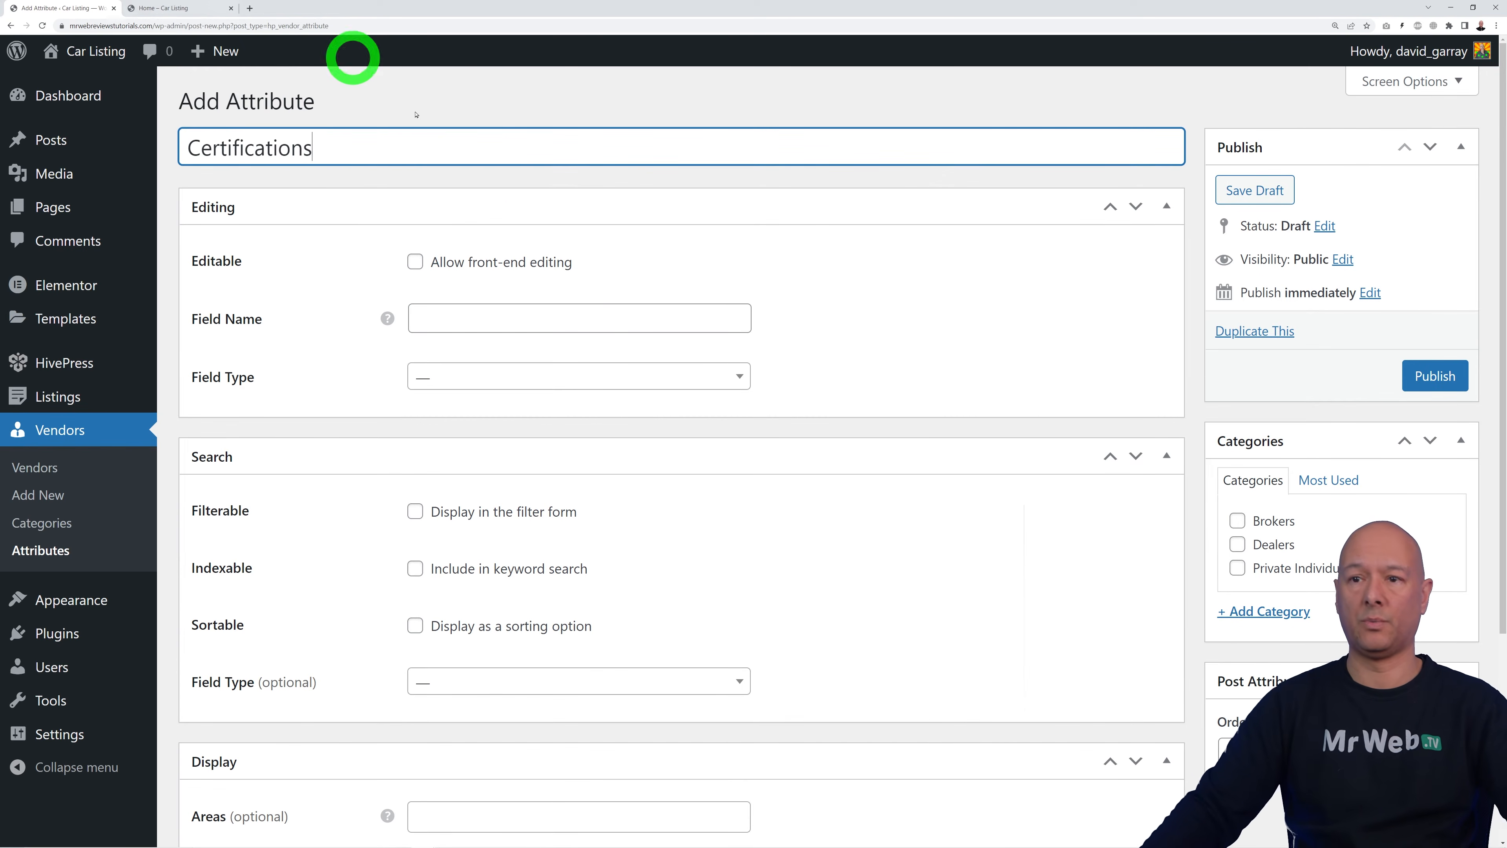
left_click(727, 373)
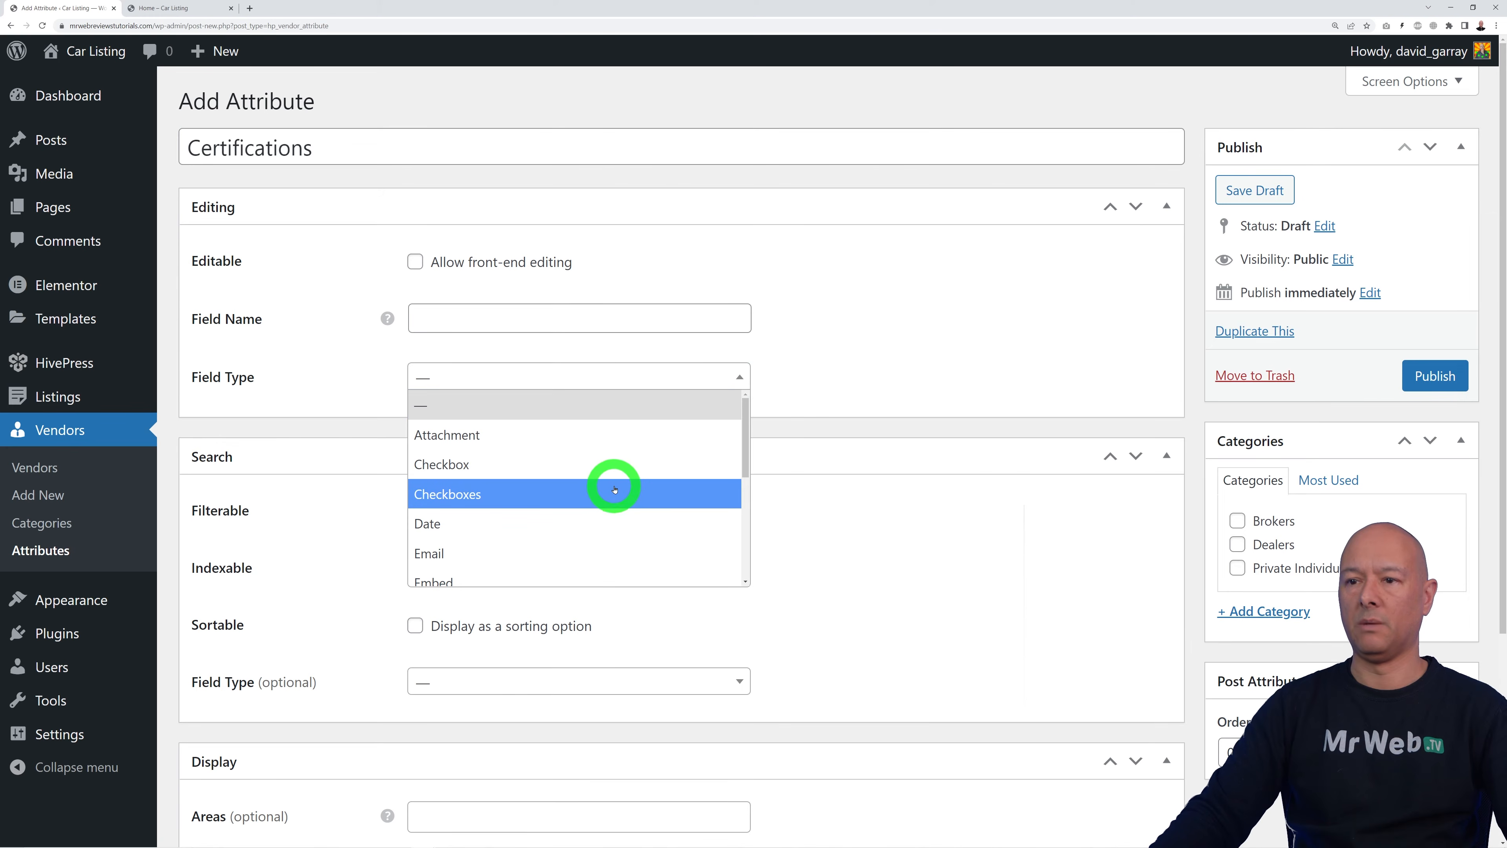
left_click(606, 491)
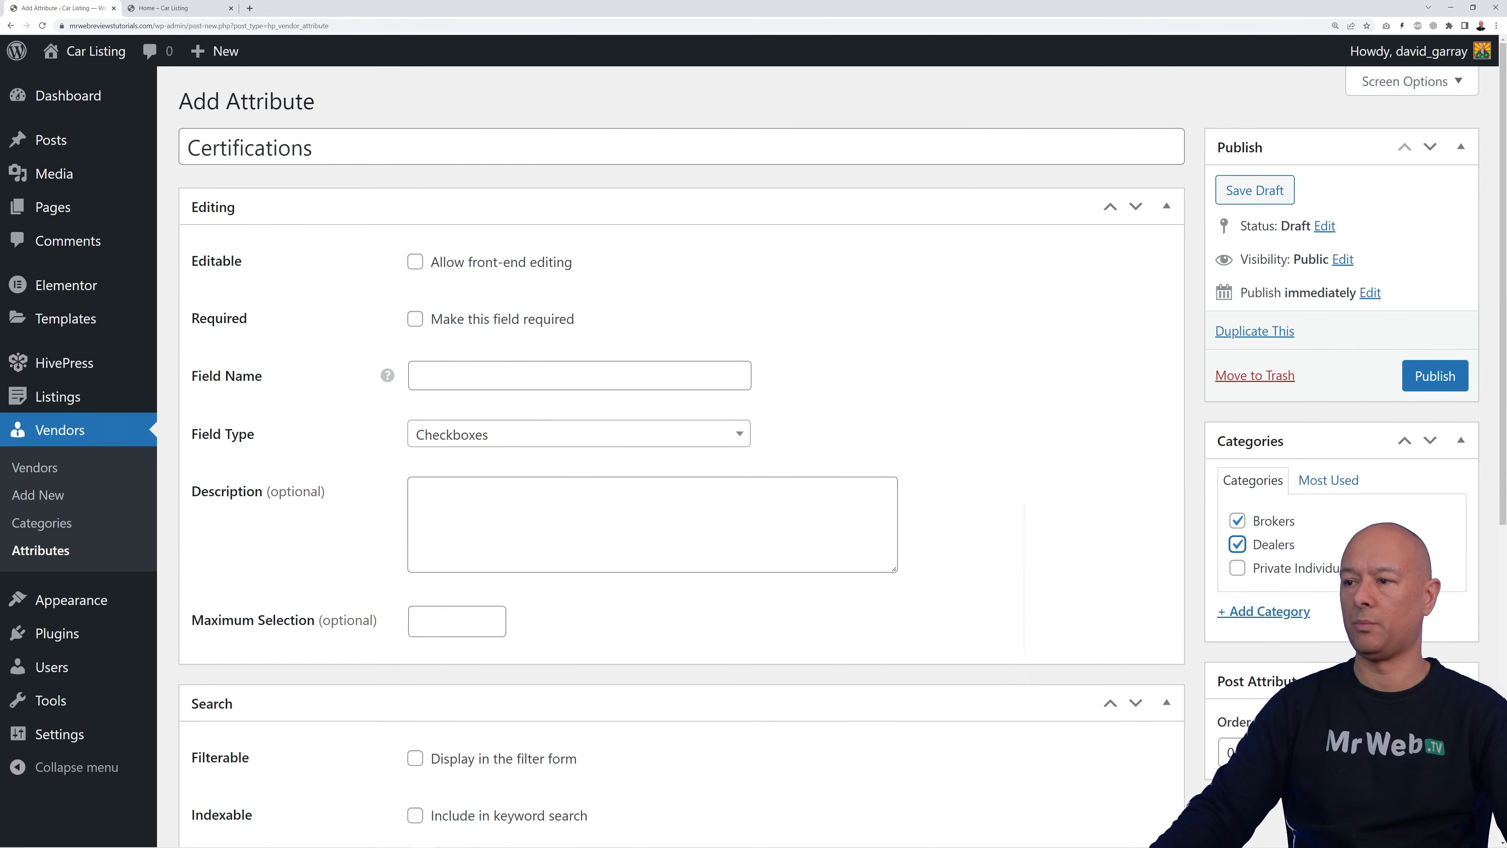
left_click(1434, 375)
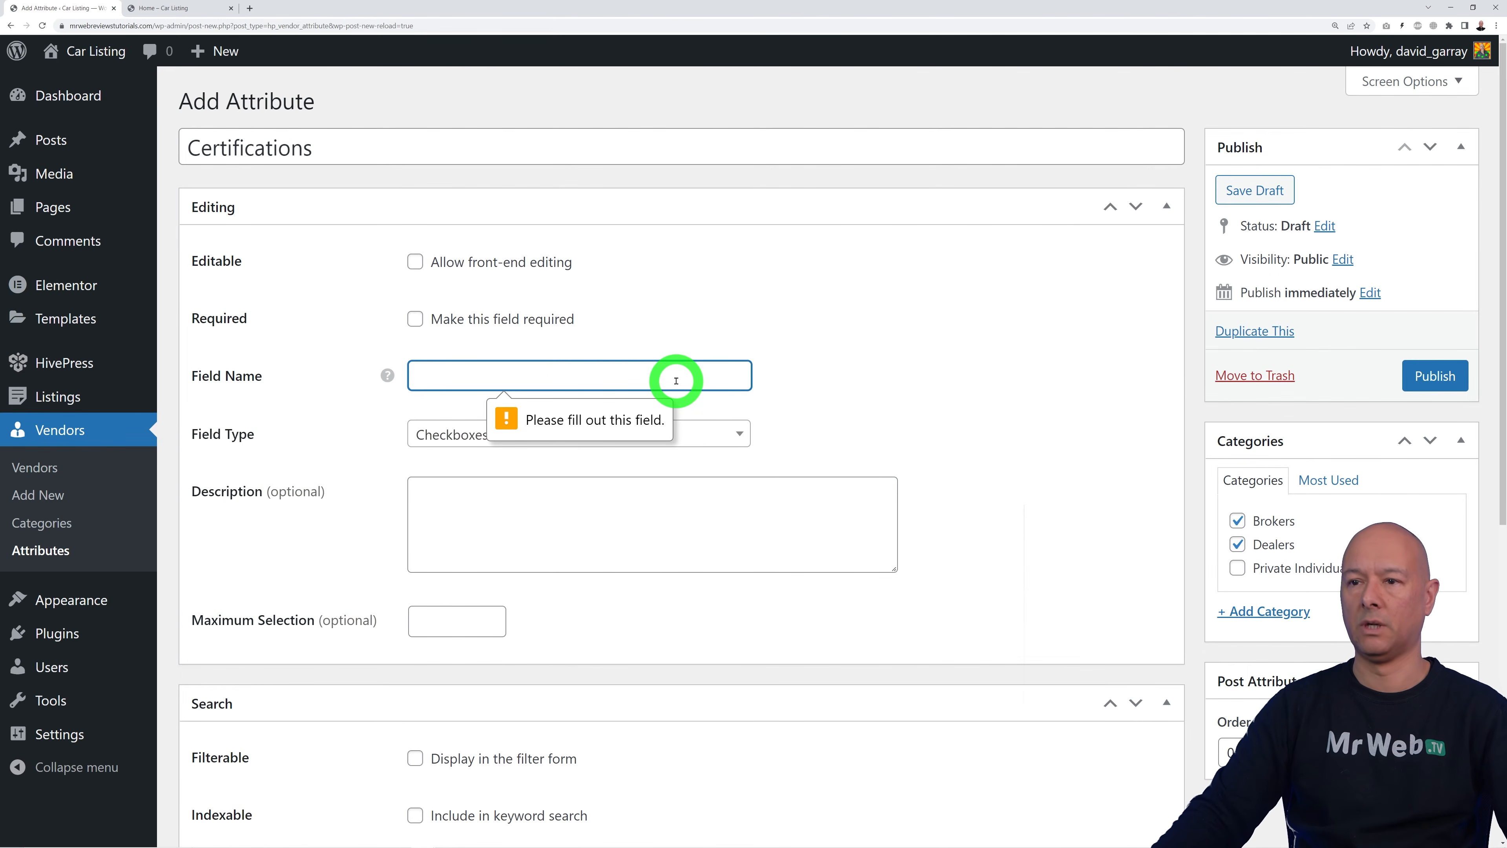
type("carti")
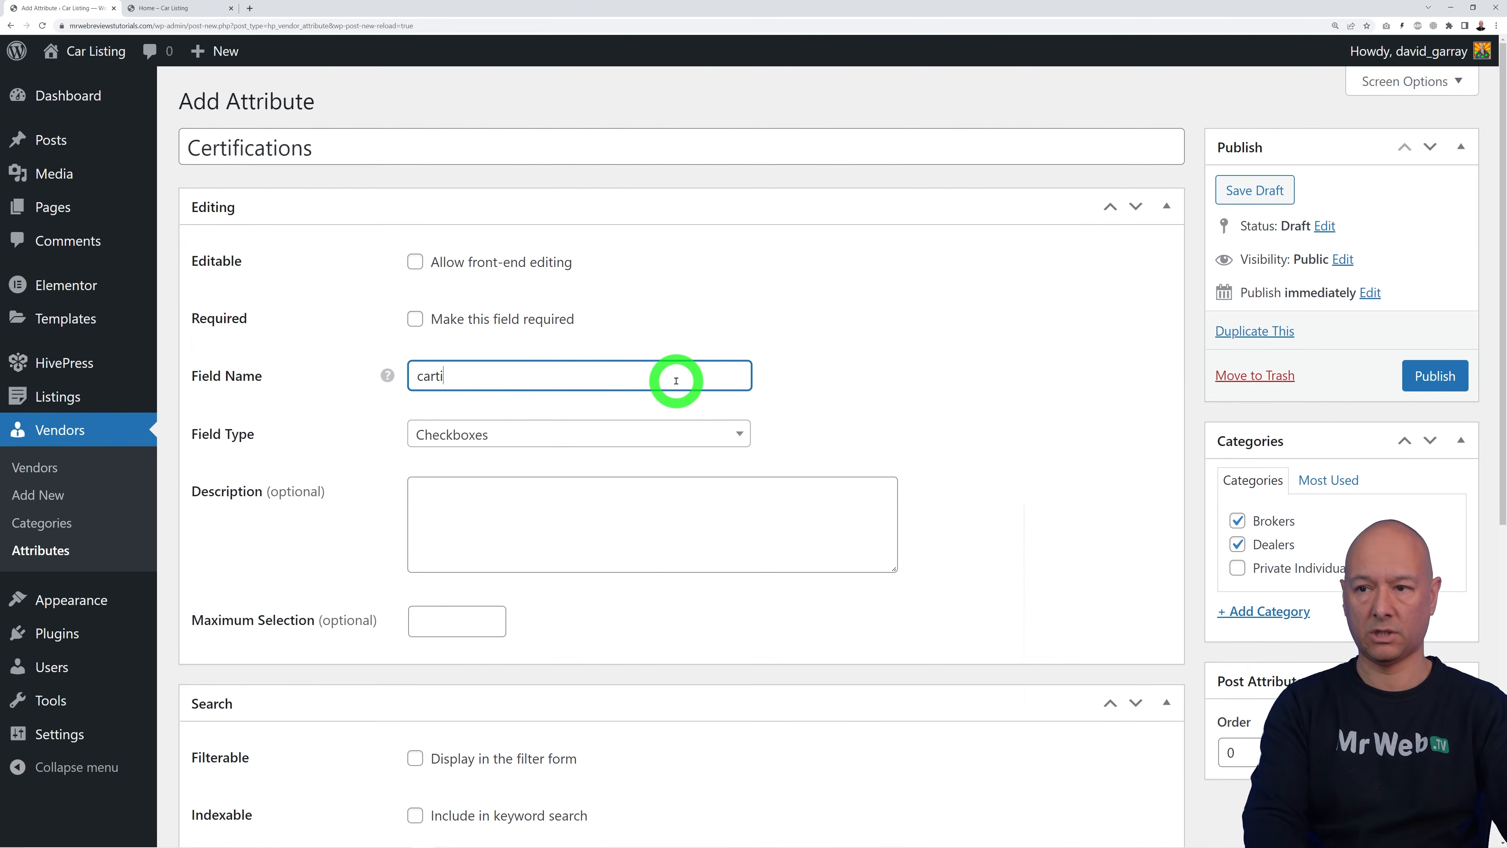
type("fitication")
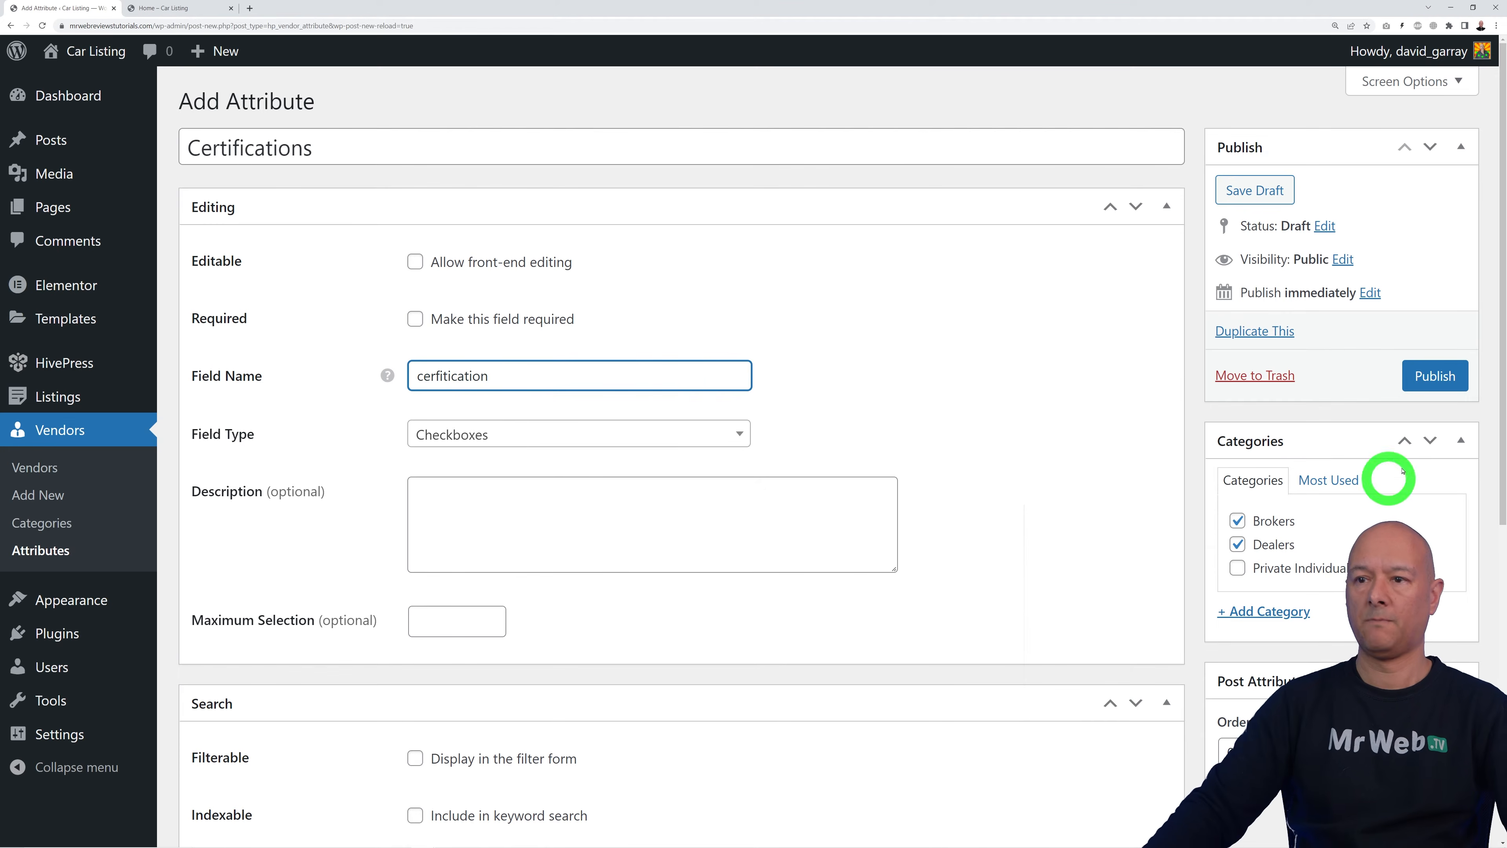
left_click(1434, 375)
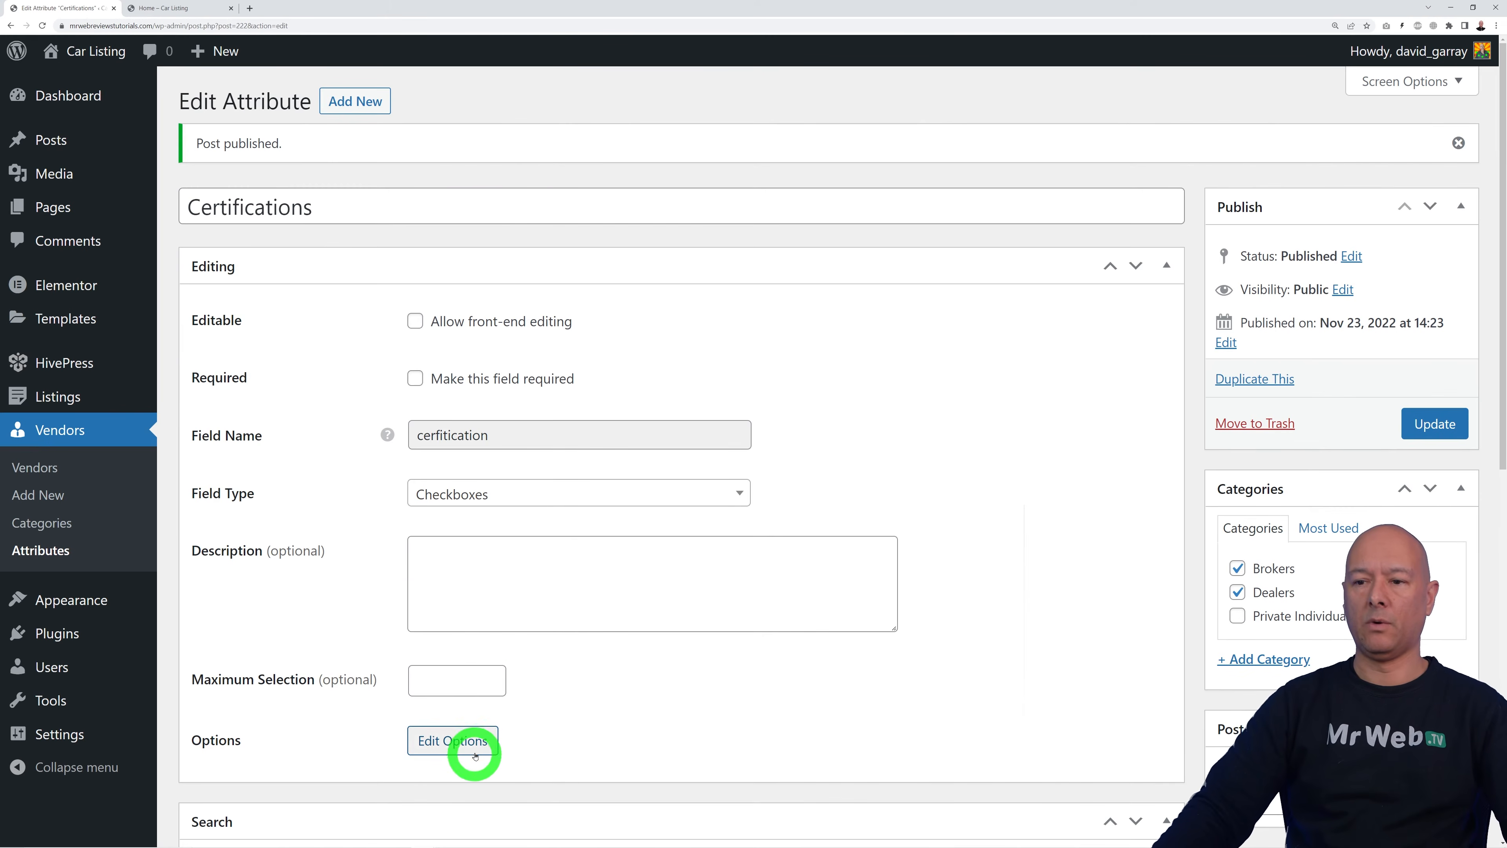
Step: Add the options CPPA, HEPA and Zero Carbon to Certifications, then return to vendor attributes
left_click(473, 751)
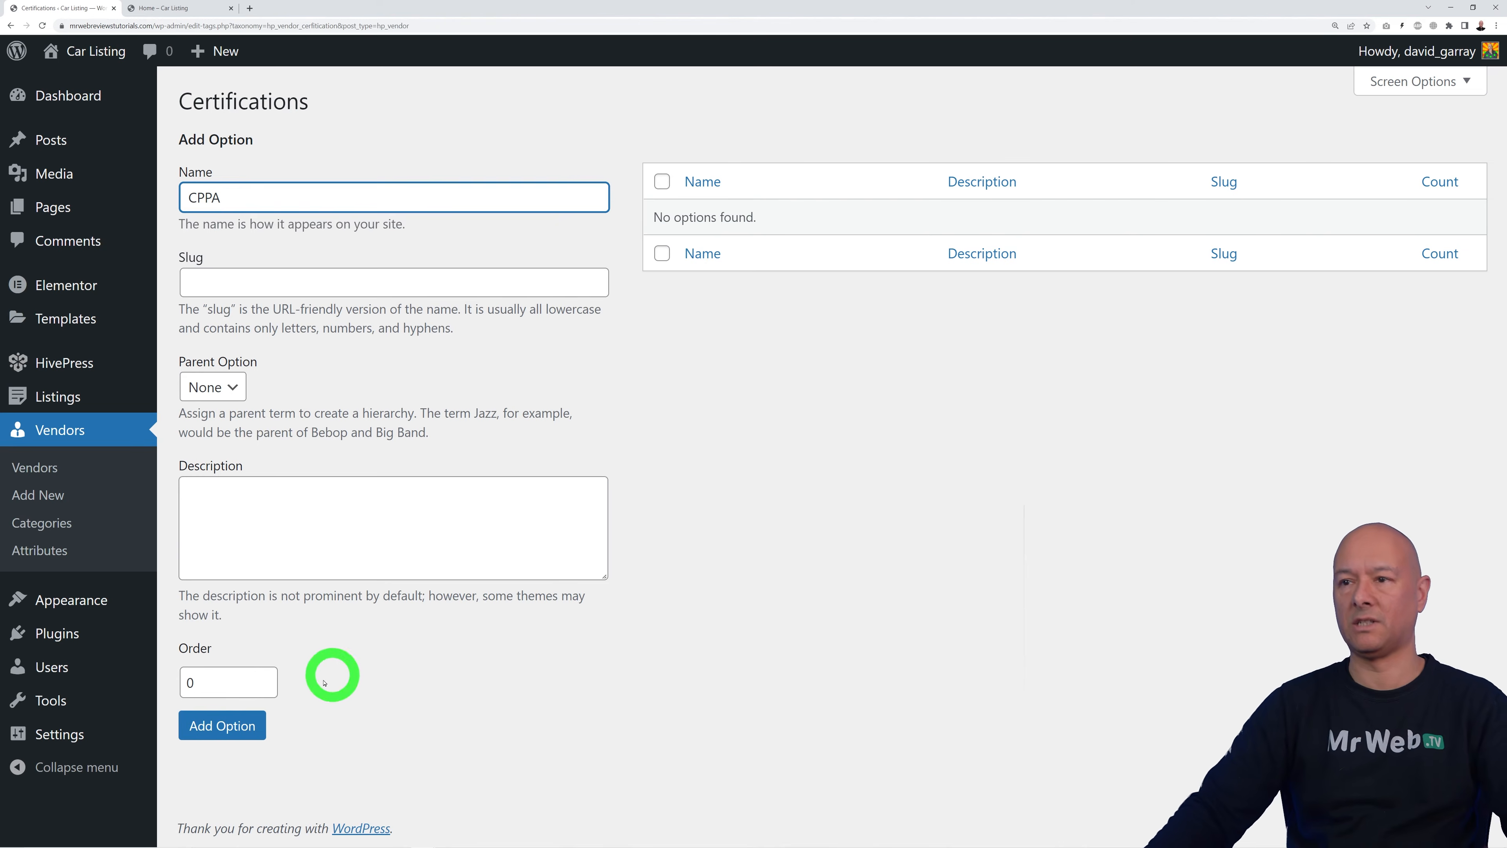
left_click(224, 725)
left_click(386, 255)
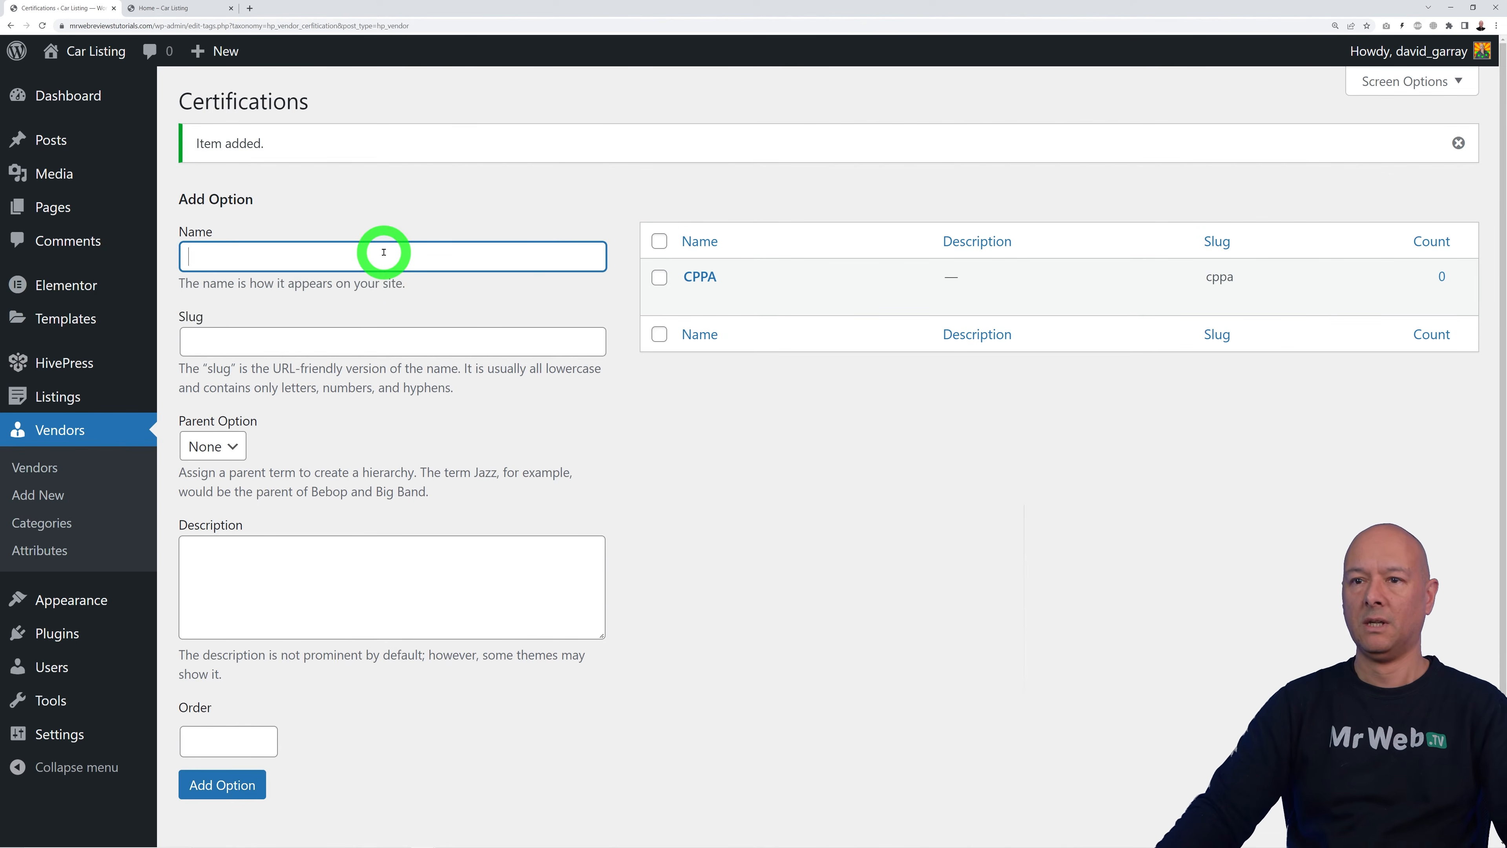
left_click(233, 784)
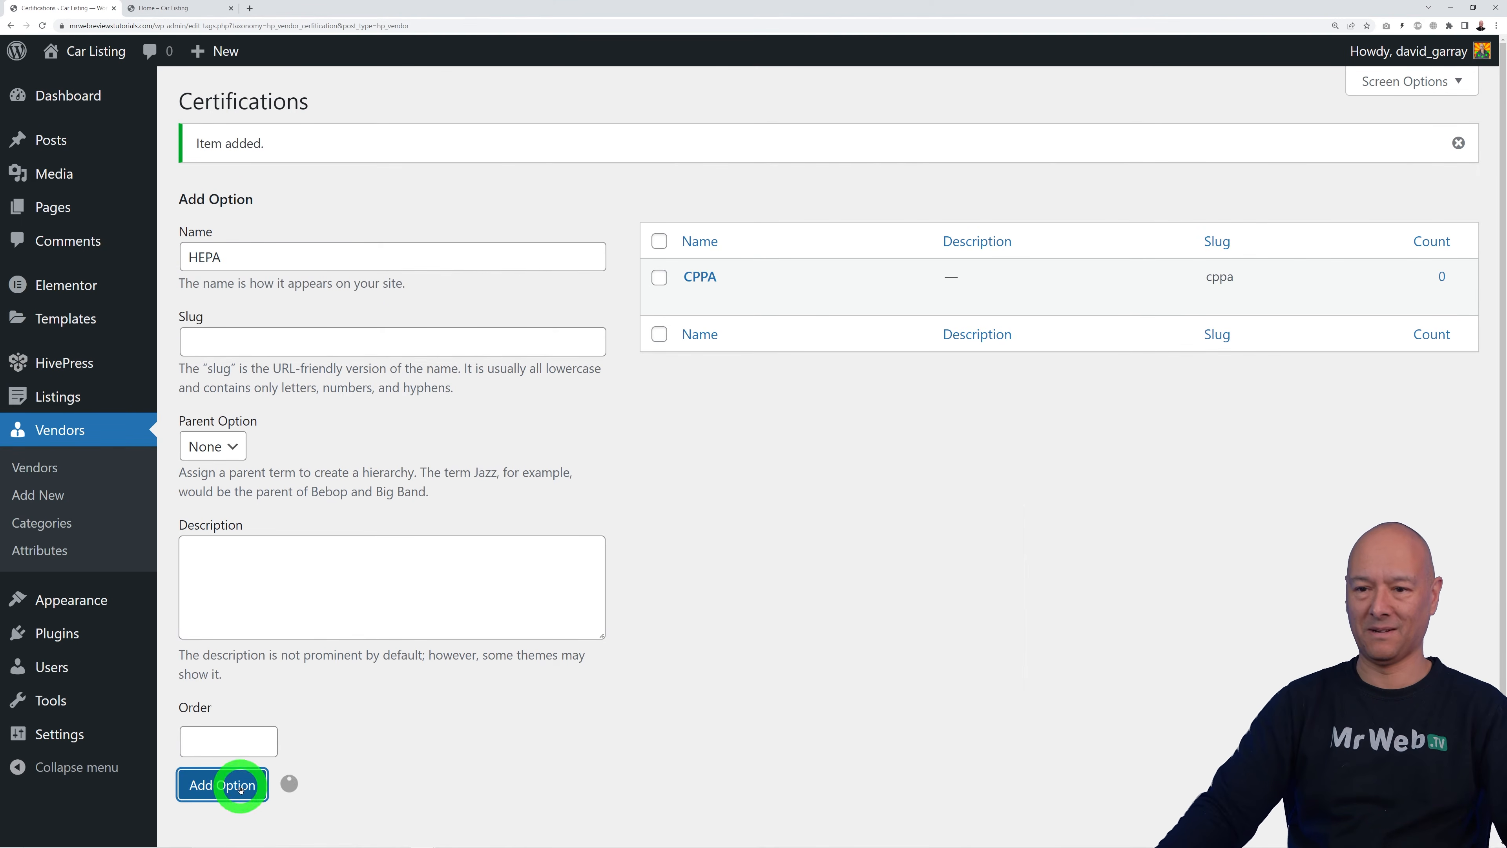
left_click(346, 254)
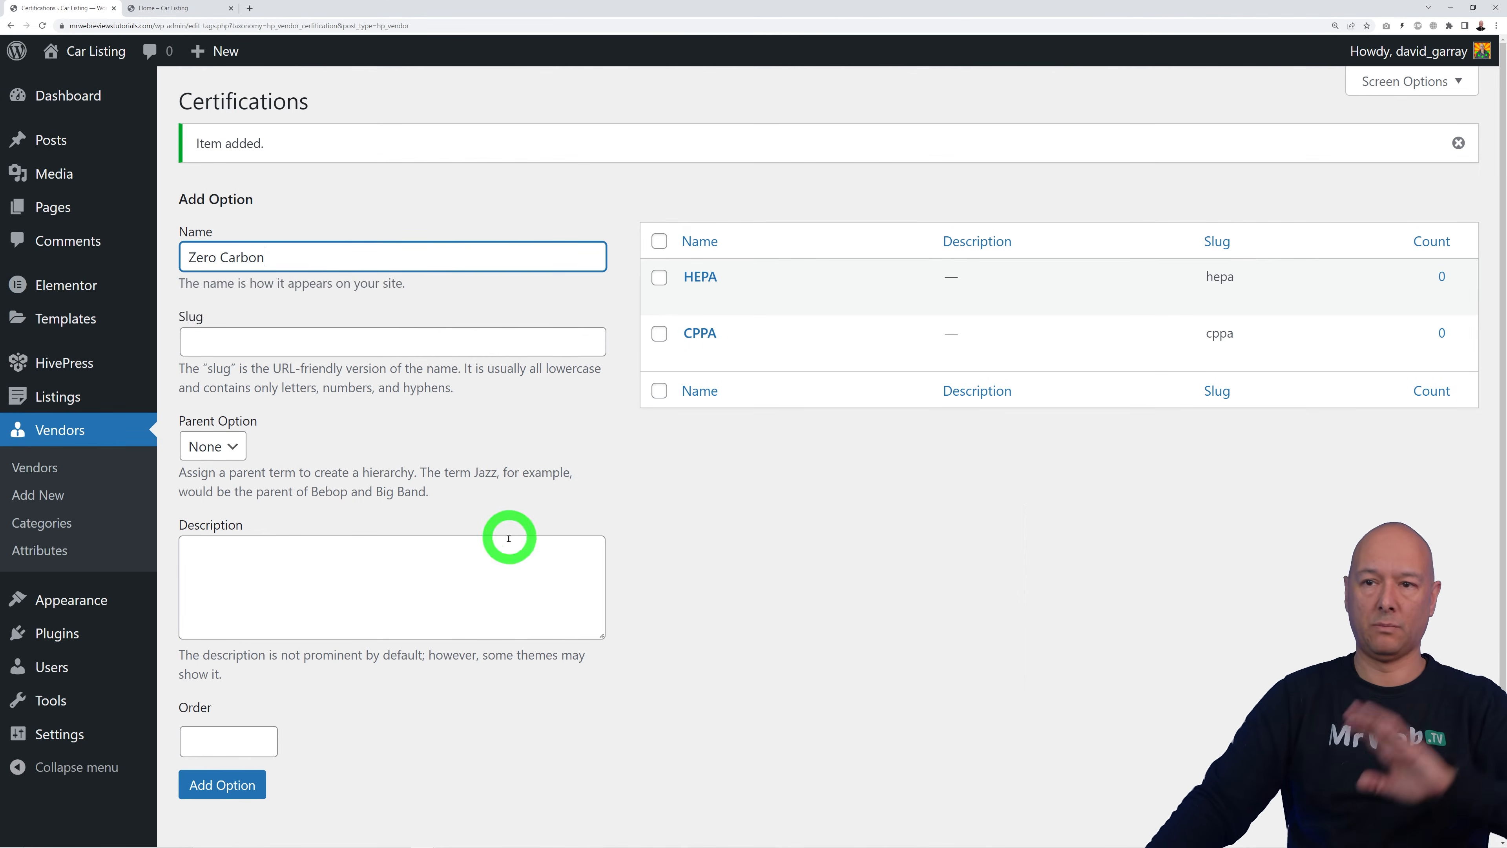
left_click(254, 787)
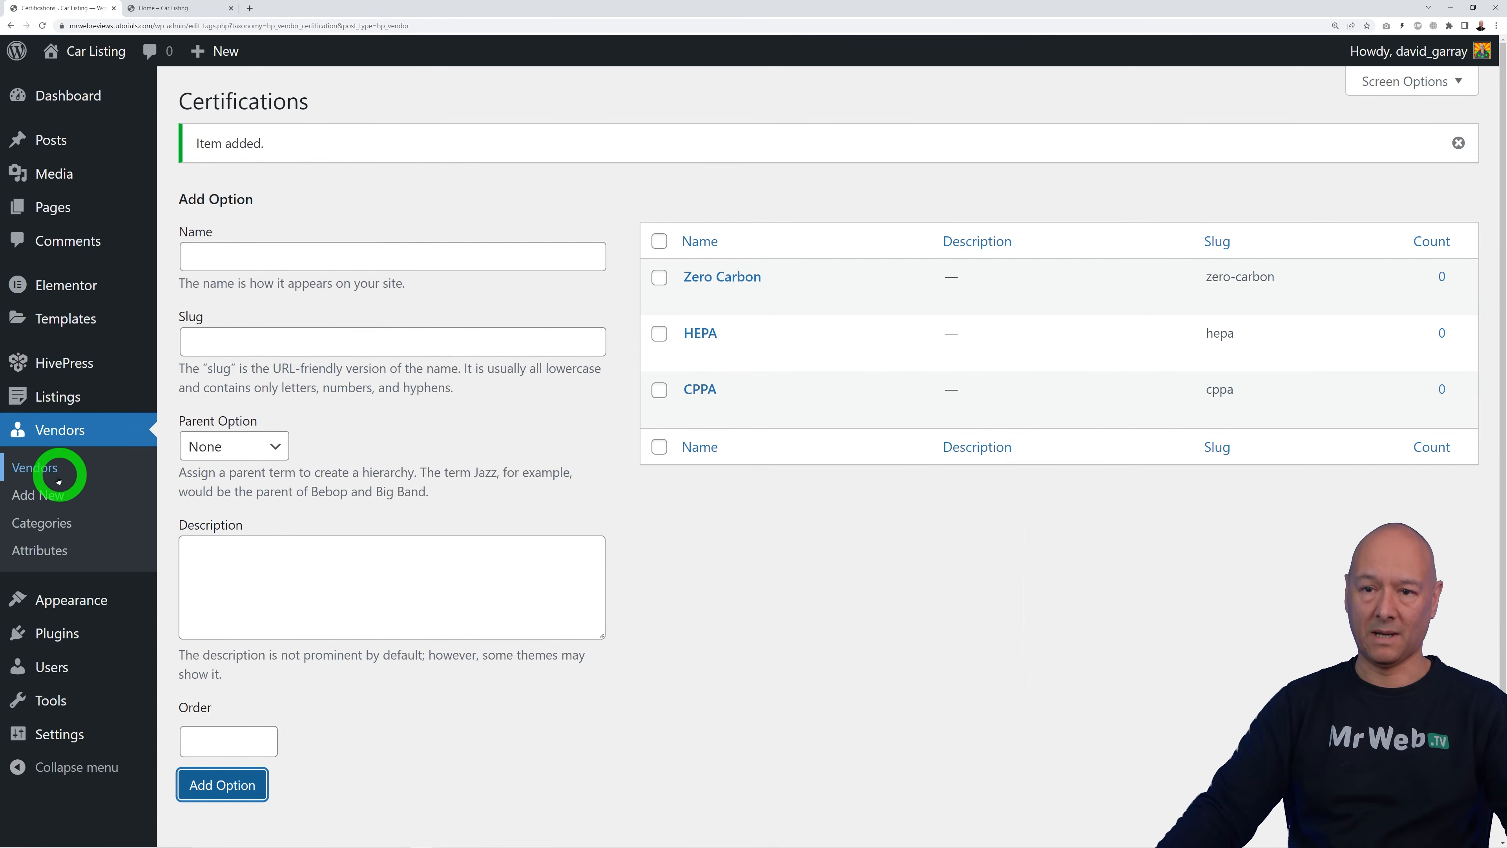
left_click(53, 550)
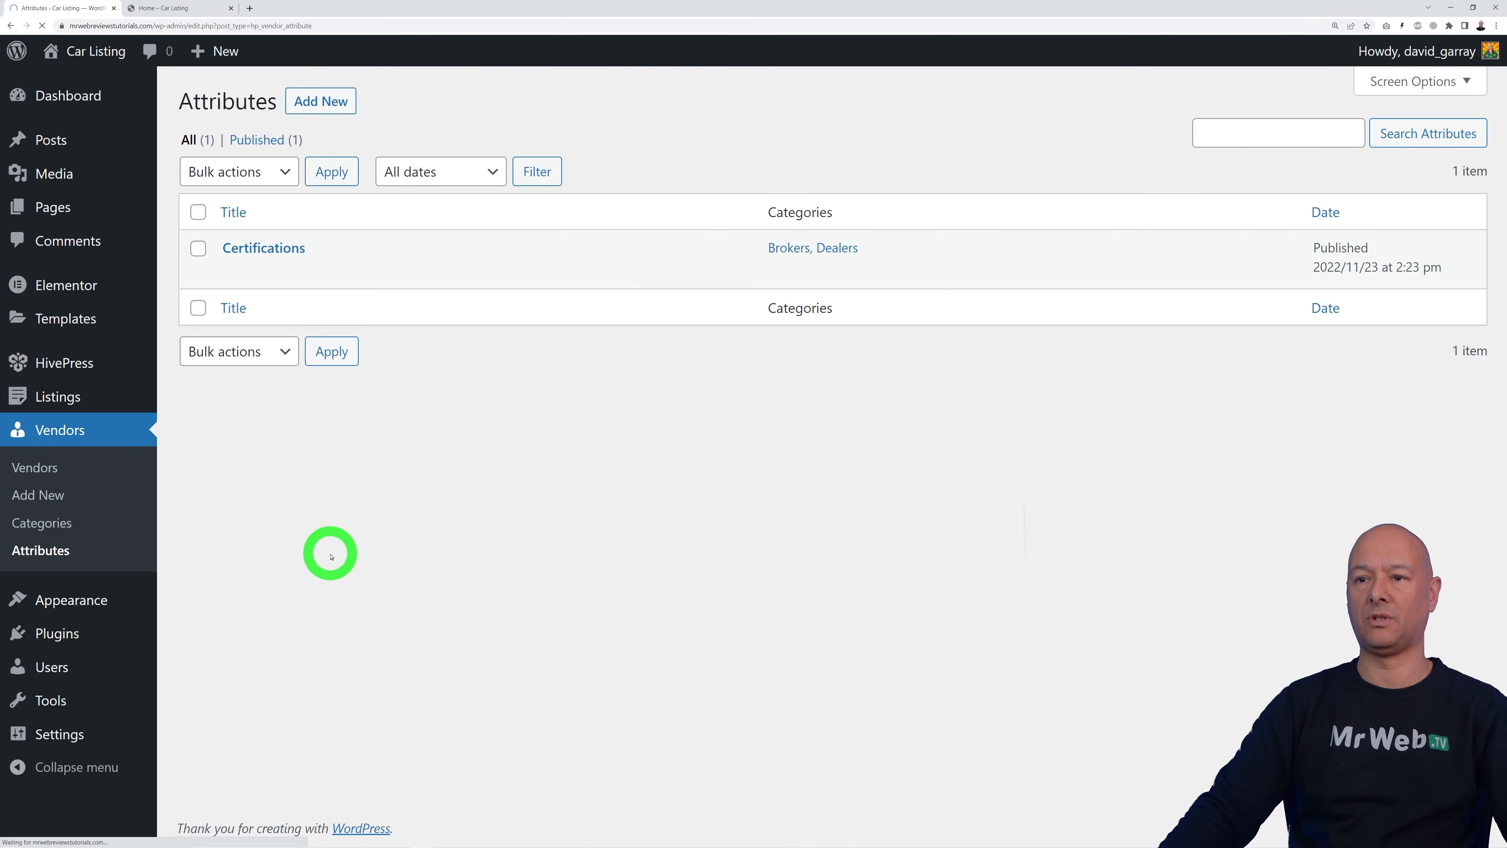
Step: Tick Filterable and Indexable on Certifications, set Checkboxes as search field type, and update it
left_click(283, 252)
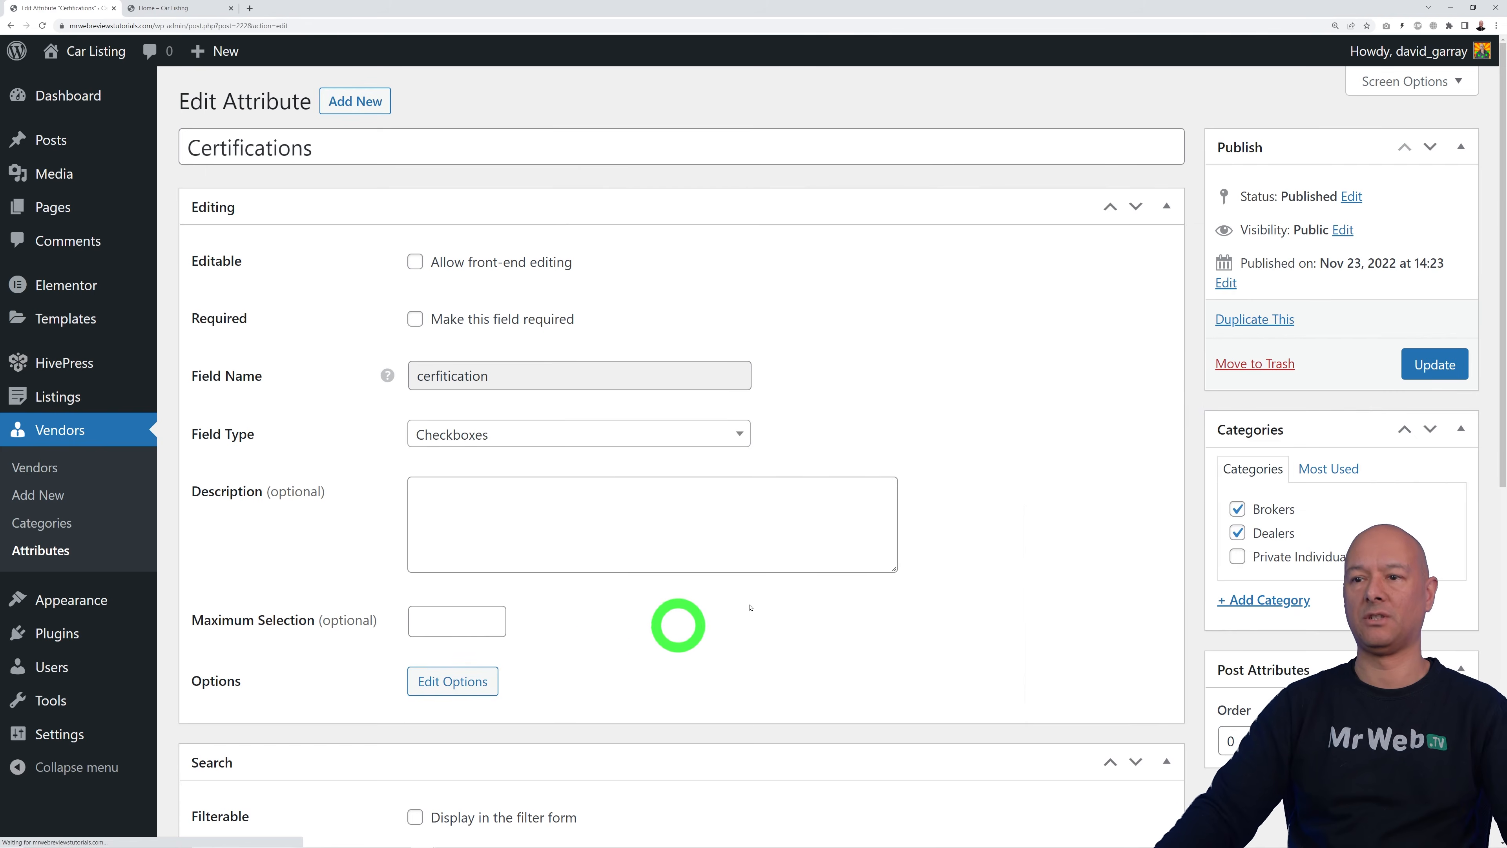
scroll(781, 599, "down", 8)
scroll(781, 603, "down", 3)
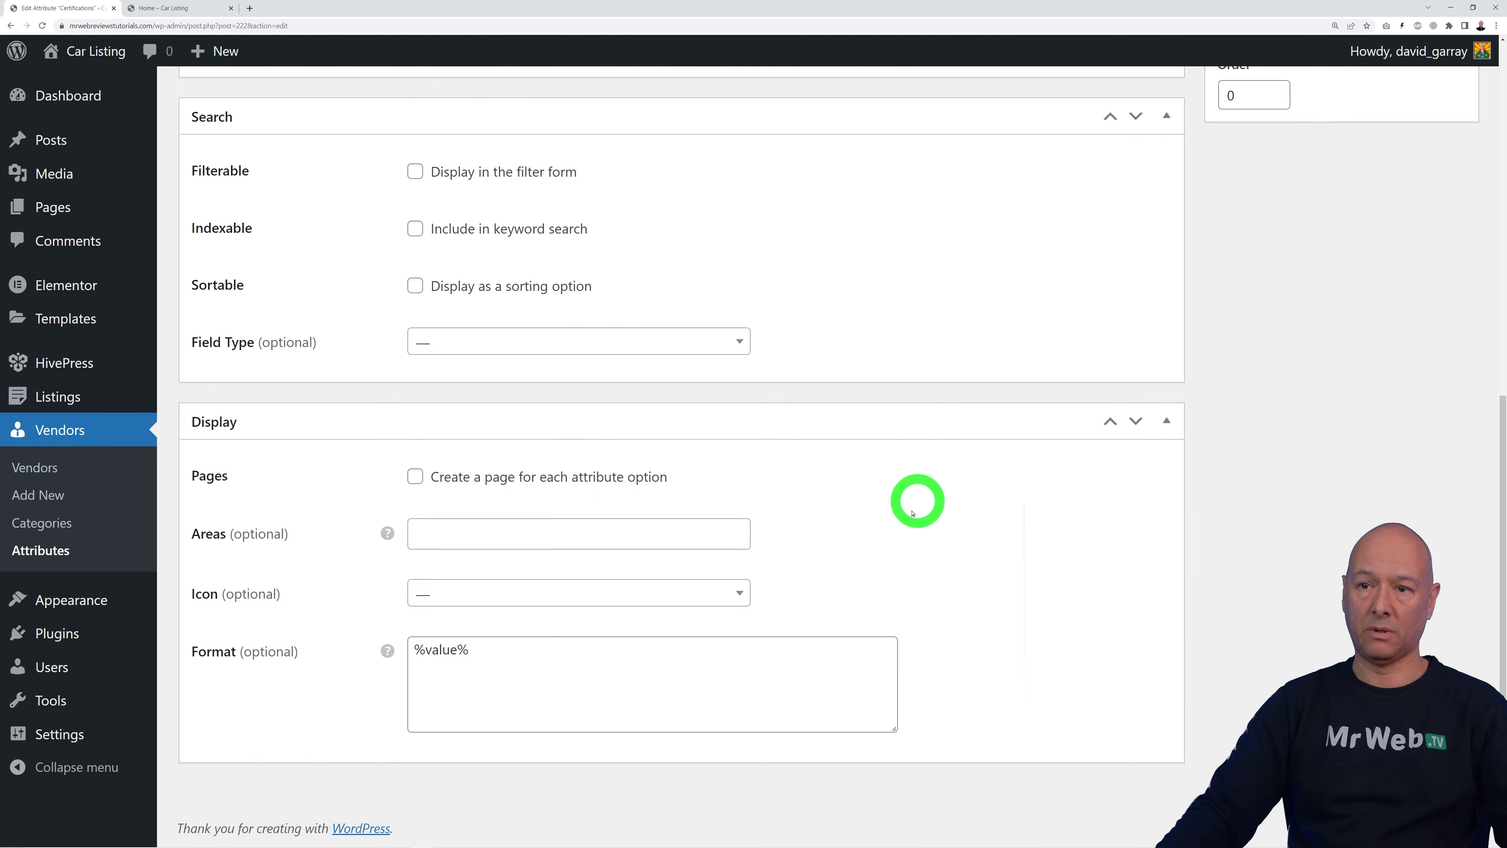
scroll(910, 543, "up", 2)
scroll(908, 558, "up", 1)
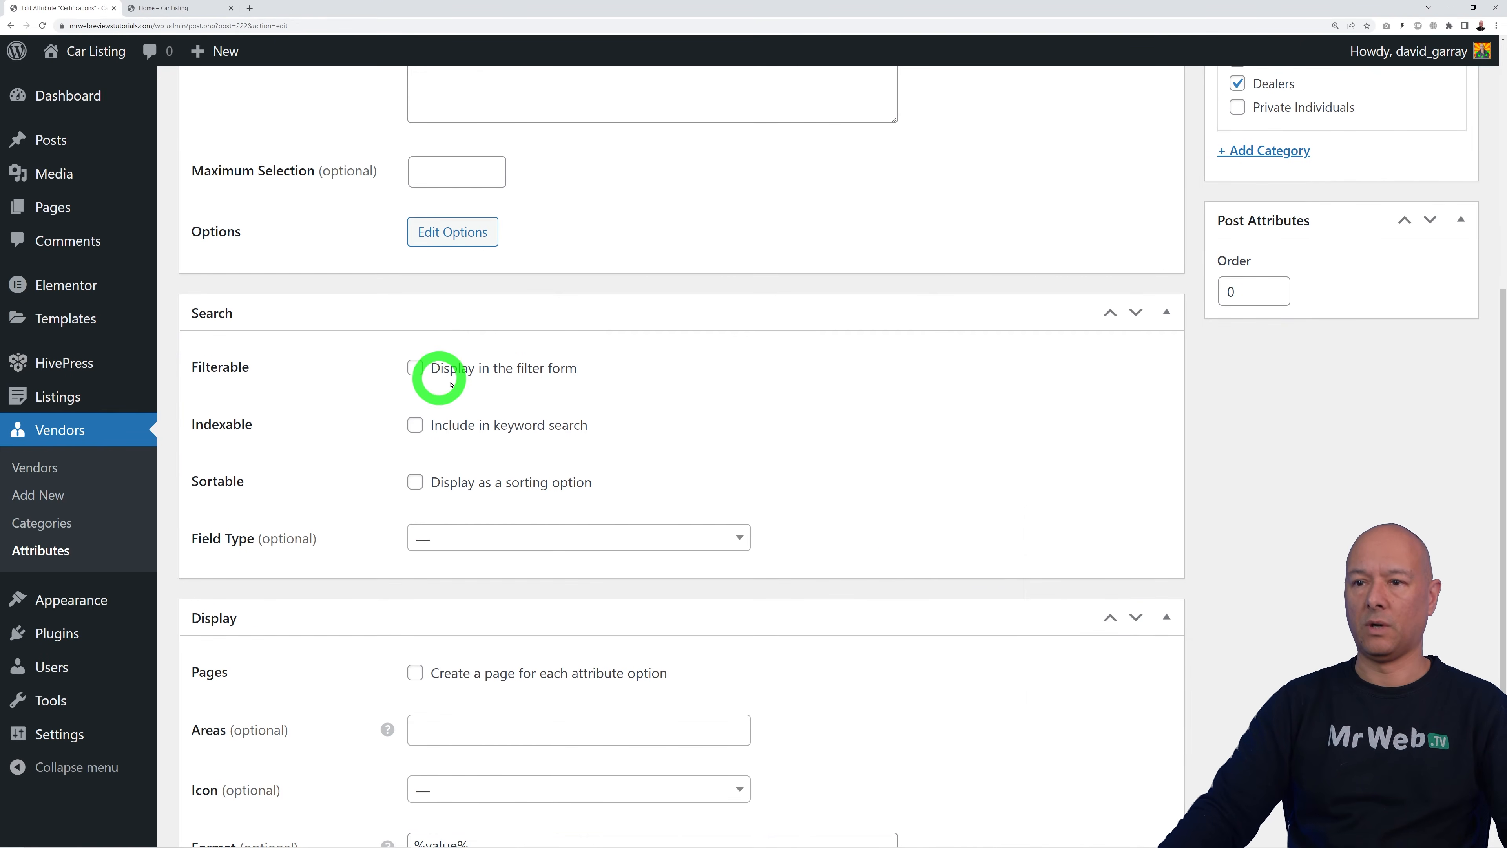
left_click(417, 371)
left_click(414, 425)
left_click(739, 538)
left_click(646, 617)
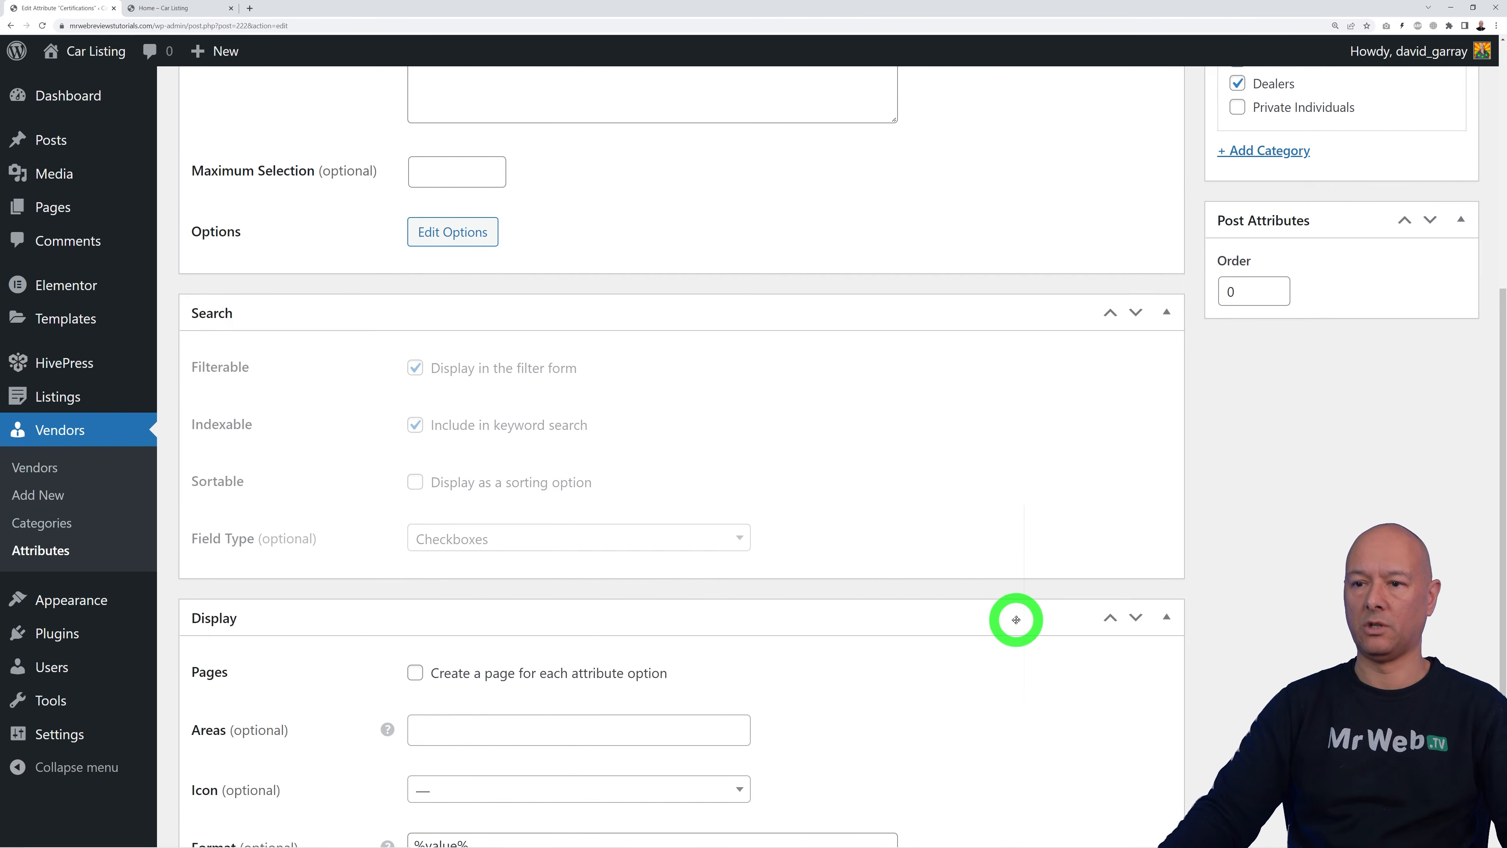
scroll(1011, 630, "up", 4)
left_click(1427, 261)
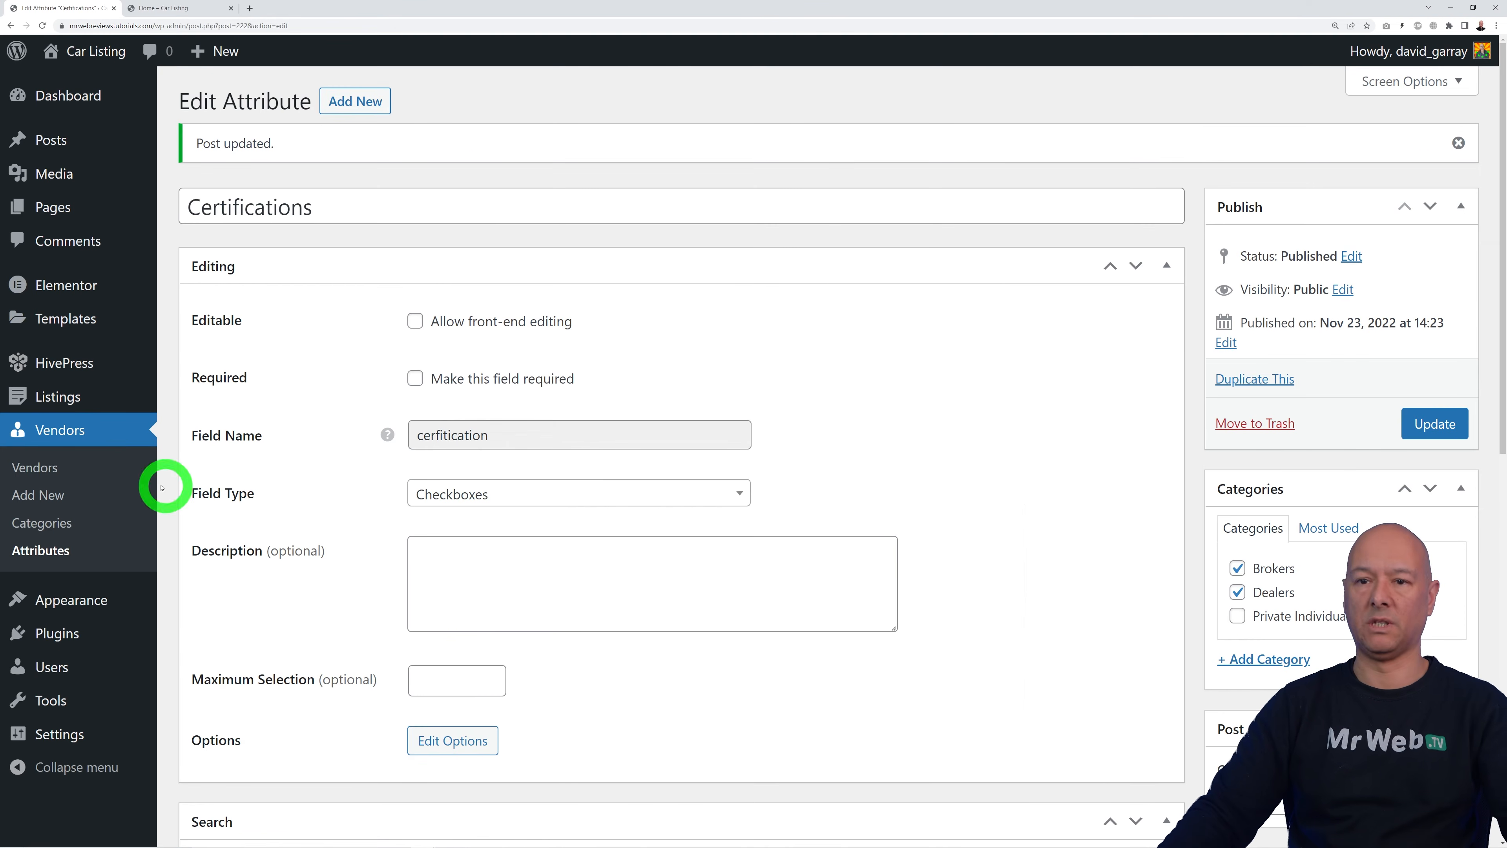
left_click(59, 469)
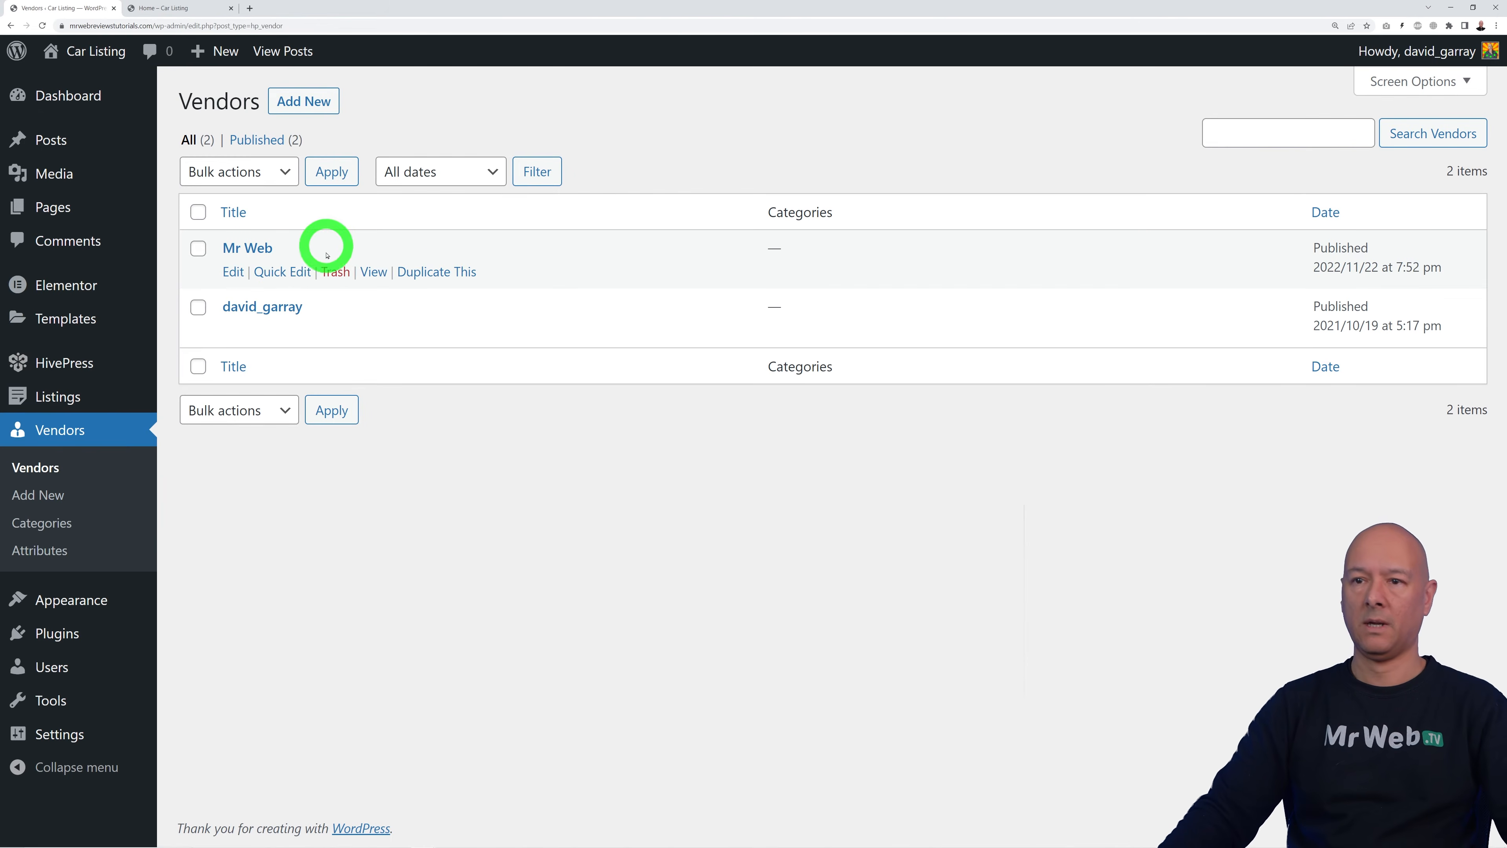
Step: Assign the Mr Web vendor to the Dealers category and save
left_click(258, 249)
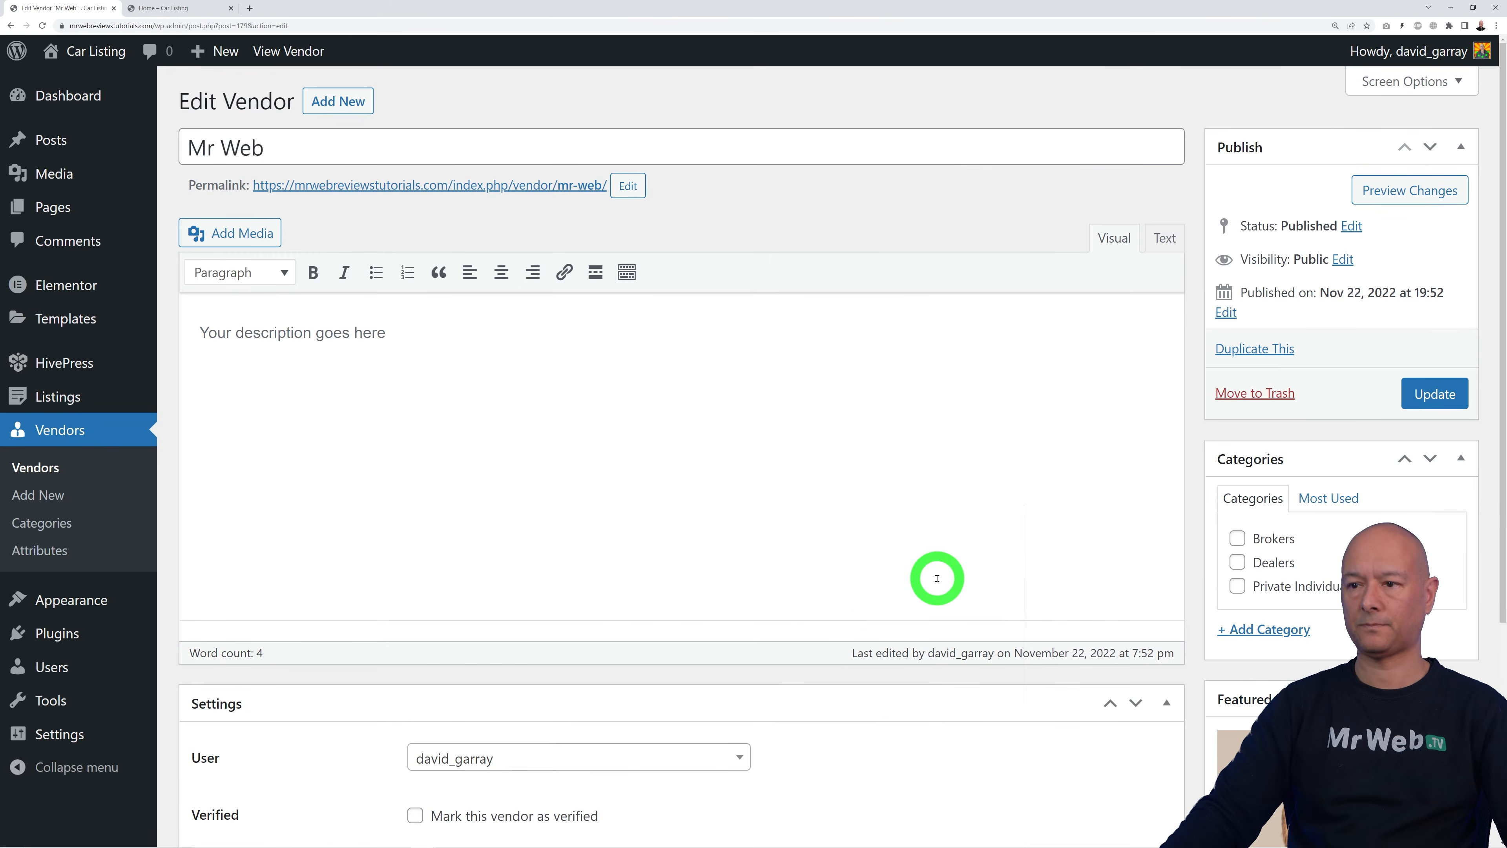
scroll(1437, 545, "down", 2)
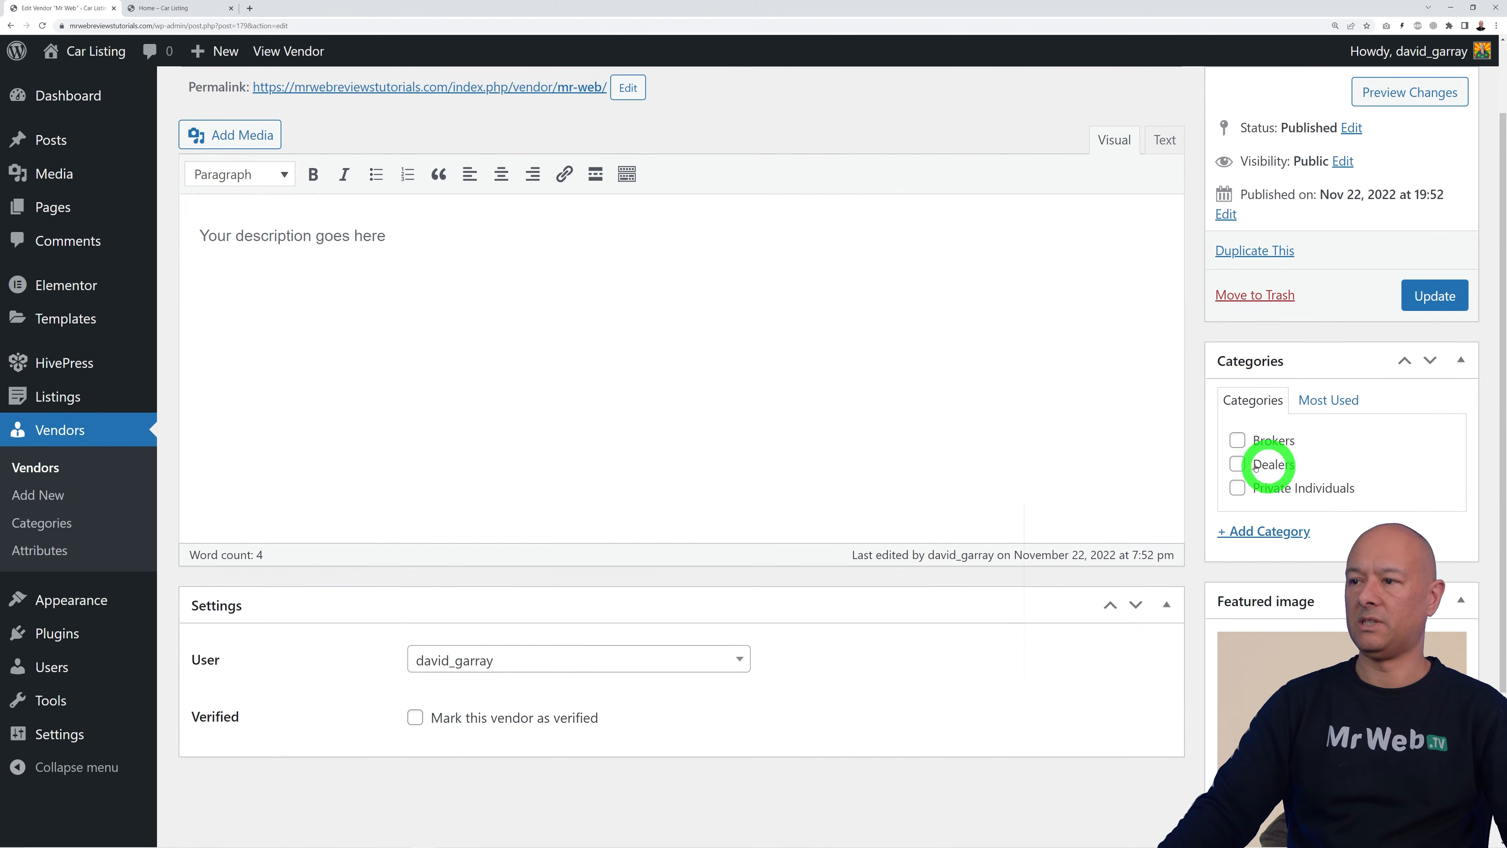
left_click(1237, 464)
left_click(1424, 290)
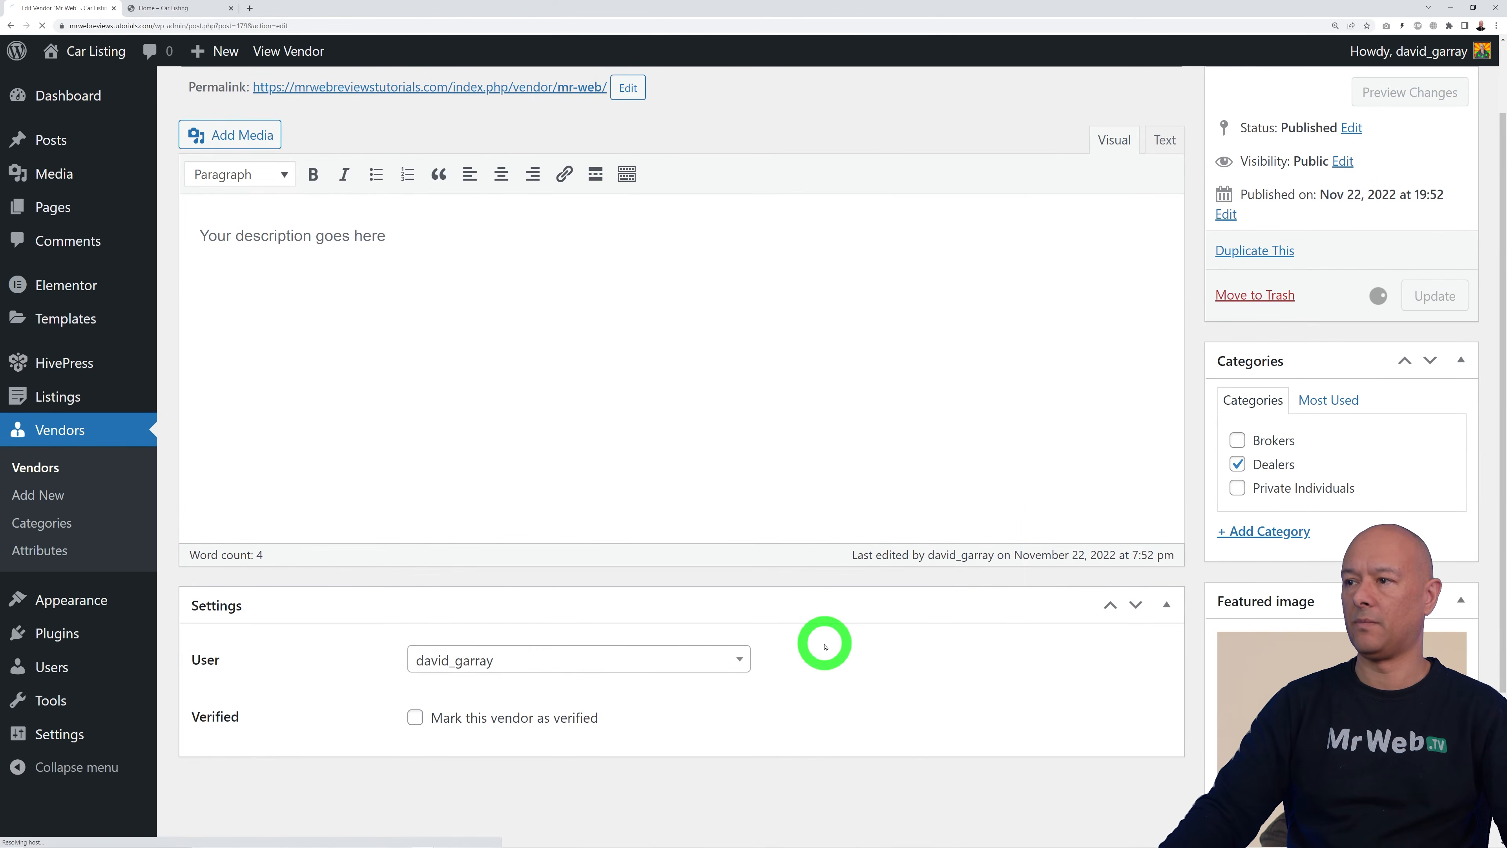
Step: Give Mr Web the HEPA and CPPA certifications and save the vendor
scroll(1013, 611, "down", 6)
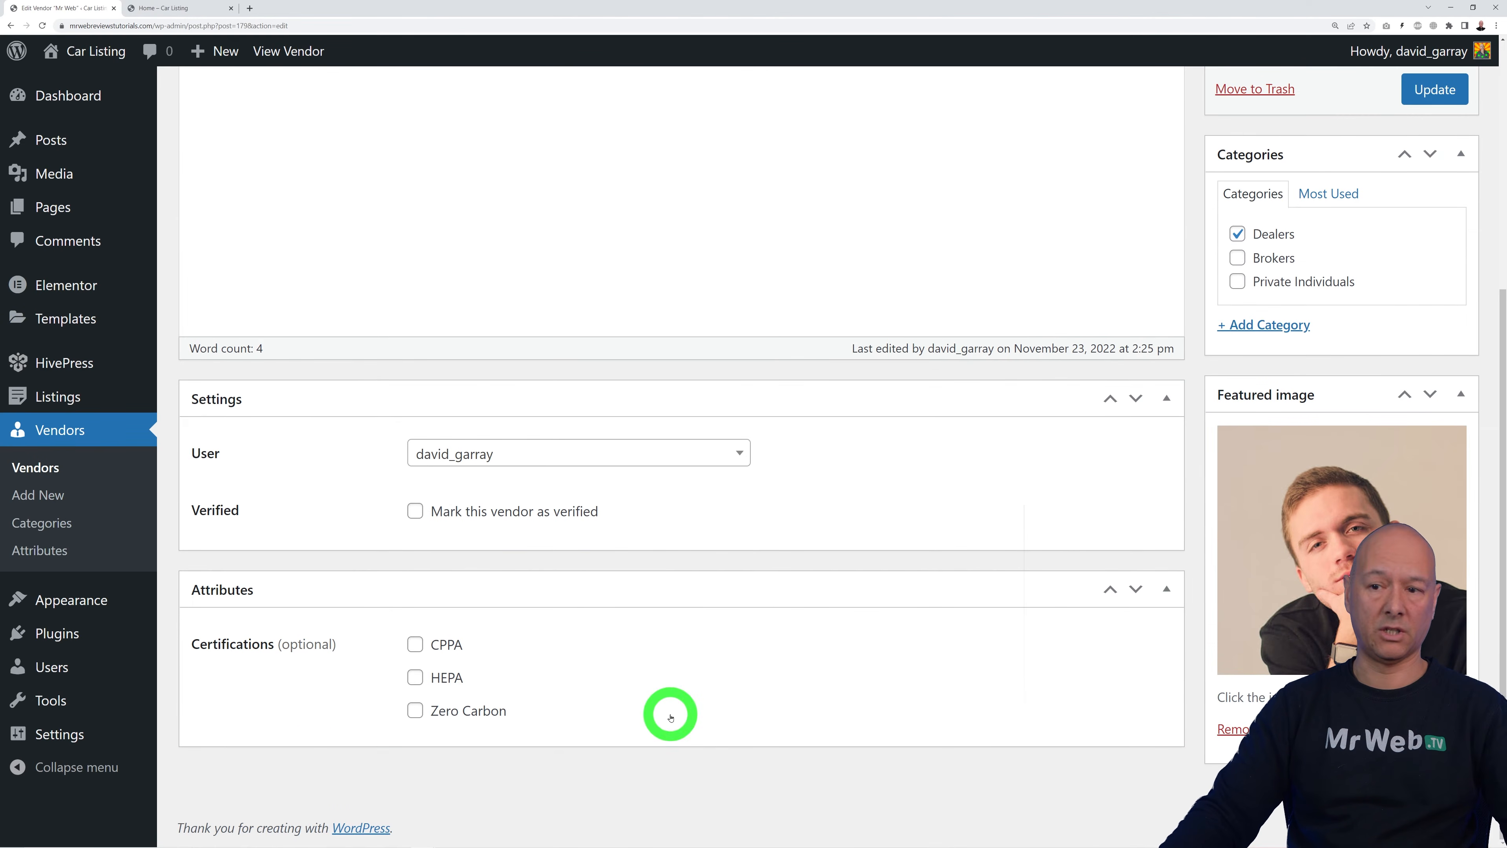
left_click(417, 679)
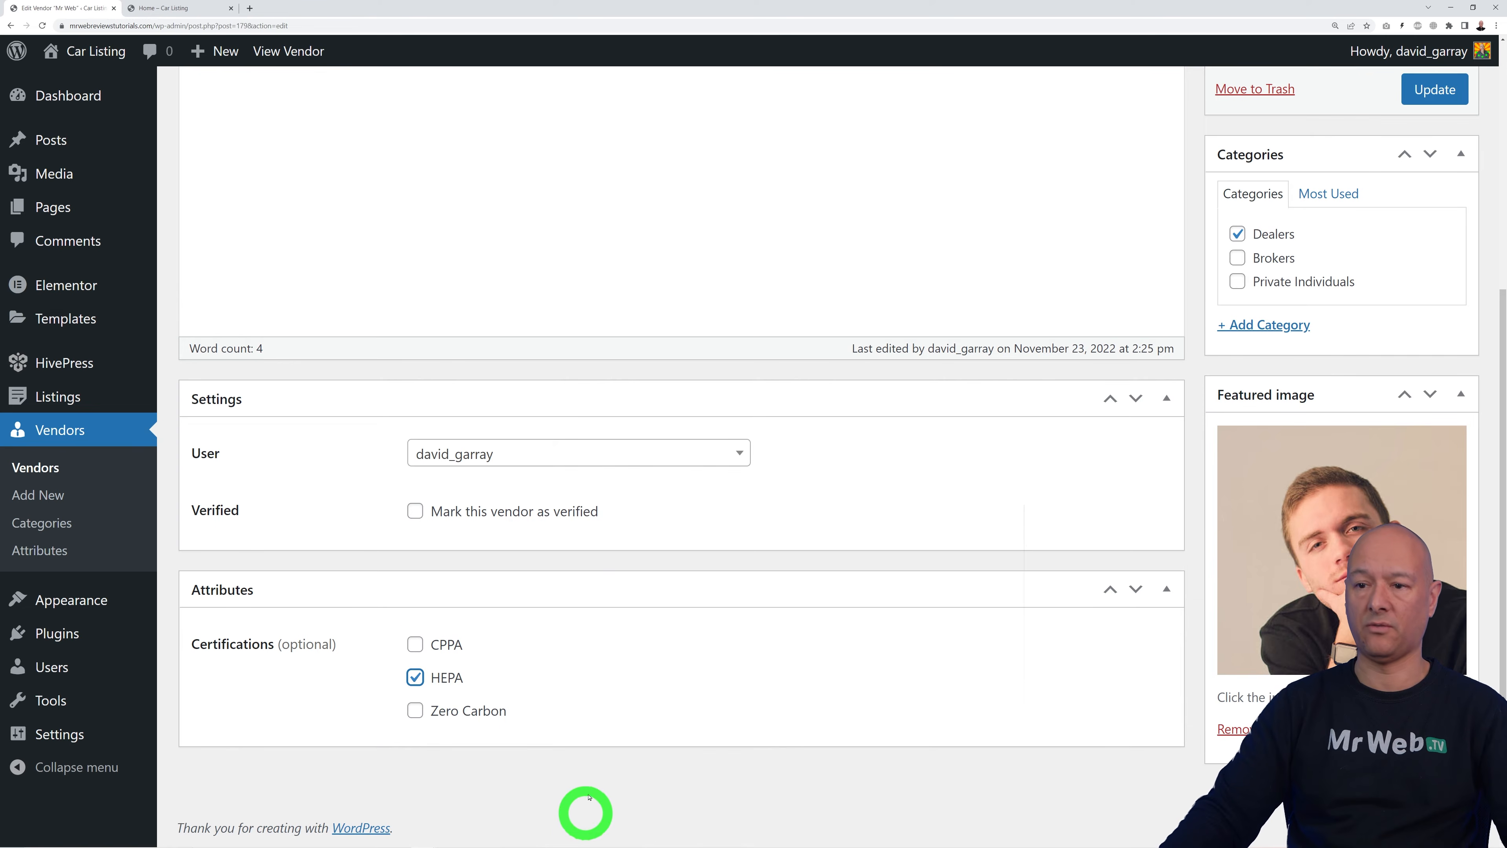
left_click(416, 645)
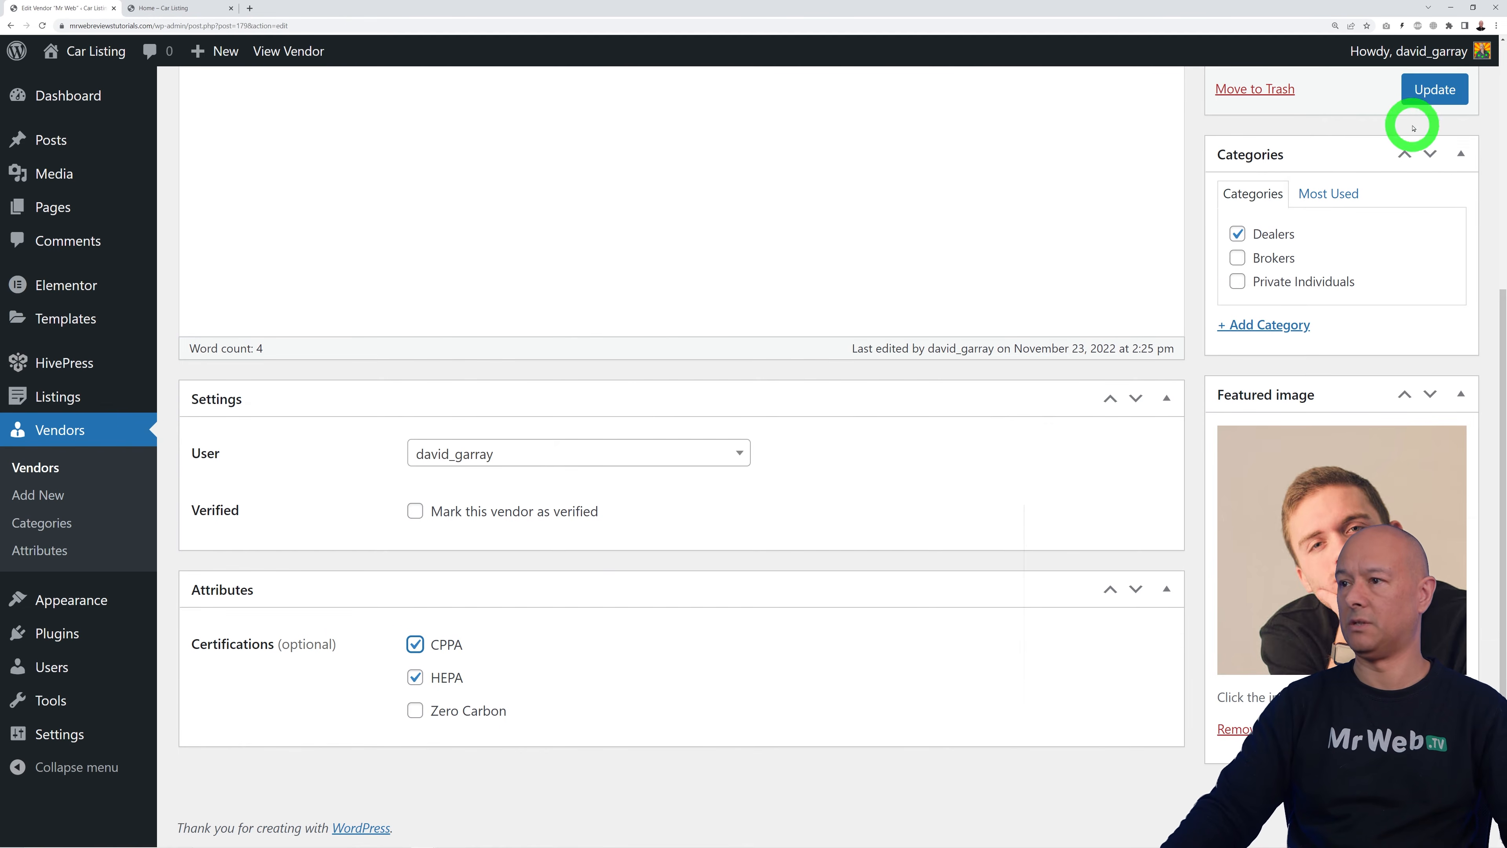
left_click(1422, 101)
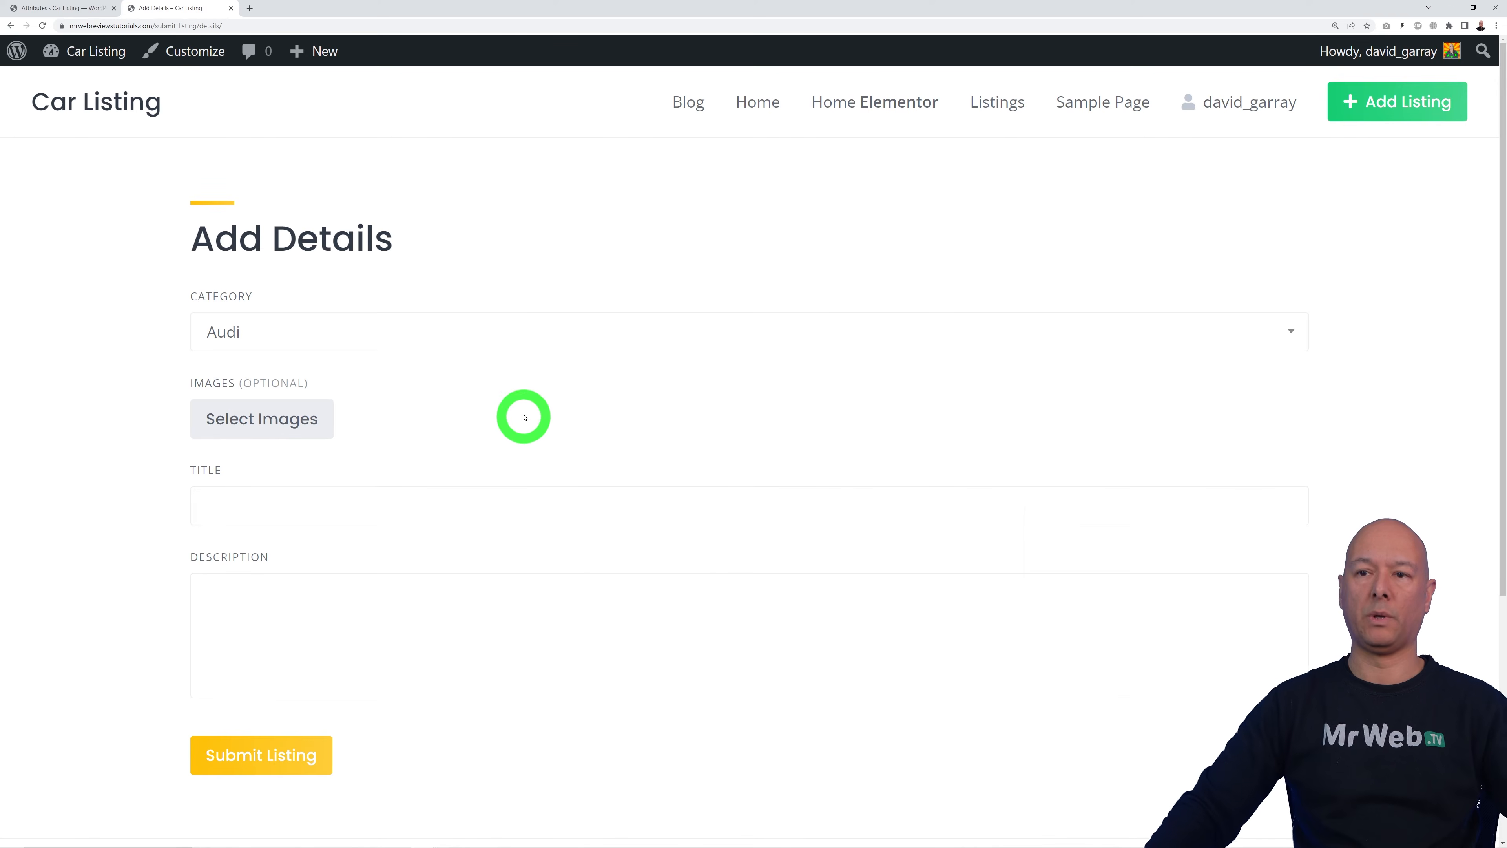
Step: Keep Audi as the Add Details form category, then return to the listing attributes tab
left_click(556, 343)
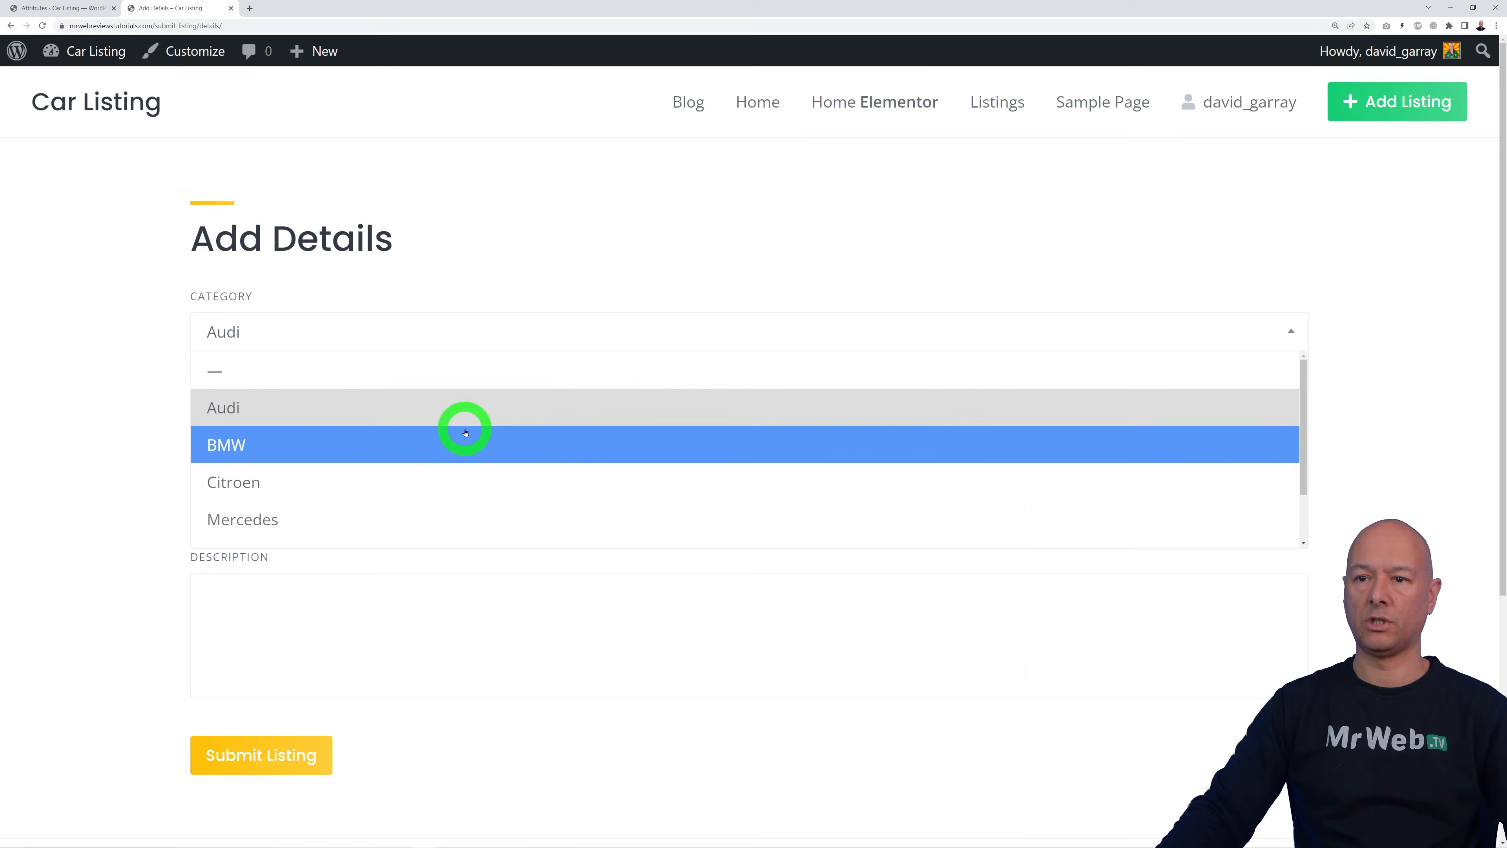
left_click(467, 414)
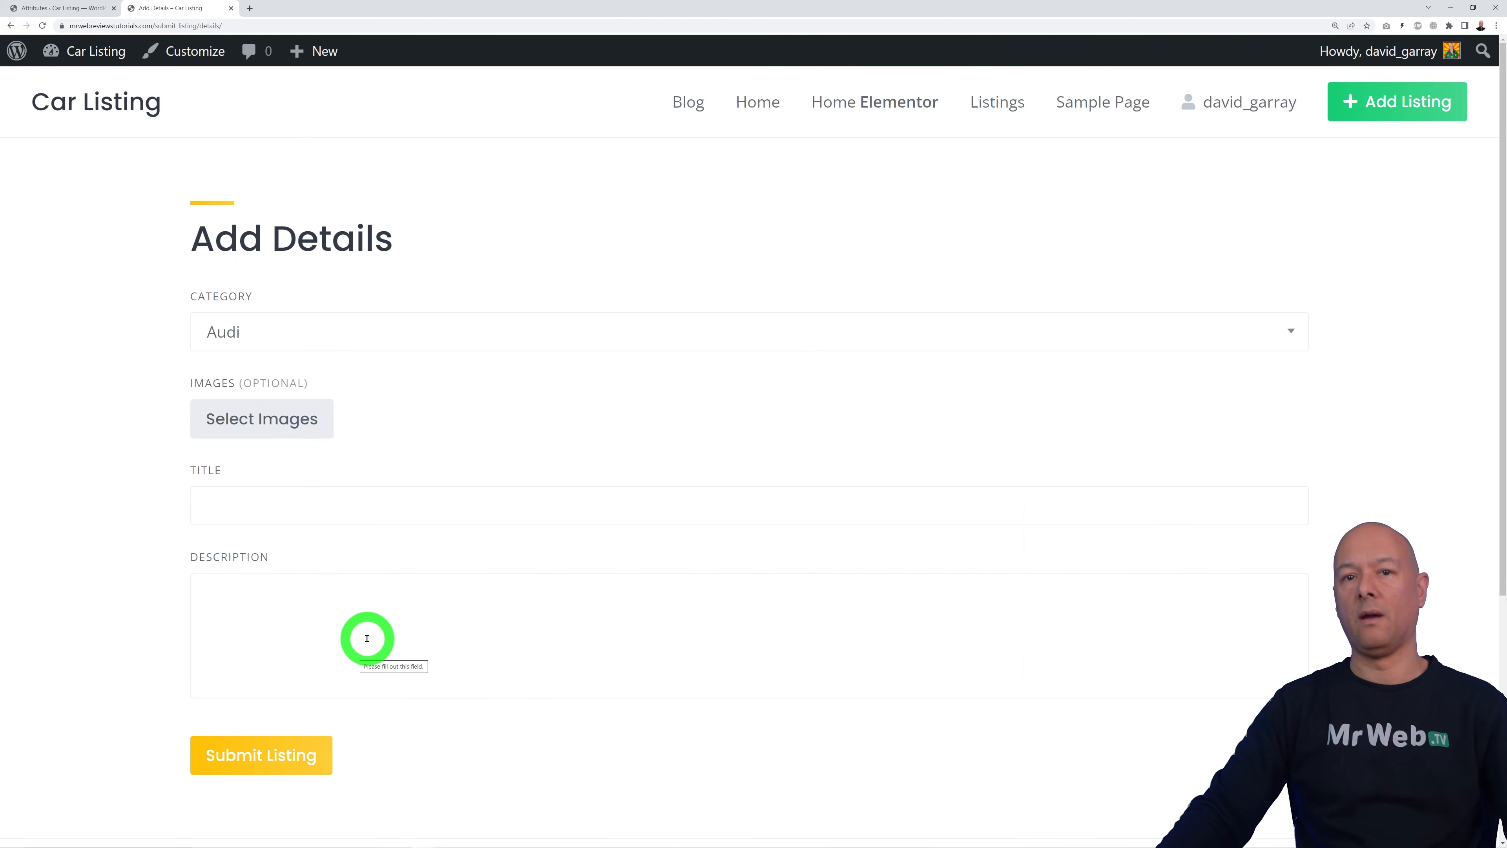
left_click(59, 9)
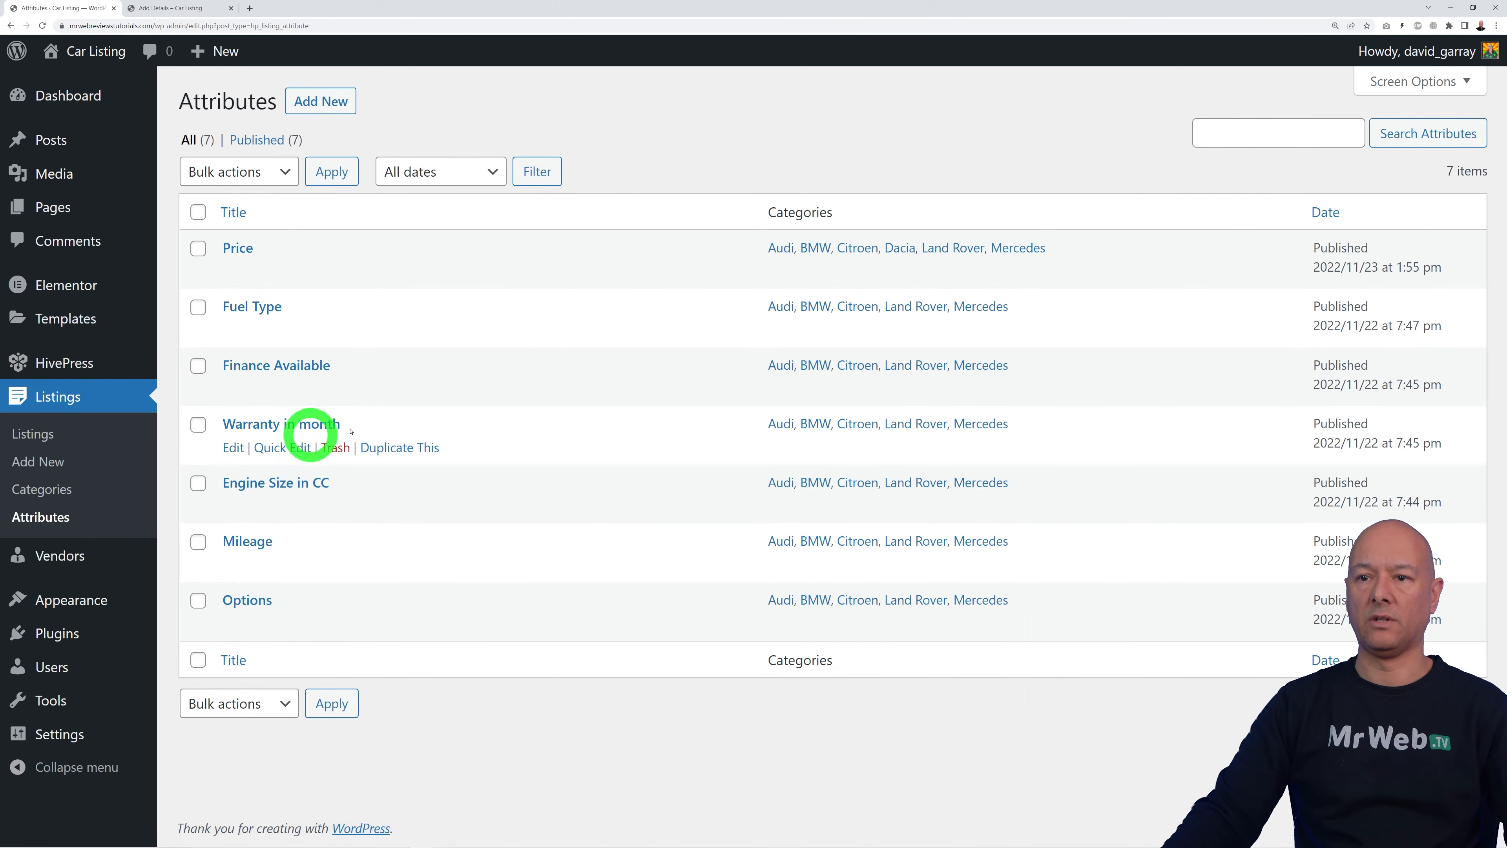
Step: Make the Price attribute front-end editable and required, and update it
left_click(244, 254)
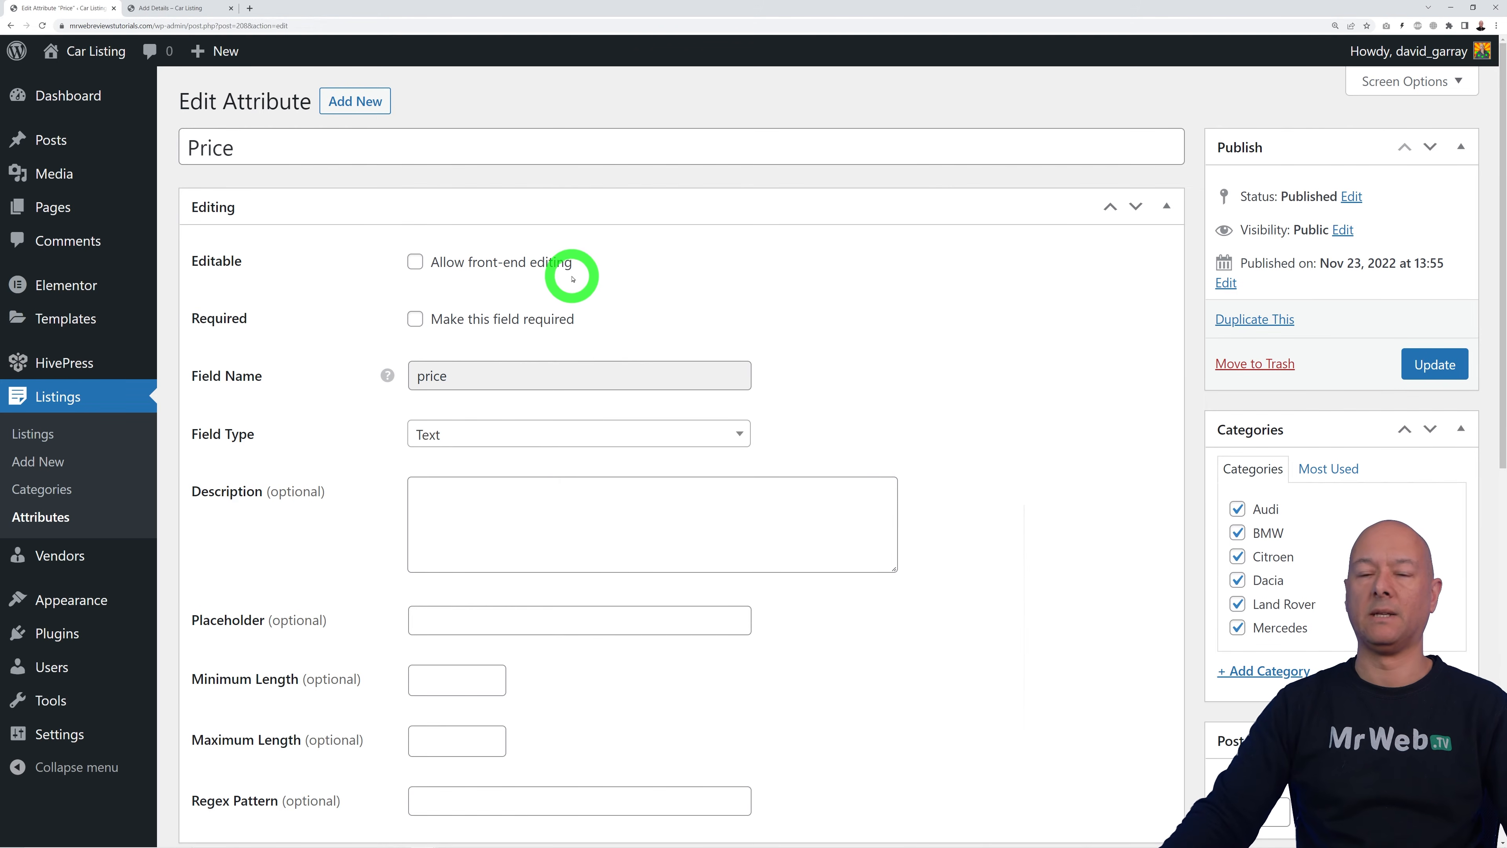
left_click(417, 262)
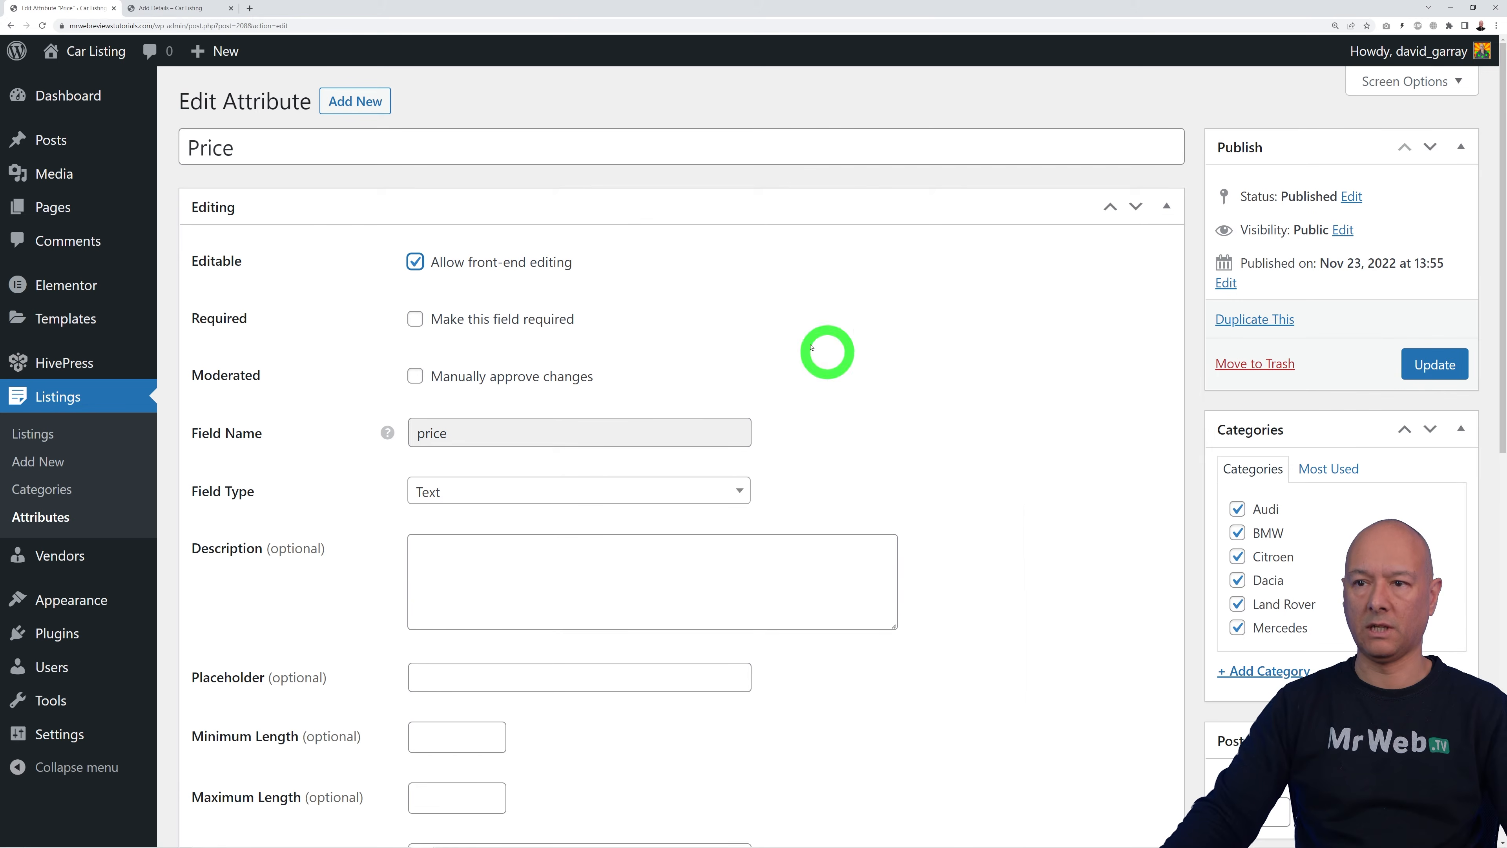
left_click(415, 319)
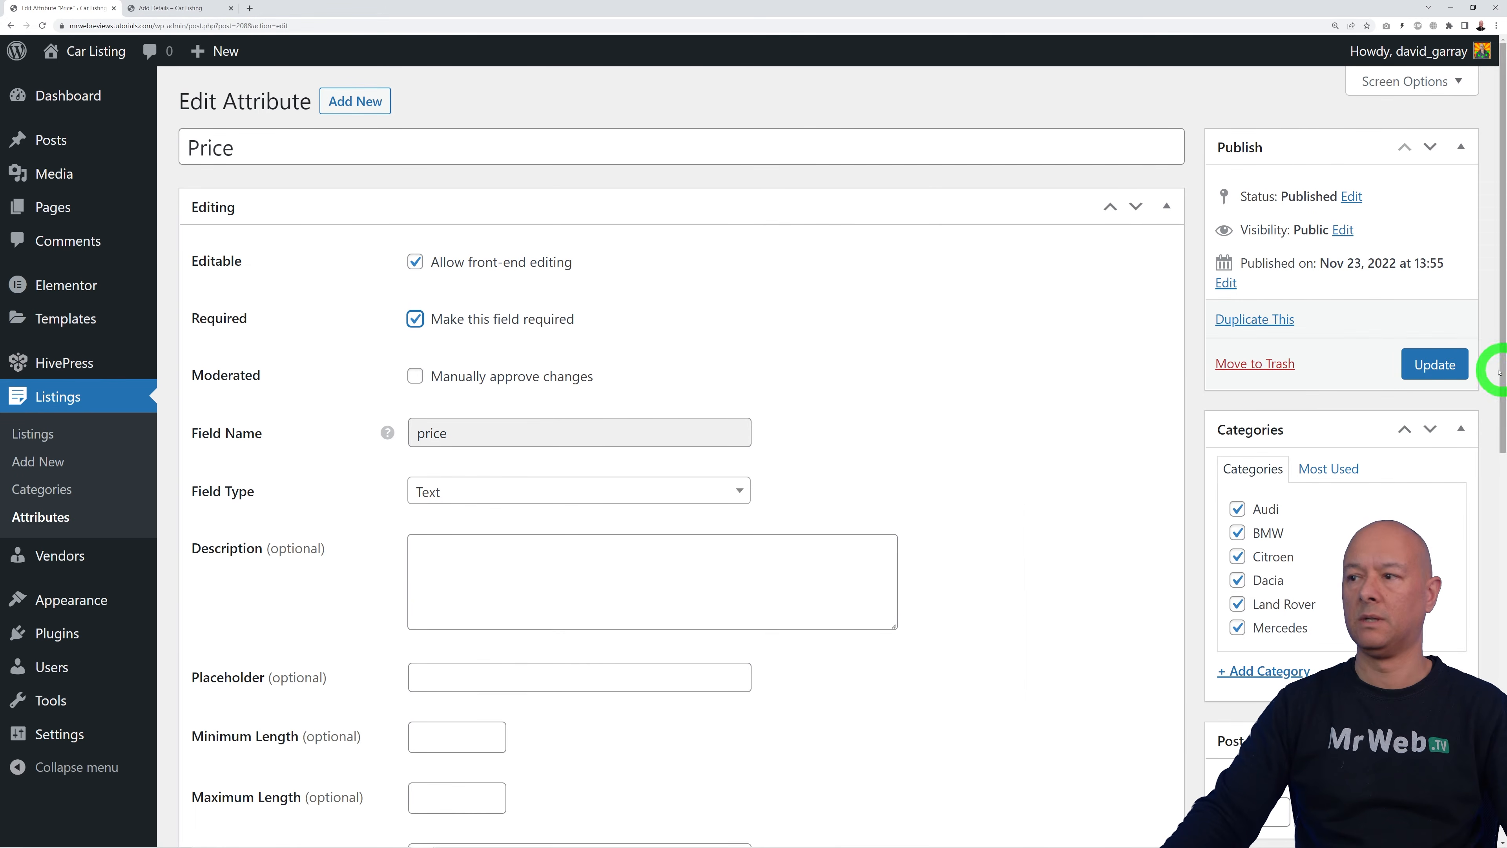
left_click(1441, 363)
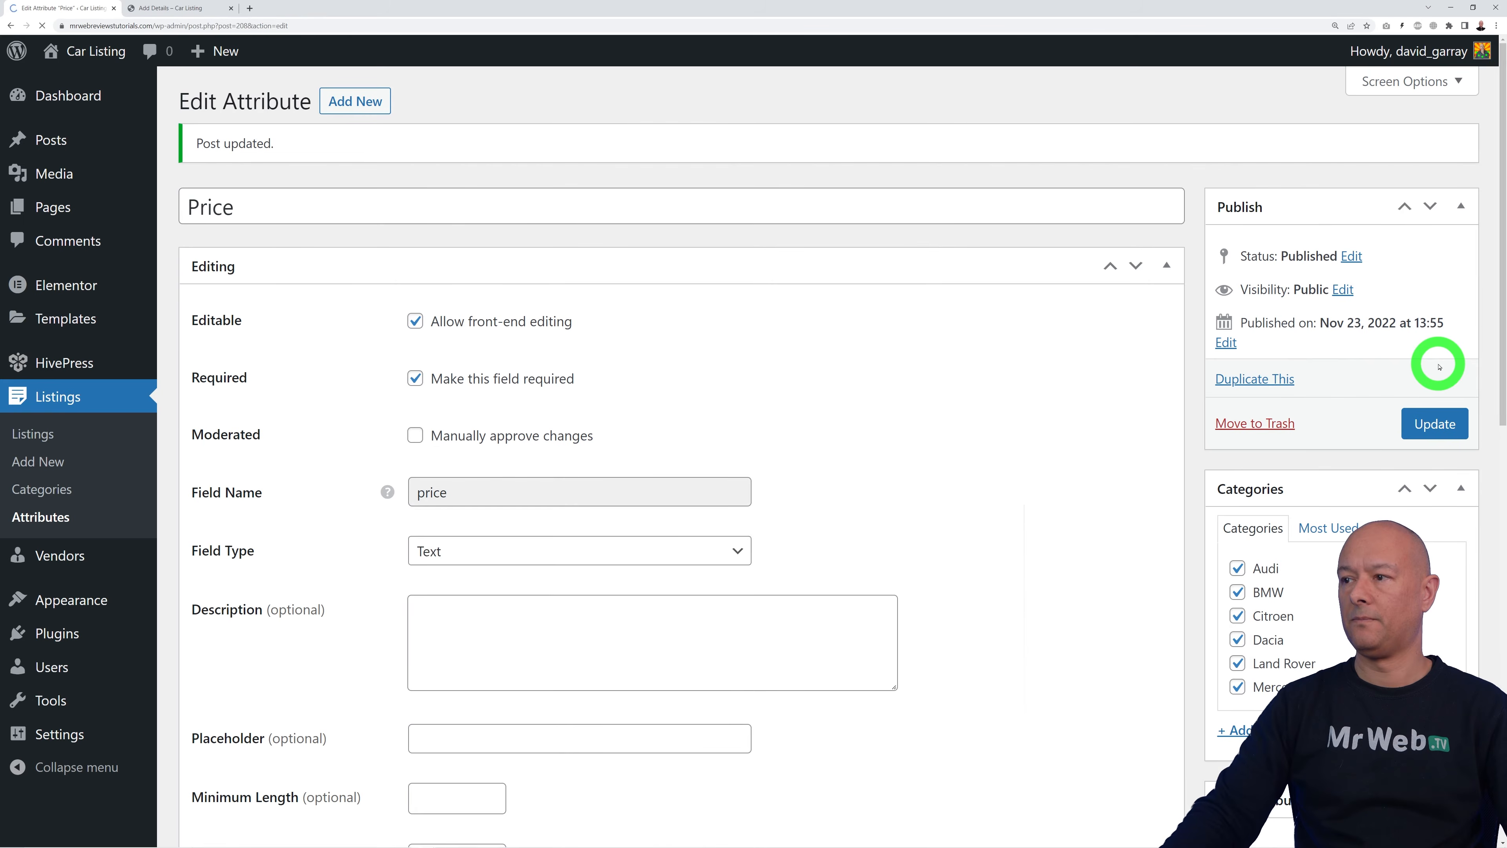
Step: Reload the Add Details form to confirm the new Price field appears
left_click(178, 9)
left_click(42, 26)
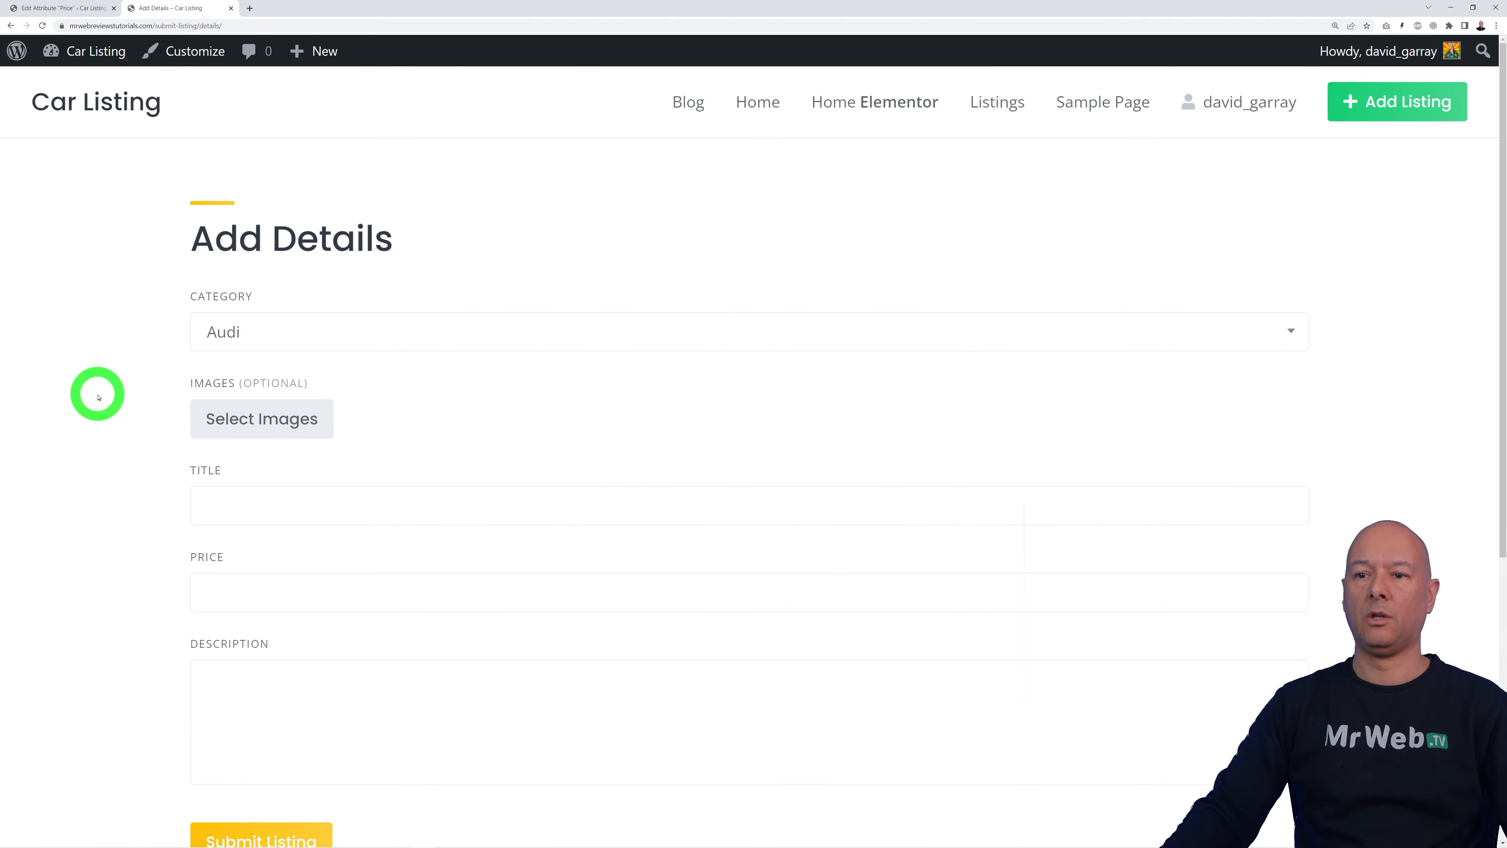
scroll(99, 397, "down", 1)
left_click(274, 549)
left_click(94, 609)
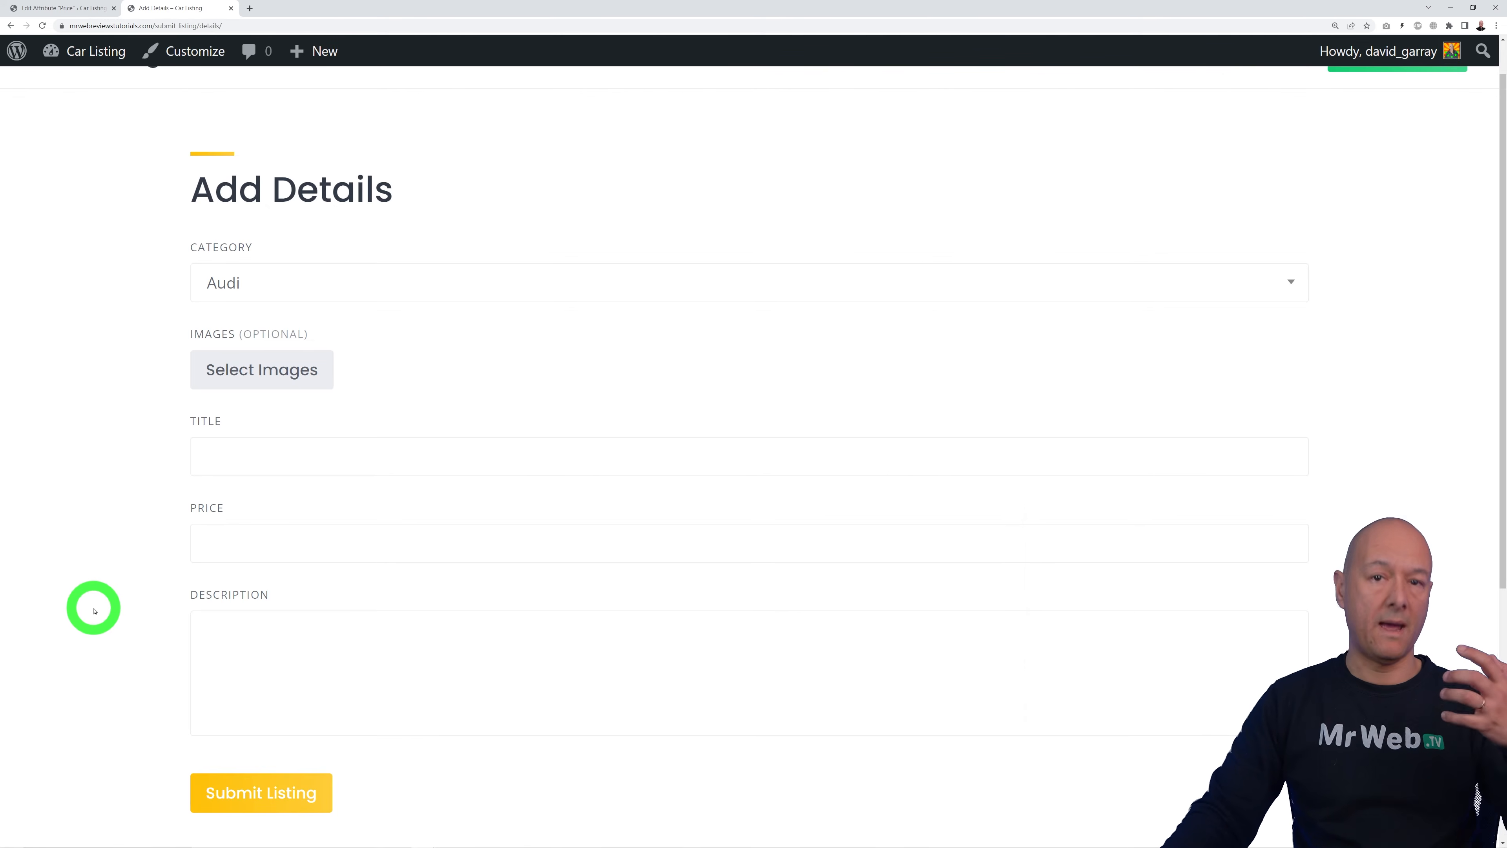
left_click(64, 8)
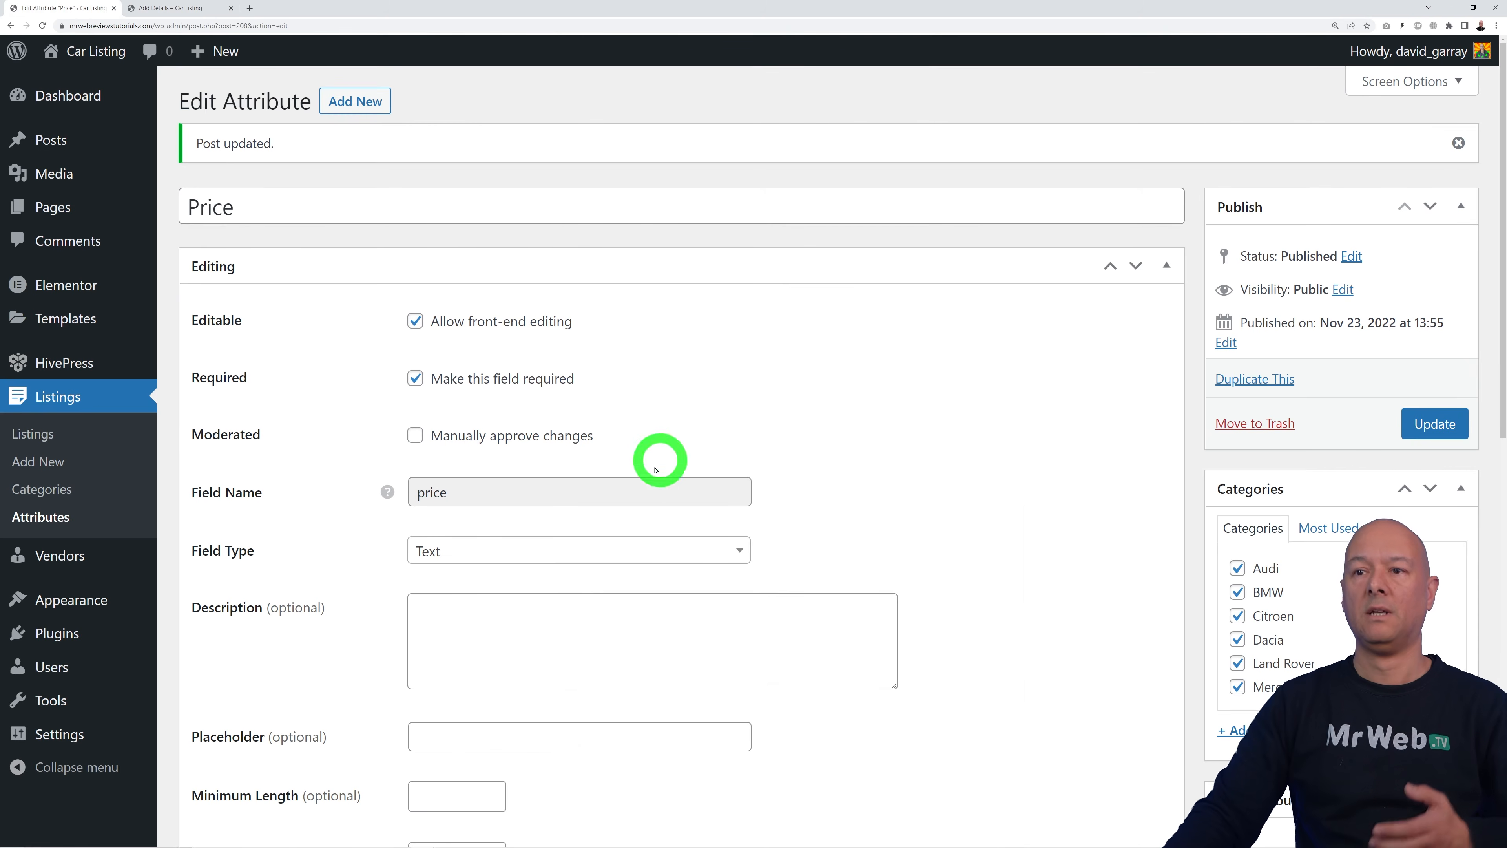
left_click(40, 516)
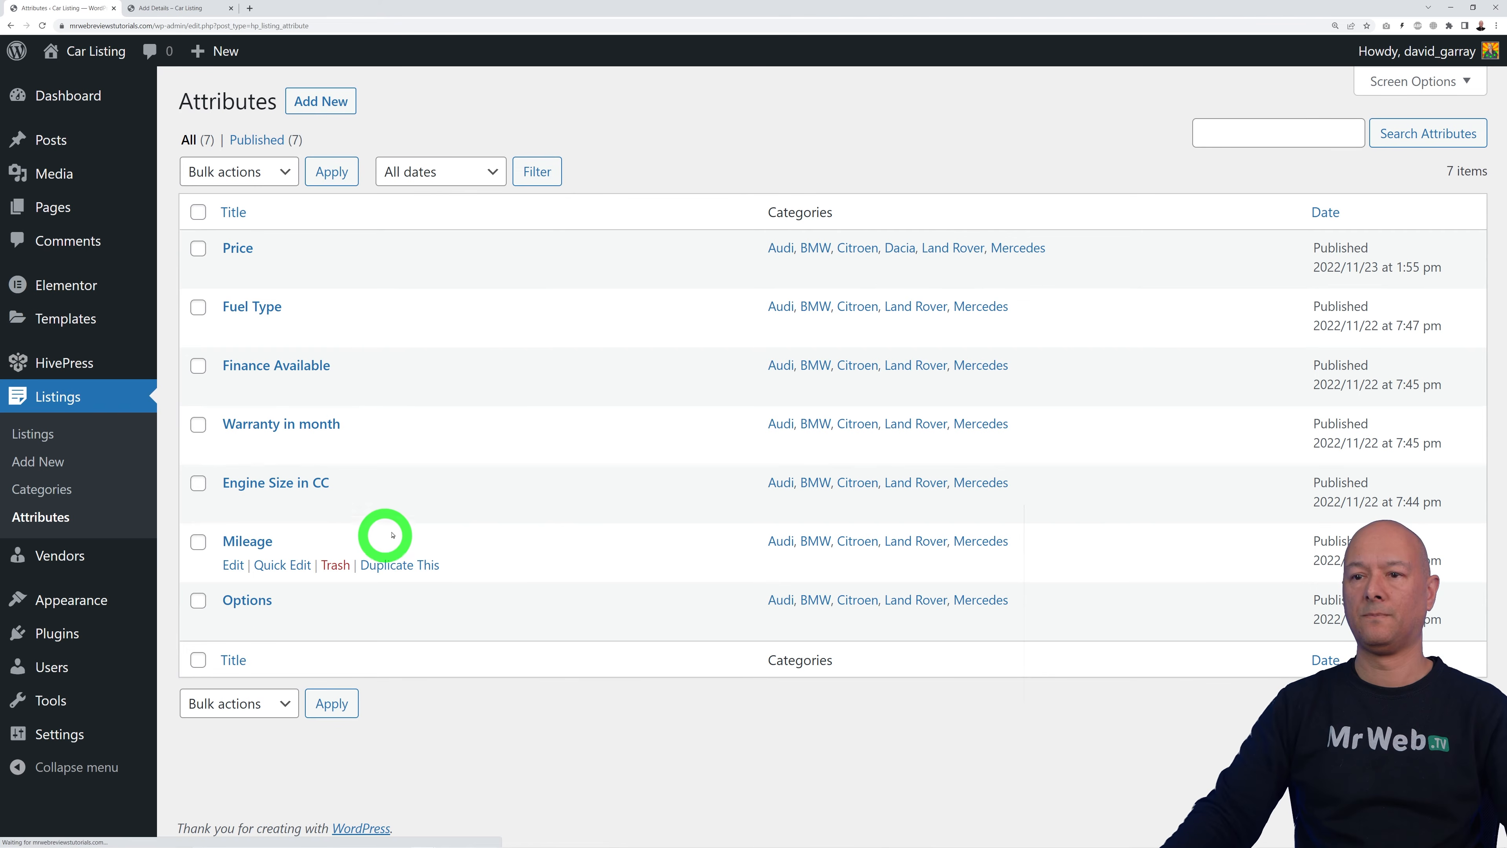
left_click(244, 600)
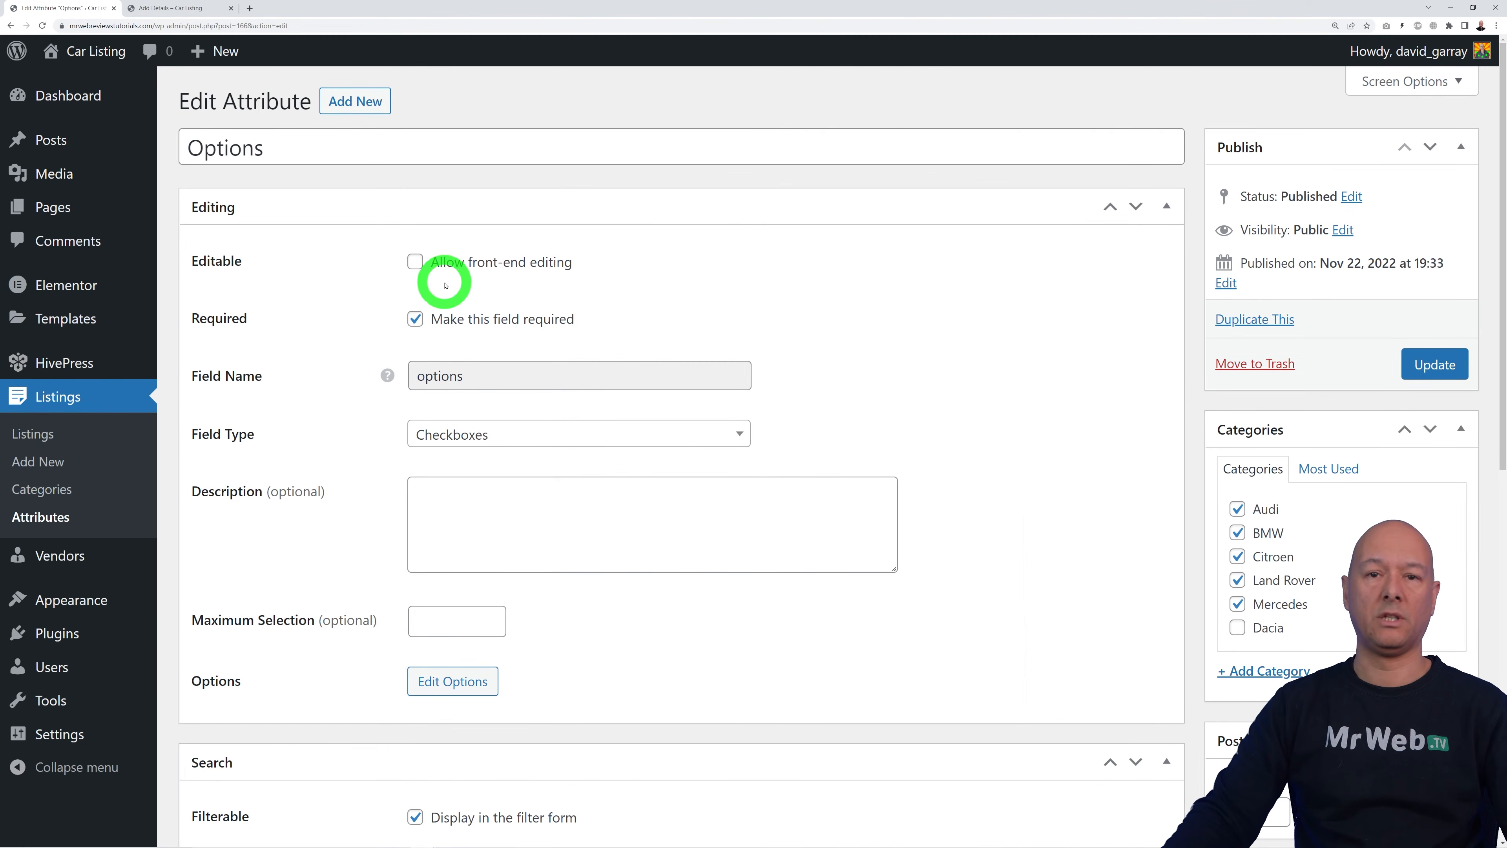
left_click(415, 262)
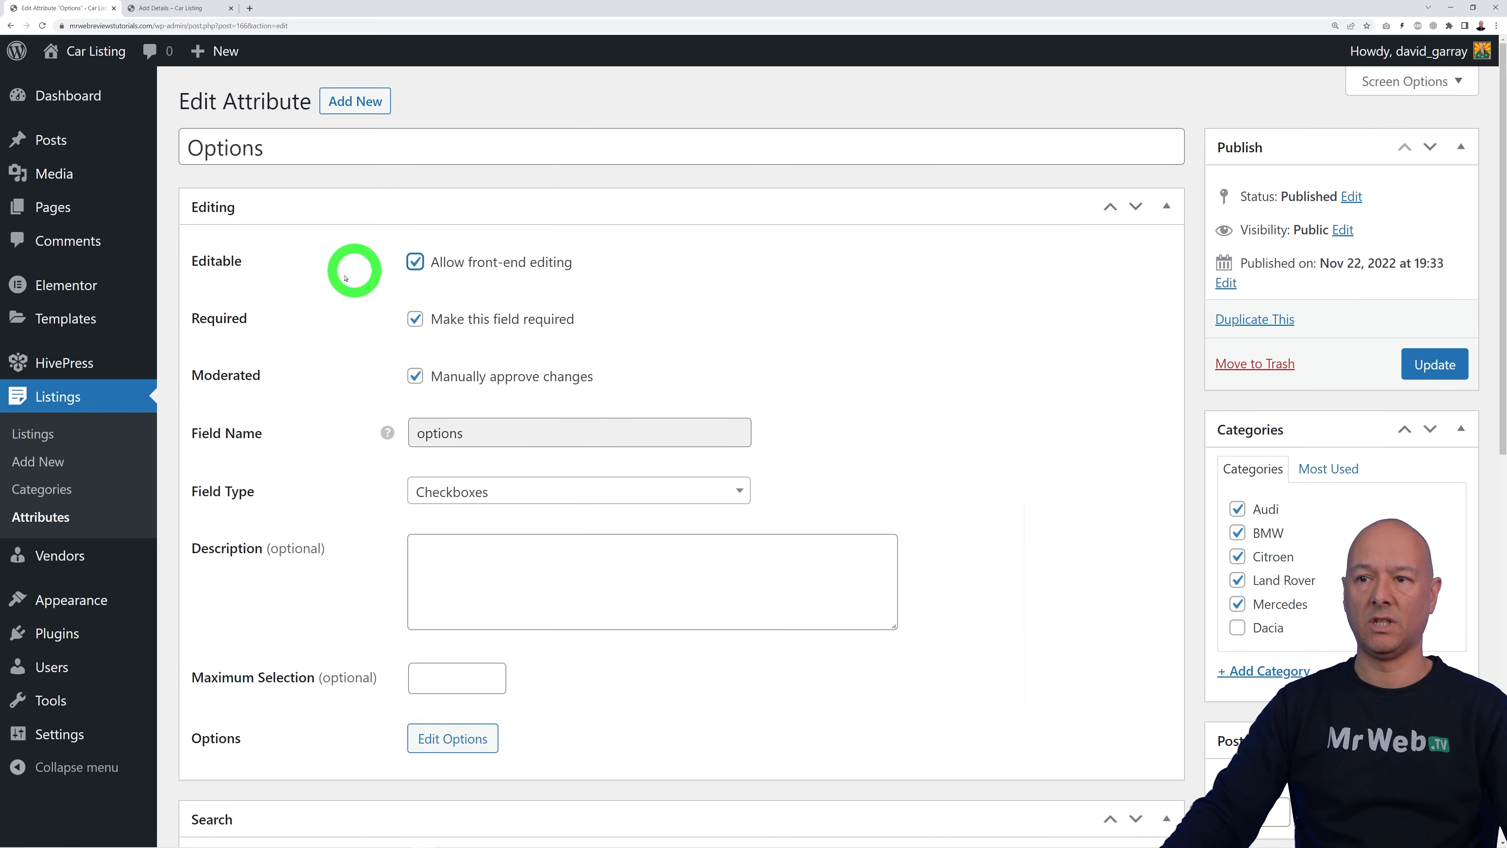
left_click(1436, 371)
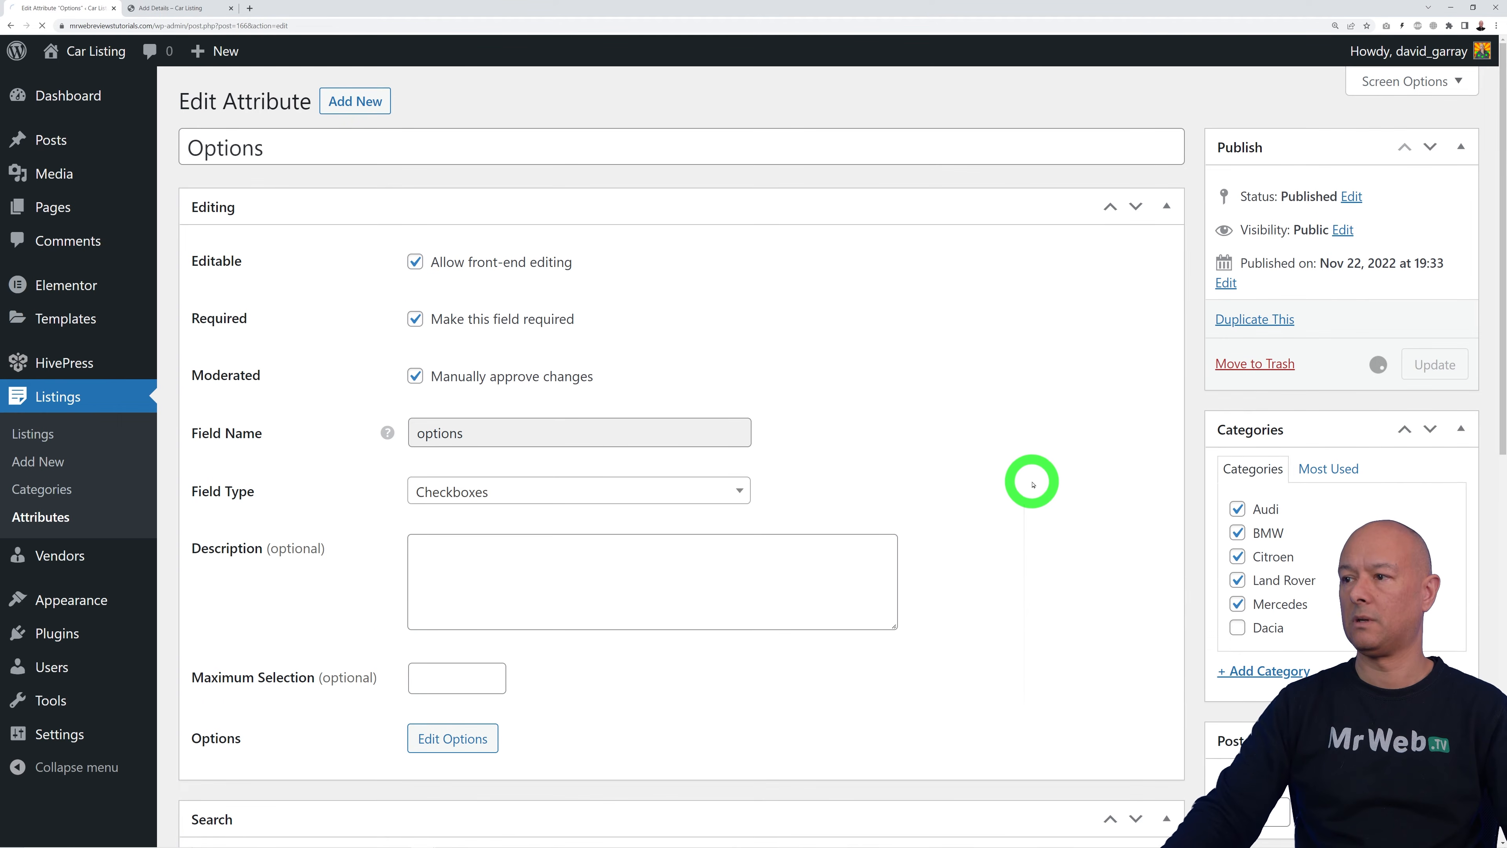
left_click(179, 8)
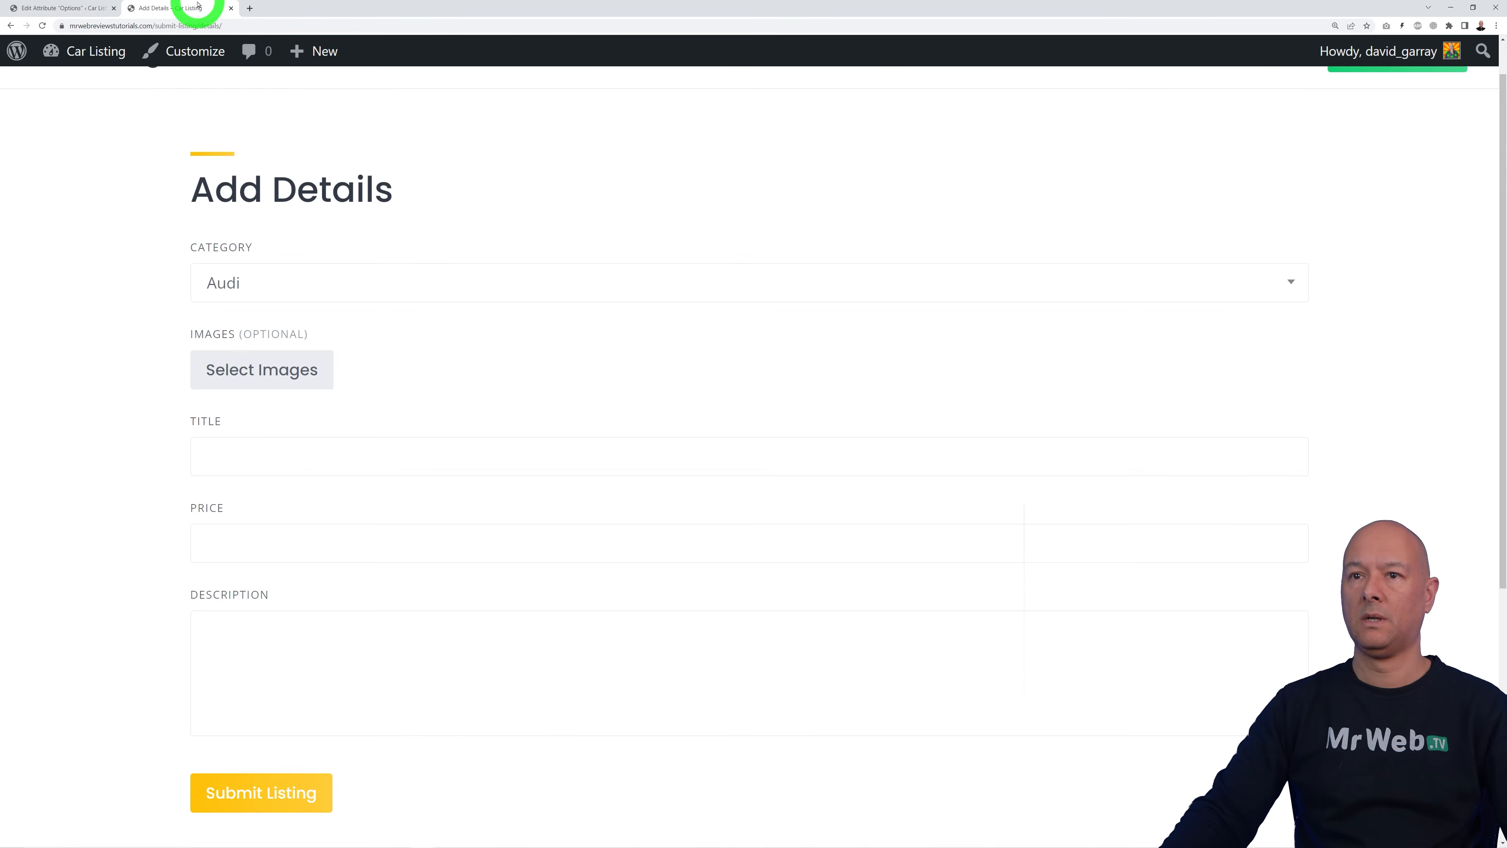
left_click(43, 26)
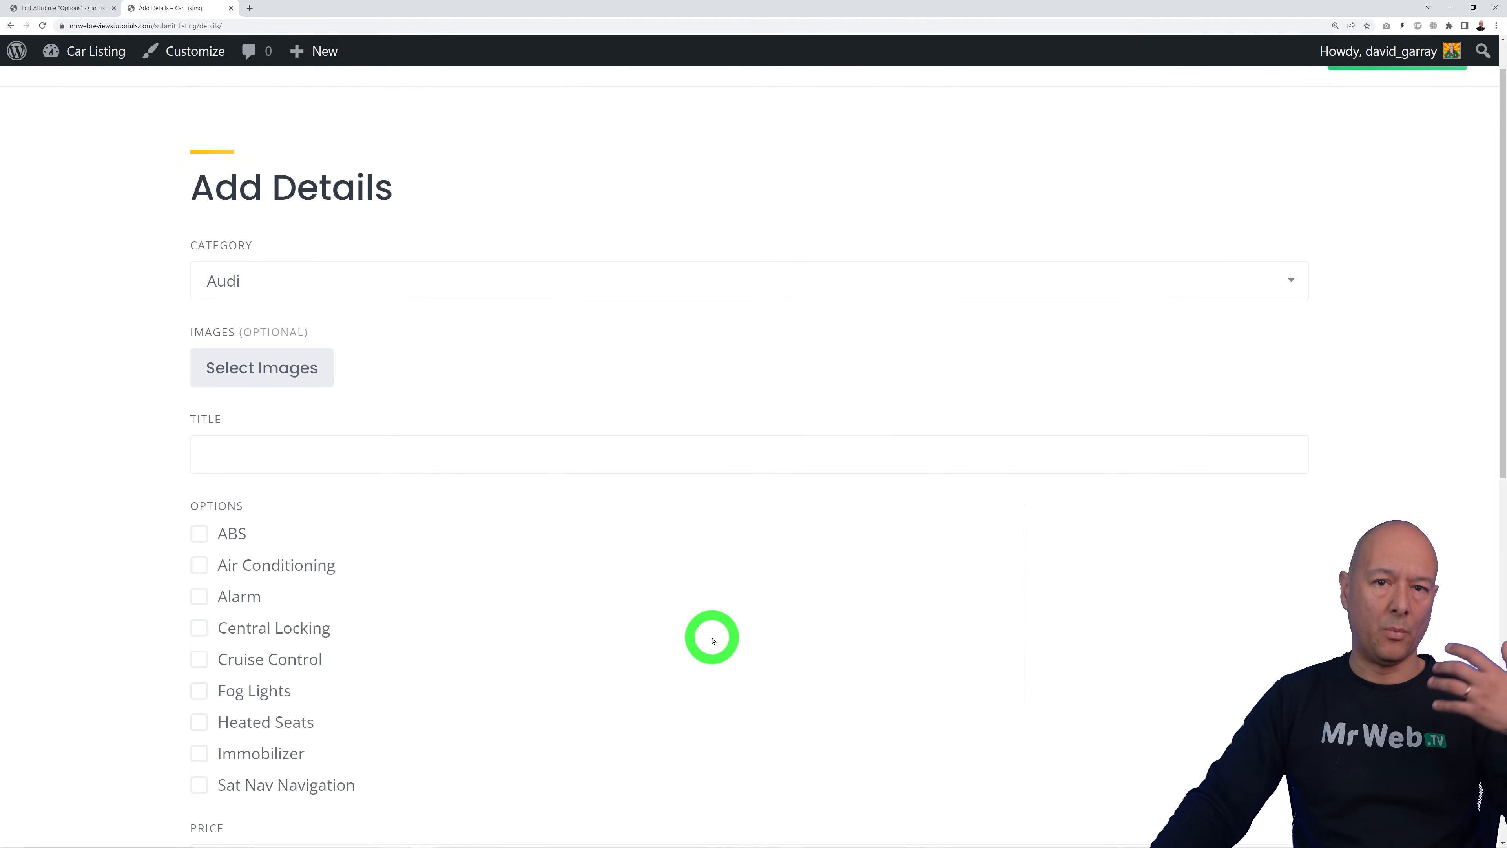
scroll(712, 638, "down", 3)
left_click(199, 368)
left_click(201, 412)
left_click(202, 556)
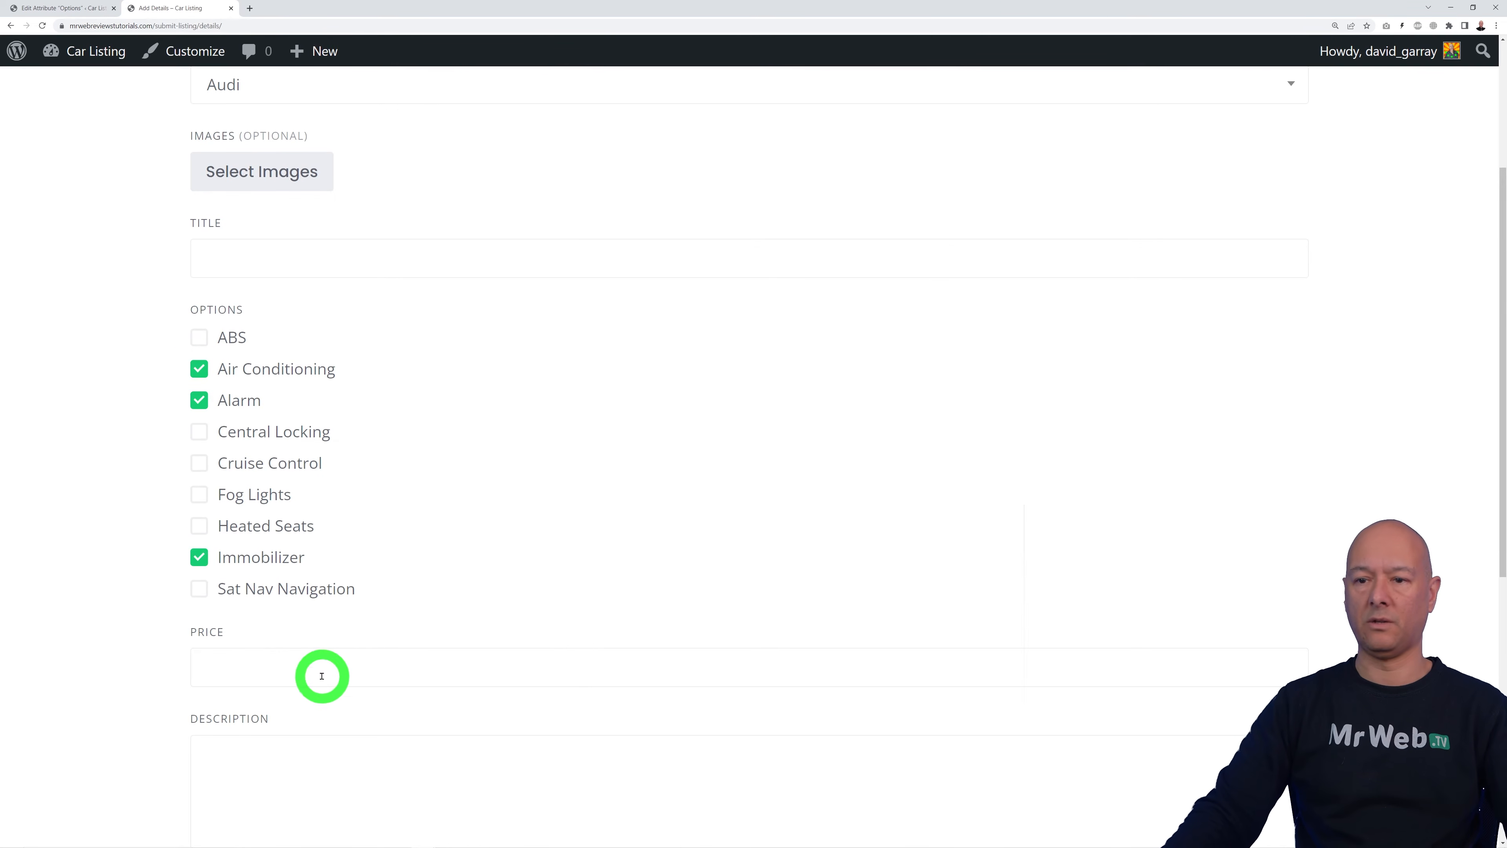
scroll(622, 656, "up", 4)
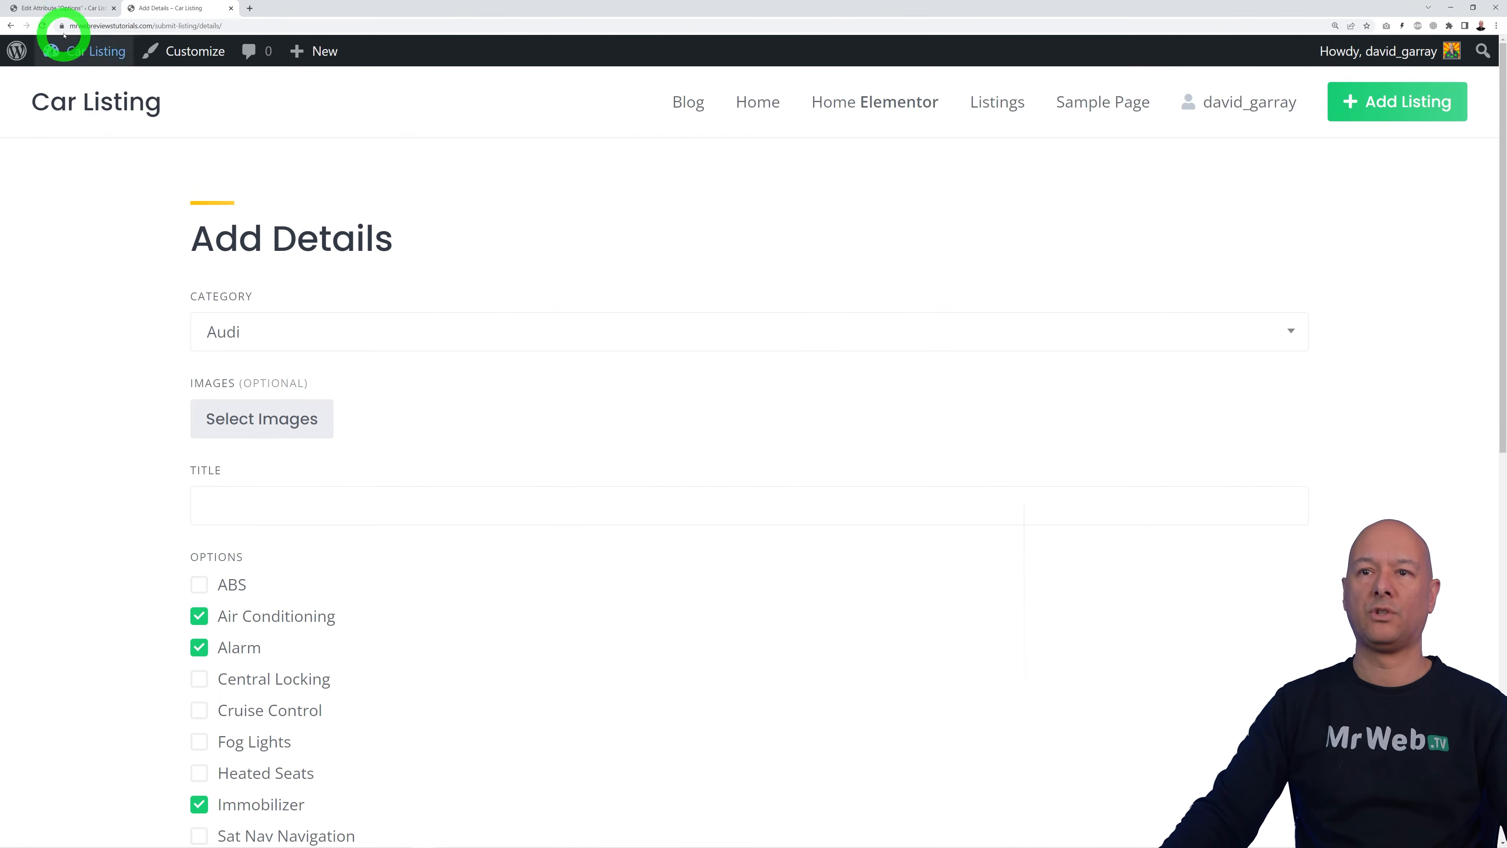
left_click(64, 8)
left_click(70, 519)
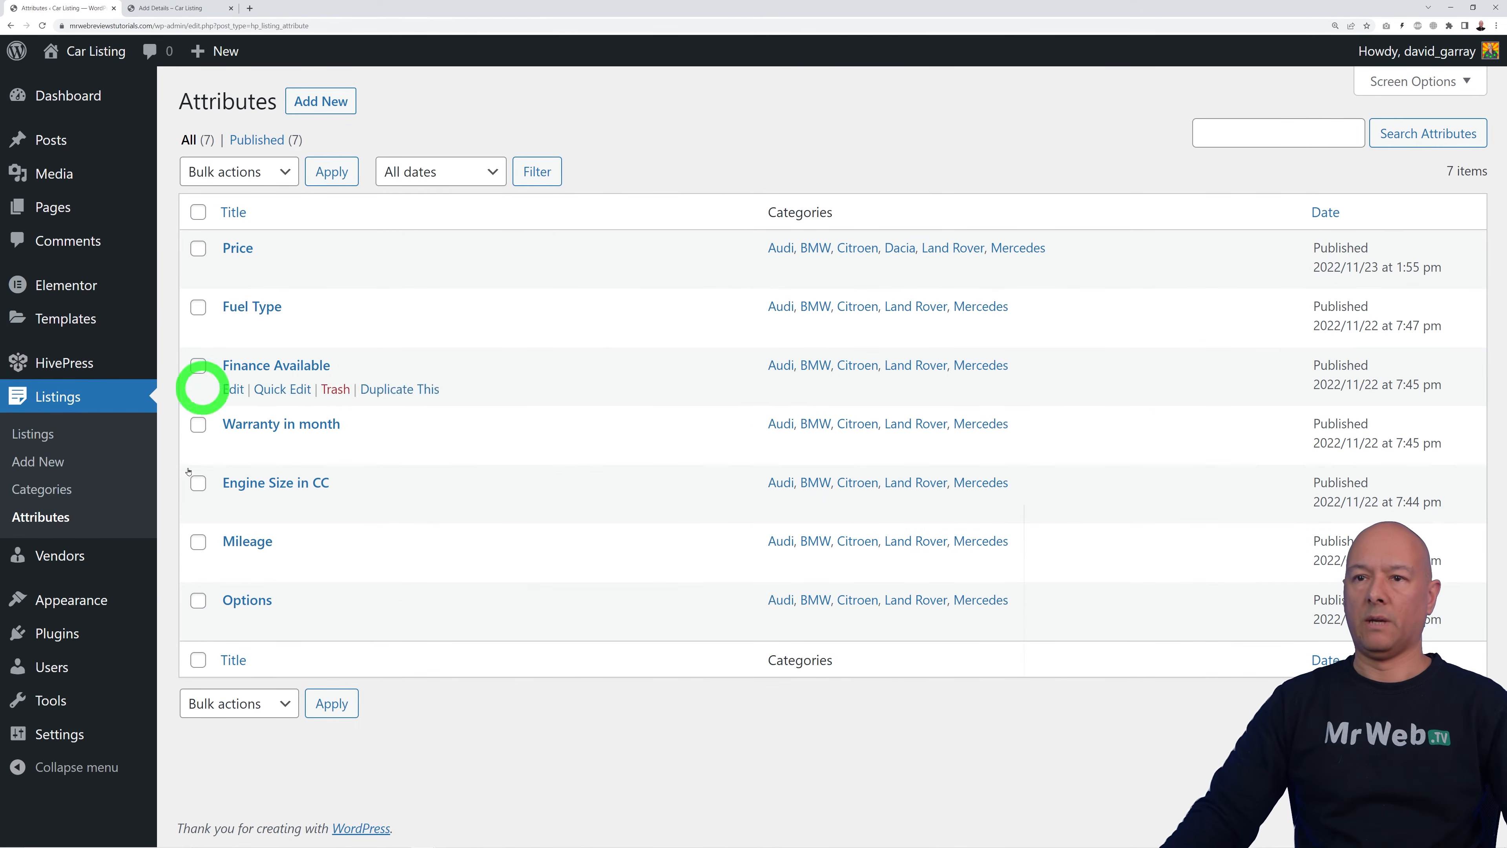
left_click(205, 8)
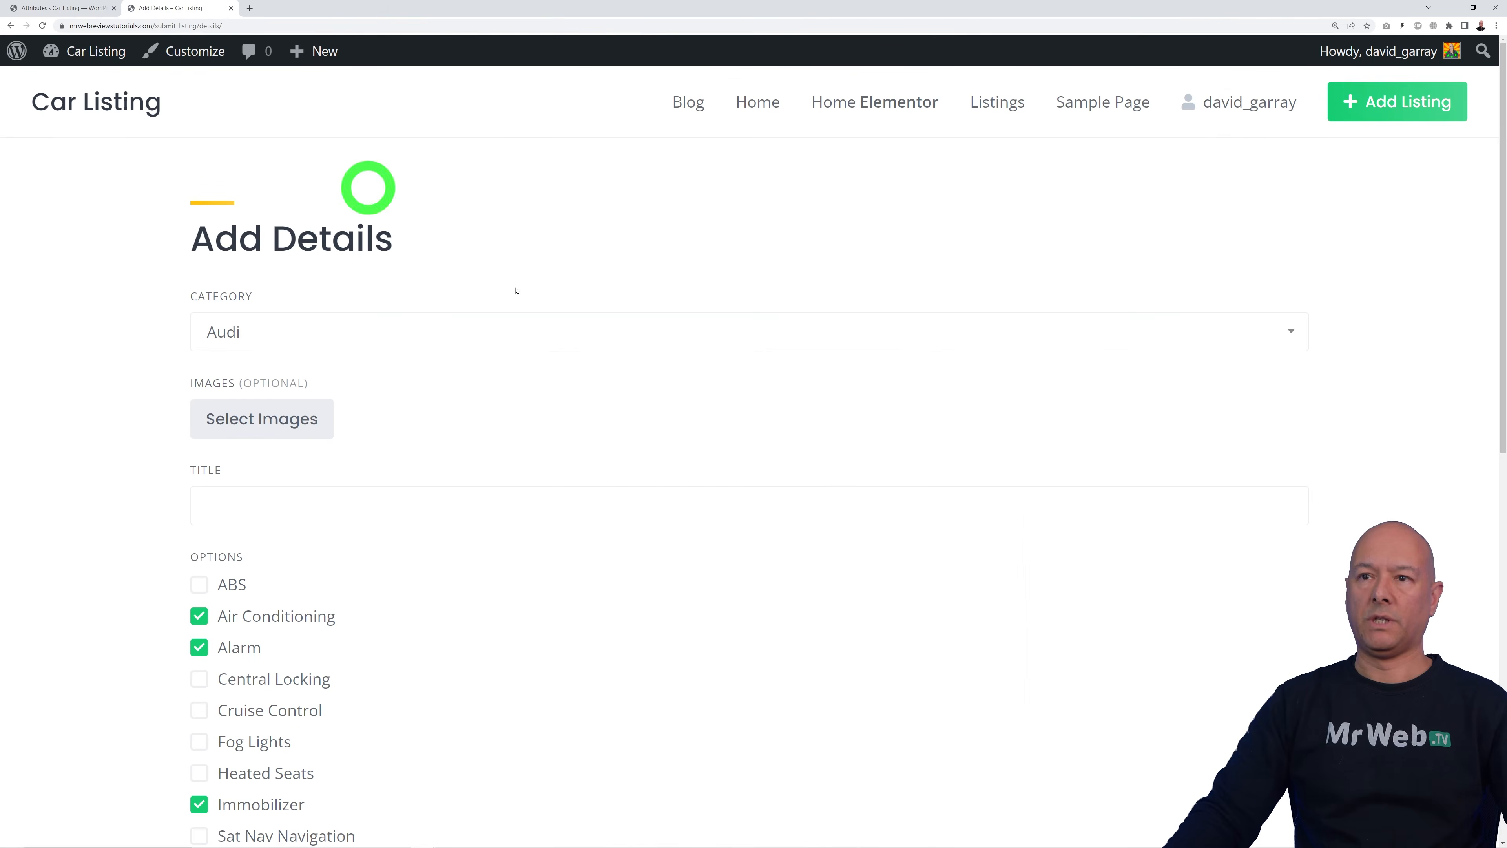
left_click(42, 25)
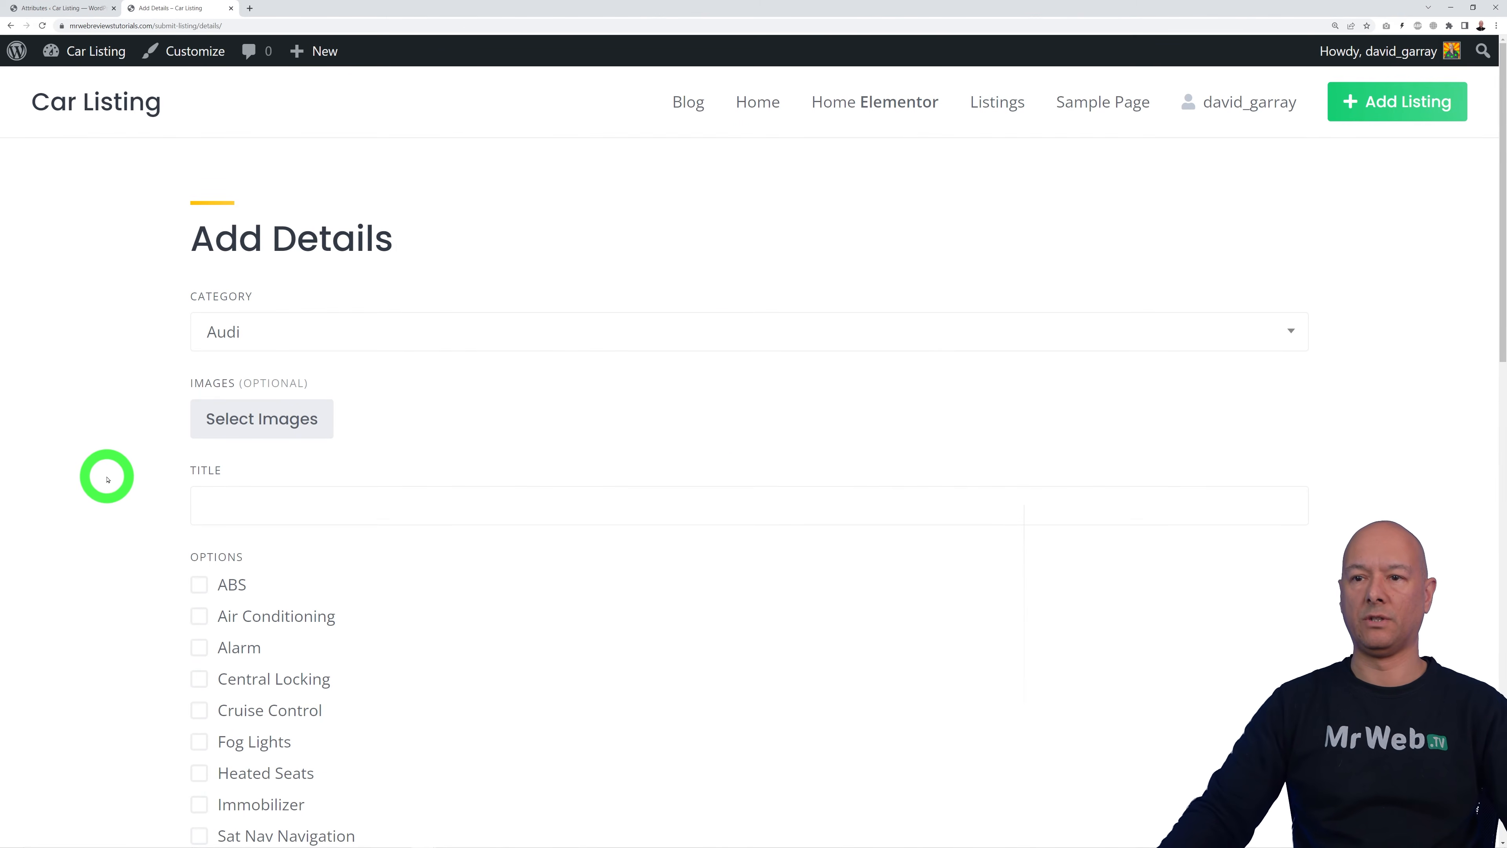
scroll(232, 373, "down", 1)
scroll(690, 373, "down", 1)
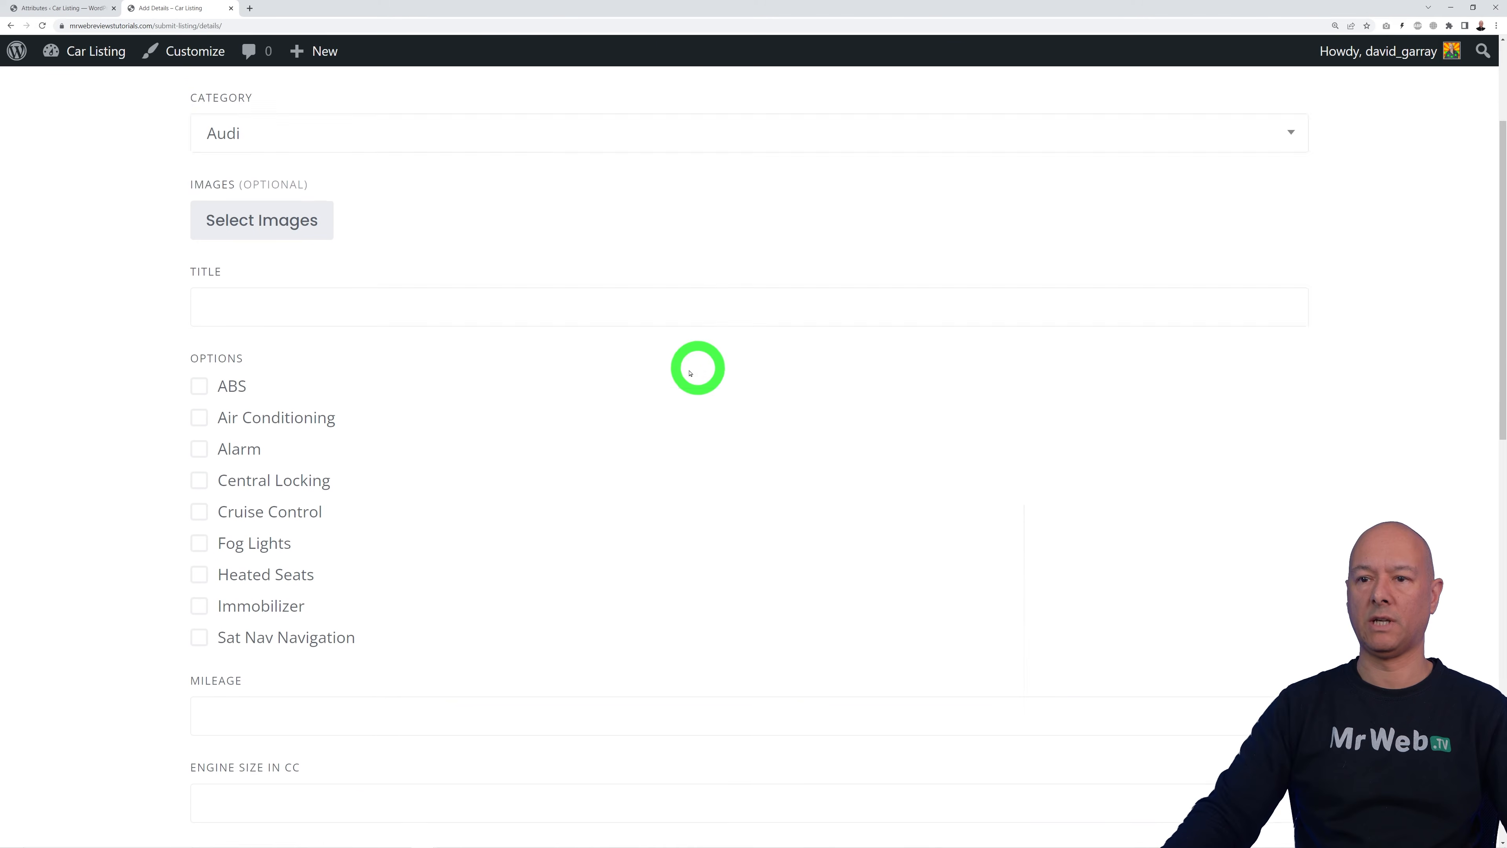
scroll(690, 373, "down", 1)
scroll(447, 320, "down", 2)
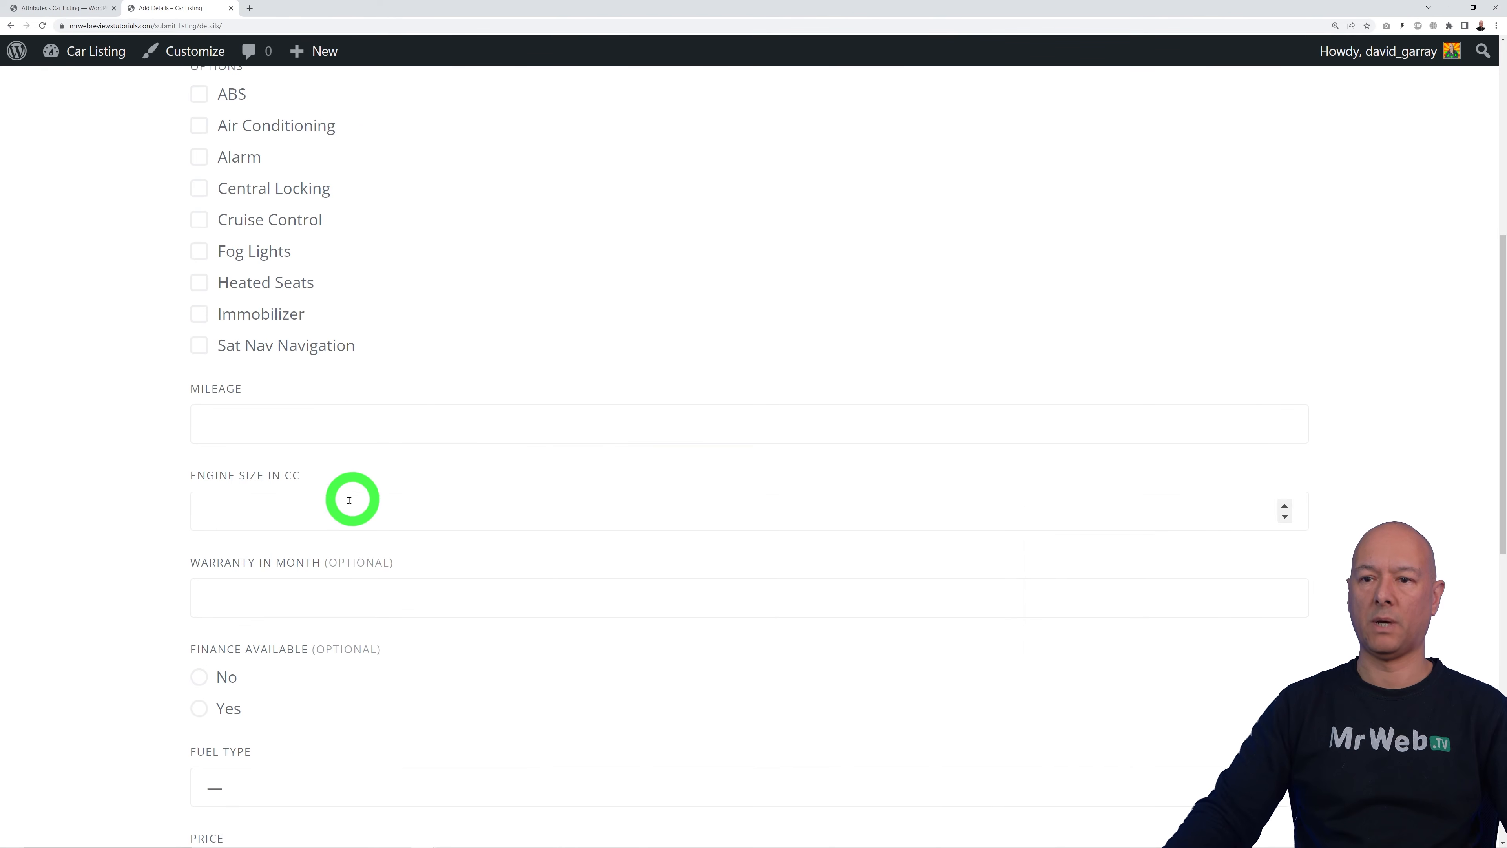
scroll(538, 528, "down", 2)
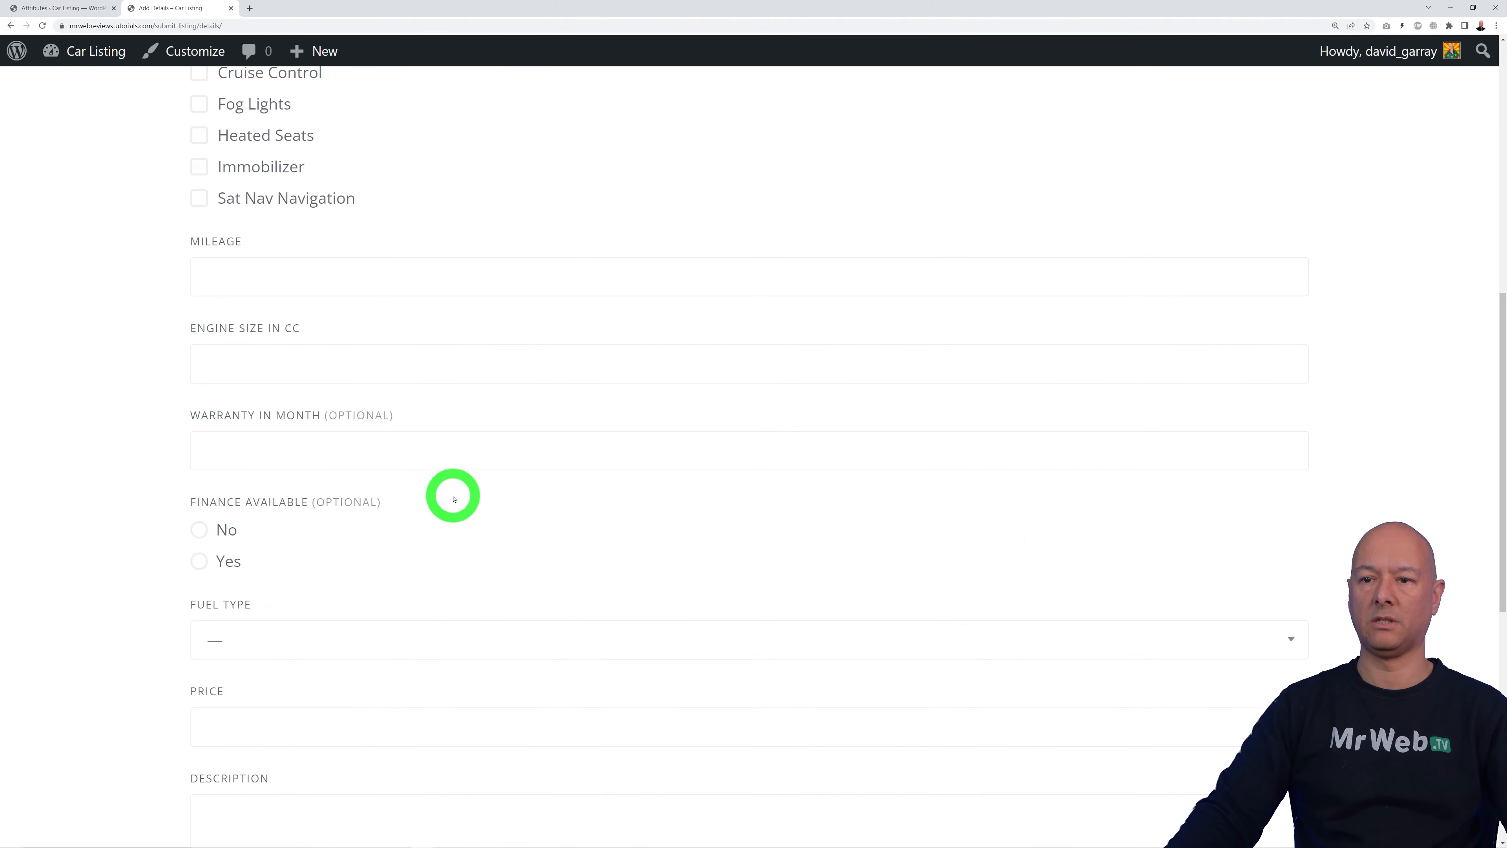
scroll(484, 531, "down", 4)
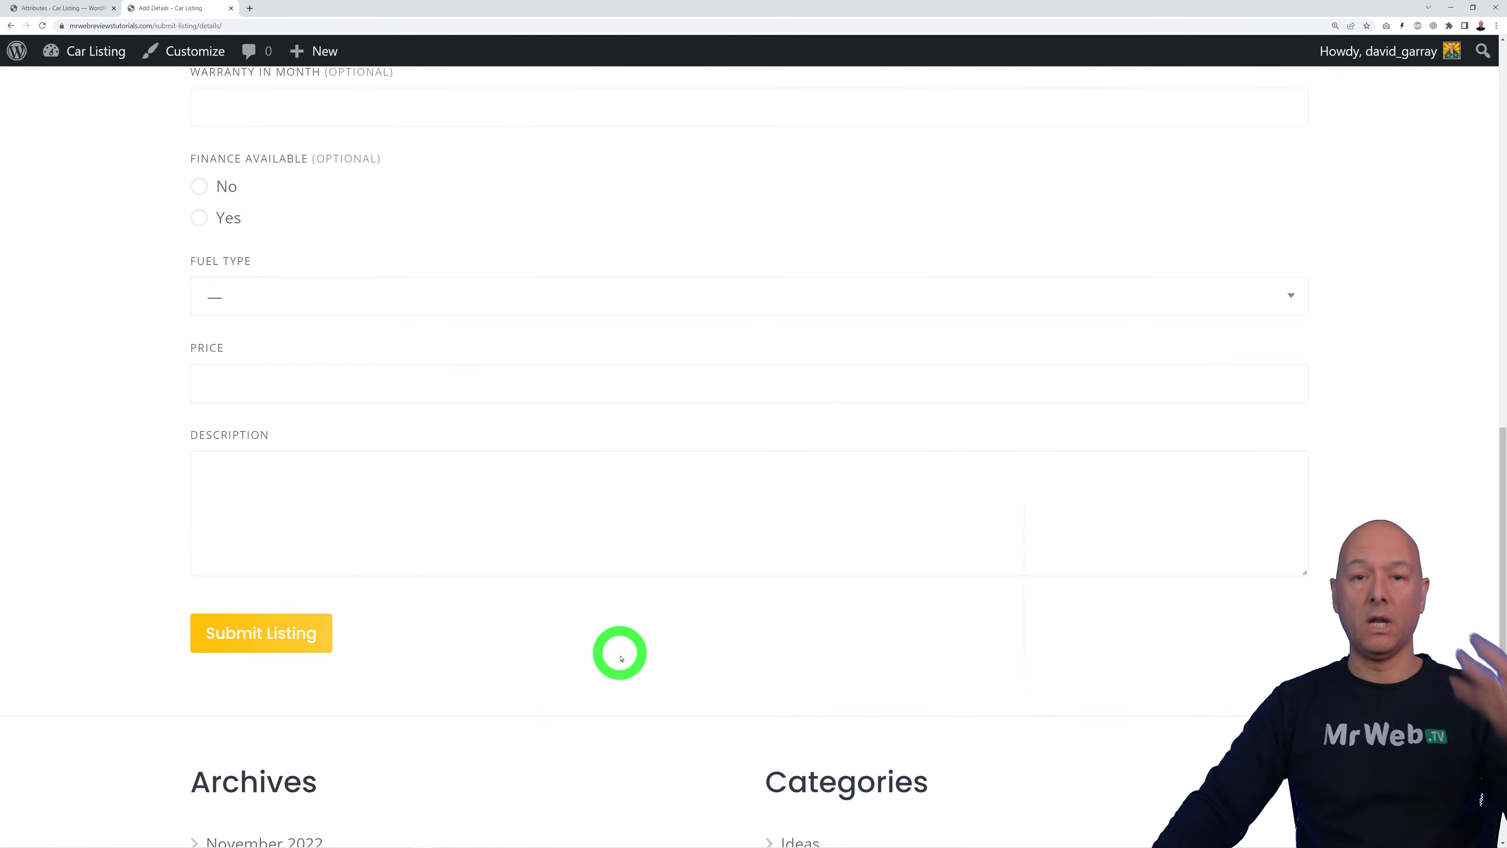
scroll(613, 659, "up", 2)
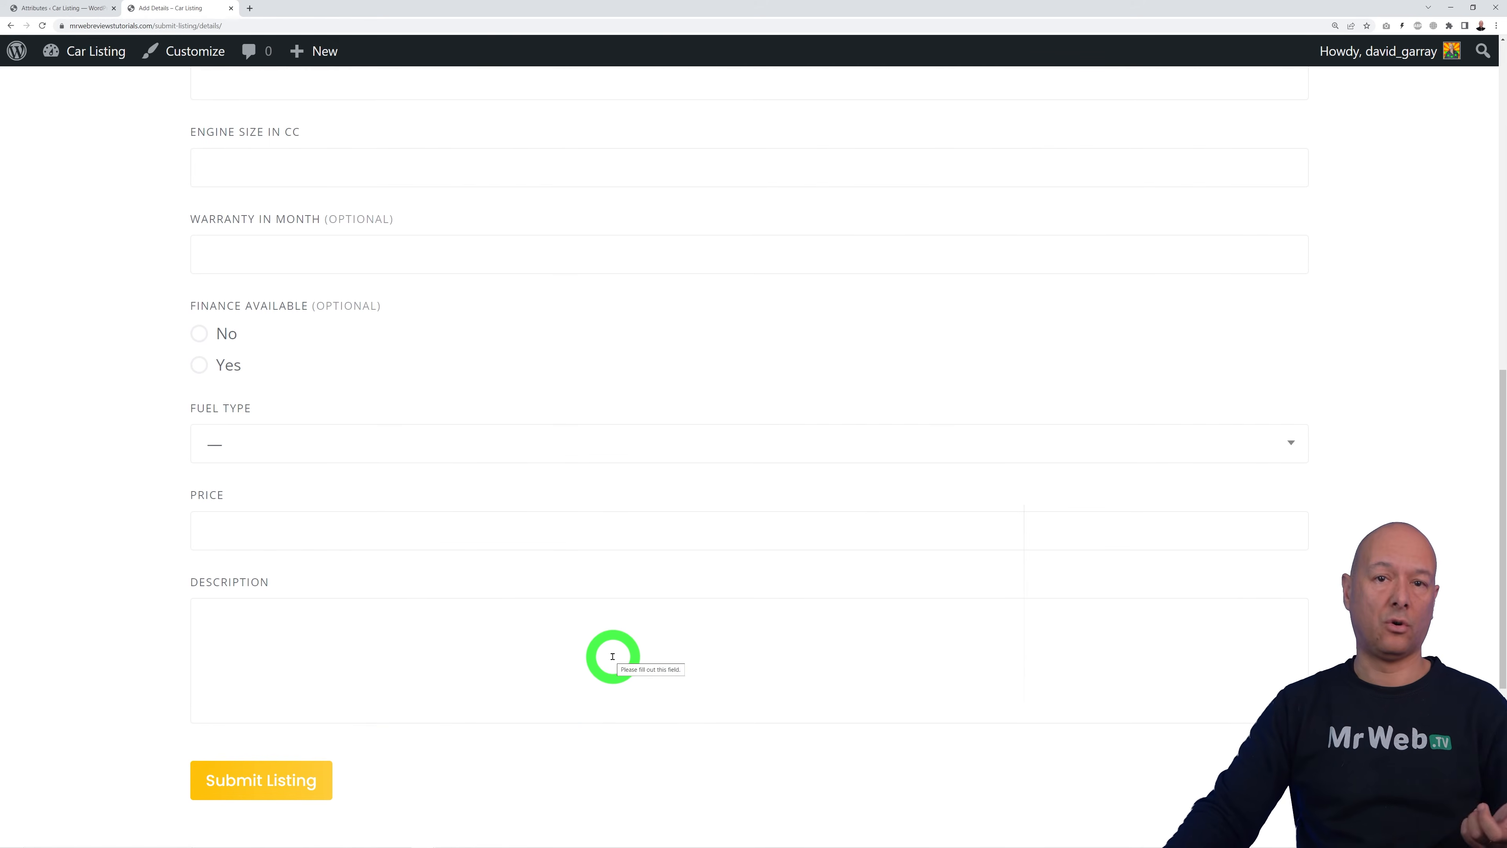
scroll(613, 656, "up", 10)
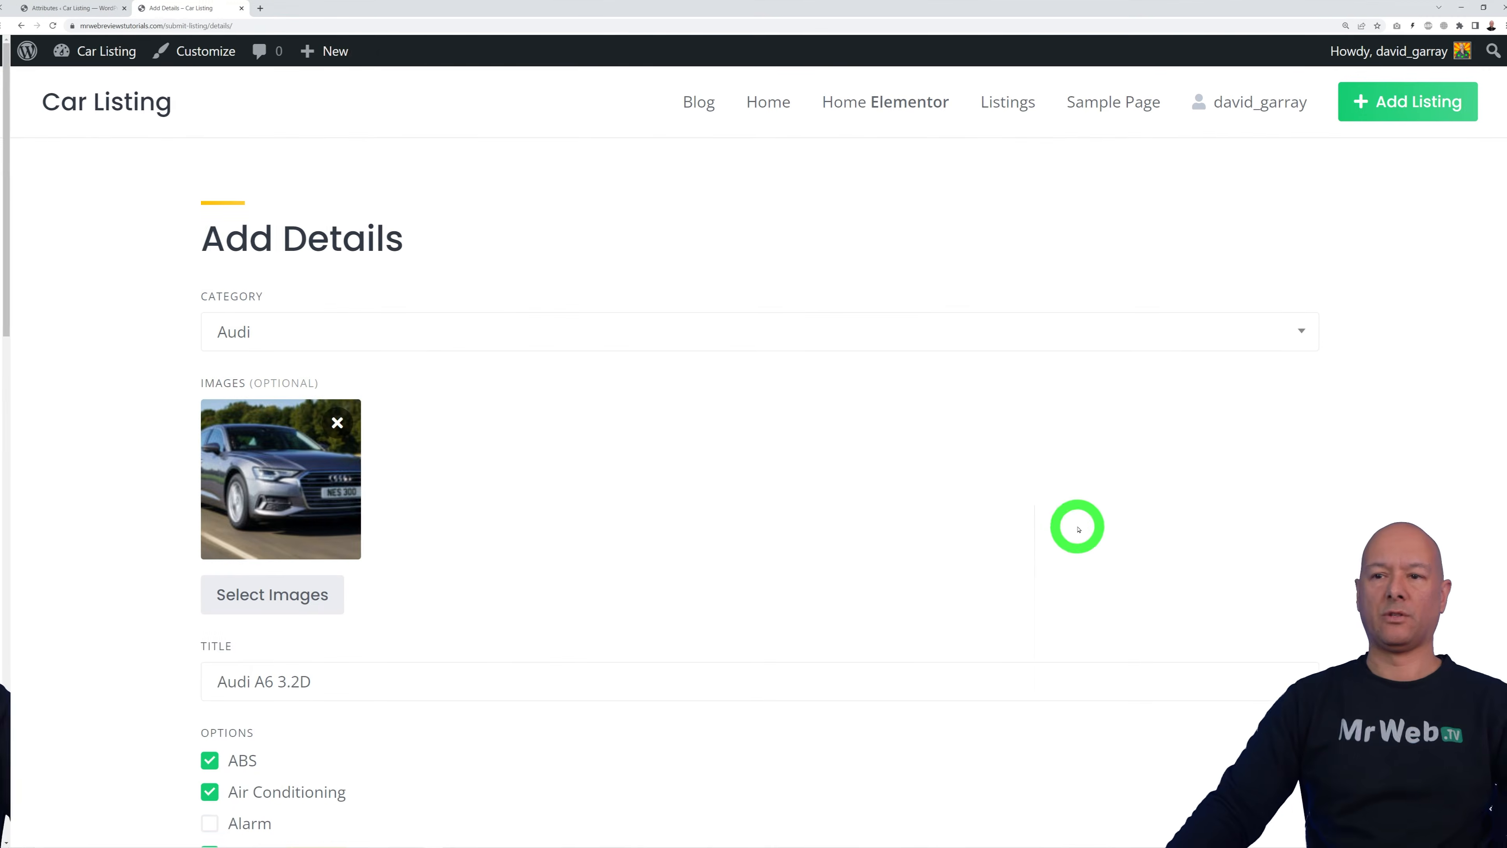
Step: Submit the completed Audi A6 3.2D listing and highlight that it awaits review
scroll(1068, 523, "down", 2)
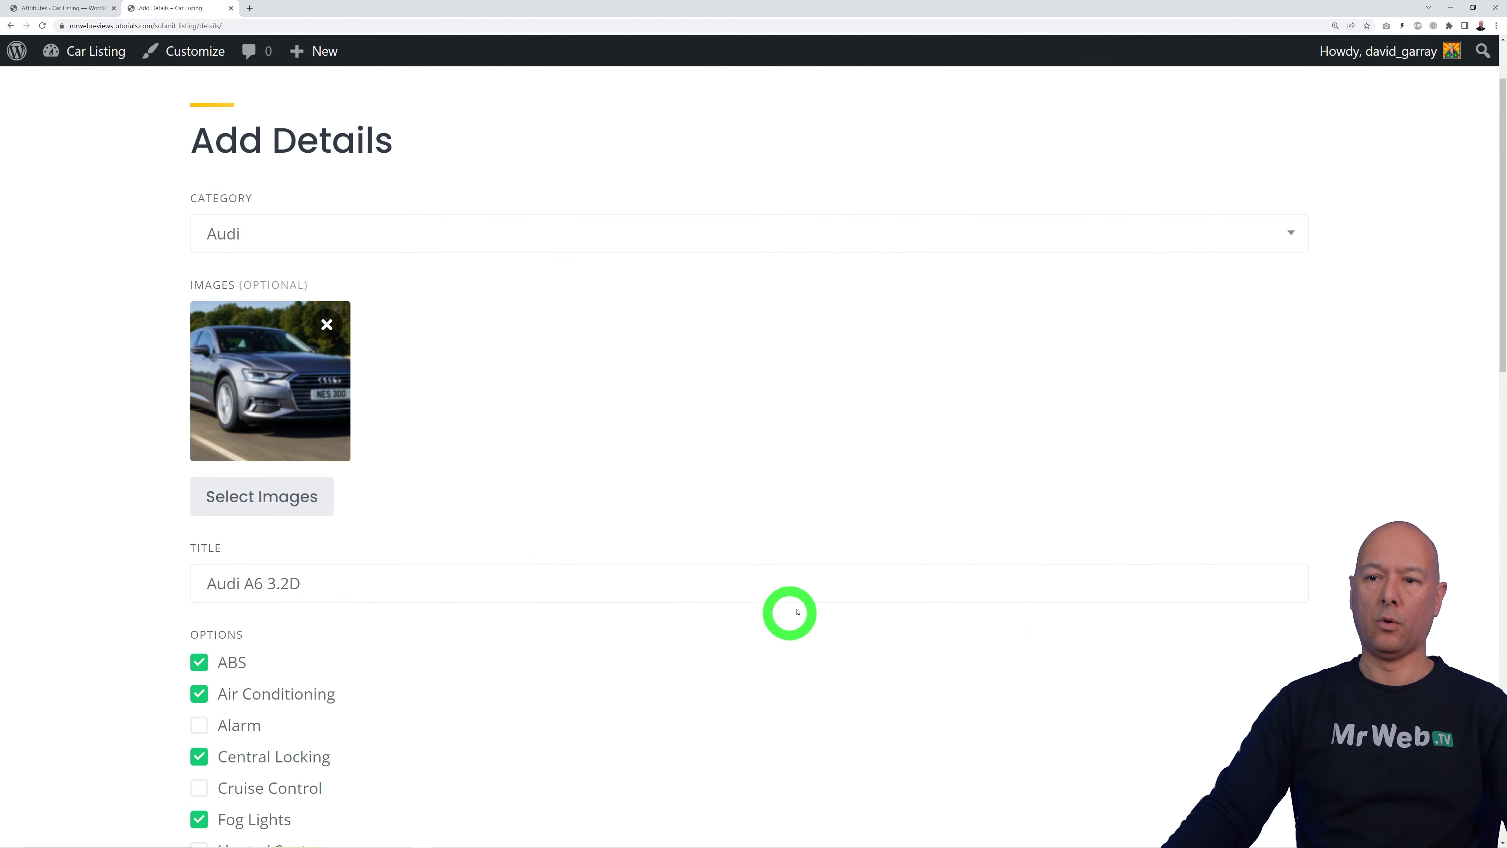
scroll(851, 630, "down", 9)
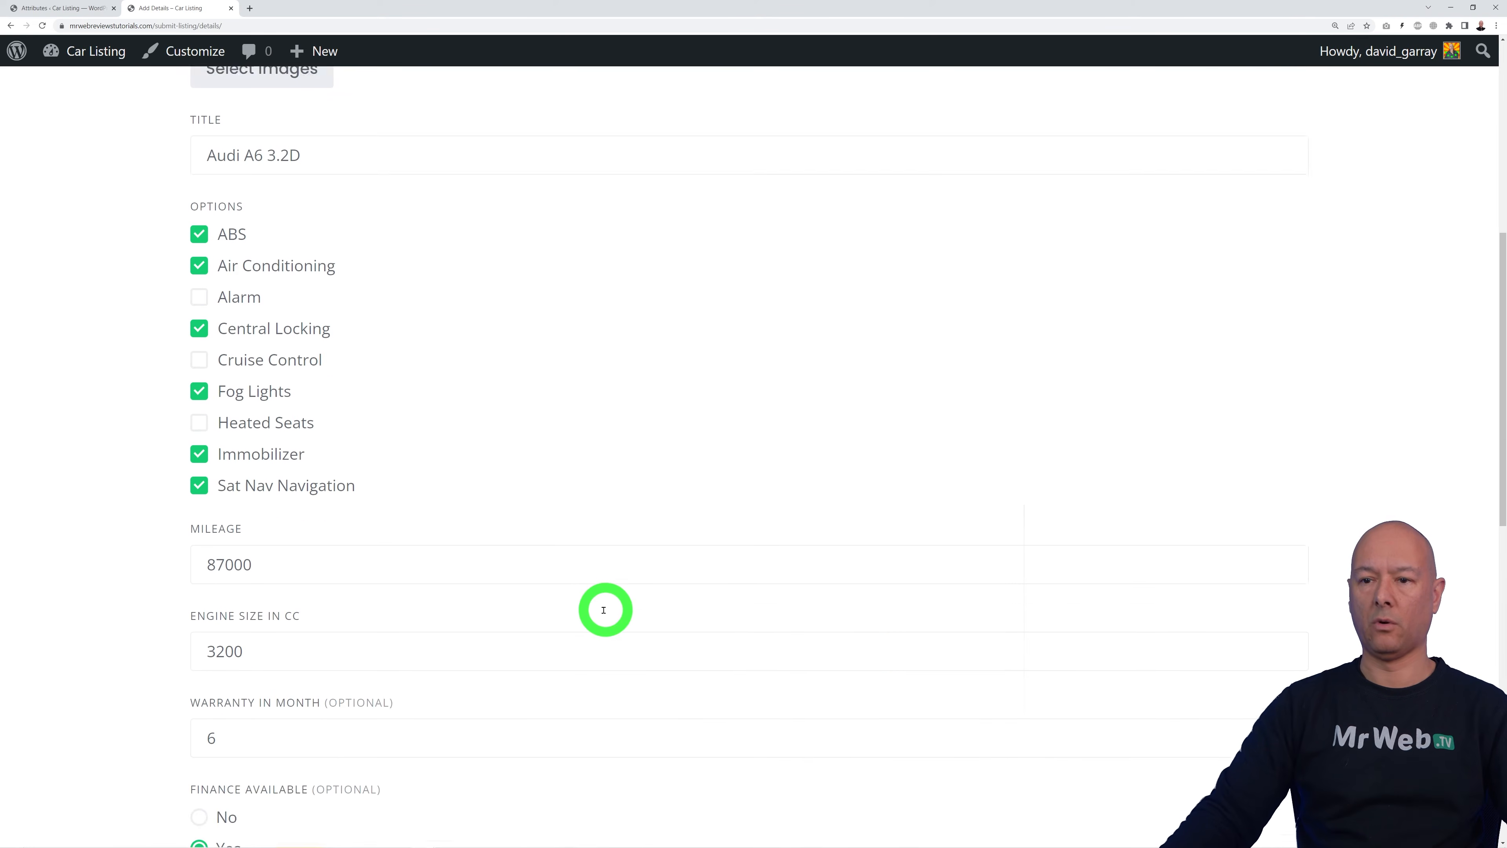
scroll(673, 579, "down", 6)
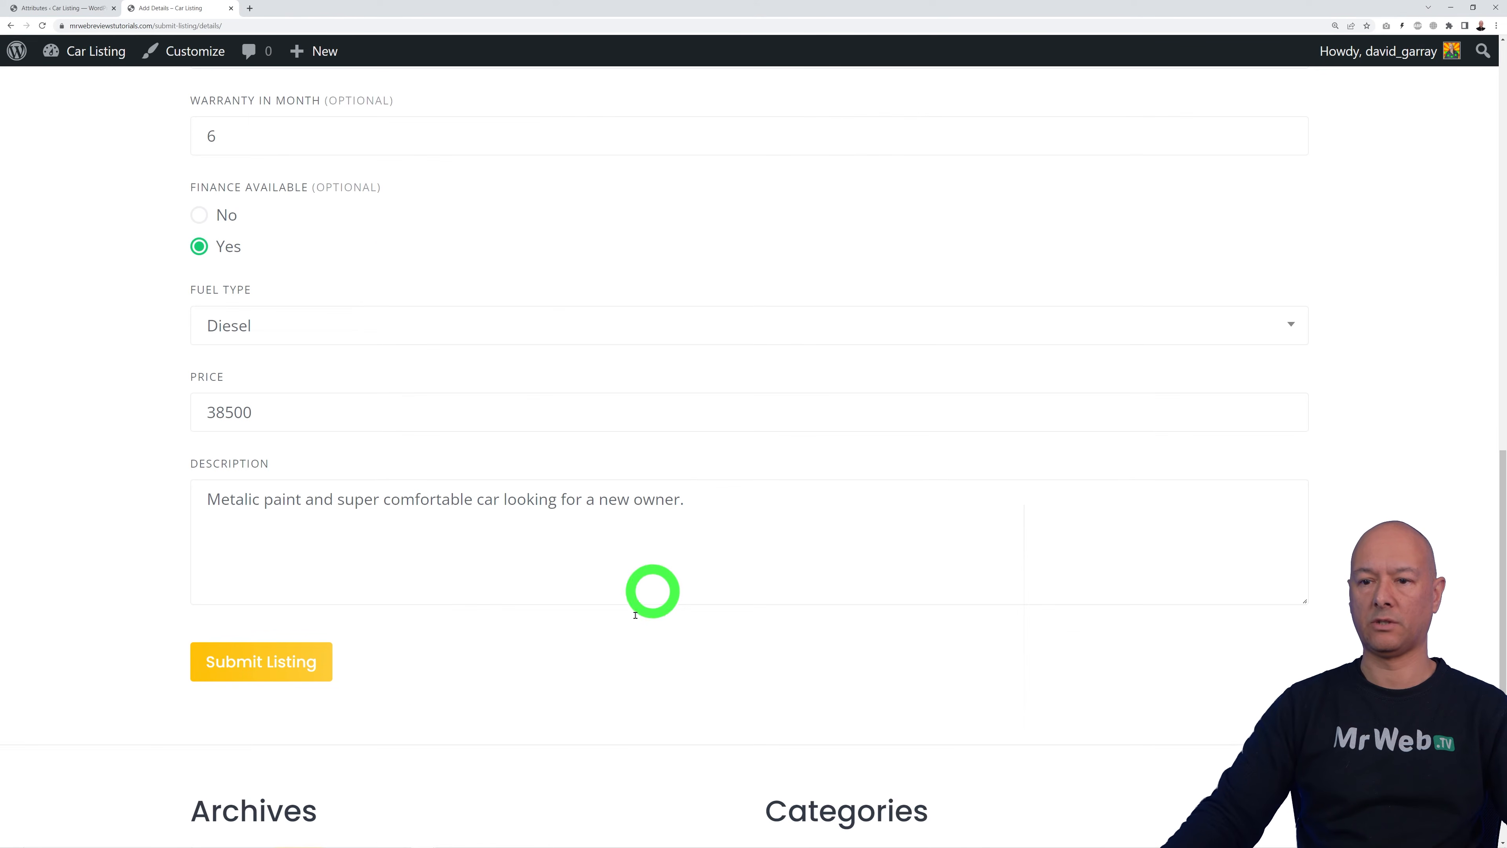
left_click(286, 663)
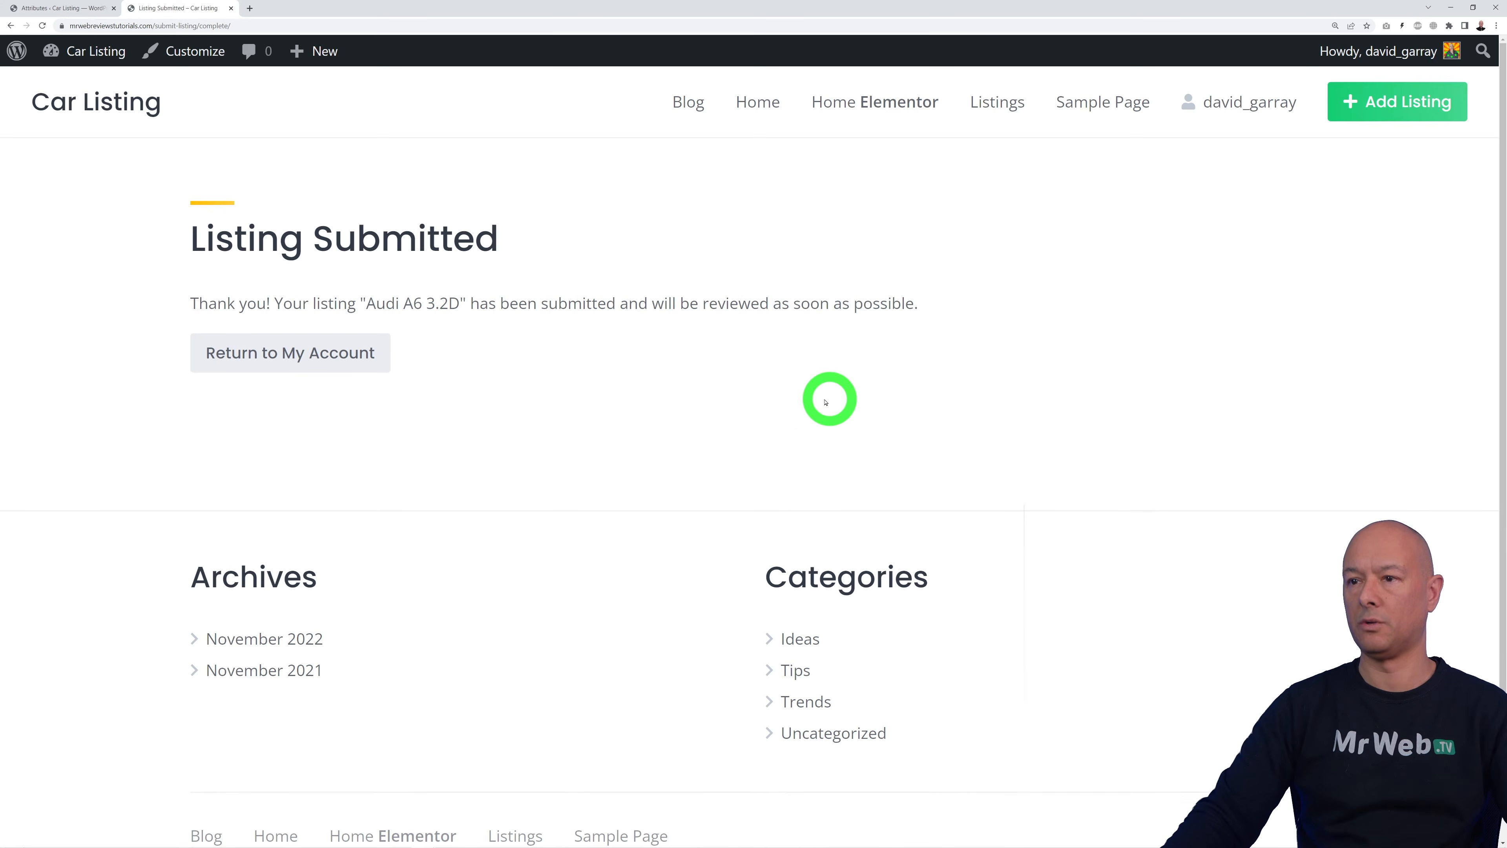
left_click_drag(651, 307, 911, 307)
left_click(896, 356)
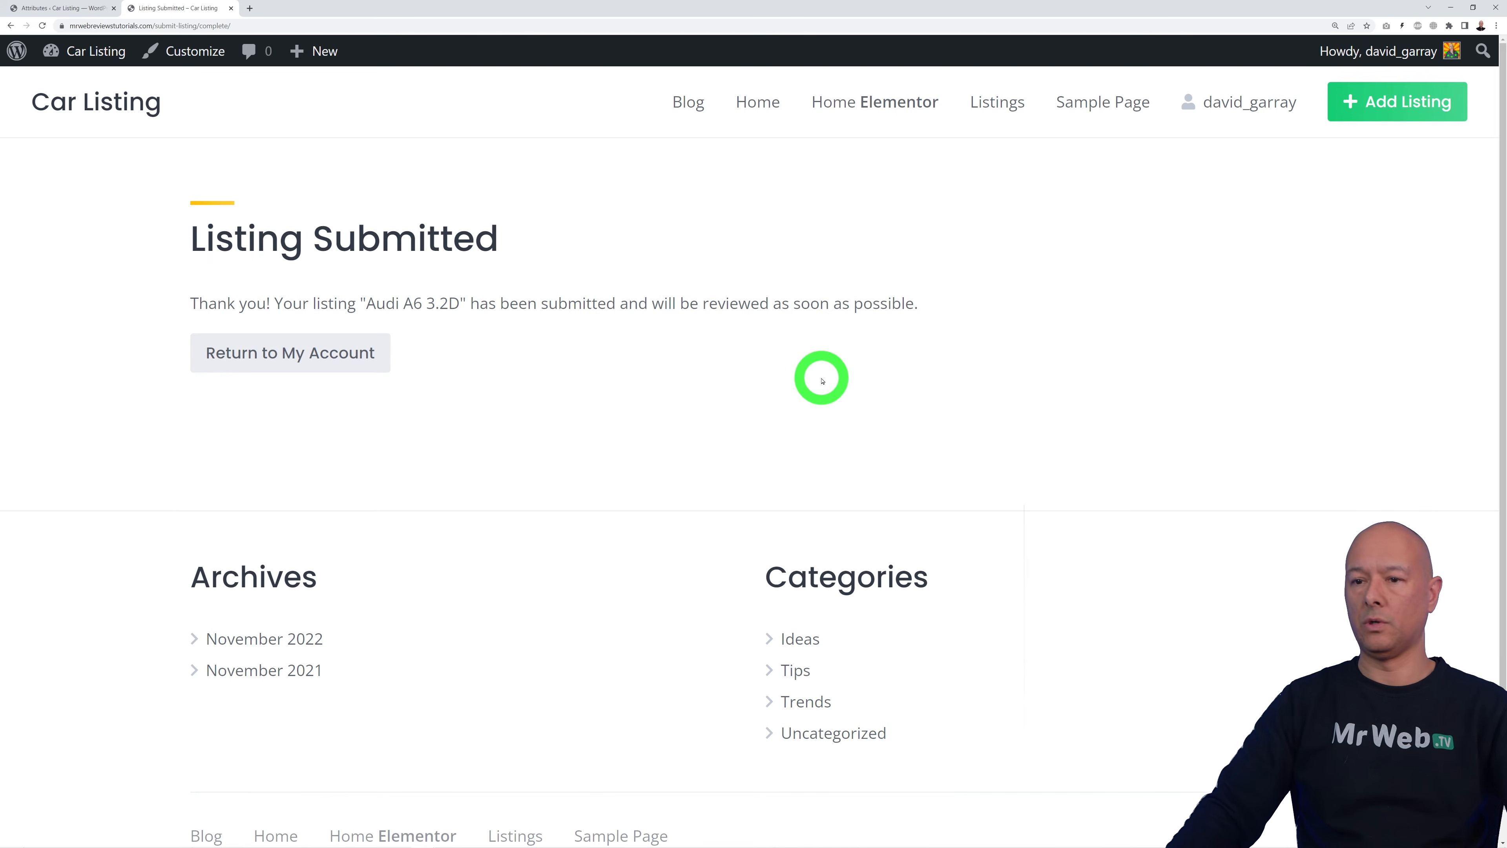
Step: Open the pending Audi A6 3.2D in admin Listings, publish it, and return to the list
left_click(65, 8)
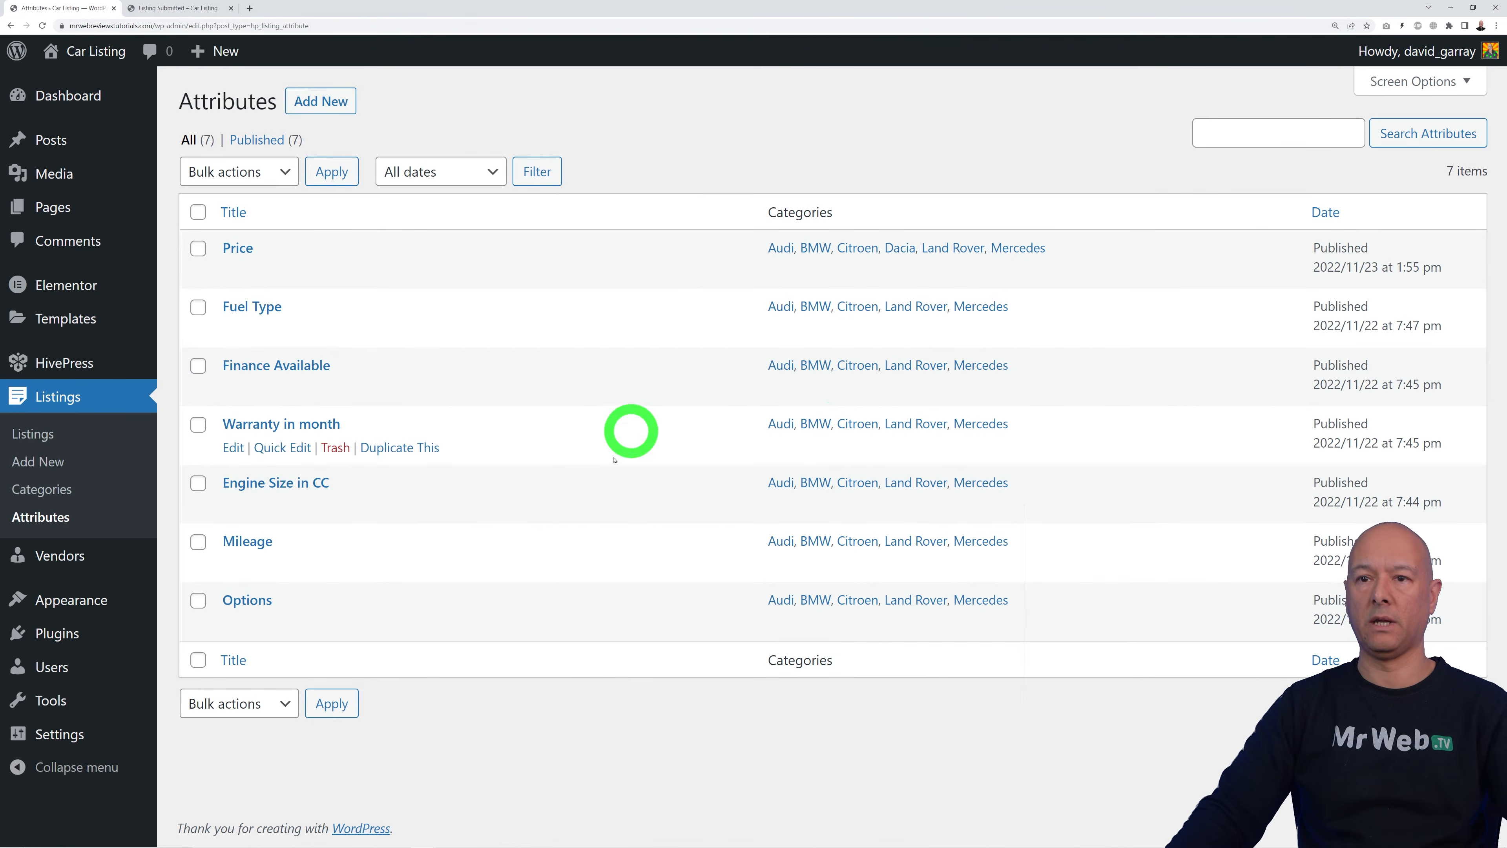
left_click(42, 438)
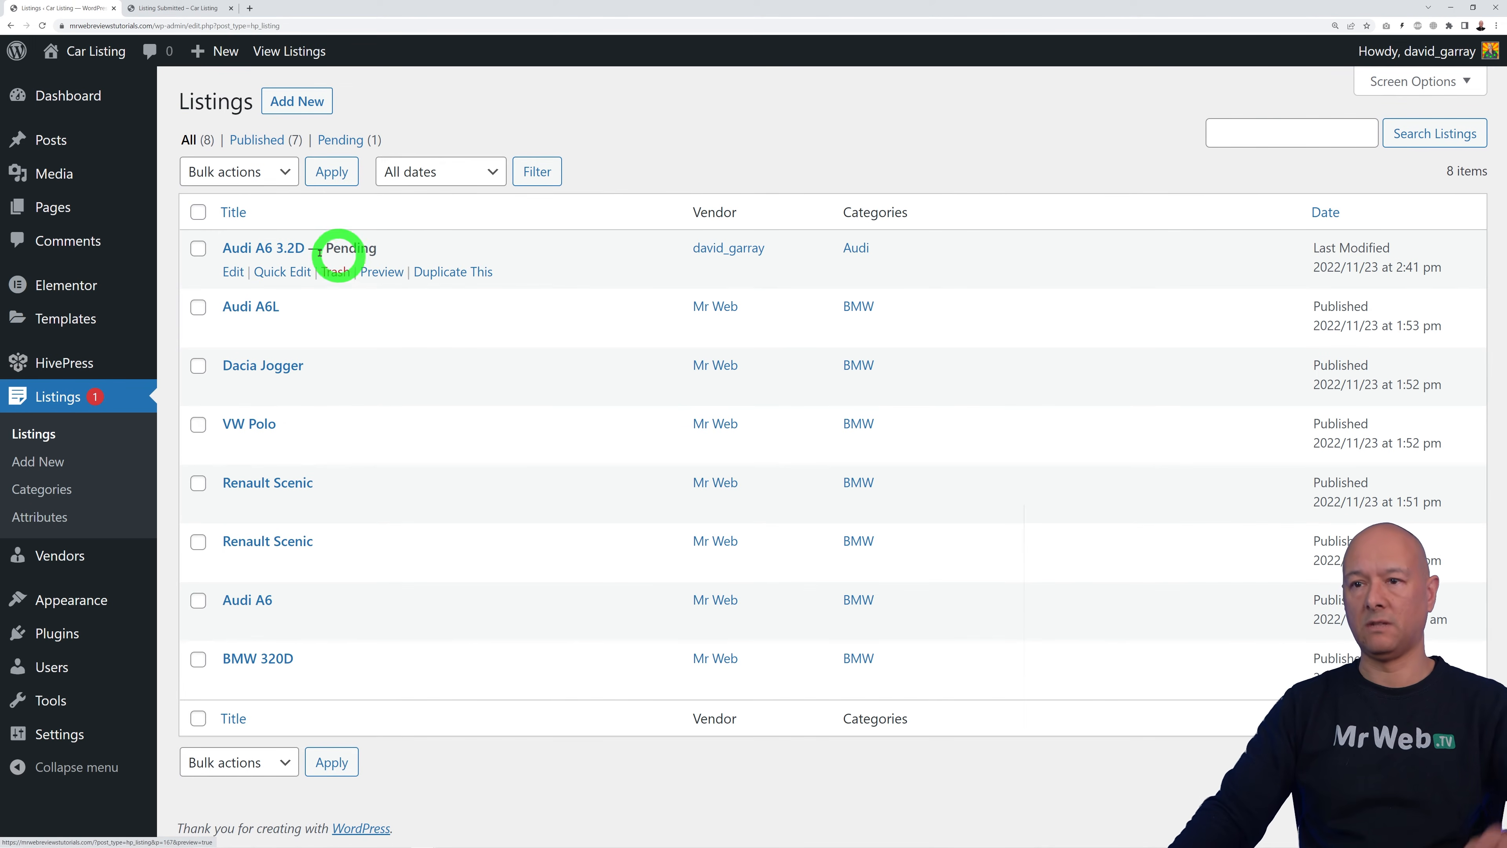
left_click(279, 250)
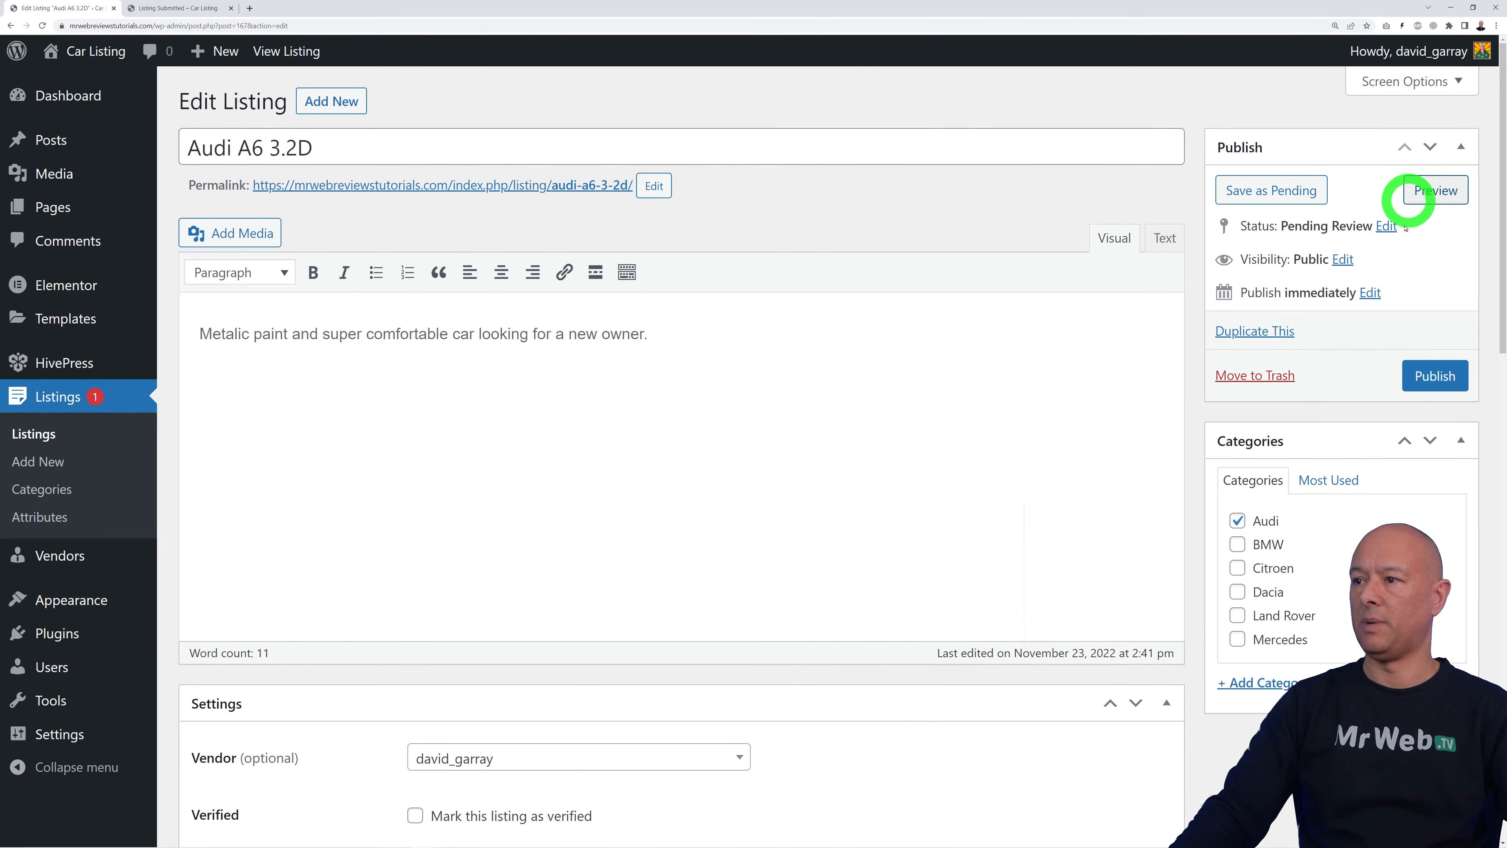
left_click(1436, 375)
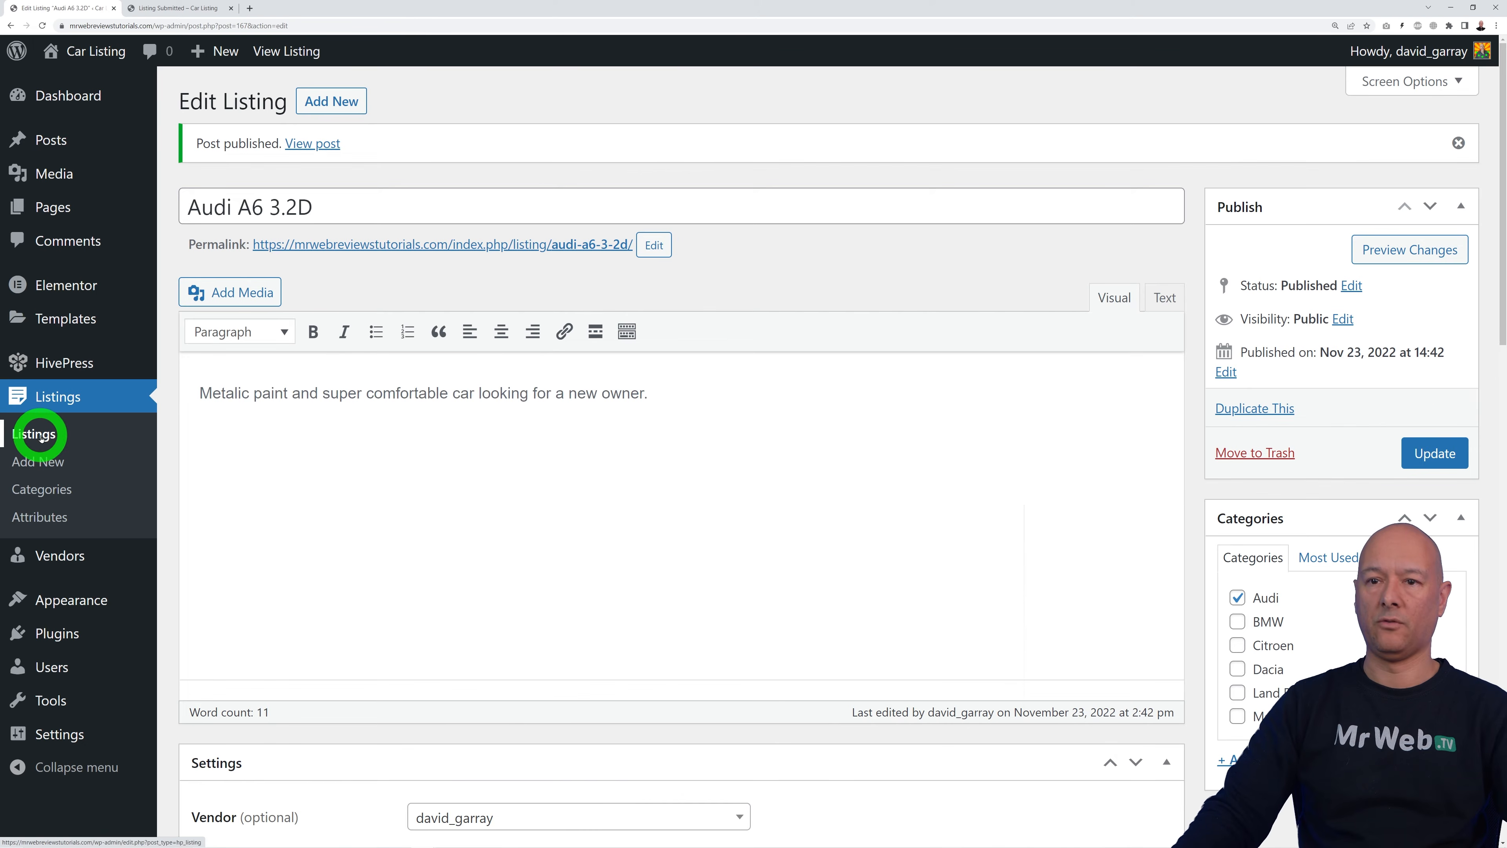
left_click(40, 435)
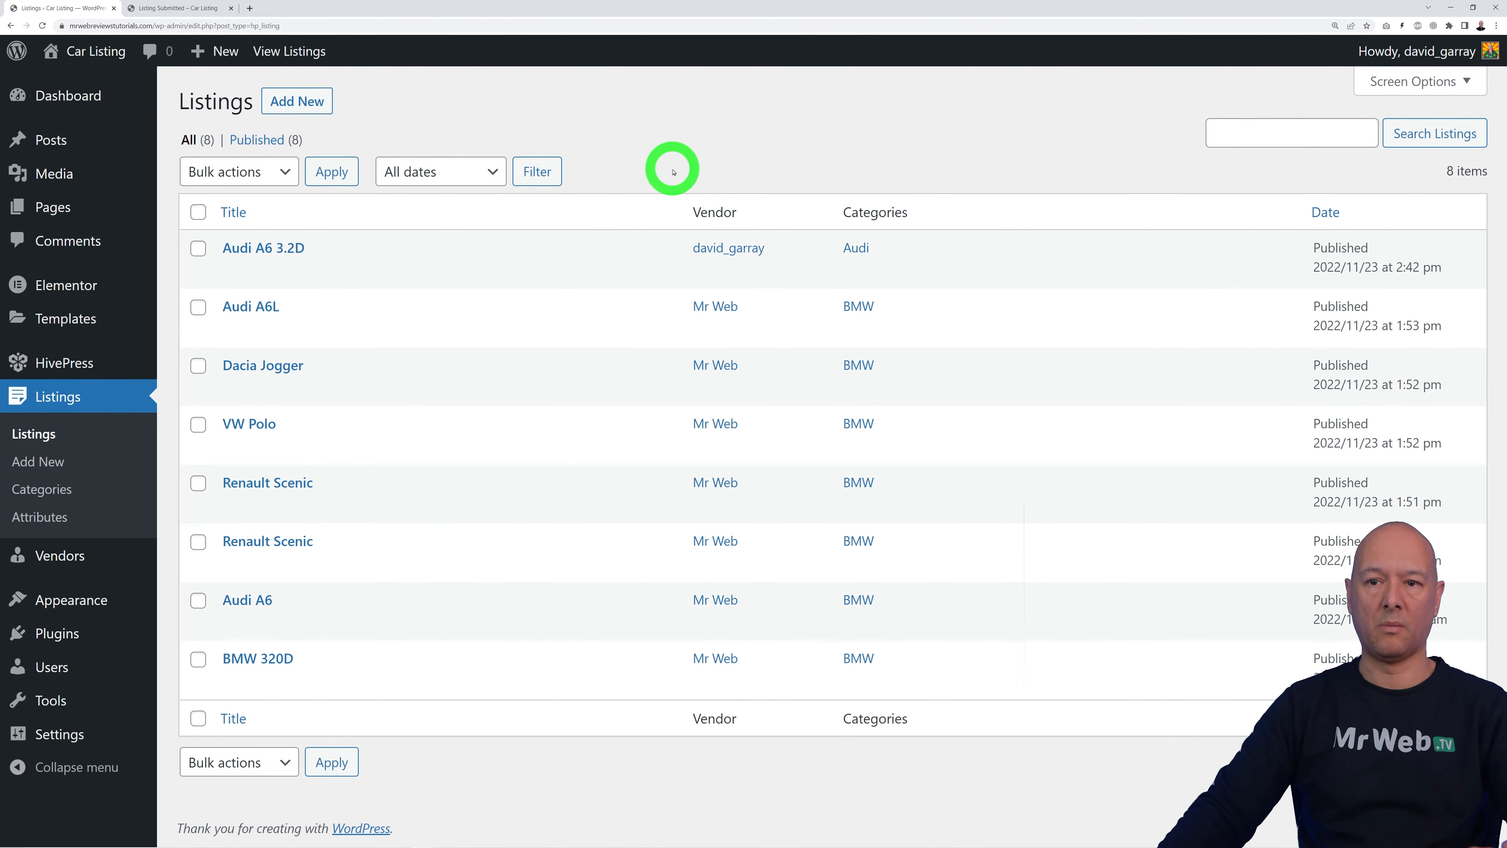
Step: Tick 'Manually approve new listings' in HivePress Listings settings and save the changes
mouse_move(53, 363)
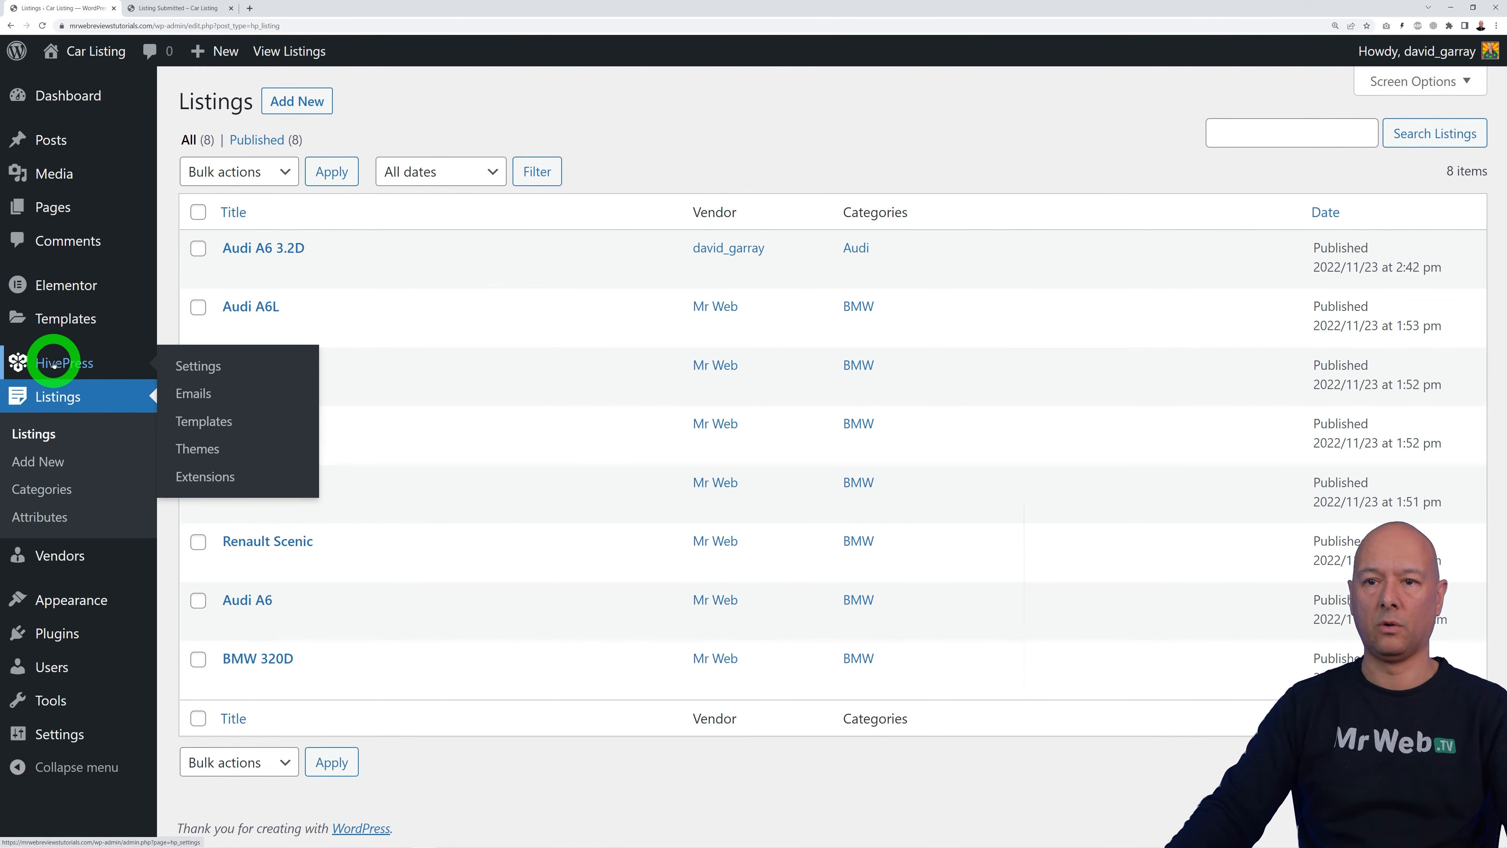
left_click(198, 367)
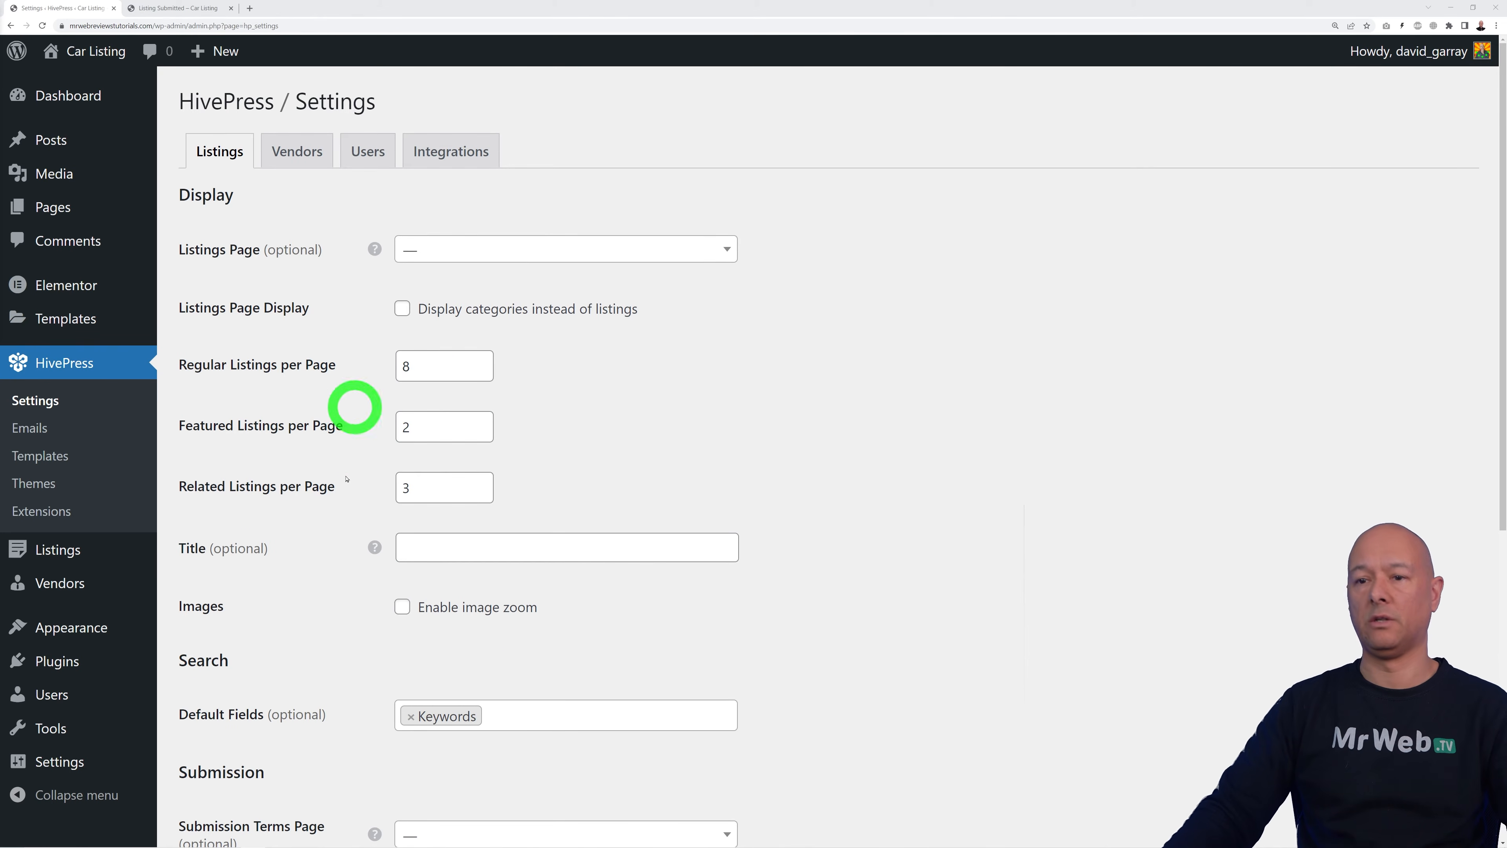
scroll(959, 528, "down", 6)
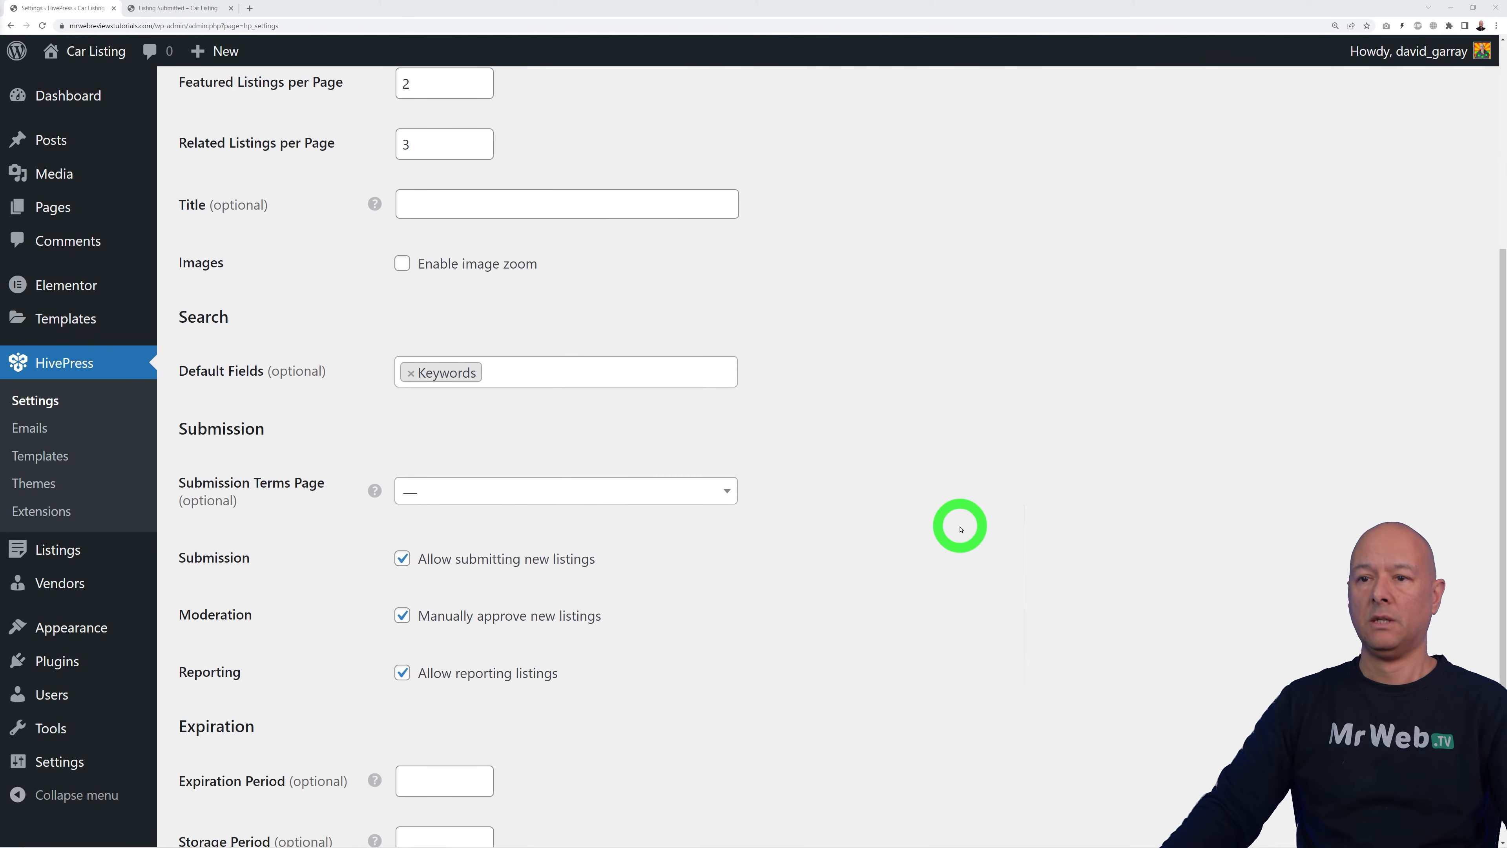
scroll(961, 528, "down", 2)
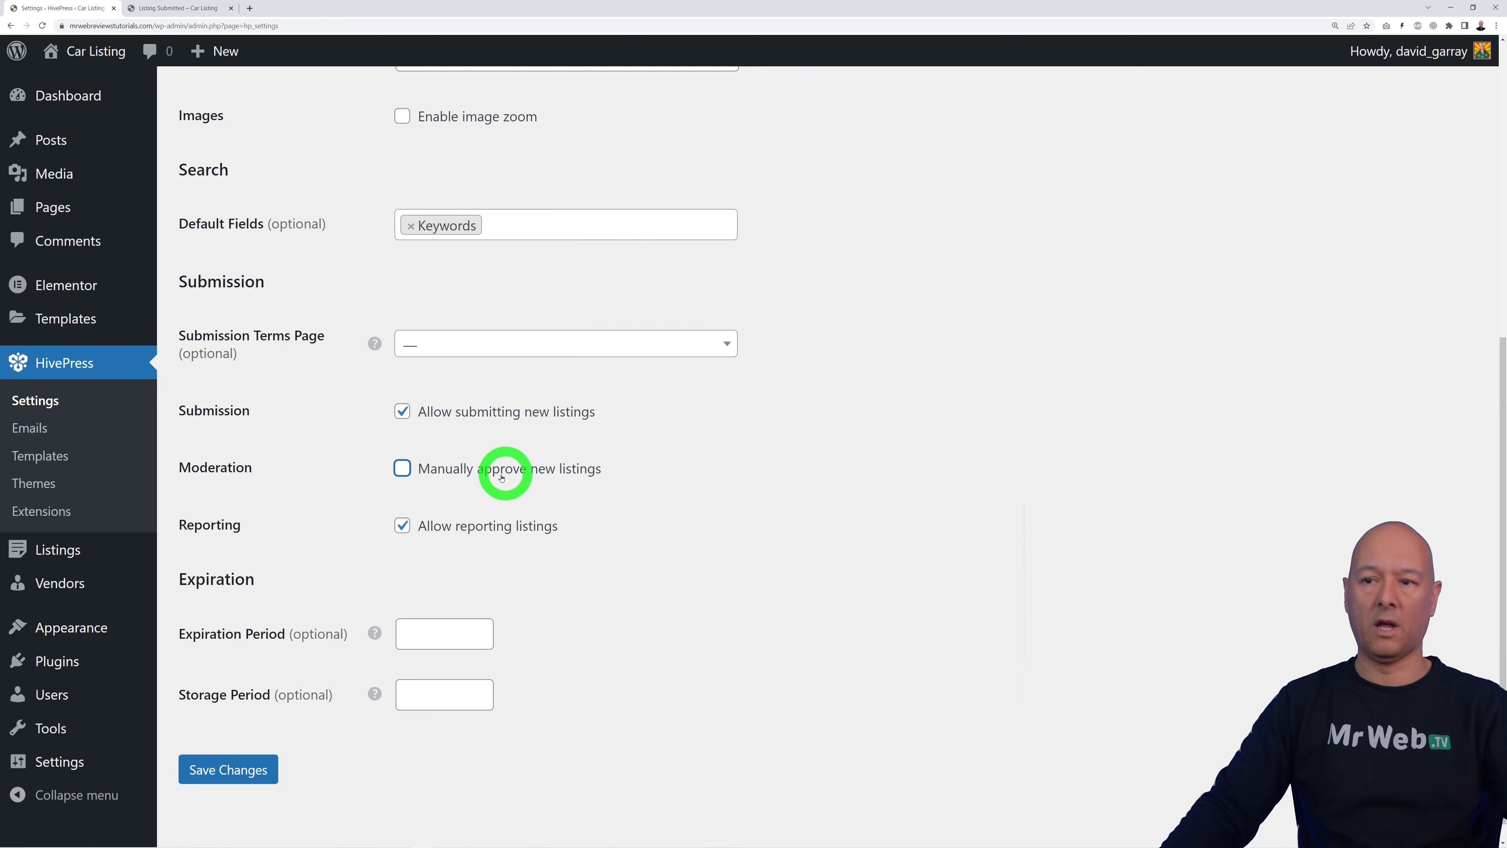
left_click(402, 469)
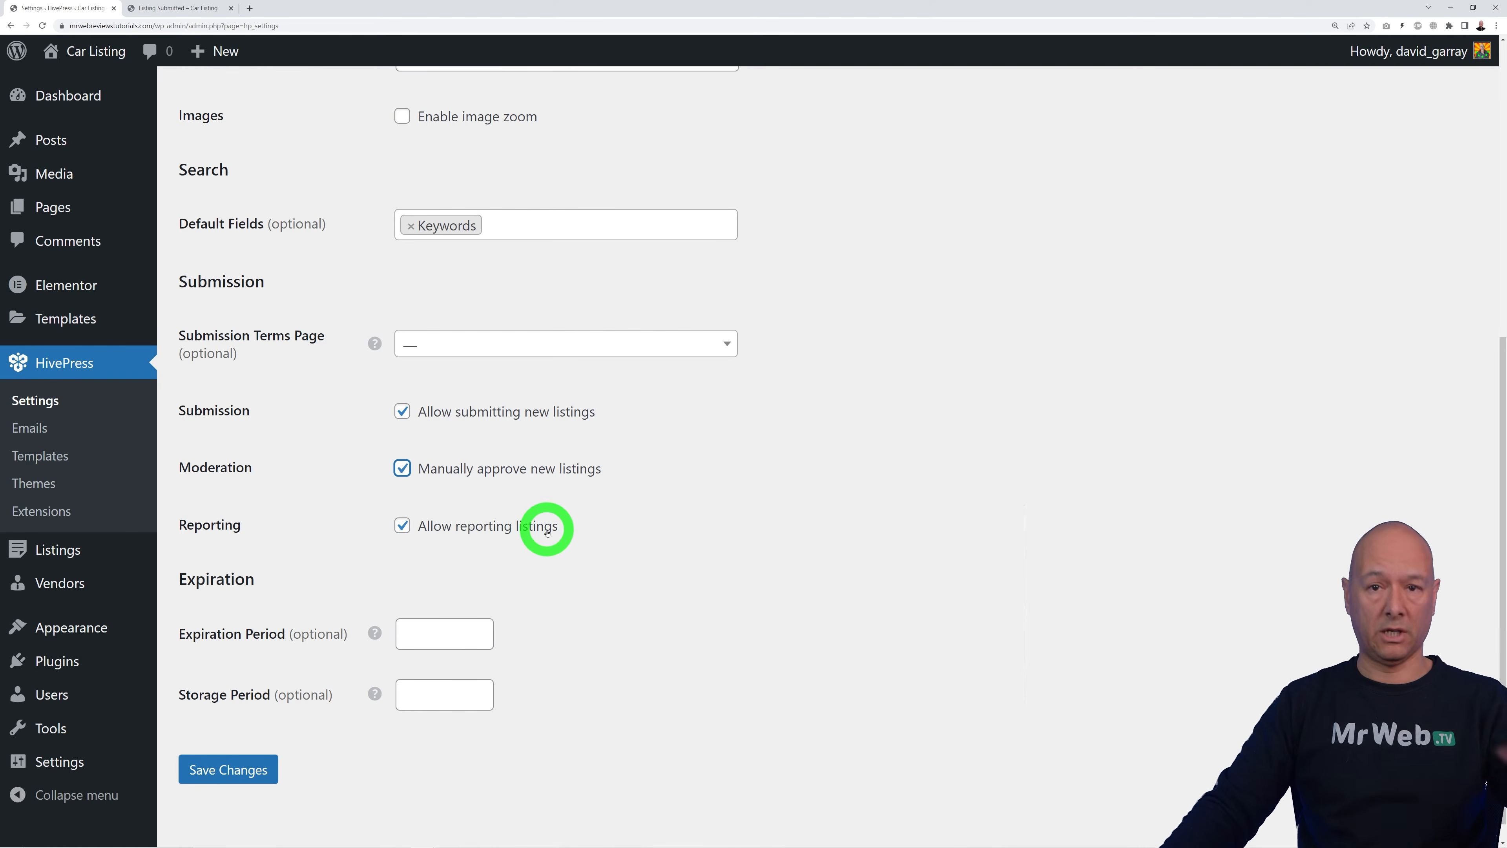
scroll(673, 539, "down", 2)
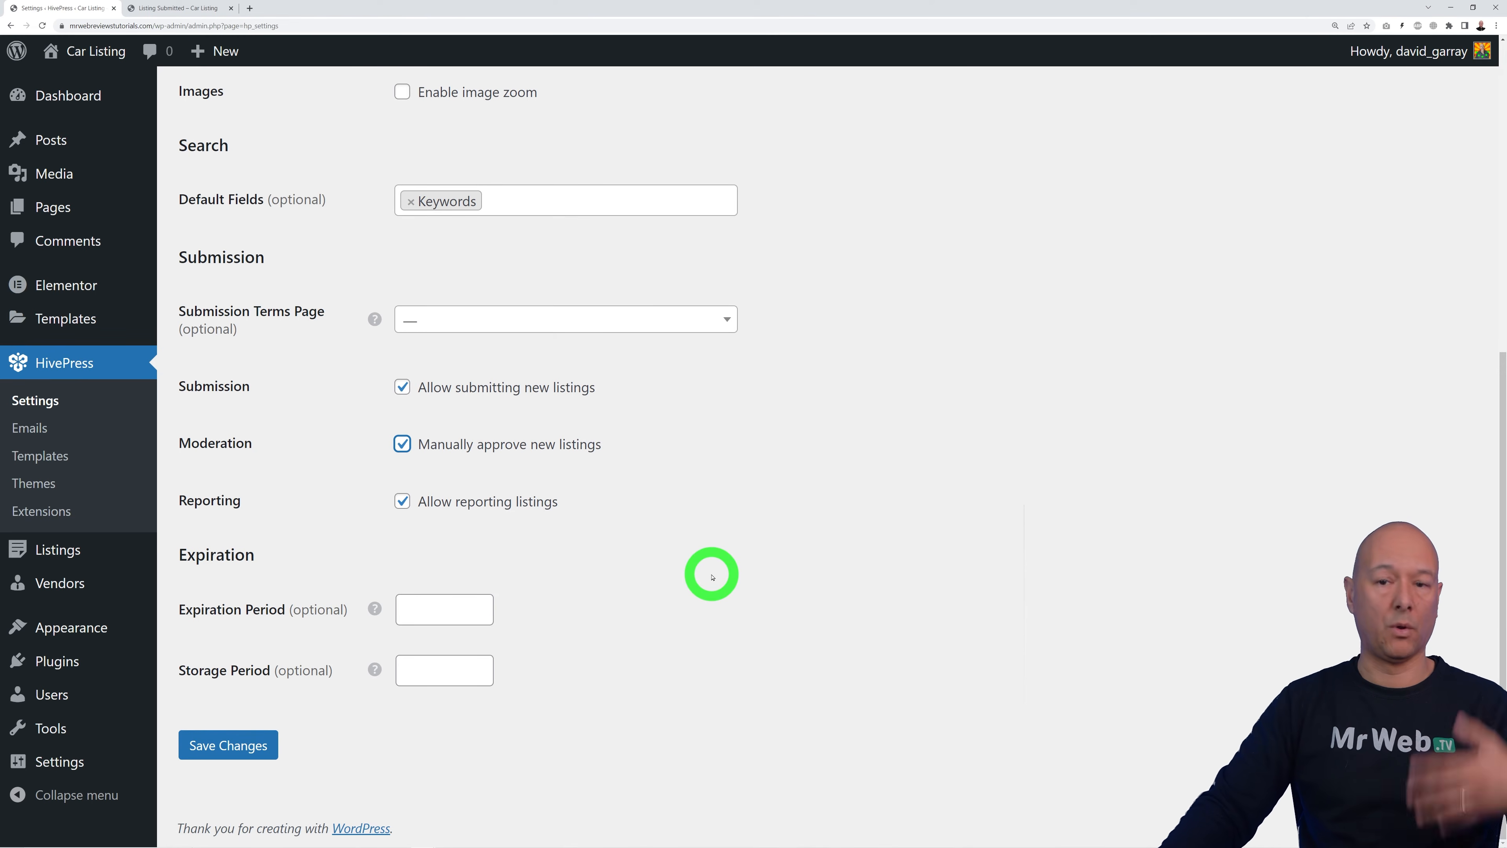
left_click(229, 745)
Step: Untick 'Allow direct registration' on the HivePress Vendors settings, then view Users settings
left_click(320, 146)
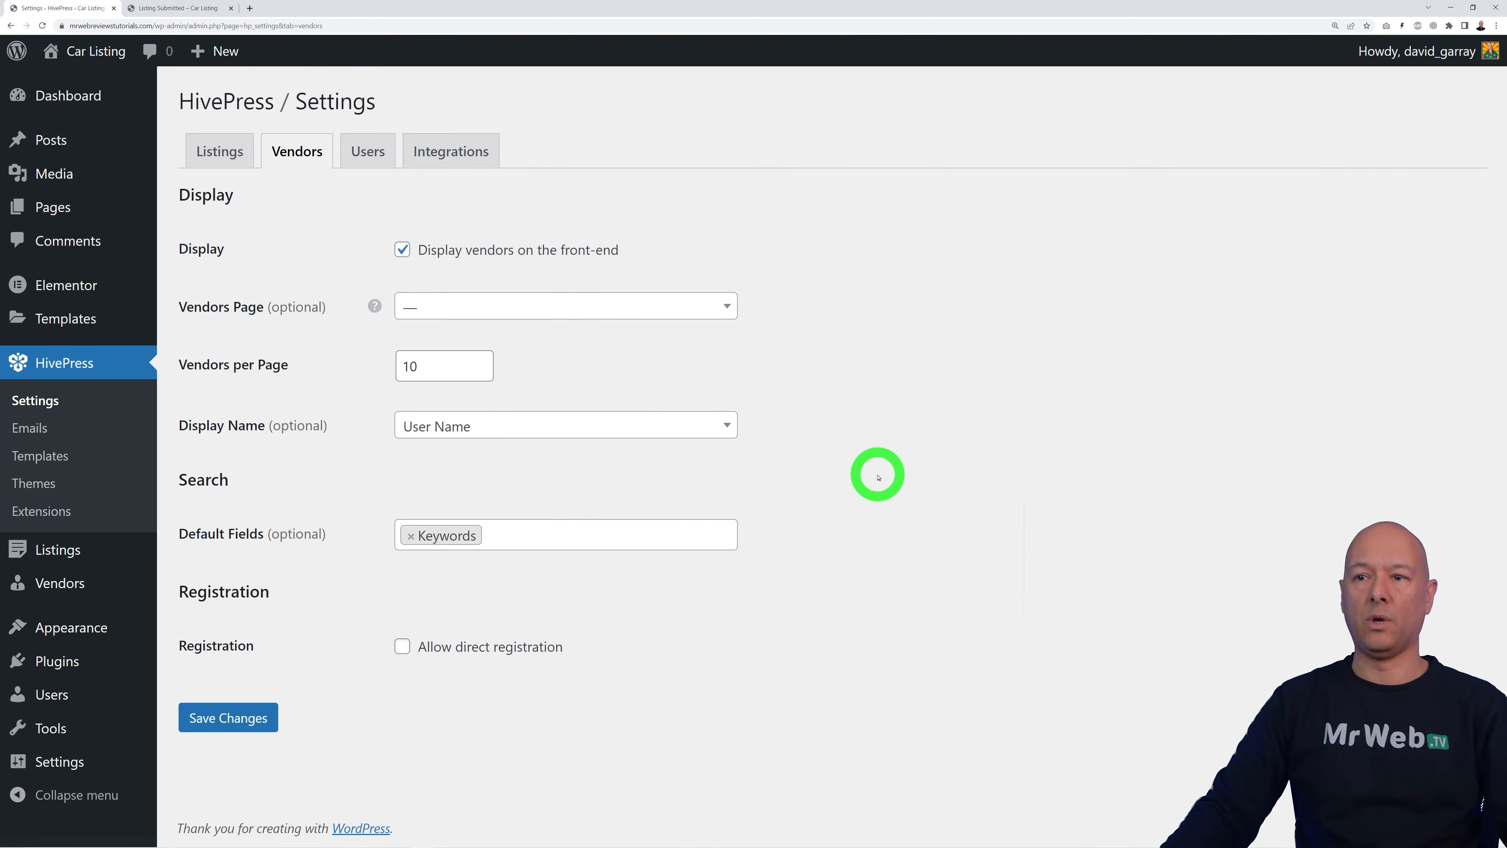
mouse_move(54, 590)
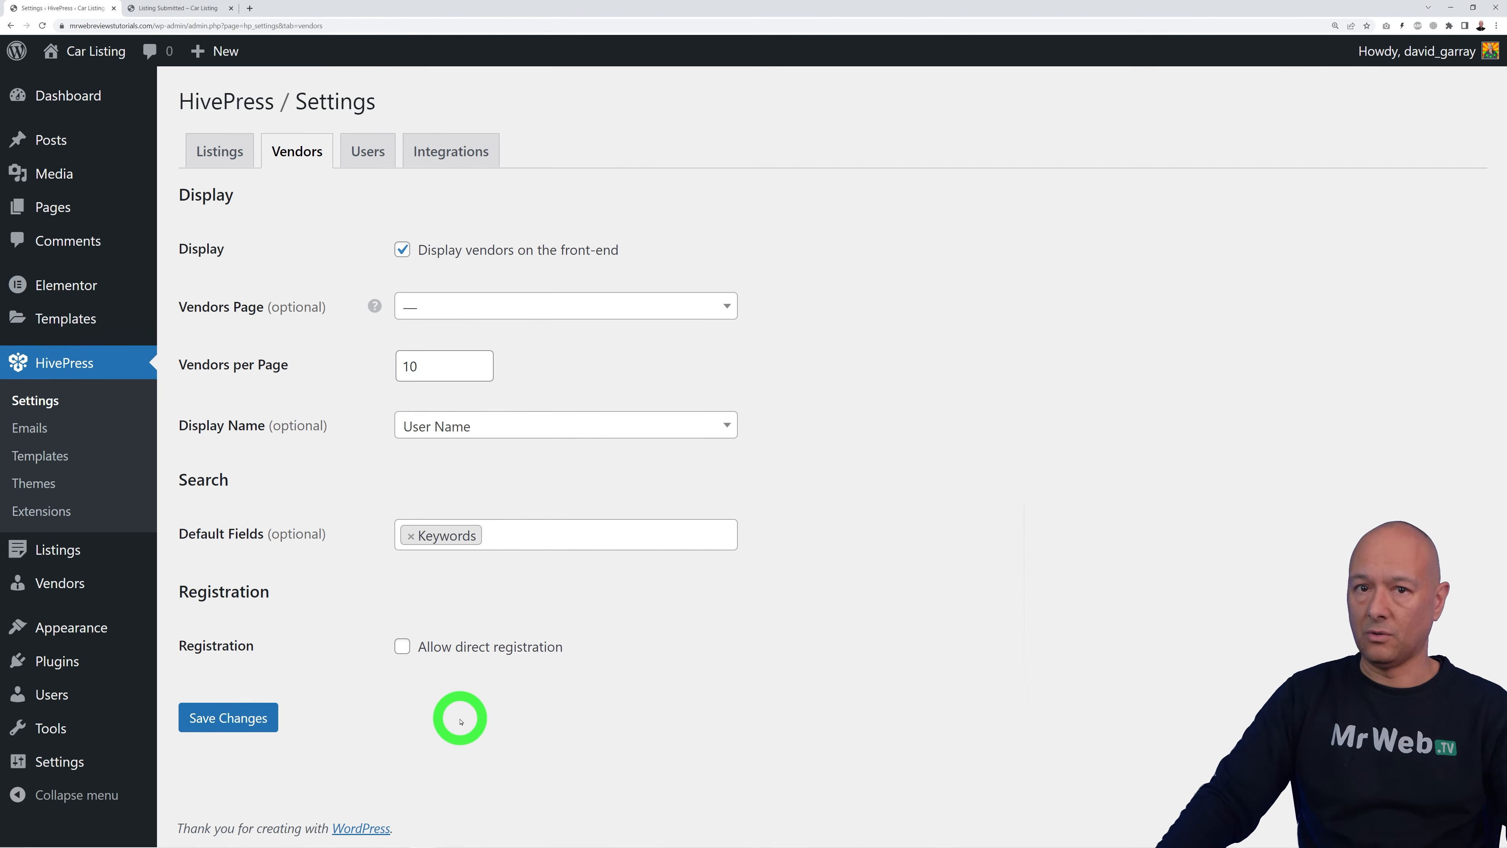
left_click(403, 646)
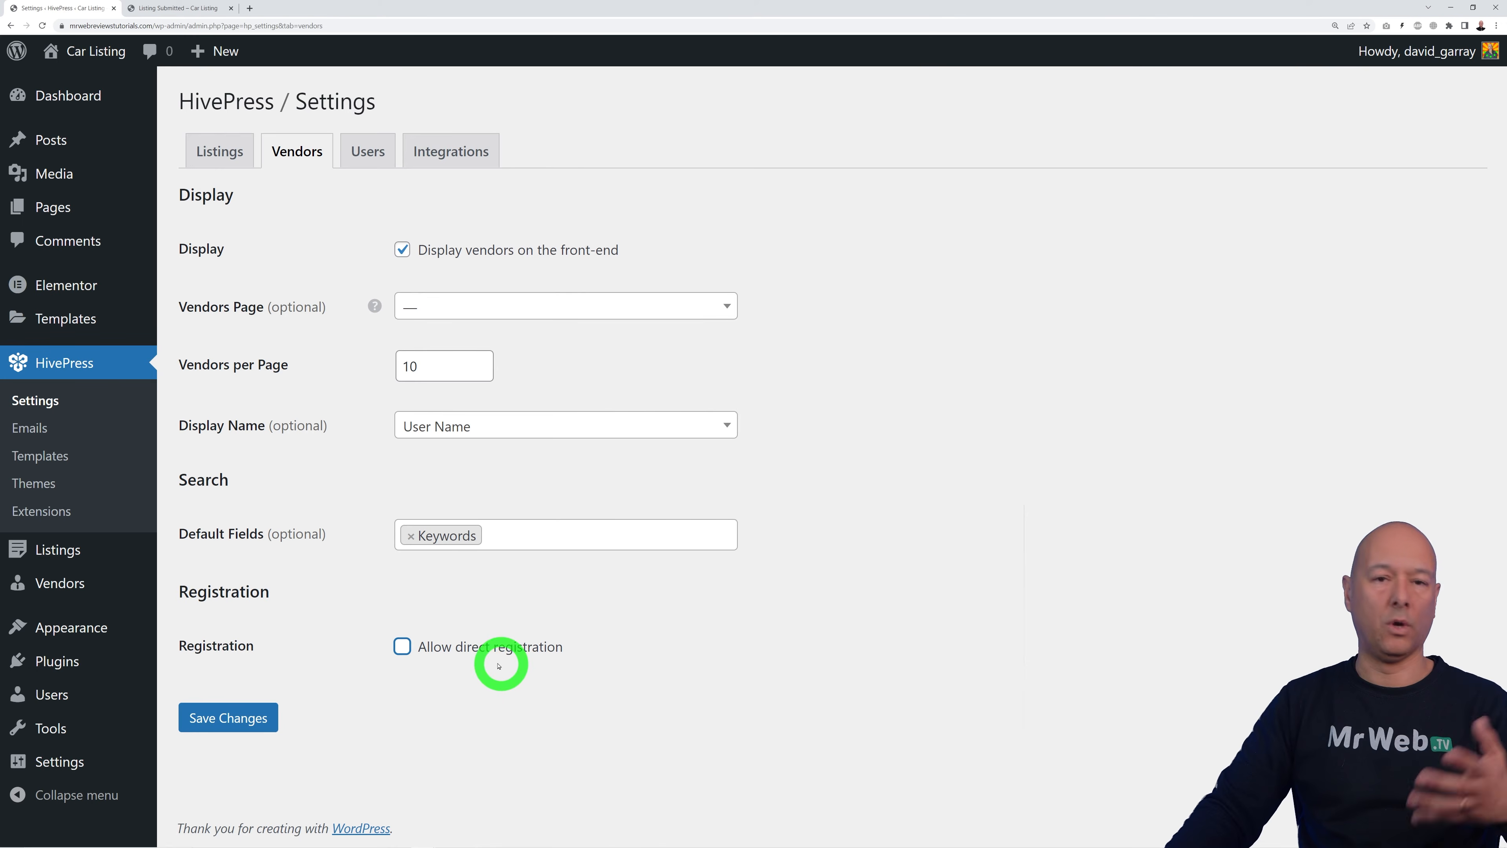
left_click(358, 154)
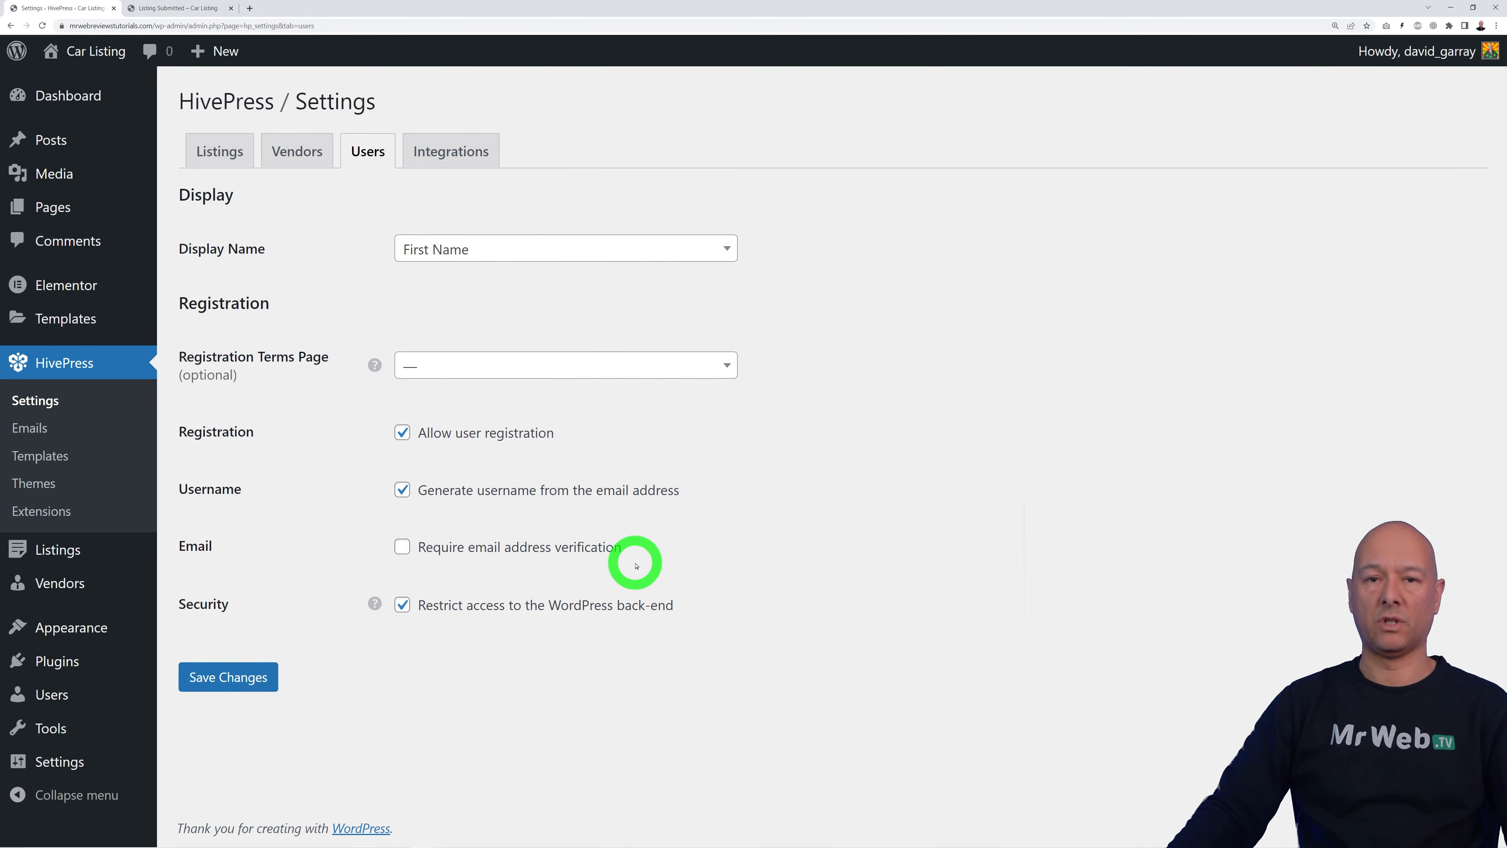
Step: Require e-mail verification for new HivePress users, save the settings, and go to HivePress Extensions
left_click(403, 548)
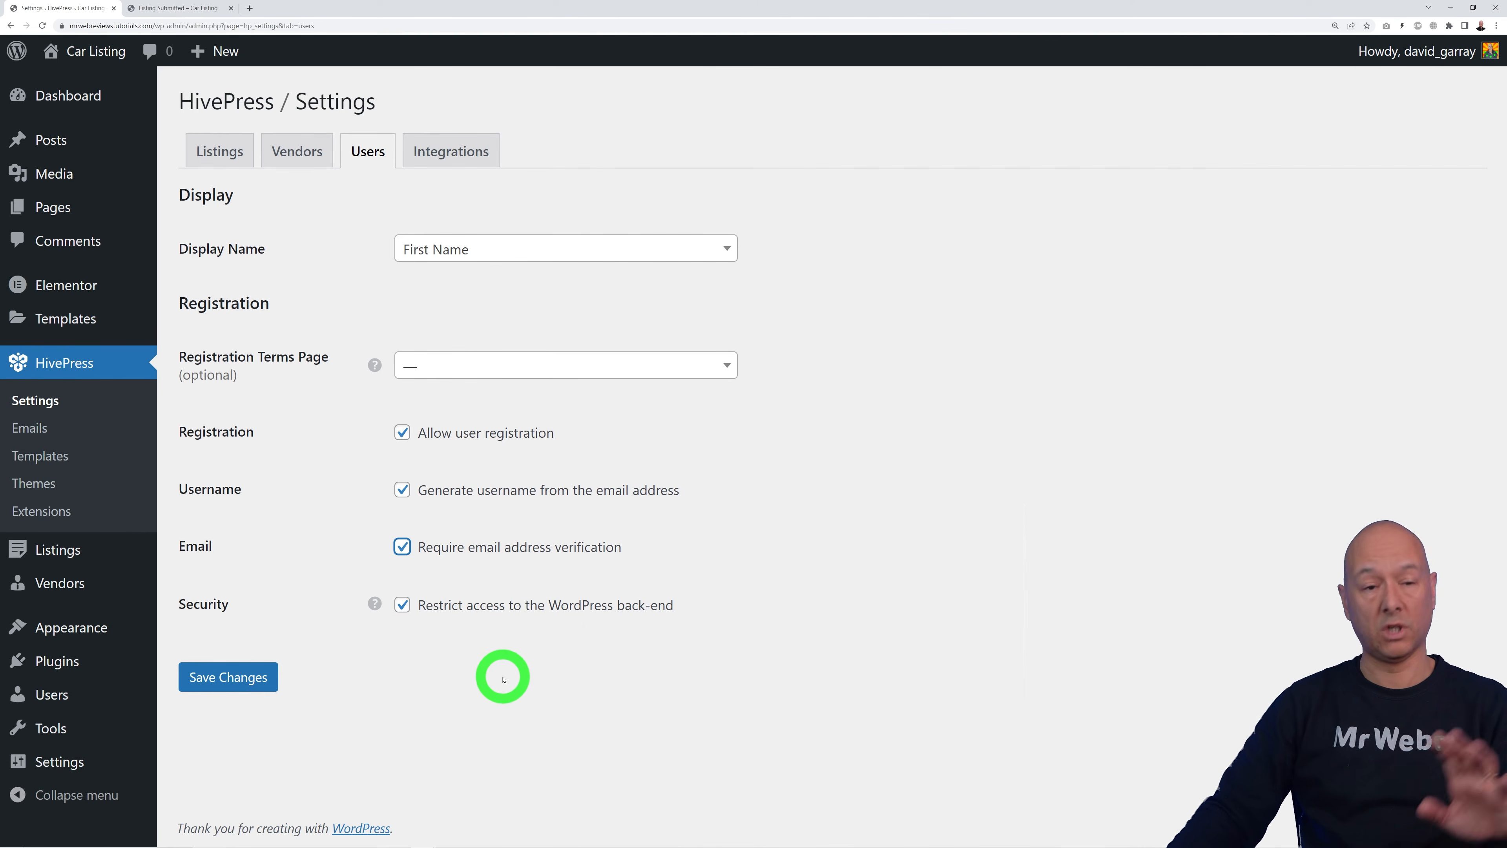
left_click(246, 678)
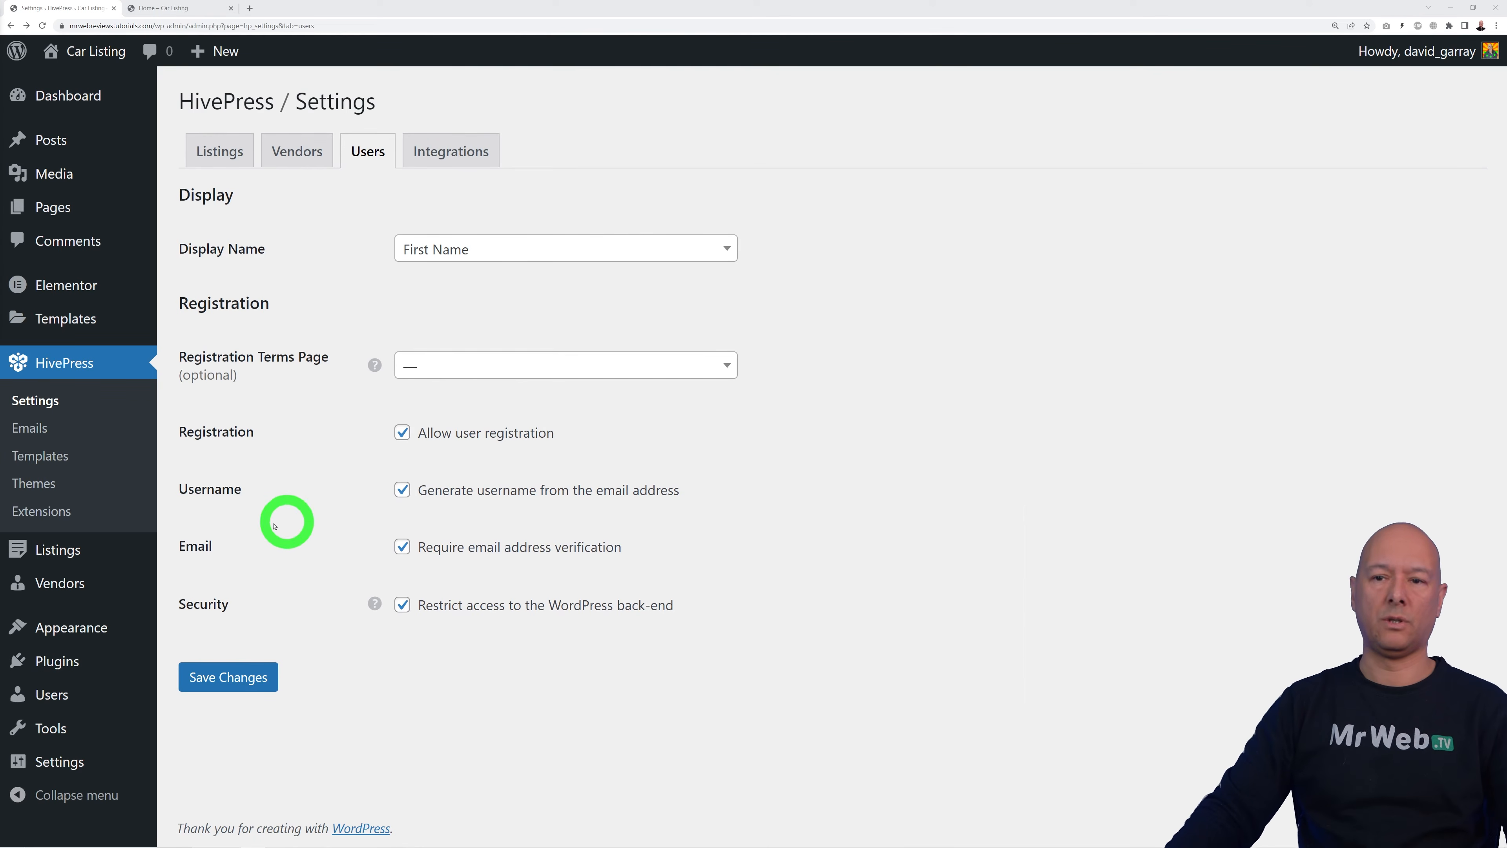
left_click(53, 511)
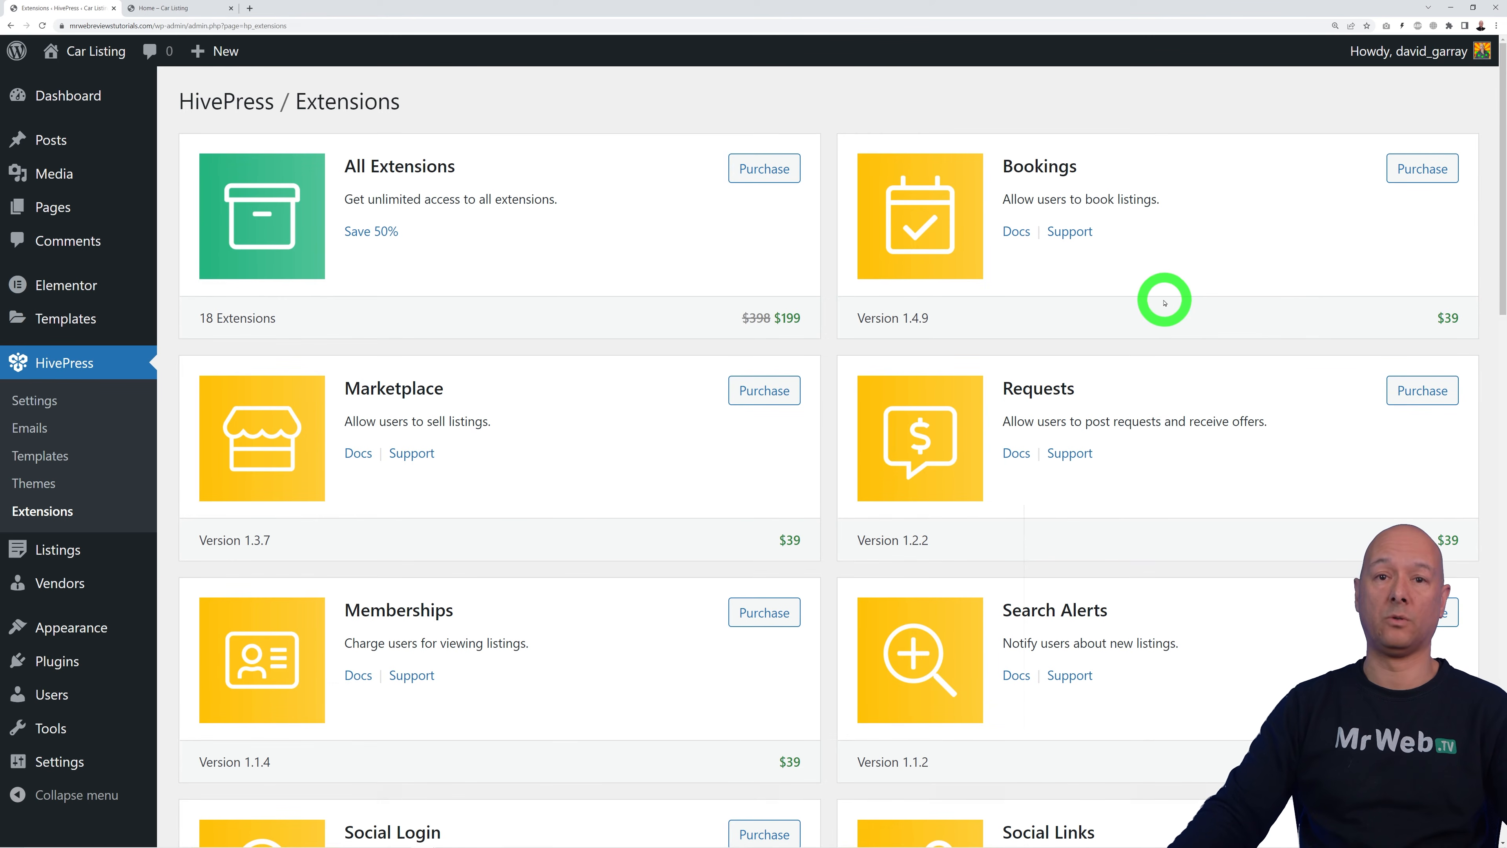
Step: Install the free Paid Listings extension from the HivePress Extensions catalogue
scroll(1157, 297, "down", 2)
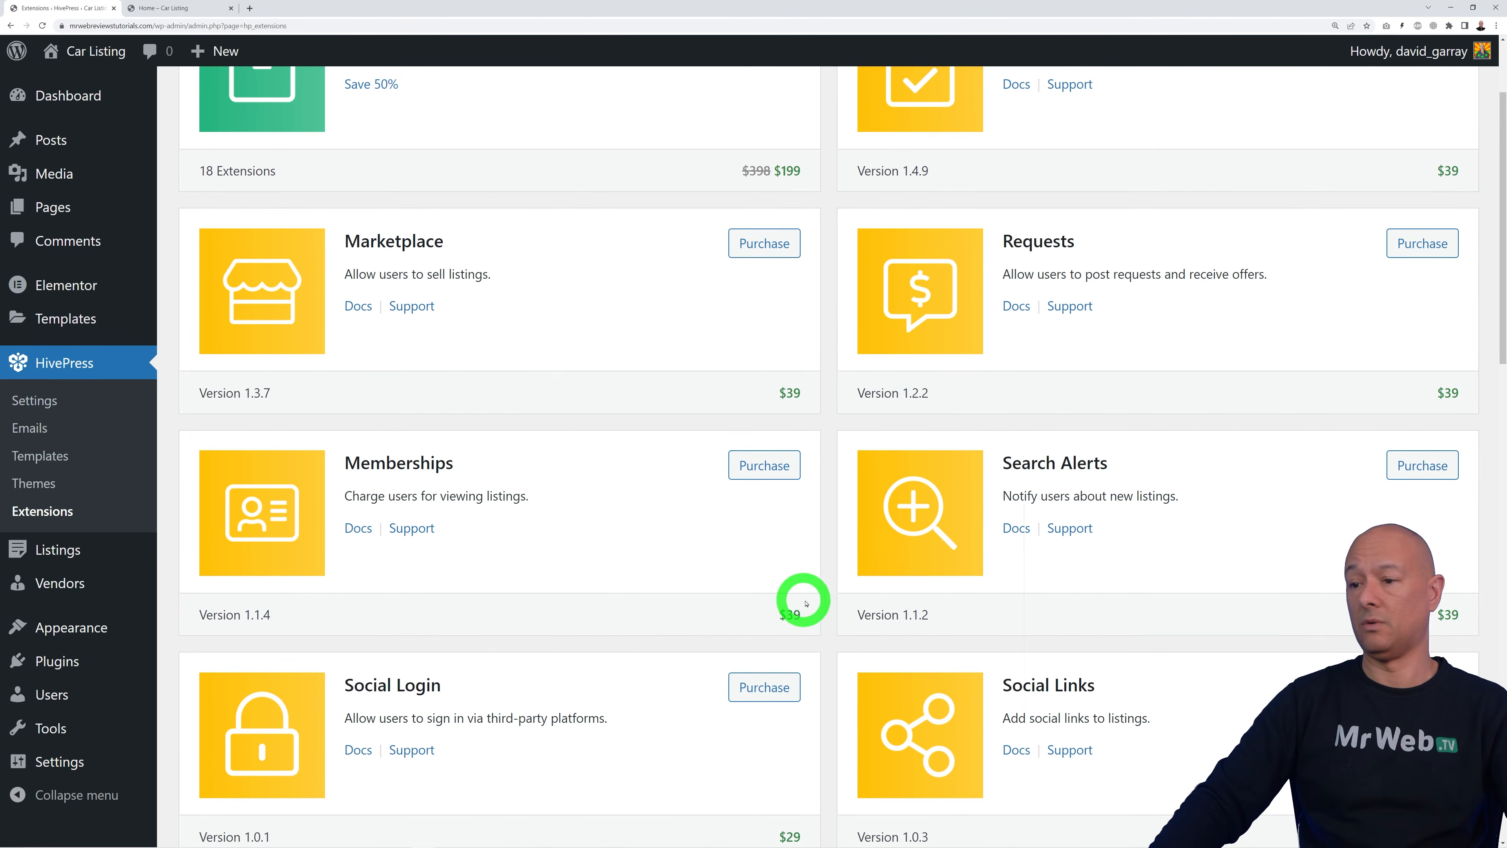
scroll(802, 604, "down", 12)
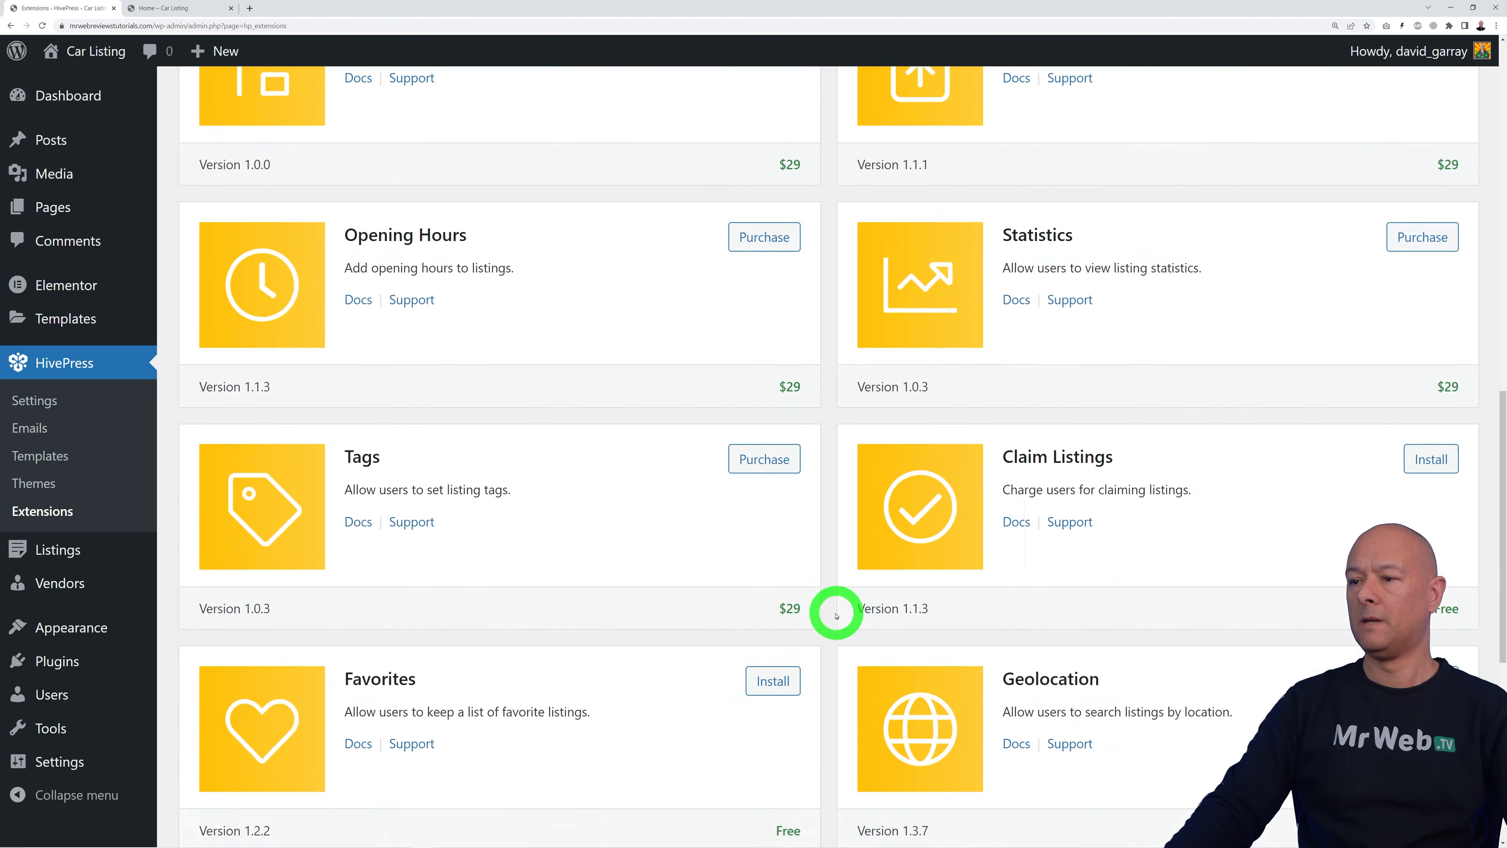
scroll(837, 615, "down", 5)
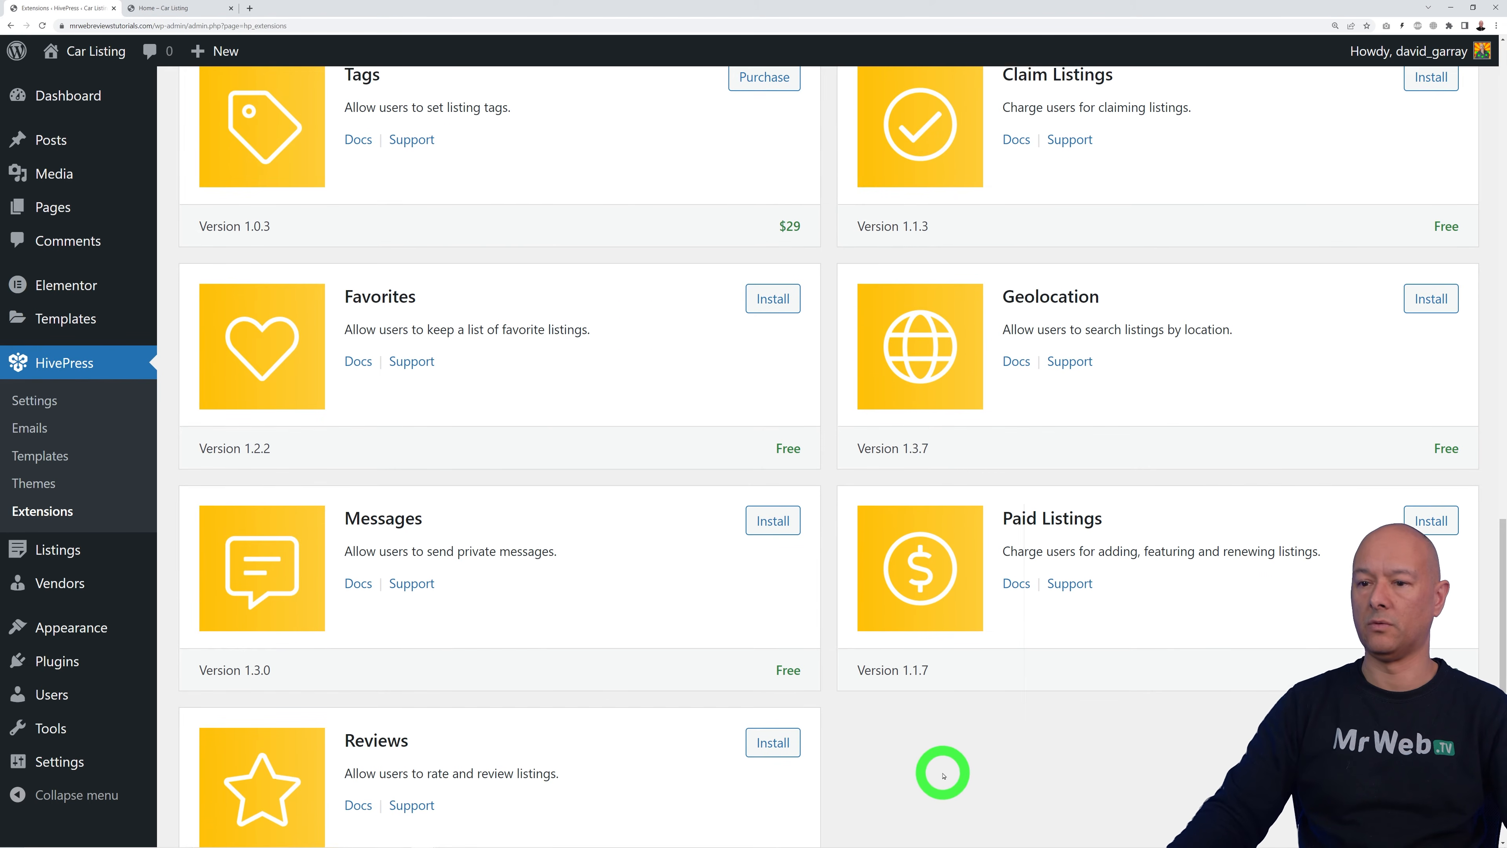
scroll(942, 776, "down", 1)
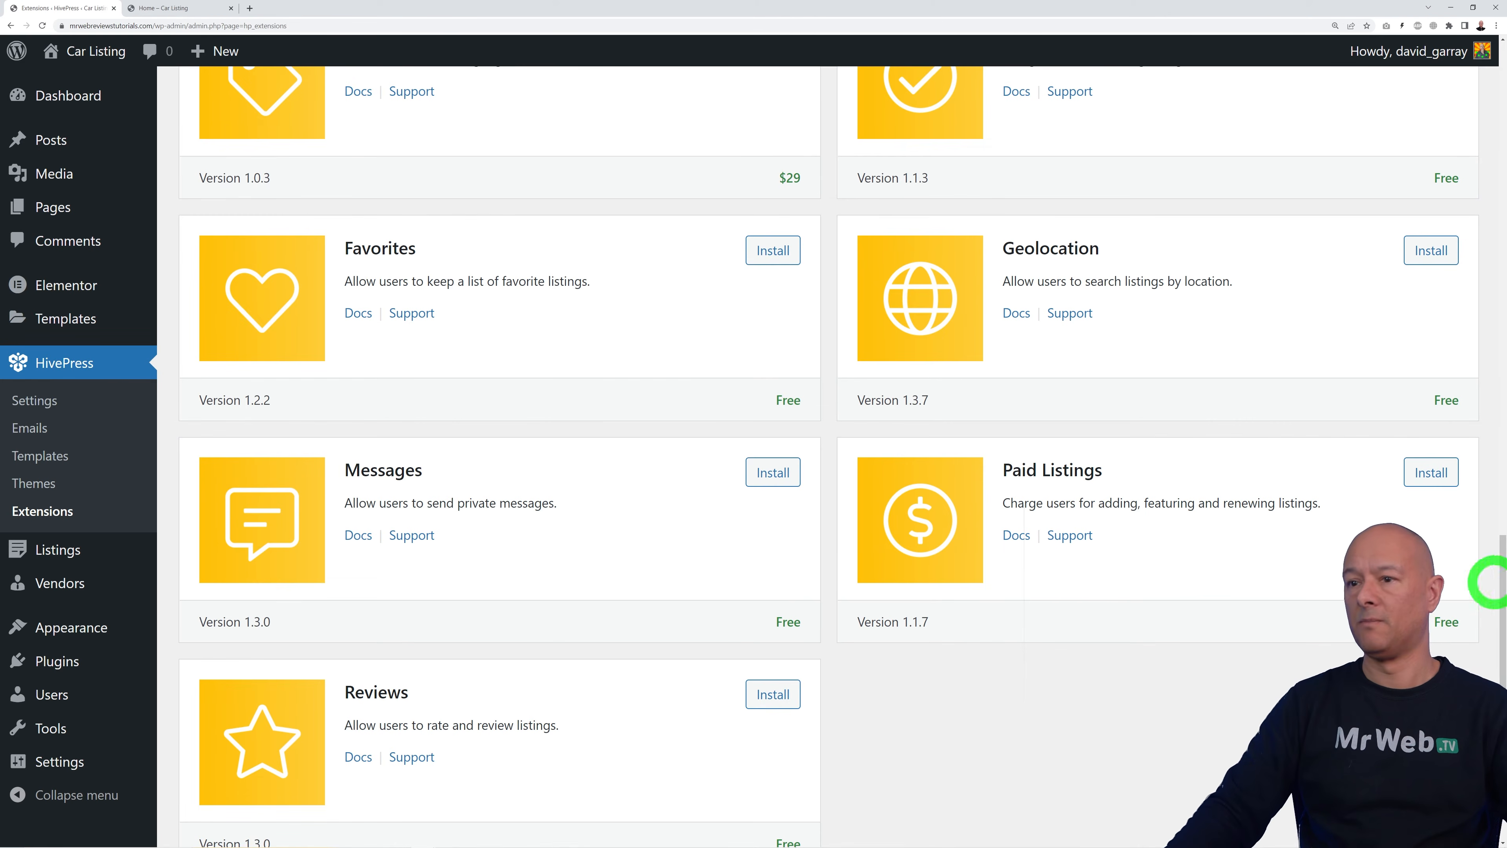
left_click(1409, 476)
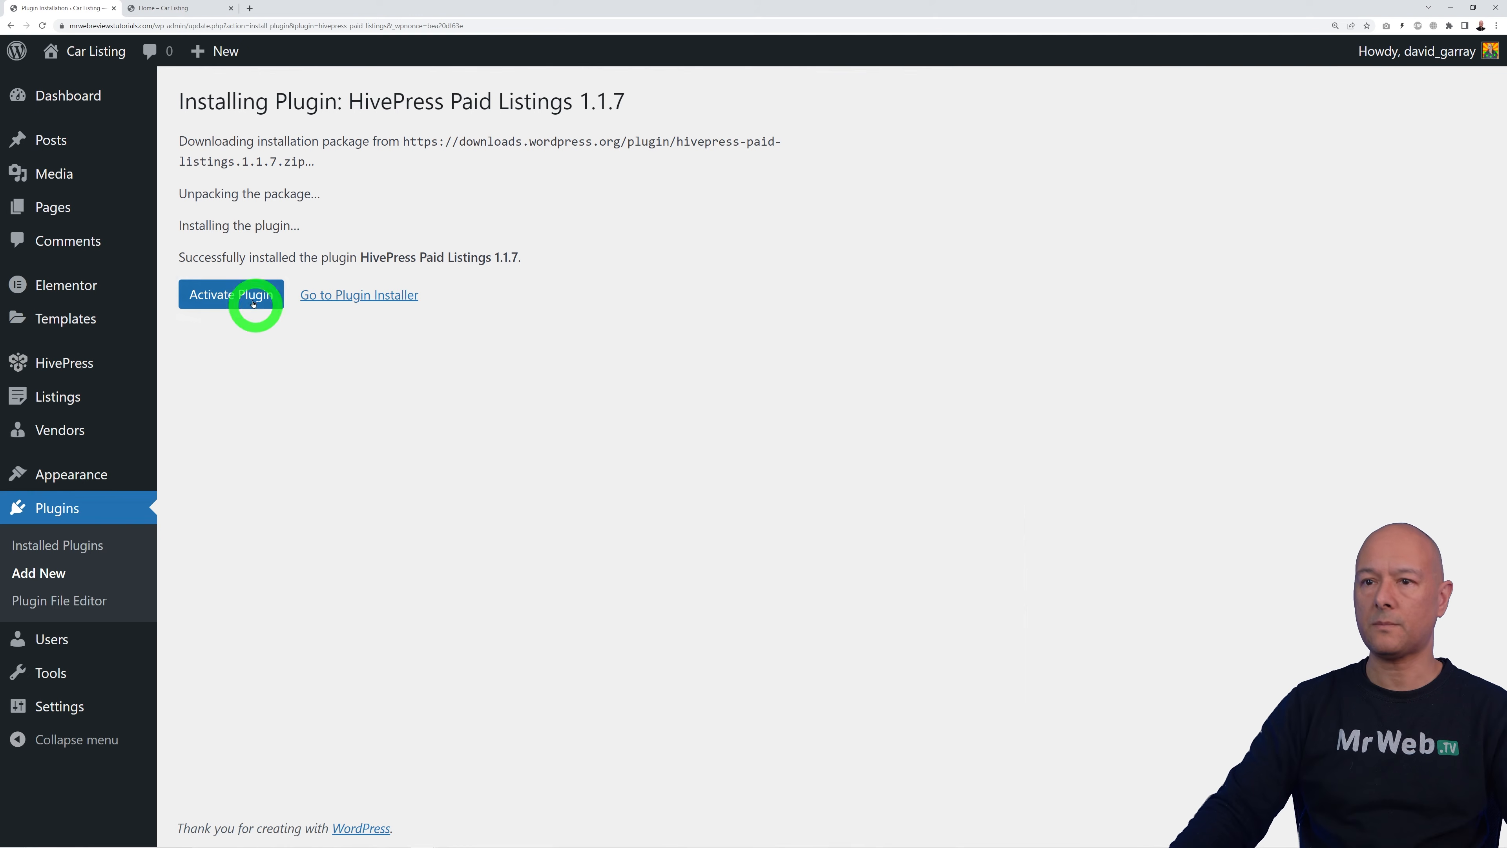
Step: Activate Paid Listings, install and activate WooCommerce from the plugin directory, and skip store details
left_click(254, 302)
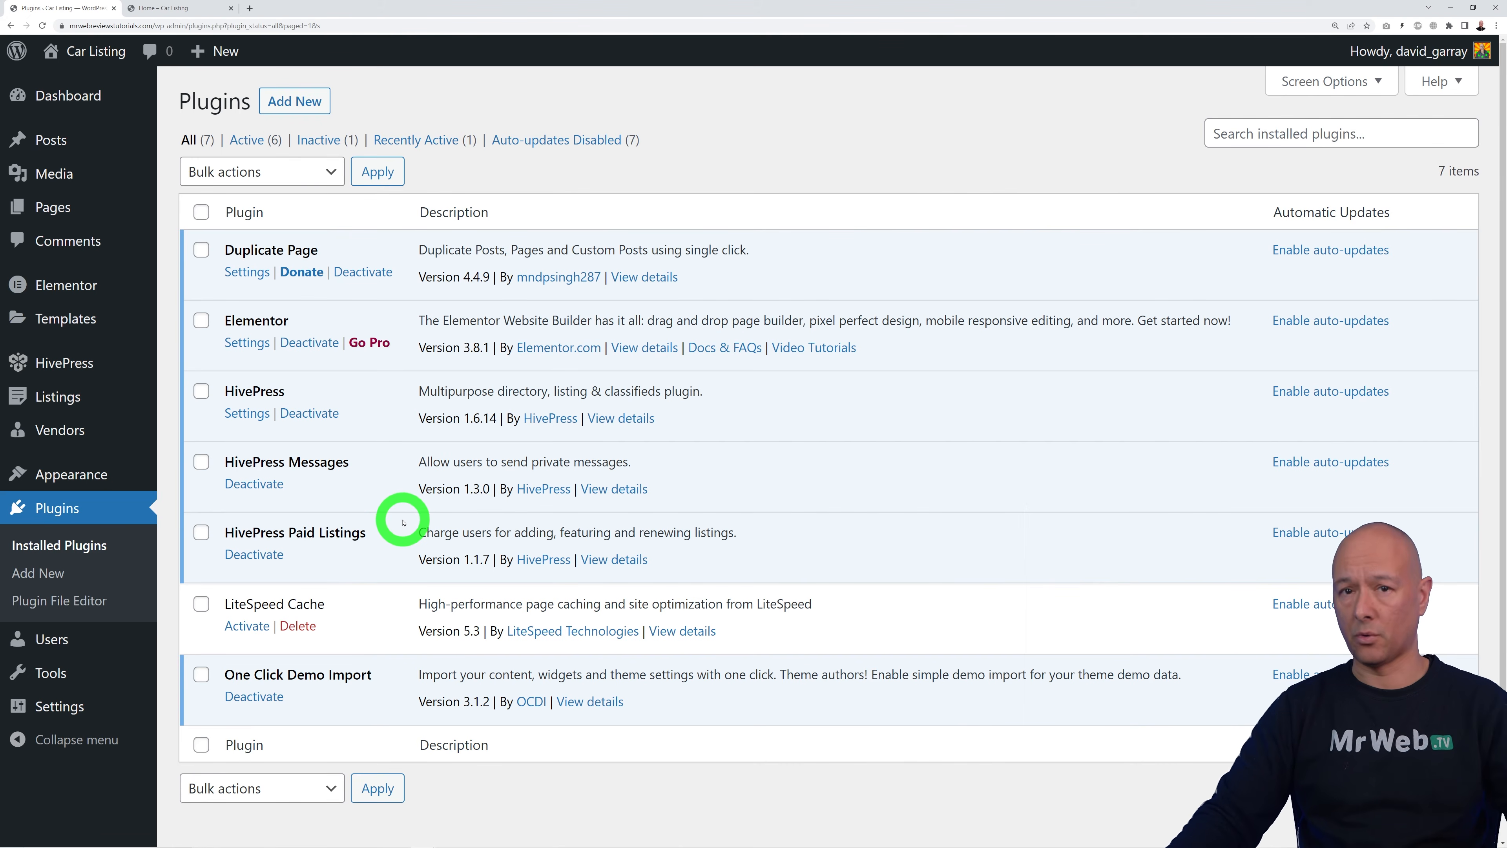
left_click(291, 101)
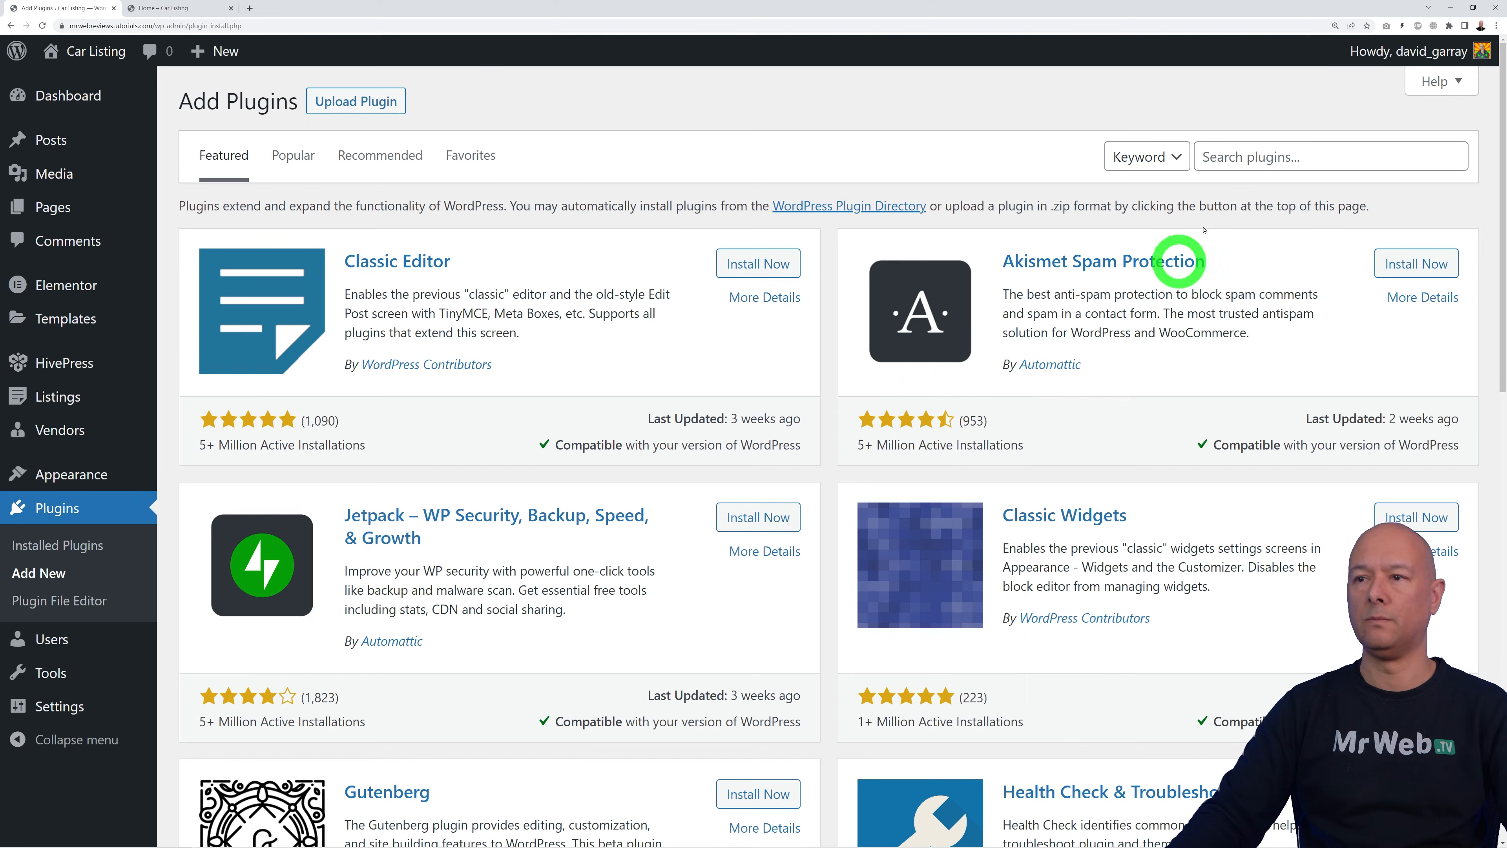
left_click(1236, 160)
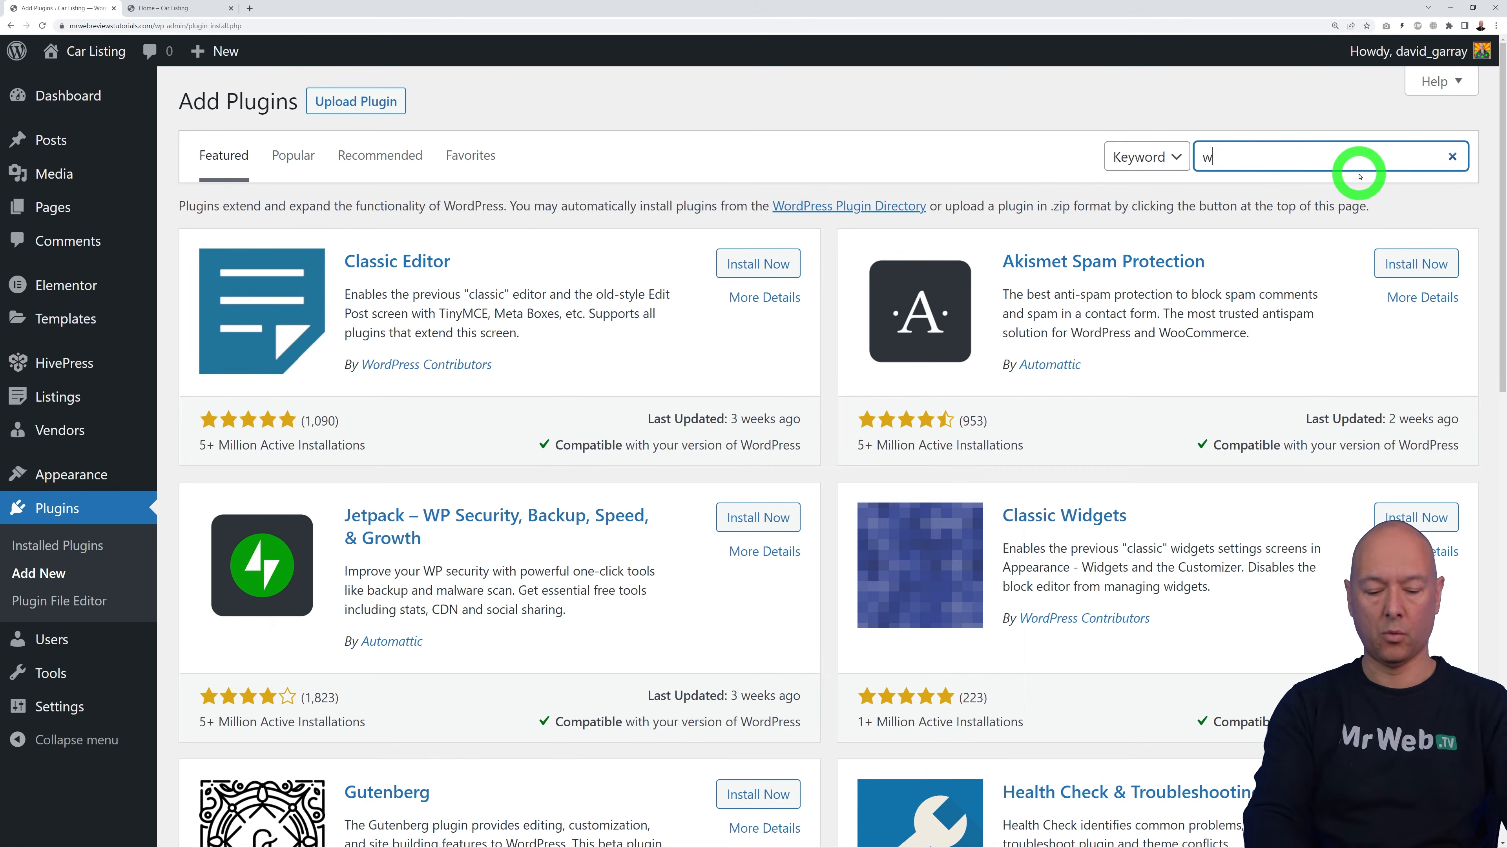
type("woocommerce")
left_click(755, 269)
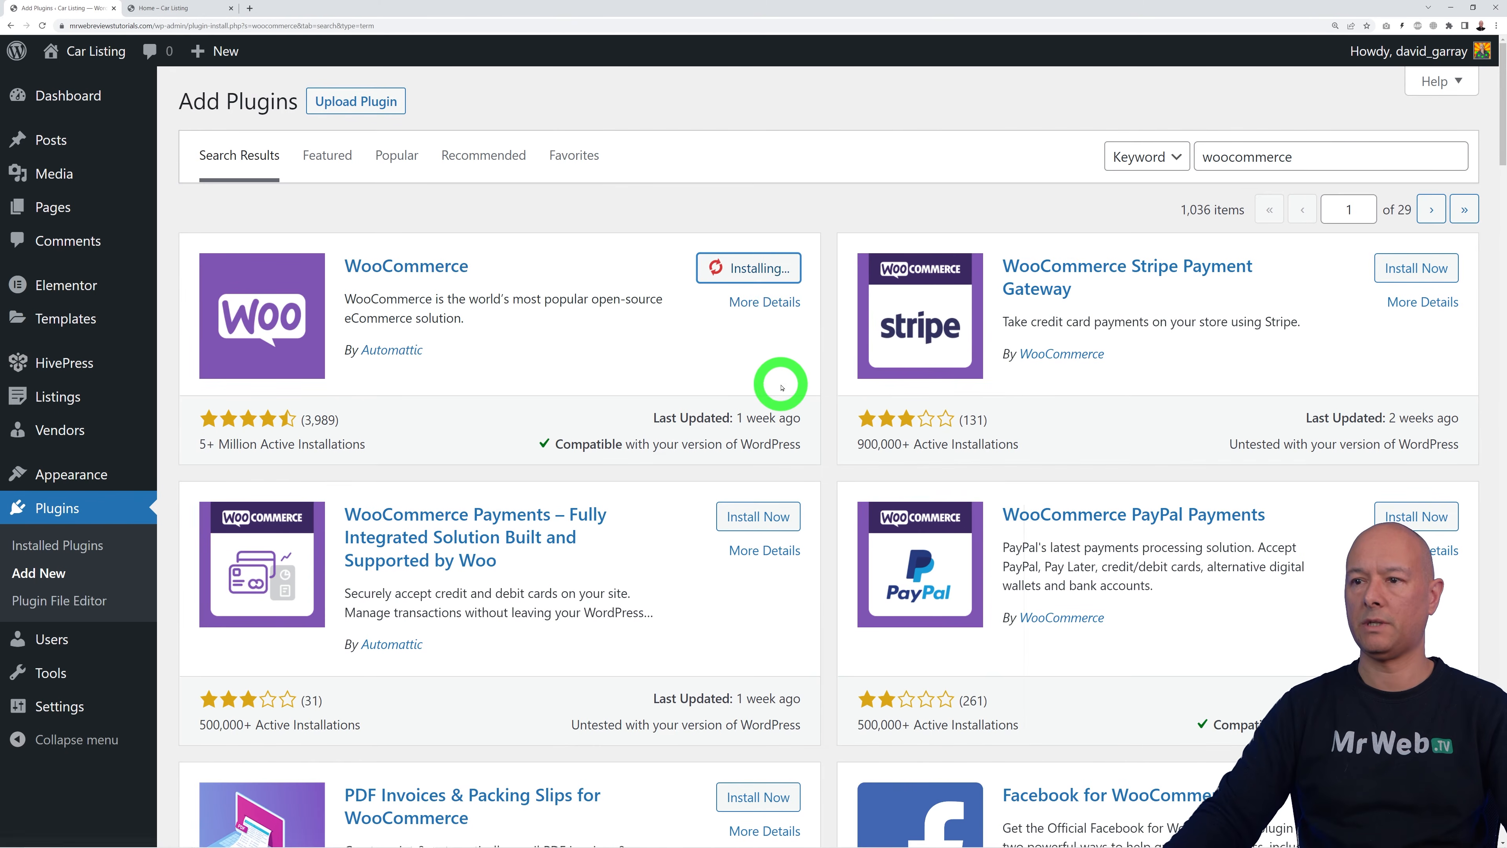
left_click(769, 272)
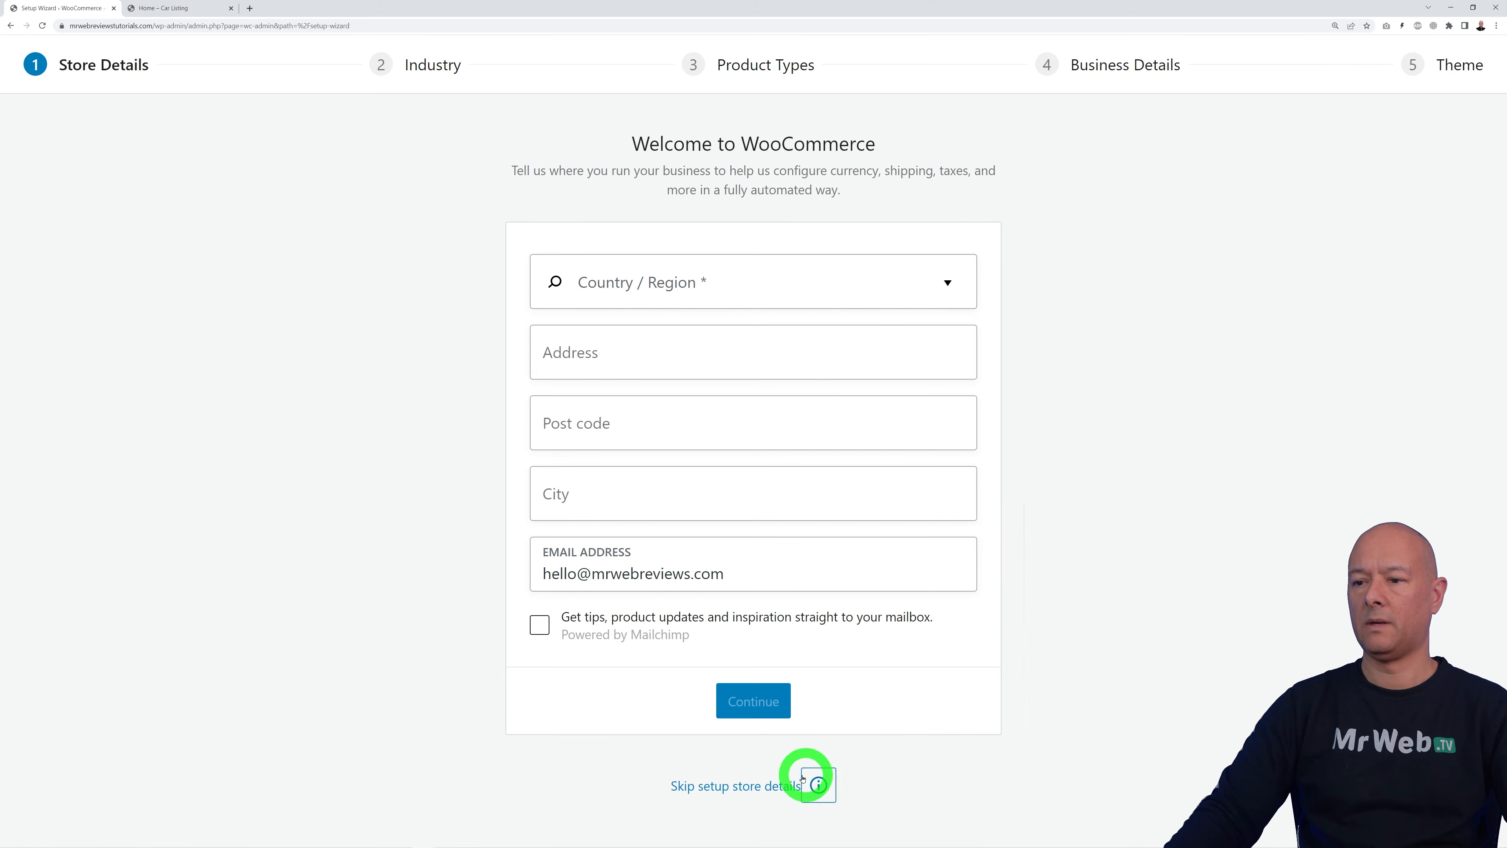
left_click(743, 785)
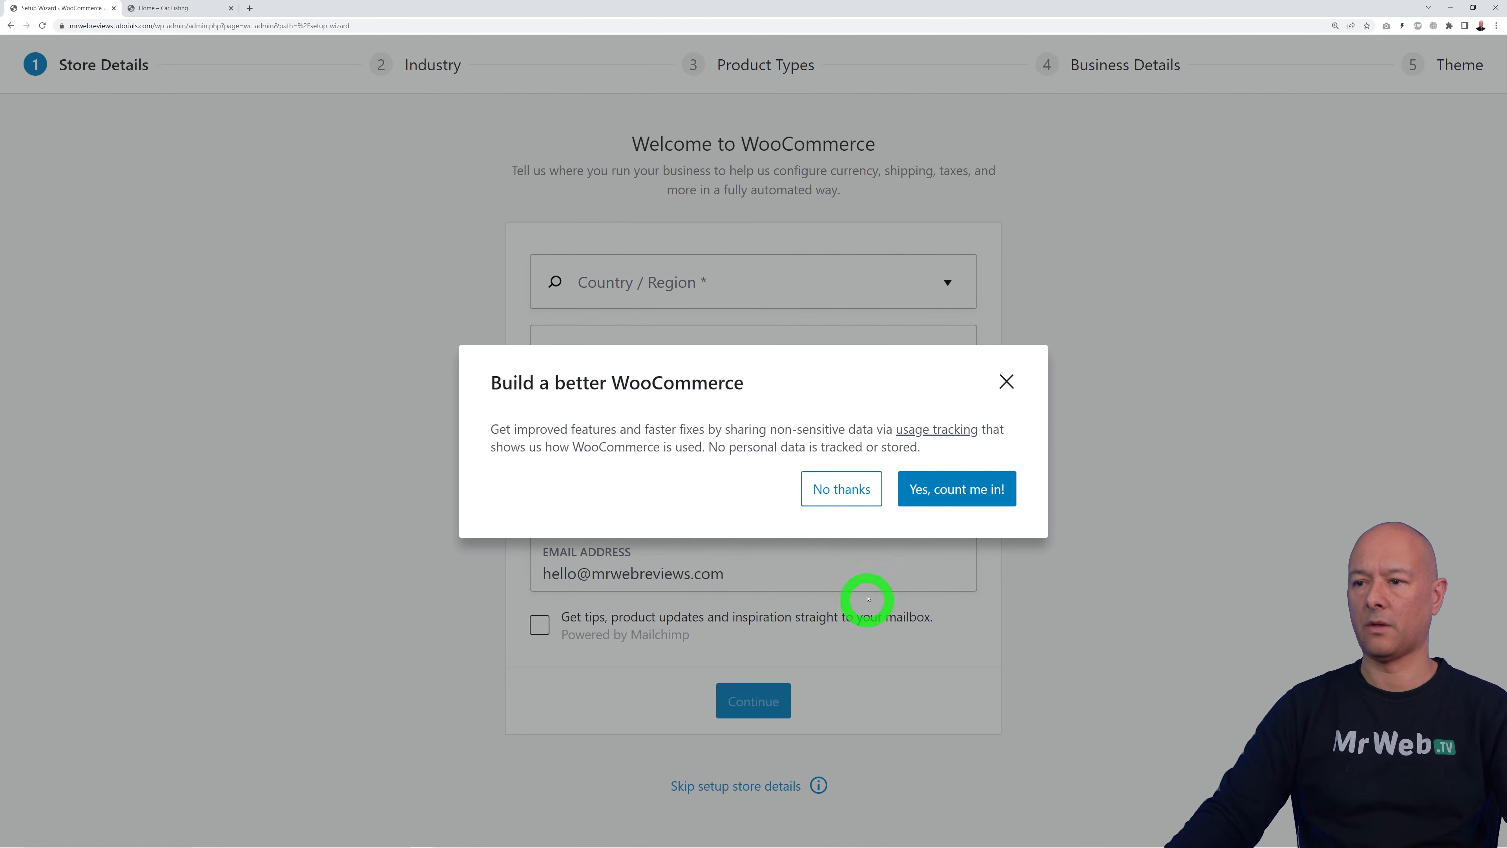
Step: Decline WooCommerce usage tracking and open Listings > Packages in a new browser tab
left_click(849, 489)
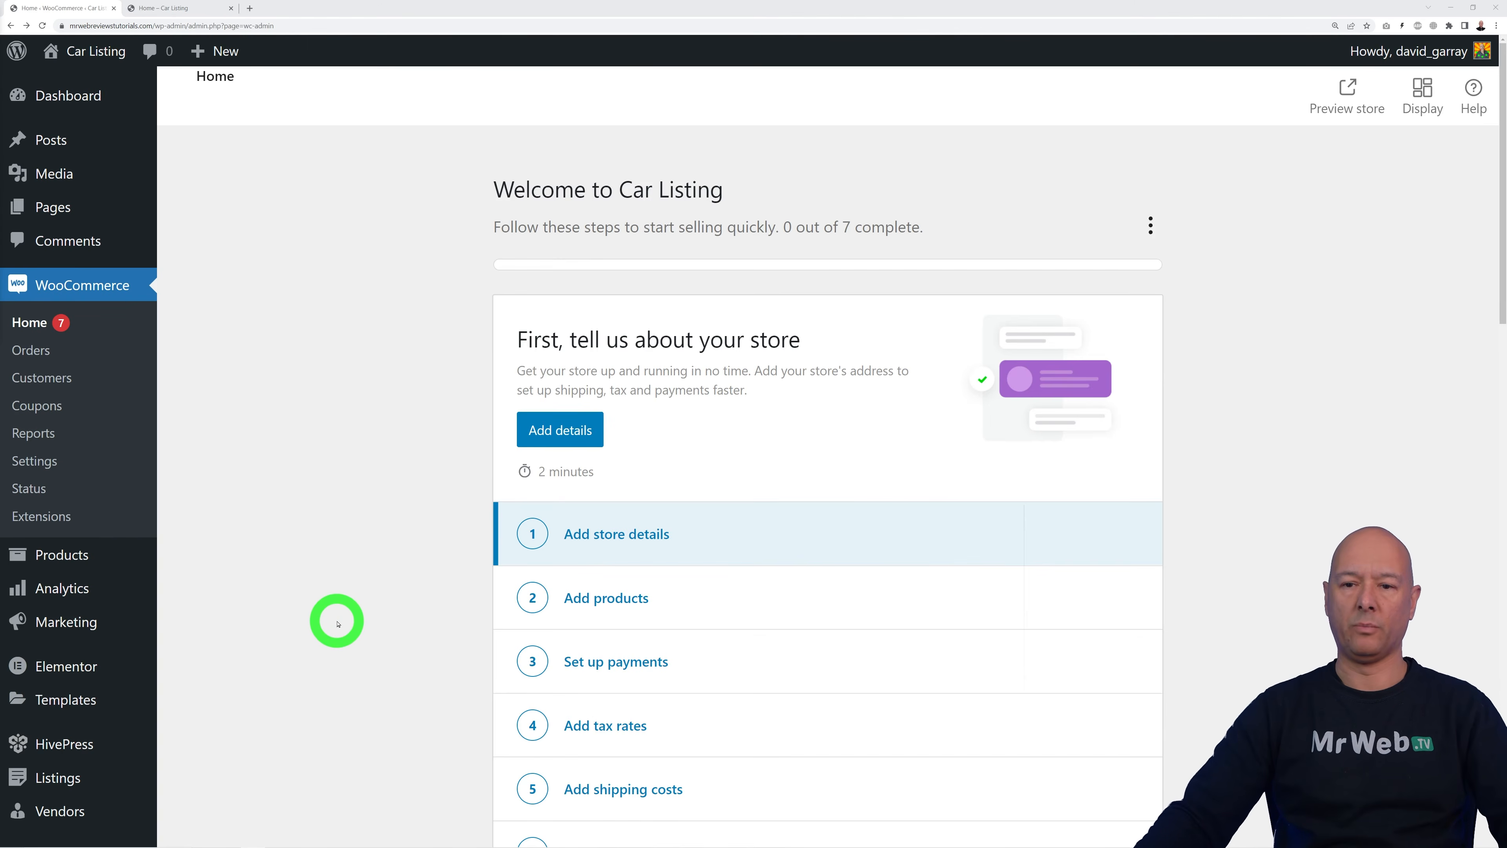
mouse_move(89, 778)
left_click(198, 768)
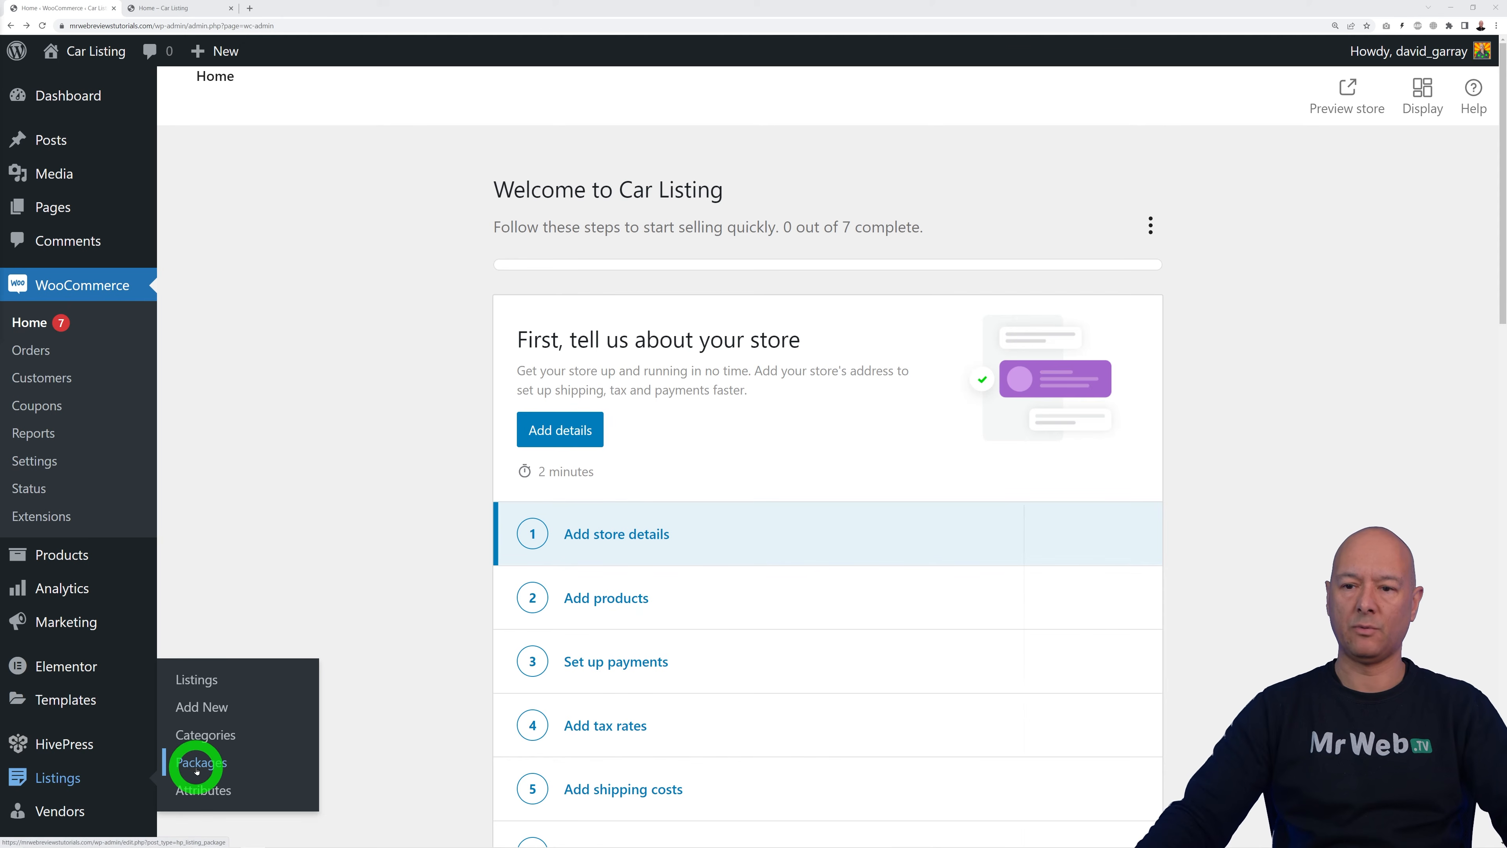
right_click(201, 768)
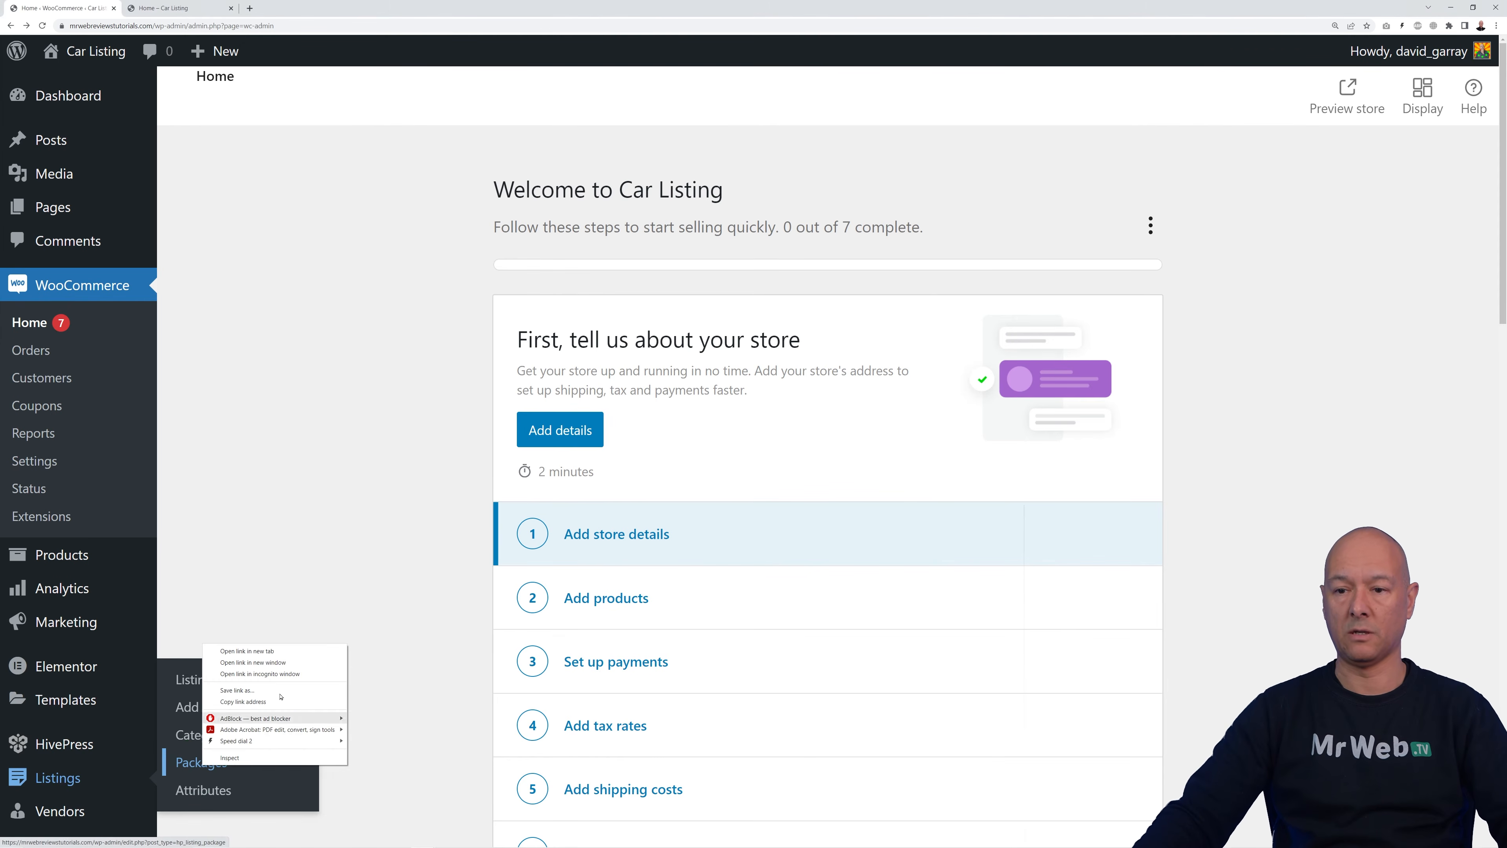
left_click(262, 650)
left_click(155, 8)
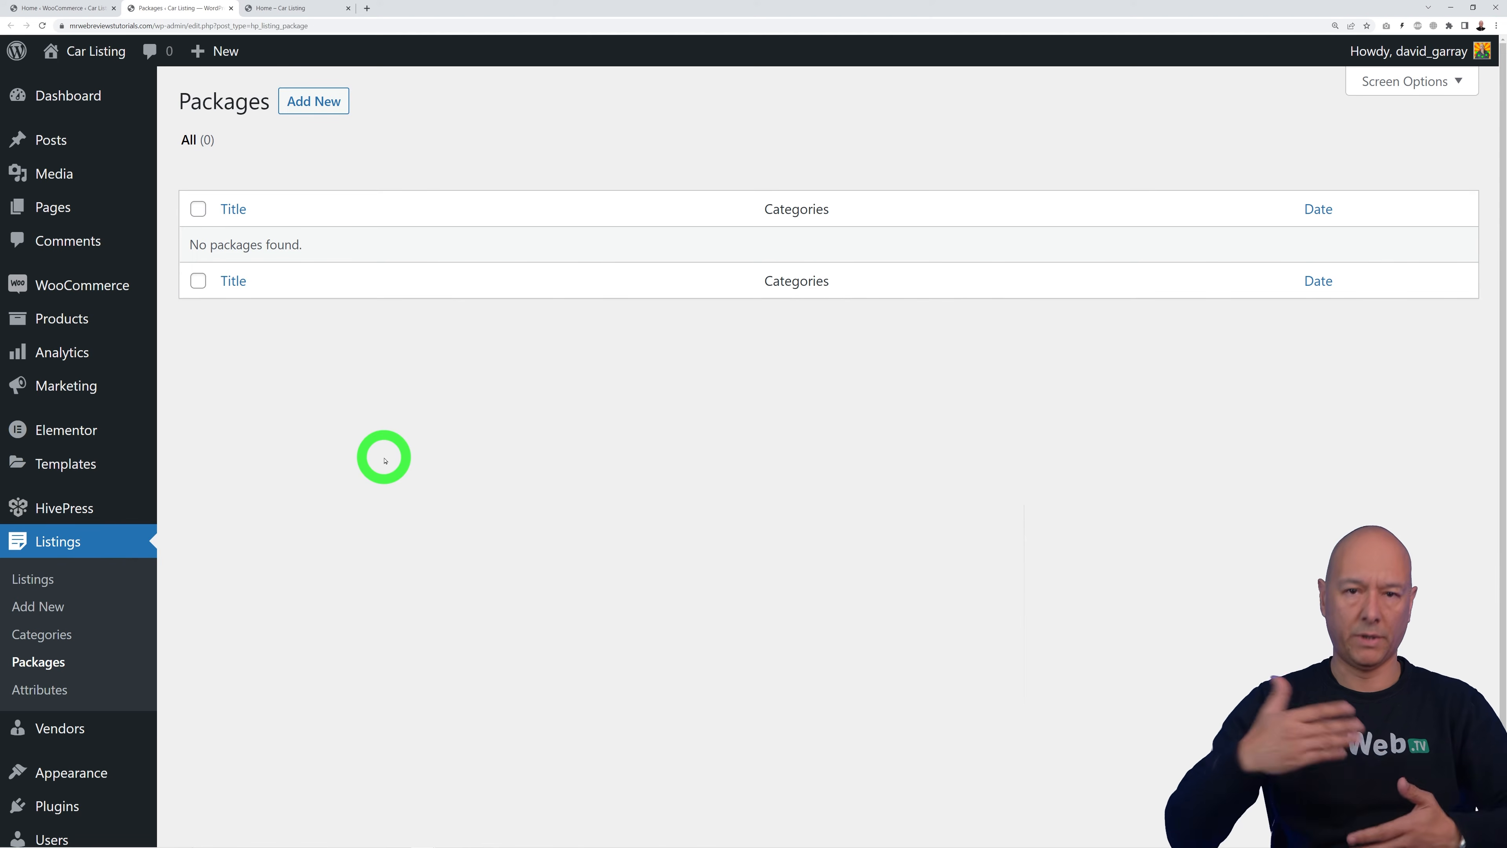
Step: Start a new listing package and check which WooCommerce products its Product dropdown offers
left_click(318, 103)
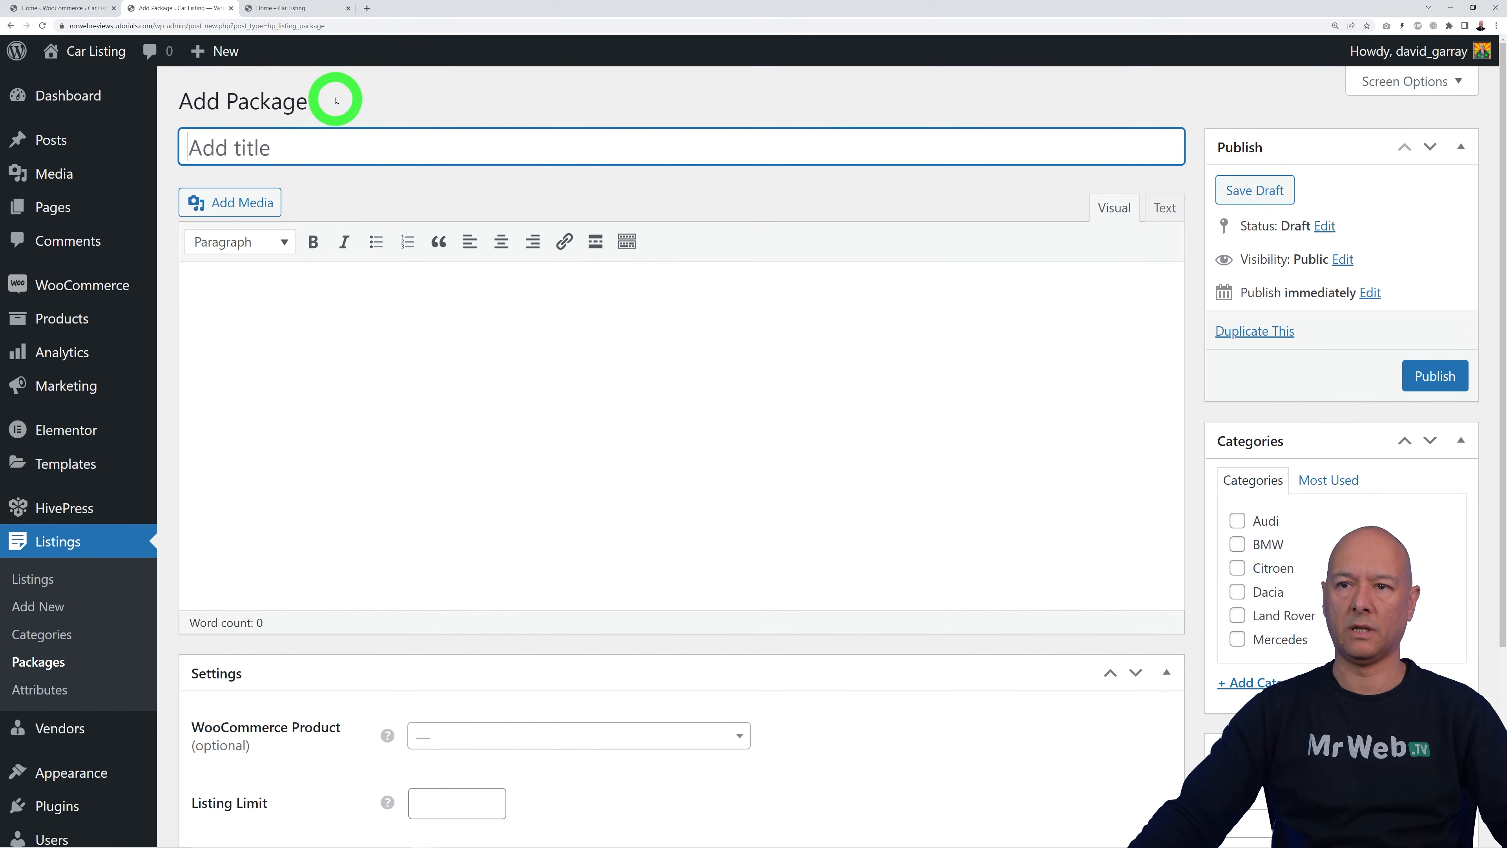
scroll(753, 443, "down", 2)
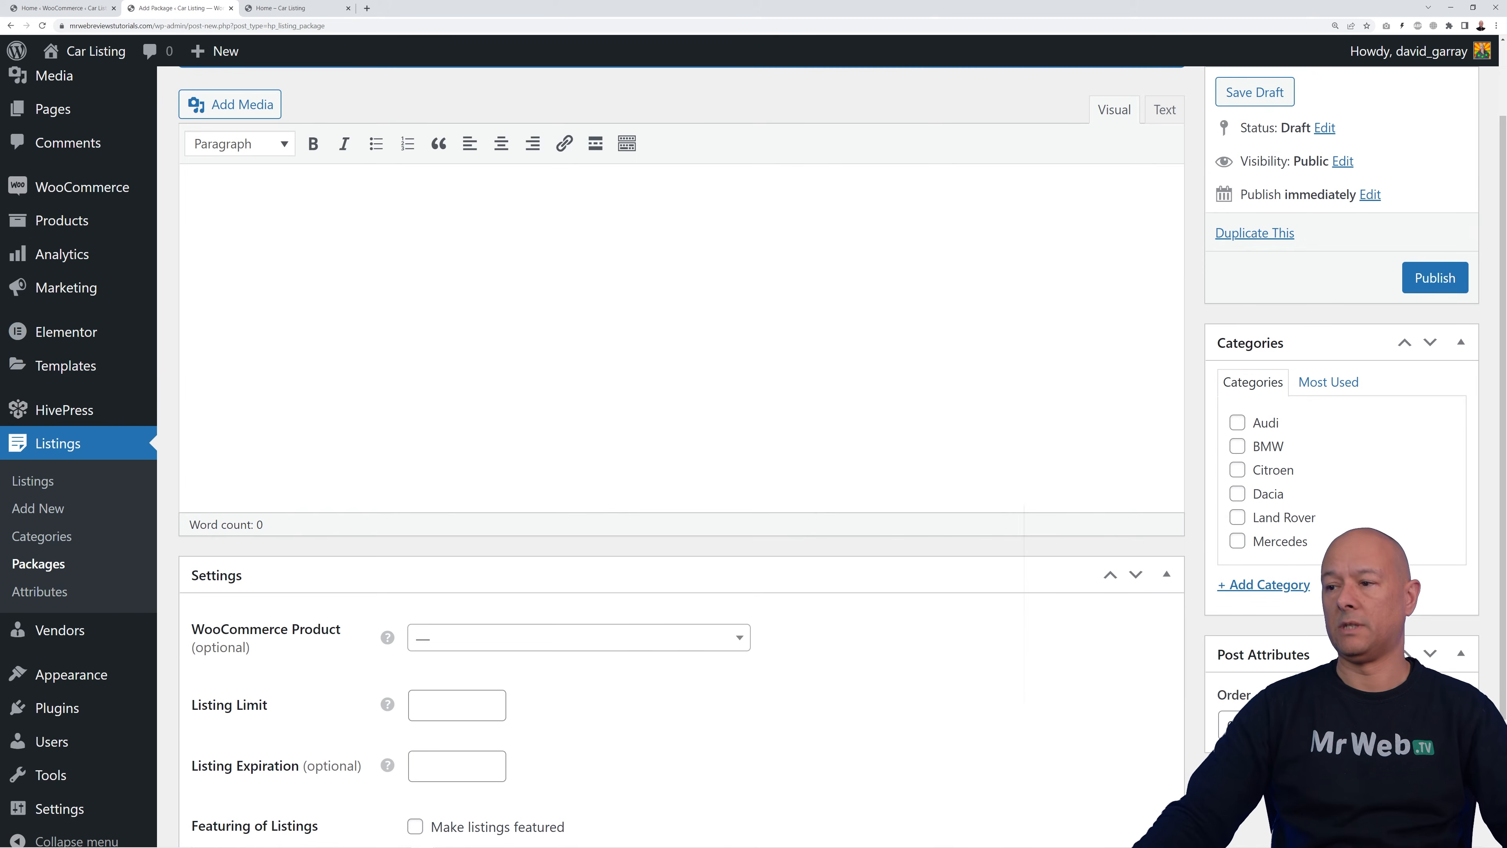
scroll(1008, 617, "down", 3)
mouse_move(388, 544)
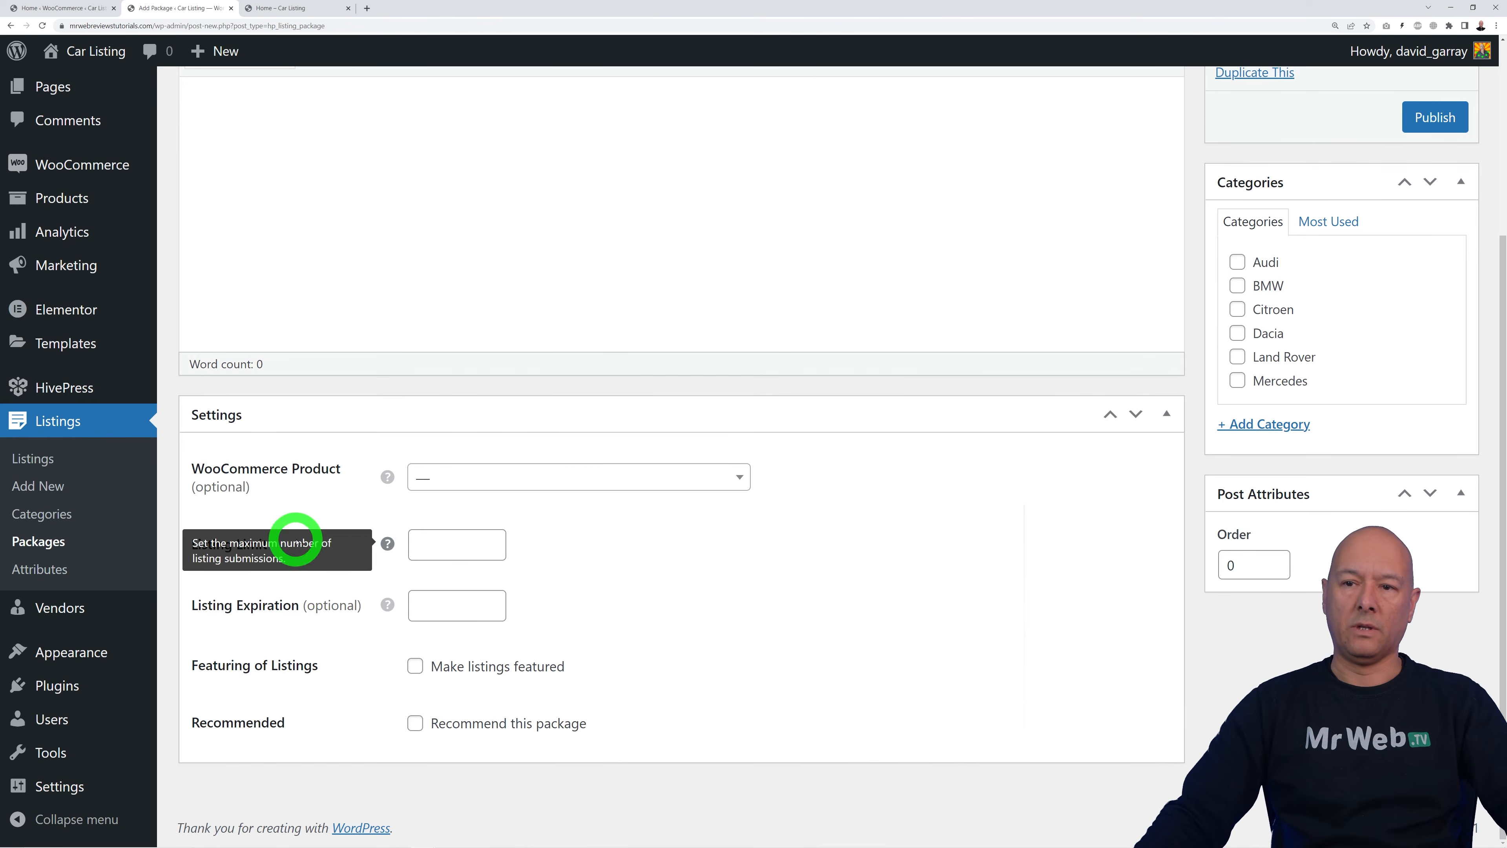
left_click(716, 486)
left_click(806, 545)
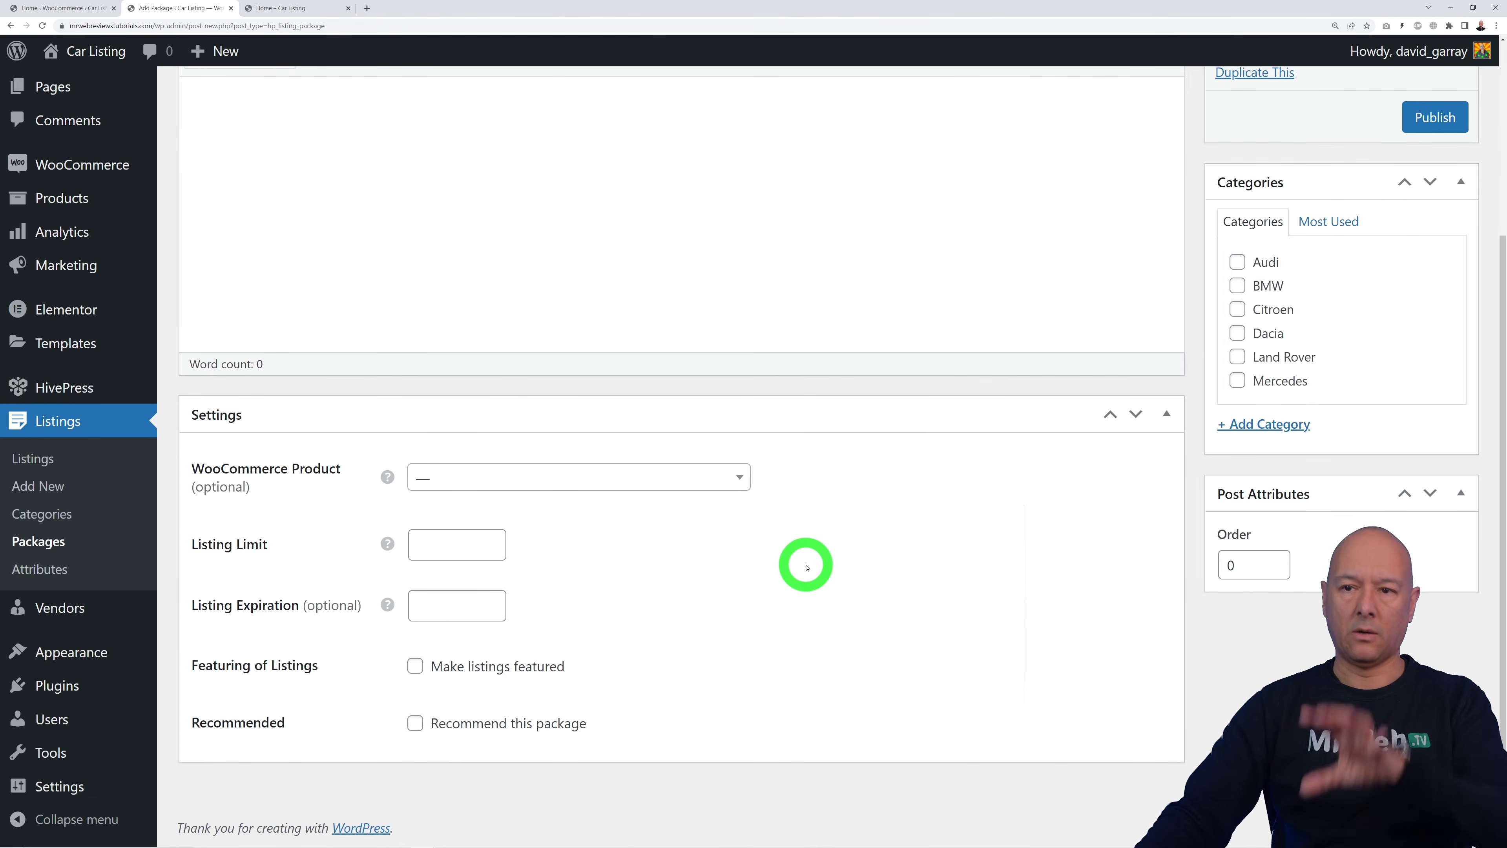
Step: Create and publish a virtual WooCommerce product named Simple Listing priced at $2.50
left_click(84, 8)
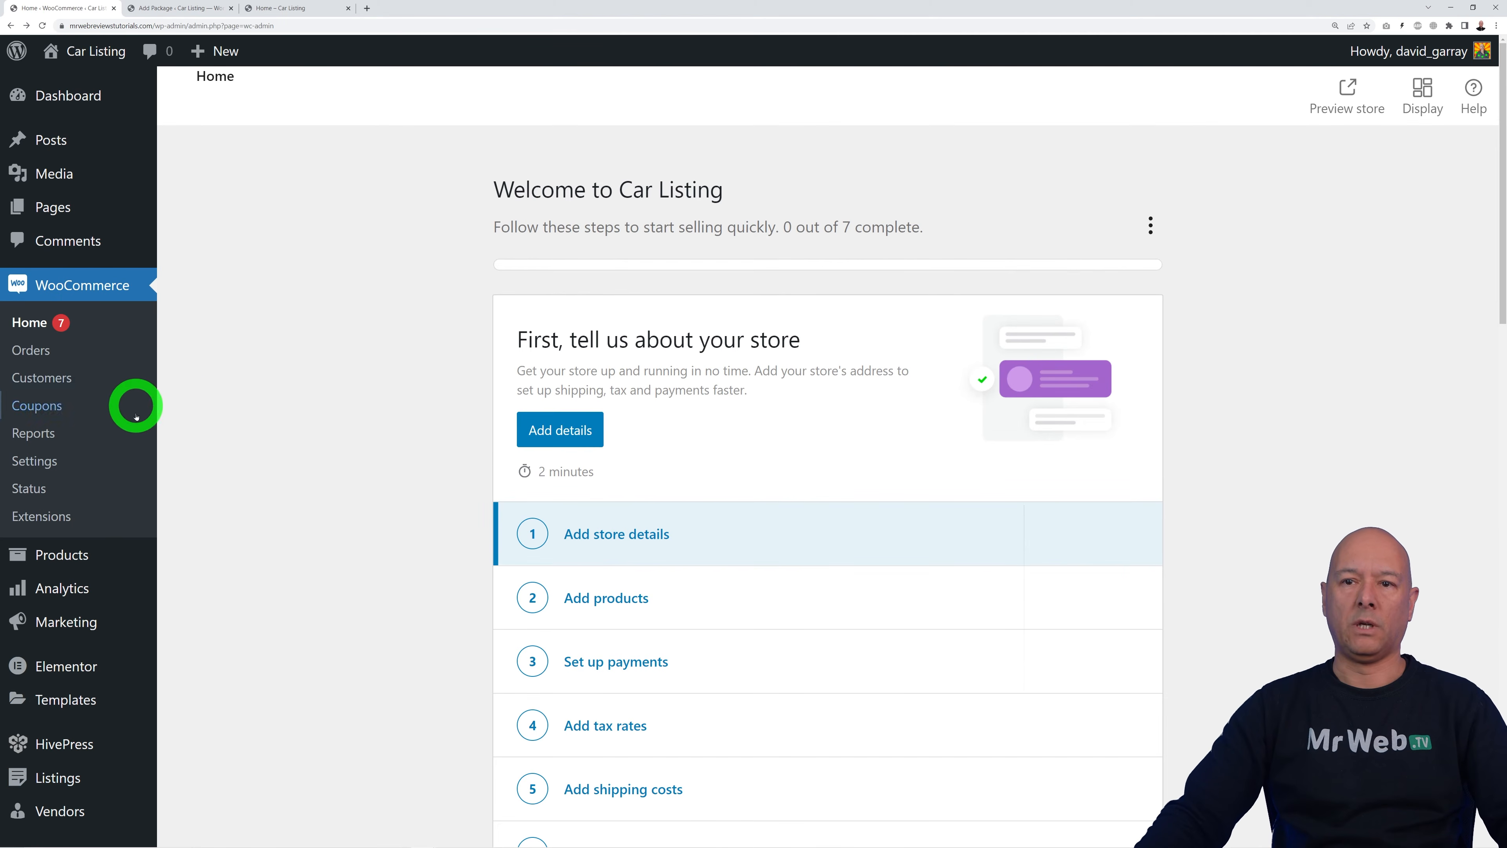
left_click(69, 555)
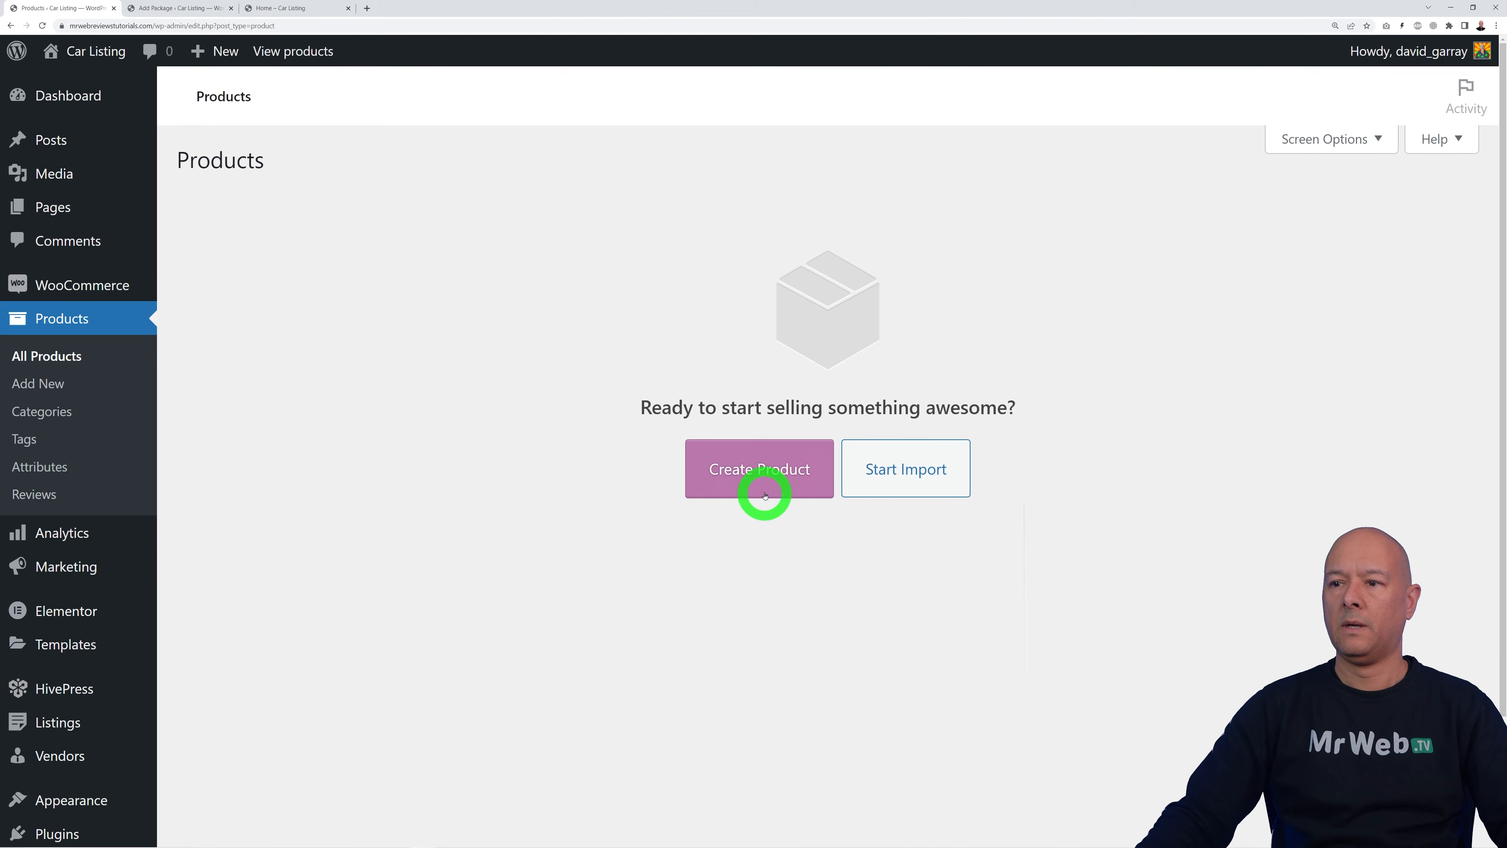
left_click(752, 487)
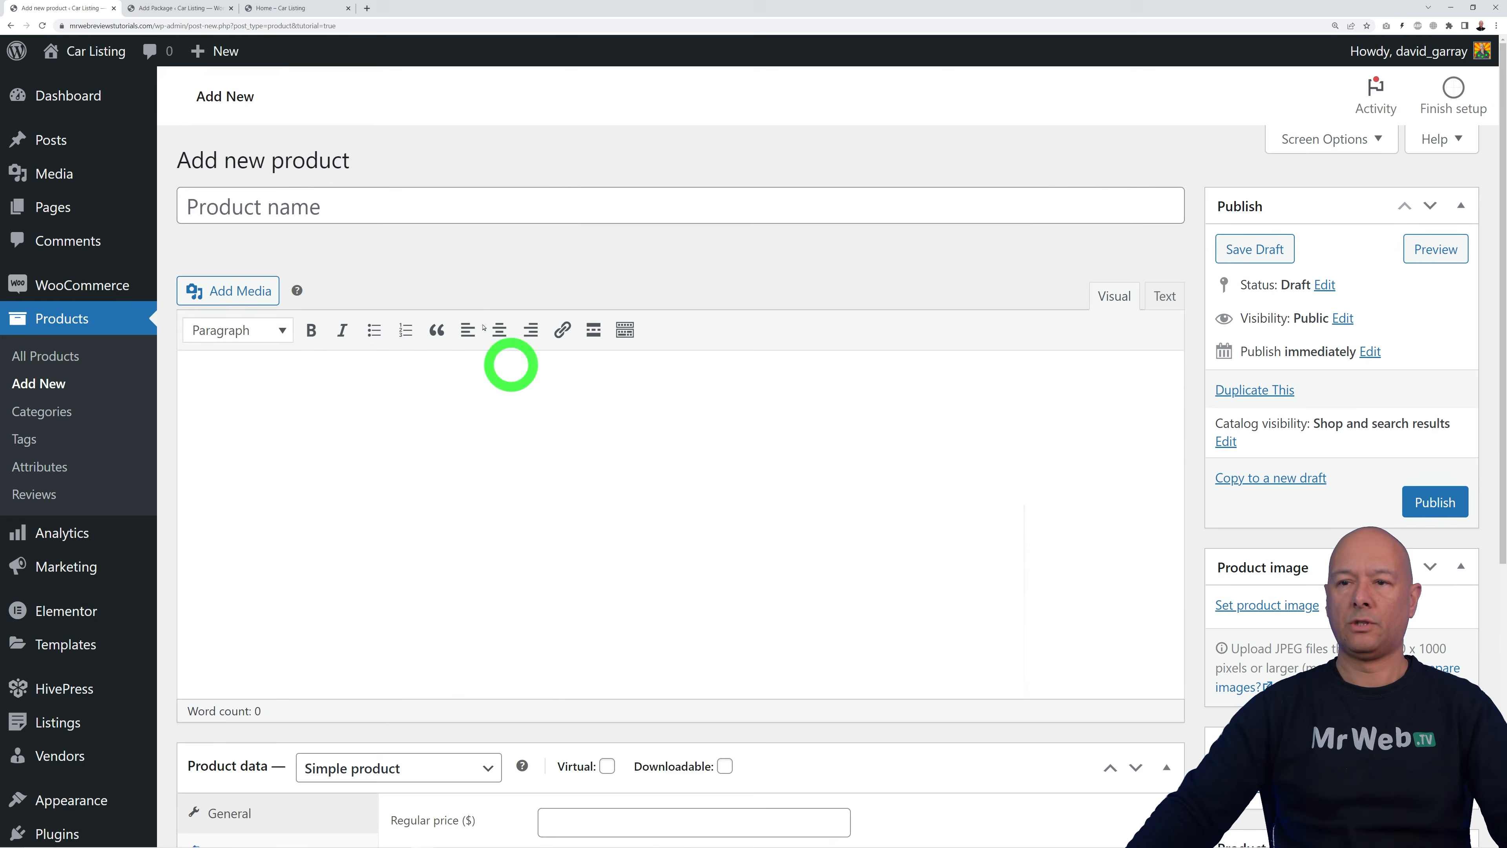
left_click(462, 208)
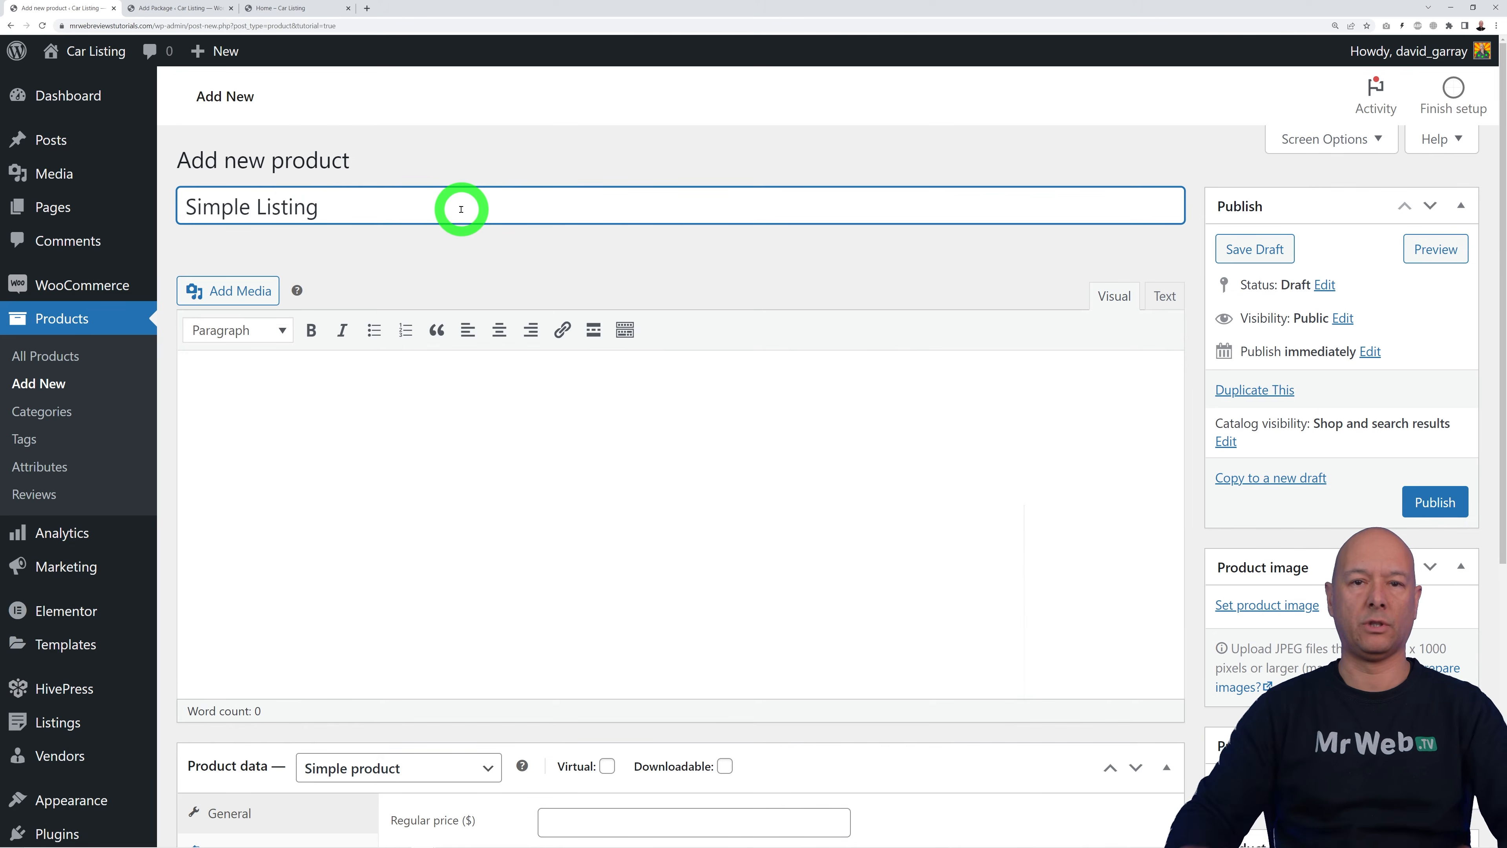
left_click(505, 444)
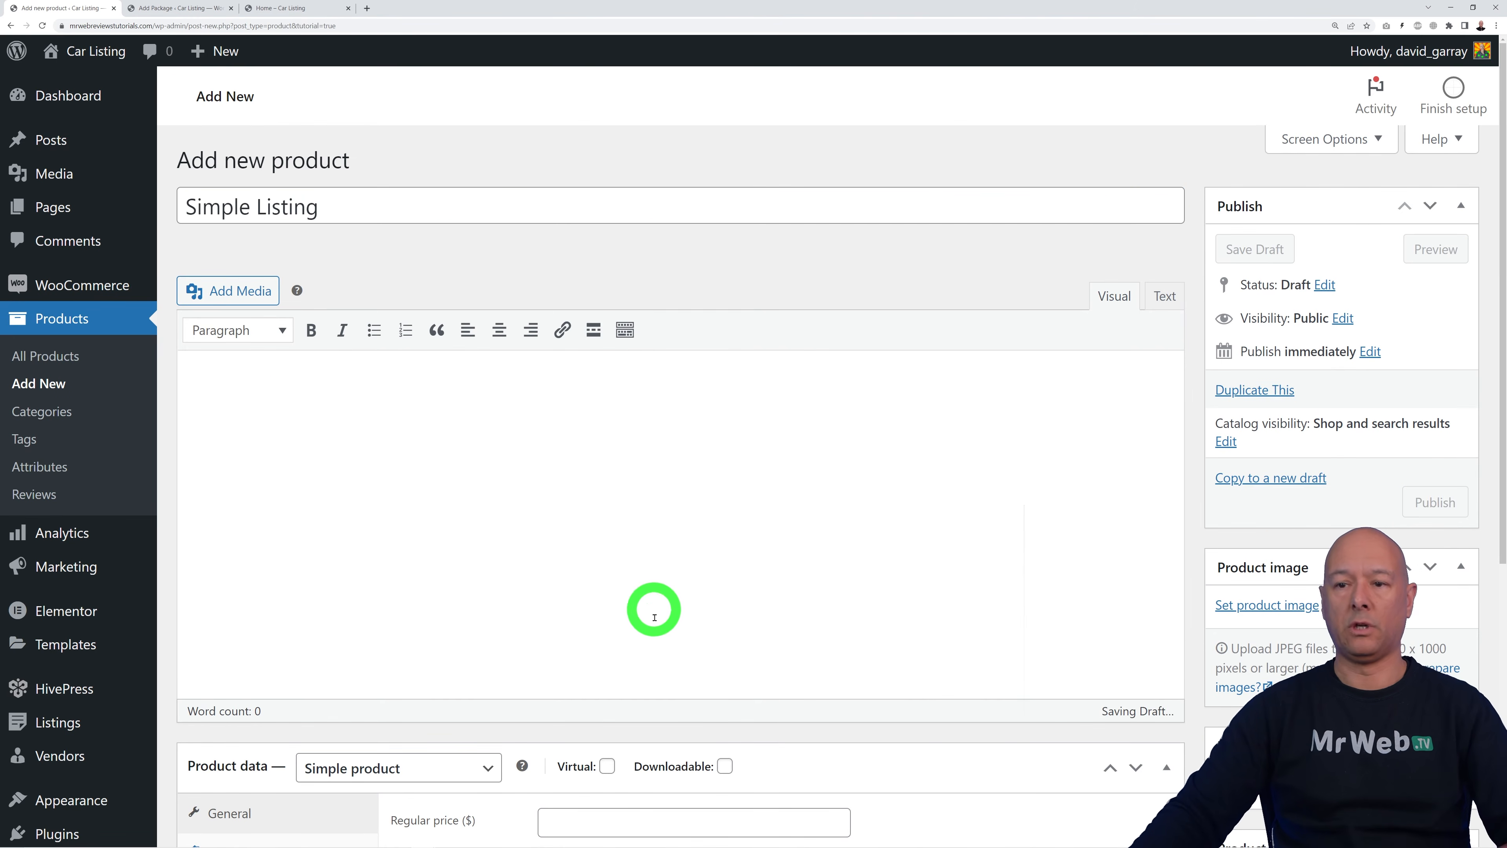
scroll(653, 609, "down", 2)
scroll(674, 617, "down", 4)
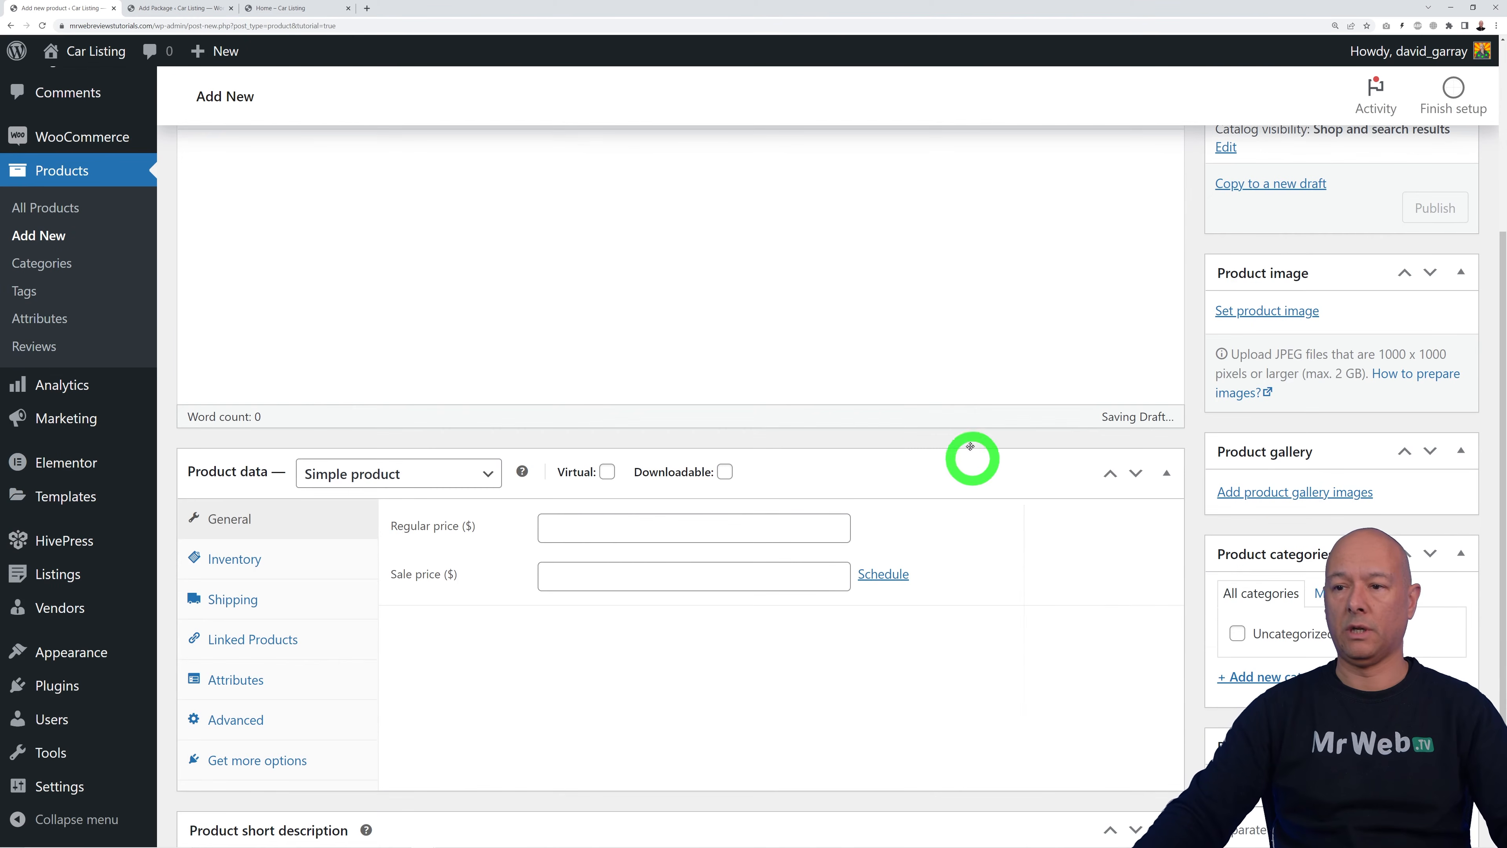
left_click(605, 472)
left_click(659, 536)
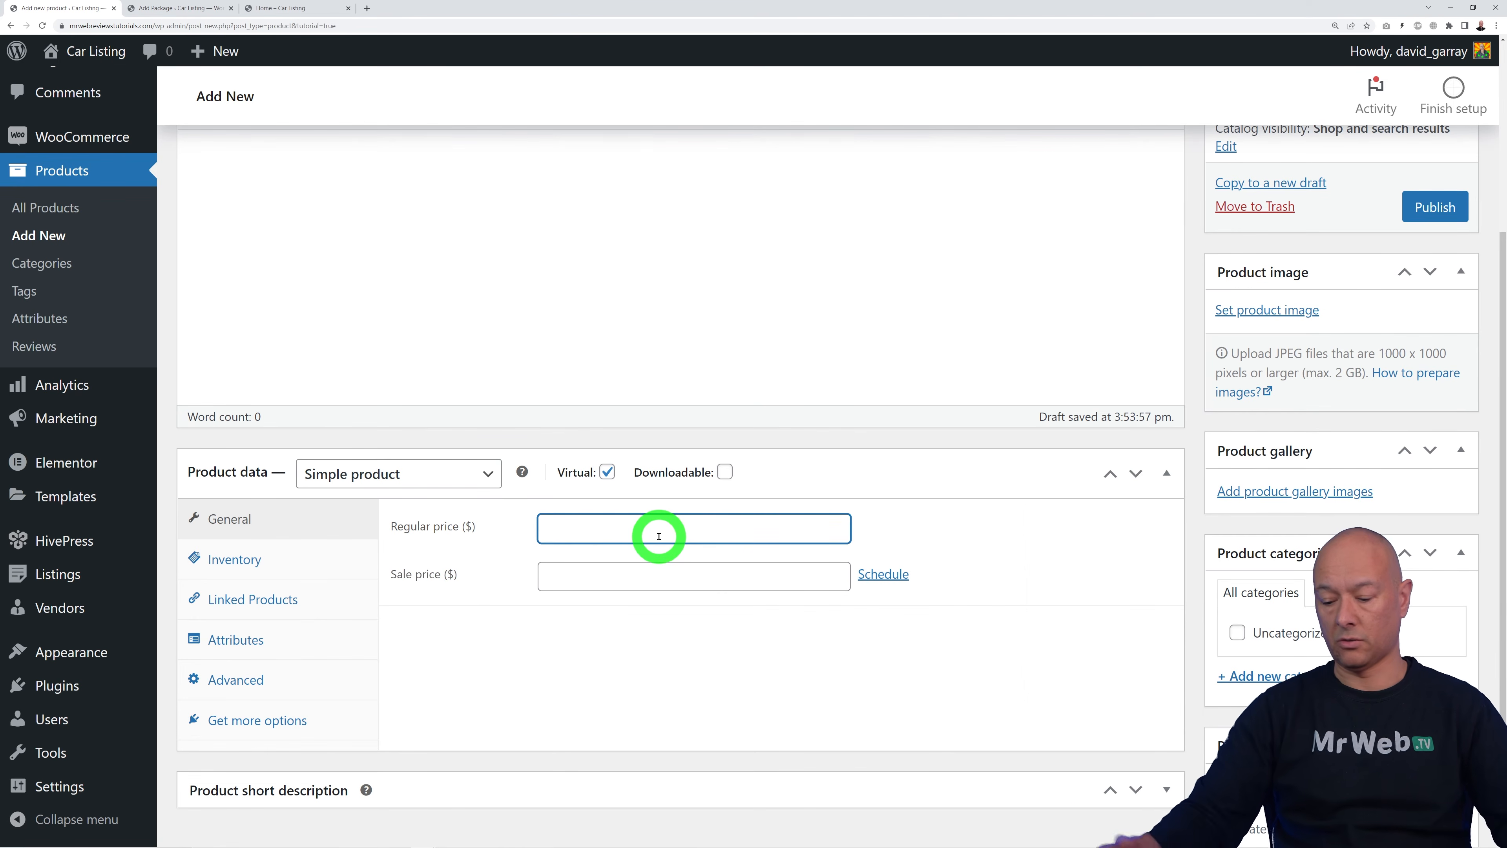
left_click(765, 664)
left_click(1435, 206)
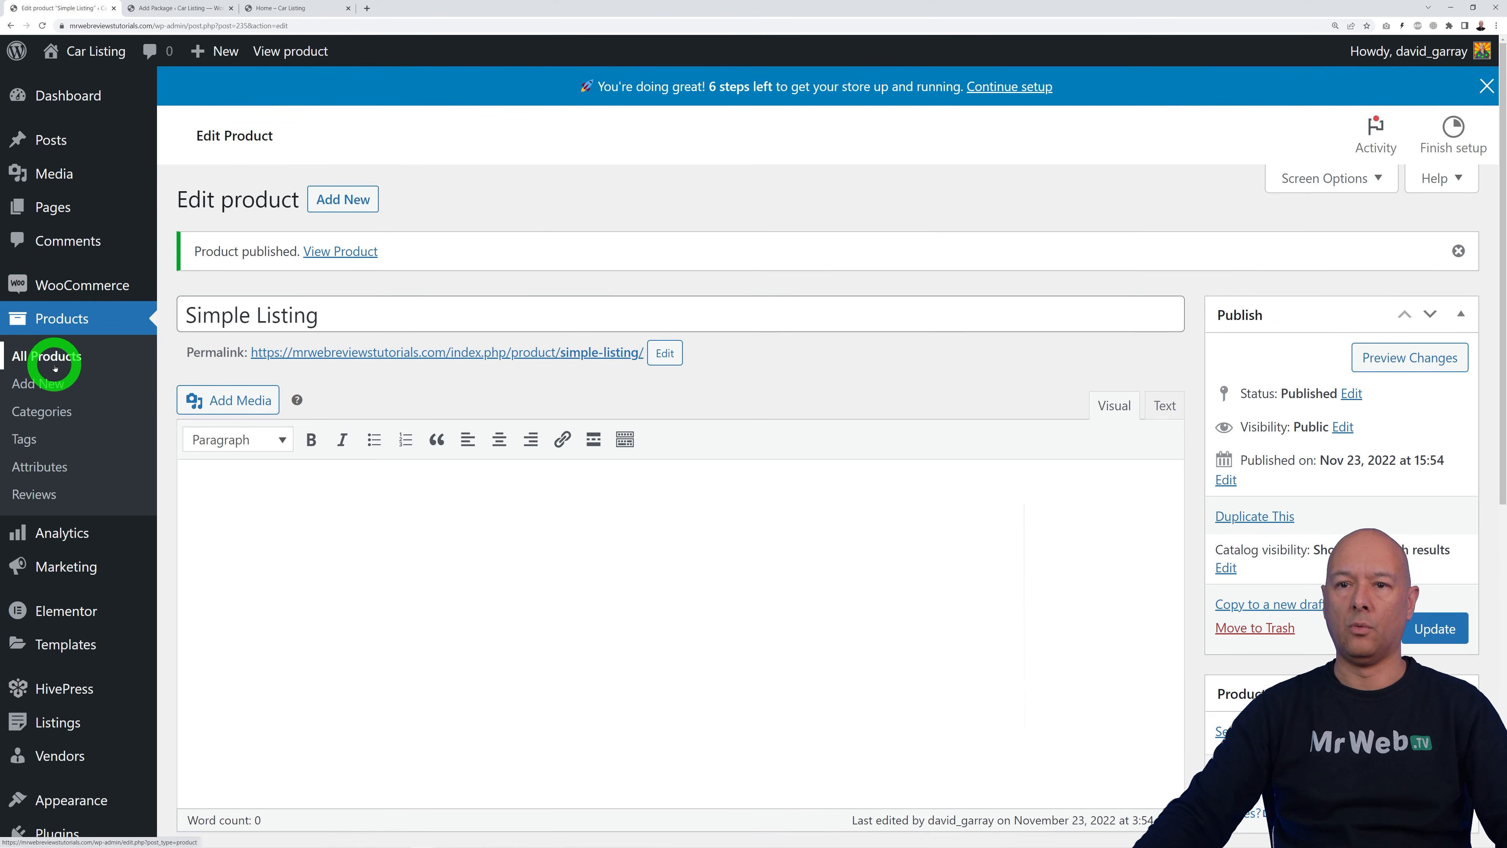
Step: Create and publish a virtual Featured Listing product priced at $7.50
left_click(358, 200)
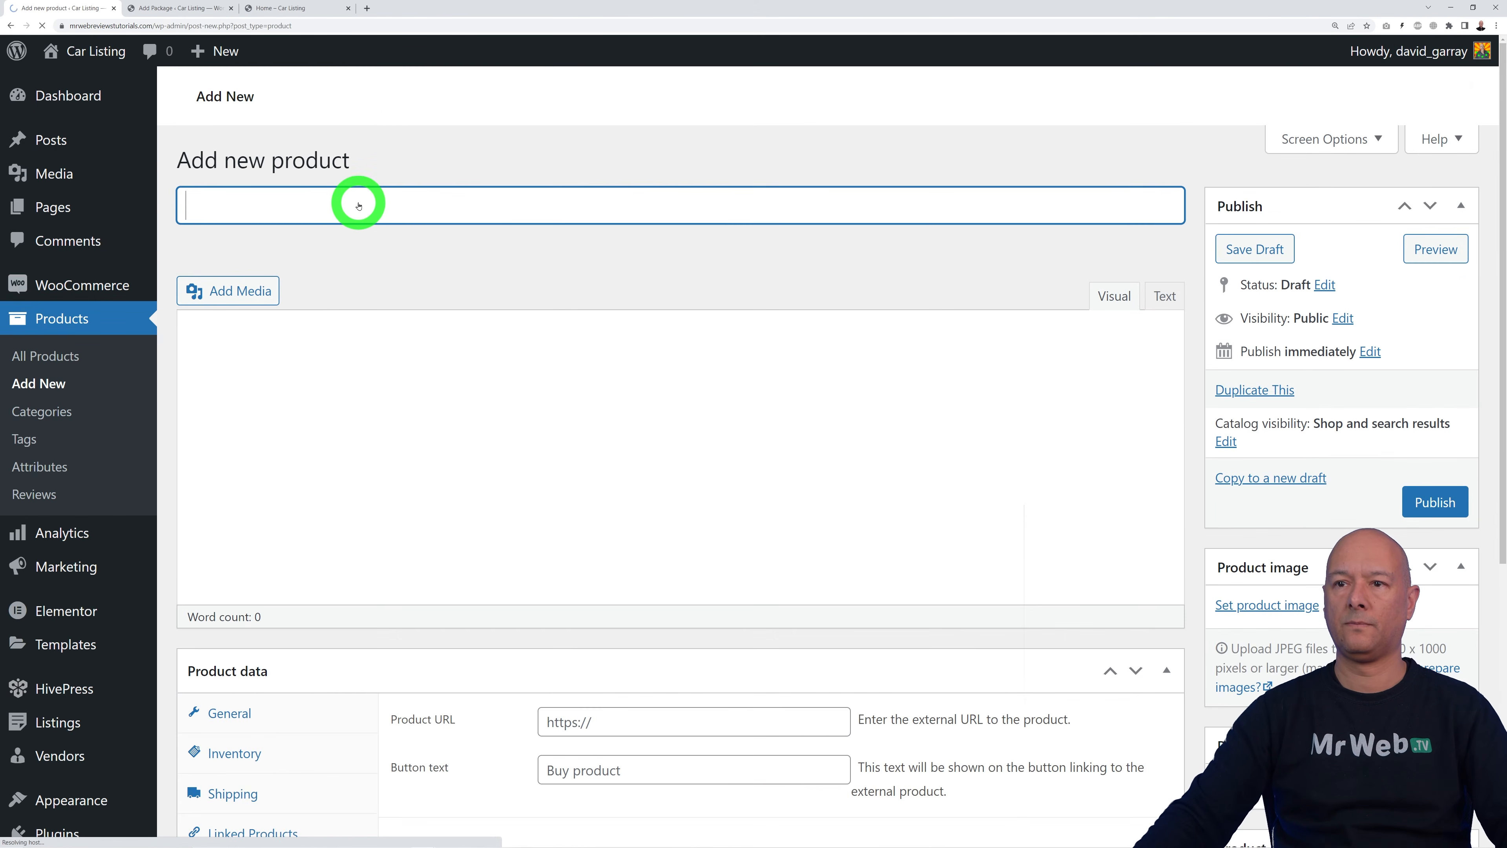
type("Feat")
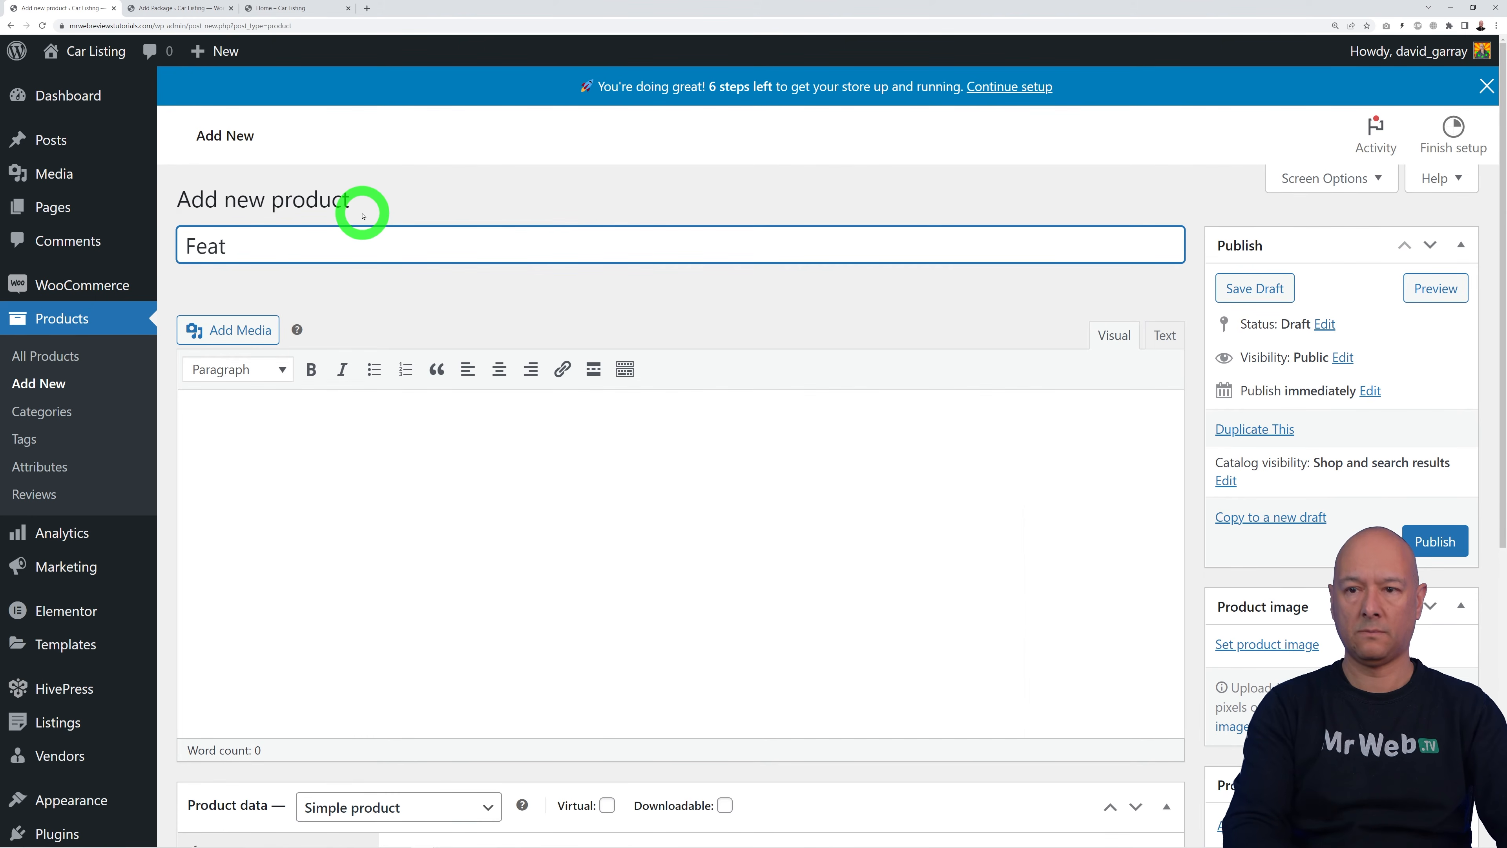
type("ruured Listing")
scroll(535, 493, "down", 3)
left_click(614, 614)
left_click(709, 669)
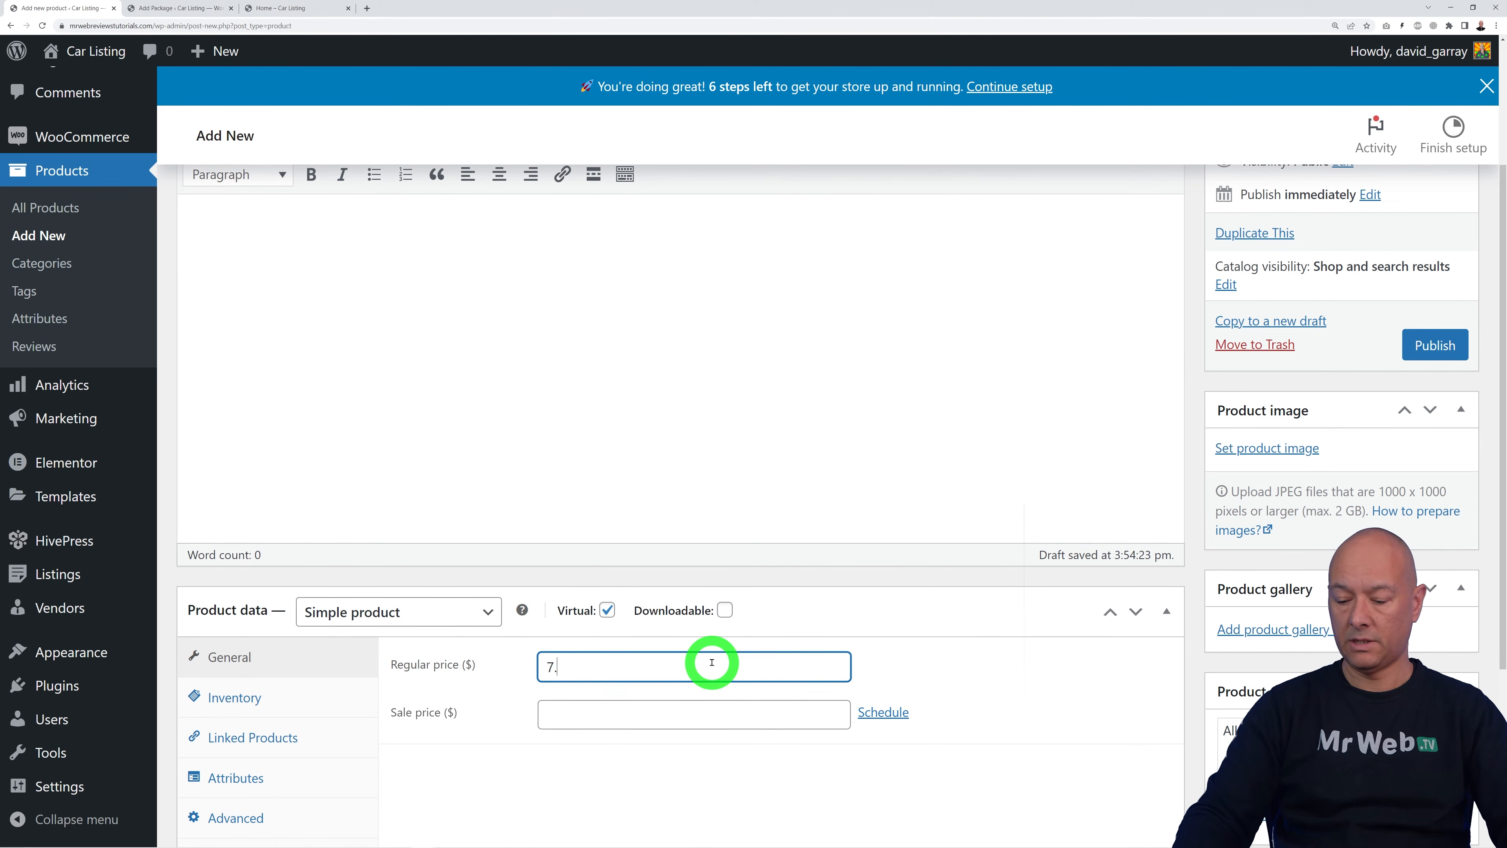
left_click(1435, 345)
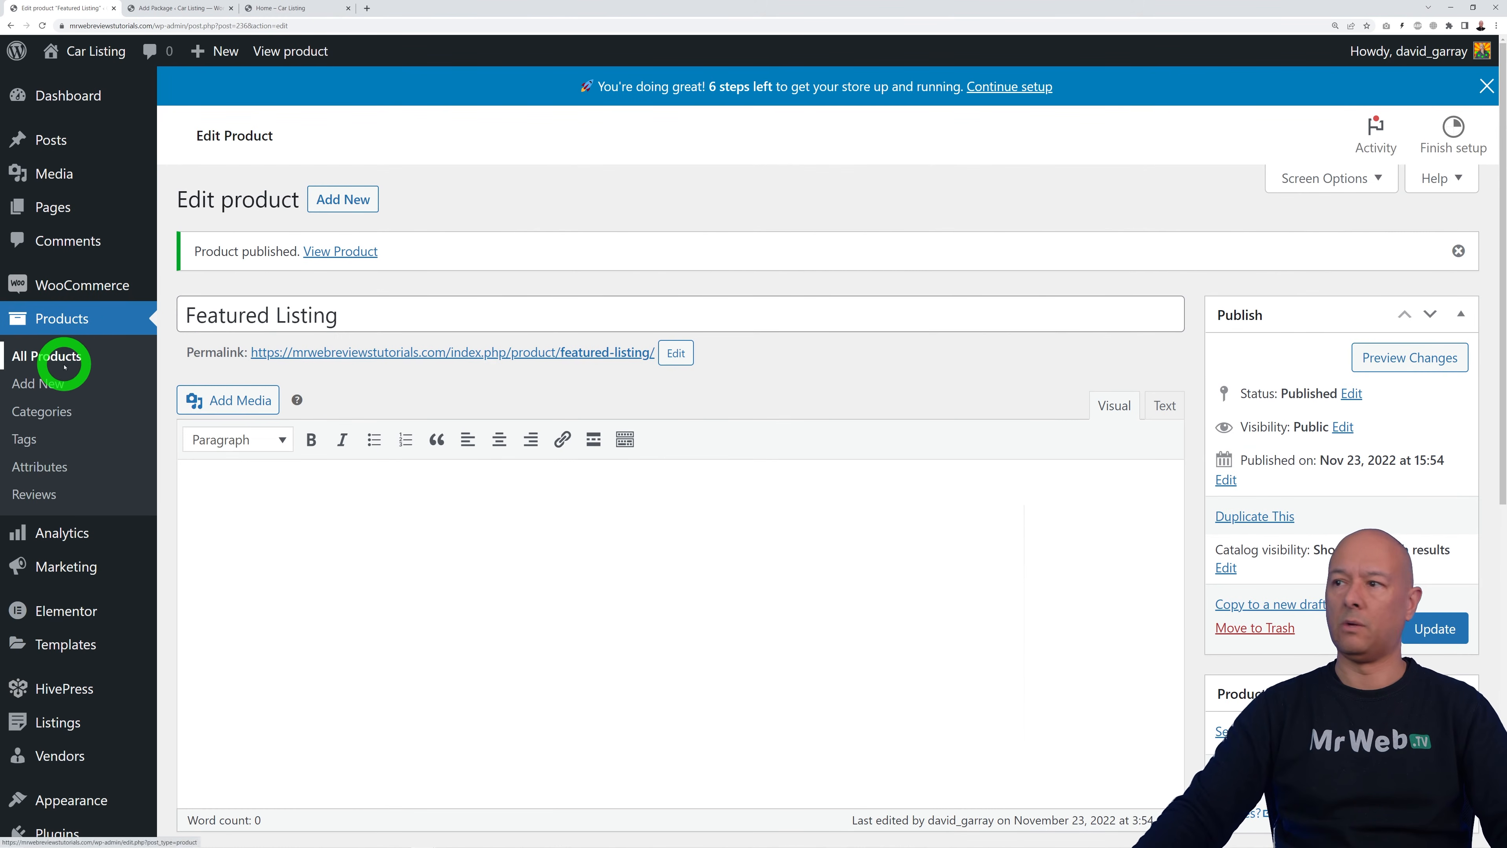
Step: View the products list, dismiss the store setup banner, and return to the Add Package tab
left_click(64, 366)
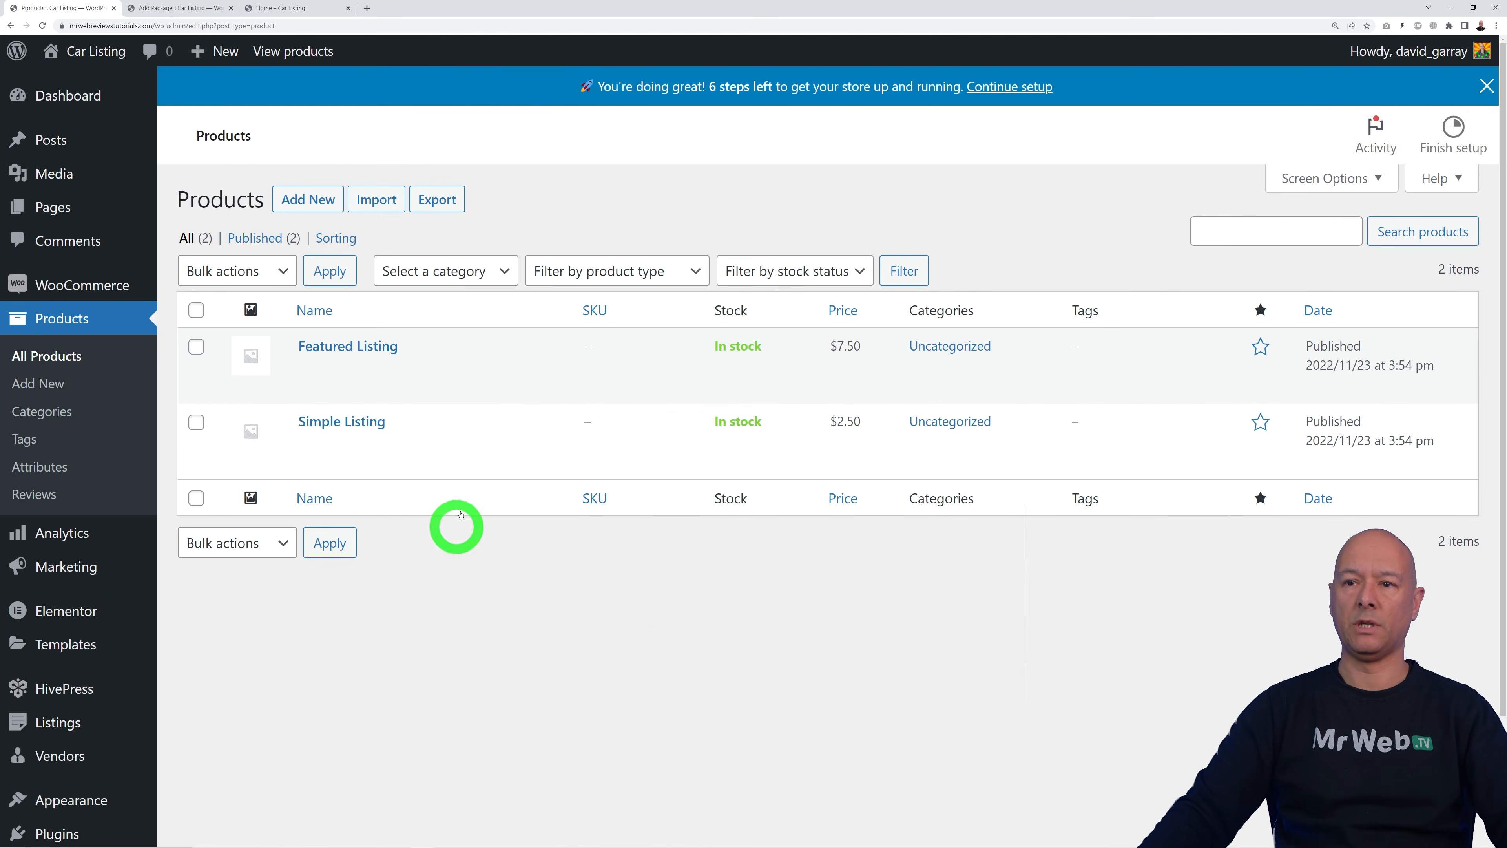
left_click(1482, 88)
left_click(170, 7)
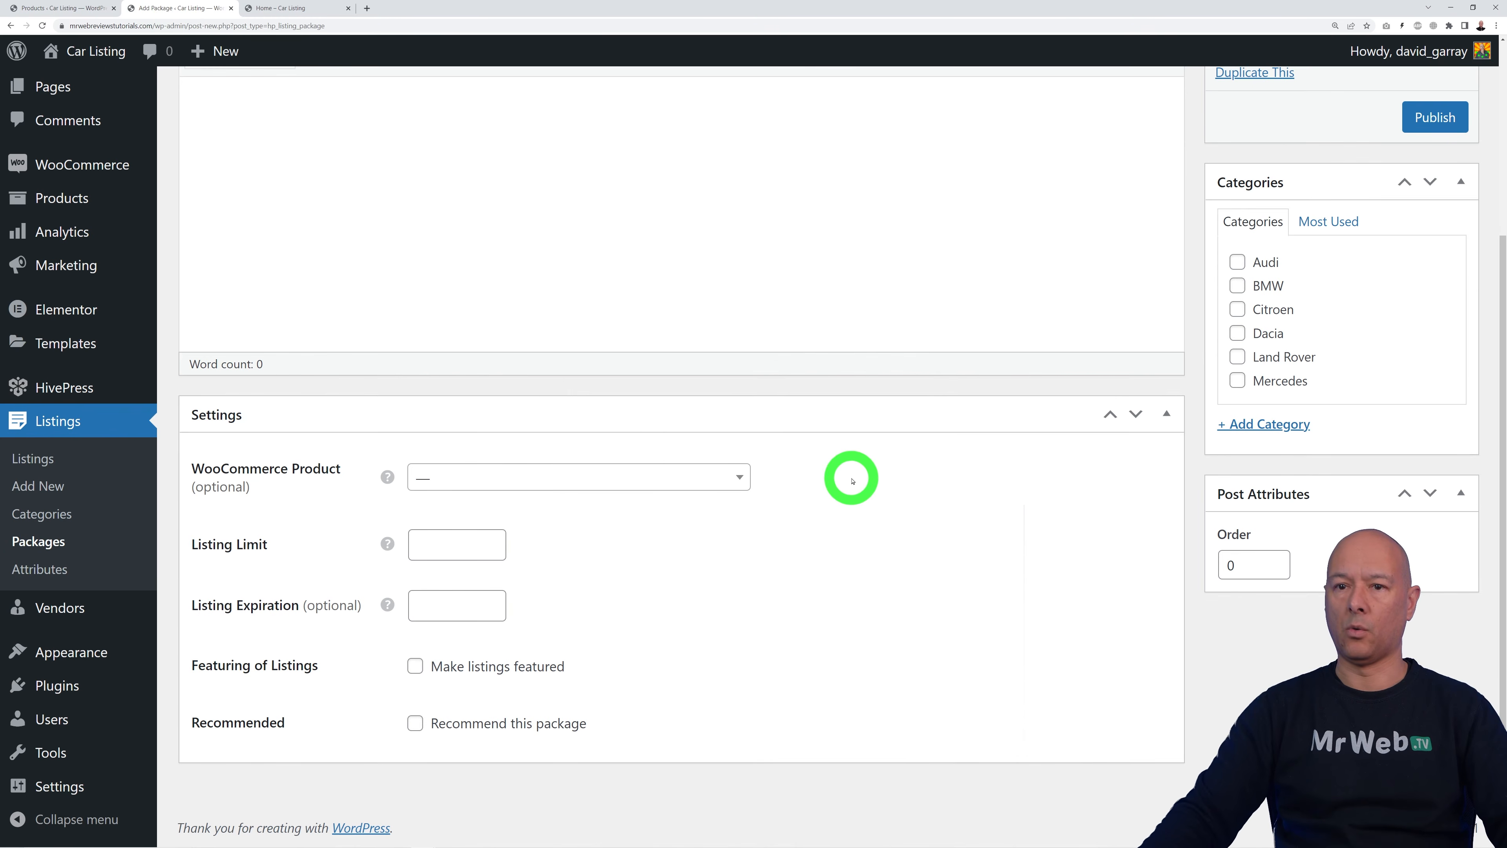
Step: Title the package Simple Listing, add a description, and tick all car categories
scroll(916, 570, "up", 4)
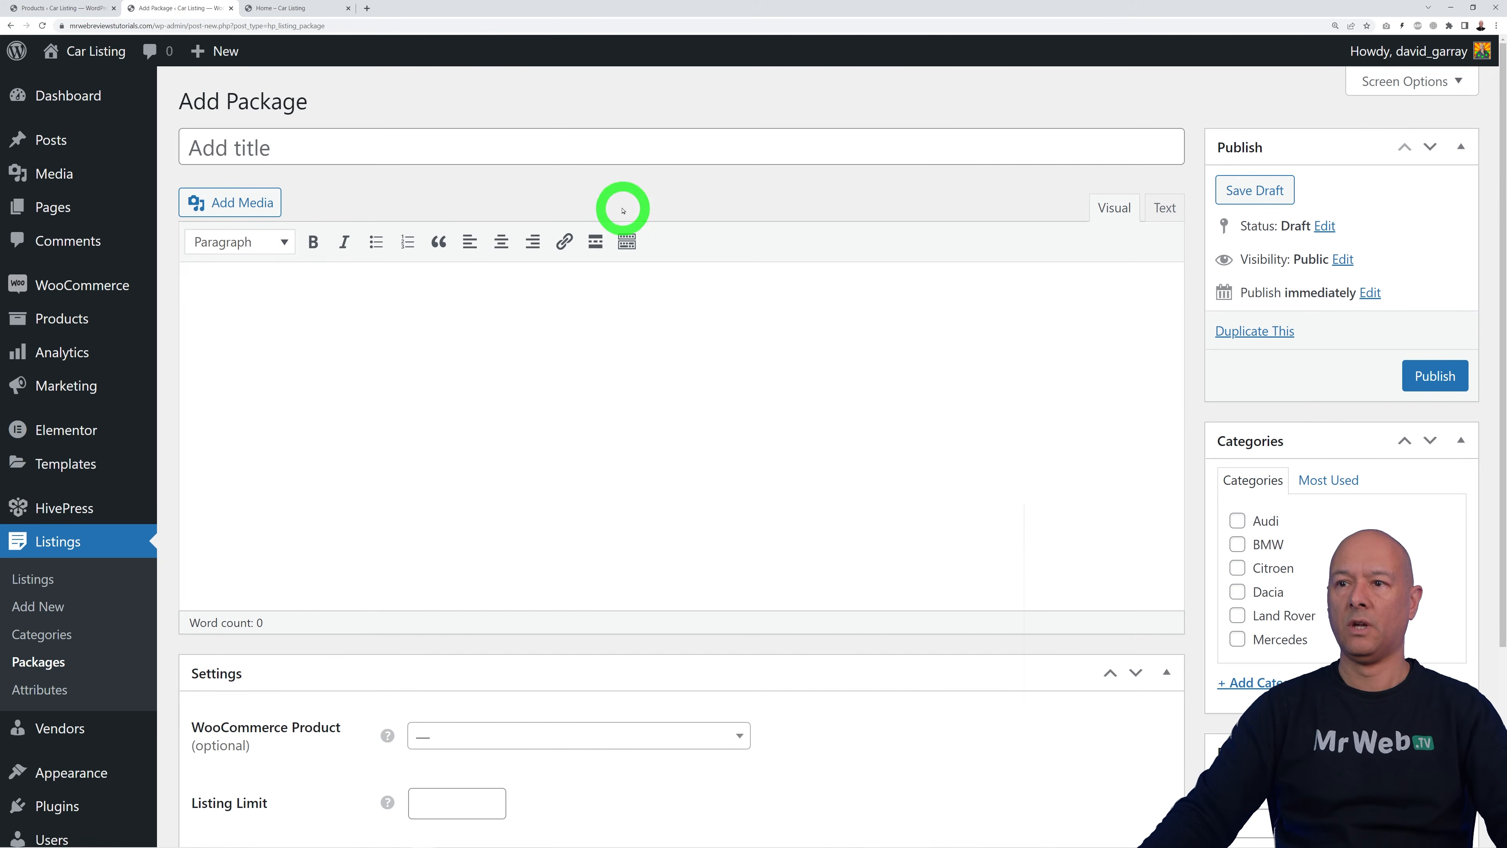
left_click(605, 147)
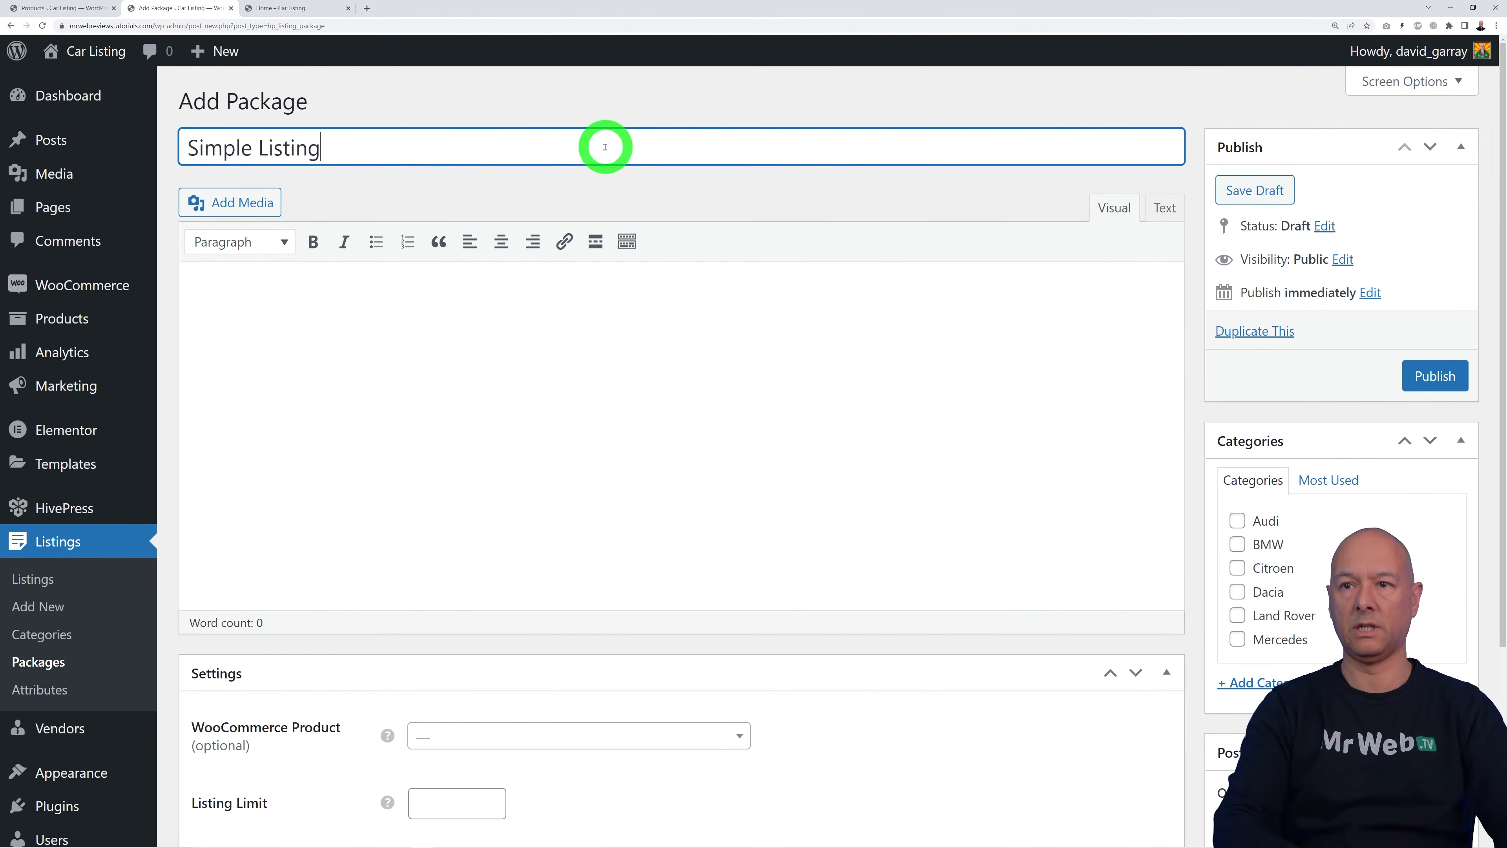
left_click(575, 361)
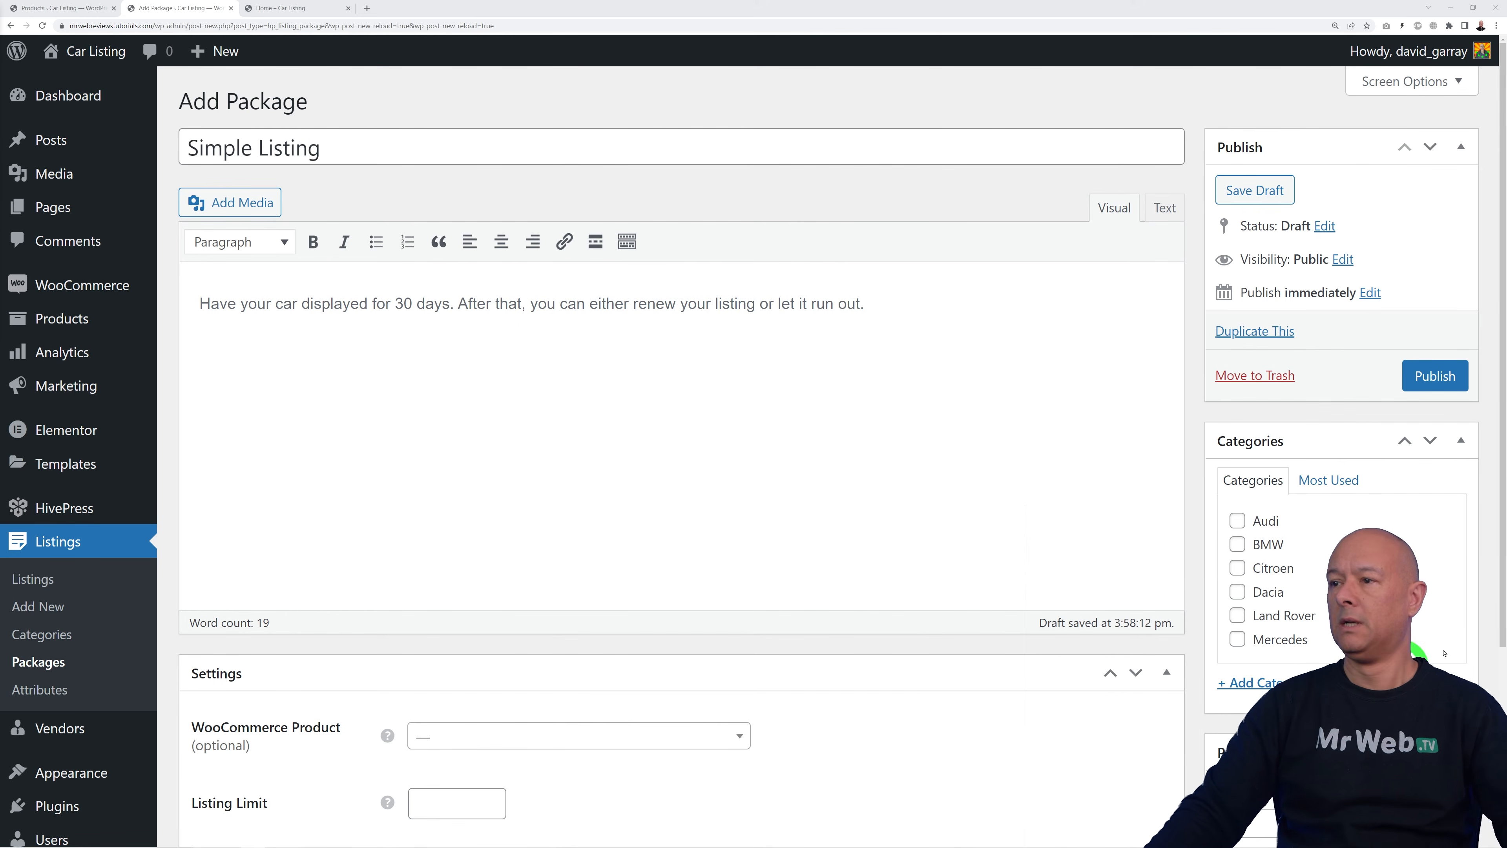
left_click(1237, 521)
left_click(1237, 544)
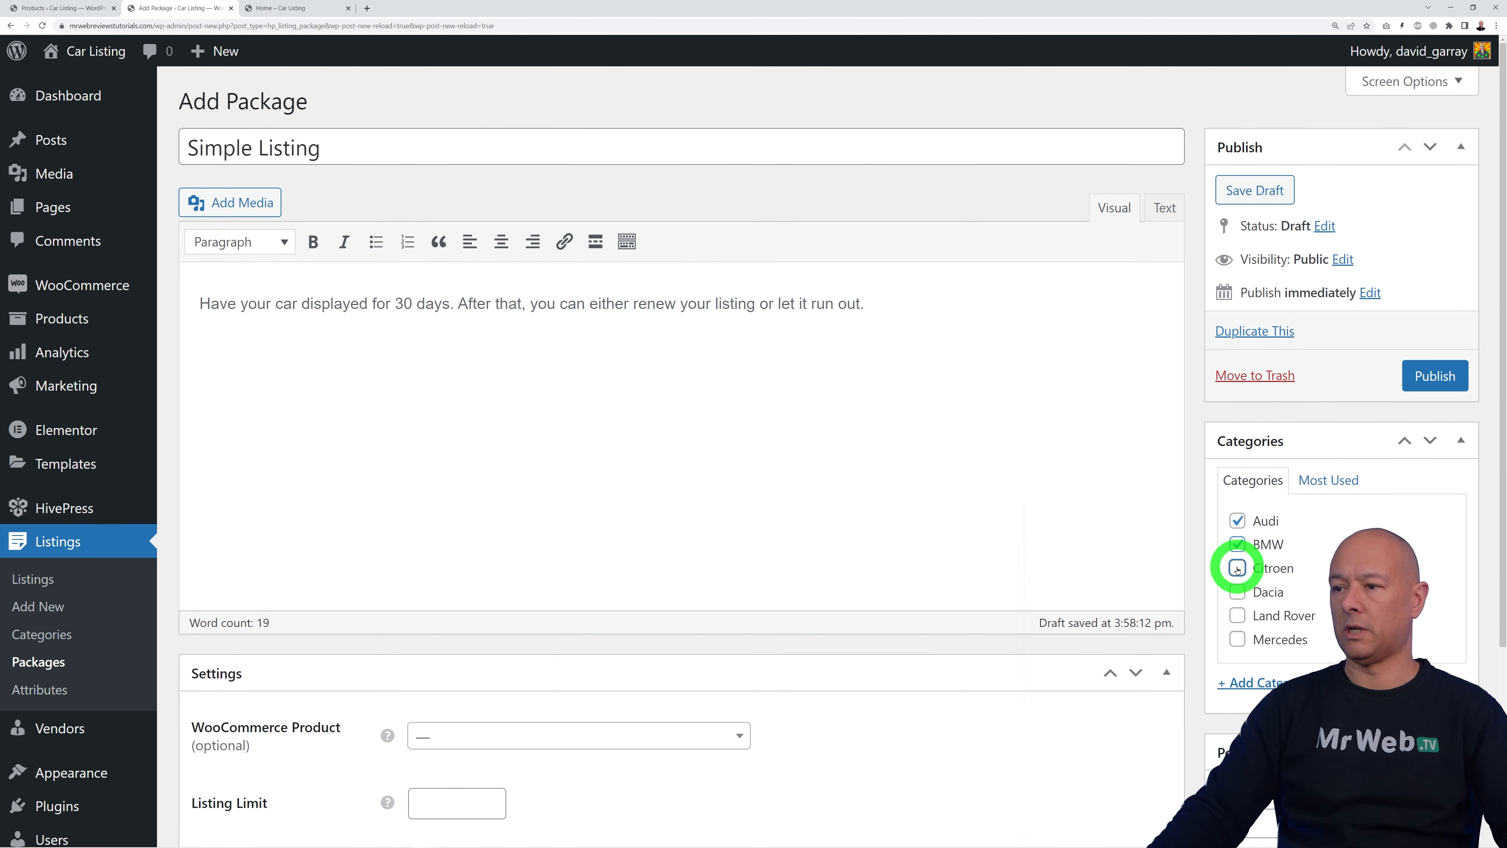
scroll(1038, 640, "down", 4)
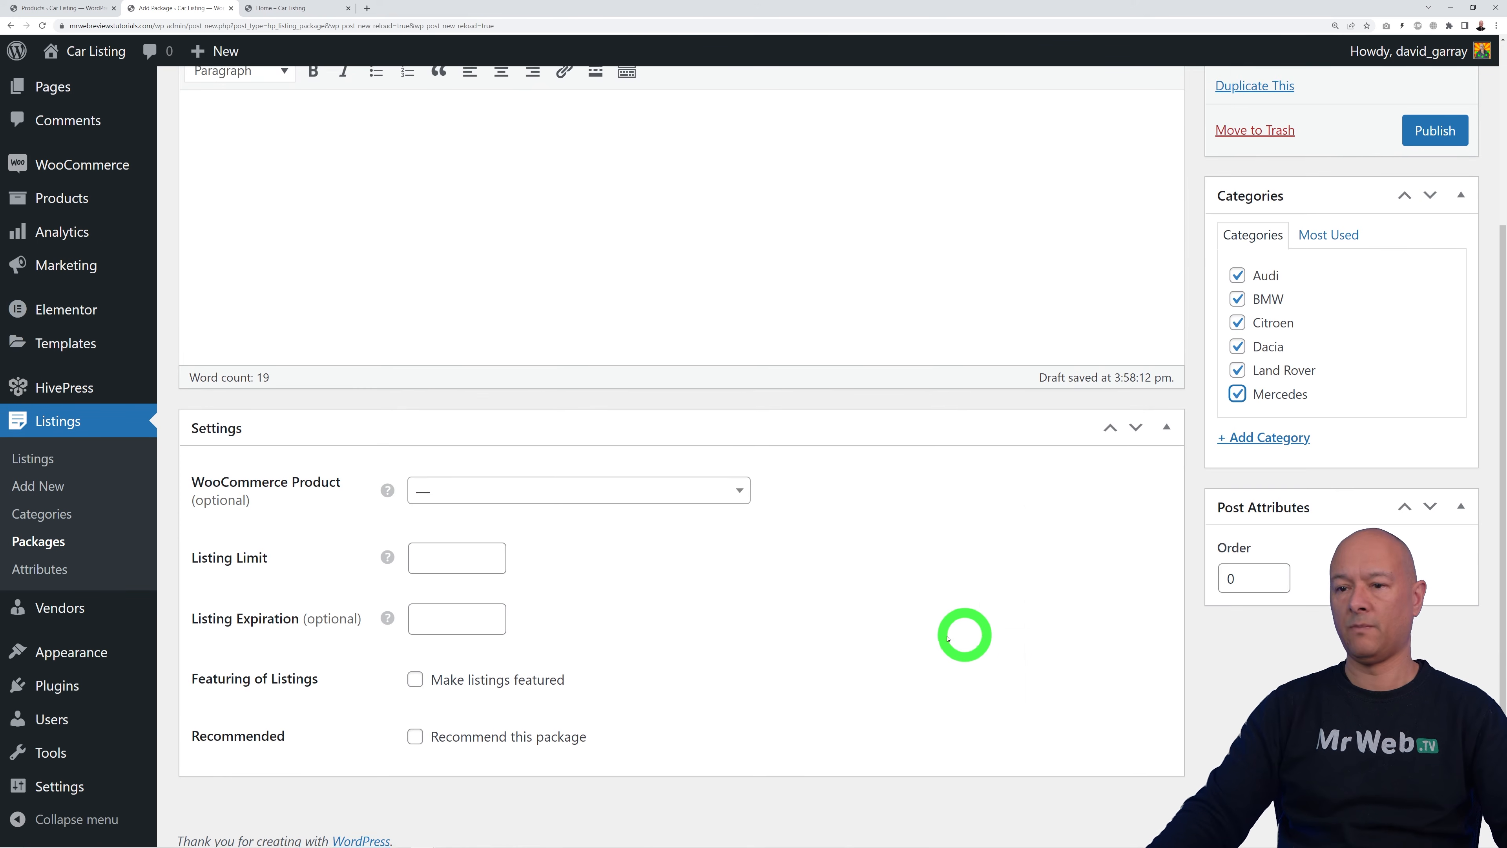
Step: Link the package to the Simple Listing product with a 10-listing limit and 30-day expiration
left_click(736, 480)
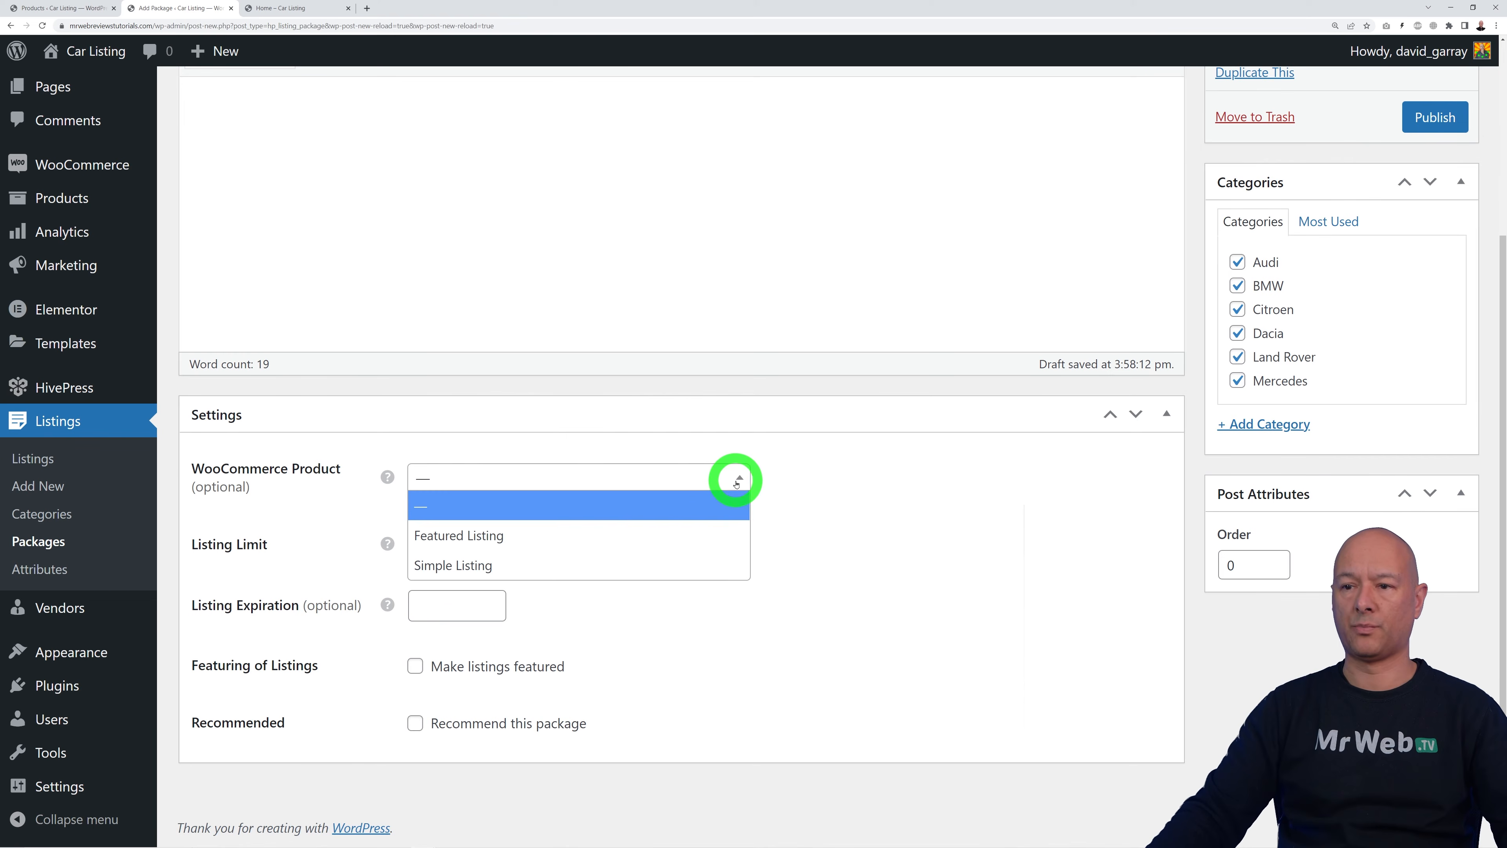
left_click(498, 567)
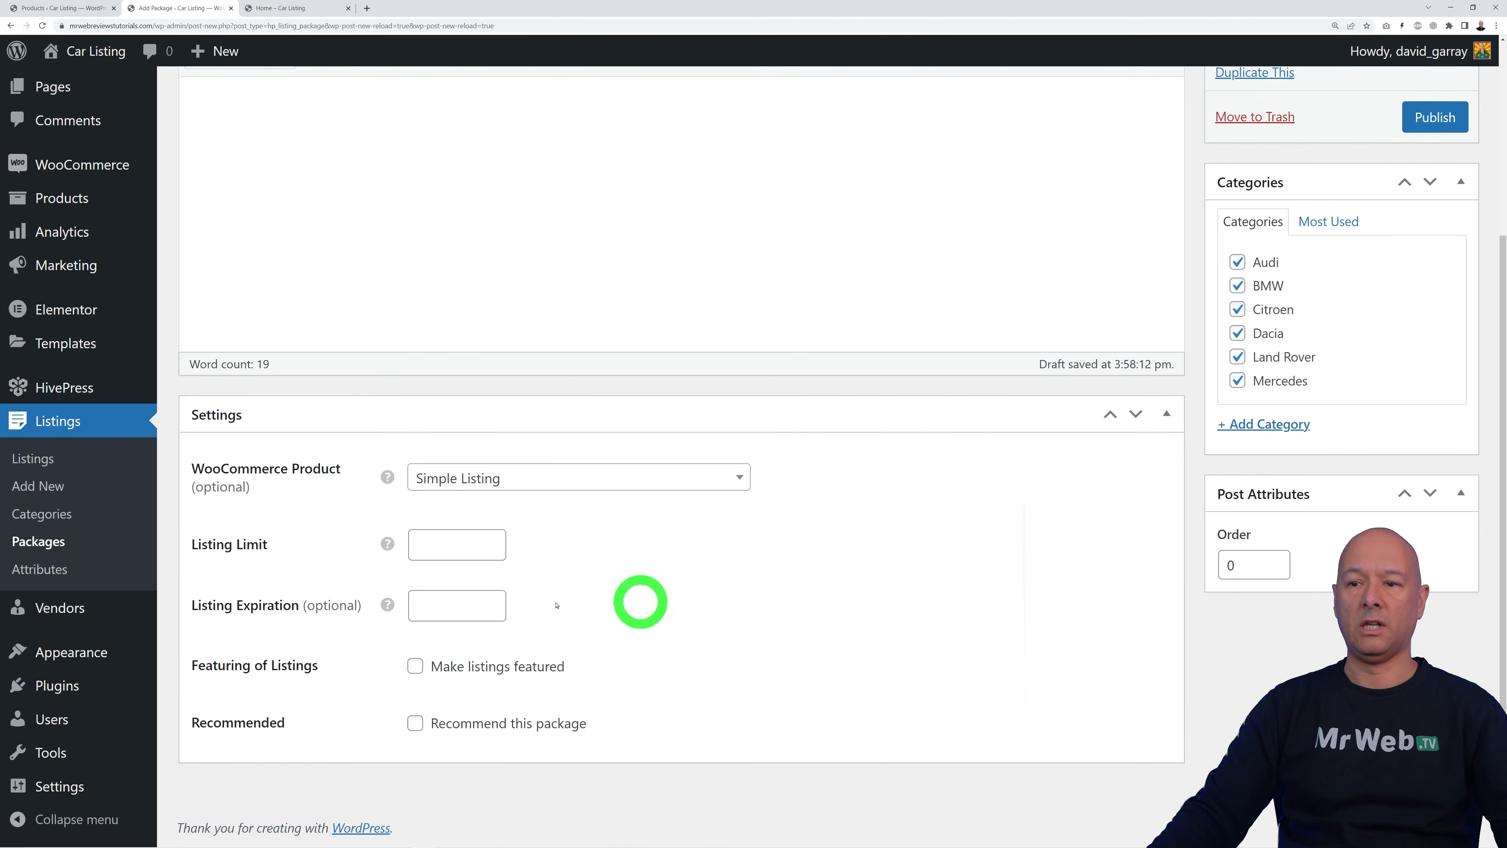
mouse_move(390, 549)
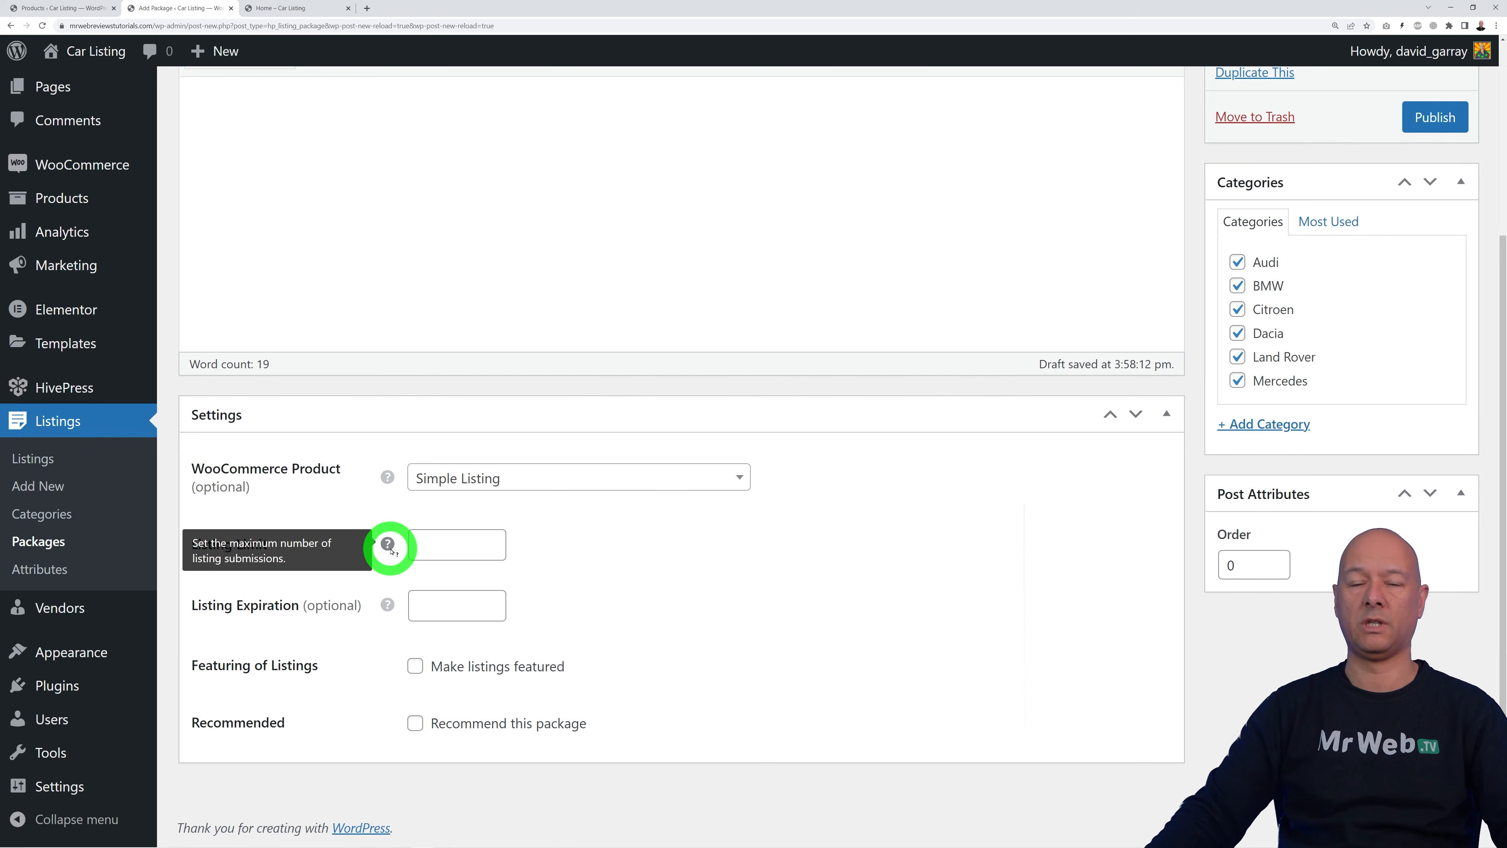
left_click(432, 543)
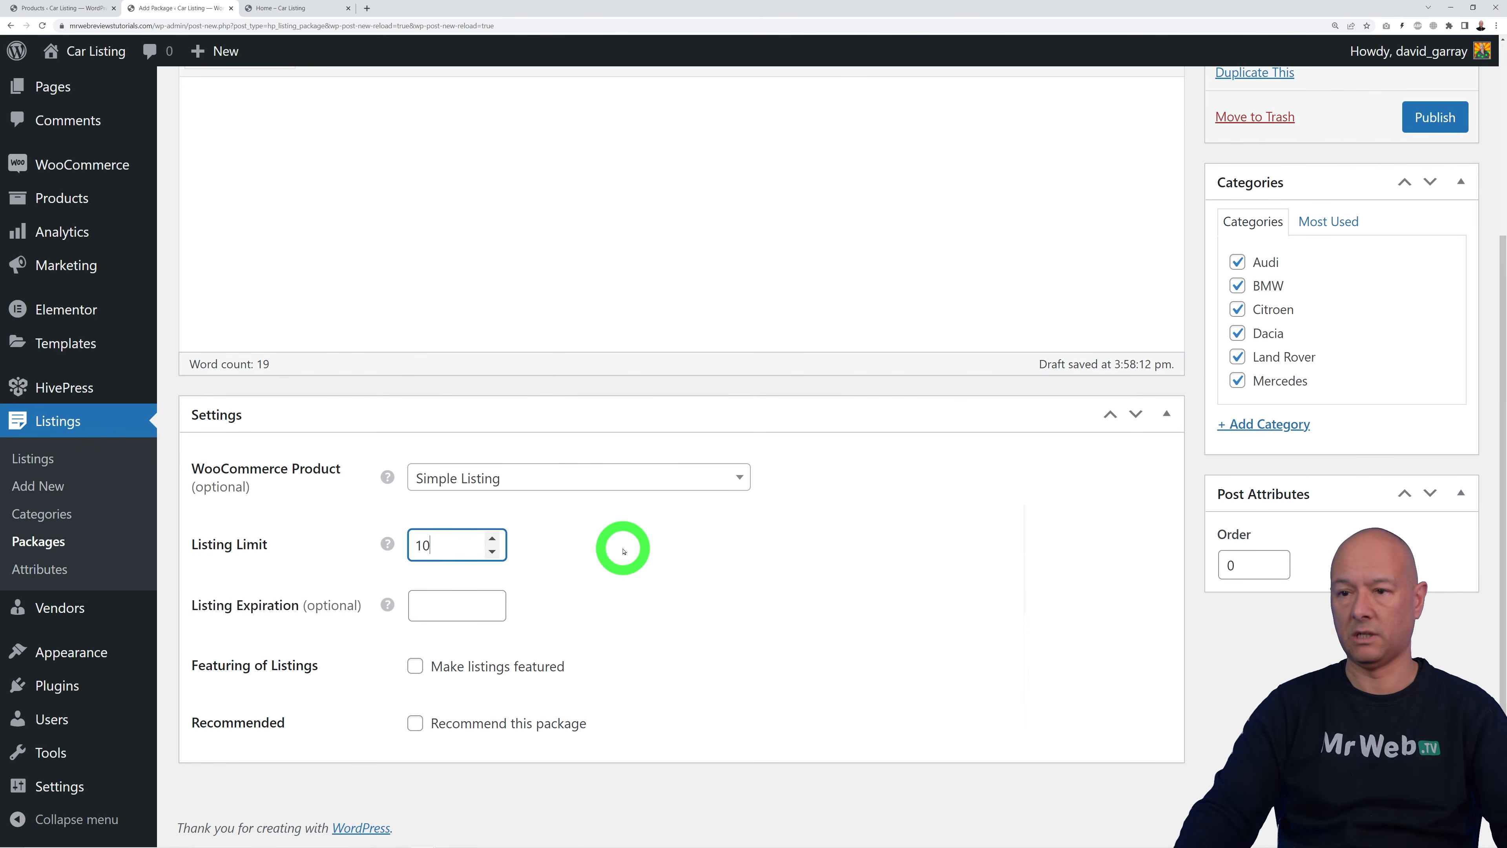
left_click(428, 605)
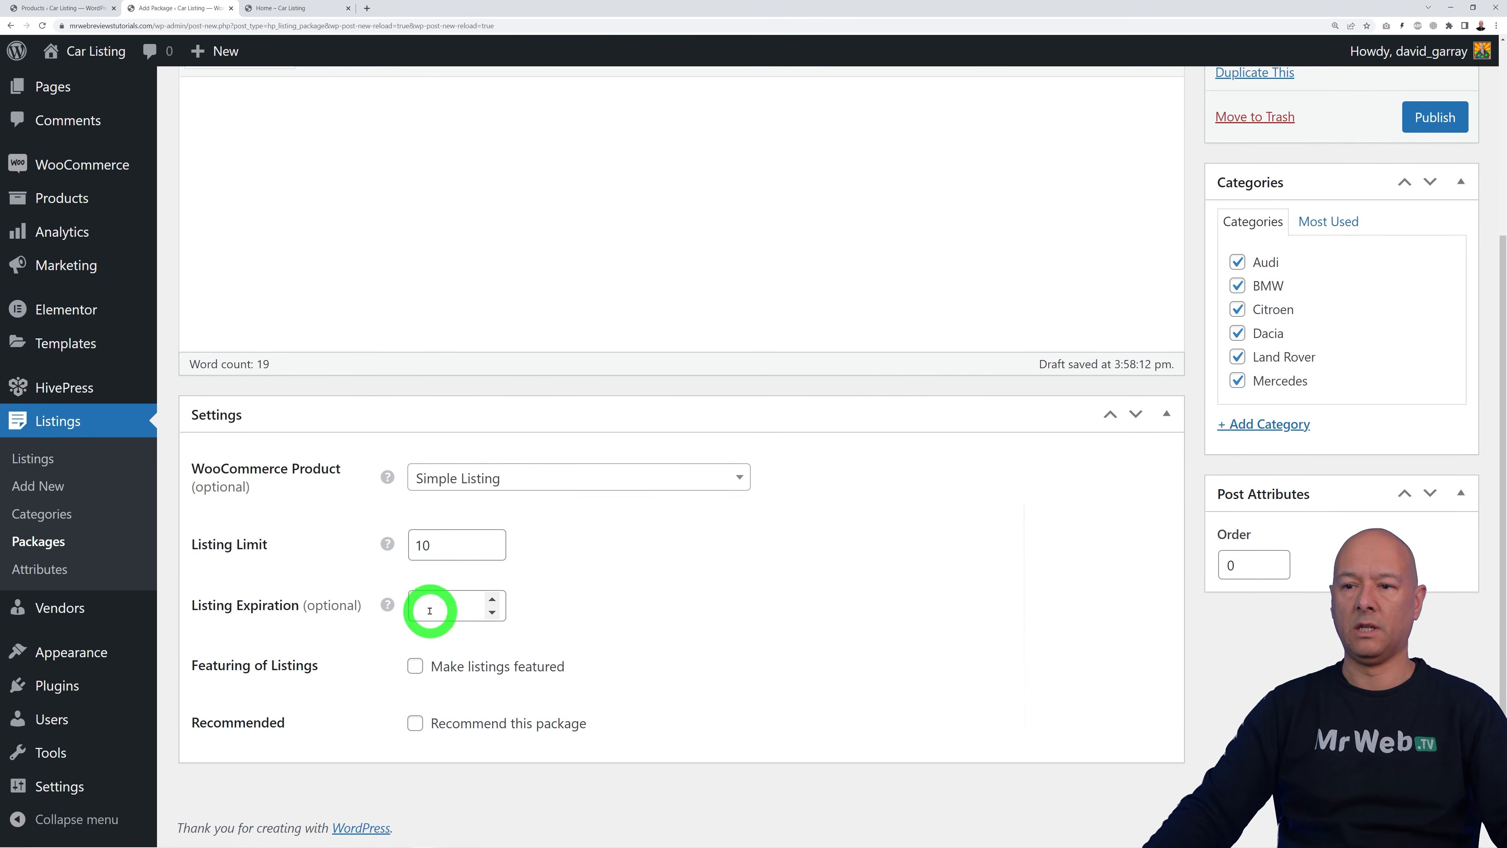
left_click(719, 617)
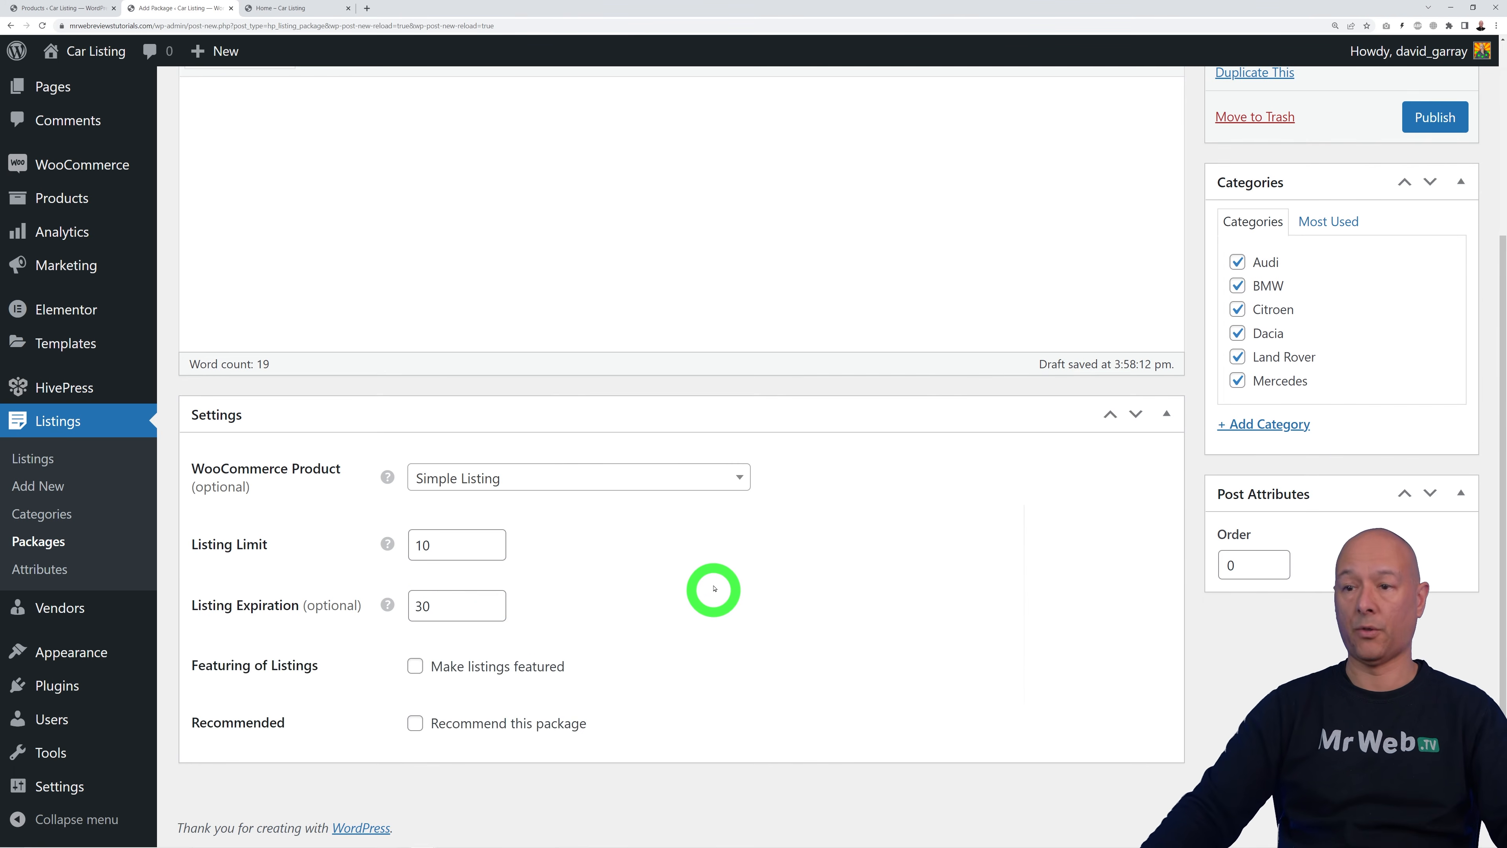
Step: Mark the package as recommended, publish it, and return to the packages list
scroll(711, 594, "up", 4)
scroll(813, 574, "down", 4)
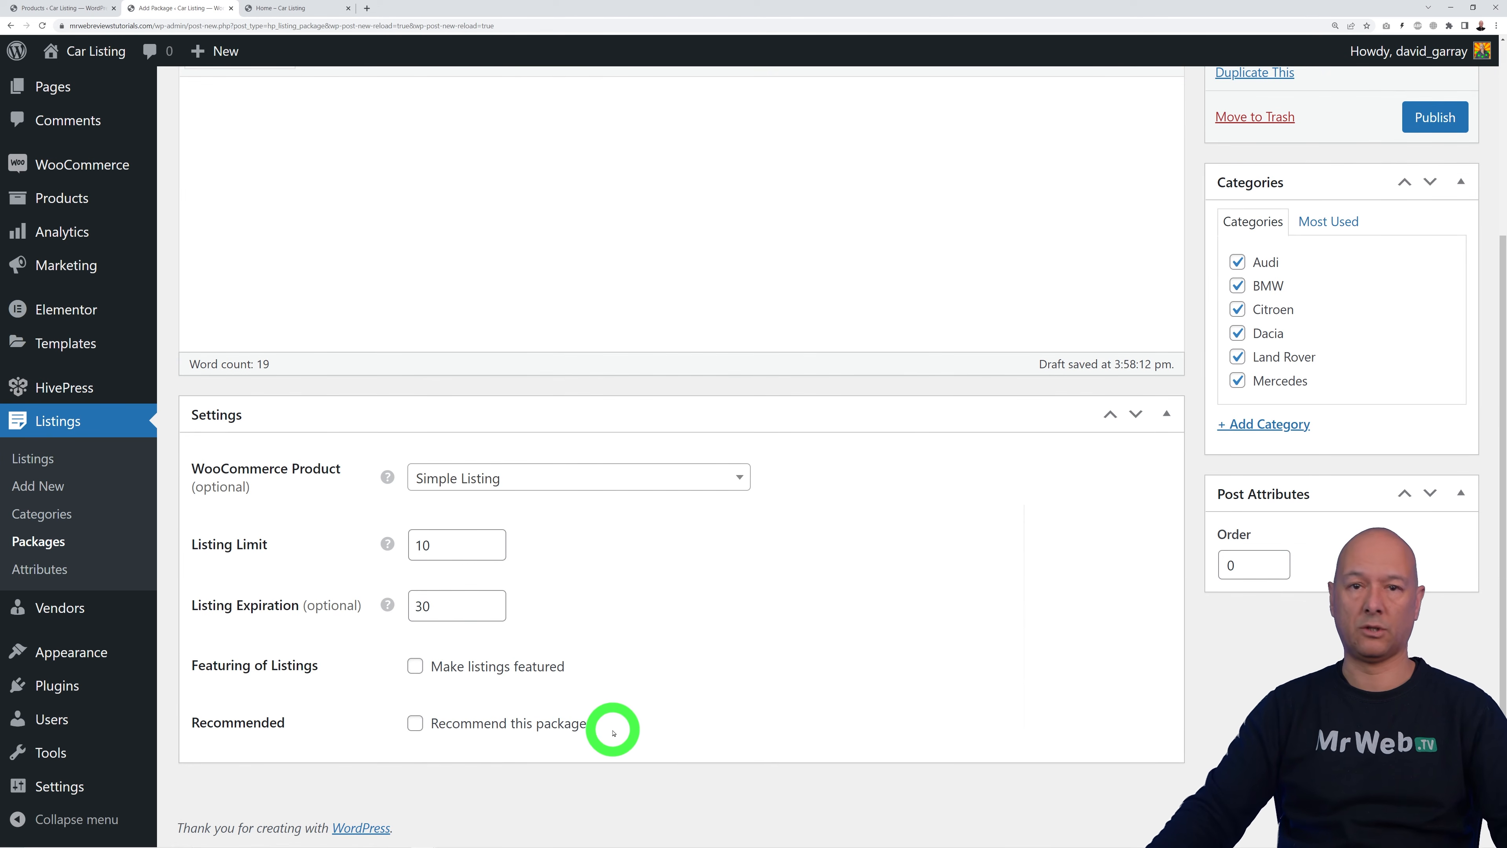
left_click(415, 723)
scroll(1015, 596, "up", 4)
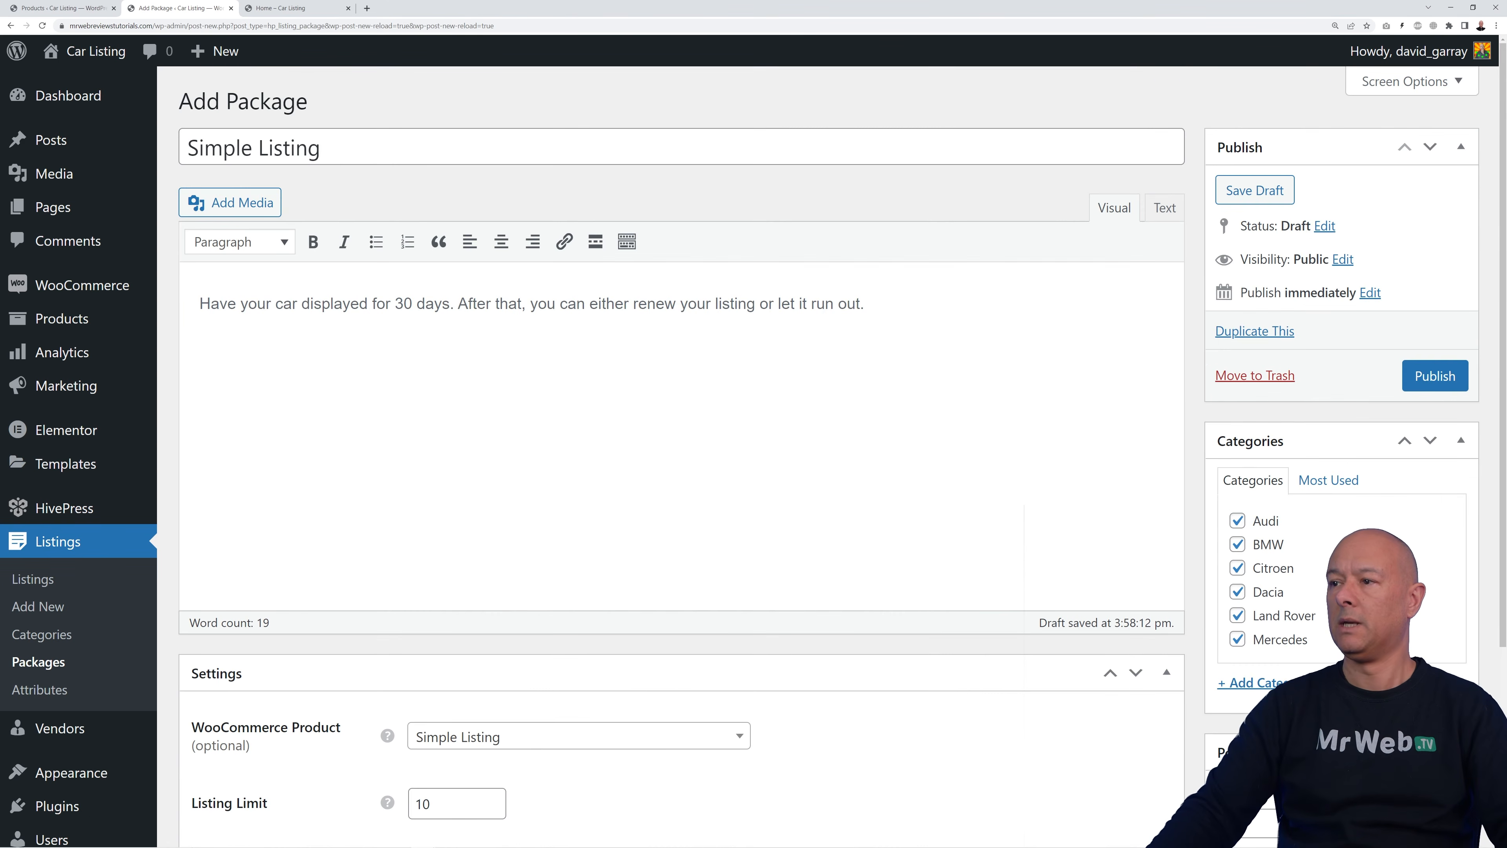
left_click(1435, 376)
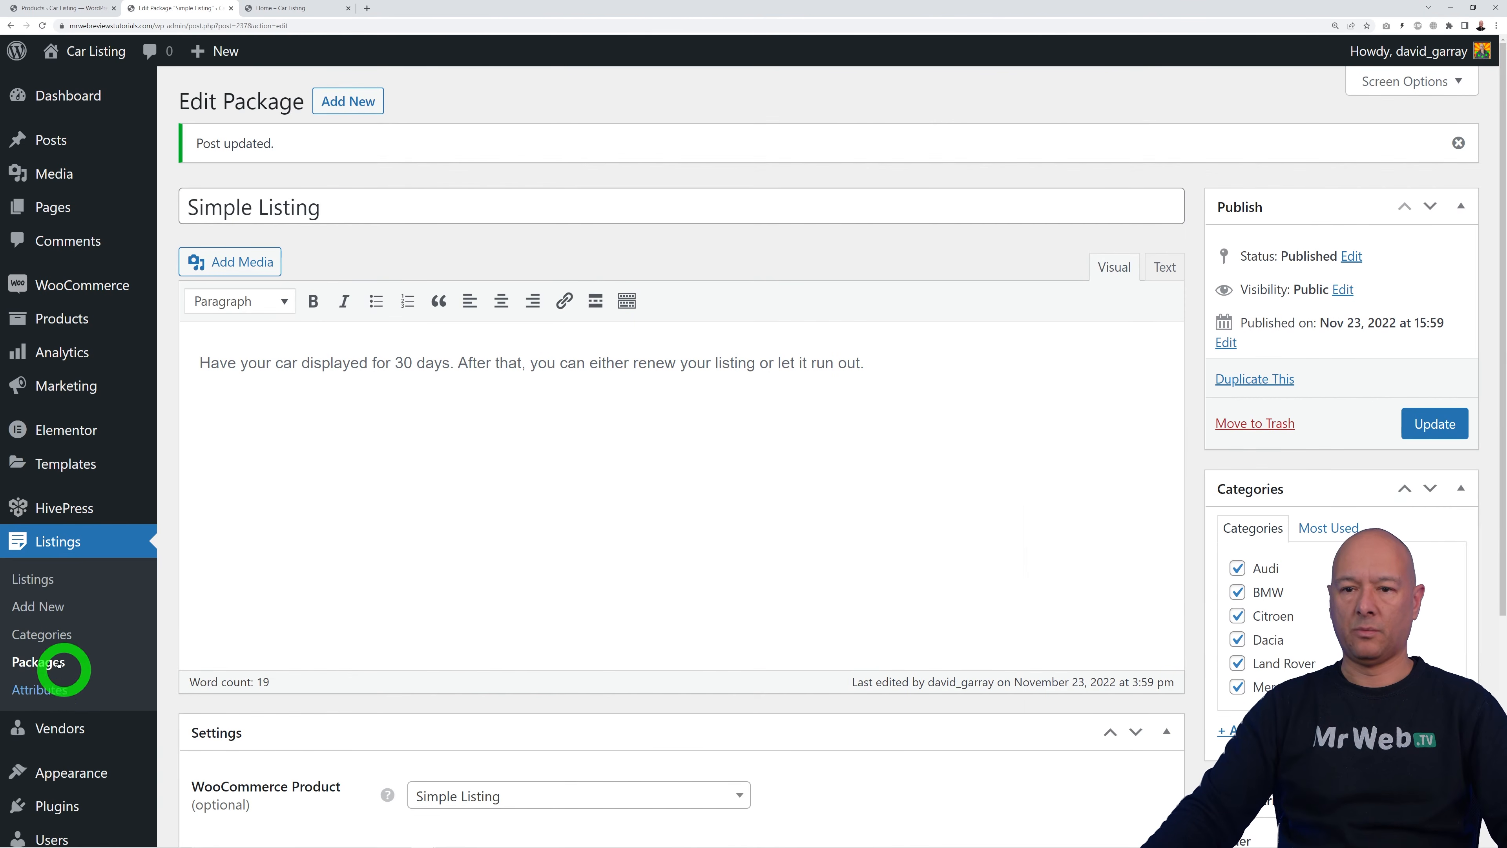
left_click(46, 662)
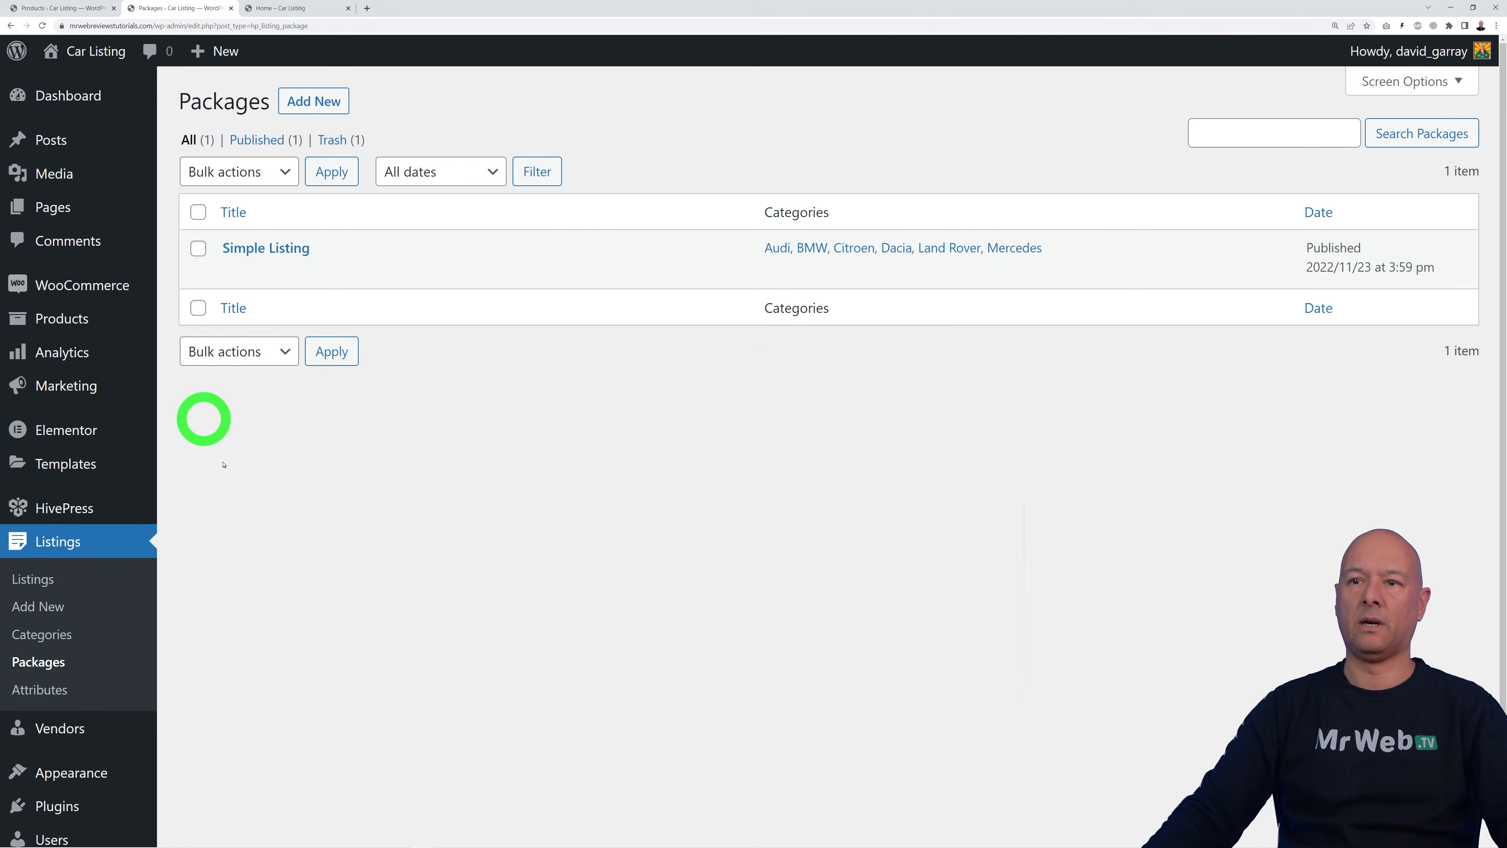
Step: Start a new package linked to the Featured Listing WooCommerce product
left_click(302, 104)
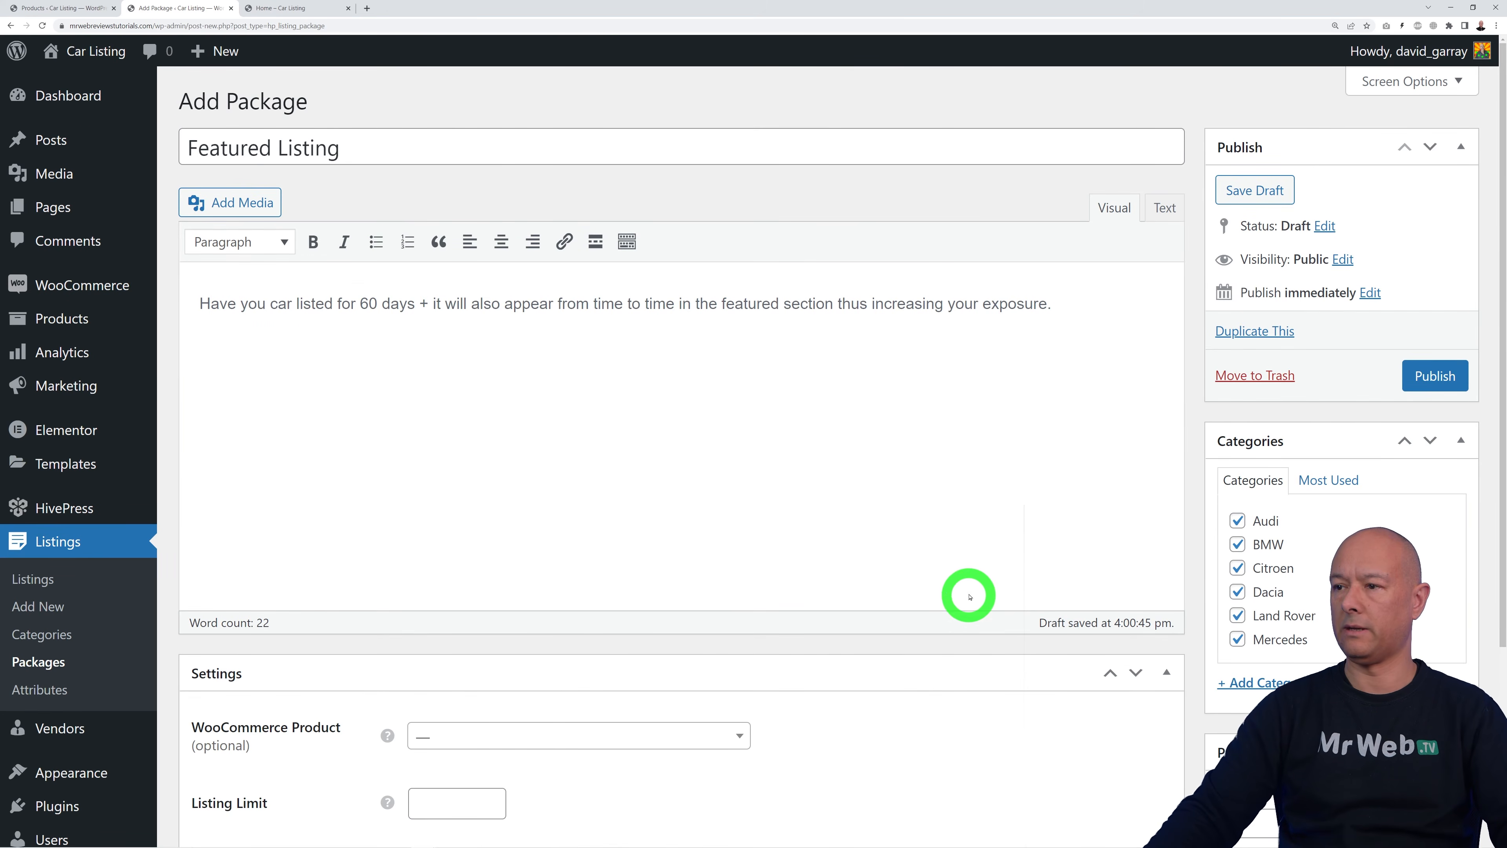
scroll(970, 596, "down", 5)
left_click(737, 480)
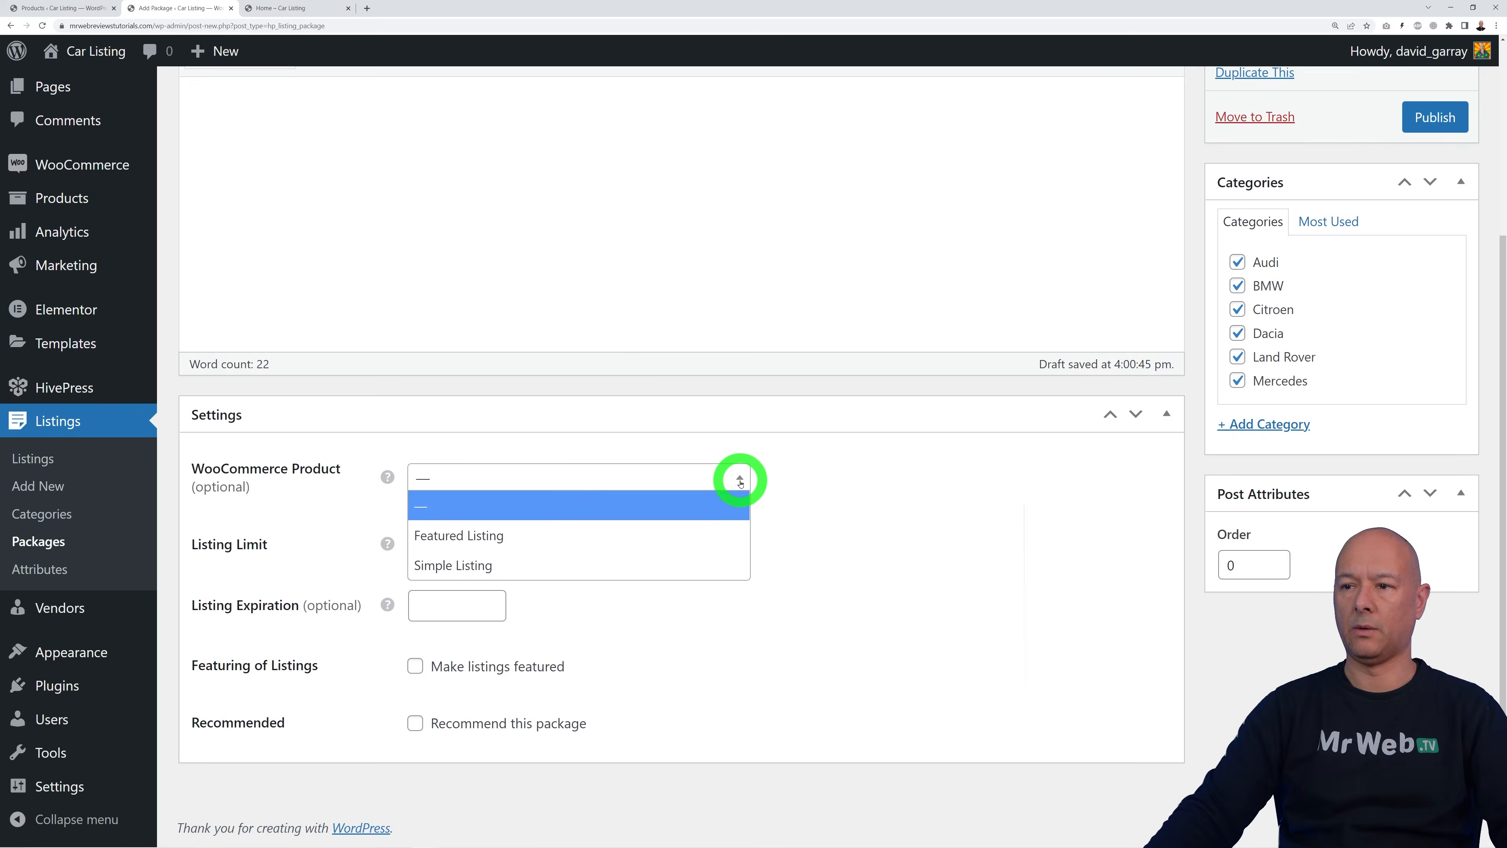
left_click(645, 538)
scroll(782, 605, "up", 2)
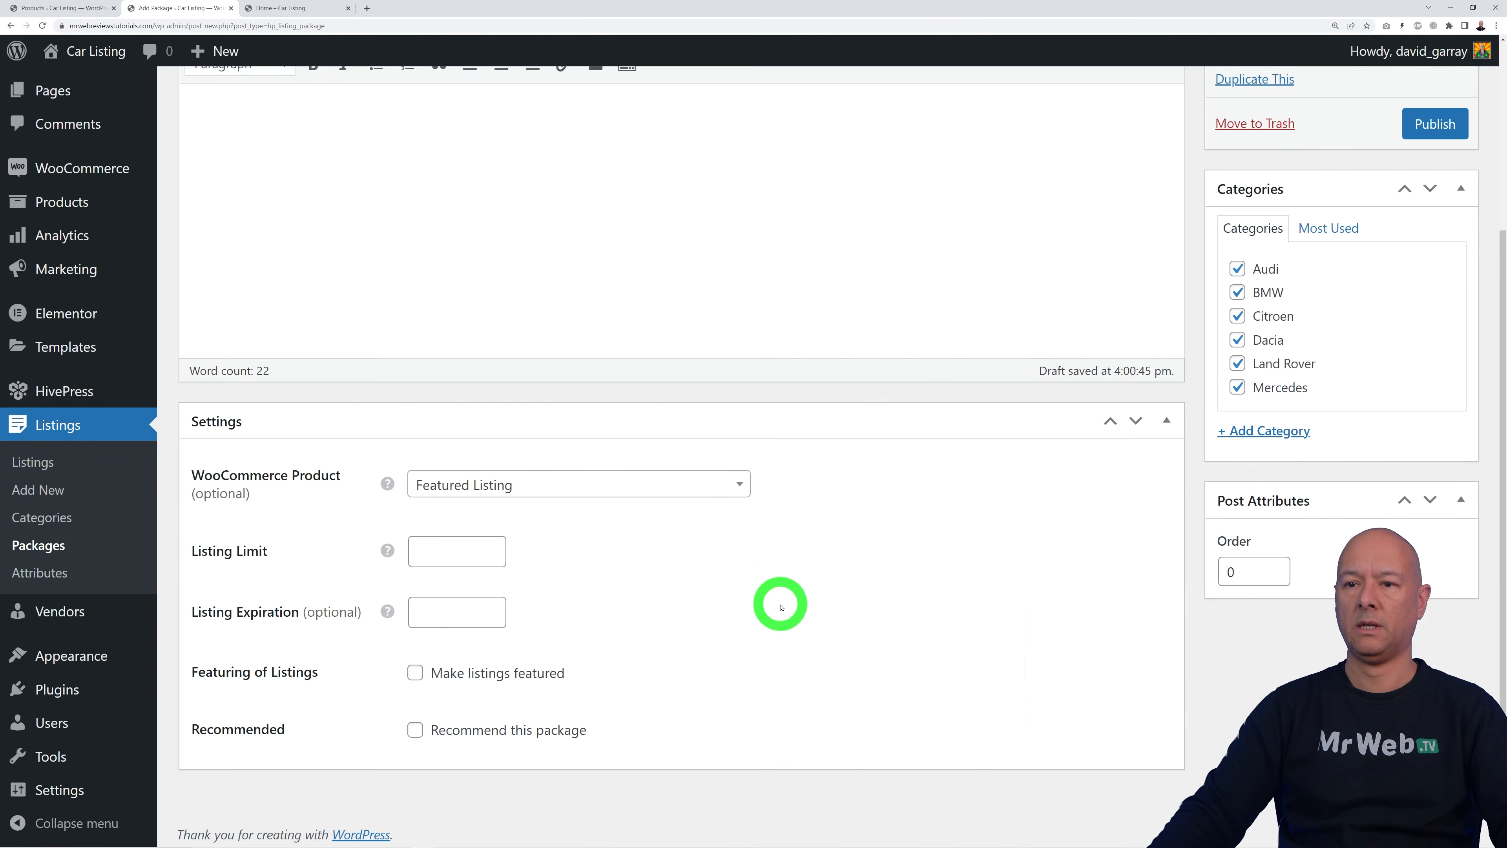
scroll(753, 528, "up", 1)
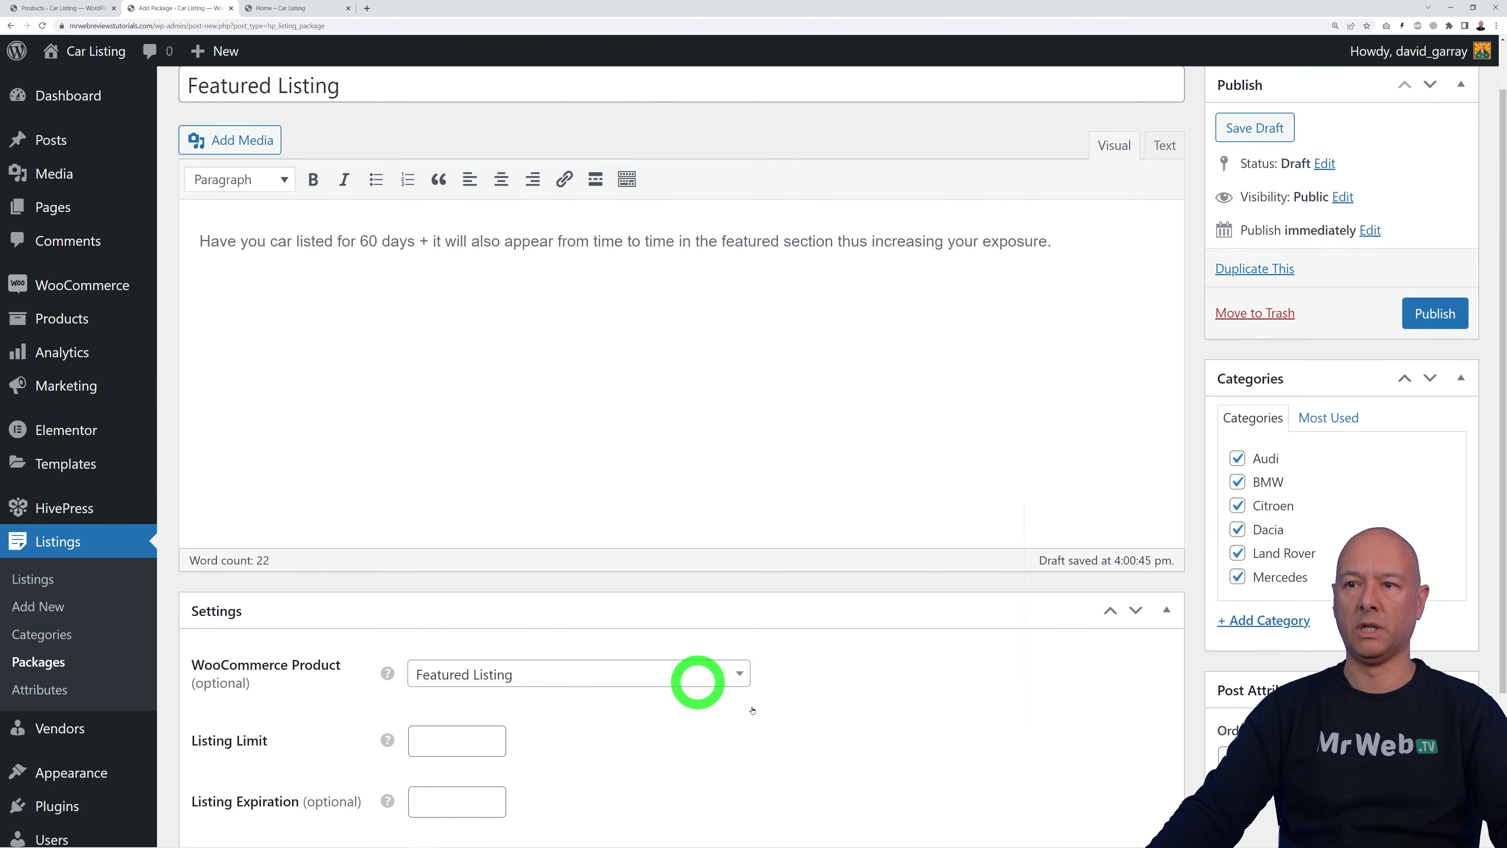
scroll(753, 695, "down", 3)
Step: Set 60-day expiration and a 10-listing limit, make listings featured, and publish the package
left_click(442, 612)
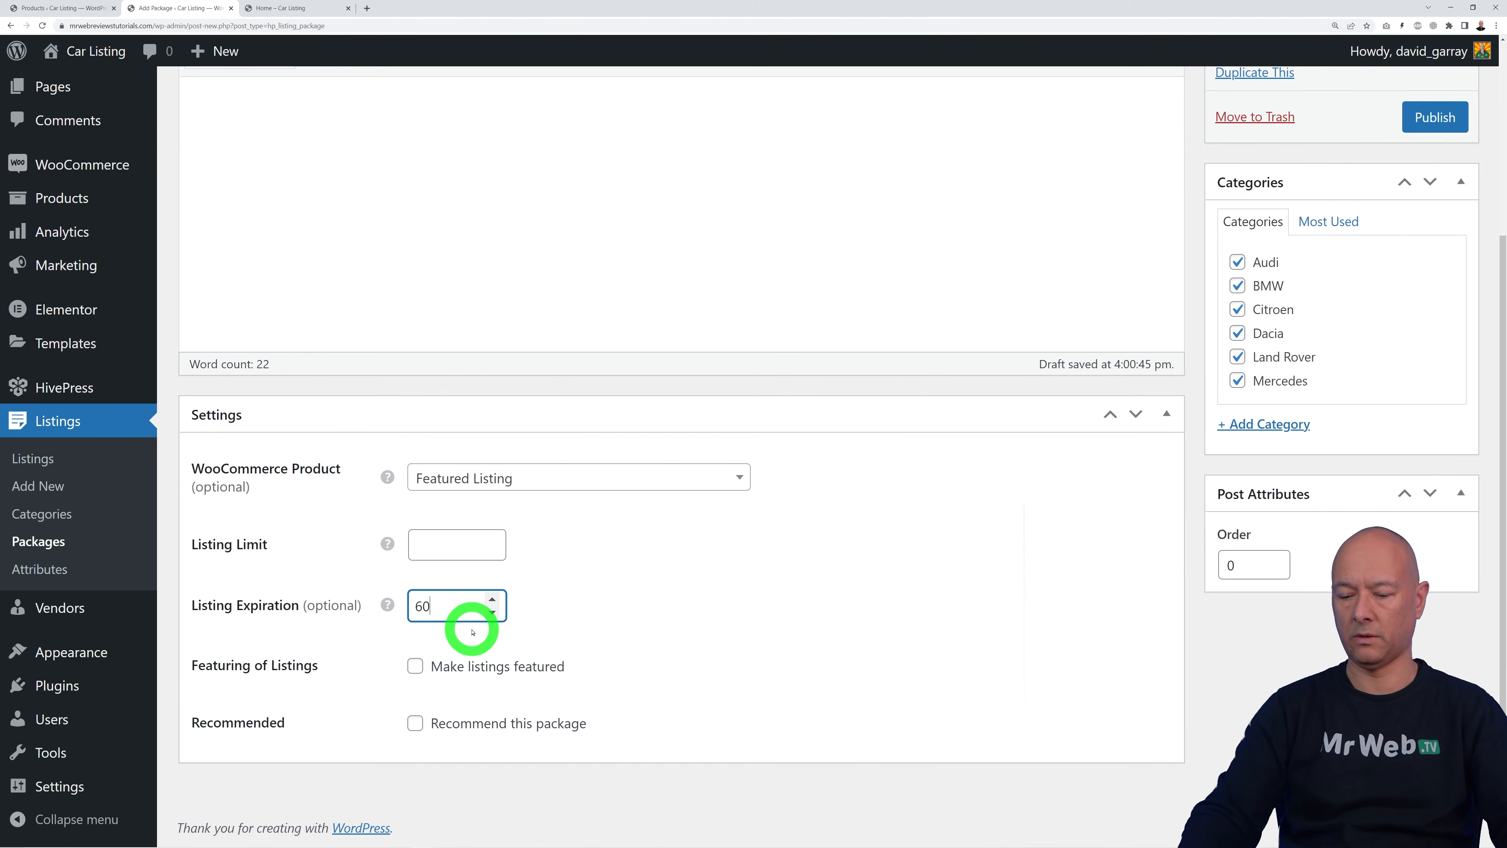
left_click(473, 537)
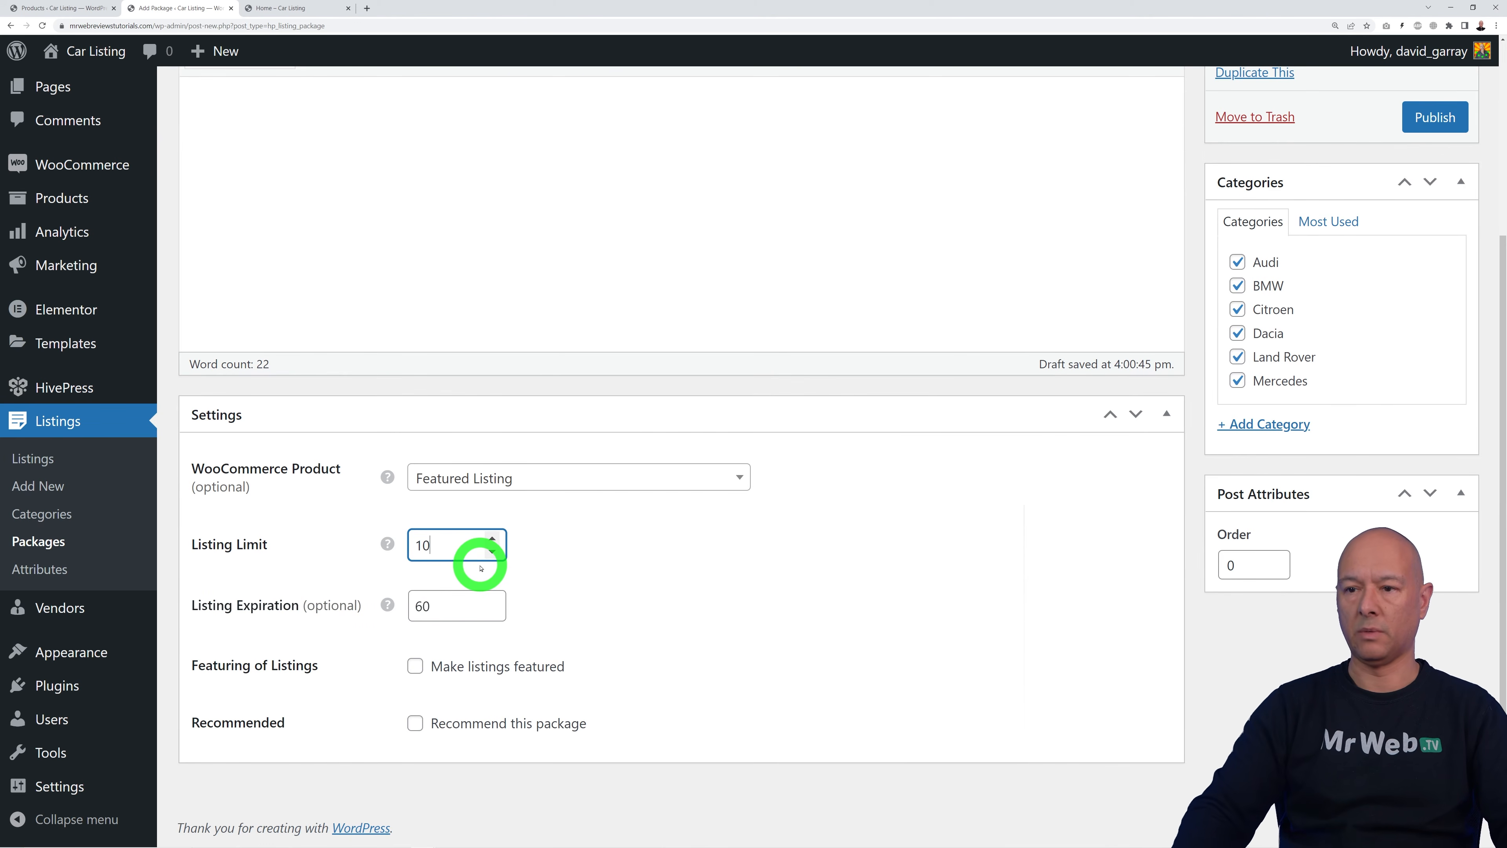
left_click(685, 588)
left_click(418, 670)
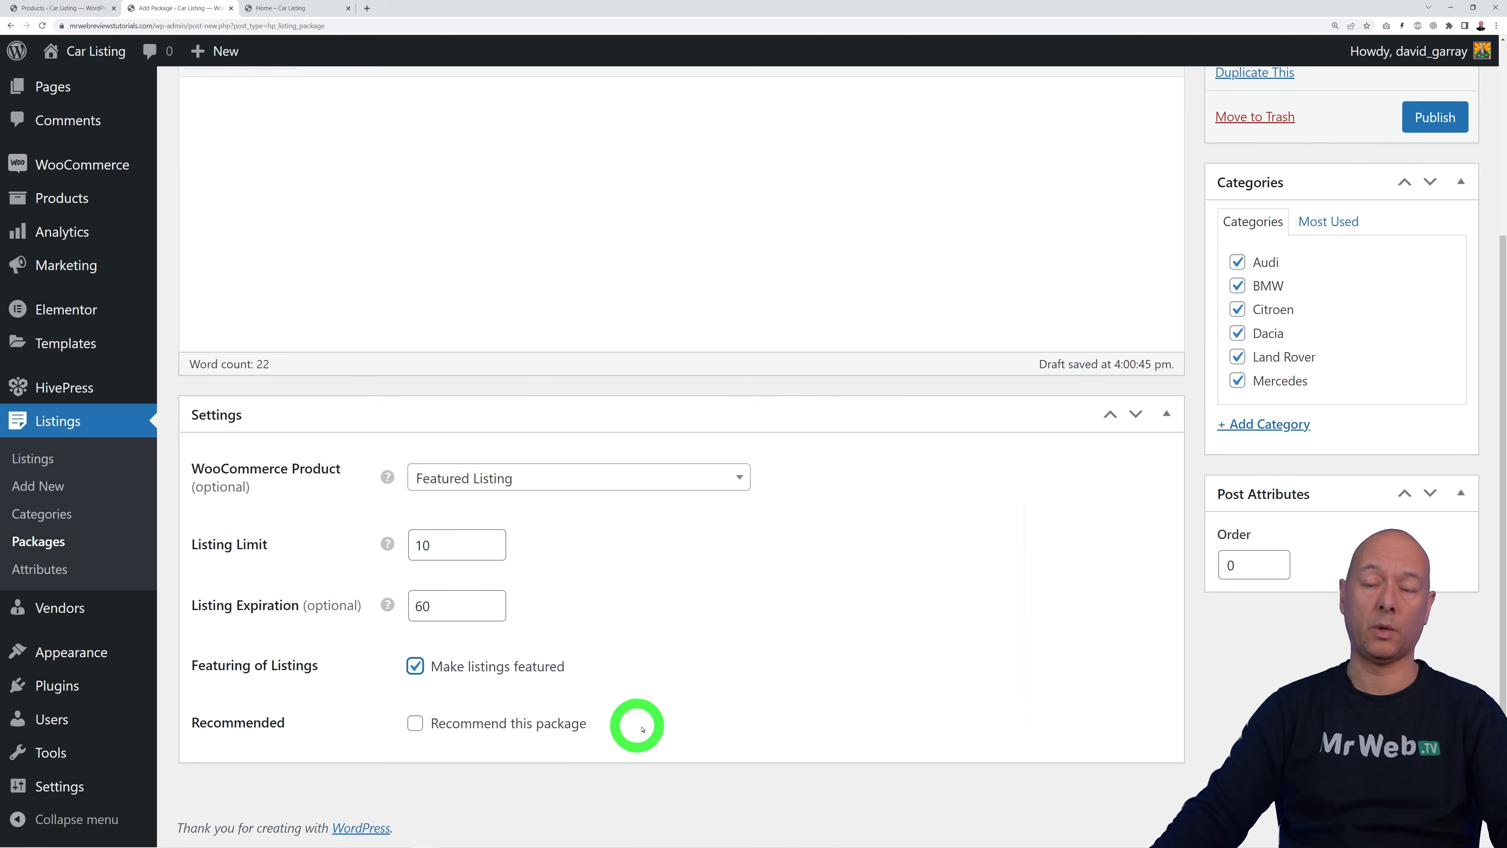
scroll(915, 700, "up", 3)
left_click(1450, 327)
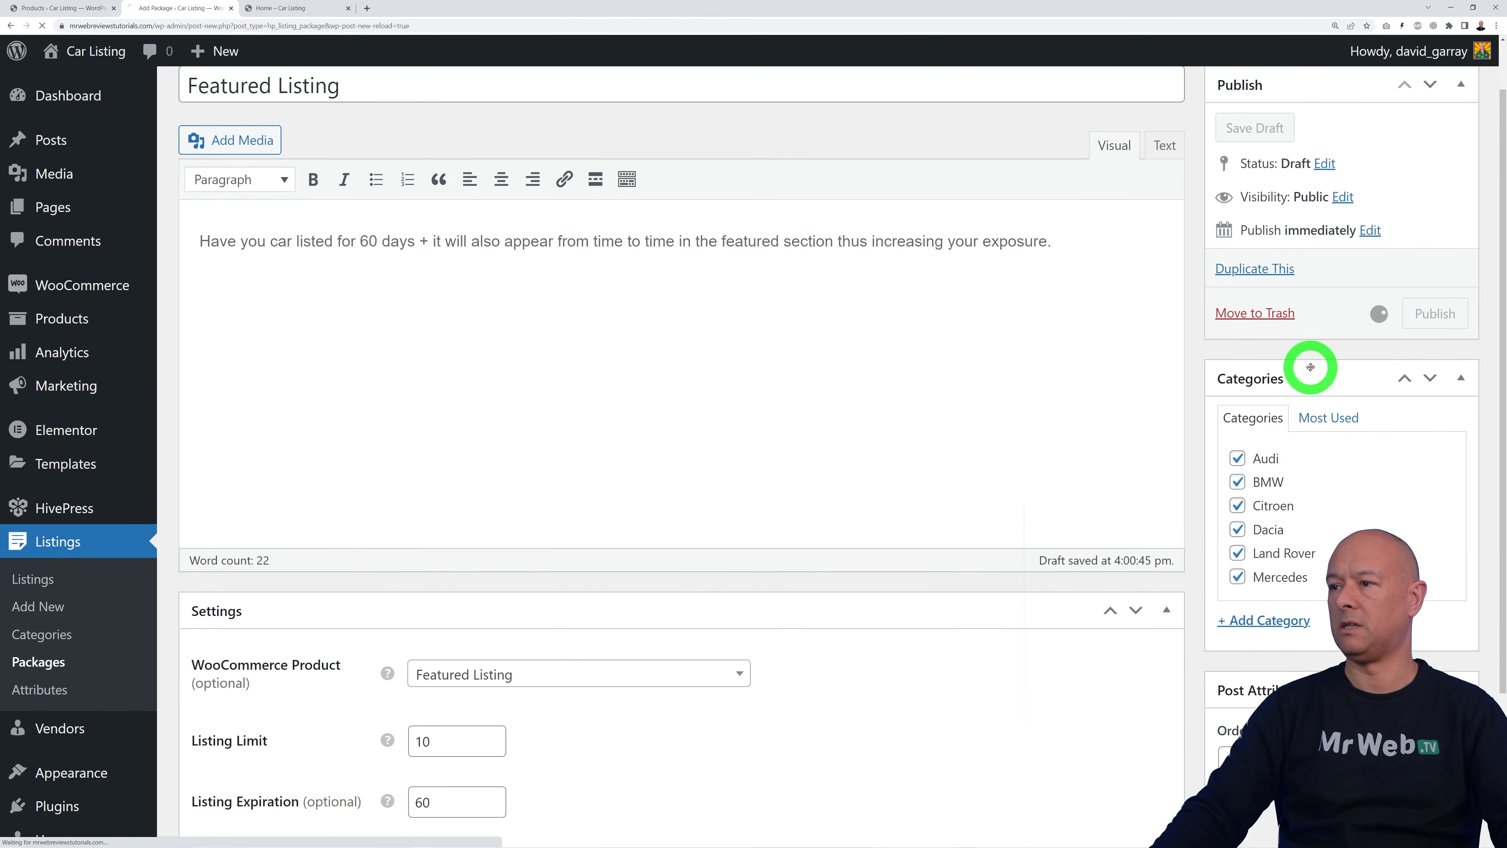
left_click(59, 668)
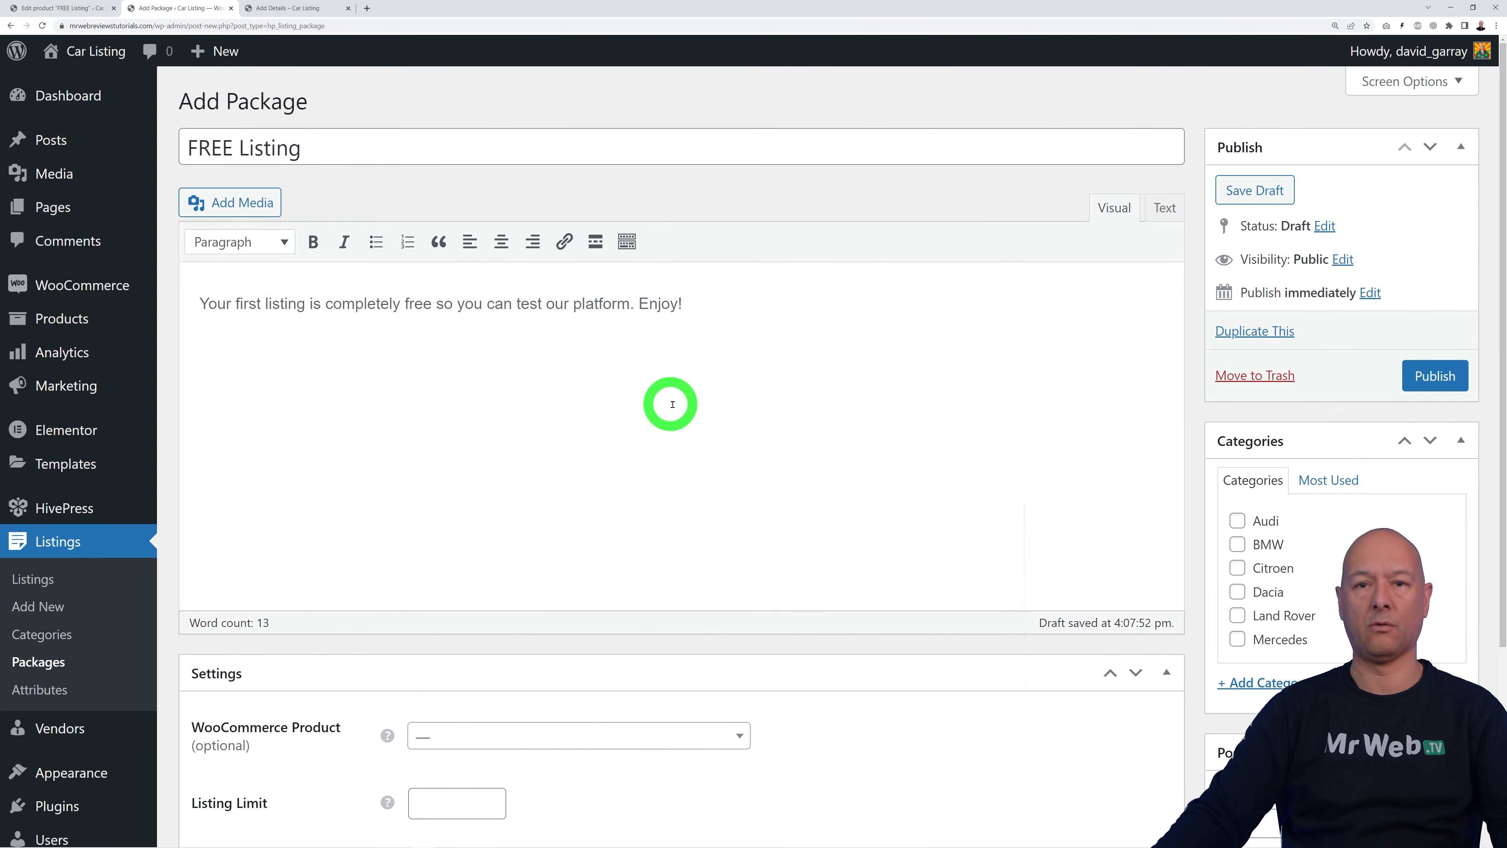
Step: Tick the Audi, BMW, Citroen and Mercedes categories for the FREE Listing package
scroll(955, 499, "down", 1)
left_click(1237, 471)
left_click(1239, 498)
left_click(1239, 520)
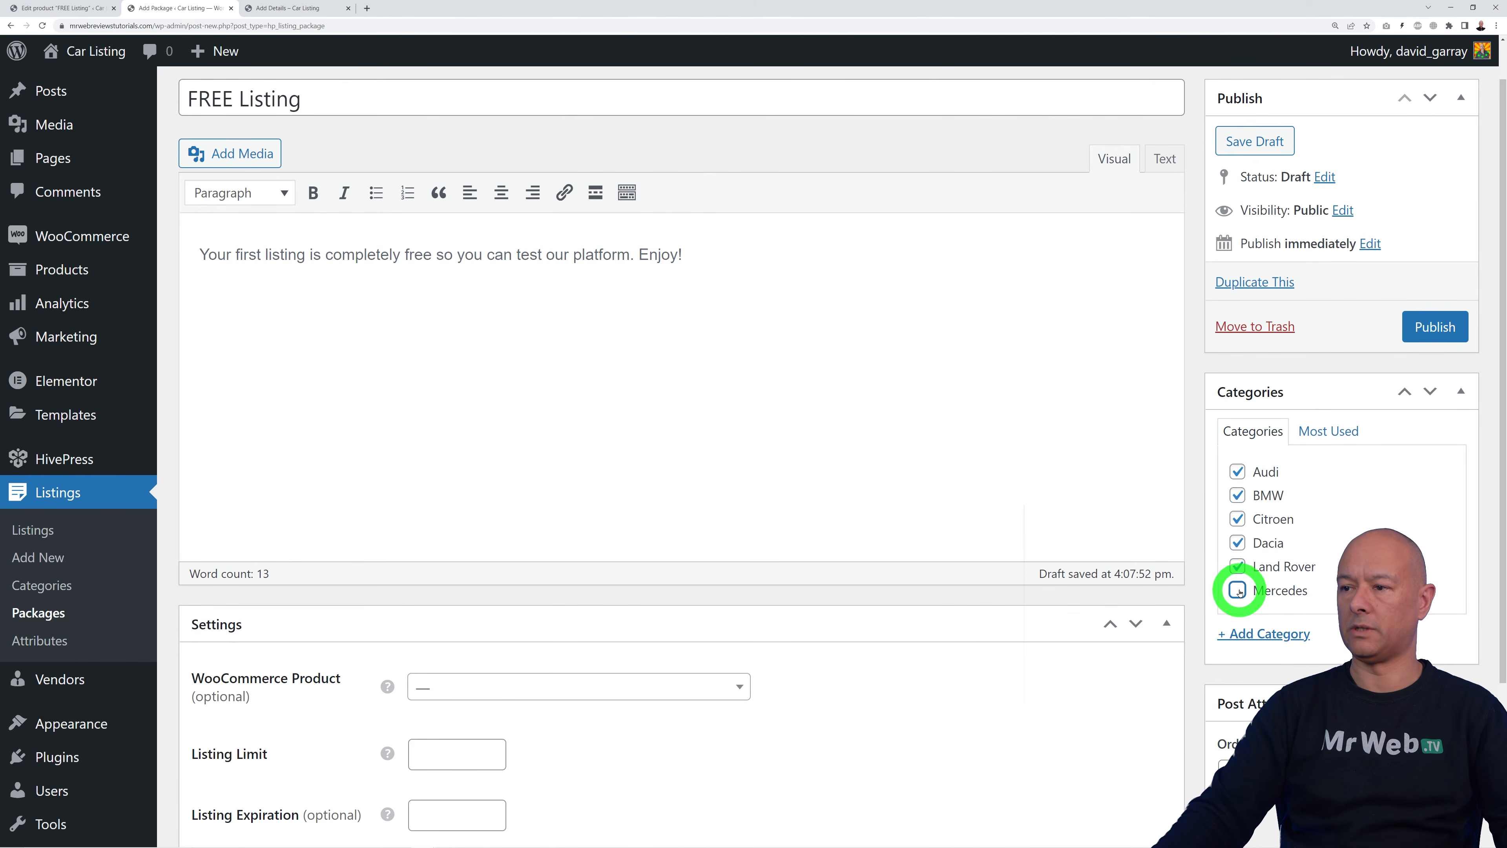
left_click(1239, 590)
scroll(959, 670, "down", 3)
Step: Link the FREE Listing product, set 1 listing for 30 days, publish, then try Add Listing on the site
left_click(732, 491)
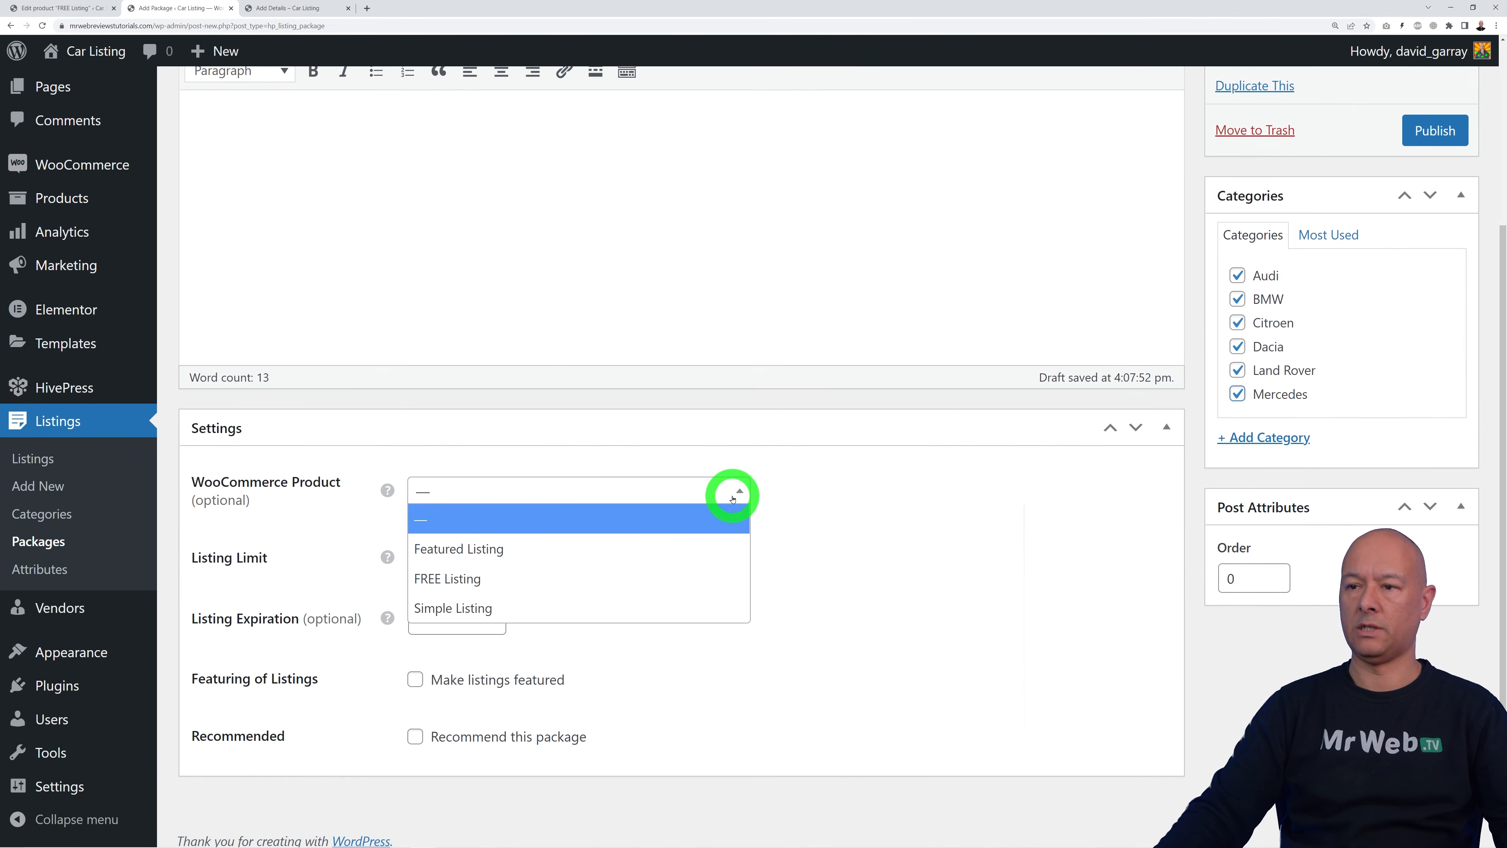
left_click(599, 580)
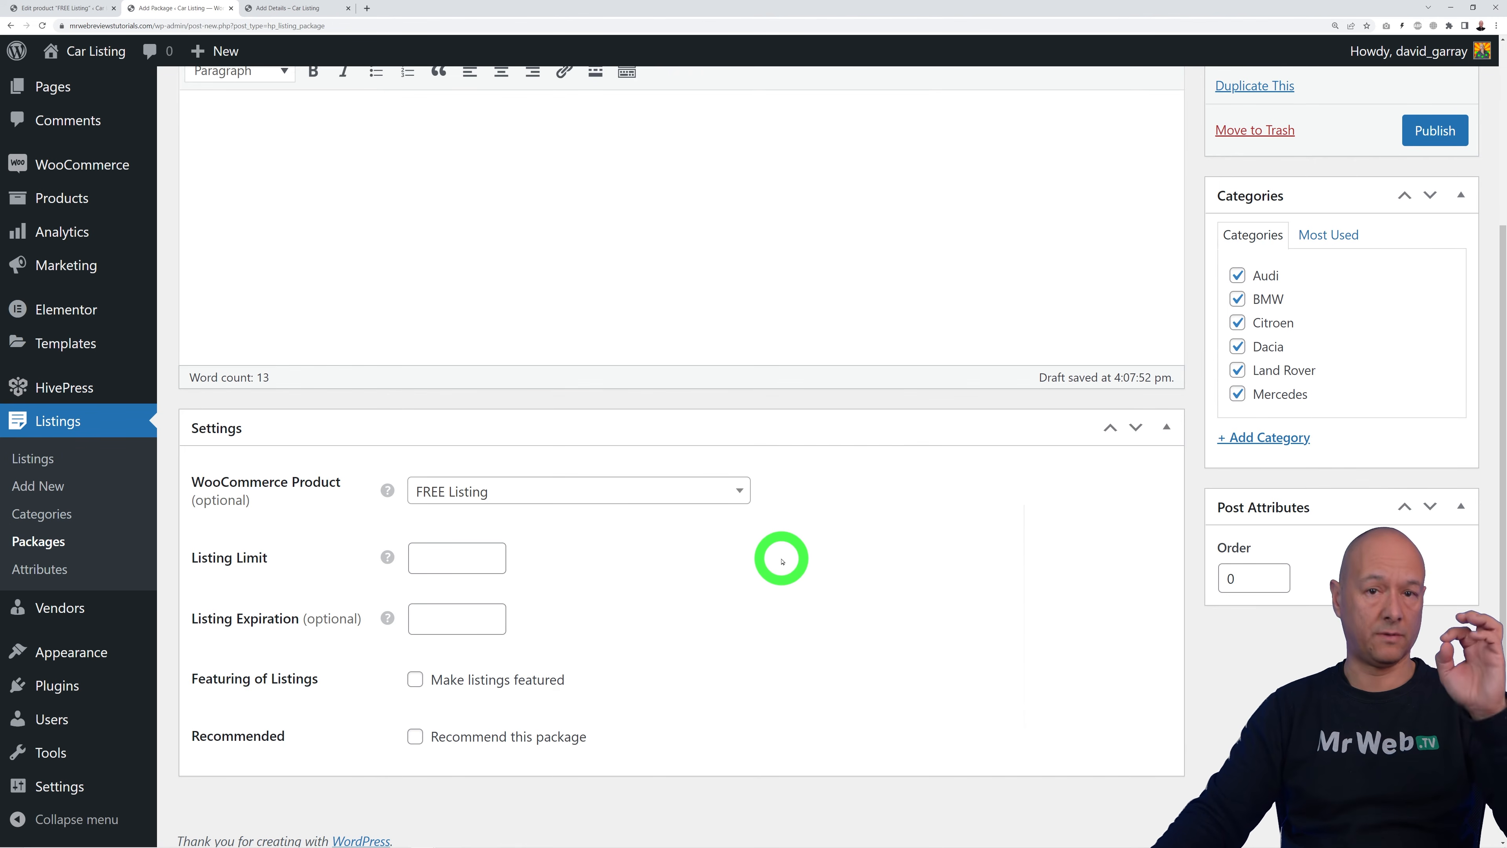
left_click(493, 555)
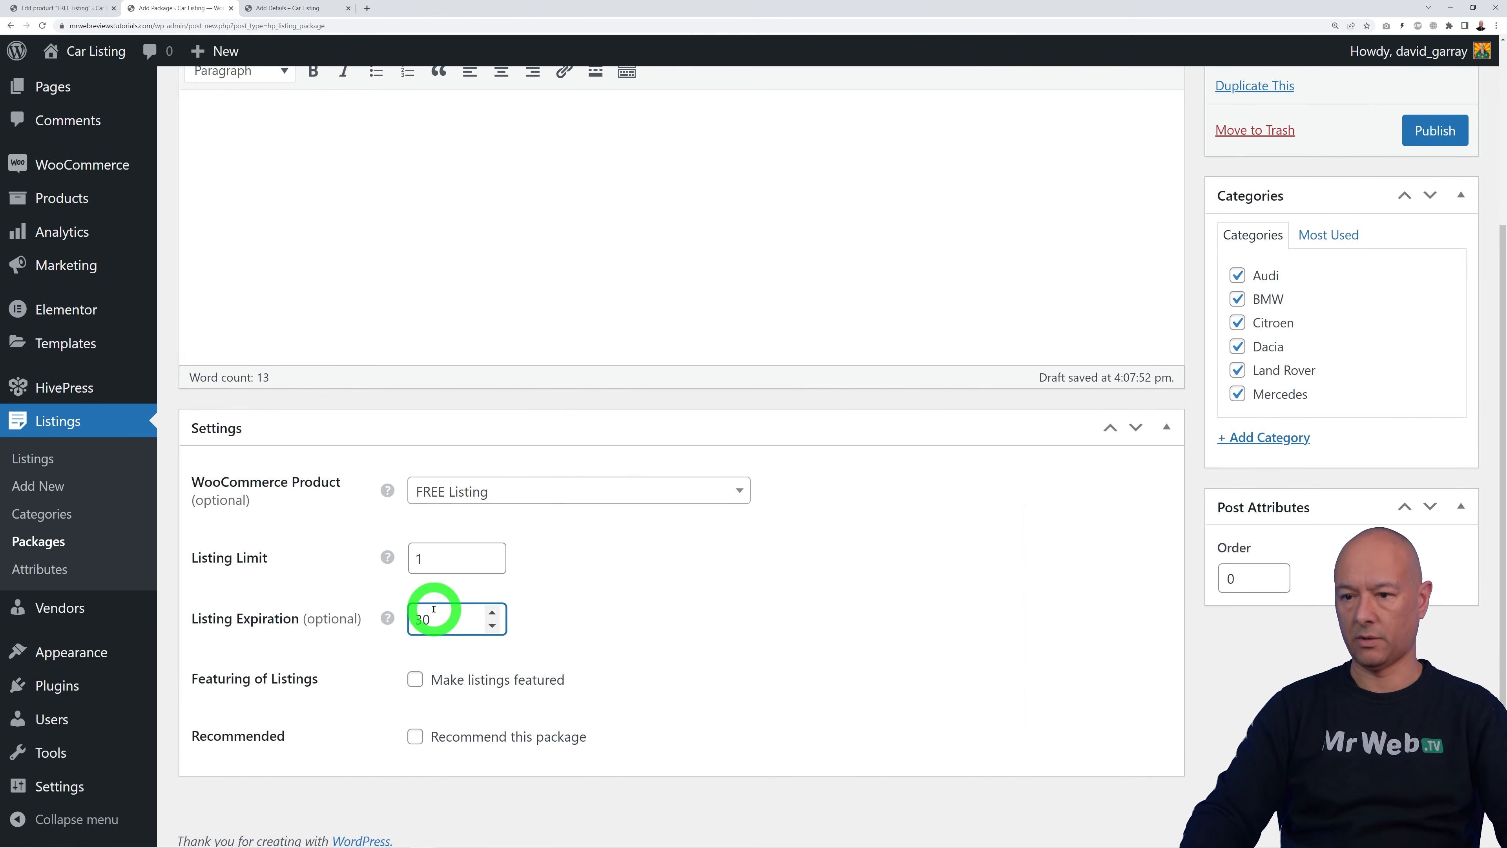
left_click(776, 661)
left_click(1435, 133)
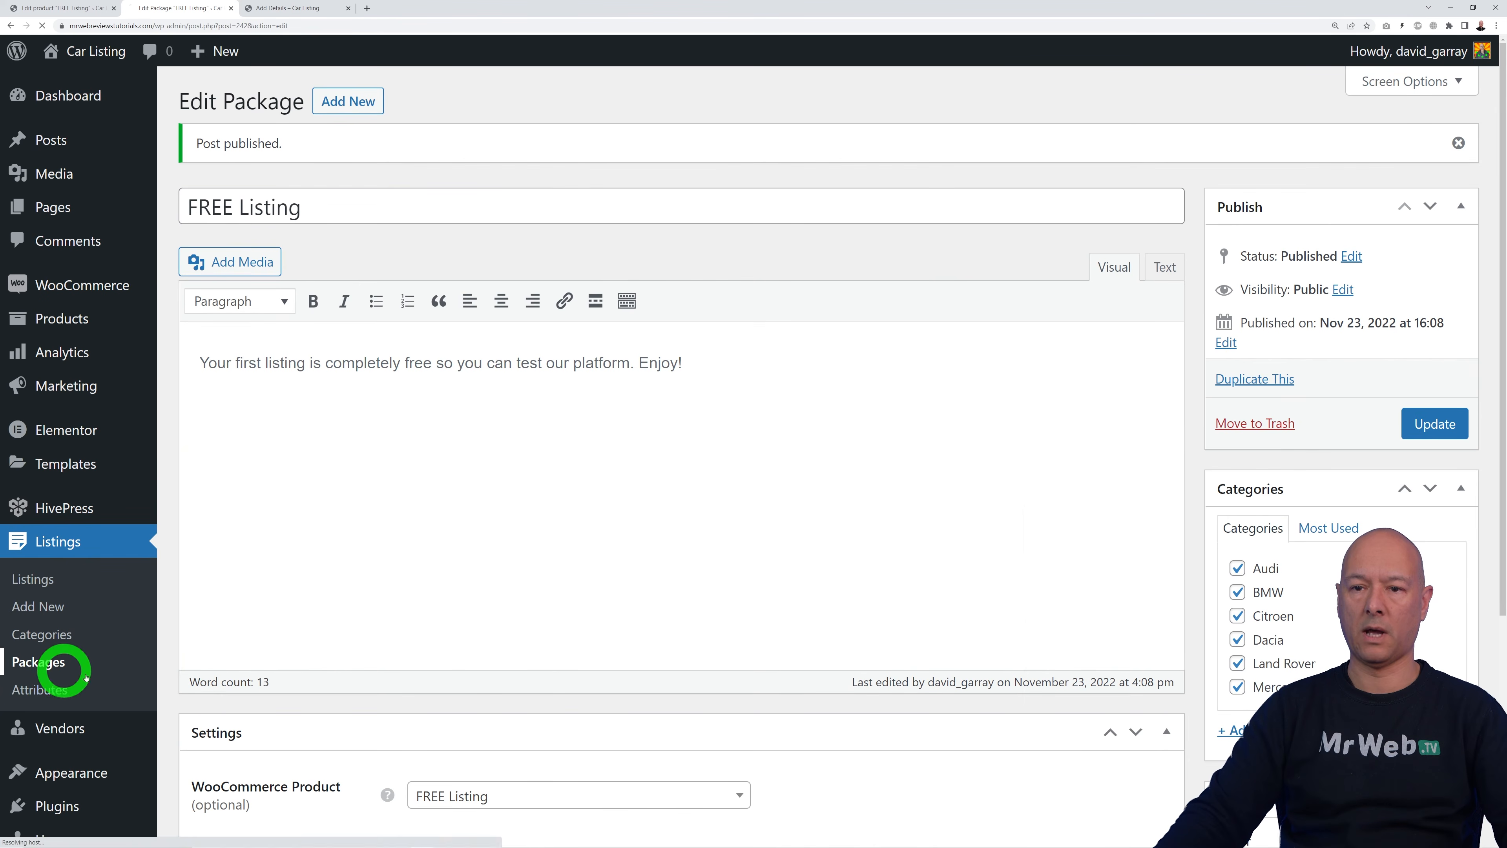
left_click(41, 661)
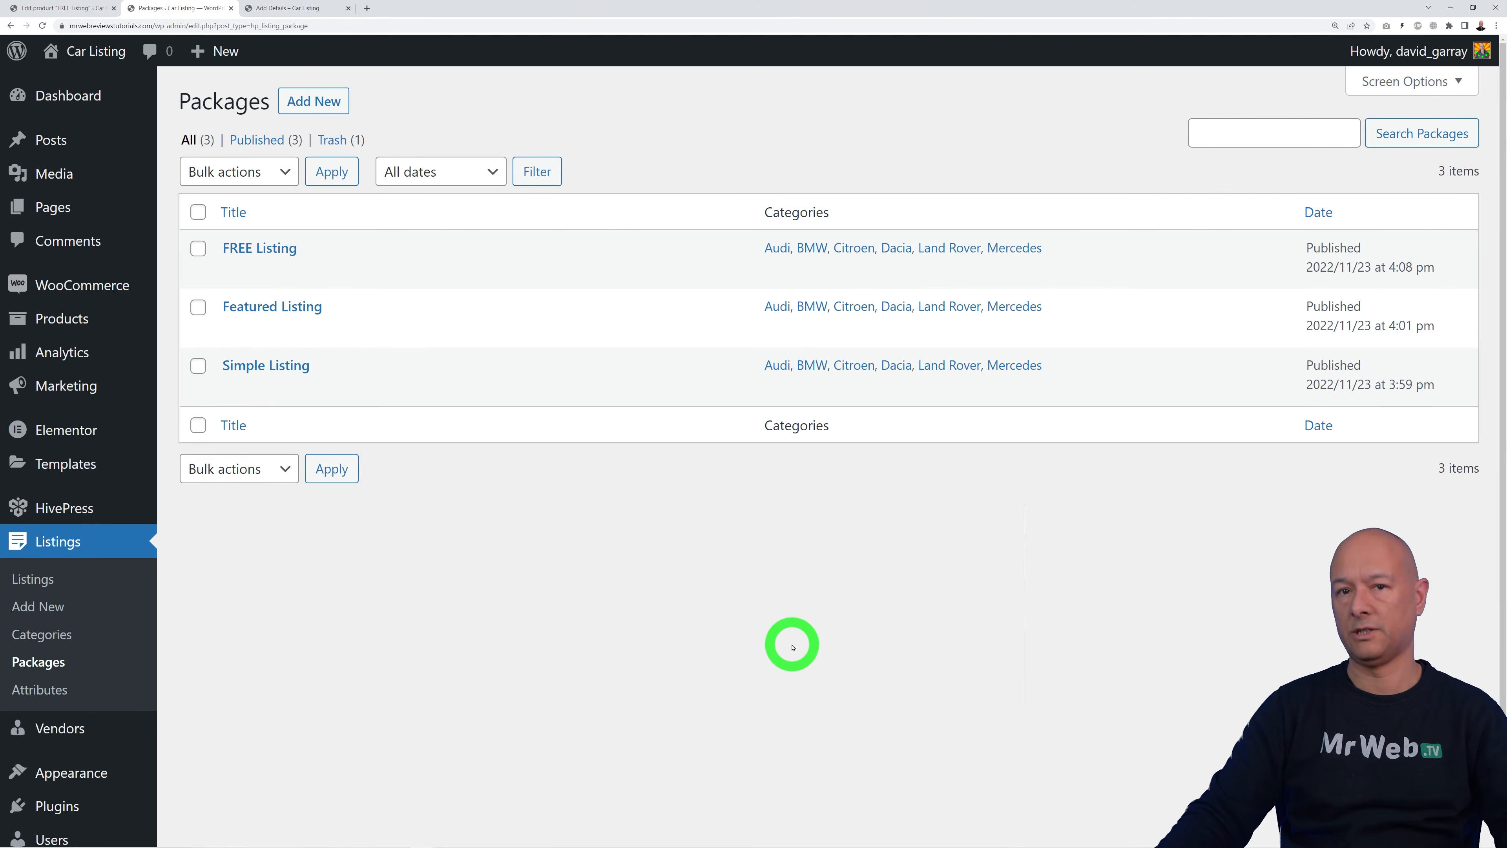
left_click(301, 13)
left_click(1391, 110)
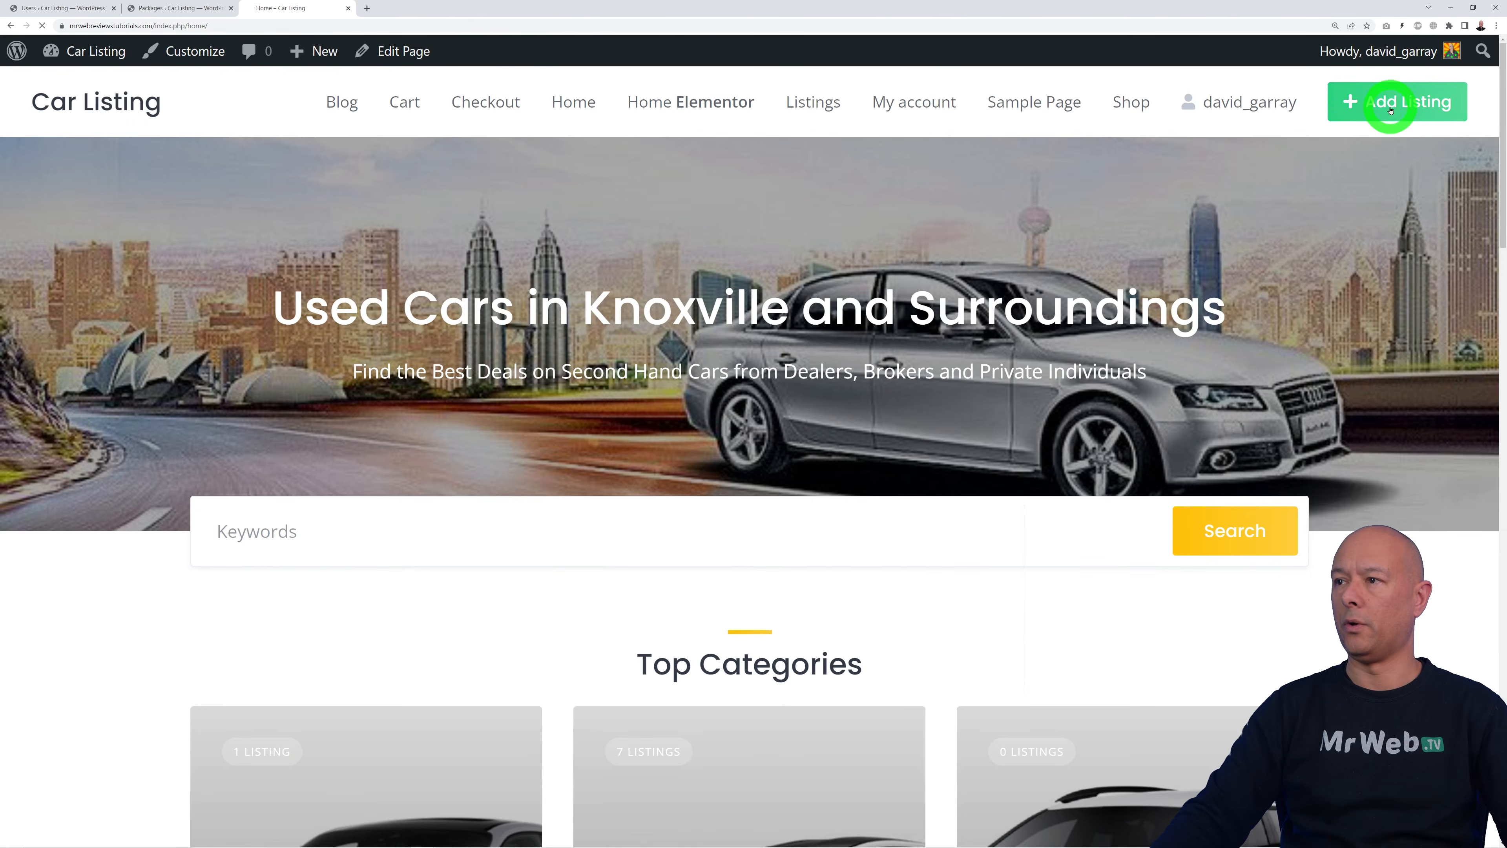
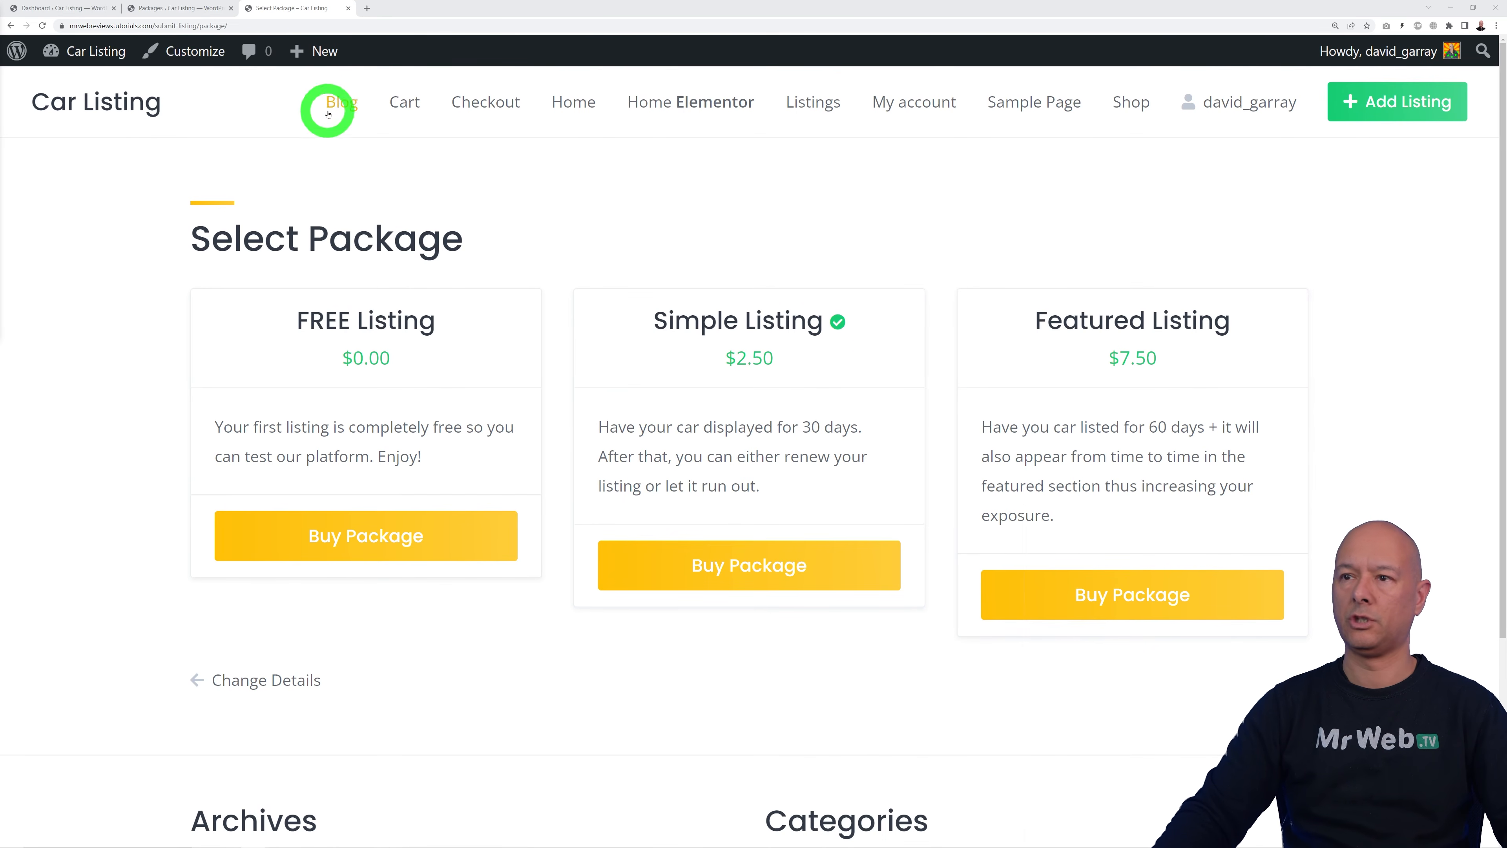
Step: Go back to the admin Dashboard and launch the Customizer from Appearance
scroll(1443, 340, "down", 5)
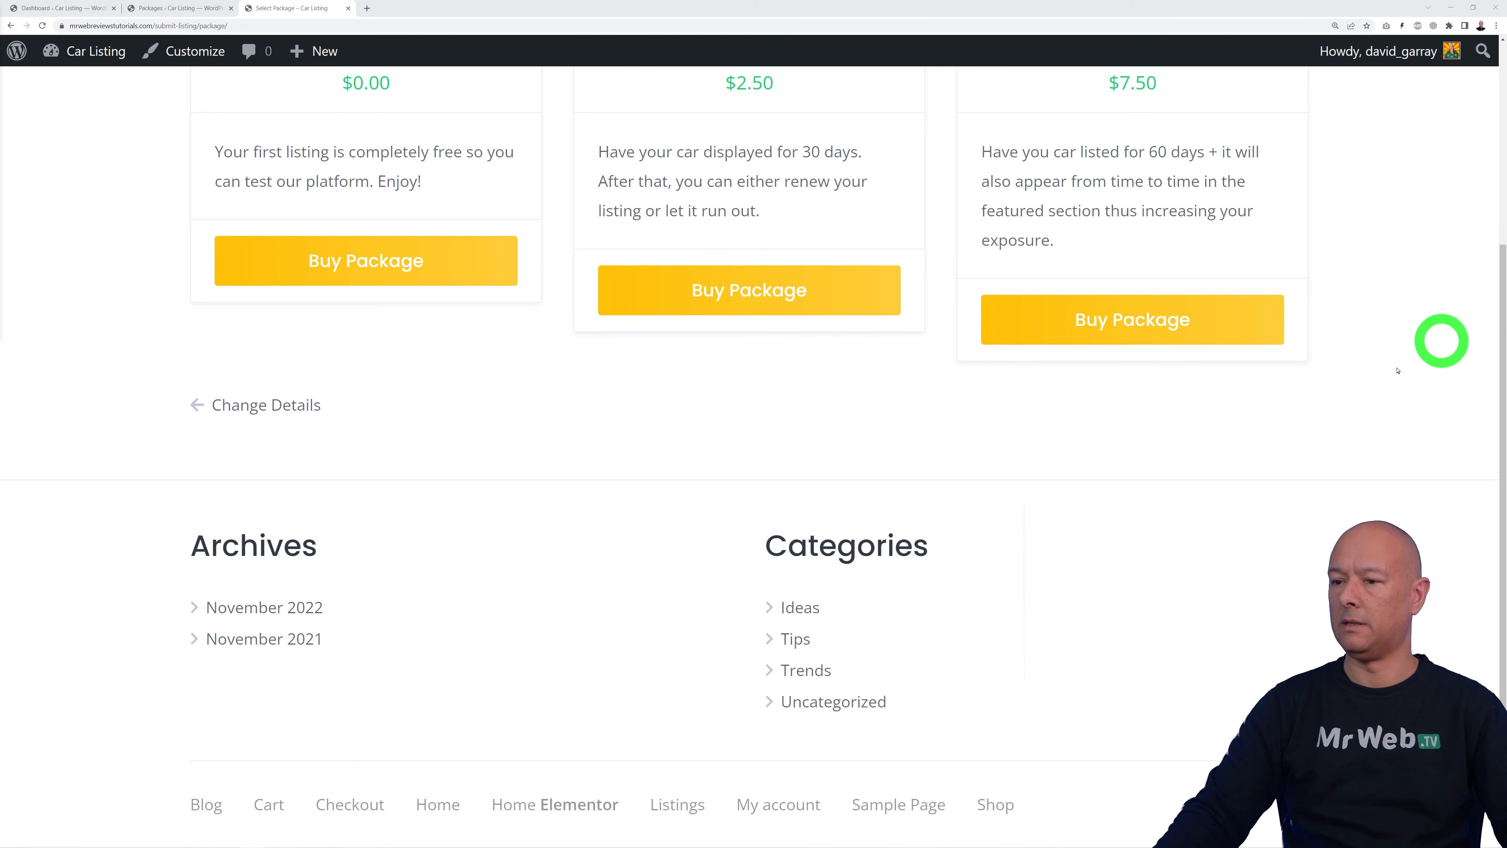
scroll(1300, 664, "up", 5)
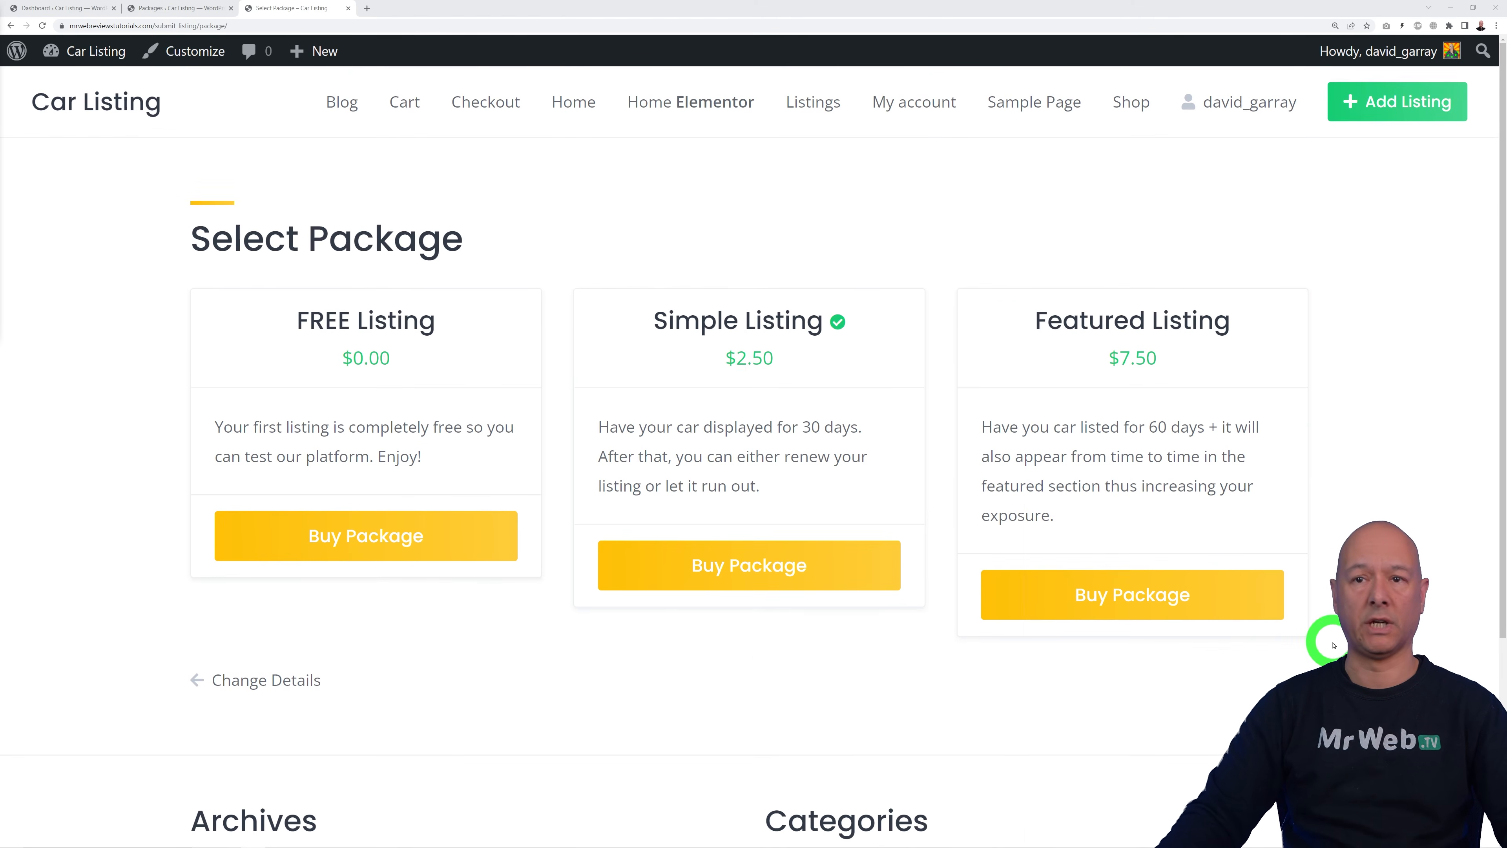
left_click(48, 7)
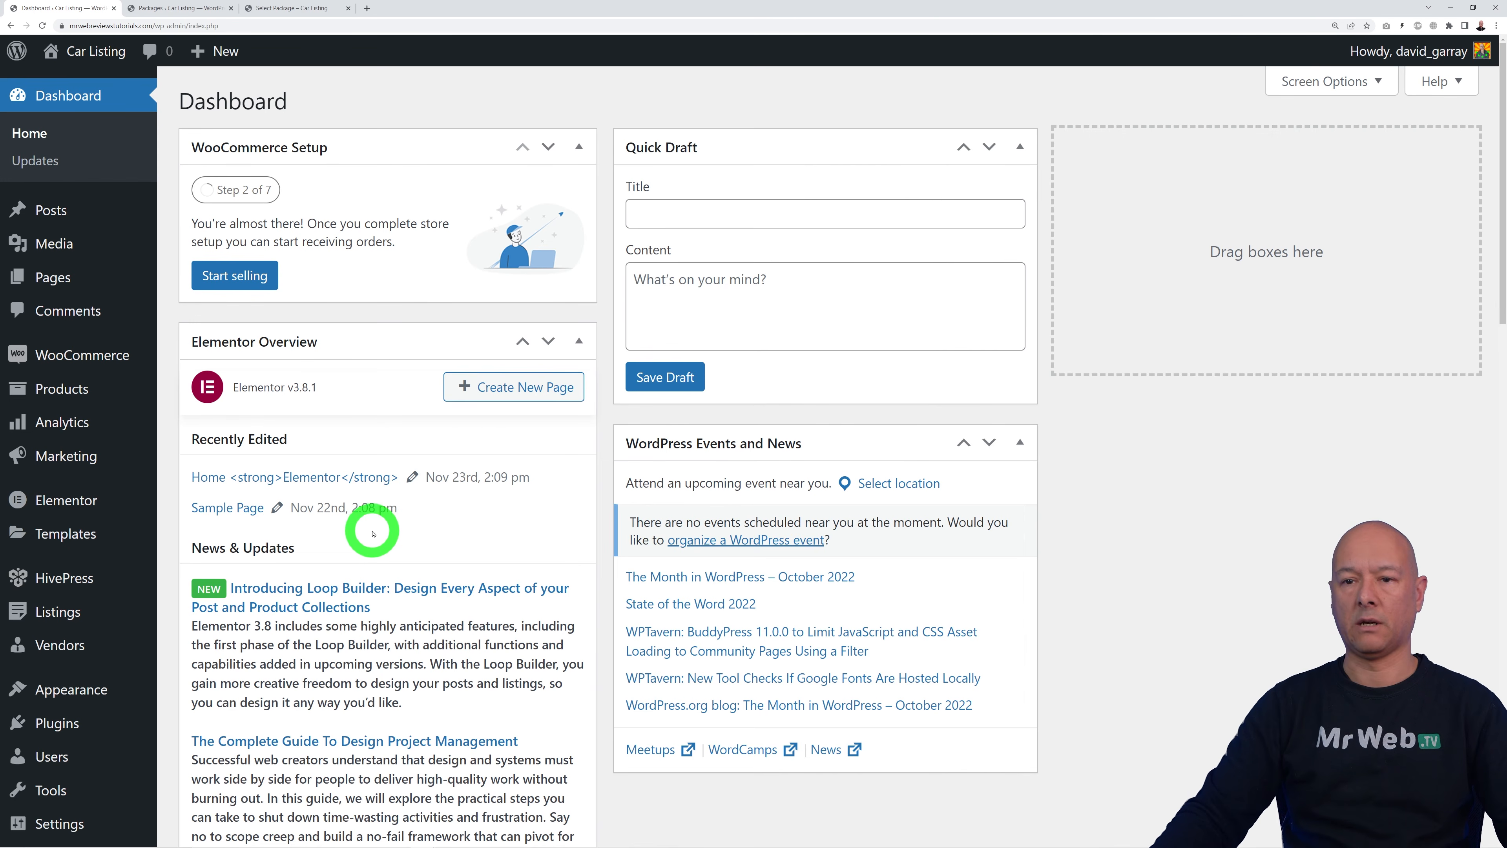
mouse_move(83, 697)
left_click(228, 652)
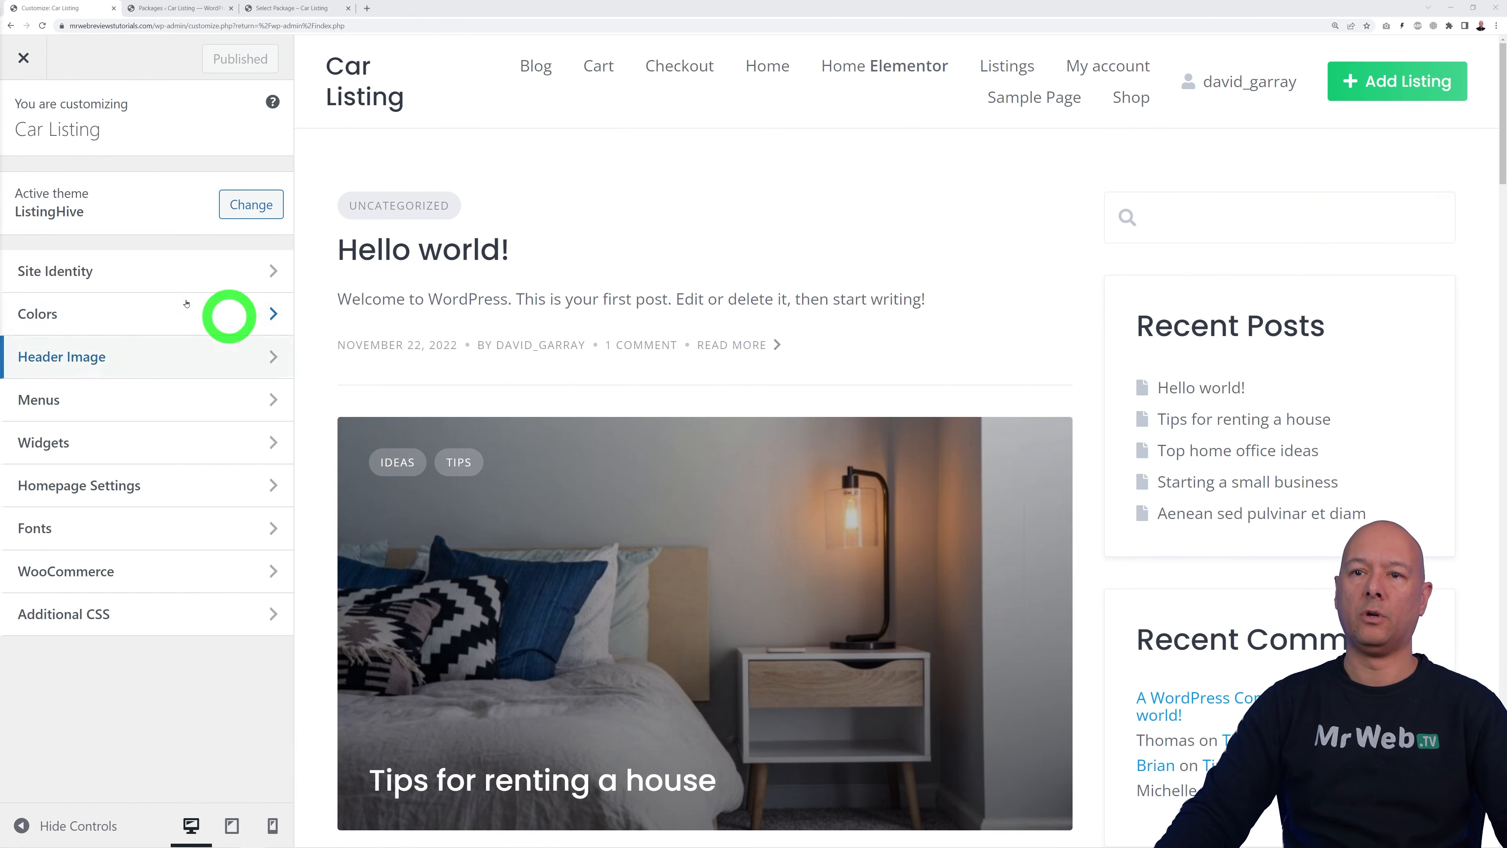
Step: Upload the AutoTrader image 23771 and set it as the site logo, skipping cropping
left_click(94, 271)
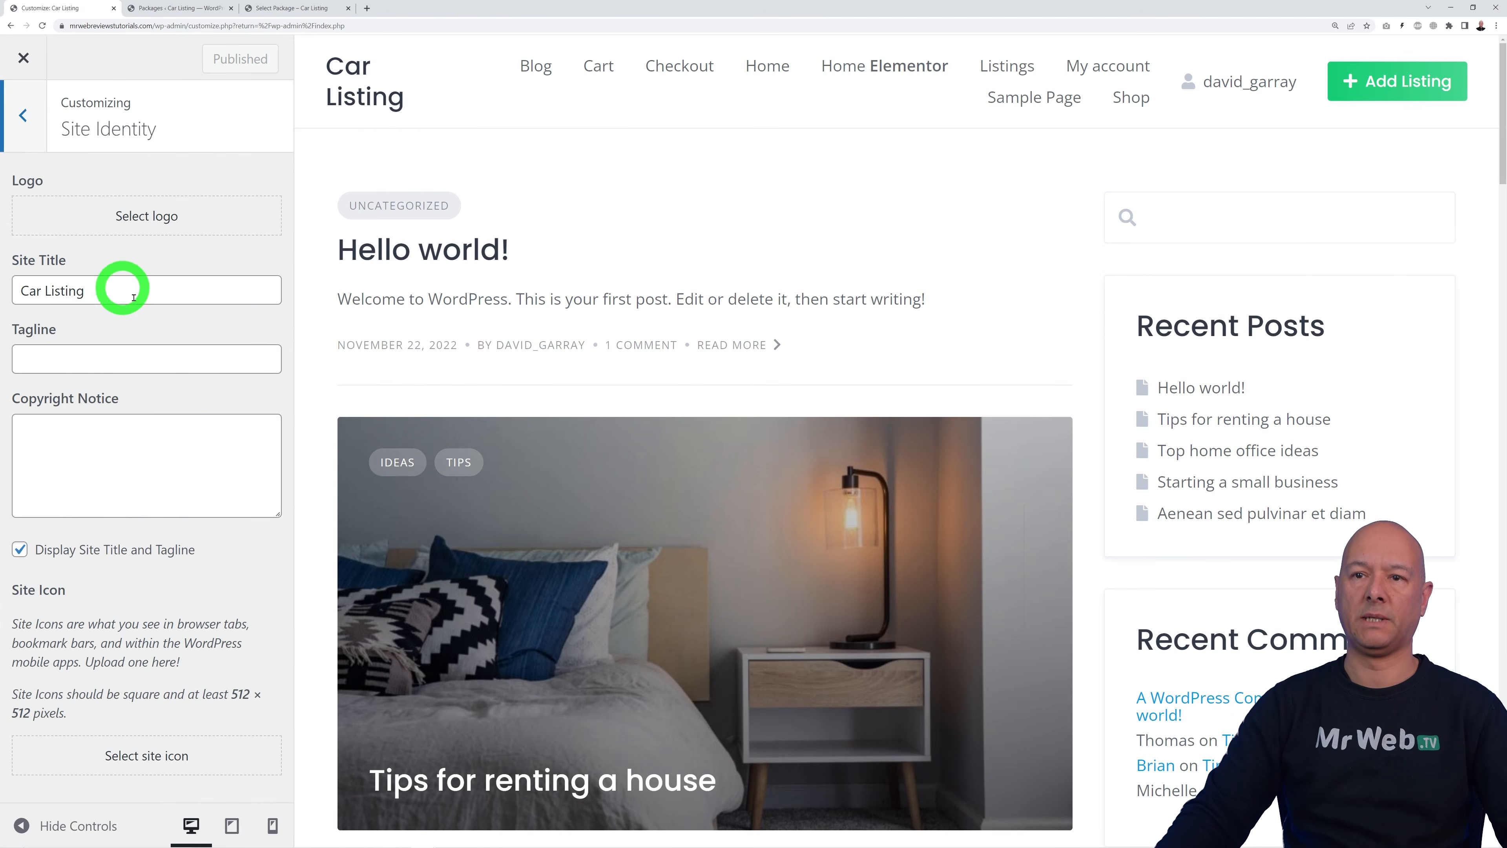
left_click(164, 217)
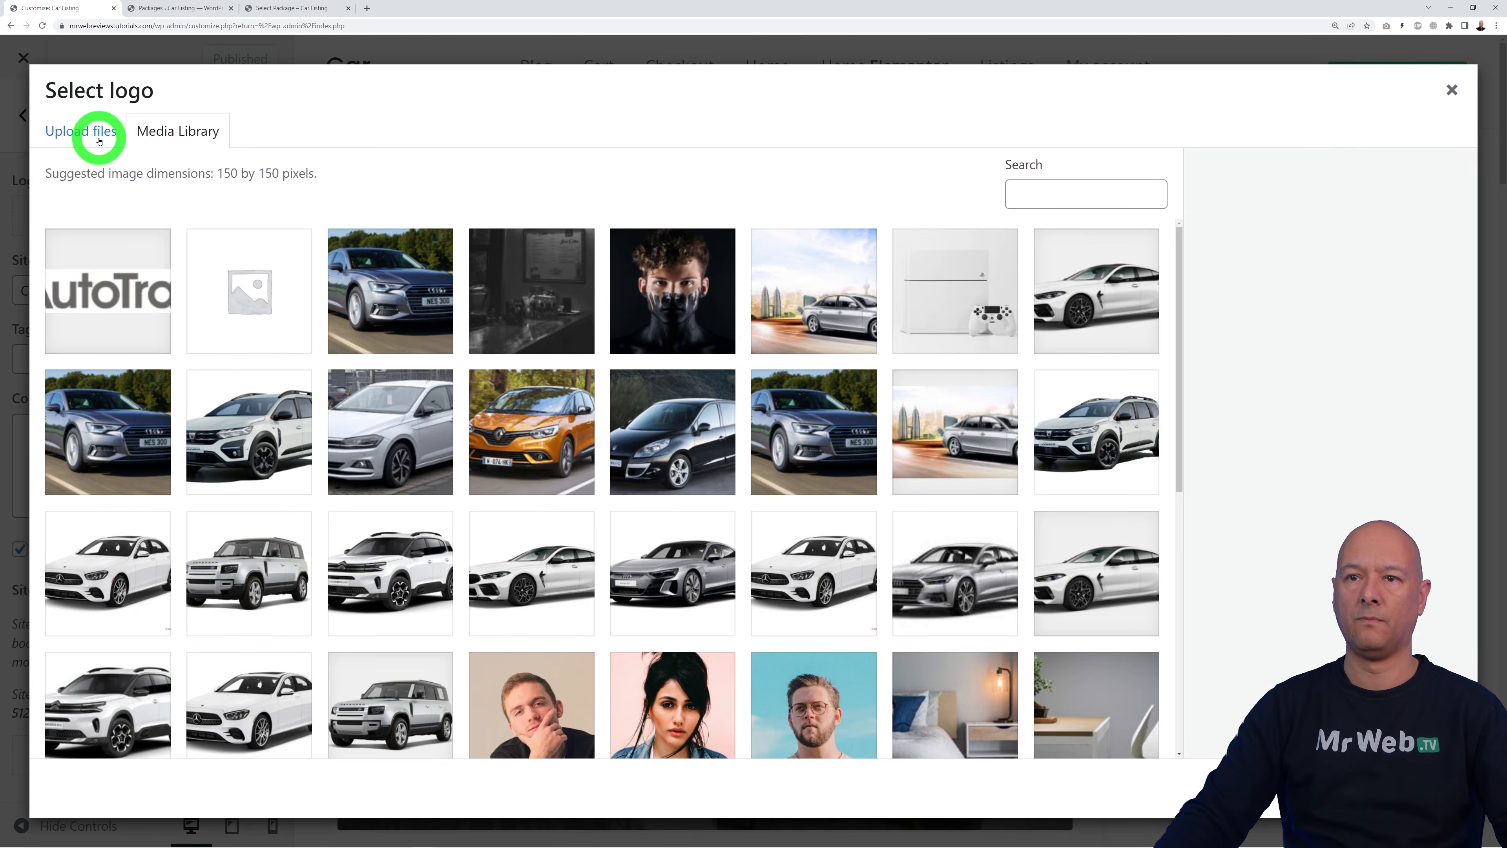
left_click(99, 140)
left_click(756, 435)
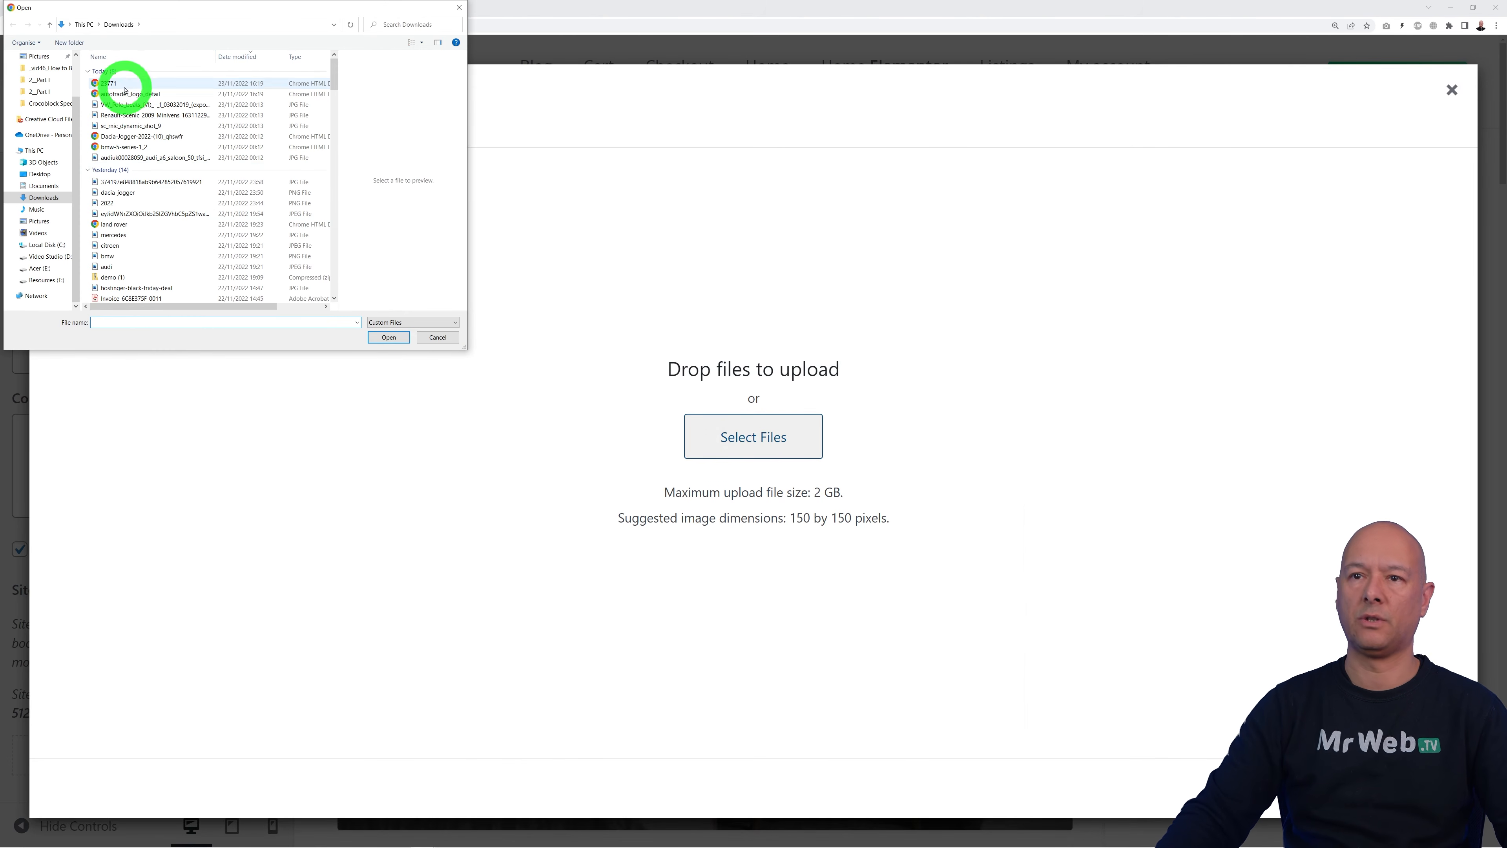
left_click(121, 85)
left_click(404, 336)
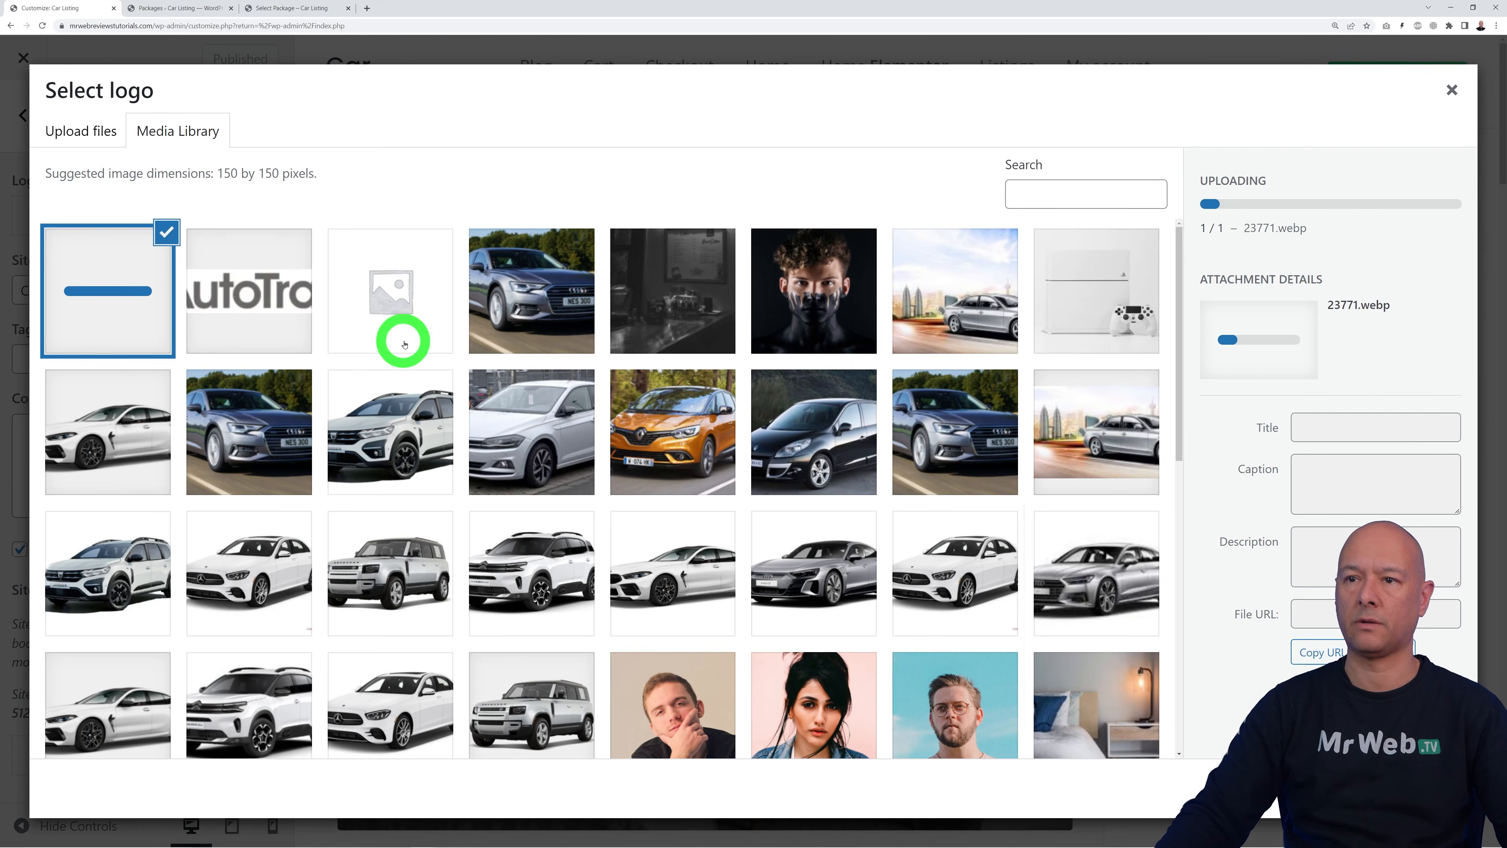
left_click(1427, 789)
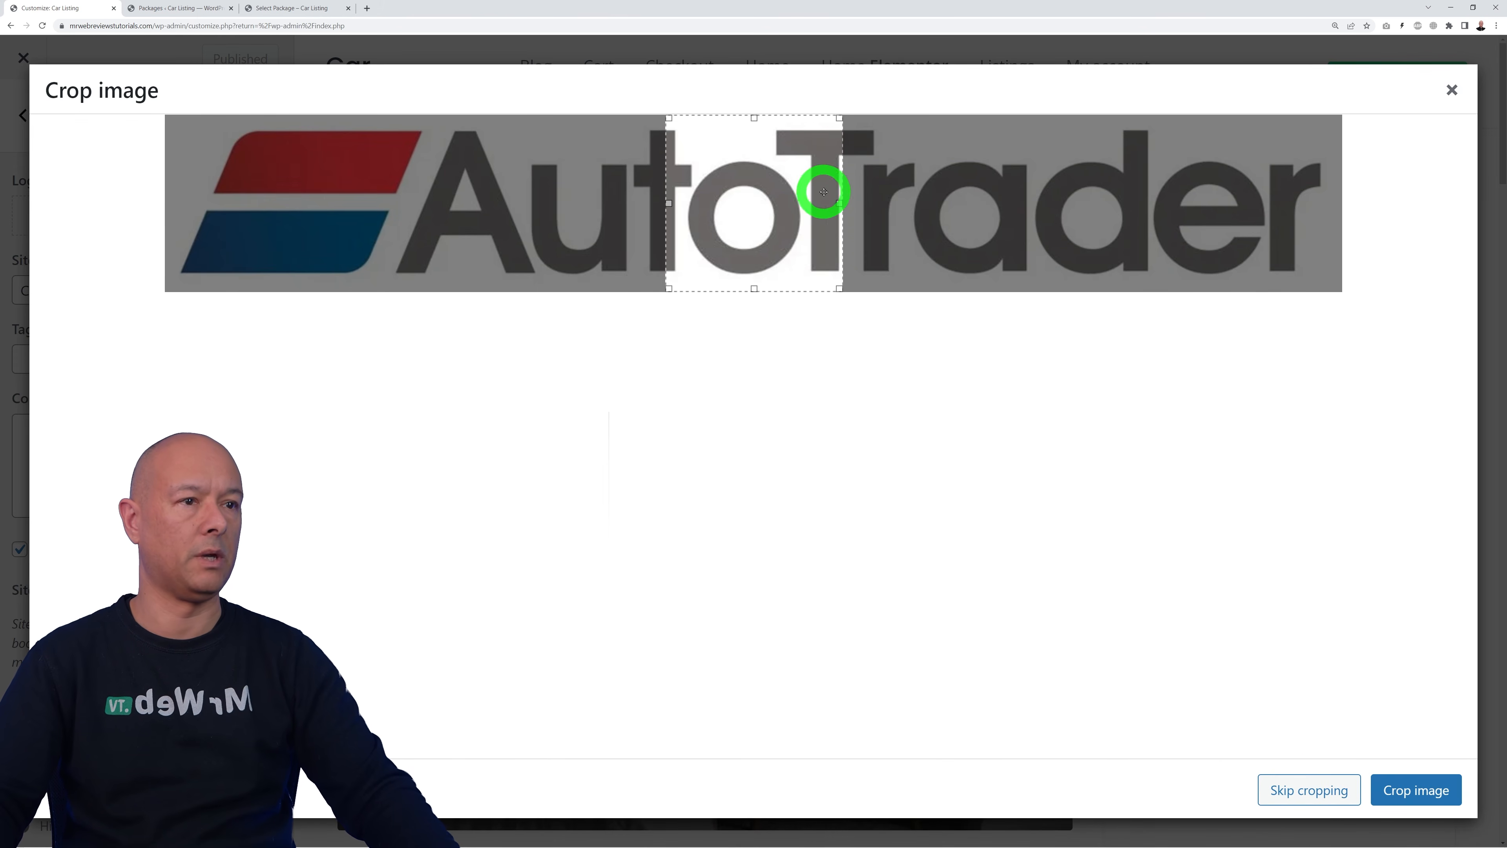
left_click_drag(837, 203, 1340, 199)
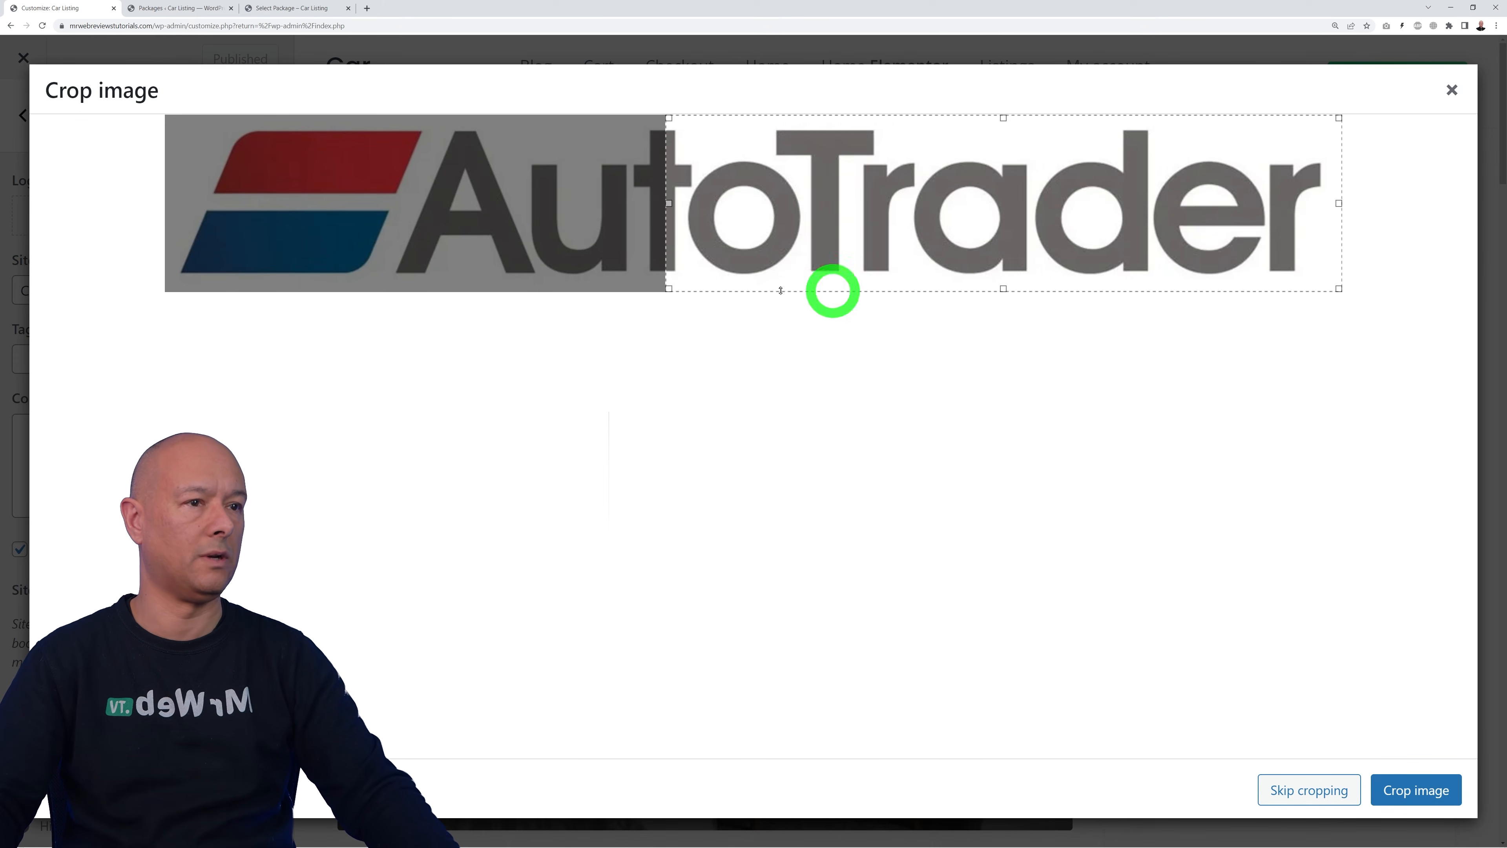
left_click_drag(670, 204, 387, 203)
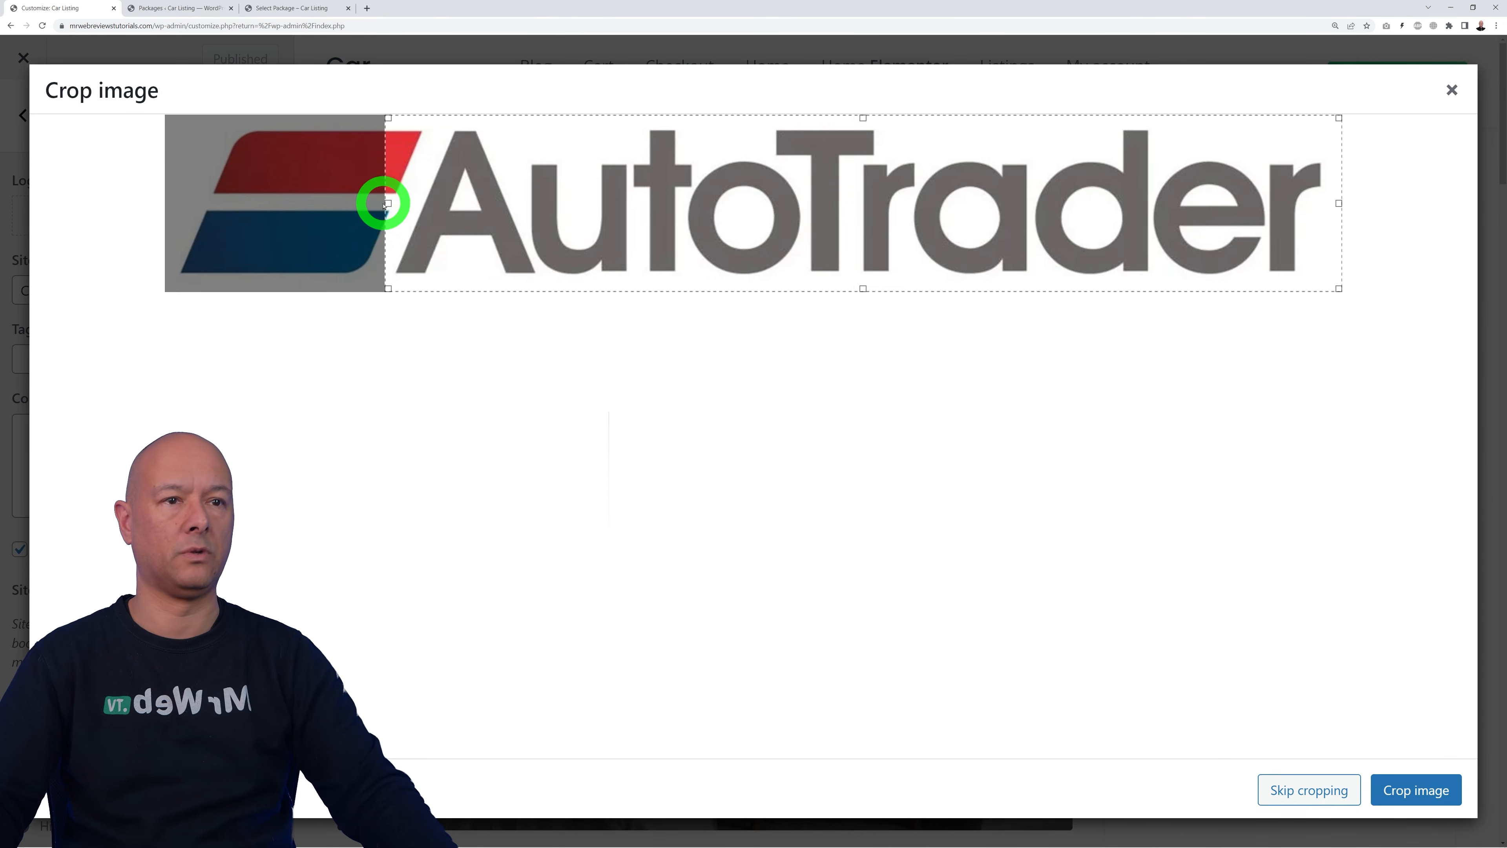
left_click_drag(373, 199, 105, 185)
left_click(1309, 783)
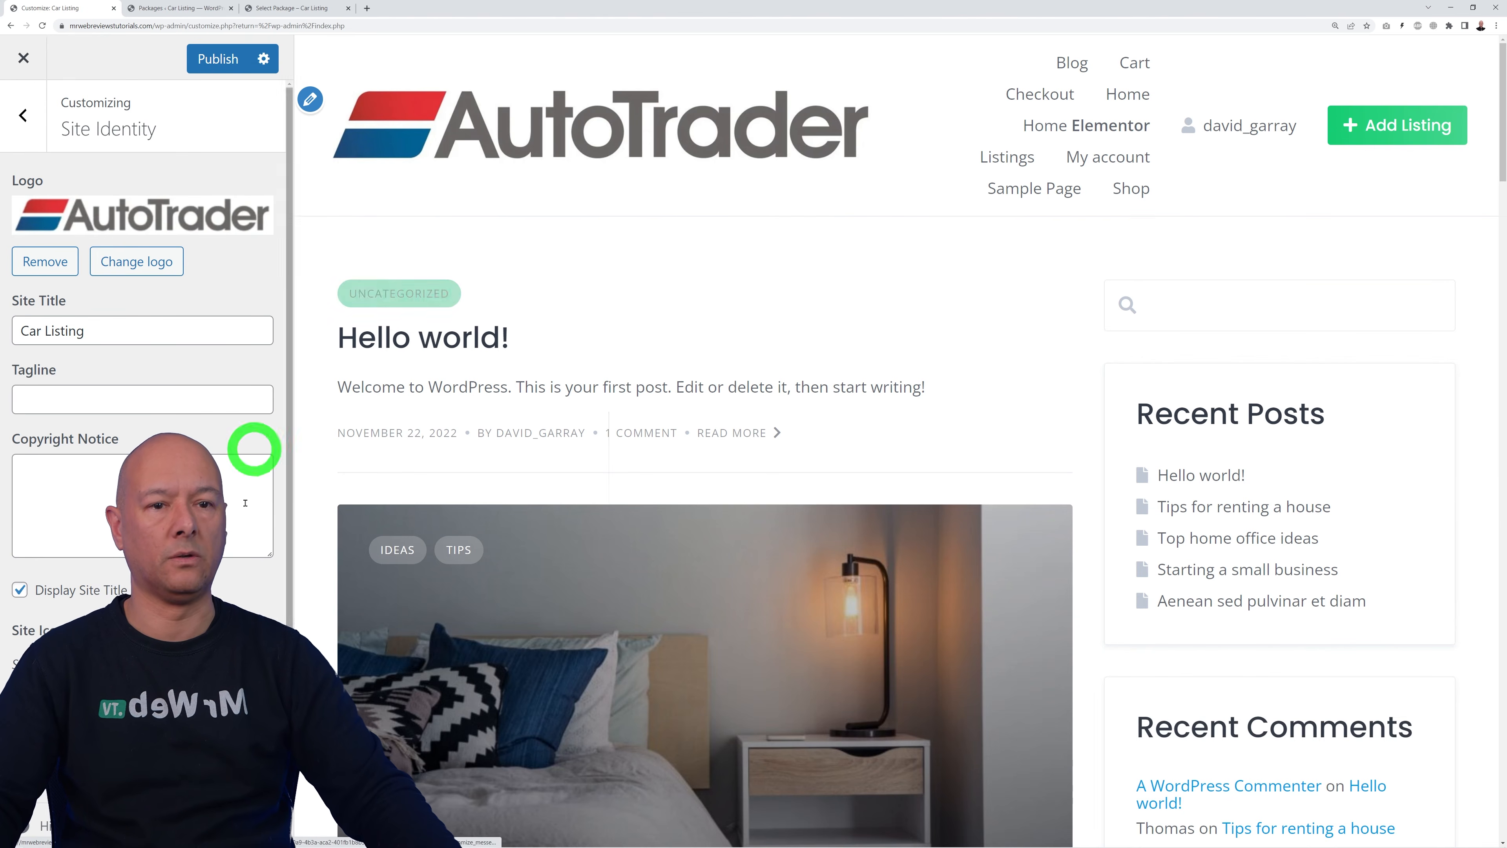
Step: Reselect the AutoTrader logo through Change logo and open it in the image editor
scroll(219, 611, "down", 2)
scroll(226, 610, "up", 2)
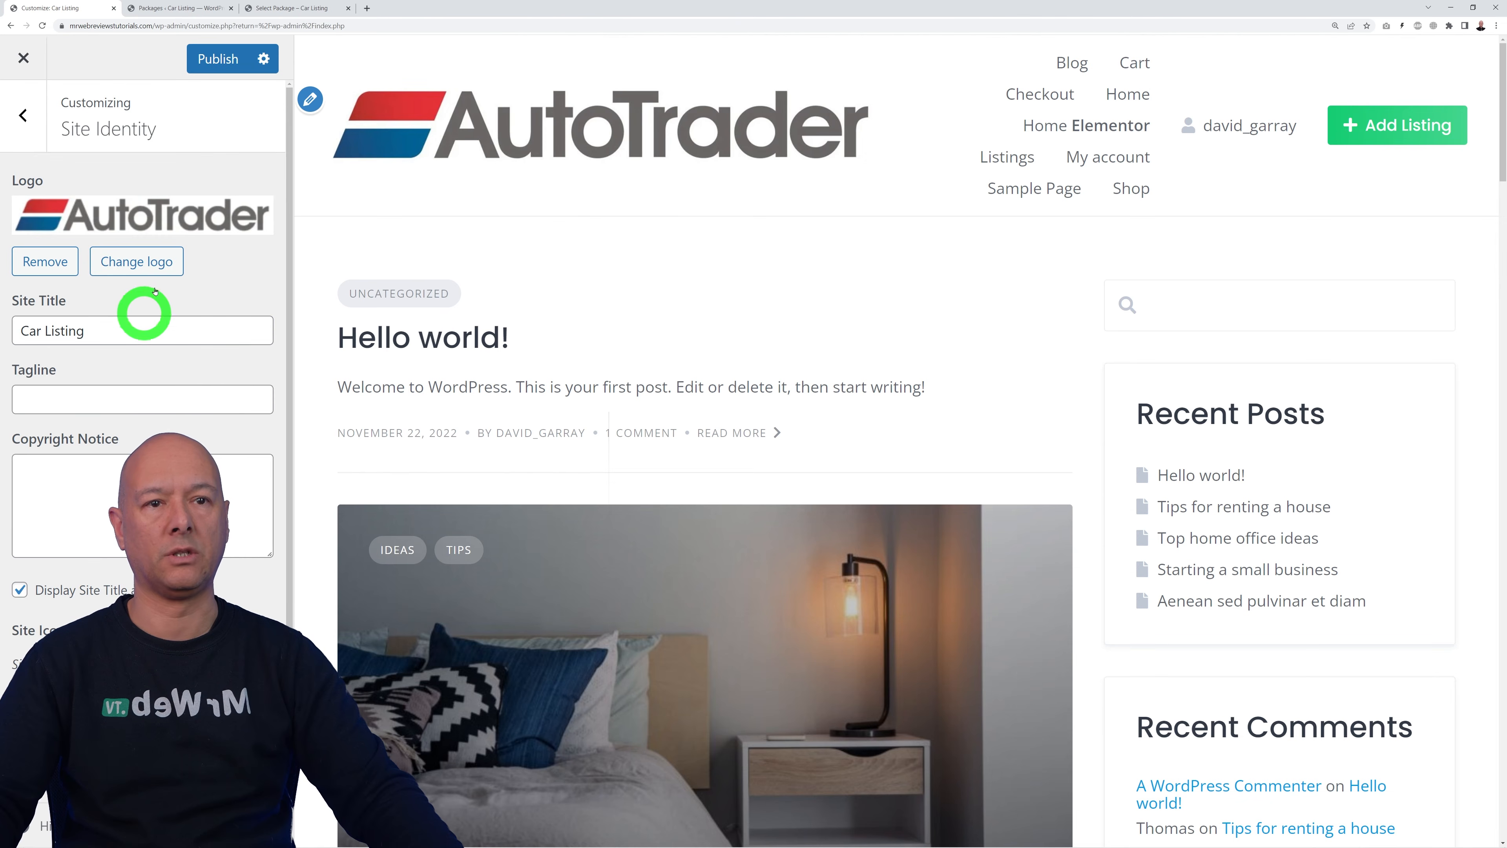
left_click(135, 258)
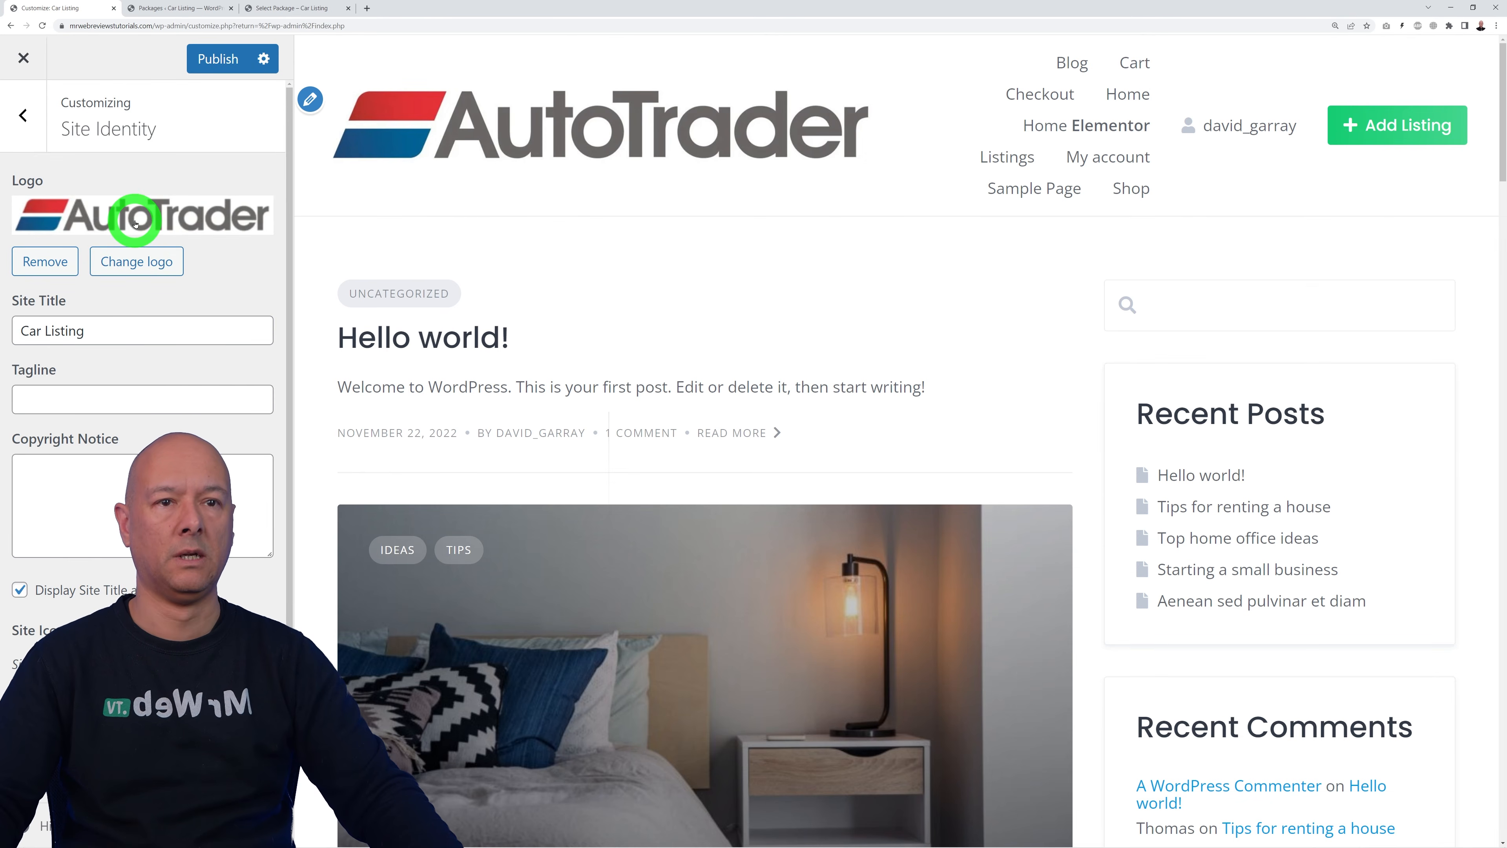
left_click(107, 300)
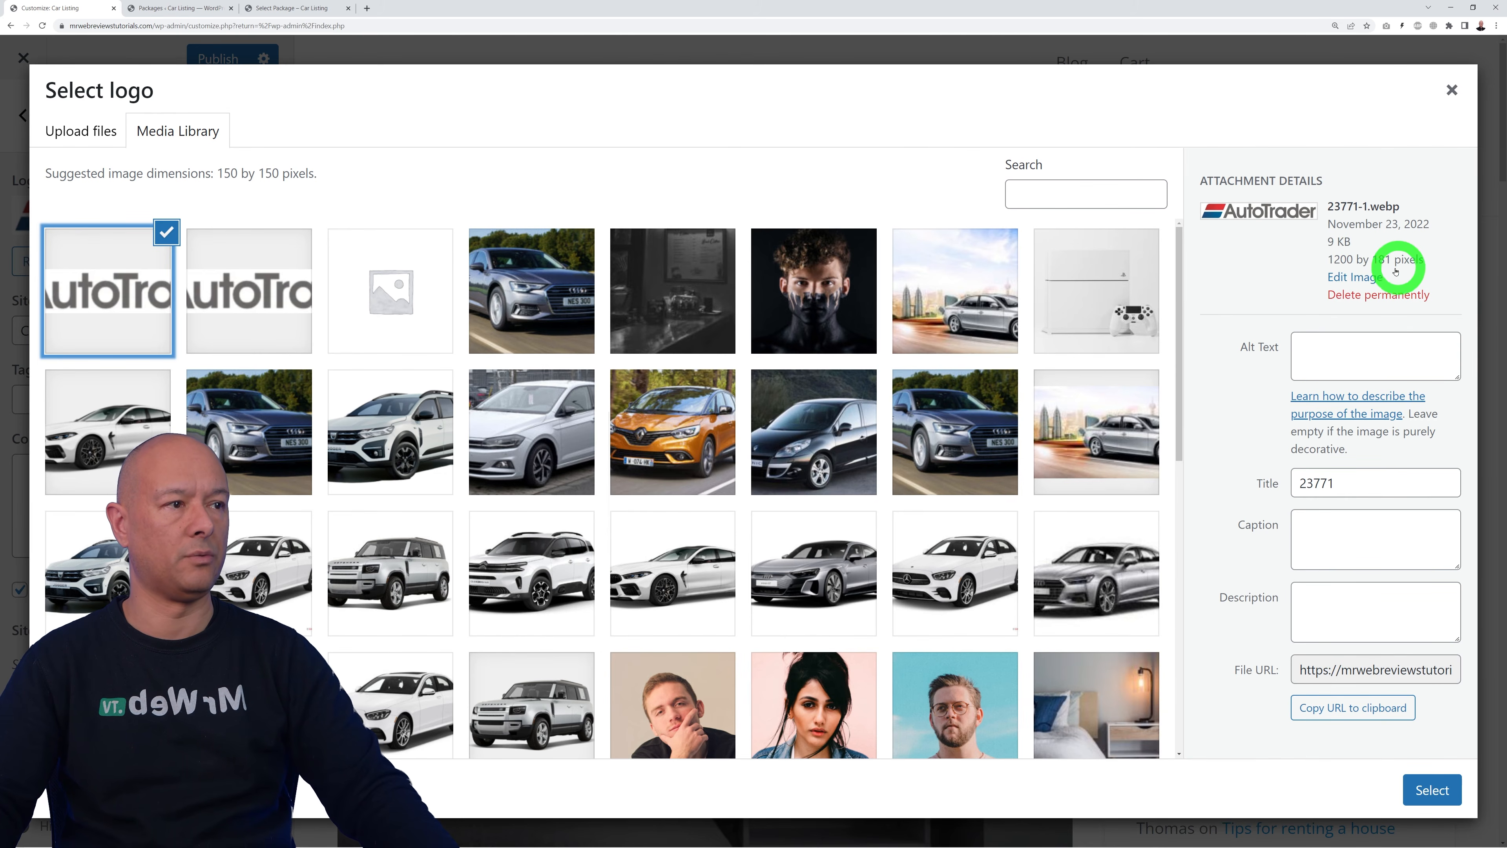
left_click(1355, 278)
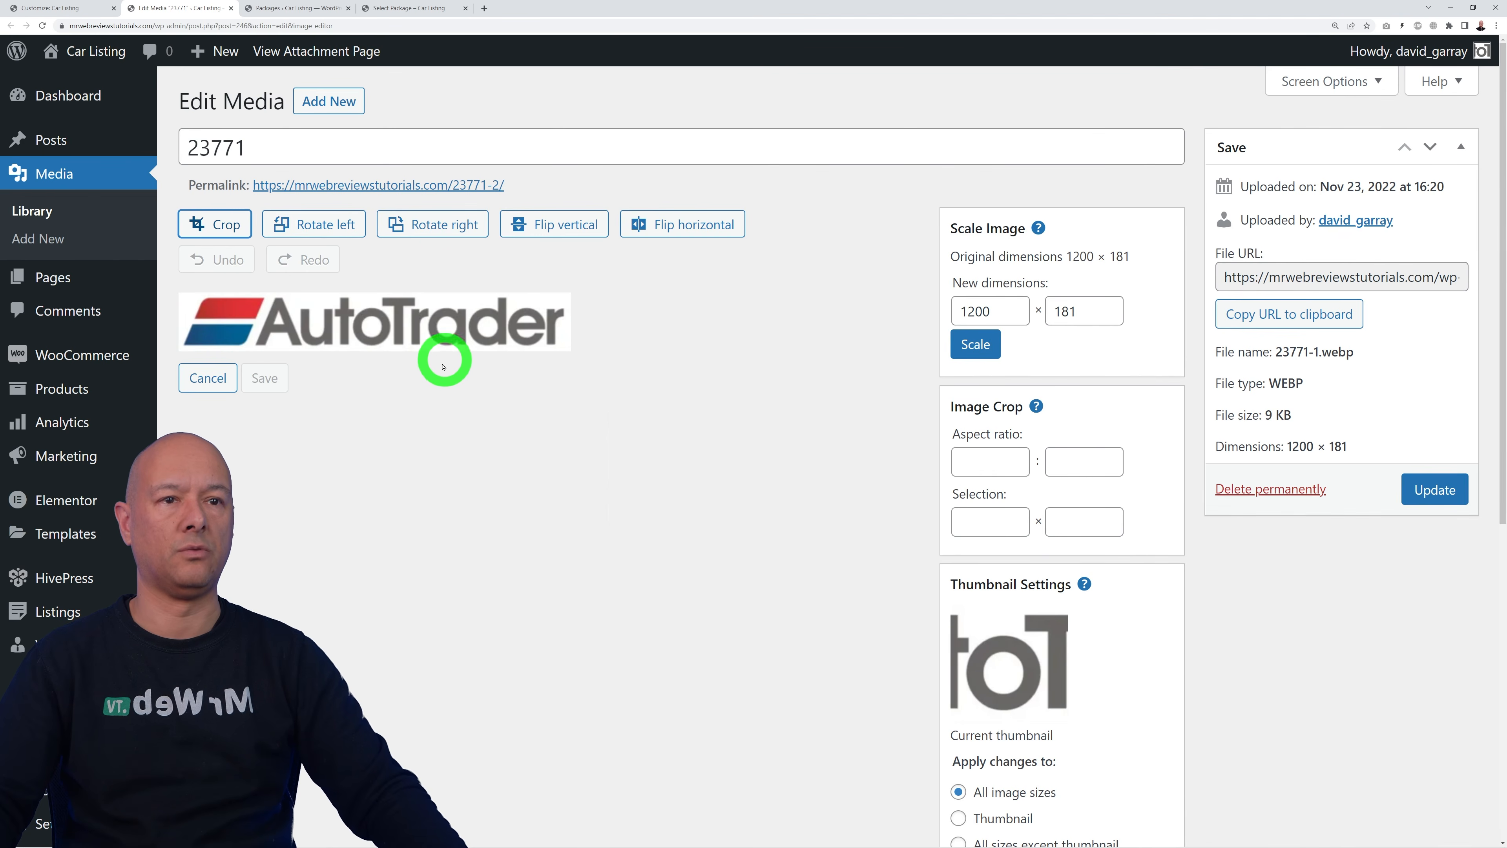
Step: Scale the AutoTrader logo image to 420 × 63 pixels and update it
double_click(1013, 314)
double_click(1084, 315)
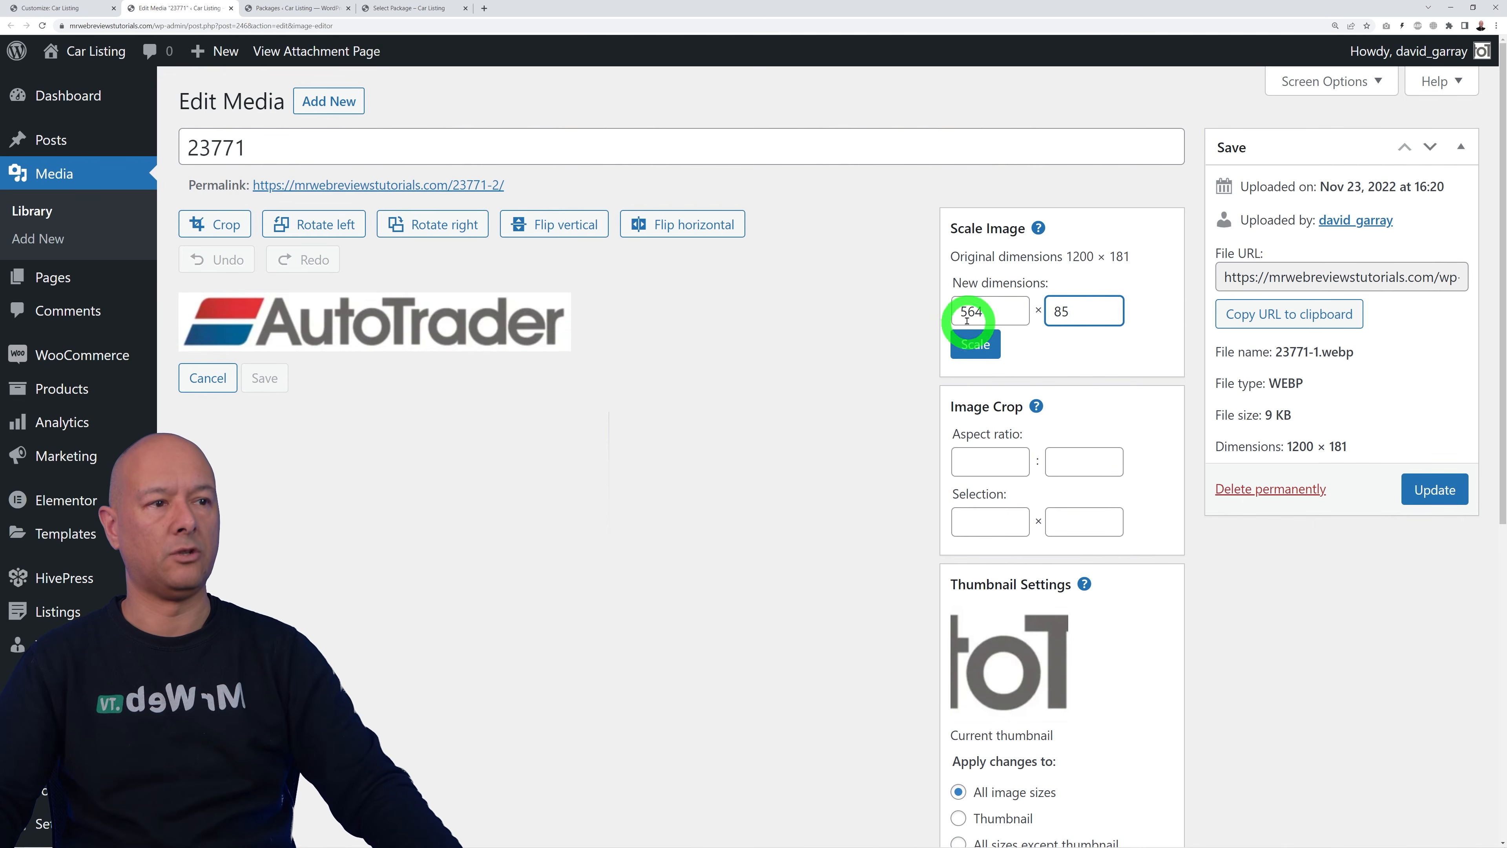
left_click_drag(1010, 315, 940, 316)
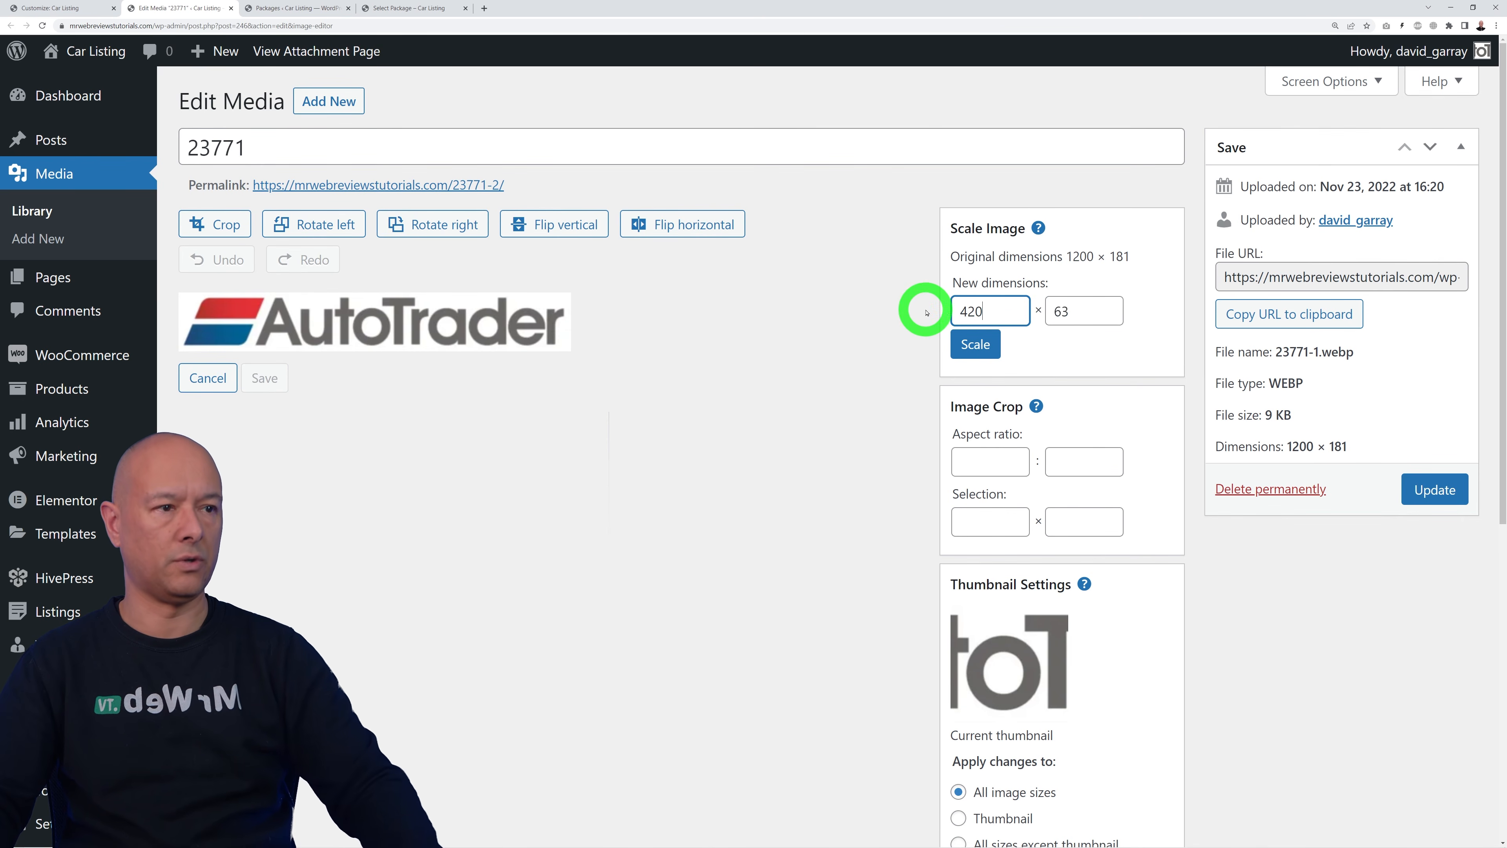
left_click(975, 345)
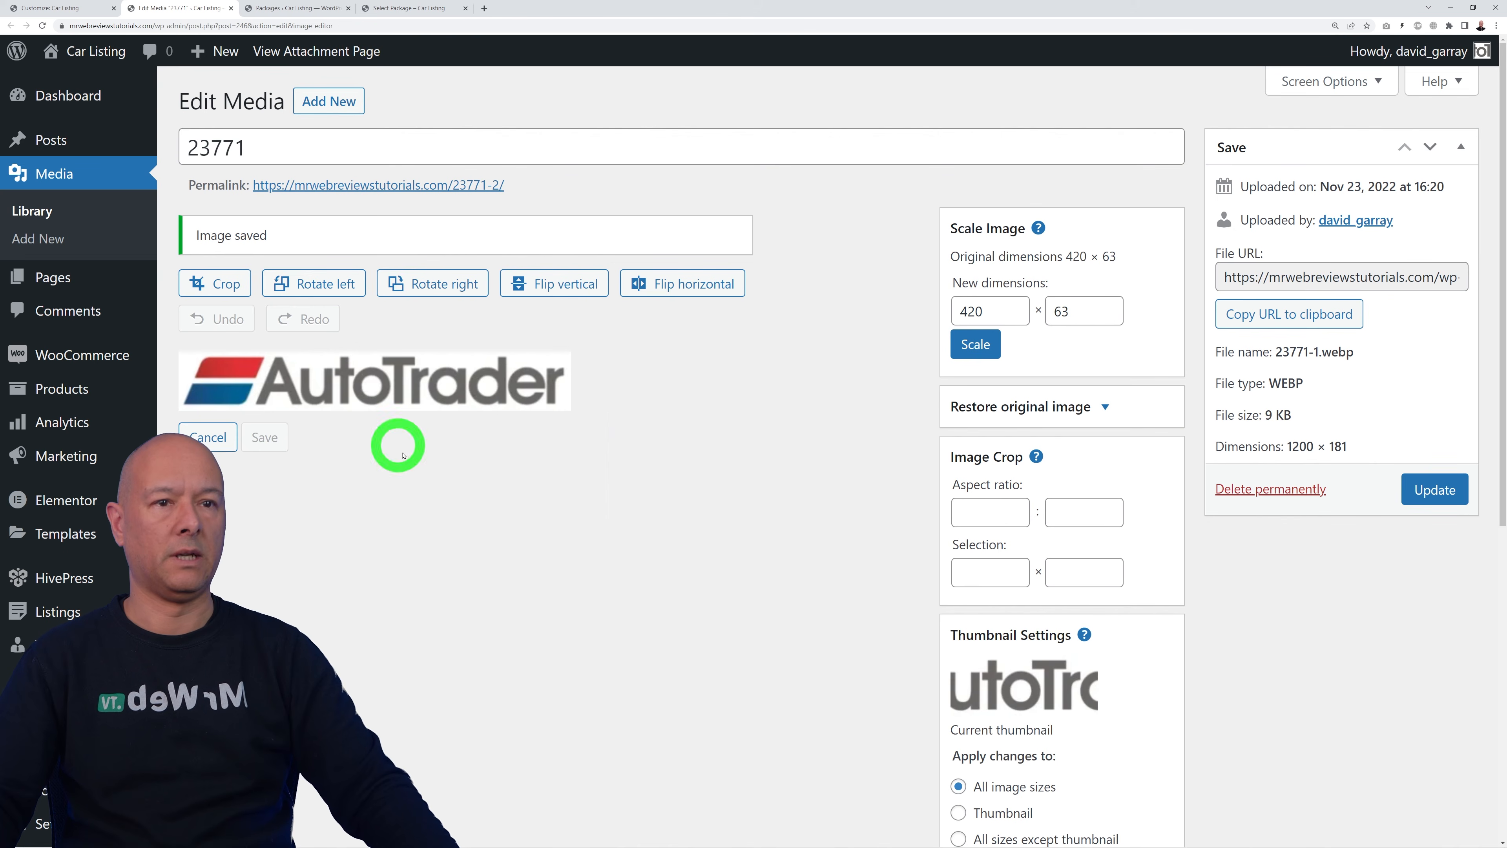
left_click(1427, 500)
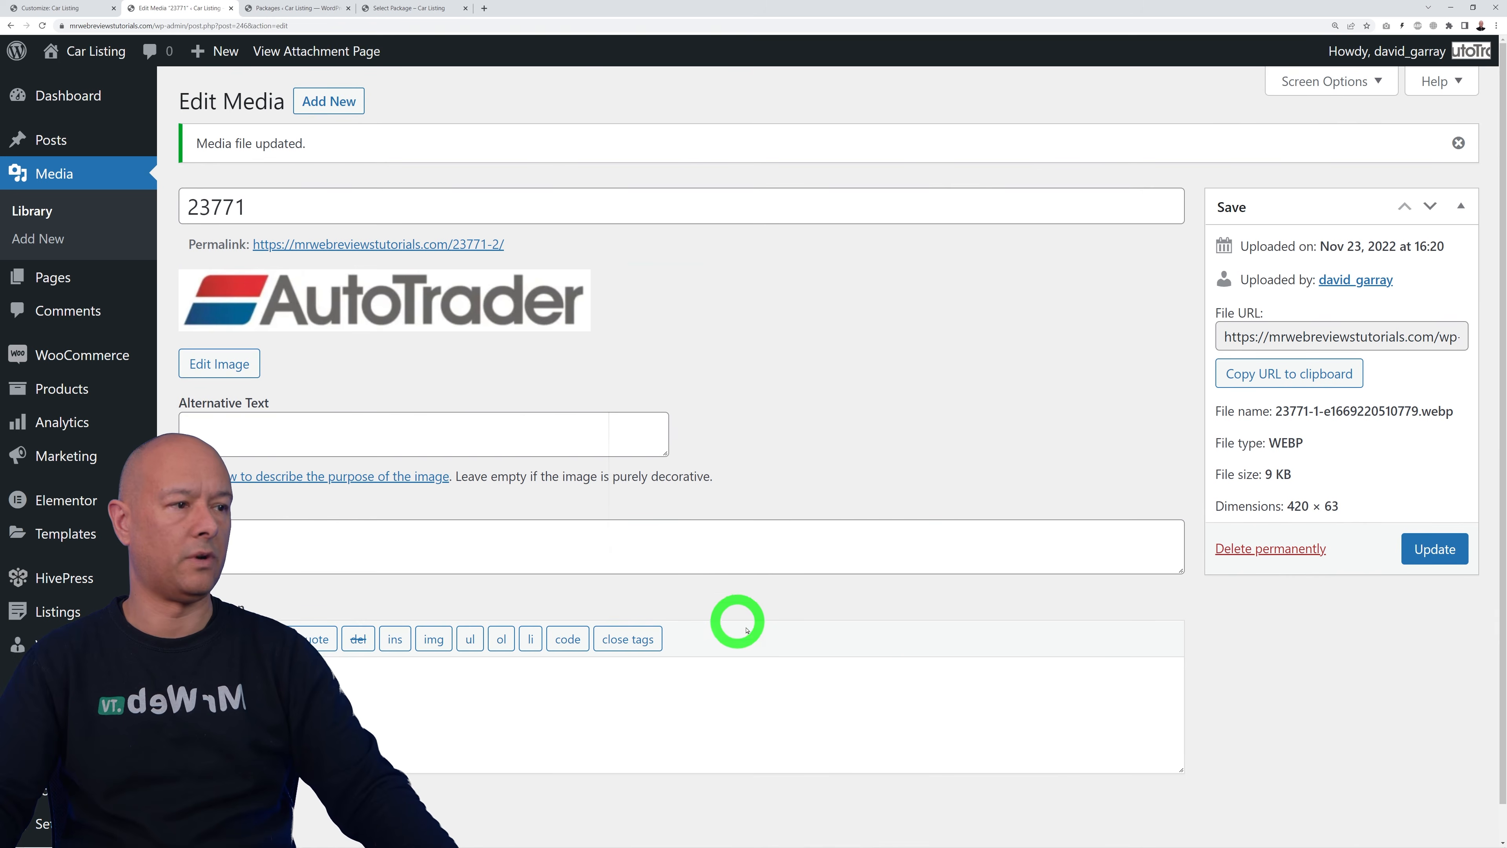
Step: Use the resized 420 × 63 image as the site logo without cropping
left_click(231, 8)
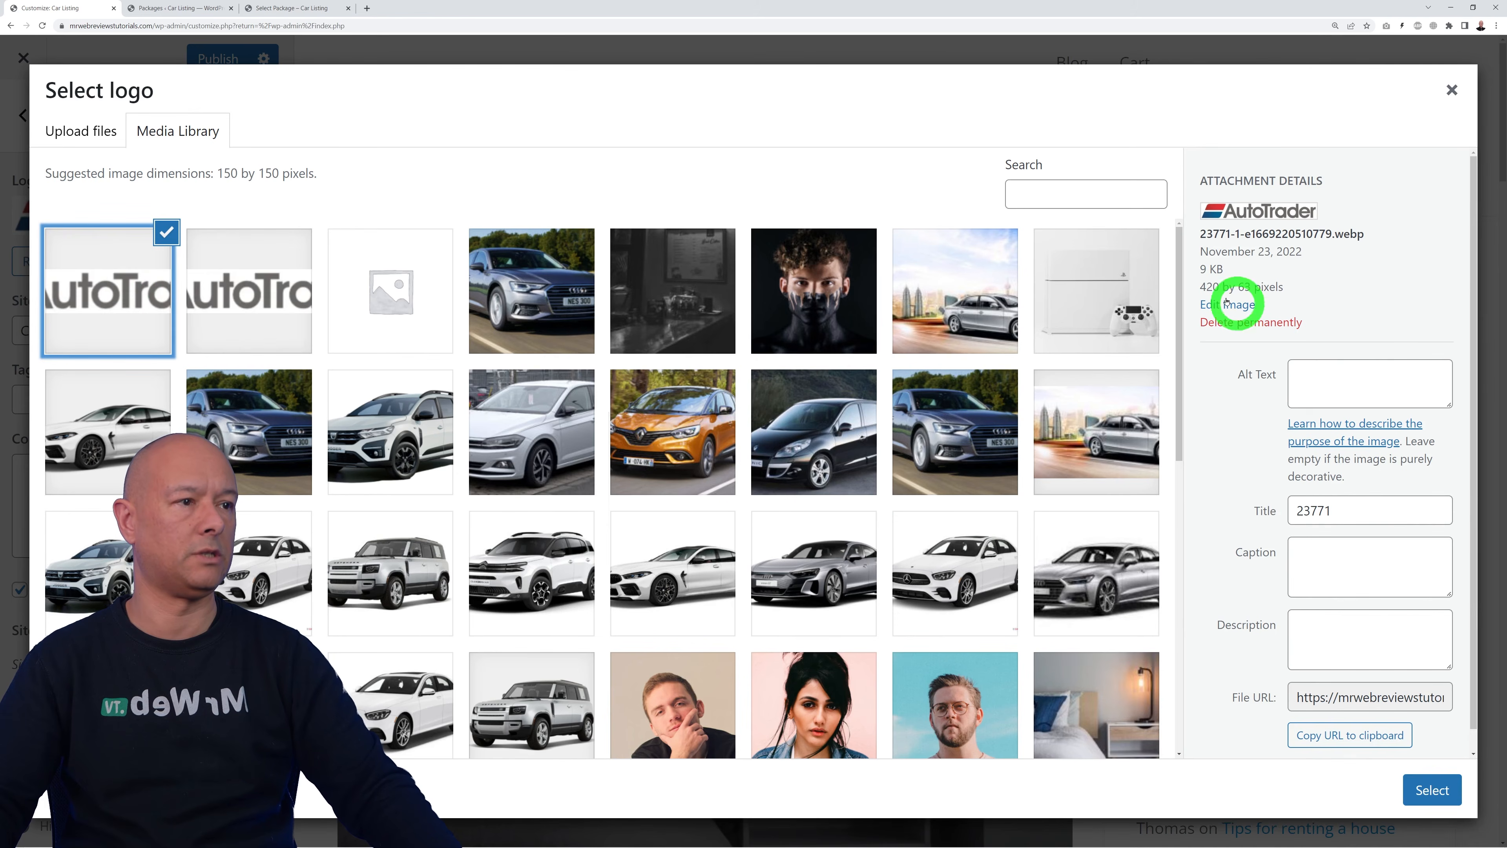
left_click(1449, 790)
left_click(1283, 805)
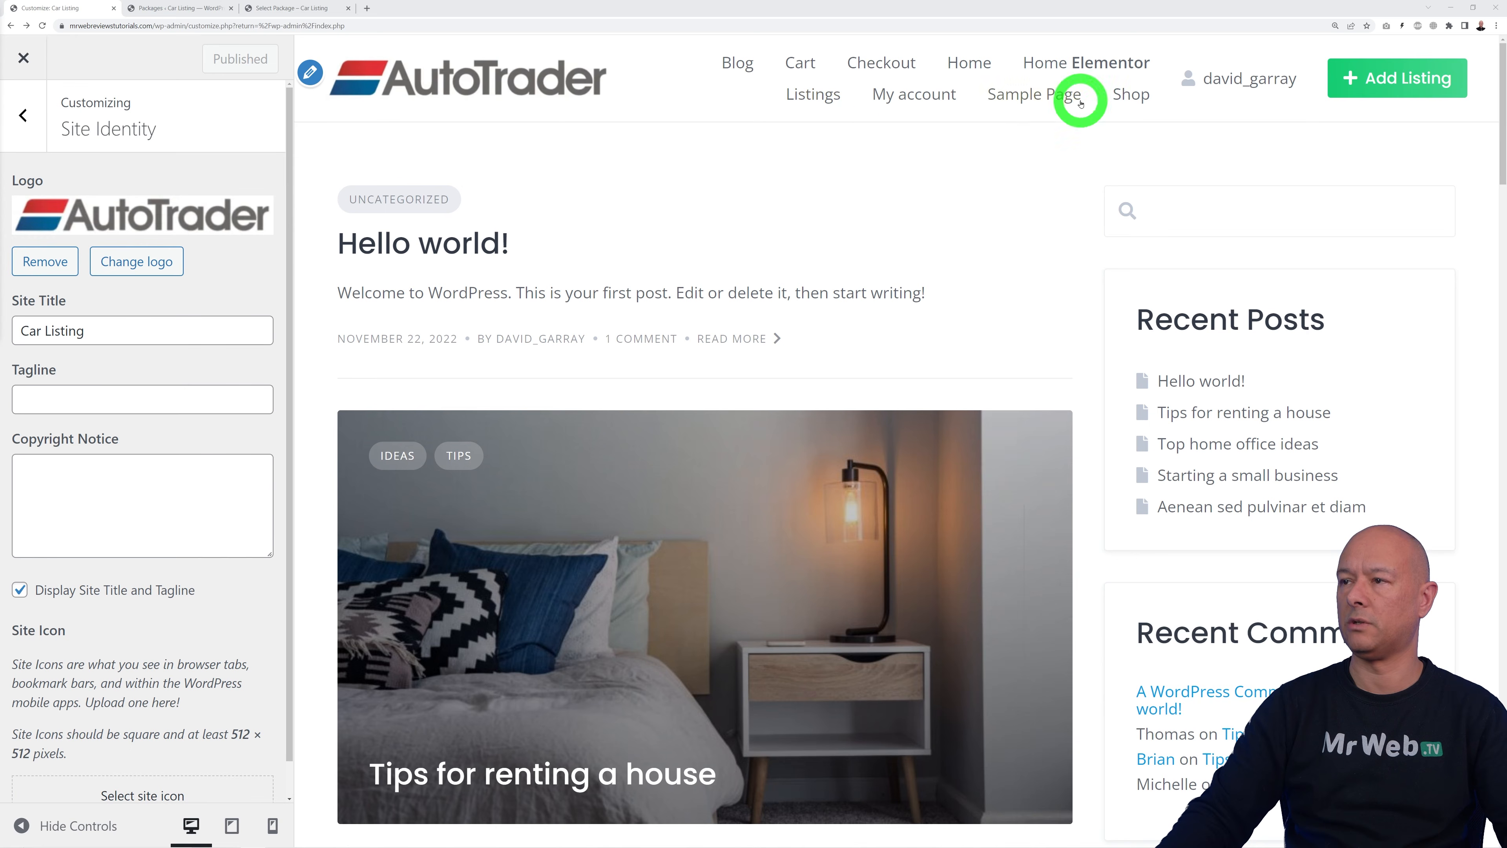
Step: Leave the Customizer and open the Header menu in Appearance > Menus
left_click(23, 59)
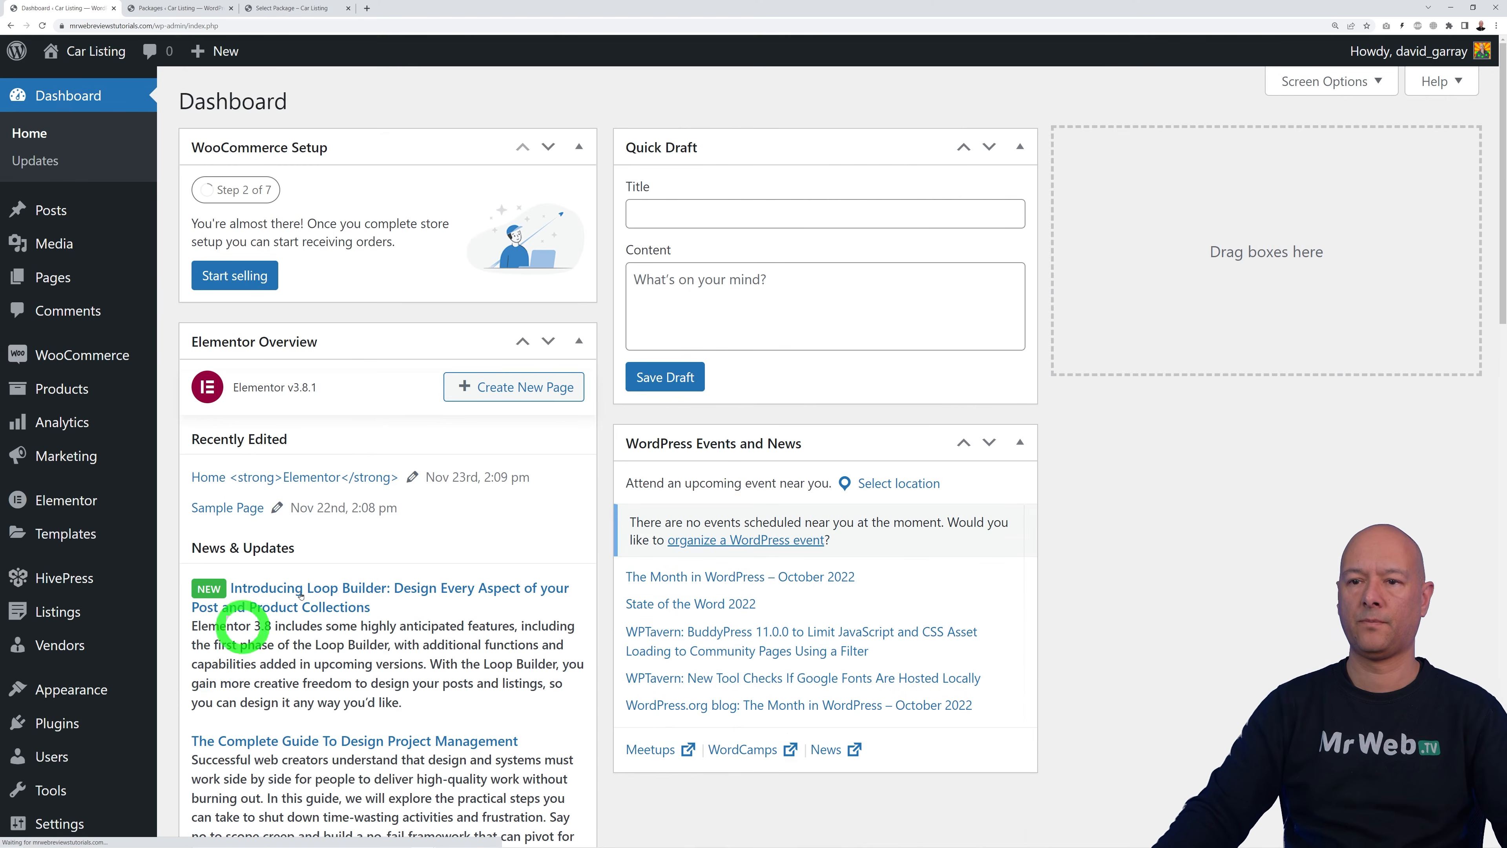
mouse_move(75, 697)
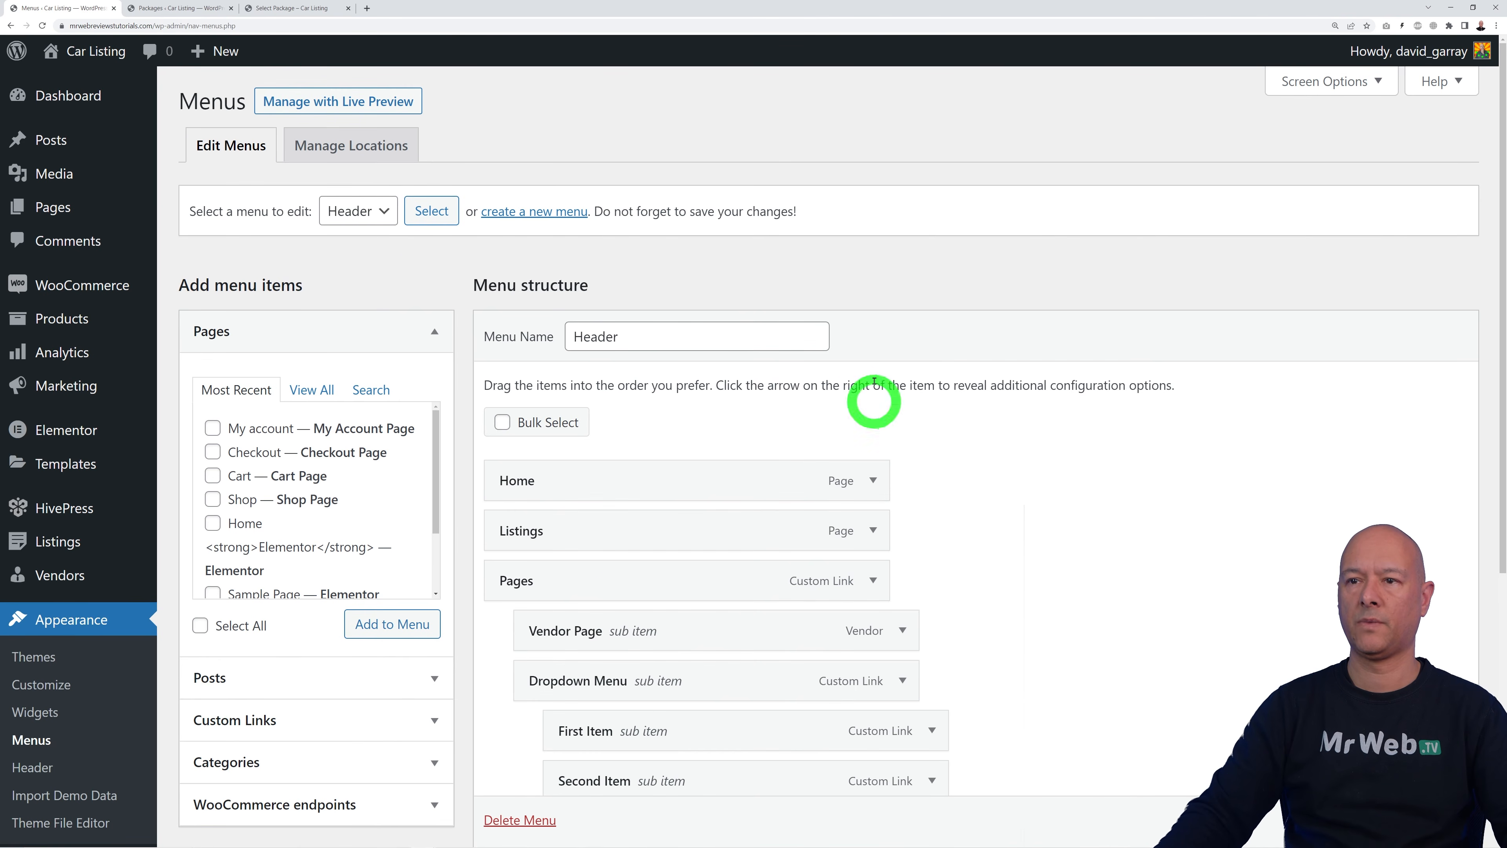
left_click(382, 212)
left_click(359, 256)
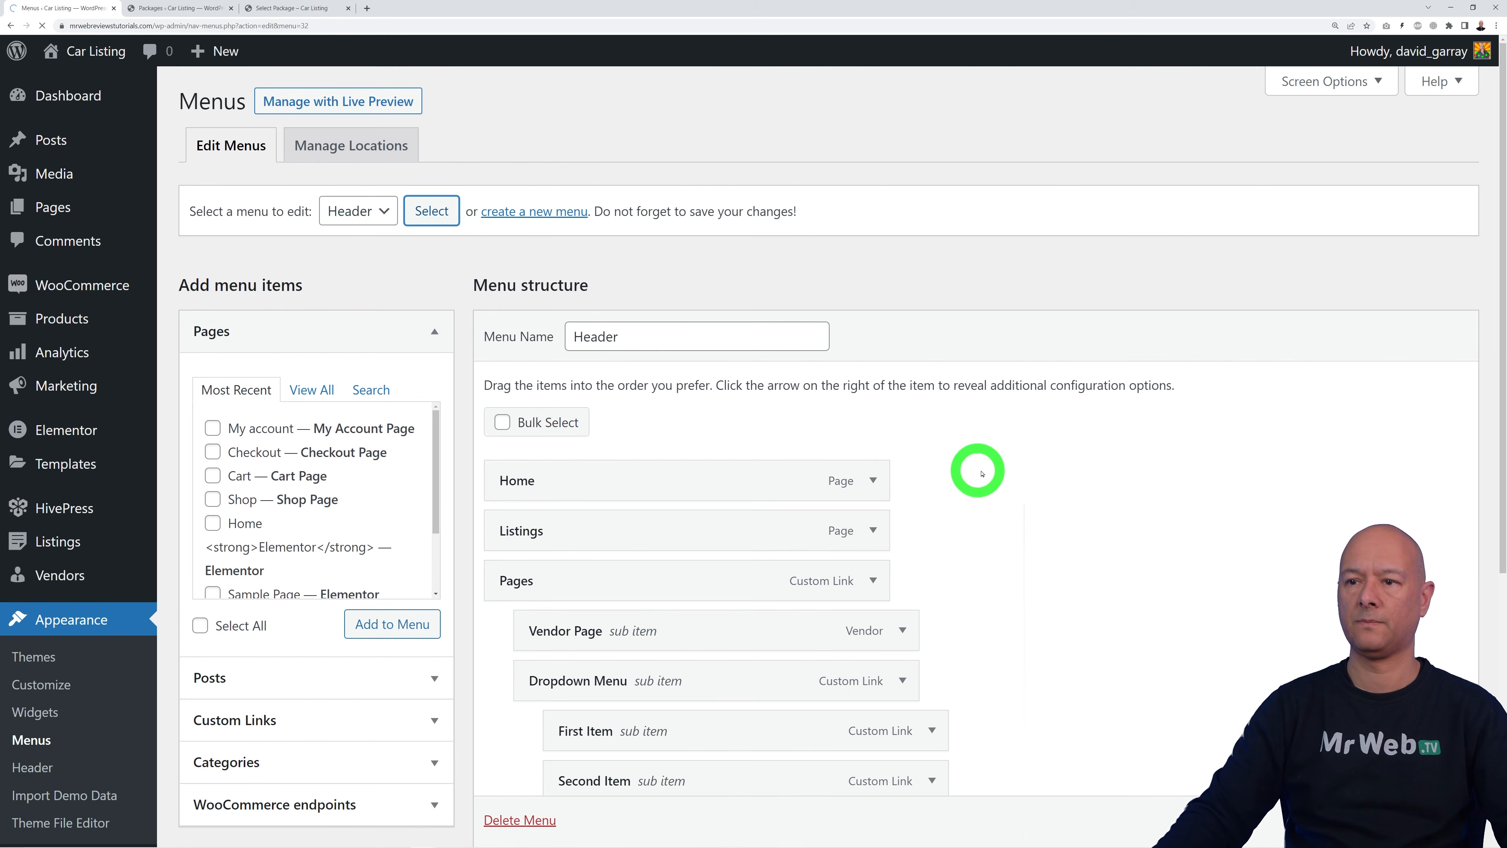
scroll(494, 289, "down", 3)
scroll(925, 502, "down", 3)
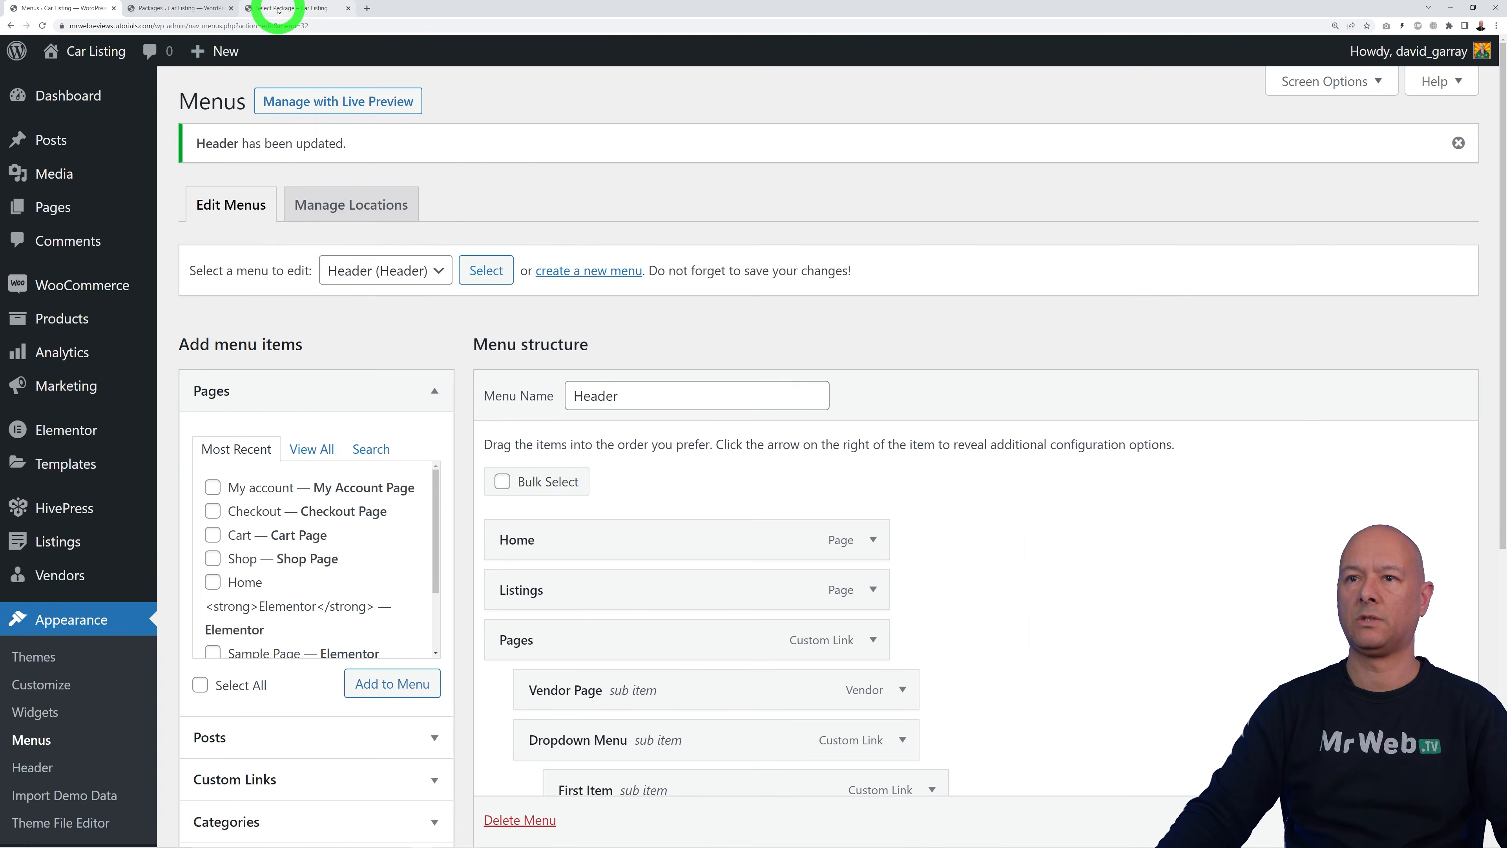
Step: Check the Home, Listings, Pages and Blog navigation on the live home page
left_click(278, 8)
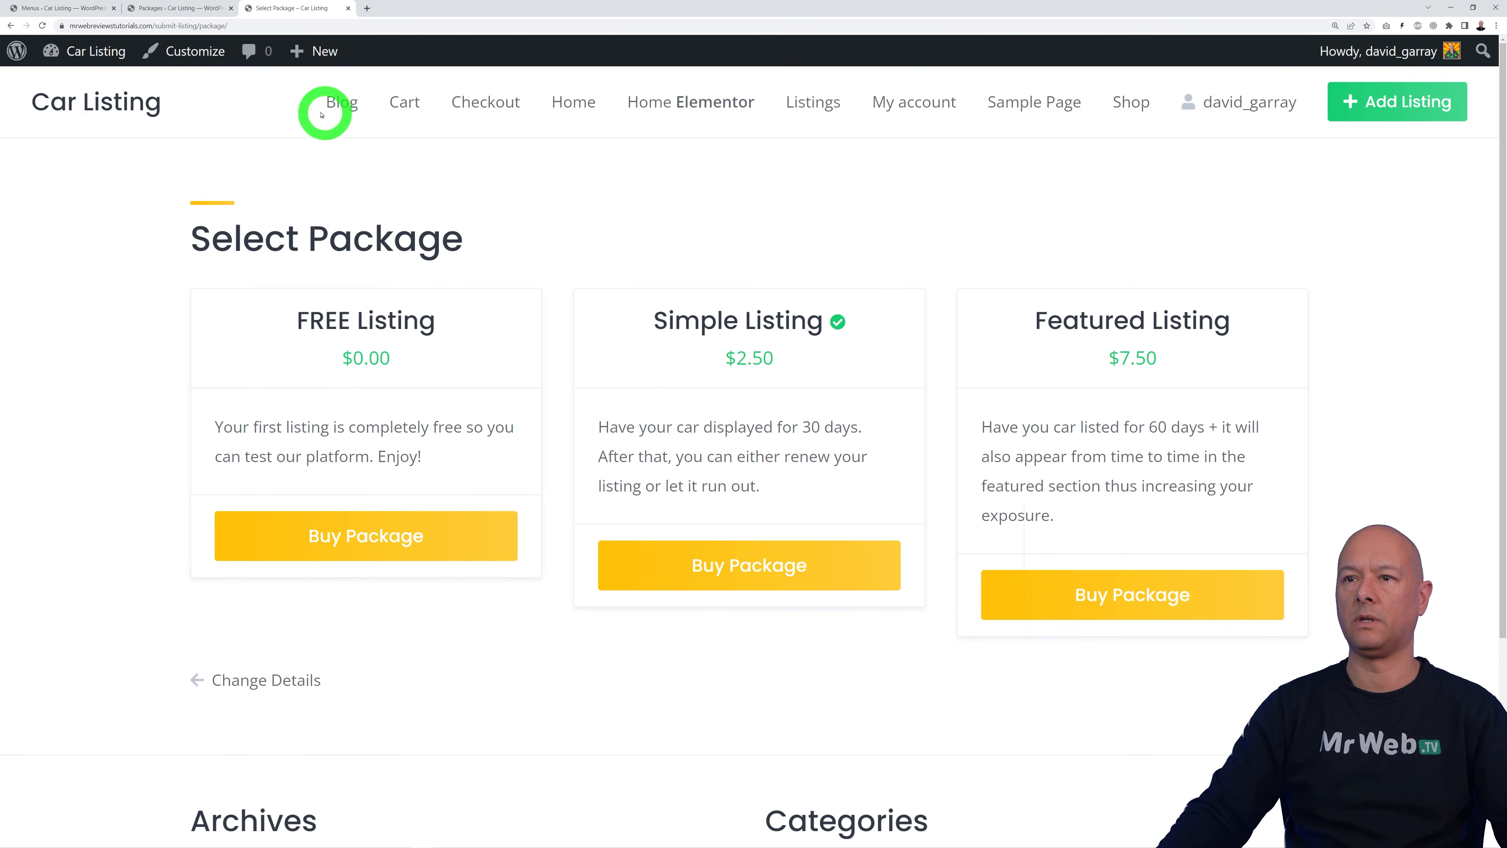
left_click(127, 102)
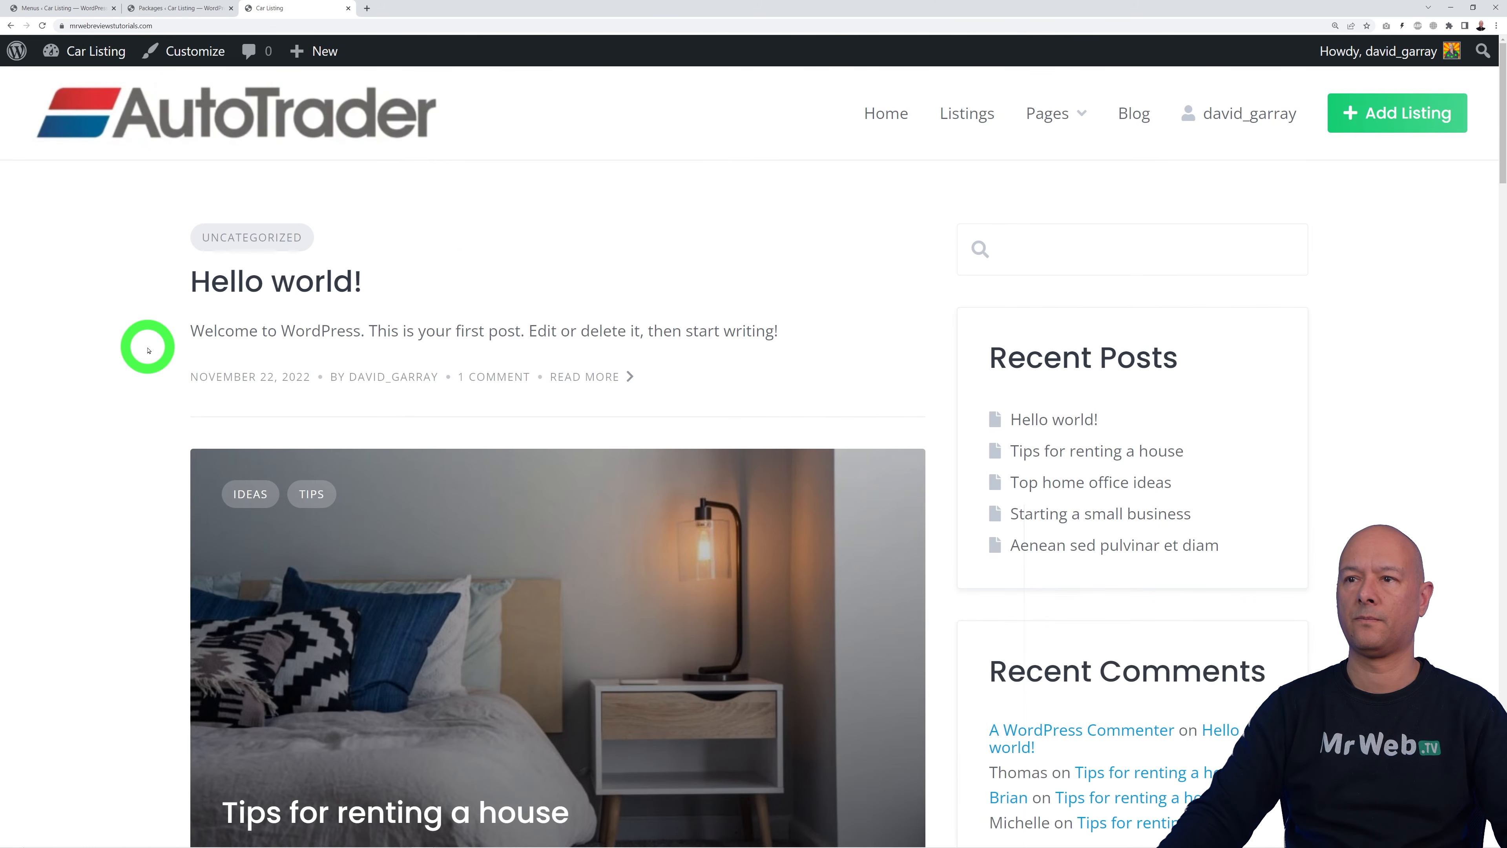
mouse_move(1053, 112)
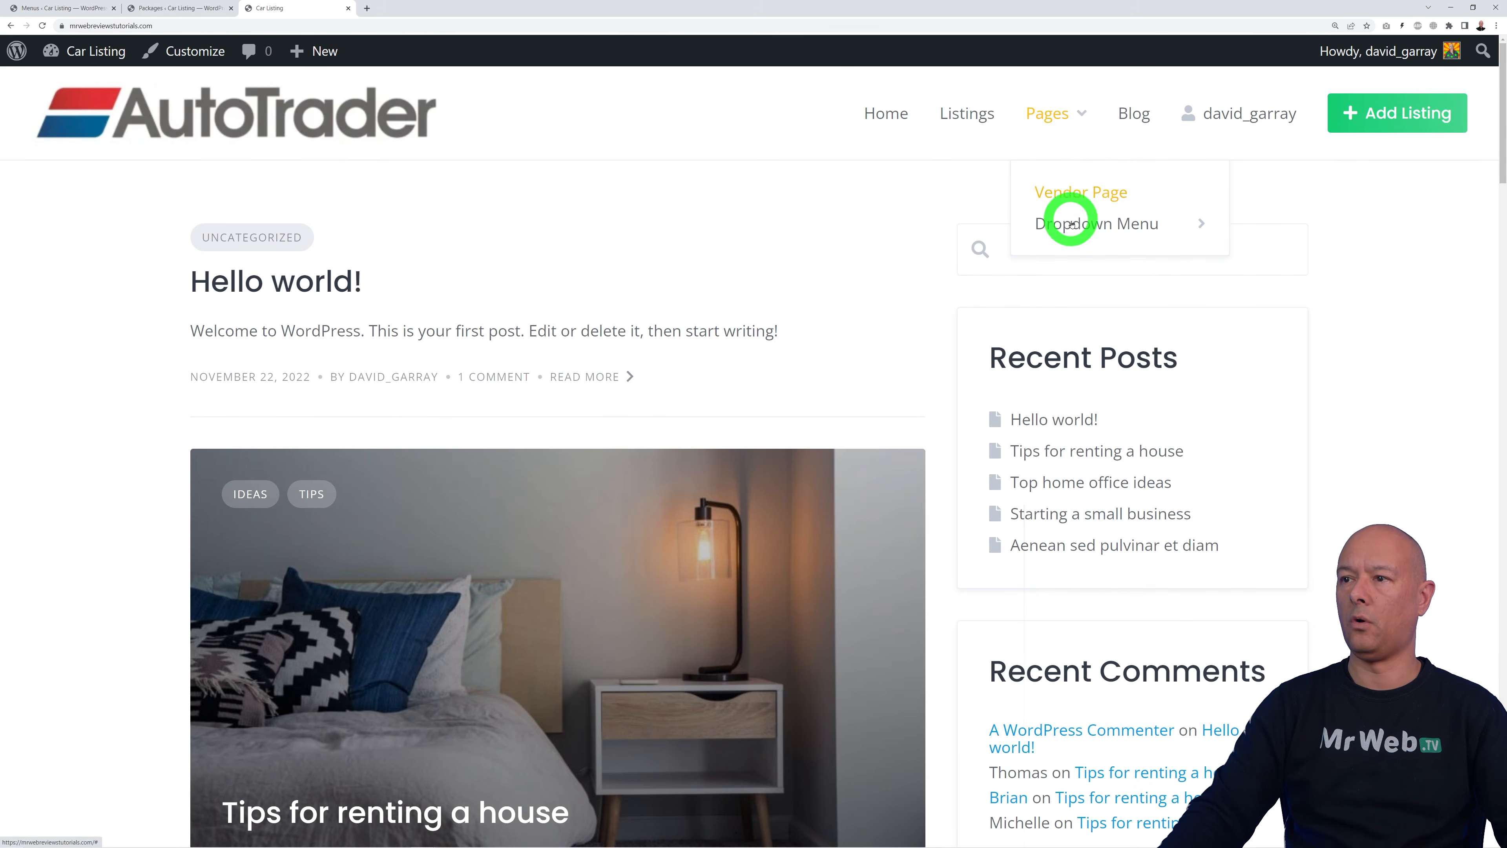
left_click(77, 9)
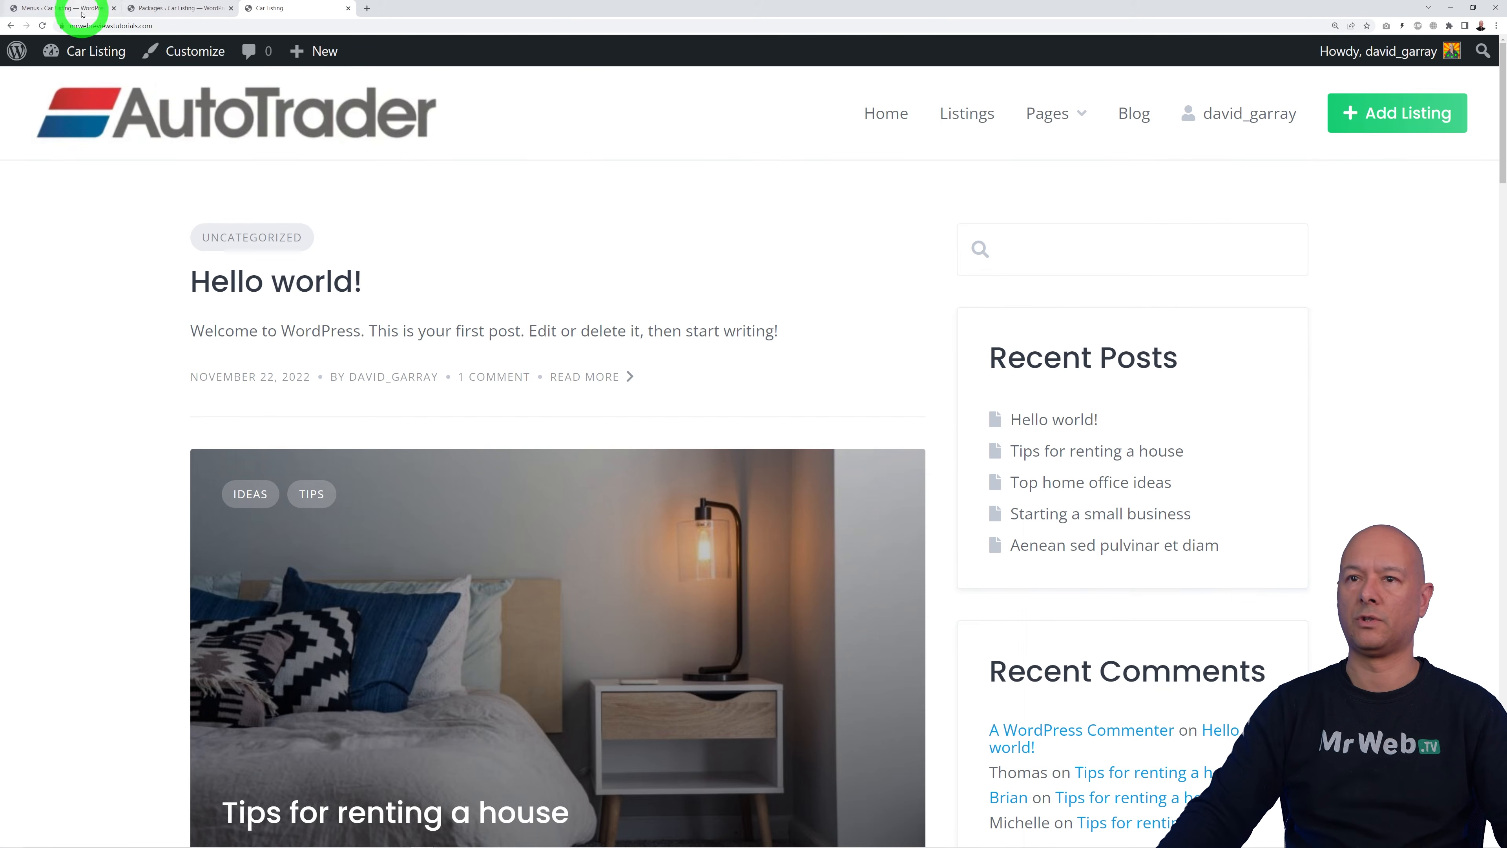
scroll(1151, 595, "down", 2)
scroll(1147, 596, "down", 3)
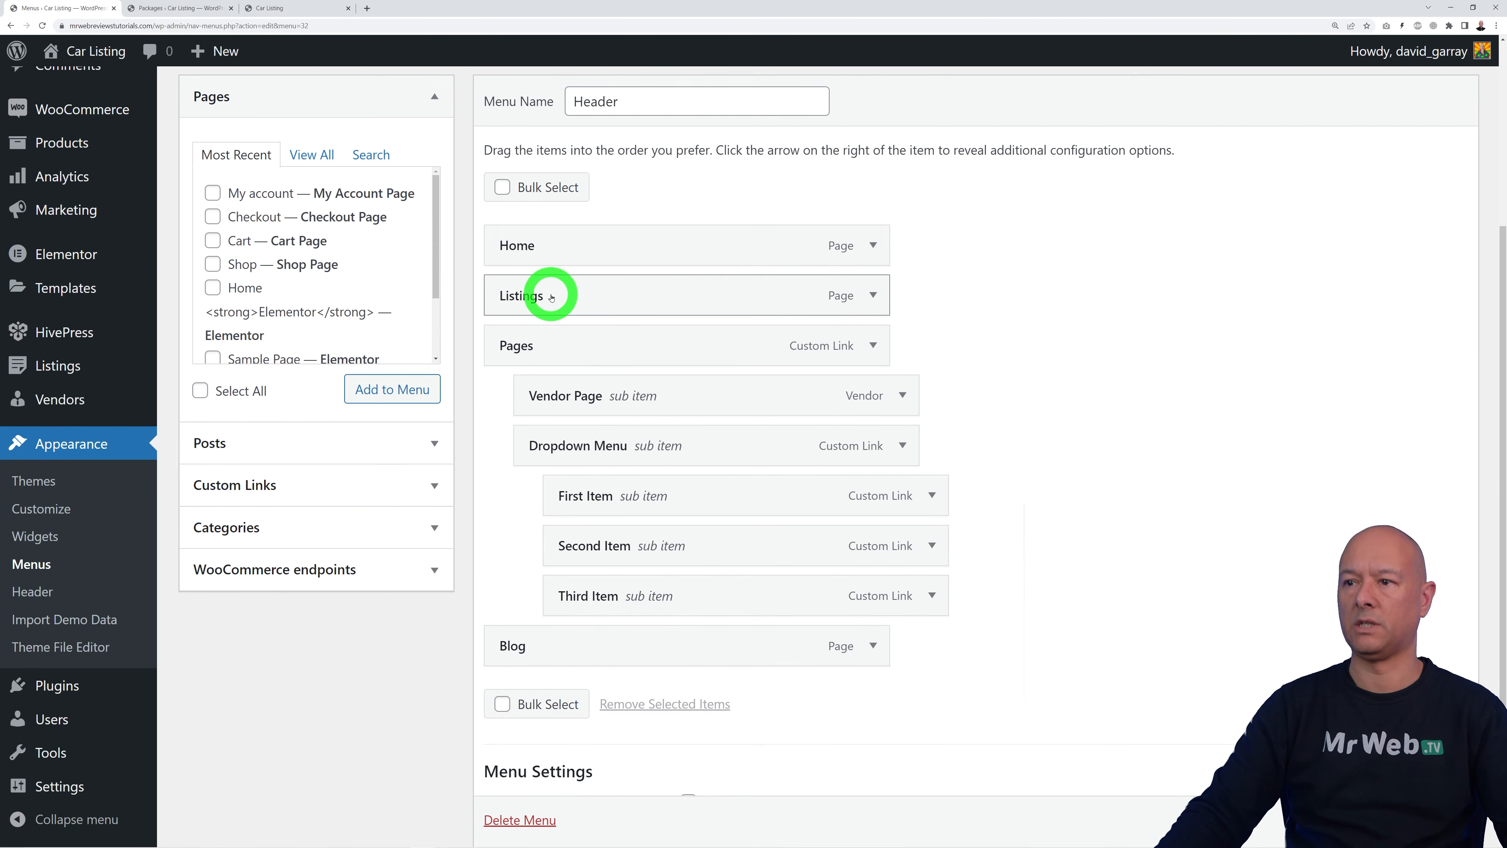
Step: Move Vendor Page to top level and bulk-remove Pages, its dropdown items and Blog
left_click_drag(572, 397, 549, 349)
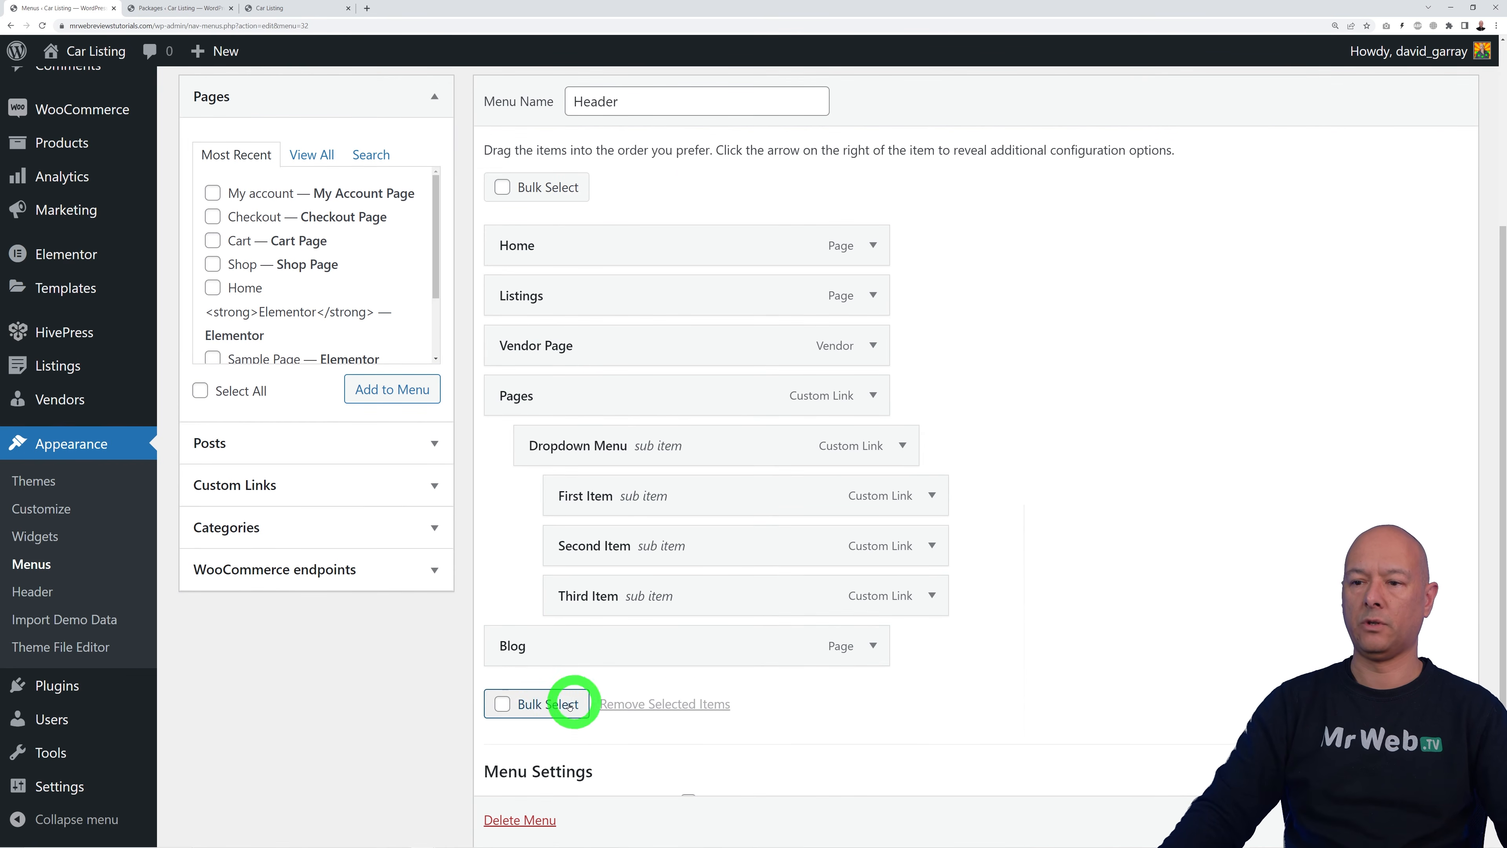
left_click(512, 705)
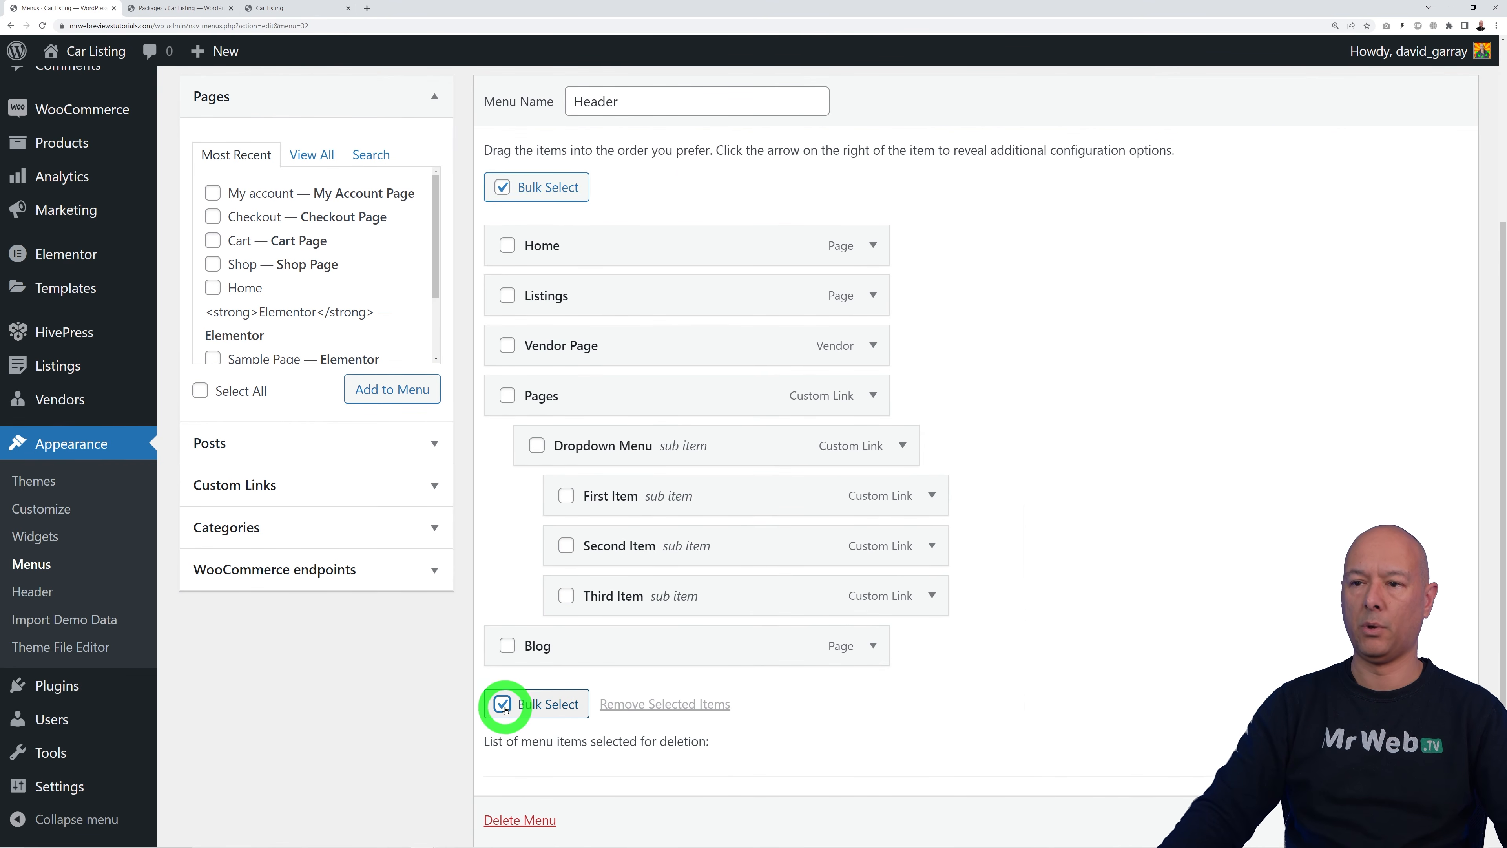
left_click(508, 395)
left_click(537, 446)
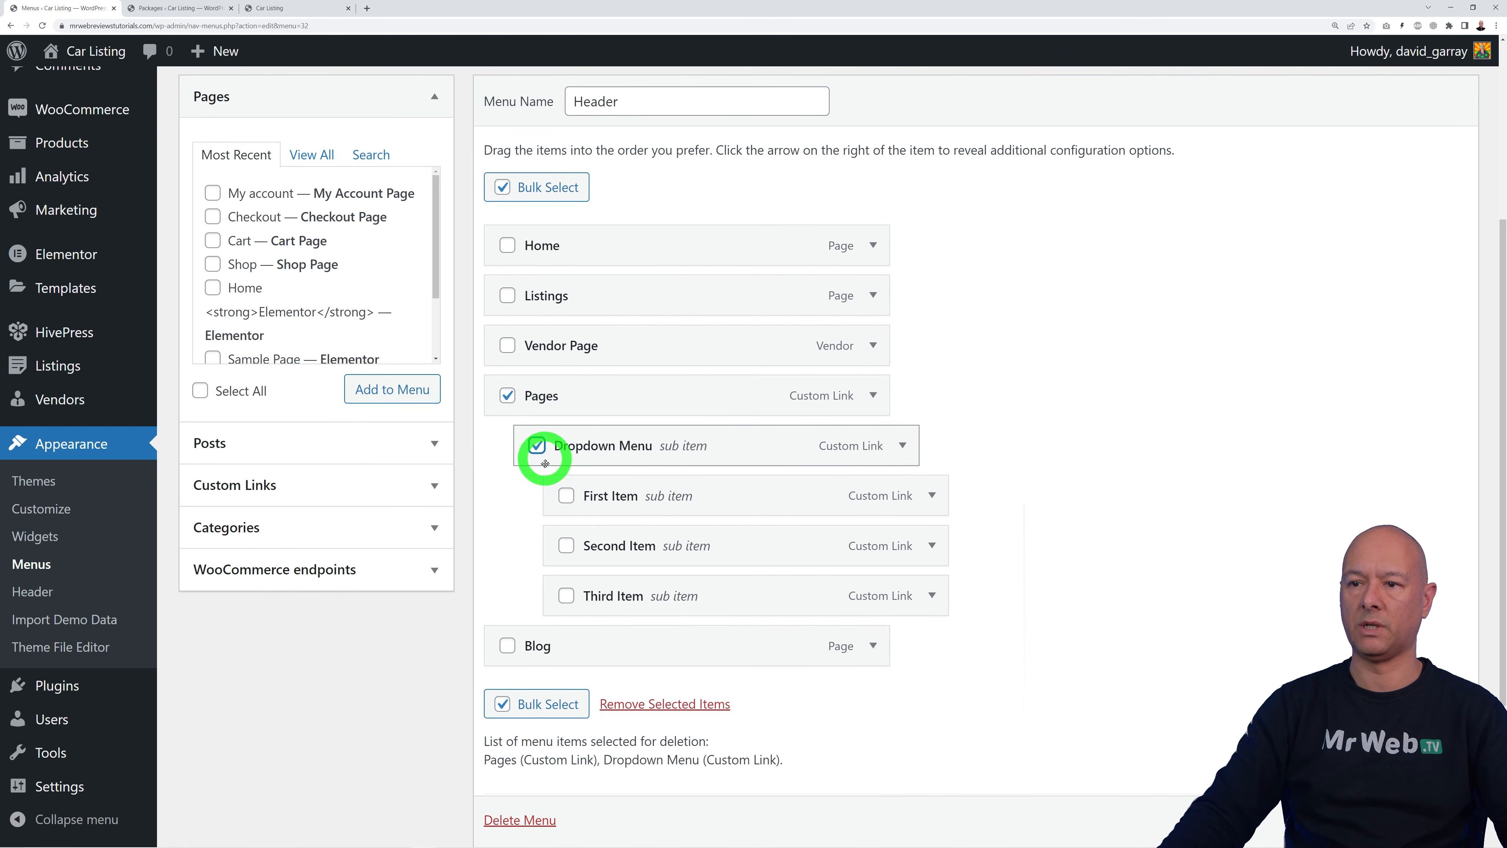
left_click(566, 496)
left_click(566, 546)
left_click(567, 596)
left_click(508, 646)
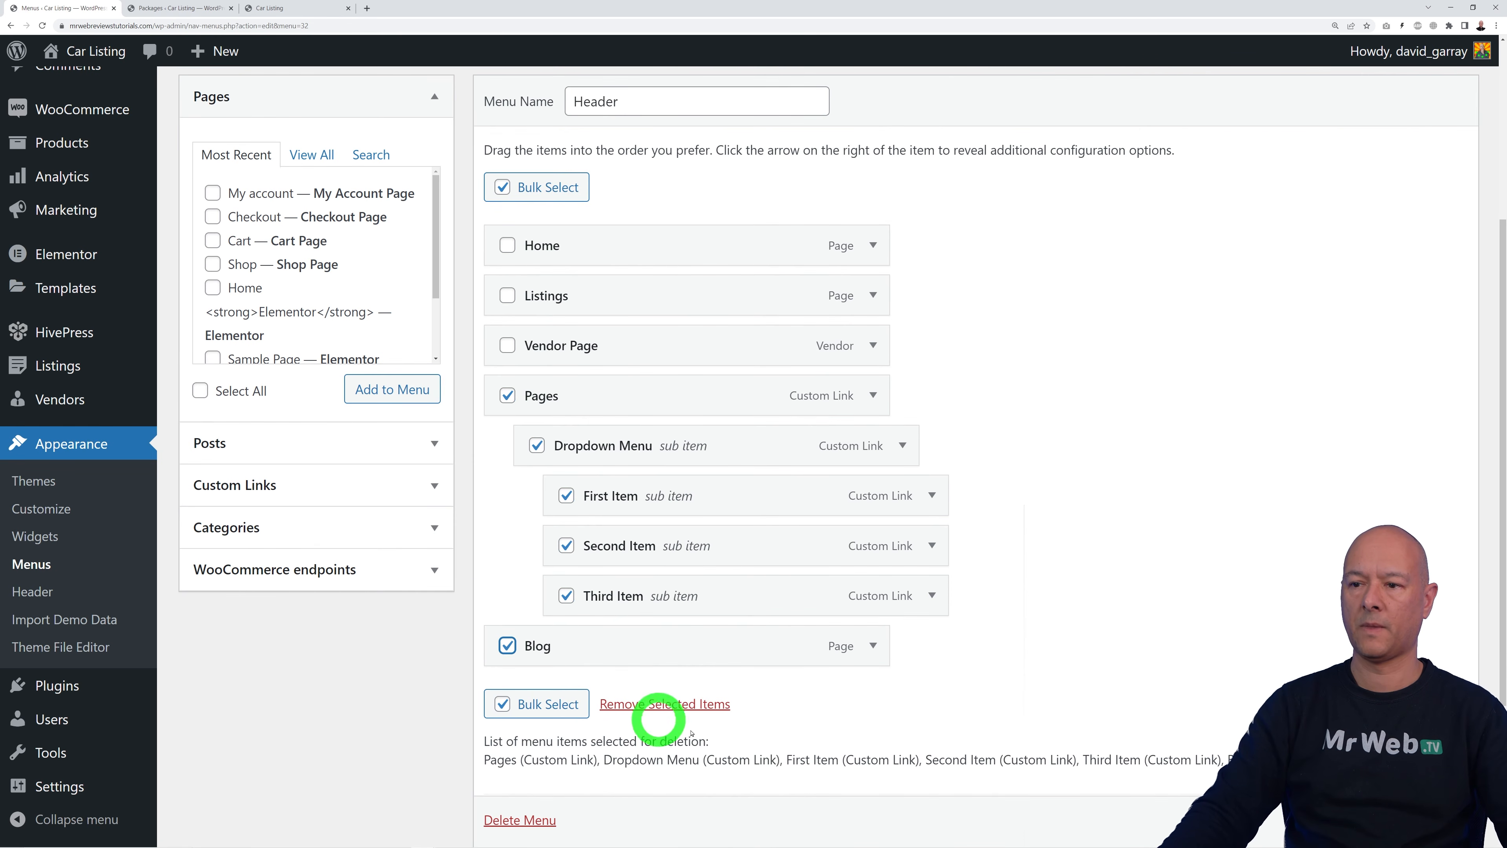
left_click(697, 707)
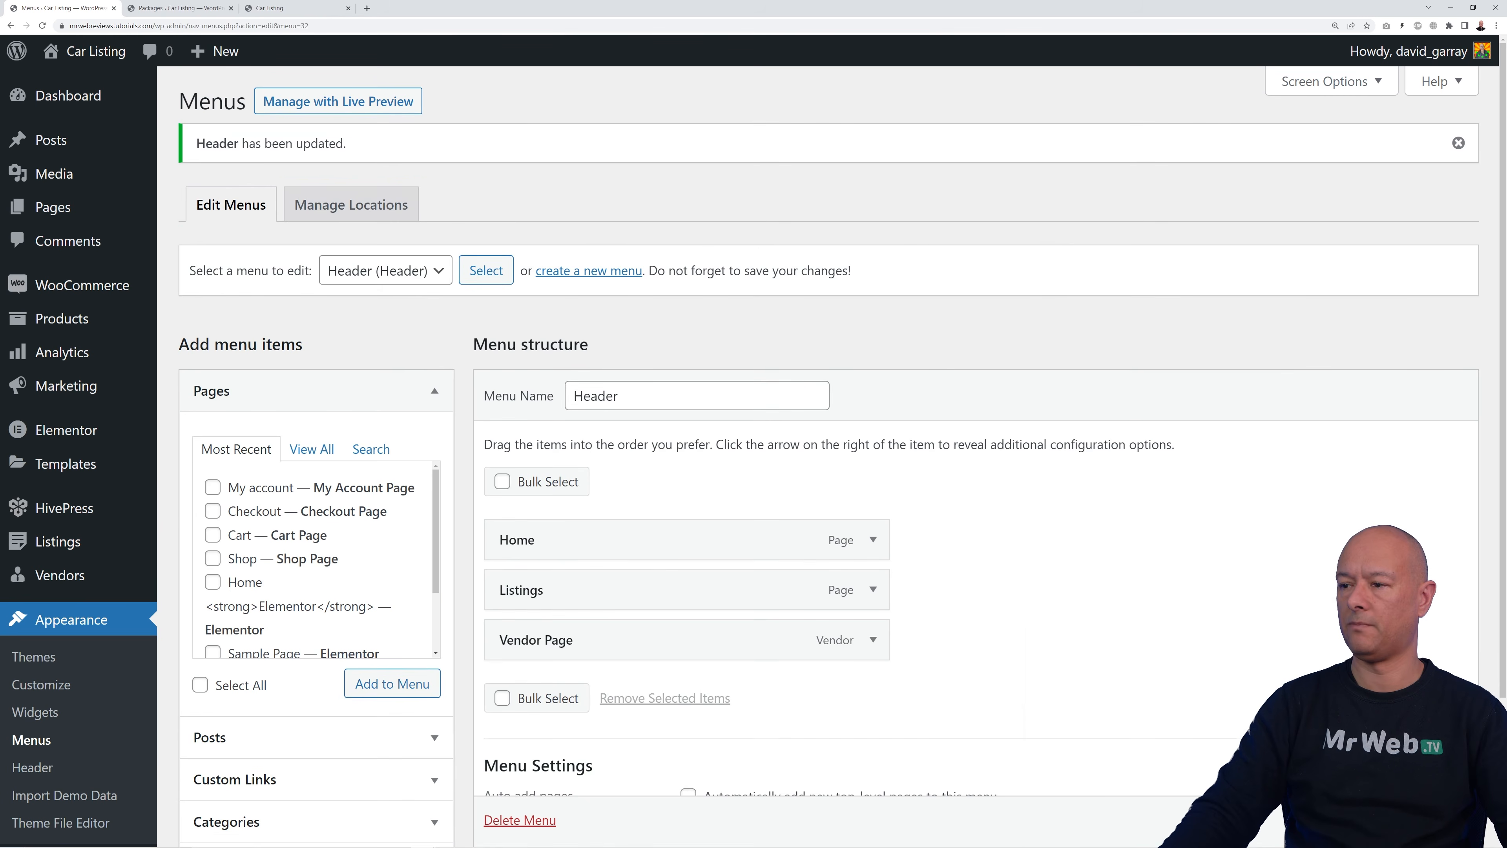
Step: Reload the live site and check the Listings and Vendor Page links
left_click(347, 9)
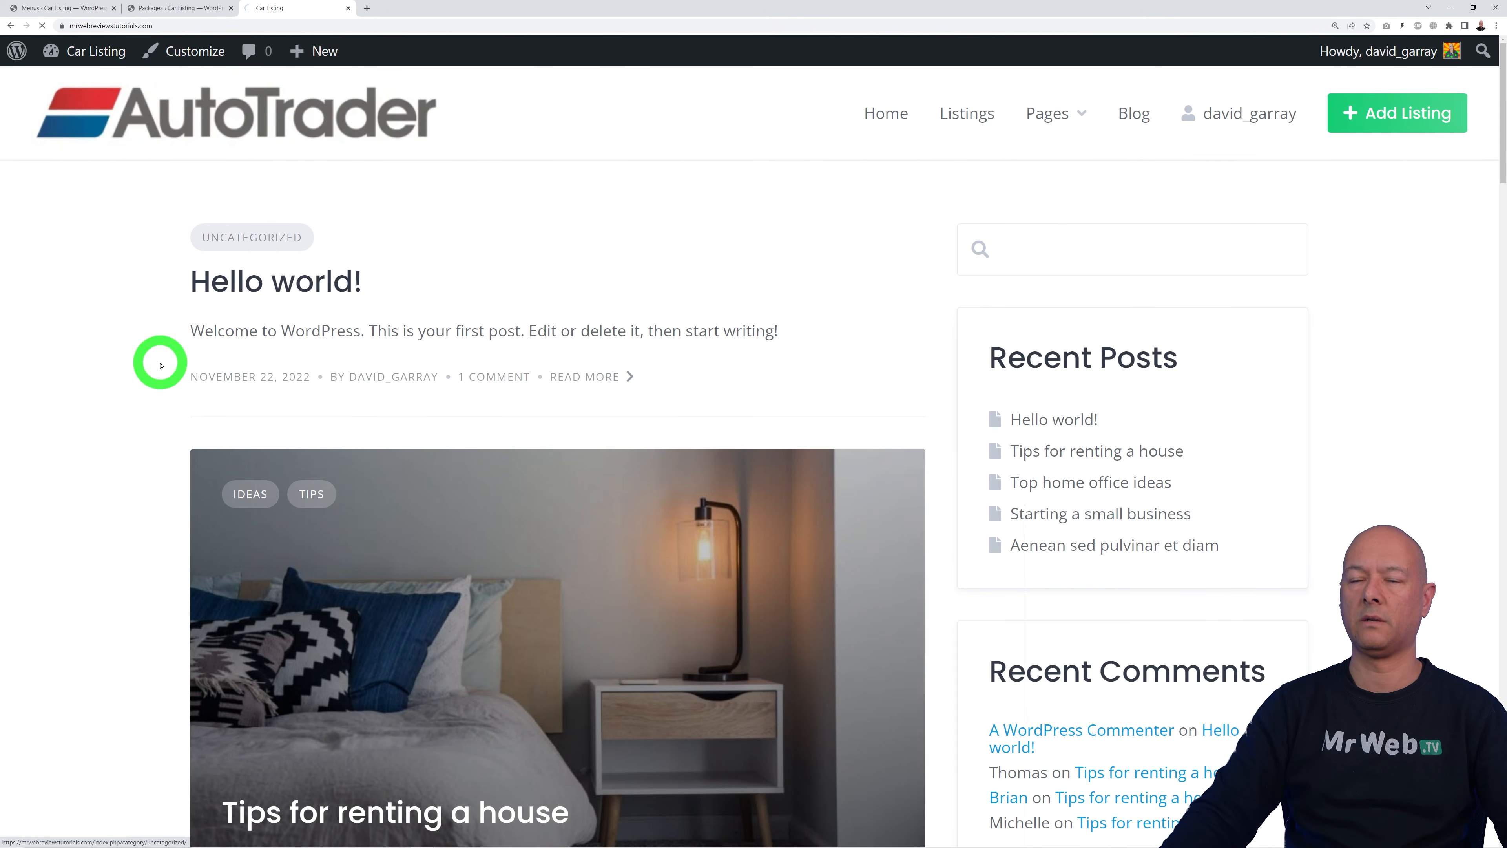
key("F5")
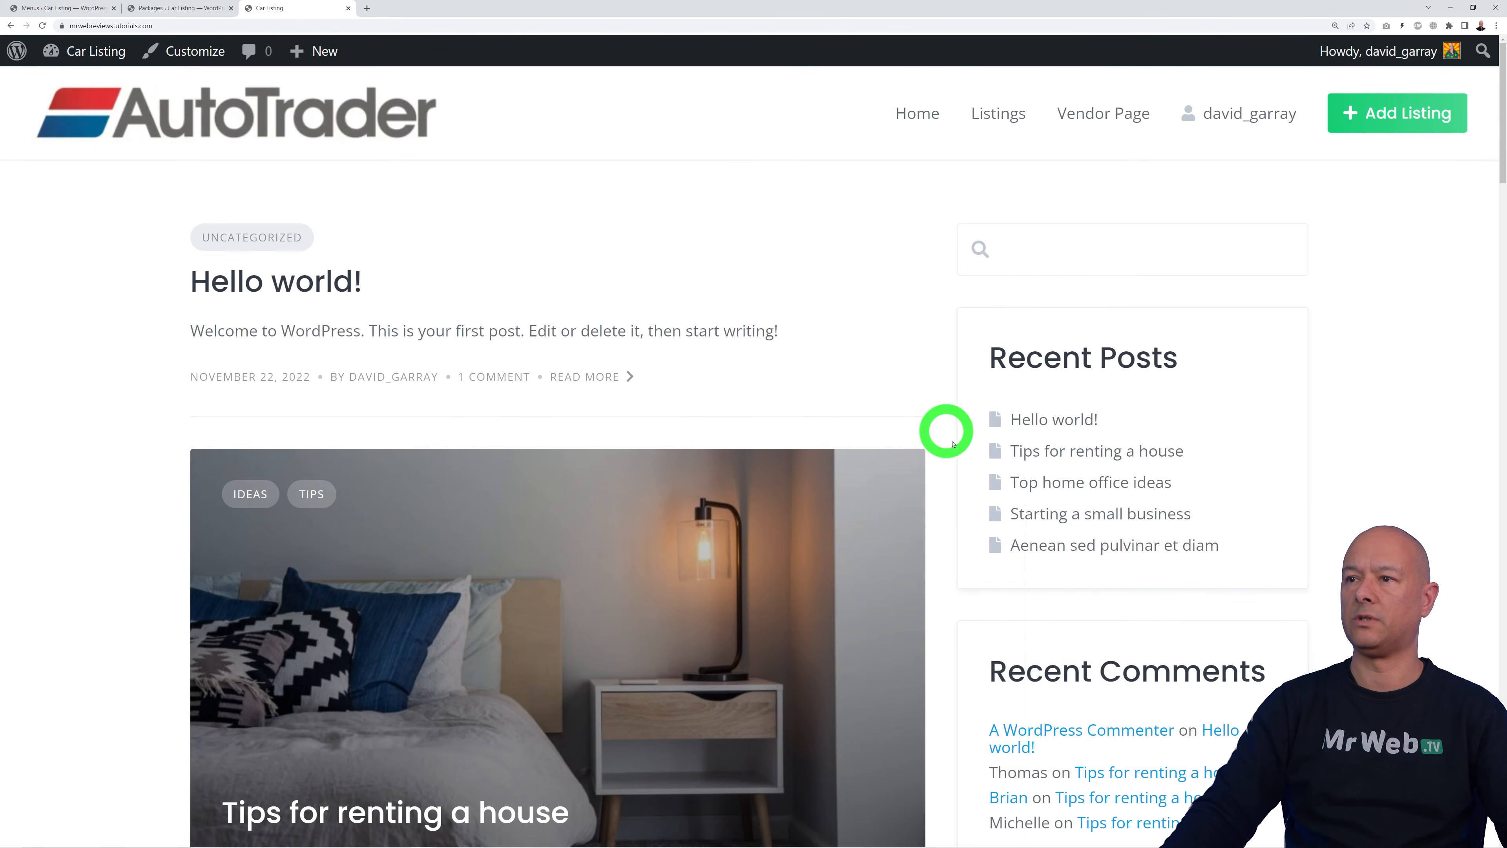
left_click(1000, 119)
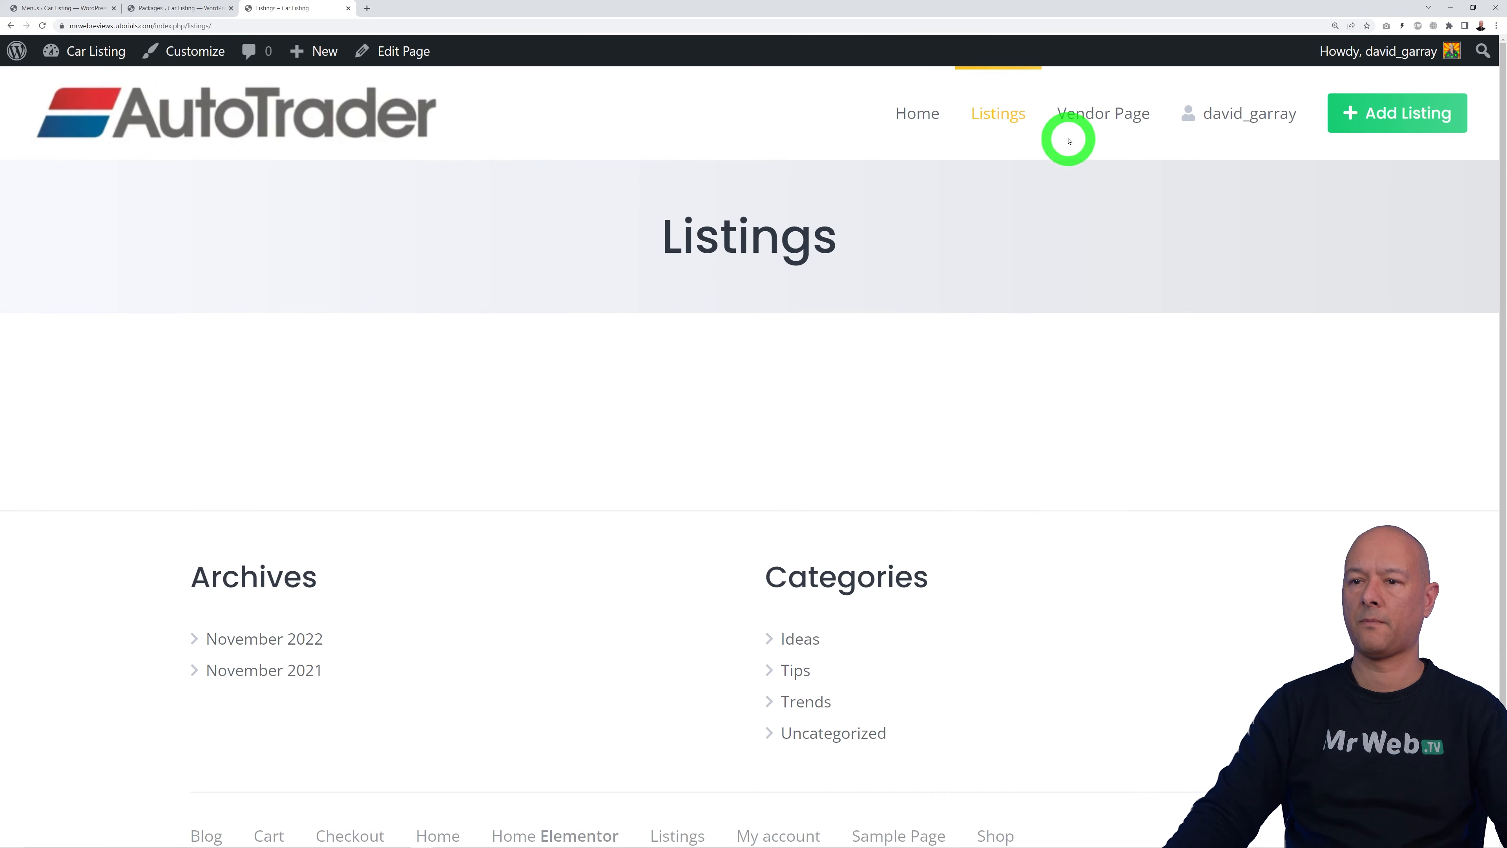
left_click(1073, 110)
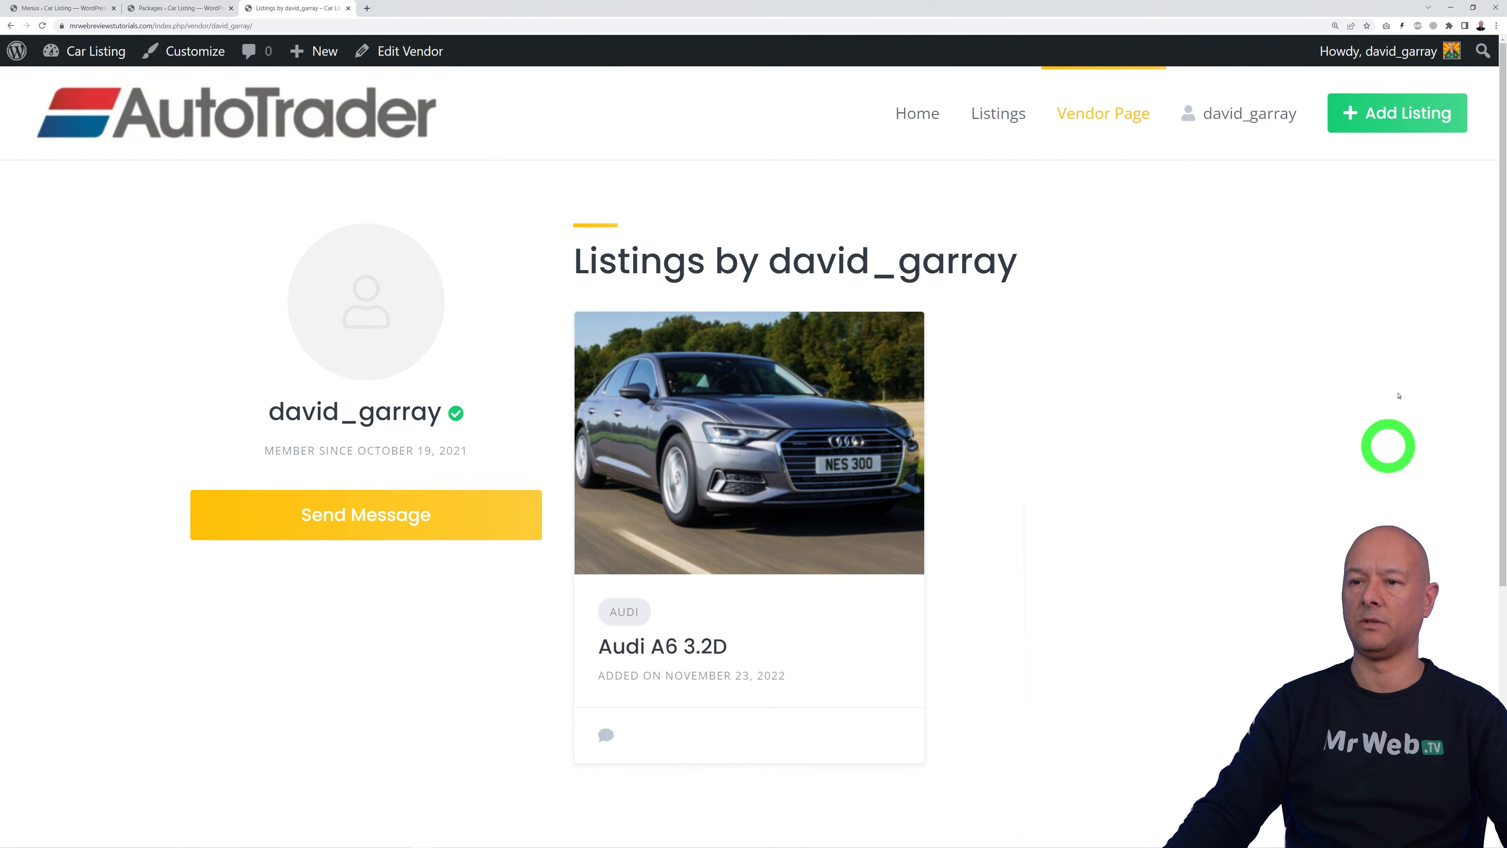
left_click(47, 10)
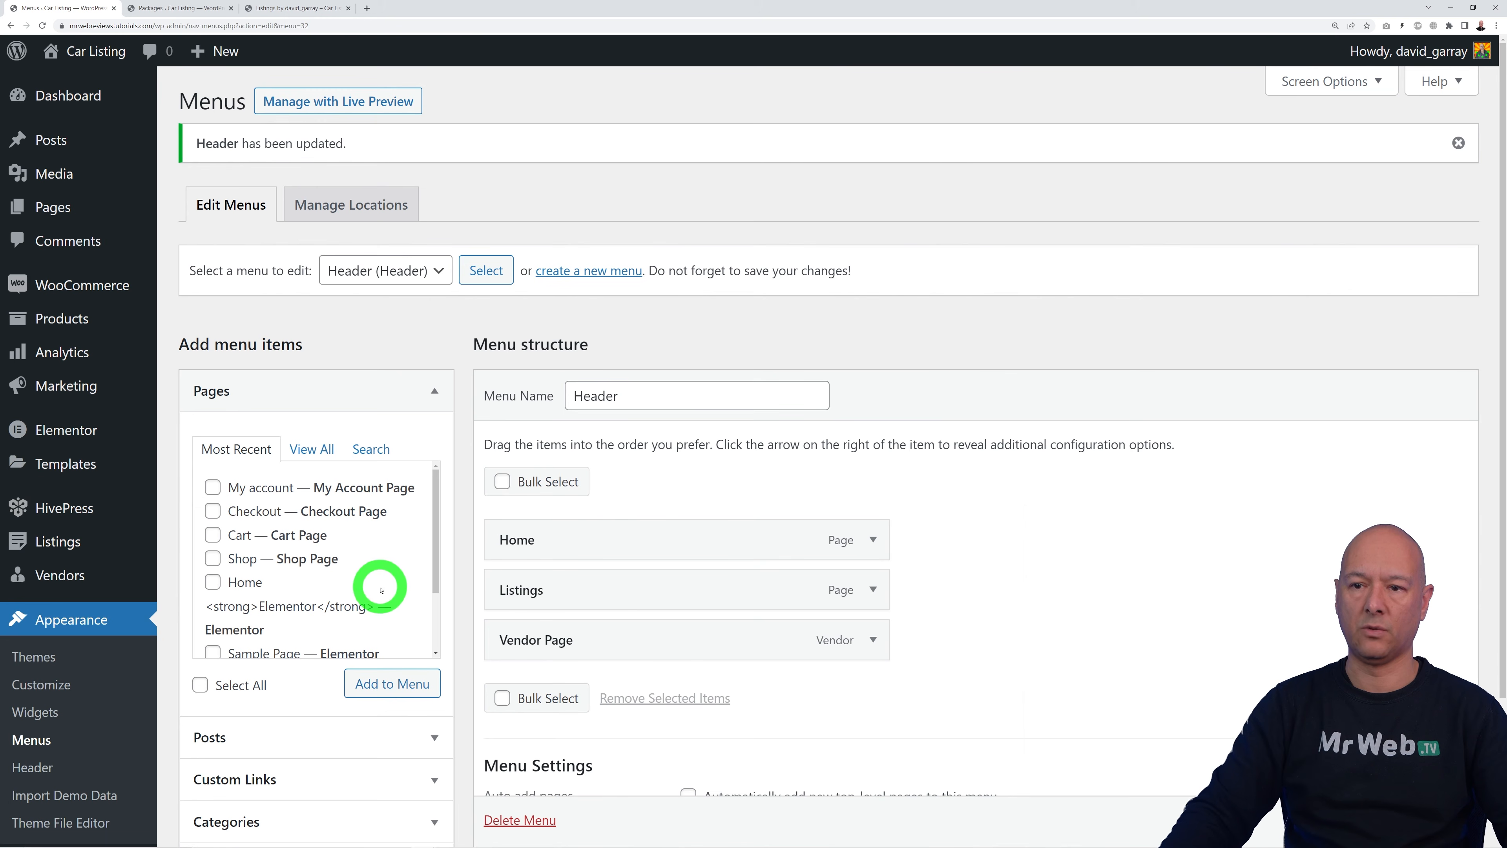
Step: Add a Listings page, remove the duplicate Listings item, and save the Header menu
scroll(373, 576, "down", 2)
scroll(397, 539, "down", 2)
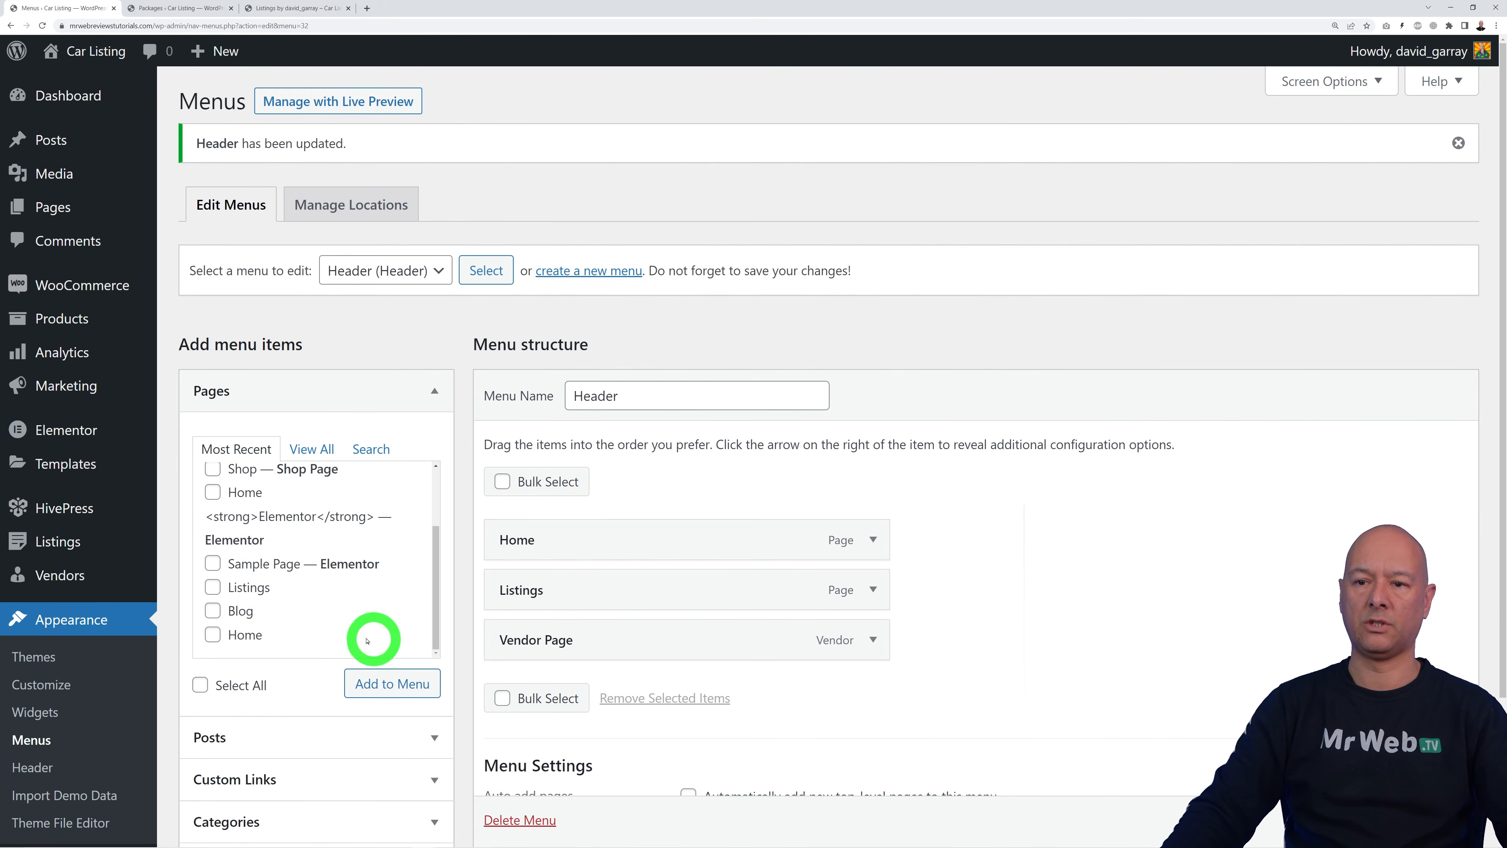
left_click(213, 587)
left_click(390, 686)
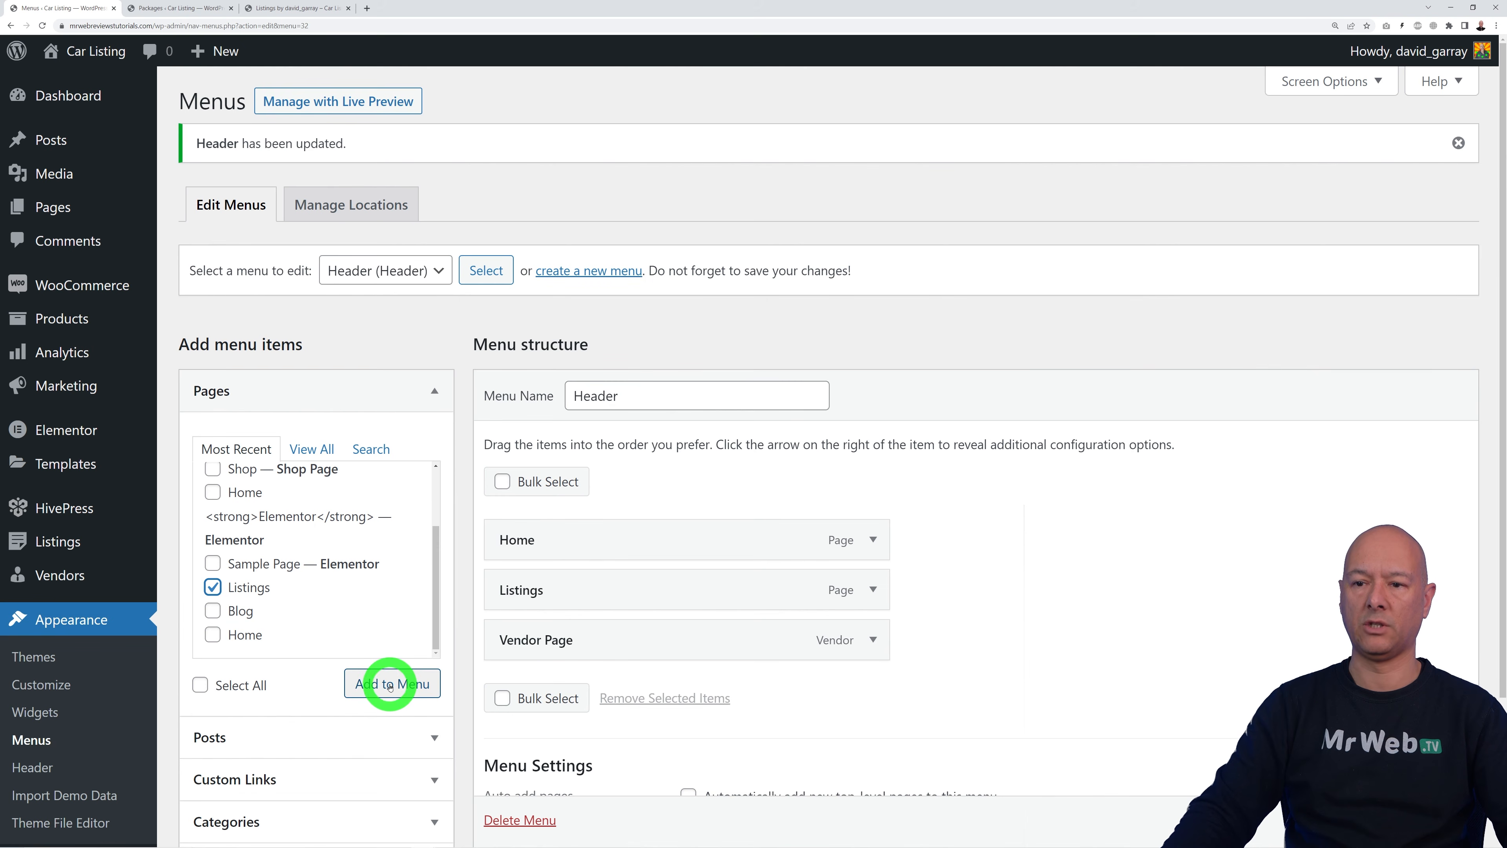
left_click_drag(677, 689, 680, 647)
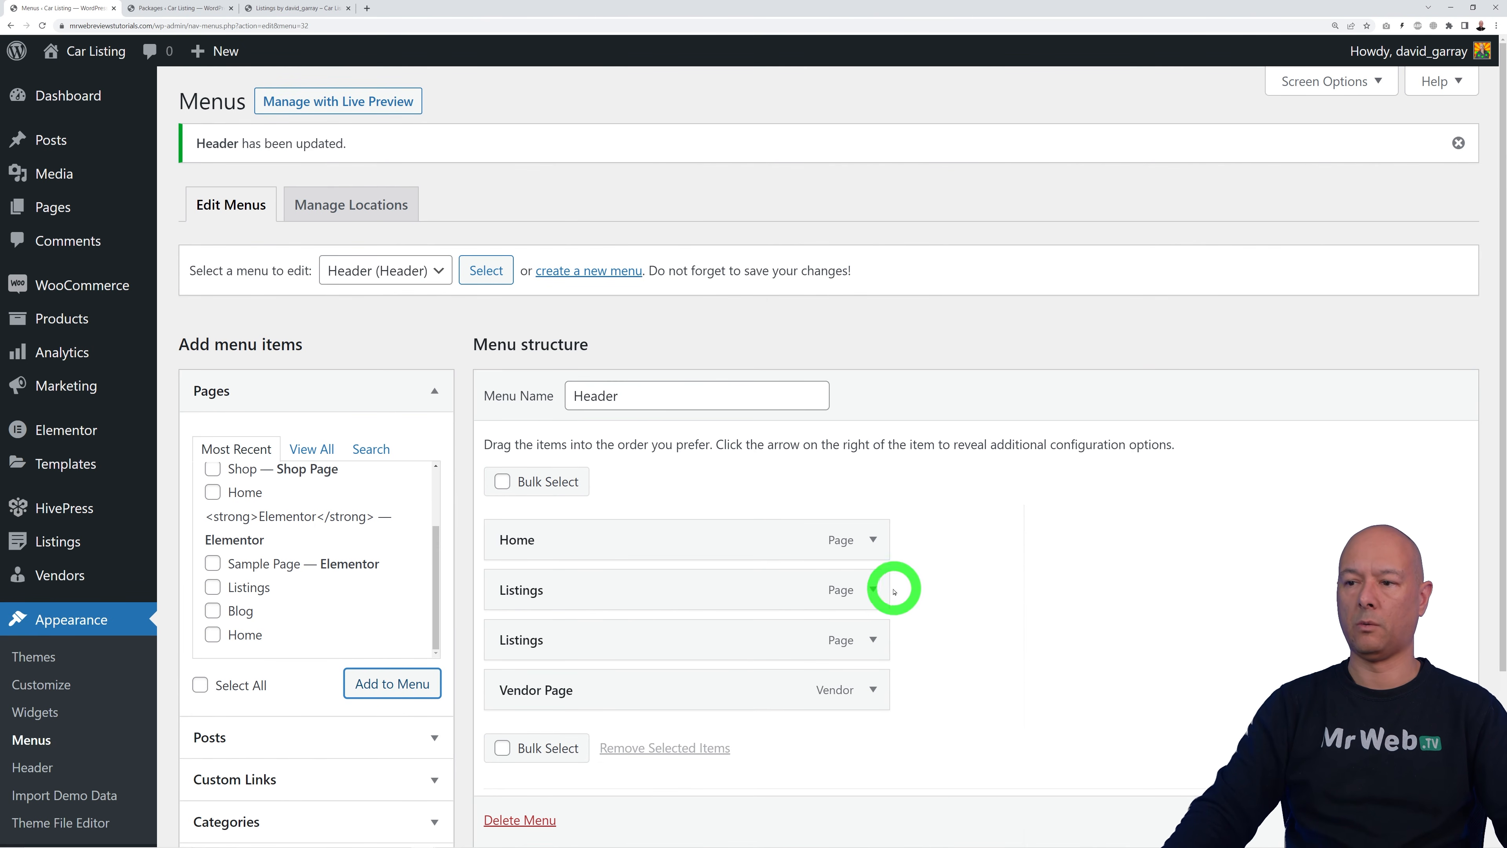
left_click(872, 589)
scroll(892, 643, "down", 3)
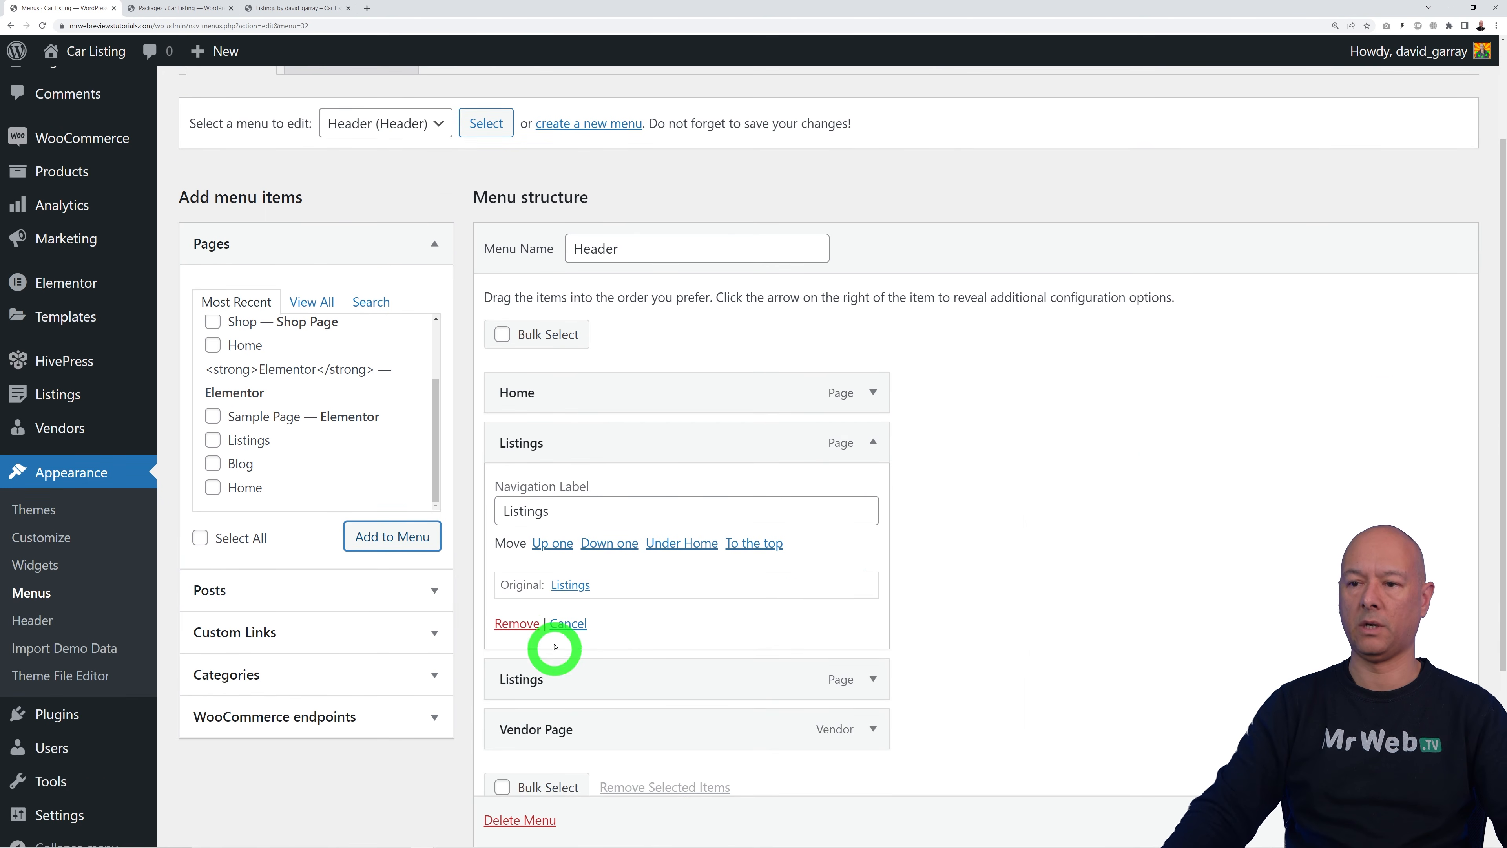
left_click(529, 623)
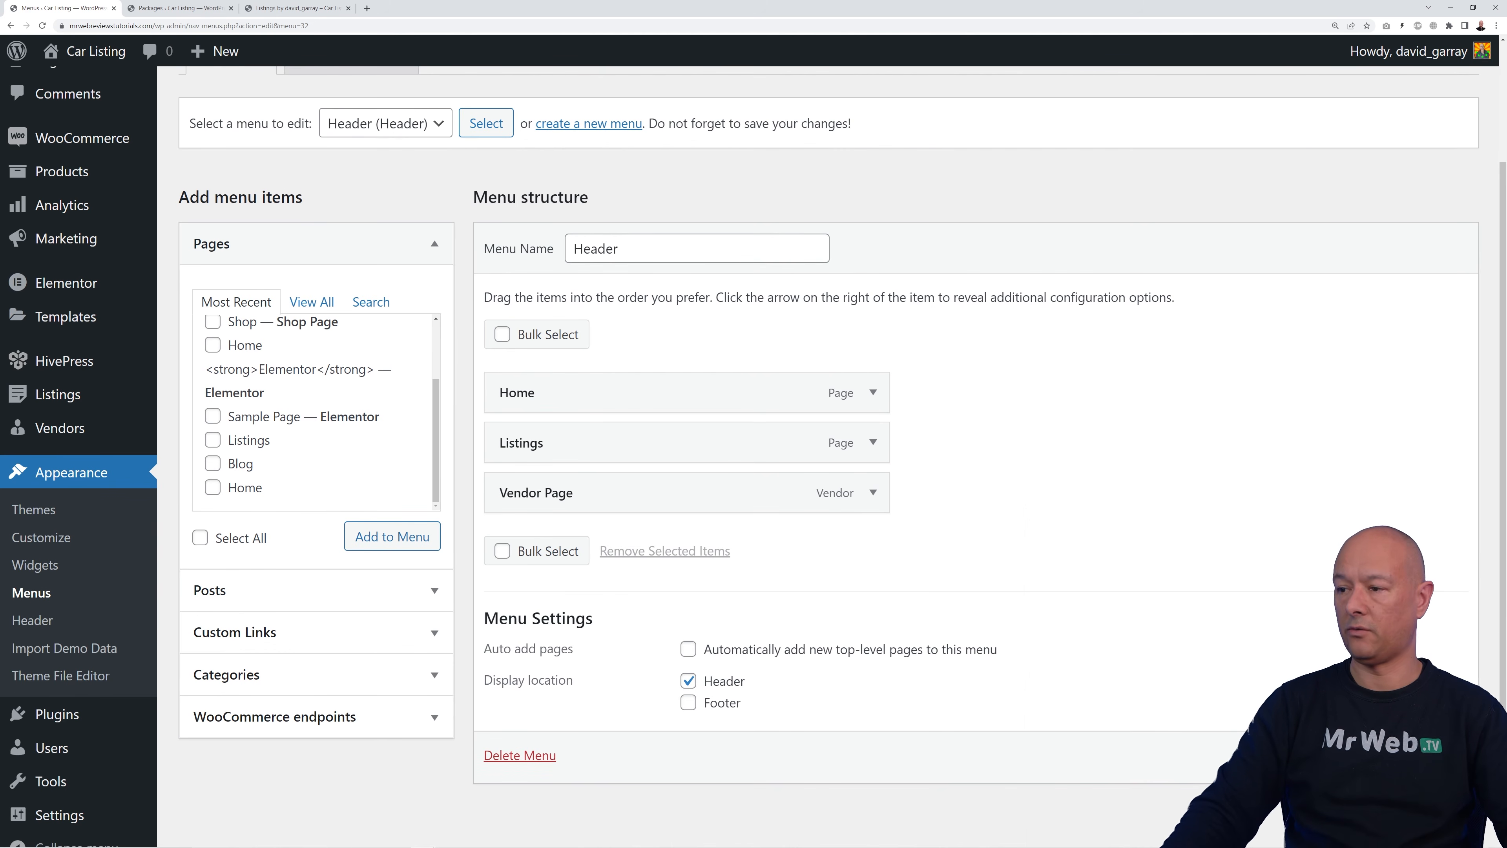
left_click(1301, 644)
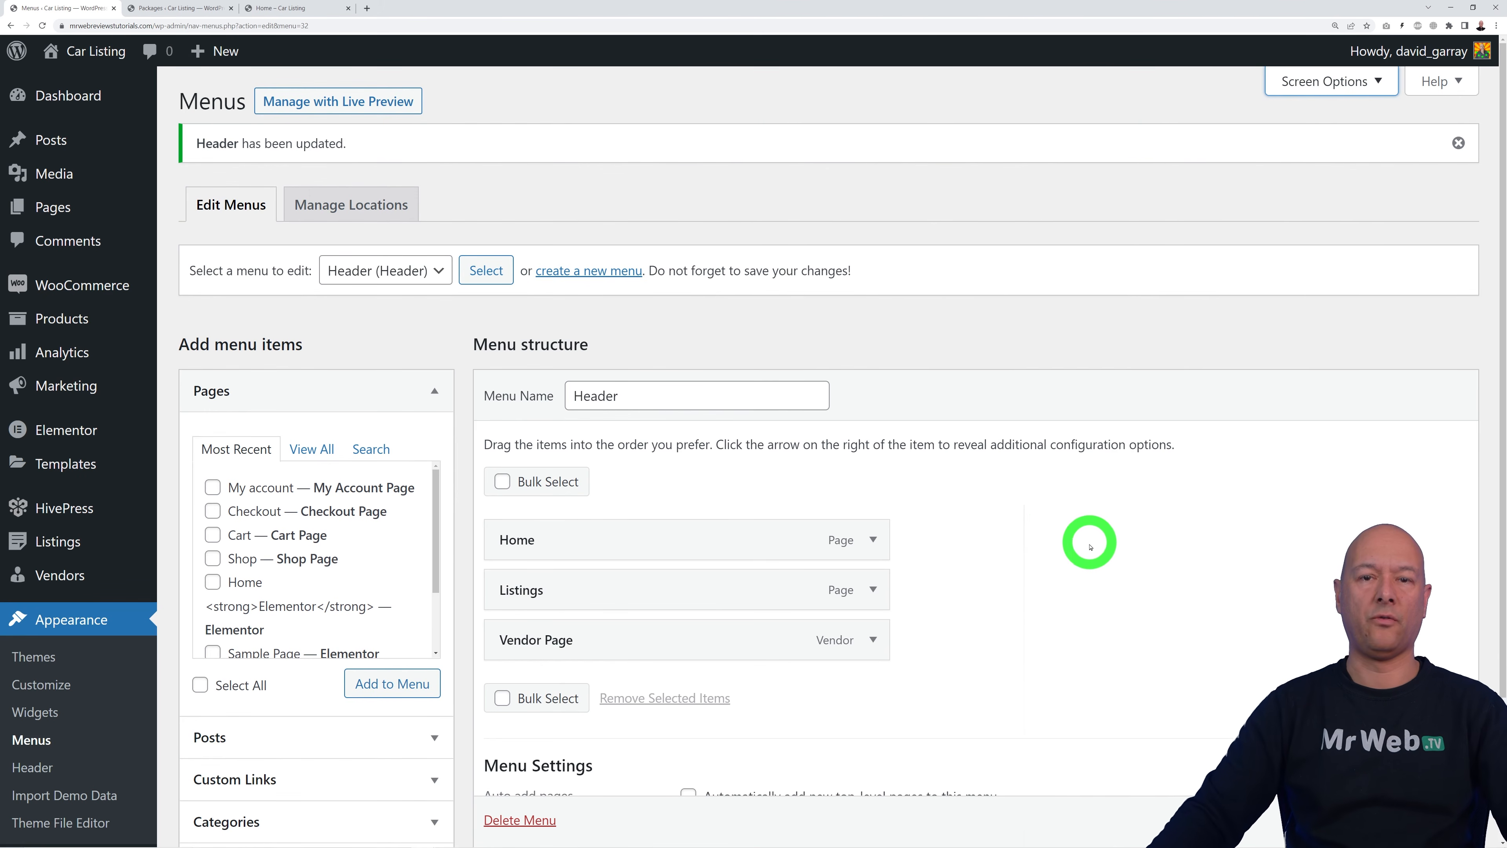
Step: Enable the two extra Categories boxes in the Menus Screen Options
left_click(1312, 88)
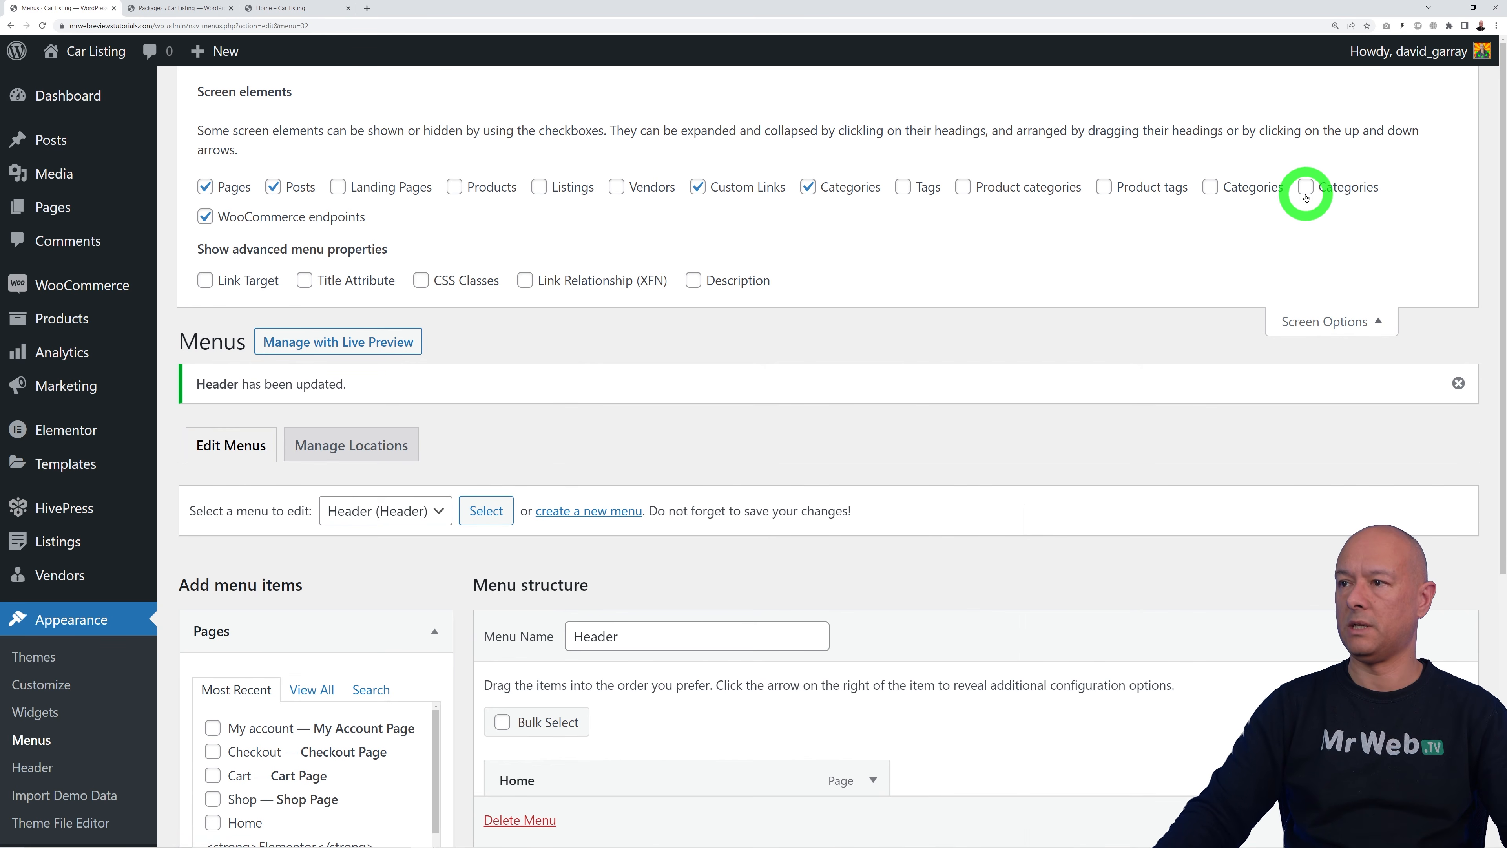
mouse_move(75, 538)
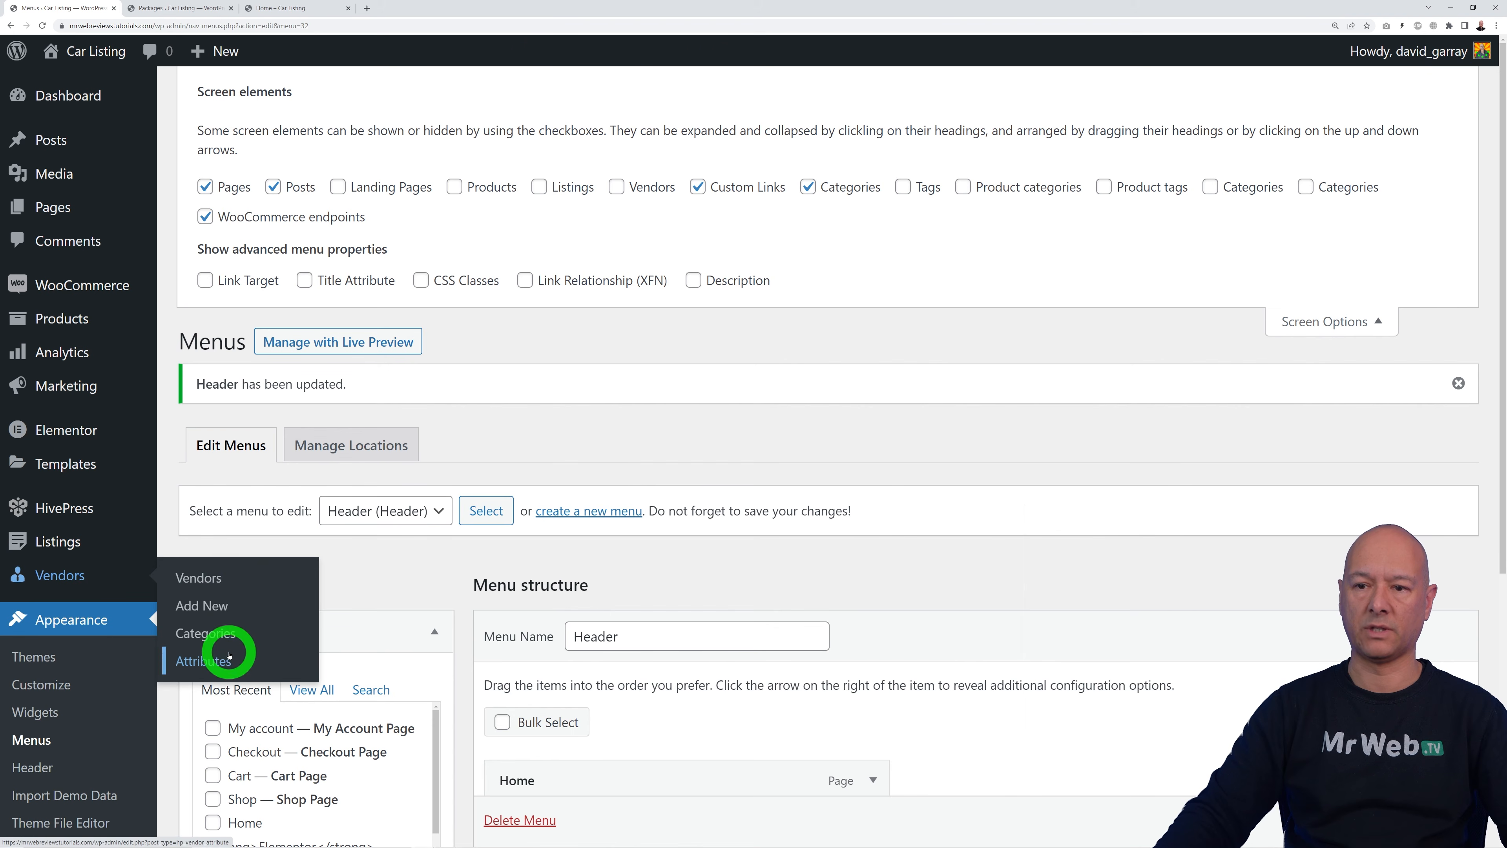
left_click(1249, 189)
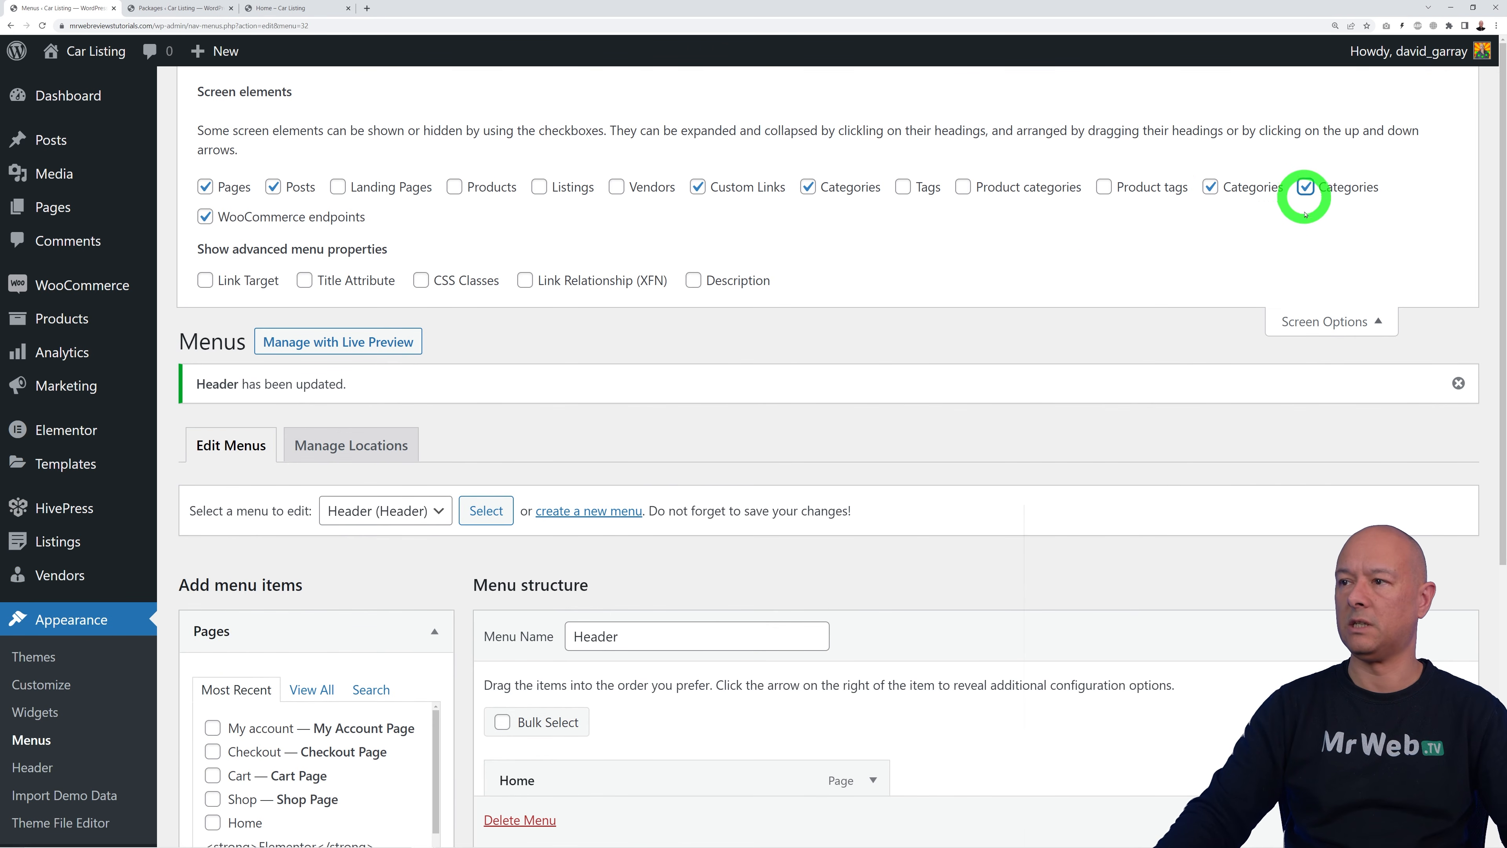
left_click(1329, 321)
scroll(956, 333, "down", 6)
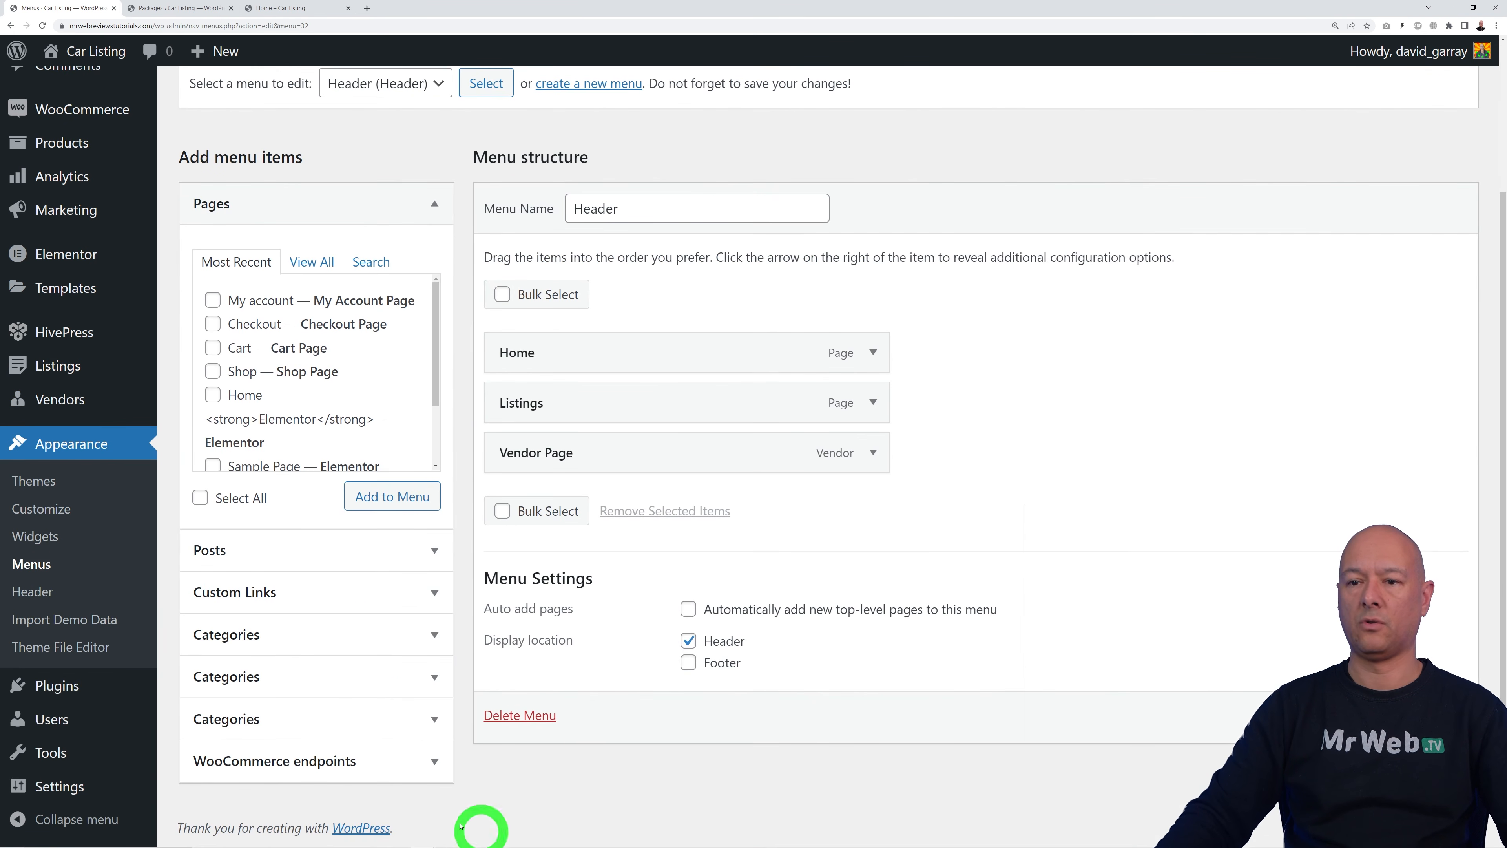
Step: Add all the car brand categories from Categories > View All to the Header menu
left_click(444, 644)
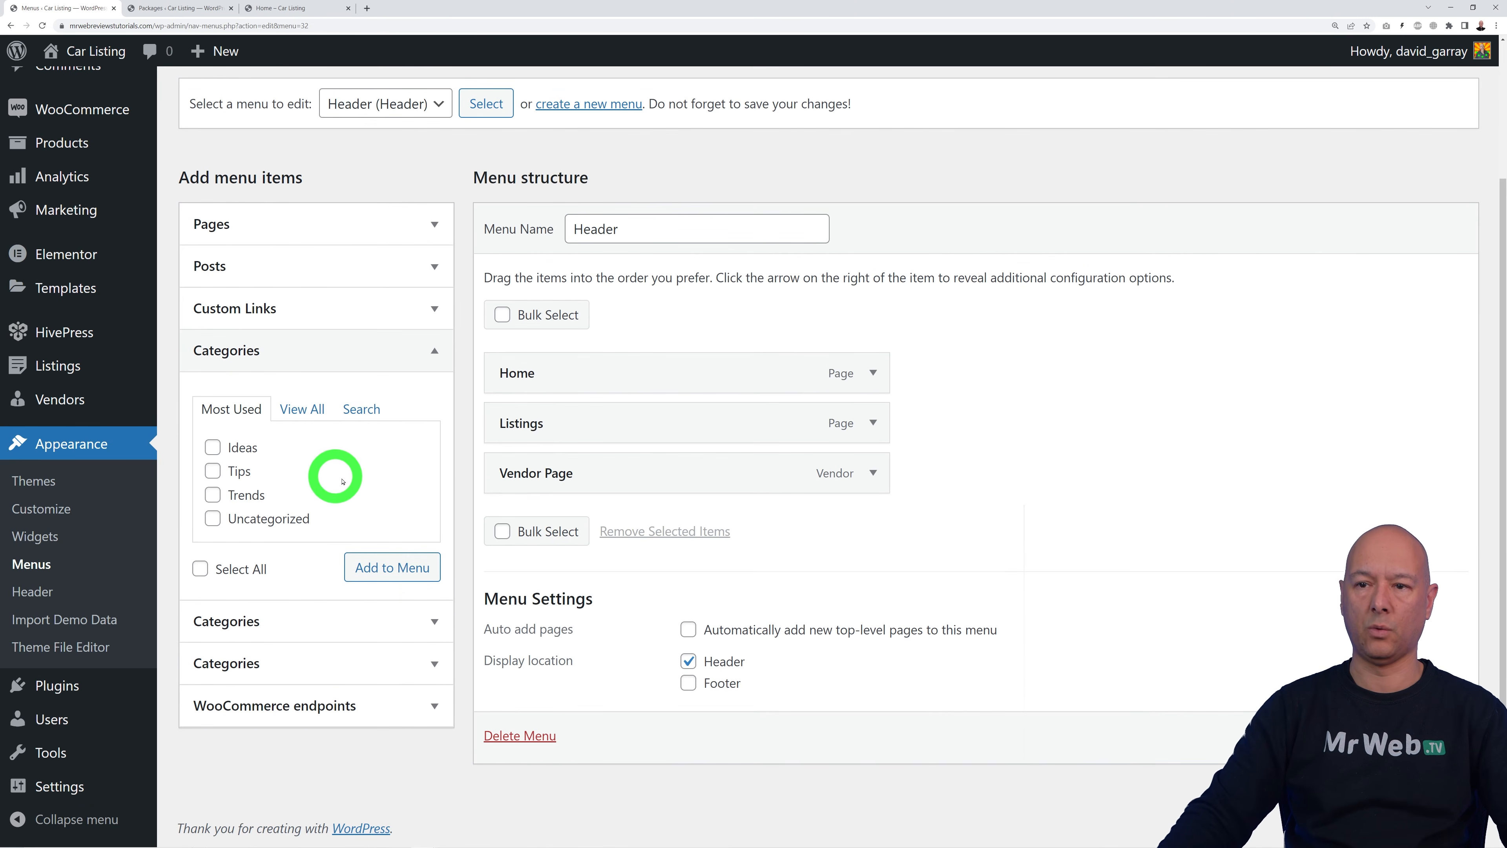
left_click(432, 623)
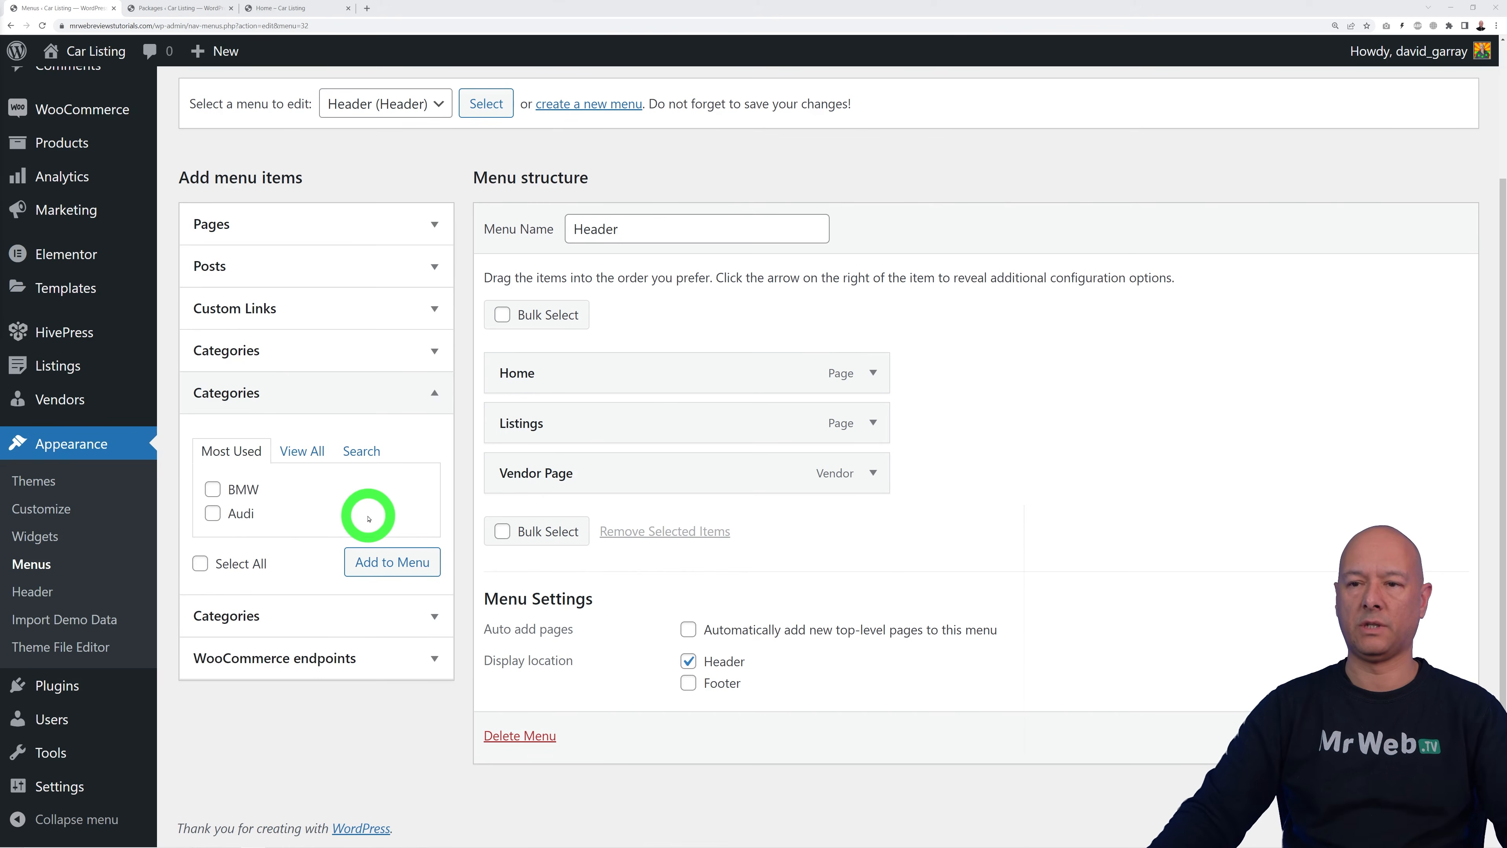
left_click(315, 454)
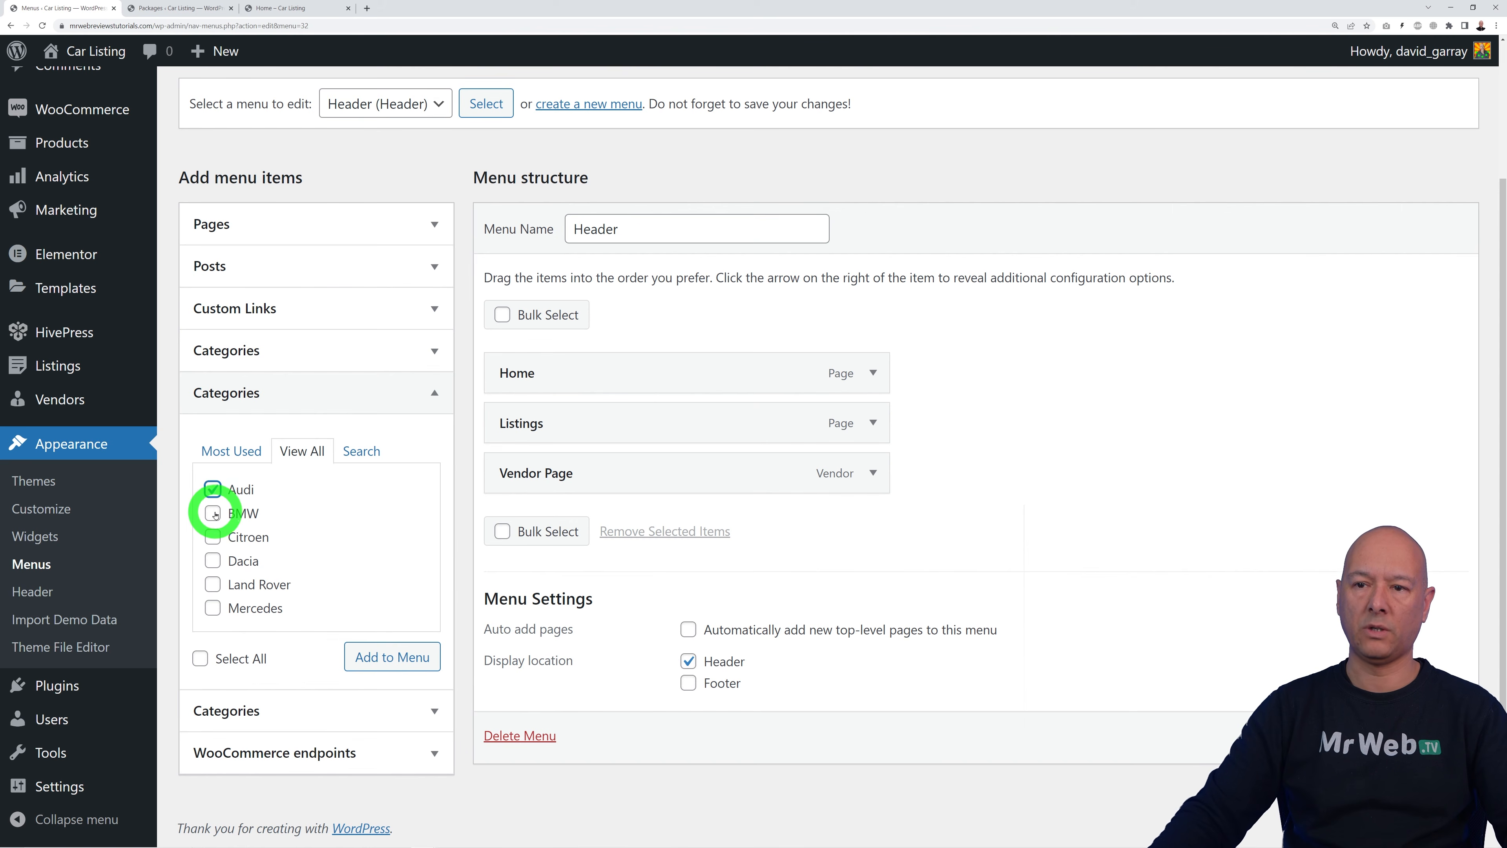
left_click(212, 606)
left_click(368, 662)
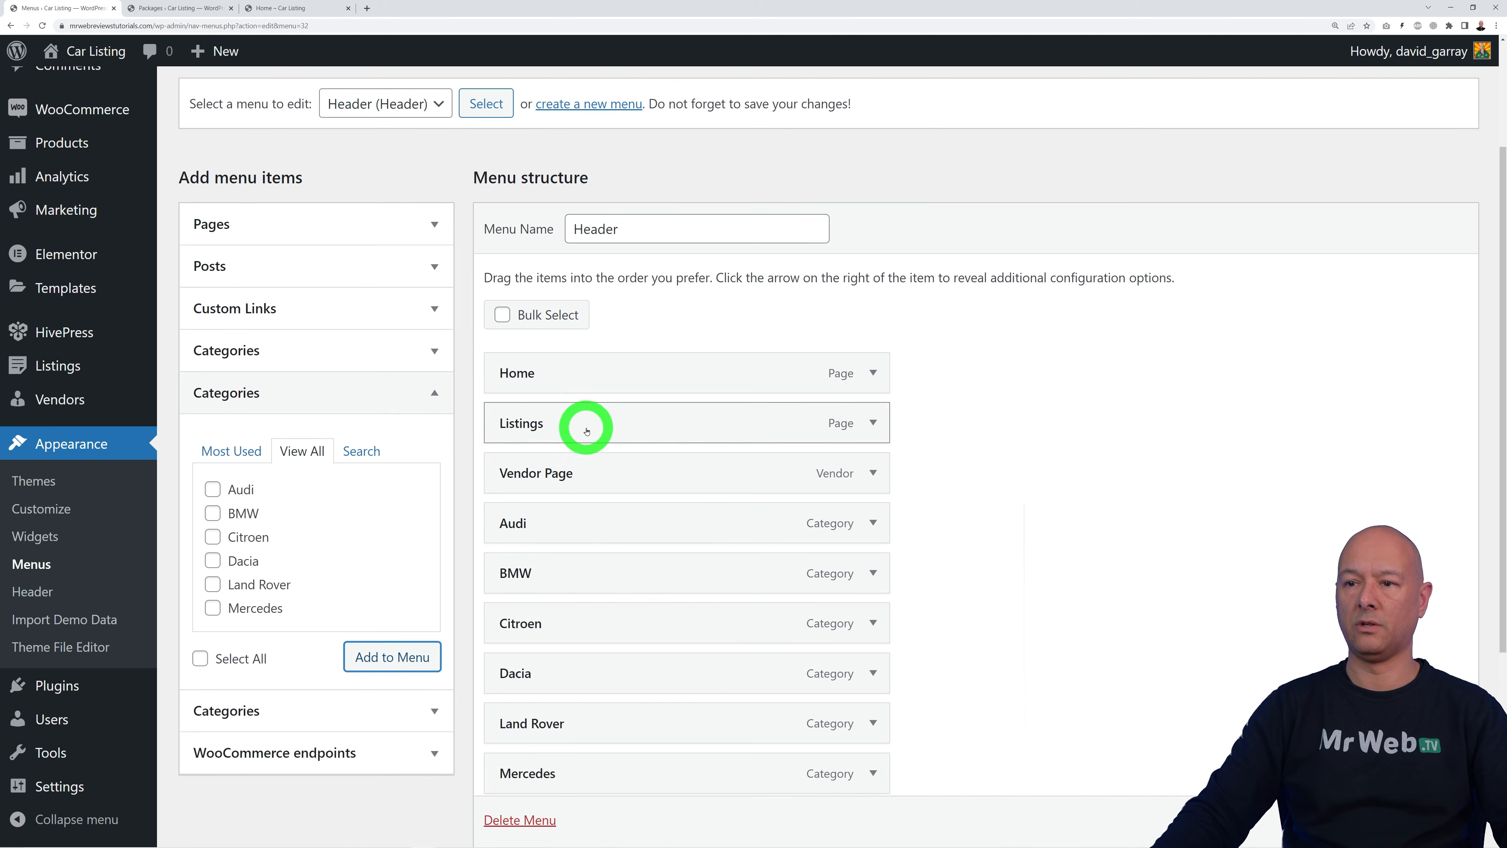
Step: Nest Audi, BMW, Citroen, Dacia, Land Rover and Mercedes under Listings, save, and reload the site
left_click_drag(582, 523, 611, 475)
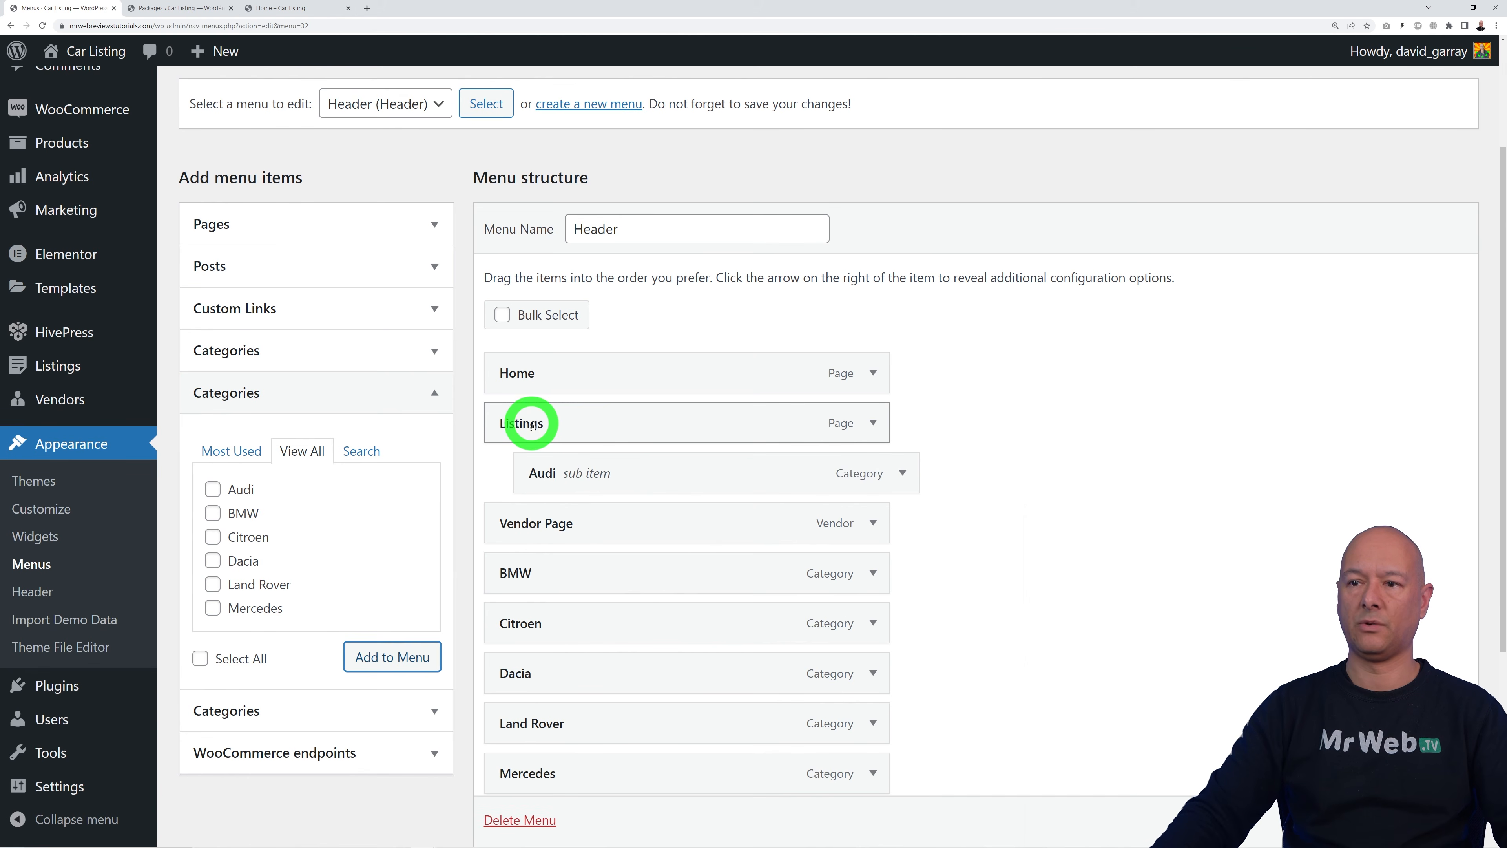
left_click_drag(579, 573, 619, 522)
left_click_drag(588, 624, 627, 568)
left_click_drag(604, 672, 637, 615)
left_click_drag(608, 722, 633, 670)
left_click_drag(594, 773, 626, 719)
scroll(1074, 511, "down", 4)
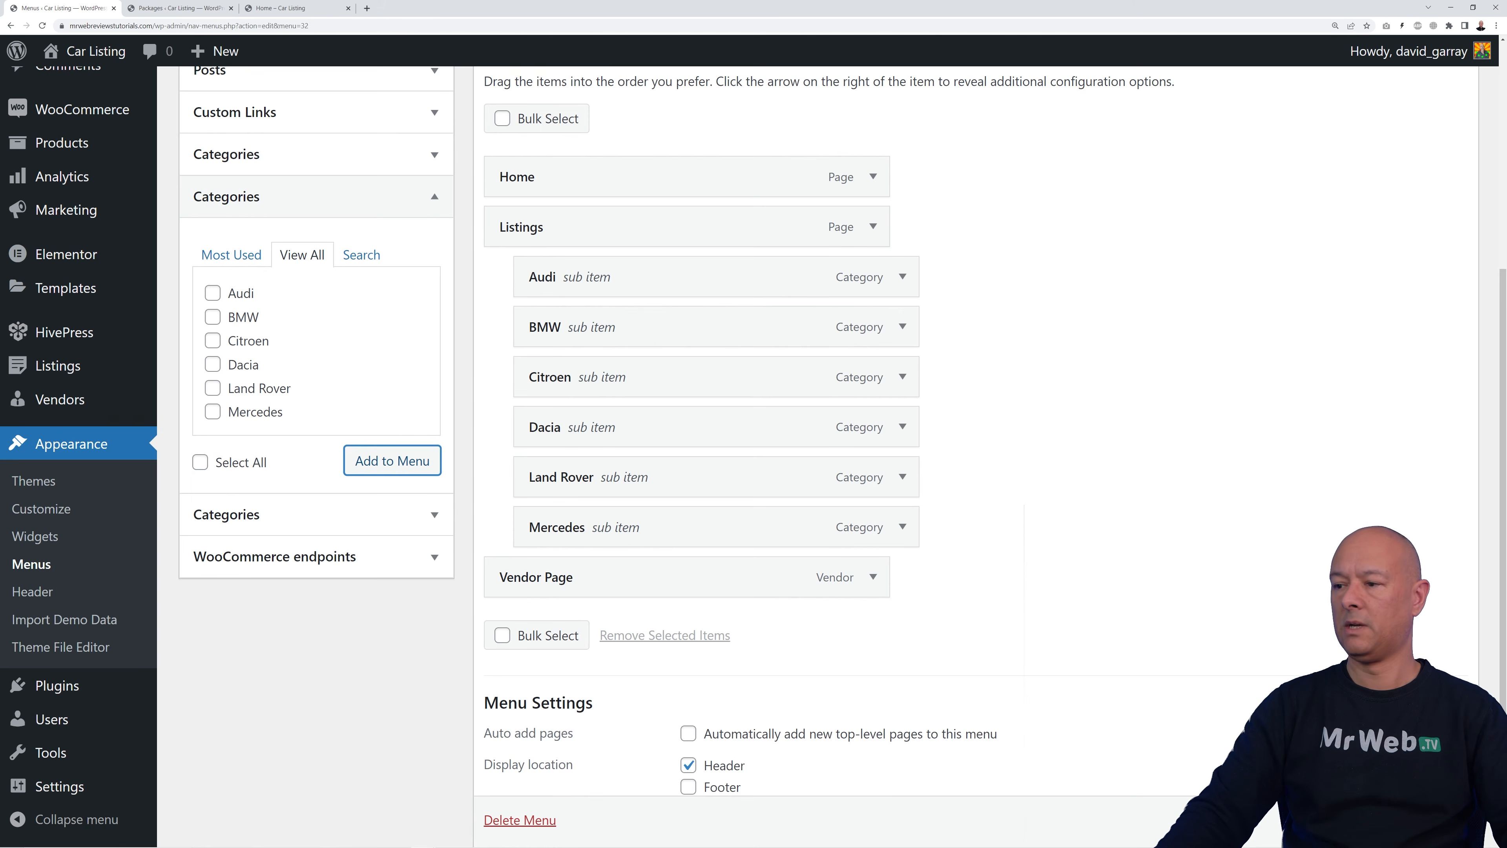
left_click(1428, 782)
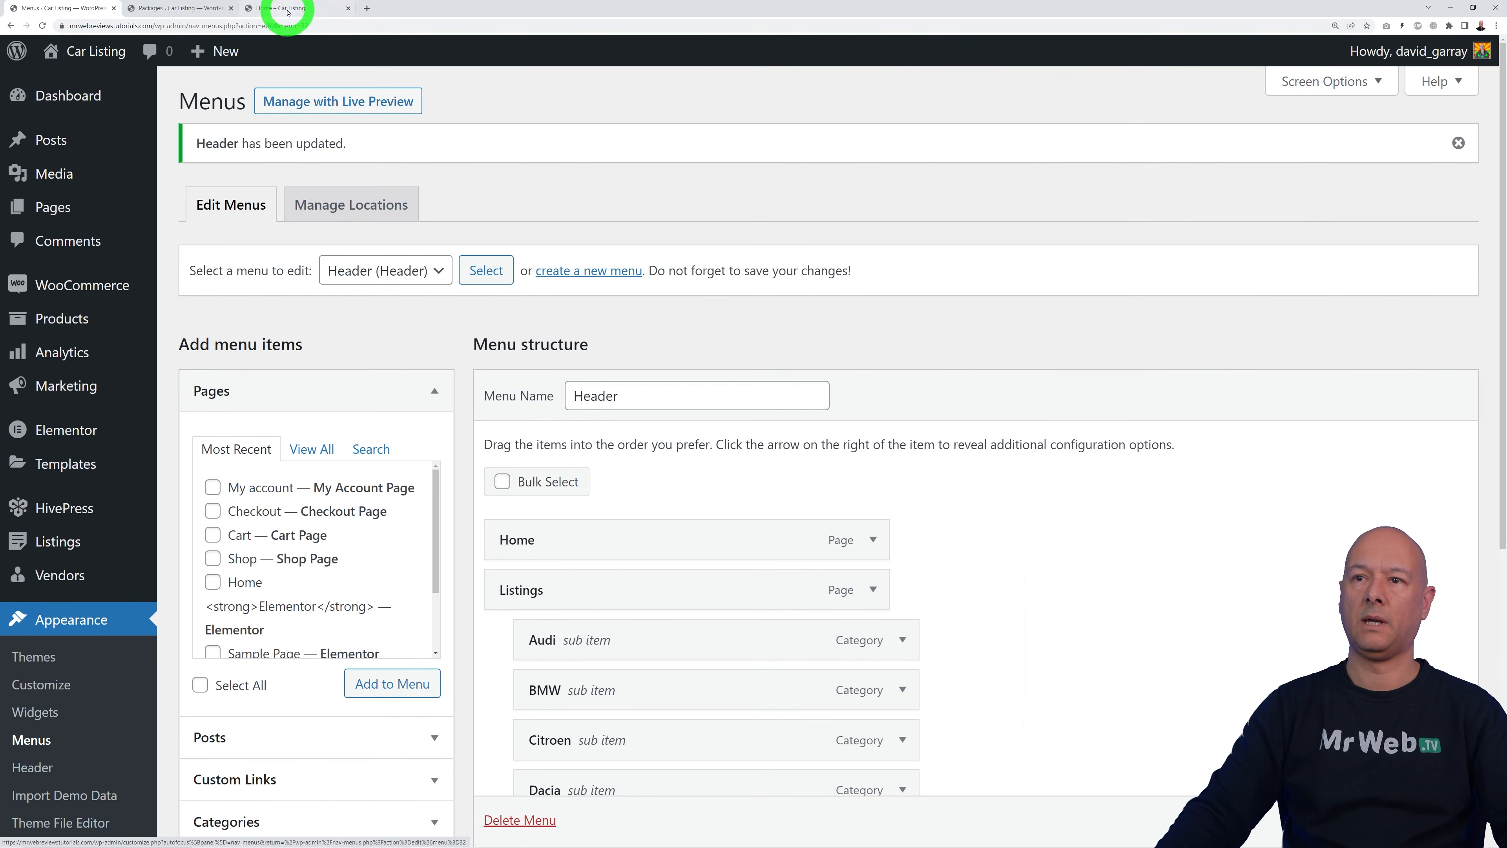
left_click(285, 9)
key("F5")
Step: Open BMW from the live Listings dropdown, review its 7 listings, then return to Menus
left_click(330, 126)
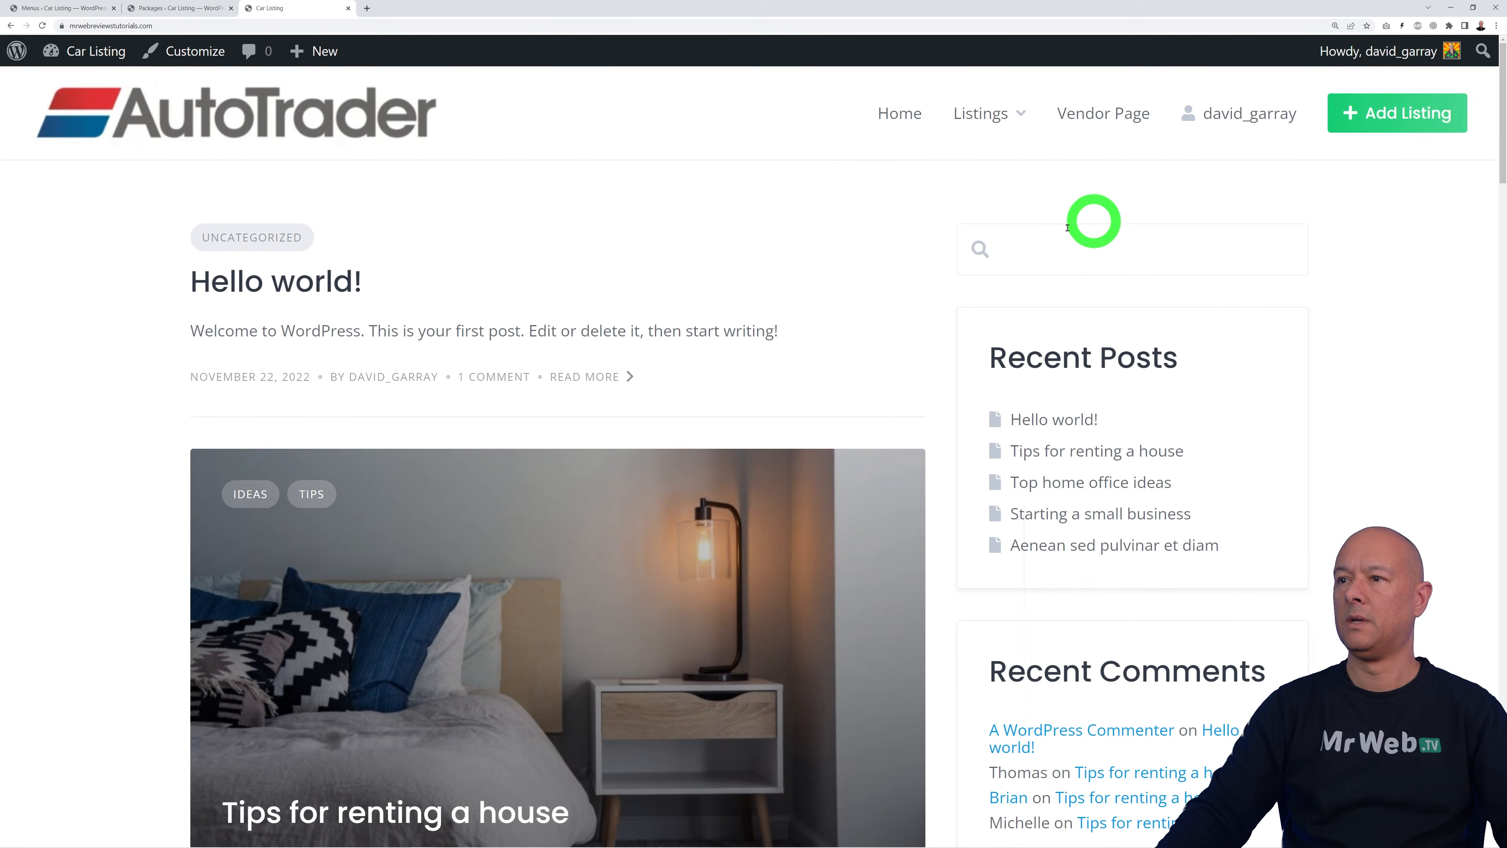
mouse_move(985, 121)
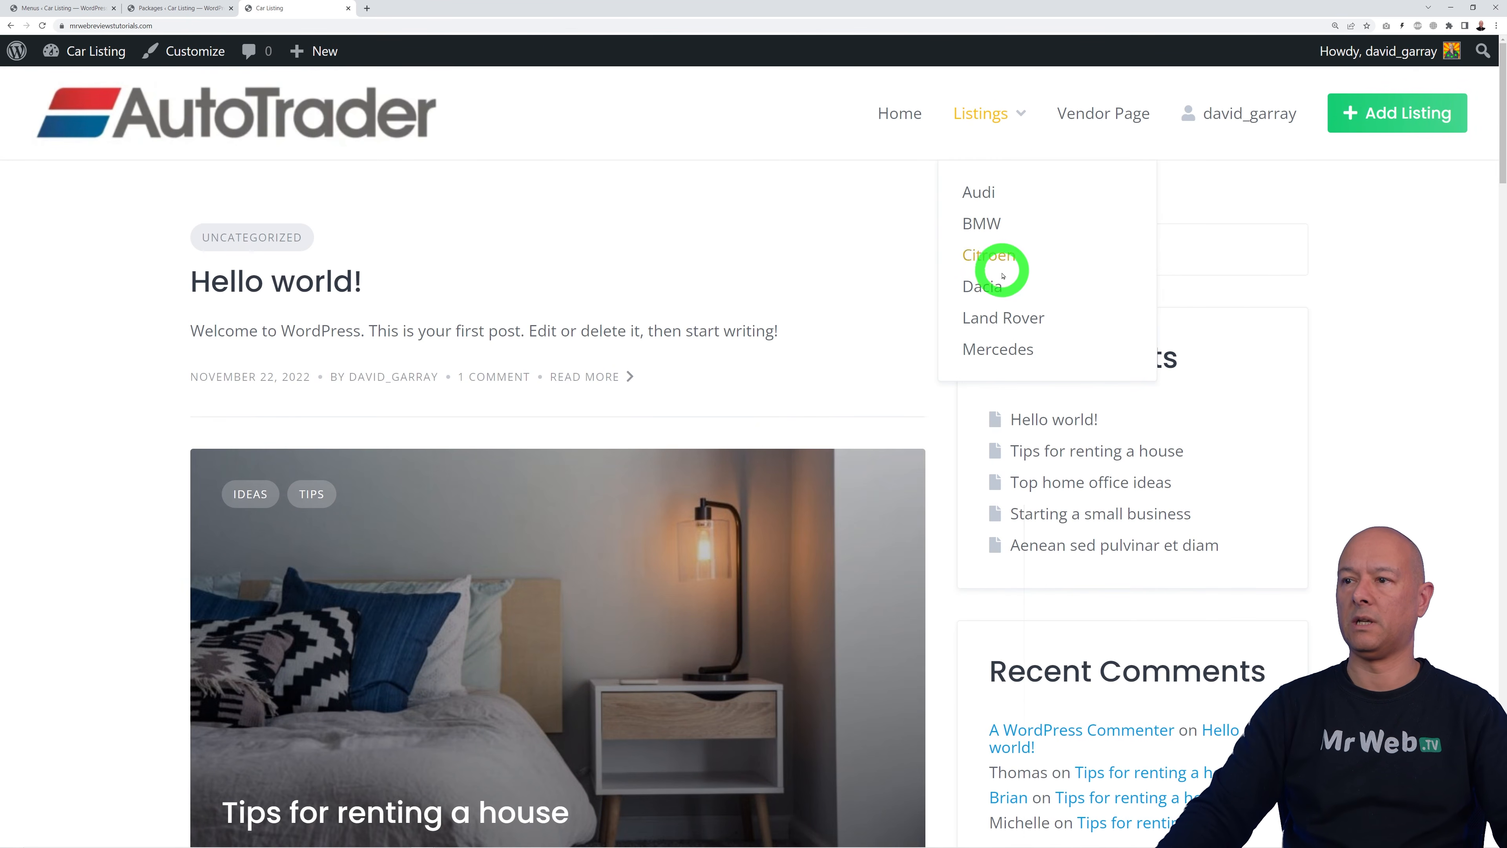
left_click(978, 231)
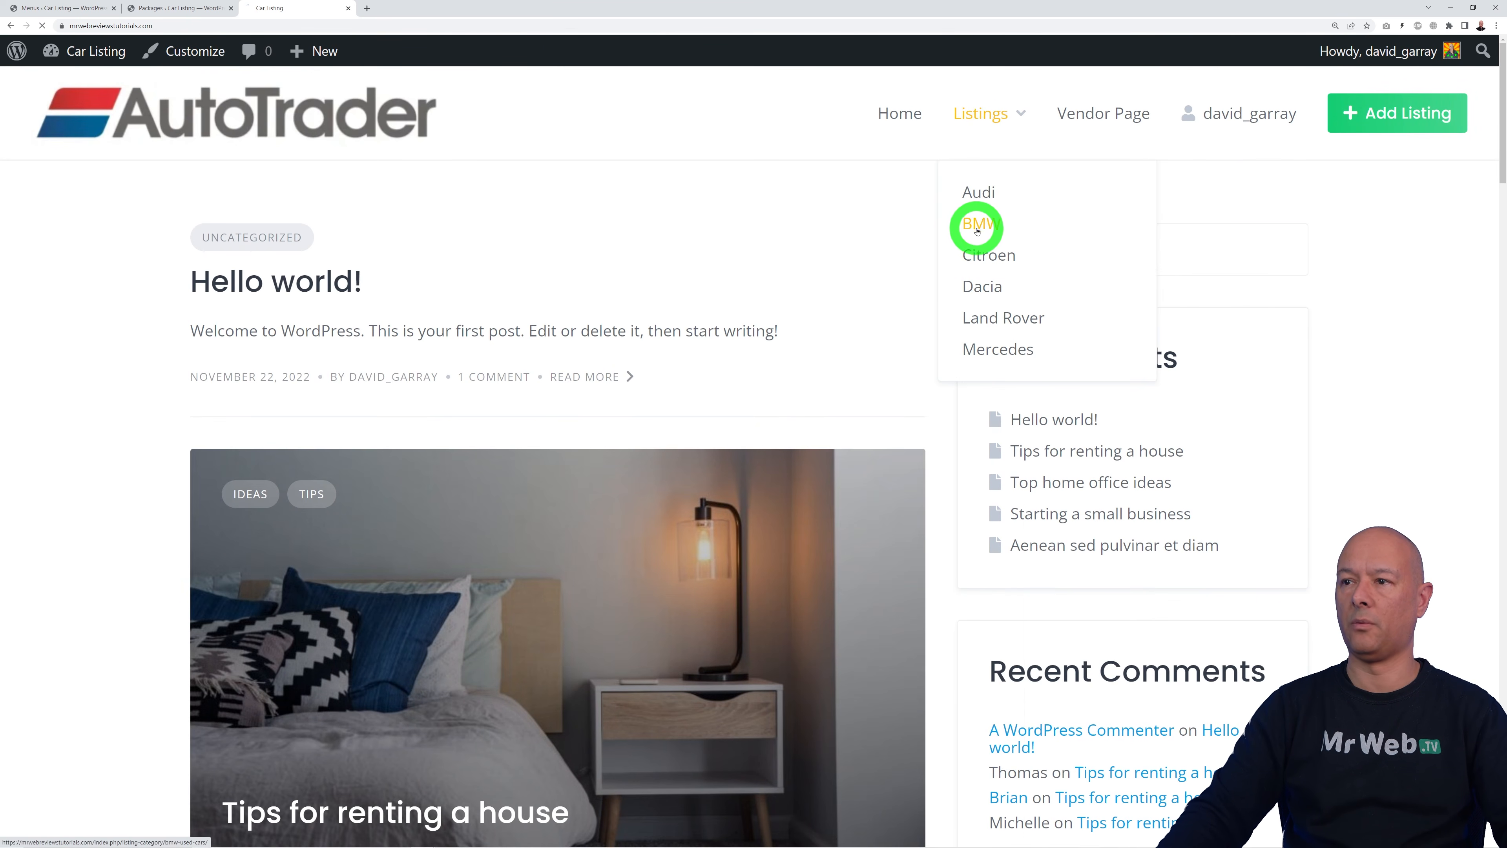
scroll(1355, 439, "down", 15)
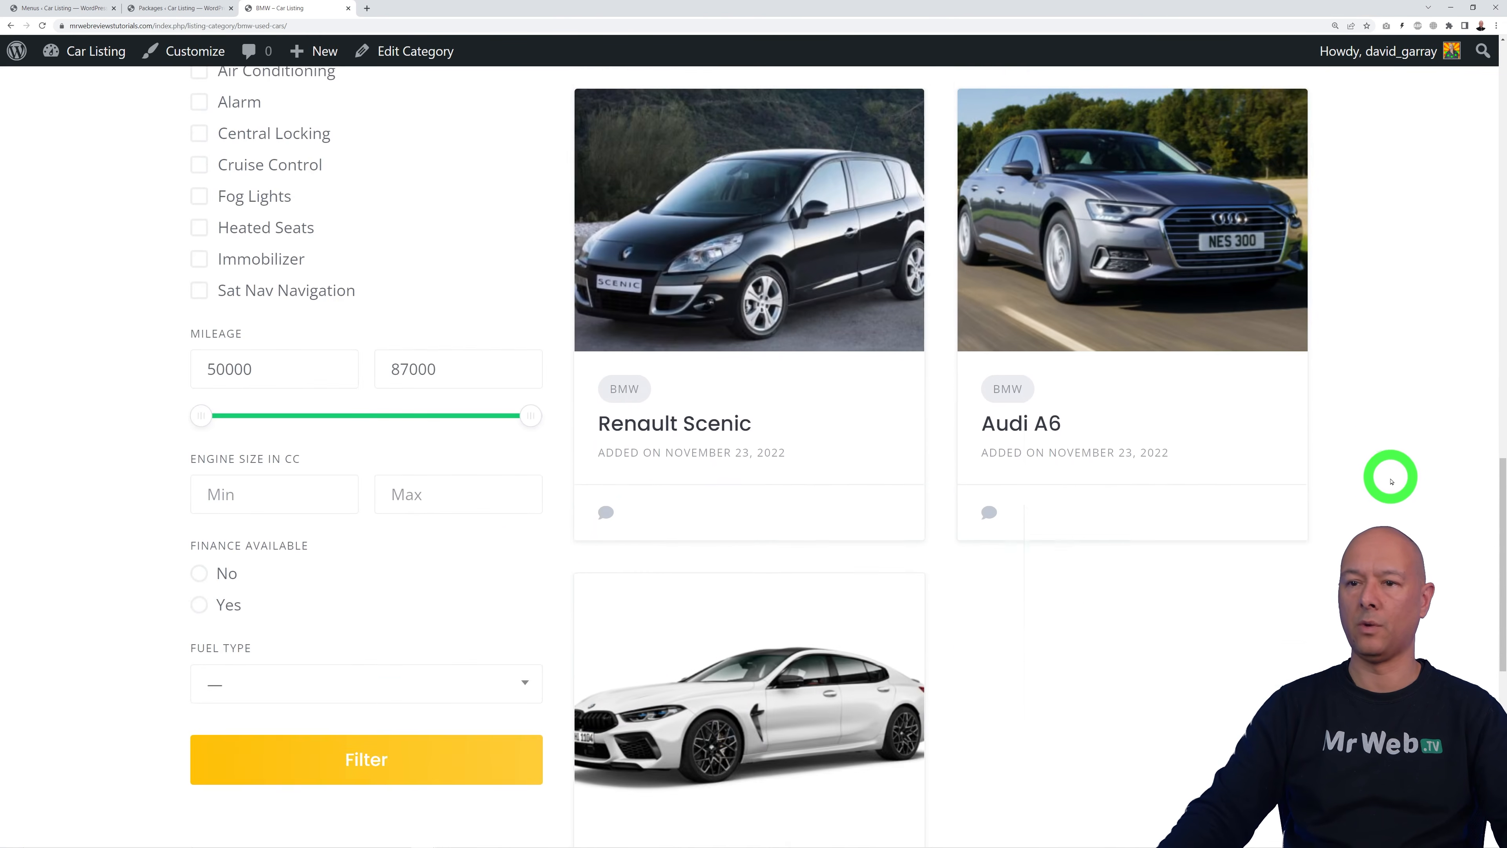
scroll(1390, 478, "up", 15)
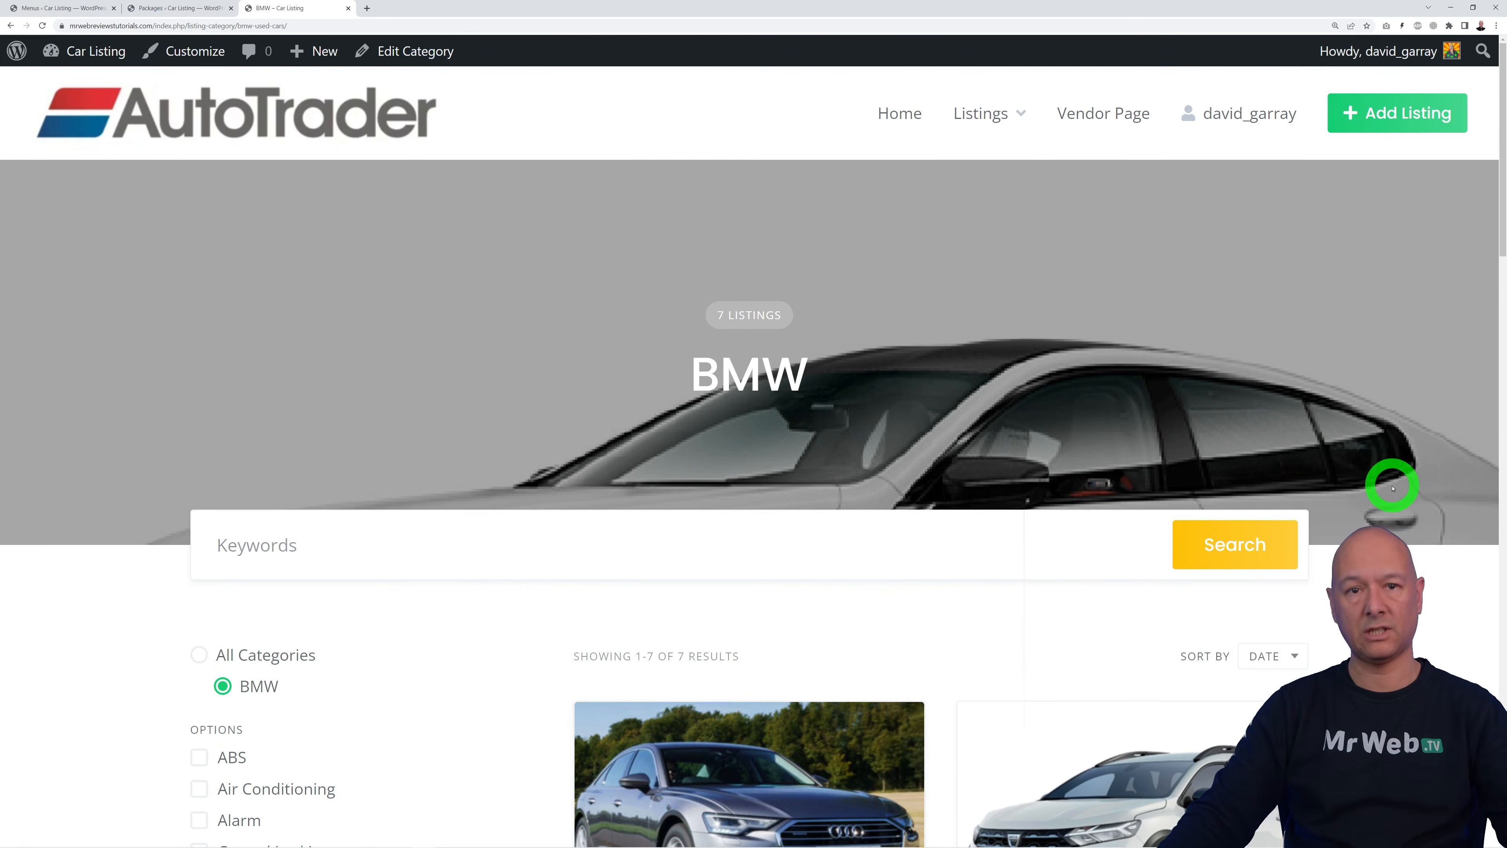
scroll(1368, 410, "down", 20)
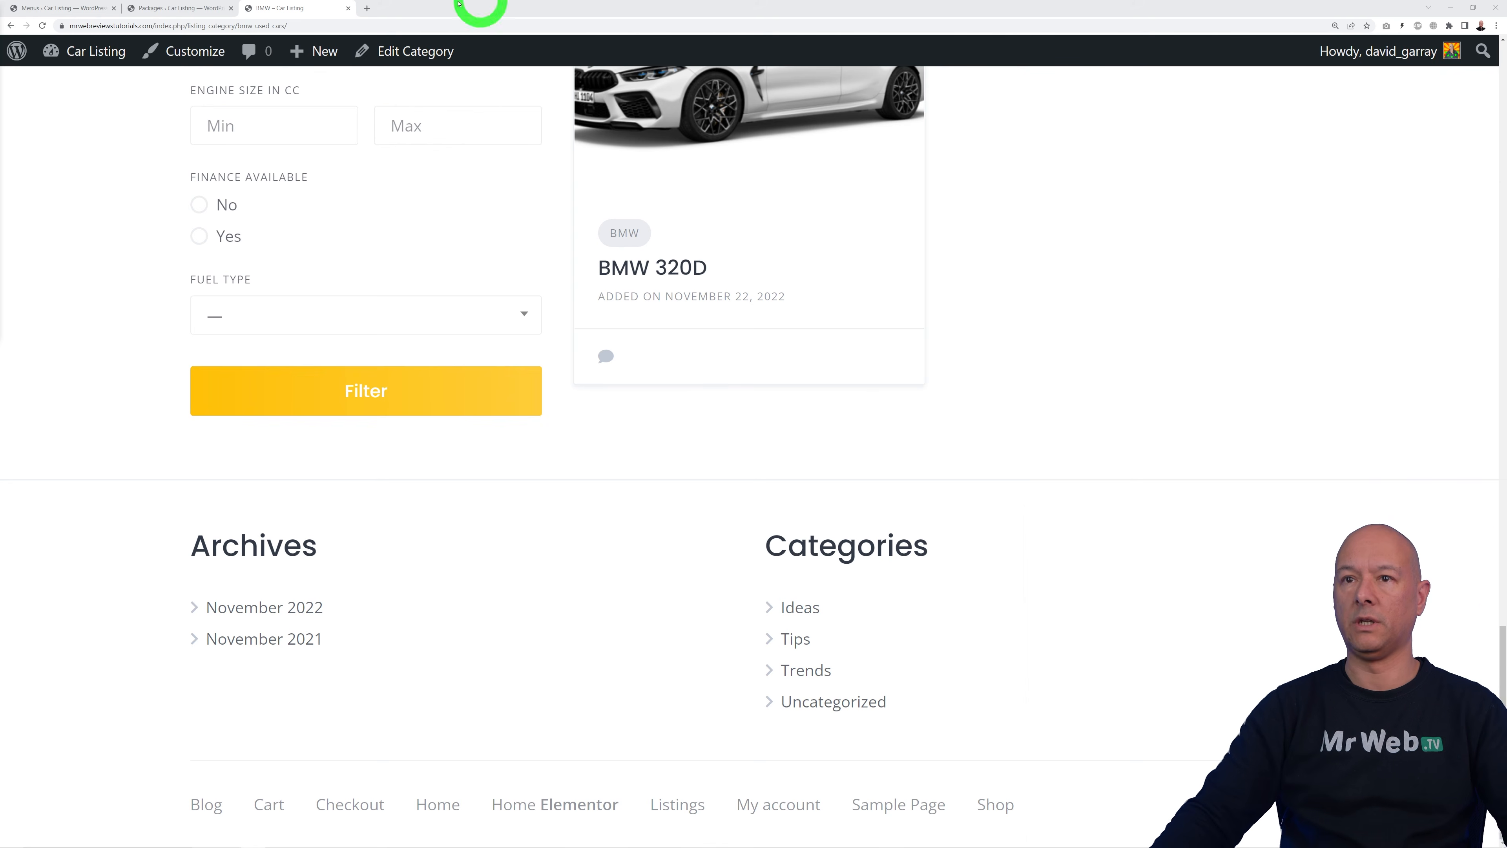
left_click(73, 9)
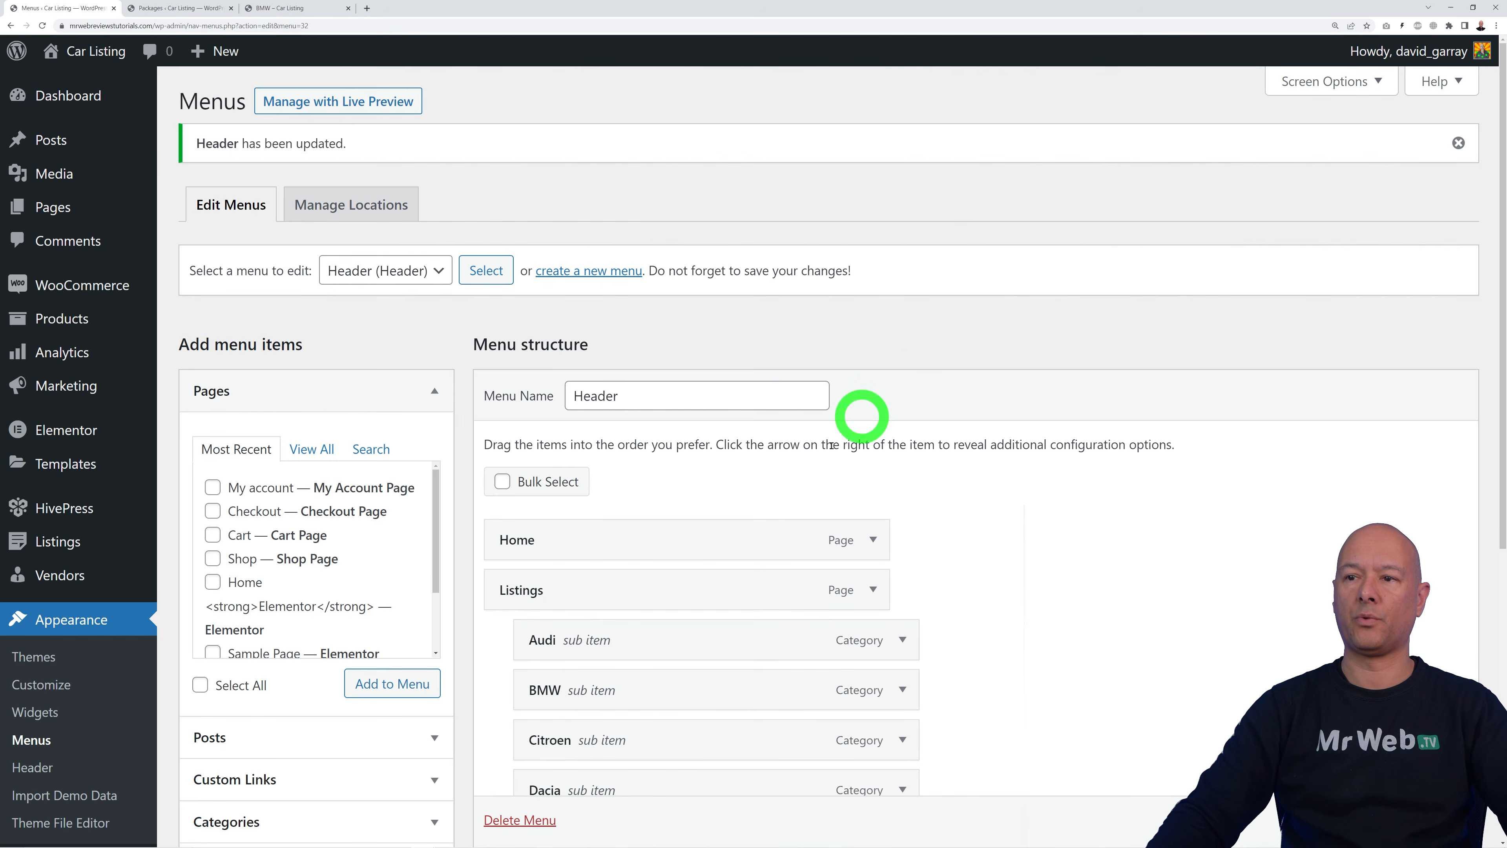
Step: Expand the Site (footer) widget area and compare its two Block widgets with the live footer
left_click(48, 716)
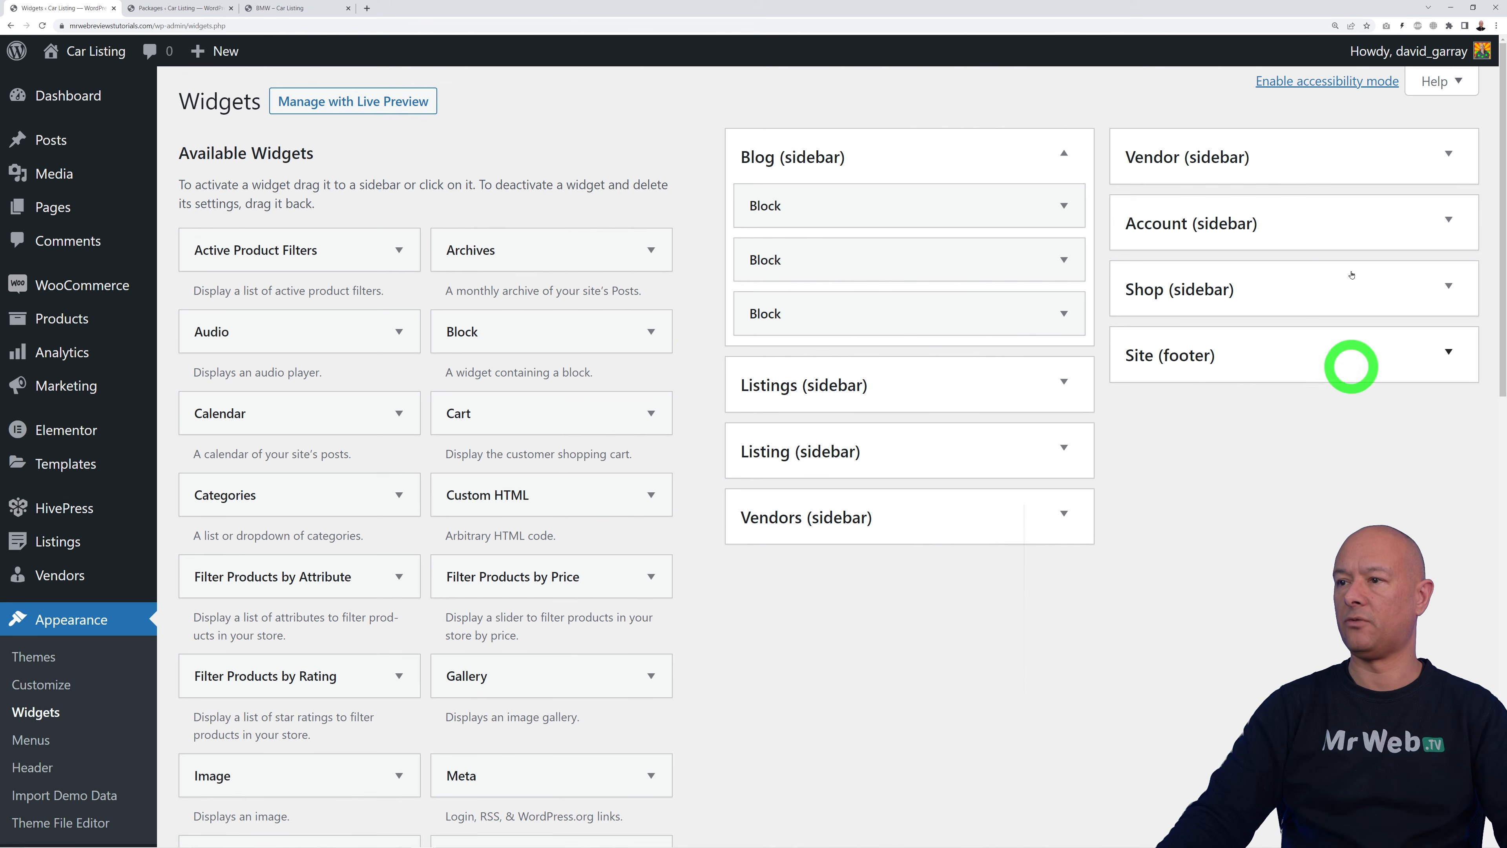
left_click(1448, 355)
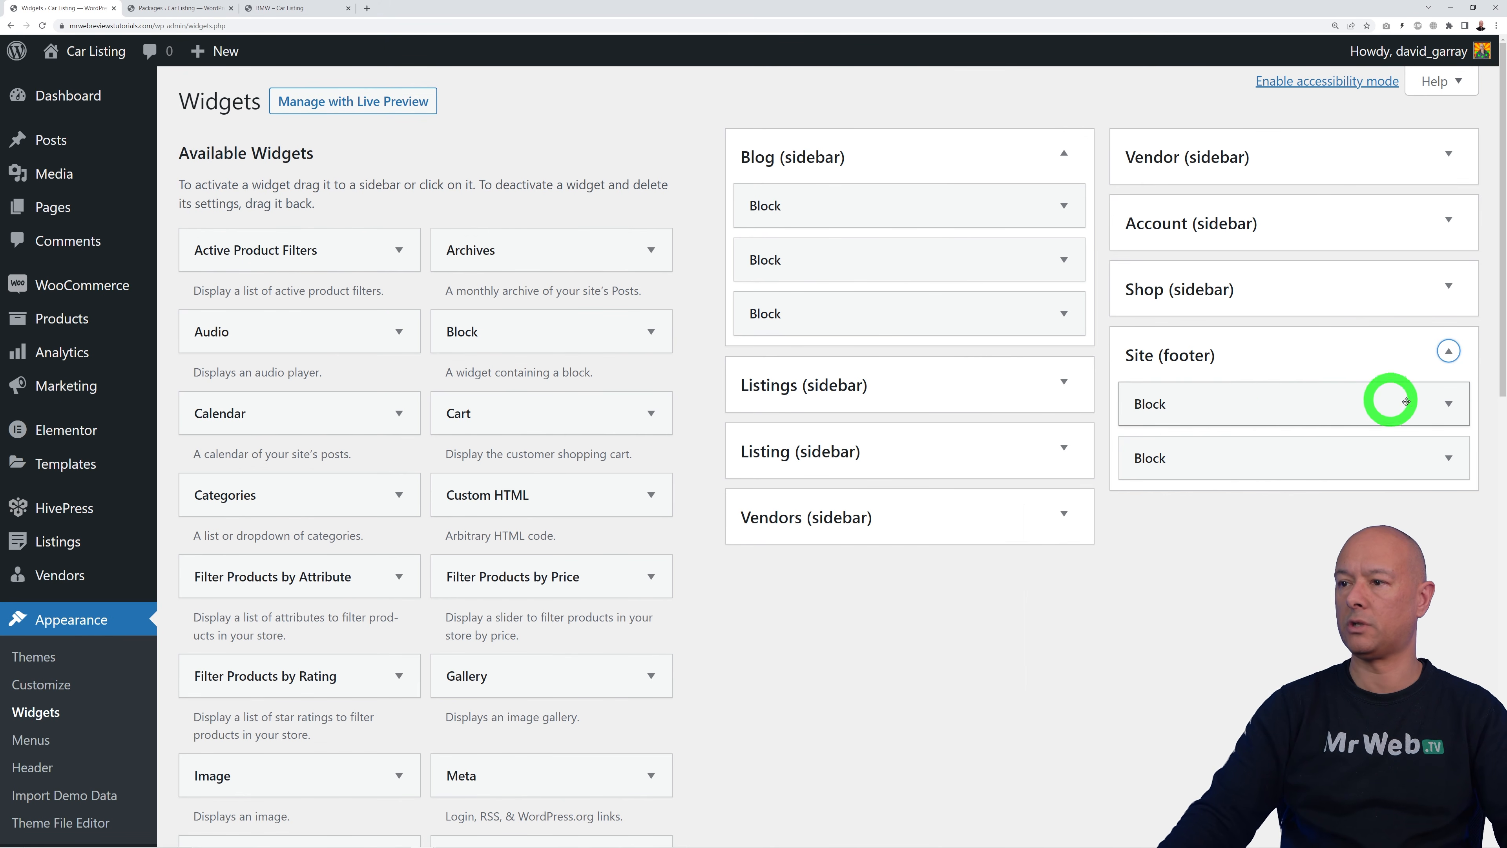
left_click(1446, 404)
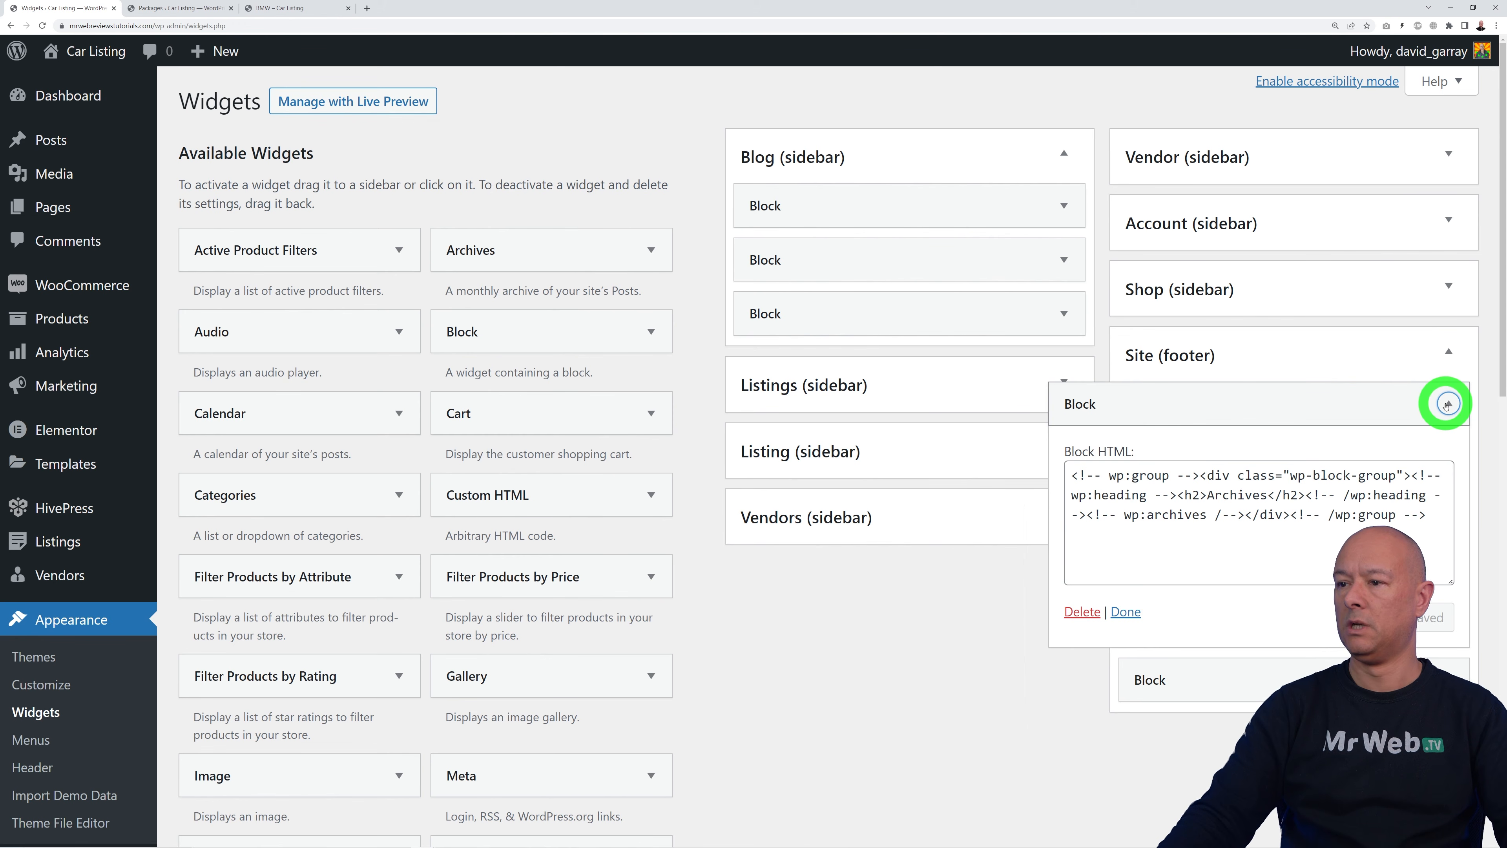
left_click(1446, 404)
left_click(1448, 459)
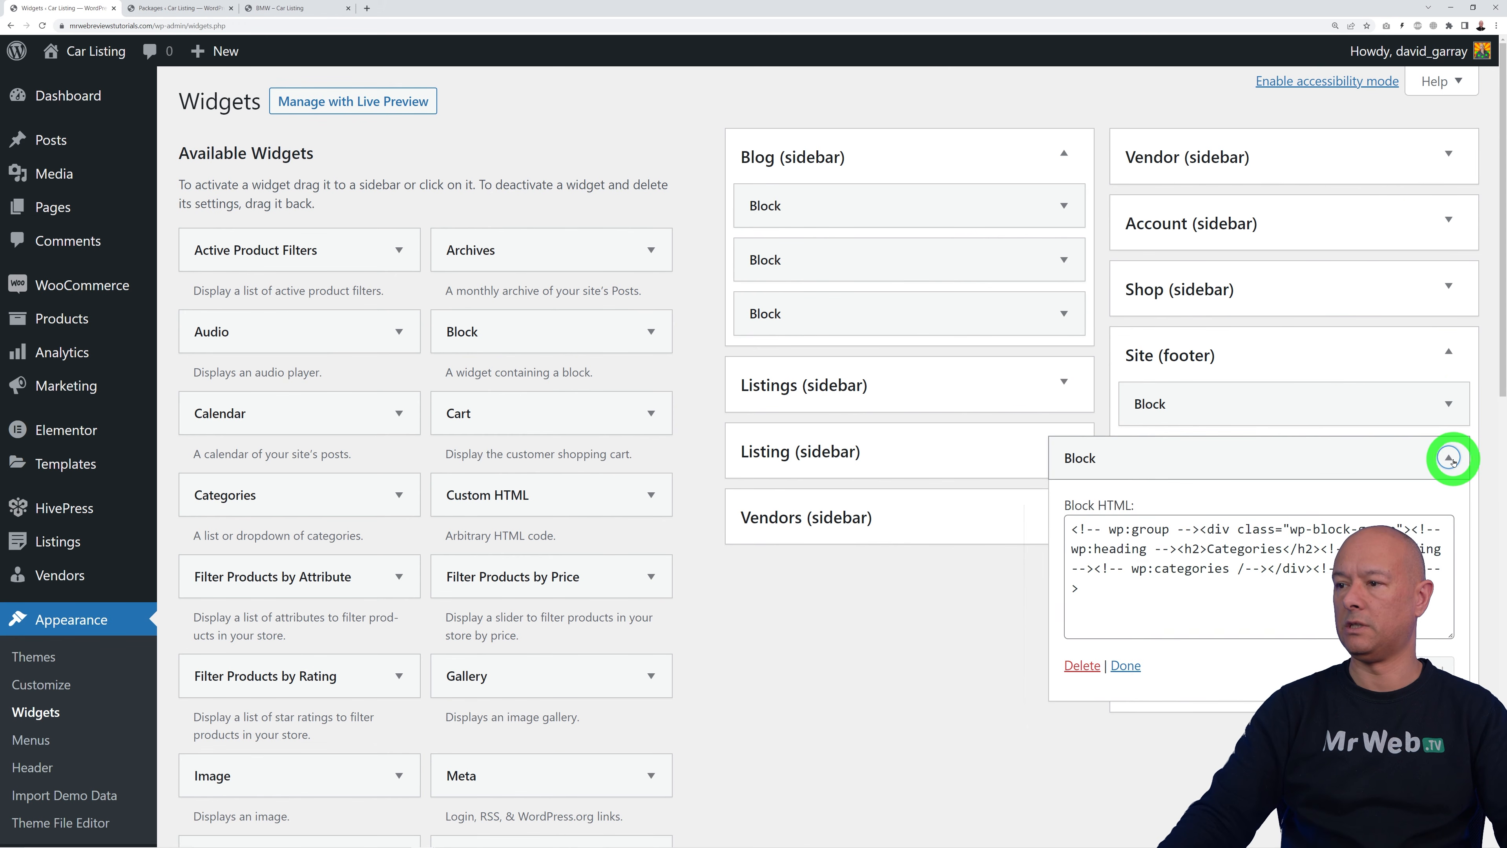
left_click(287, 20)
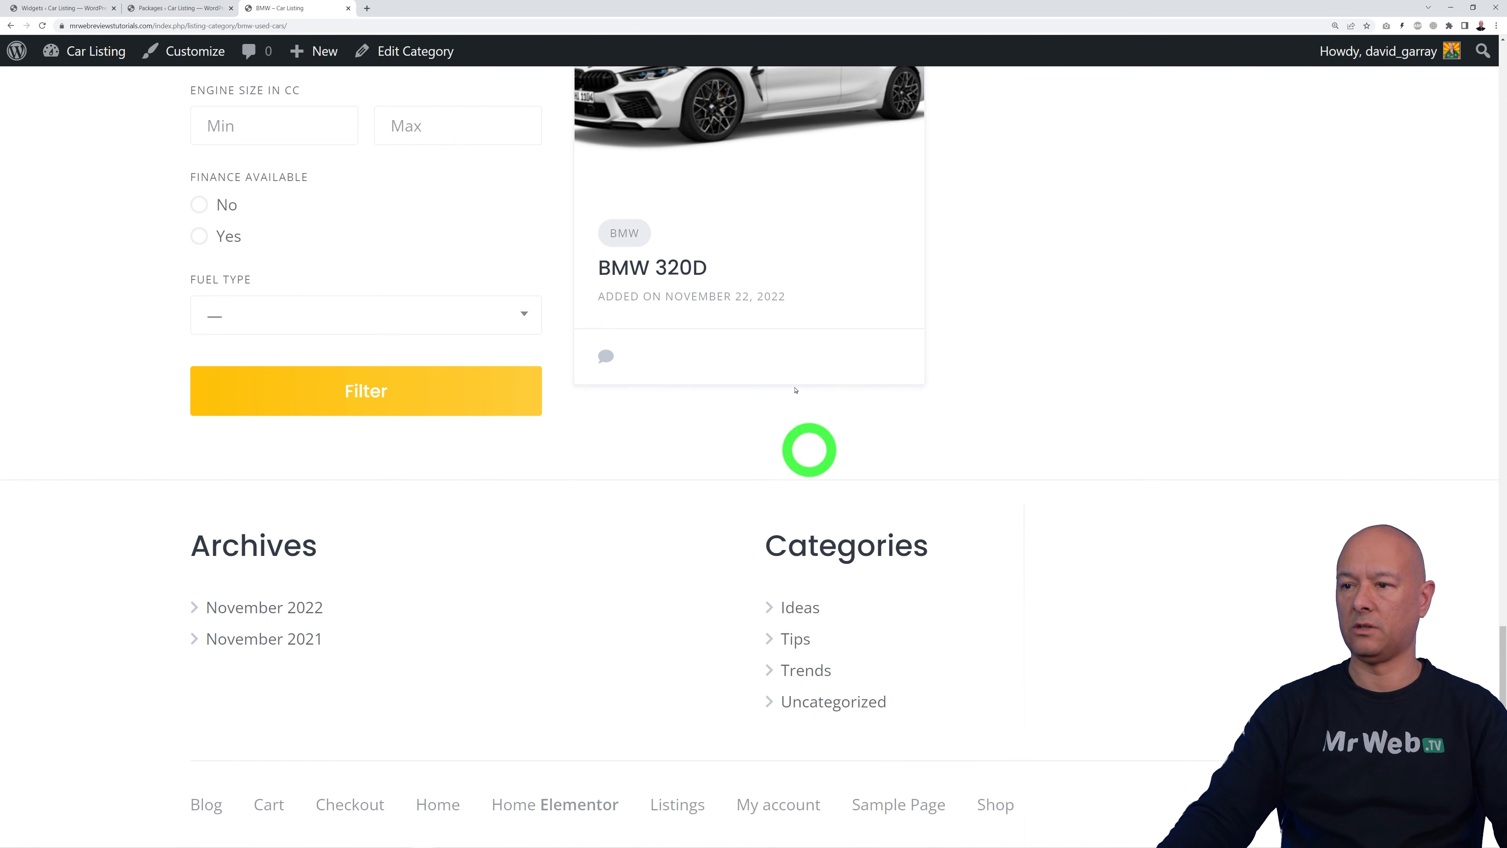
left_click(59, 9)
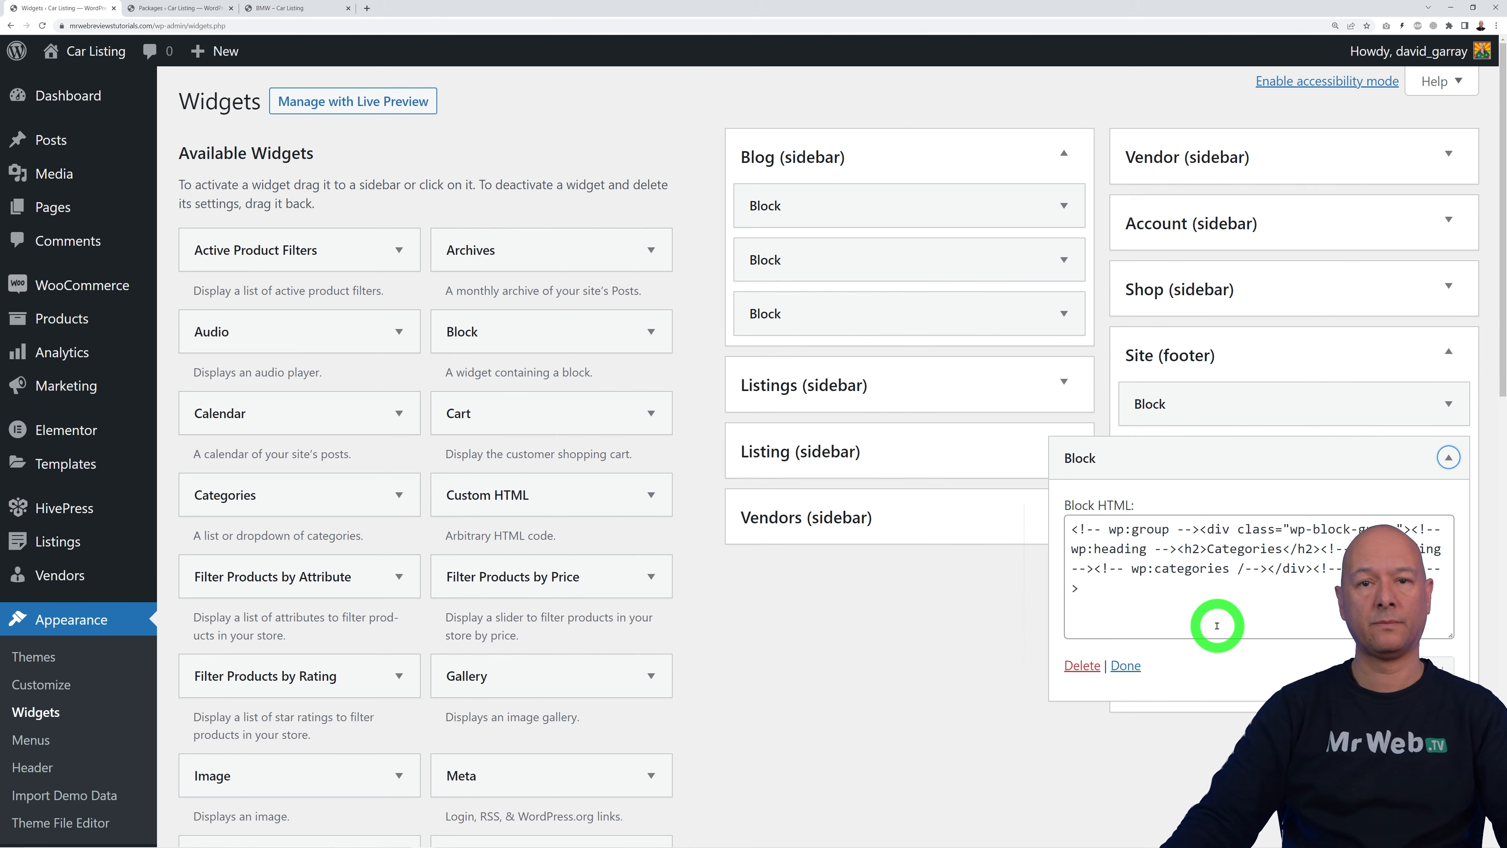
Step: Delete the Categories block from the footer and open the remaining block
left_click_drag(1151, 614, 1066, 512)
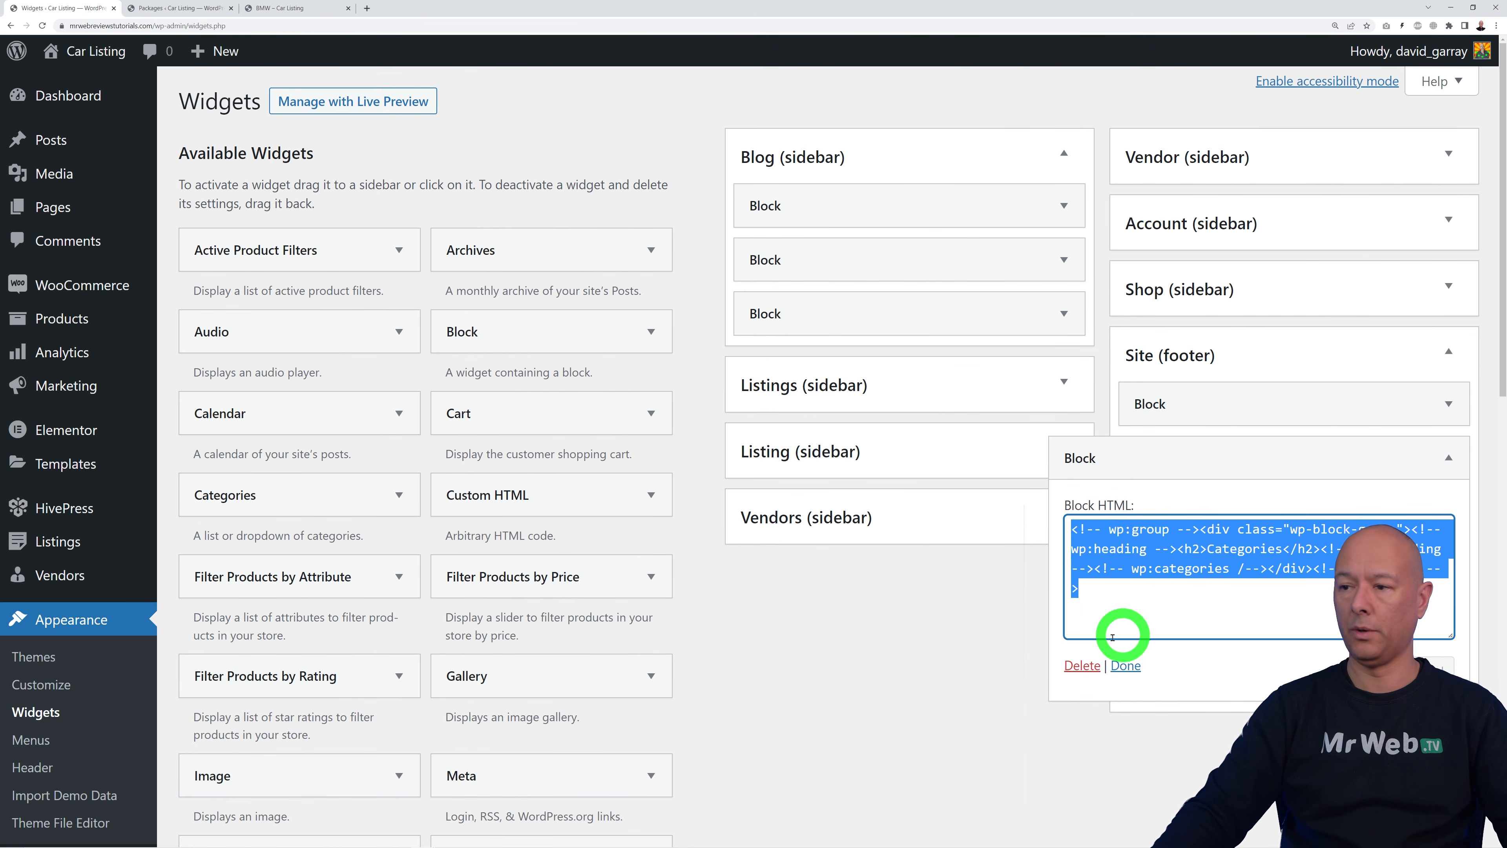
left_click(1082, 665)
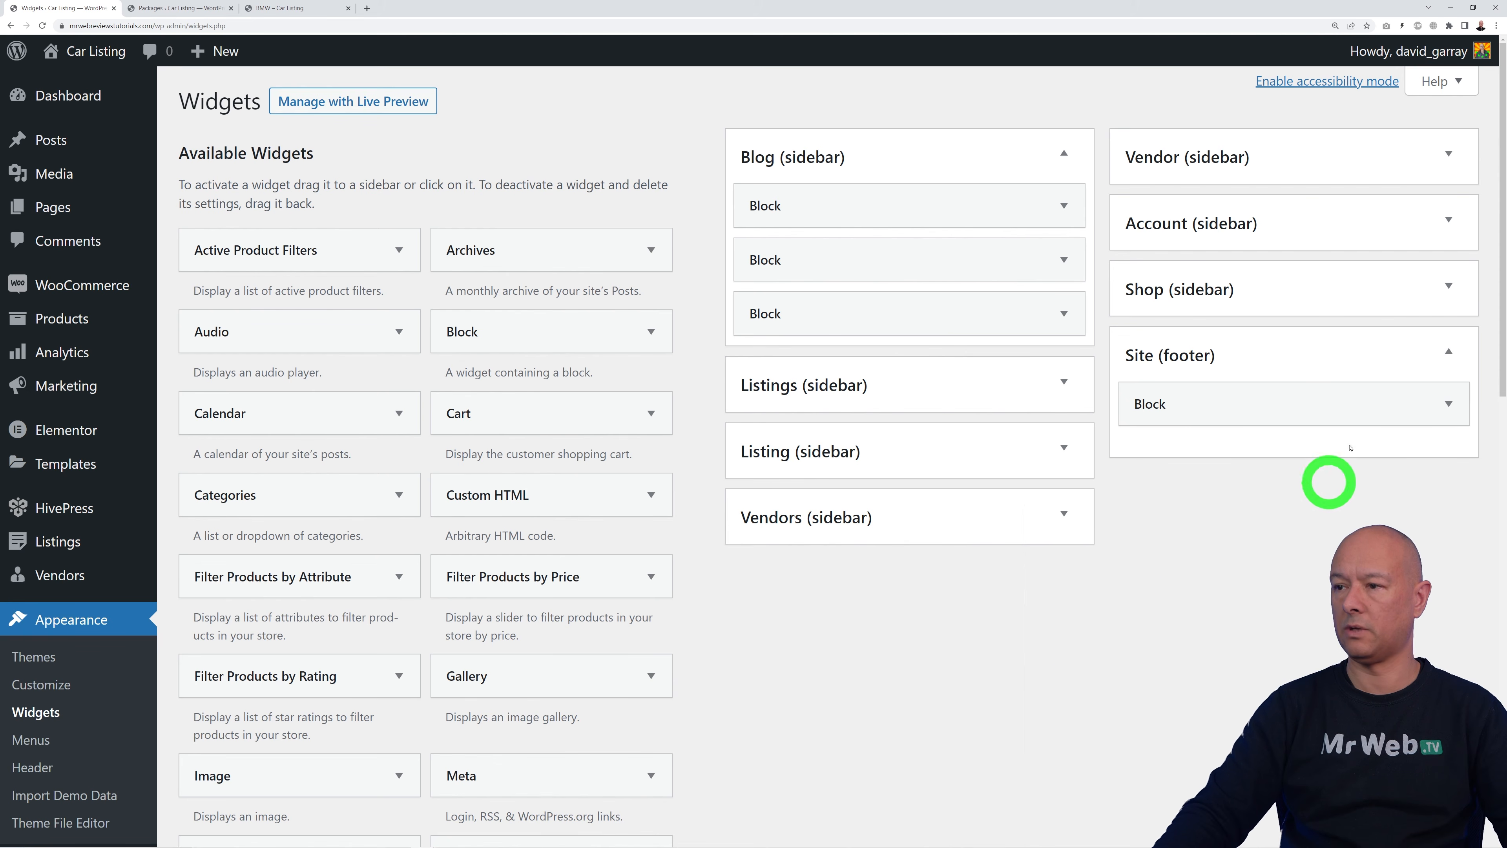
left_click(1448, 404)
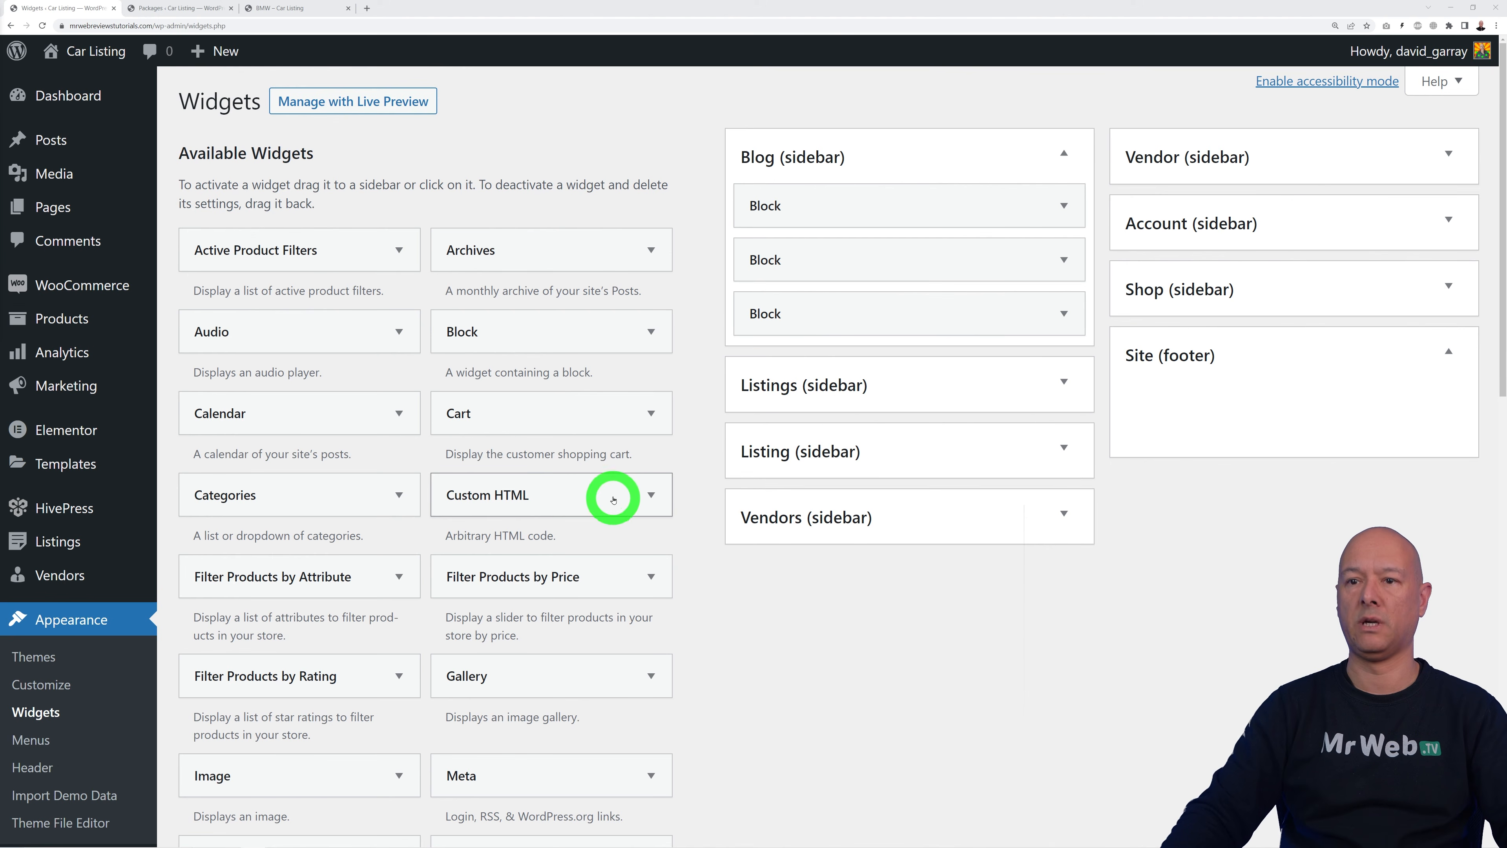
Step: Add a Navigation Menu widget to Site (footer) showing the Header menu
scroll(818, 650, "down", 2)
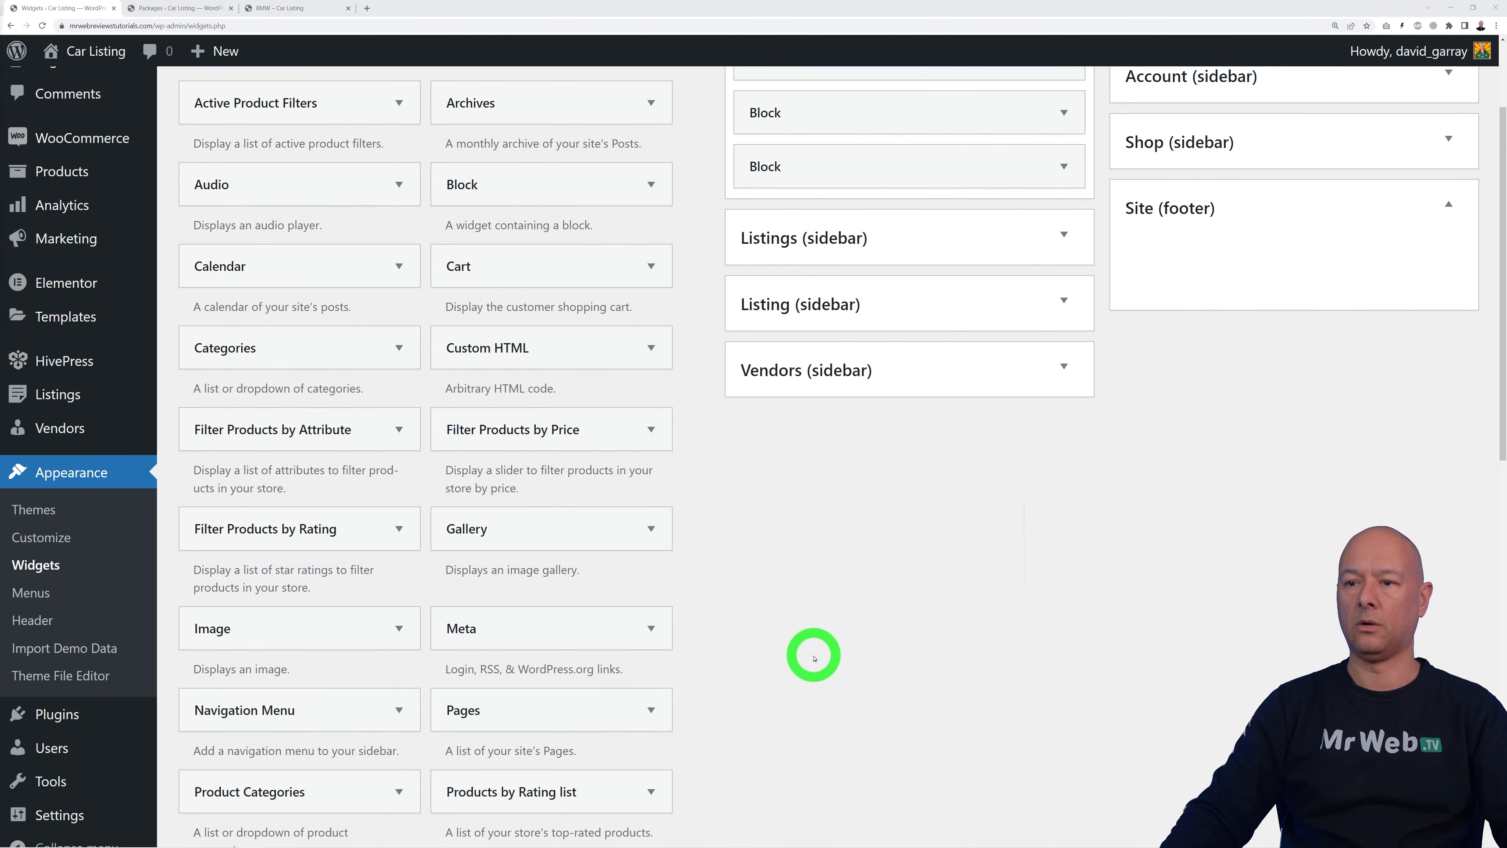
scroll(814, 658, "down", 1)
scroll(306, 606, "down", 2)
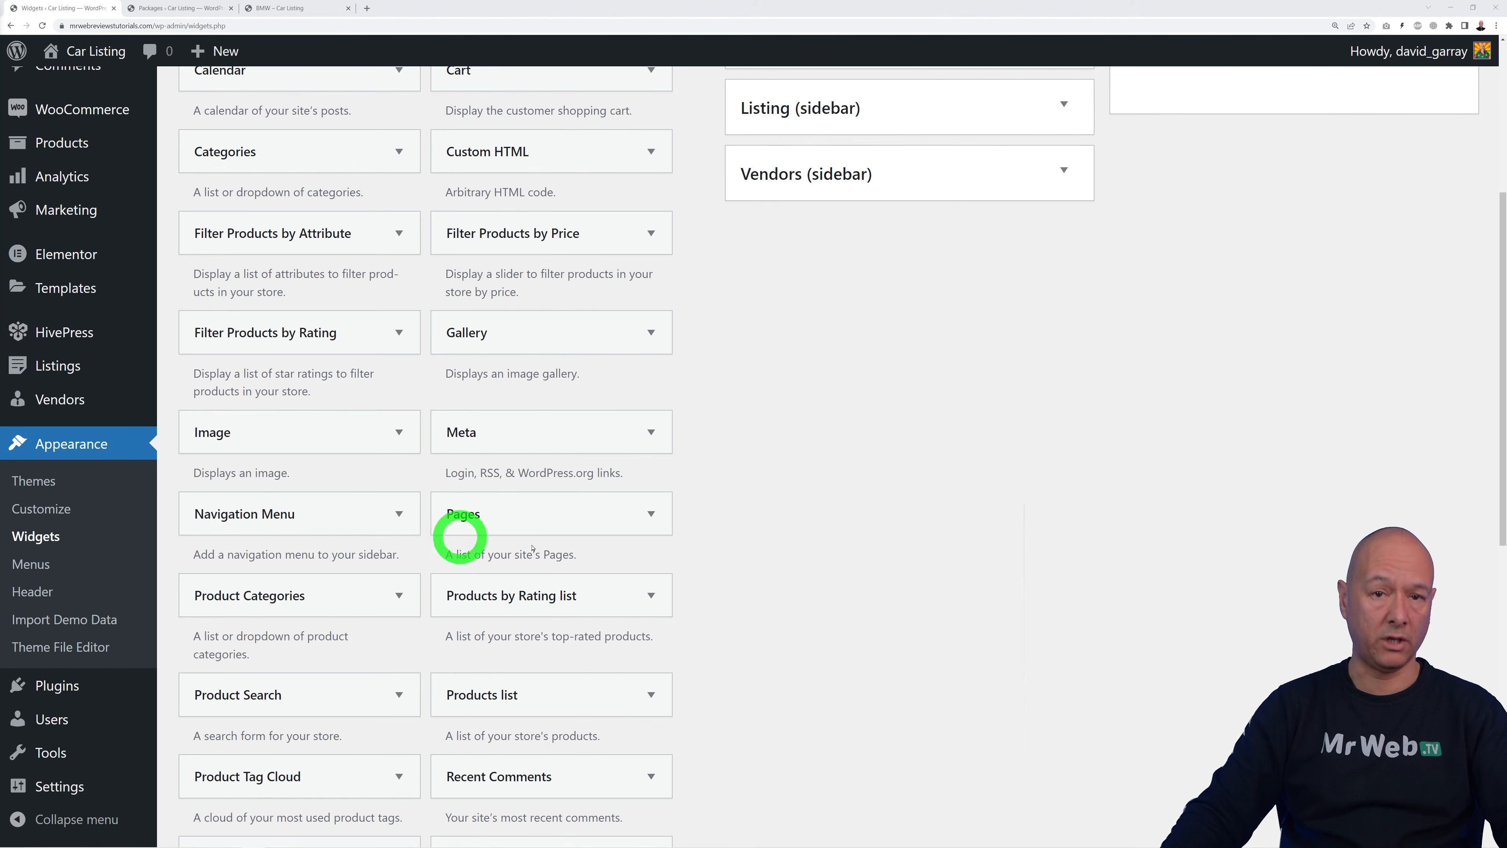
scroll(858, 545, "up", 3)
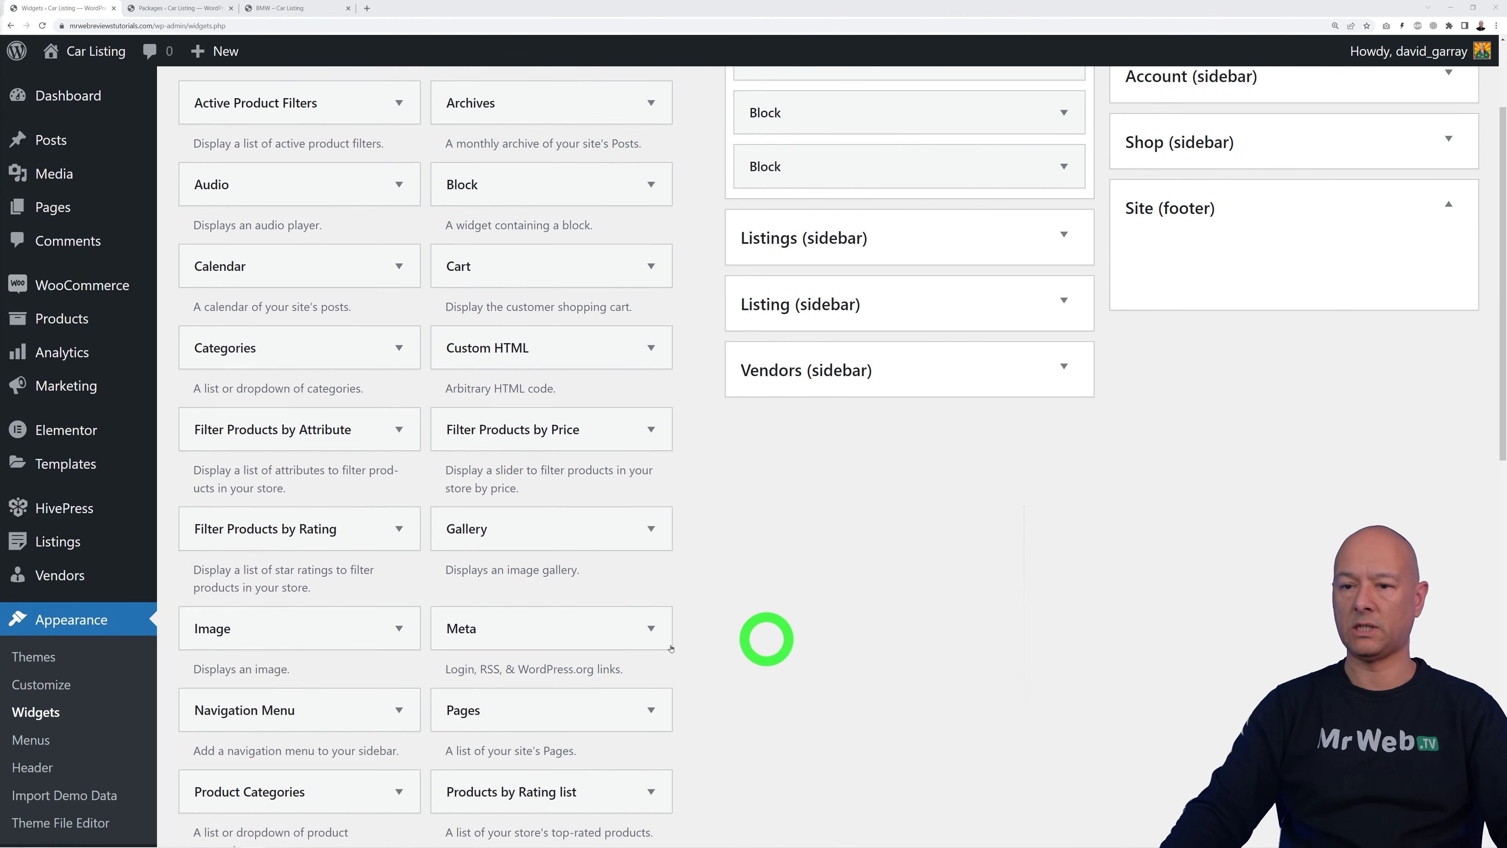
left_click_drag(289, 710, 1232, 244)
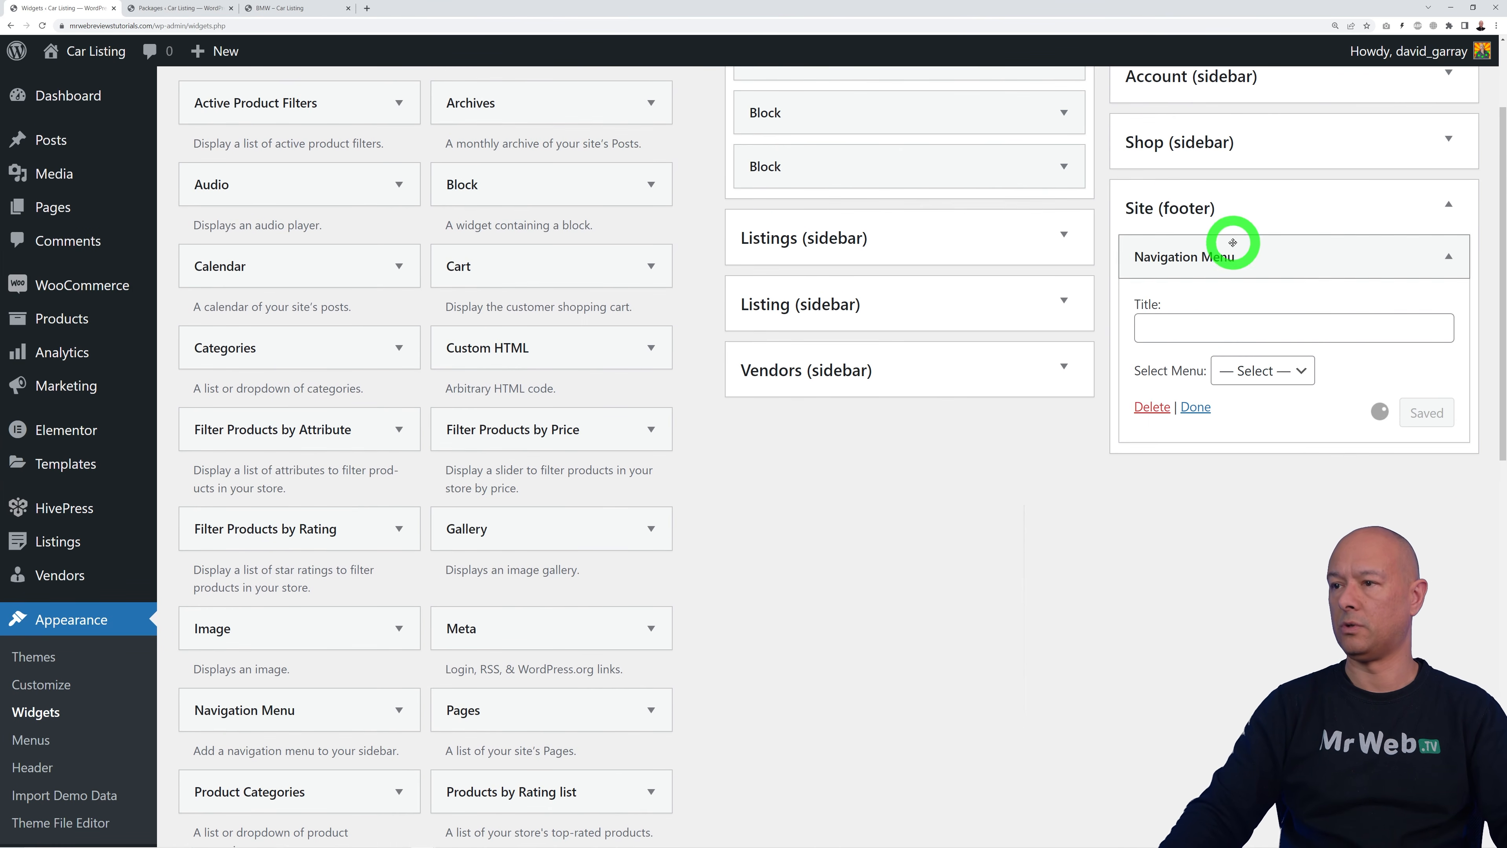
left_click(1297, 370)
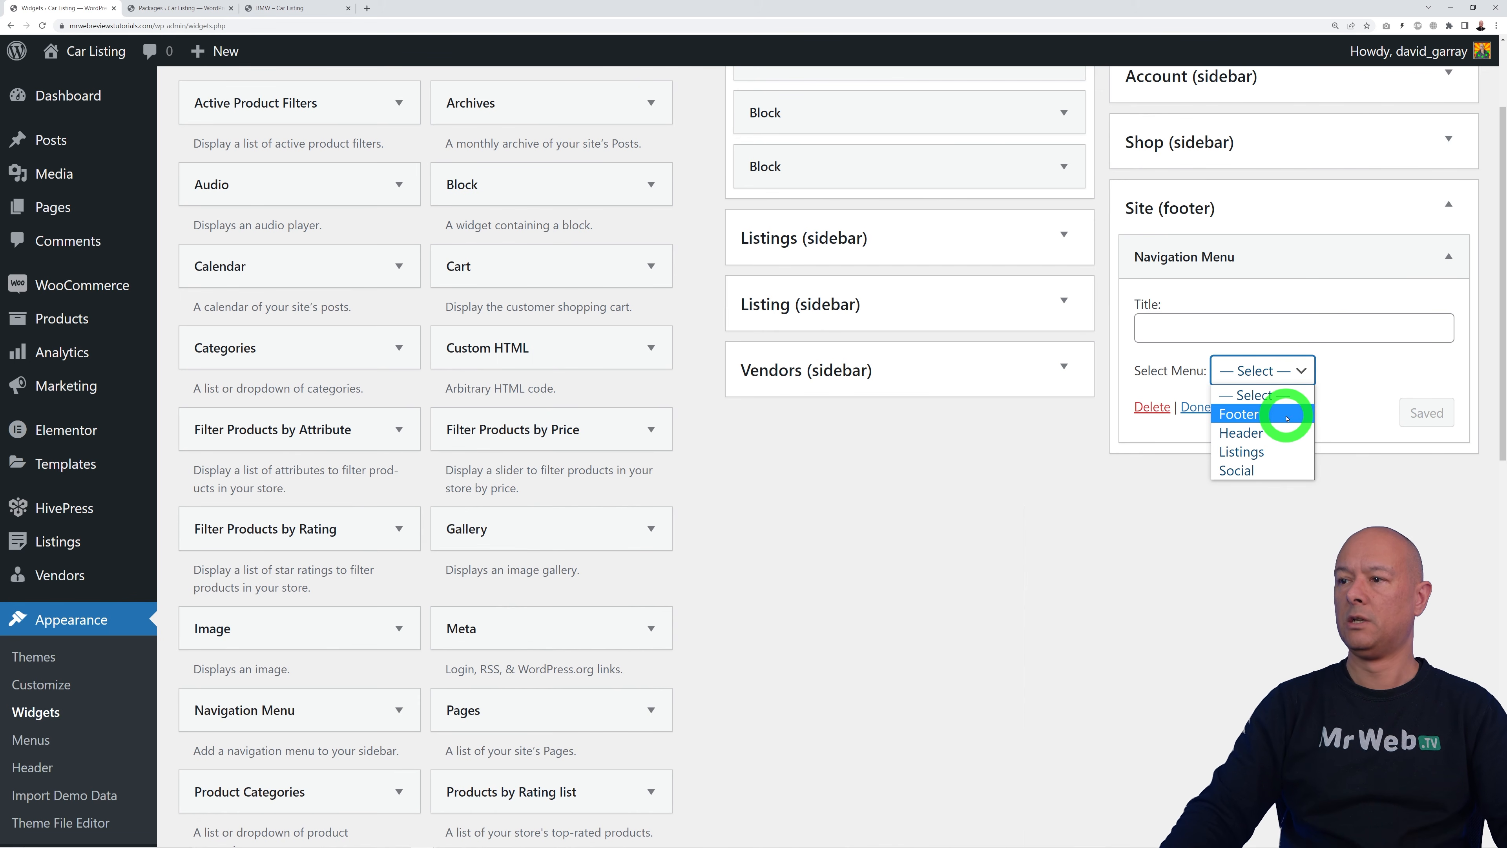
left_click(1288, 432)
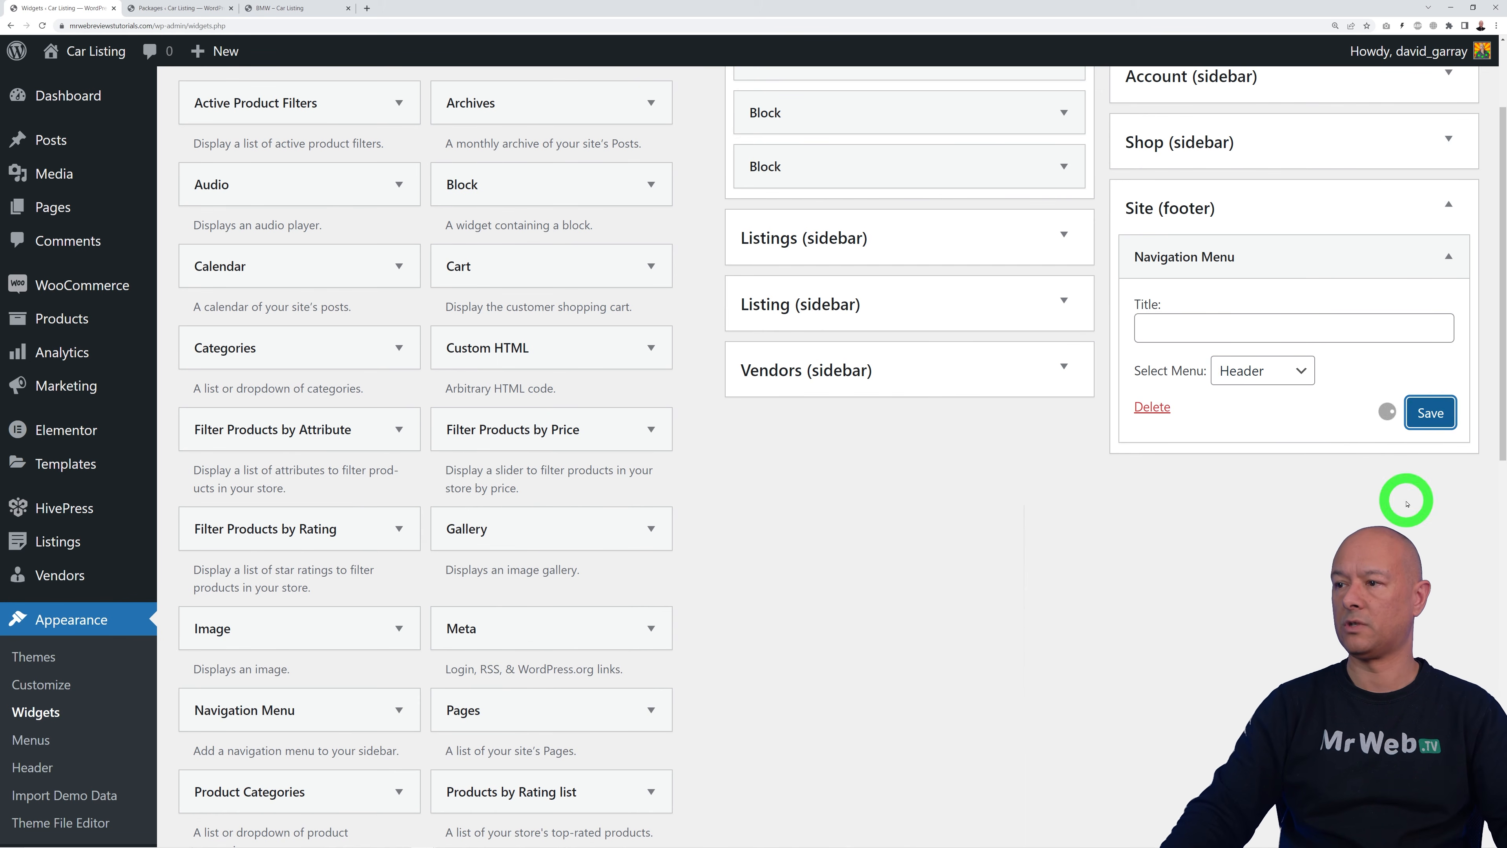
Step: Reload the live BMW page to check the footer menu, then collapse the widget
left_click(302, 8)
left_click(42, 25)
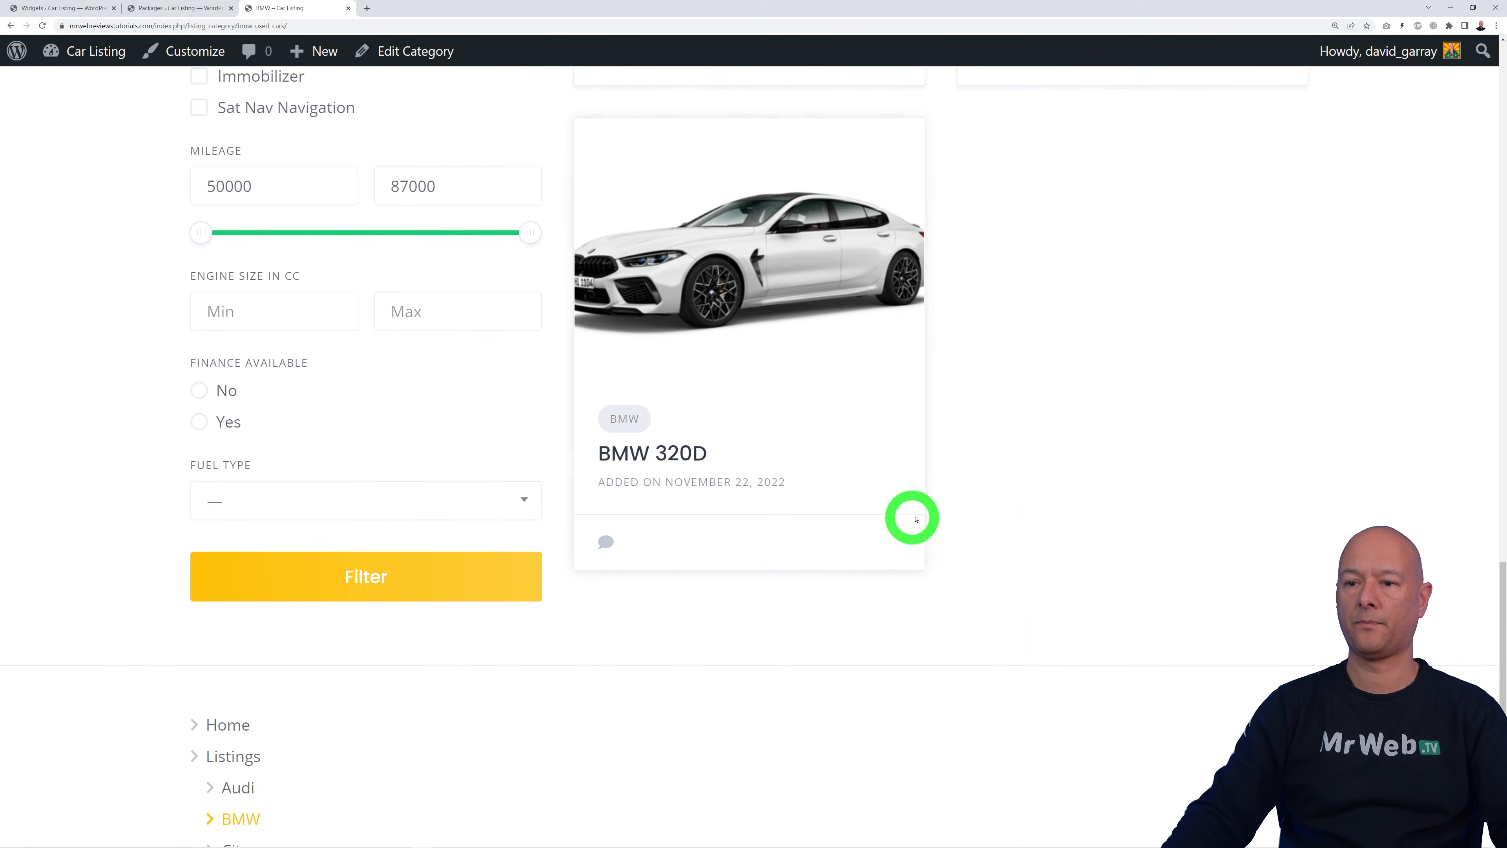
scroll(908, 523, "down", 4)
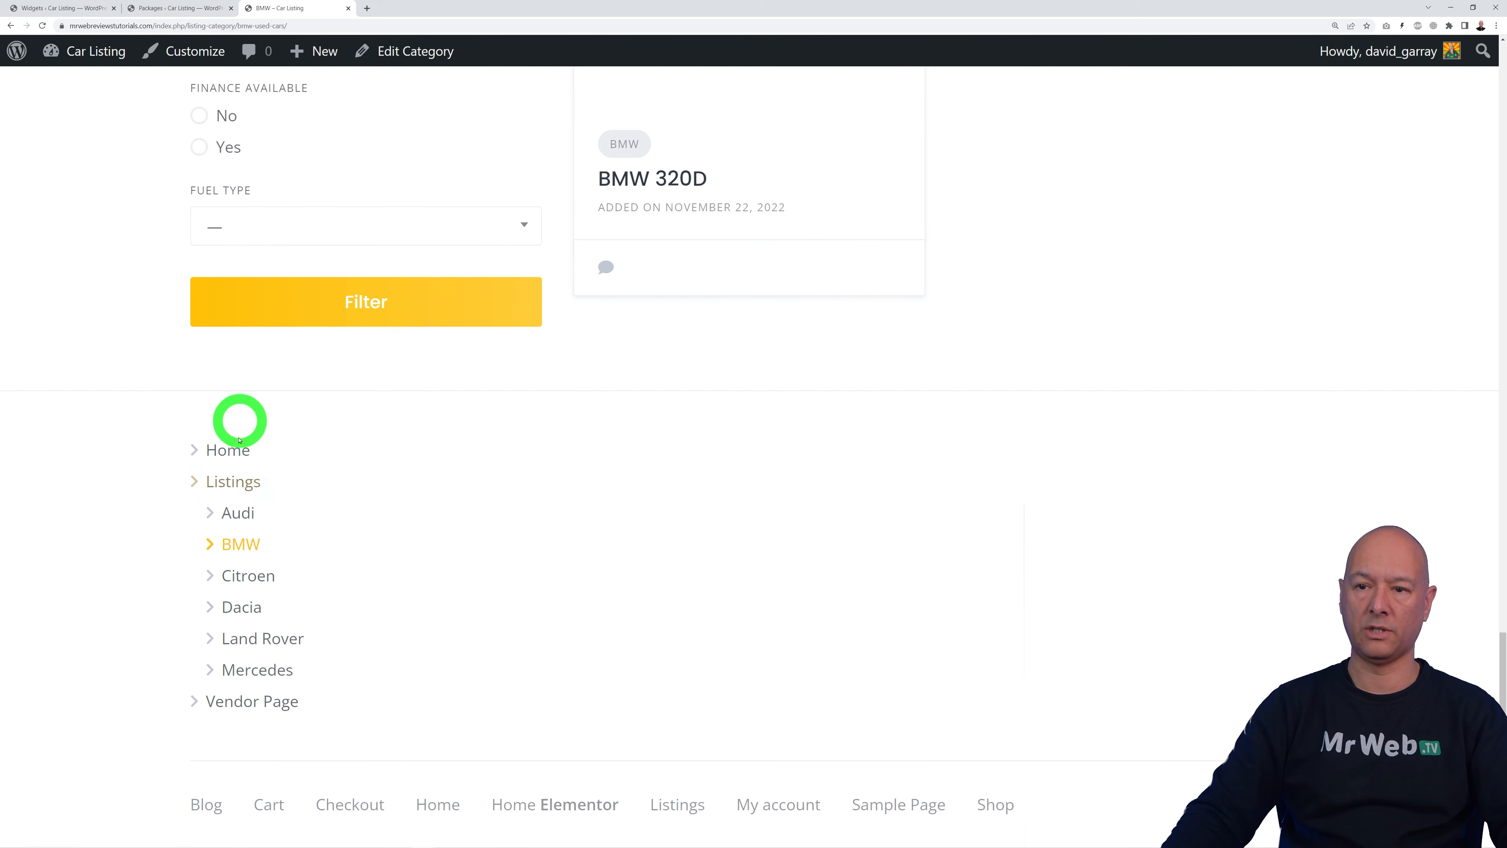
left_click(74, 9)
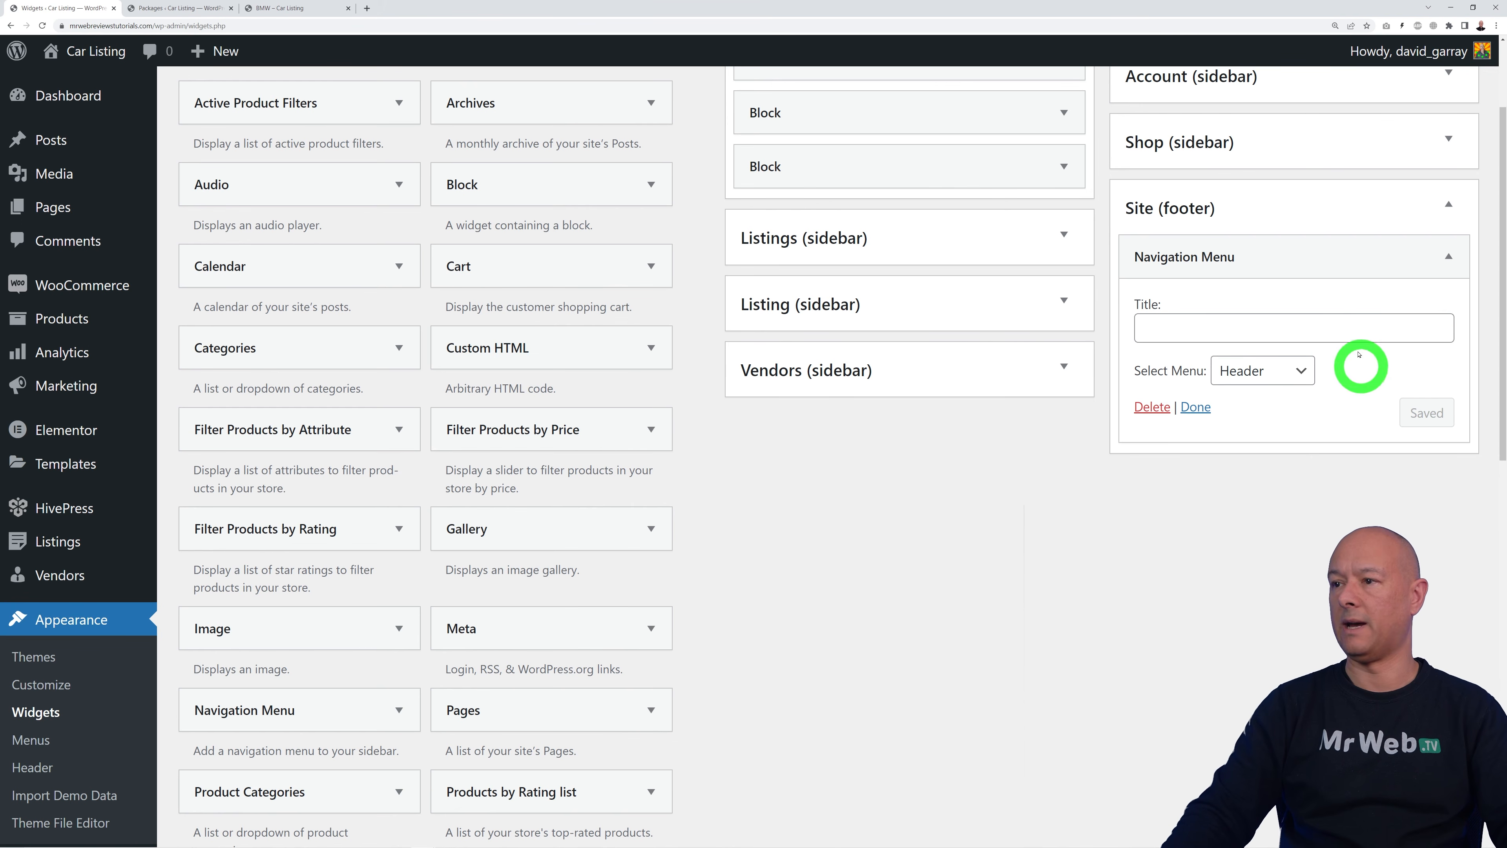
left_click(1388, 257)
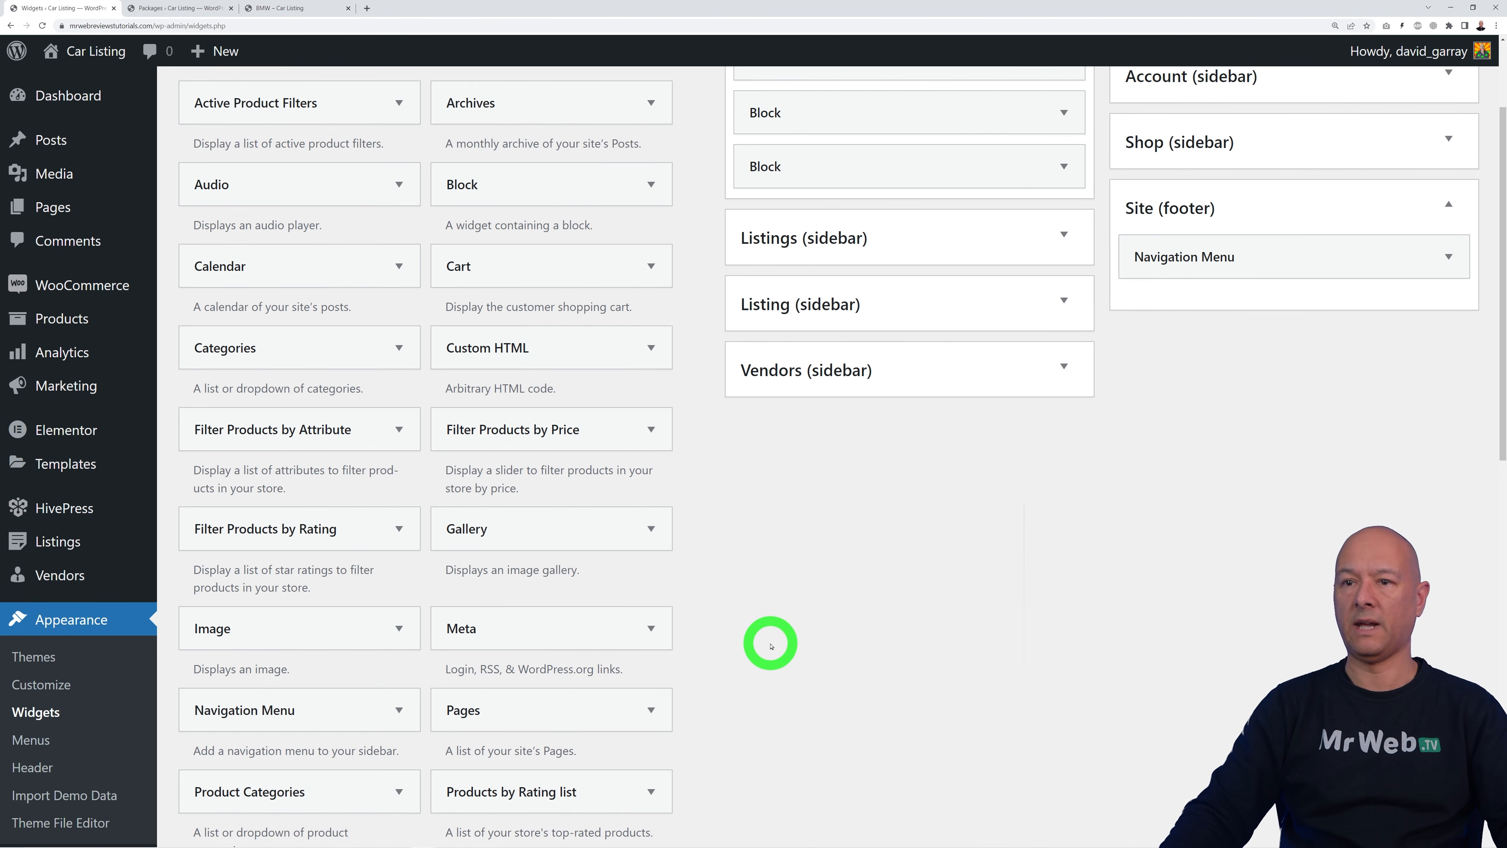
scroll(772, 646, "down", 10)
Step: Add a 'Contact Details' Text widget to Site (footer), then reload the front end to check it
left_click_drag(353, 696, 1311, 528)
left_click(1234, 531)
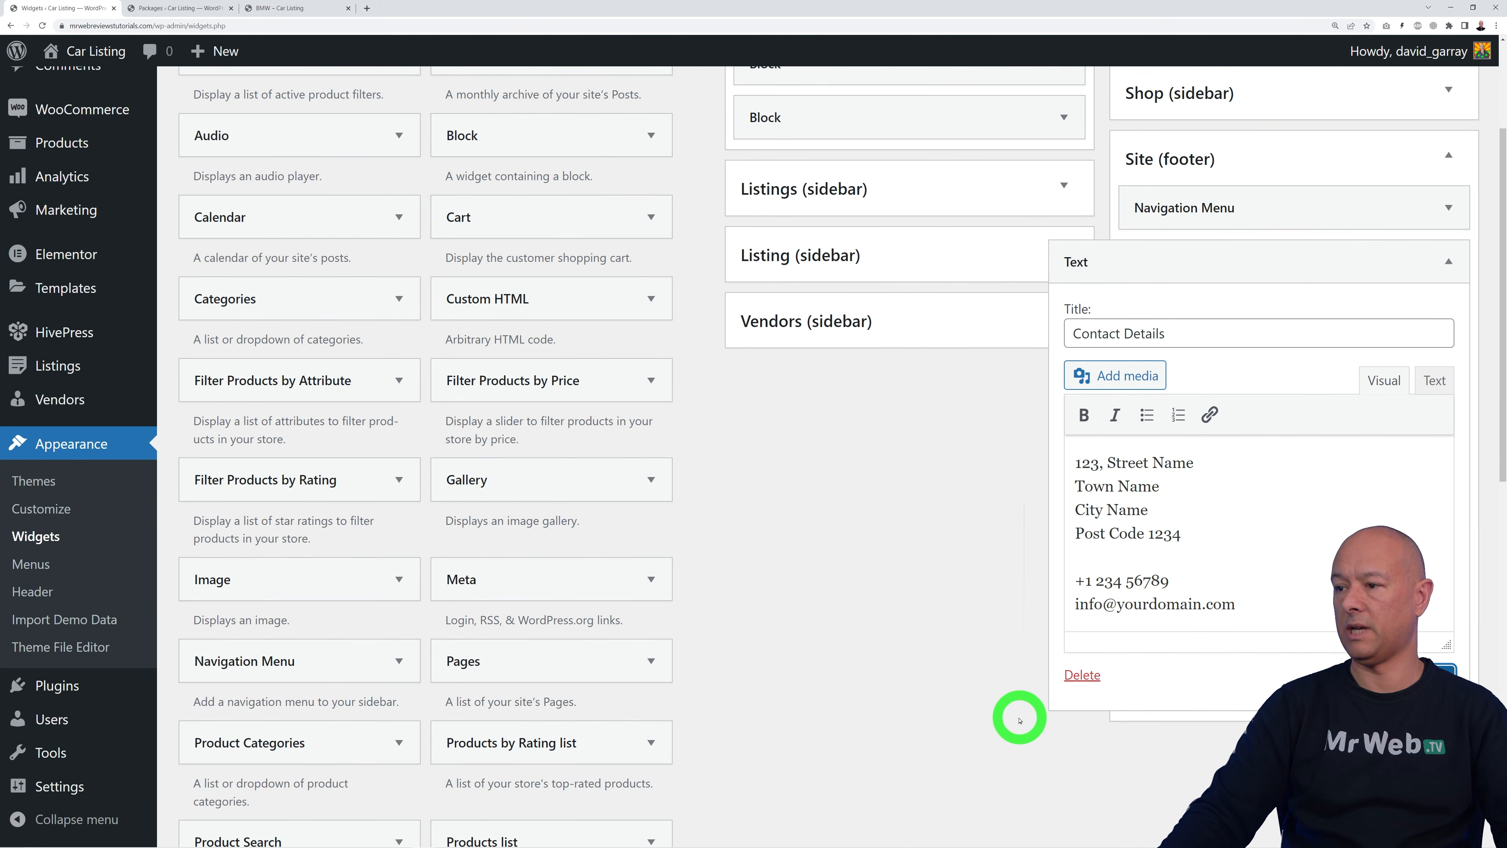
left_click(261, 9)
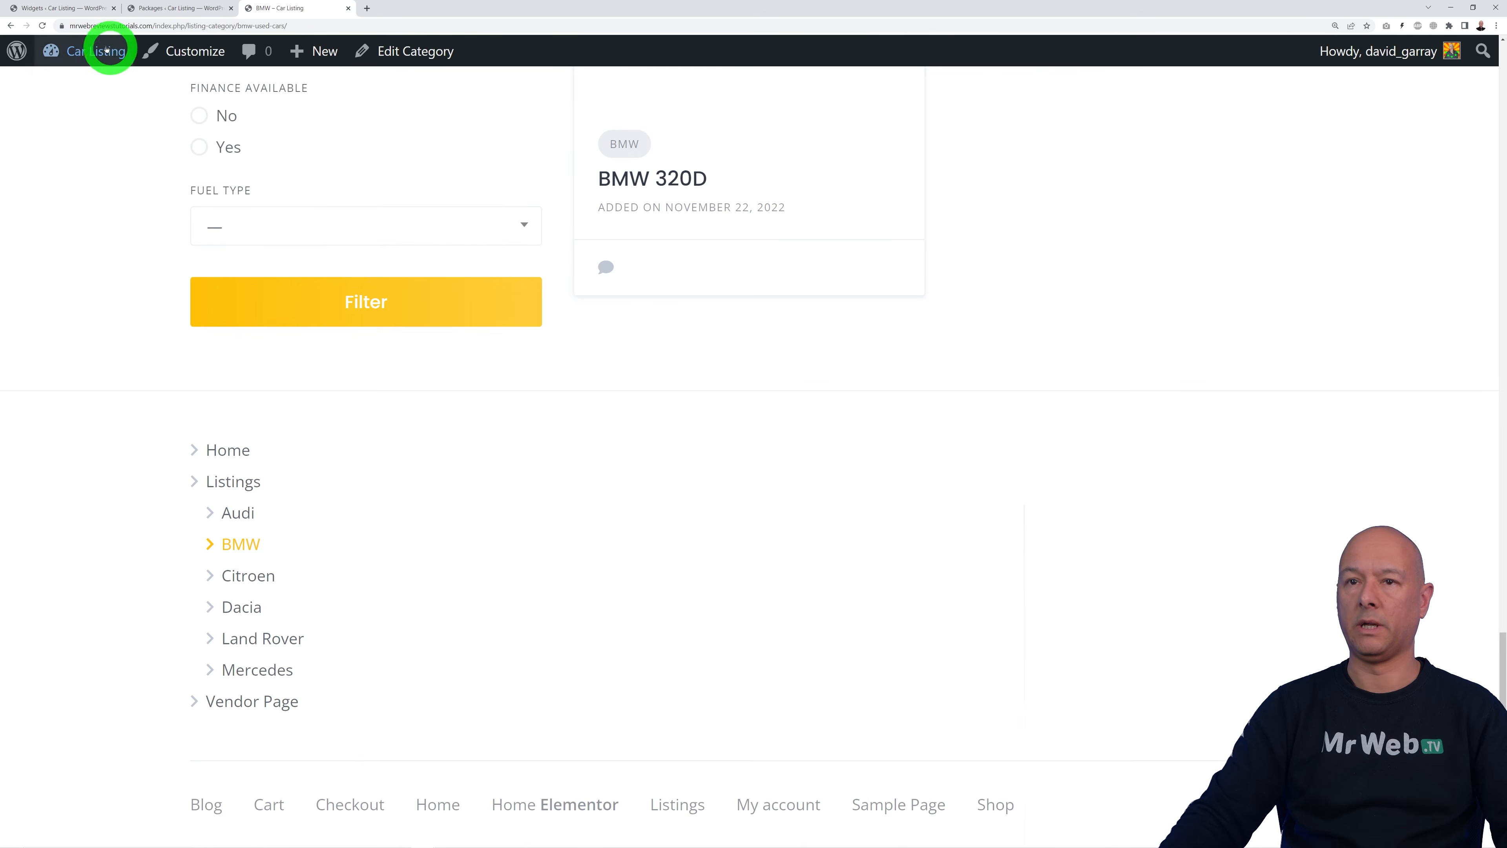
left_click(43, 26)
left_click(192, 573)
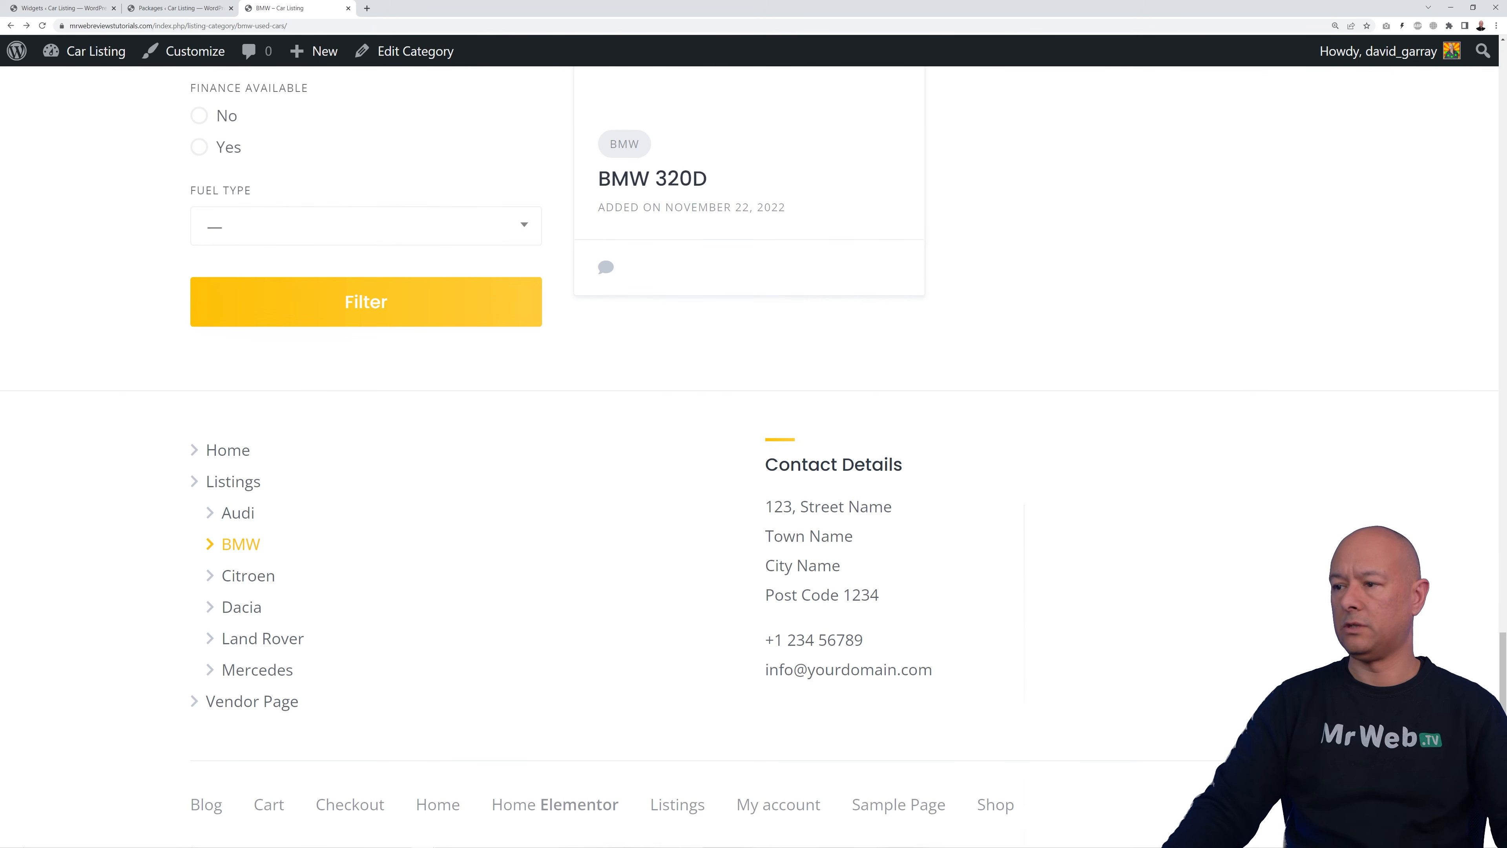
left_click_drag(1502, 665, 1502, 67)
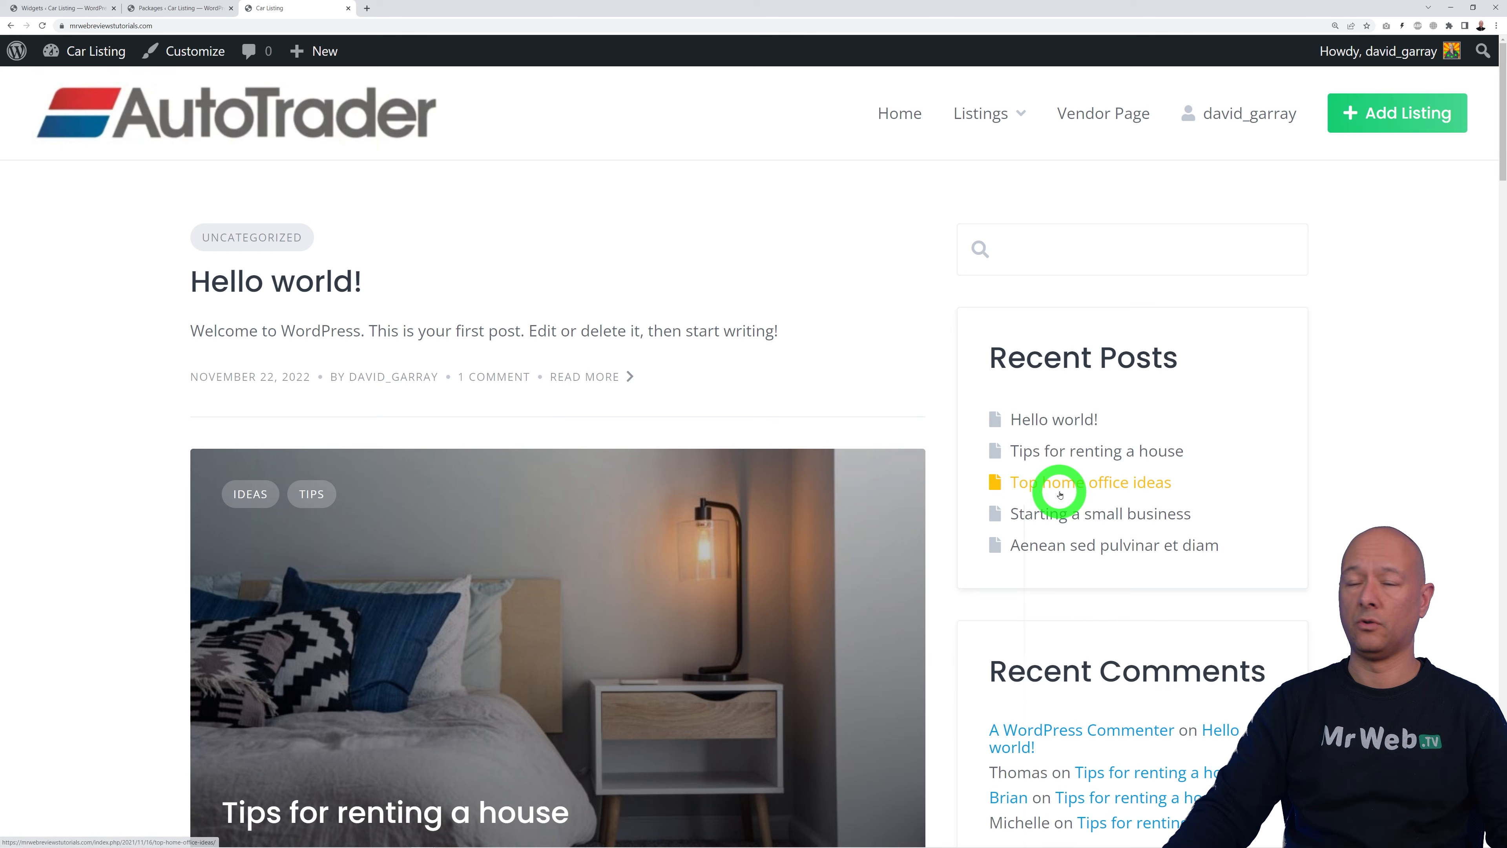
Step: In Reading settings, set the homepage to the static page 'Home', save, and view the site
left_click(49, 8)
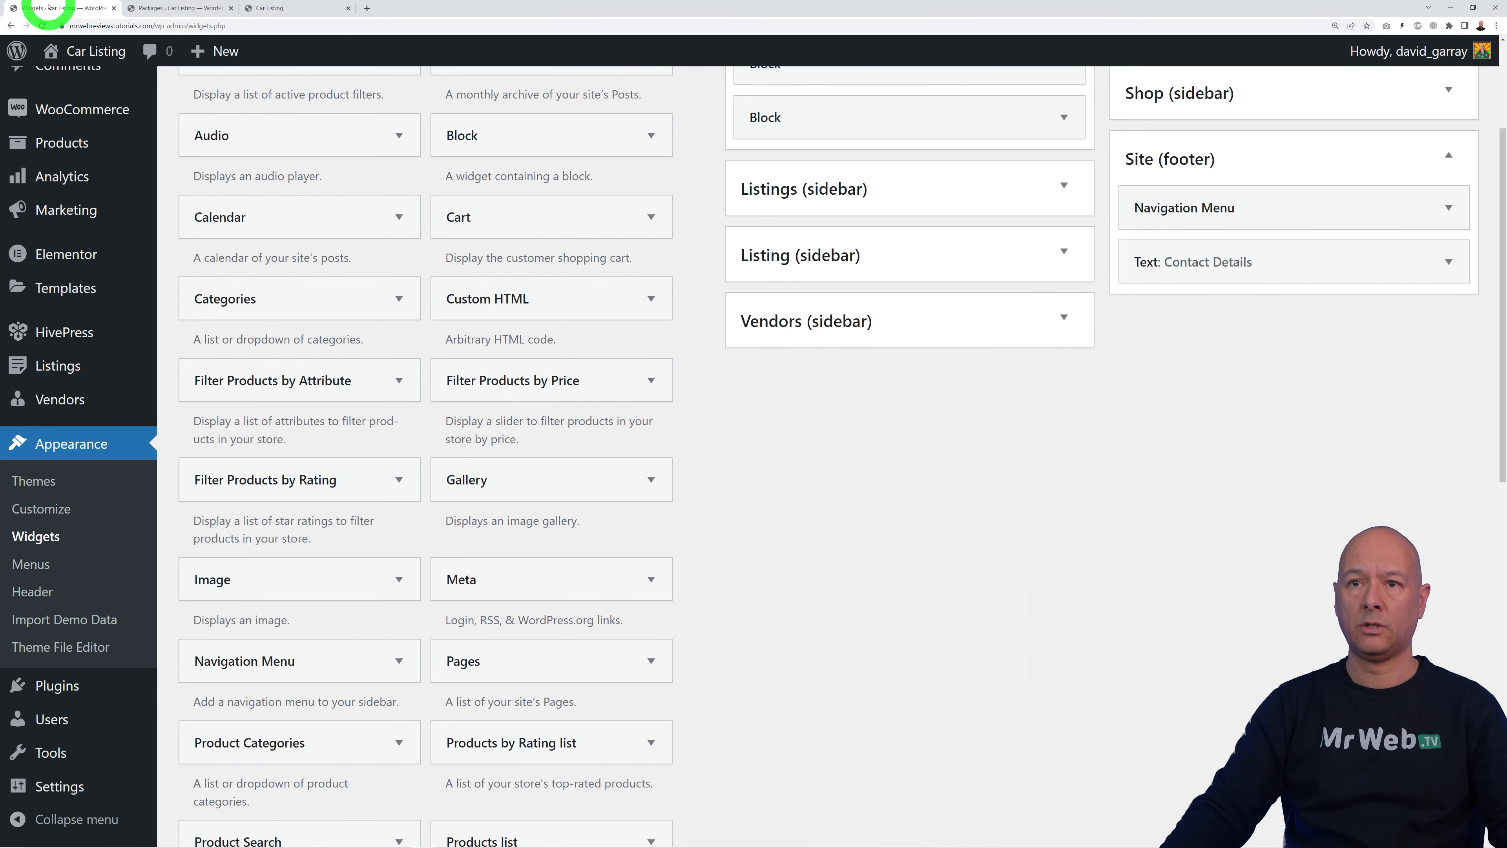
mouse_move(66, 786)
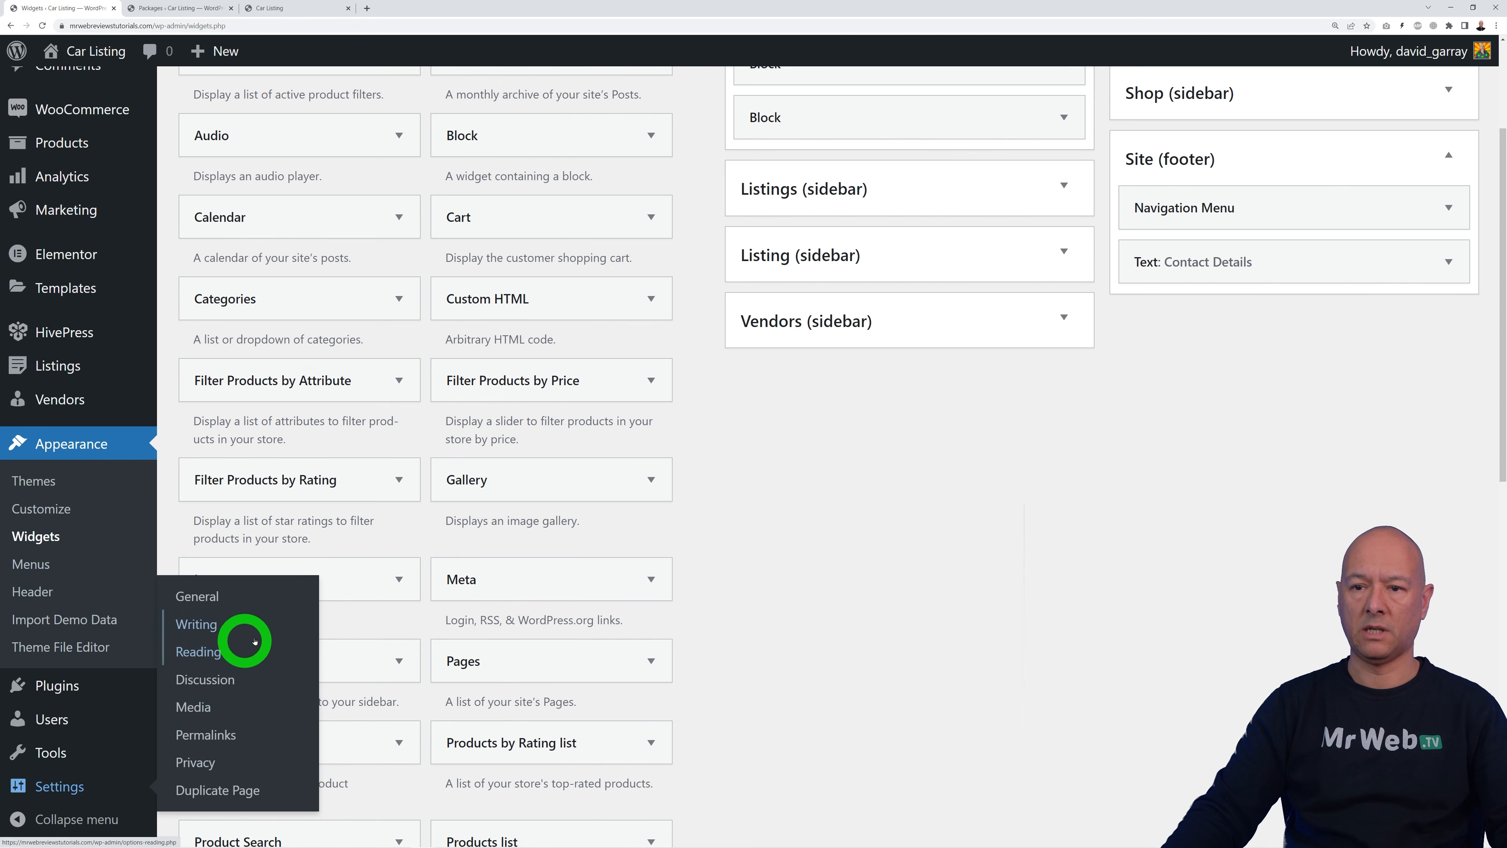
left_click(215, 656)
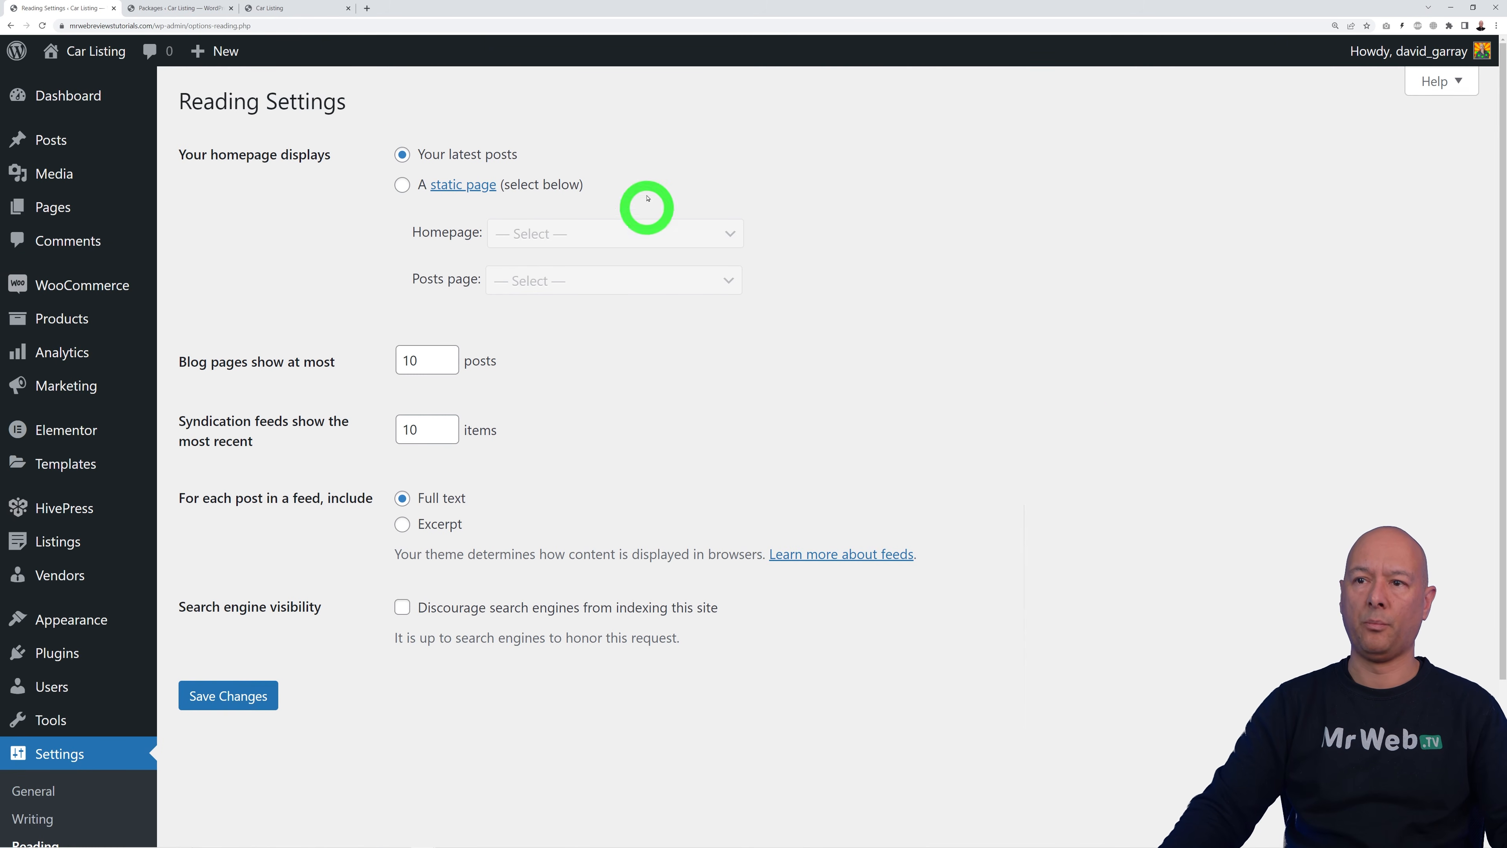
left_click(402, 185)
left_click(718, 232)
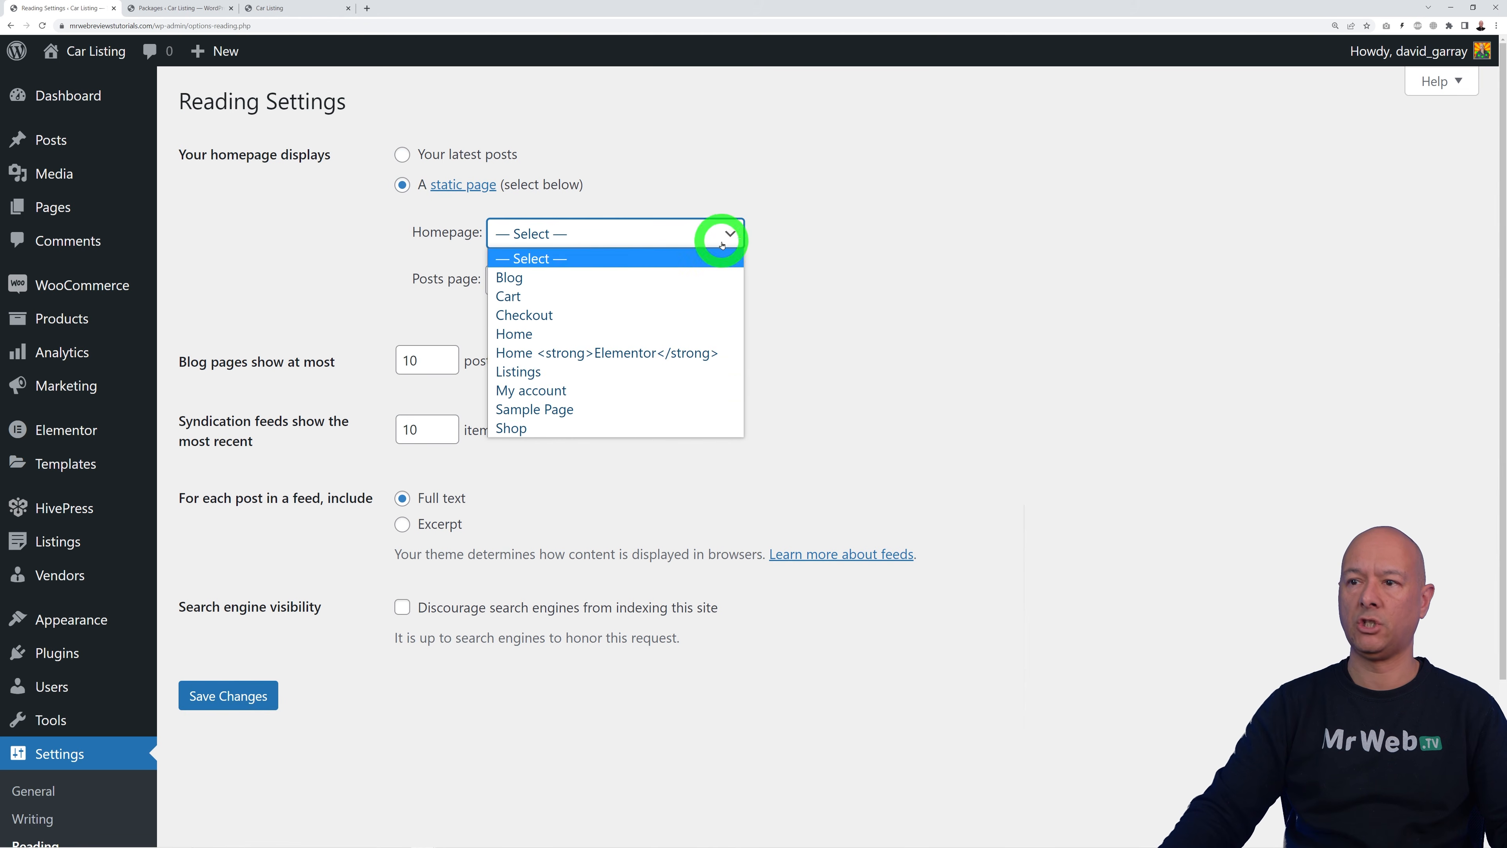
left_click(600, 335)
left_click(257, 691)
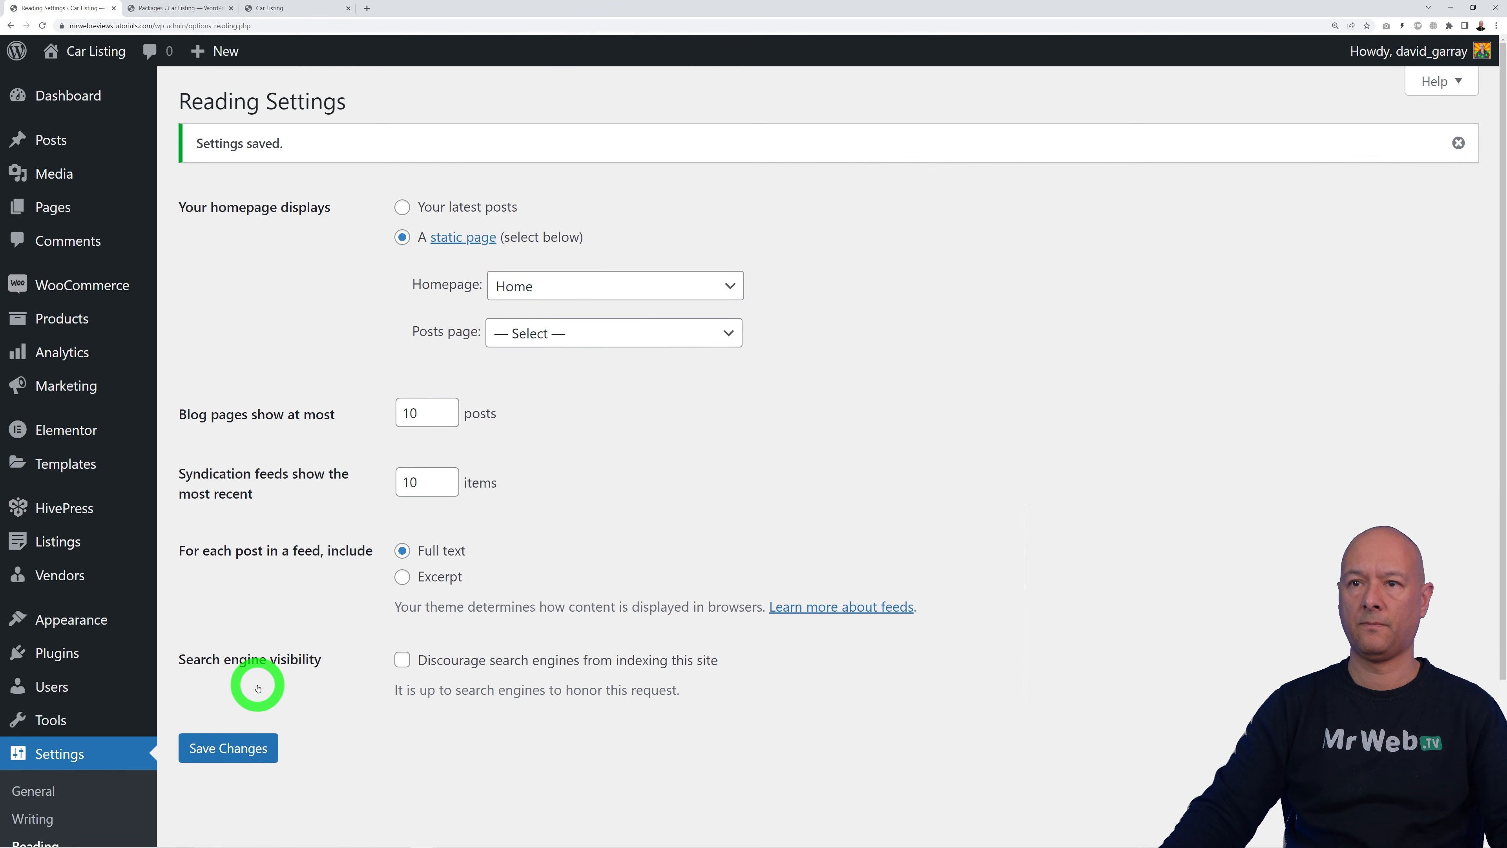
left_click(268, 9)
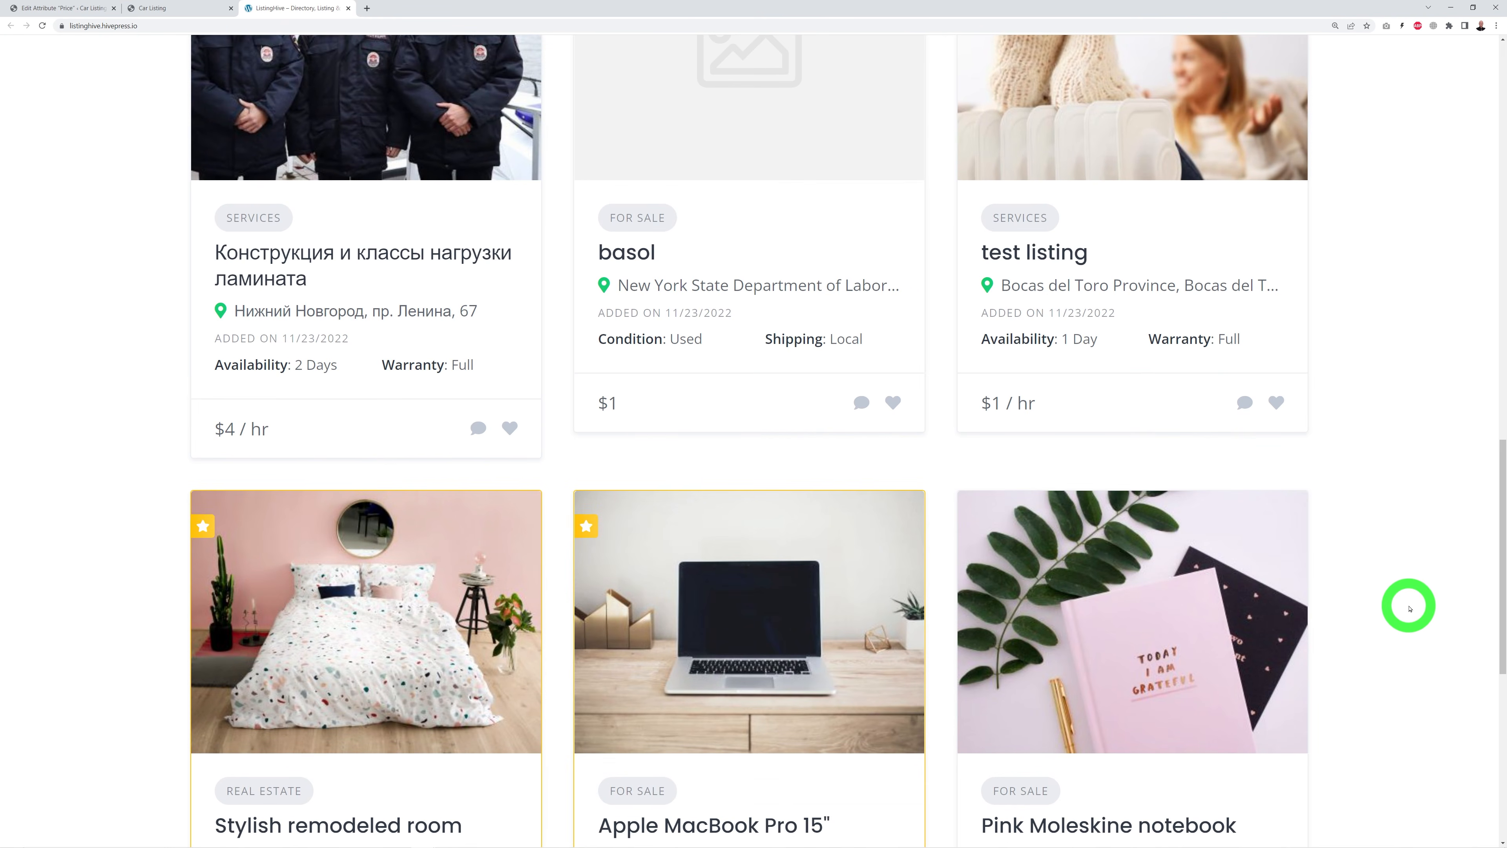
Step: Scroll through the ListingHive demo's listing cards to see how prices are displayed
scroll(1420, 504, "down", 5)
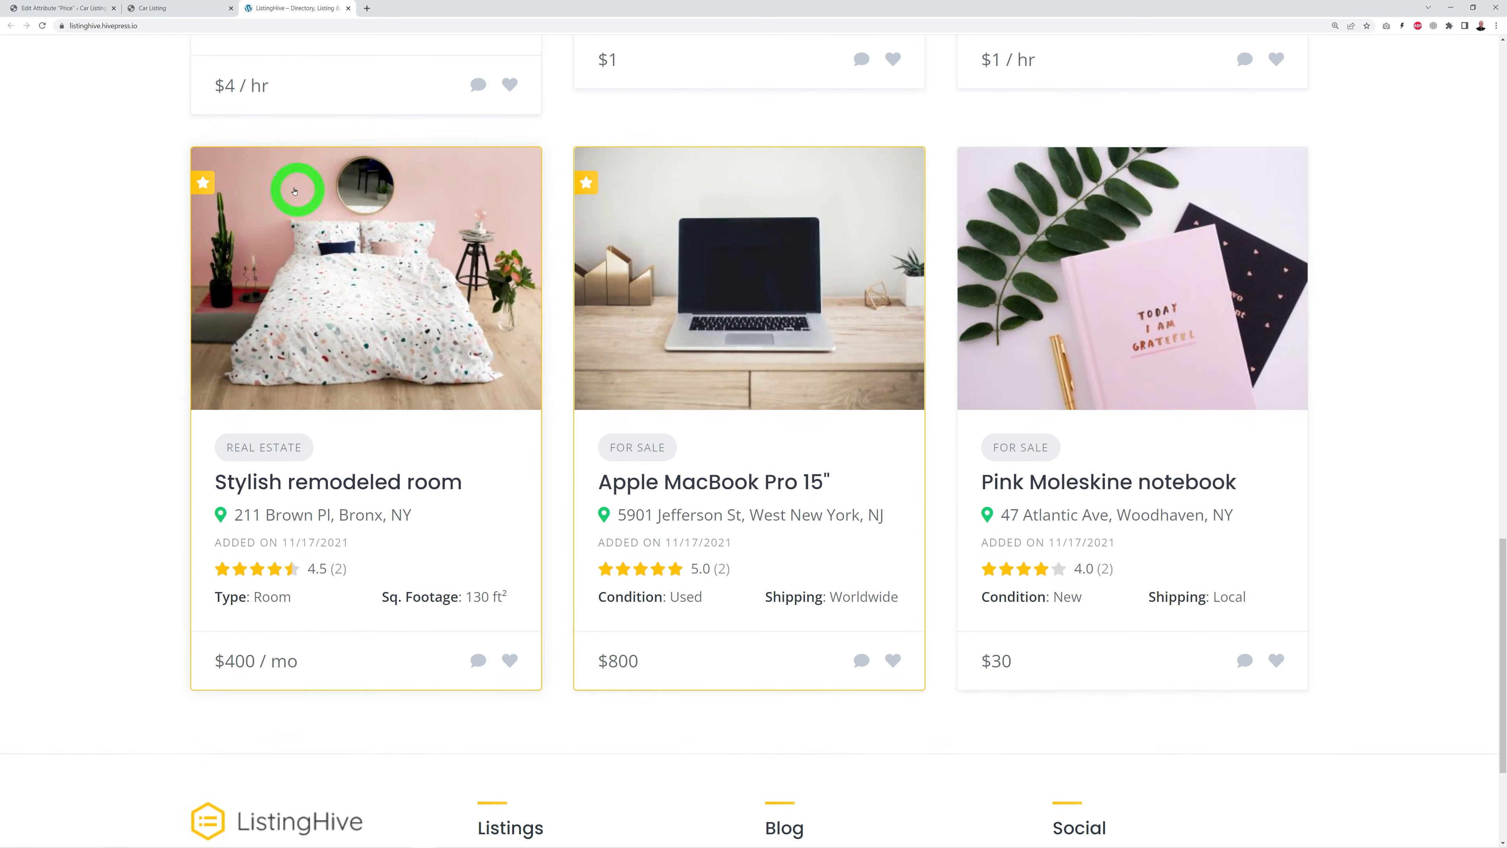
scroll(1085, 457, "up", 15)
scroll(1288, 438, "down", 8)
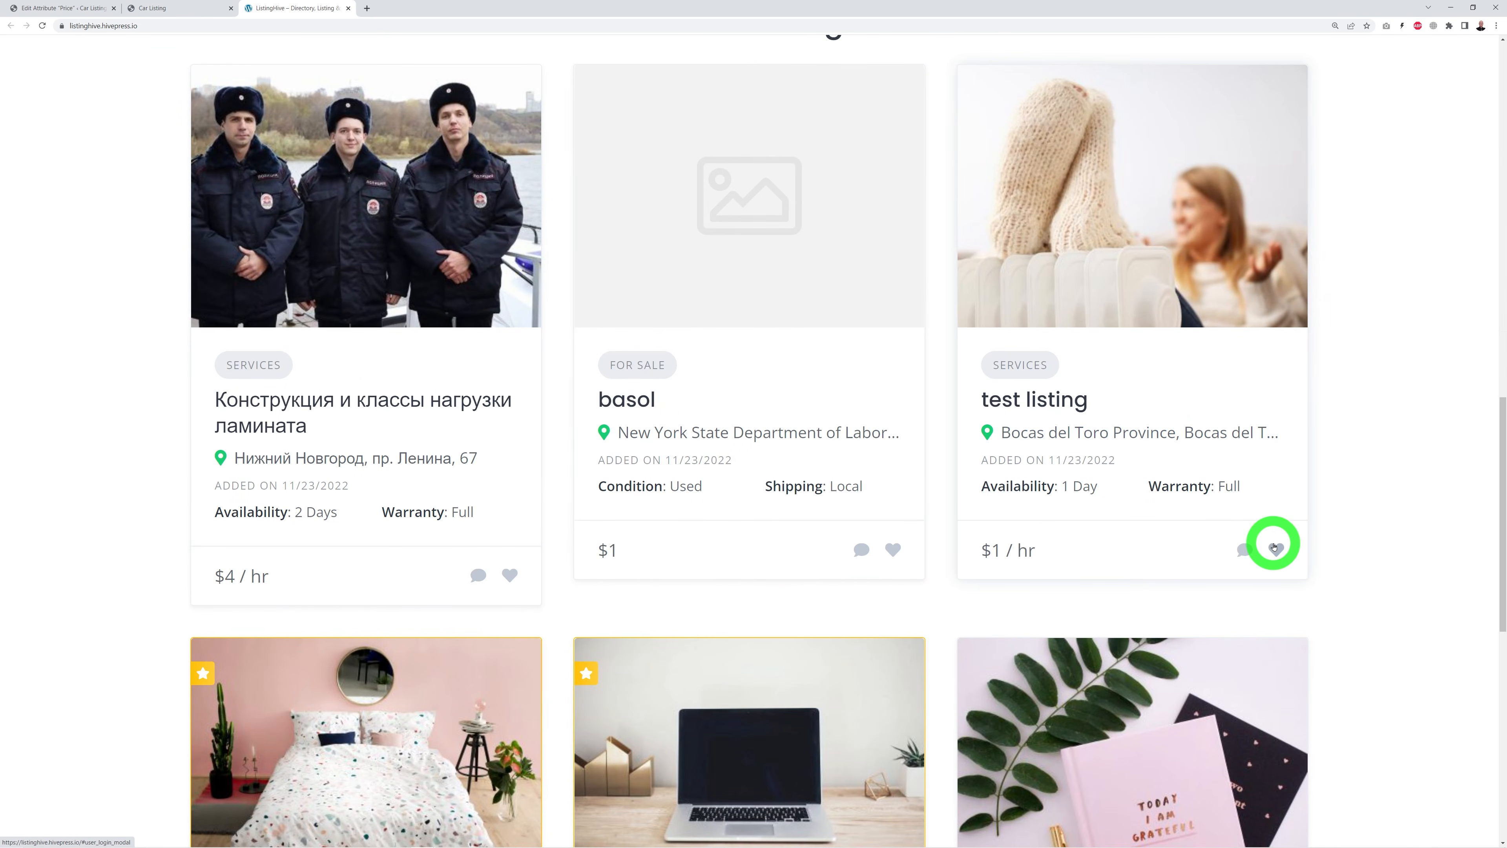
scroll(1349, 531, "down", 1)
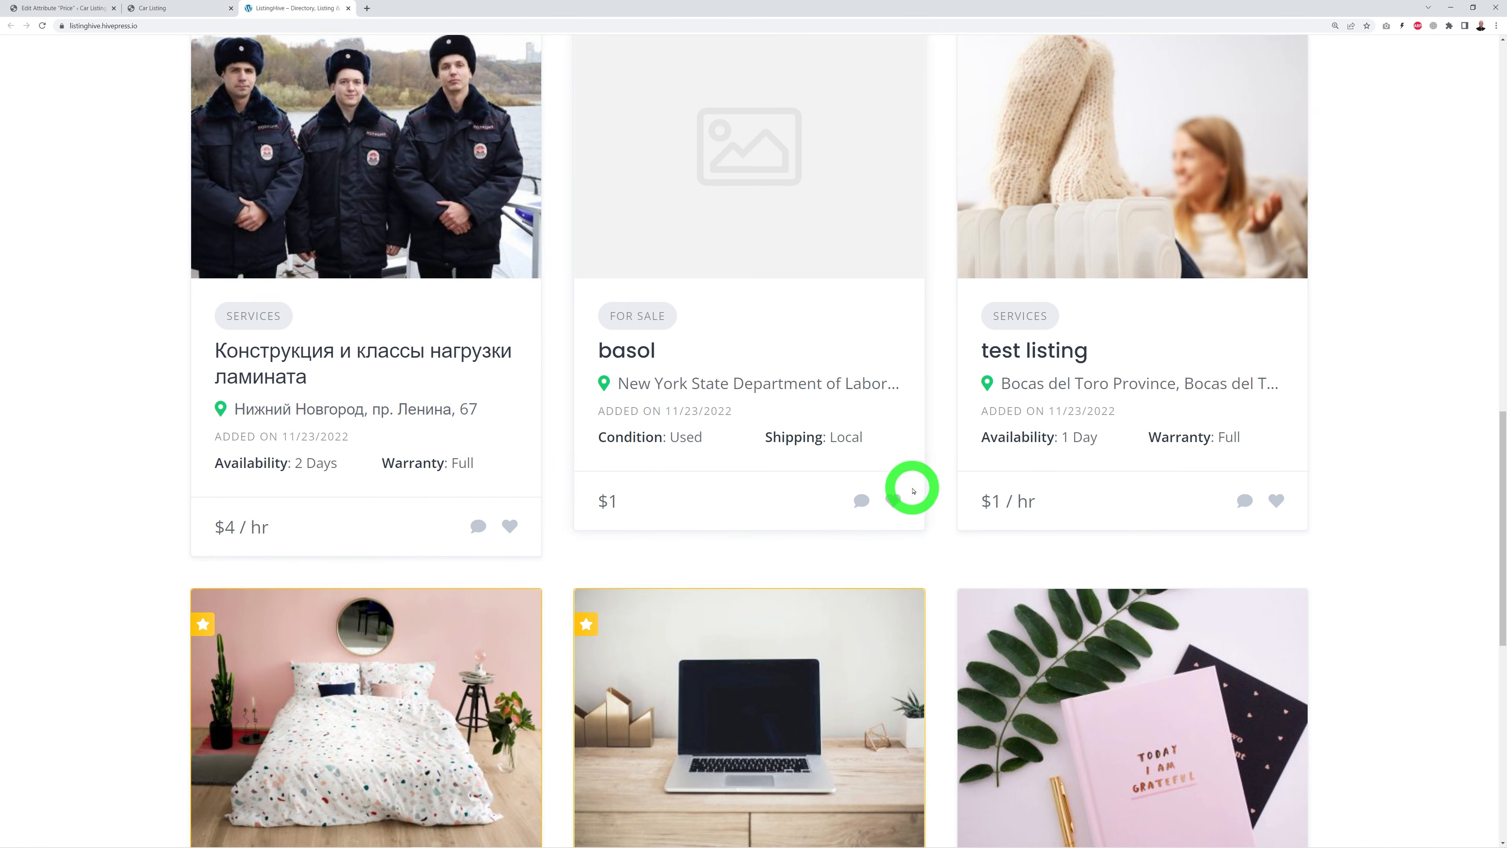
left_click(59, 9)
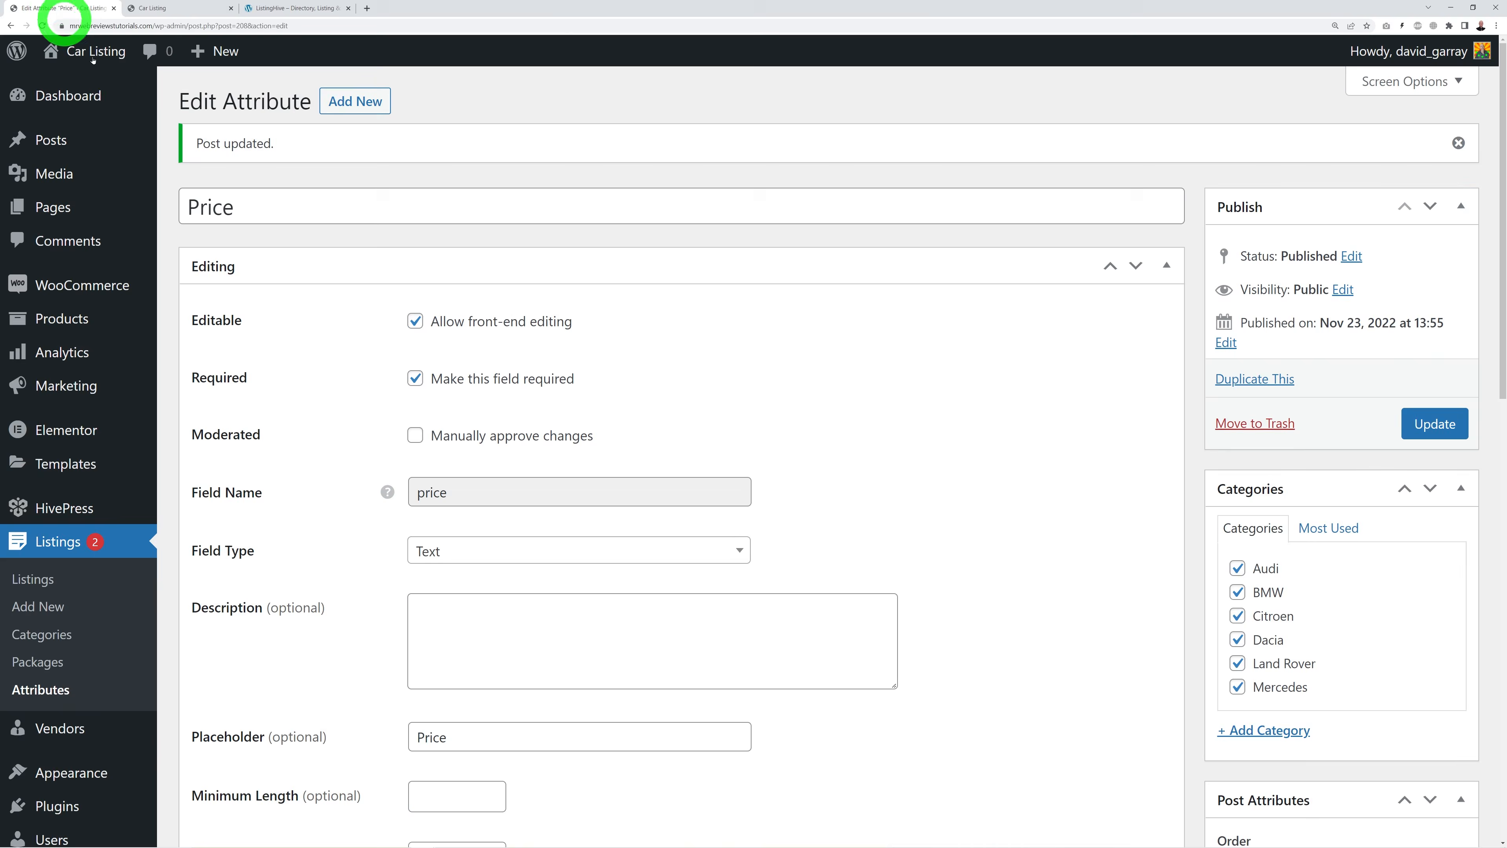
Step: Add the listing-card block to the Price attribute's Display Areas
left_click(71, 692)
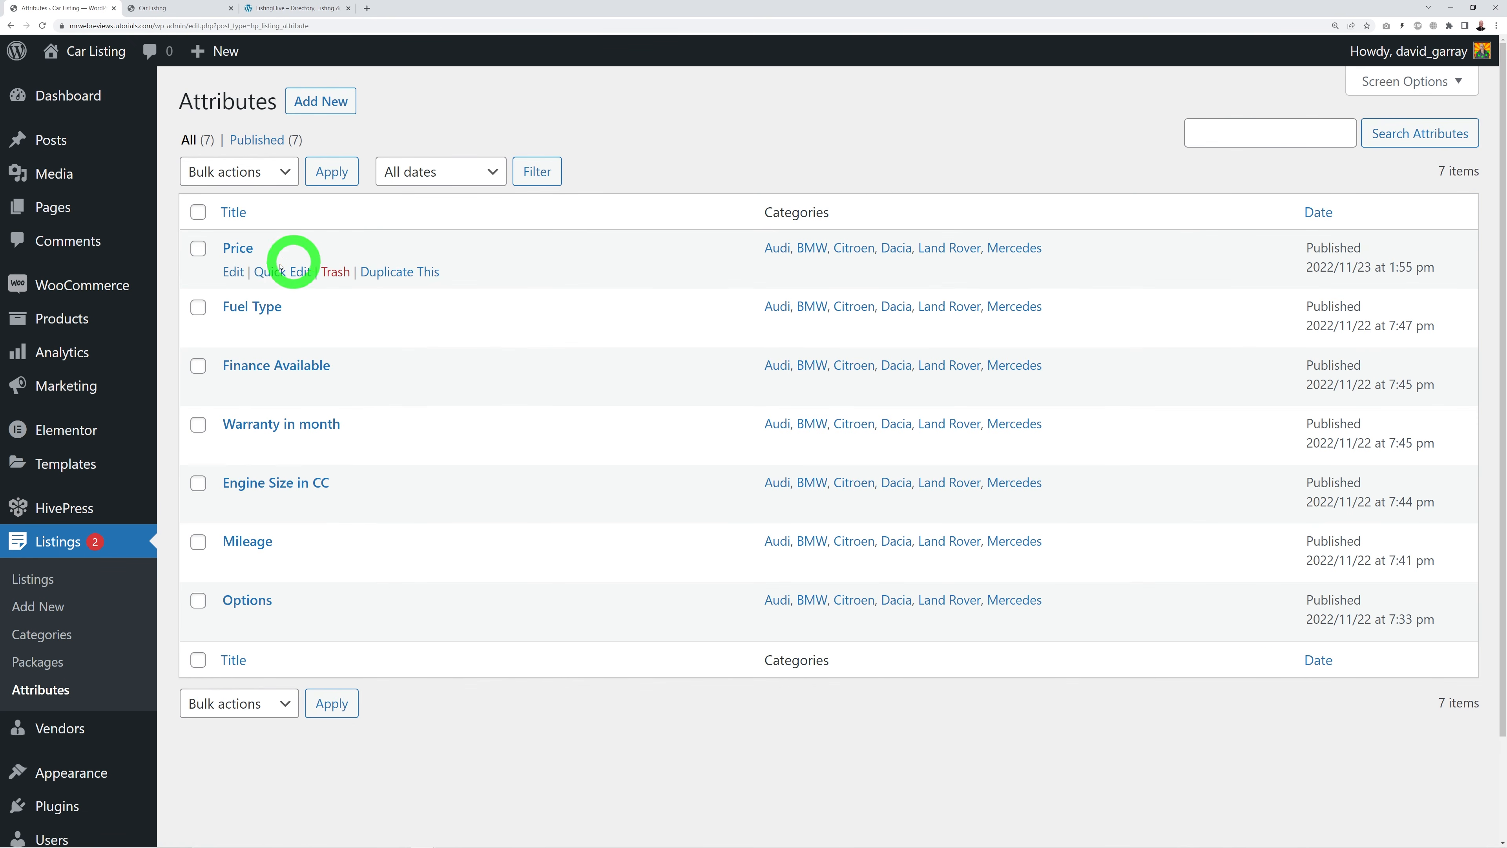
left_click(252, 256)
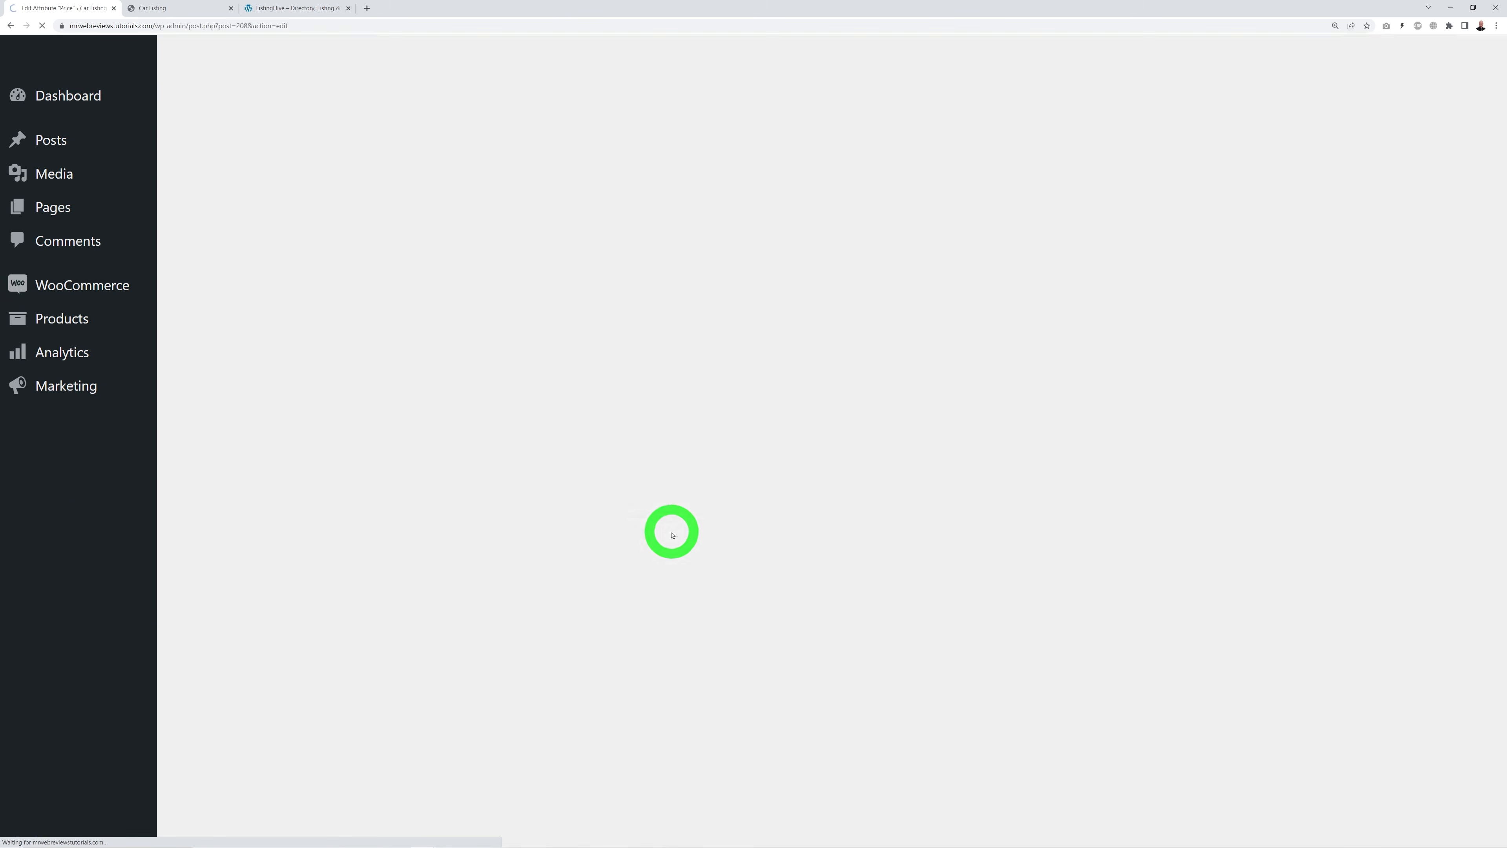
scroll(708, 569, "down", 12)
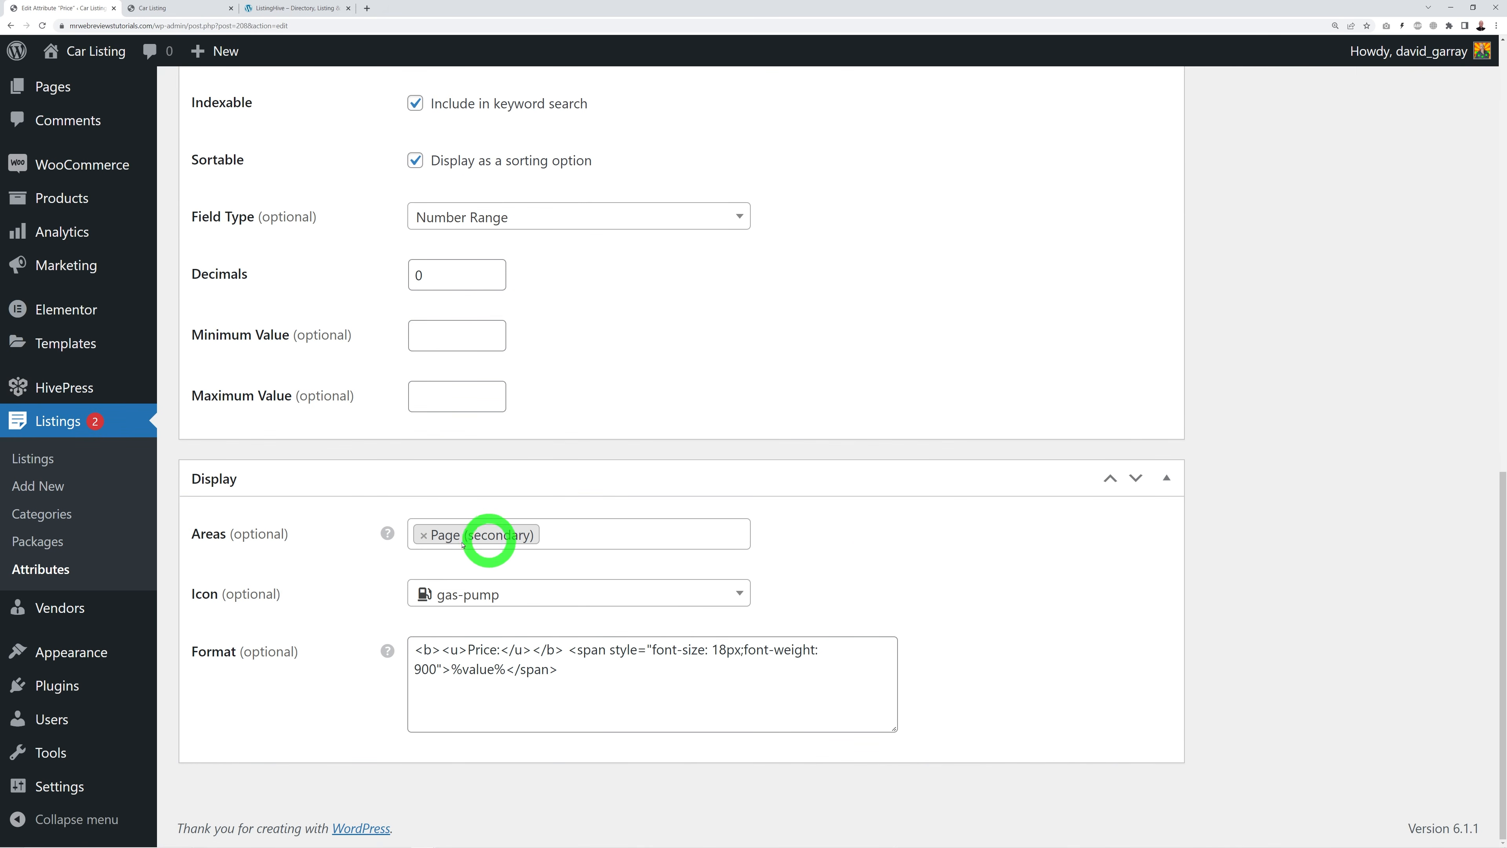
left_click(606, 533)
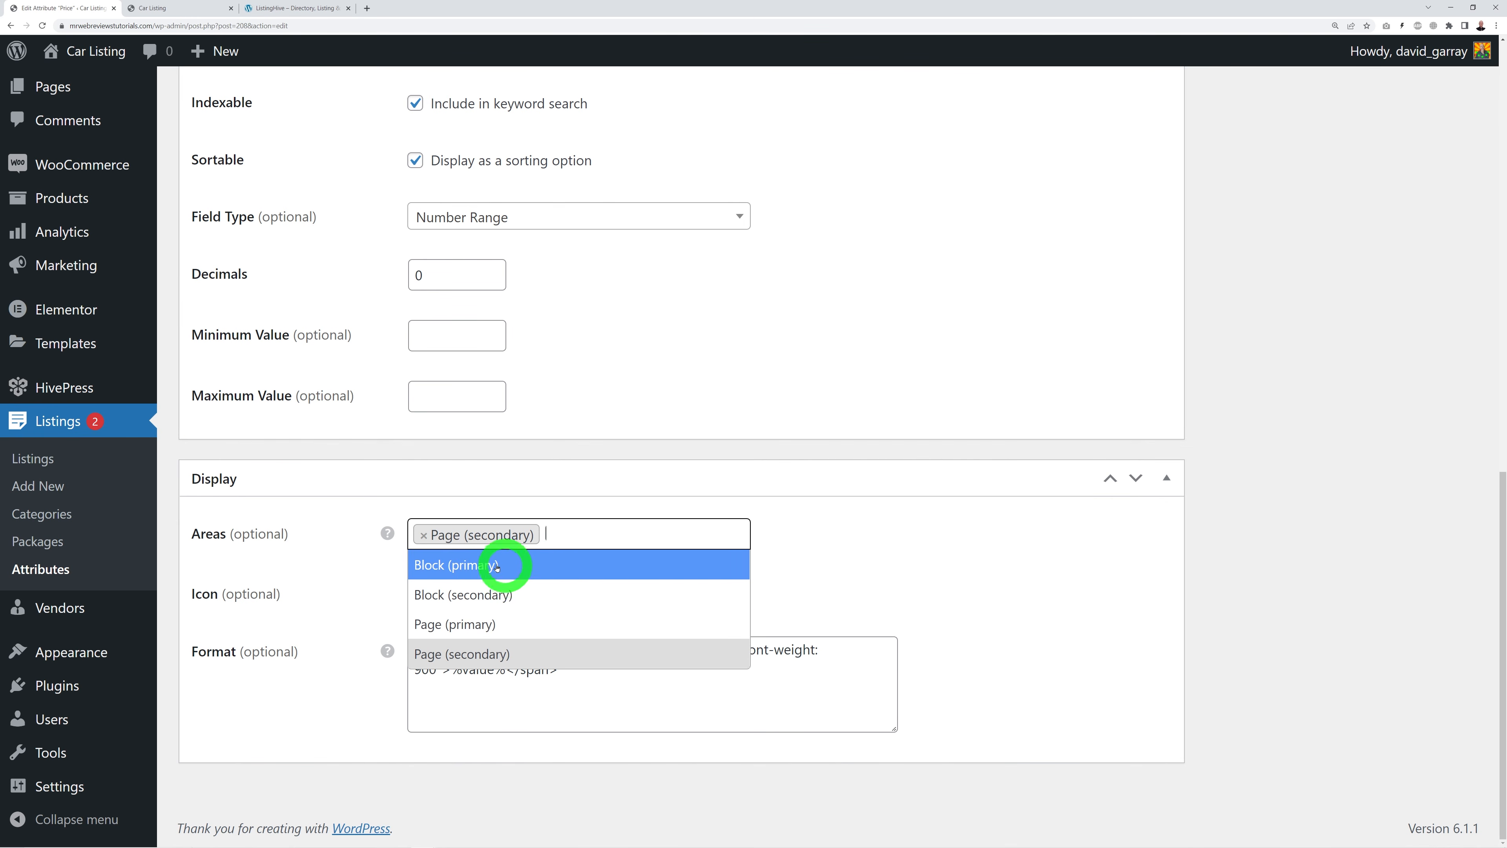
left_click(482, 568)
scroll(1187, 605, "up", 10)
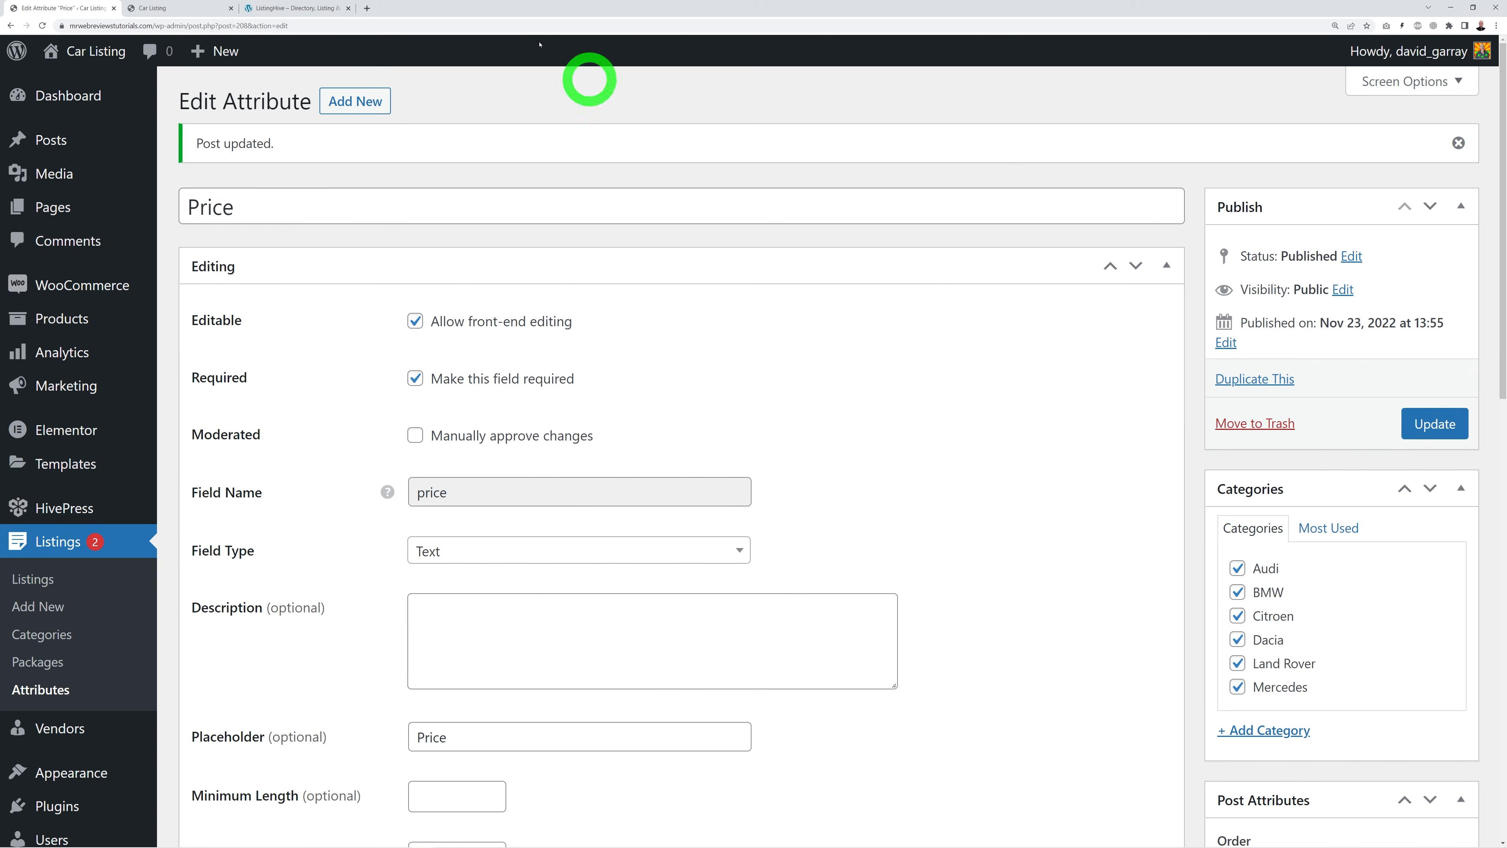
Step: Reload the car listings page to confirm each card now shows its price
left_click(291, 8)
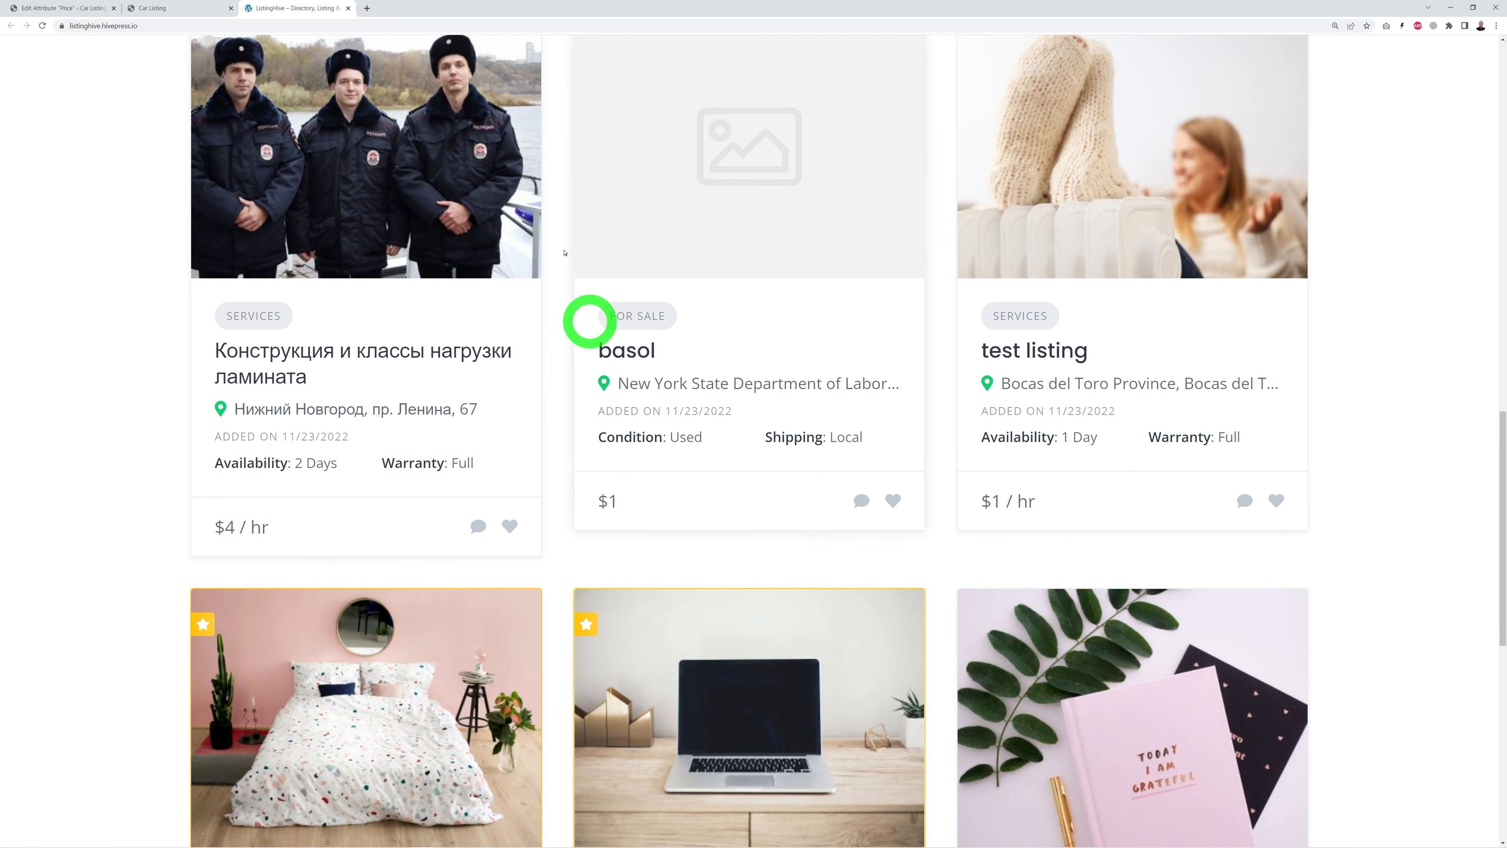
left_click(188, 7)
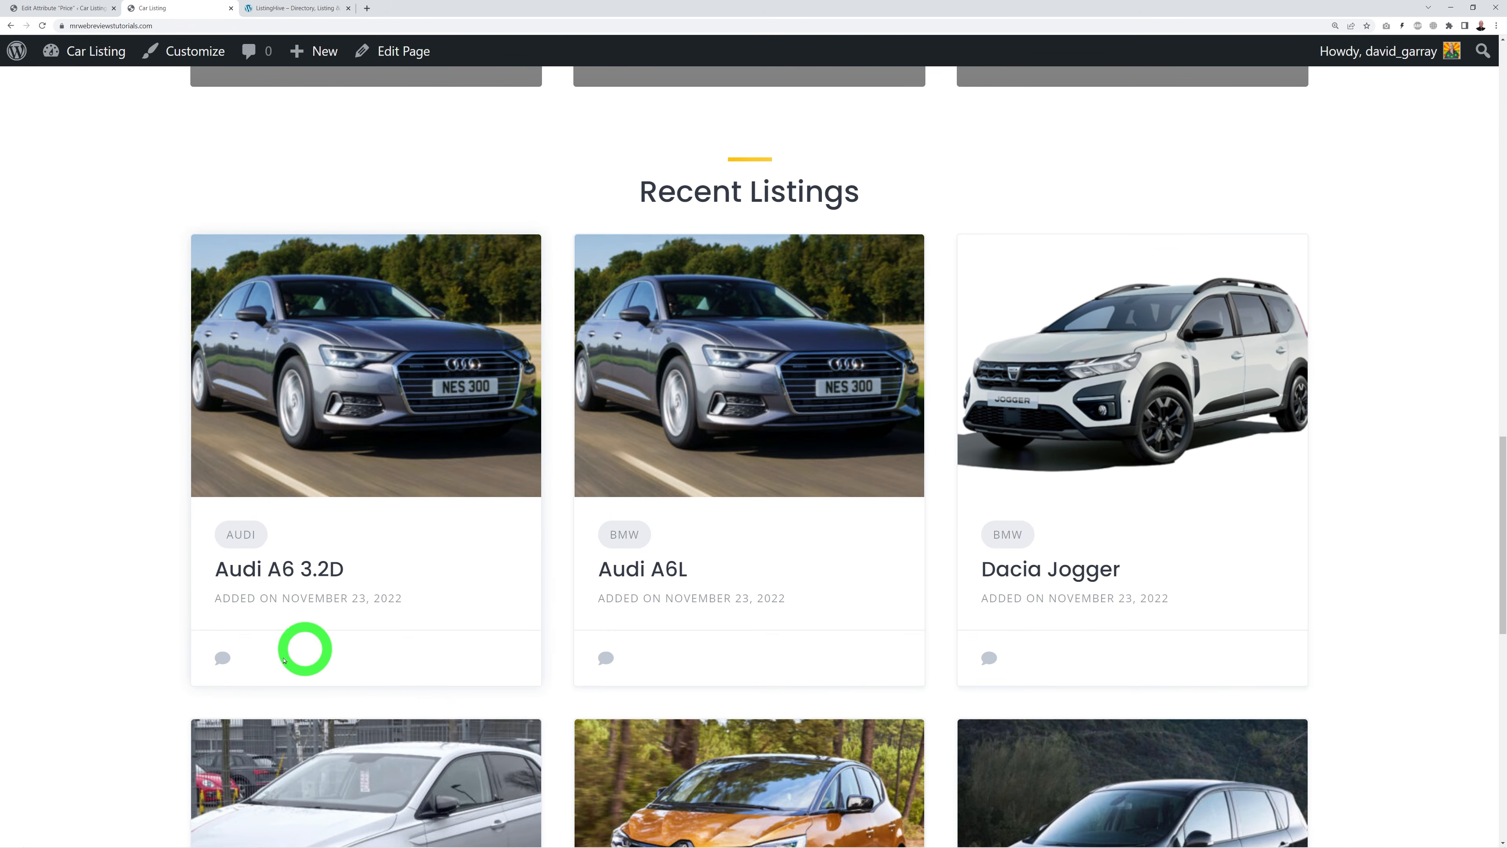
left_click(43, 26)
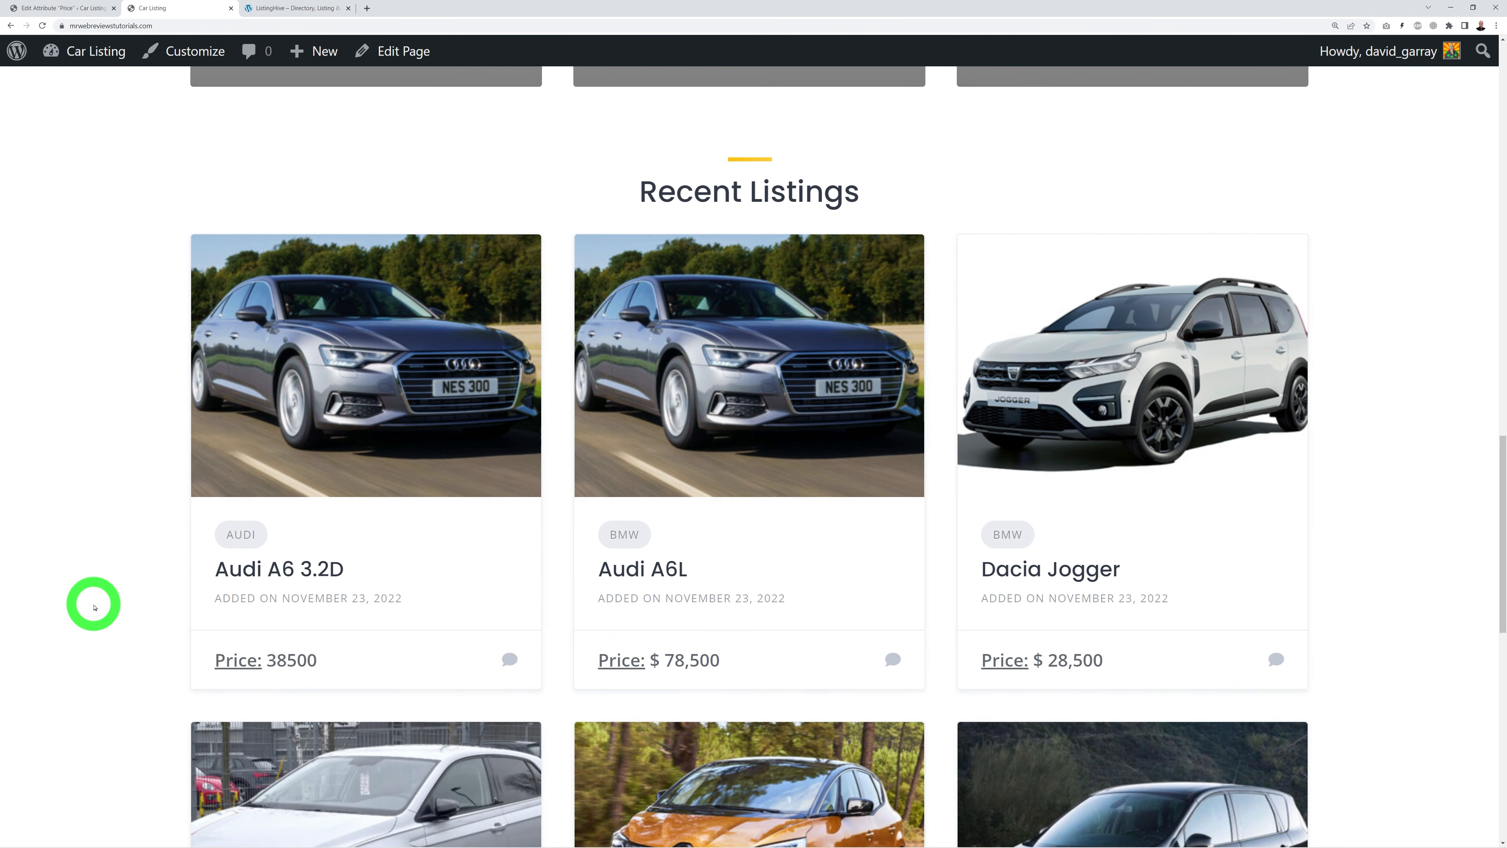
scroll(95, 607, "down", 1)
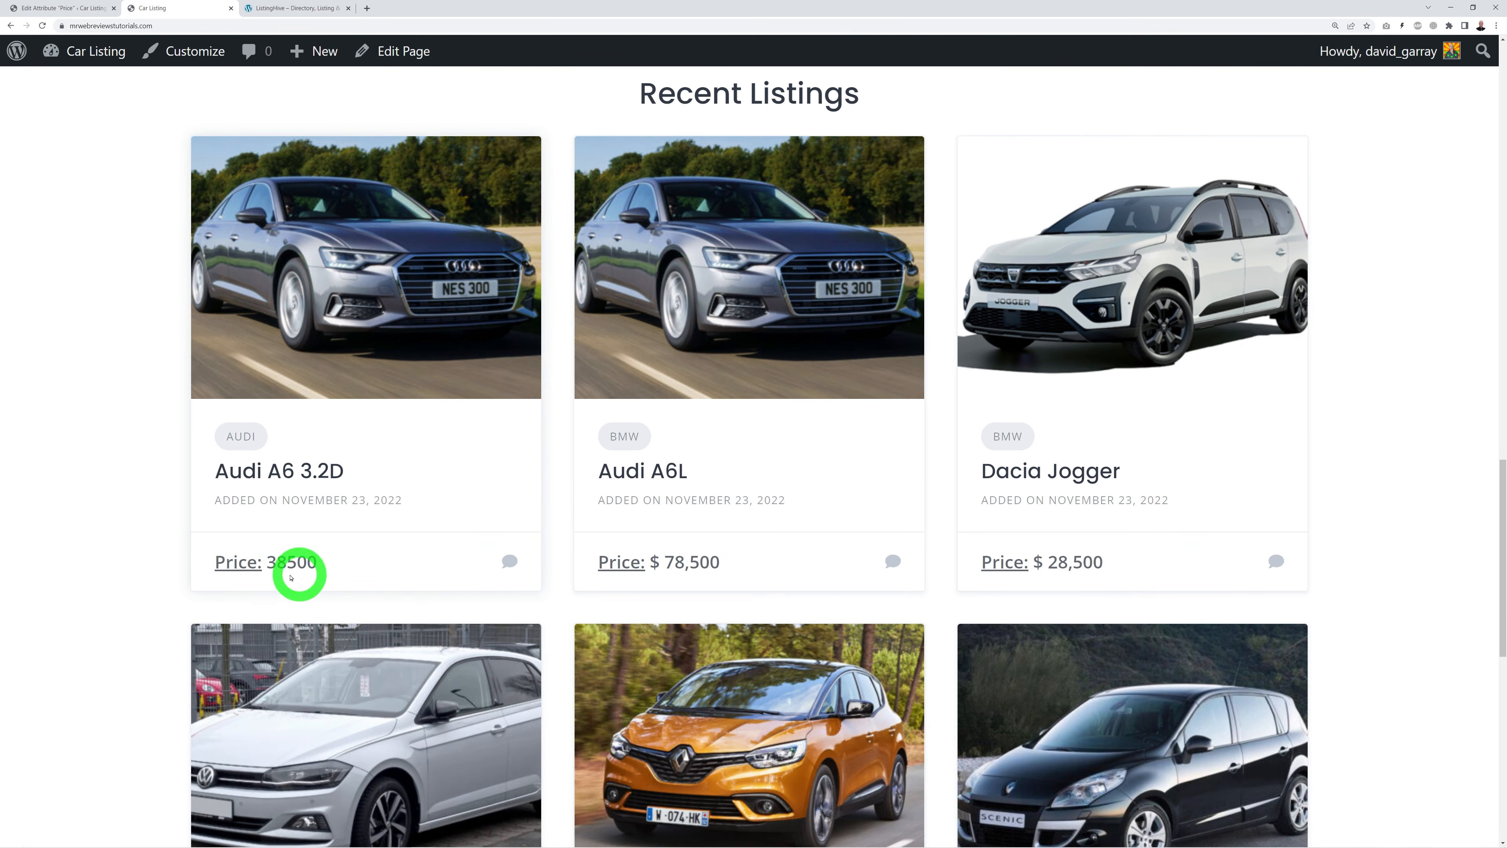
left_click(51, 9)
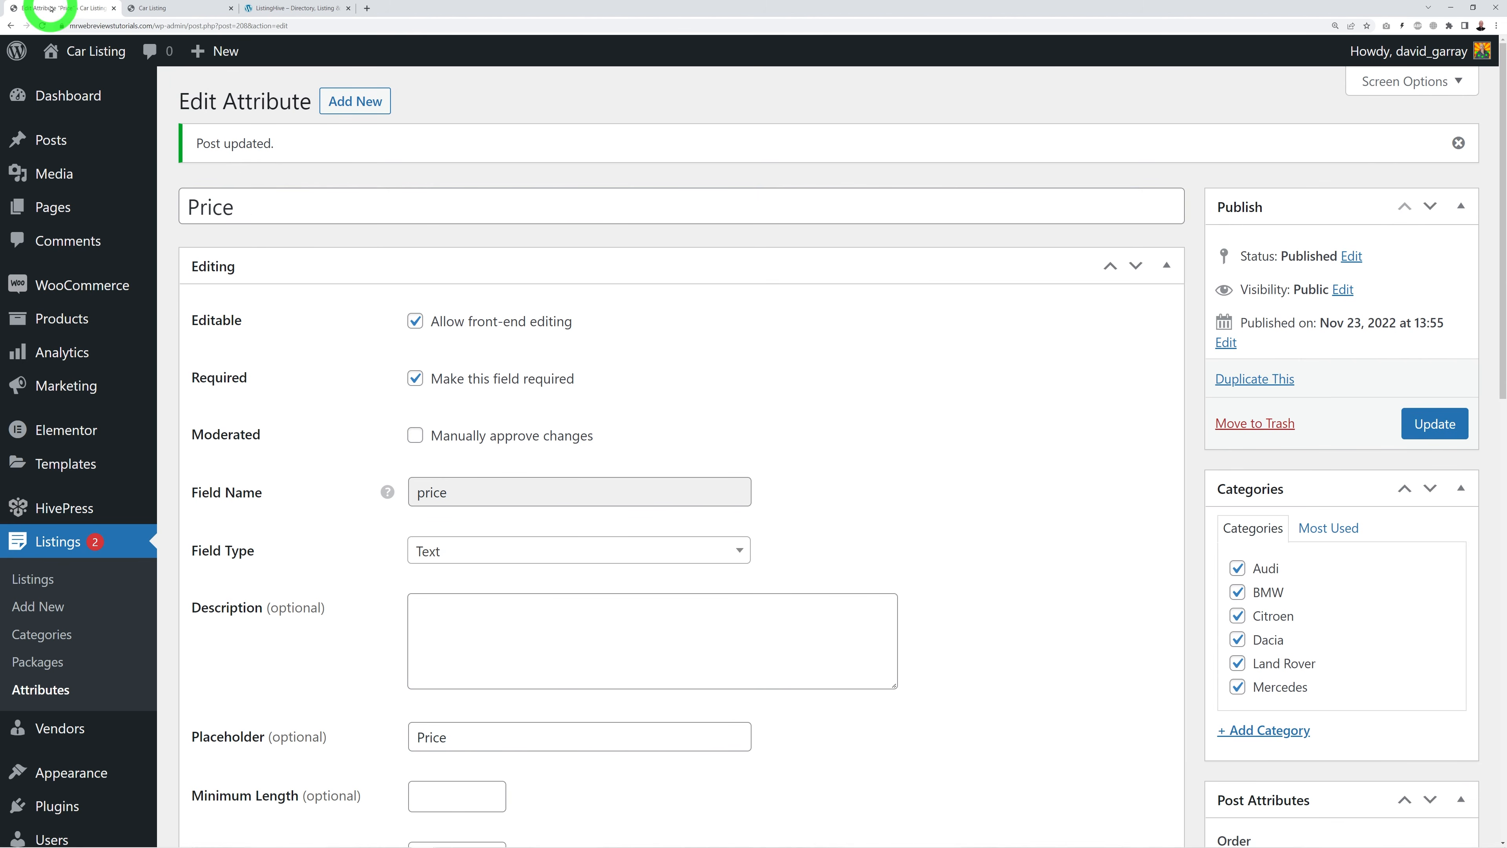
Step: Add Block (secondary) to the Fuel Type attribute's Display Areas and update it
left_click(61, 690)
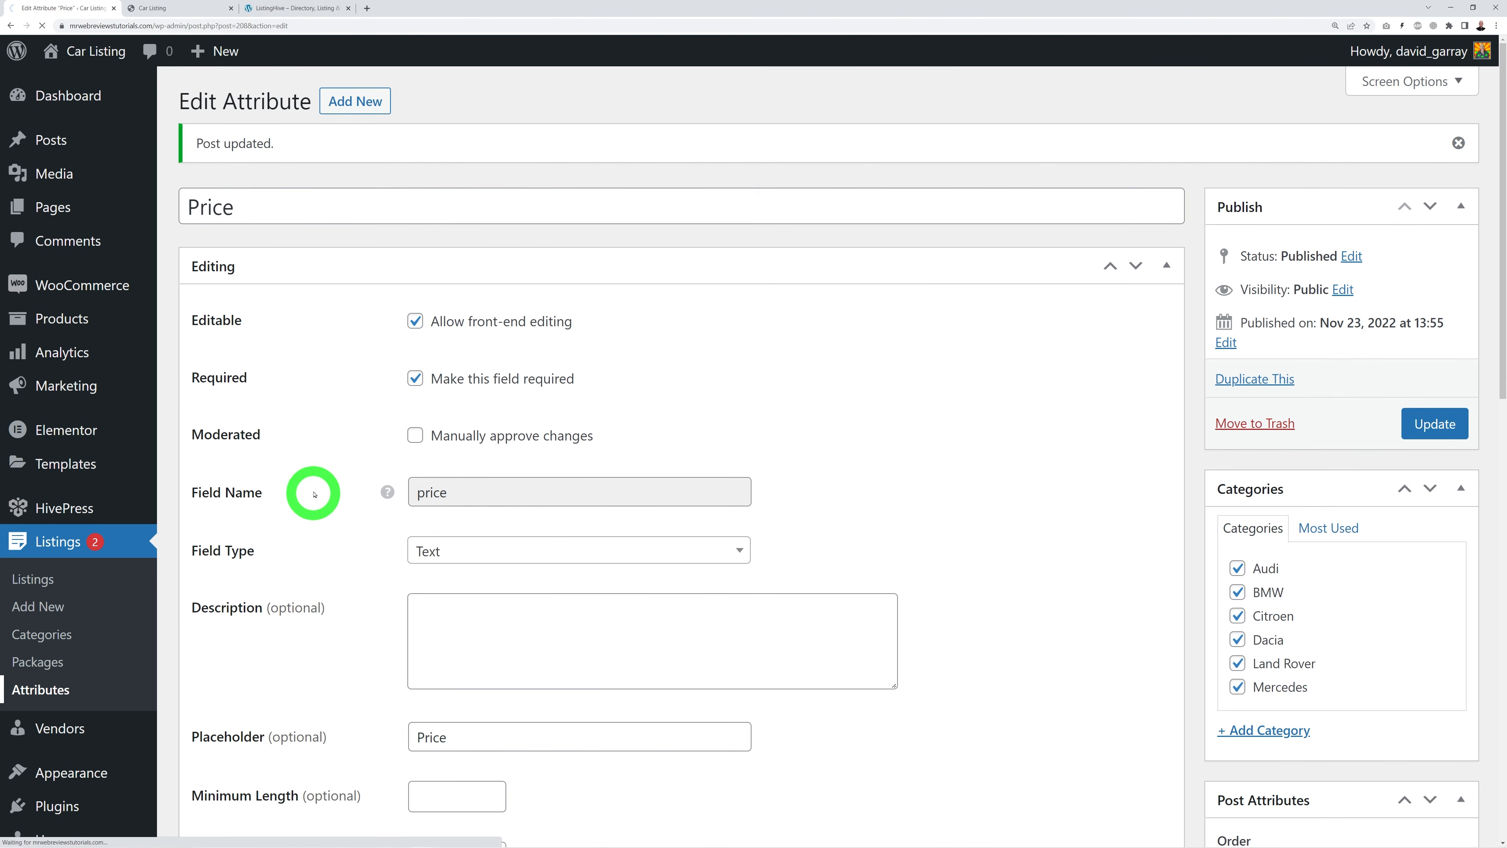
left_click(269, 307)
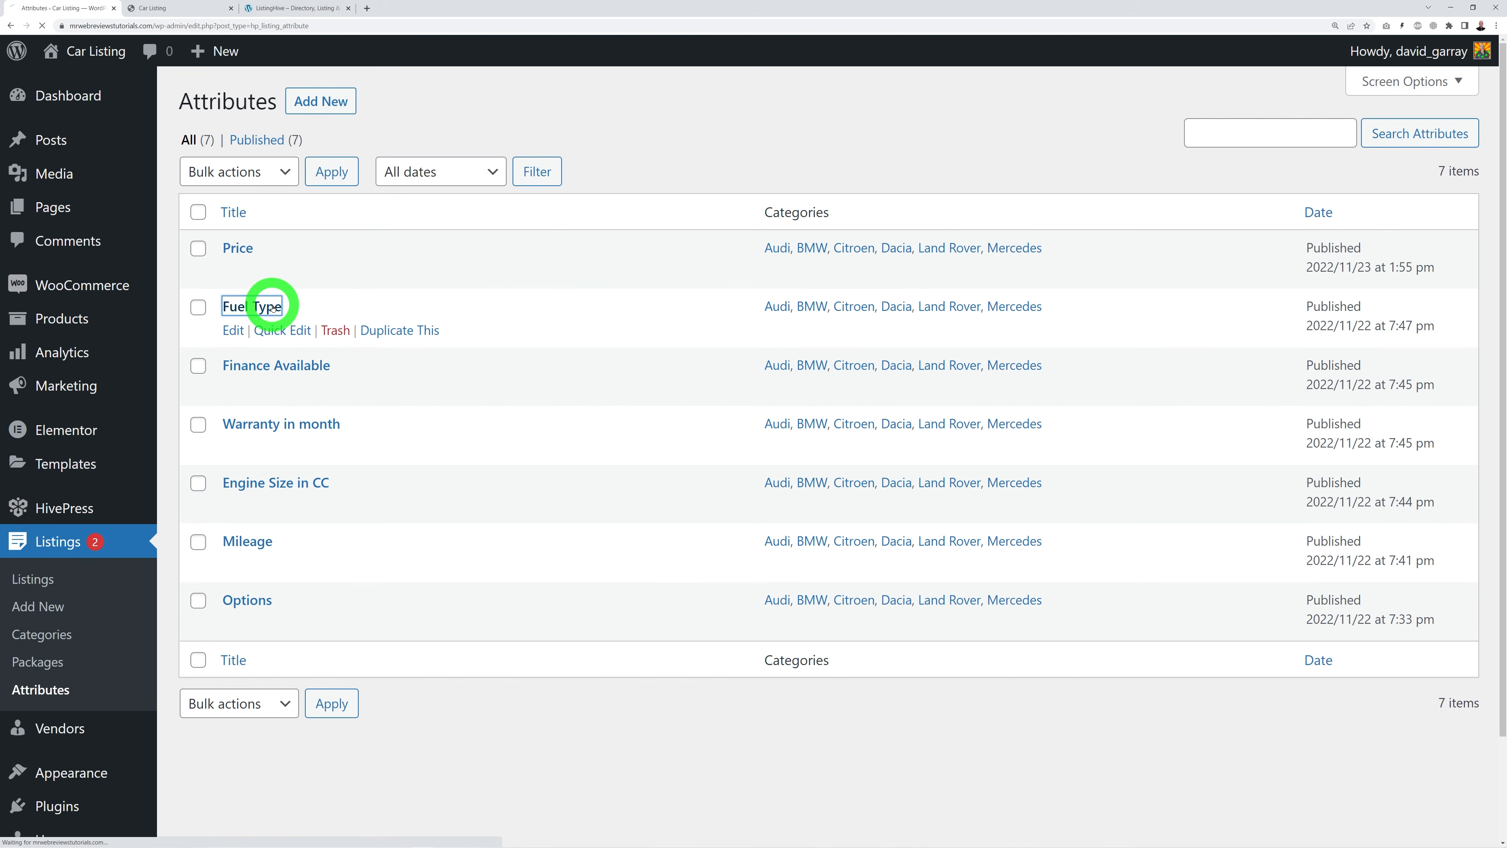
scroll(1016, 488, "down", 15)
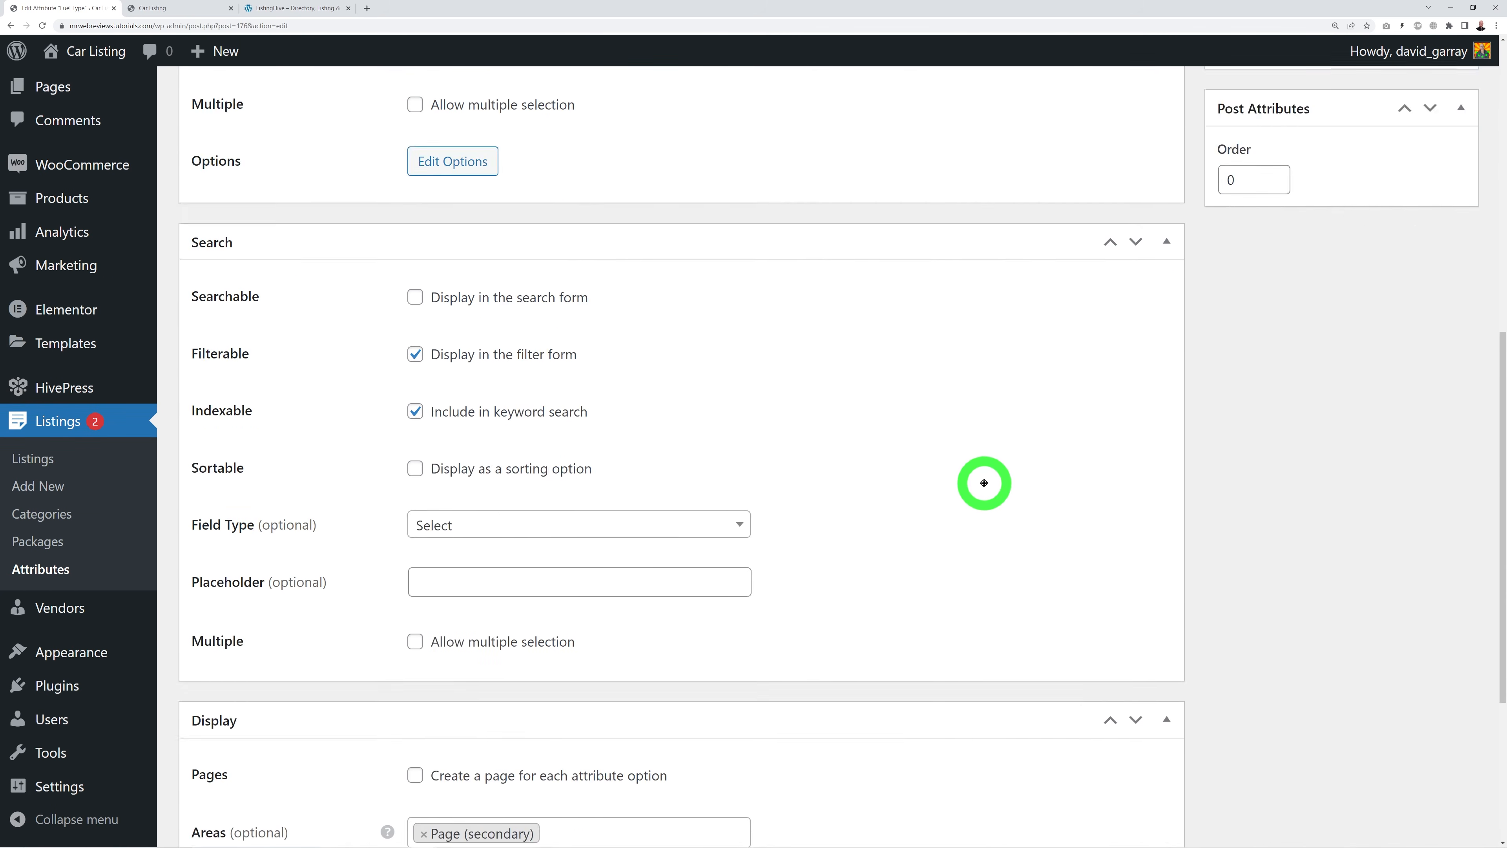
scroll(985, 483, "down", 1)
left_click(641, 533)
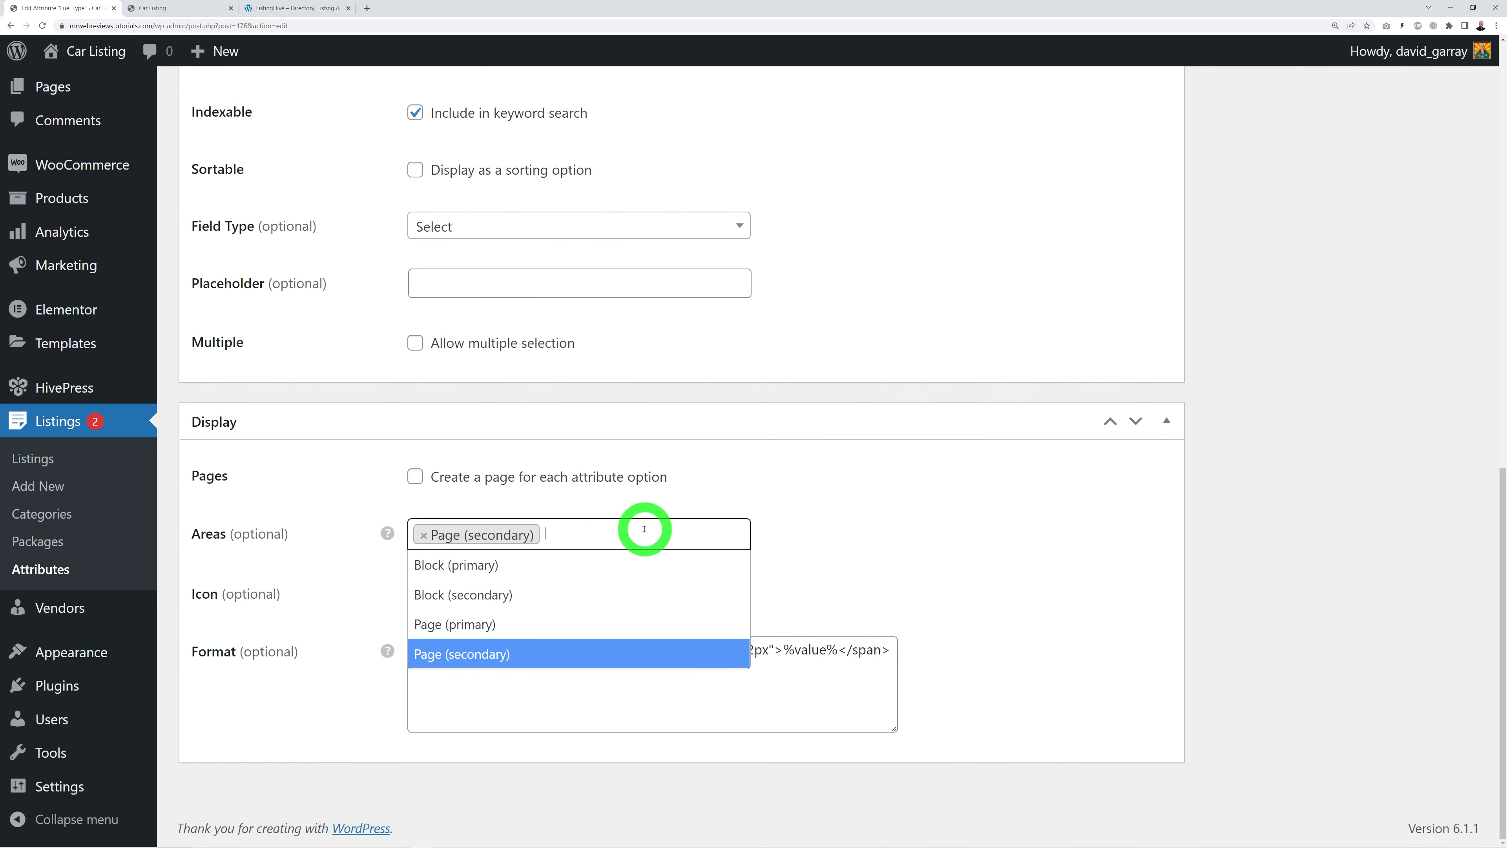
left_click(452, 594)
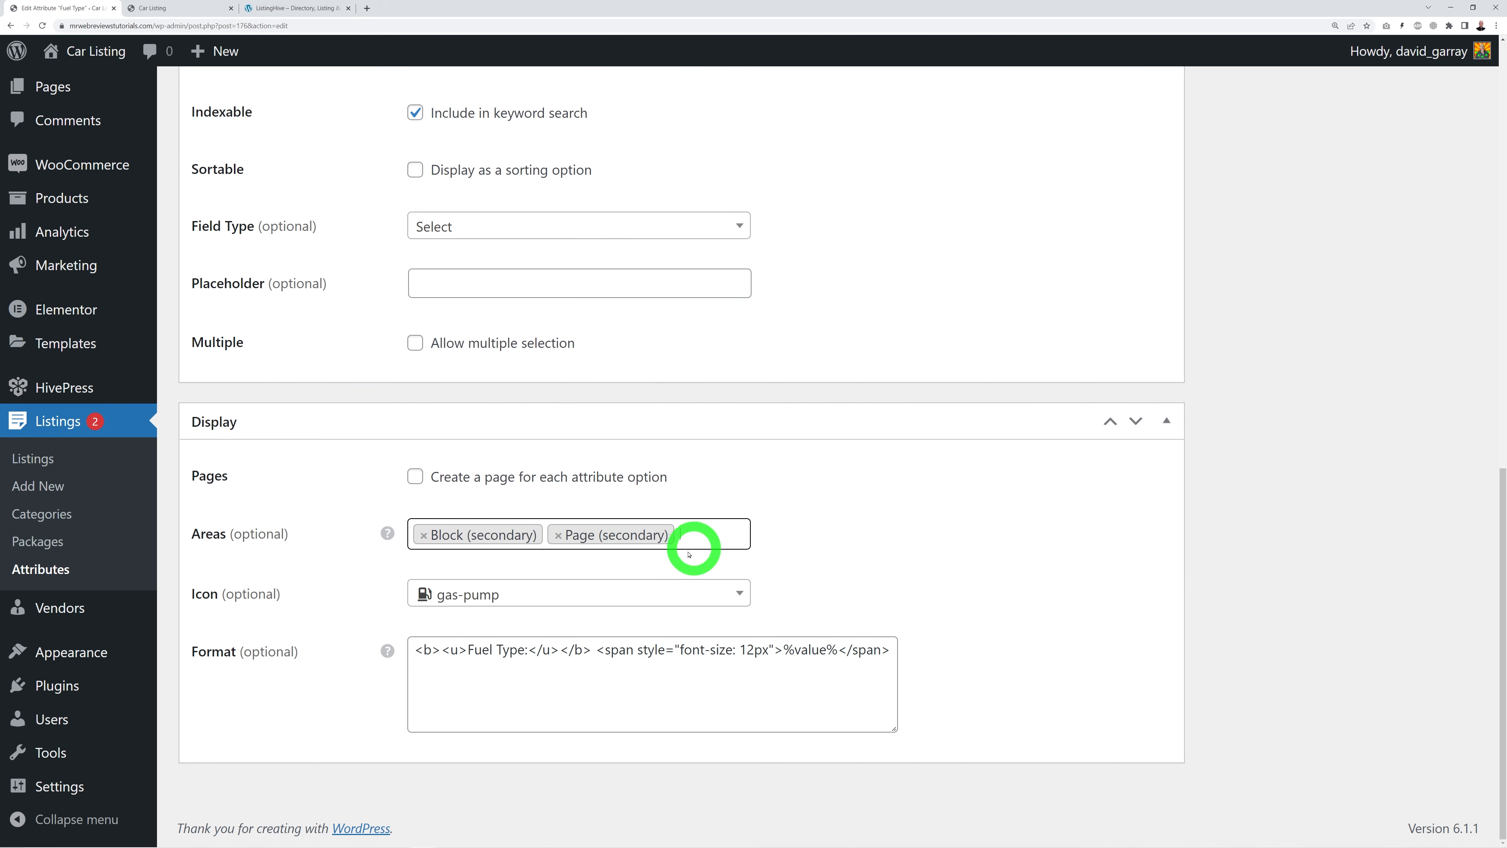
scroll(1302, 616, "up", 15)
left_click(1451, 365)
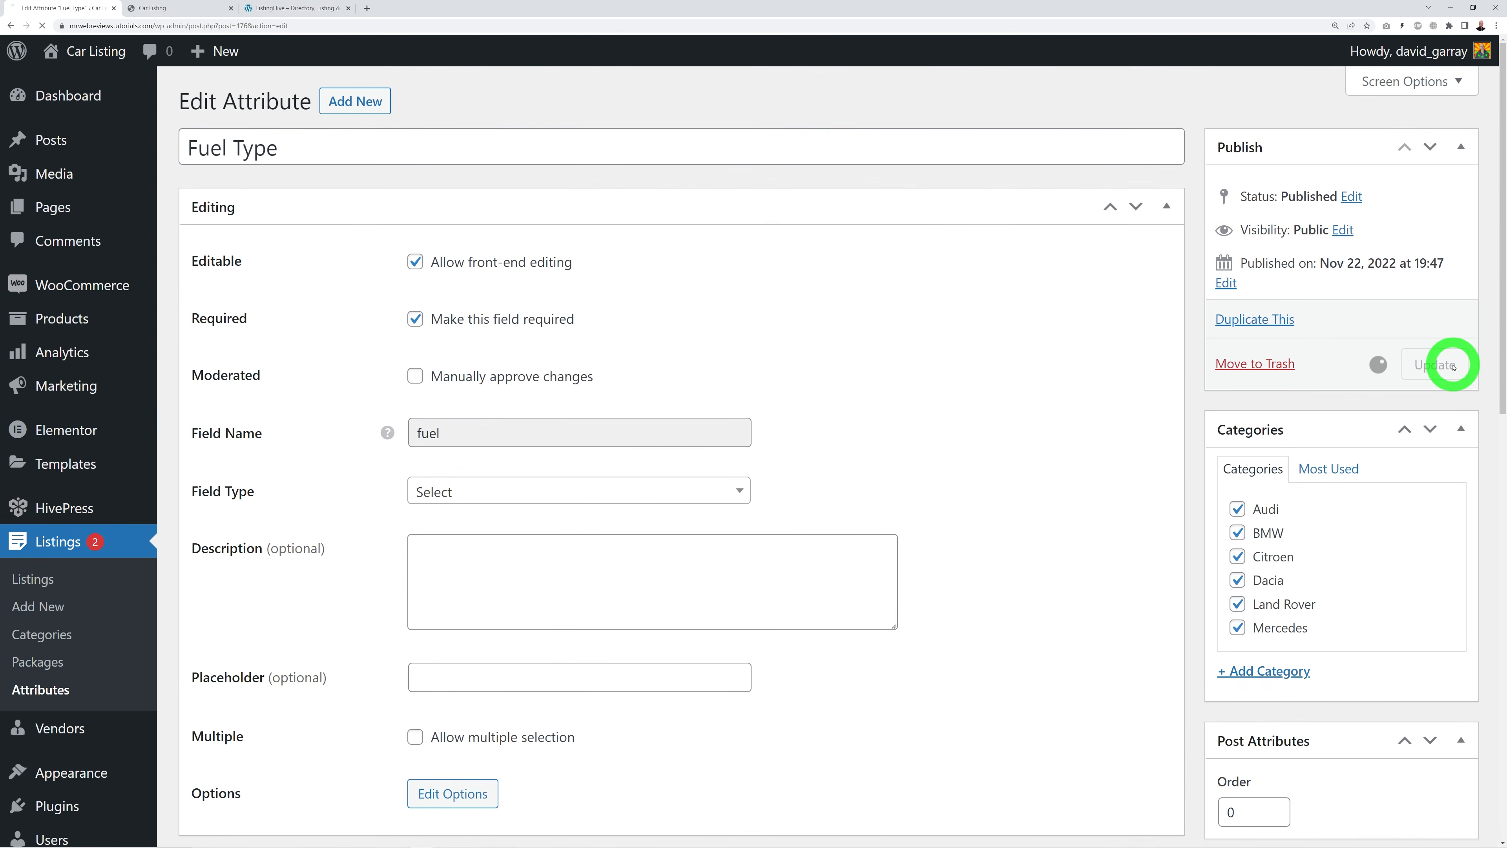
Step: Reload the car listings to confirm cards show Fuel Type: Diesel
left_click(180, 10)
left_click(39, 27)
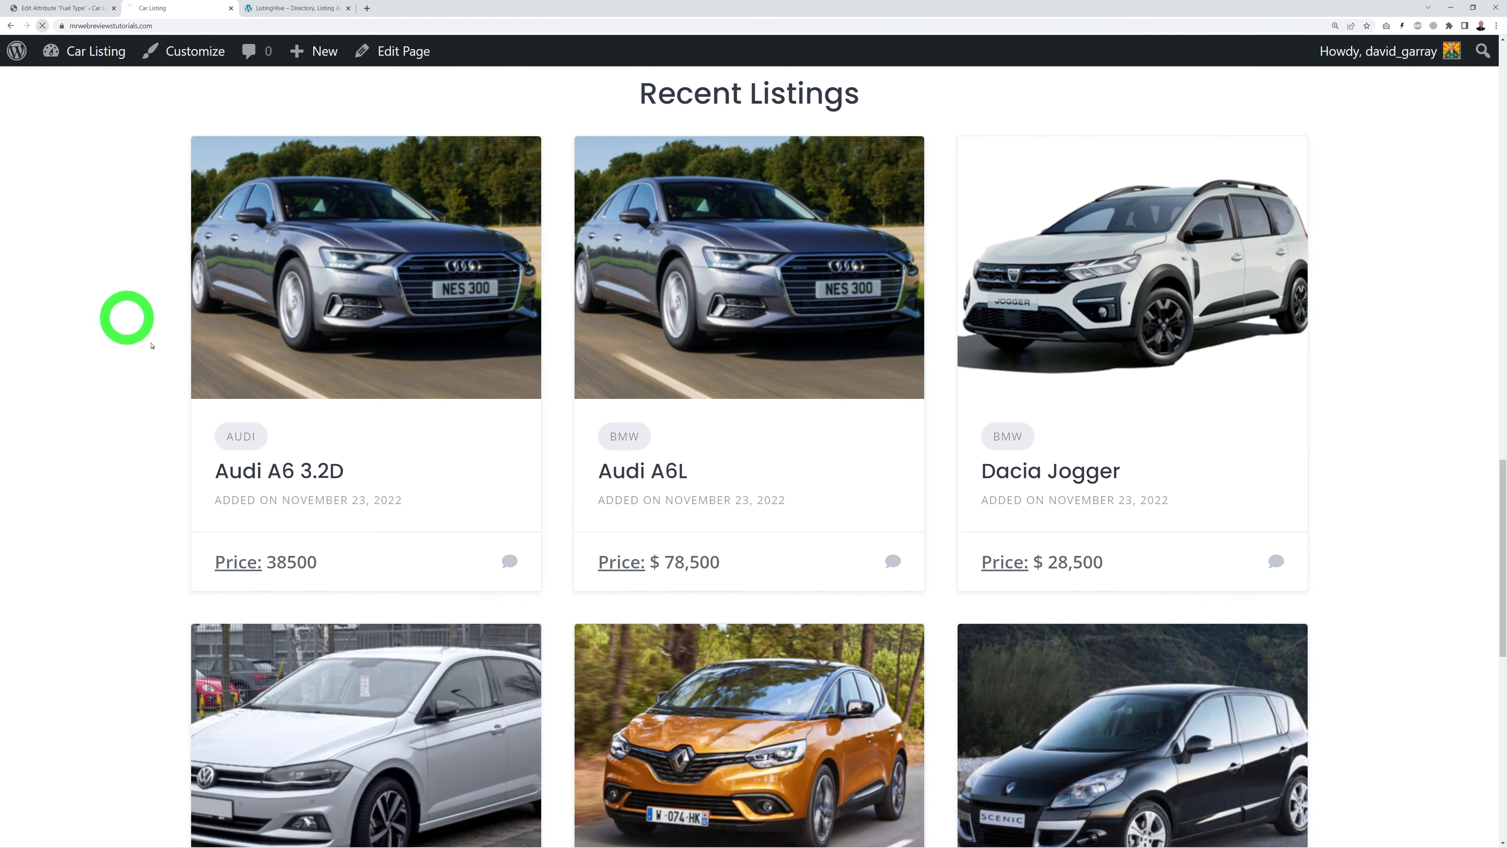
scroll(97, 417, "down", 1)
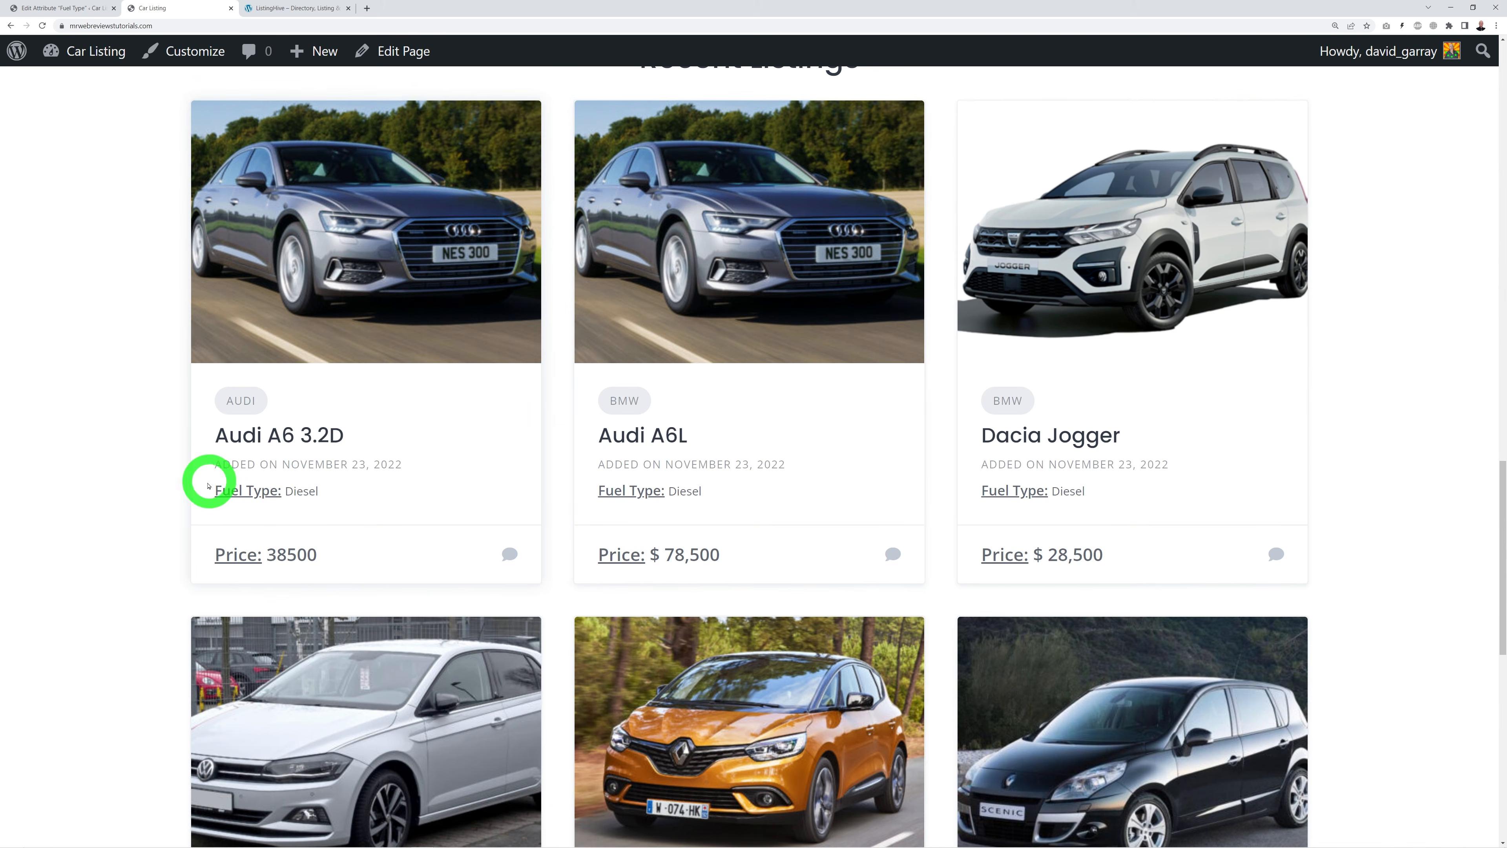
scroll(626, 340, "up", 1)
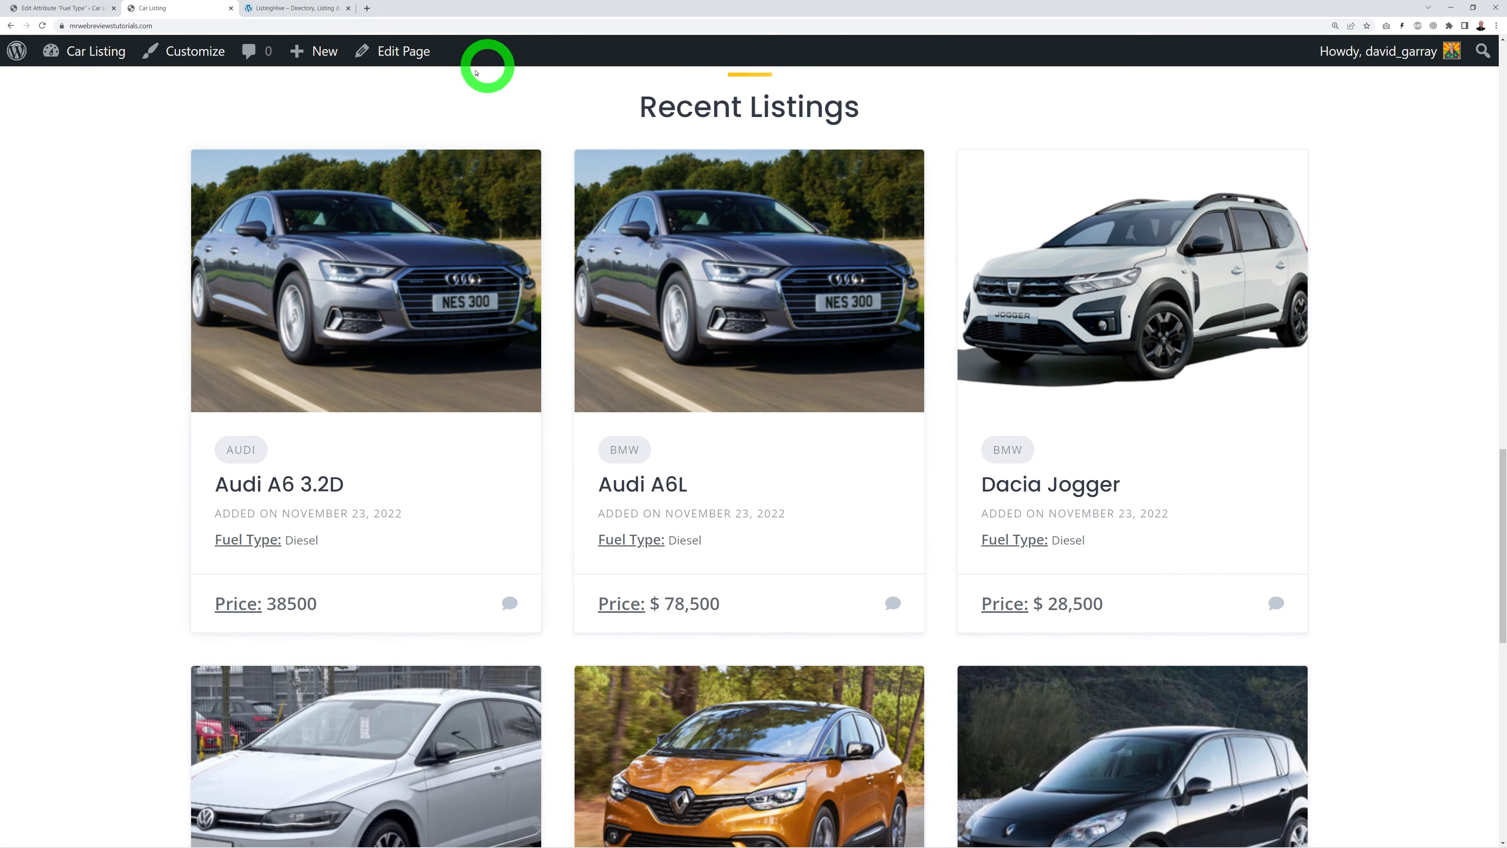
Step: Open the Audi A6 3.2D listing page and scroll through its details
left_click(319, 485)
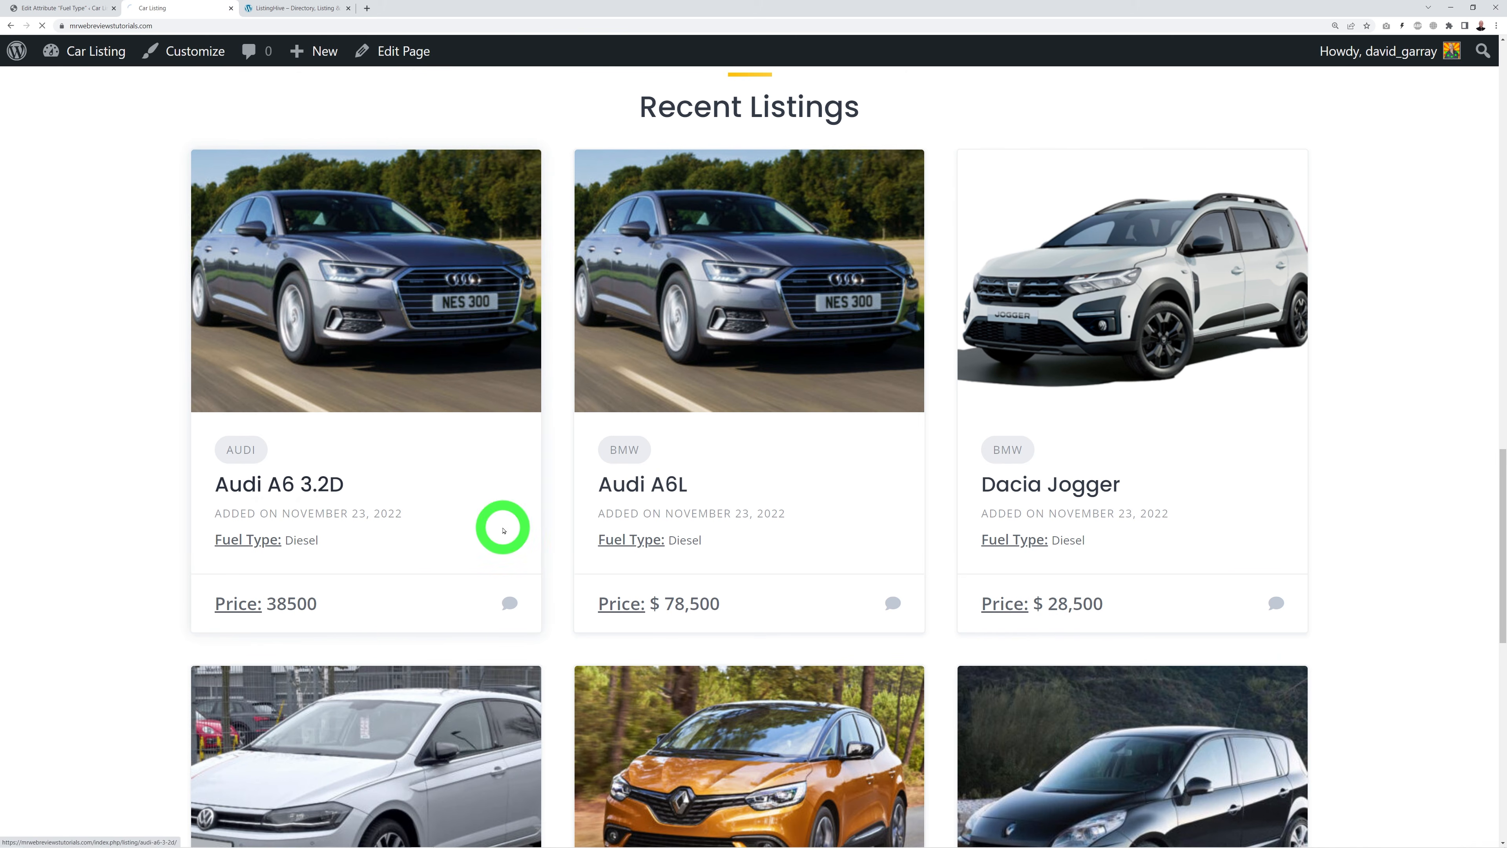
scroll(475, 695, "down", 2)
scroll(712, 634, "down", 8)
scroll(991, 634, "up", 10)
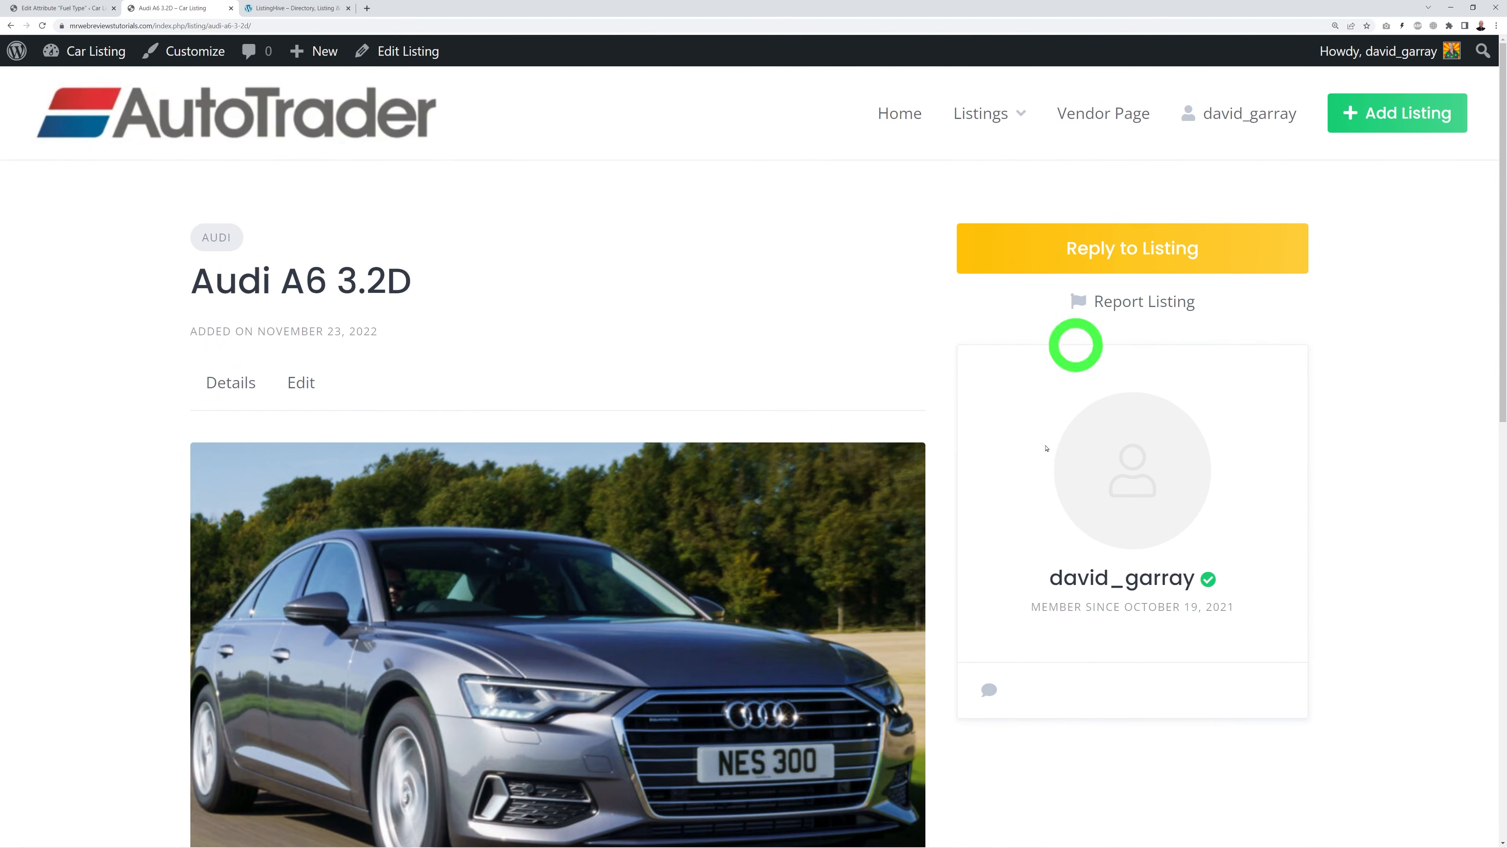
scroll(649, 573, "down", 1)
scroll(650, 565, "up", 1)
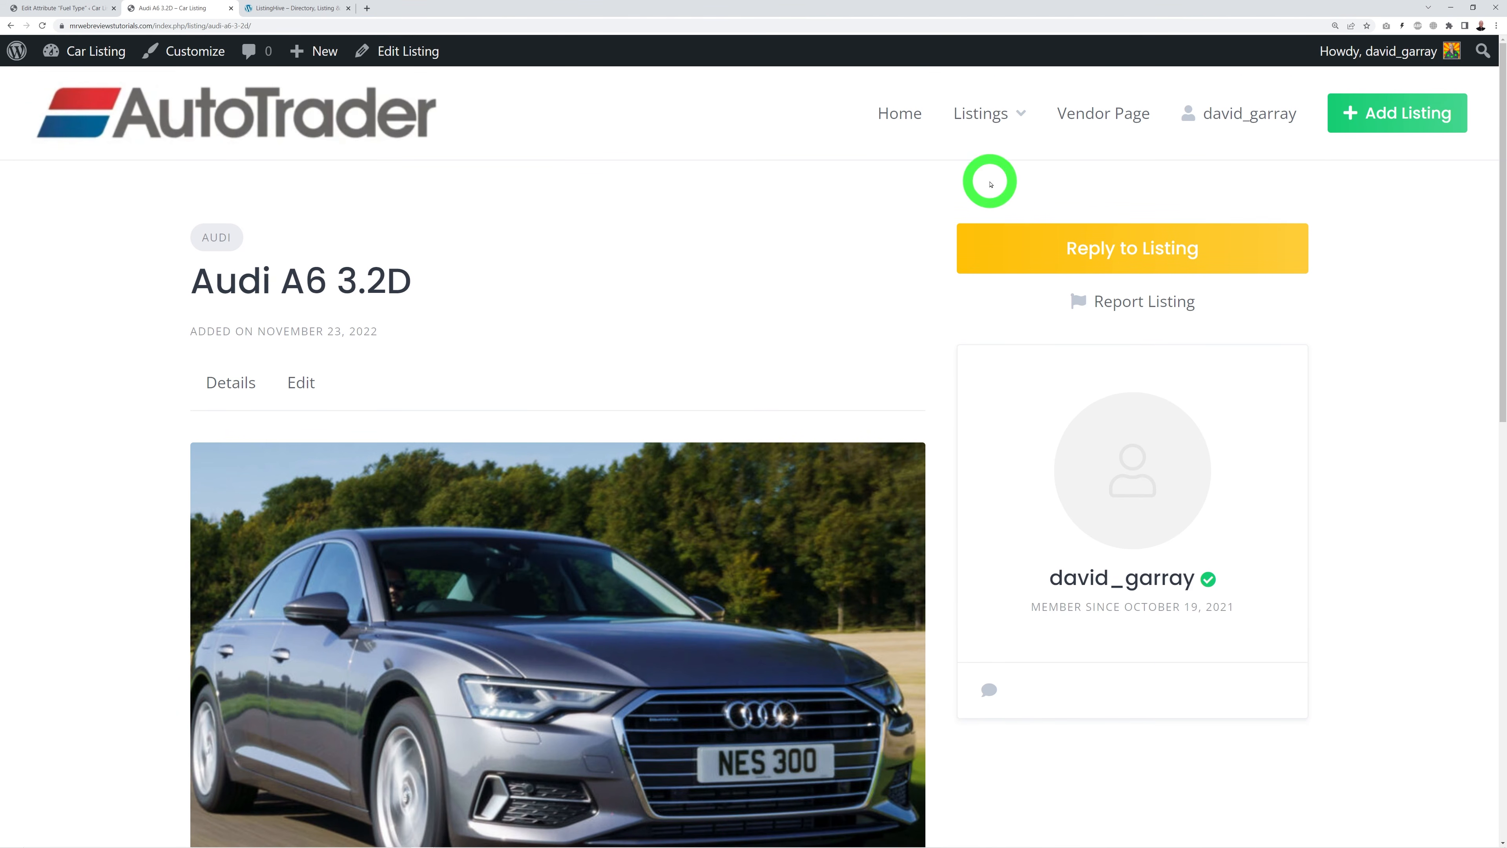
Step: Compare against the ListingHive demo's listings
left_click(287, 8)
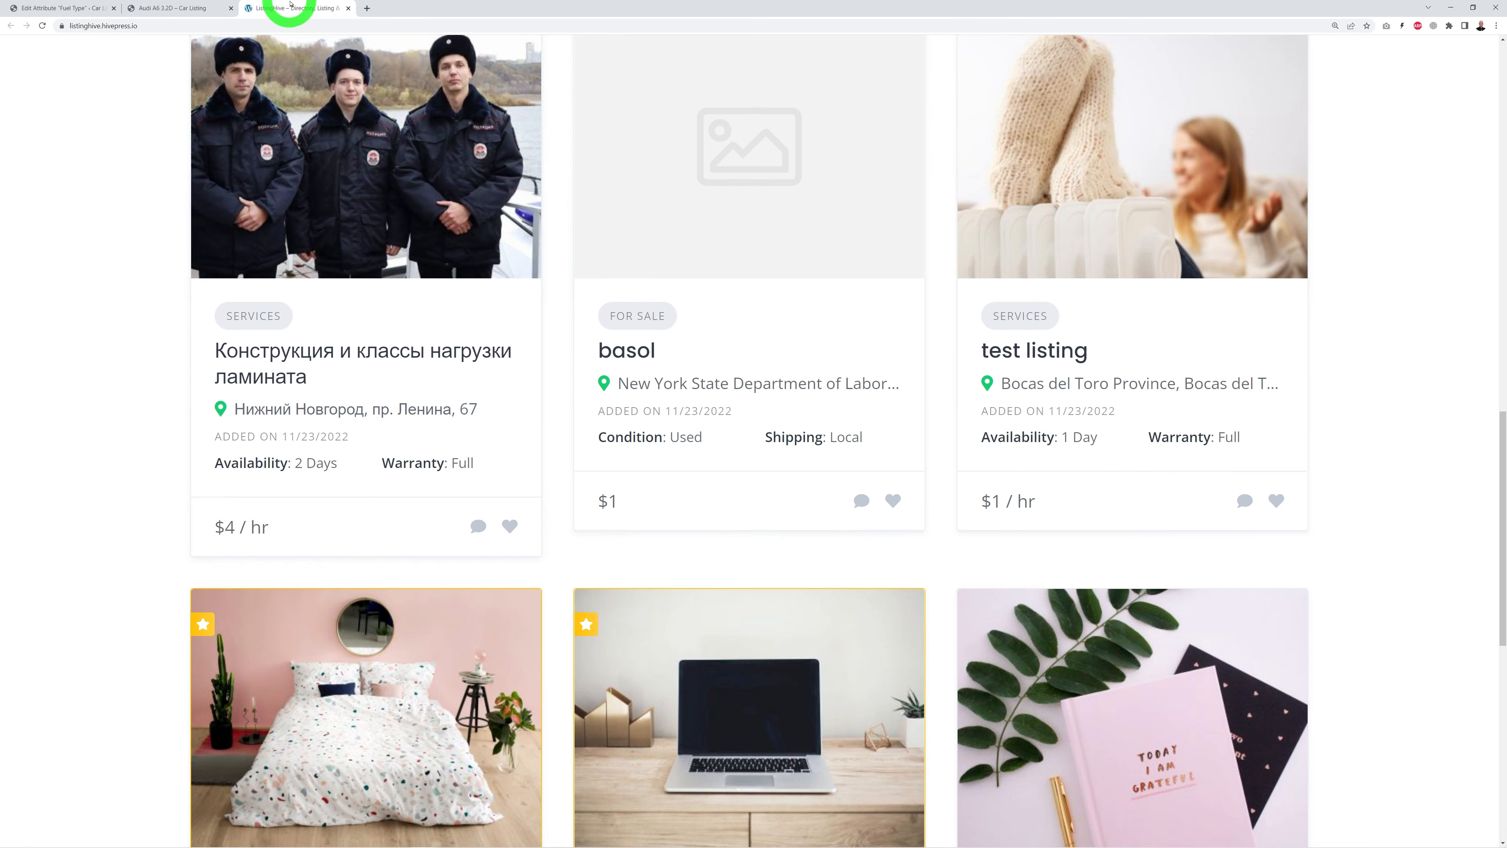
scroll(433, 672, "down", 5)
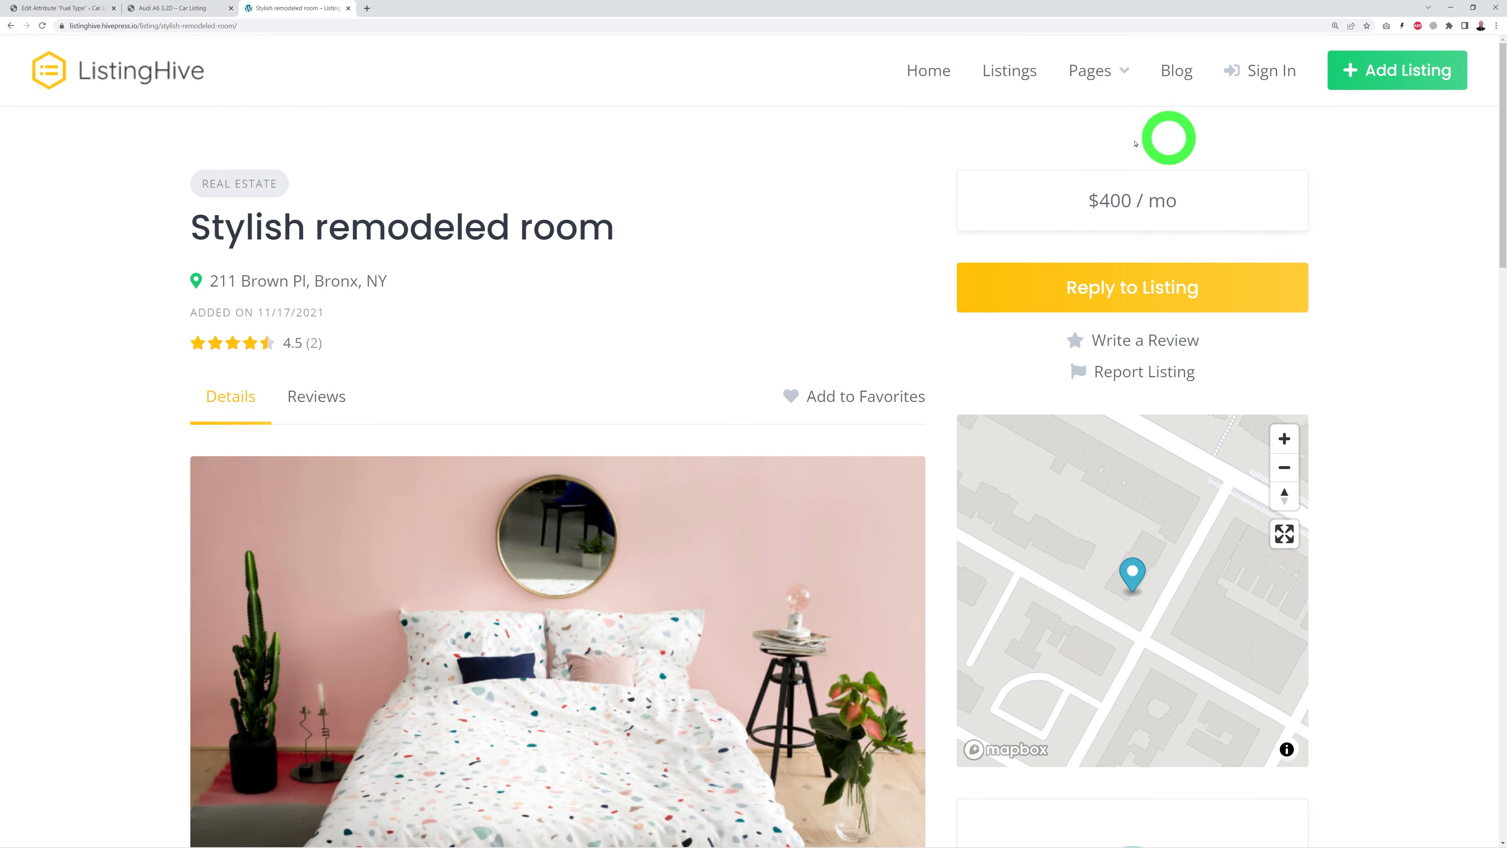
left_click(71, 7)
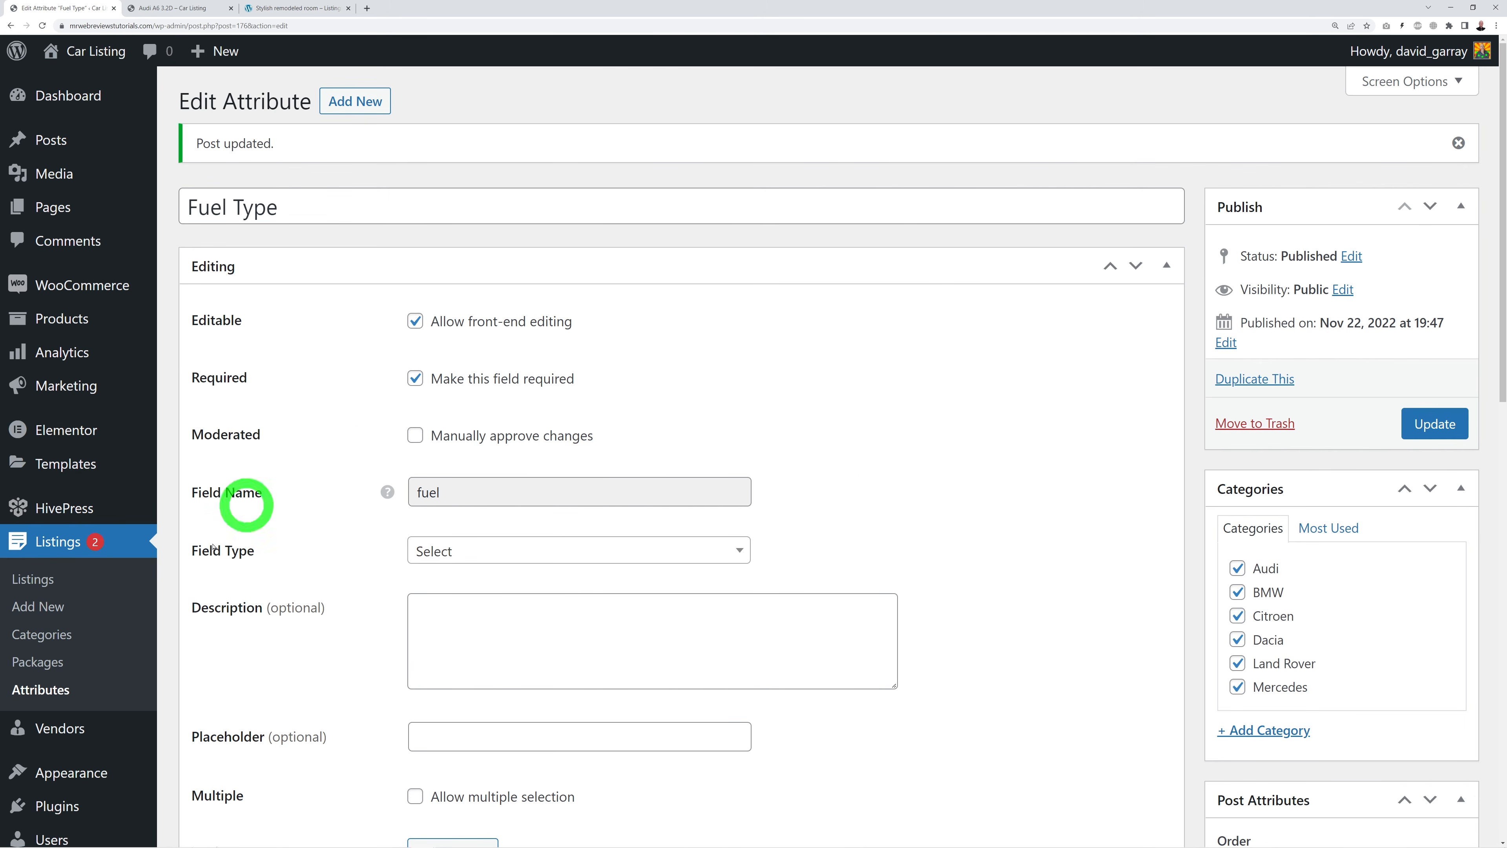
Step: Add Page (primary) to the Price attribute's Display Areas, update, and return to the Audi listing
left_click(60, 689)
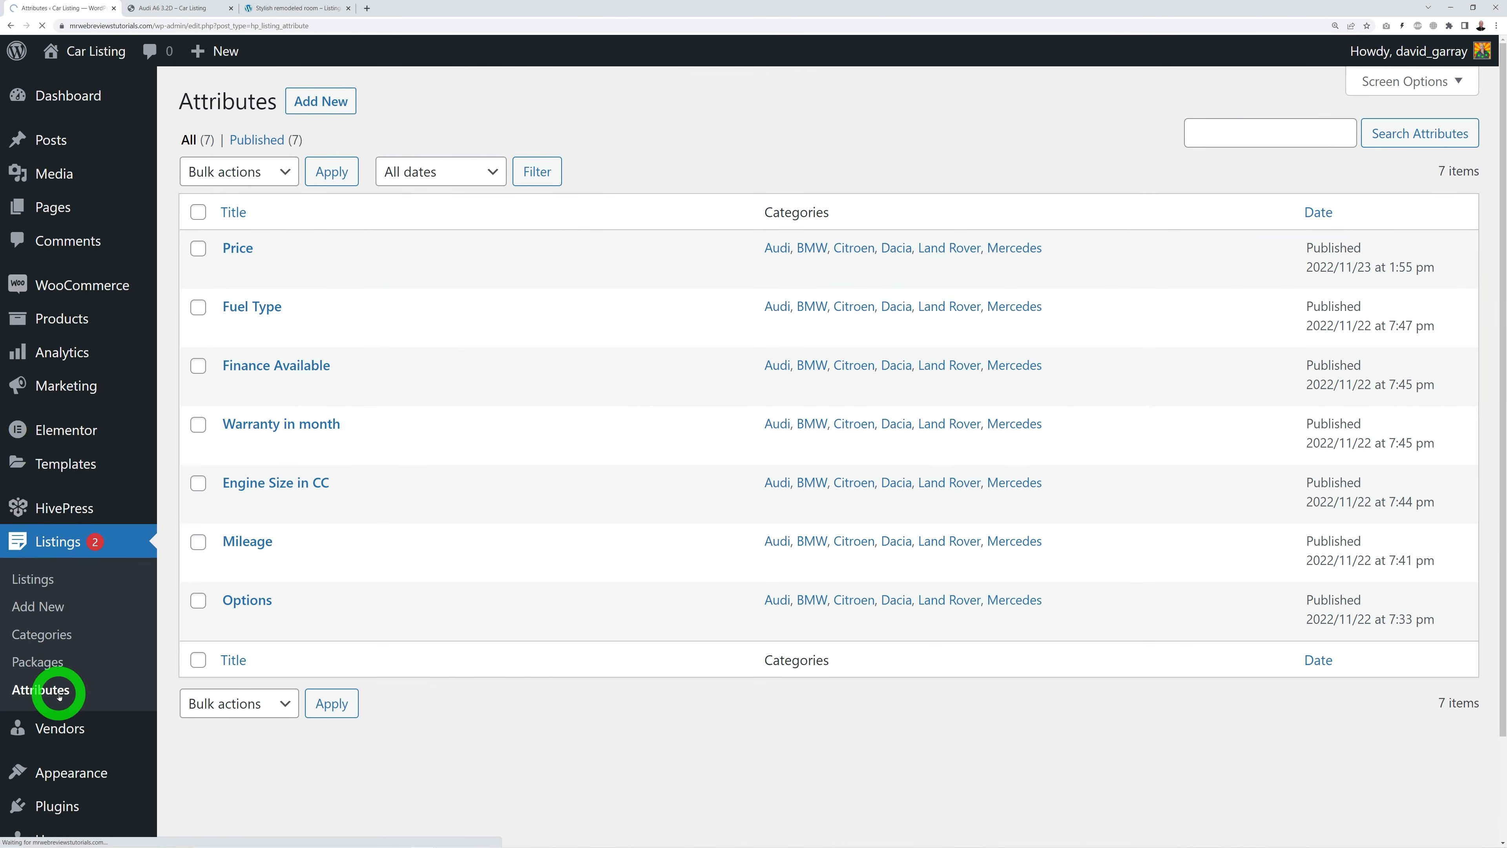
left_click(249, 249)
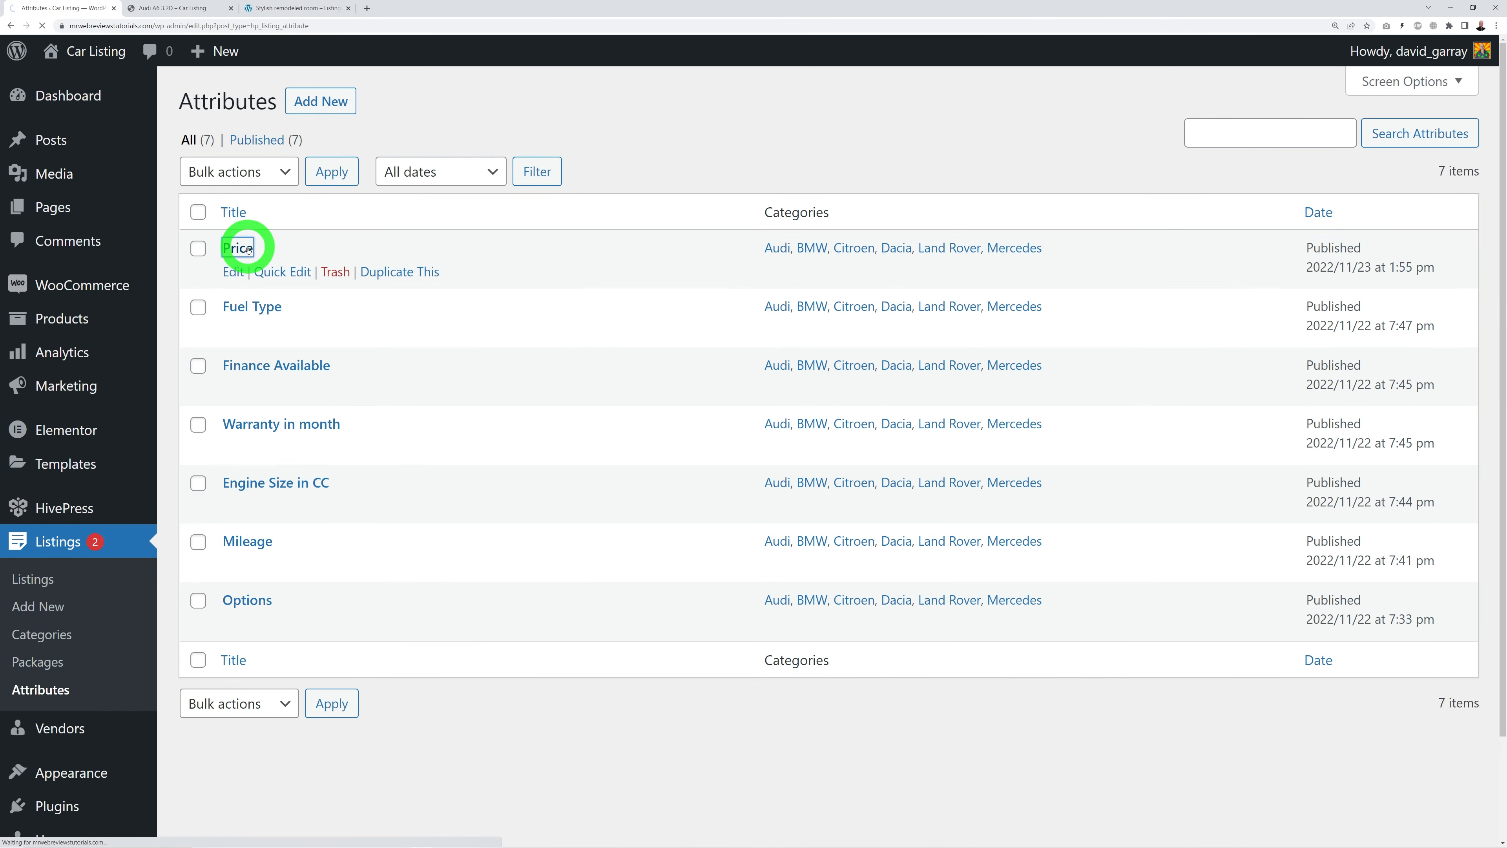
scroll(997, 570, "down", 10)
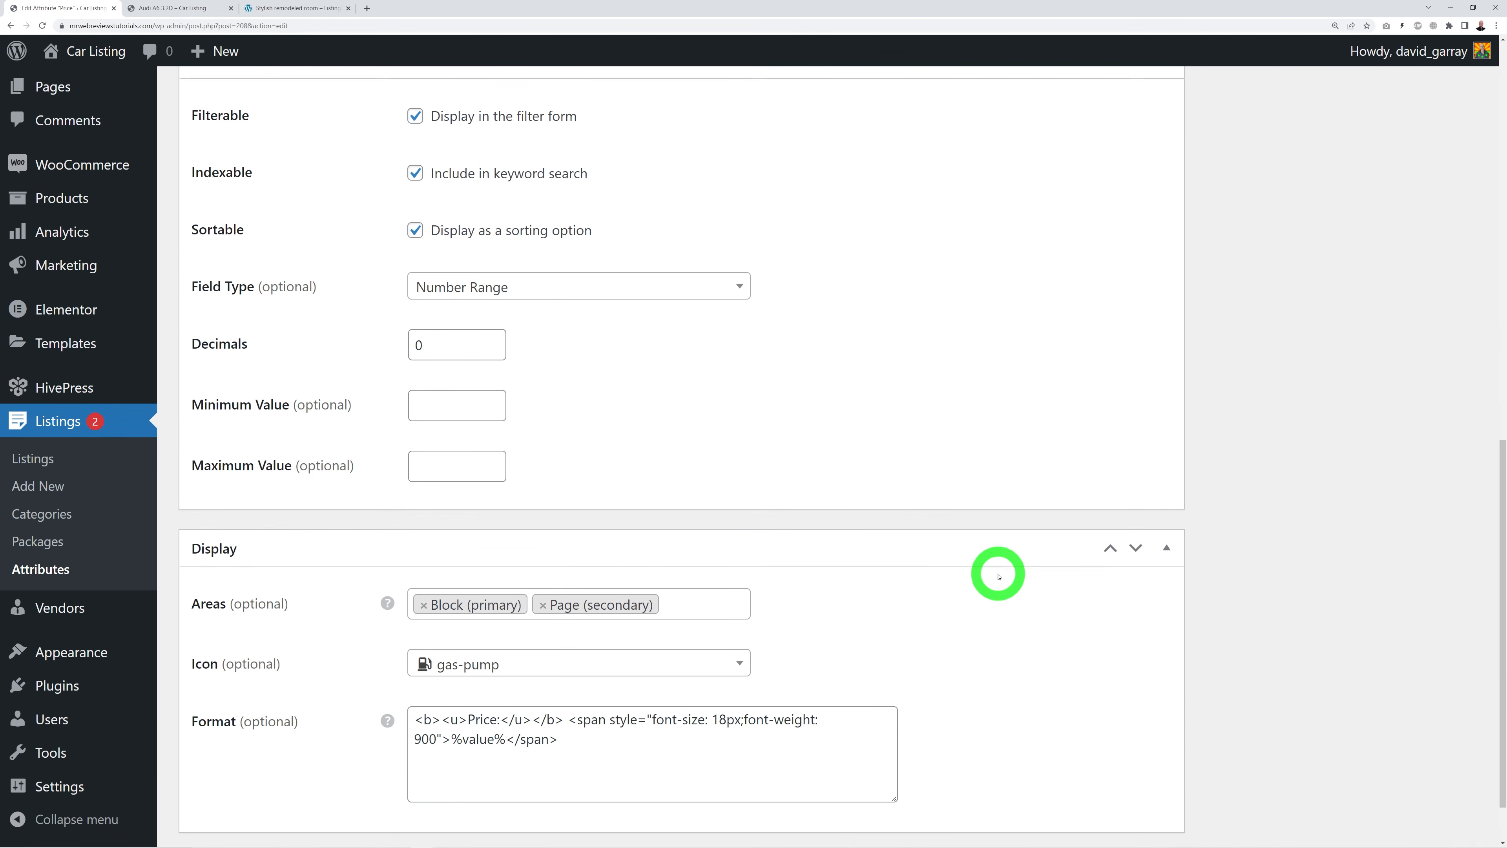
scroll(998, 576, "down", 1)
left_click(712, 534)
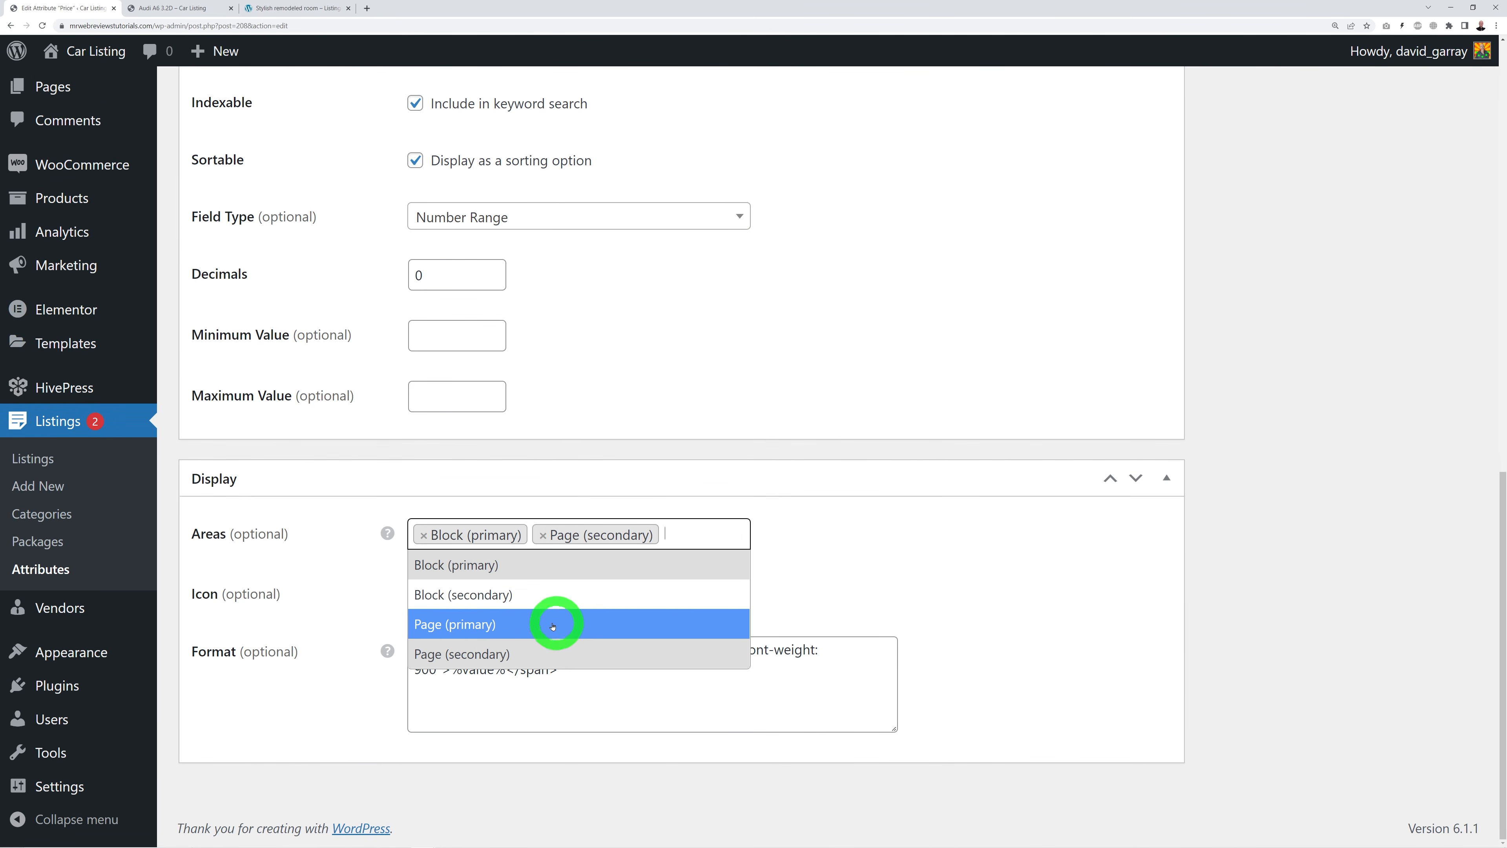
left_click(484, 624)
scroll(1047, 611, "up", 12)
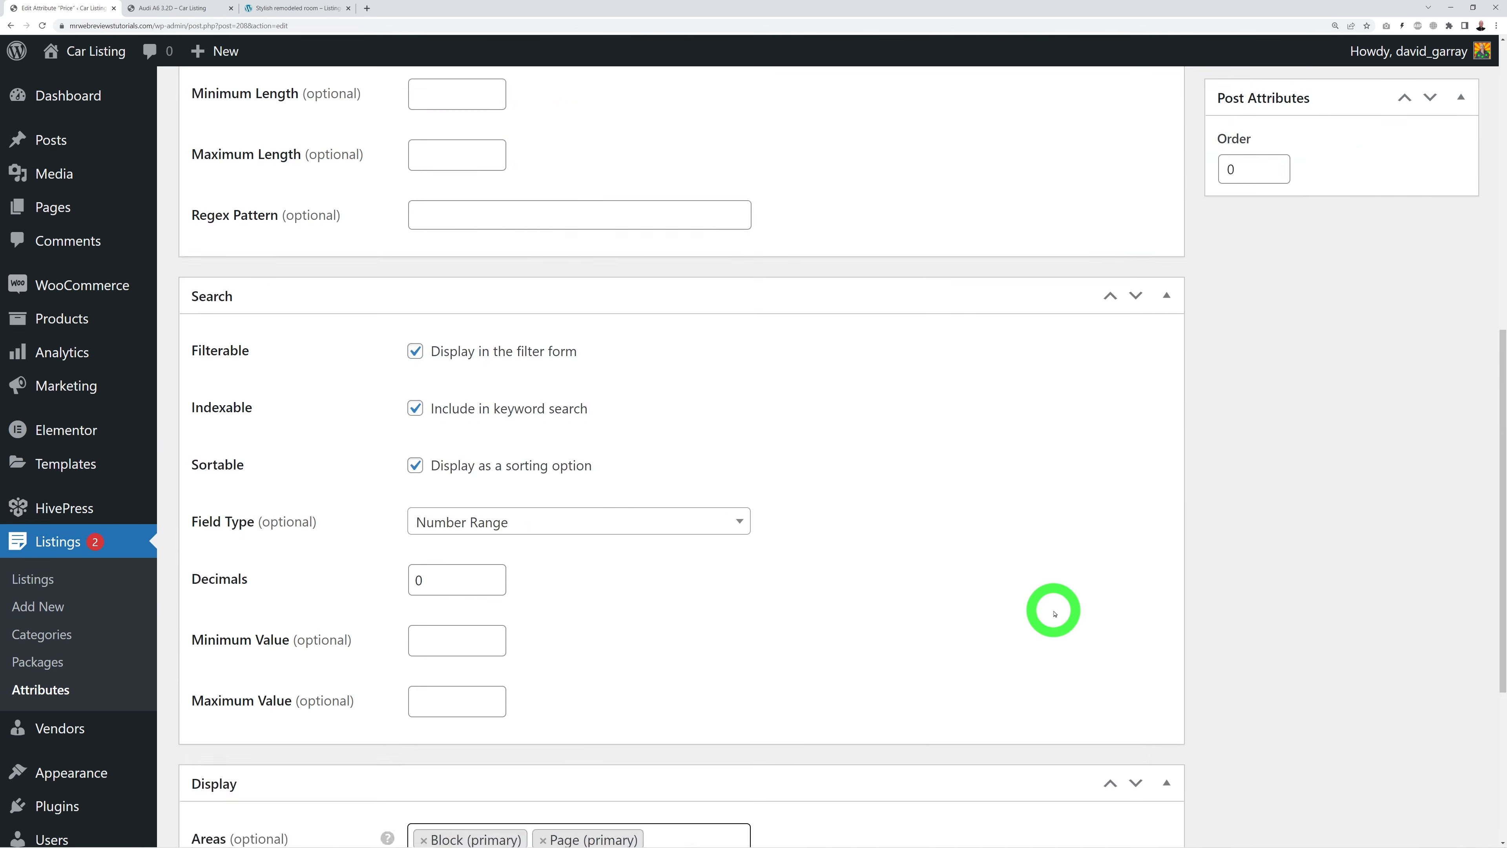
left_click(1448, 372)
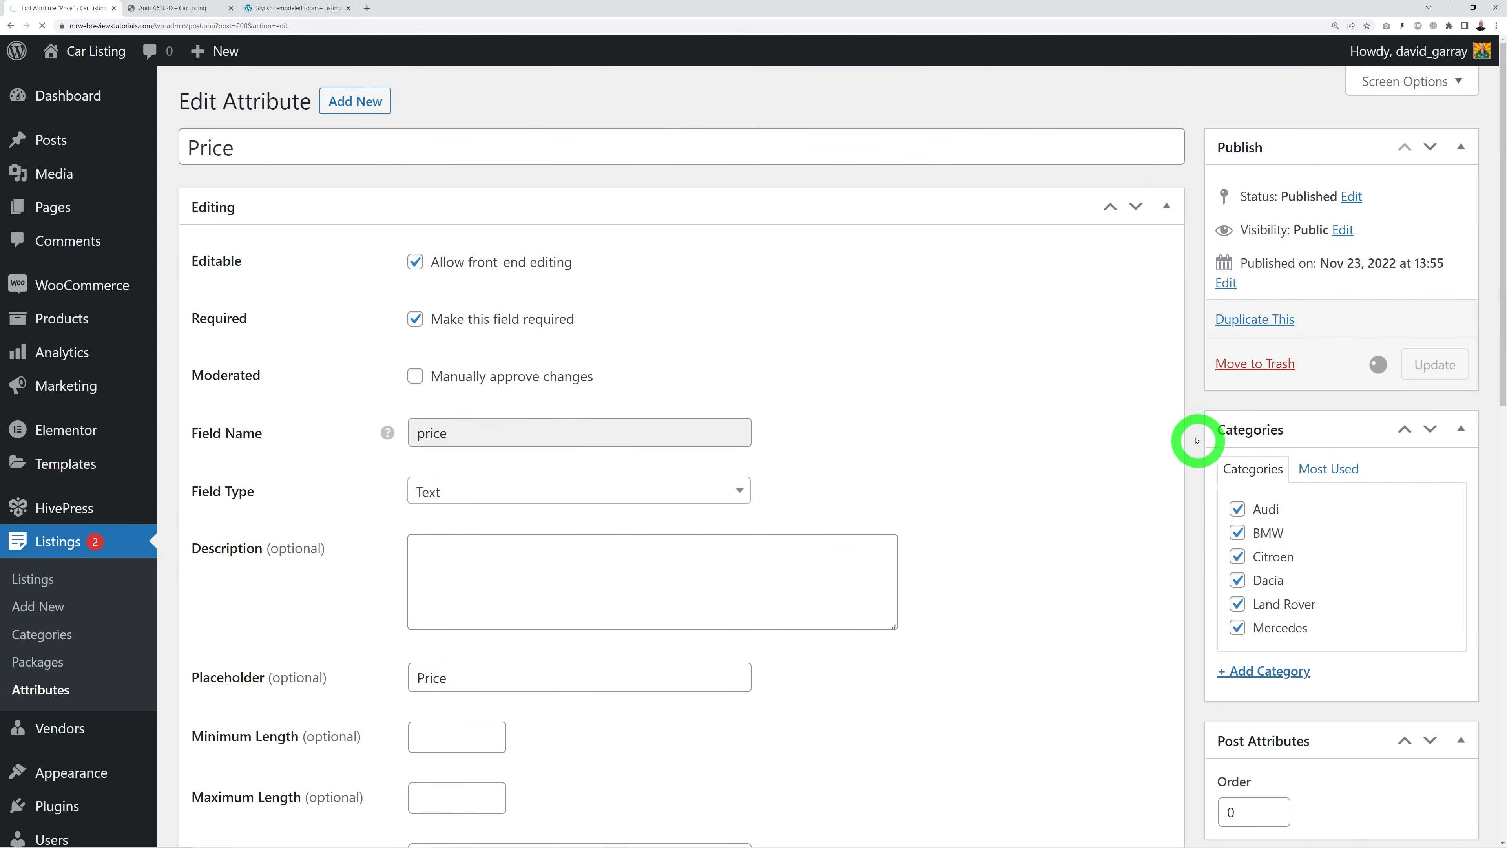
left_click(188, 13)
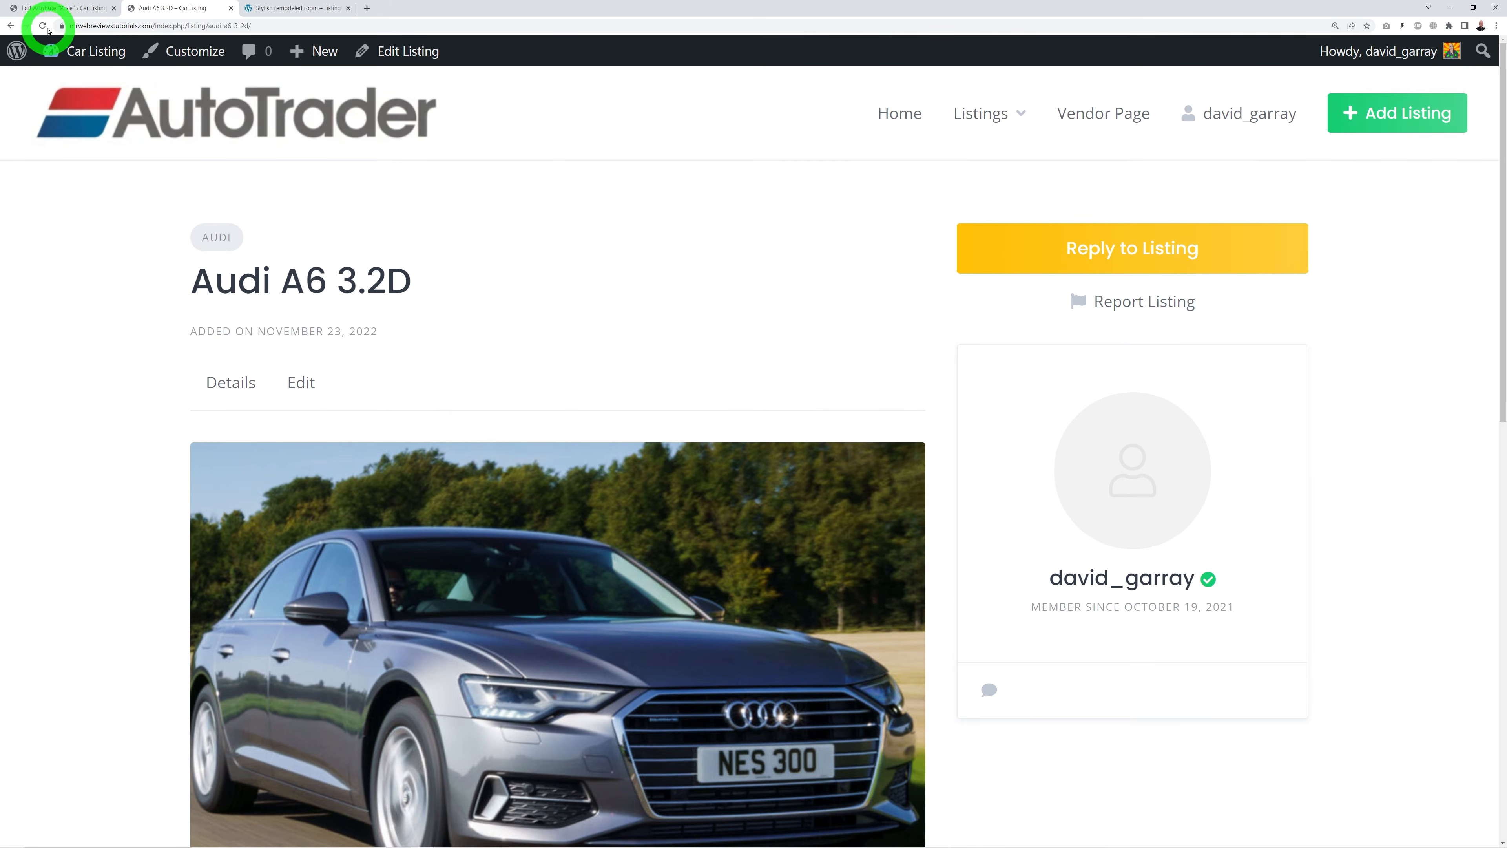